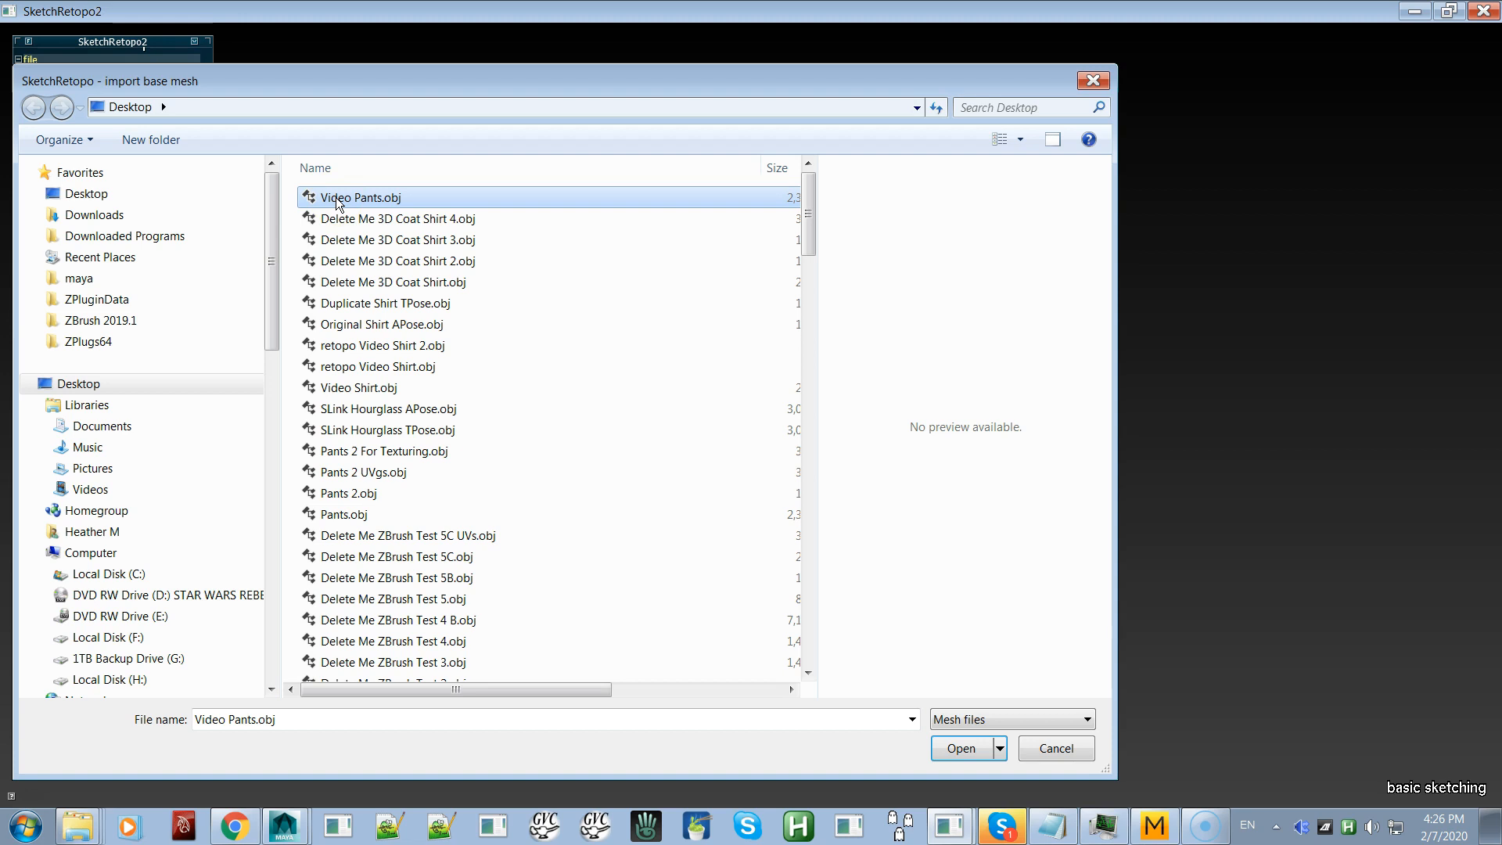
Step: Import Video Pants.obj as the base mesh and turn the pants to a full front view
double_click(336, 201)
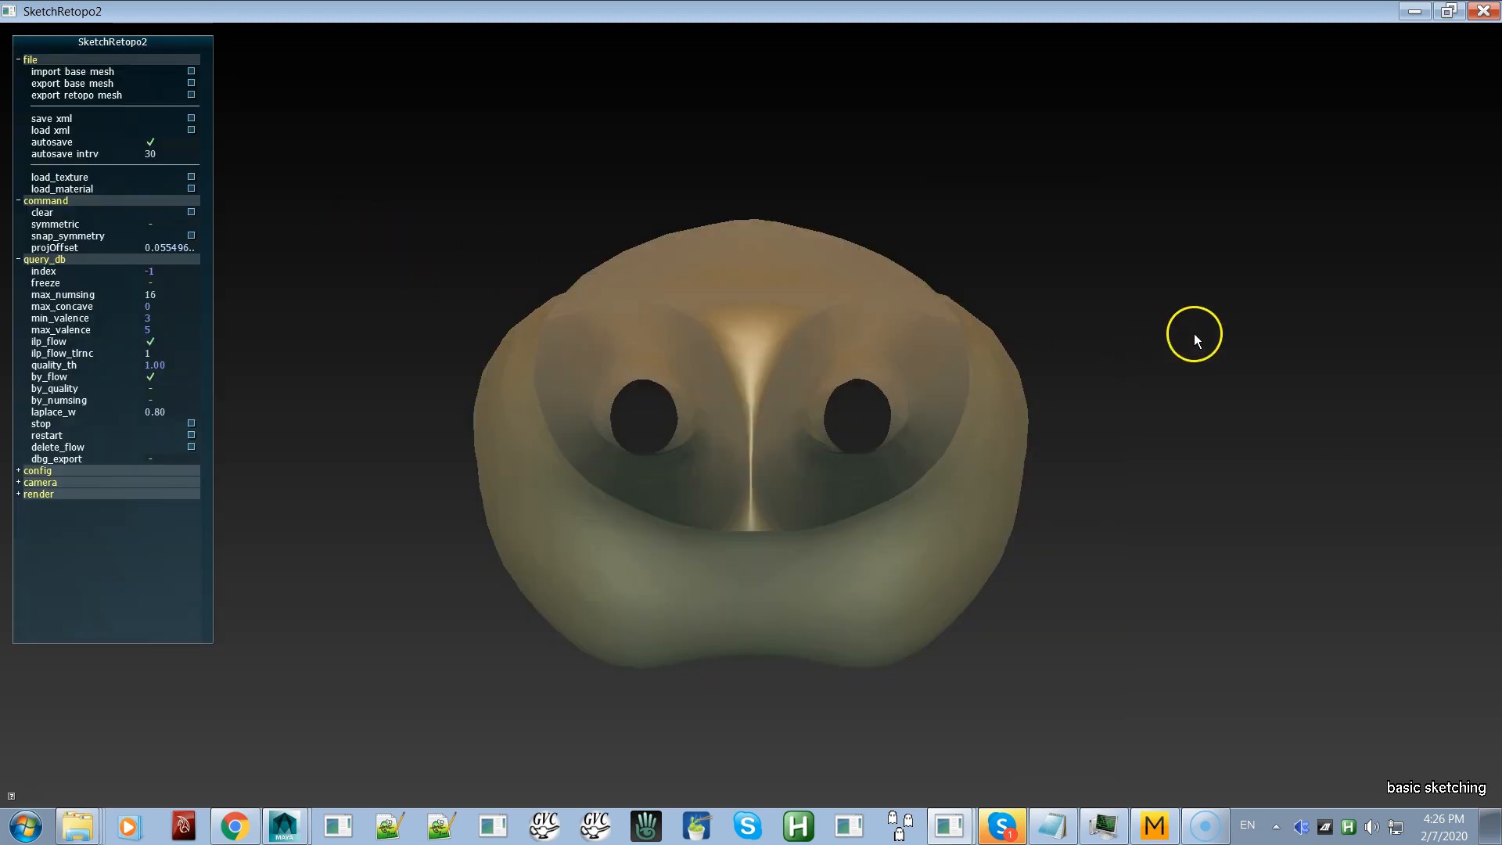
middle_drag(1172, 374, 1190, 199)
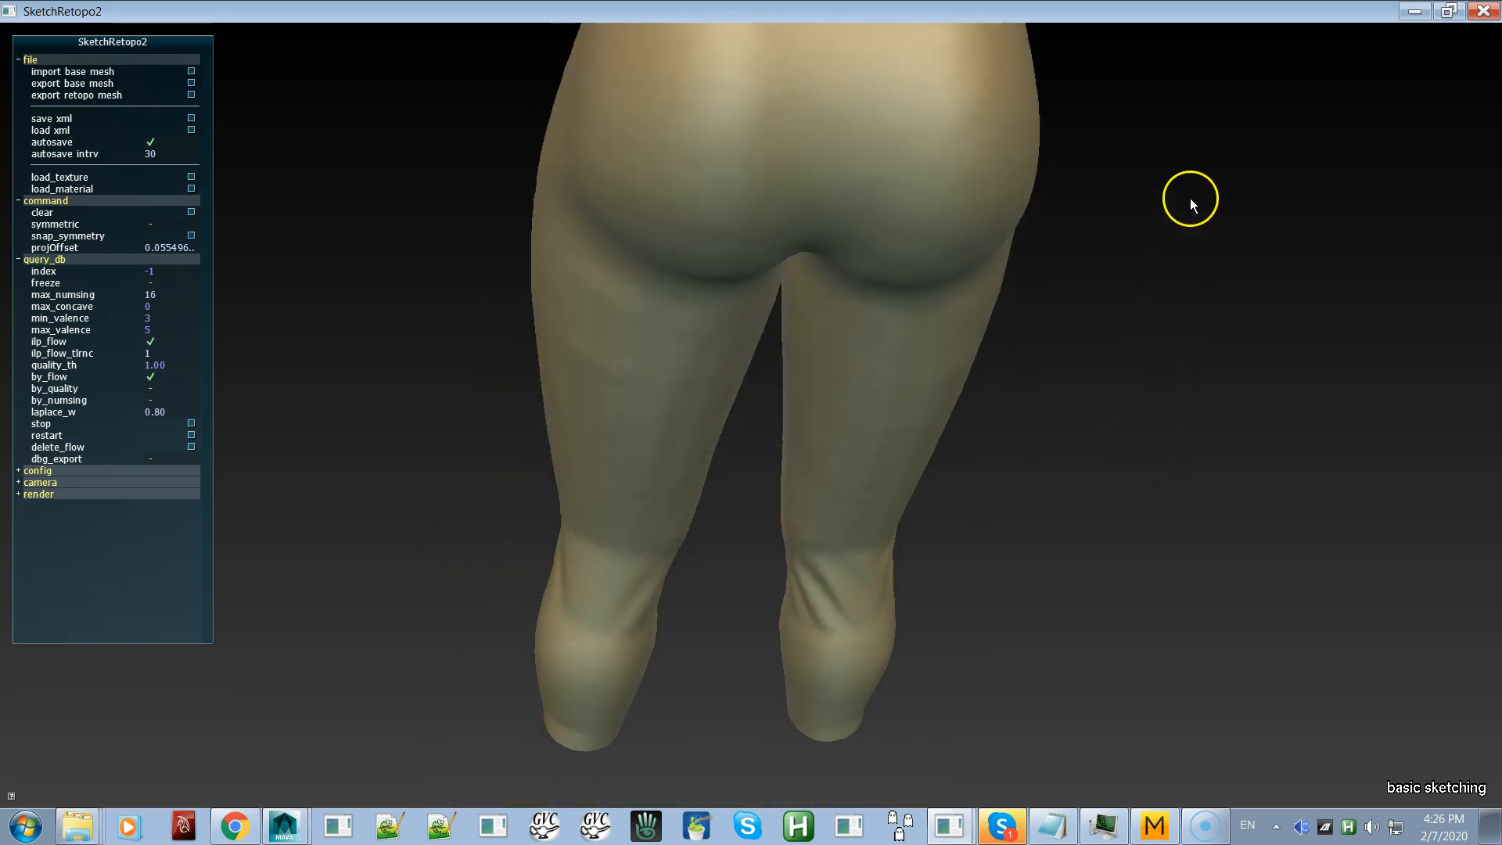
middle_drag(1120, 516, 1109, 406)
middle_drag(1150, 462, 632, 510)
middle_drag(999, 467, 960, 395)
right_drag(1010, 454, 746, 145)
right_drag(913, 305, 924, 352)
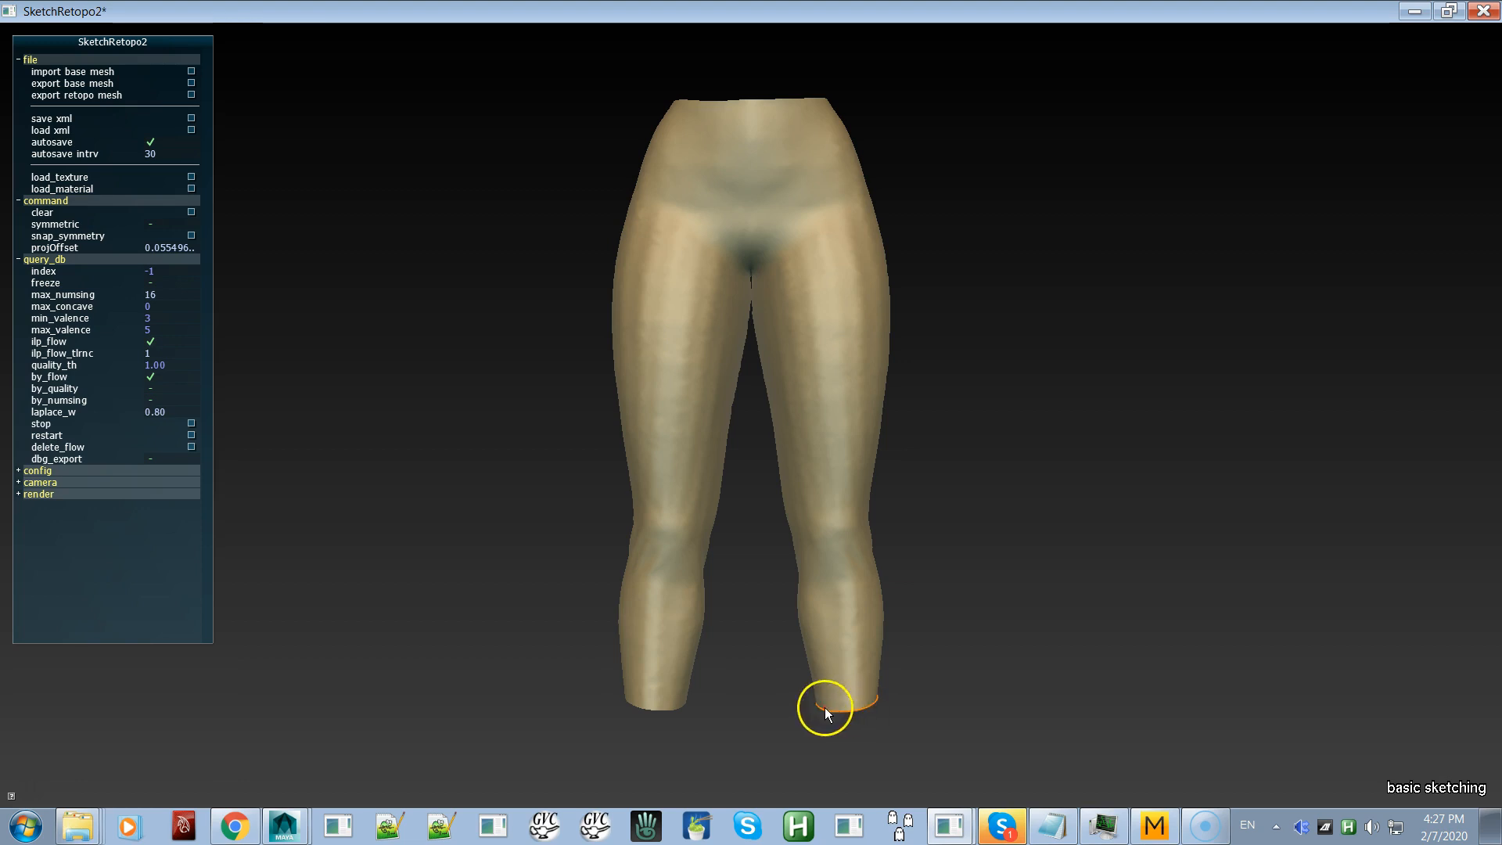
Step: Add a boundary curve along the open edge of the pants' waist
middle_drag(965, 671, 911, 669)
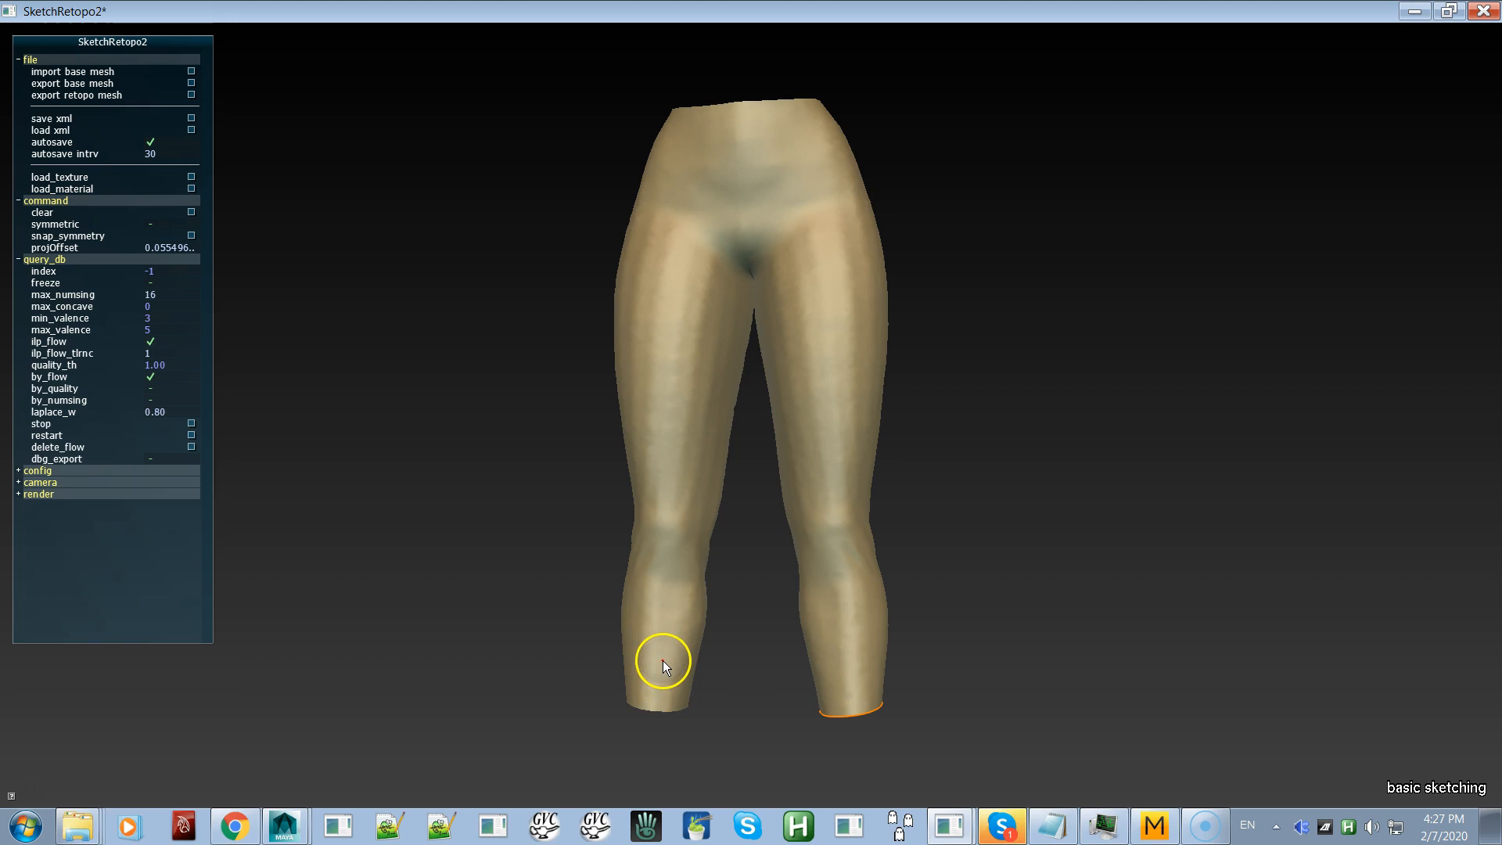
right_drag(787, 667, 836, 806)
right_drag(655, 520, 752, 739)
middle_drag(740, 669, 777, 496)
right_drag(650, 520, 707, 716)
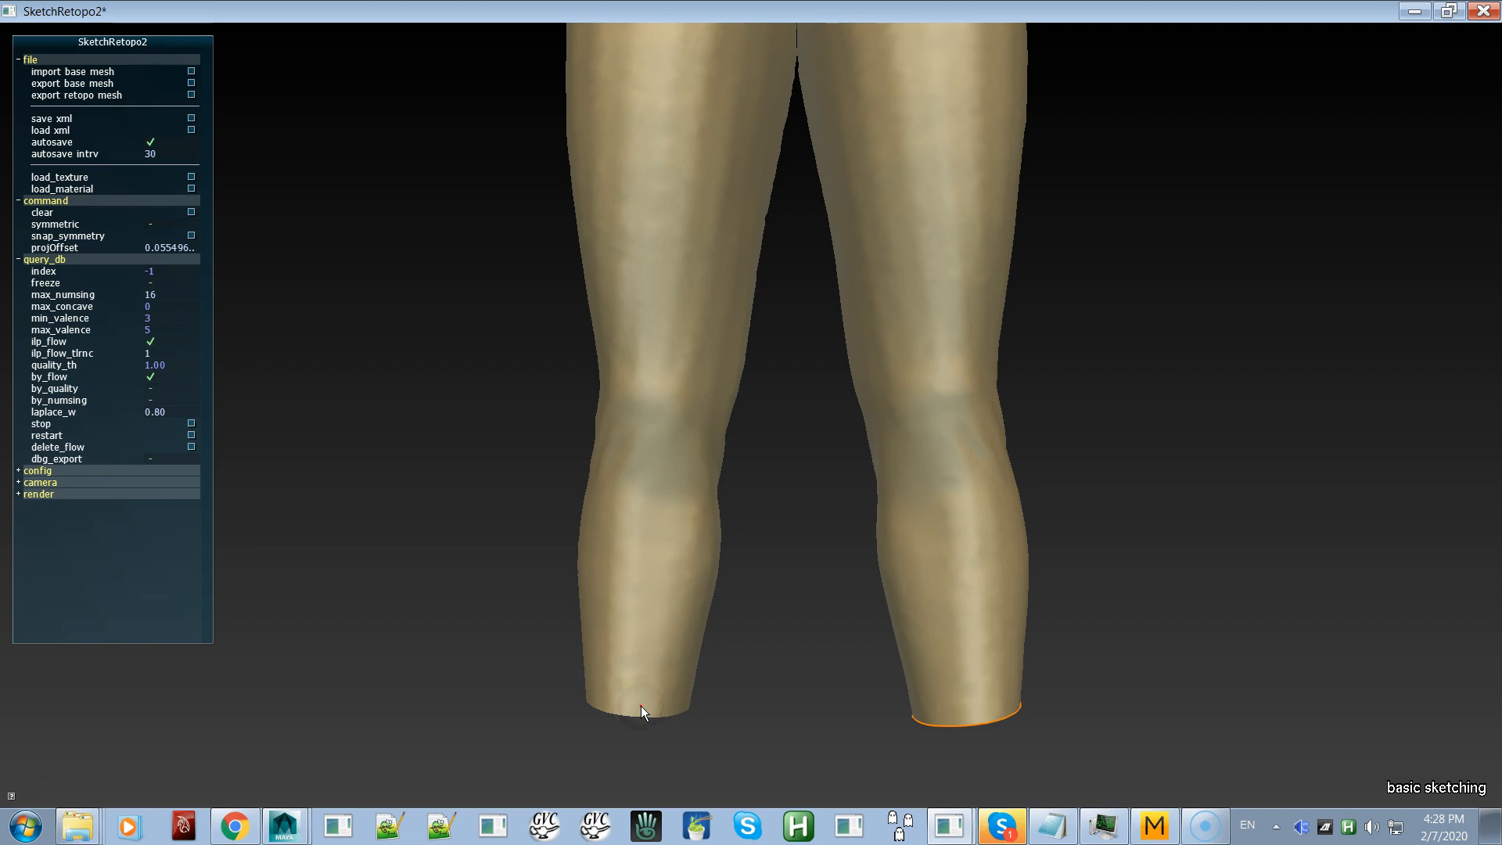
middle_drag(765, 493, 758, 812)
middle_drag(824, 486, 844, 678)
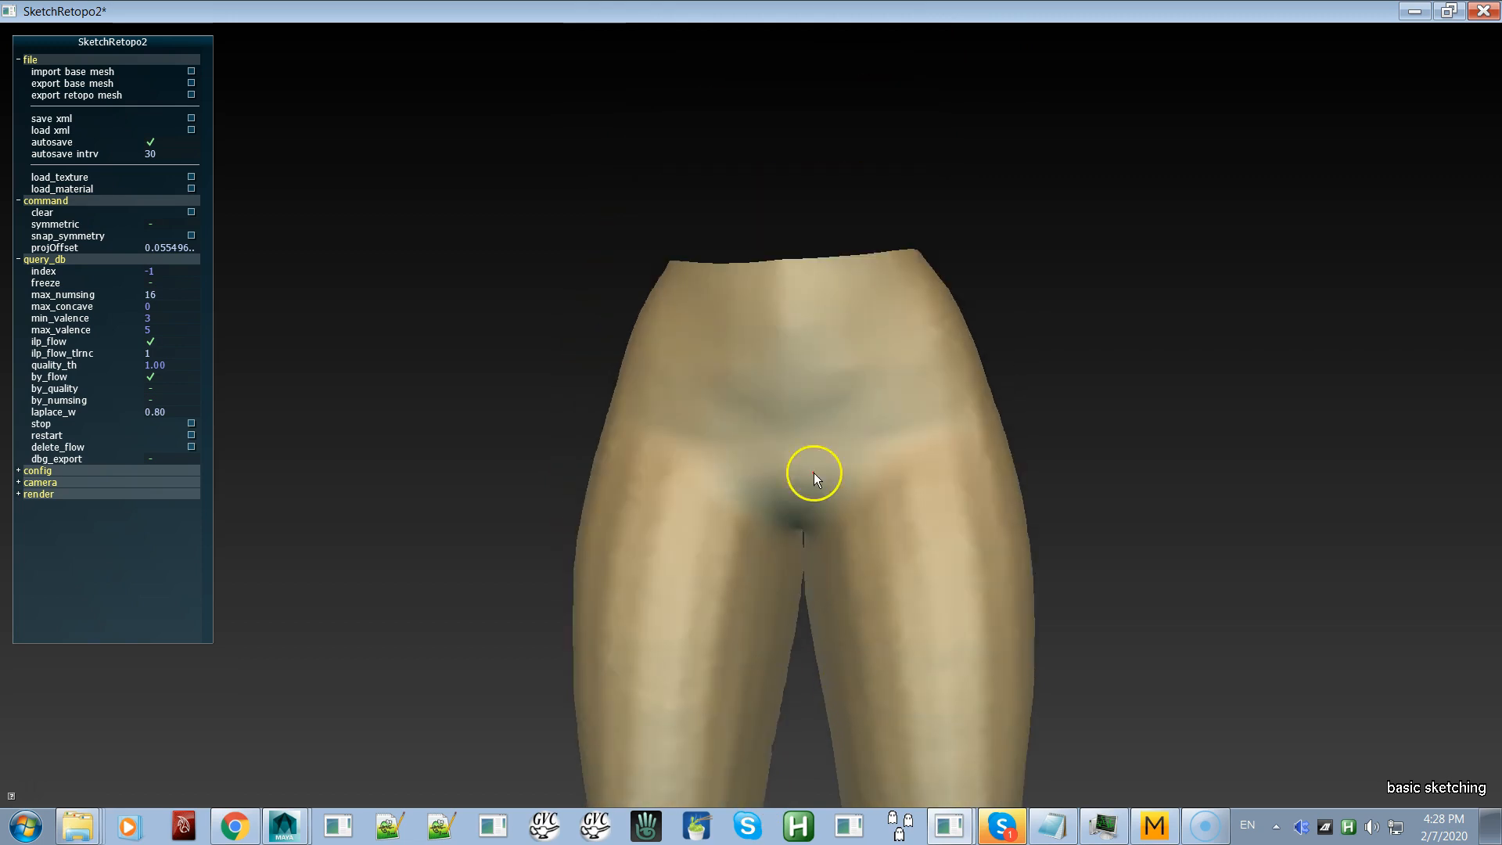
click(806, 261)
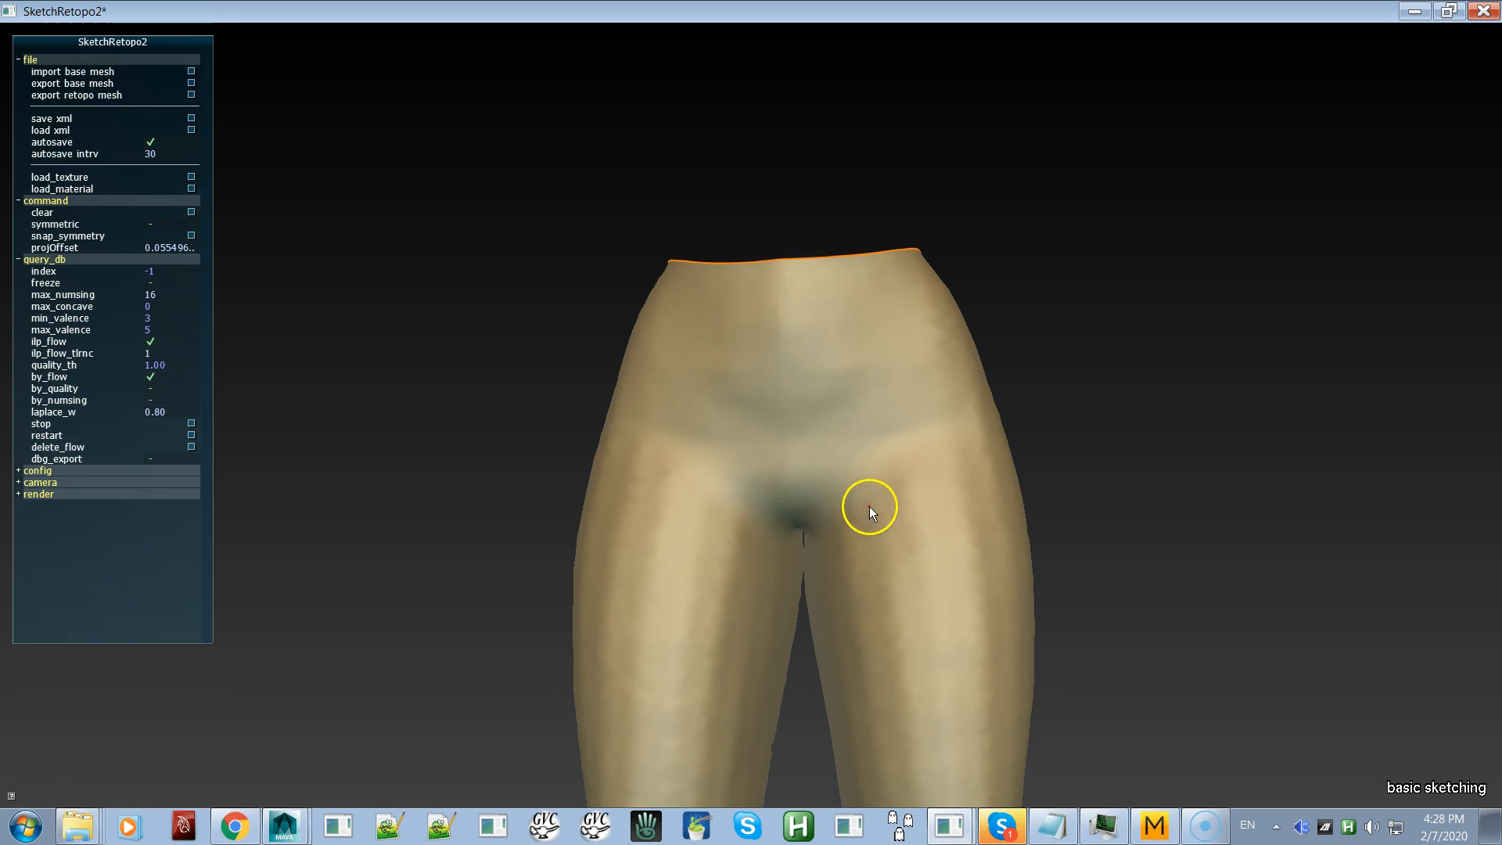
Step: Switch the camera to orthographic projection
middle_drag(787, 552, 839, 342)
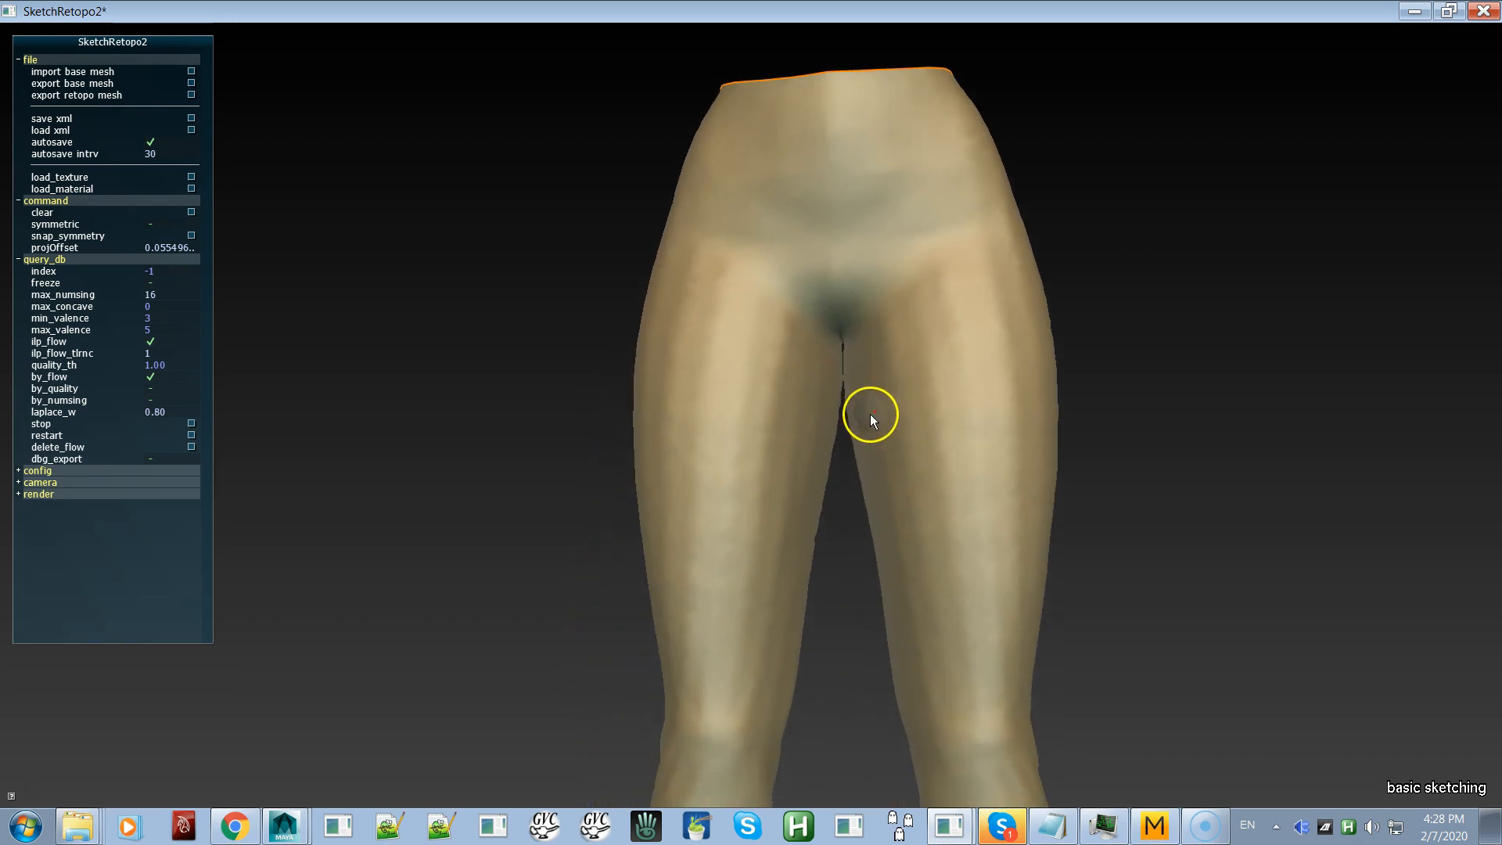
alt+right_drag(870, 415, 754, 264)
alt+right_drag(824, 423, 740, 251)
alt+drag(755, 391, 777, 425)
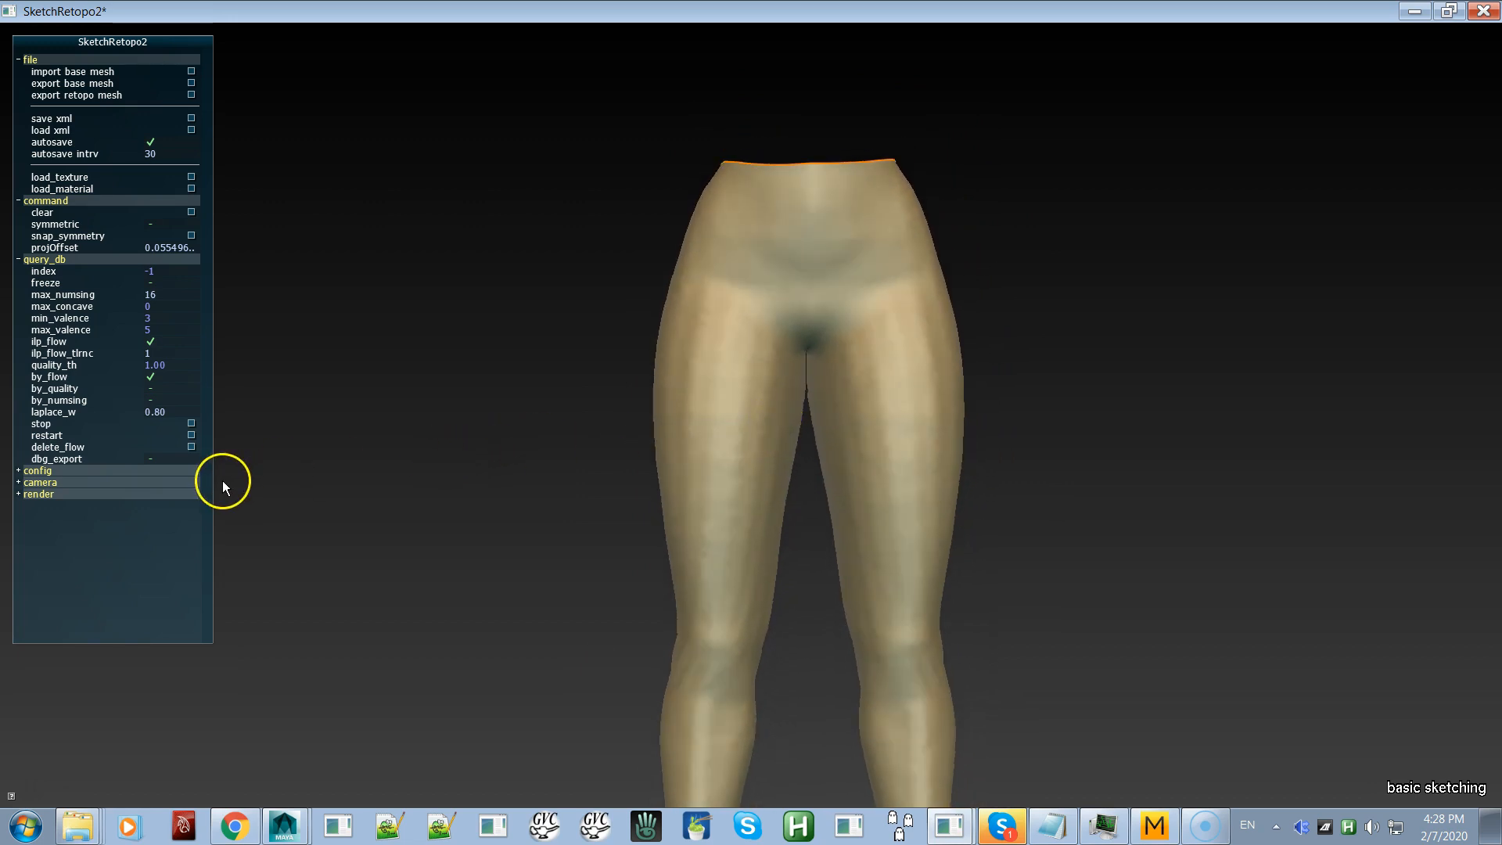
click(125, 480)
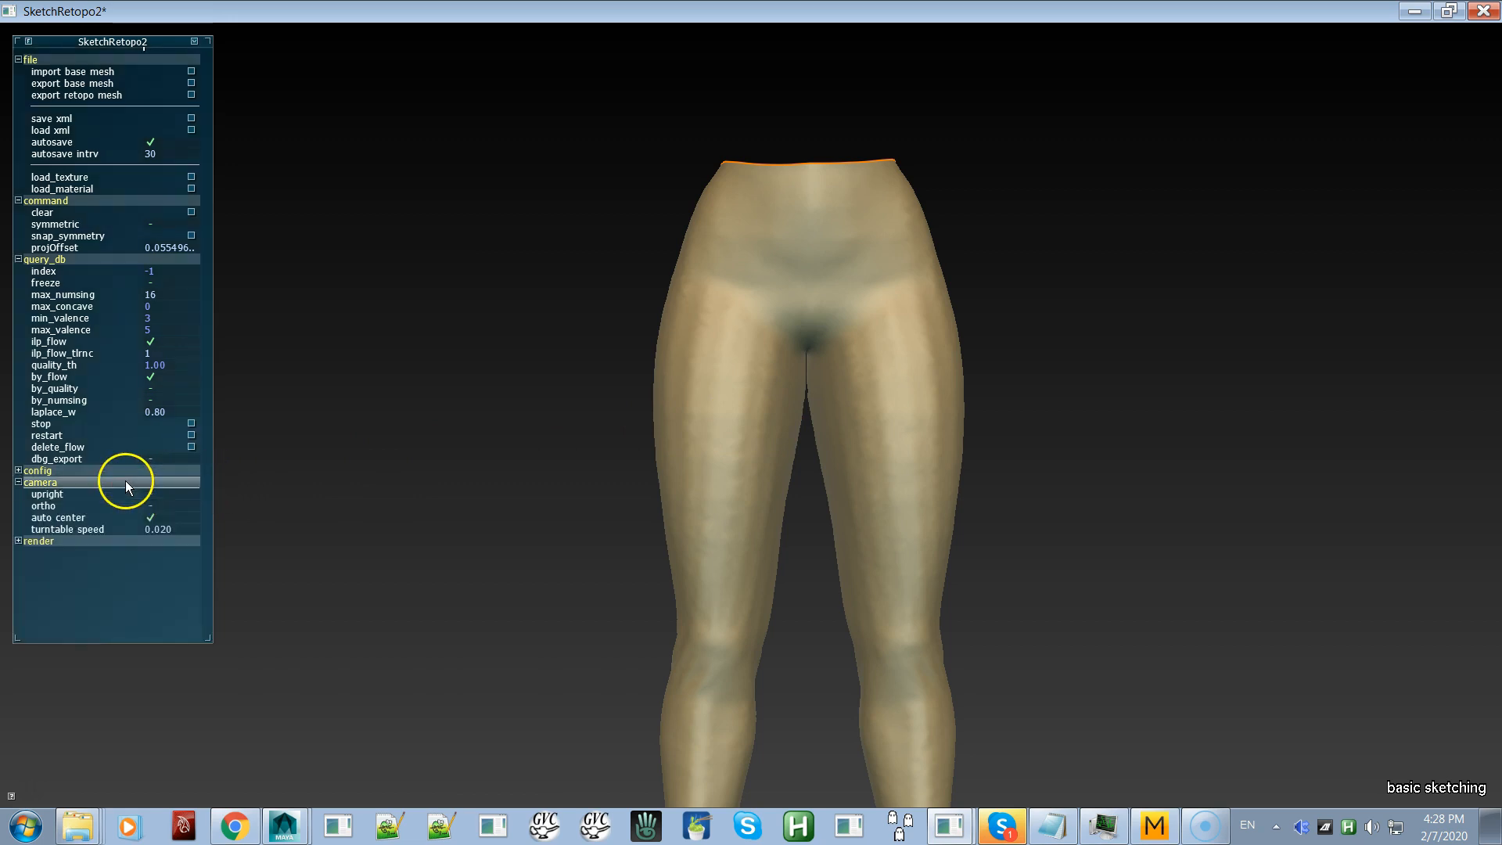
click(157, 507)
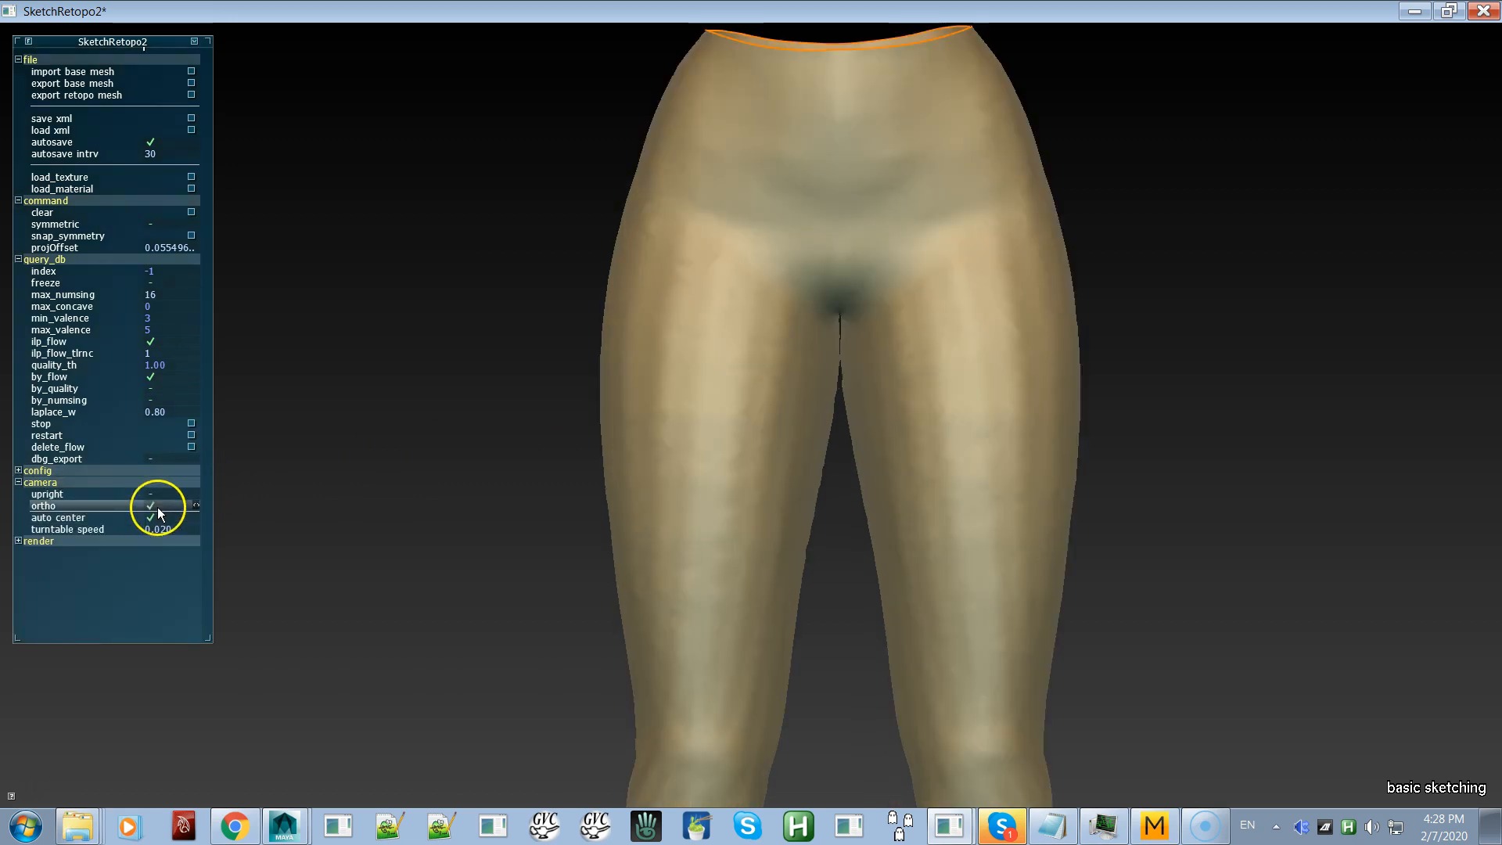
alt+drag(1227, 461, 1232, 496)
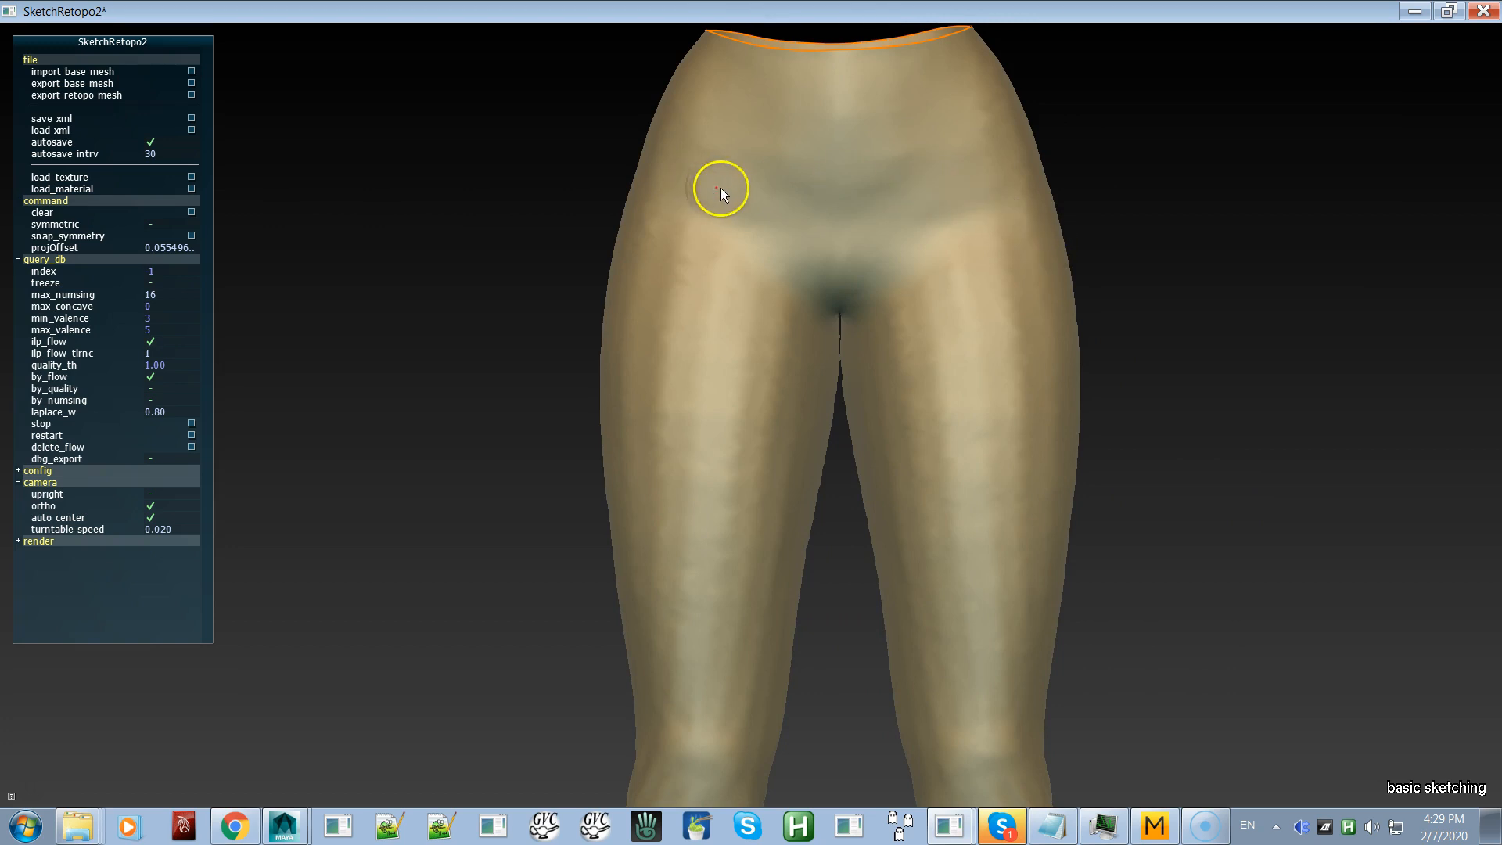
Step: Try laser sketching a center-front line from the waist edge straight down to the crotch
key(l)
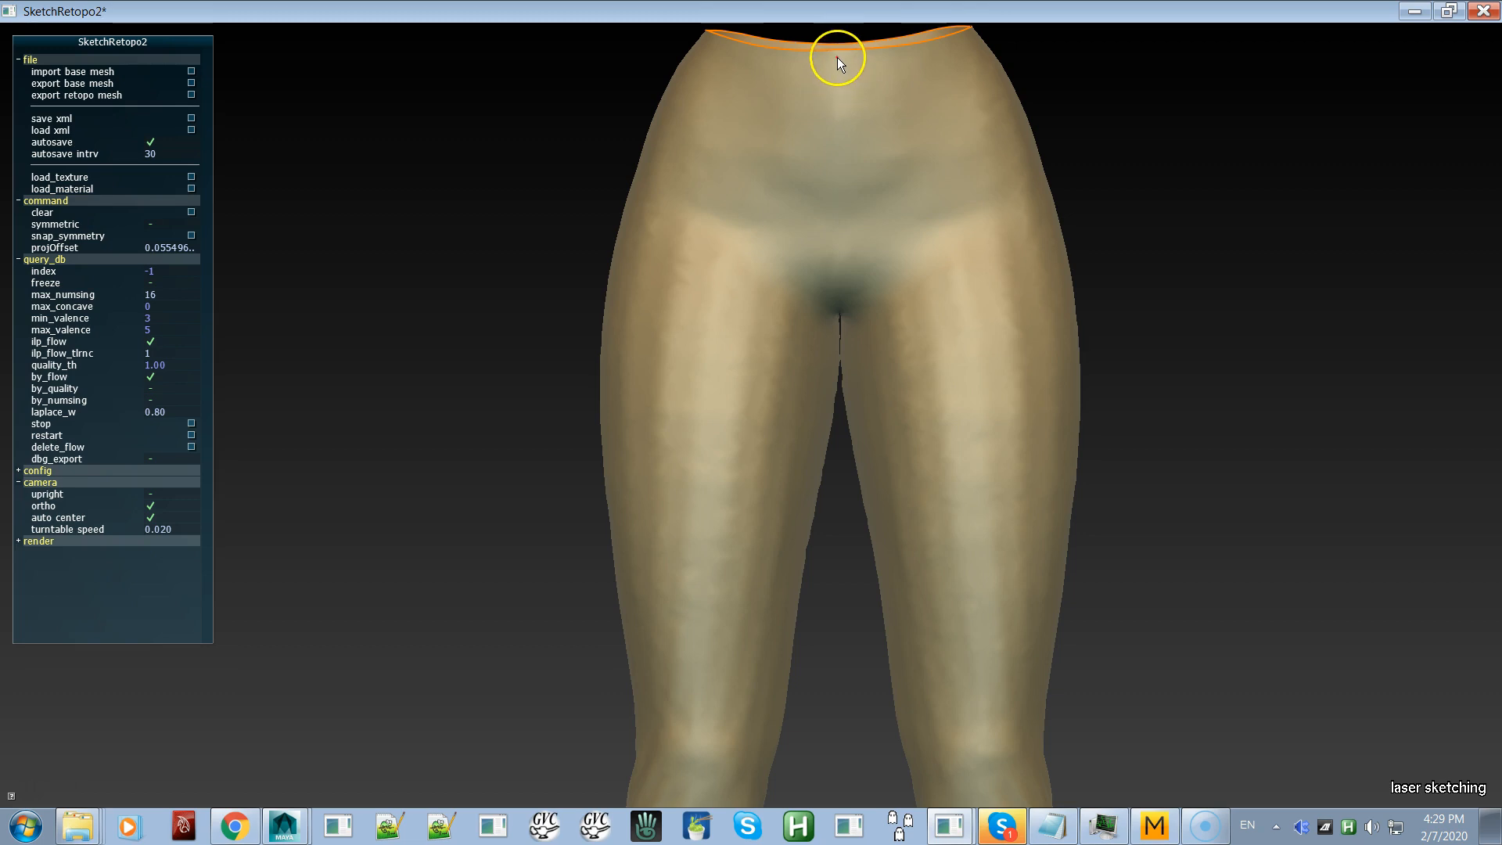
drag(837, 58, 838, 308)
alt+right_drag(887, 305, 1216, 571)
alt+right_drag(977, 350, 988, 597)
key(ctrl+z)
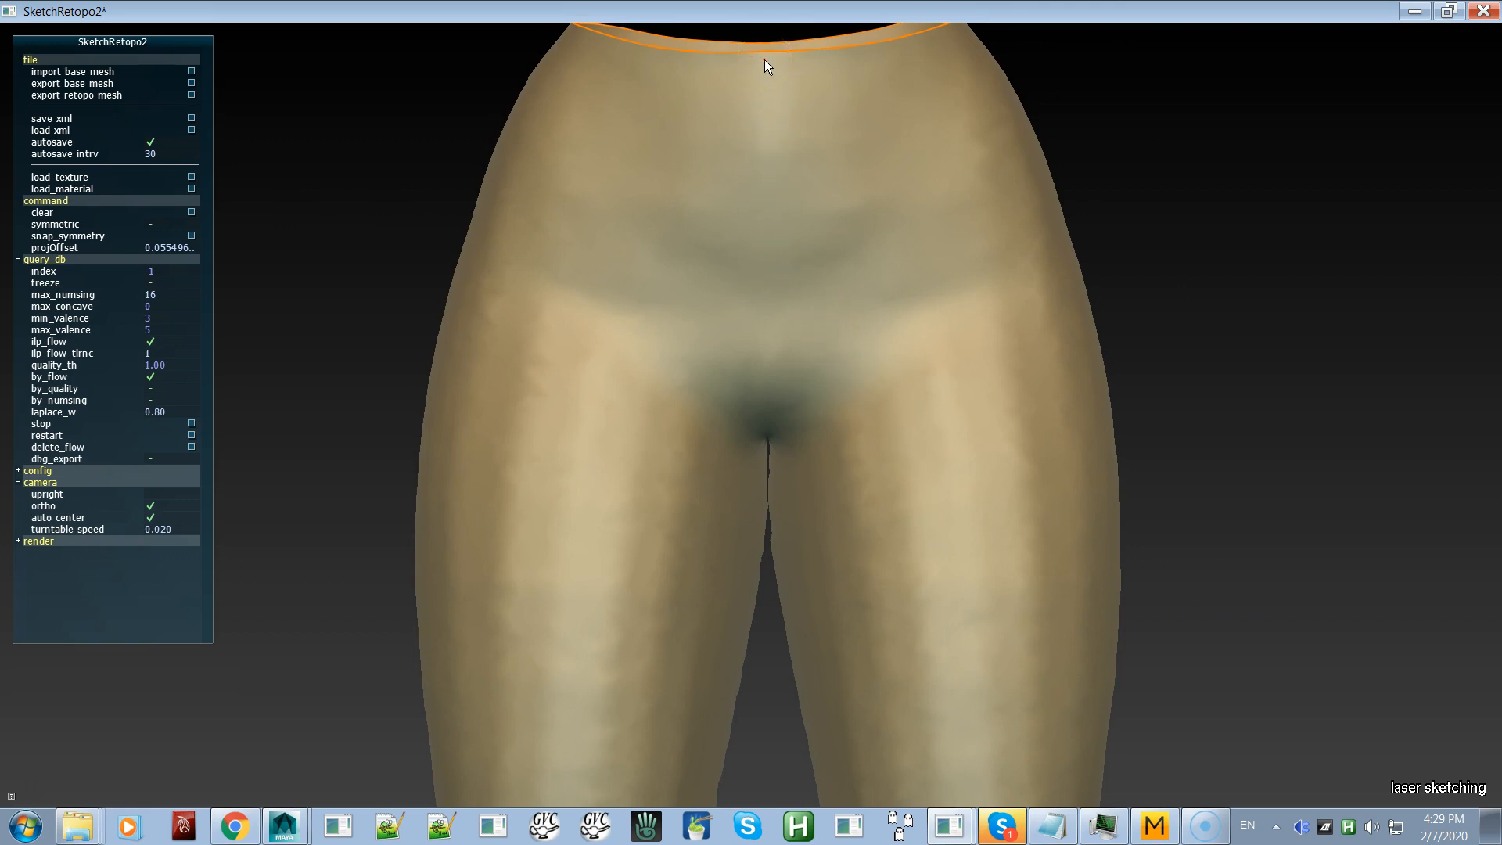
mouse_move(762, 59)
mouse_down()
mouse_move(744, 305)
mouse_move(769, 426)
mouse_up()
mouse_move(1020, 518)
right_down()
mouse_move(552, 504)
mouse_move(481, 481)
mouse_move(482, 532)
mouse_move(829, 571)
mouse_move(1006, 569)
mouse_move(1045, 552)
mouse_move(1044, 523)
right_up()
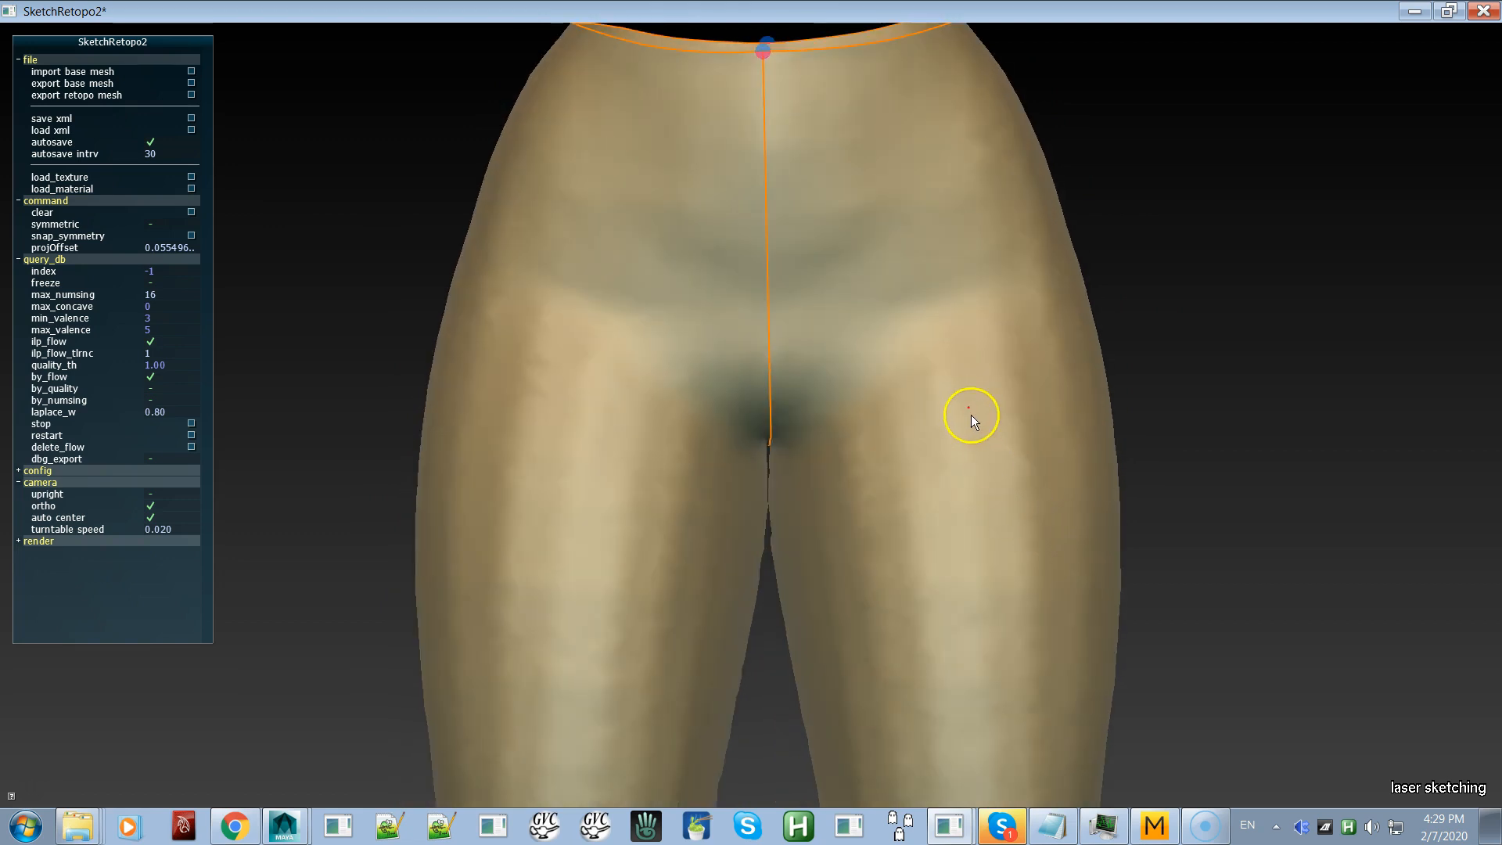
key(ctrl+z)
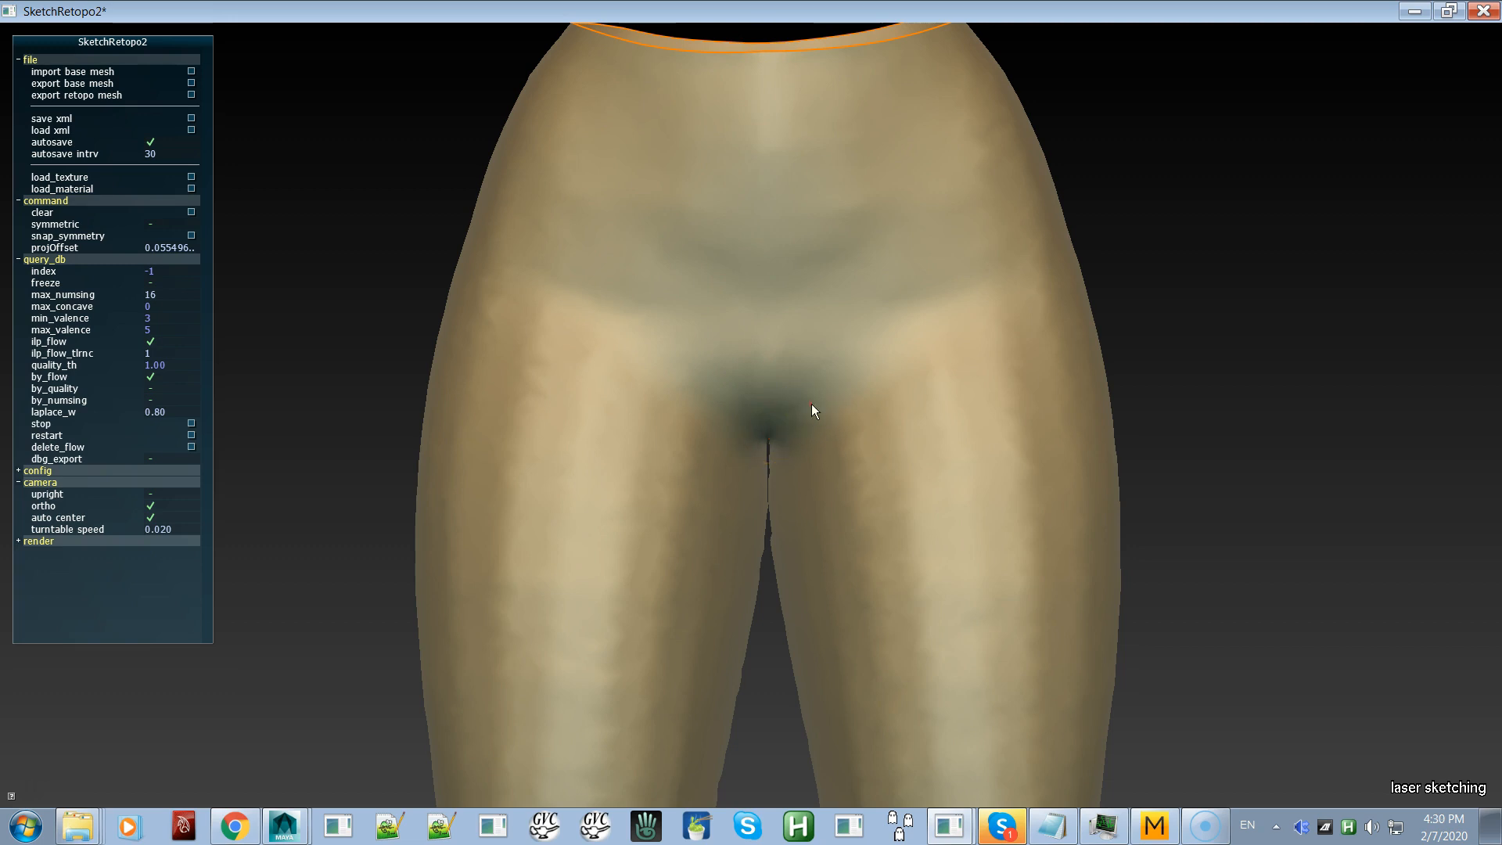
Step: With basic sketching, draw the center-front curve from the waist edge down into the crotch
key(a)
drag(762, 311, 763, 378)
alt+drag(787, 294, 790, 190)
alt+right_drag(806, 211, 1002, 621)
alt+right_drag(912, 342, 981, 621)
alt+right_drag(893, 360, 946, 591)
alt+right_drag(900, 444, 915, 626)
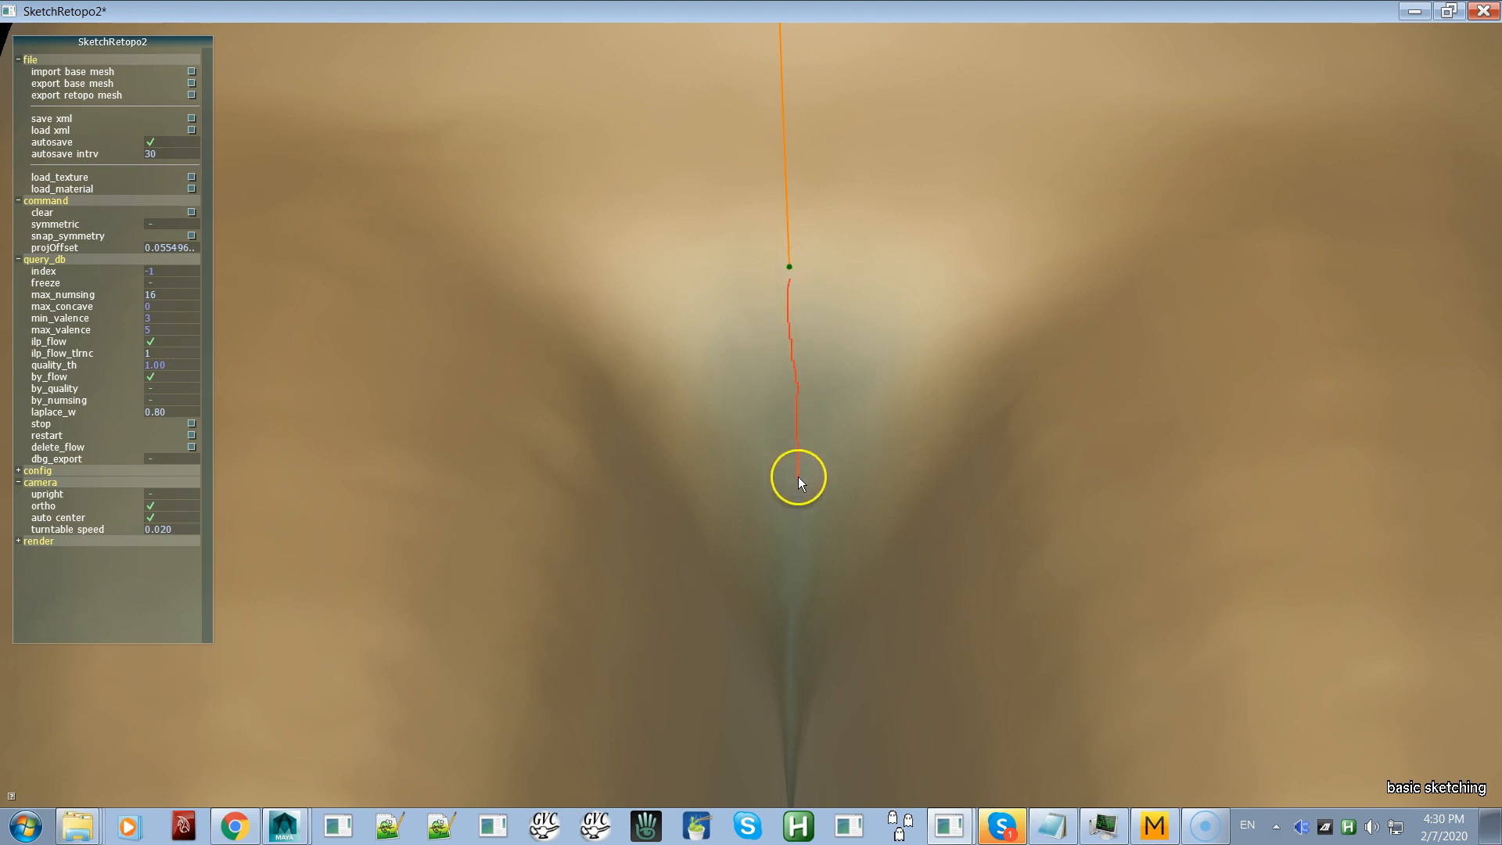
drag(800, 601, 797, 601)
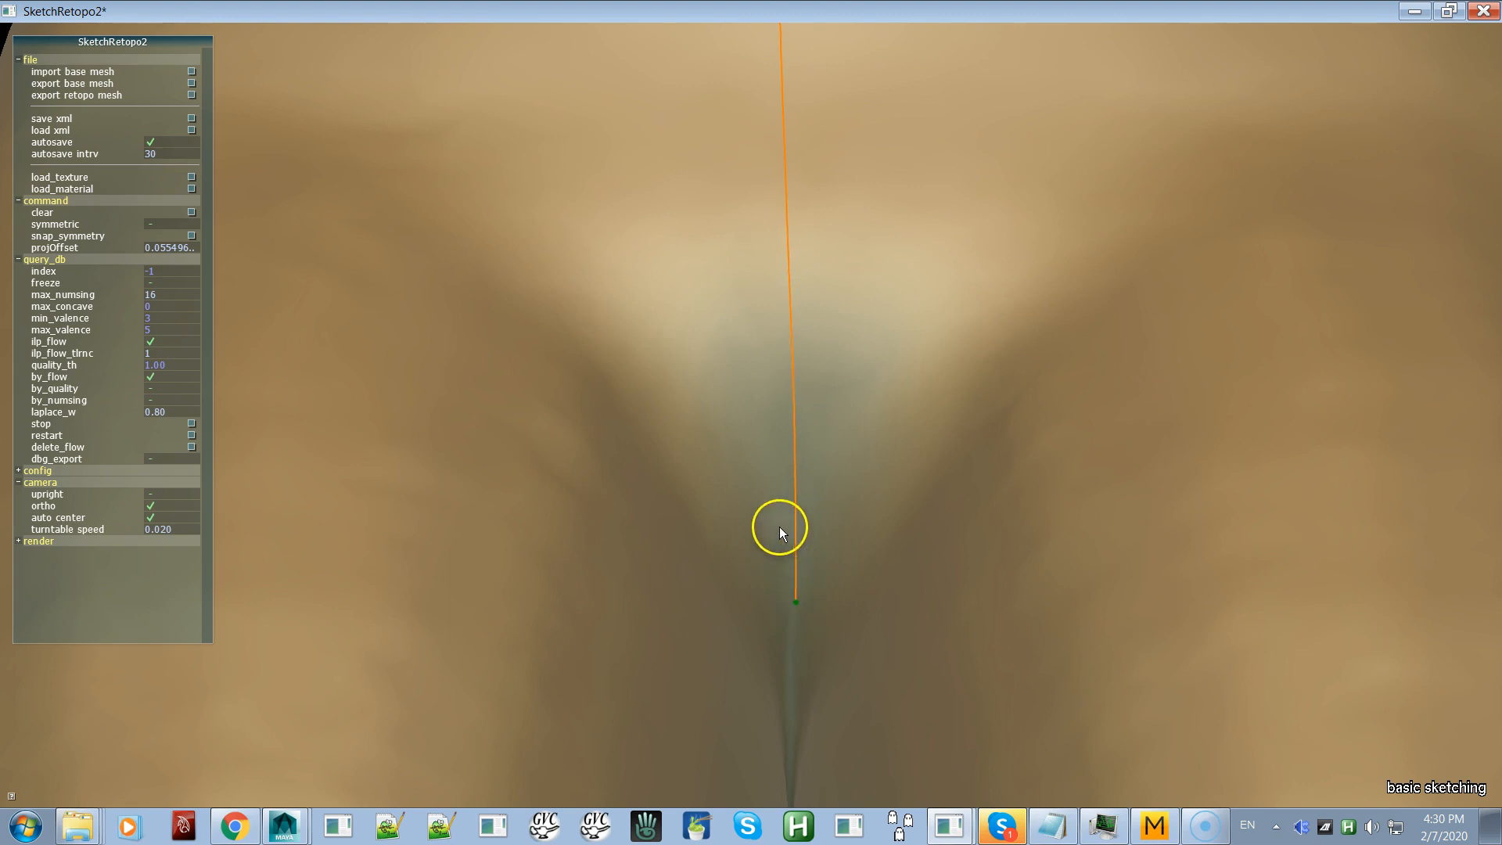
Step: Sketch a curve along the center of the crotch, running from the back toward the front line between the legs
scroll(848, 467, down, 5)
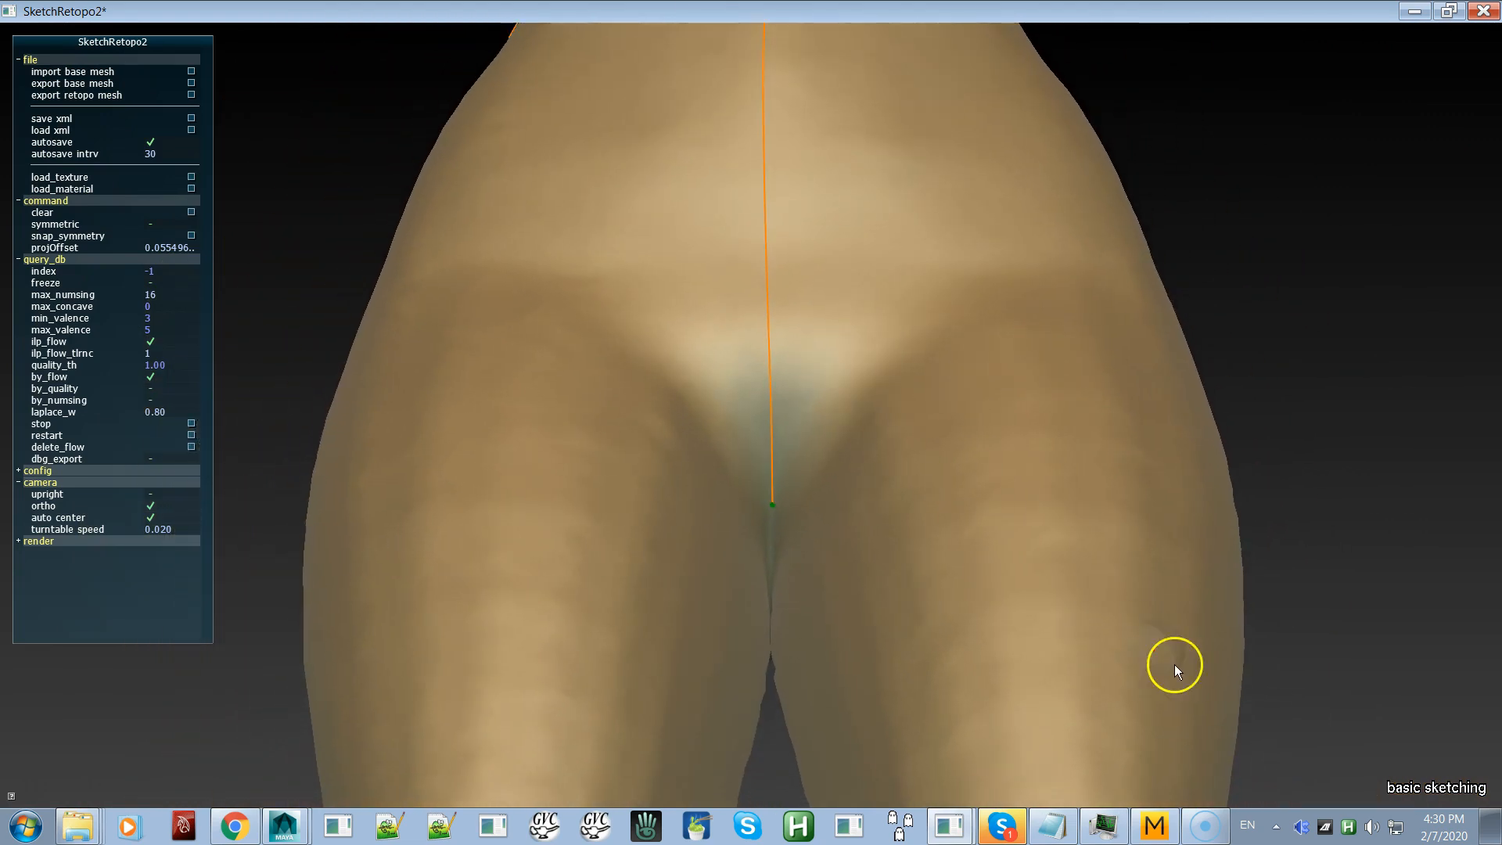
mouse_move(1175, 666)
right_down()
mouse_move(1012, 674)
mouse_move(745, 591)
mouse_move(660, 477)
mouse_move(699, 538)
mouse_move(814, 591)
mouse_move(768, 456)
mouse_move(845, 670)
mouse_move(805, 430)
mouse_move(847, 571)
mouse_move(781, 485)
mouse_move(819, 510)
mouse_move(864, 608)
mouse_move(712, 400)
right_up()
right_drag(687, 344, 725, 419)
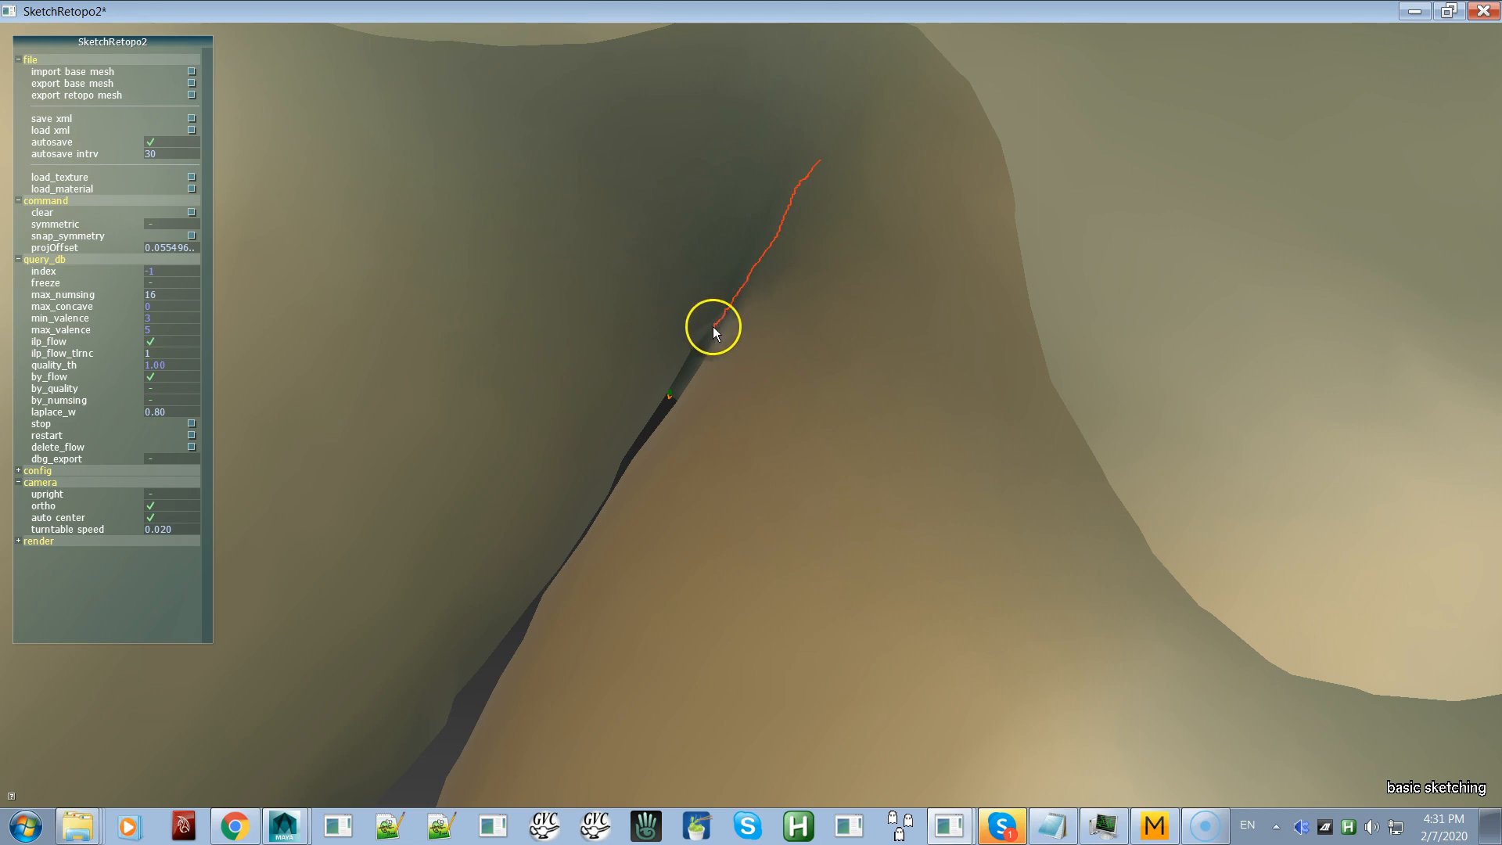
drag(681, 380, 673, 394)
mouse_move(721, 439)
alt+mouse_down()
mouse_move(726, 396)
mouse_move(725, 410)
alt+mouse_up()
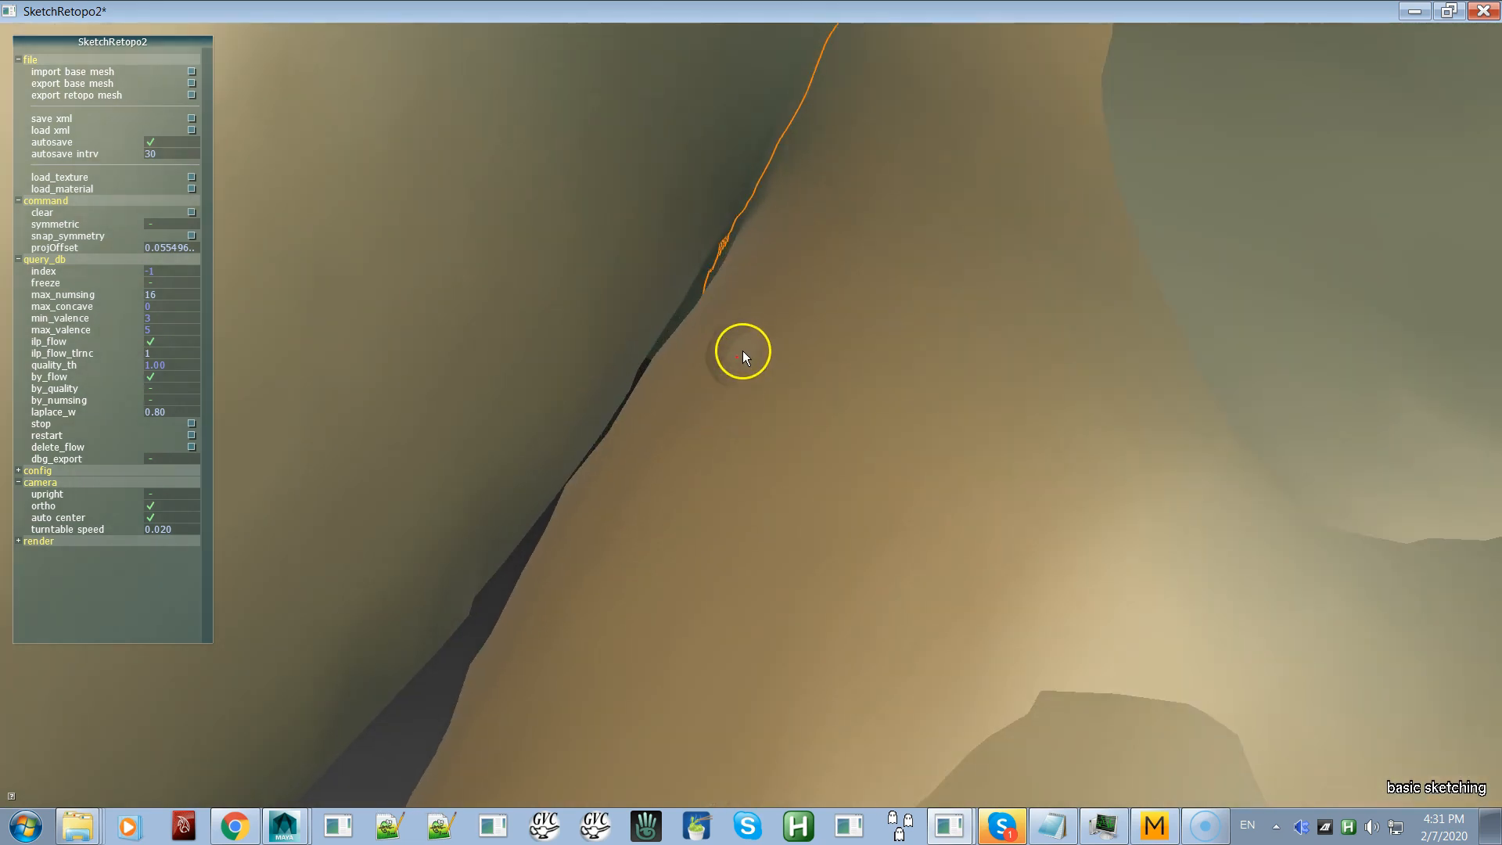
Step: Smooth the jagged curve running between the legs under the crotch
alt+drag(743, 353, 749, 379)
shift+drag(773, 167, 768, 149)
mouse_move(762, 232)
alt+mouse_down()
mouse_move(758, 252)
mouse_move(715, 119)
alt+mouse_up()
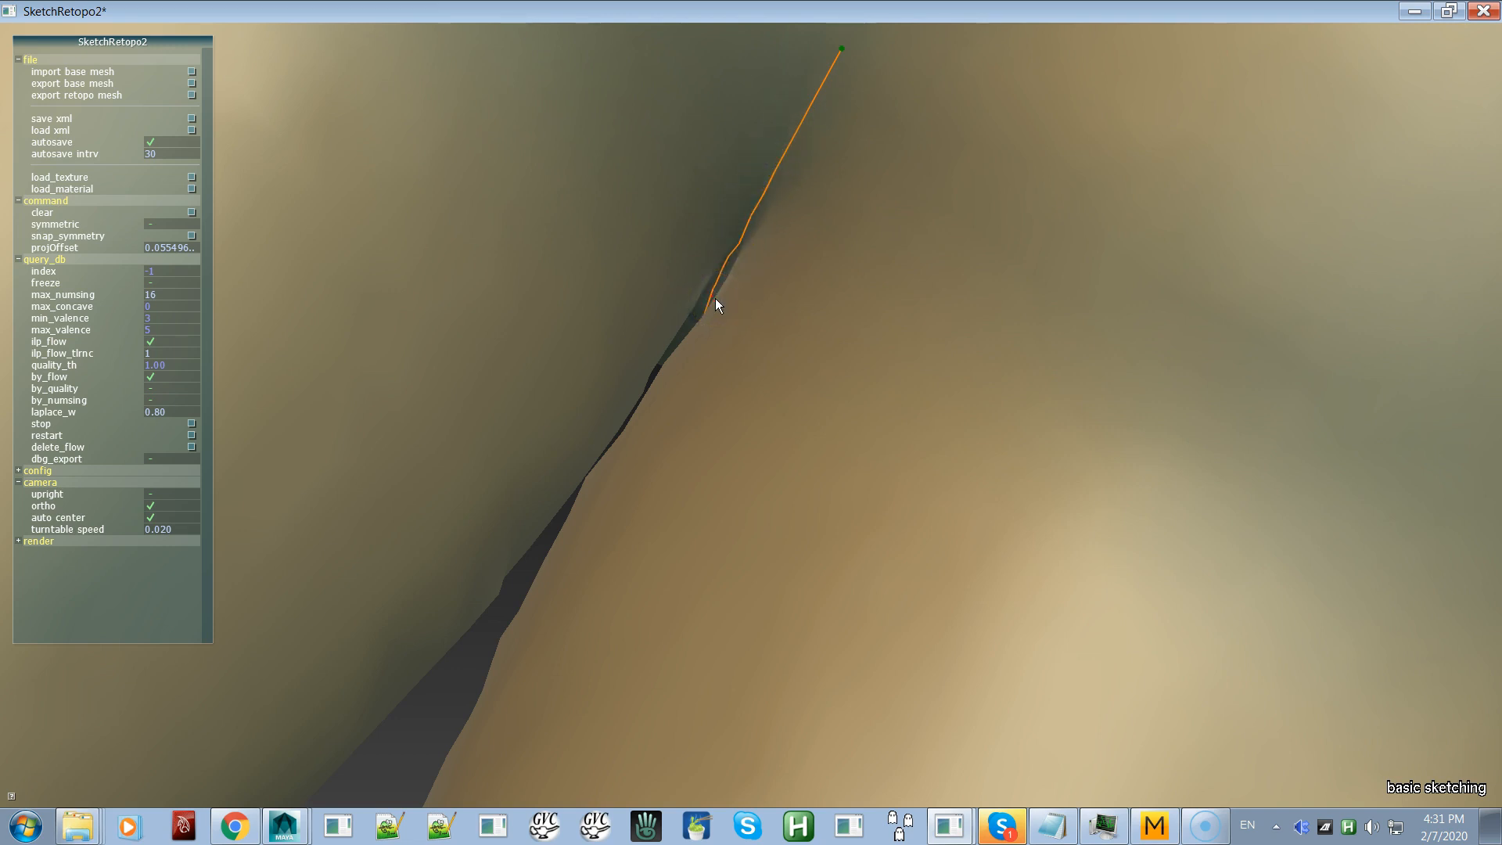
click(723, 272)
Step: Sketch the center-back curve from the waist edge down the middle of the seat
mouse_move(746, 283)
alt+mouse_down()
mouse_move(764, 294)
mouse_move(805, 204)
mouse_move(733, 312)
mouse_move(756, 238)
mouse_move(636, 128)
alt+mouse_up()
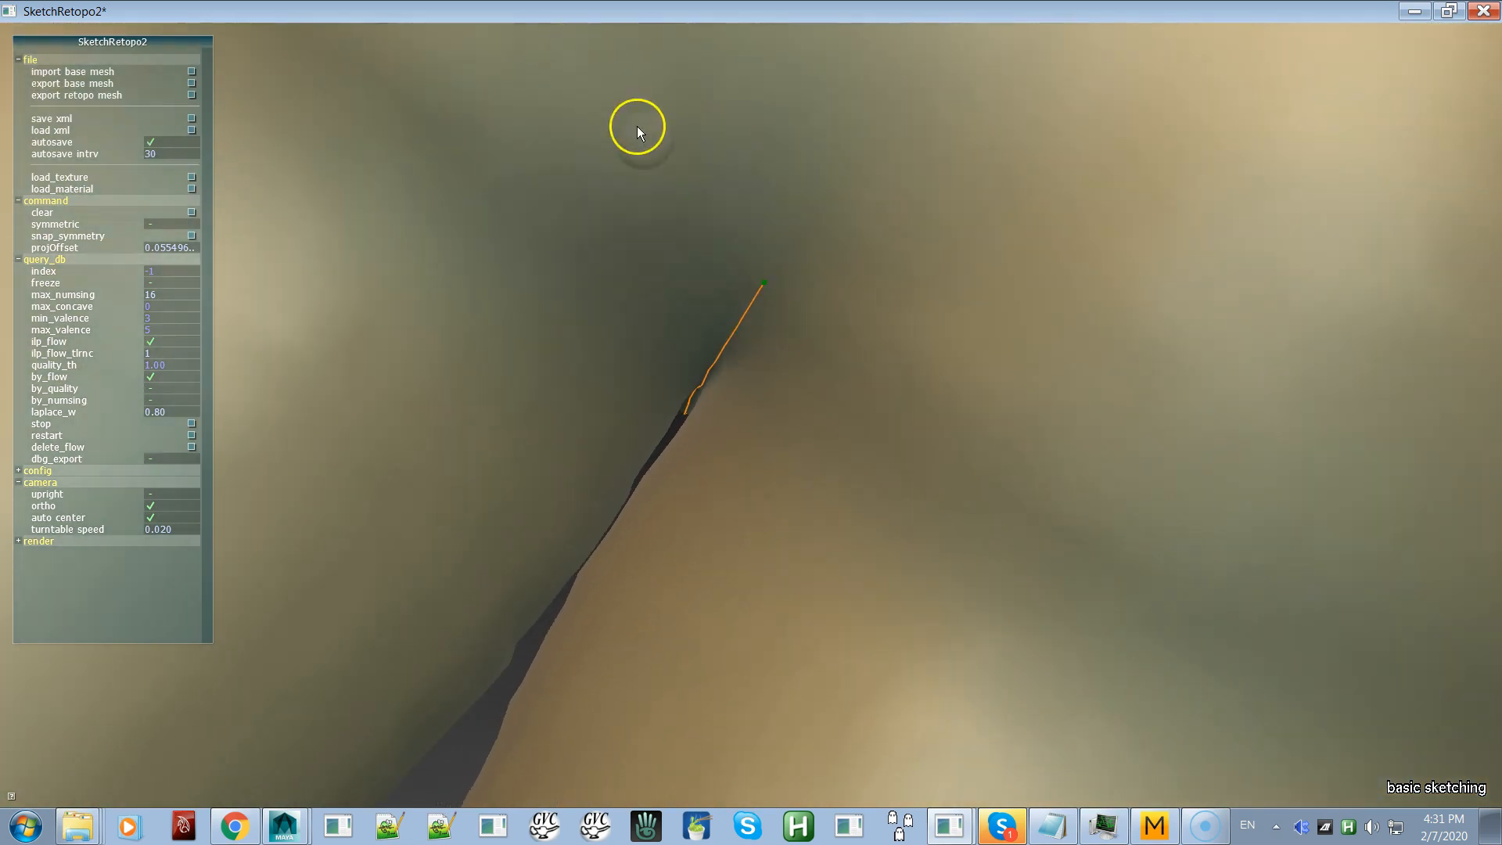
mouse_move(928, 446)
alt+mouse_down()
mouse_move(492, 27)
mouse_move(753, 215)
alt+mouse_up()
alt+right_drag(753, 214, 657, 47)
alt+right_drag(906, 528, 704, 149)
alt+drag(814, 360, 854, 401)
key(space)
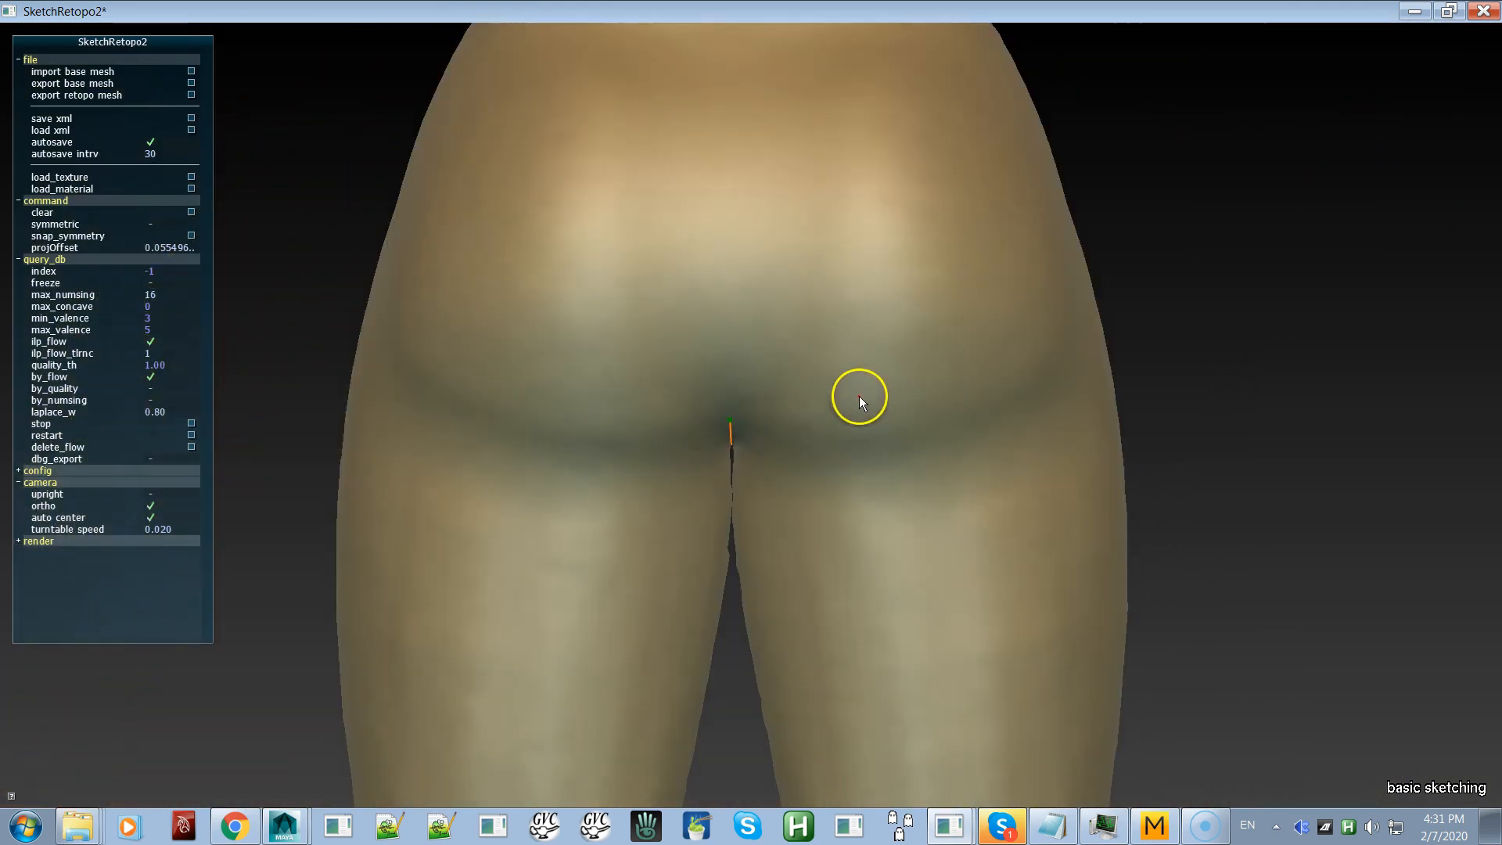
alt+right_drag(929, 517, 865, 286)
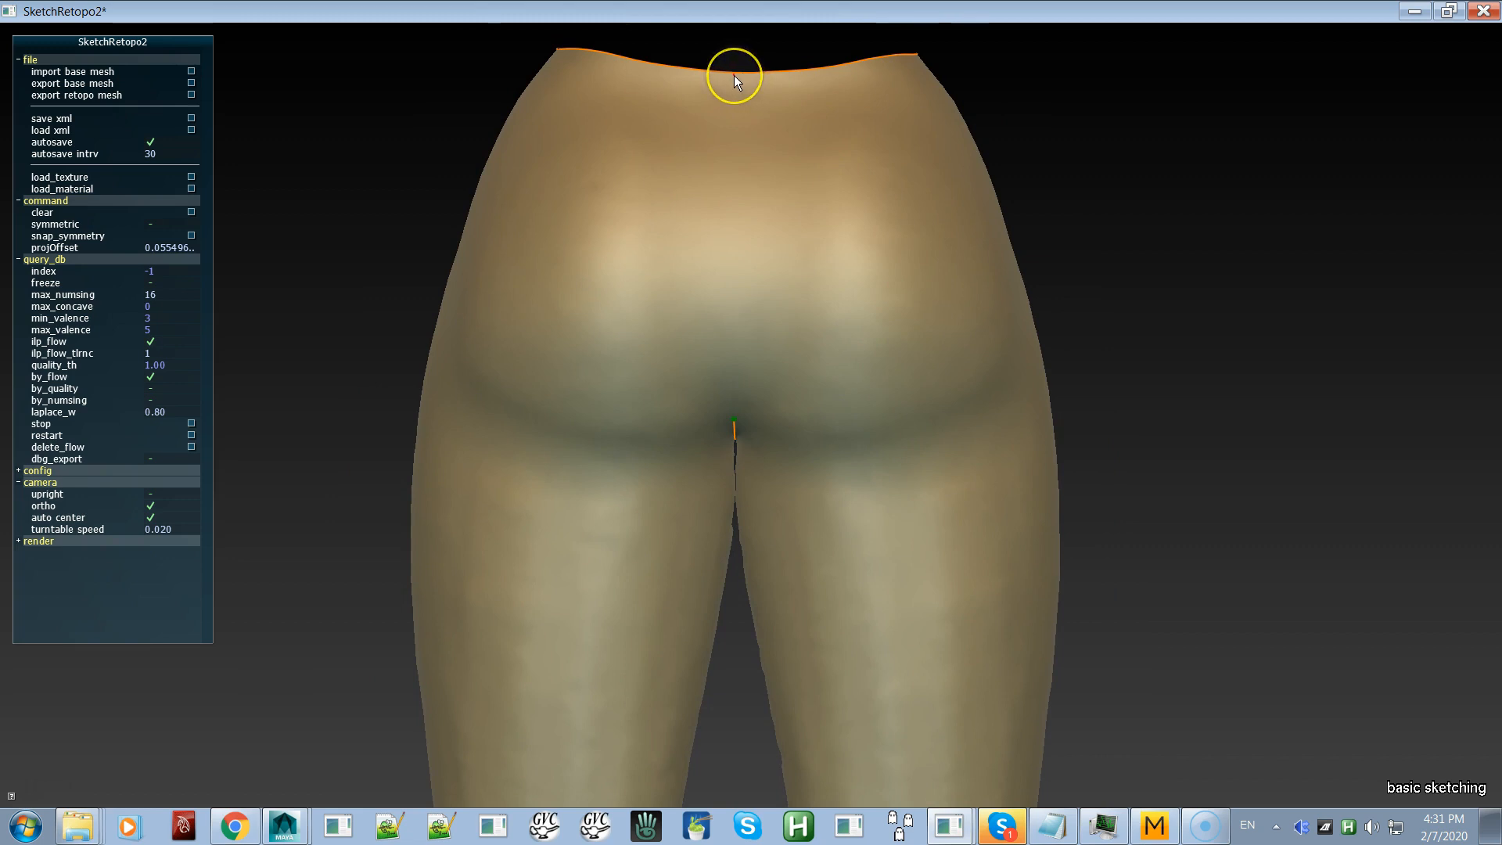
drag(734, 75, 730, 168)
drag(727, 290, 727, 332)
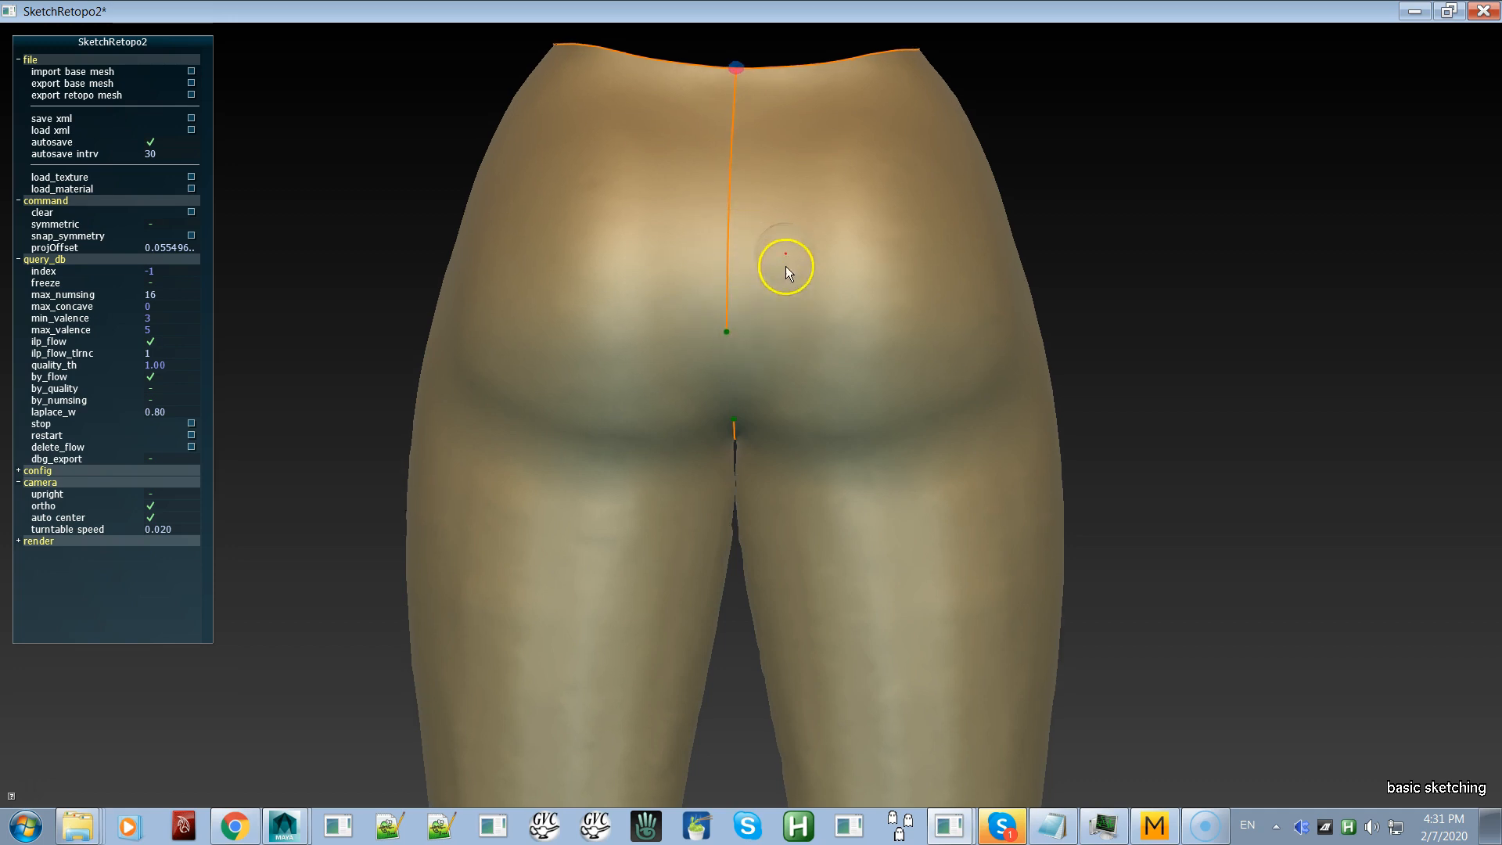
Step: Connect the center-back curve to the crotch curve and smooth the joined line
scroll(786, 266, up, 4)
alt+shift+drag(908, 356, 932, 517)
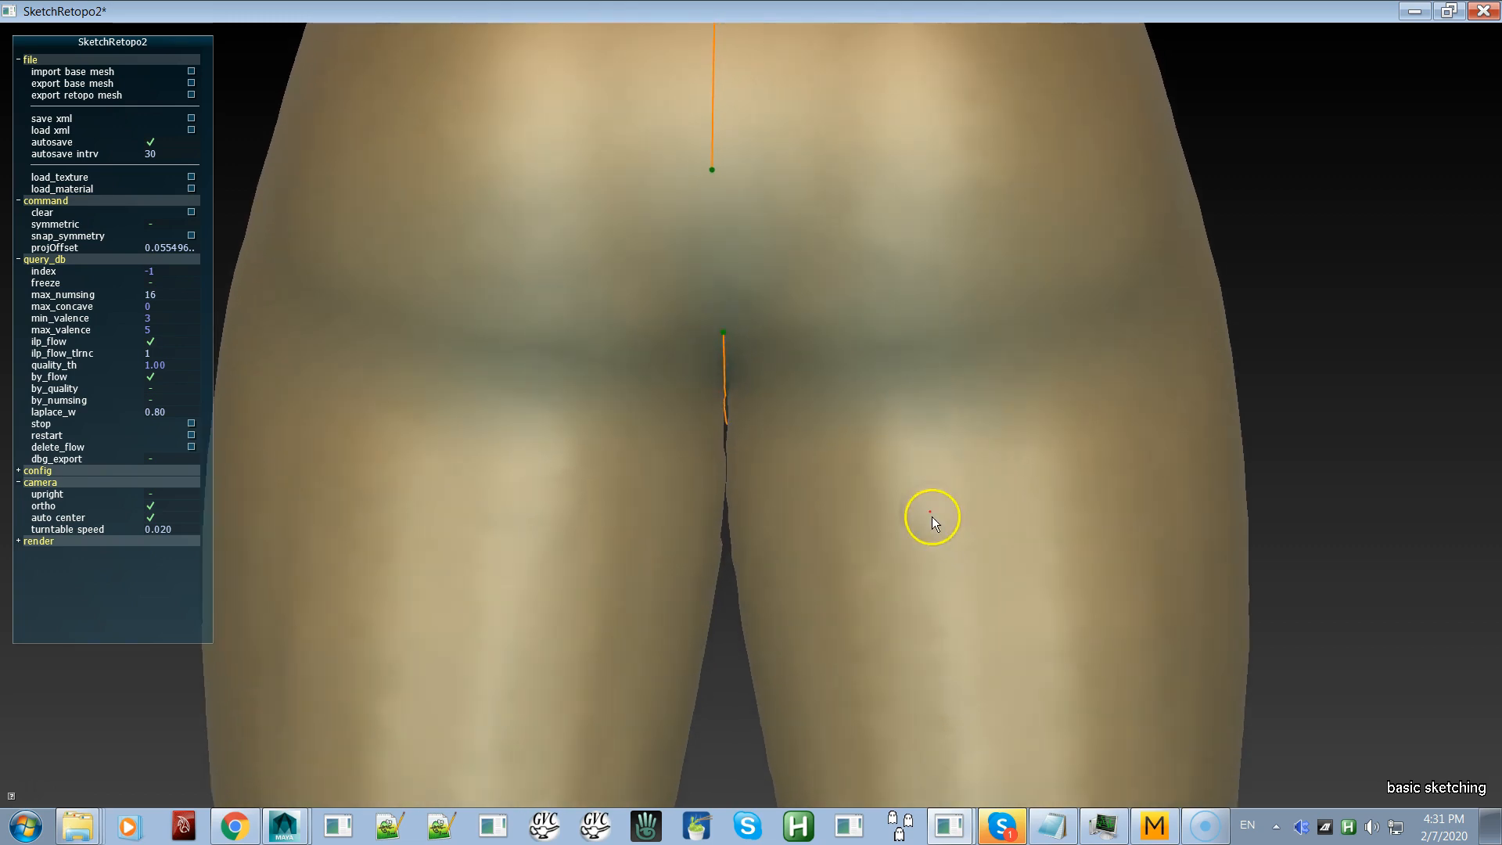
alt+shift+drag(898, 350, 879, 507)
alt+shift+drag(892, 430, 942, 583)
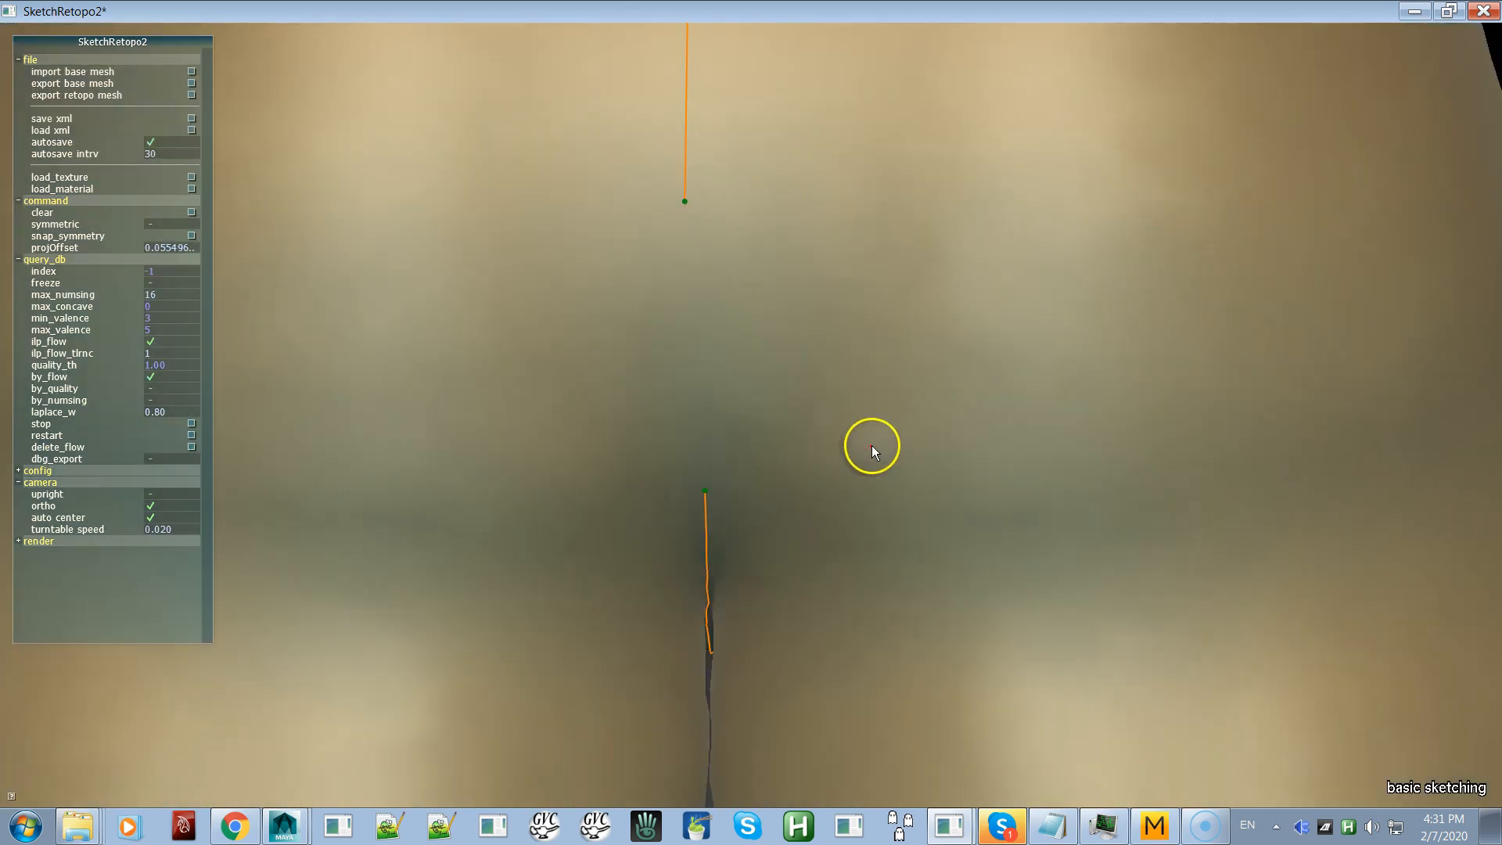
alt+shift+drag(797, 449, 763, 355)
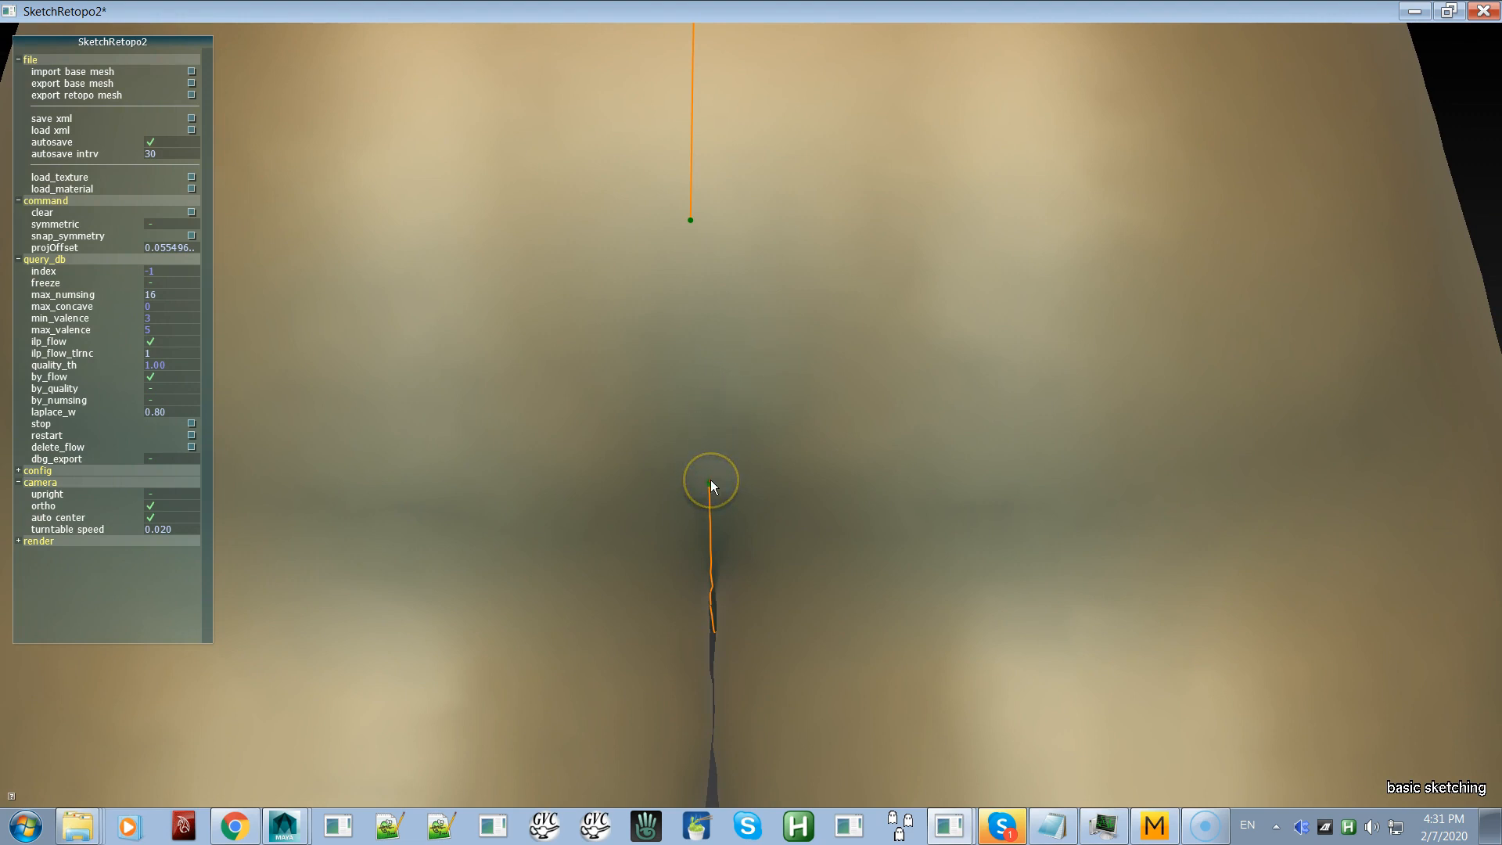
mouse_move(711, 430)
mouse_down()
mouse_move(722, 258)
mouse_move(691, 224)
mouse_up()
drag(710, 473, 704, 479)
key(e)
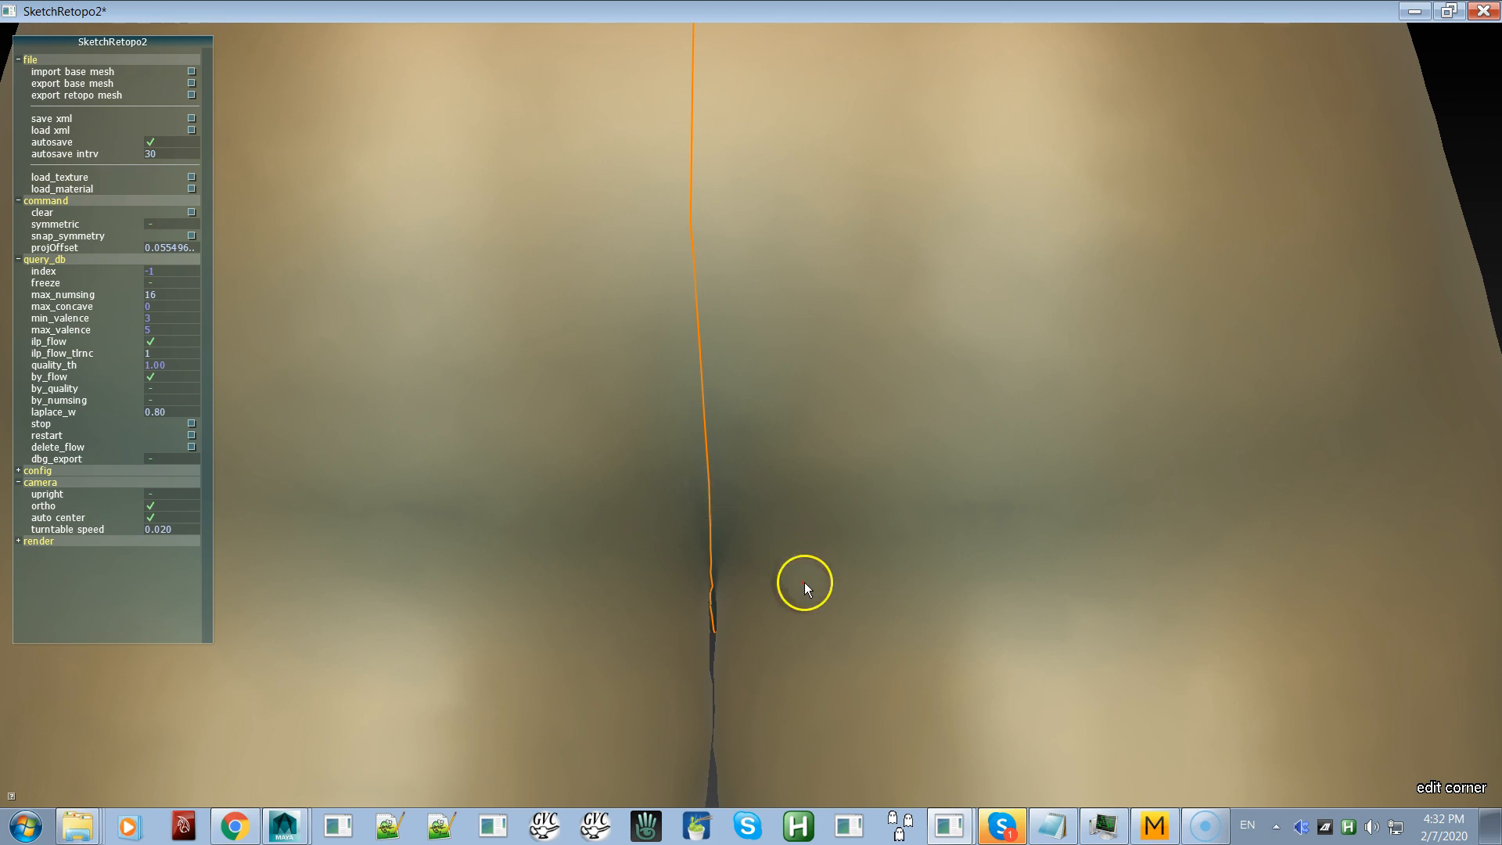
mouse_move(711, 410)
mouse_down()
mouse_move(707, 341)
mouse_move(687, 427)
mouse_move(699, 459)
mouse_move(715, 406)
mouse_up()
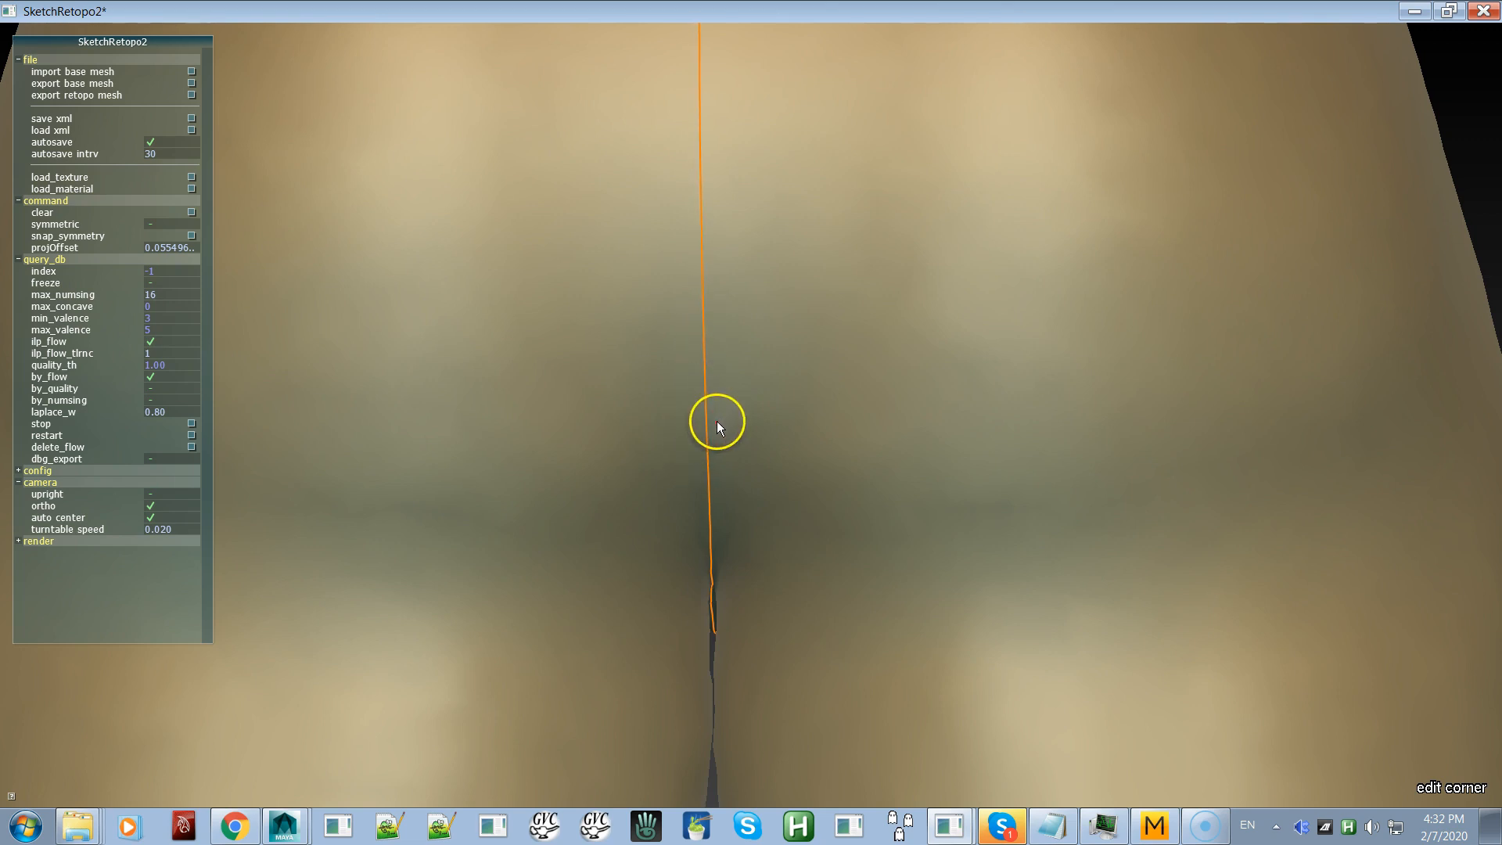
Step: Examine the center curve on the pants from the back, the front and the outer side of the left leg
alt+right_drag(843, 501, 684, 50)
alt+right_drag(822, 447, 677, 8)
alt+right_drag(876, 554, 787, 332)
alt+drag(830, 439, 519, 495)
alt+drag(903, 621, 668, 571)
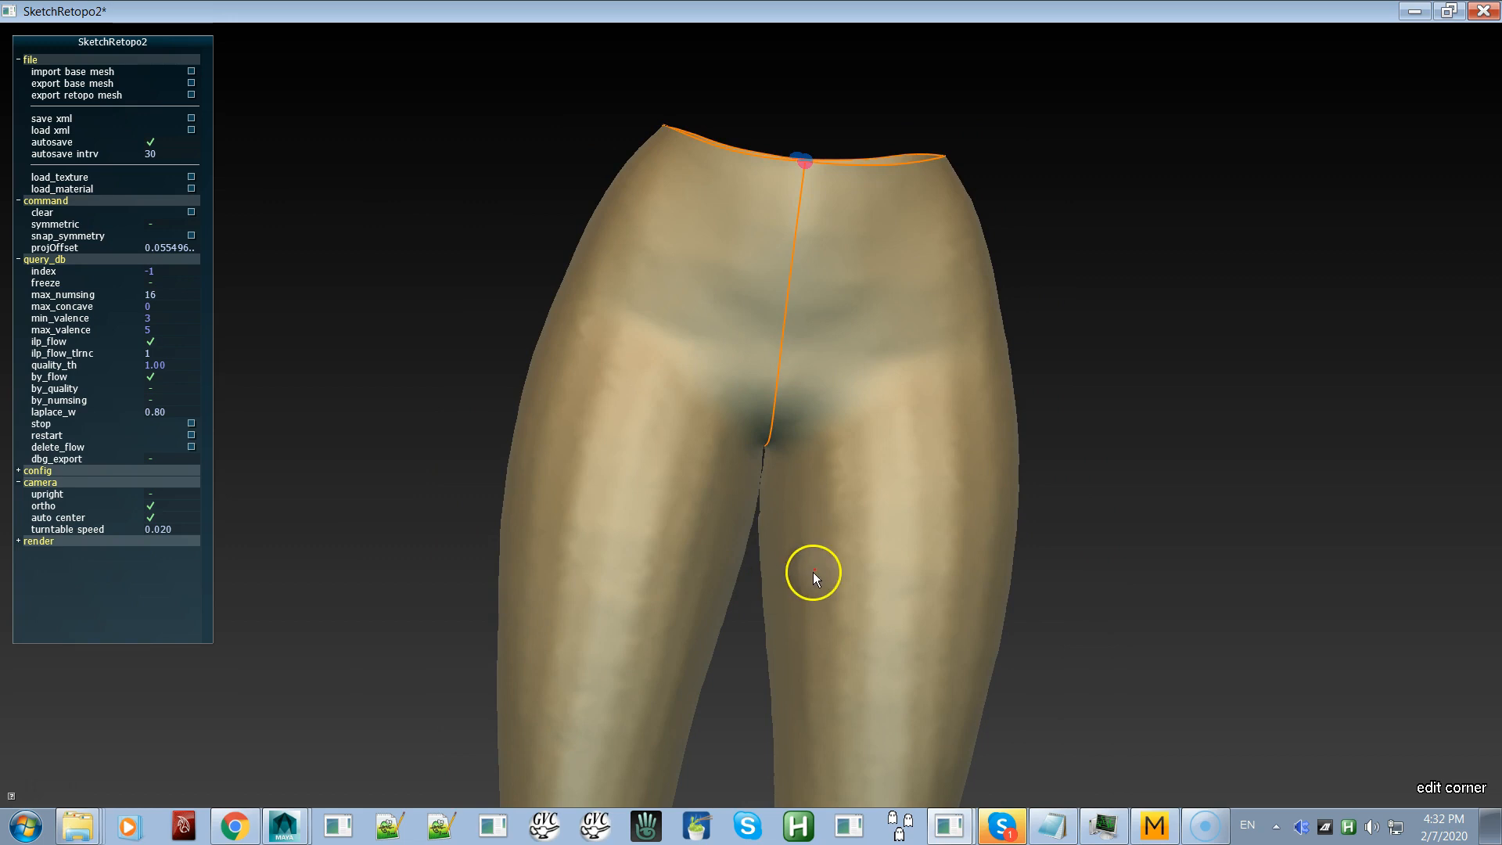
alt+middle_drag(815, 479, 881, 340)
alt+right_drag(881, 339, 890, 432)
alt+drag(890, 432, 678, 460)
alt+right_drag(815, 473, 702, 254)
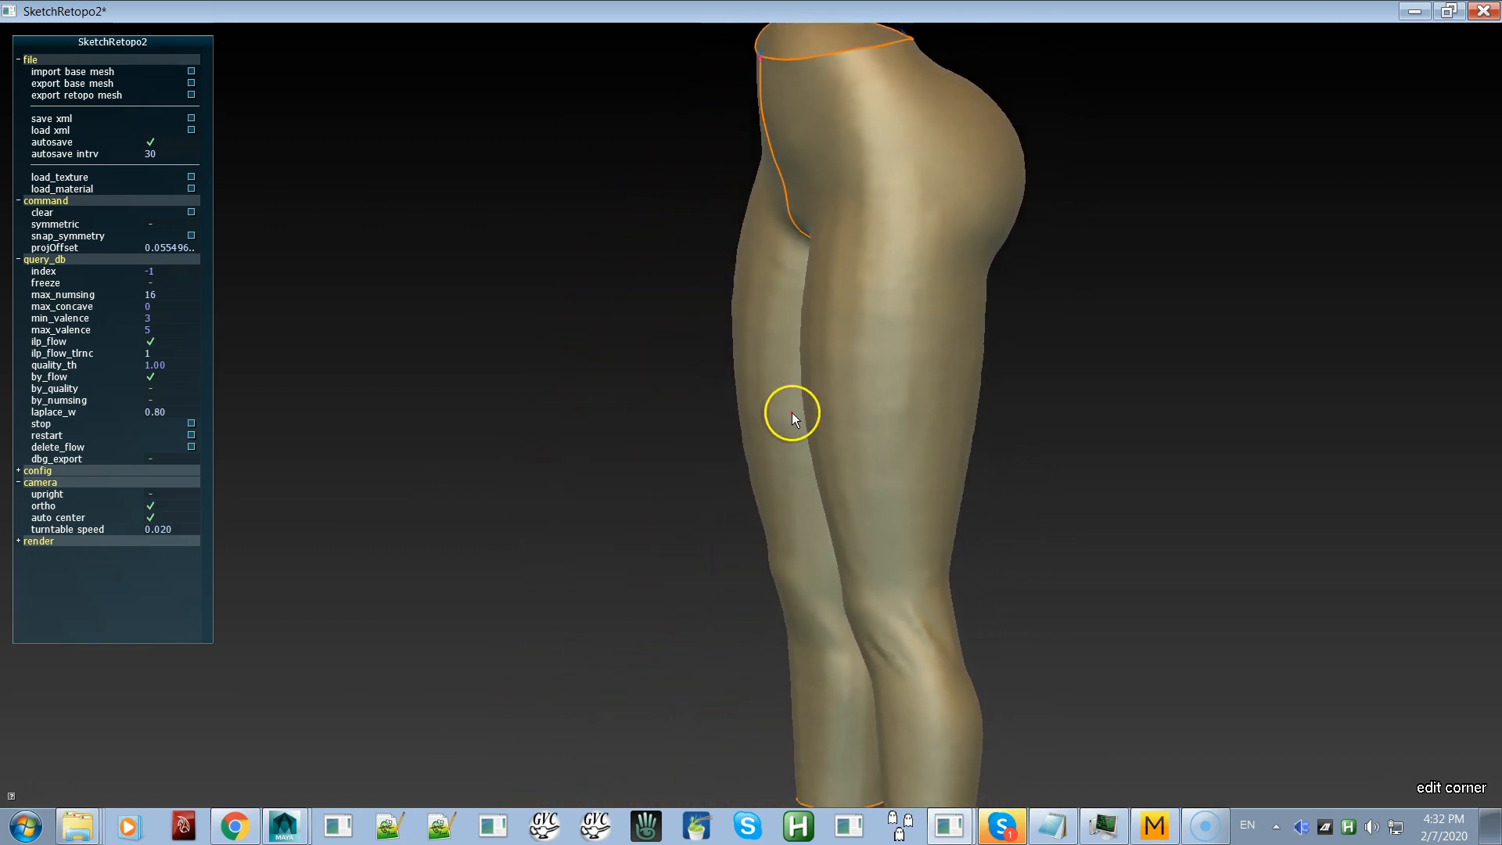
alt+right_drag(792, 412, 735, 265)
alt+drag(735, 270, 698, 397)
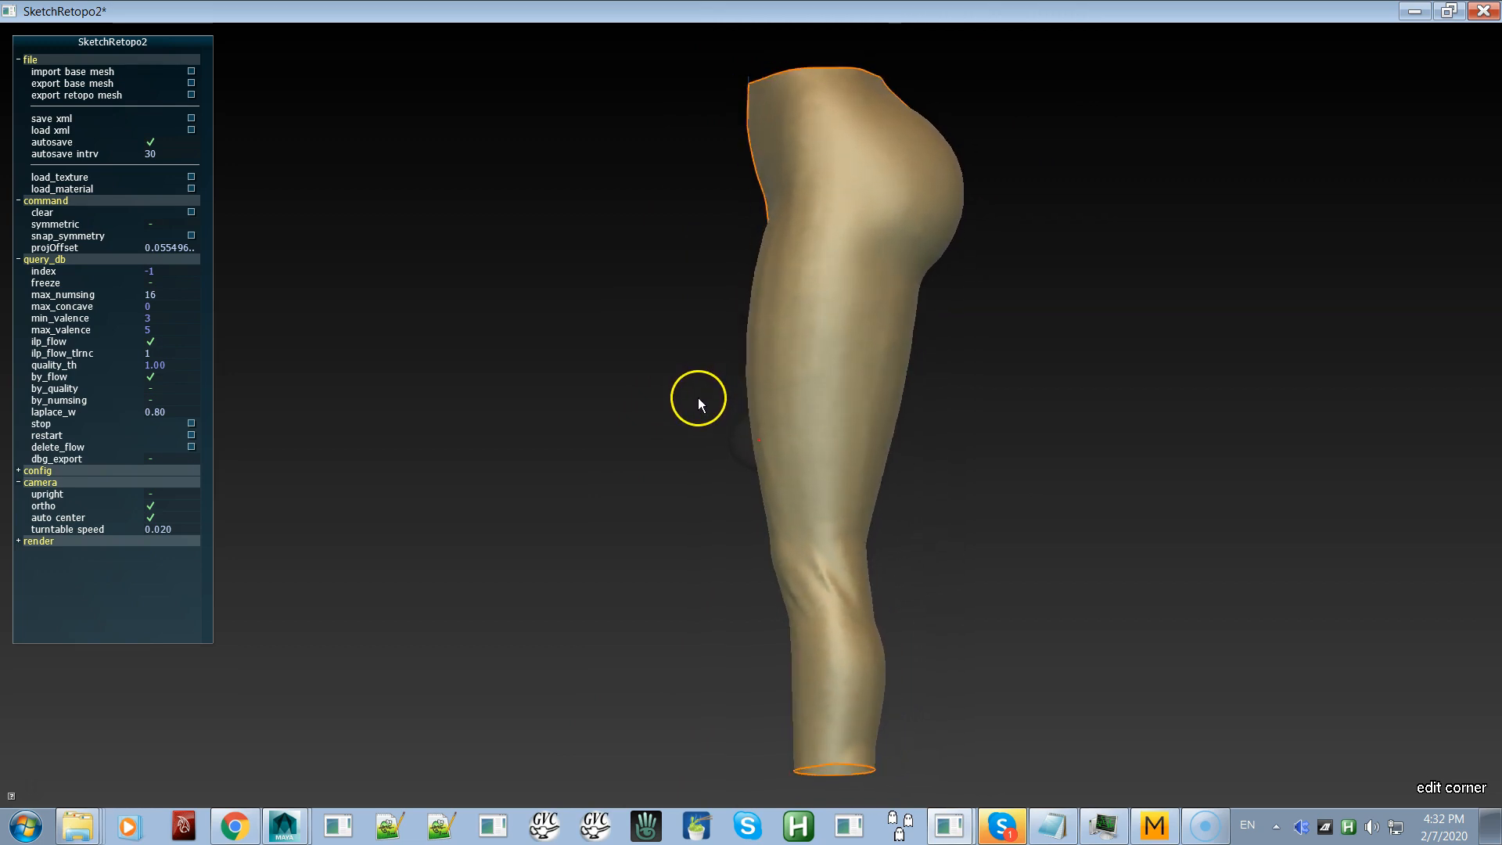
Step: Display the base mesh lines and sketch a side-seam curve down the outer left leg from waist edge to leg opening
click(799, 80)
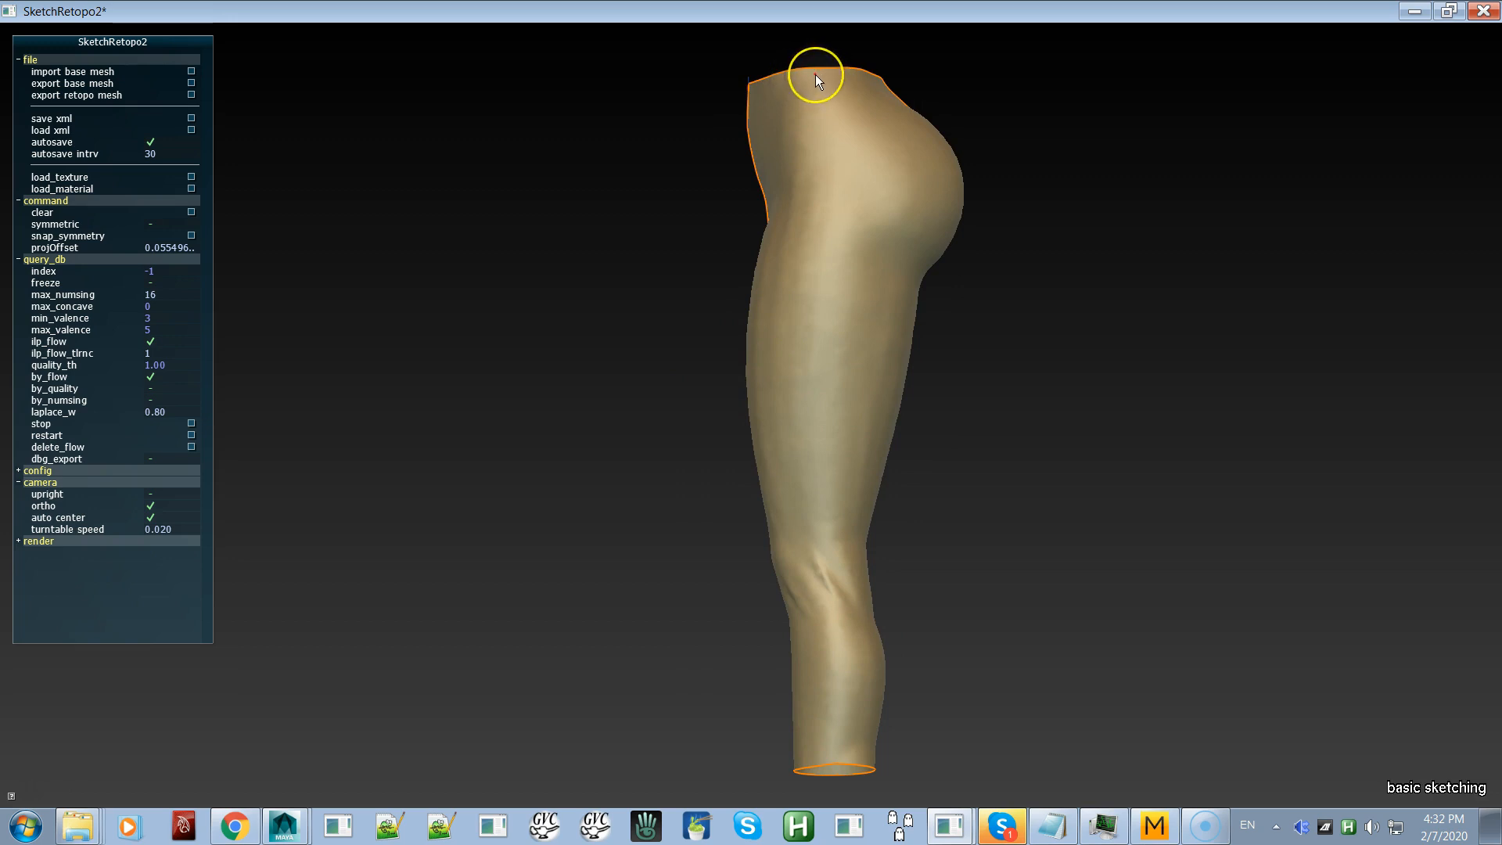
click(63, 541)
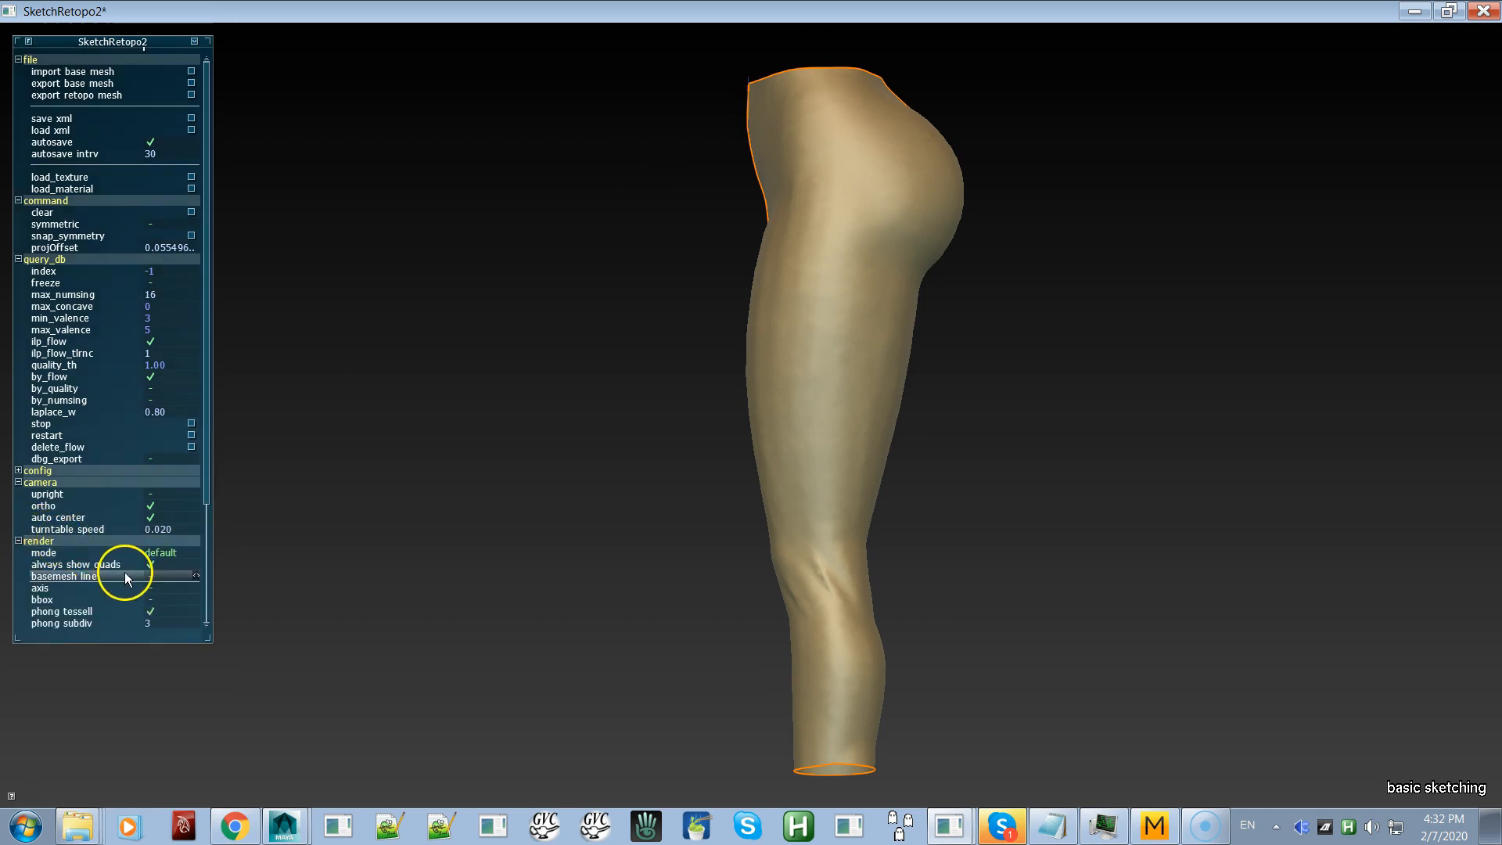
click(153, 576)
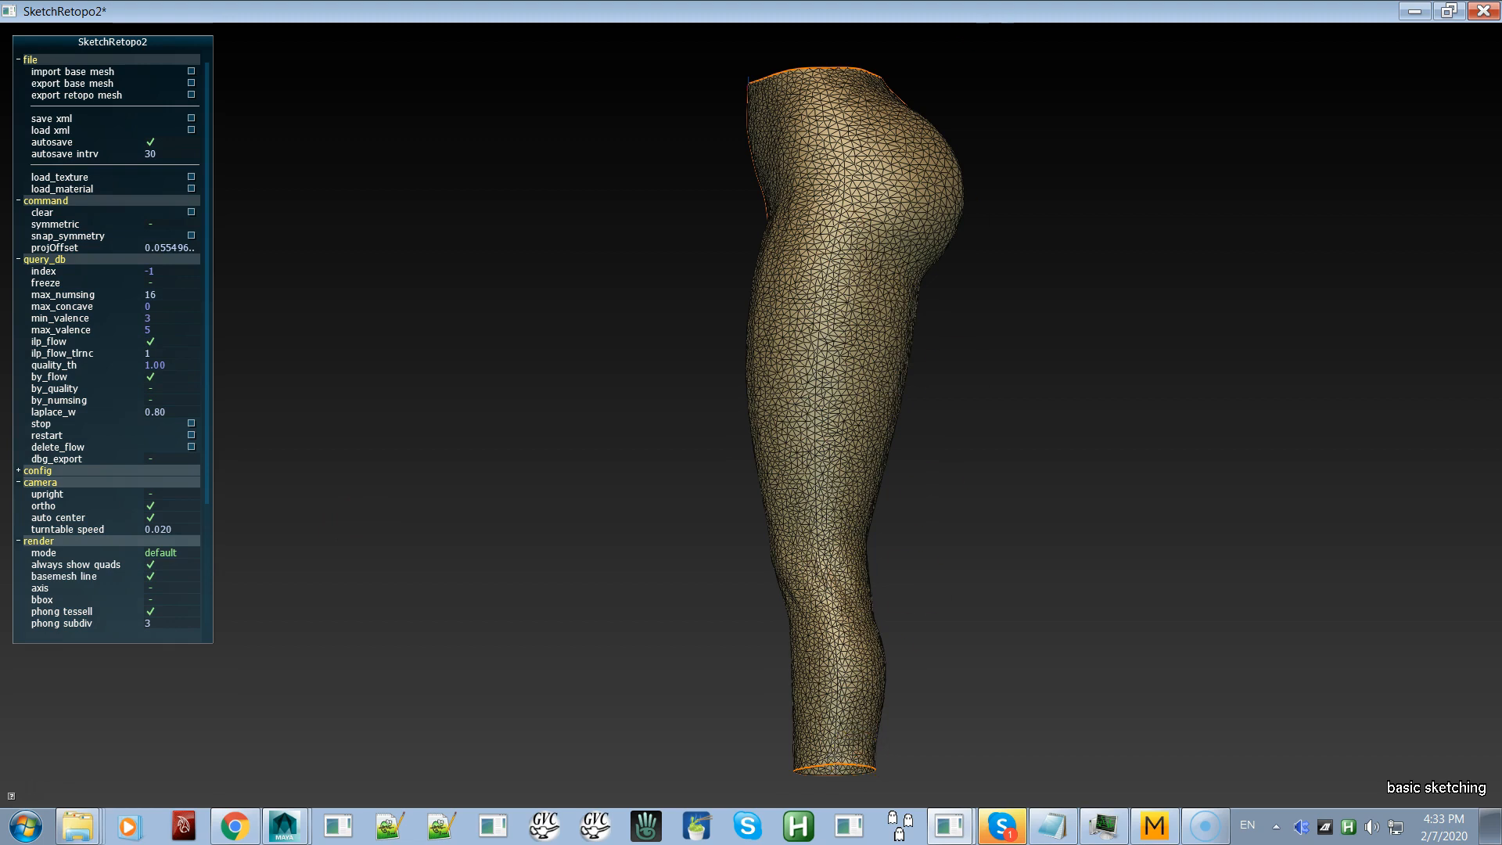
mouse_move(823, 76)
mouse_down()
mouse_move(842, 186)
mouse_move(815, 472)
mouse_move(834, 749)
mouse_up()
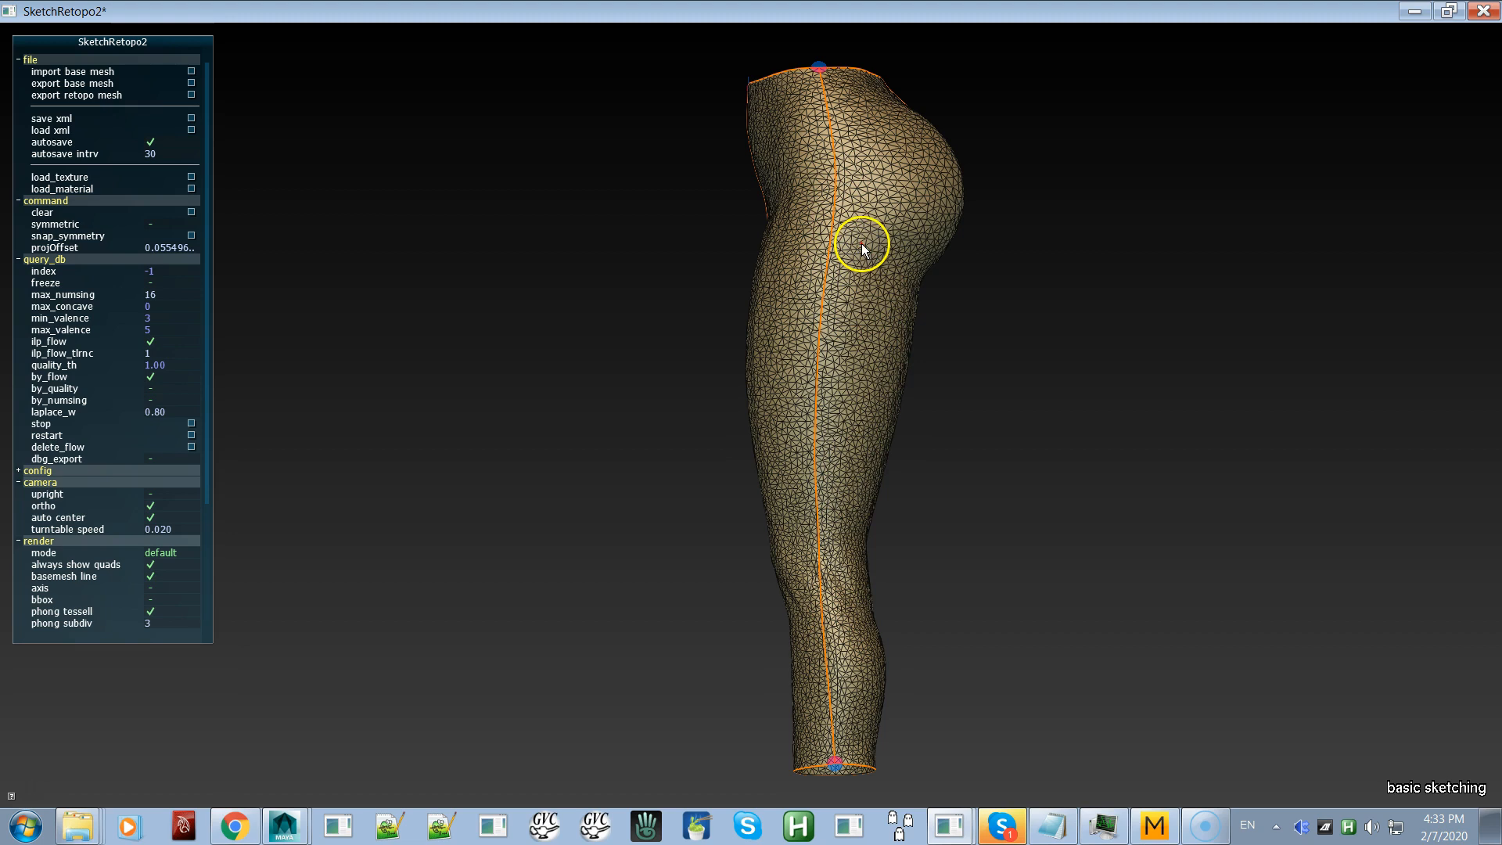
Step: Deform the left side-seam curve so it bends smoothly over the hip and along the thigh and calf
key(m)
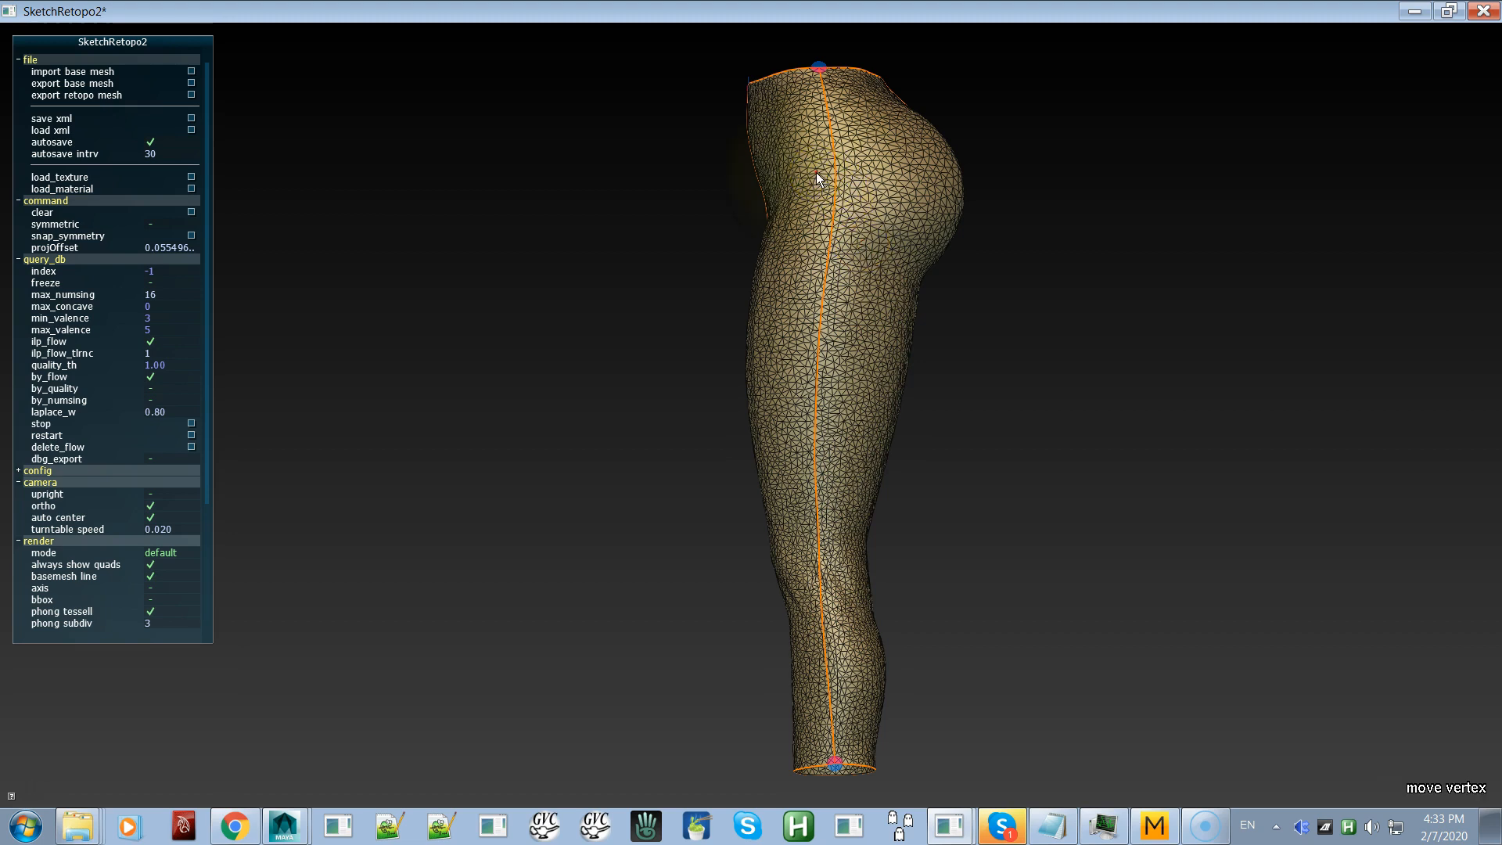
key(l)
key(d)
mouse_move(839, 184)
mouse_down()
mouse_move(842, 123)
mouse_move(851, 194)
mouse_move(825, 383)
mouse_move(802, 383)
mouse_move(817, 382)
mouse_up()
mouse_move(815, 686)
mouse_down()
mouse_move(838, 660)
mouse_move(826, 527)
mouse_move(821, 543)
mouse_up()
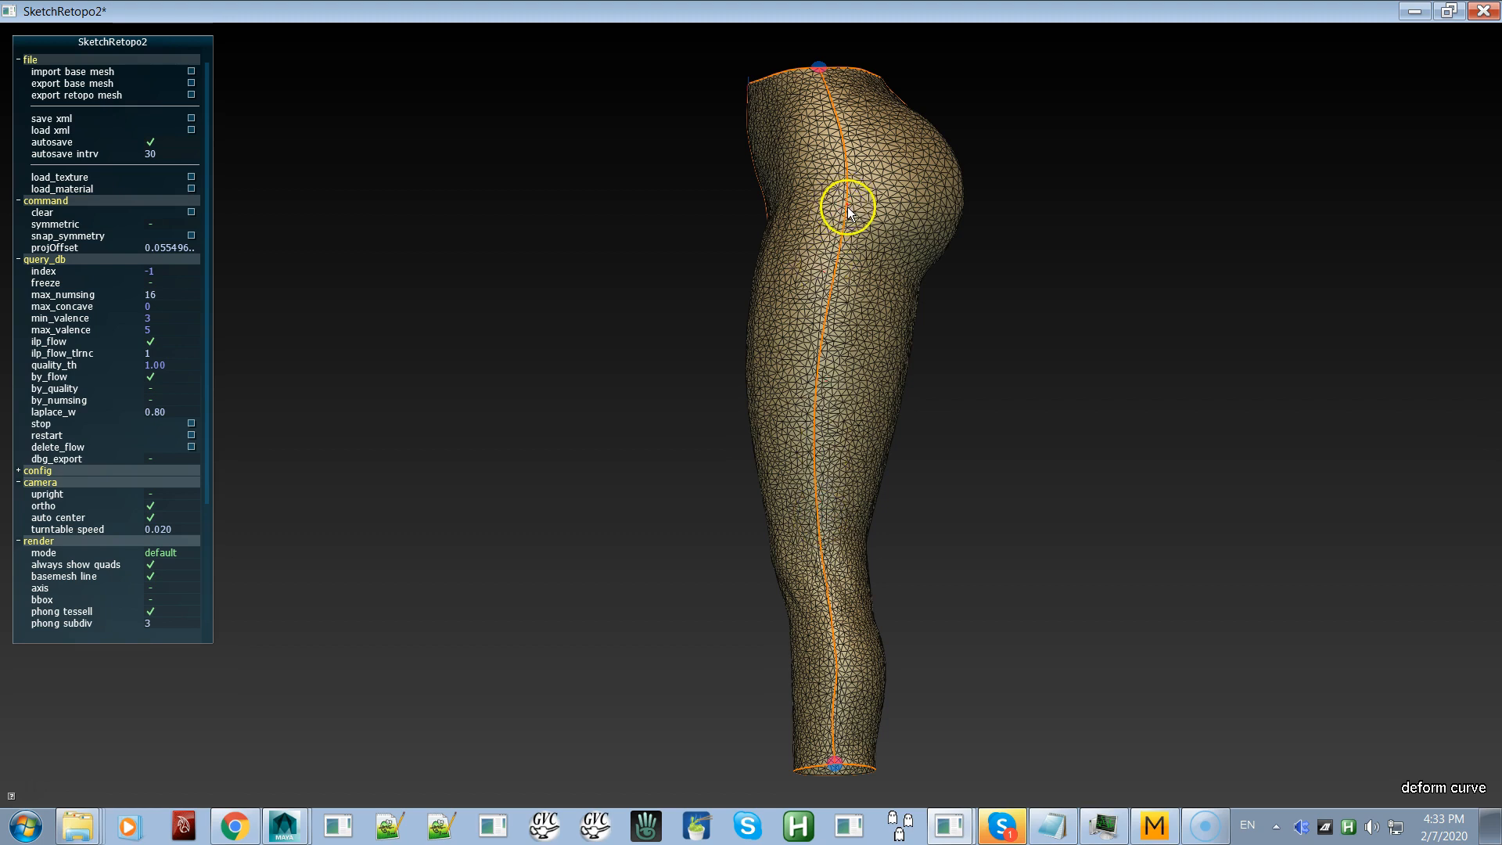
drag(845, 212, 841, 214)
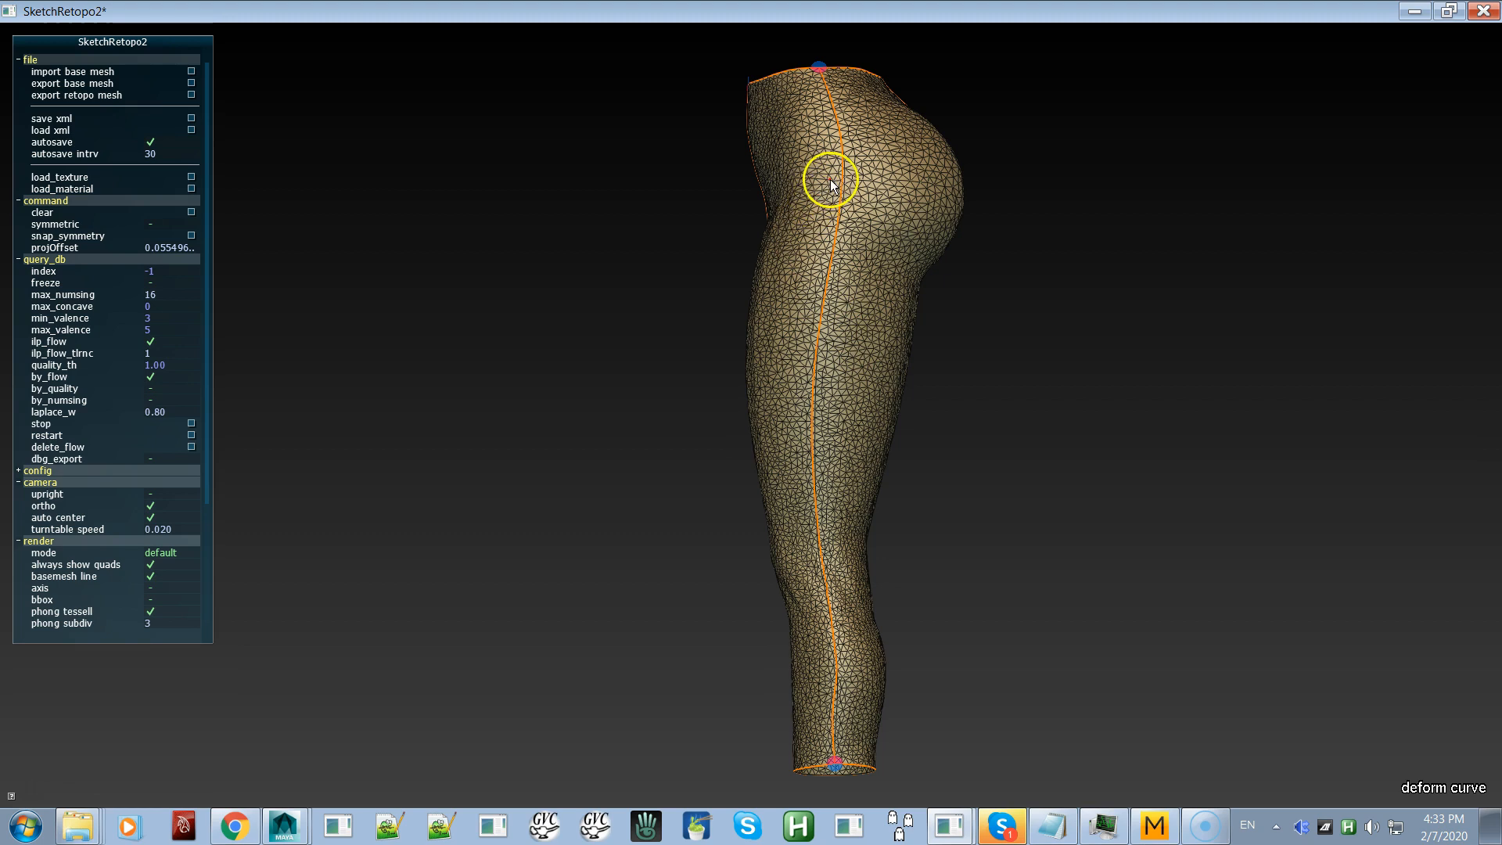
drag(850, 178, 845, 192)
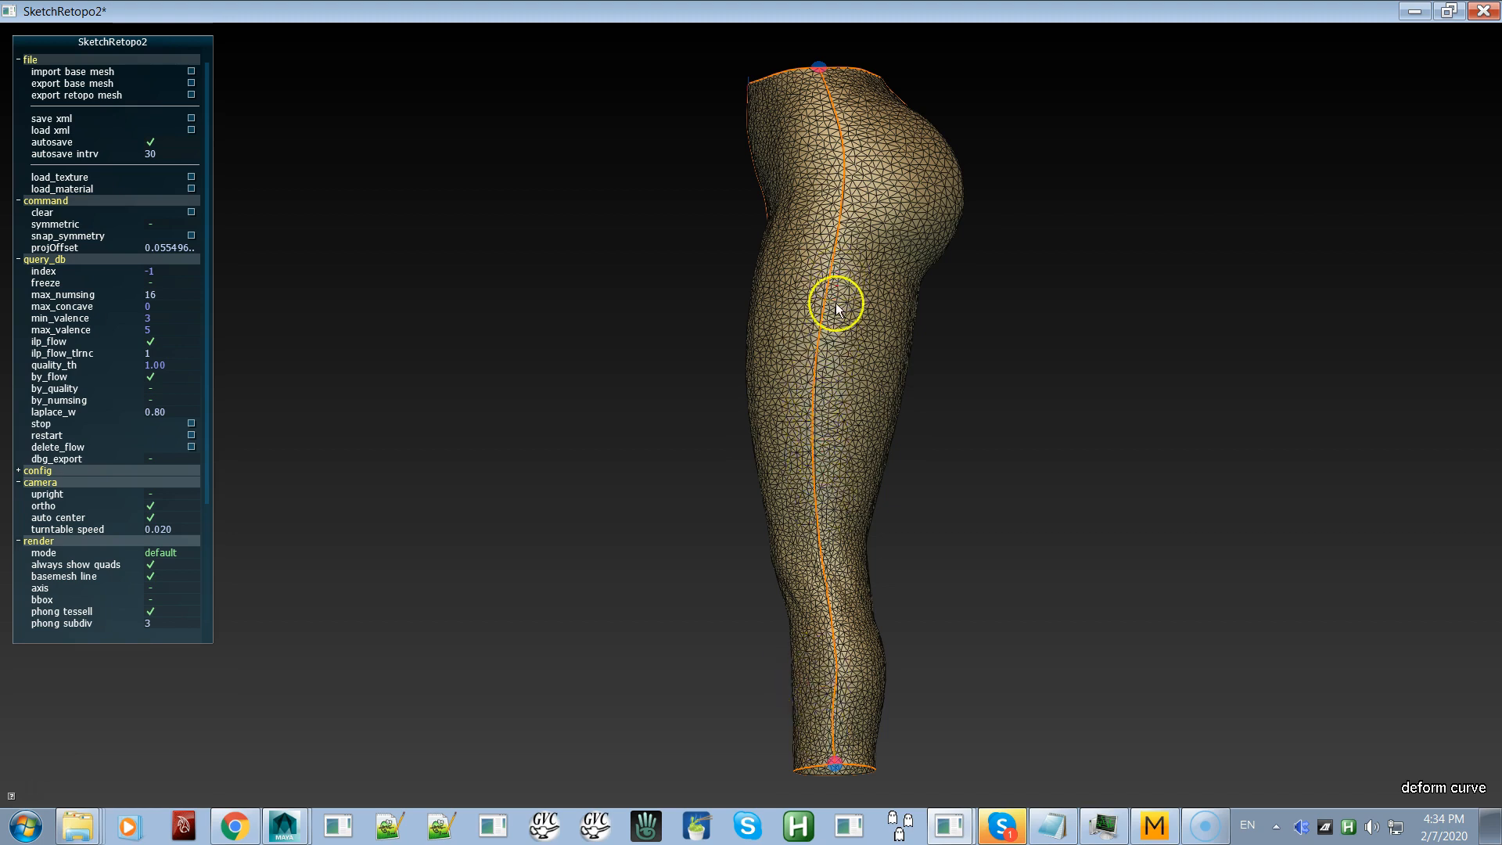
Step: Sketch a matching side-seam curve down the outer right leg from the waist edge to the leg opening
alt+drag(743, 465, 1134, 490)
alt+drag(826, 535, 929, 550)
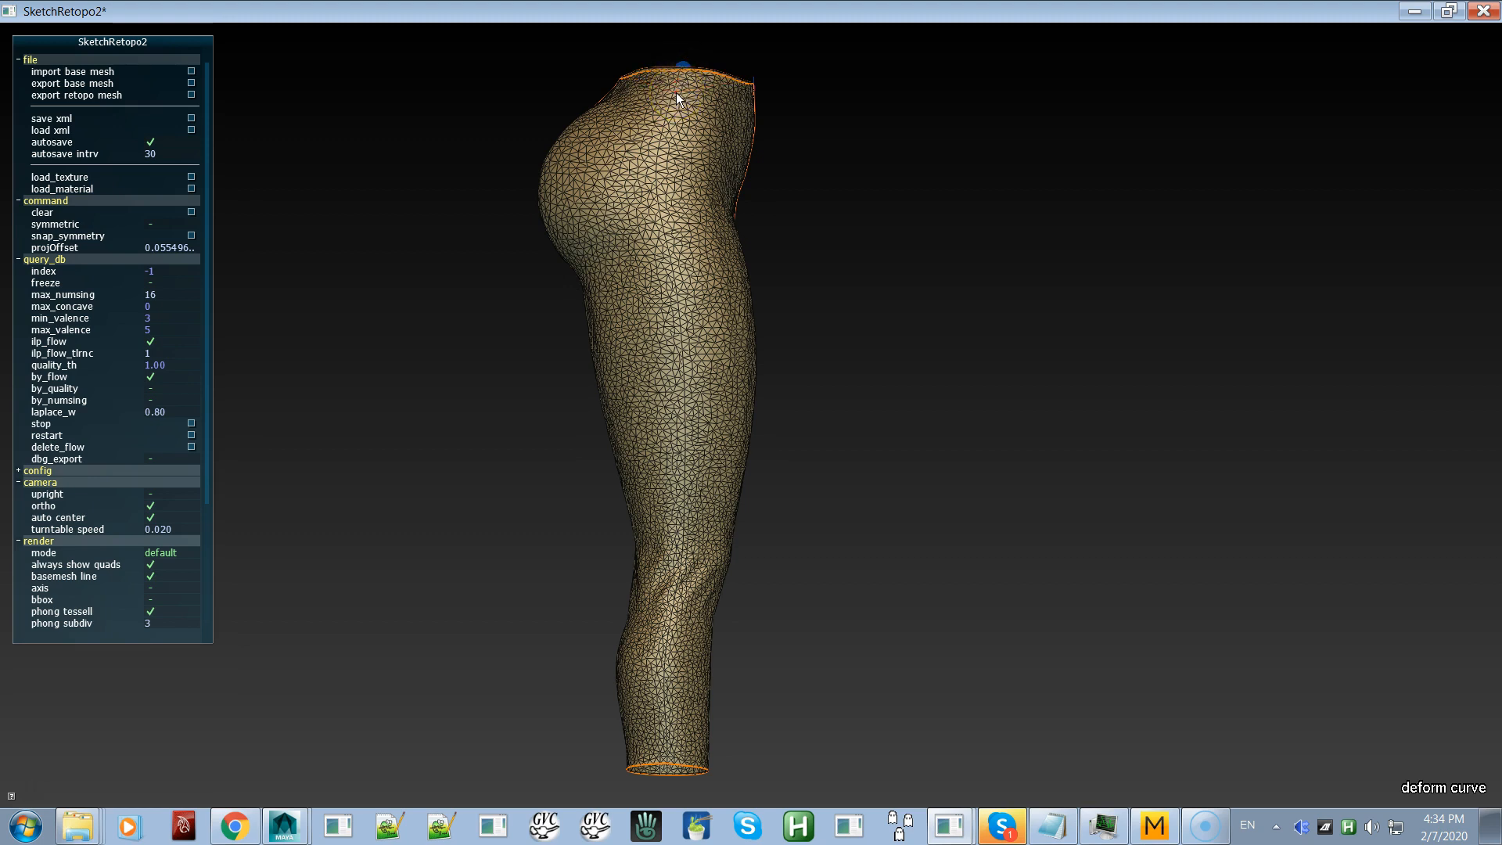
key(a)
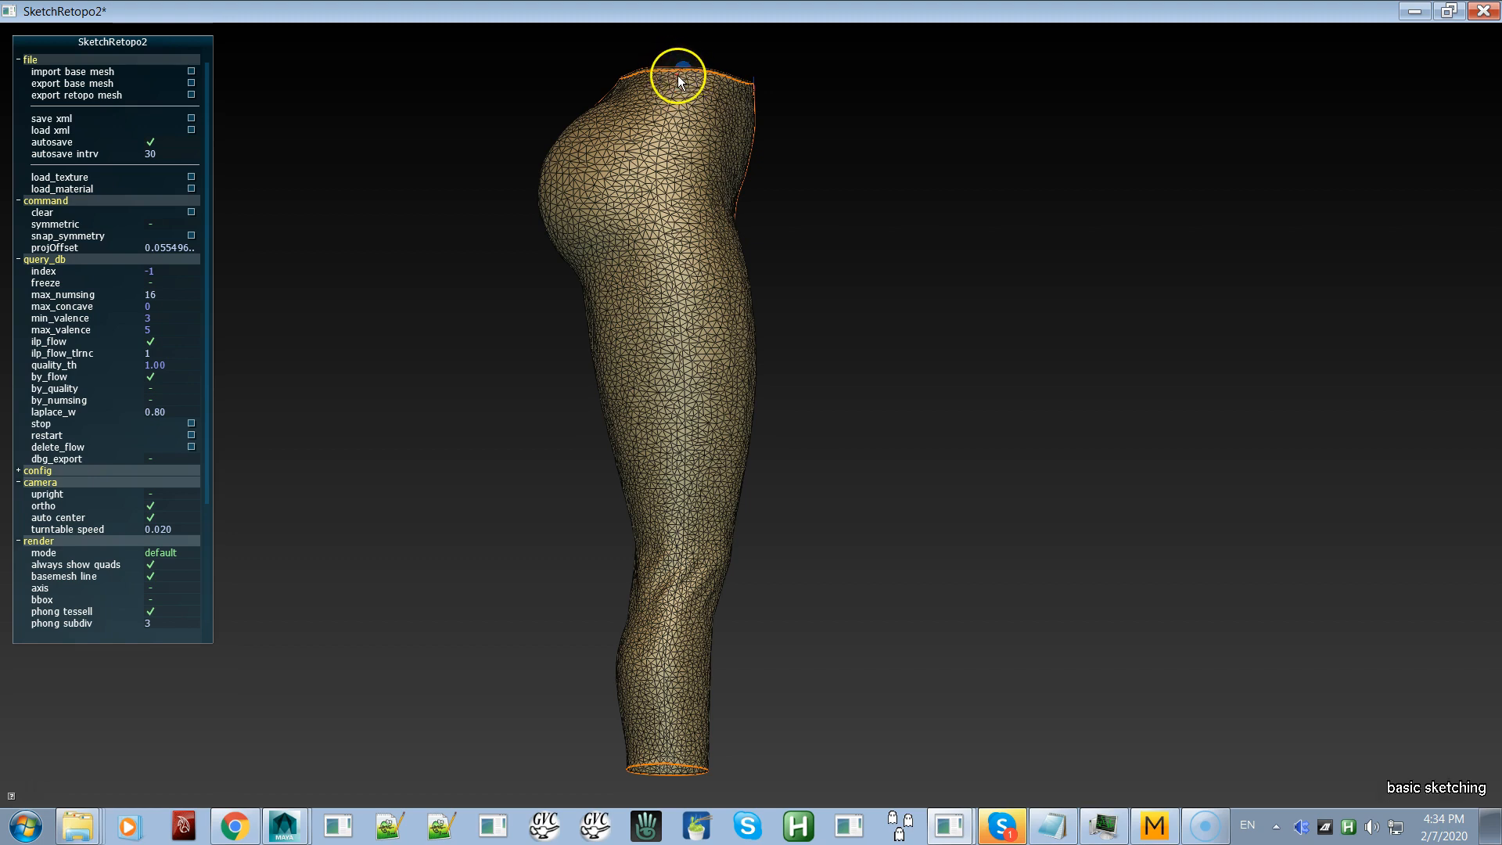
drag(677, 77, 674, 107)
mouse_move(665, 173)
mouse_down()
mouse_move(696, 432)
mouse_move(668, 749)
mouse_up()
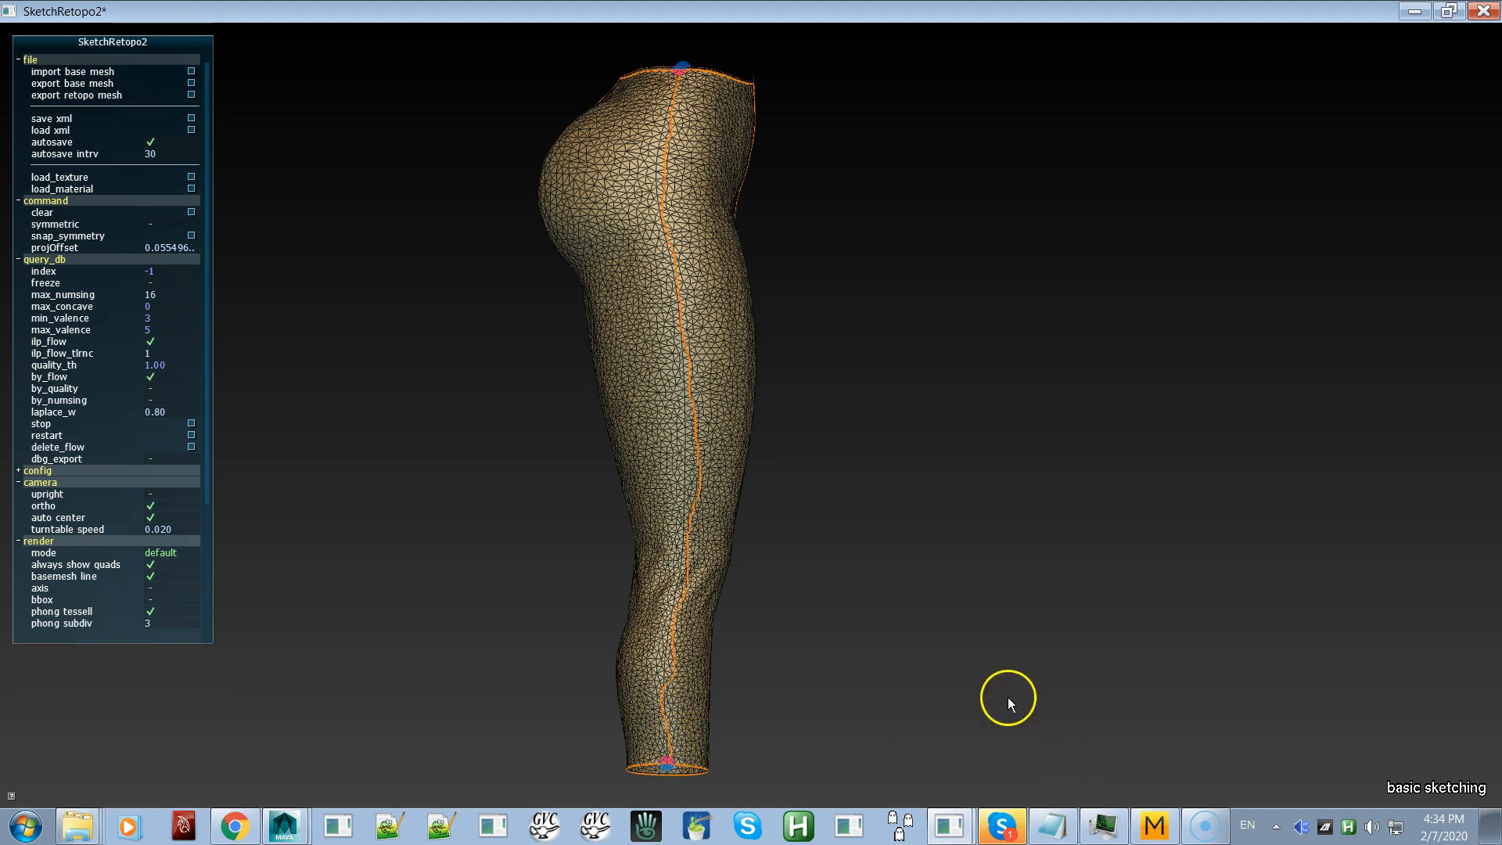
click(684, 342)
click(677, 313)
click(679, 374)
key(ctrl+z)
key(ctrl+z)
key(ctrl+z)
Step: Smooth the right side-seam curve and bend its hip section toward the seat with the deform curve tool
mouse_move(684, 360)
shift+mouse_down()
mouse_move(687, 347)
mouse_move(689, 500)
mouse_move(687, 250)
shift+mouse_up()
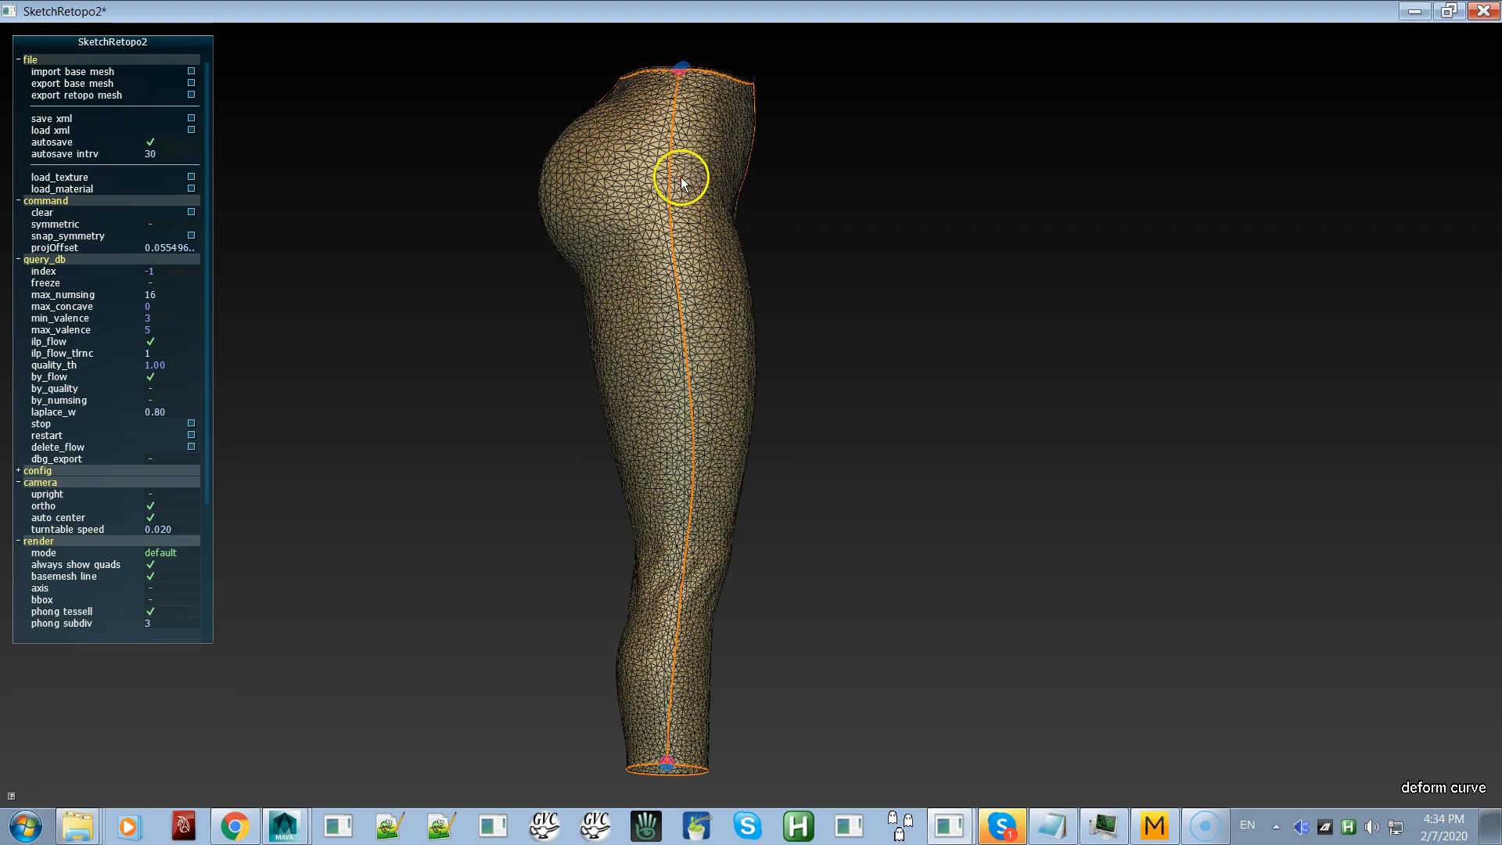
mouse_move(685, 178)
mouse_down()
mouse_move(641, 176)
mouse_move(658, 130)
mouse_up()
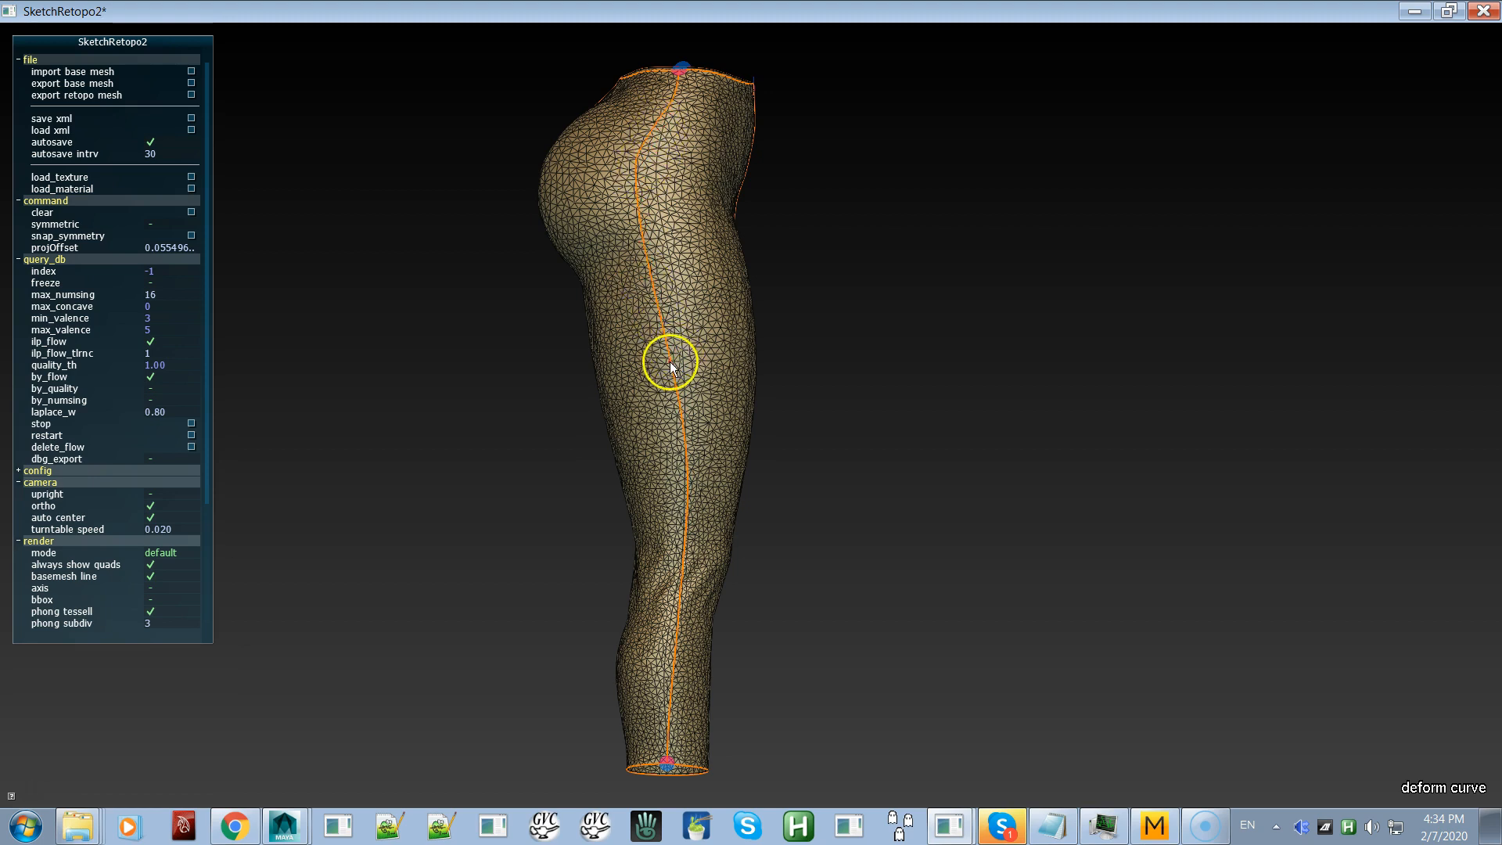
mouse_move(670, 362)
mouse_down()
mouse_move(688, 359)
mouse_move(687, 336)
mouse_move(684, 359)
mouse_move(661, 218)
mouse_move(678, 367)
mouse_move(660, 195)
mouse_move(670, 307)
mouse_up()
Step: Refine the right side-seam curve at the hip and thigh, and shift its calf section toward the back of the leg
key(a)
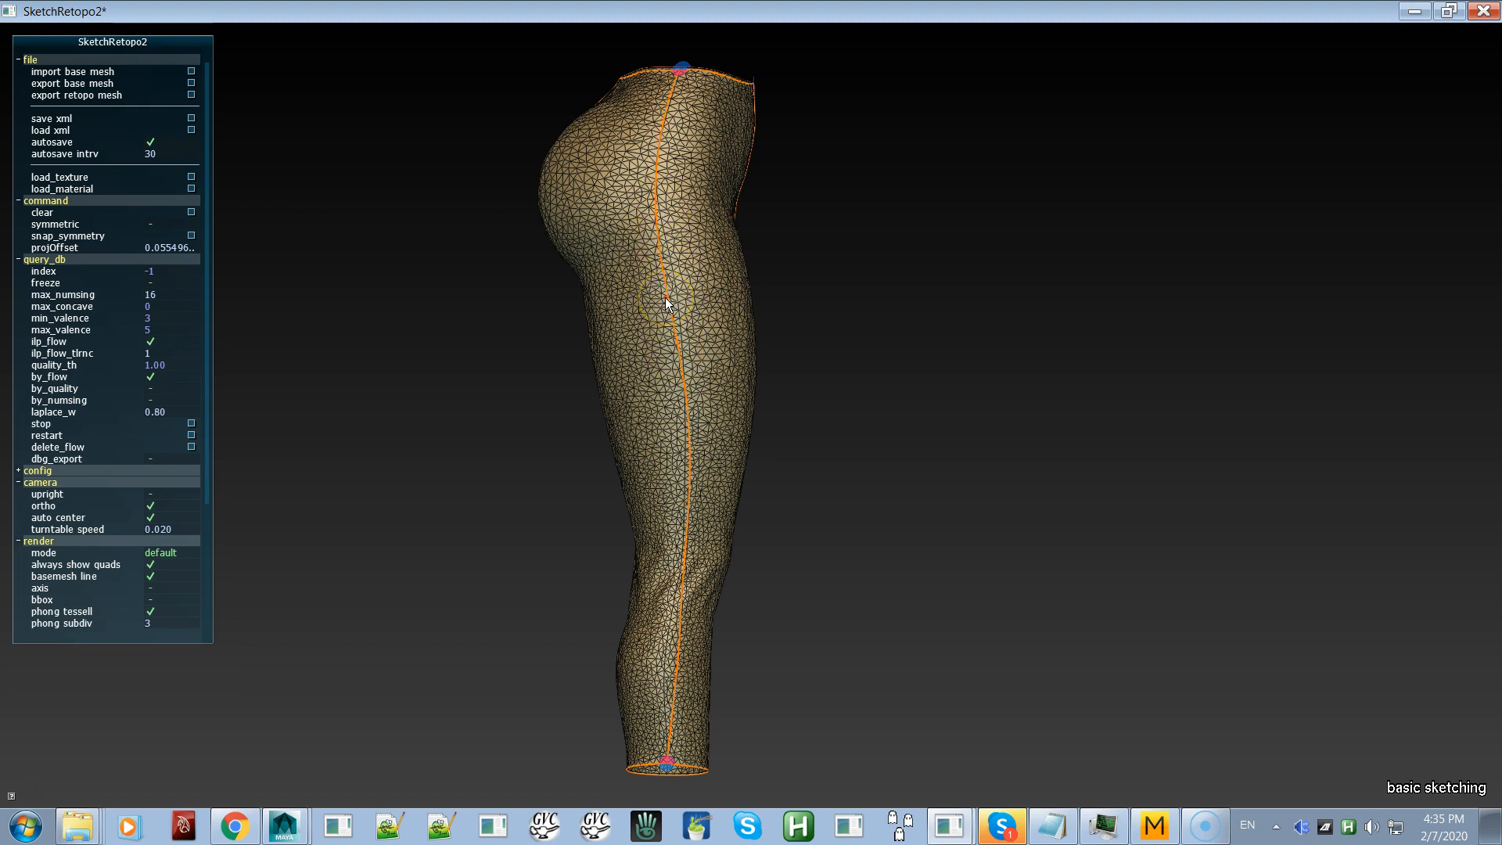
key(d)
drag(667, 298, 689, 501)
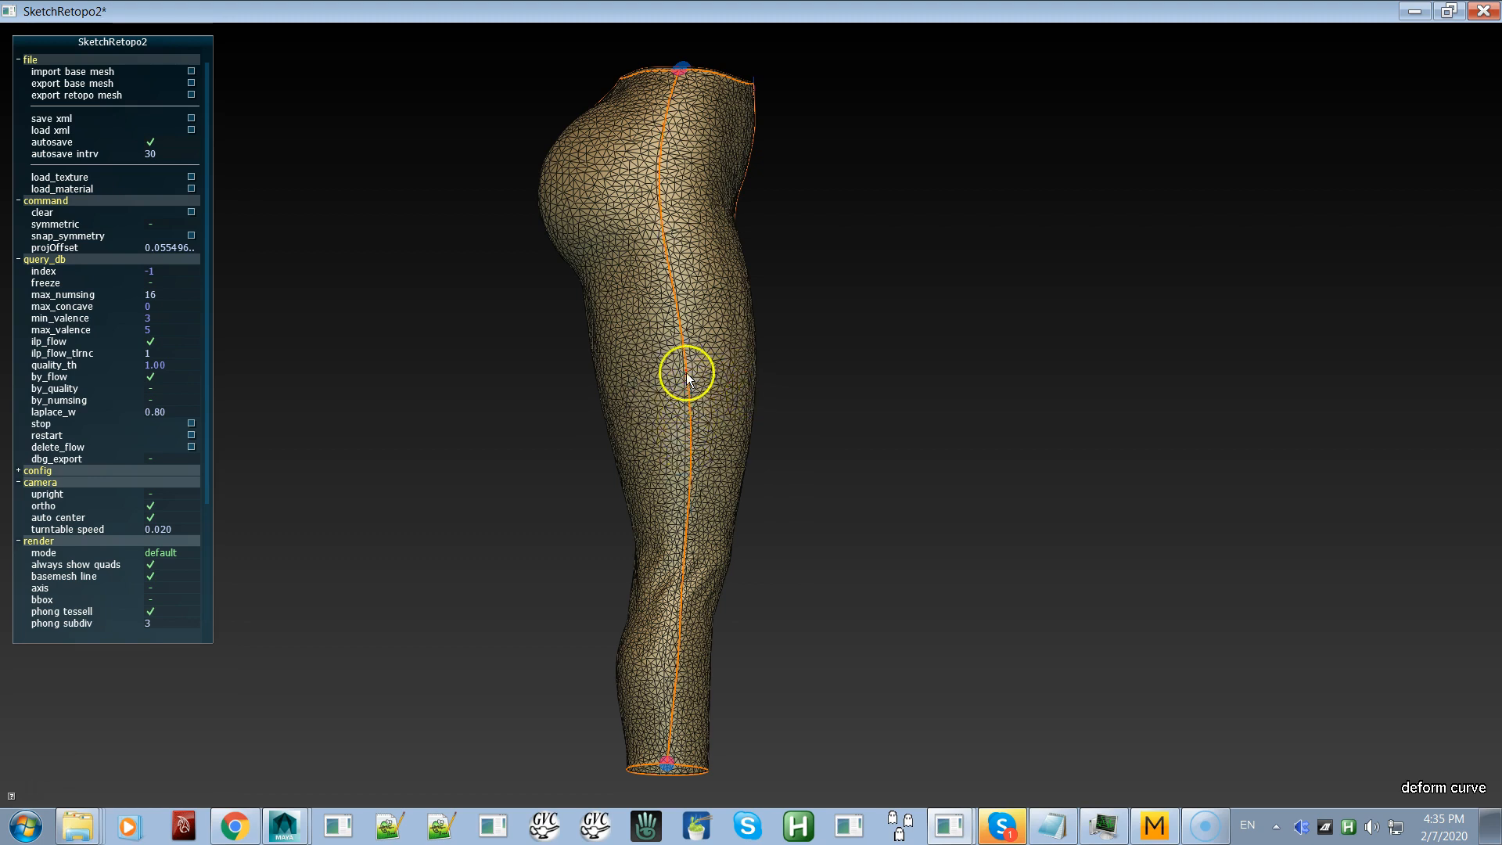
drag(686, 418, 689, 418)
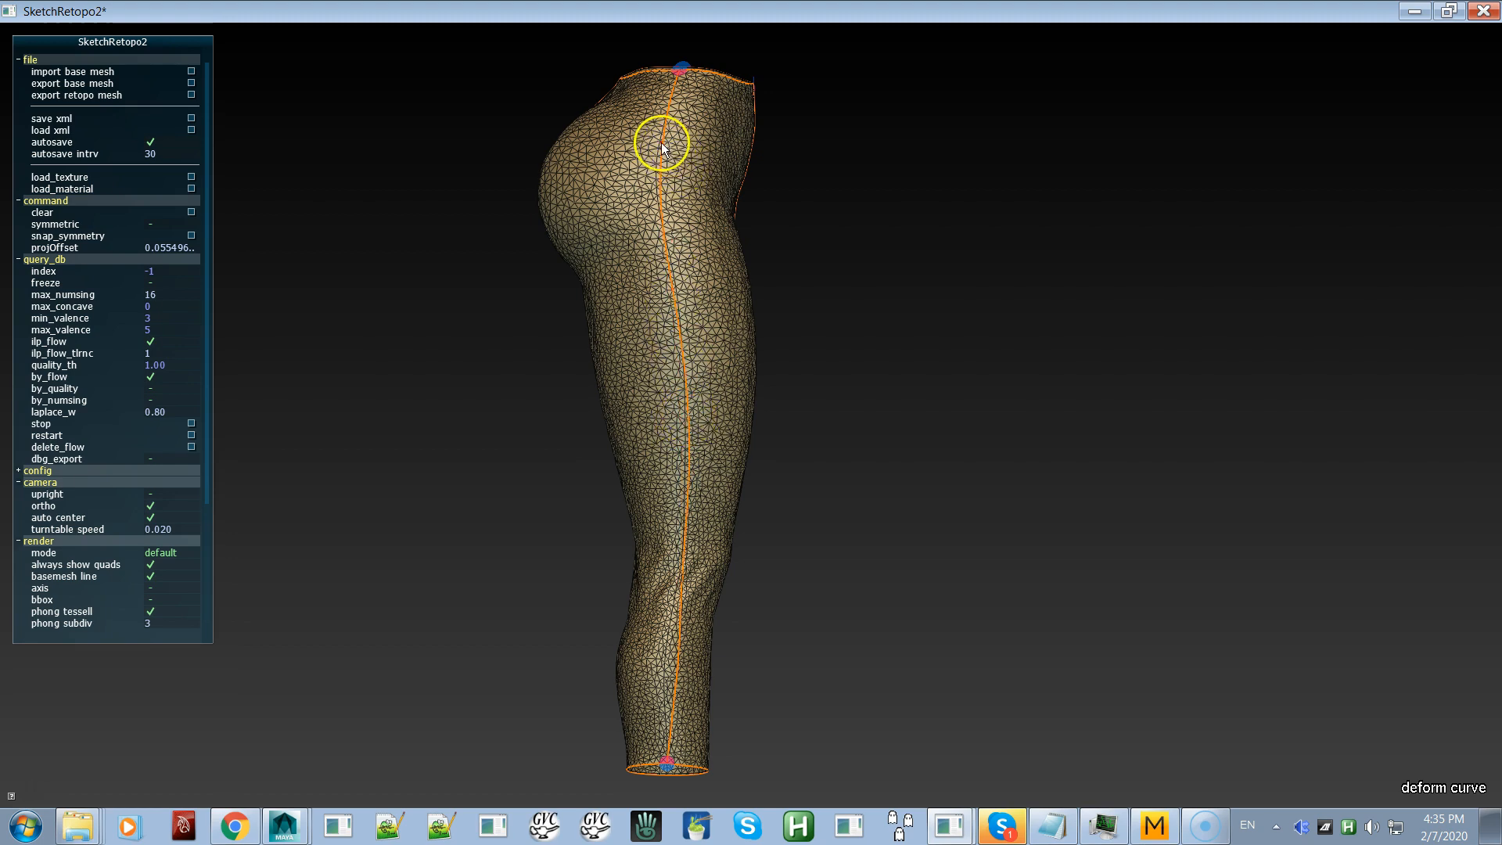
drag(662, 145, 658, 149)
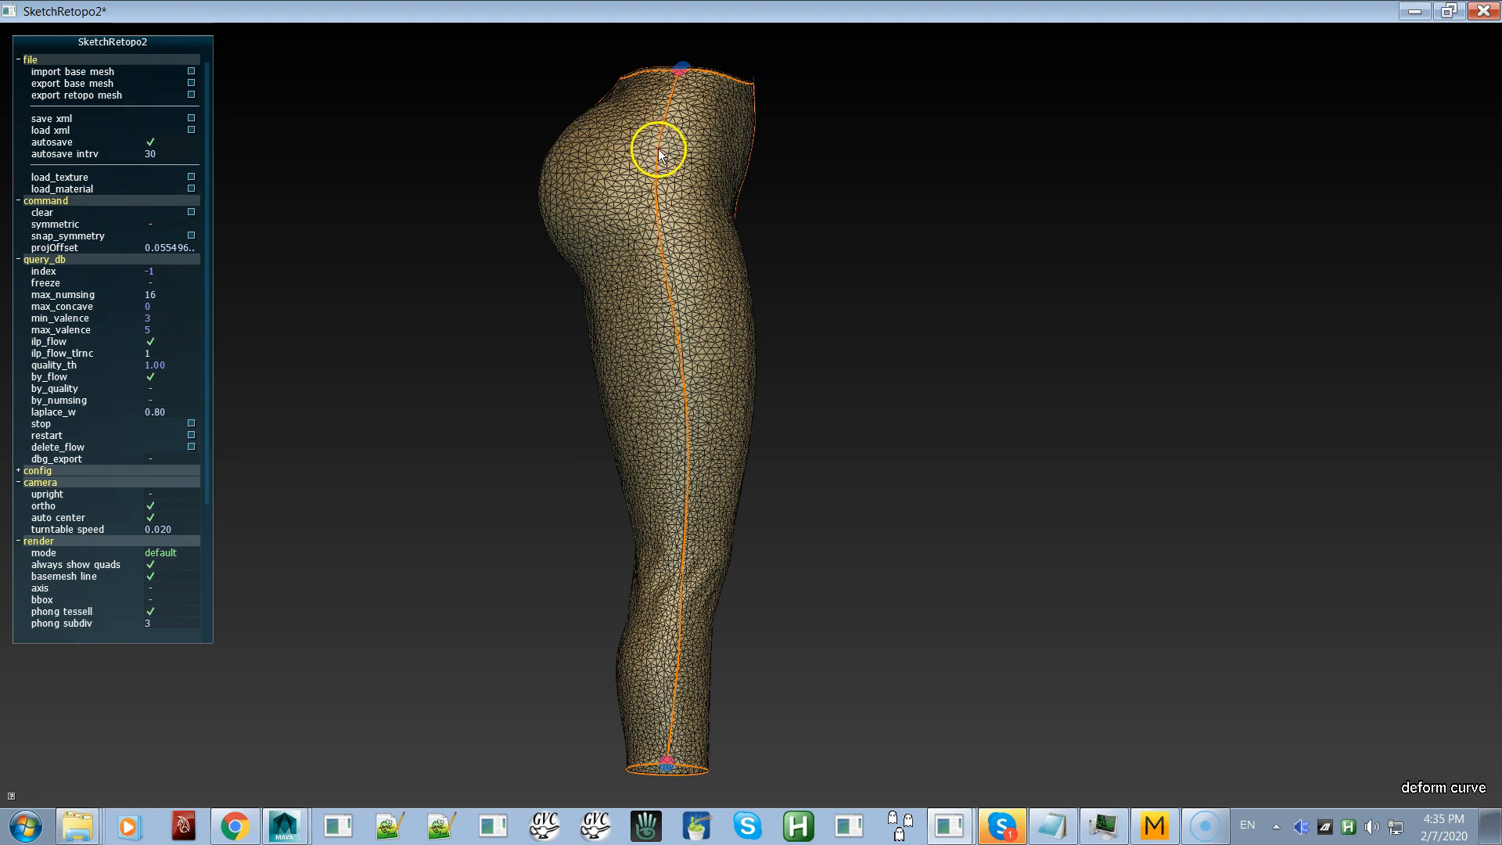
drag(678, 342, 679, 334)
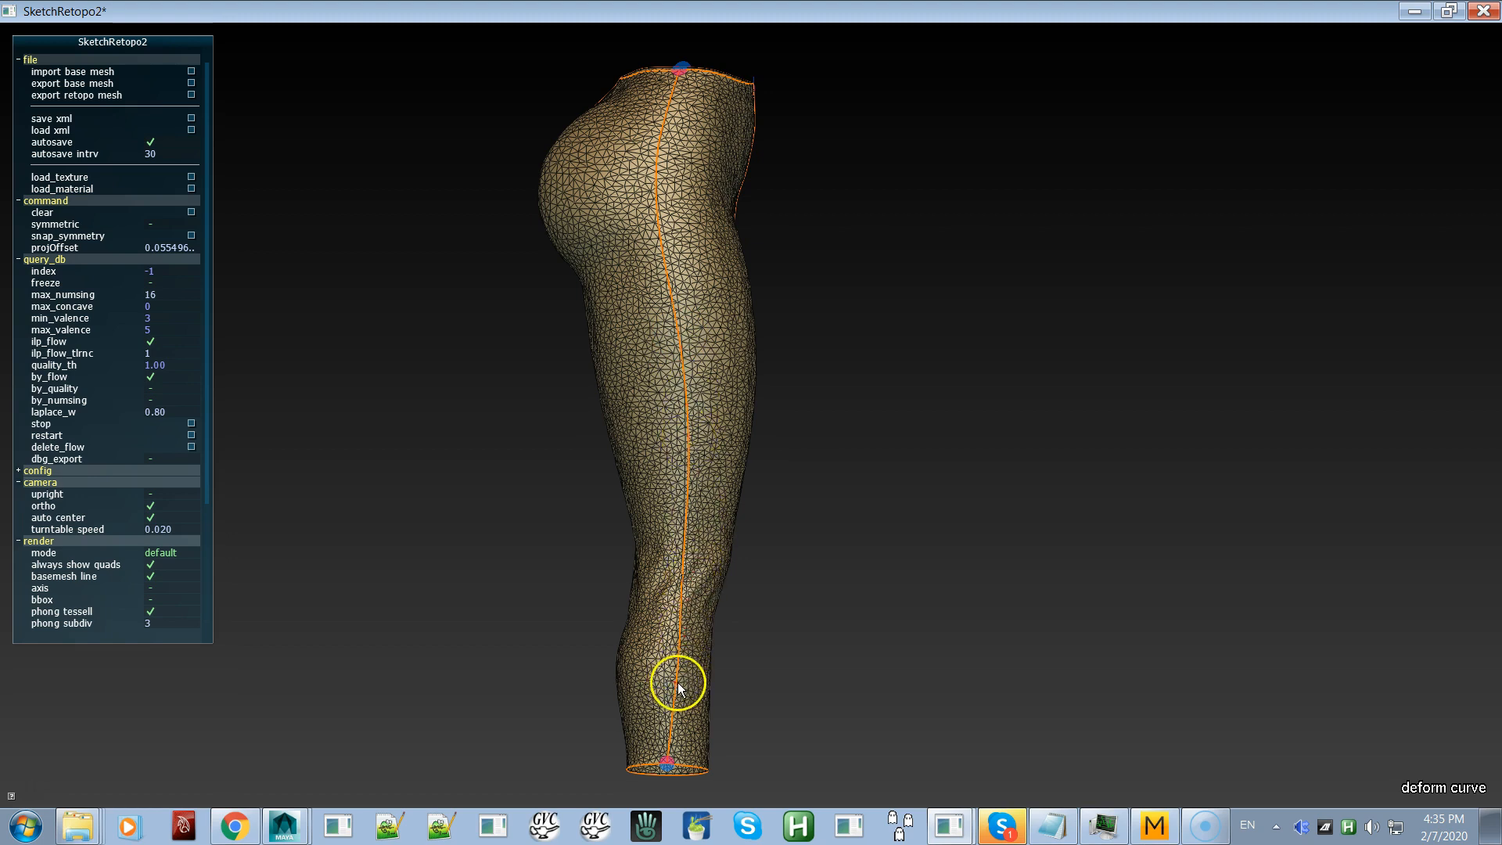
mouse_move(679, 688)
mouse_down()
mouse_move(662, 704)
mouse_move(668, 690)
mouse_up()
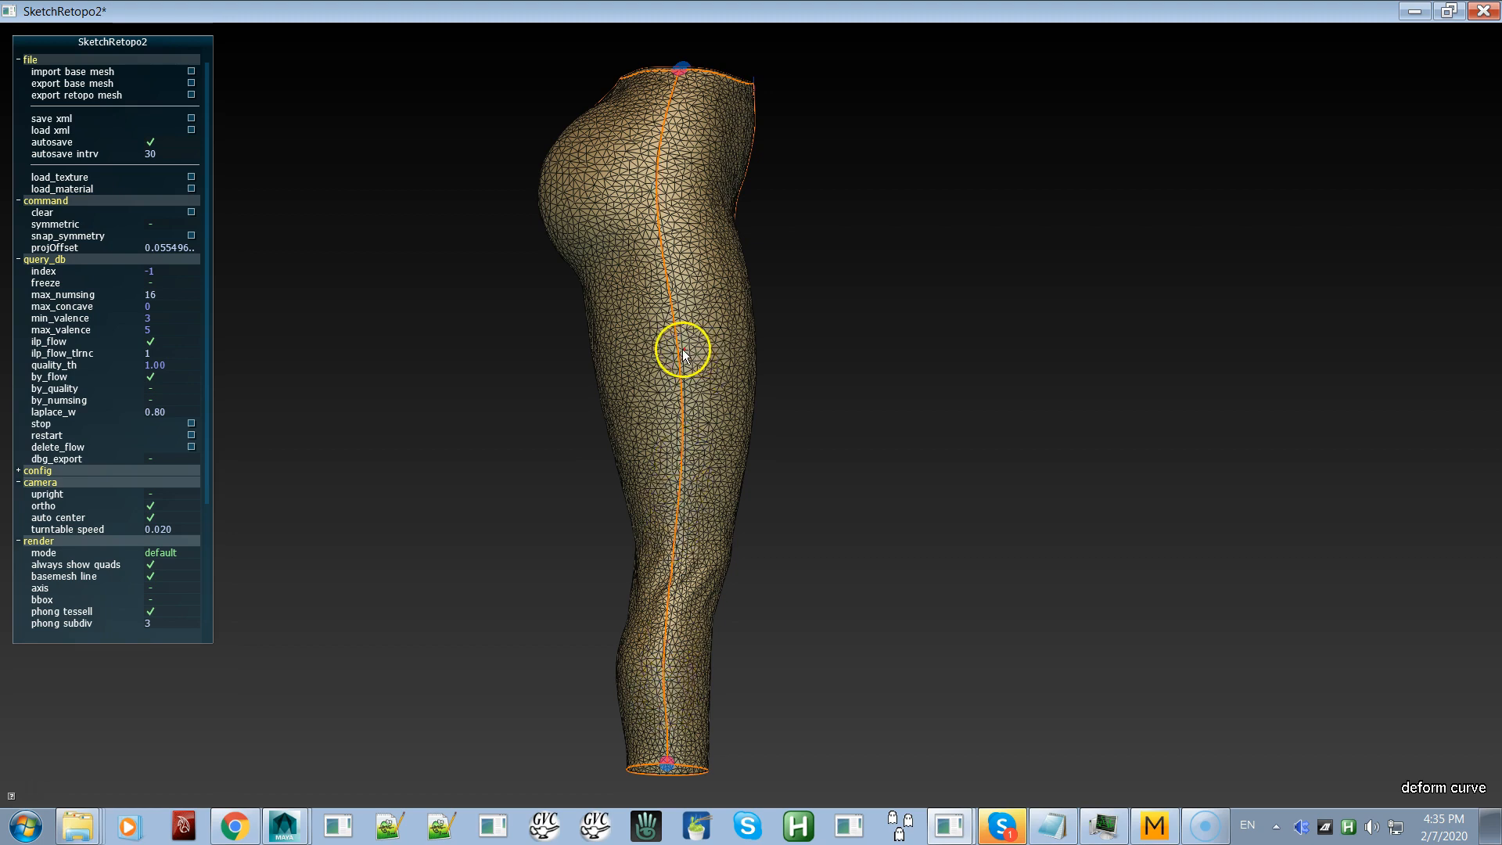
drag(683, 350, 683, 347)
Step: Examine the side-seam, center and leg-opening curves all around the pants, including from below
alt+right_drag(703, 473, 681, 318)
alt+drag(700, 412, 551, 486)
alt+drag(695, 470, 731, 430)
alt+right_drag(730, 430, 1162, 797)
alt+drag(923, 540, 813, 349)
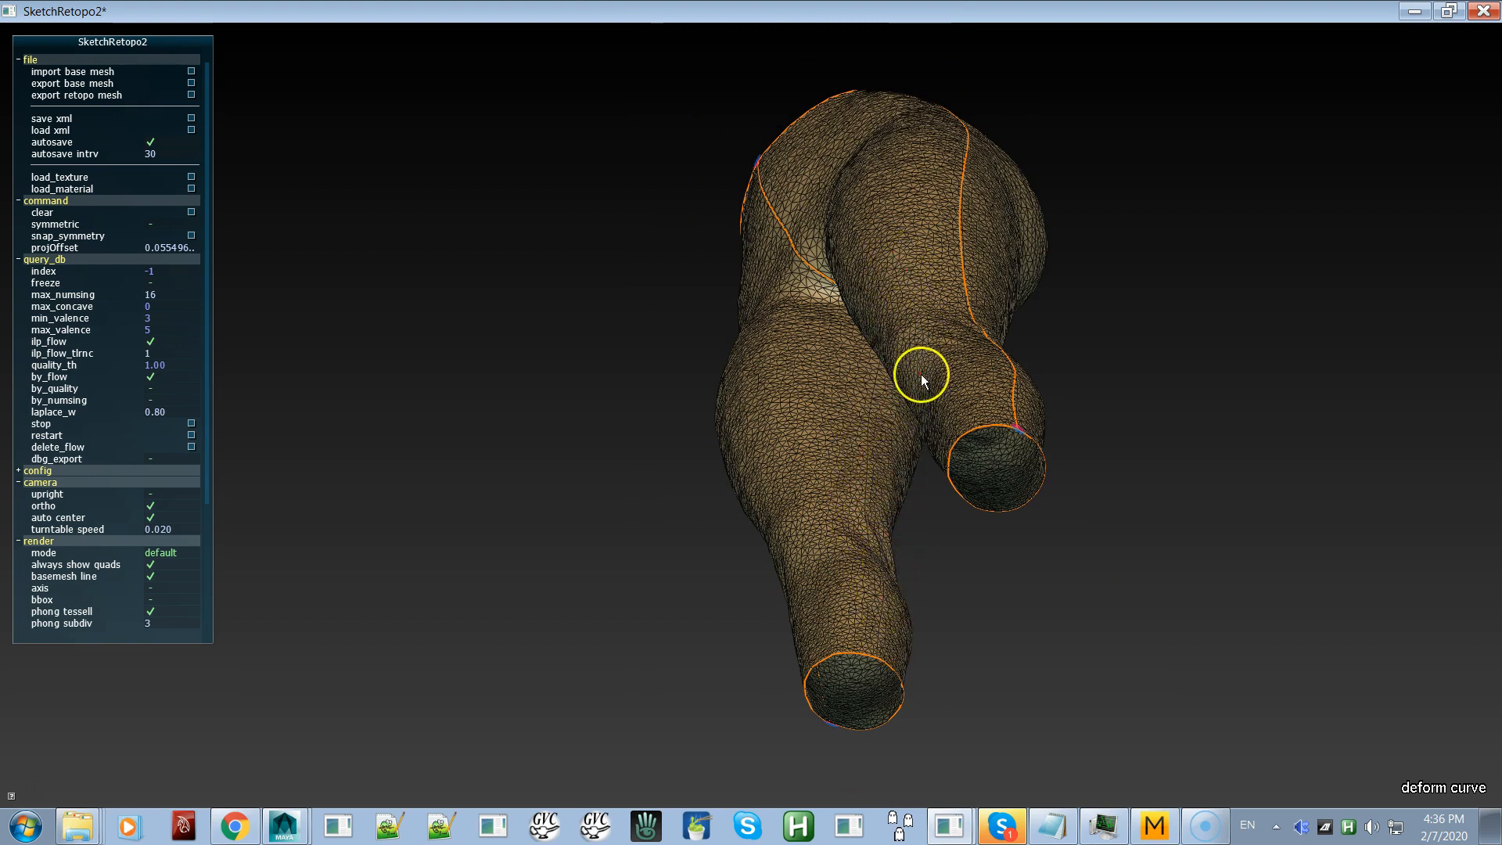
right_drag(901, 349, 984, 416)
right_drag(743, 313, 951, 183)
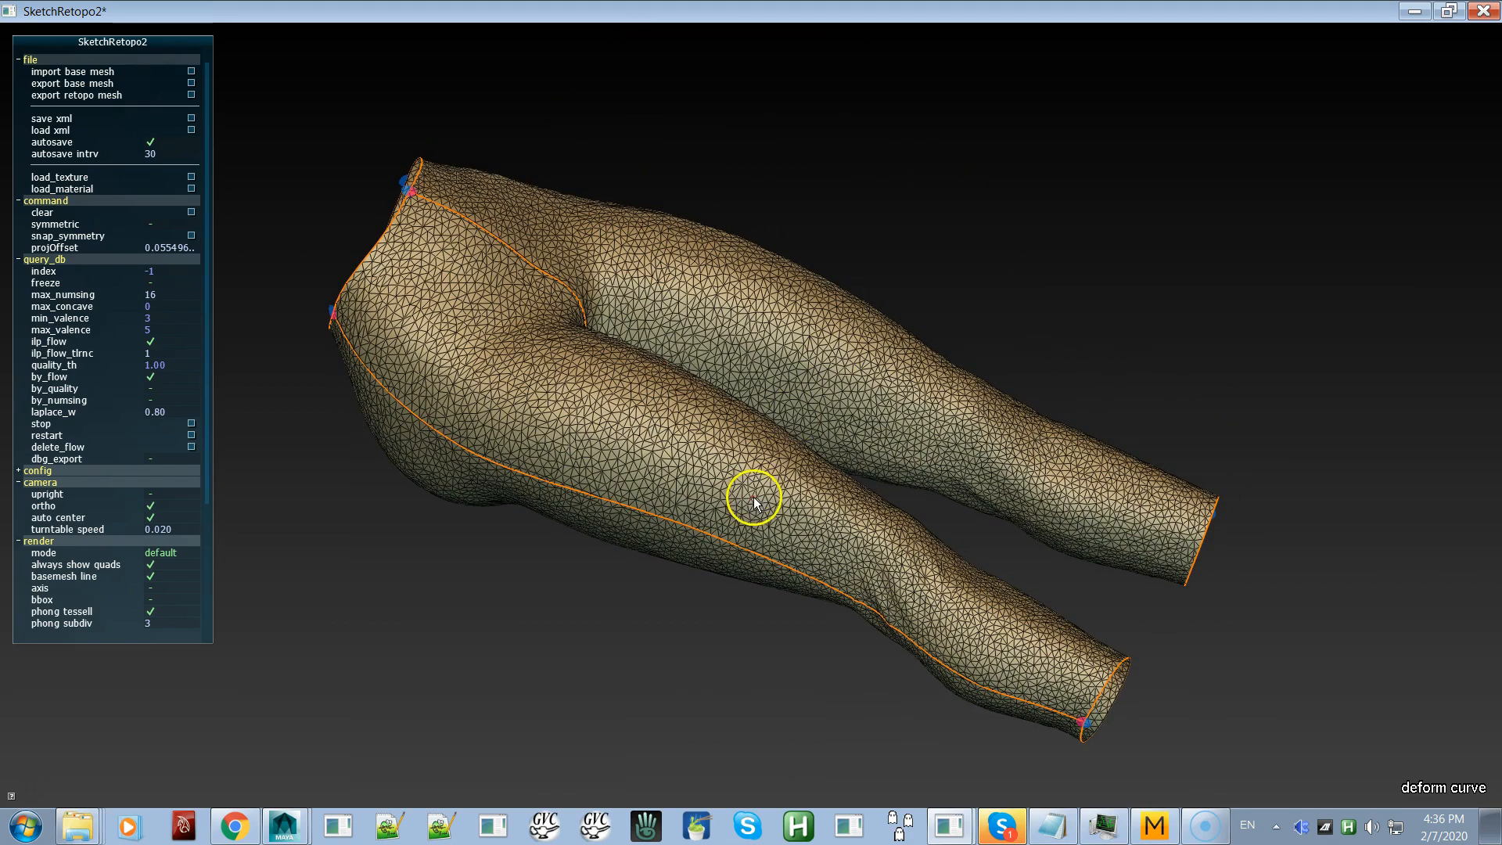
right_drag(751, 496, 821, 364)
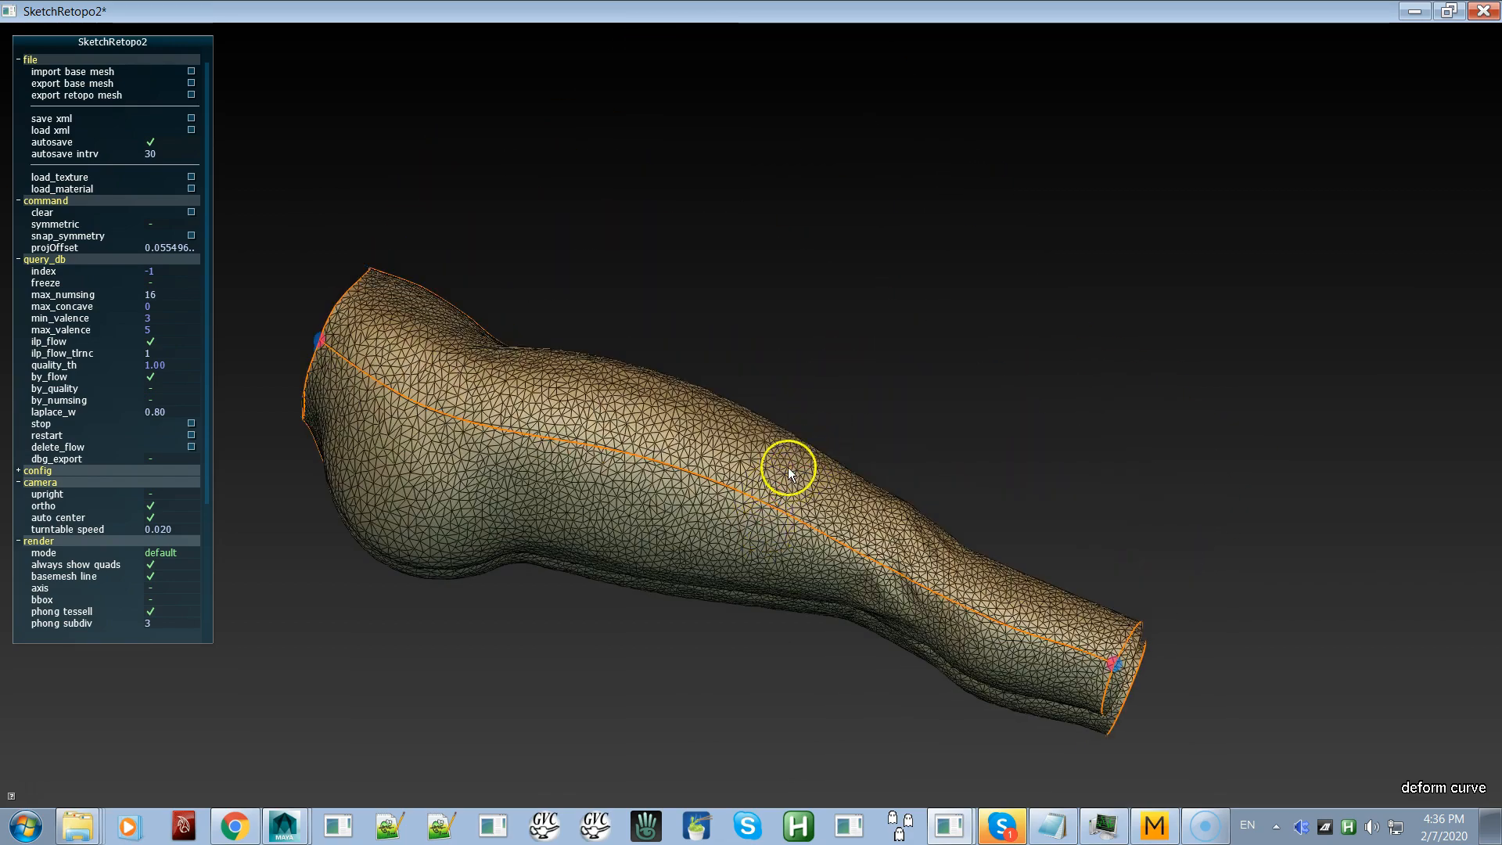
right_drag(790, 475, 585, 510)
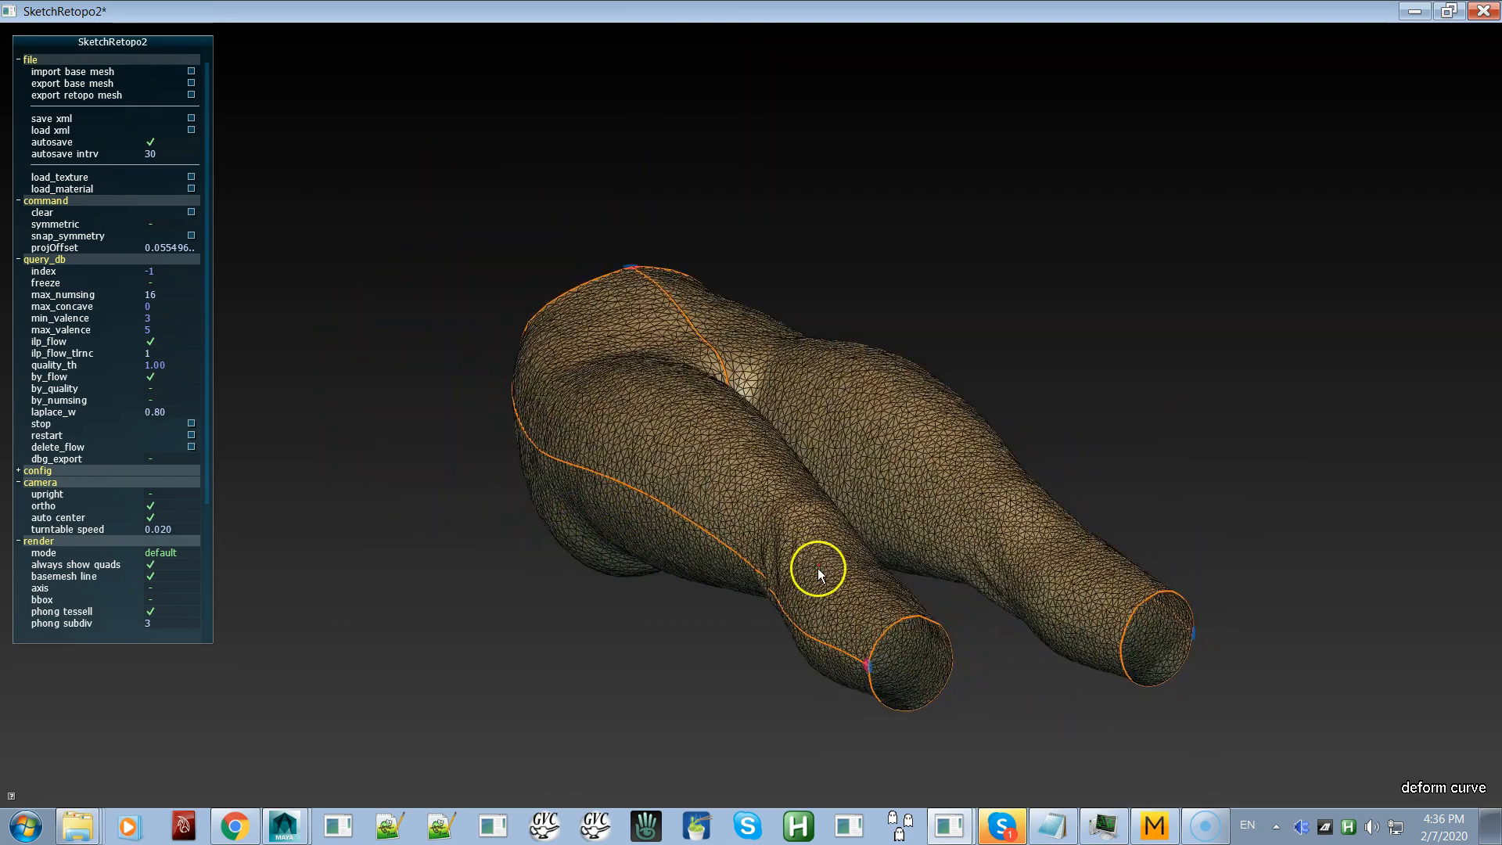
right_drag(875, 570, 754, 420)
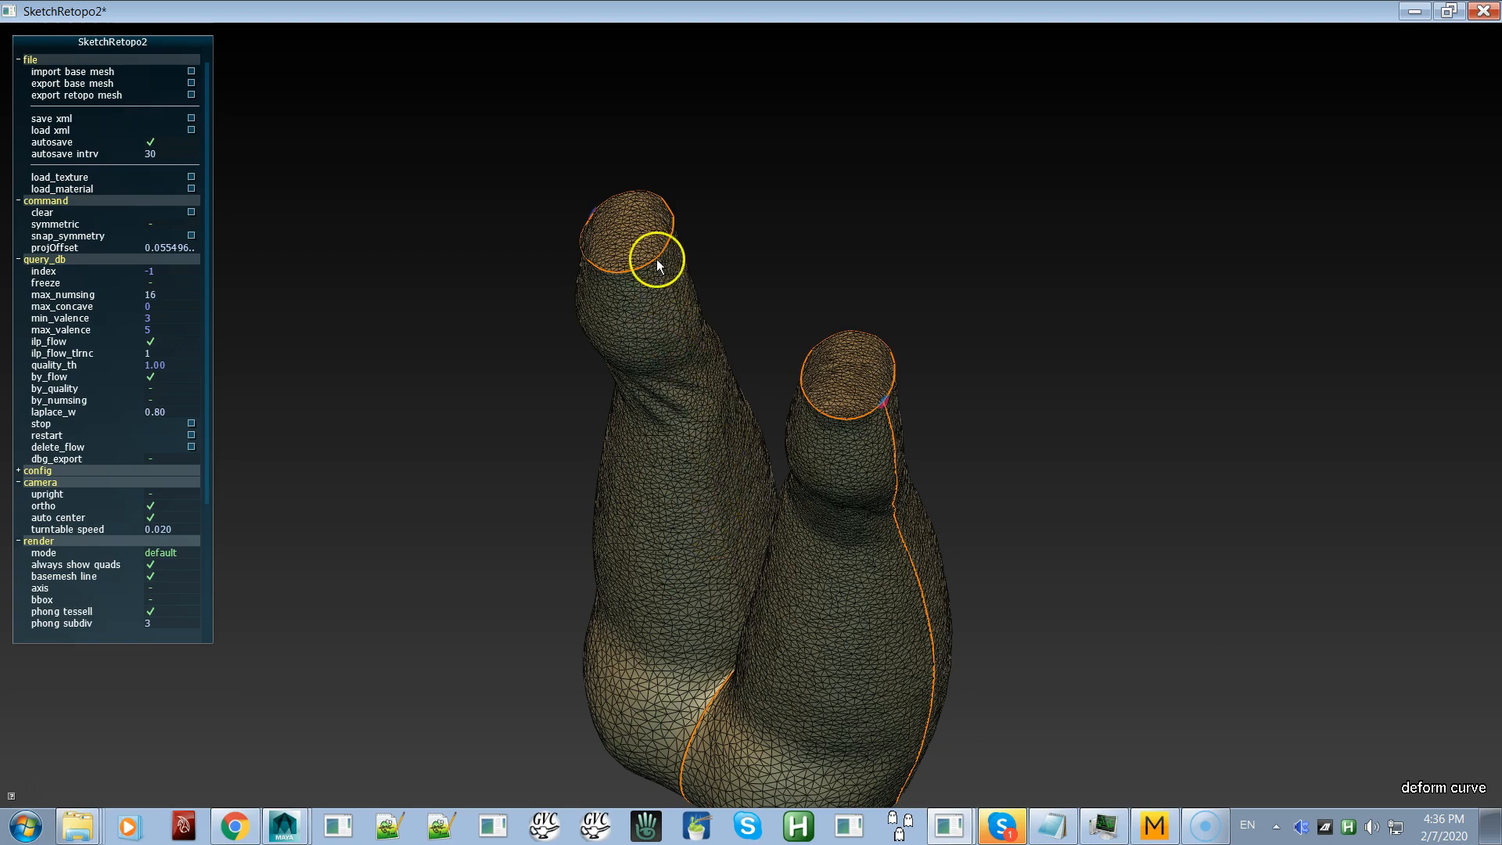
right_drag(781, 613, 671, 649)
right_drag(895, 339, 808, 430)
right_drag(1009, 406, 879, 382)
Step: Sketch a short diagonal curve across the front center line just above the crotch
alt+drag(917, 380, 718, 305)
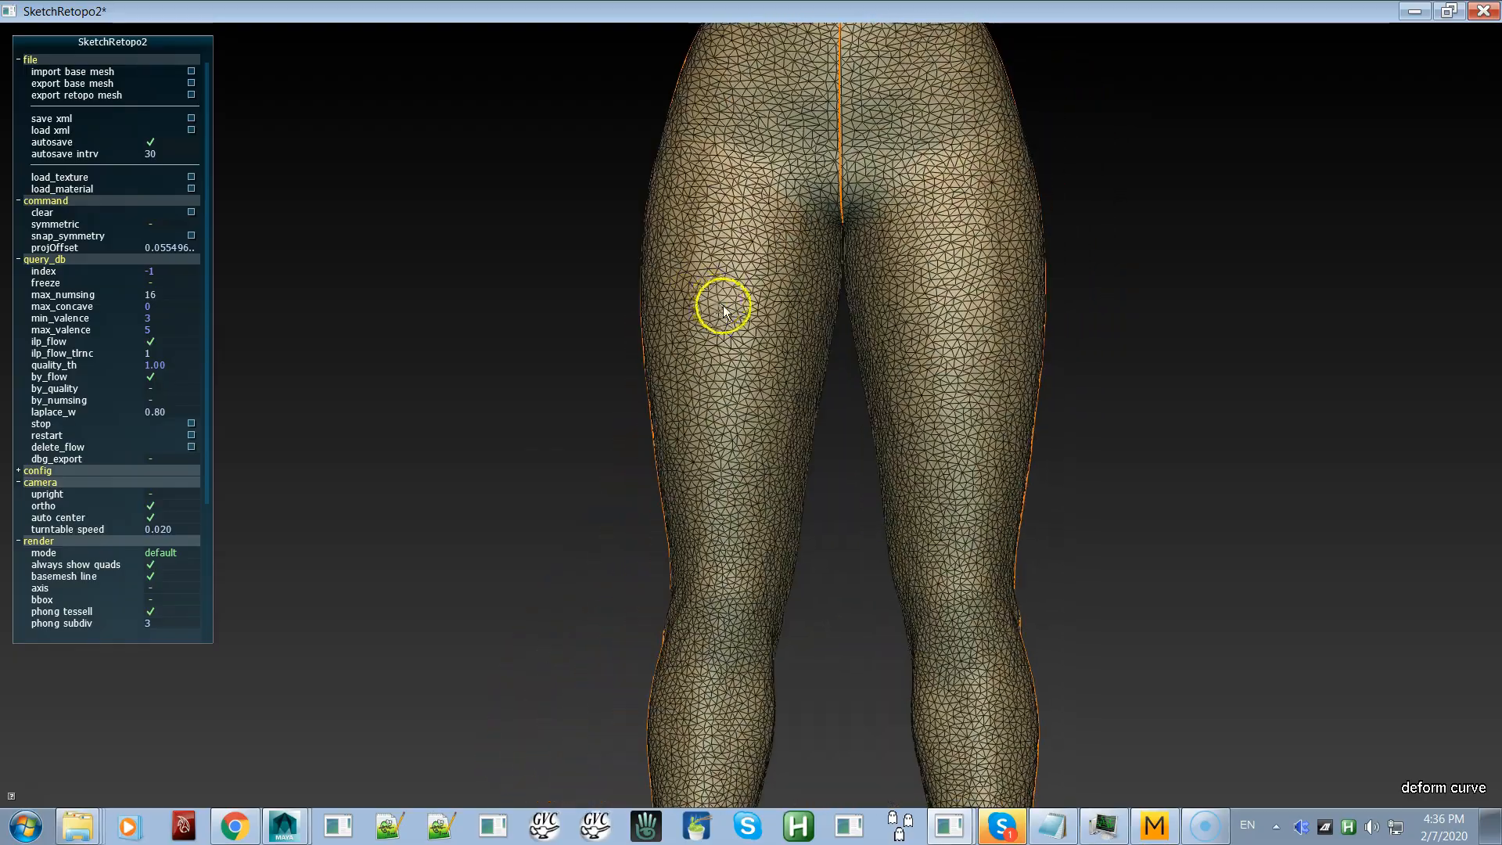
alt+right_drag(767, 319, 929, 570)
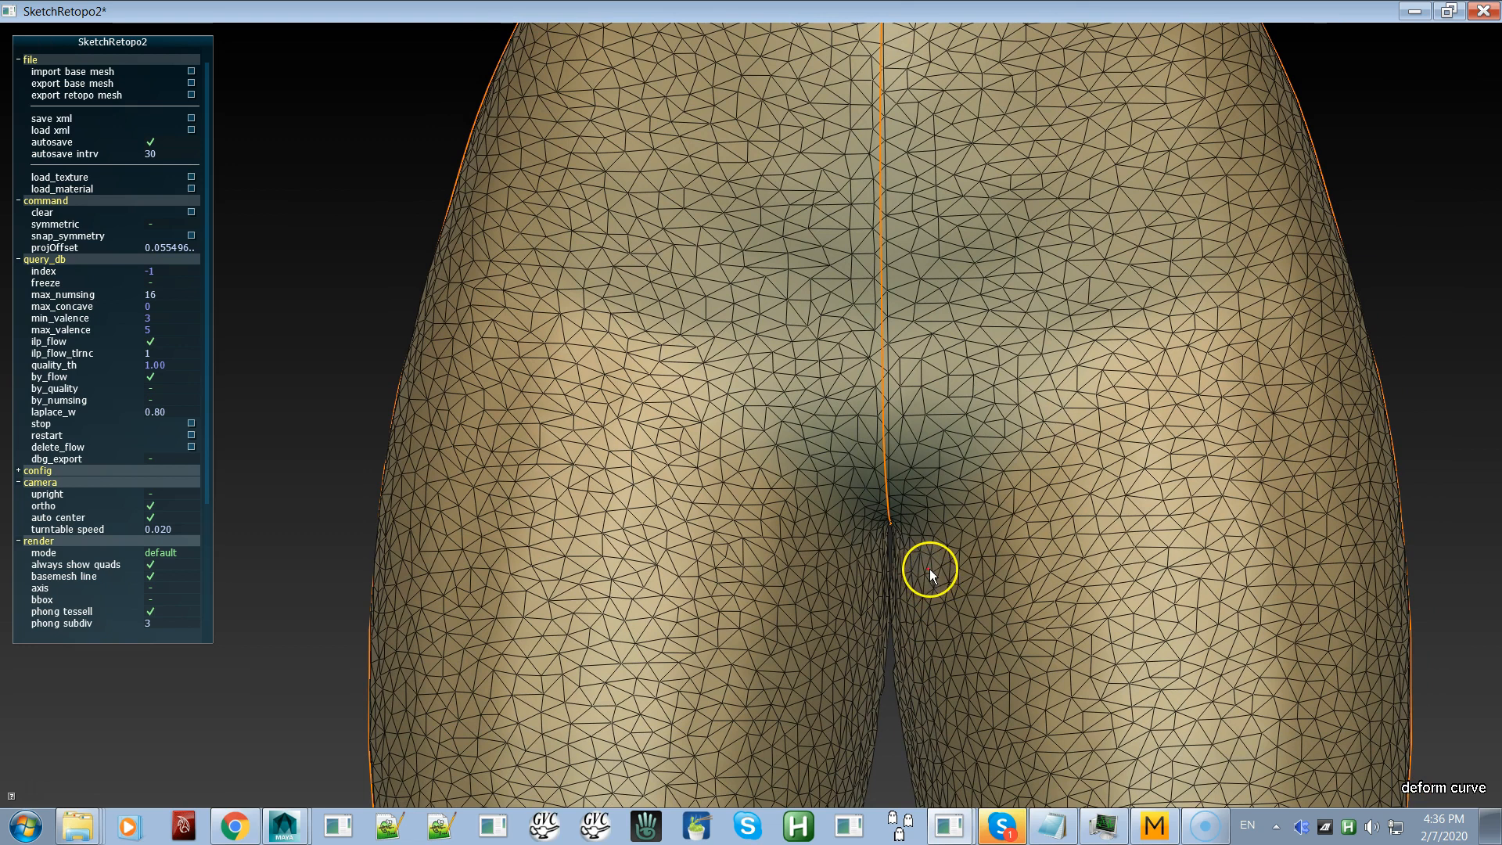
click(729, 354)
alt+right_drag(950, 461, 847, 321)
alt+middle_drag(848, 316, 847, 349)
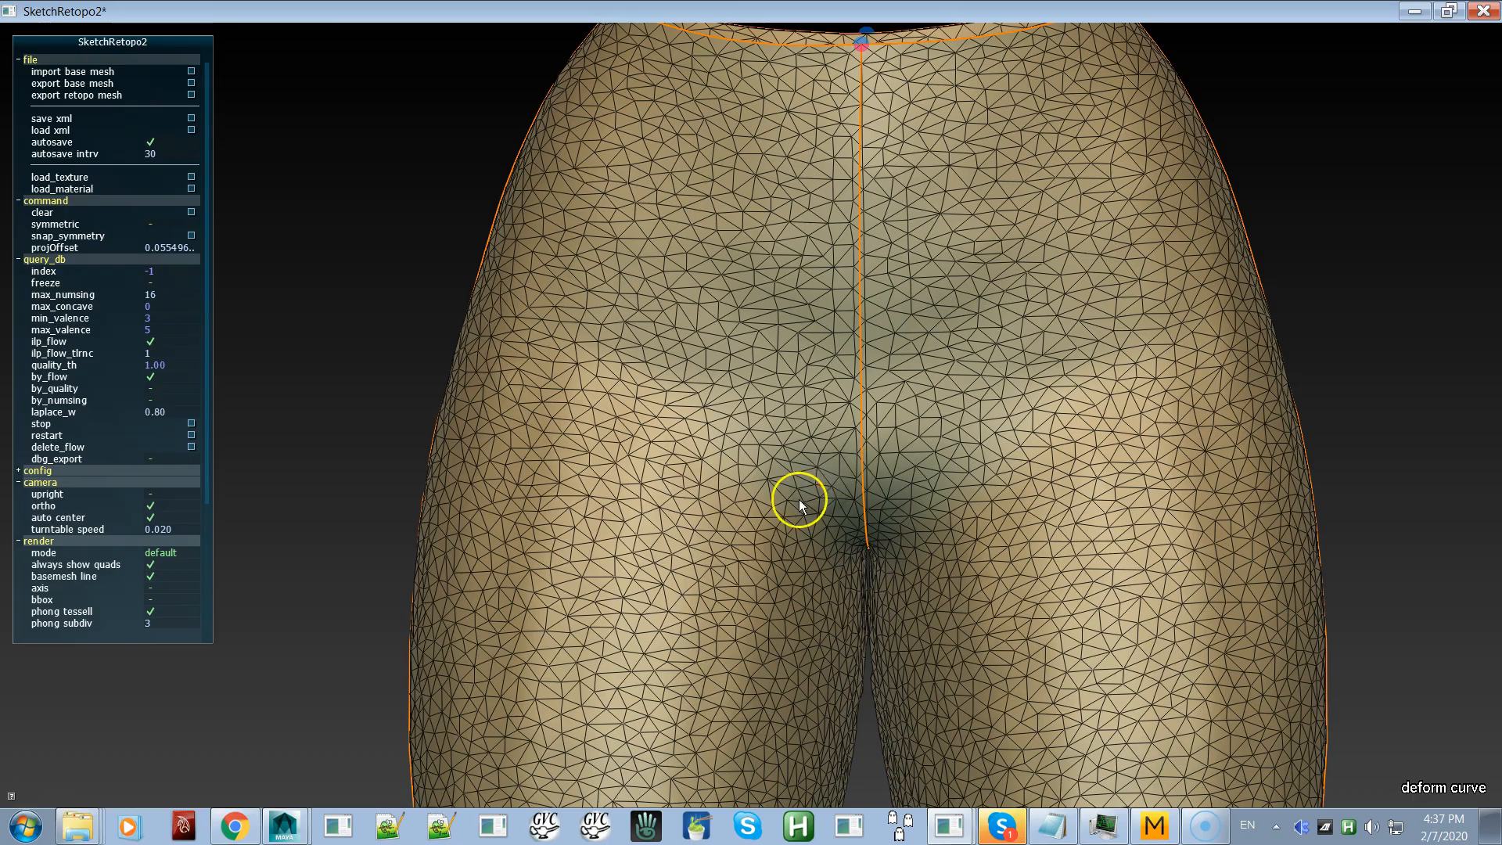
alt+right_drag(792, 508, 829, 501)
alt+middle_drag(828, 501, 788, 332)
alt+right_drag(789, 331, 809, 493)
alt+middle_drag(784, 319, 790, 398)
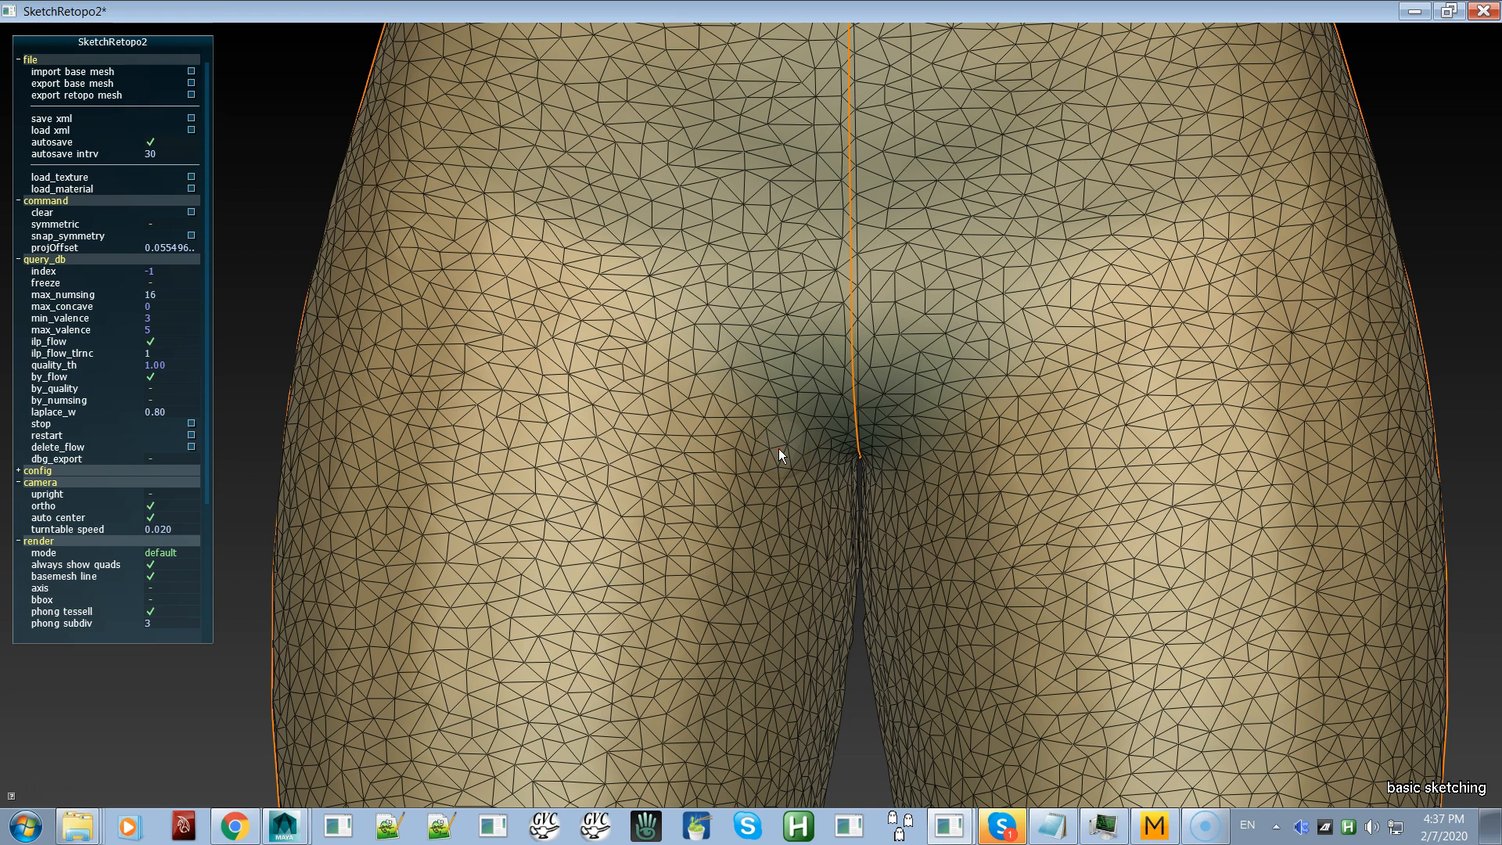
drag(950, 304, 950, 304)
scroll(942, 512, up, 5)
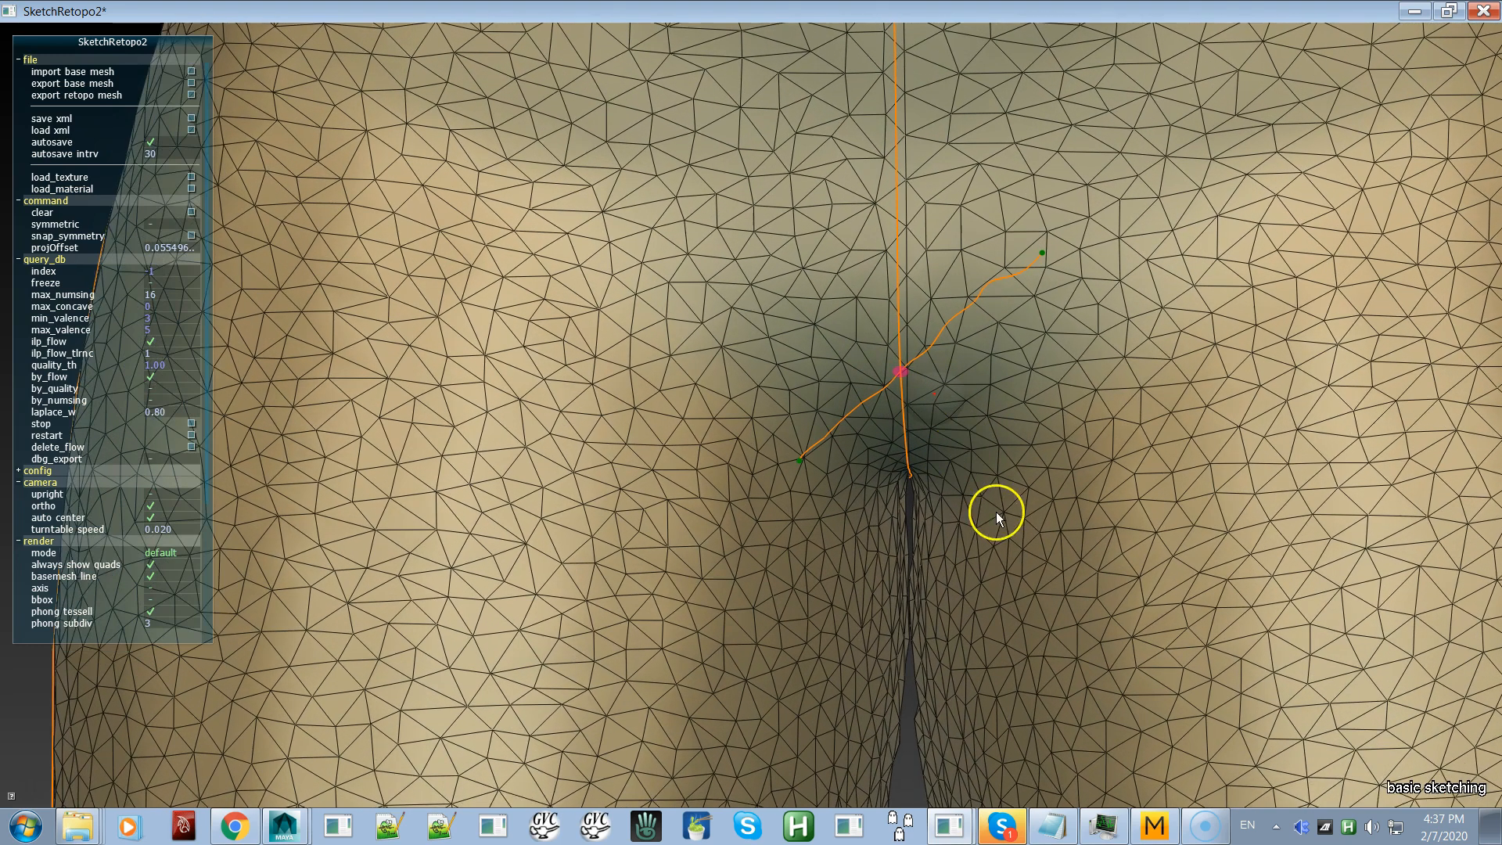
alt+right_drag(996, 512, 1003, 521)
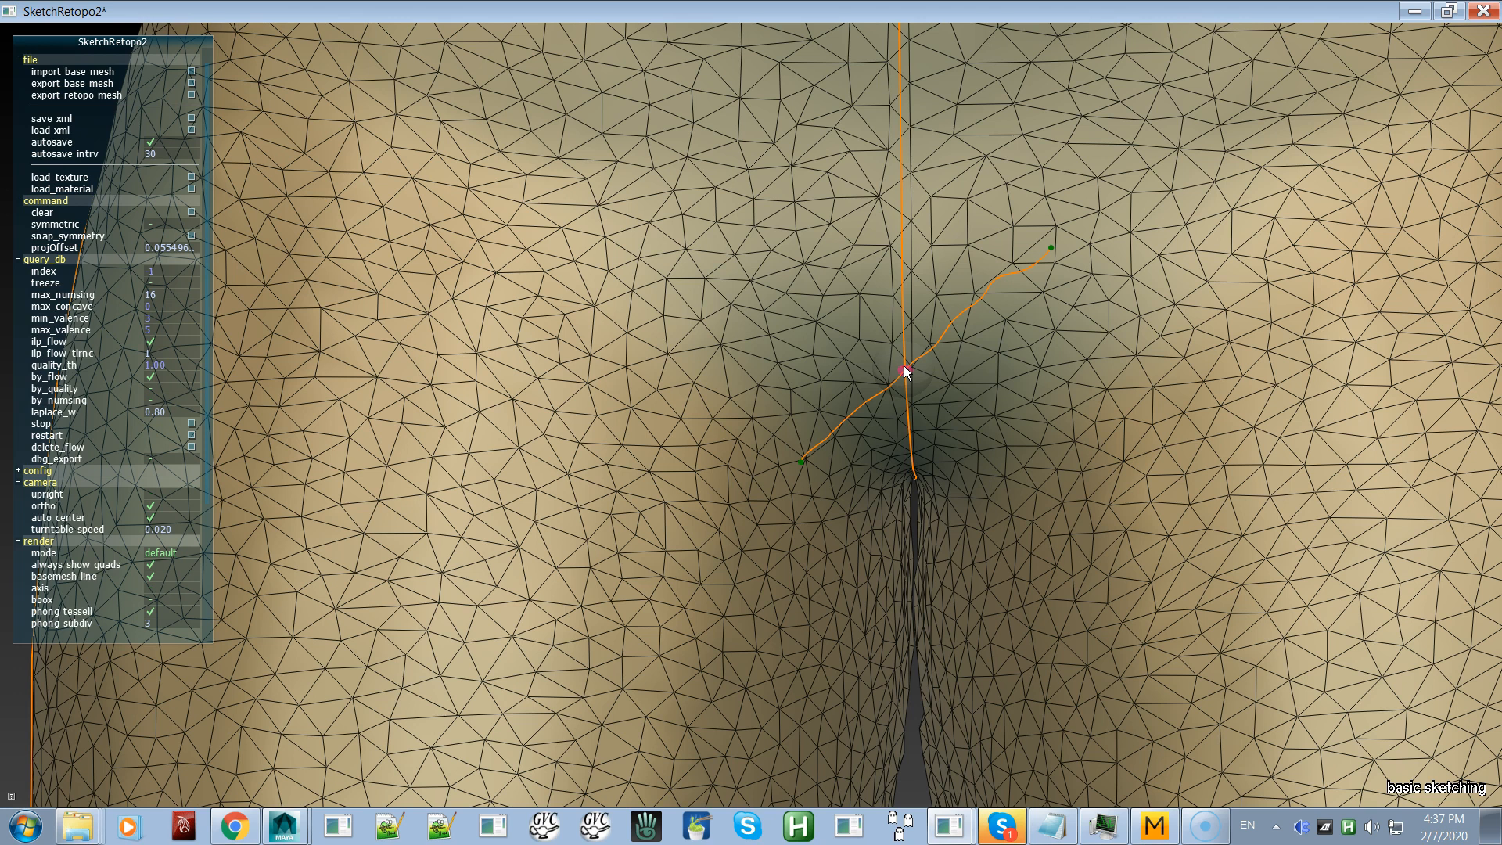
Step: Sketch a second diagonal through the same center-line point above the crotch to form an X, and smooth the crossing curves
drag(779, 290, 778, 286)
drag(1013, 424, 1012, 425)
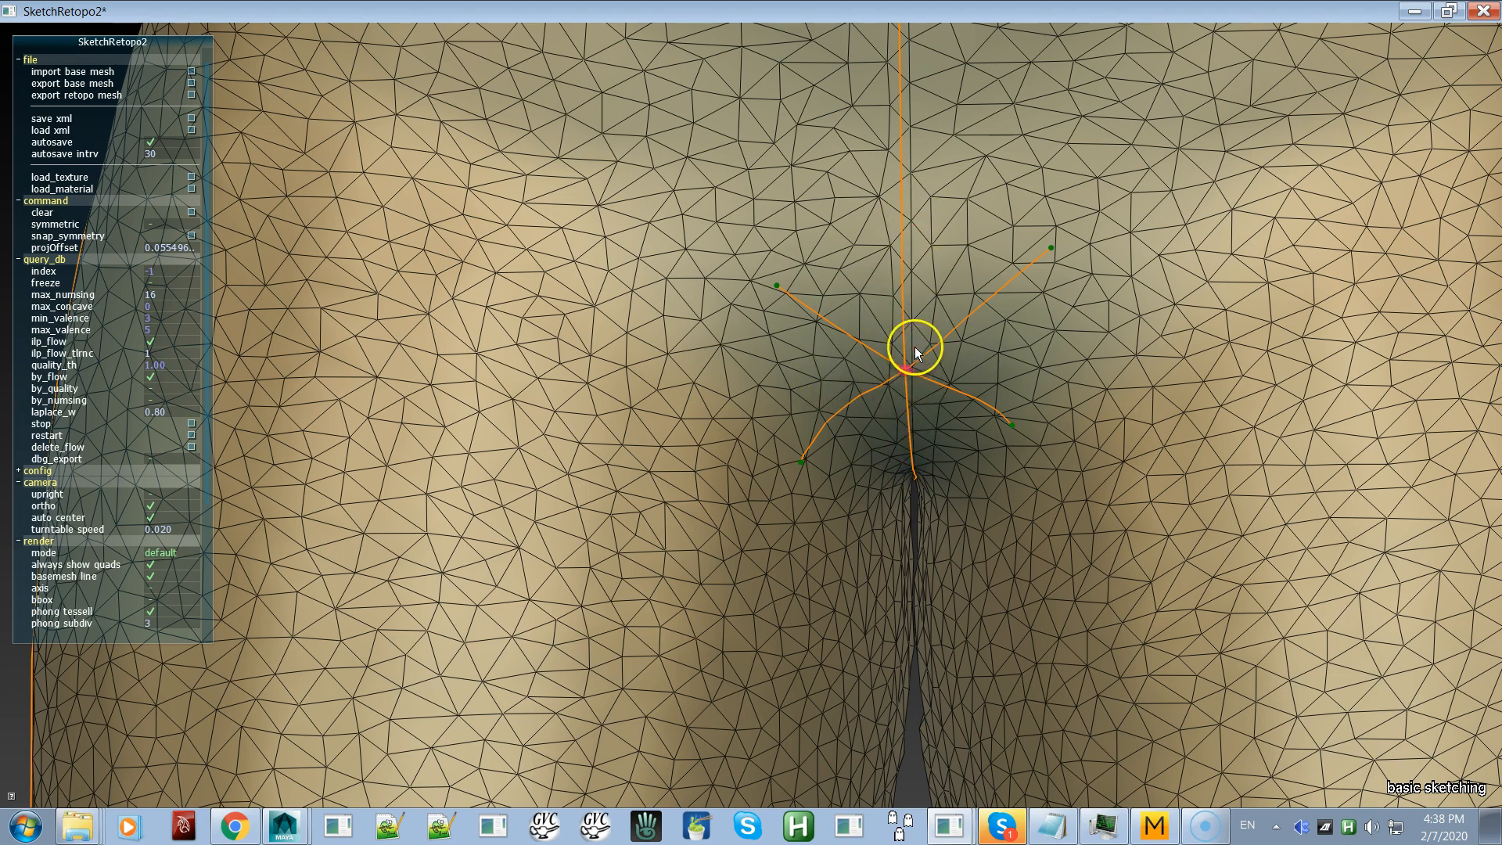
mouse_move(917, 386)
alt+right_down()
mouse_move(931, 407)
mouse_move(942, 383)
alt+right_up()
alt+middle_drag(942, 384, 895, 447)
mouse_move(895, 448)
alt+right_down()
mouse_move(912, 430)
mouse_move(906, 482)
alt+right_up()
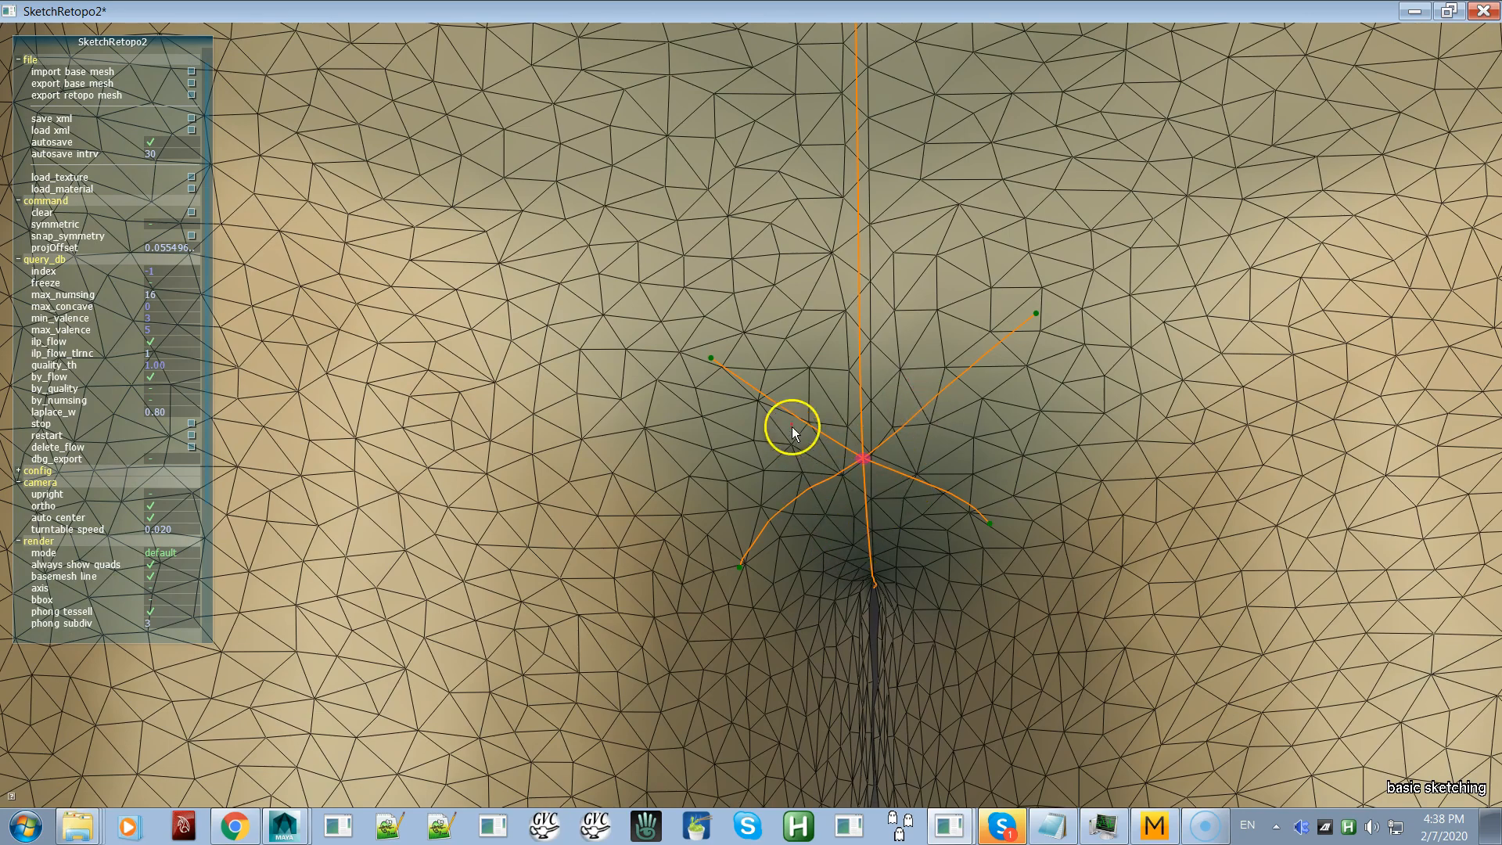
Step: Sketch a short diagonal curve across the back center line just above the crotch
alt+right_drag(790, 176, 951, 542)
mouse_move(751, 301)
alt+right_down()
mouse_move(810, 402)
mouse_move(1106, 616)
alt+right_up()
mouse_move(904, 412)
alt+mouse_down()
mouse_move(904, 463)
mouse_move(847, 503)
mouse_move(907, 415)
alt+mouse_up()
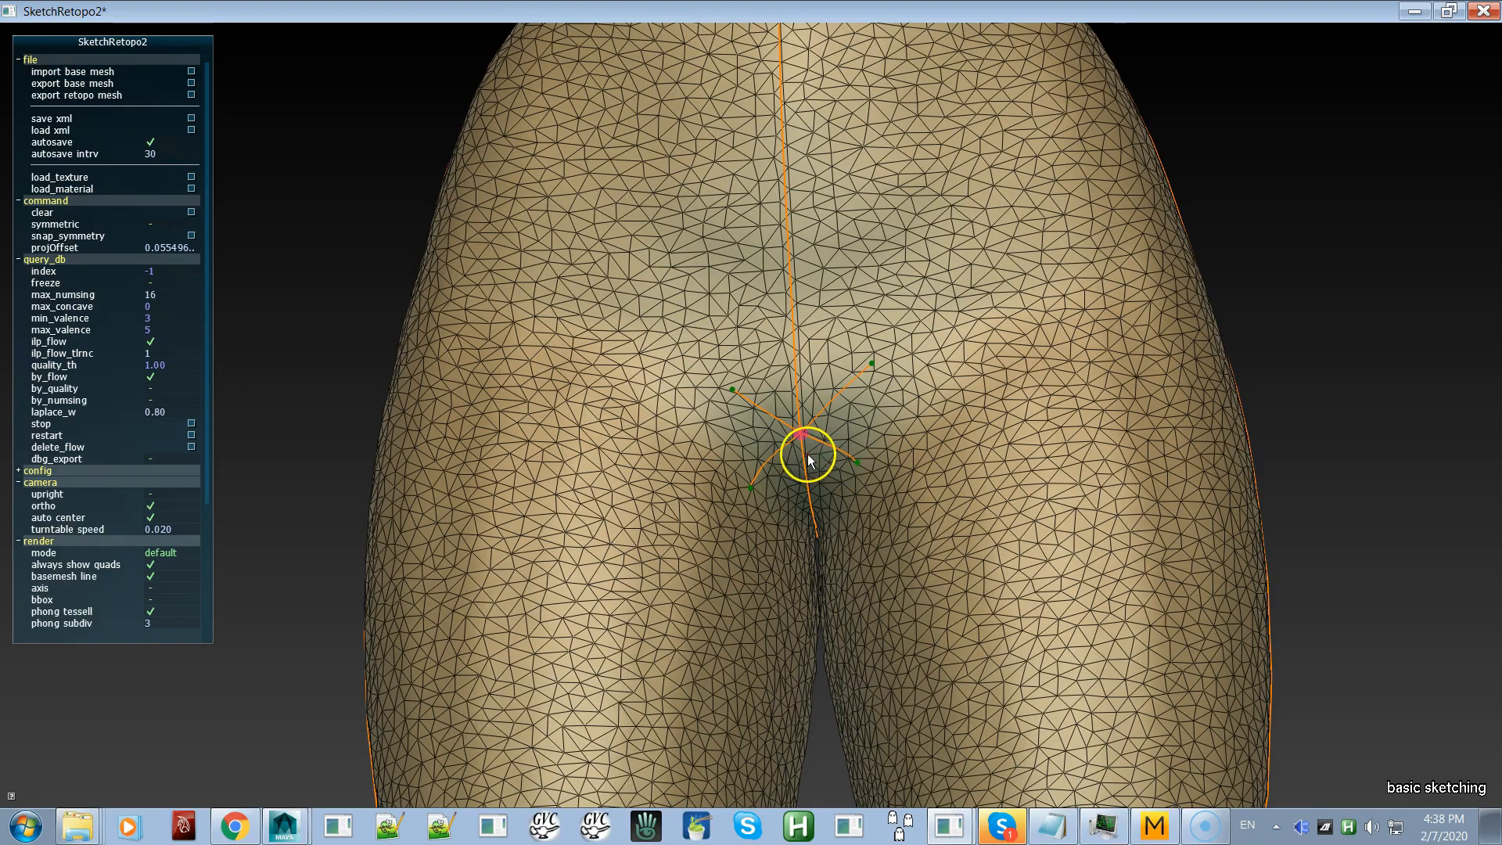
alt+middle_drag(764, 523, 818, 261)
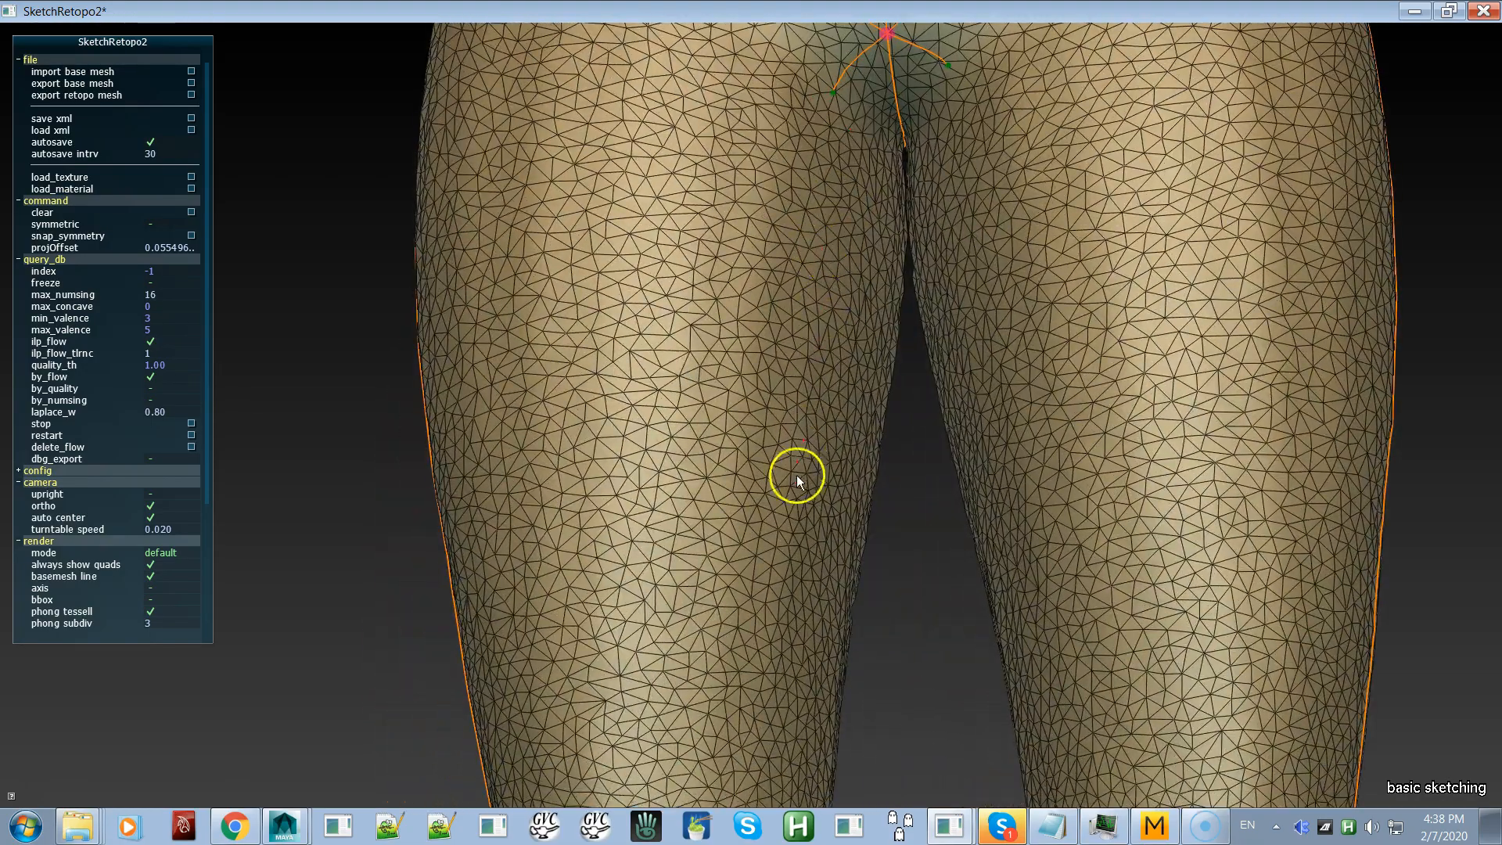
alt+middle_drag(793, 648, 772, 444)
alt+right_drag(773, 445, 586, 288)
mouse_move(647, 348)
alt+middle_down()
mouse_move(765, 392)
mouse_move(770, 500)
alt+middle_up()
alt+drag(992, 370, 713, 391)
alt+right_drag(699, 348, 809, 517)
mouse_move(777, 389)
alt+mouse_down()
mouse_move(754, 382)
mouse_move(782, 427)
mouse_move(775, 377)
mouse_move(787, 382)
mouse_move(757, 393)
alt+mouse_up()
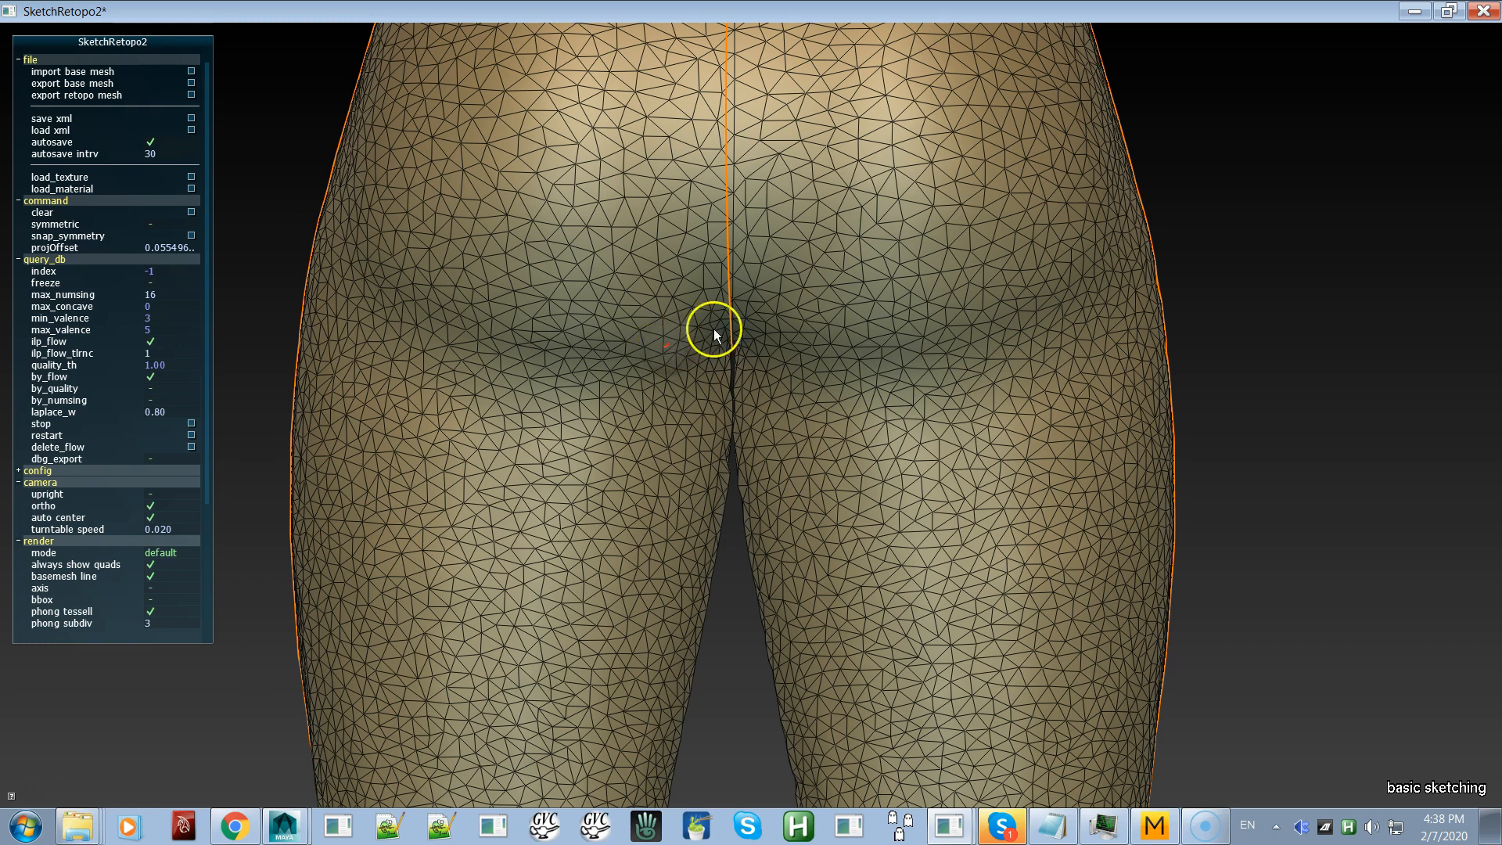
key(ctrl+z)
drag(806, 257, 806, 258)
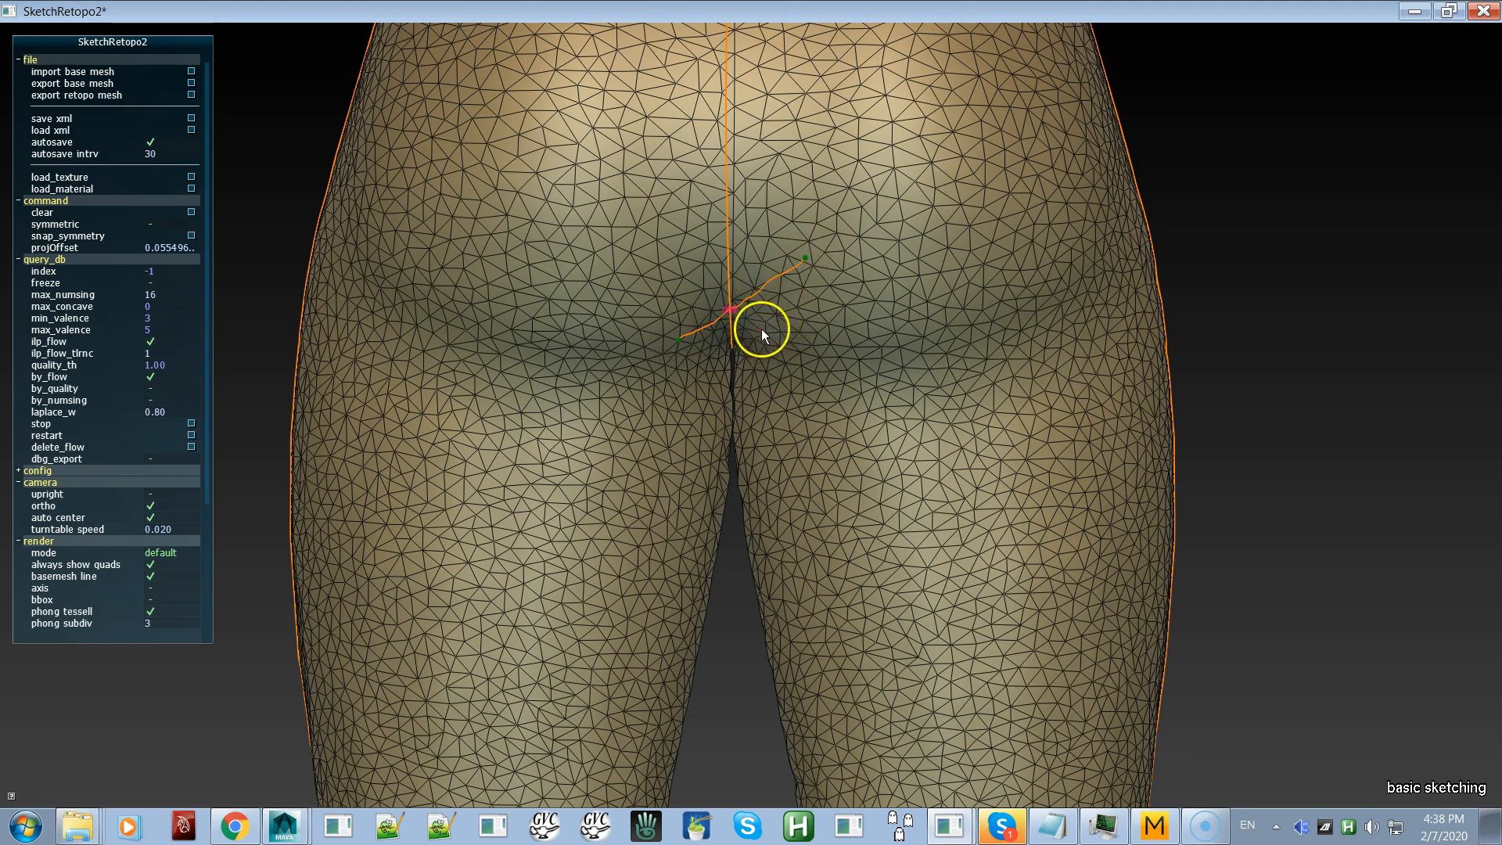
Step: Sketch a second diagonal through the same back center-line point to form an X, and smooth the crossing curves
alt+right_drag(762, 329, 1137, 552)
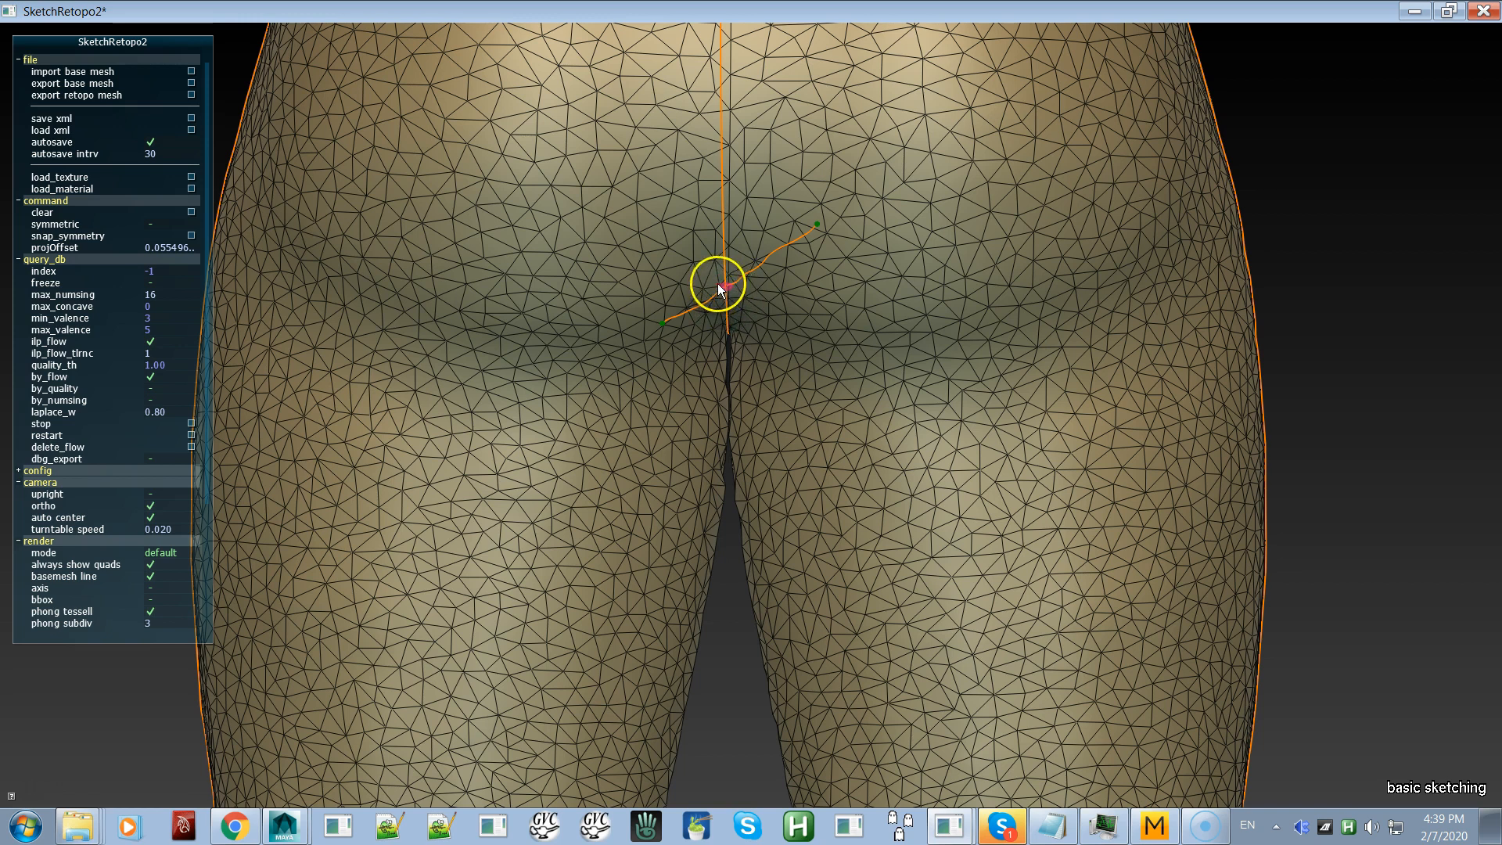
drag(629, 233, 636, 236)
drag(806, 356, 805, 357)
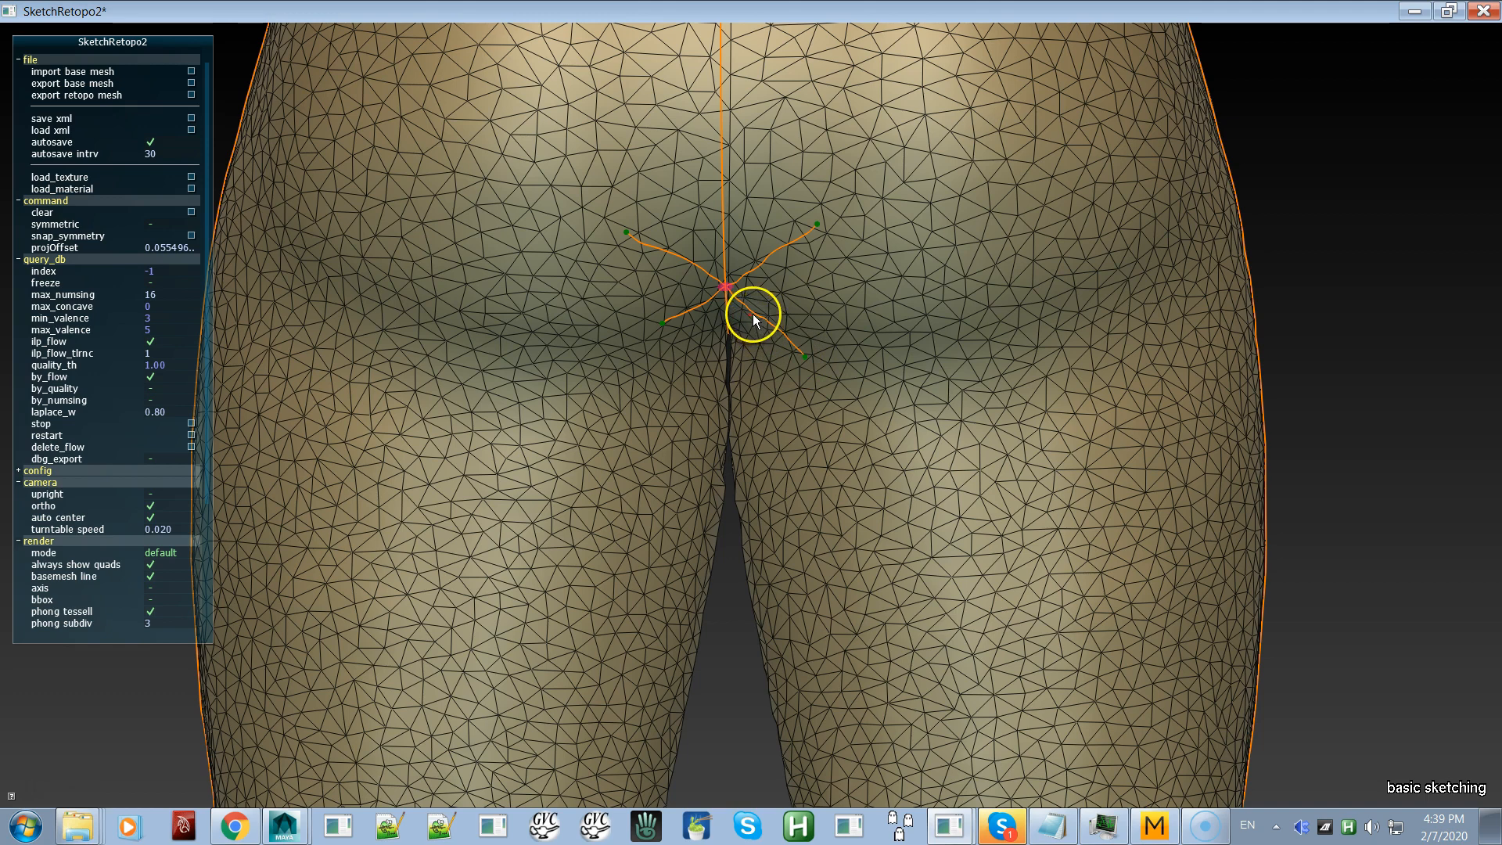
shift+drag(716, 289, 734, 273)
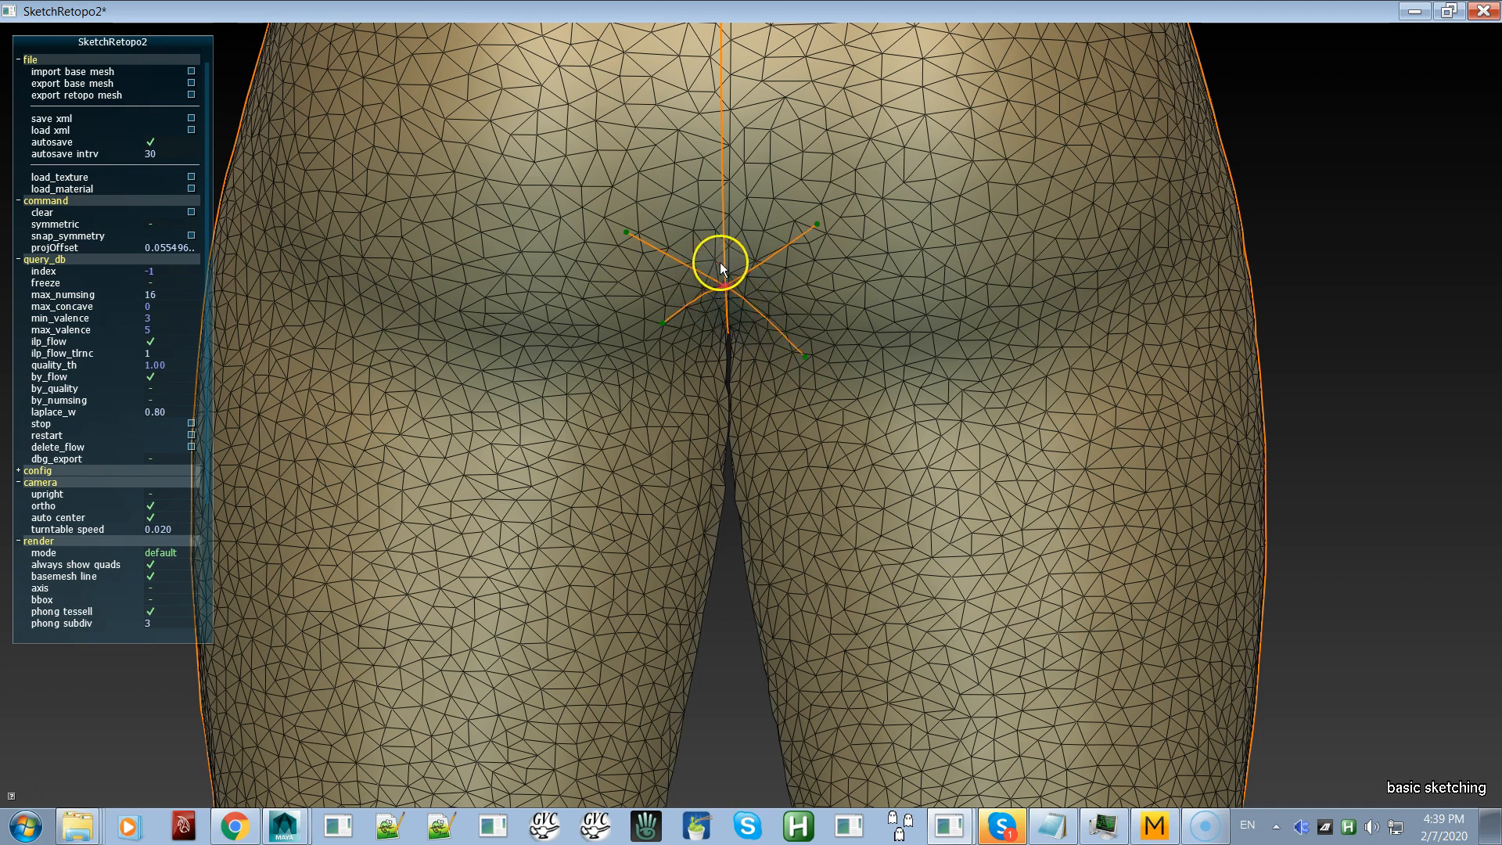
alt+right_drag(783, 386, 713, 279)
alt+right_drag(841, 500, 711, 267)
alt+drag(832, 485, 759, 537)
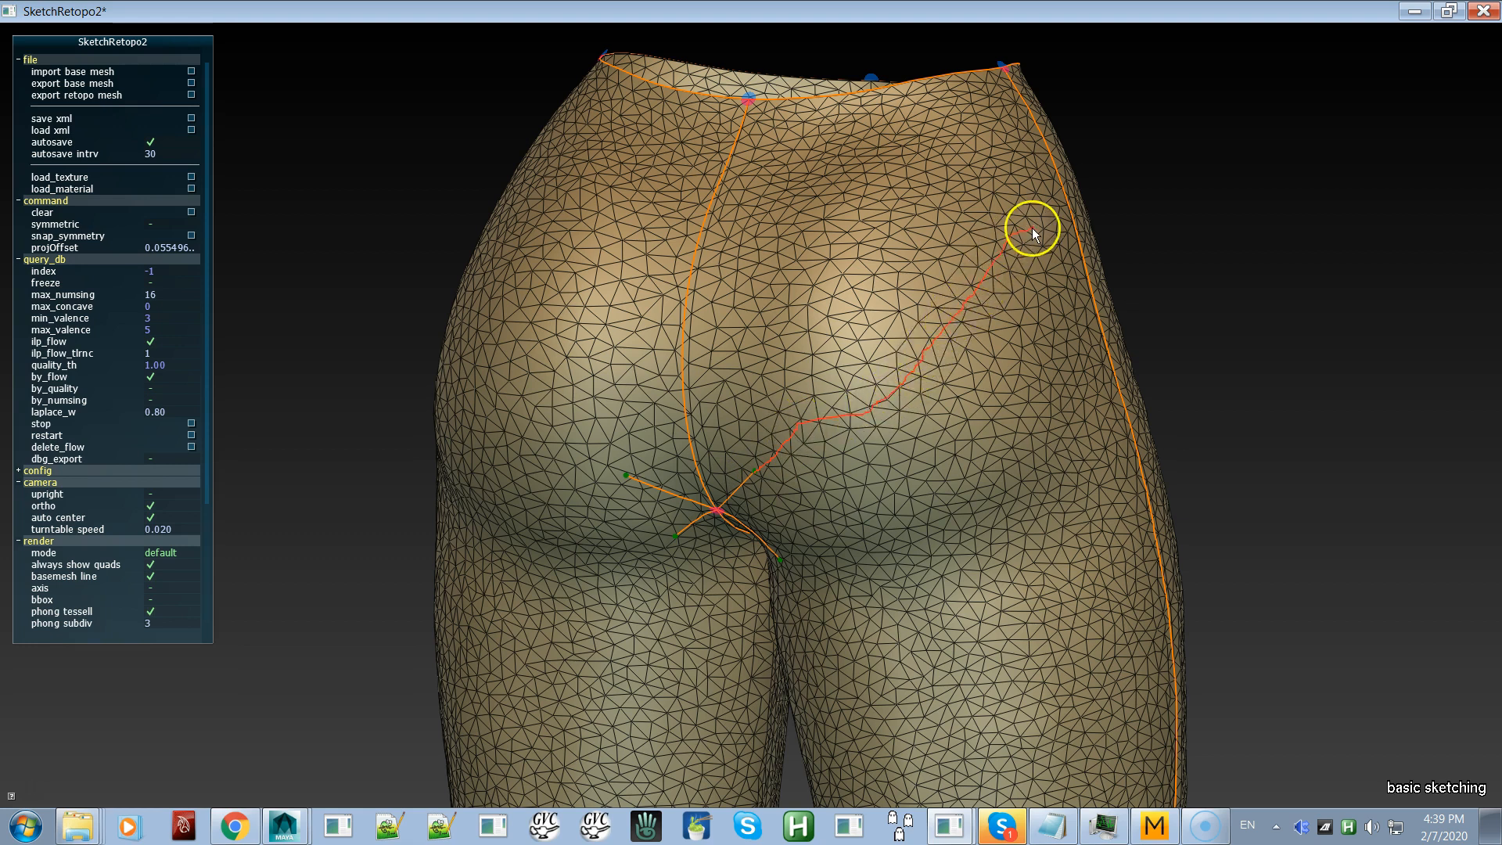
drag(1059, 221, 1069, 222)
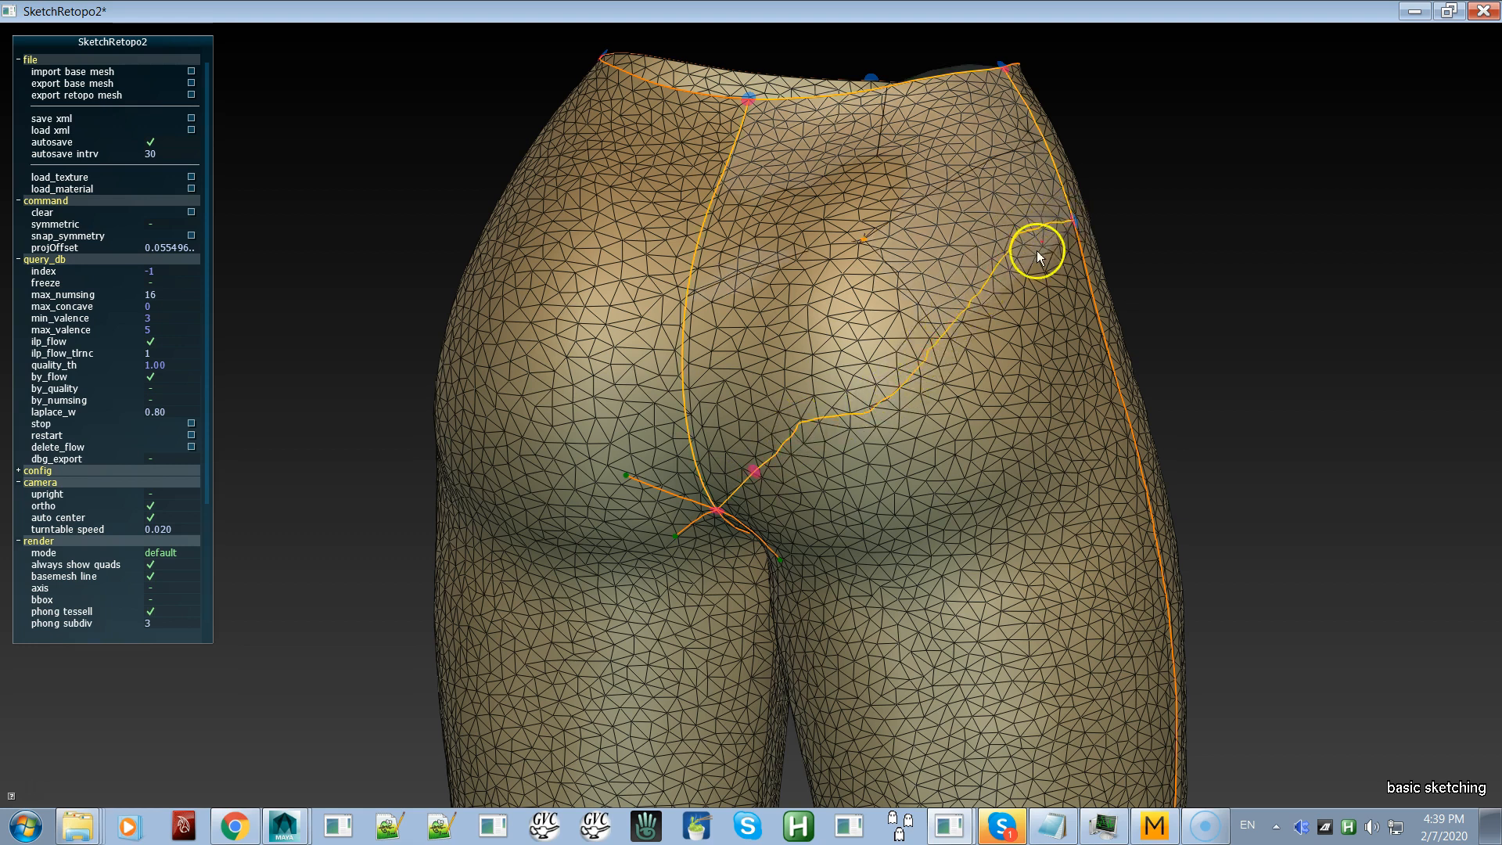
mouse_move(922, 382)
shift+mouse_down()
mouse_move(904, 378)
mouse_move(848, 425)
shift+mouse_up()
mouse_move(951, 402)
alt+mouse_down()
mouse_move(899, 405)
mouse_move(936, 389)
mouse_move(954, 422)
alt+mouse_up()
key(ctrl+z)
key(ctrl+z)
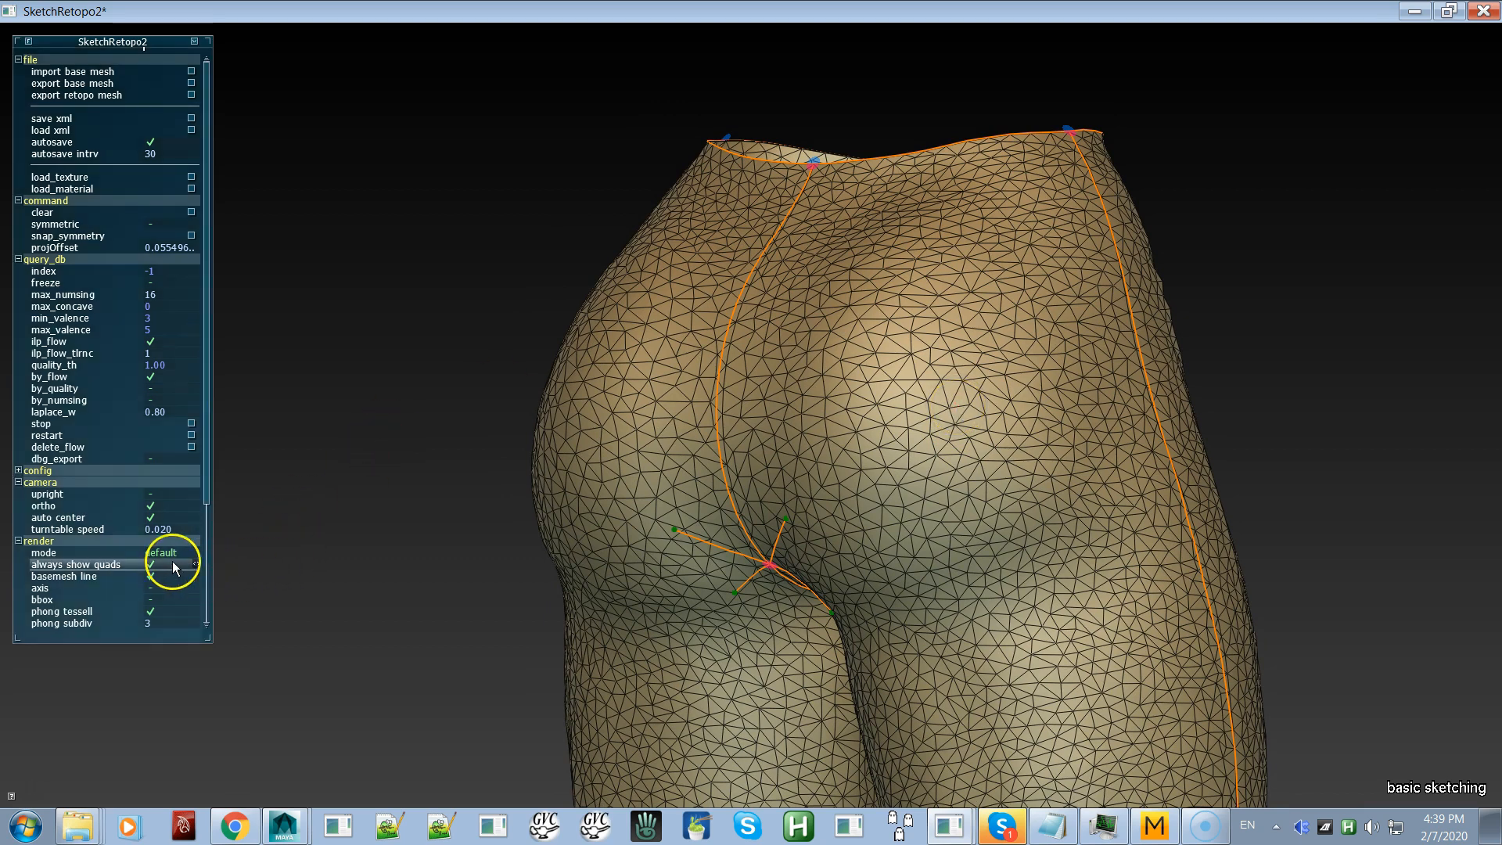
Step: Turn off the orthographic camera and sketch a curve from the back X over the right buttock to the right side seam at the hip
click(162, 505)
alt+right_drag(723, 575, 793, 673)
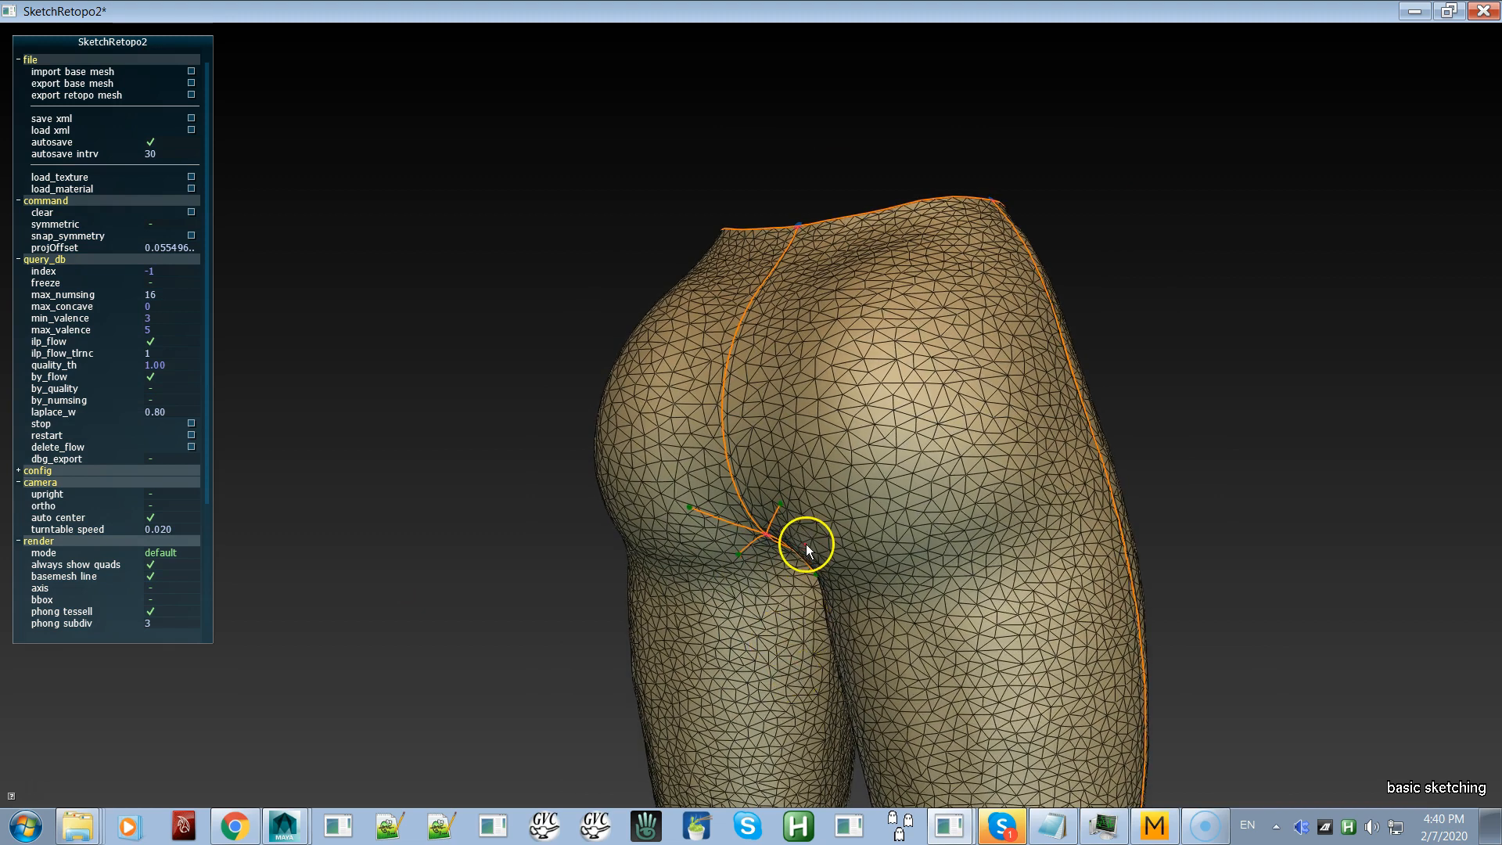
alt+middle_drag(806, 543, 793, 584)
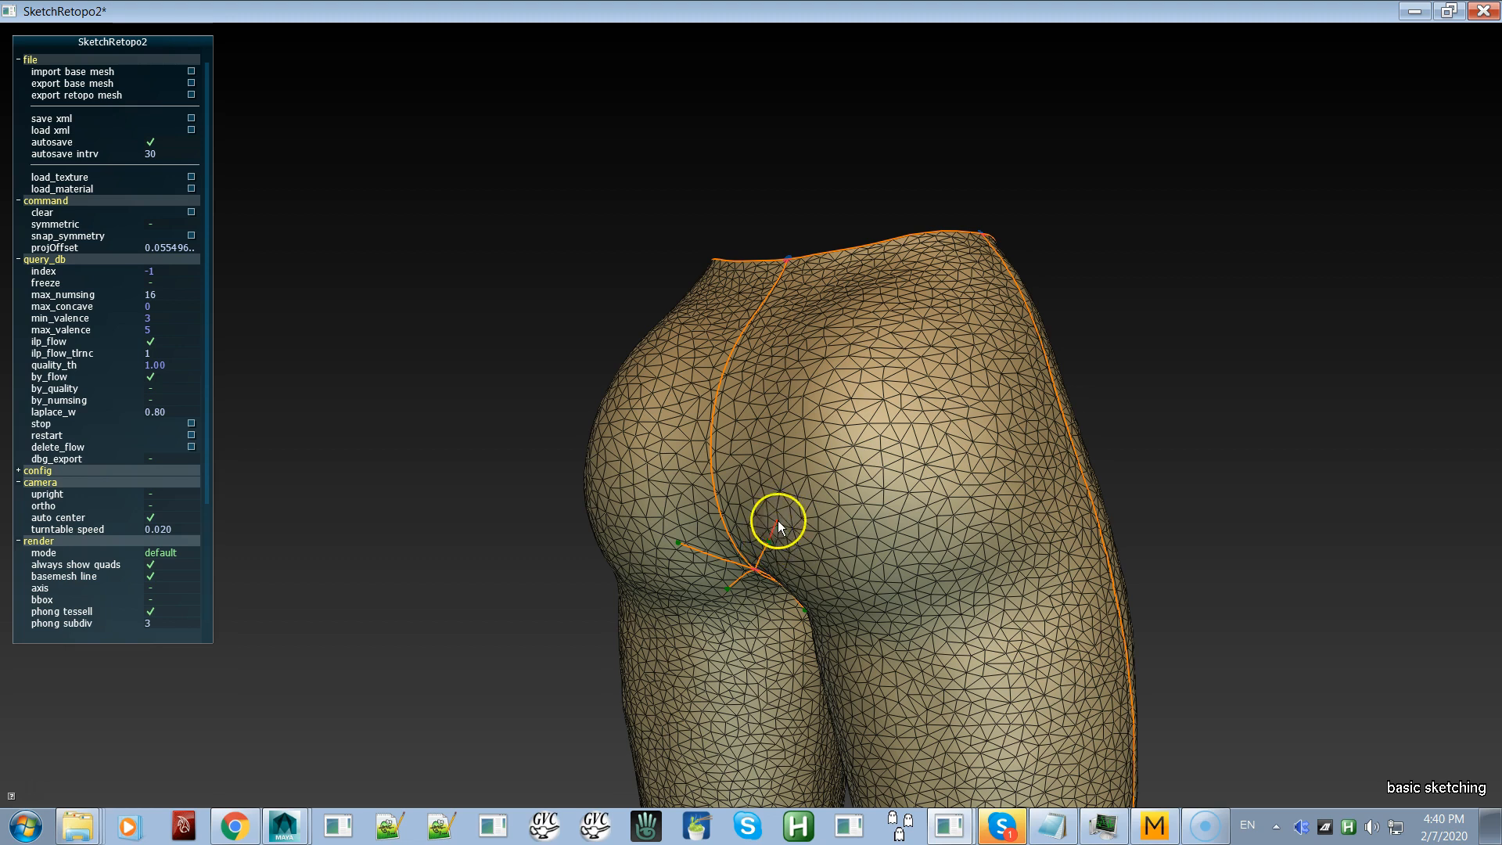
drag(840, 457, 889, 399)
drag(1018, 319, 1025, 314)
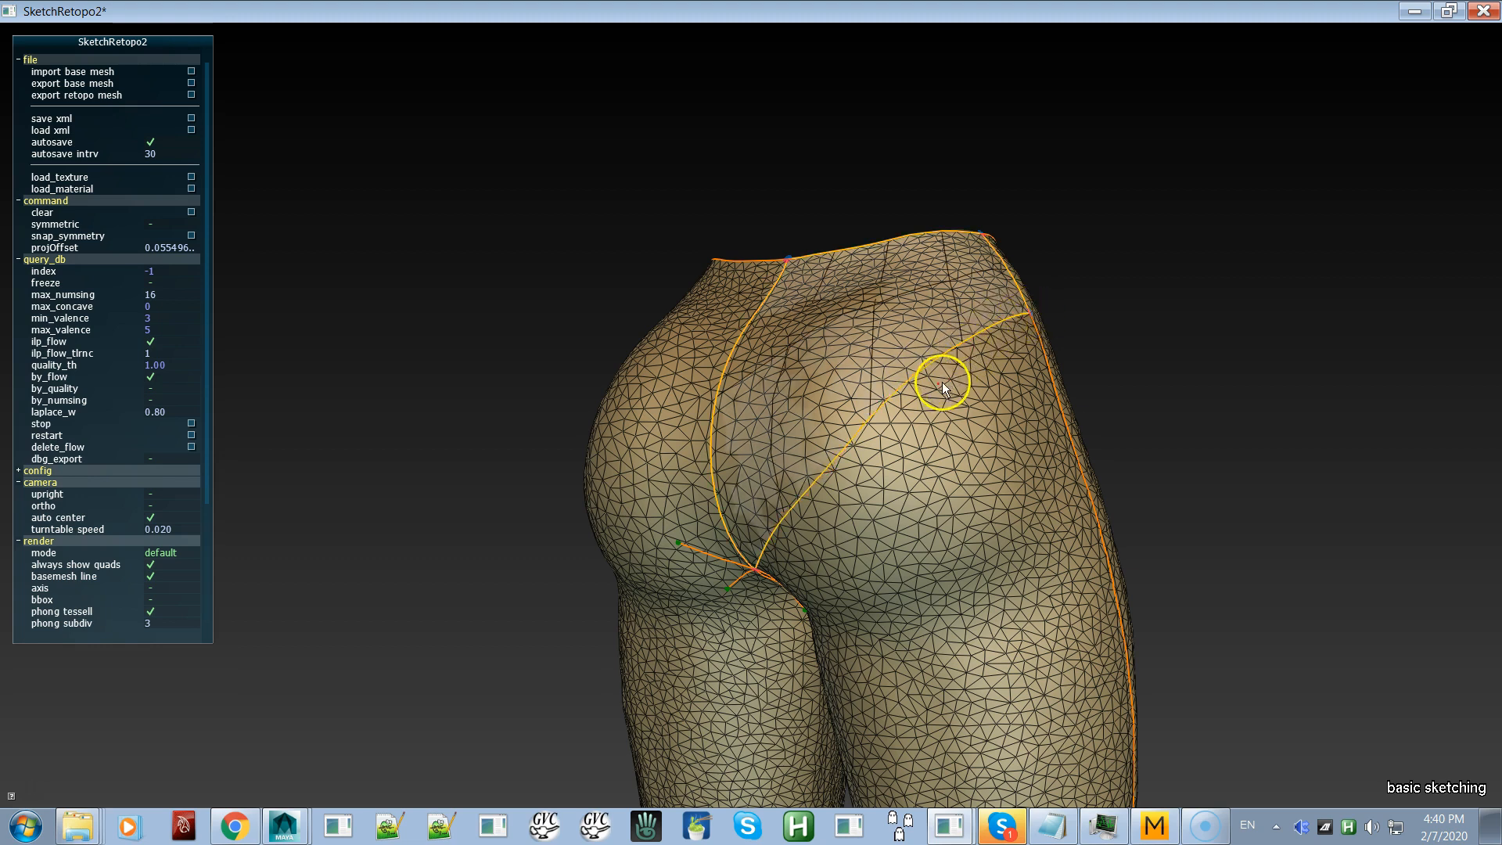
Step: Sketch a matching curve from the back X over the left buttock to the left side seam at the hip
alt+drag(876, 506, 968, 510)
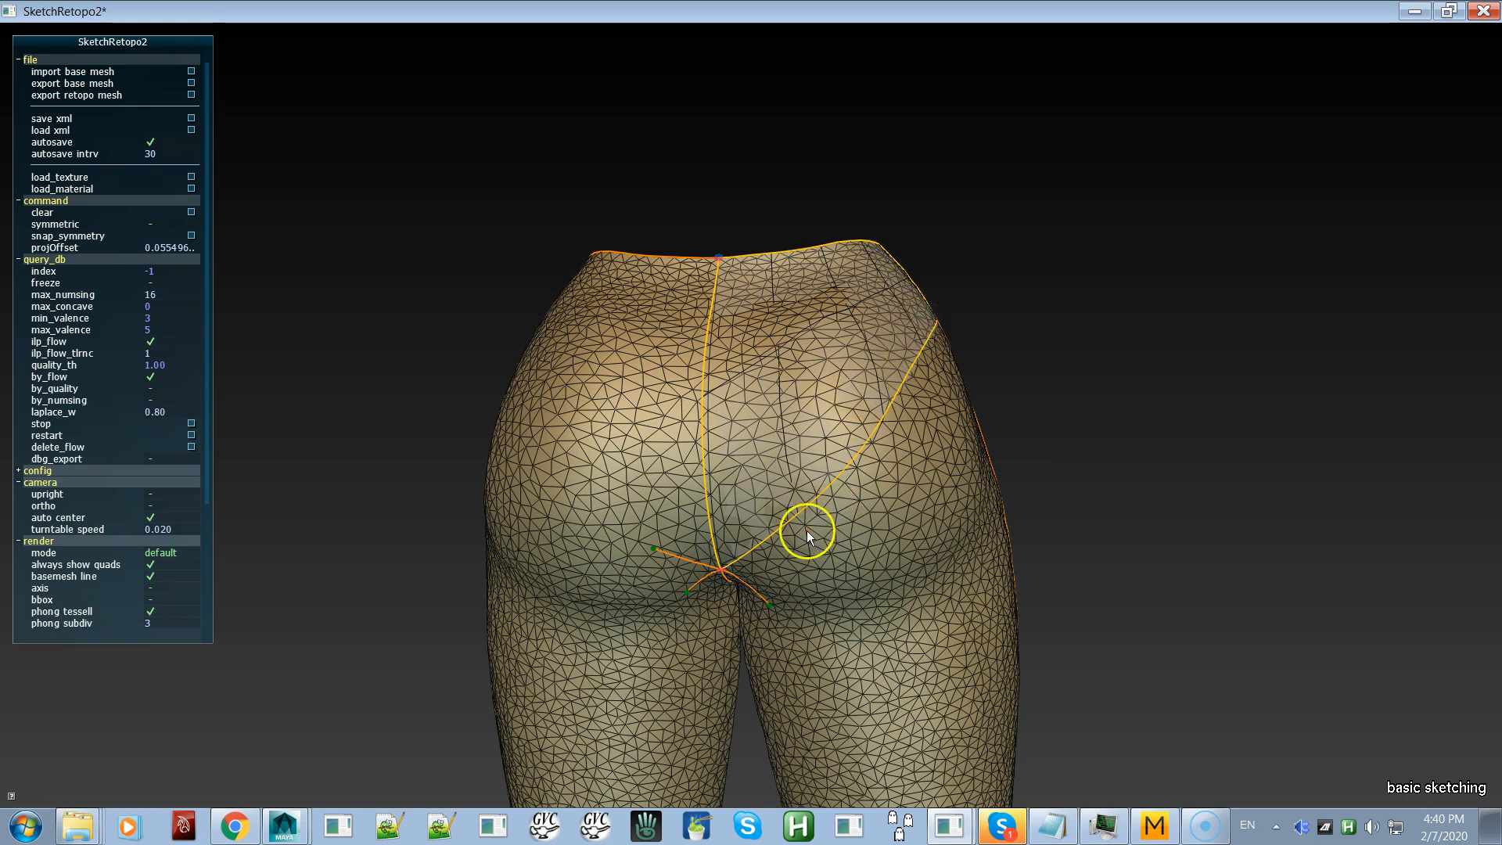
alt+drag(848, 529, 984, 530)
alt+drag(781, 531, 684, 543)
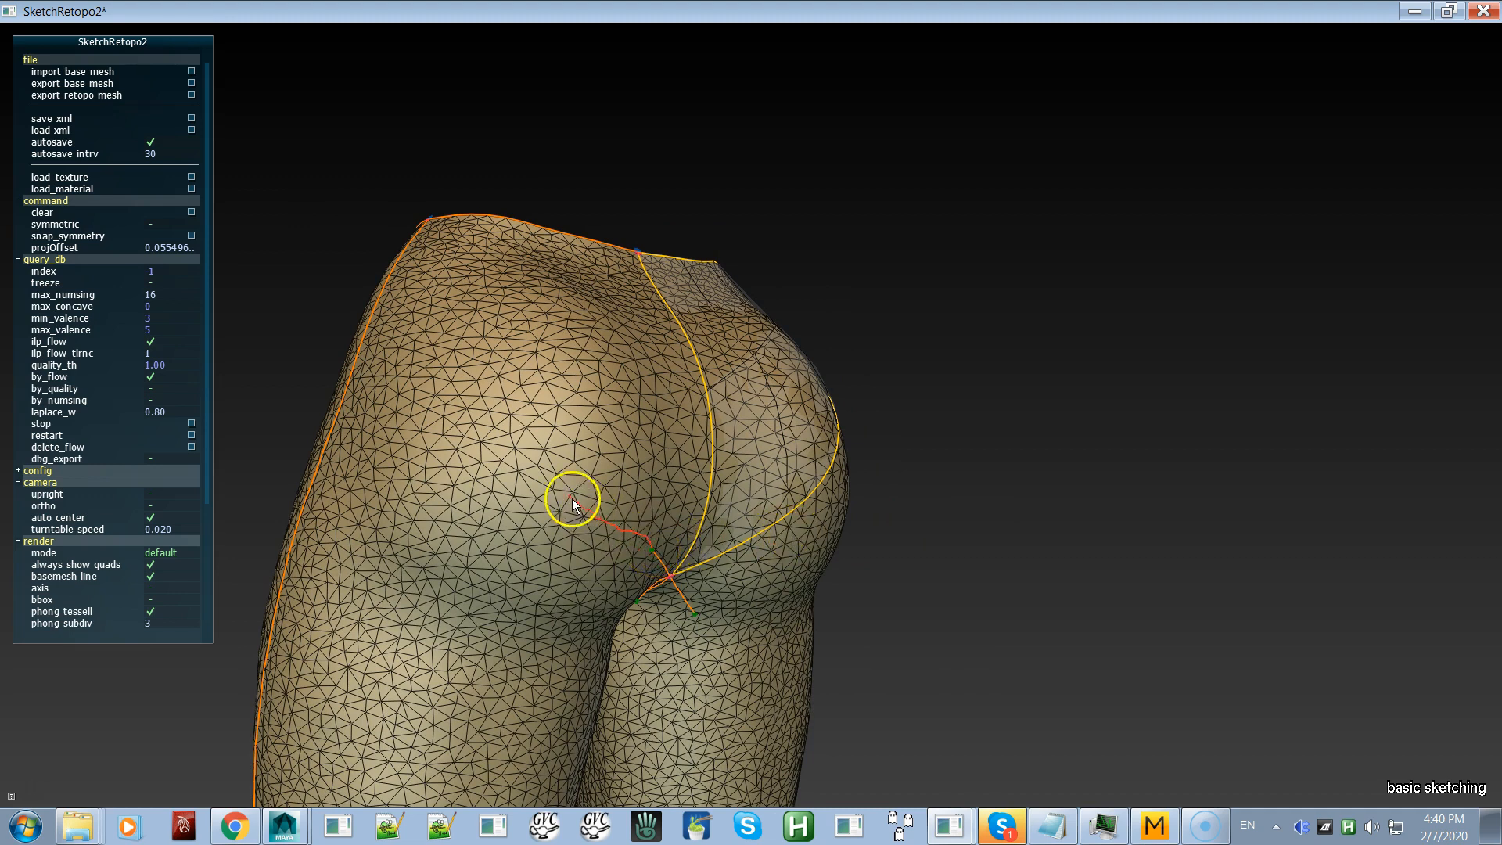
drag(494, 411, 459, 395)
drag(398, 346, 368, 332)
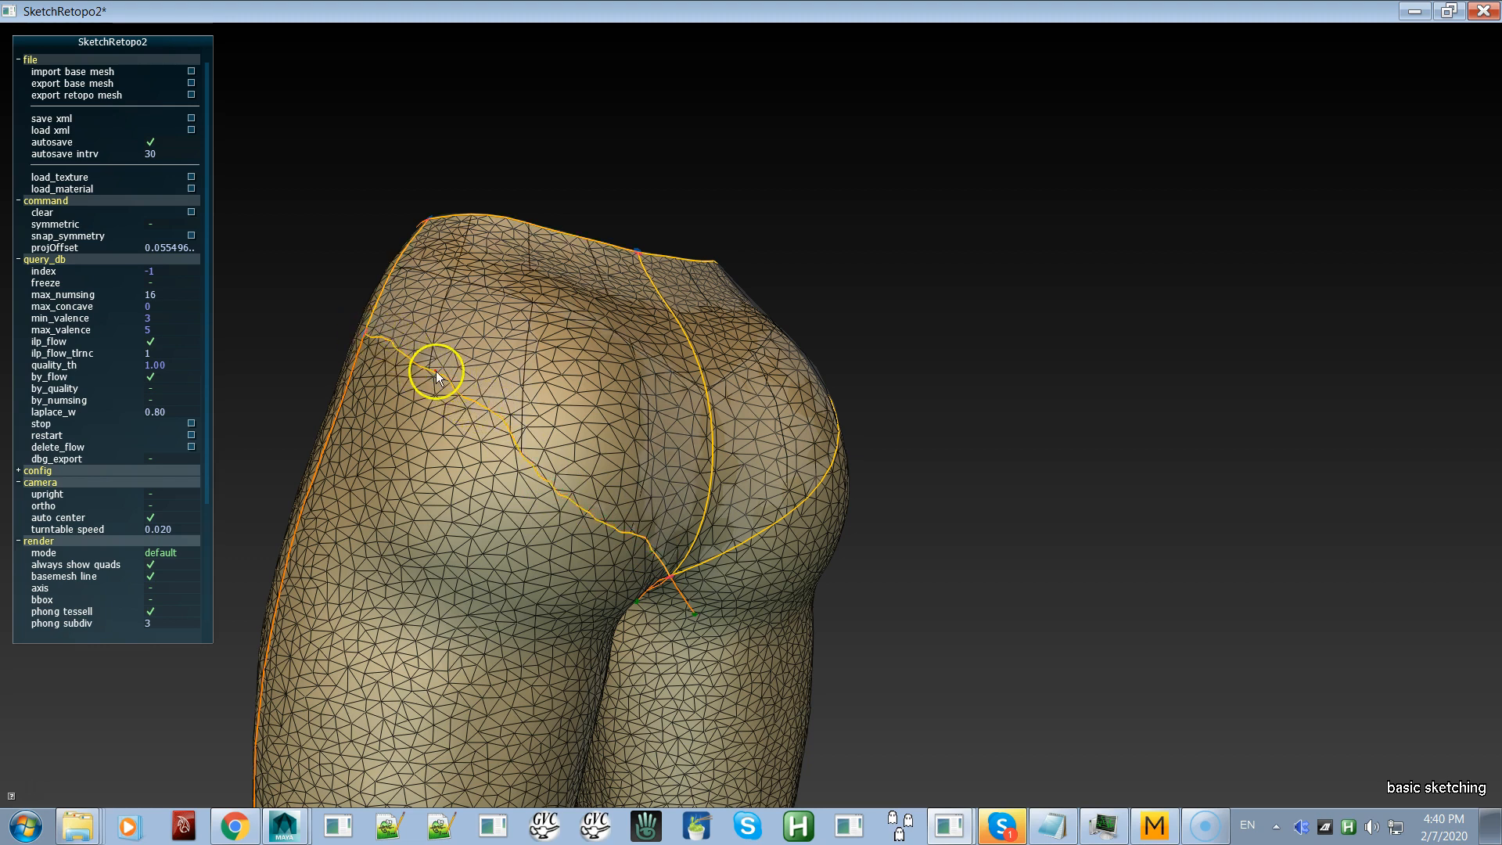
Step: Extend the front X's upper arm across the right front hip to the side-seam junction, and smooth the curve
alt+drag(630, 480, 553, 492)
alt+drag(580, 554, 590, 435)
alt+drag(869, 426, 1002, 376)
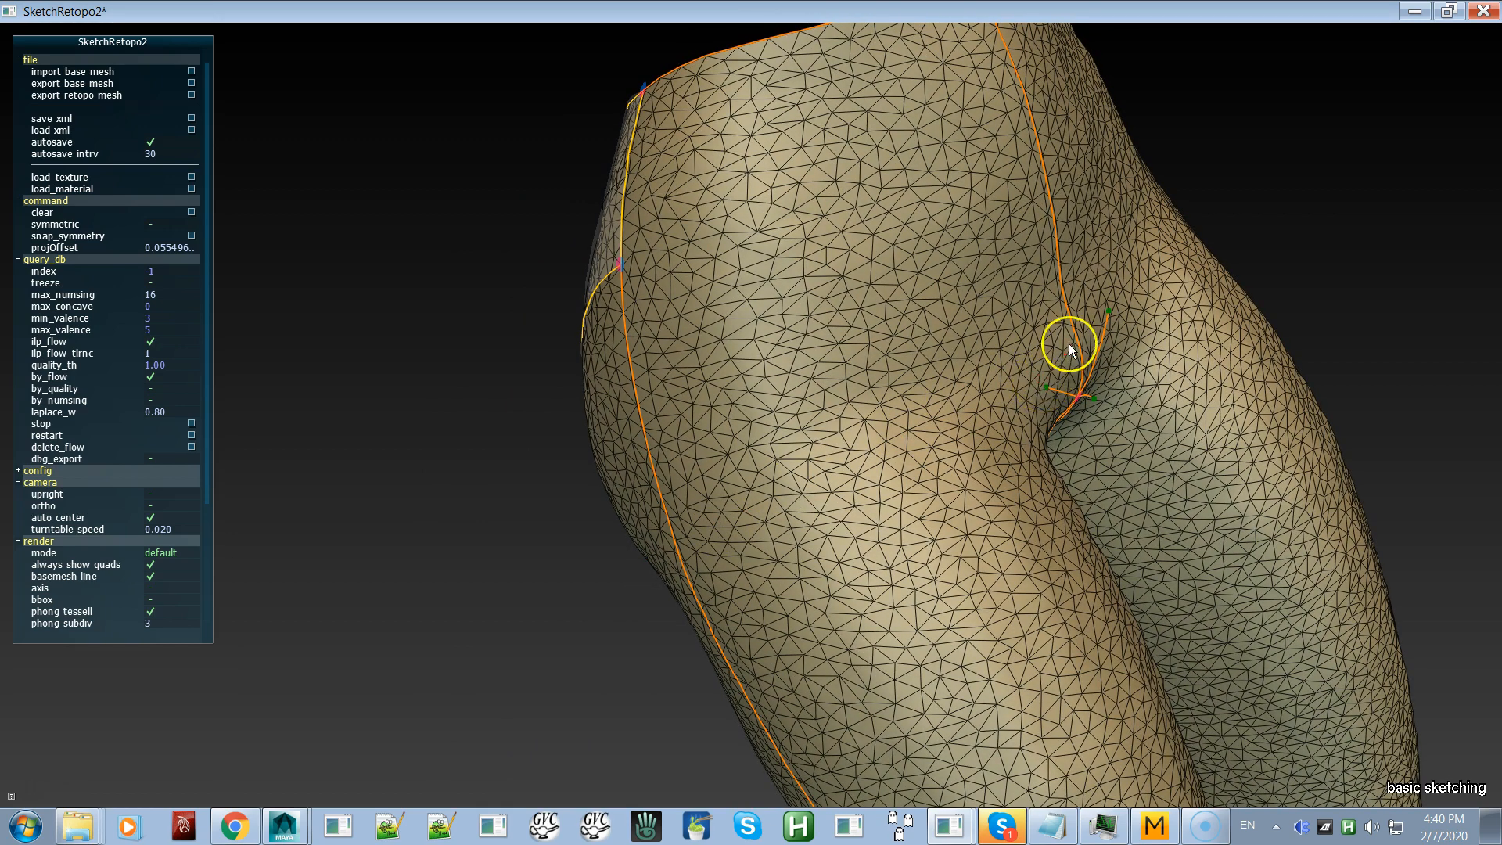
drag(1067, 388, 1050, 387)
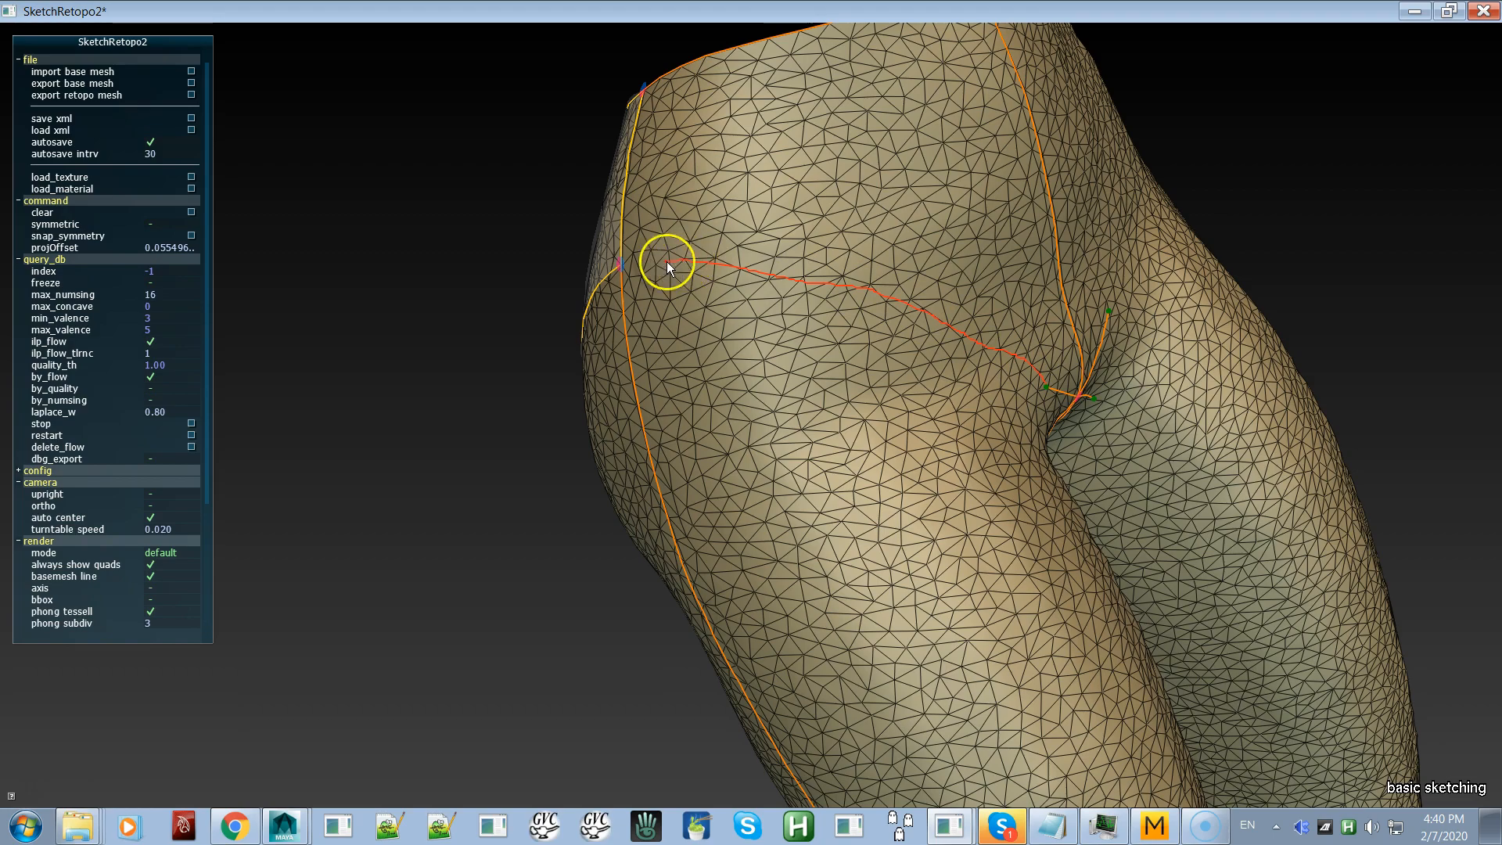
drag(639, 265, 637, 264)
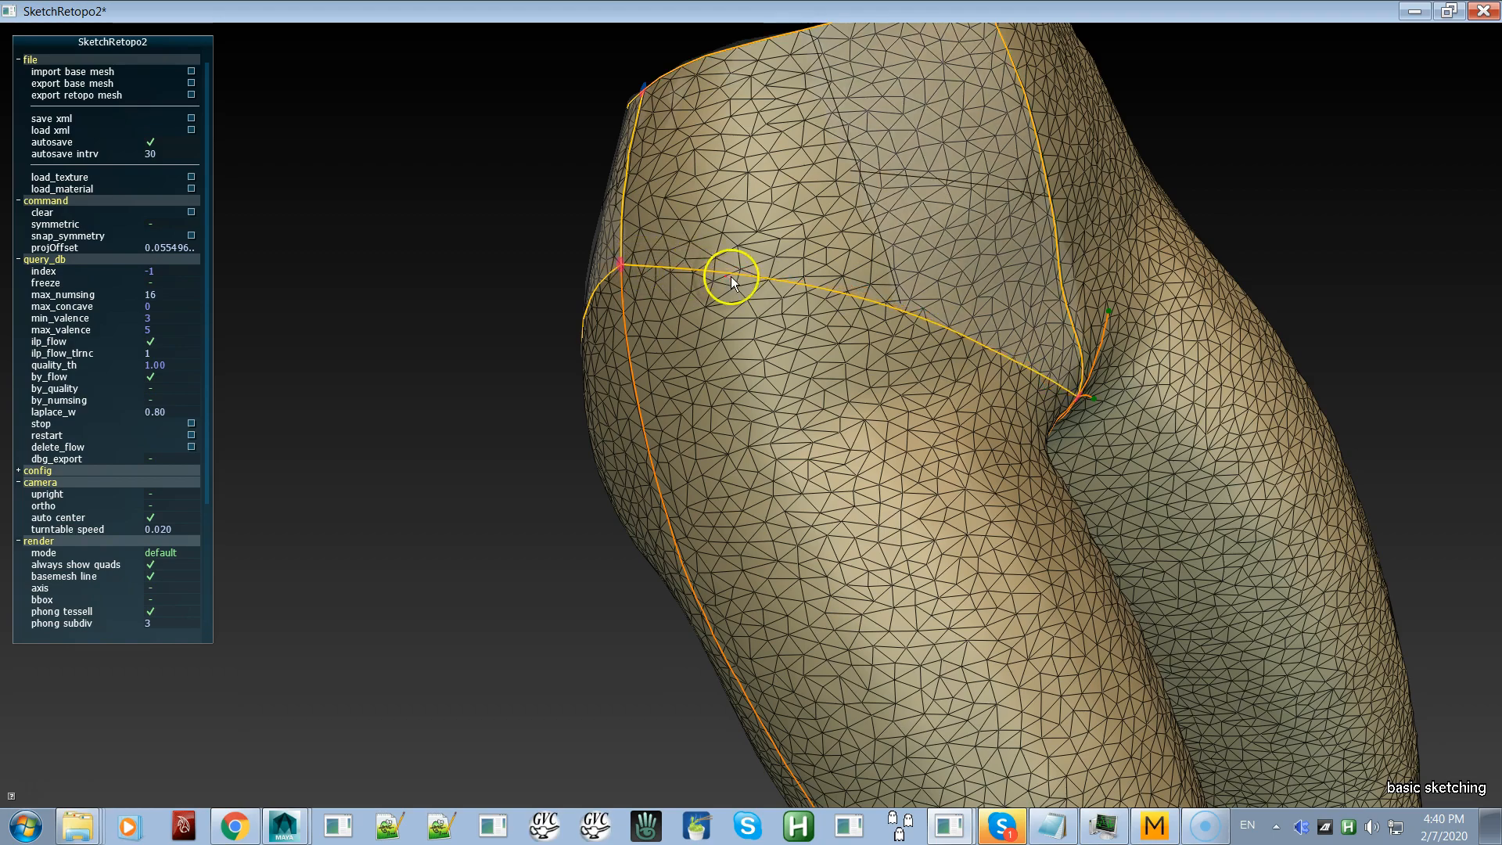
Step: Extend the front X's other upper arm across the left front hip to the left side-seam junction, and smooth it
middle_drag(889, 438, 708, 594)
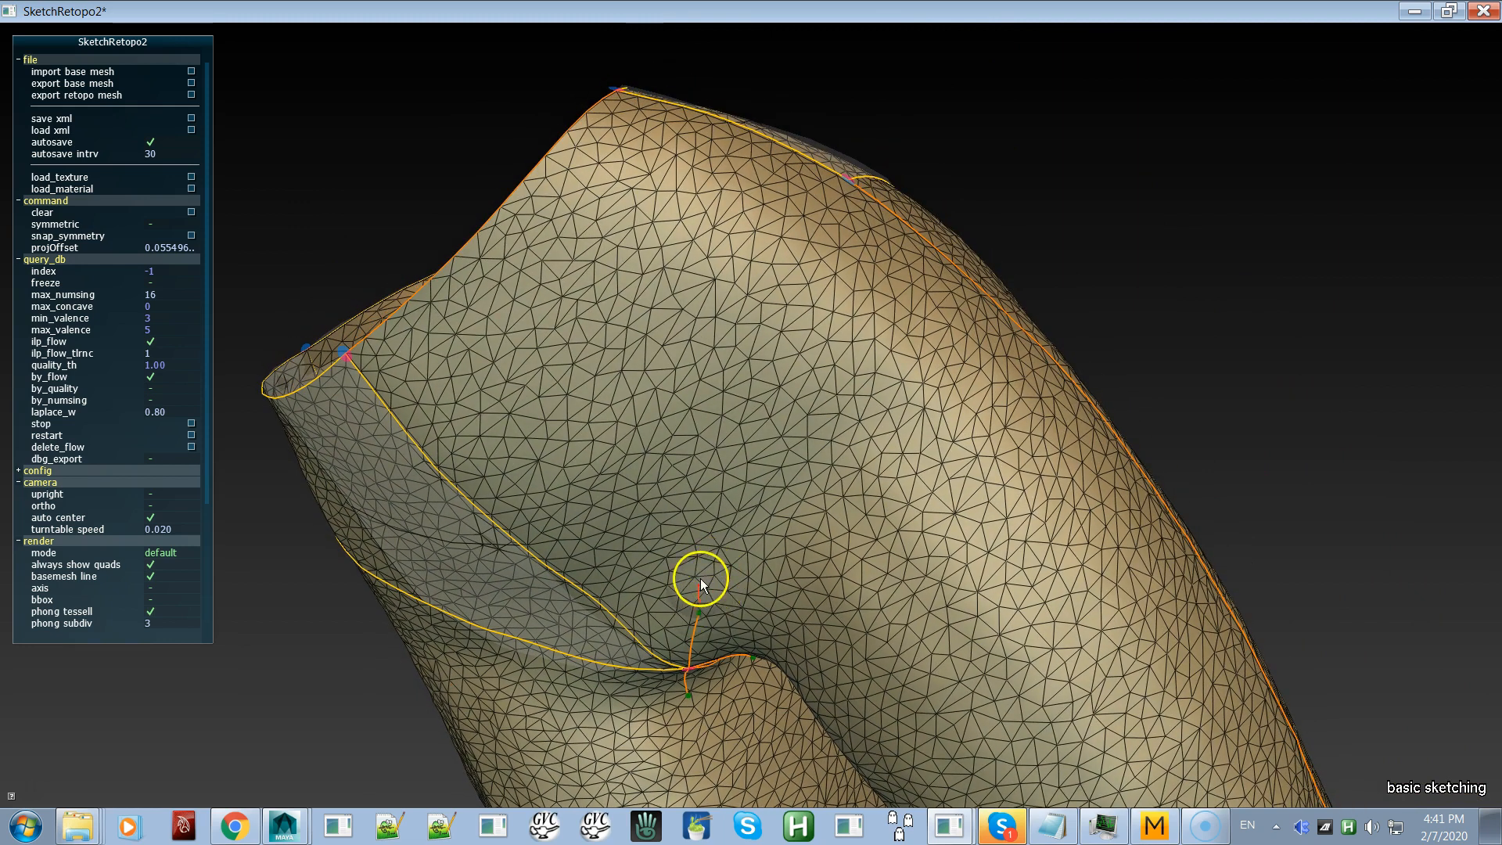
drag(715, 527, 740, 419)
mouse_move(838, 197)
mouse_down()
mouse_move(850, 180)
mouse_move(744, 304)
mouse_move(760, 376)
mouse_up()
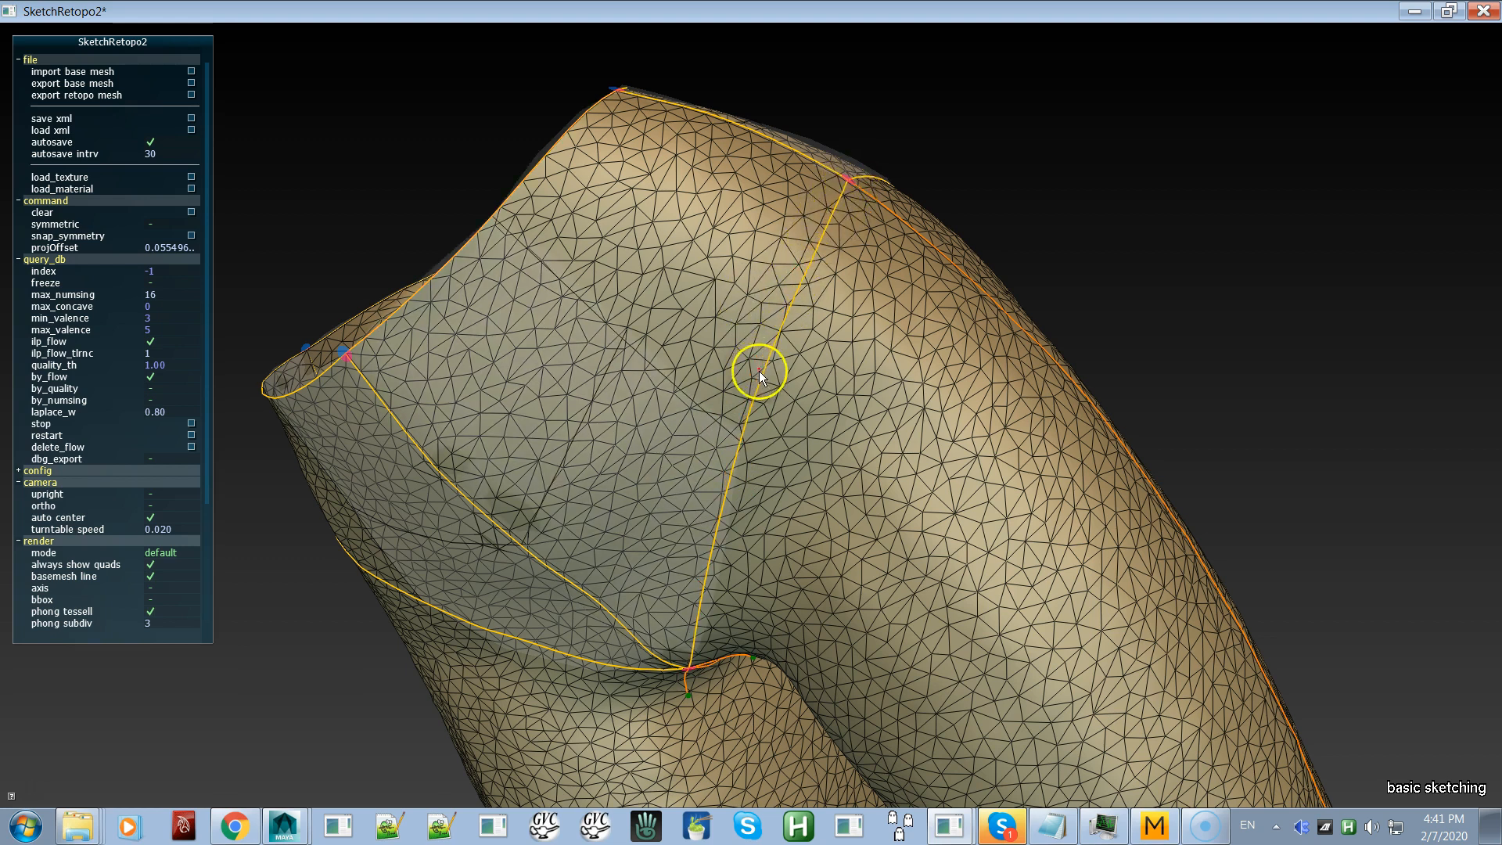
Step: Examine the front hip curves and the patches they enclose from the front, from below and from the side
middle_drag(796, 513, 733, 332)
key(space)
middle_drag(720, 405, 635, 453)
key(space)
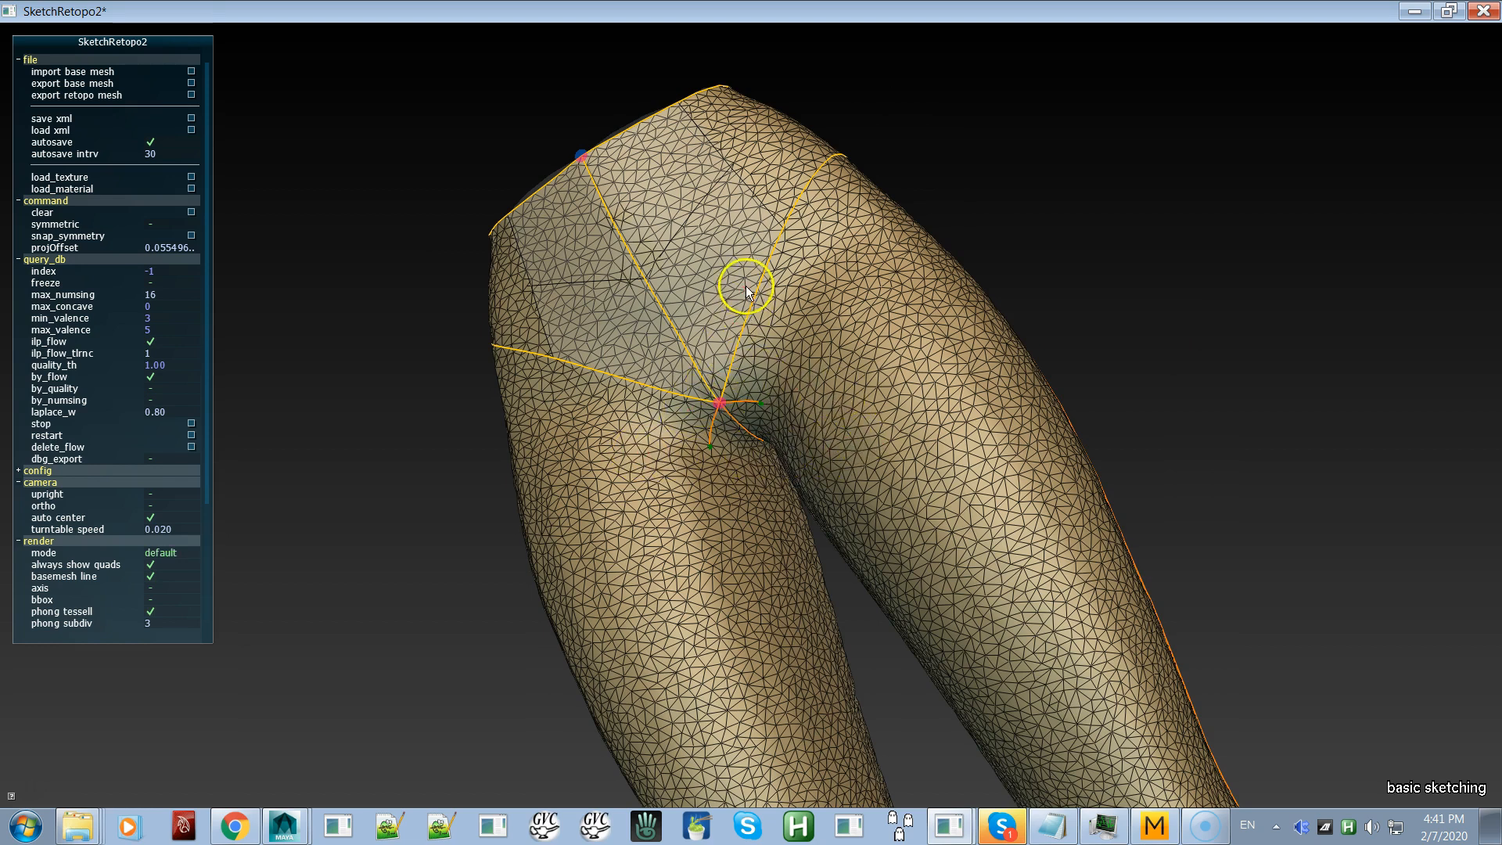
middle_drag(867, 298, 908, 402)
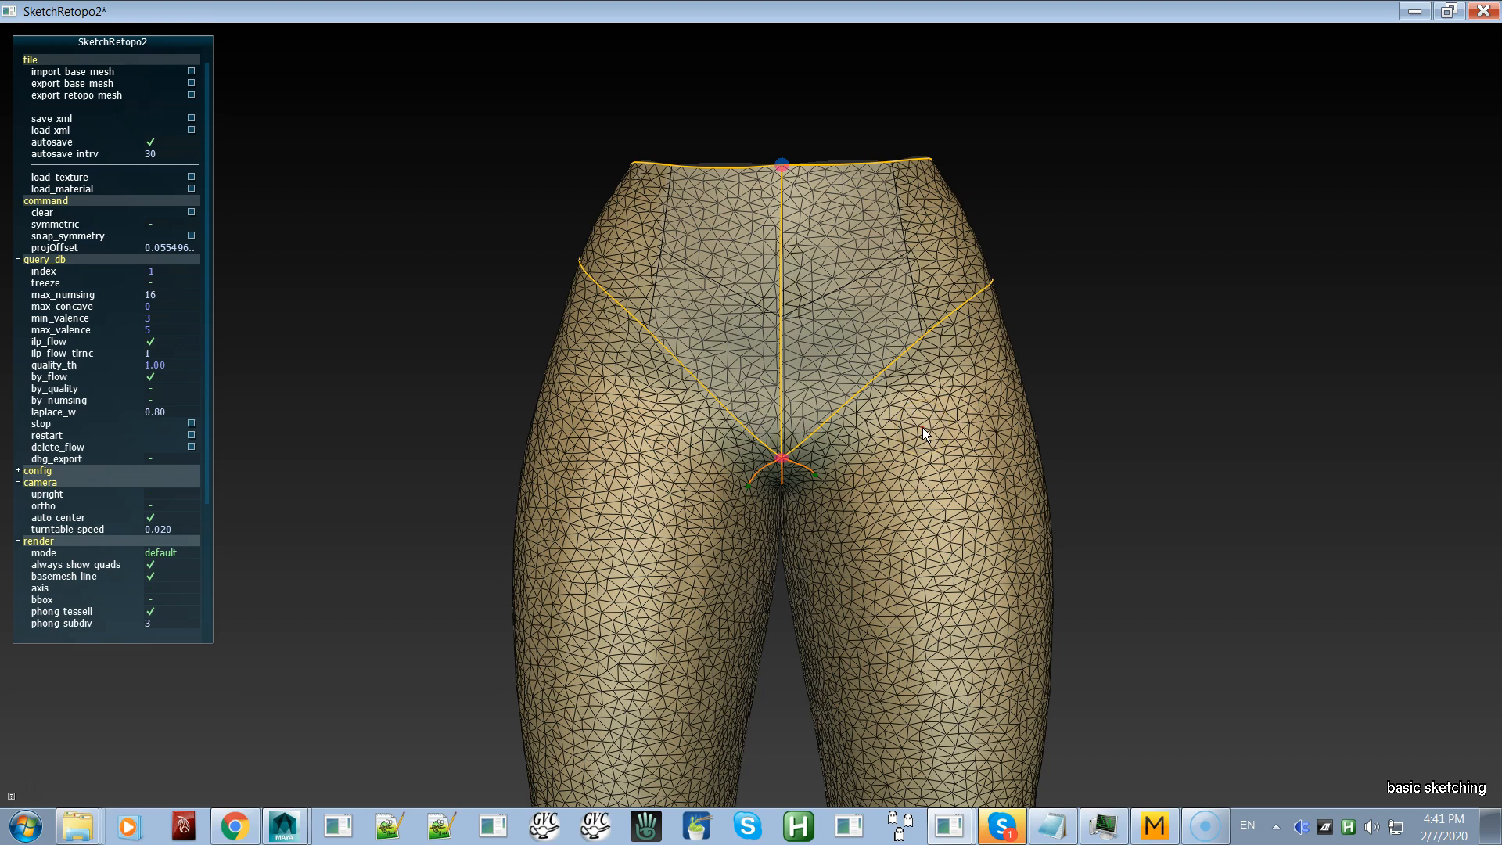
alt+drag(912, 474, 805, 495)
alt+right_drag(804, 494, 853, 532)
alt+drag(853, 532, 814, 453)
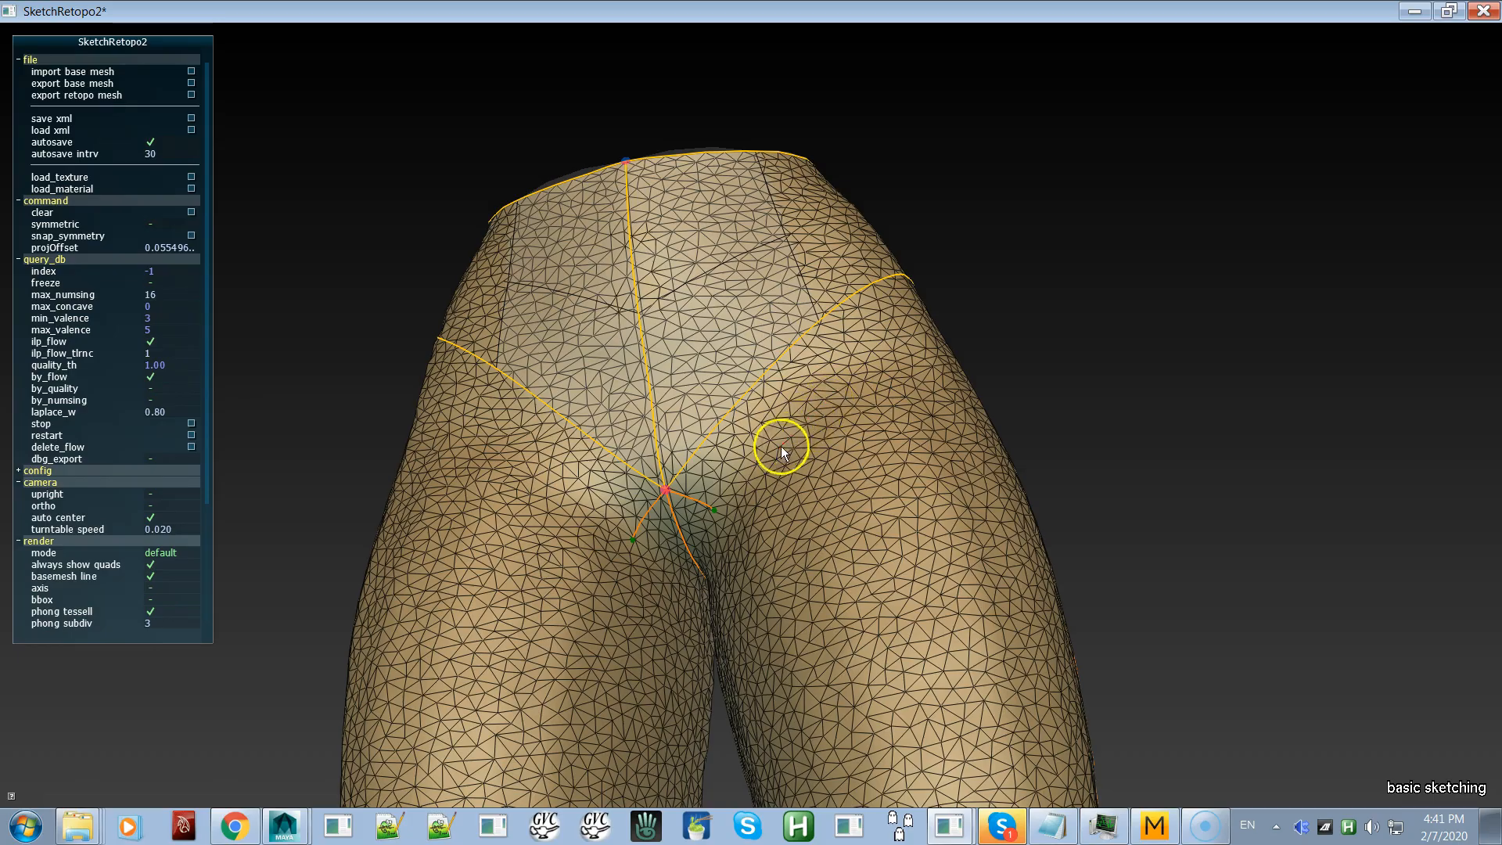
alt+drag(878, 401, 819, 513)
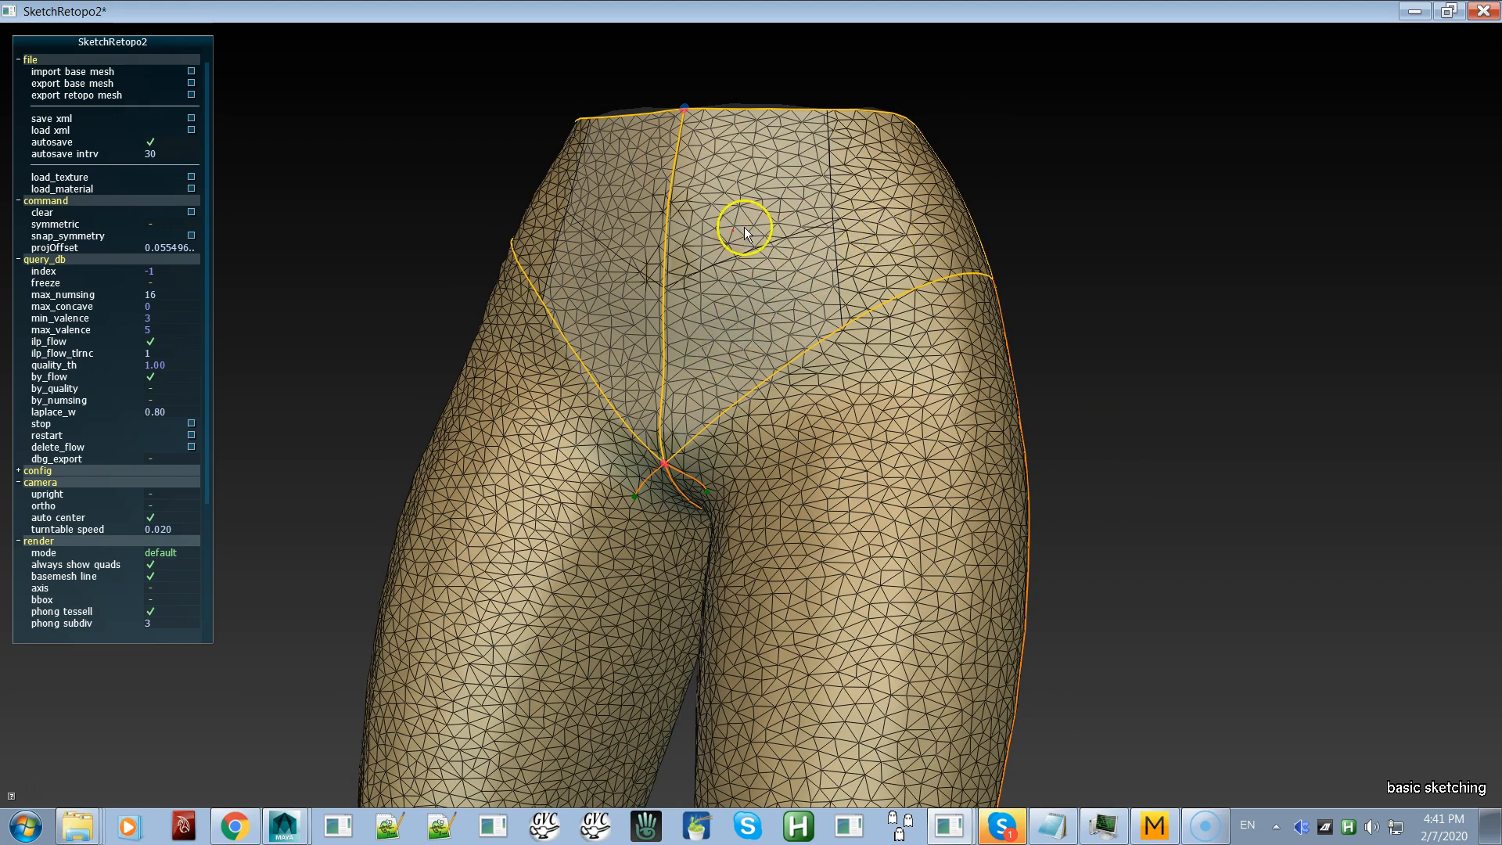
Step: Sketch a curve from the front X's lower arm down the inner front of the left leg to just above the leg opening
alt+right_drag(837, 466, 522, 28)
alt+right_drag(750, 332, 692, 298)
alt+middle_drag(790, 378, 825, 218)
alt+drag(810, 360, 898, 420)
alt+middle_drag(842, 430, 894, 220)
alt+drag(857, 313, 885, 308)
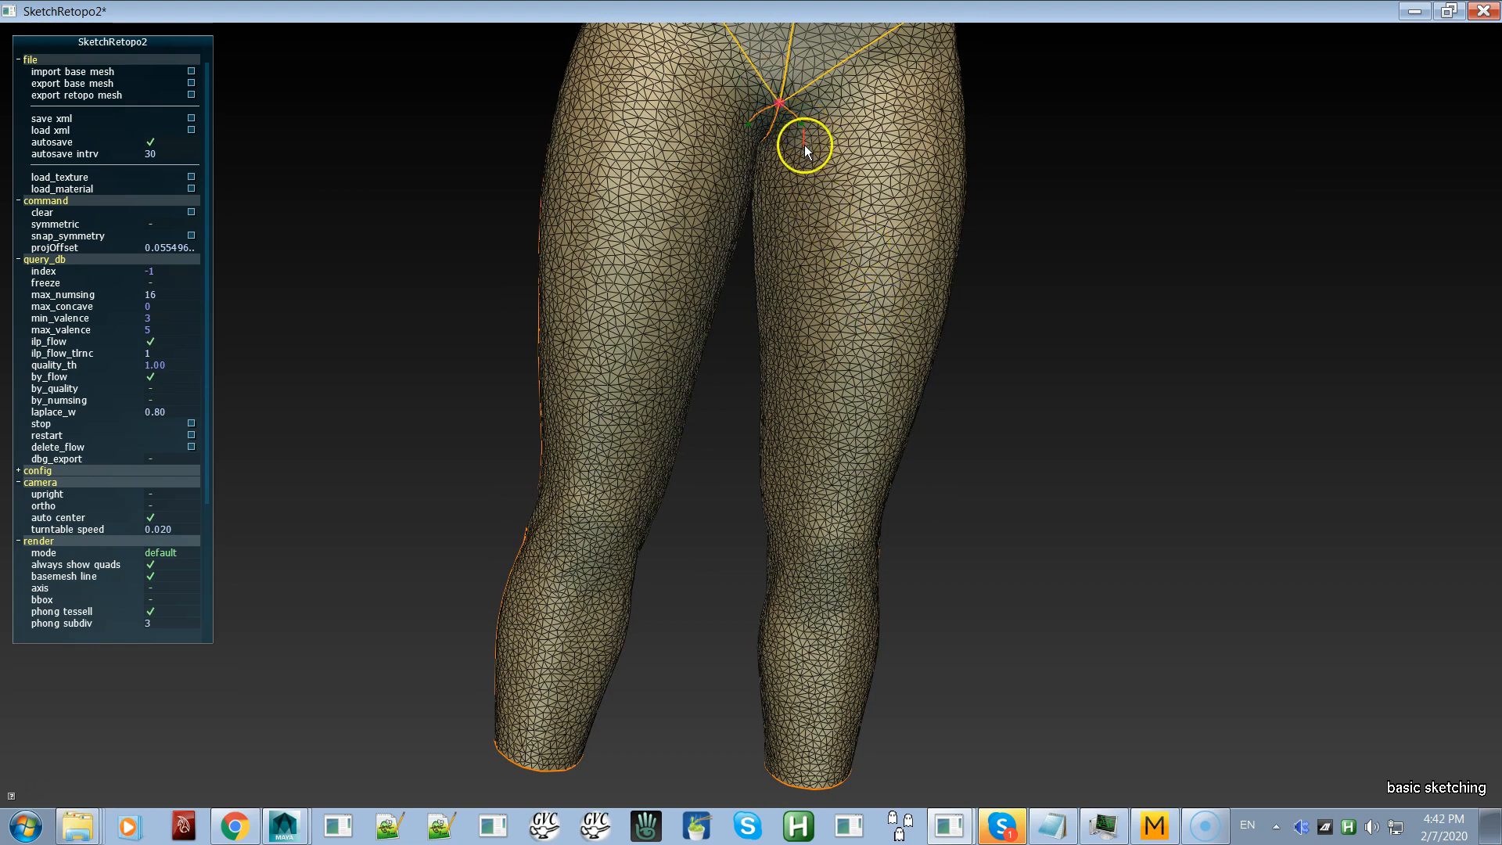
drag(805, 214, 798, 234)
key(ctrl+z)
drag(804, 221, 799, 254)
drag(792, 481, 783, 693)
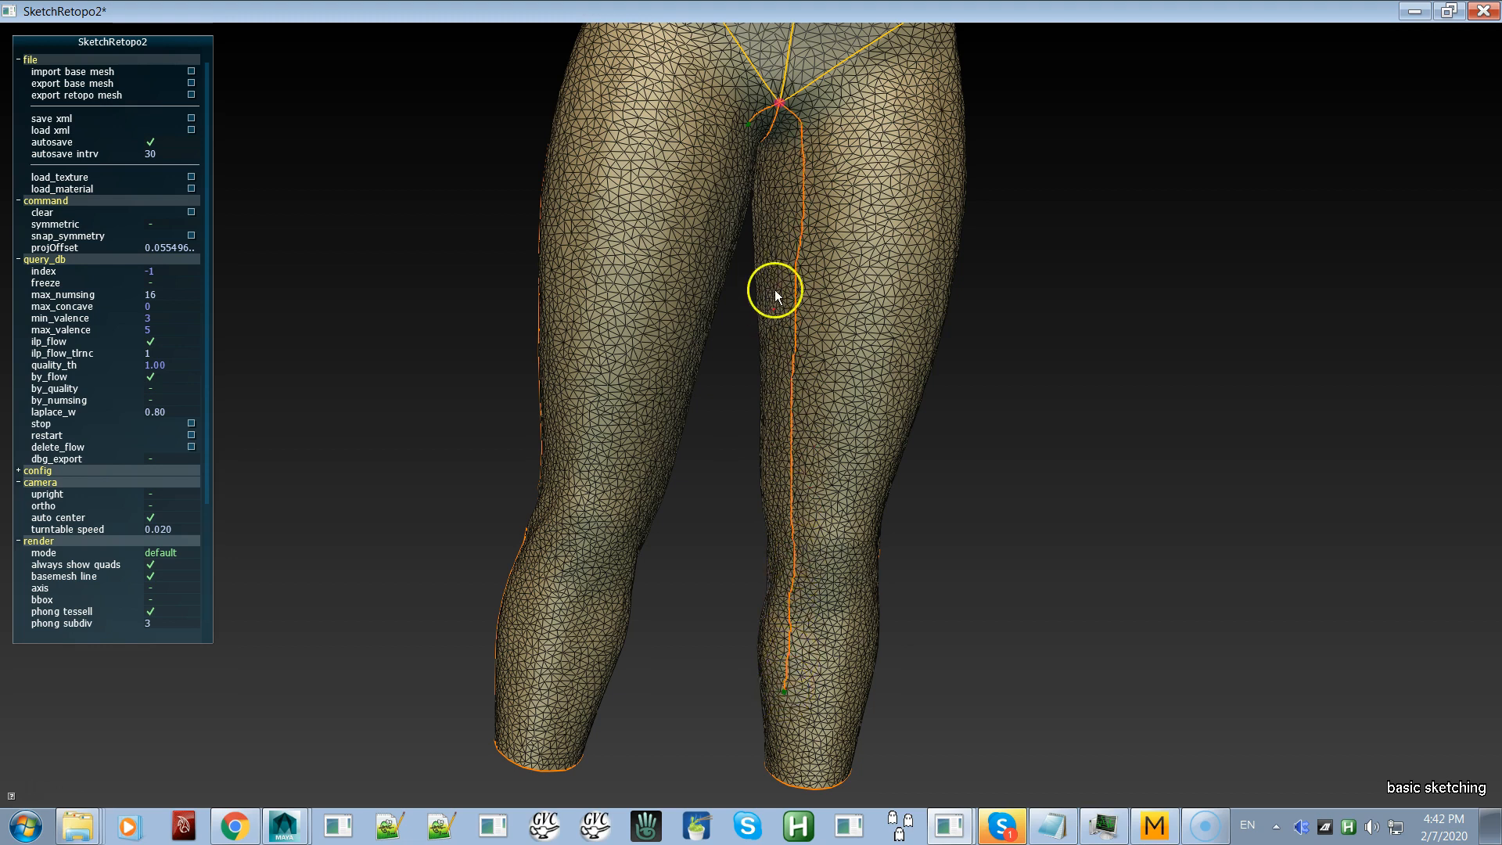
Step: Sketch a matching curve down the inner front of the right leg and toggle the corner where it joins the front X's lower arm
alt+drag(767, 298, 687, 302)
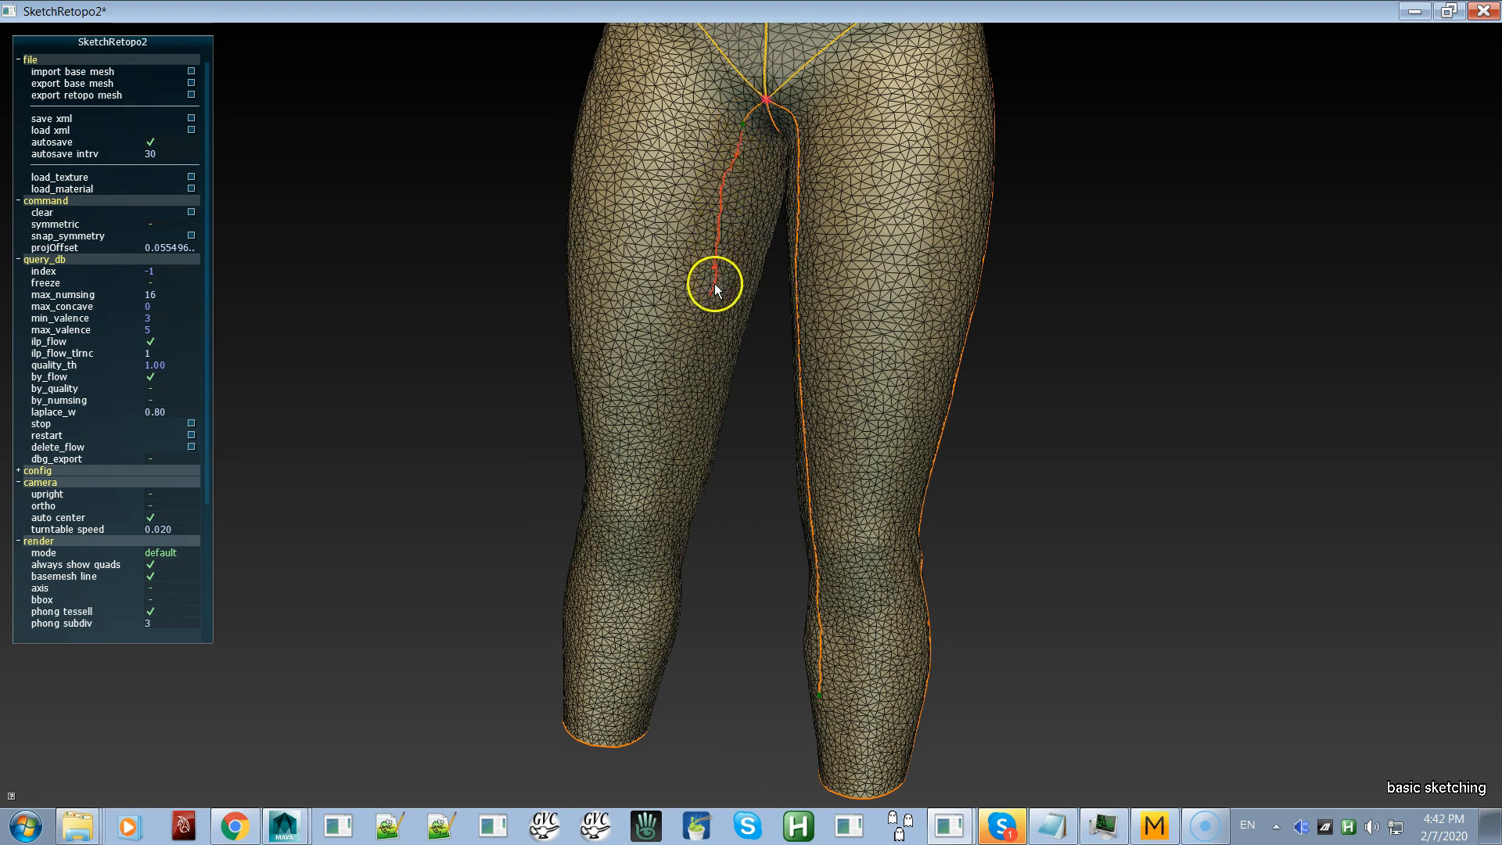
drag(688, 369, 638, 692)
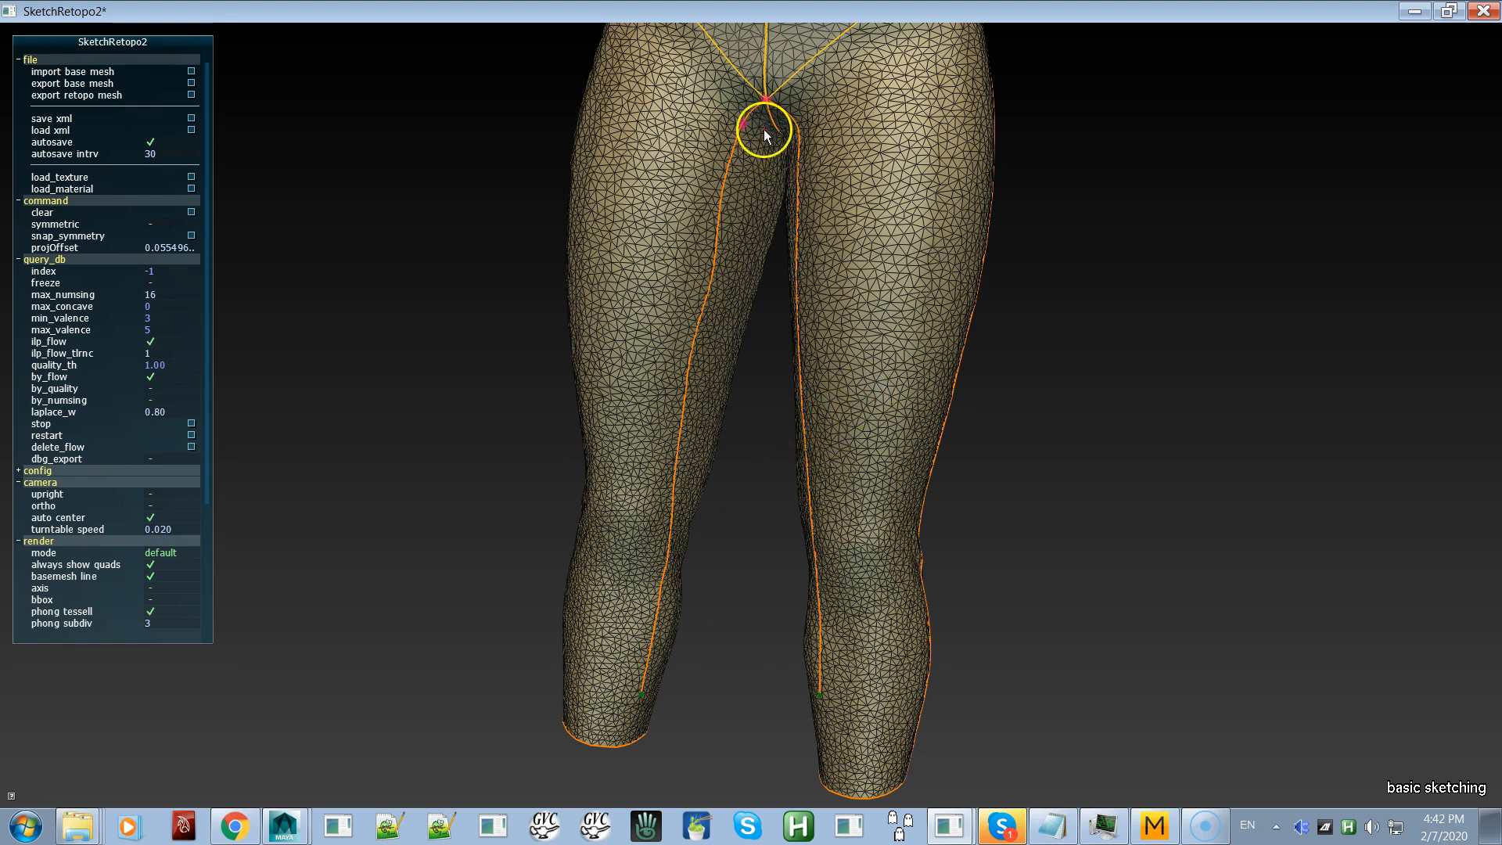
key(c)
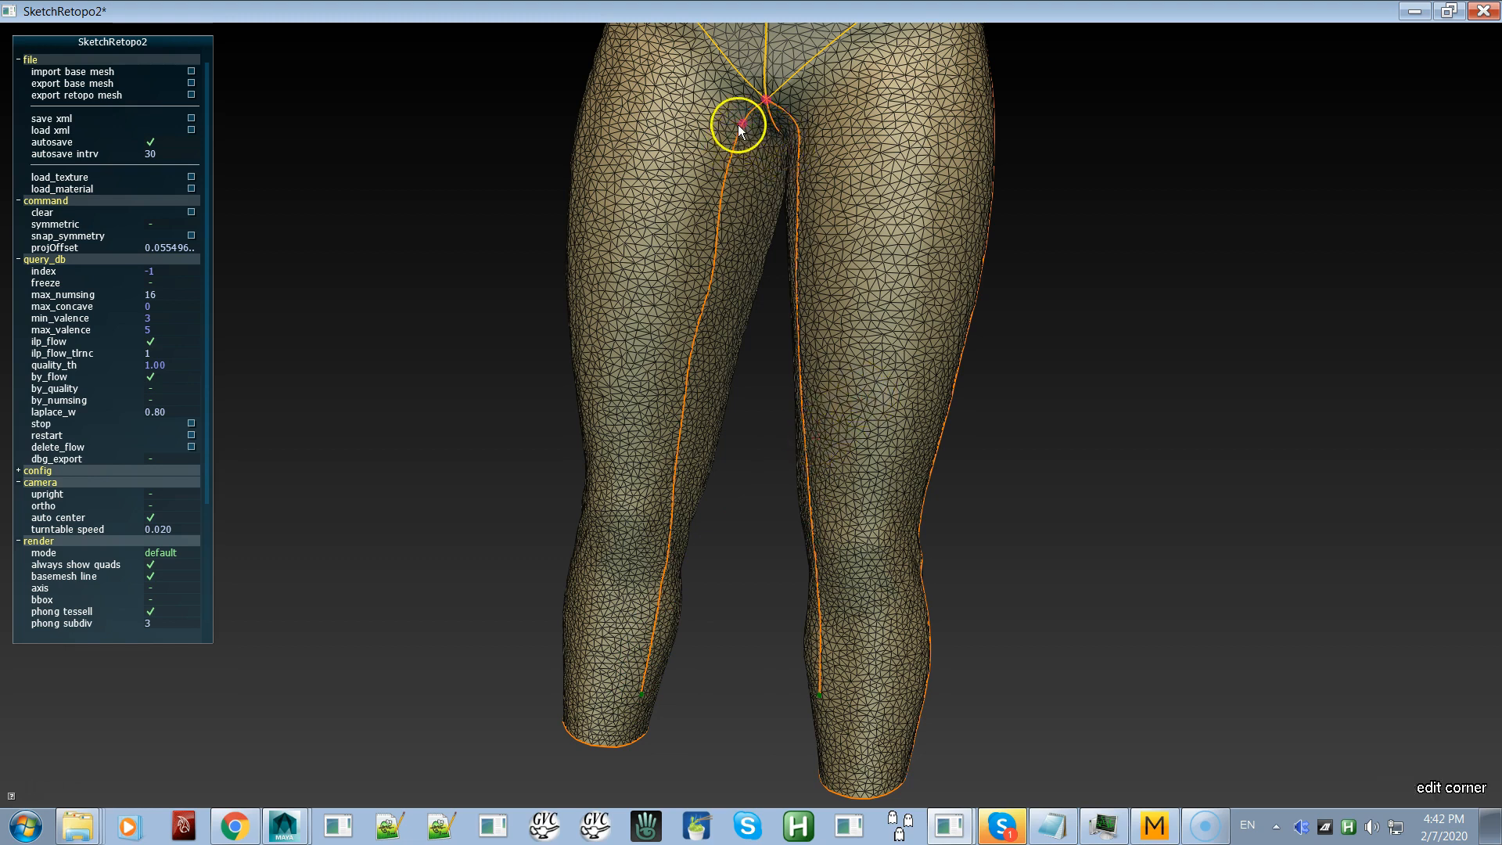
click(743, 124)
Step: Return to basic sketching and extend the back X's lower arm down the inner back of the left leg to just above the leg opening
mouse_move(885, 275)
alt+mouse_down()
mouse_move(603, 298)
mouse_move(446, 335)
alt+mouse_up()
alt+drag(701, 322, 845, 295)
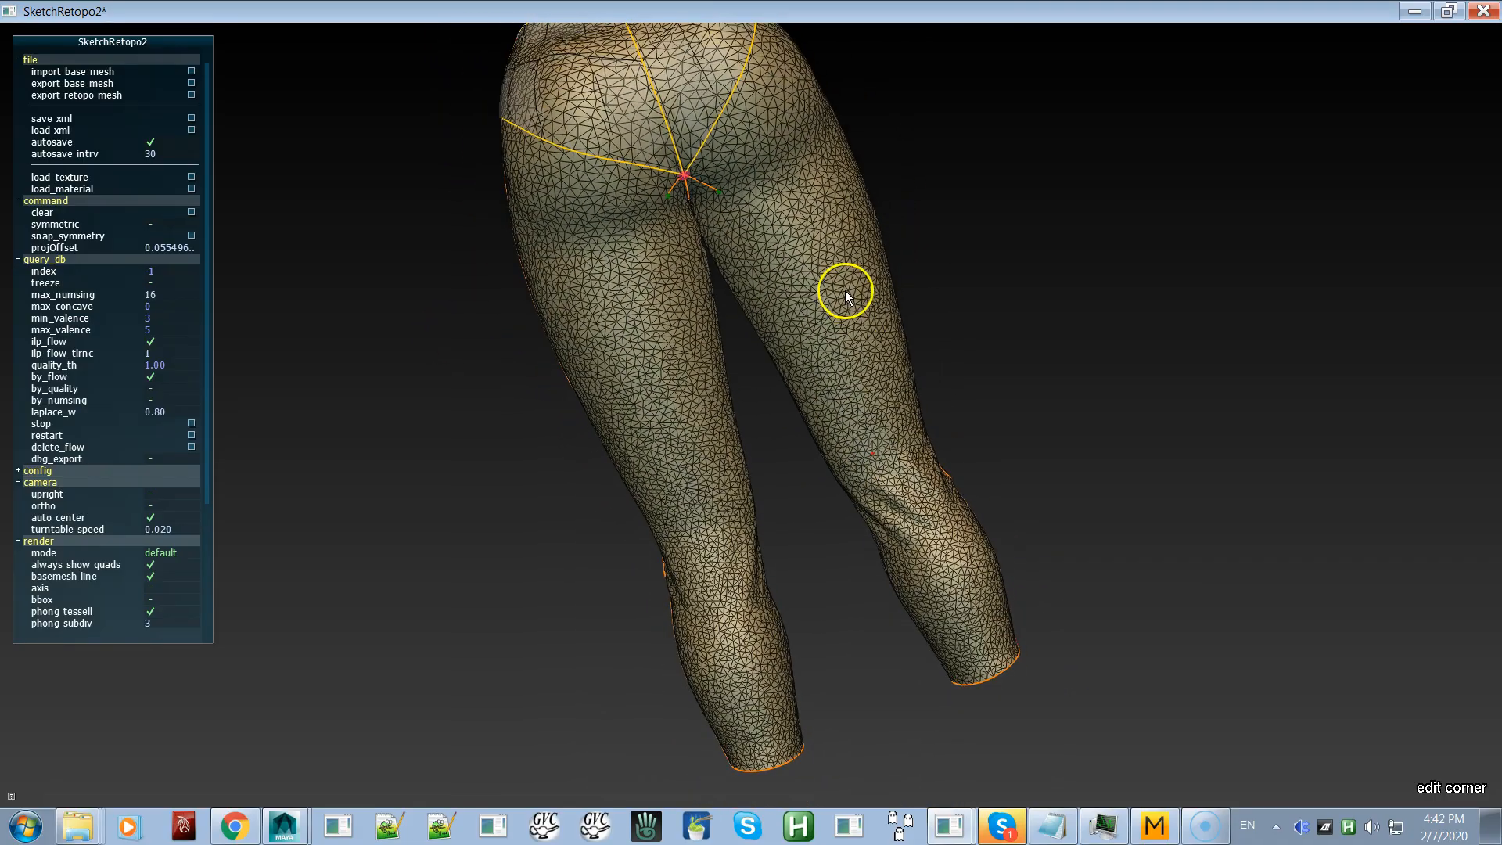
key(space)
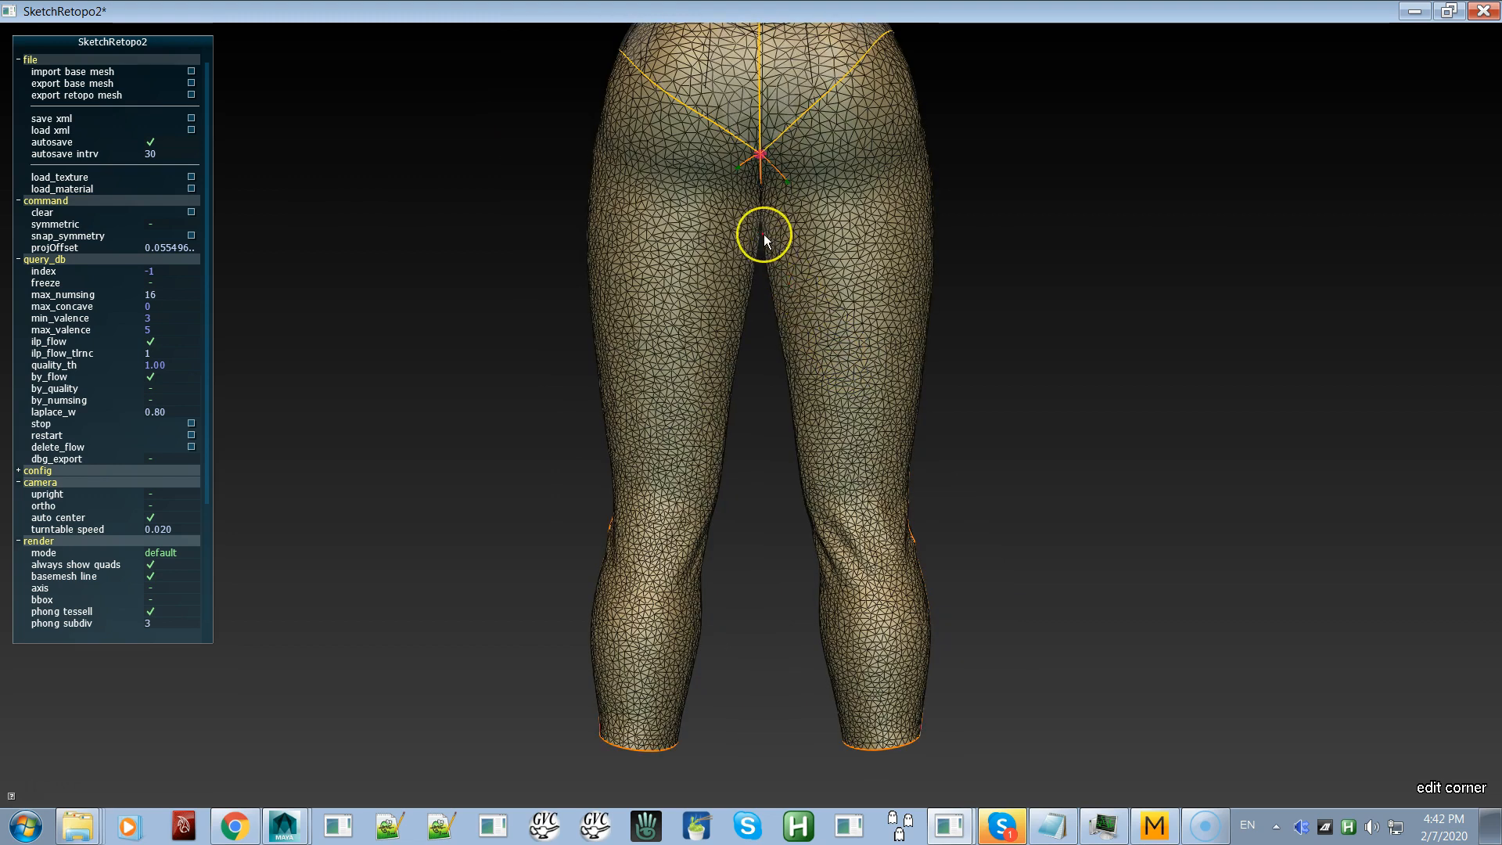
key(a)
ctrl+drag(750, 228, 736, 174)
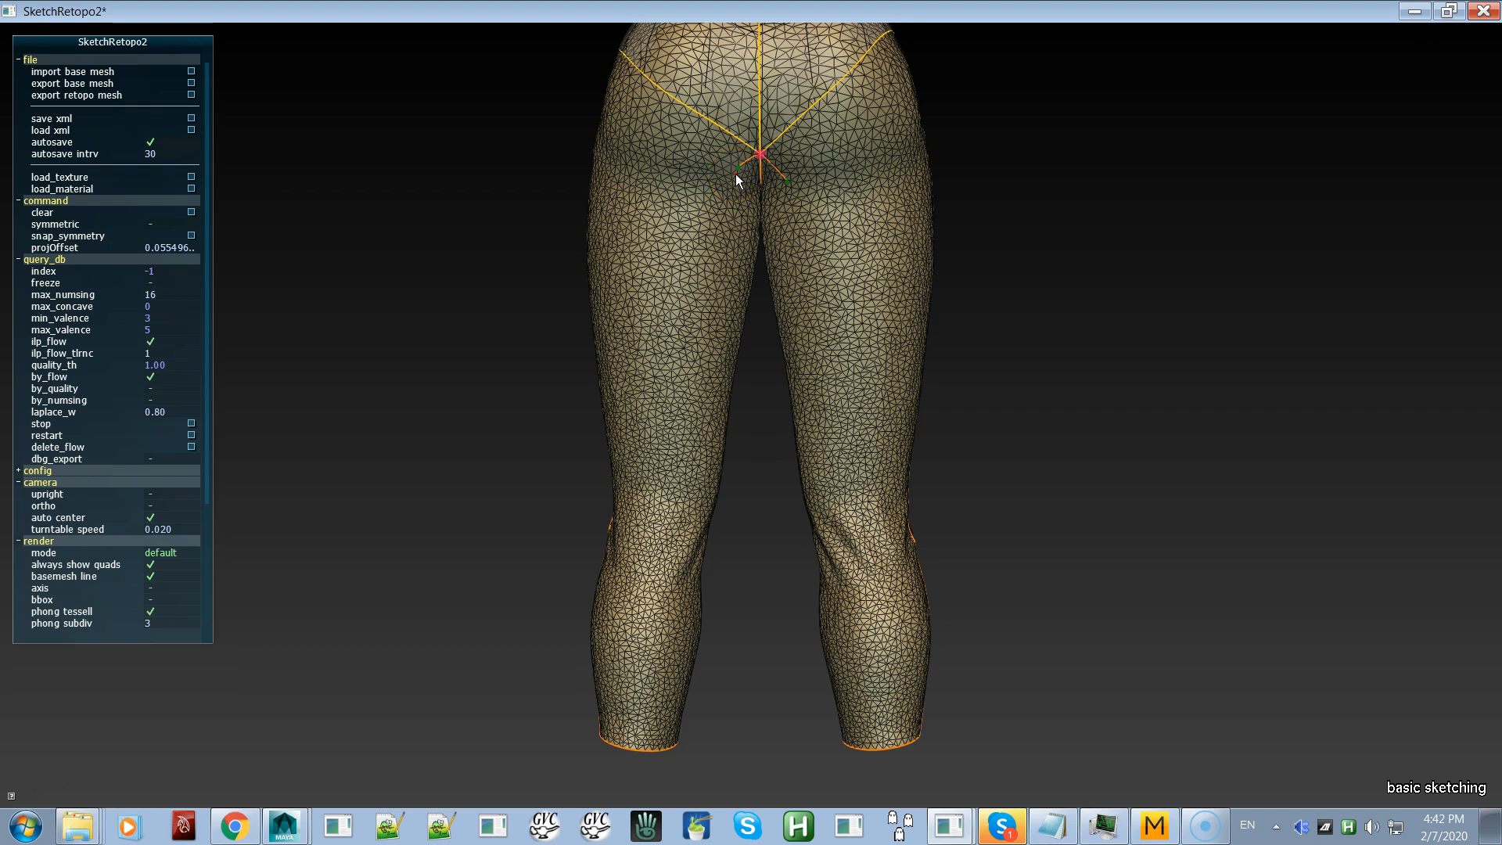
mouse_move(725, 298)
mouse_down()
mouse_move(692, 446)
mouse_move(673, 692)
mouse_up()
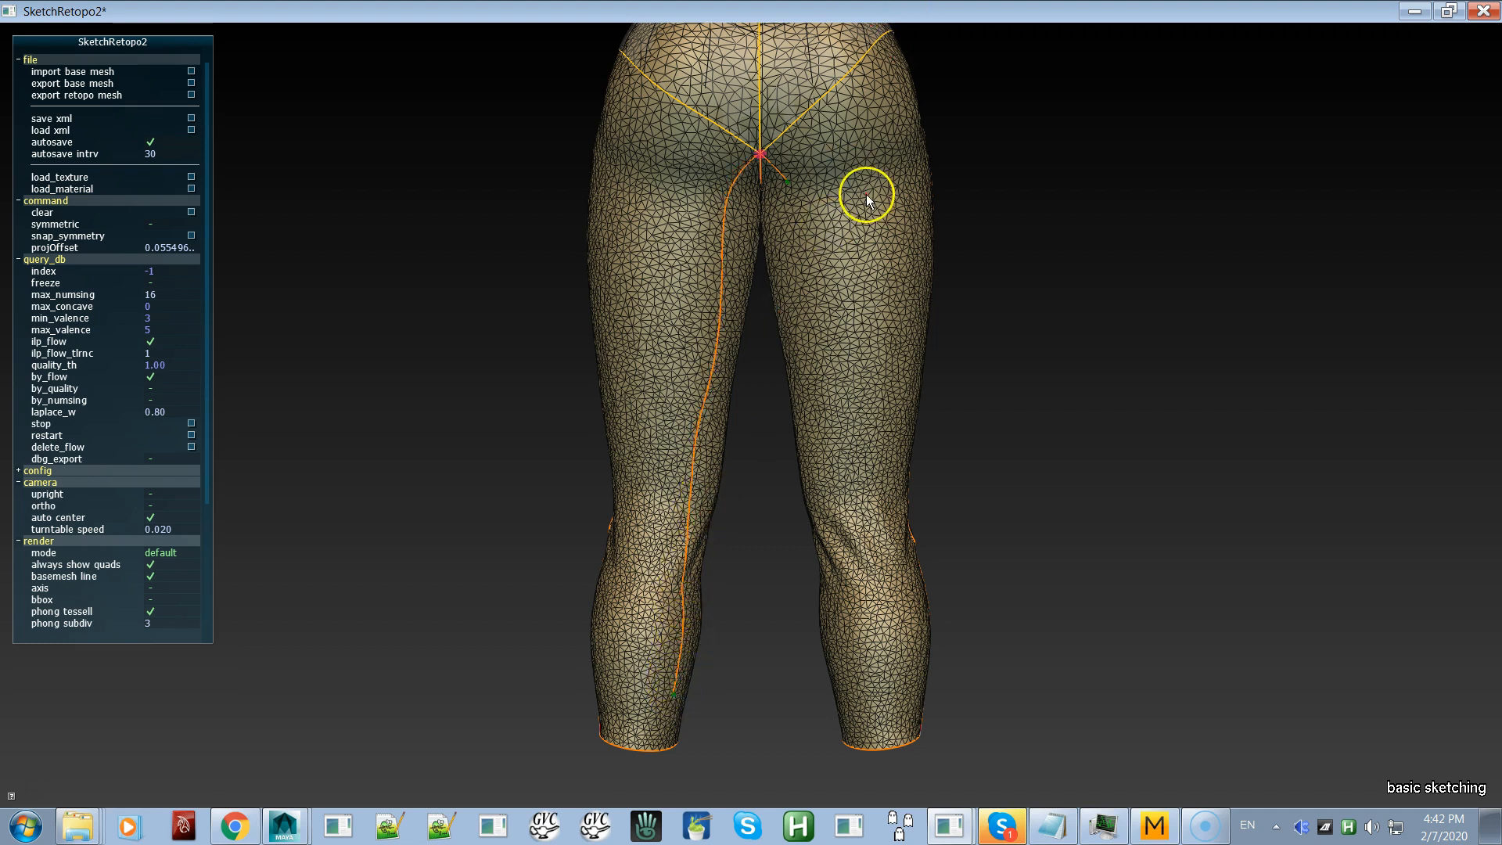
alt+drag(848, 420, 918, 426)
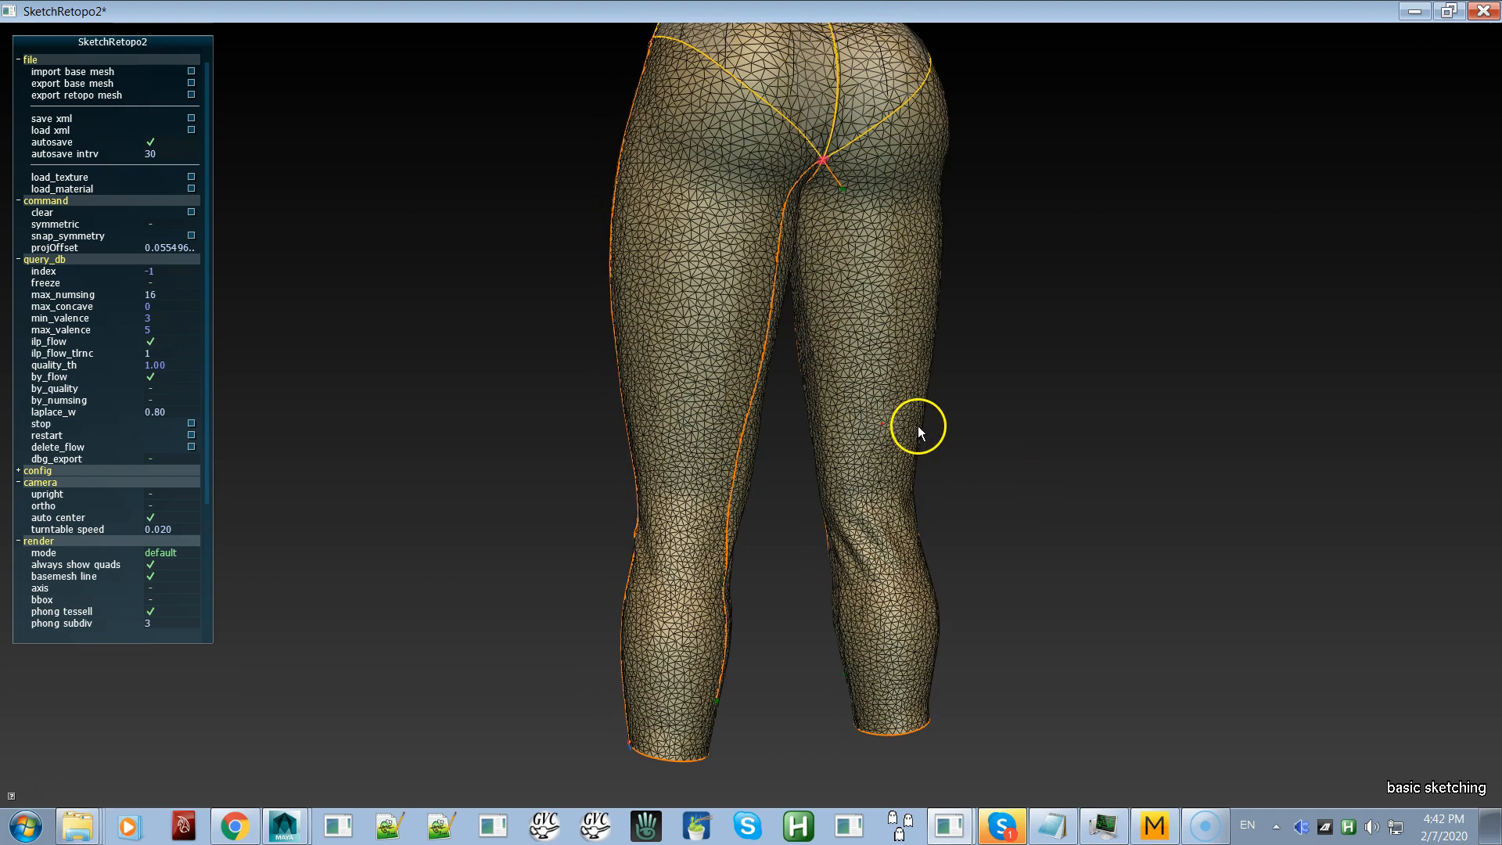
Step: Sketch a curve from the back X's lower arm down the inner back of the right leg to just above the leg opening
mouse_move(845, 199)
mouse_down()
mouse_move(864, 318)
mouse_move(853, 509)
mouse_move(879, 687)
mouse_up()
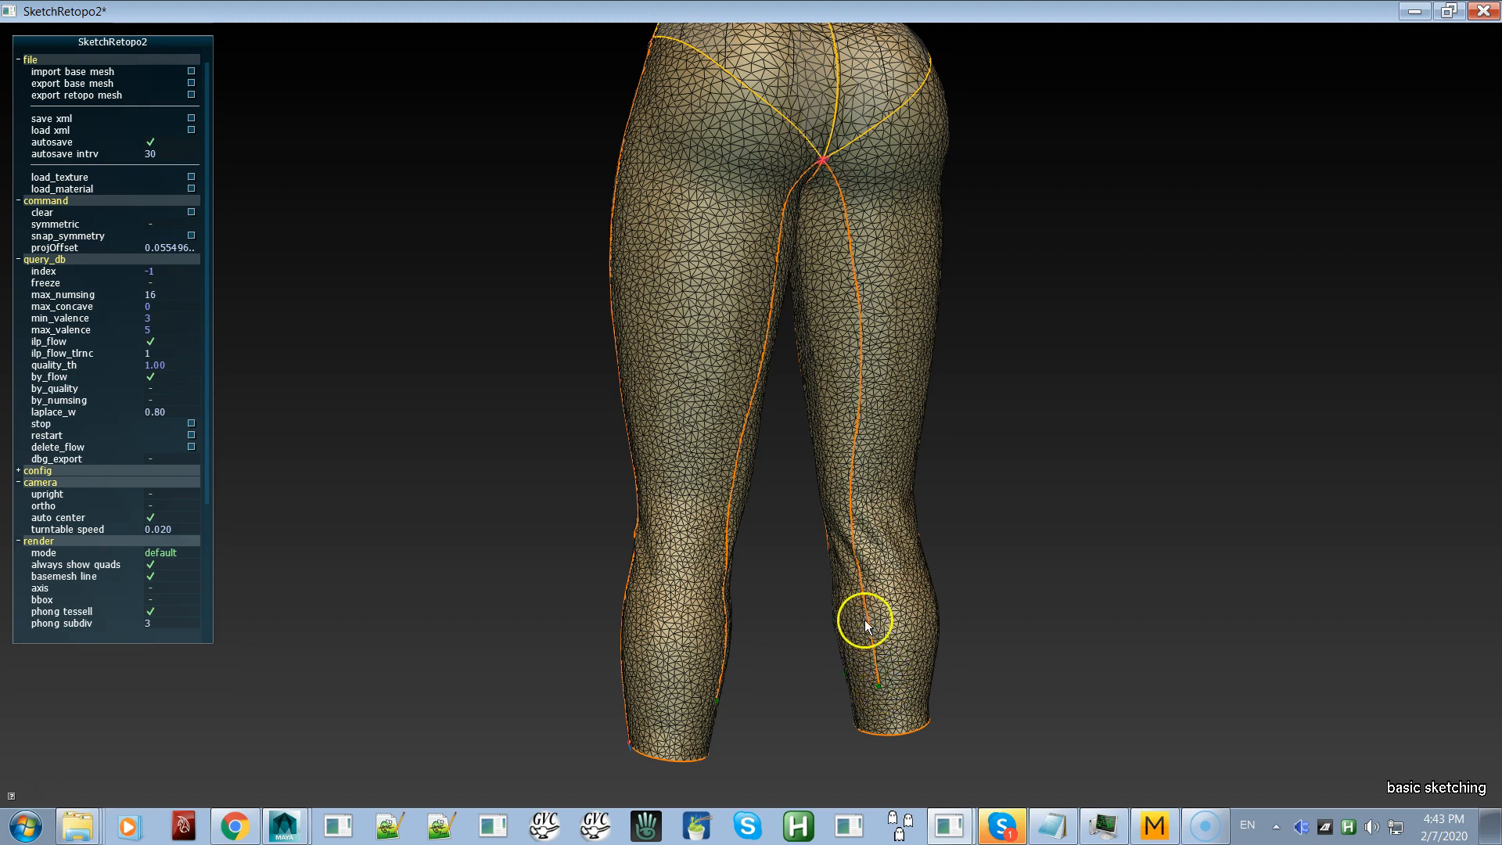
alt+drag(685, 587, 597, 567)
alt+right_drag(726, 414, 1052, 822)
alt+middle_drag(791, 593, 798, 588)
alt+right_drag(796, 588, 875, 576)
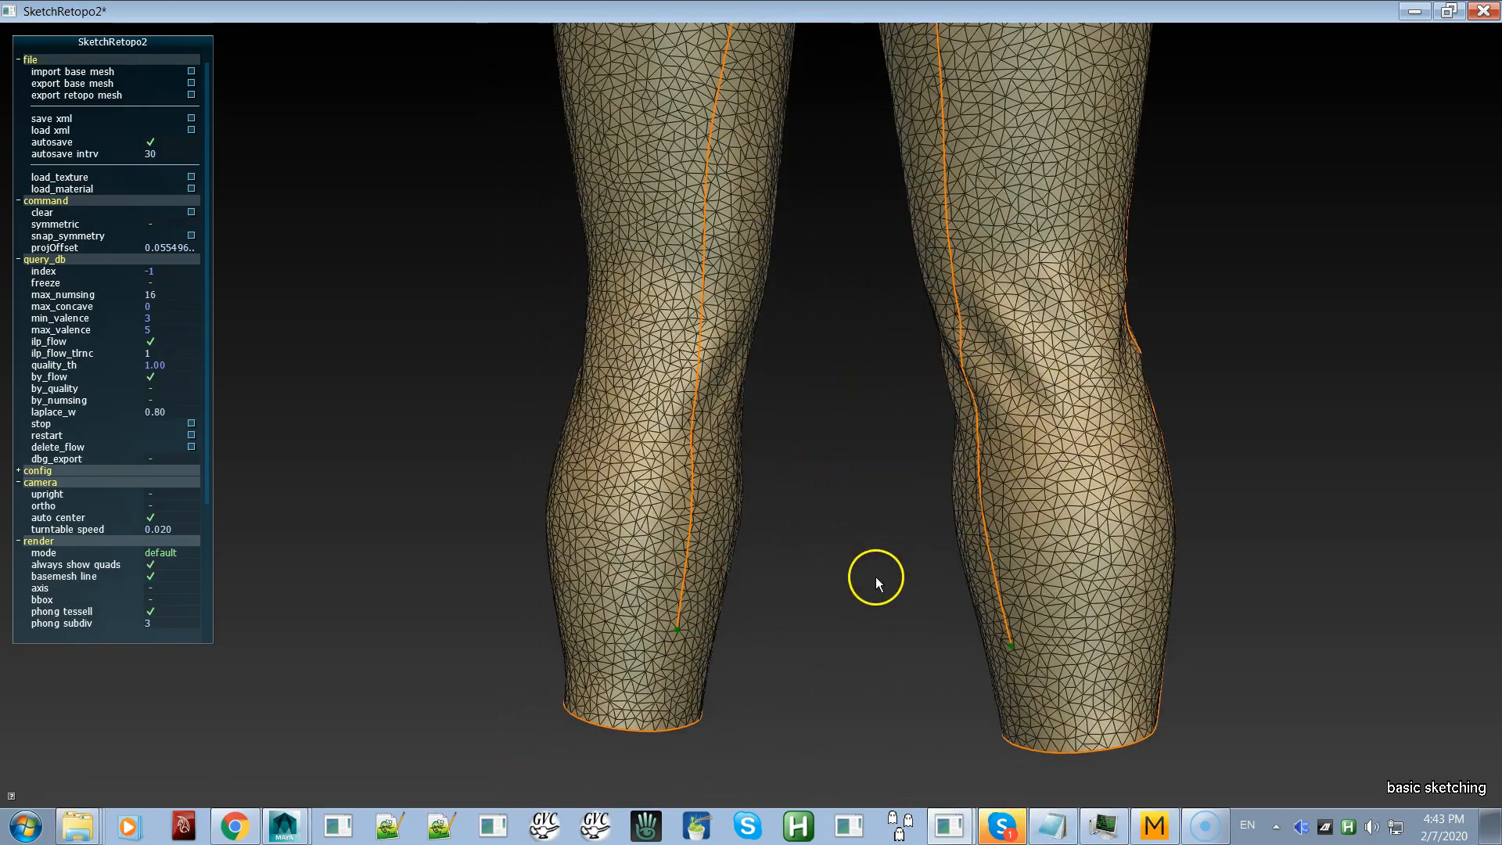
Step: Extend the right leg's front and back inner curves down to the boundary of the leg opening
alt+drag(778, 446, 987, 437)
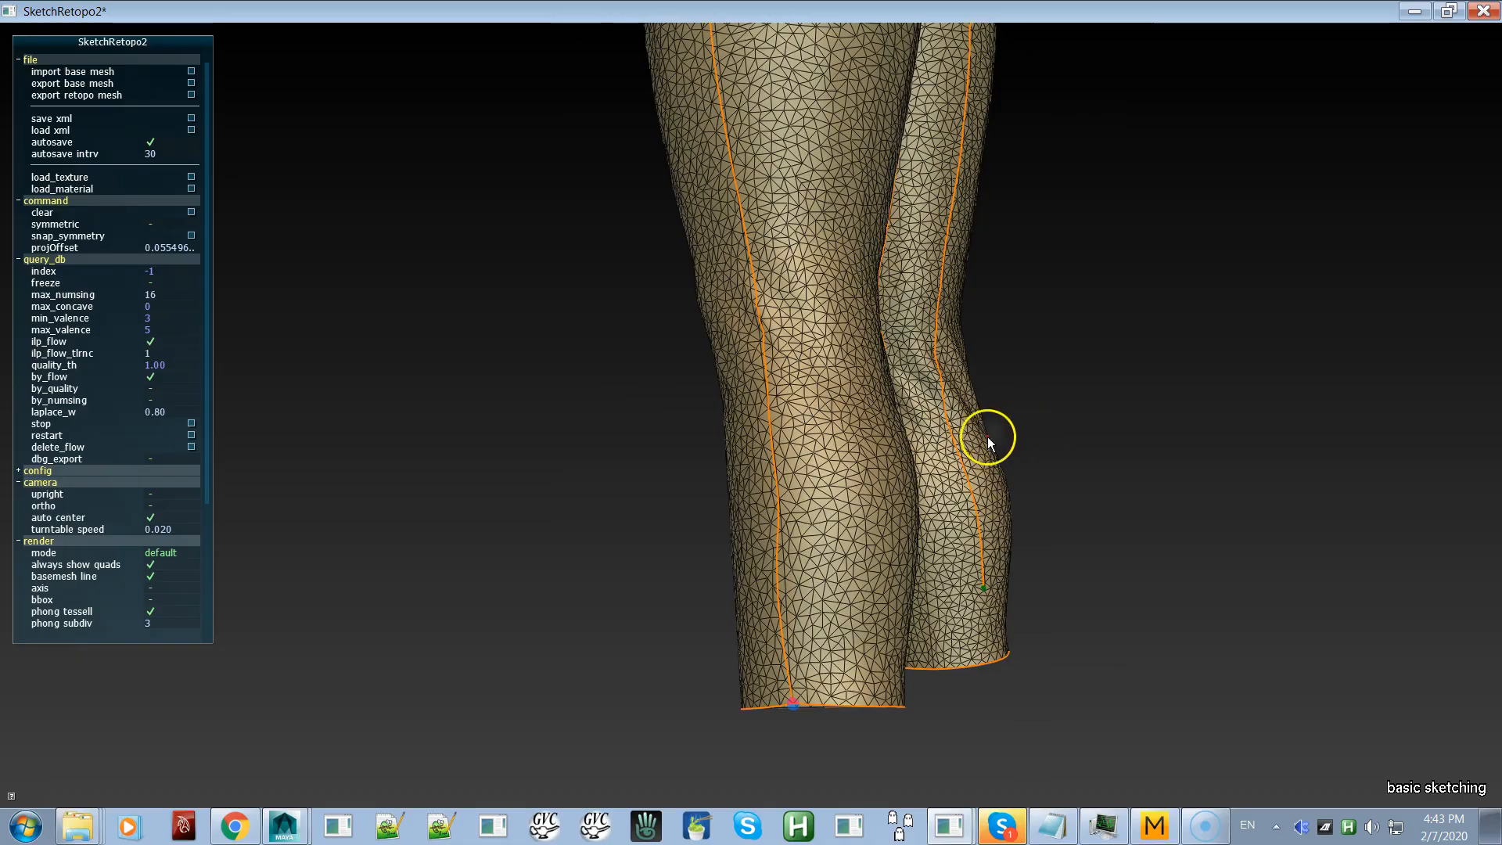
alt+drag(725, 545, 924, 521)
mouse_move(836, 544)
alt+mouse_down()
mouse_move(956, 543)
mouse_move(587, 657)
alt+mouse_up()
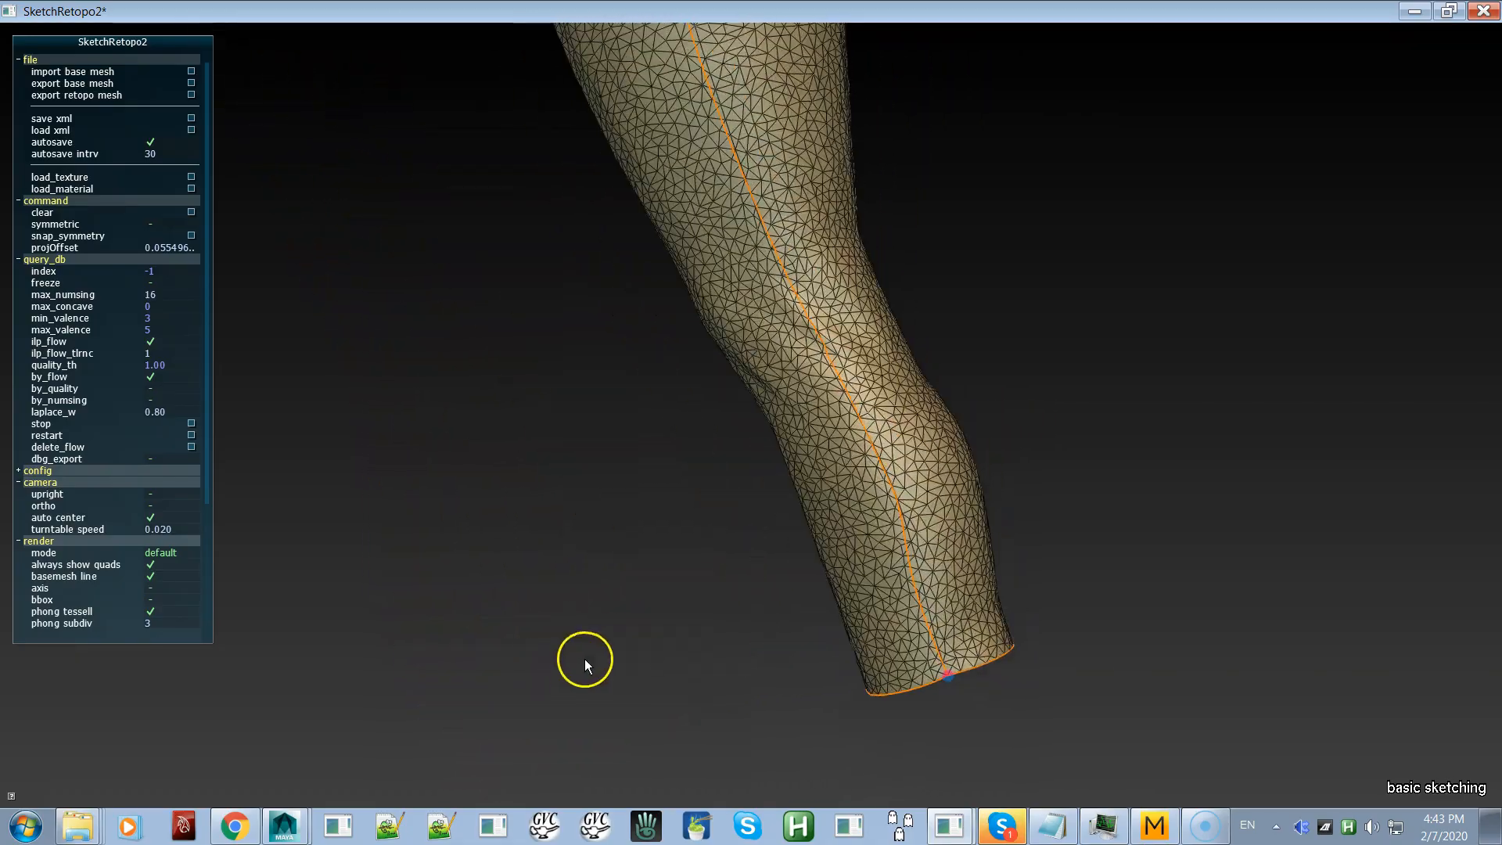
alt+drag(772, 513, 968, 505)
alt+drag(740, 579, 671, 501)
alt+drag(693, 449, 1181, 185)
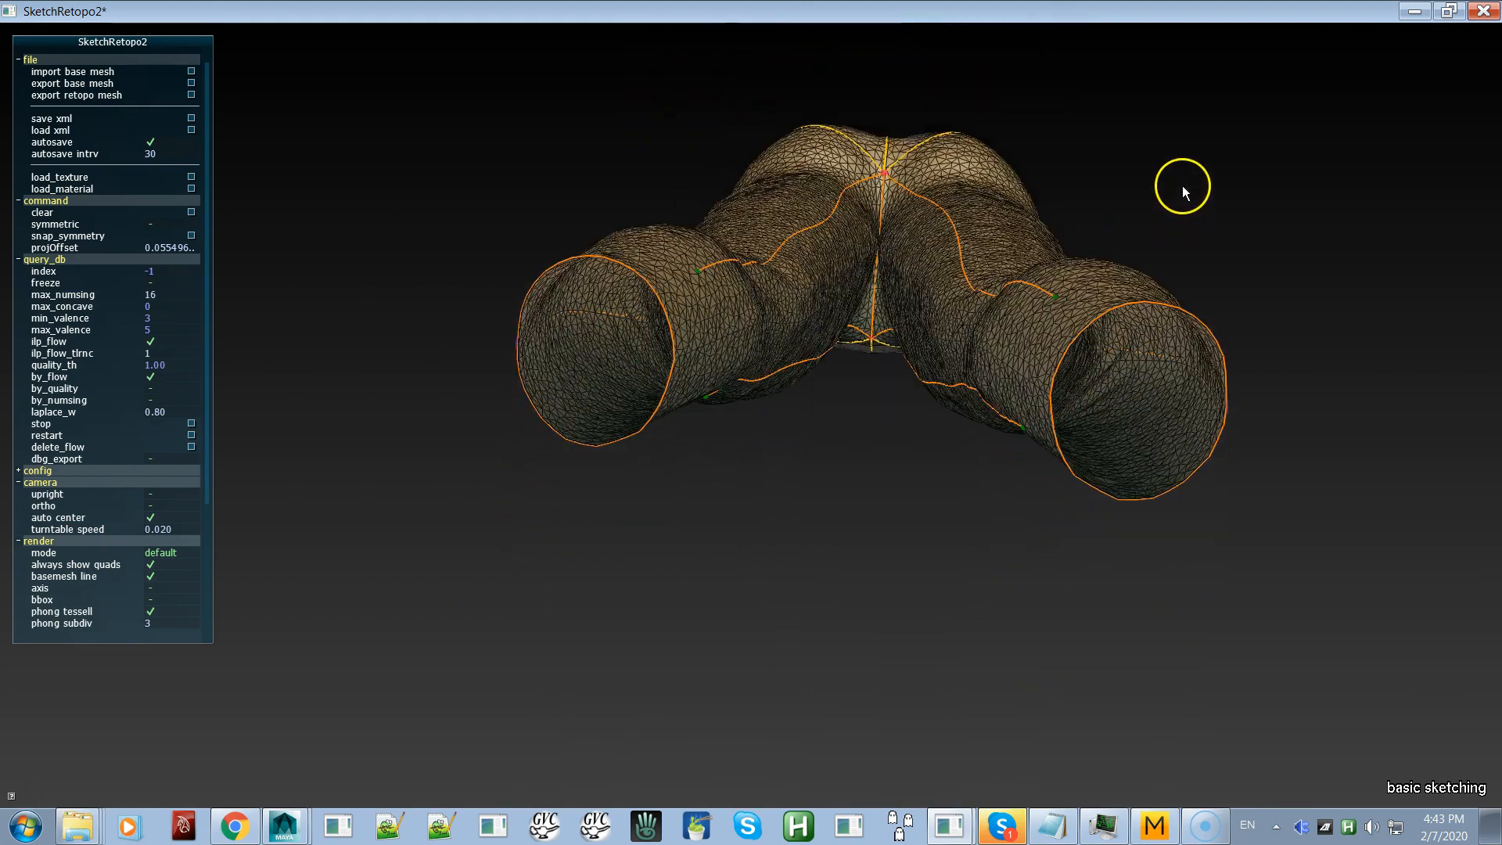
alt+drag(1027, 260, 954, 363)
alt+drag(1084, 300, 1106, 176)
alt+drag(1020, 349, 1189, 426)
alt+drag(1011, 418, 1022, 488)
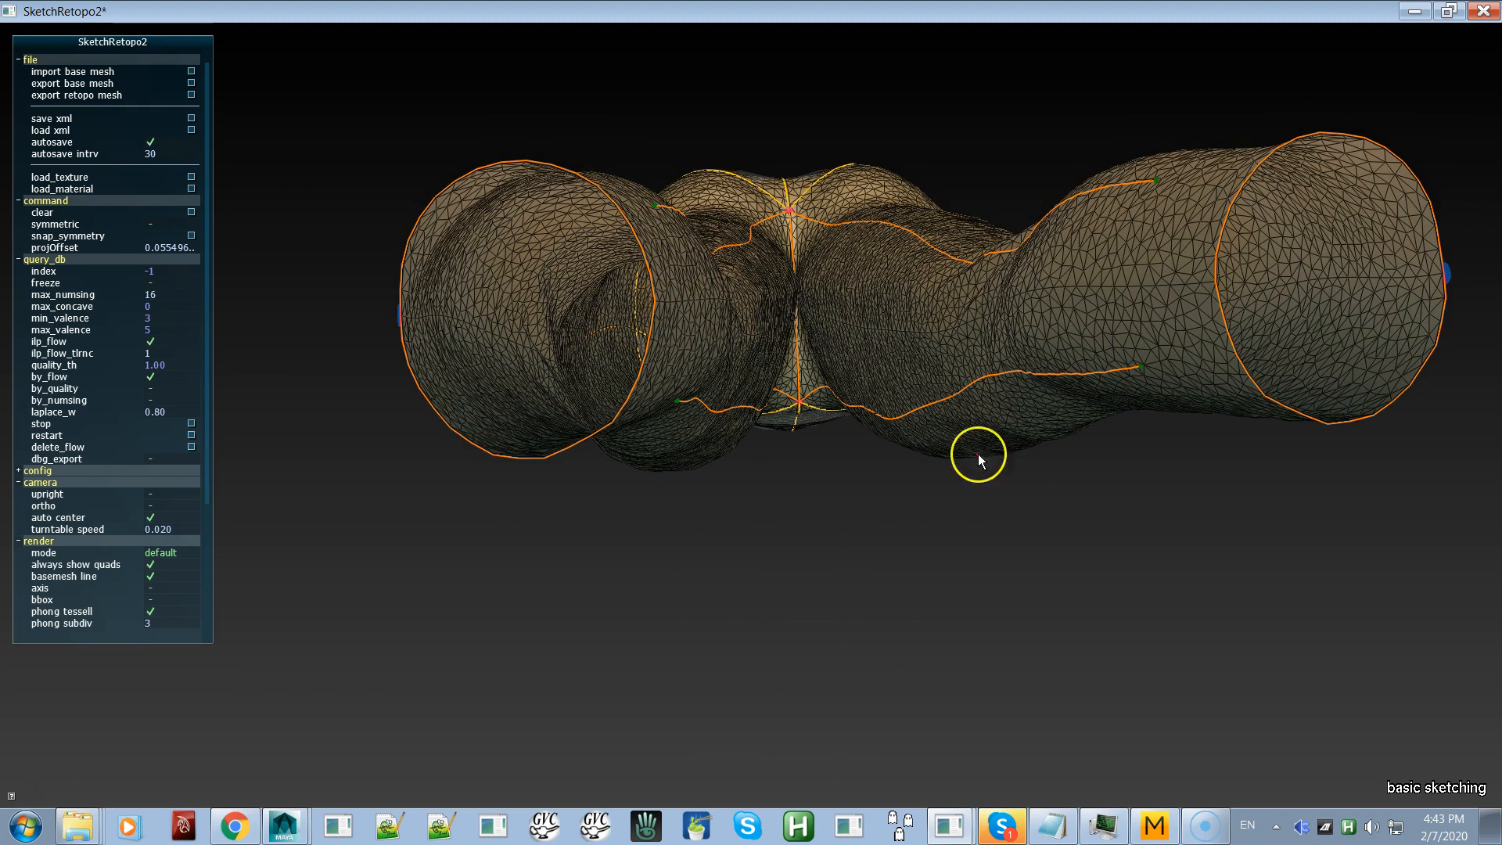
drag(1150, 383, 1139, 364)
drag(1227, 359, 1151, 369)
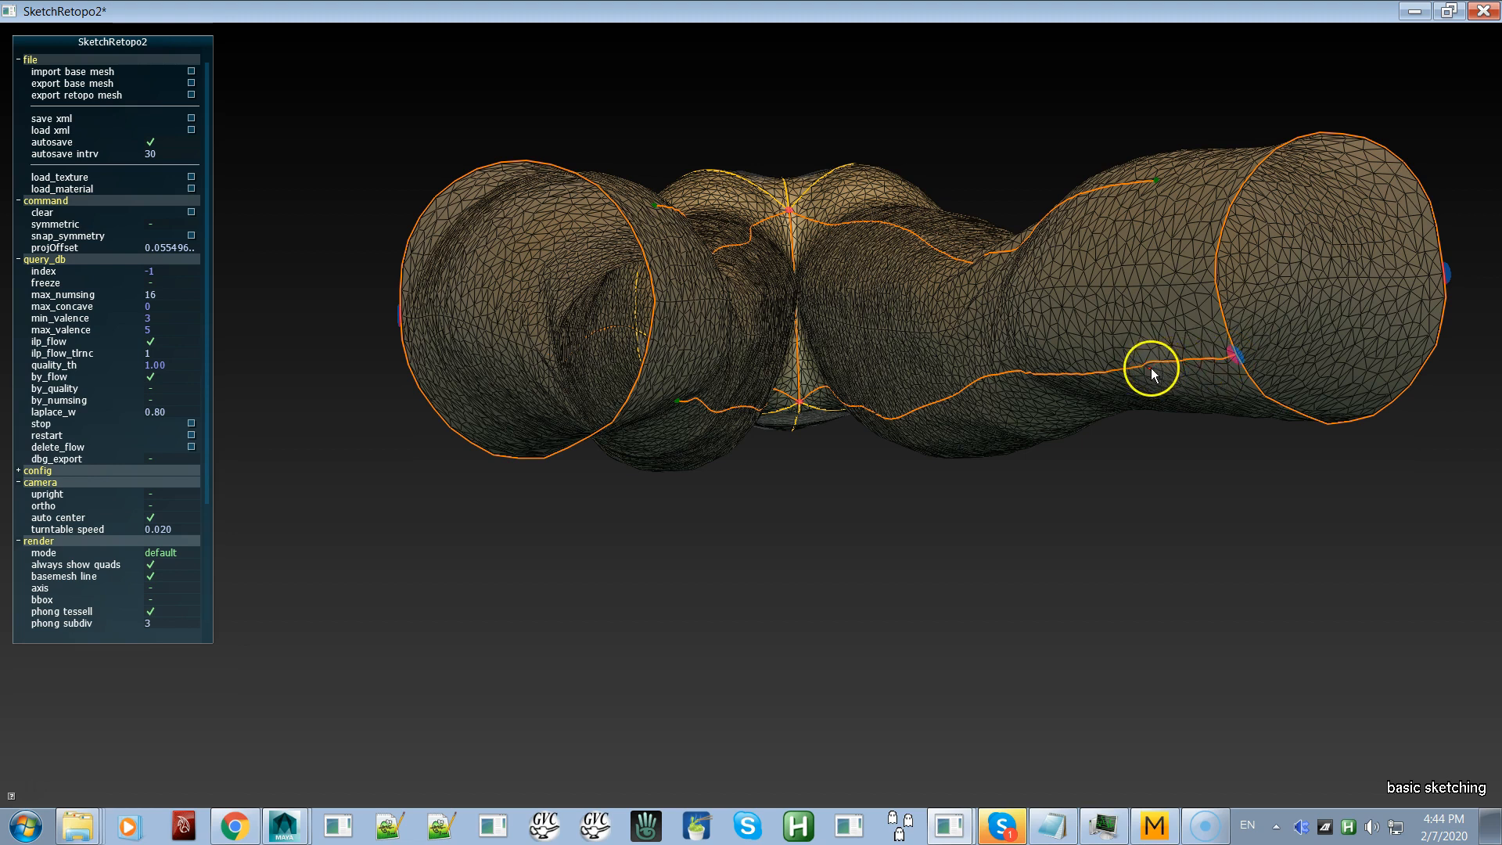
mouse_move(1197, 234)
alt+mouse_down()
mouse_move(1190, 251)
mouse_move(1206, 252)
alt+mouse_up()
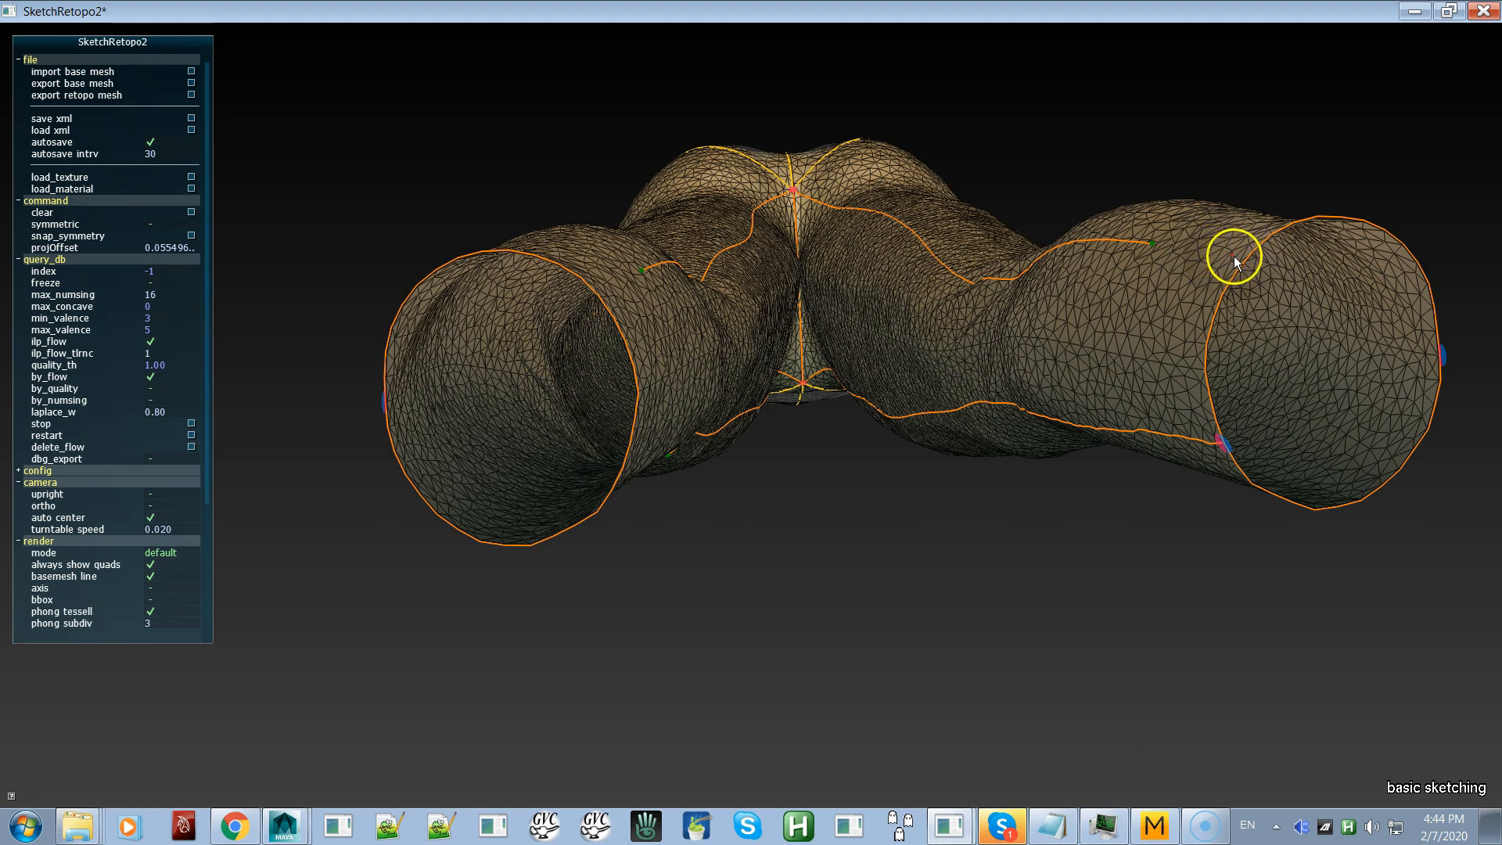
drag(1171, 243, 1160, 245)
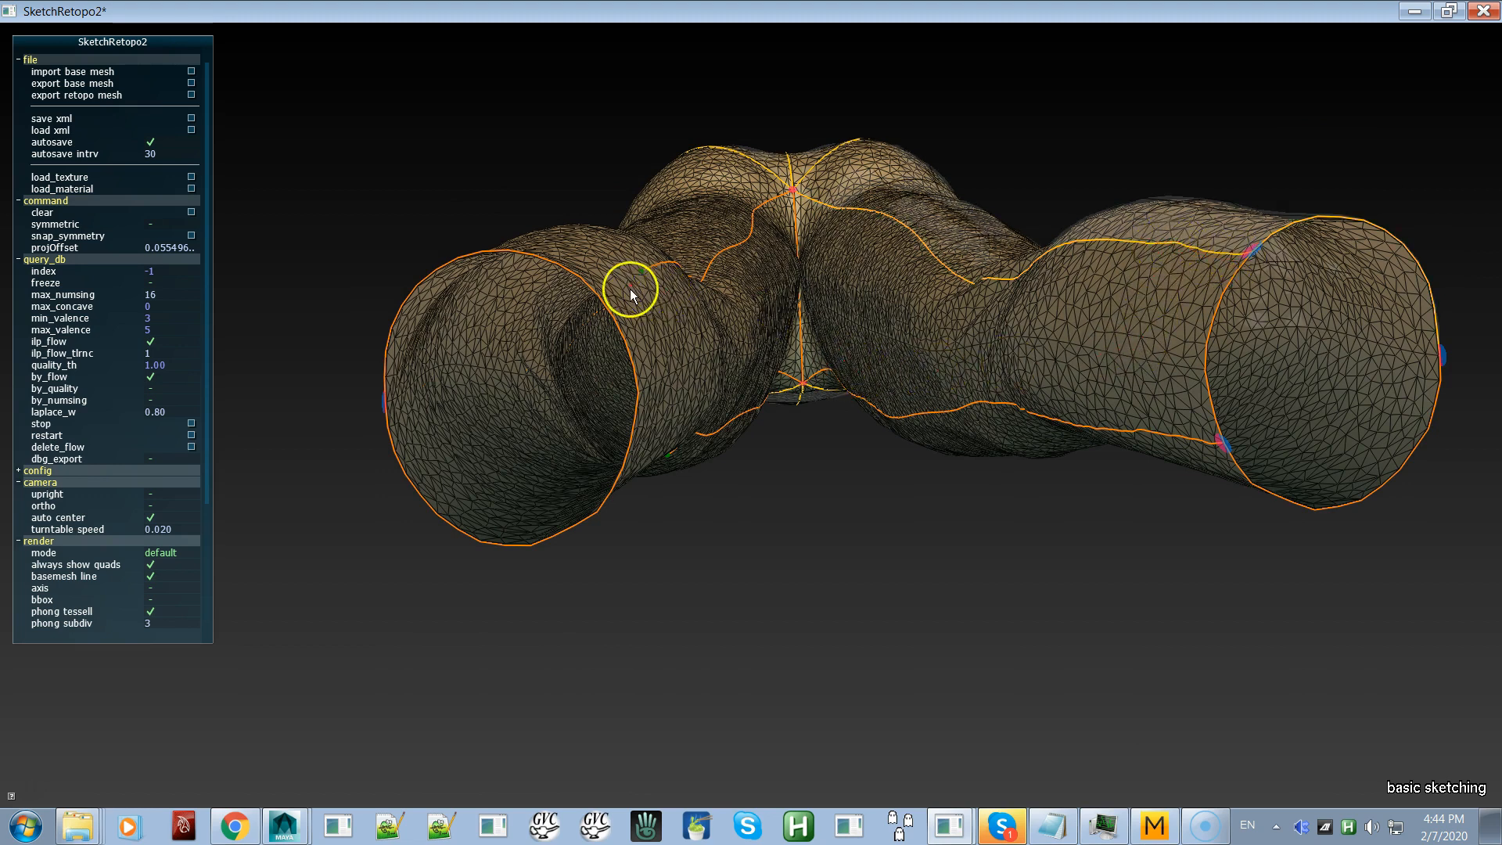
Step: Extend the left leg's back and front inner curves down to the boundary of the leg opening
mouse_move(596, 295)
mouse_down()
mouse_move(607, 272)
mouse_move(635, 269)
mouse_up()
right_drag(674, 362, 643, 312)
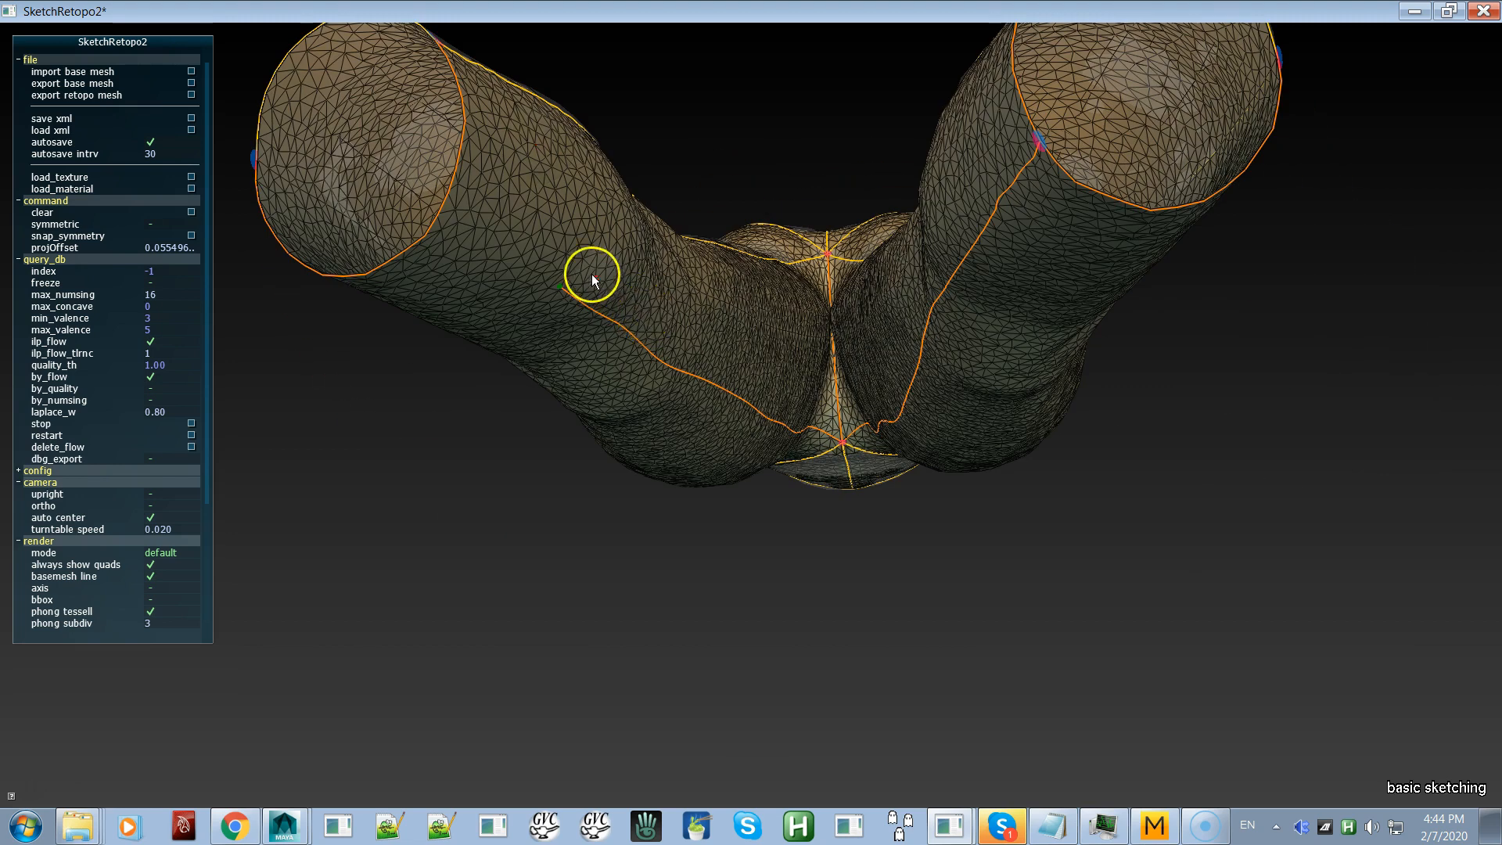
drag(557, 284, 450, 220)
right_drag(518, 232, 526, 295)
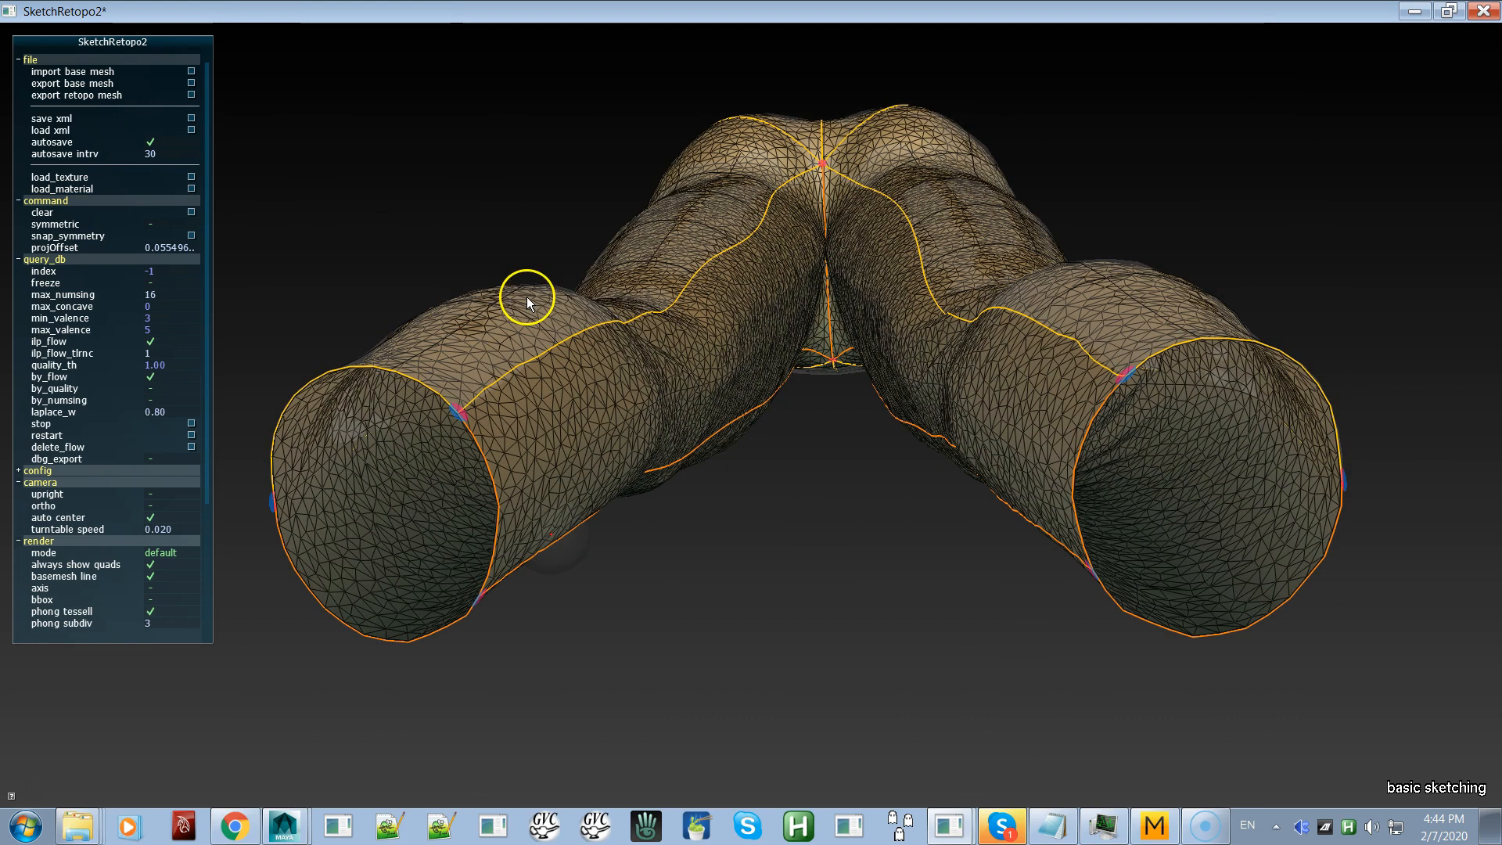
Step: Turn to the back of the legs and hide the base mesh lines so only the patch quads show
mouse_move(635, 327)
right_down()
mouse_move(614, 284)
mouse_move(628, 360)
mouse_move(622, 262)
mouse_move(641, 218)
mouse_move(636, 255)
mouse_move(656, 208)
mouse_move(734, 148)
right_up()
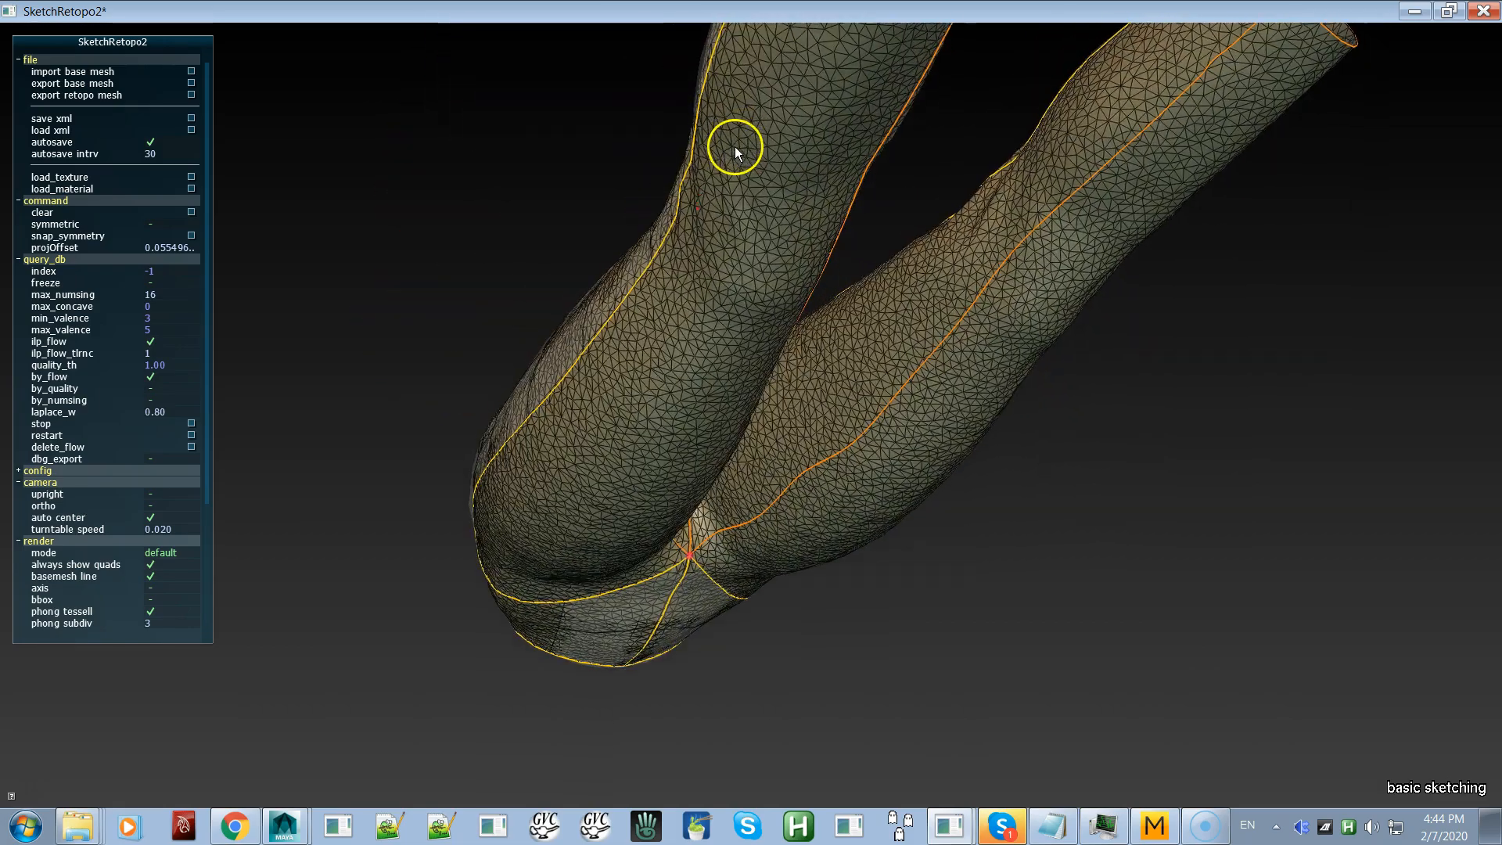
mouse_move(620, 399)
right_down()
mouse_move(624, 336)
mouse_move(530, 386)
mouse_move(519, 507)
mouse_move(734, 435)
mouse_move(731, 399)
mouse_move(775, 292)
right_up()
right_drag(756, 502, 765, 362)
mouse_move(738, 435)
right_down()
mouse_move(739, 369)
mouse_move(729, 391)
mouse_move(776, 409)
mouse_move(796, 287)
mouse_move(885, 683)
mouse_move(906, 536)
right_up()
mouse_move(722, 740)
right_down()
mouse_move(791, 578)
mouse_move(810, 584)
mouse_move(838, 548)
mouse_move(826, 599)
mouse_move(828, 439)
mouse_move(818, 583)
mouse_move(909, 568)
right_up()
mouse_move(849, 636)
right_down()
mouse_move(892, 694)
mouse_move(949, 683)
right_up()
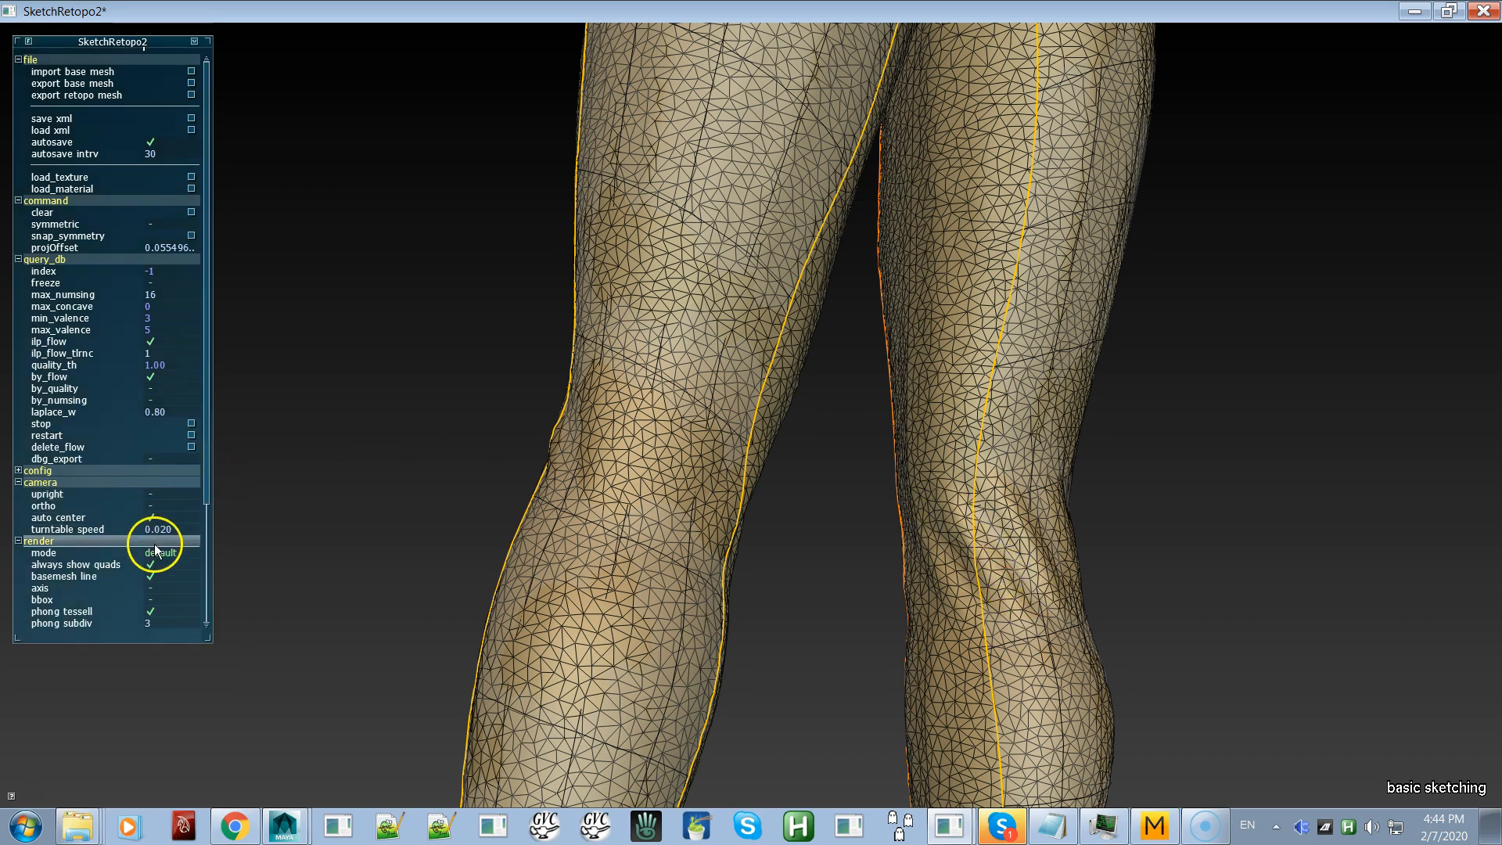
click(153, 576)
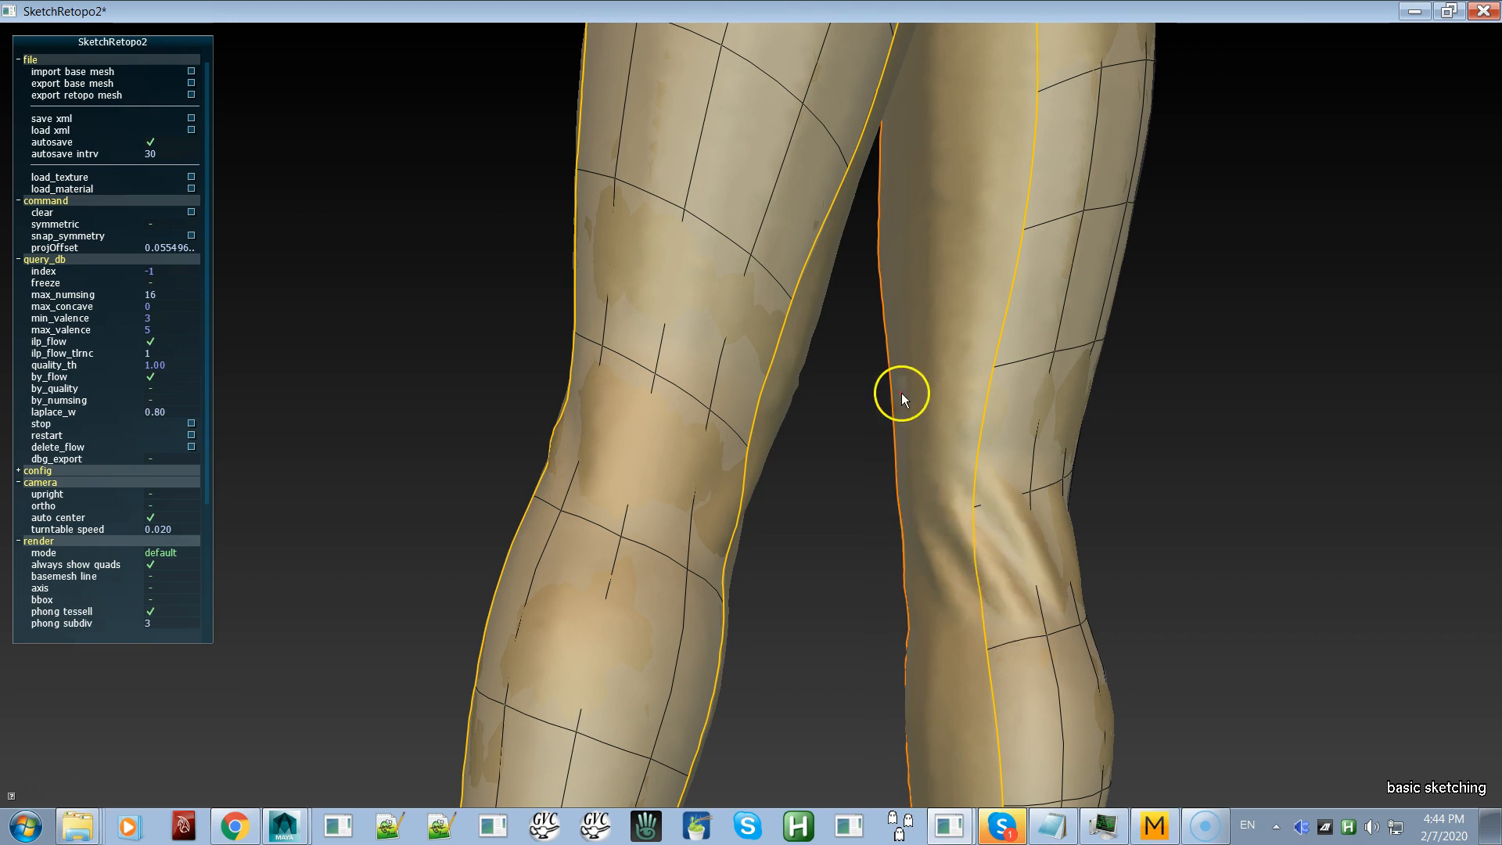
Step: Switch to deform curve and reshape the right leg's inner back curve, pulling it toward the inner thigh and adjusting it at the calf
key(2)
key(3)
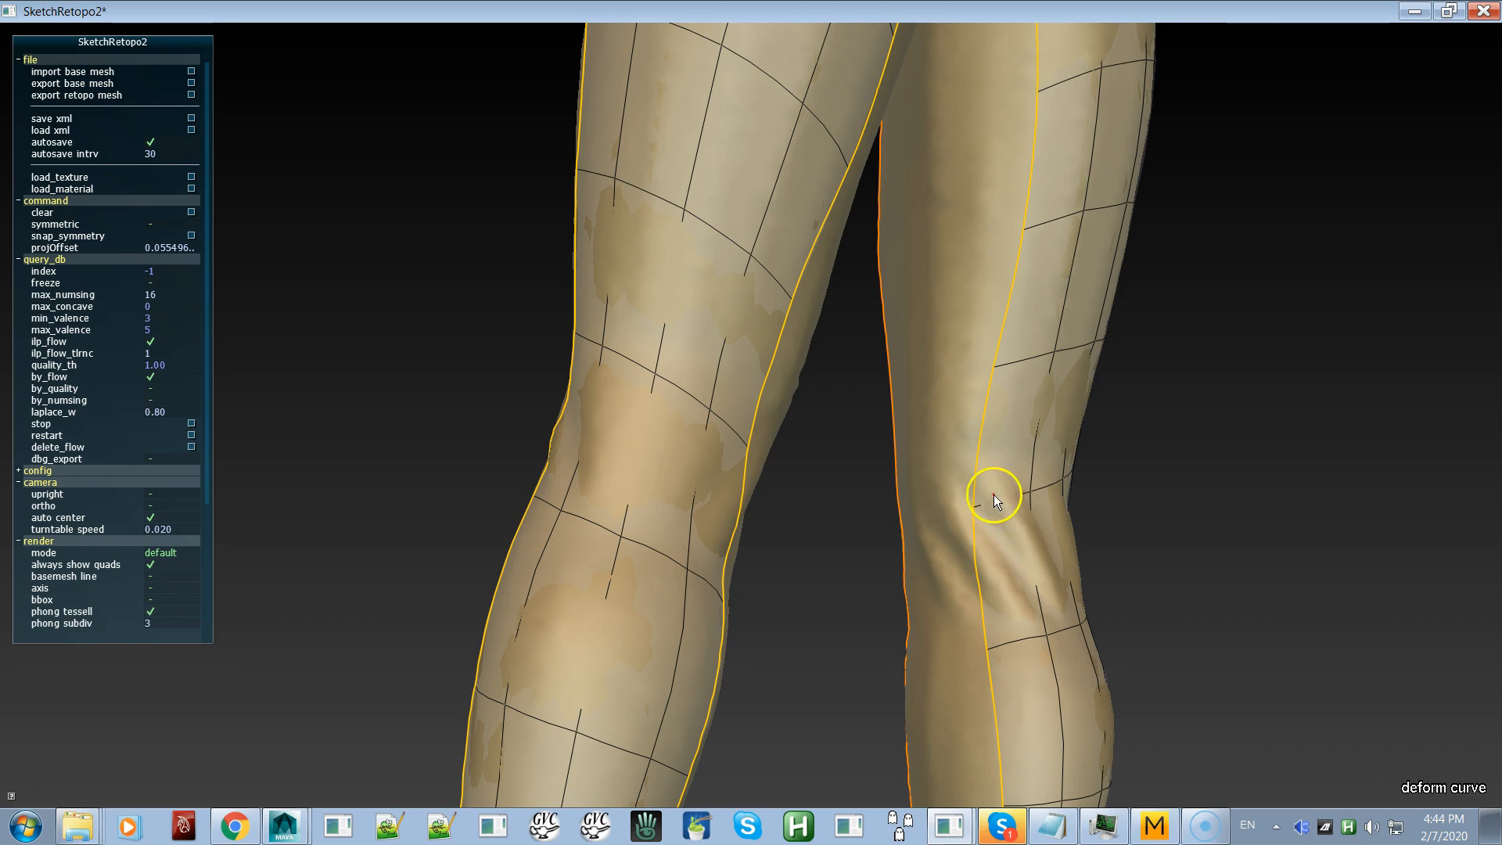
drag(979, 467, 949, 472)
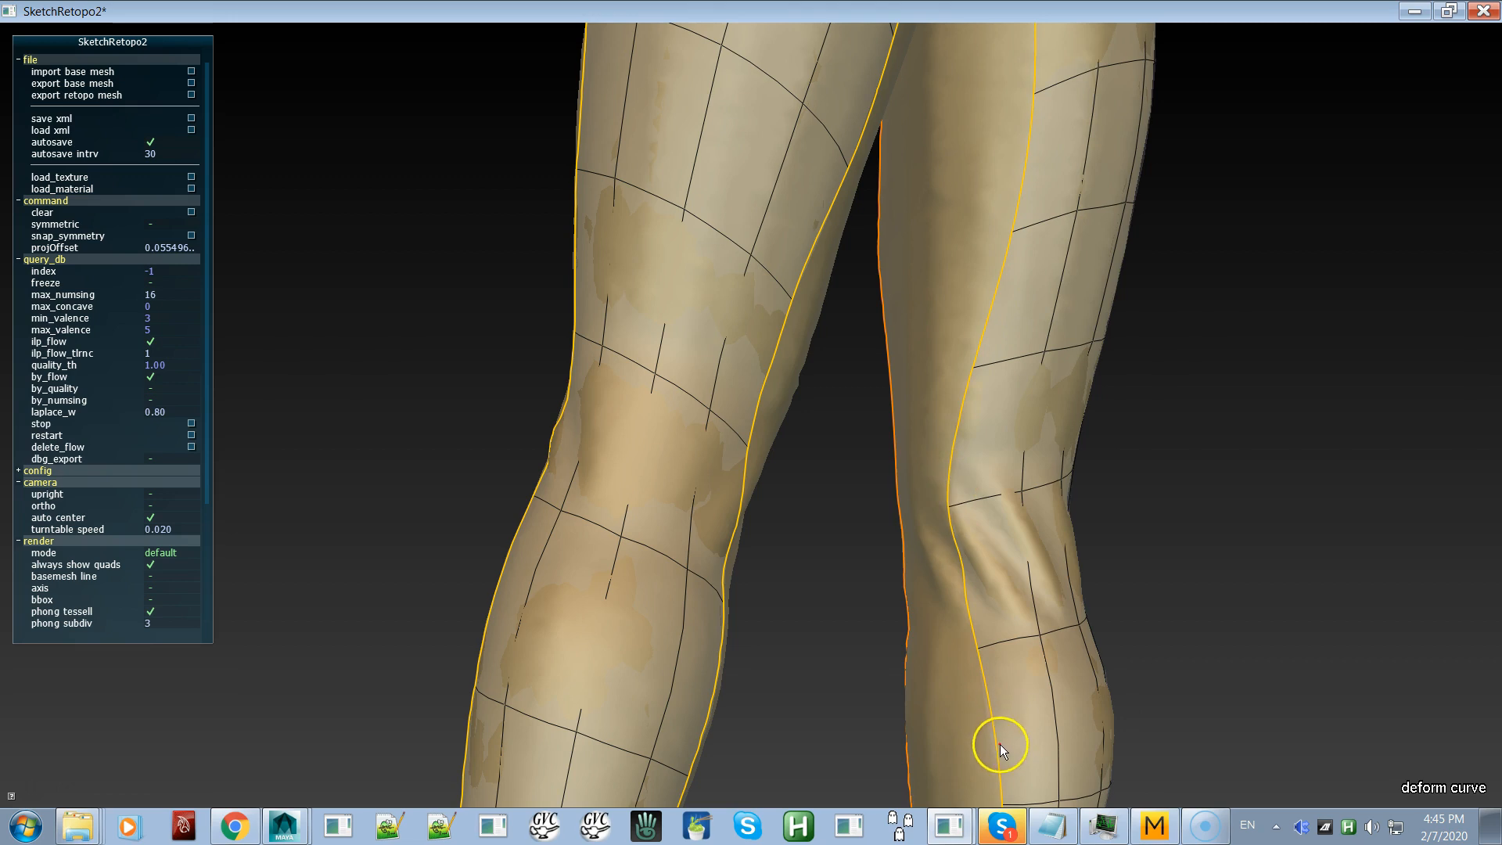
drag(993, 740, 1031, 732)
drag(992, 344, 973, 350)
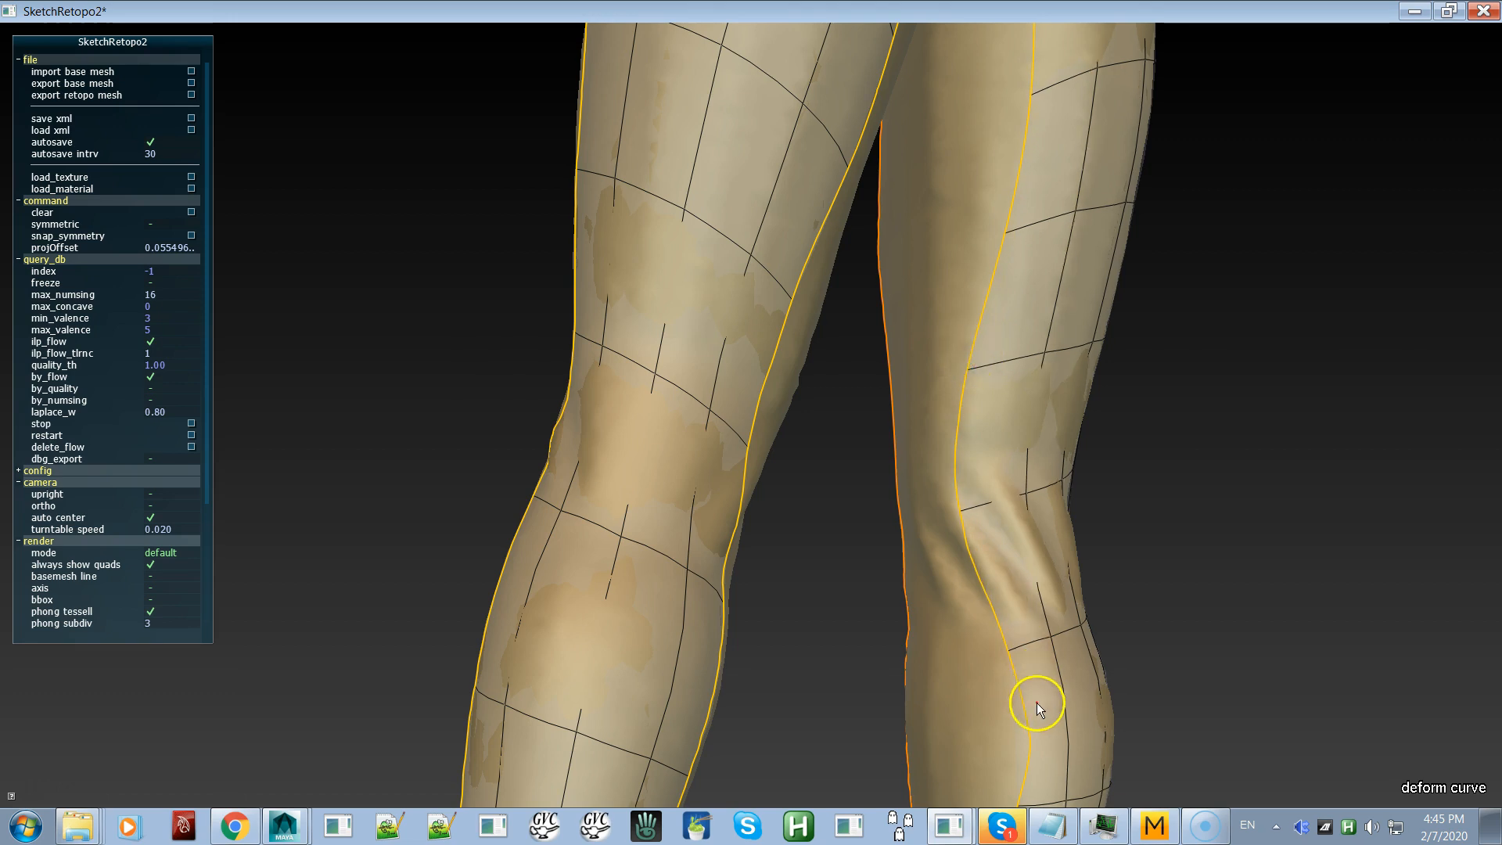
drag(1029, 711, 973, 710)
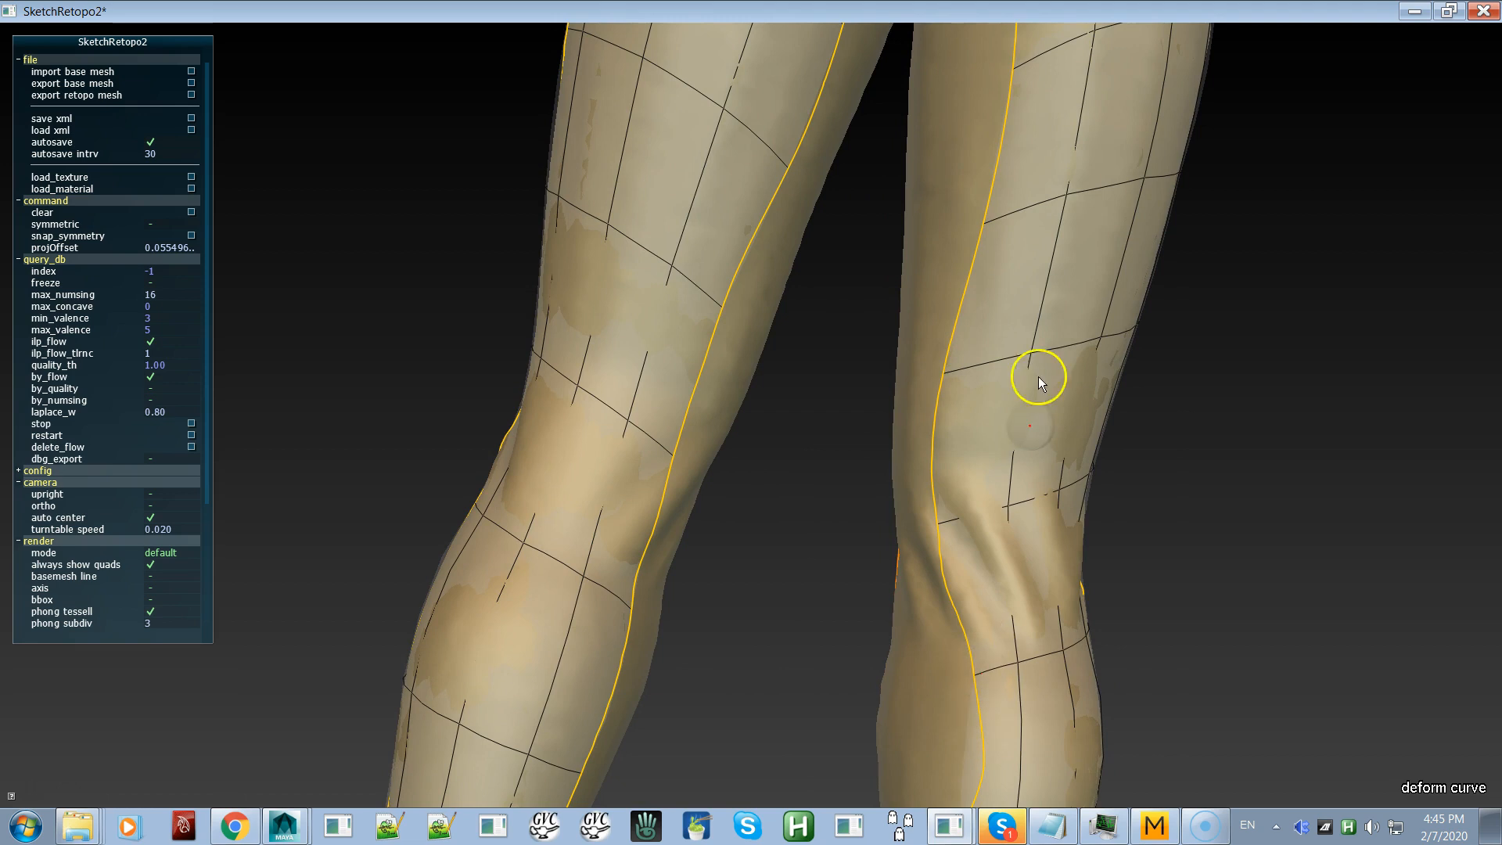
drag(1006, 114, 965, 122)
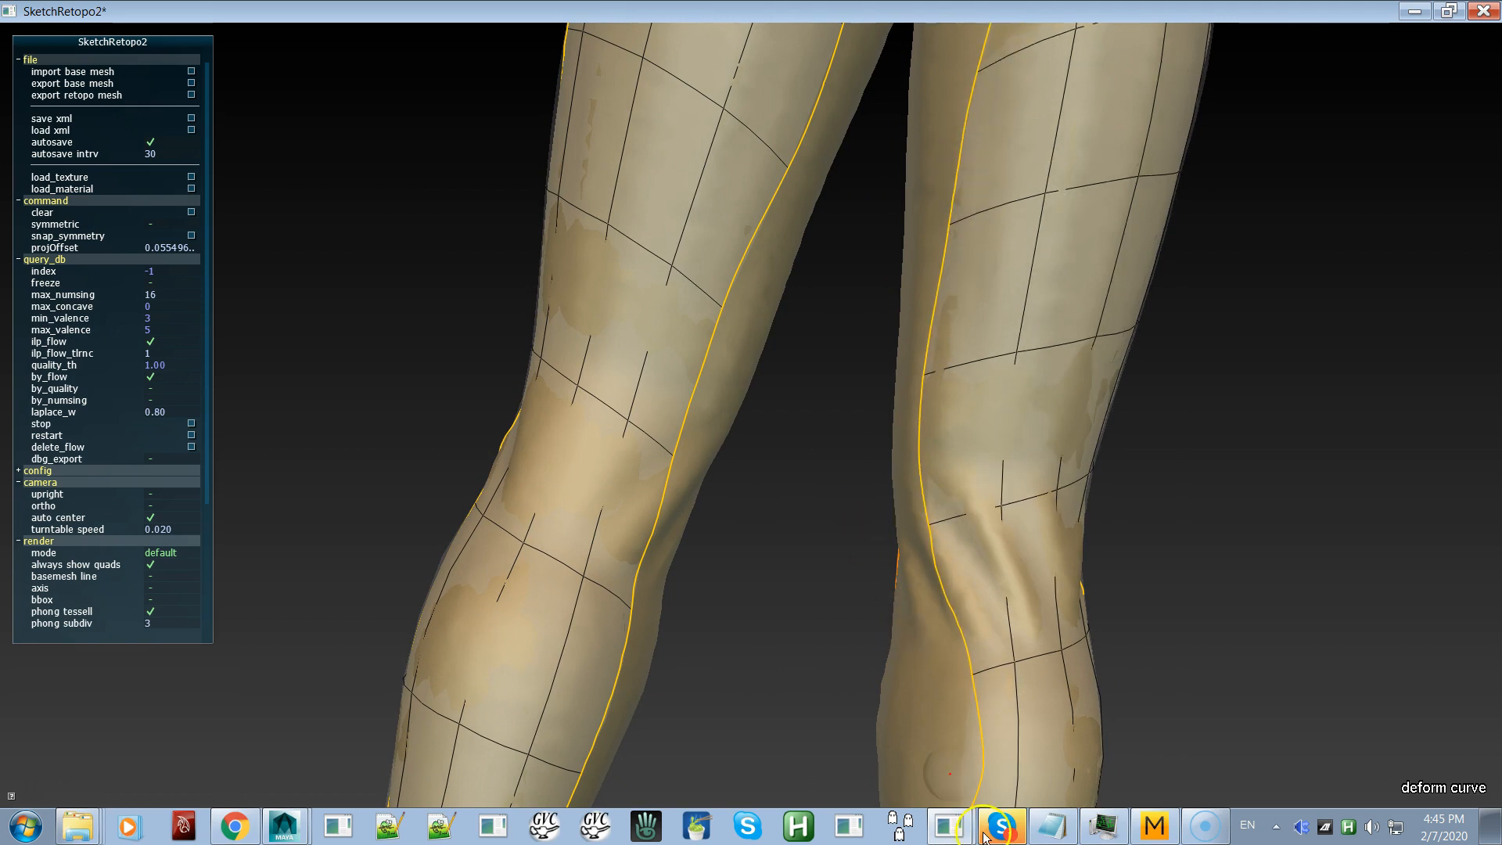
Step: Move the lower part of the right leg's inner back curve toward the middle of the calf and smooth it
alt+drag(1009, 776, 956, 378)
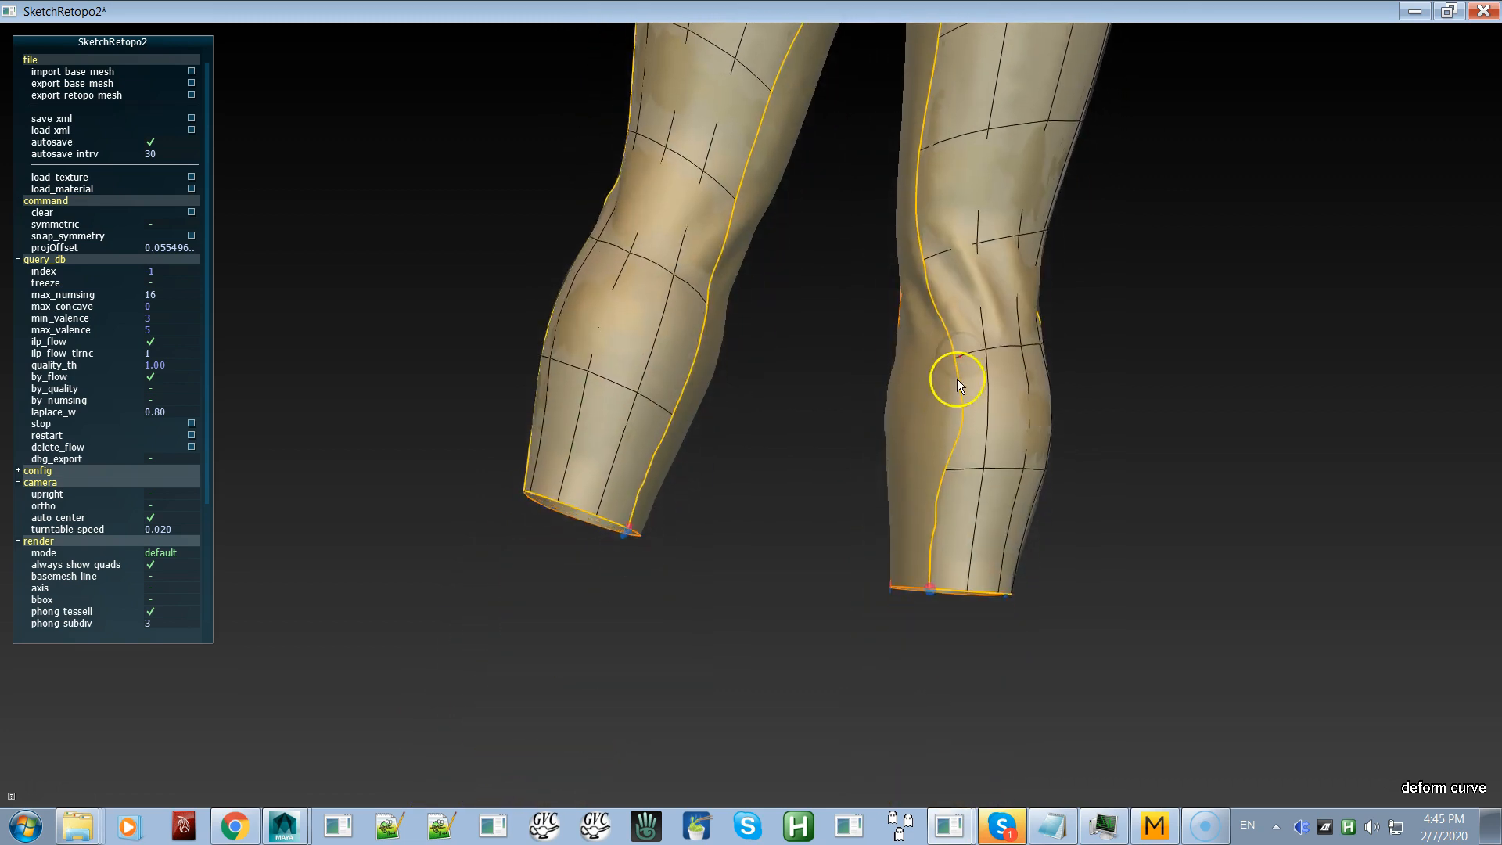
drag(940, 496, 948, 528)
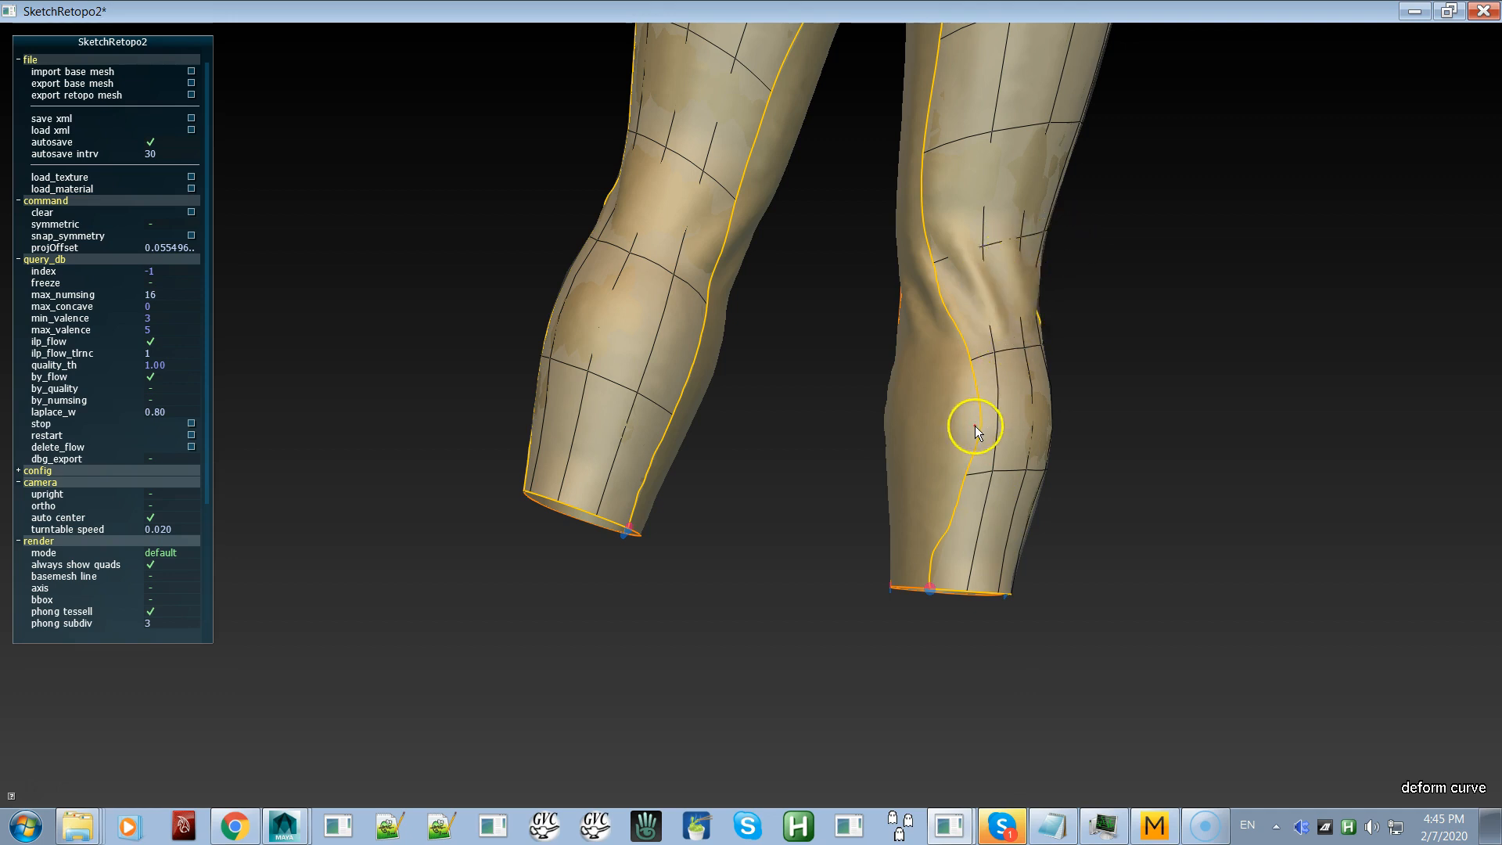
mouse_move(980, 406)
shift+mouse_down()
mouse_move(919, 444)
mouse_move(963, 443)
mouse_move(929, 500)
mouse_move(819, 459)
mouse_move(709, 321)
shift+mouse_up()
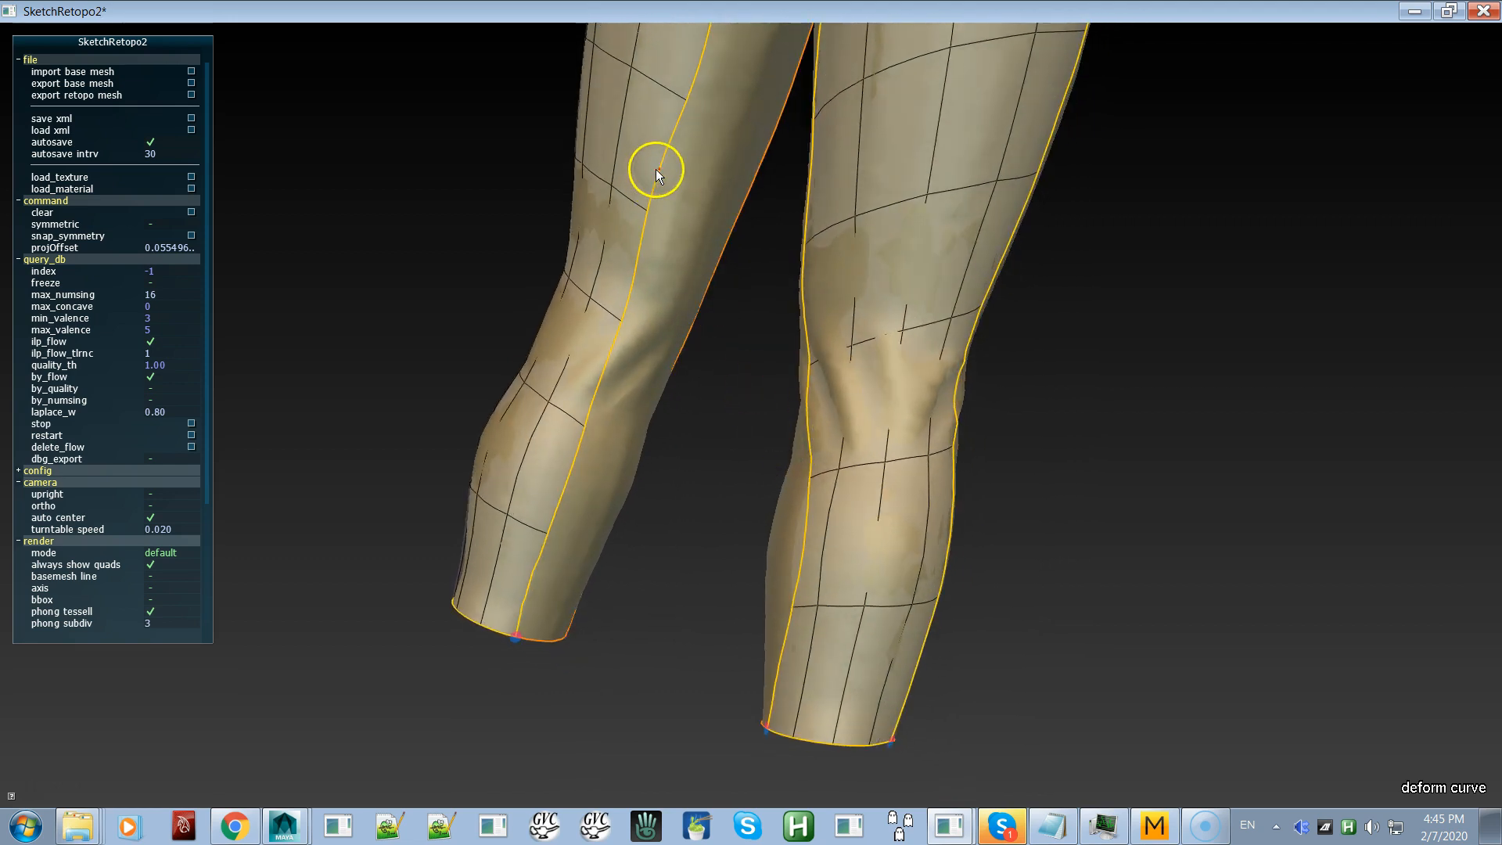
Step: Deform the left leg's inner back curve, bowing it toward the inner thigh above the knee and toward the outer side at the calf
drag(656, 173, 724, 221)
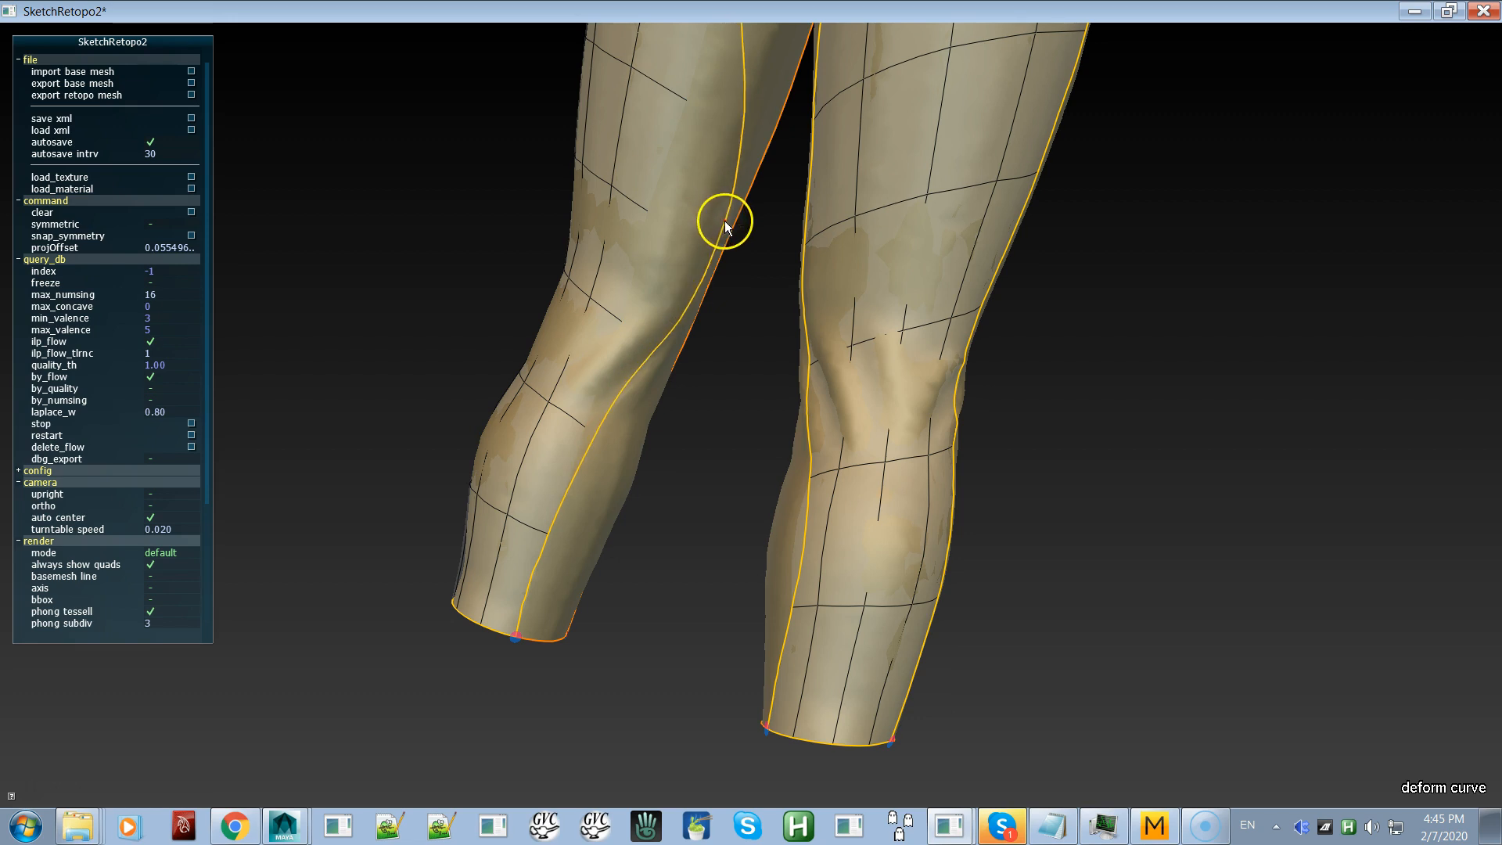
mouse_move(579, 463)
mouse_down()
mouse_move(529, 430)
mouse_move(537, 487)
mouse_move(523, 507)
mouse_move(525, 472)
mouse_move(532, 498)
mouse_move(548, 473)
mouse_move(526, 526)
mouse_move(544, 435)
mouse_move(543, 480)
mouse_move(588, 413)
mouse_up()
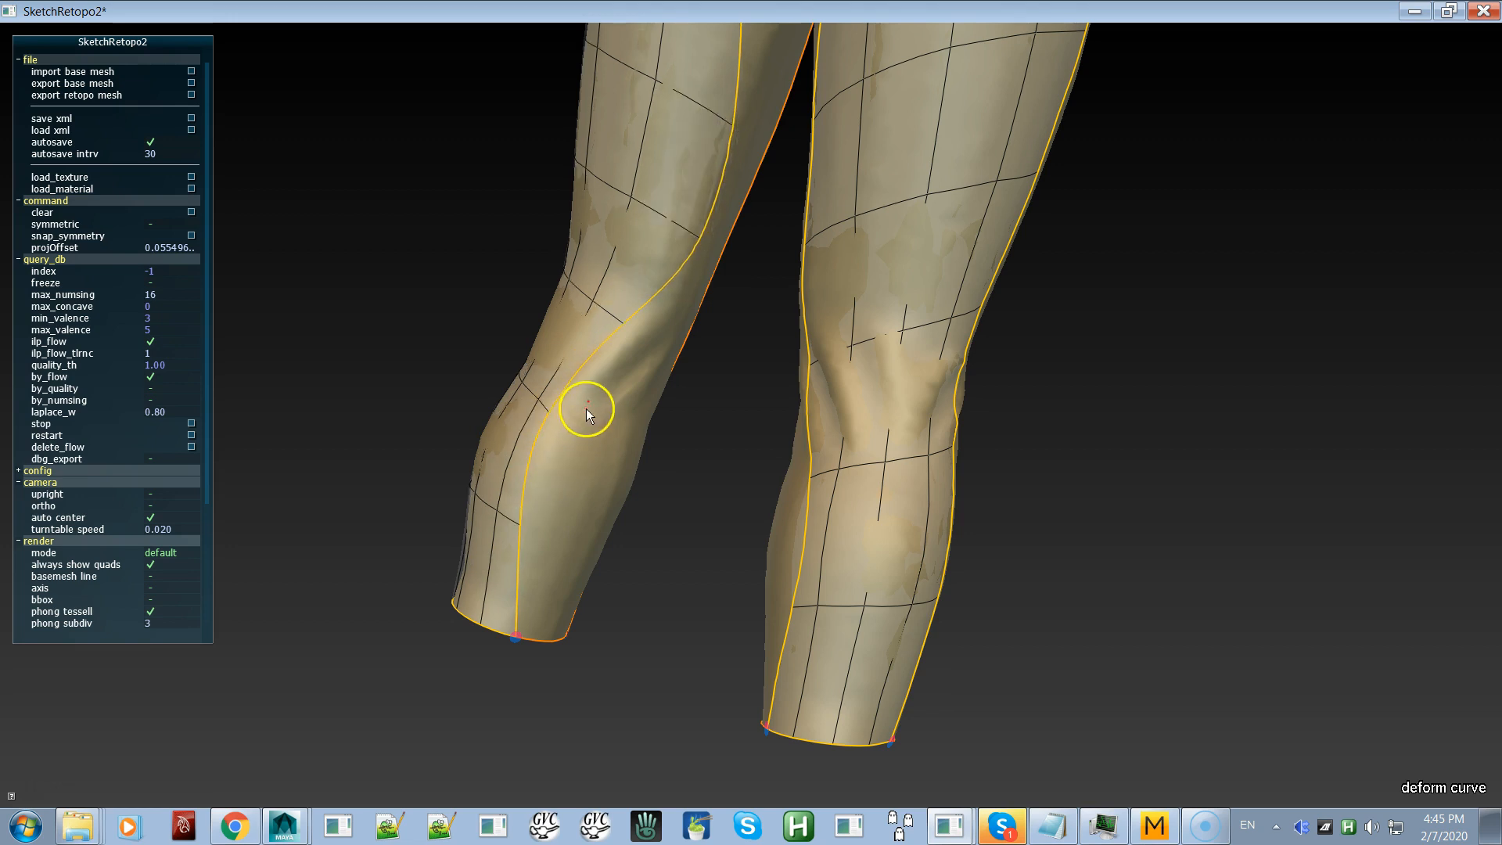
drag(609, 344, 623, 349)
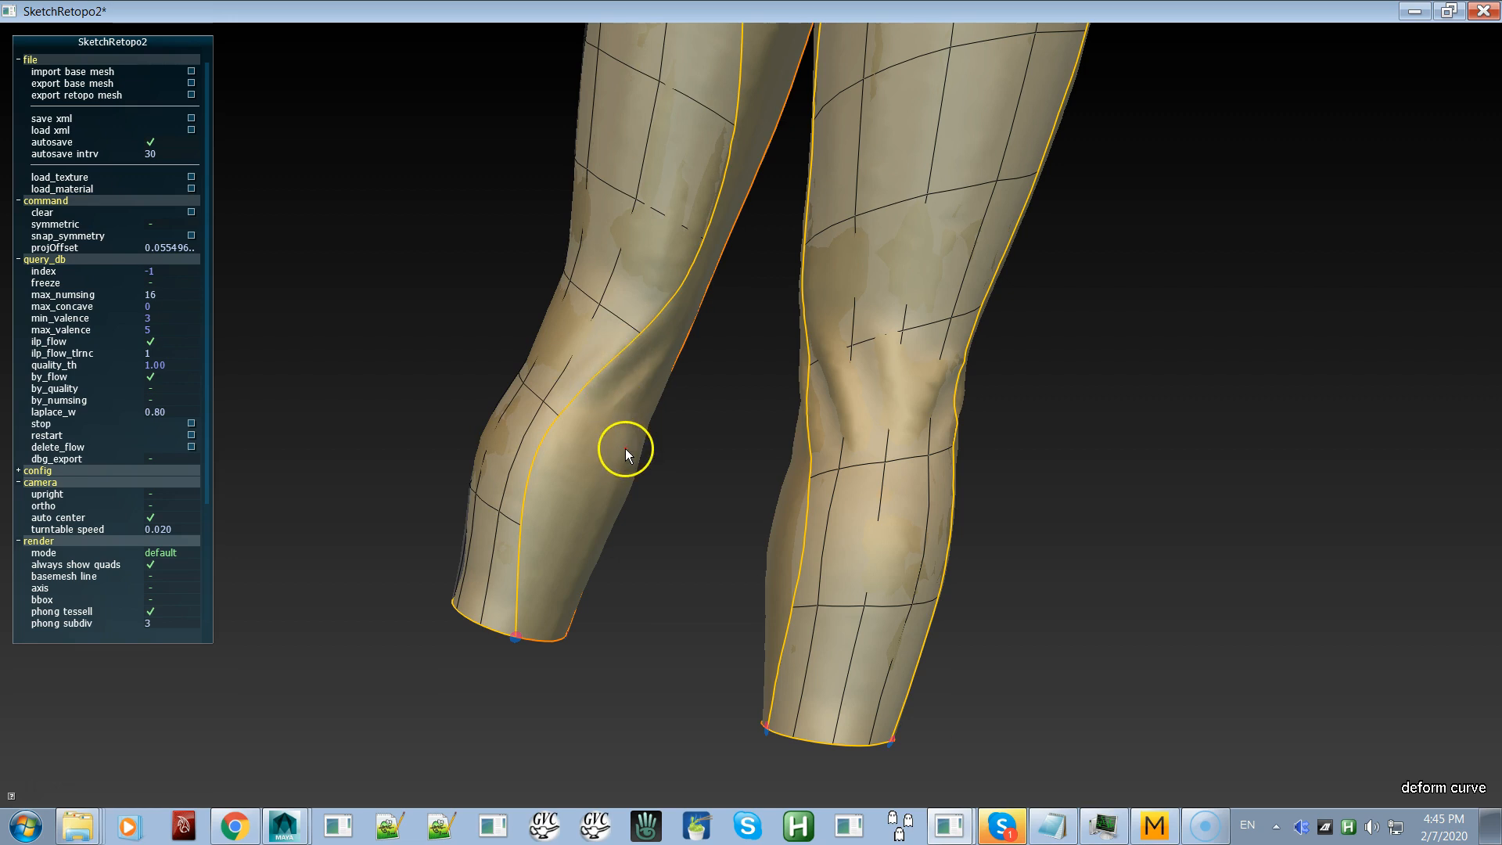
Step: Bow the right leg's inner back curve further inward above the knee and further outward at the calf to match the left leg
alt+drag(618, 449, 793, 453)
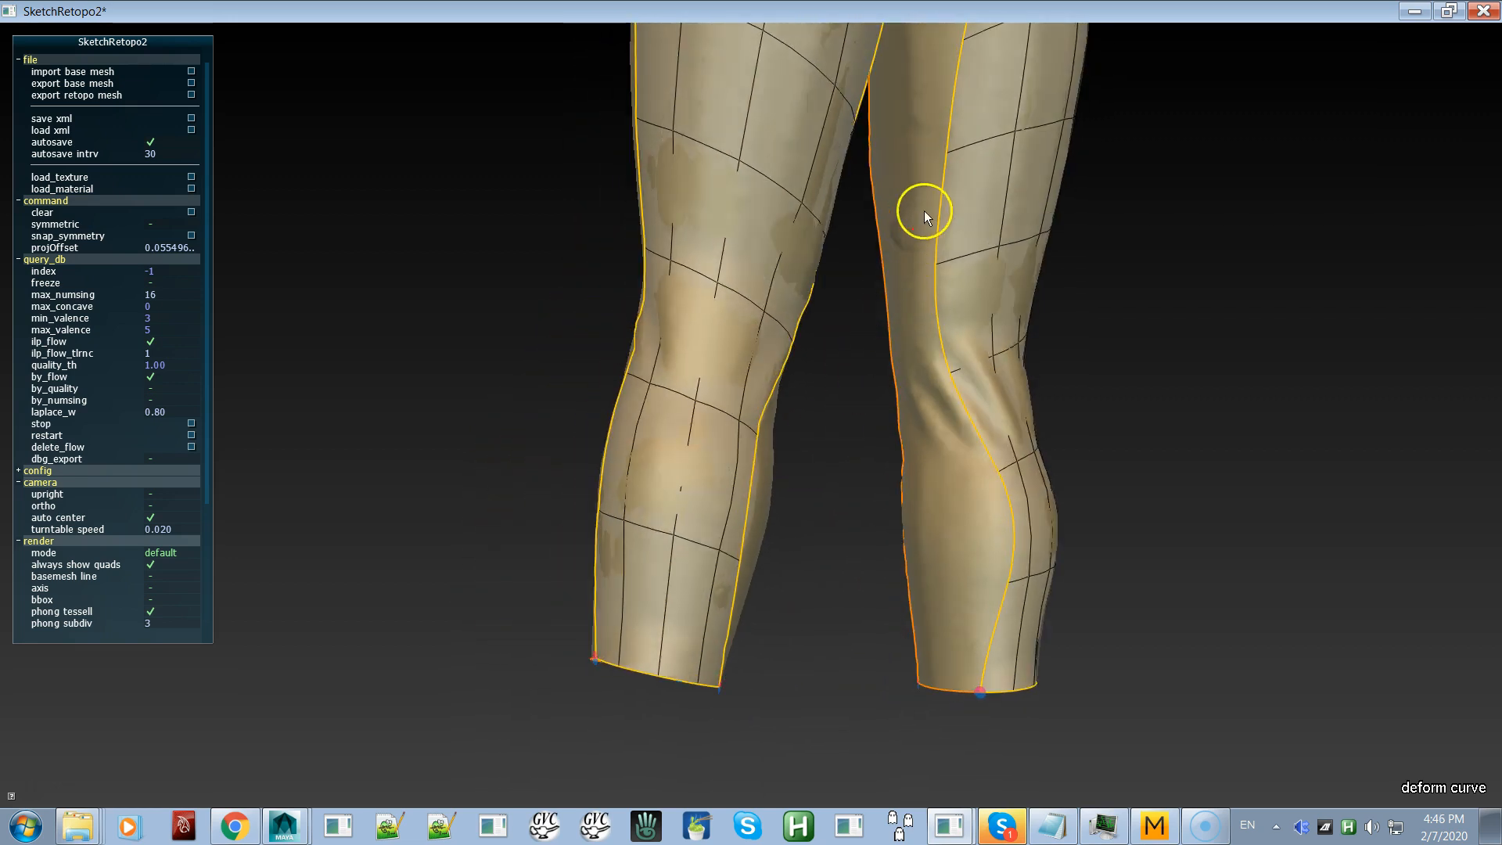
drag(950, 162, 905, 185)
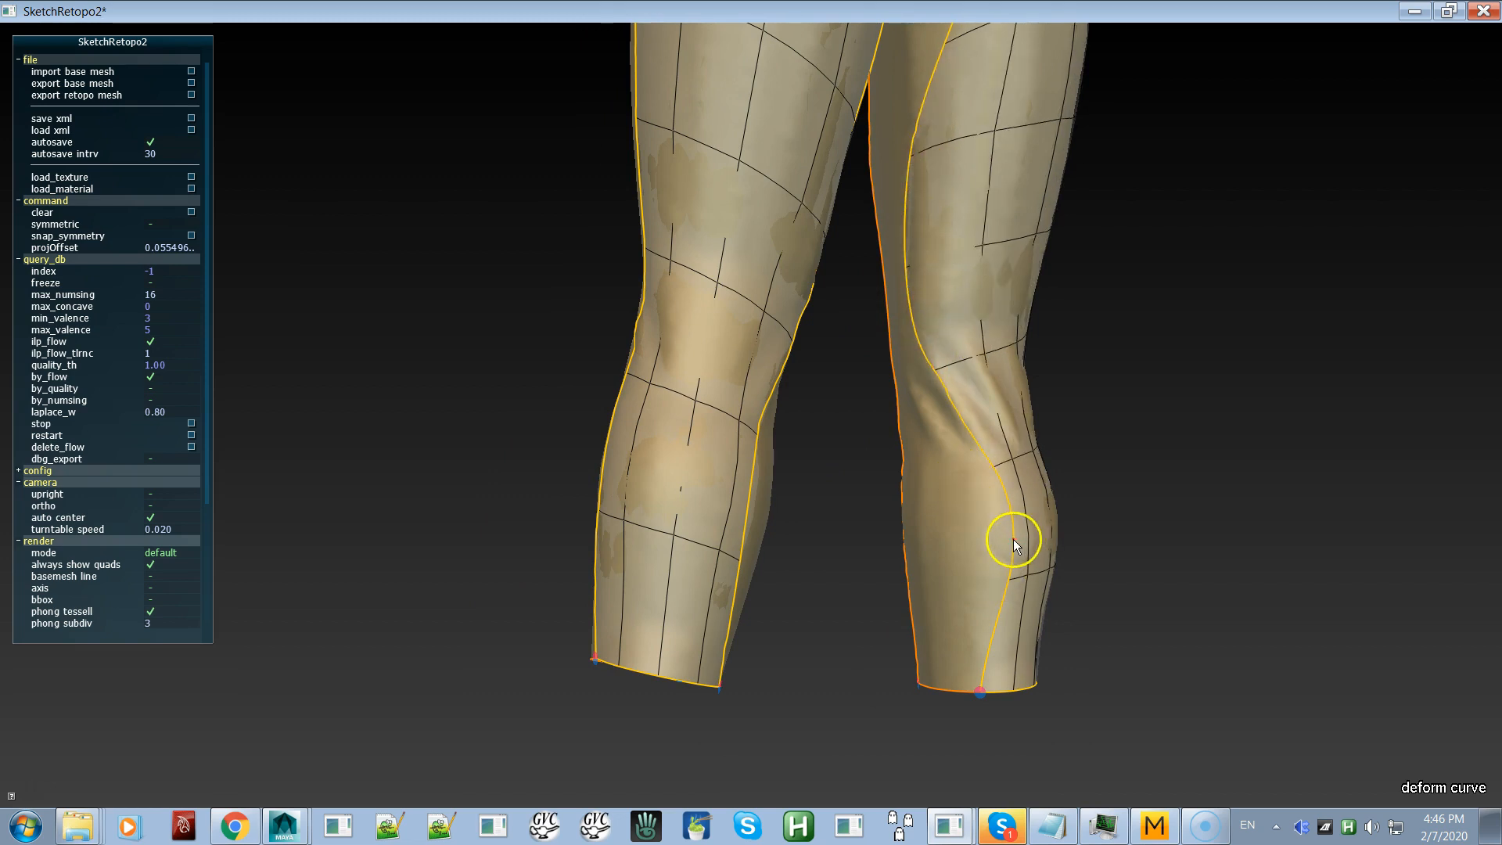
drag(1015, 541, 1040, 538)
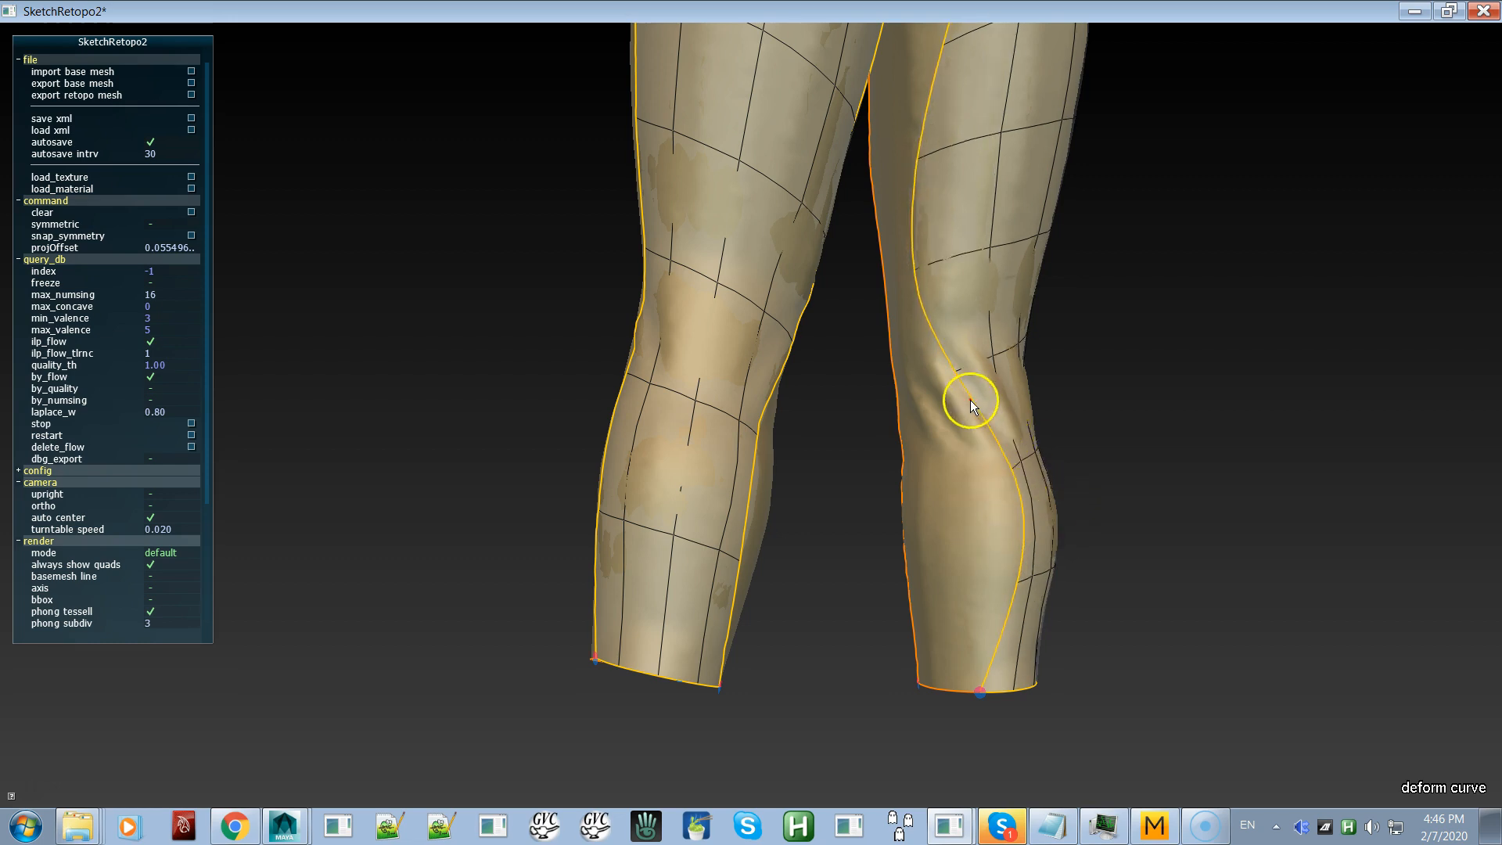
mouse_move(970, 399)
mouse_down()
mouse_move(960, 406)
mouse_move(833, 195)
mouse_move(876, 291)
mouse_move(822, 288)
mouse_up()
Step: Try to bend the right leg's side-seam curve forward above the knee, and undo that deformation
alt+middle_drag(823, 288, 835, 402)
alt+drag(839, 400, 870, 332)
alt+drag(931, 537, 682, 493)
drag(843, 369, 889, 373)
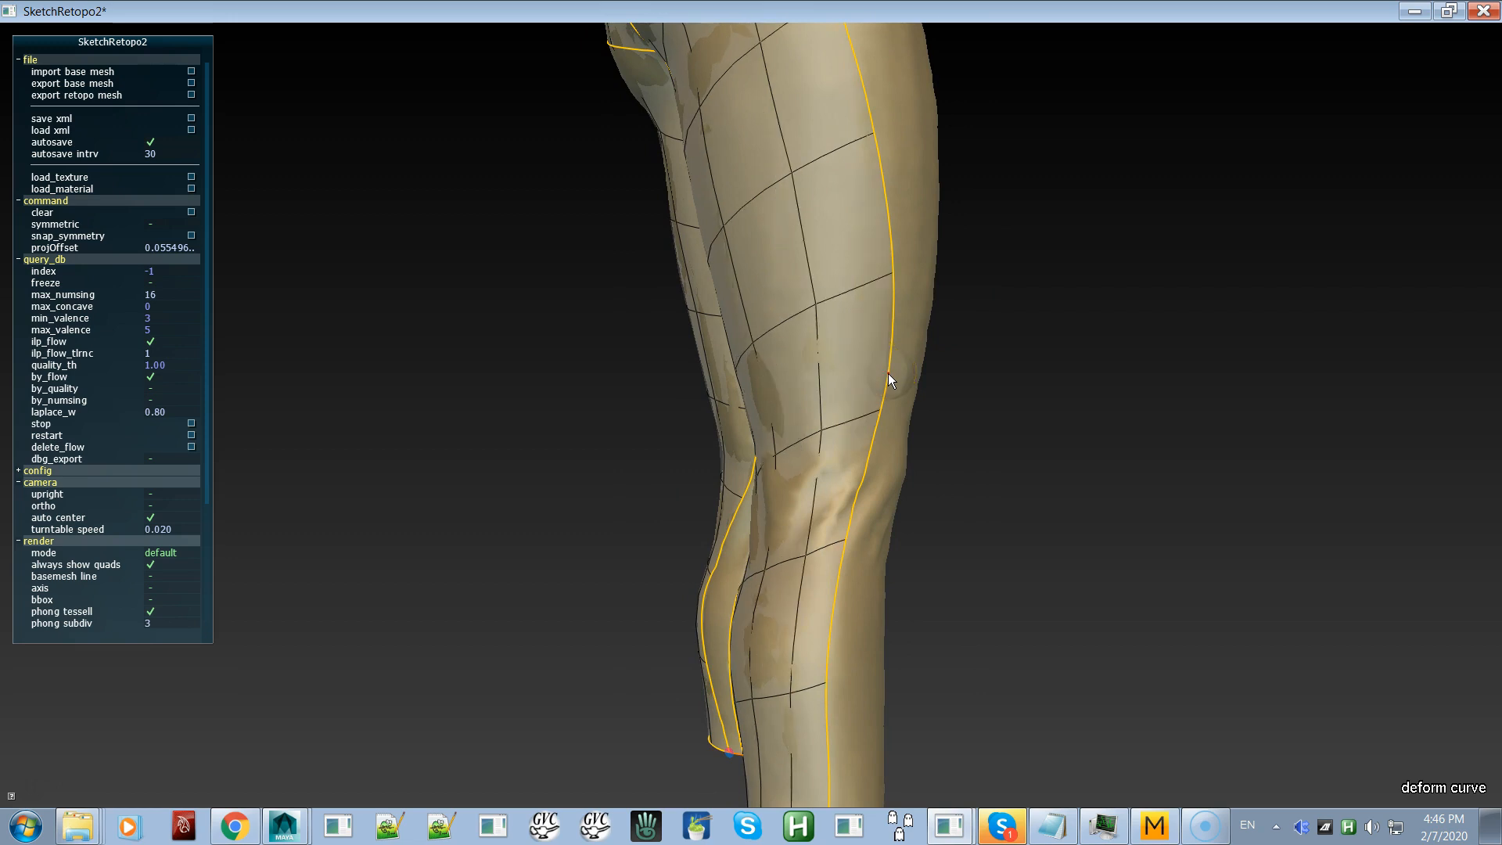
key(ctrl+z)
Step: Deform the right leg's side-seam curve, bowing it forward along the thigh and above the knee and backward at the calf
alt+right_drag(778, 190, 766, 232)
alt+drag(765, 232, 725, 242)
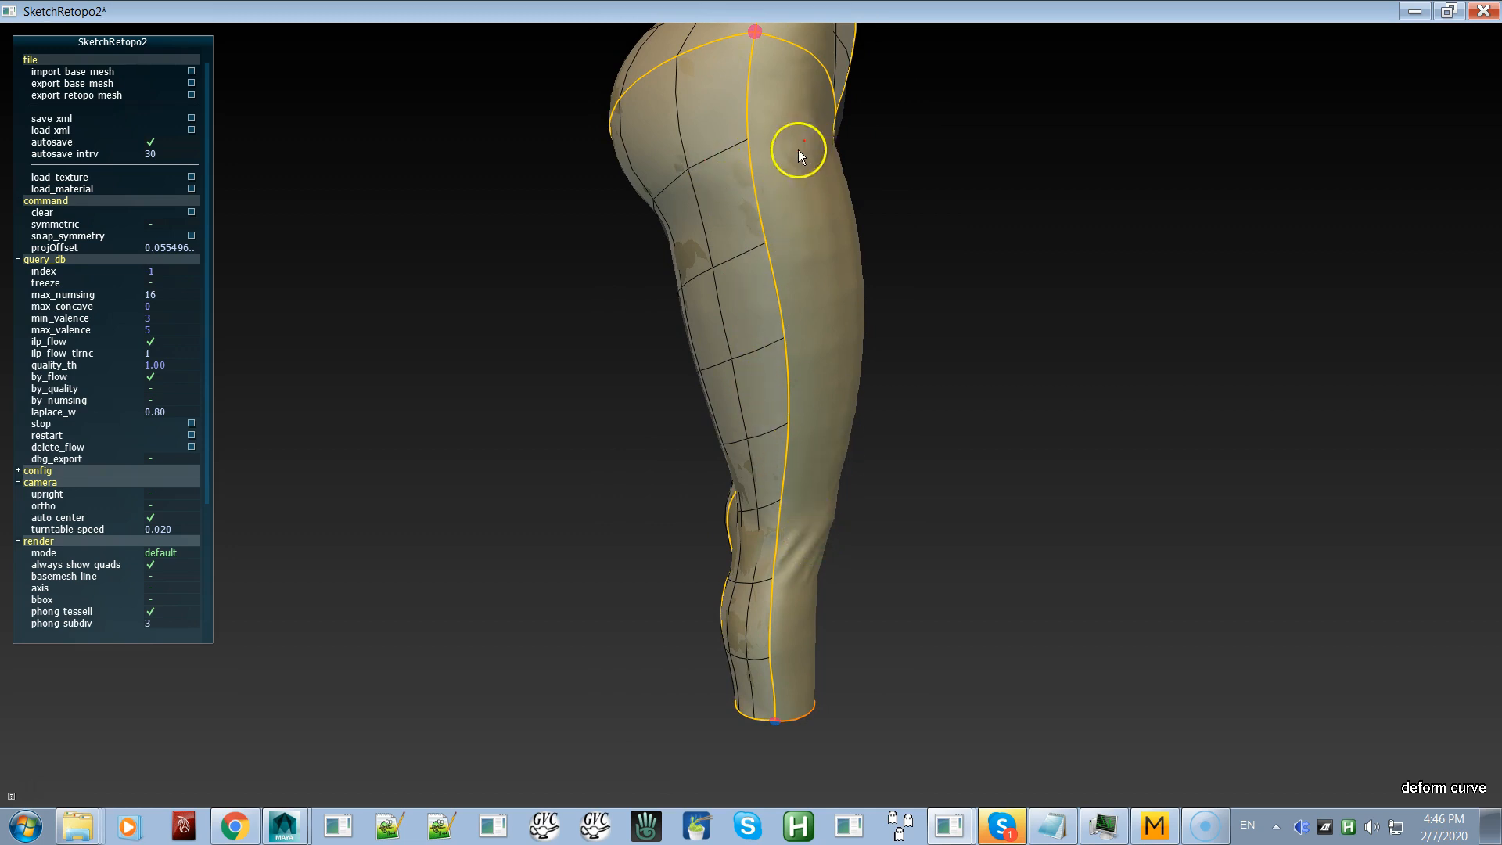
alt+drag(782, 589, 655, 556)
alt+drag(695, 536, 774, 521)
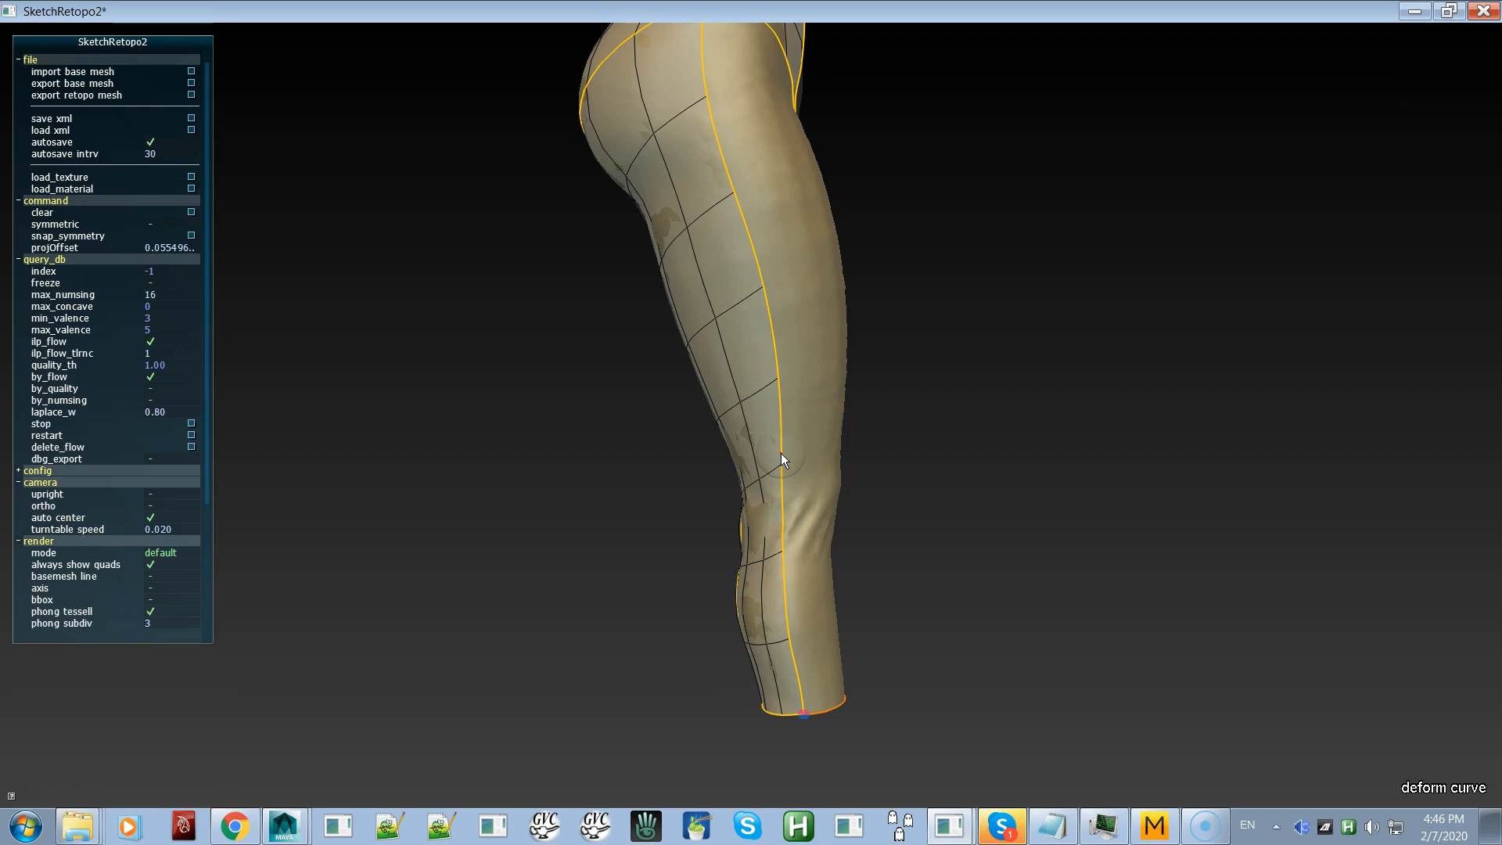
mouse_move(782, 453)
mouse_down()
mouse_move(819, 444)
mouse_move(817, 472)
mouse_up()
drag(790, 606, 767, 606)
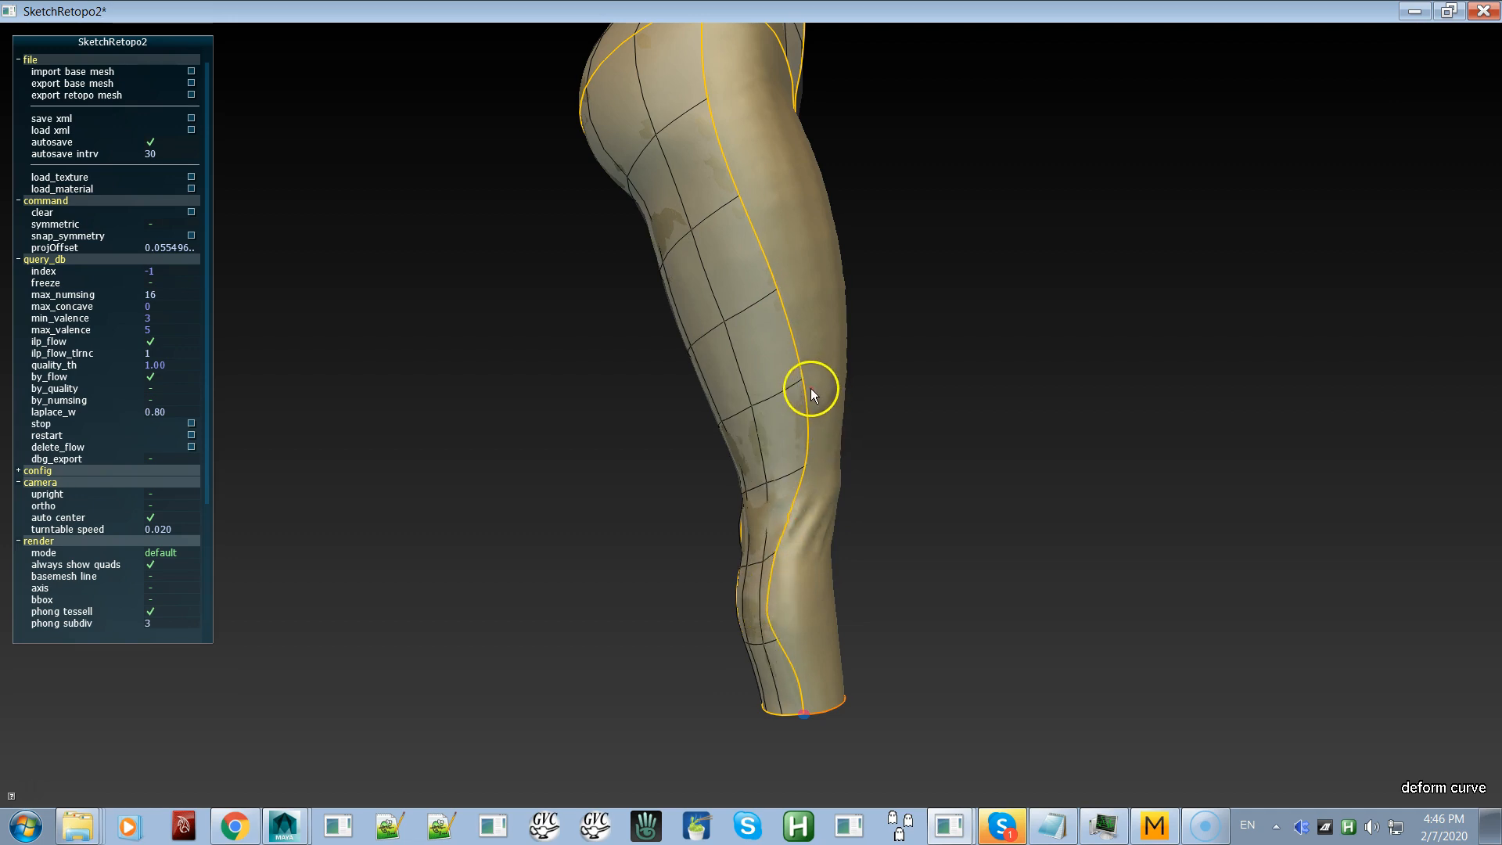
drag(767, 270, 794, 262)
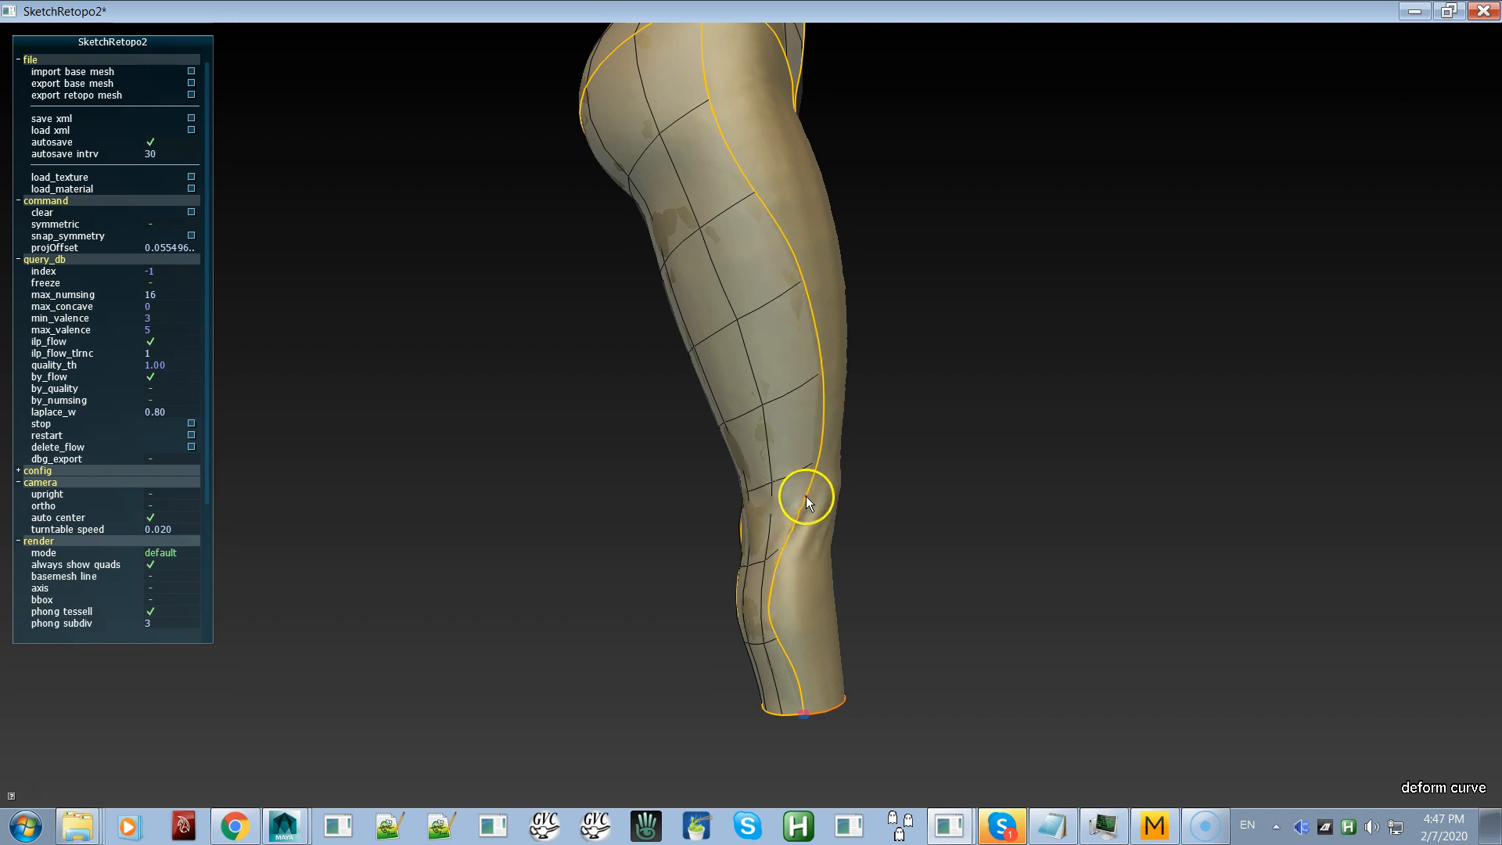
key(super)
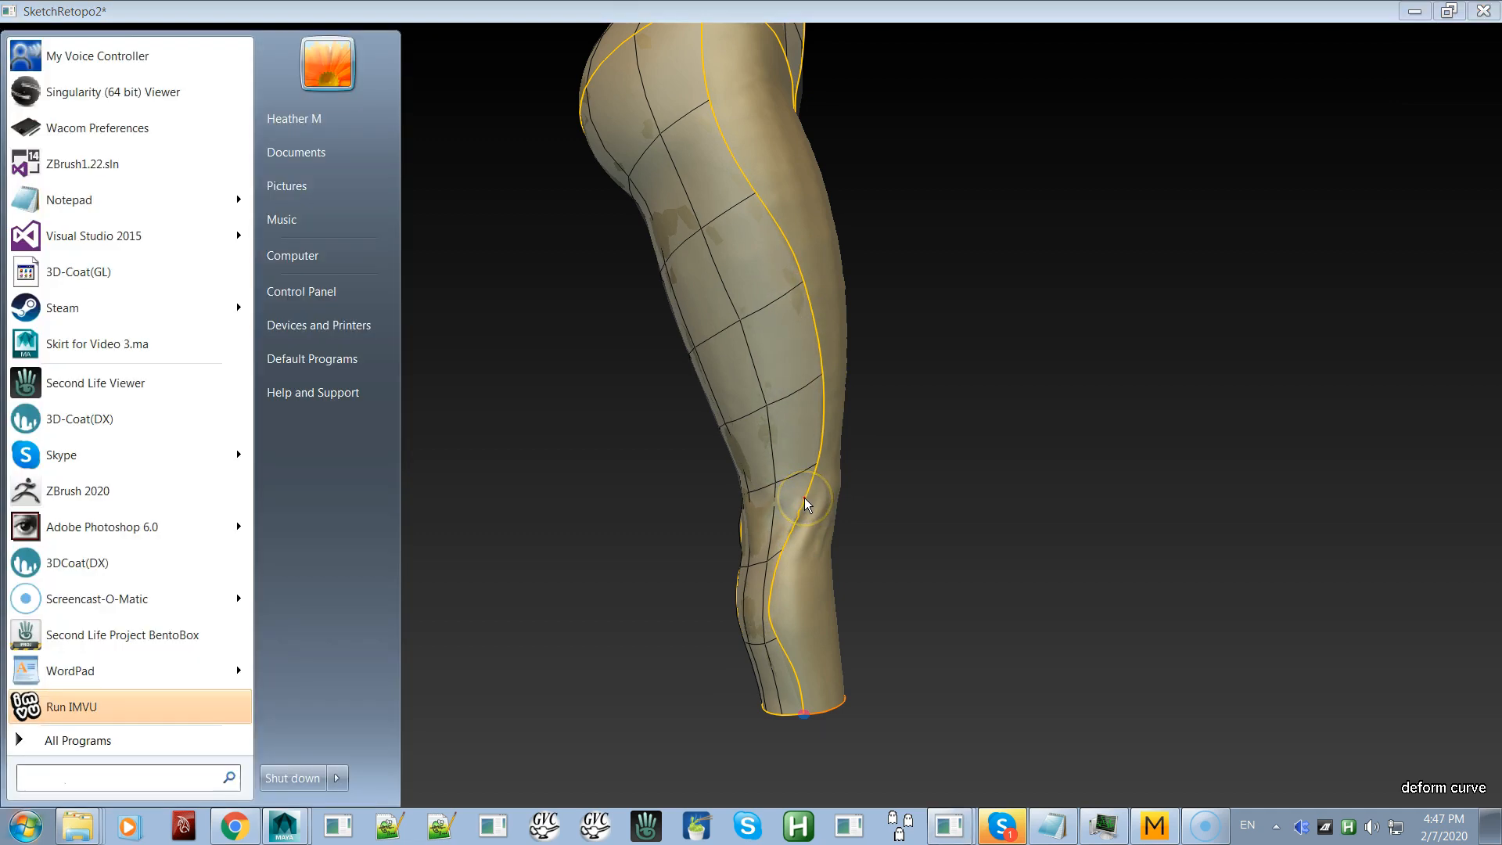
key(super)
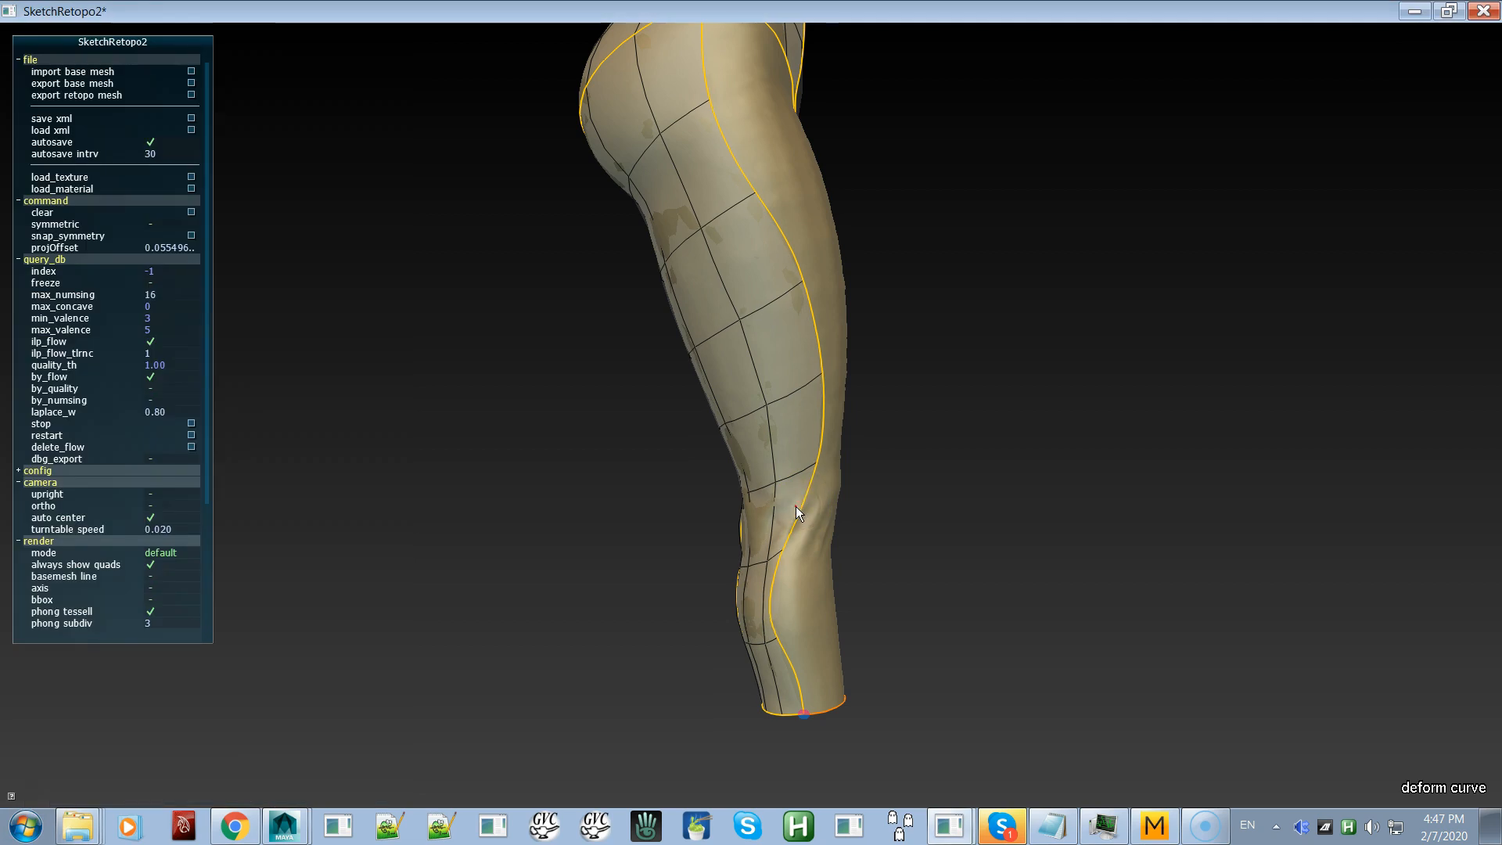
Step: Refine the right leg's side-seam curve at the knee, and bow the left leg's side seam forward above the knee and backward at the calf
shift+drag(796, 505, 787, 530)
alt+middle_drag(773, 400, 757, 471)
alt+drag(771, 438, 552, 491)
alt+drag(1031, 409, 692, 541)
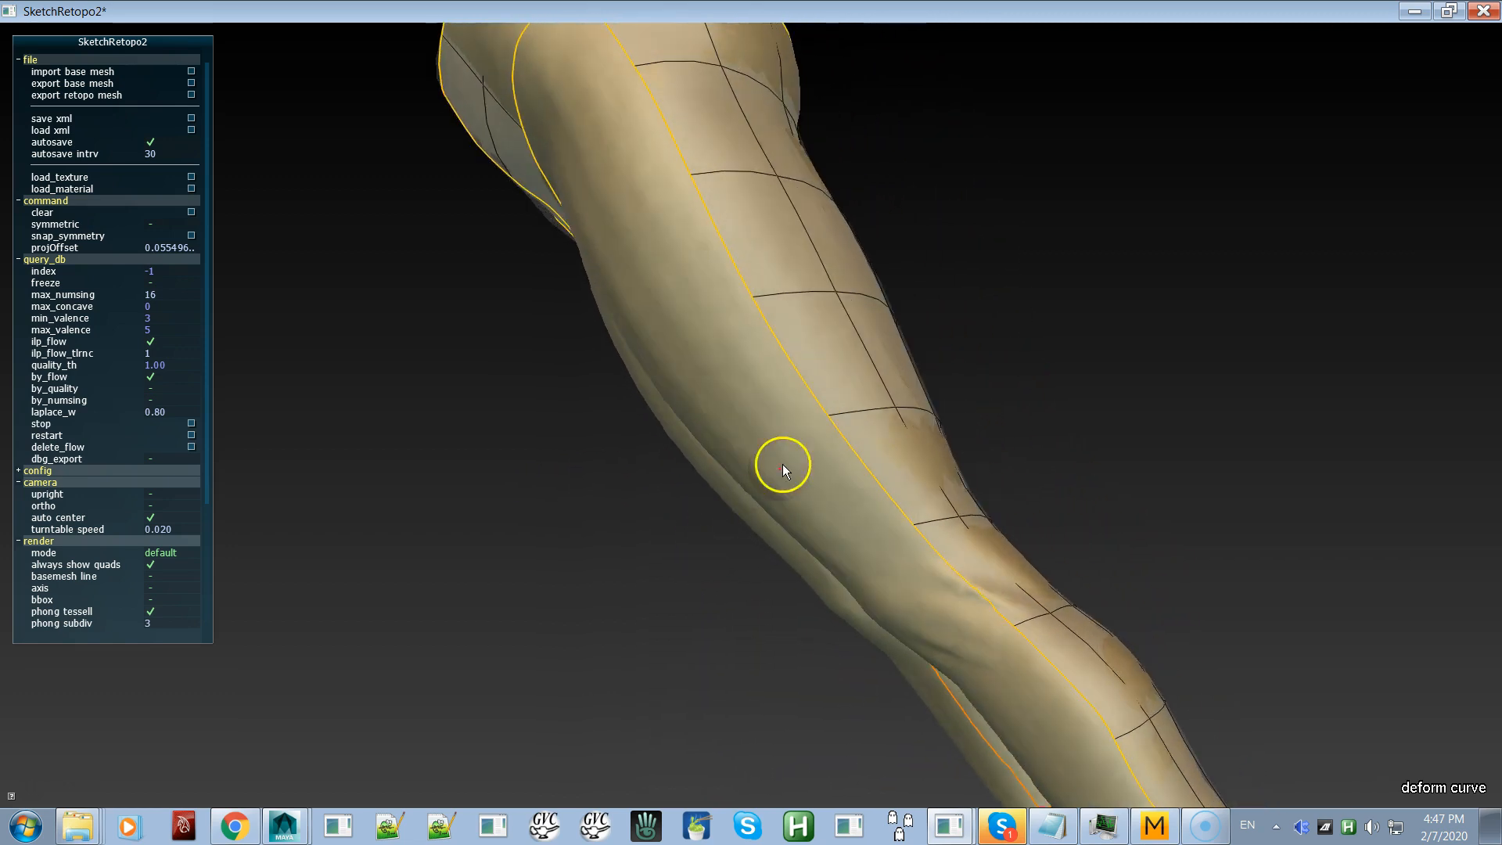
drag(809, 387, 779, 421)
drag(1075, 692, 1116, 679)
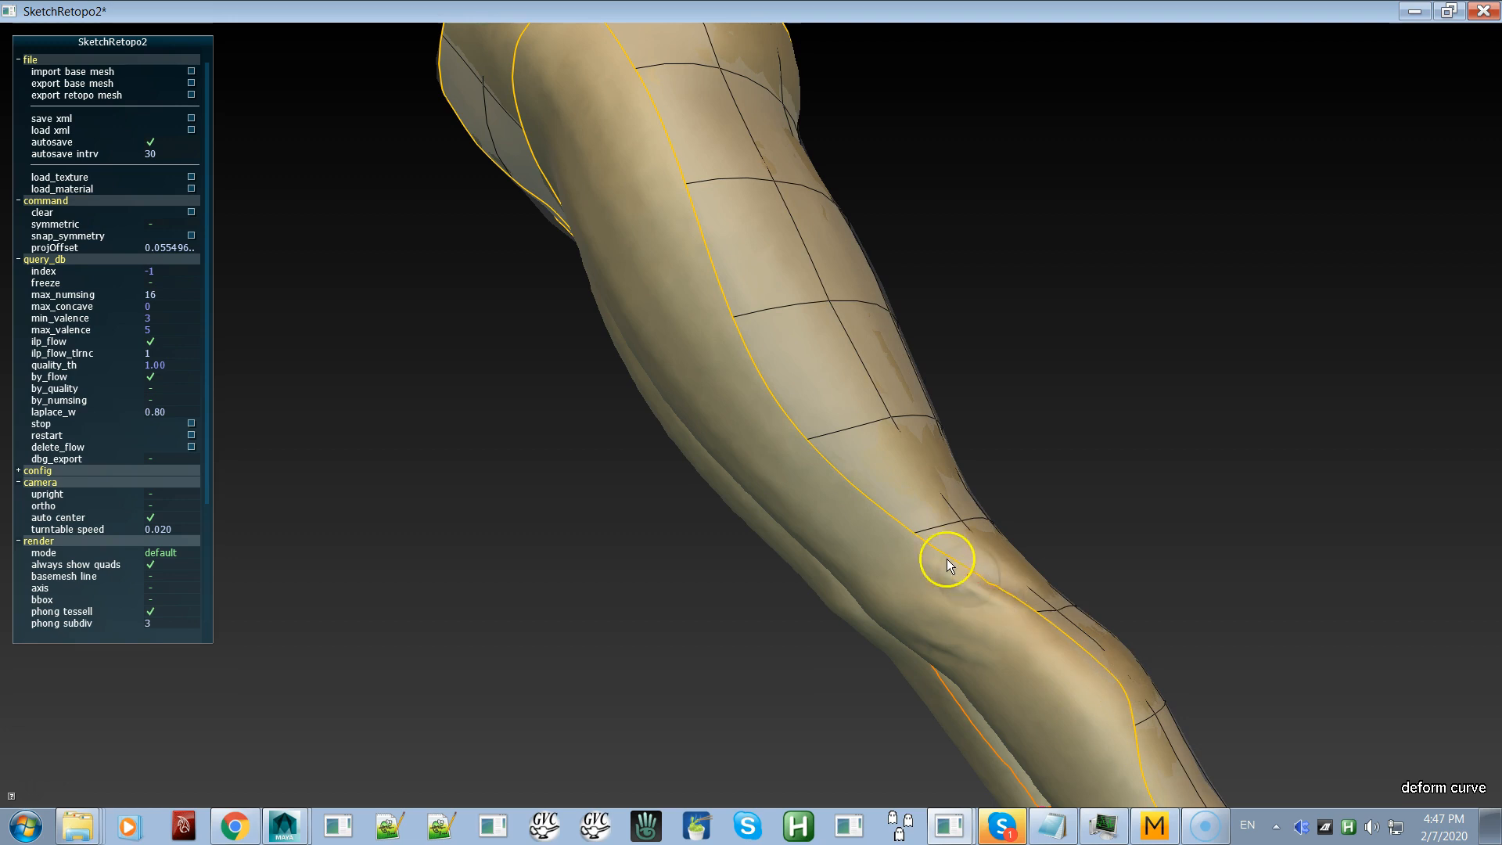
mouse_move(860, 494)
mouse_down()
mouse_move(842, 505)
mouse_move(855, 489)
mouse_move(867, 505)
mouse_up()
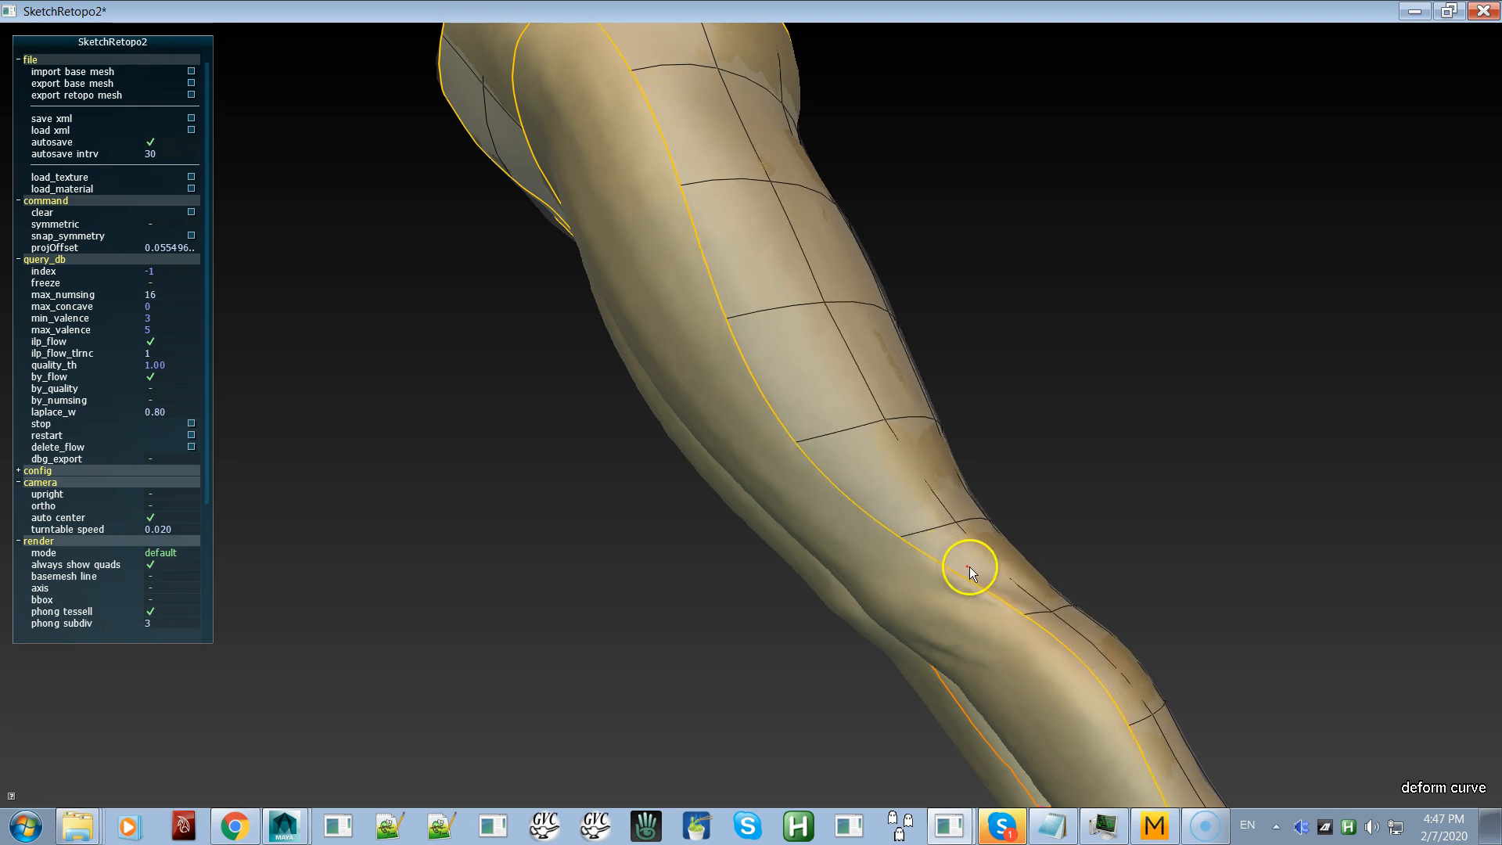
drag(969, 583, 956, 585)
Step: Examine the reshaped side-seam curves around the knees and calves and the curve layout on the front of both legs
alt+right_drag(953, 582, 814, 414)
alt+drag(705, 368, 1025, 204)
alt+drag(843, 490, 1075, 354)
alt+right_drag(1111, 520, 1102, 490)
alt+right_drag(622, 571, 649, 621)
alt+drag(1126, 411, 708, 575)
alt+drag(907, 529, 724, 588)
alt+middle_drag(732, 571, 687, 380)
alt+right_drag(702, 426, 818, 626)
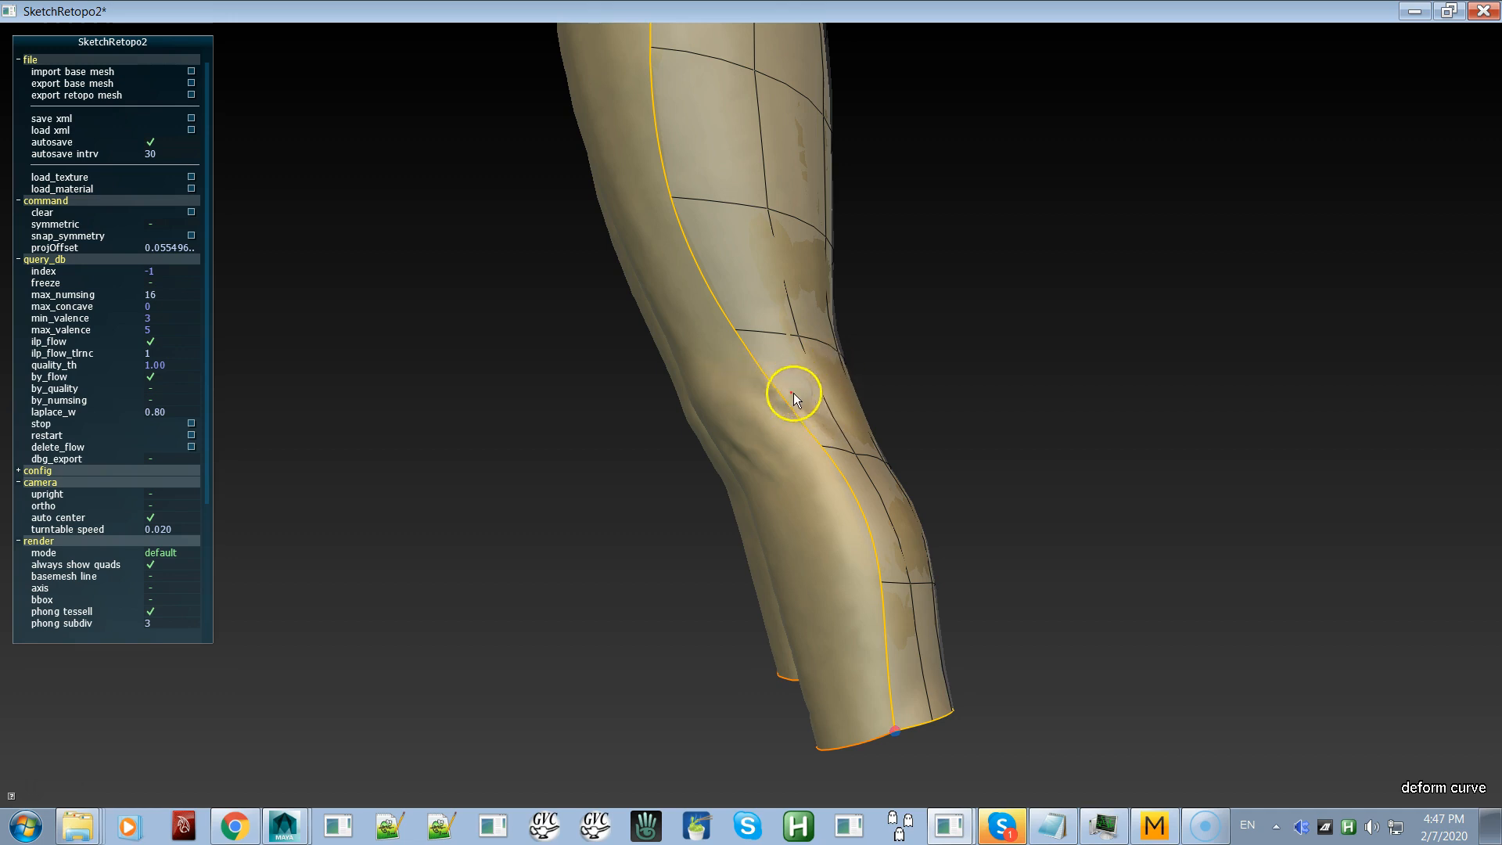
right_drag(806, 430, 691, 278)
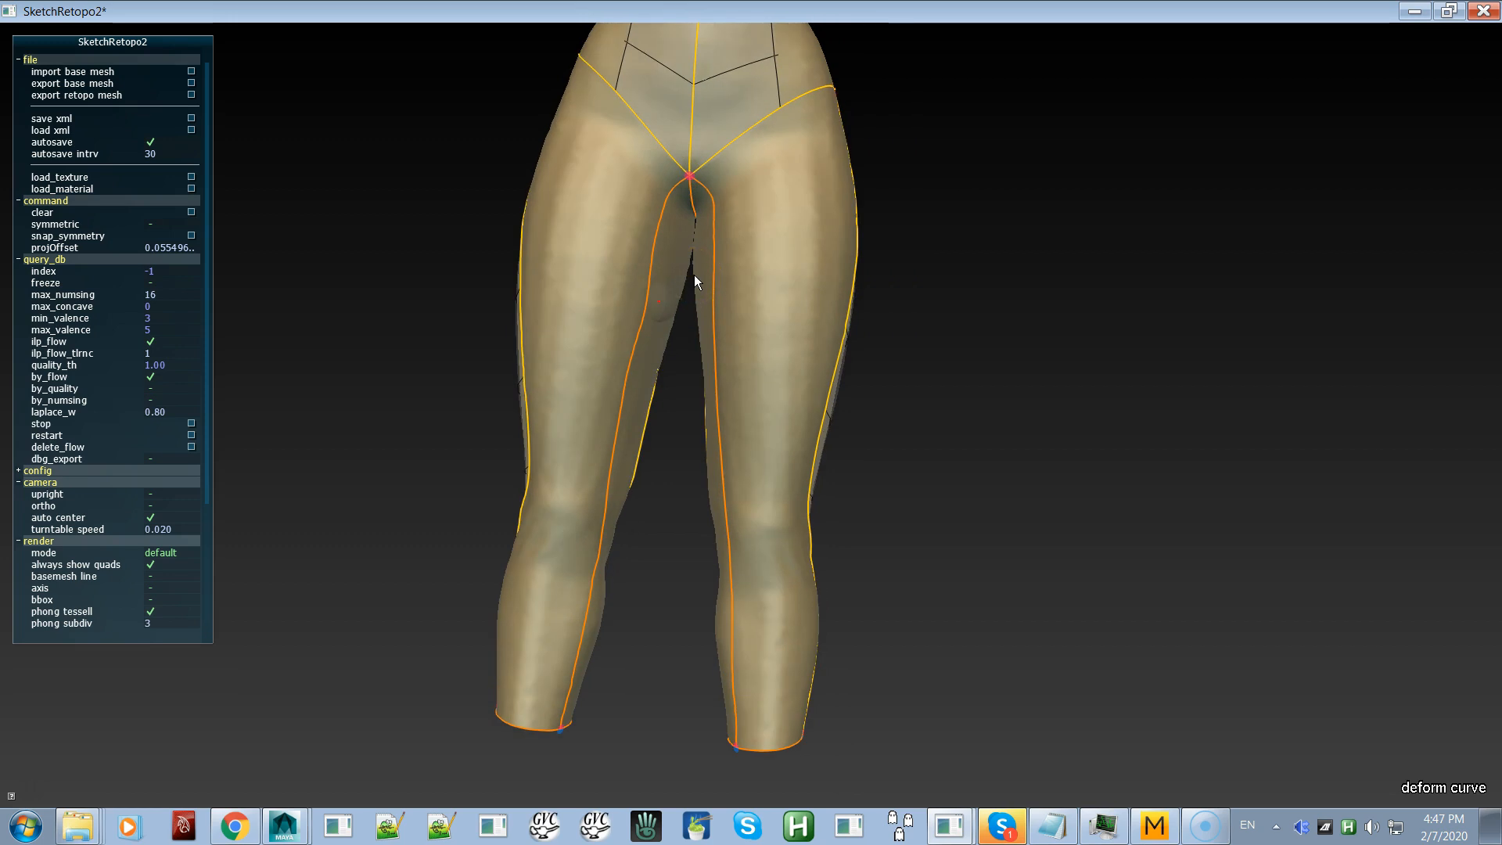
Step: With basic sketching, fill the left leg's front panel between its inner front curve and side seam with a quad patch
drag(722, 268, 721, 293)
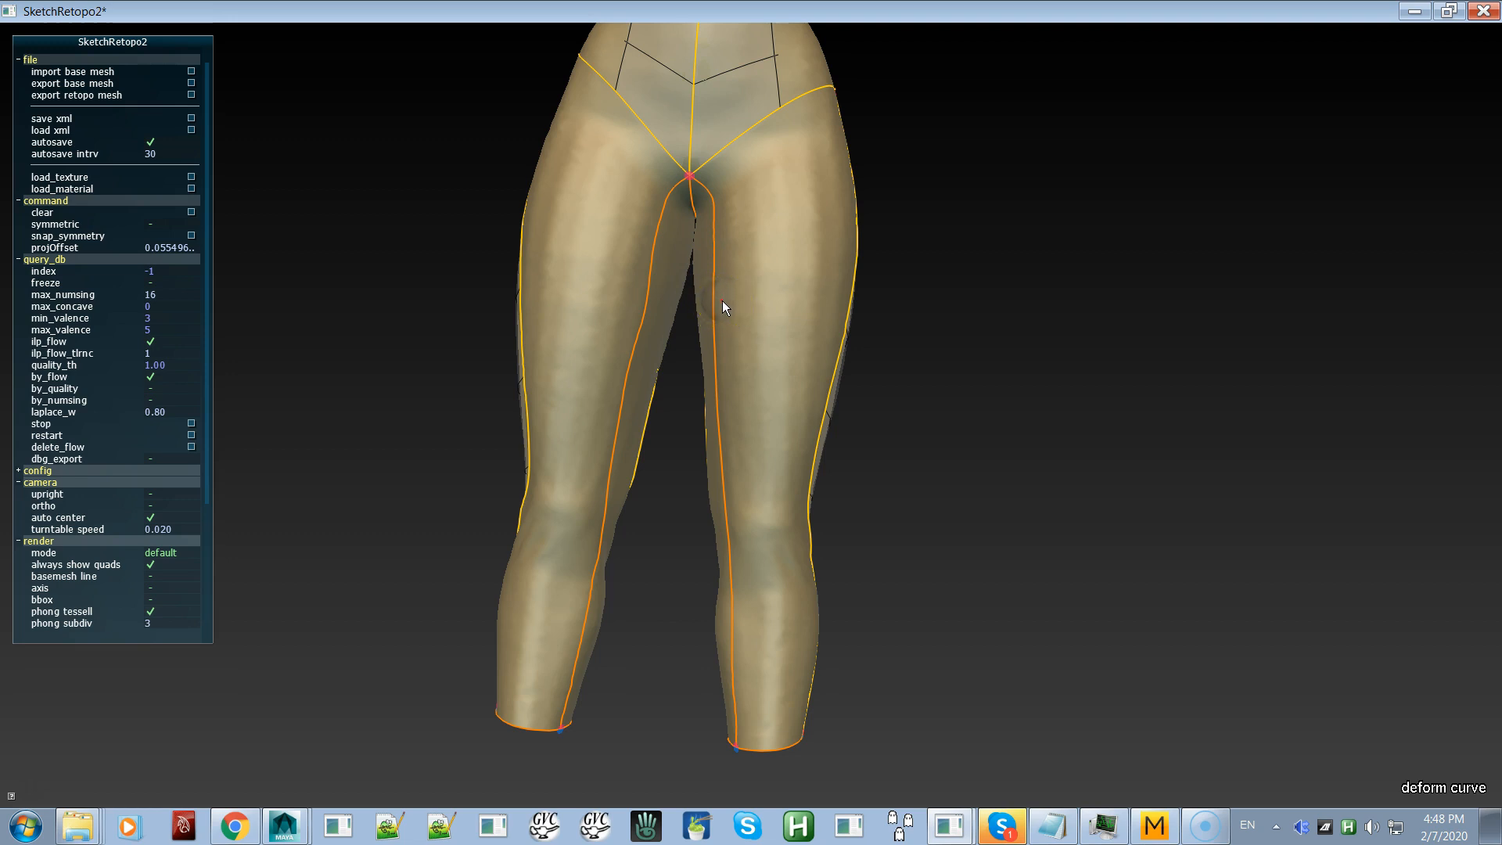
drag(740, 321, 739, 324)
alt+middle_drag(740, 324, 754, 238)
alt+right_drag(754, 238, 838, 447)
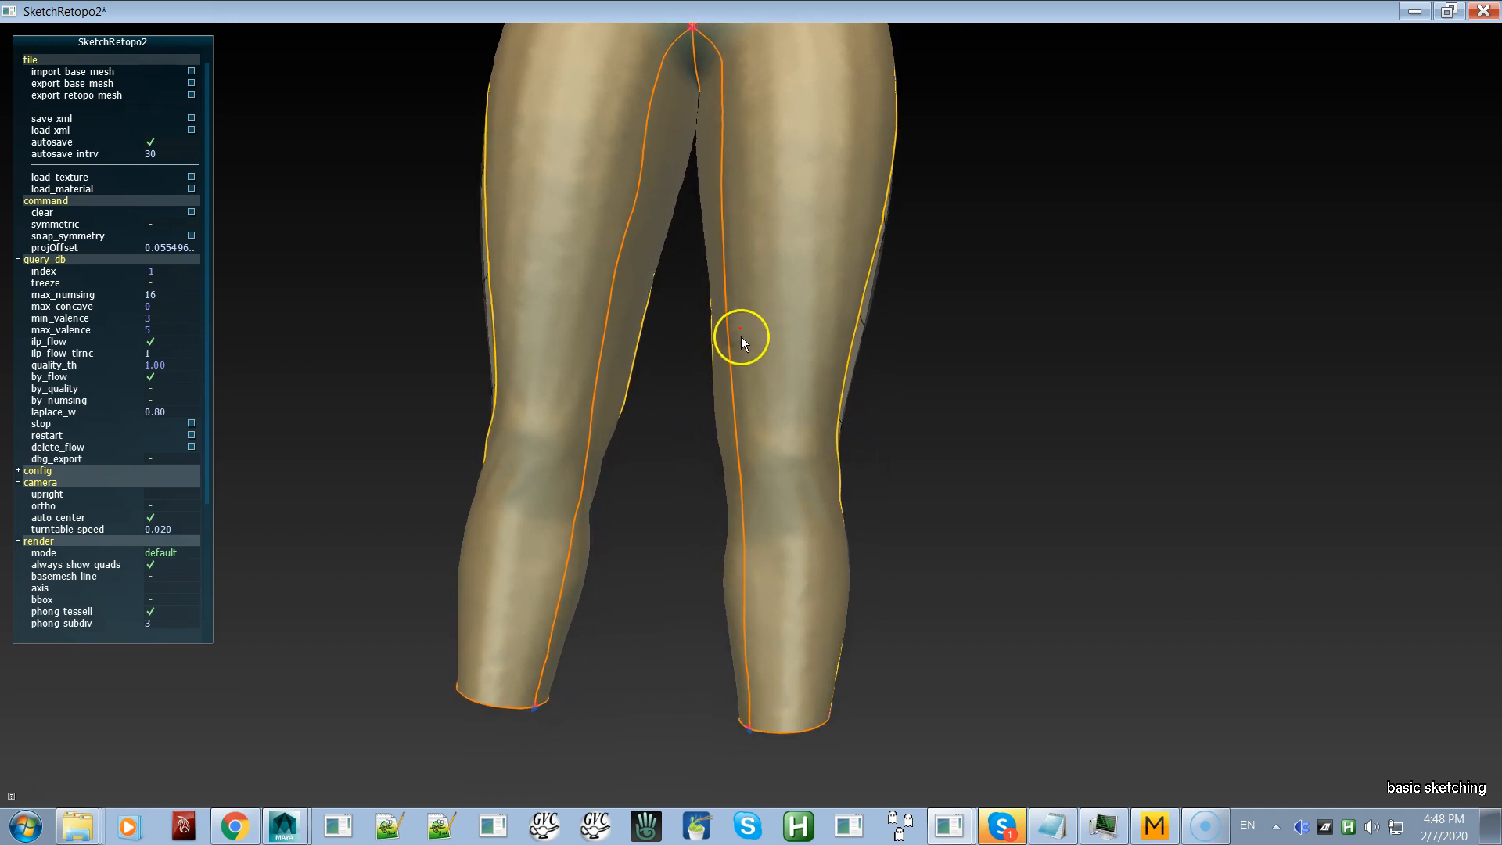
key(space)
alt+drag(1166, 410, 1237, 388)
key(space)
alt+drag(872, 335, 1015, 344)
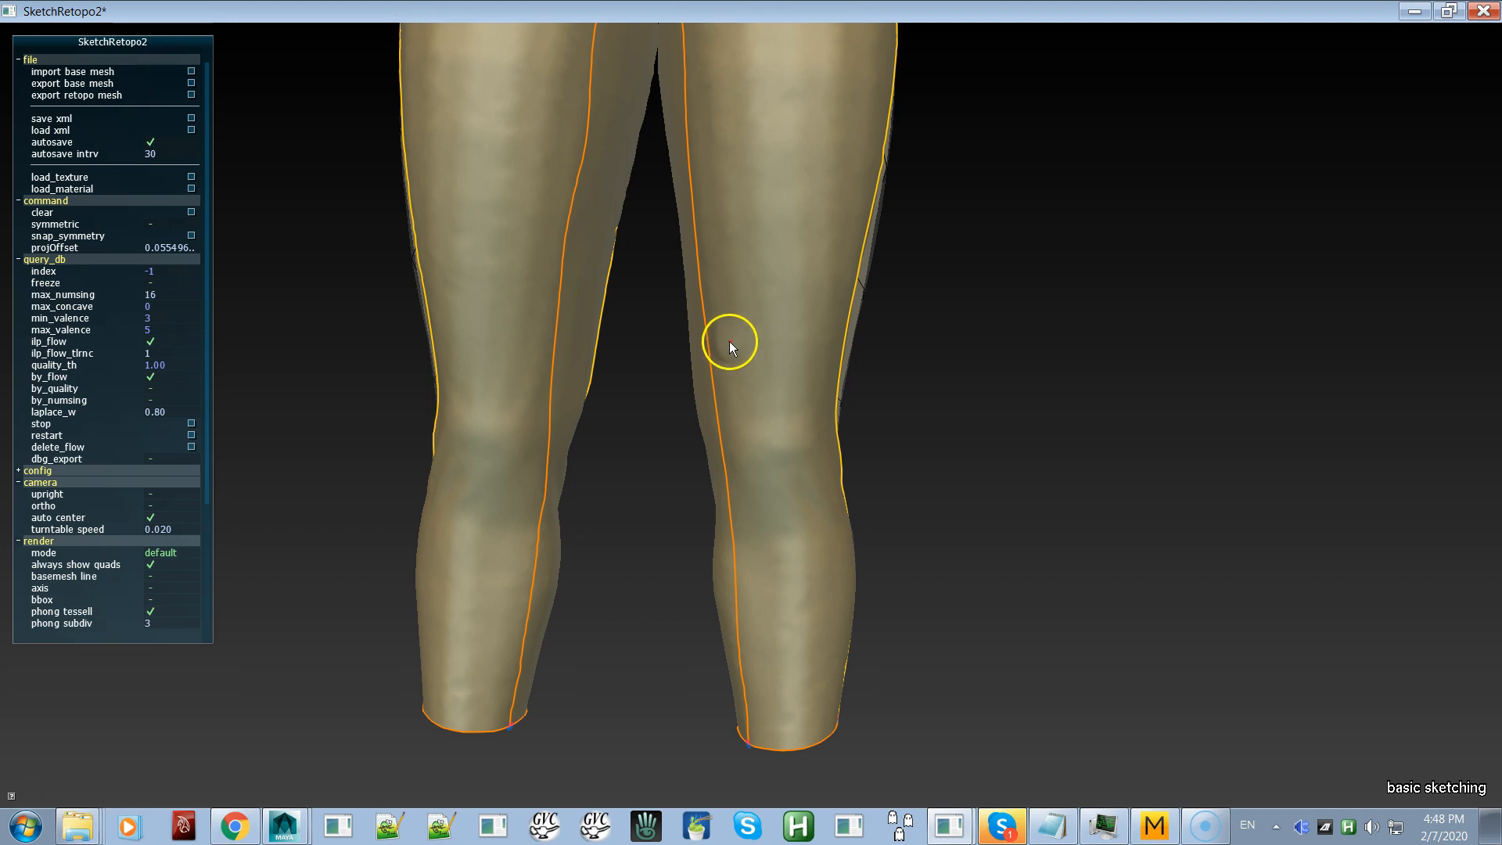
mouse_move(735, 341)
alt+mouse_down()
mouse_move(795, 336)
mouse_move(708, 349)
alt+mouse_up()
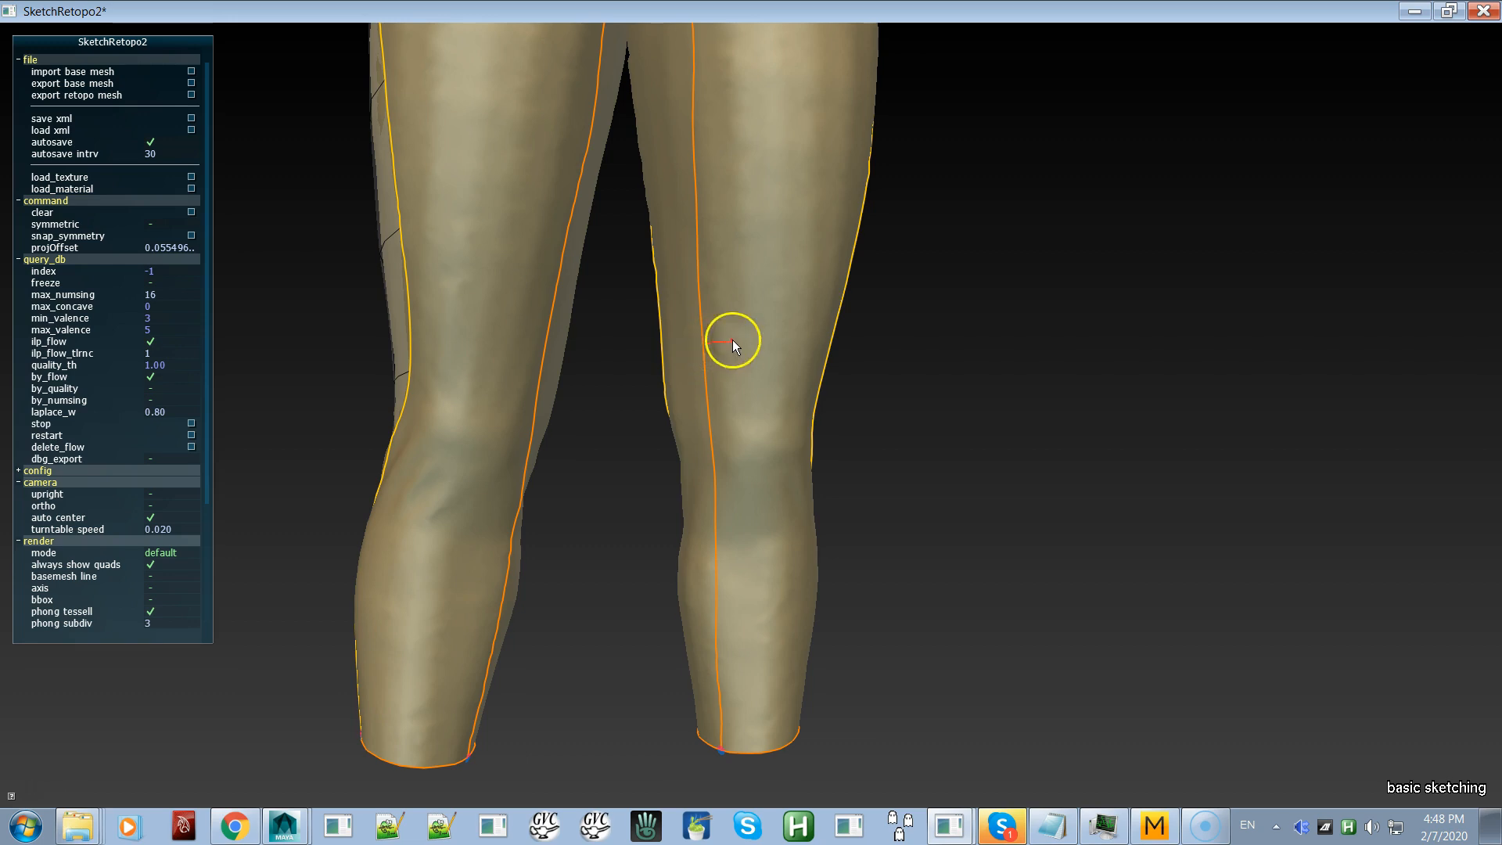
mouse_move(776, 341)
mouse_down()
mouse_move(824, 346)
mouse_move(787, 363)
mouse_move(707, 360)
mouse_move(814, 345)
mouse_up()
drag(814, 345, 811, 347)
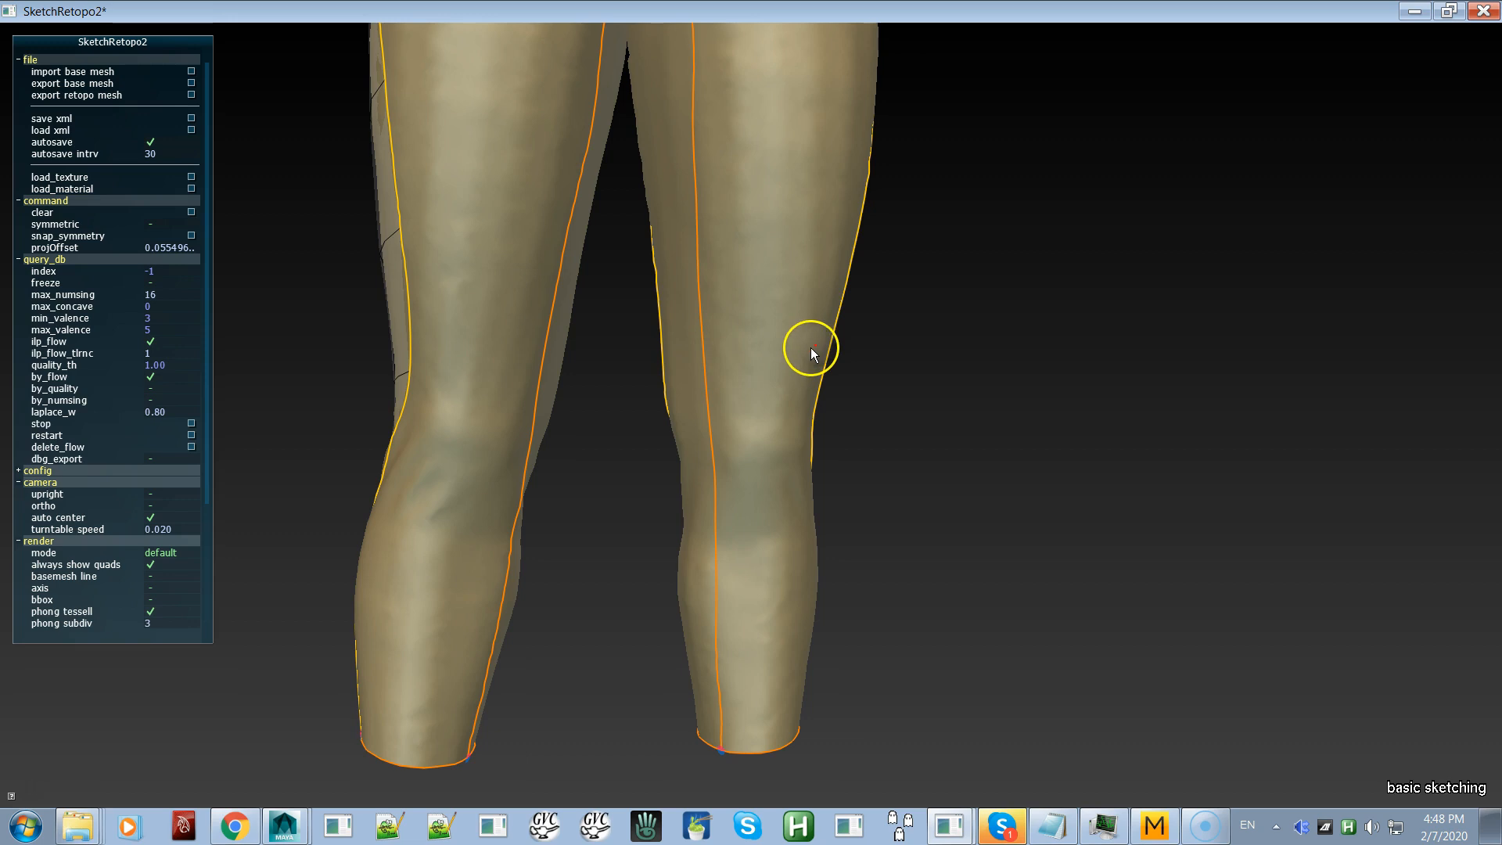
click(766, 363)
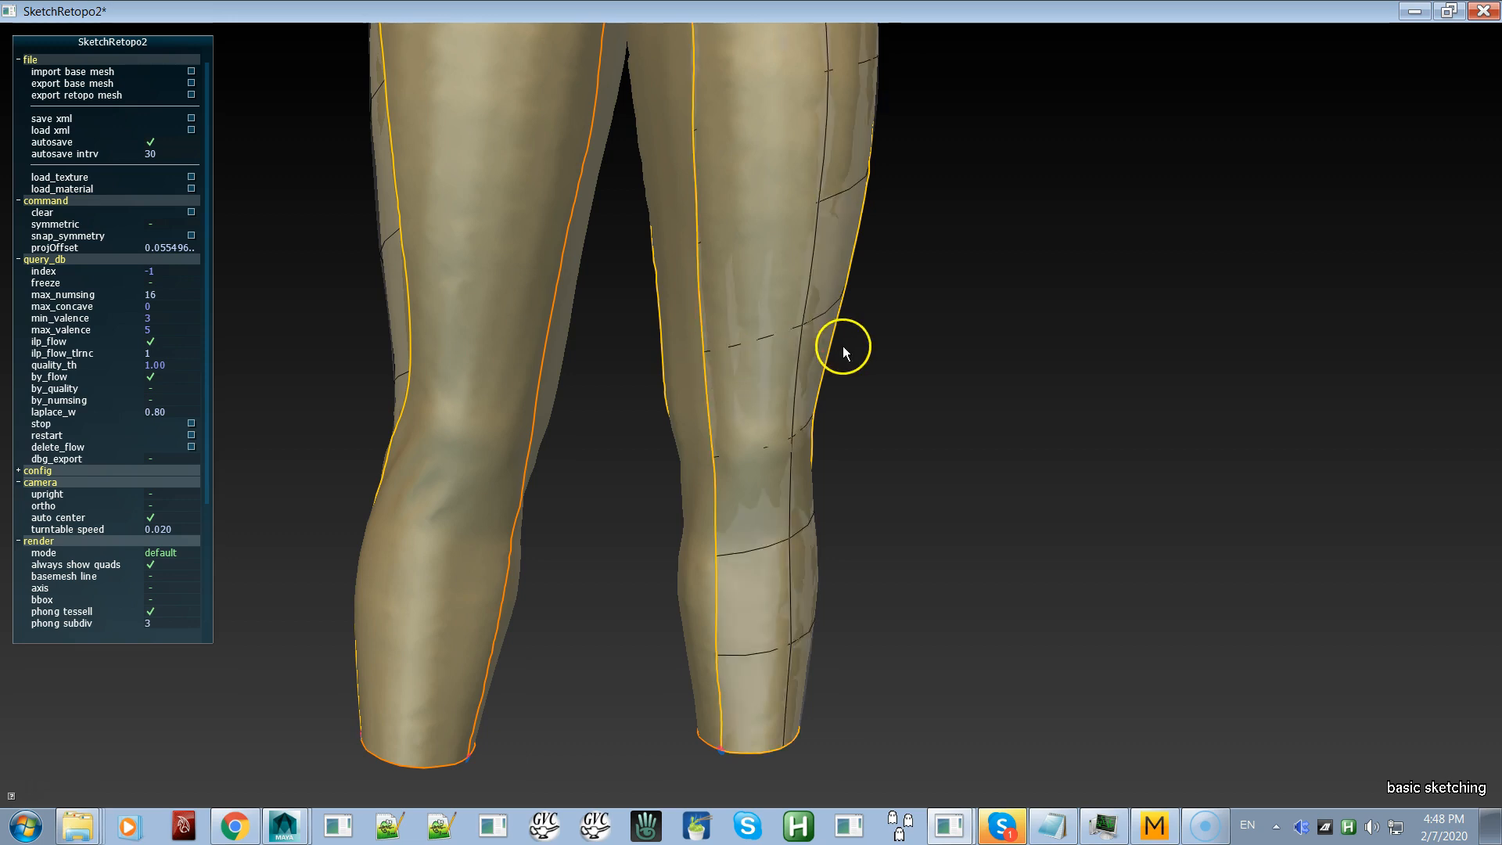
Step: Fill the right leg's front panel and its inner panel between the front and back inner curves with quad patches
alt+drag(824, 393, 763, 360)
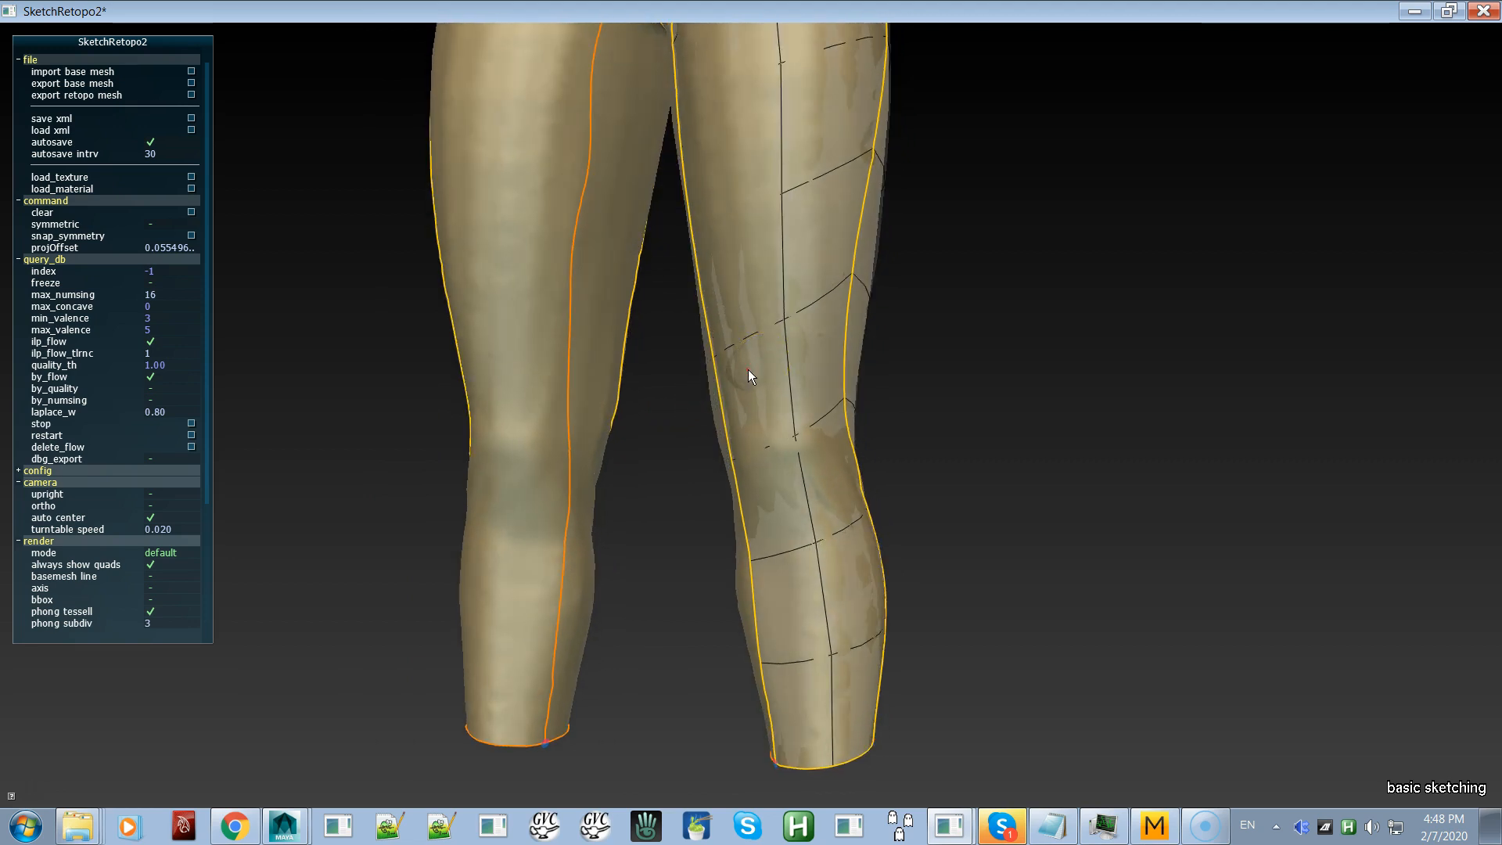
mouse_move(734, 379)
alt+mouse_down()
mouse_move(801, 359)
mouse_move(699, 409)
mouse_move(634, 416)
mouse_move(741, 375)
mouse_move(689, 407)
mouse_move(655, 381)
mouse_move(660, 396)
mouse_move(643, 326)
alt+mouse_up()
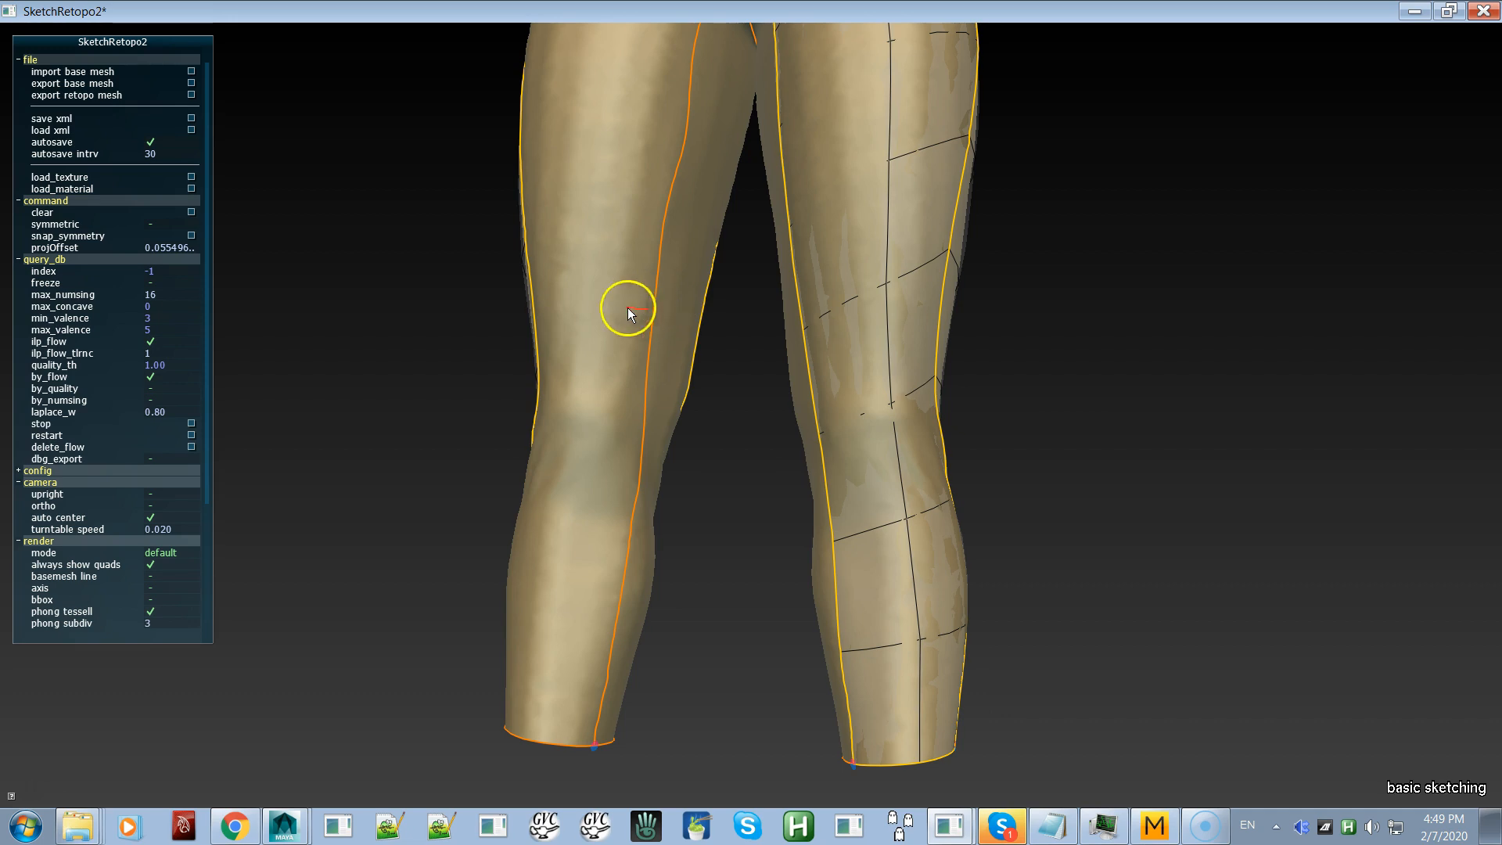
drag(580, 305, 566, 311)
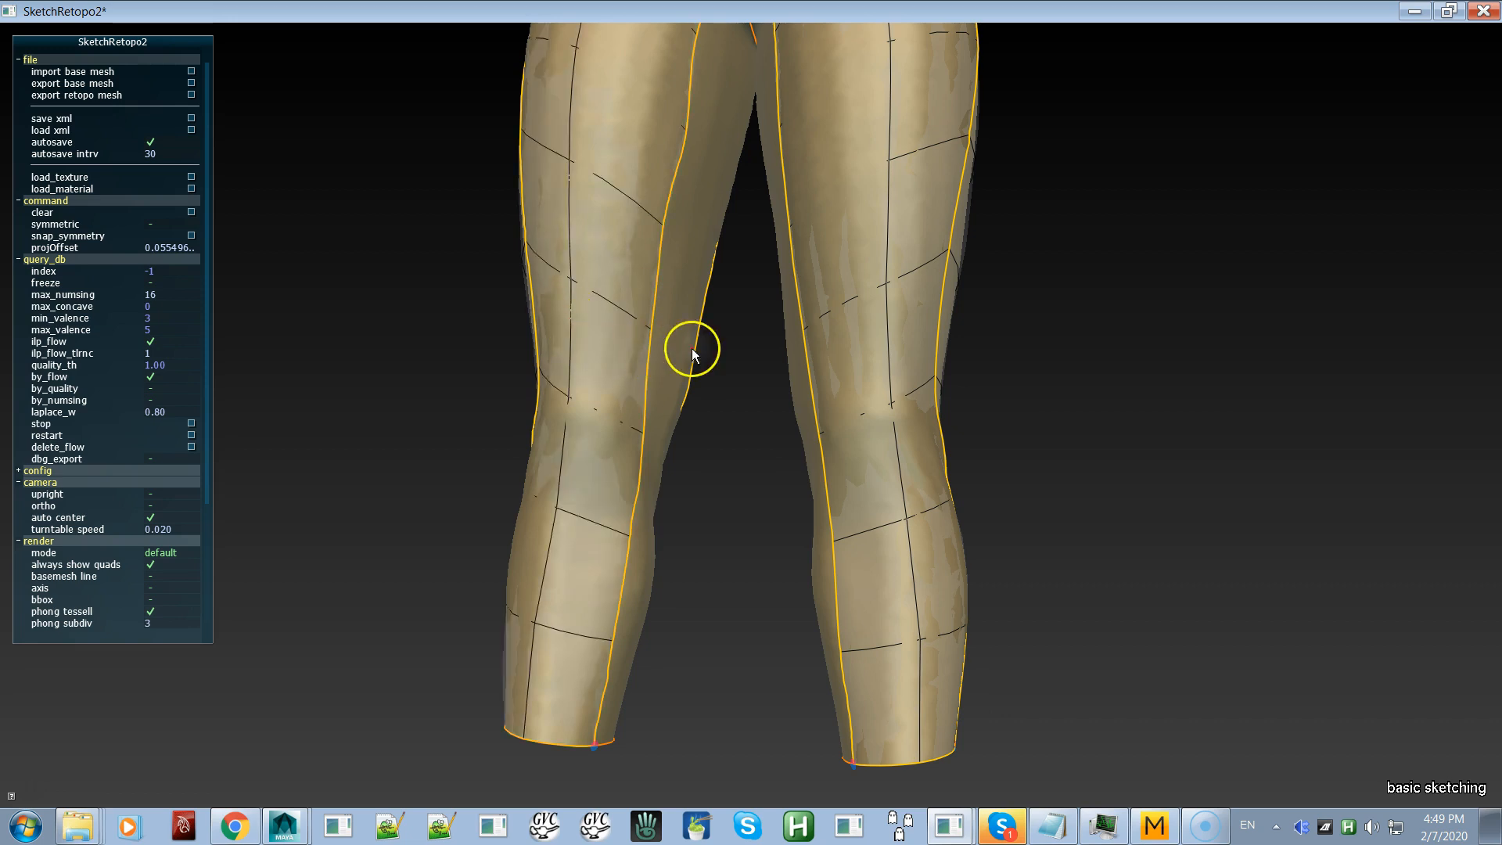
alt+drag(692, 349, 576, 352)
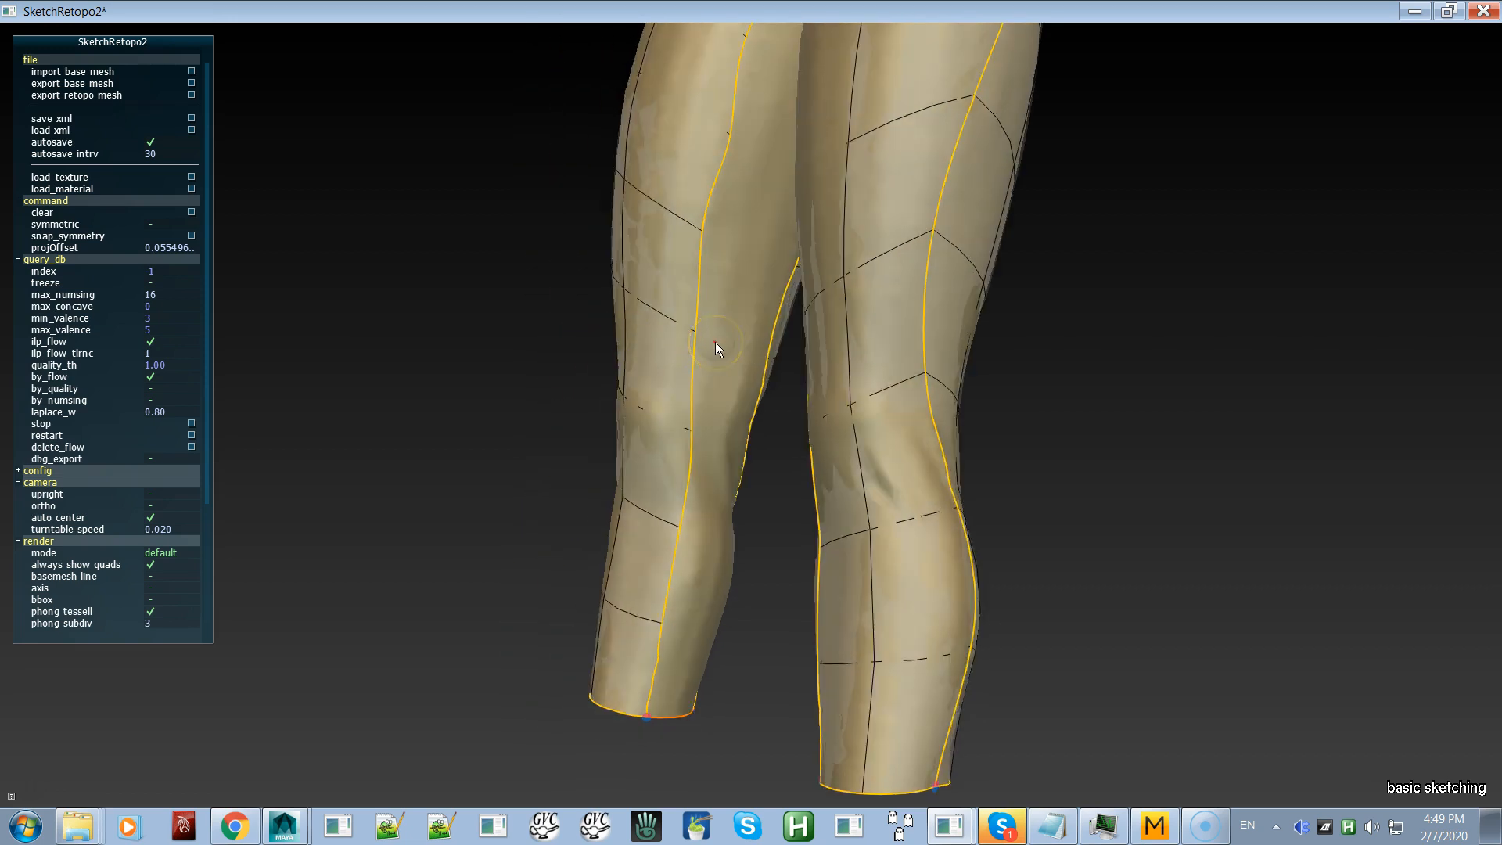
mouse_move(697, 341)
mouse_down()
mouse_move(795, 368)
mouse_move(1007, 308)
mouse_up()
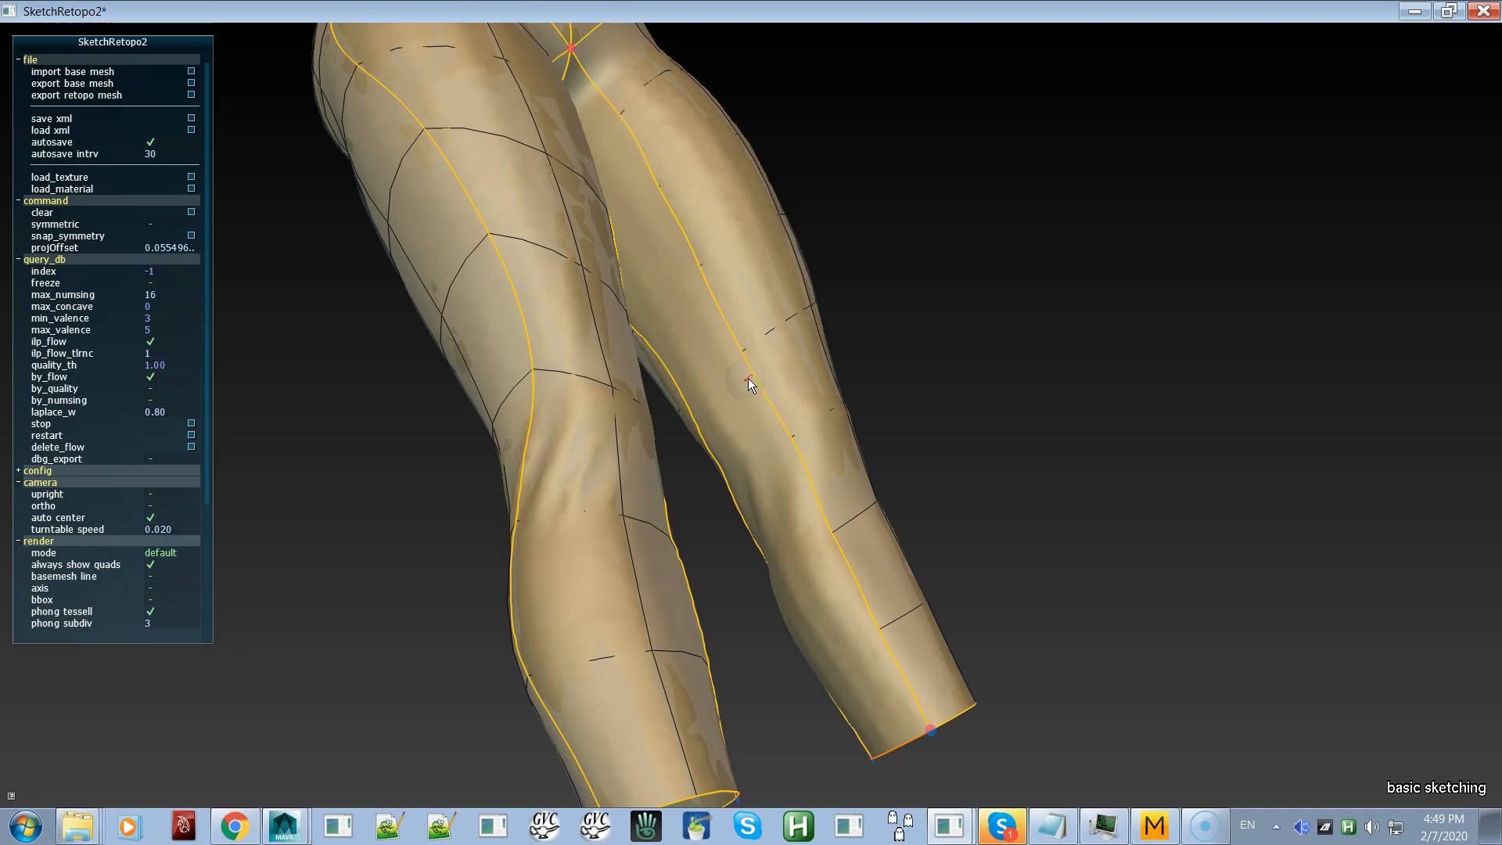
Step: Fill the left leg's inner panel between its front and back inner curves with a quad patch
drag(722, 396, 701, 415)
alt+drag(701, 433, 933, 269)
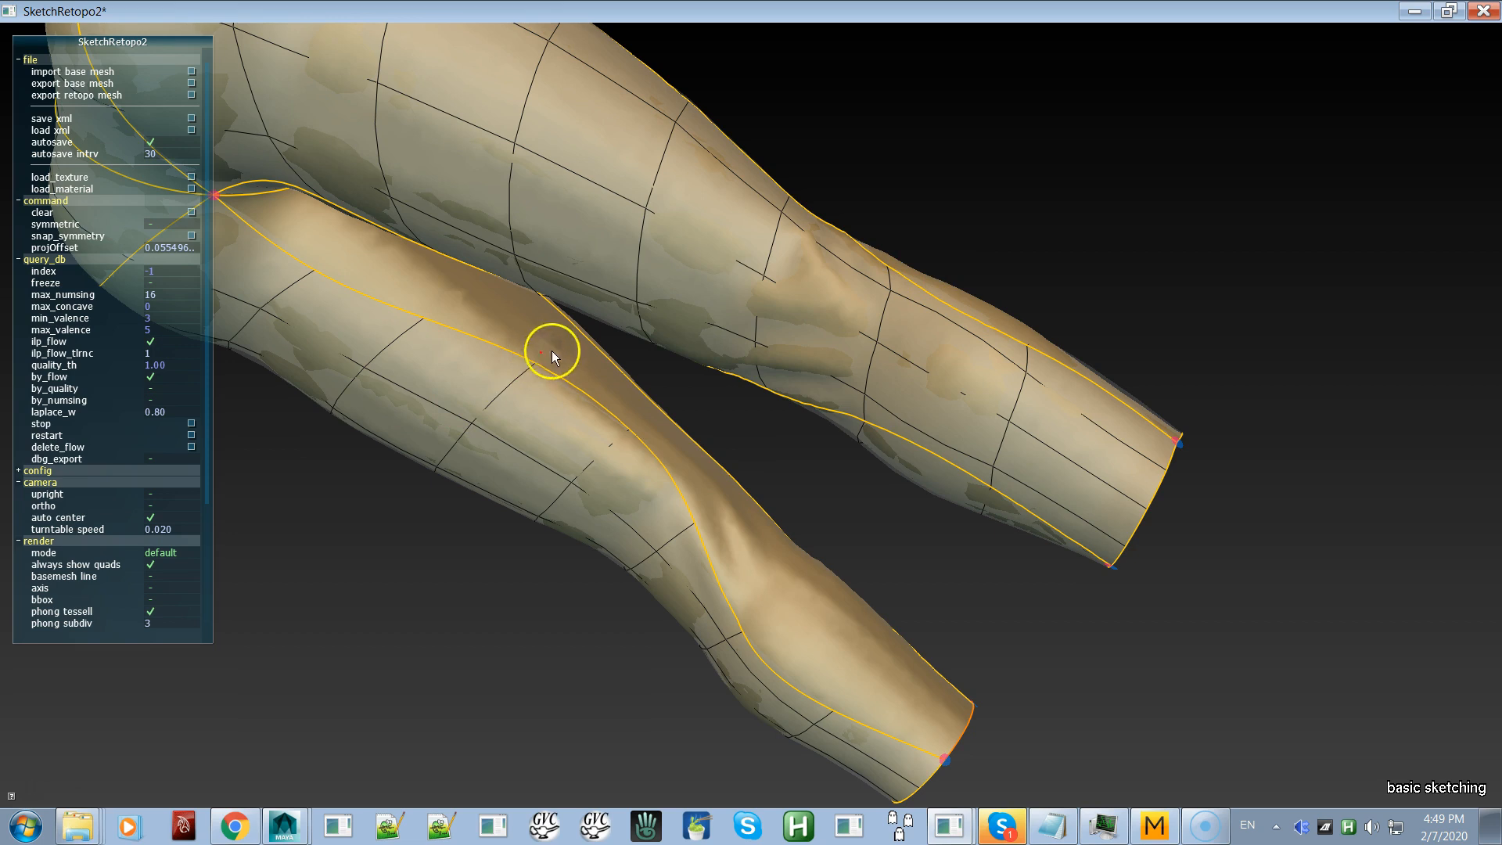
click(573, 340)
alt+drag(572, 448, 683, 421)
alt+drag(781, 298, 634, 308)
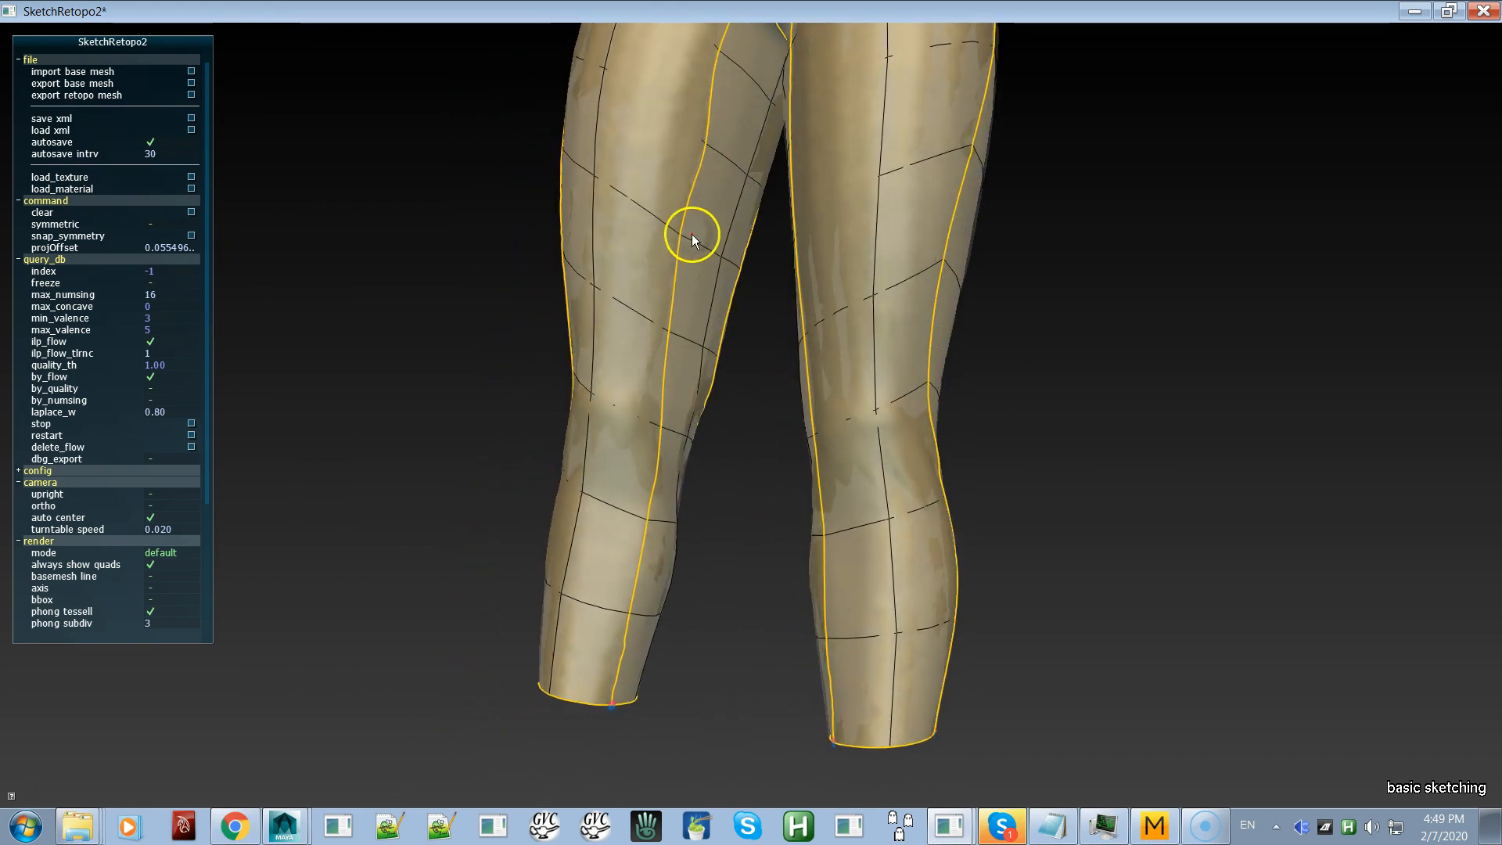
alt+drag(738, 266, 495, 235)
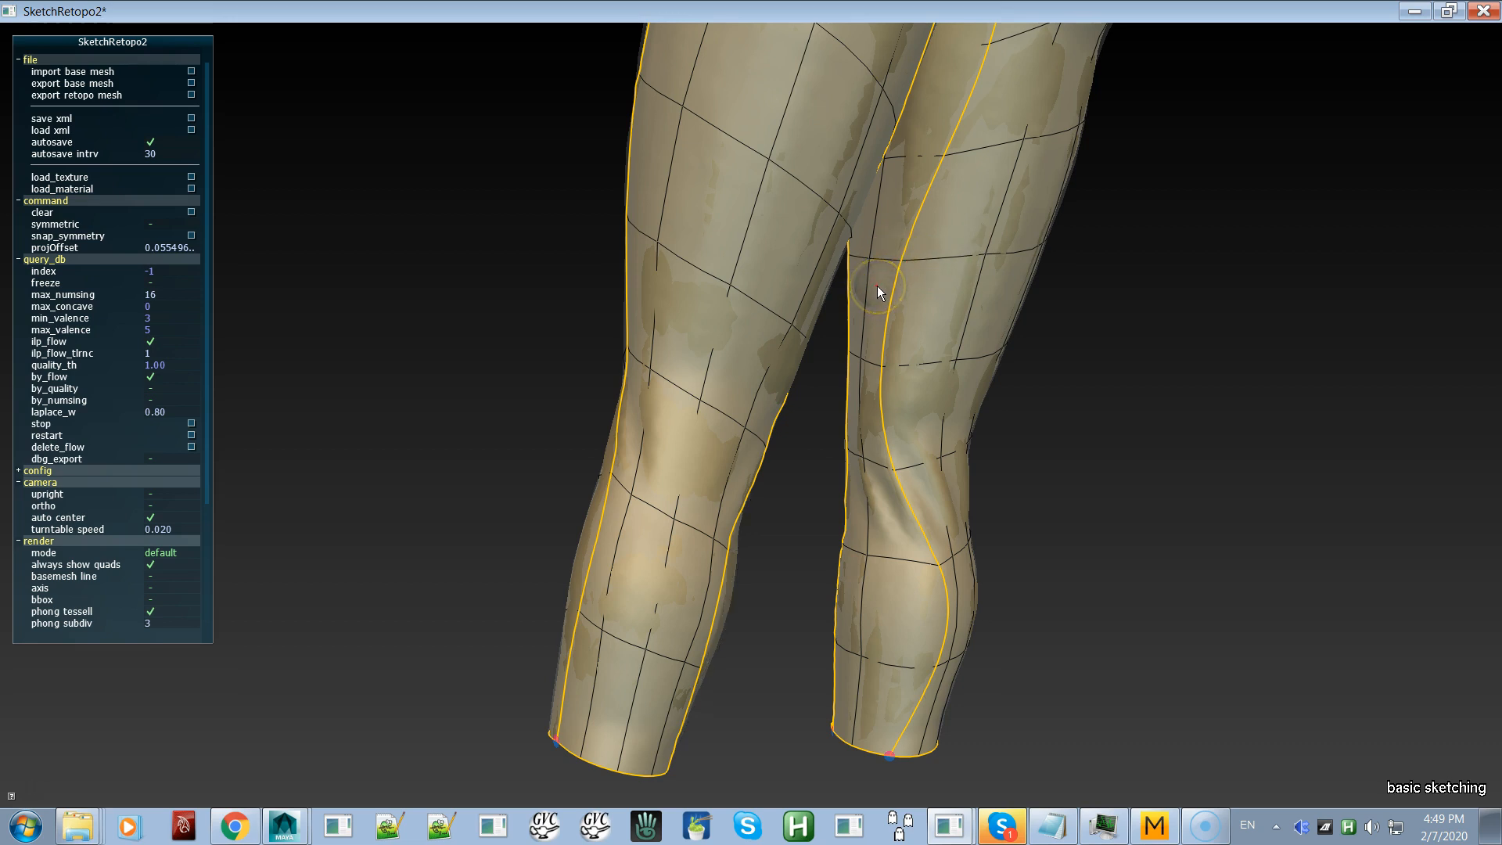
alt+drag(910, 354, 577, 167)
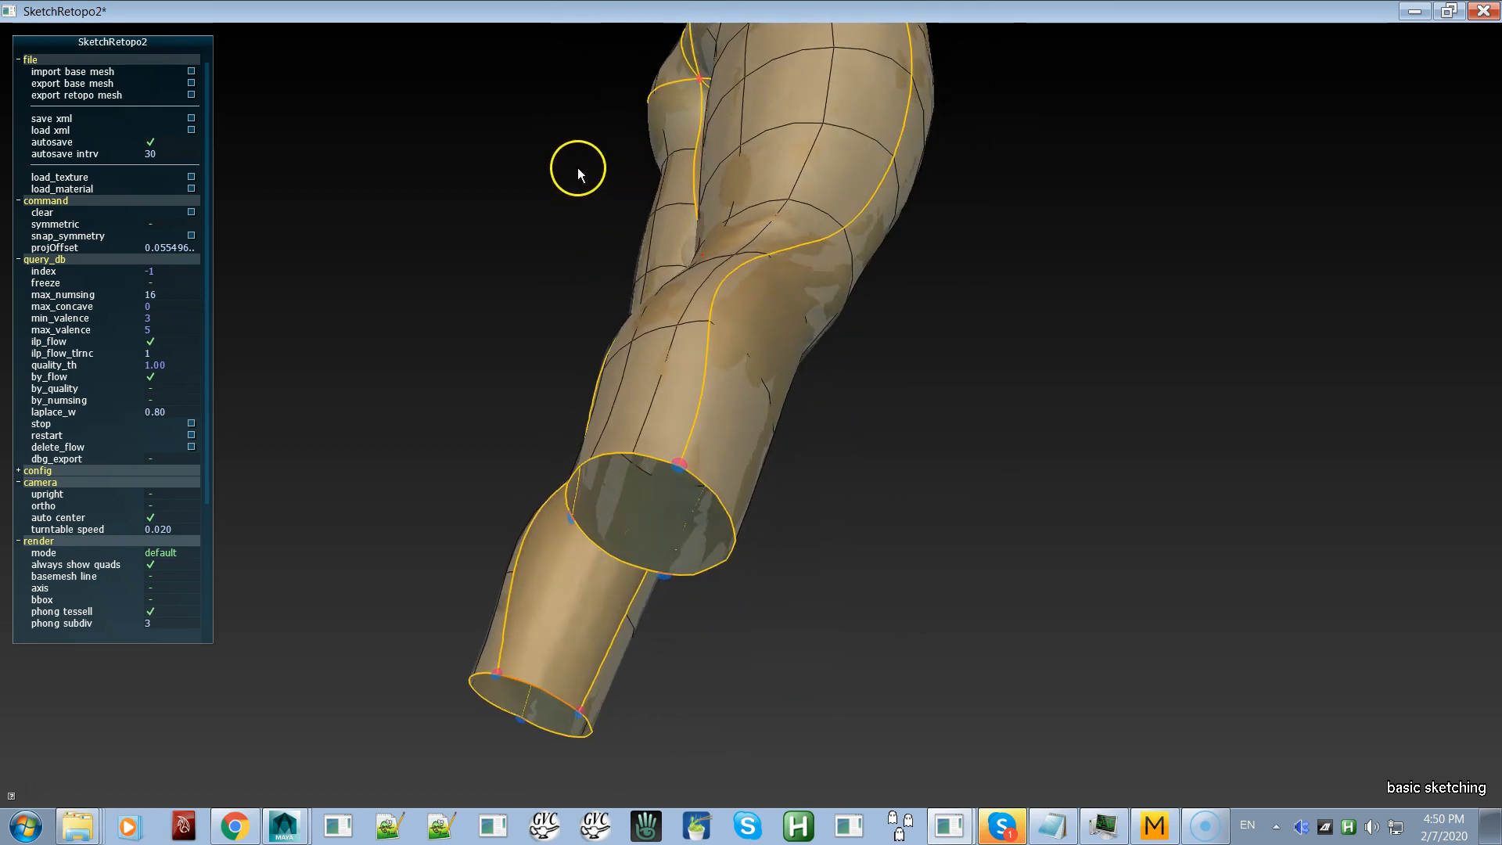
mouse_move(523, 576)
alt+mouse_down()
mouse_move(597, 594)
mouse_move(507, 602)
mouse_move(481, 568)
mouse_move(595, 598)
mouse_move(528, 571)
alt+mouse_up()
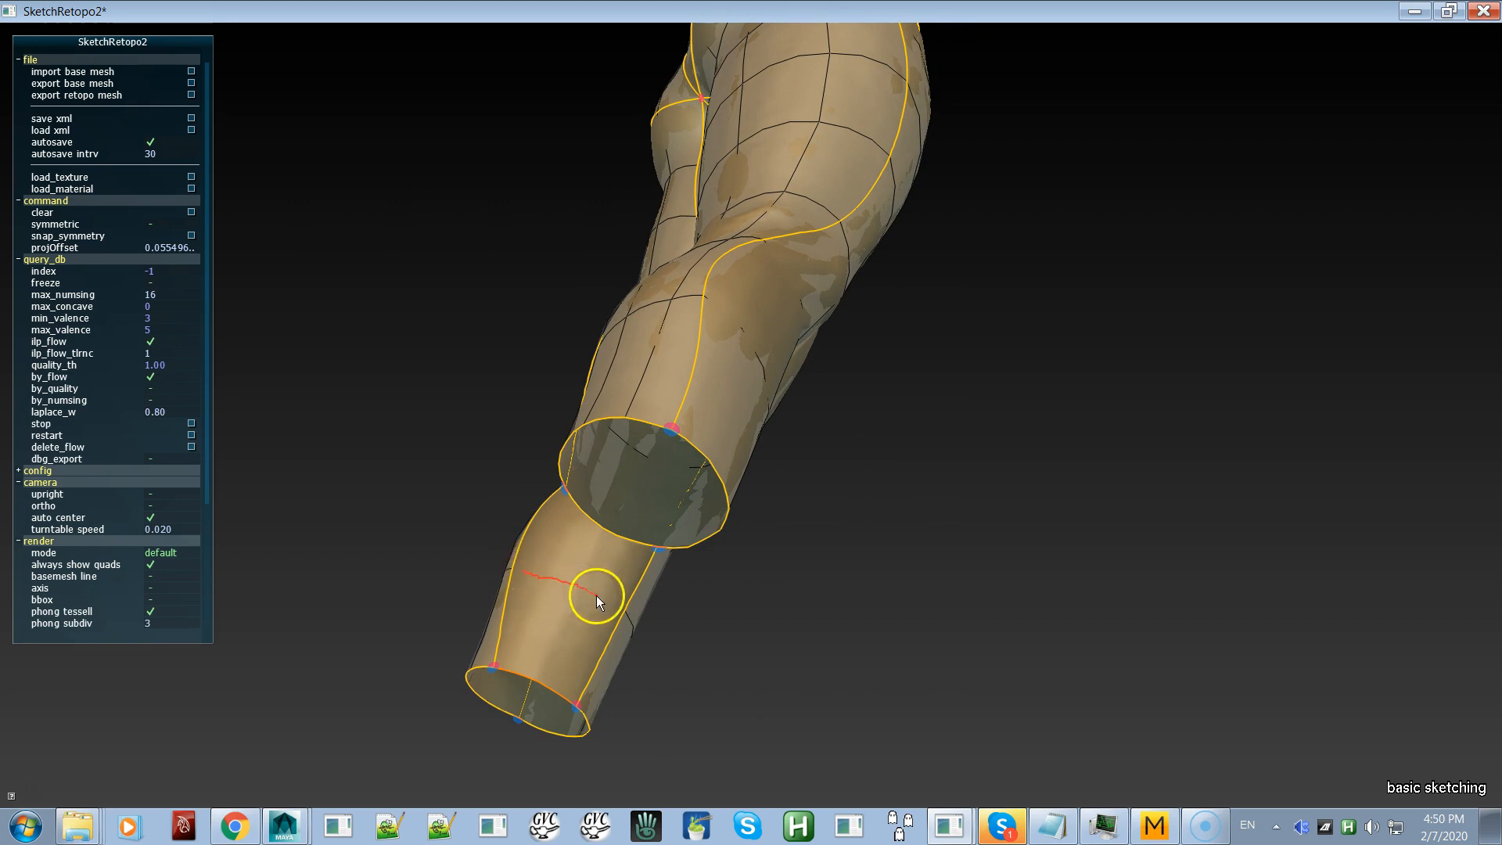
drag(618, 608, 618, 608)
Step: Save the retopology project to the Desktop as the XML file "retopo Pants.xml"
middle_drag(637, 480, 784, 243)
middle_drag(982, 449, 997, 363)
middle_drag(890, 372, 993, 387)
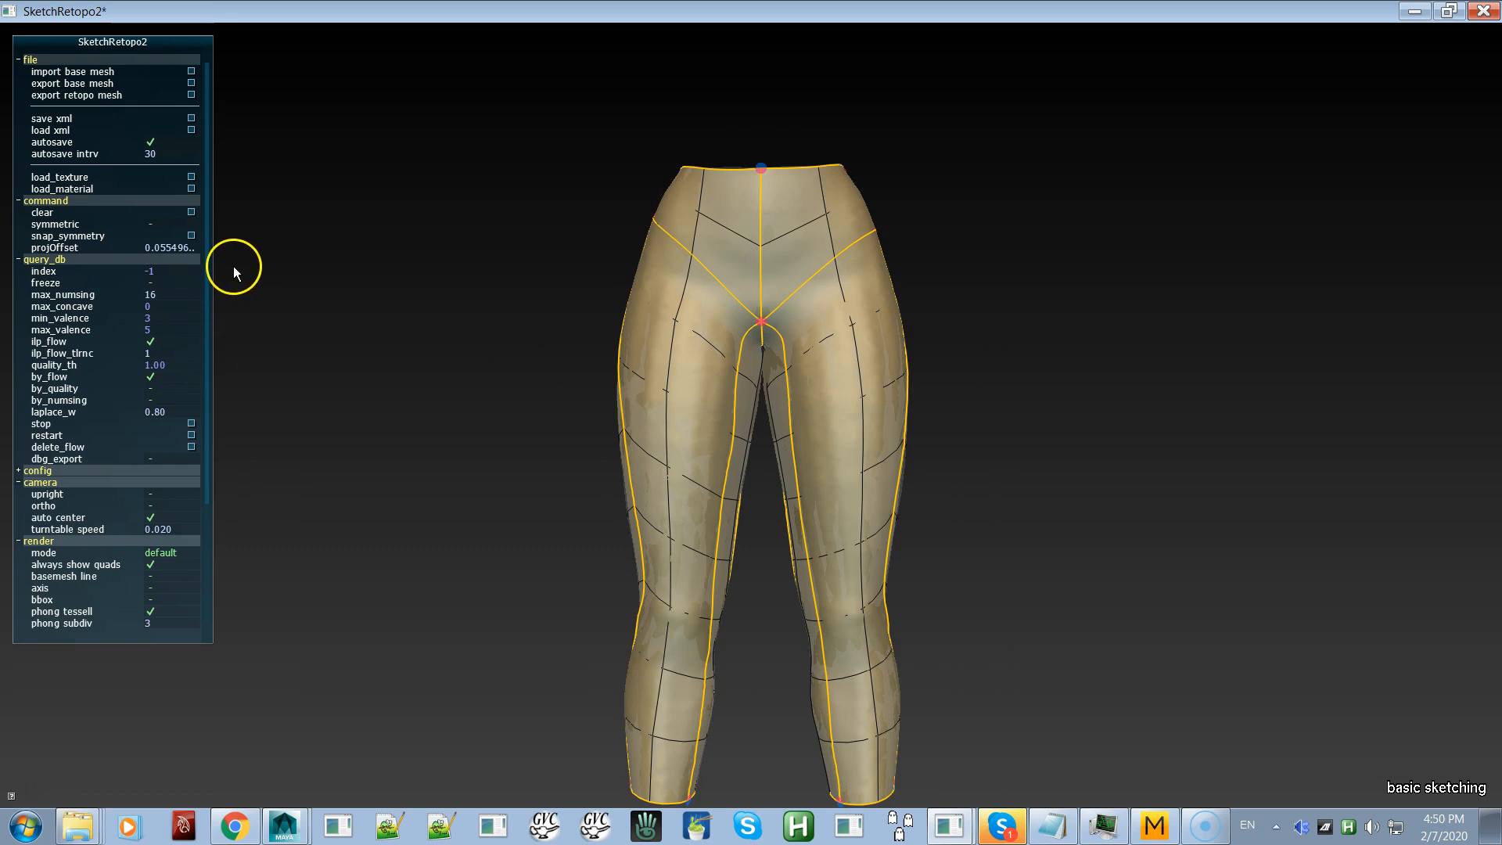
click(64, 118)
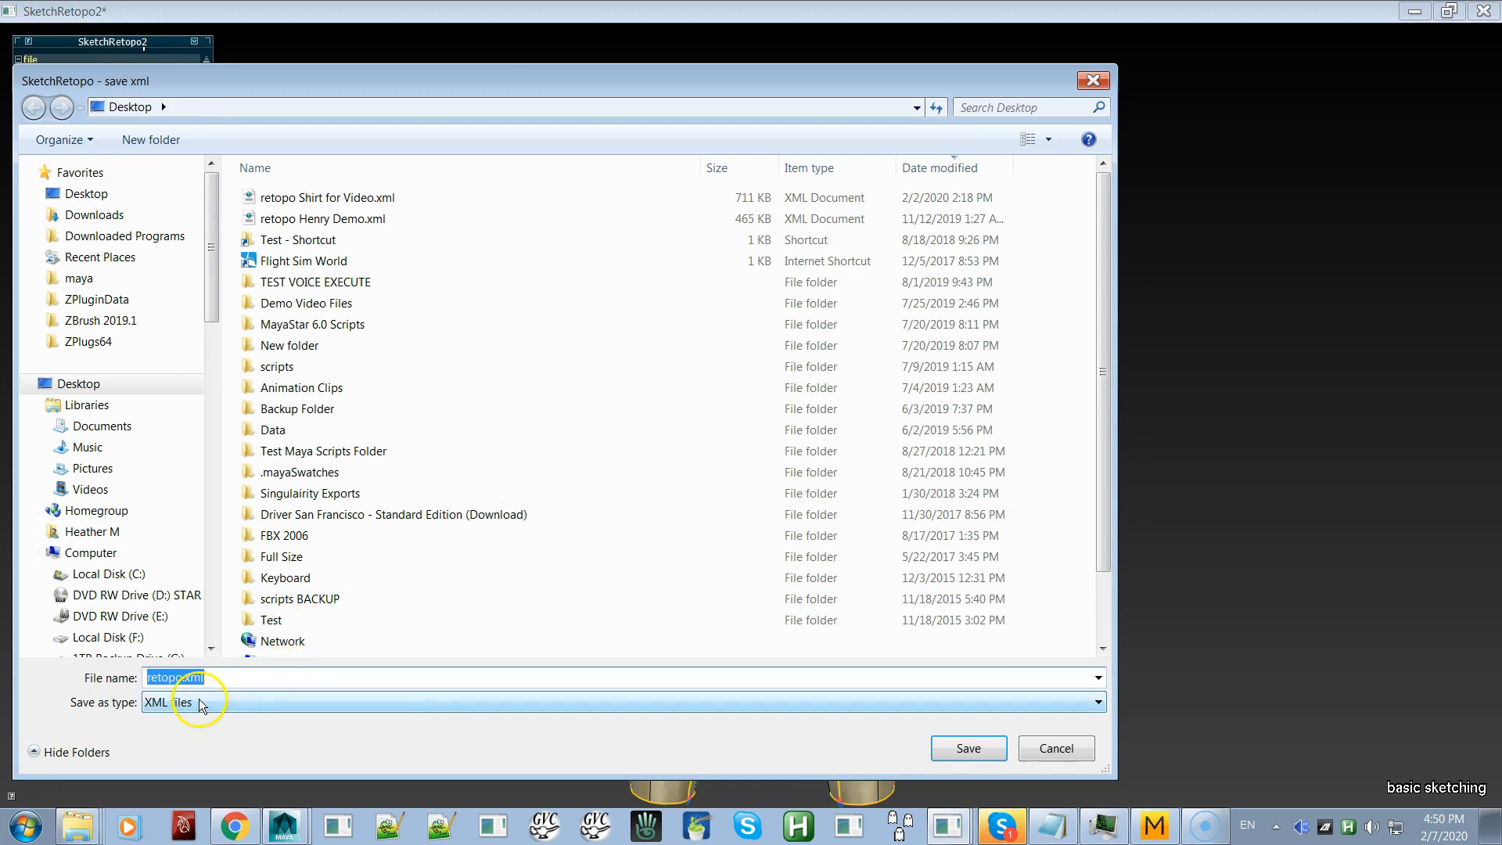
click(184, 677)
text(Pants)
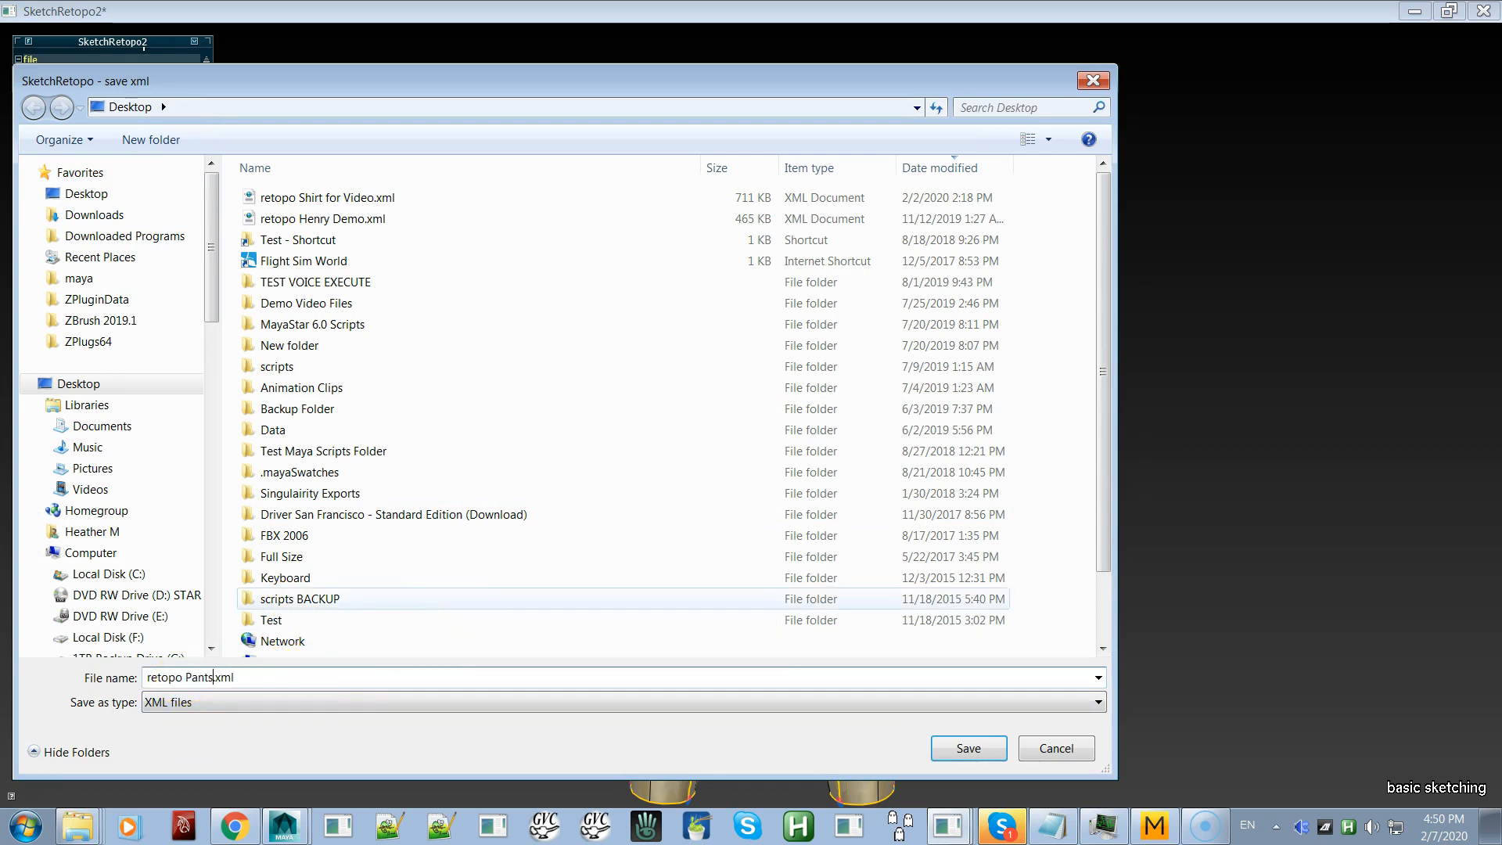
key(Return)
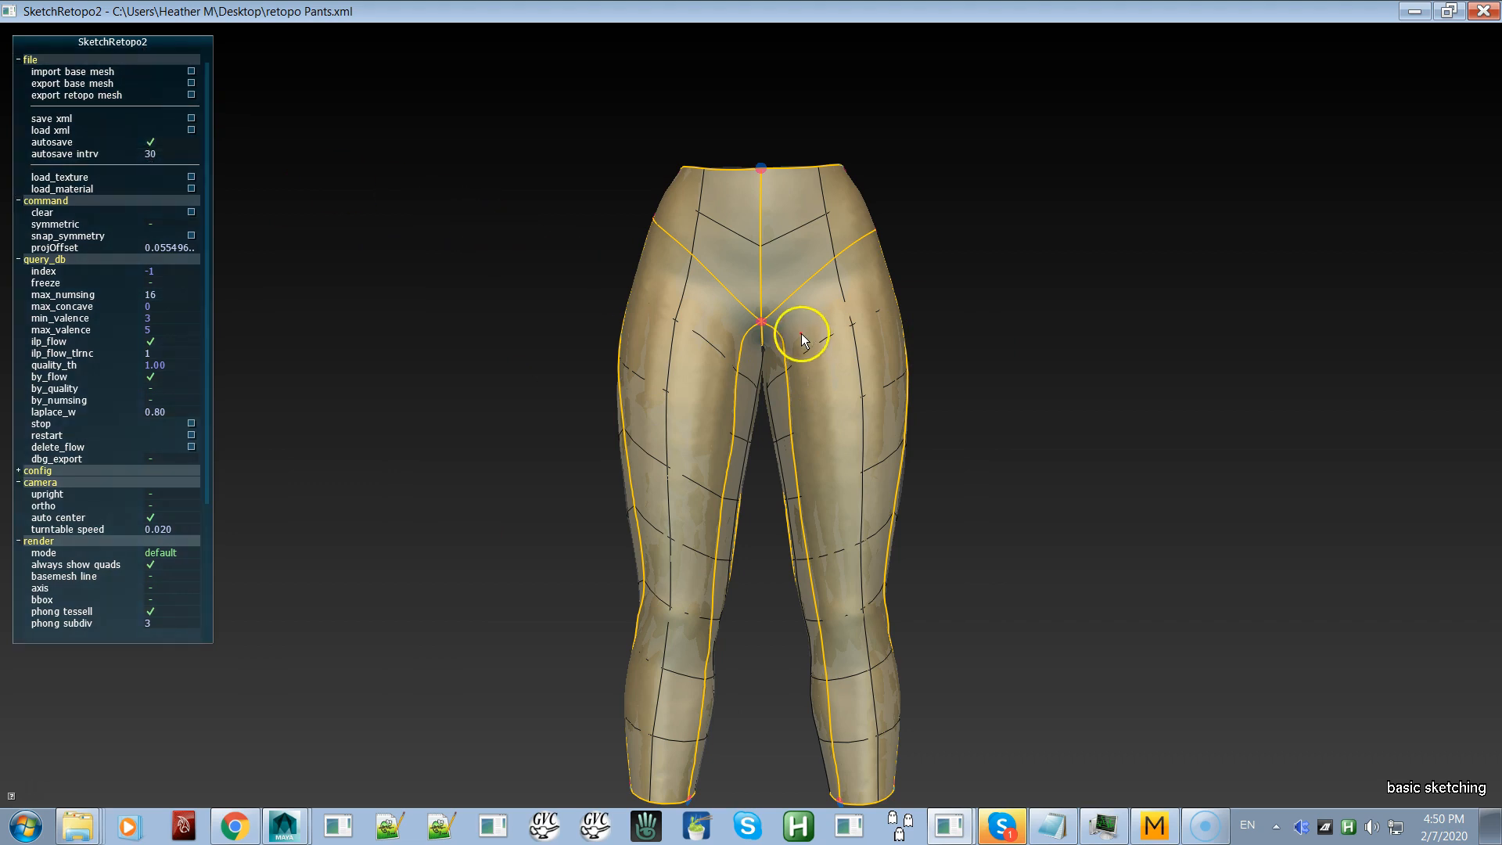
Step: Examine the completed patch layout from the front and back, and preview the resulting quad mesh on its own
middle_drag(979, 378, 1053, 403)
middle_drag(899, 322, 616, 507)
middle_drag(1066, 430, 804, 420)
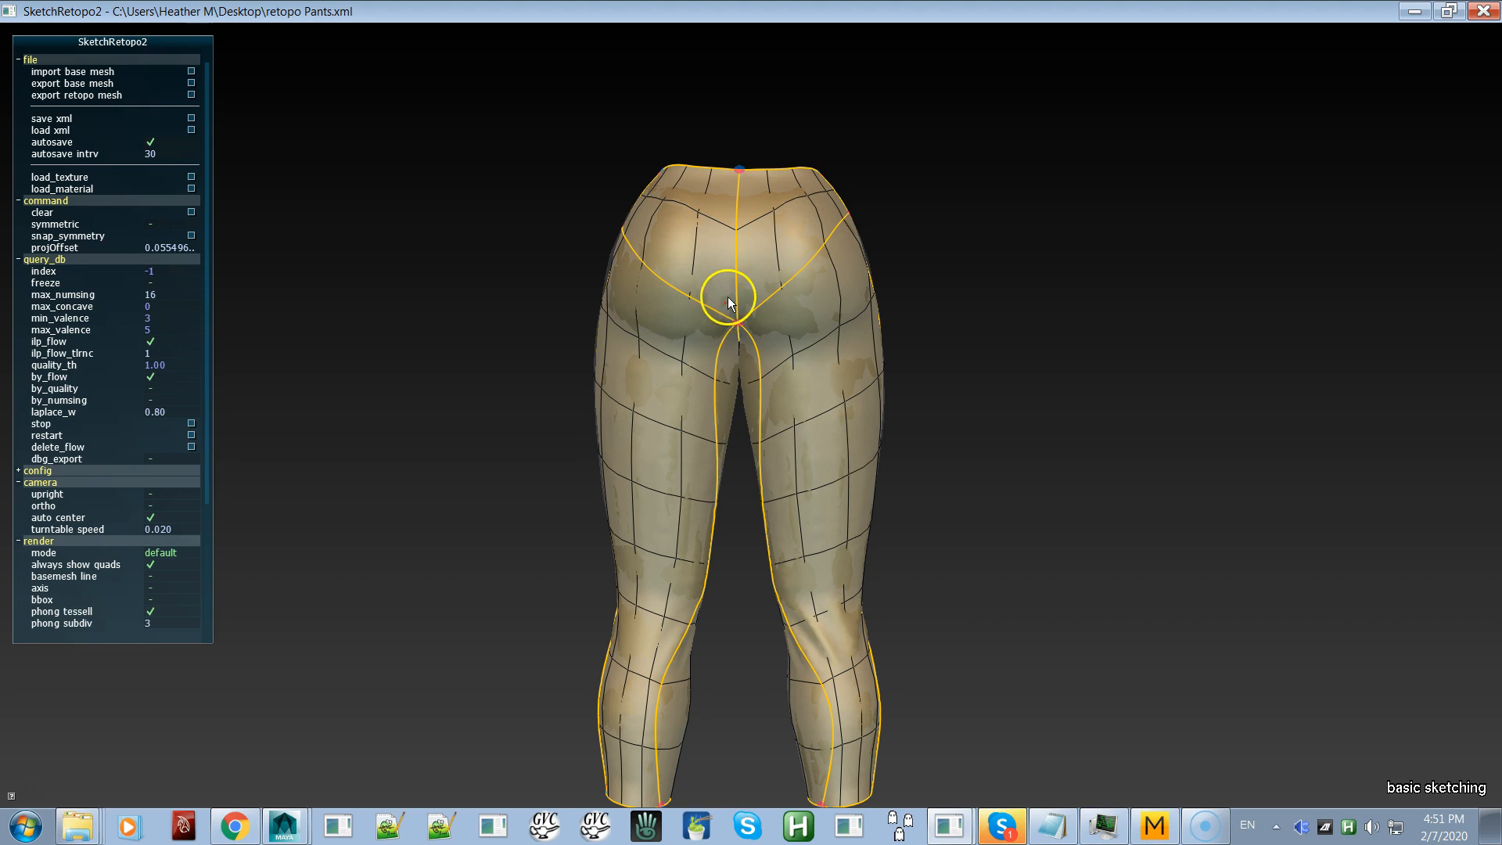
middle_drag(963, 356, 566, 495)
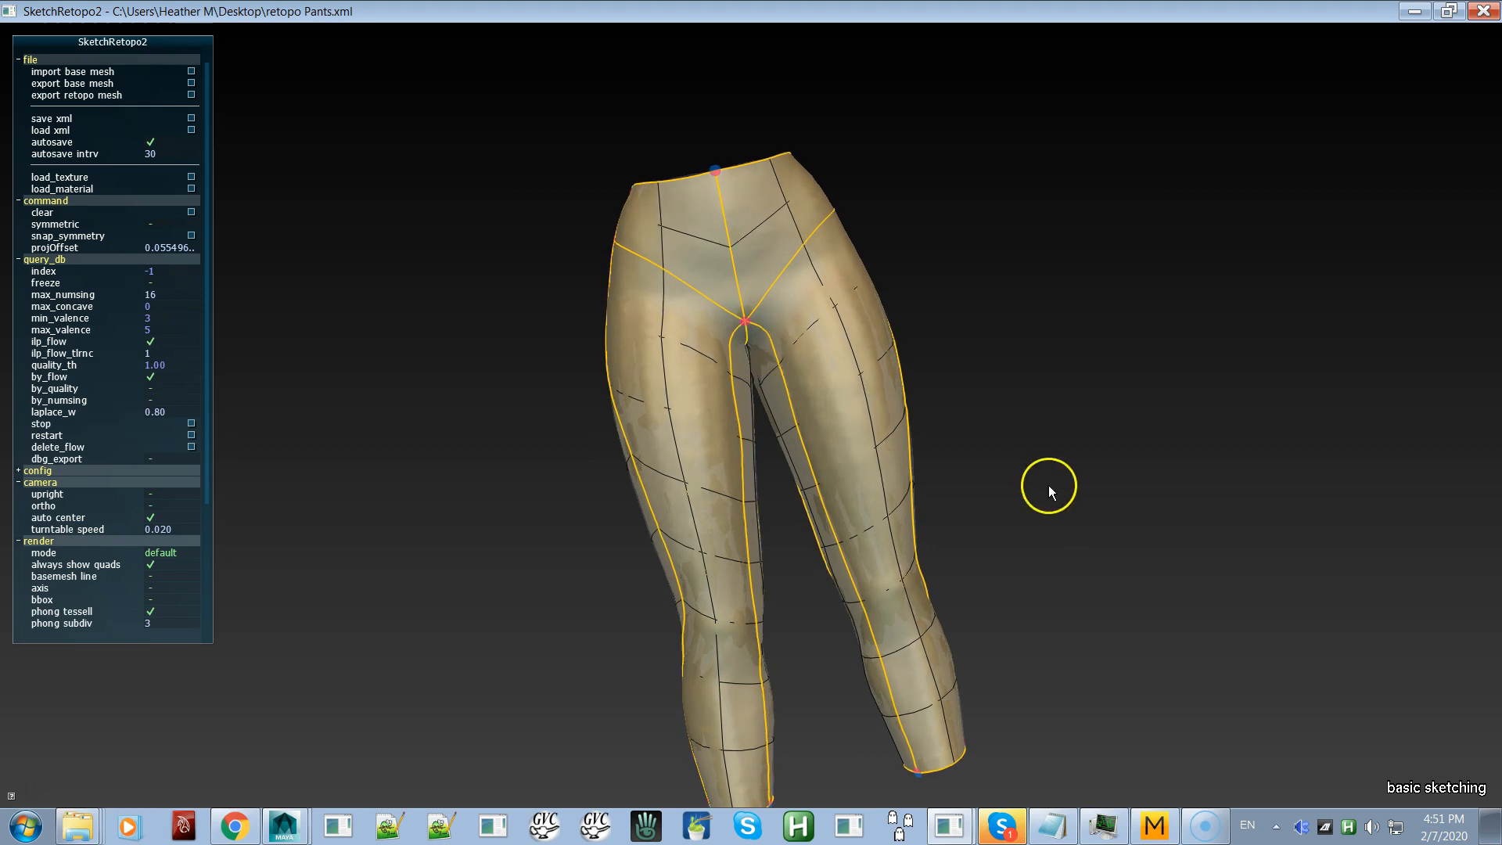
scroll(970, 432, down, 1)
middle_drag(964, 427, 921, 580)
middle_drag(1019, 446, 917, 588)
key(space)
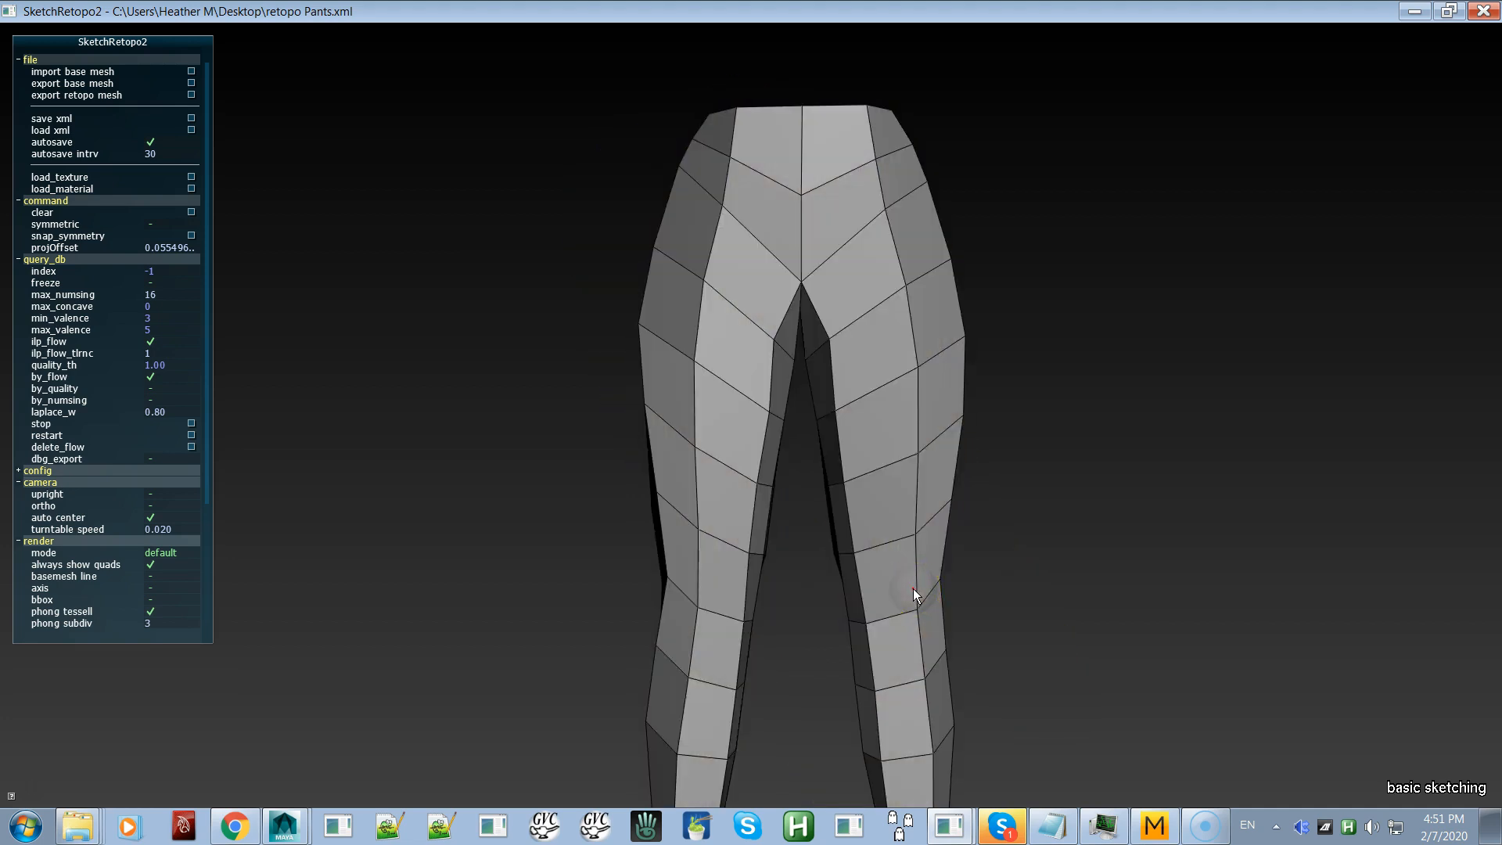
key(space)
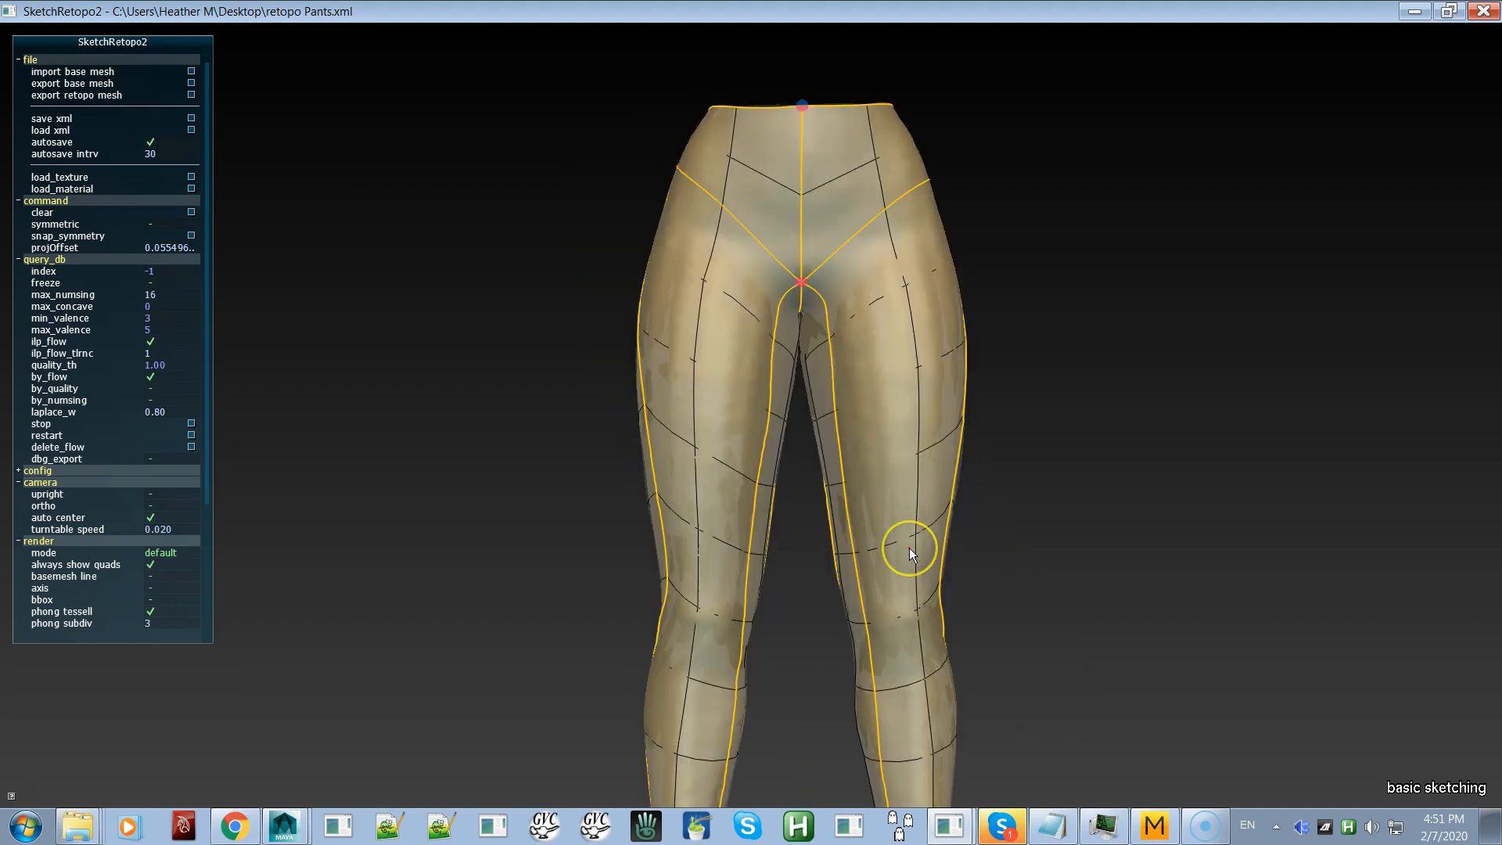
Step: Set the subdivisions of the lengthwise inner and outer leg curves on both legs to 20
key(e)
click(846, 504)
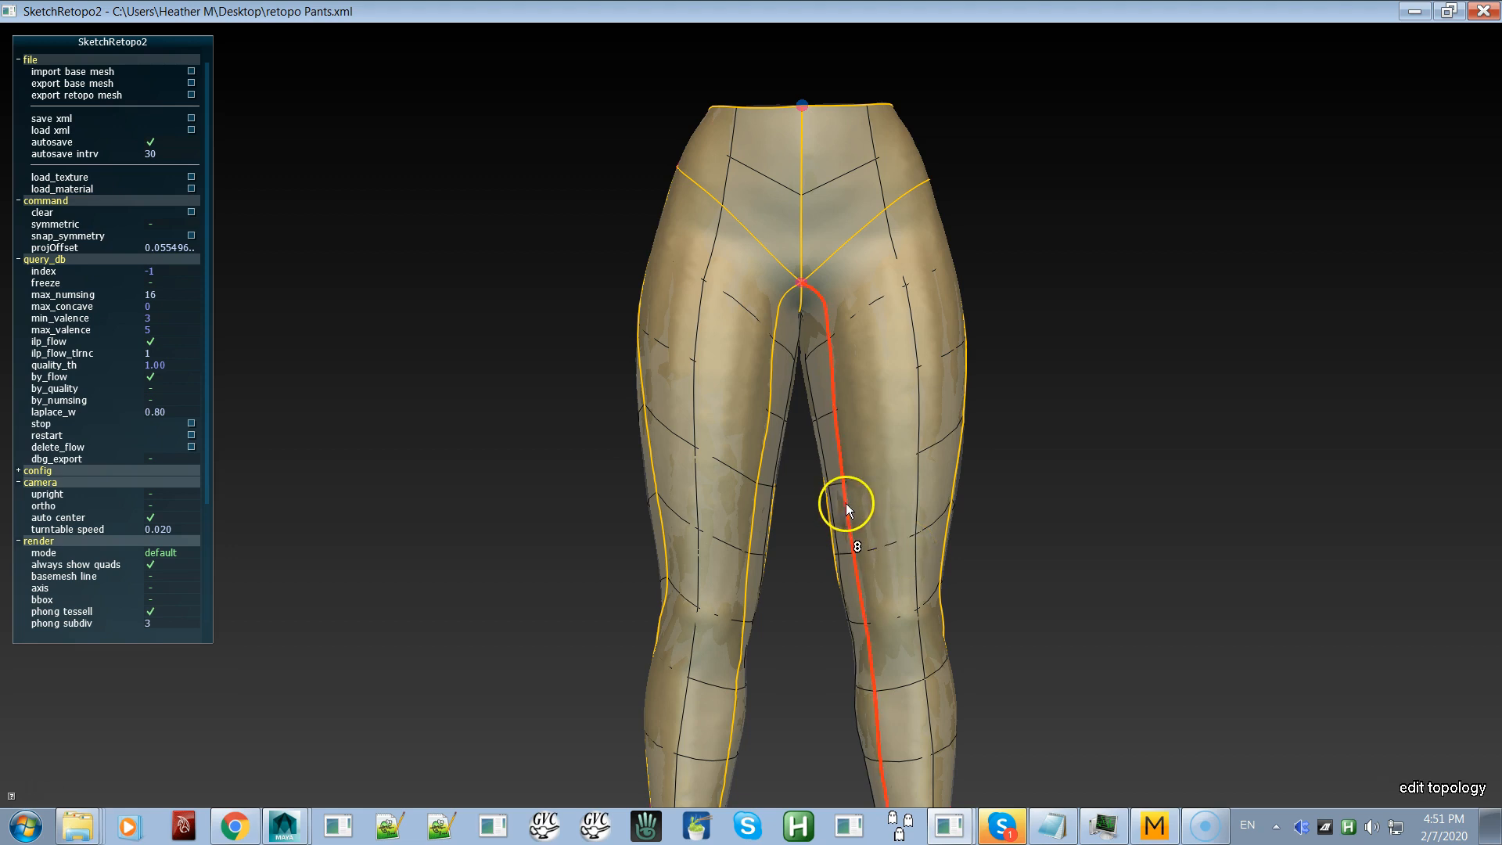
alt+right_drag(1034, 574, 844, 369)
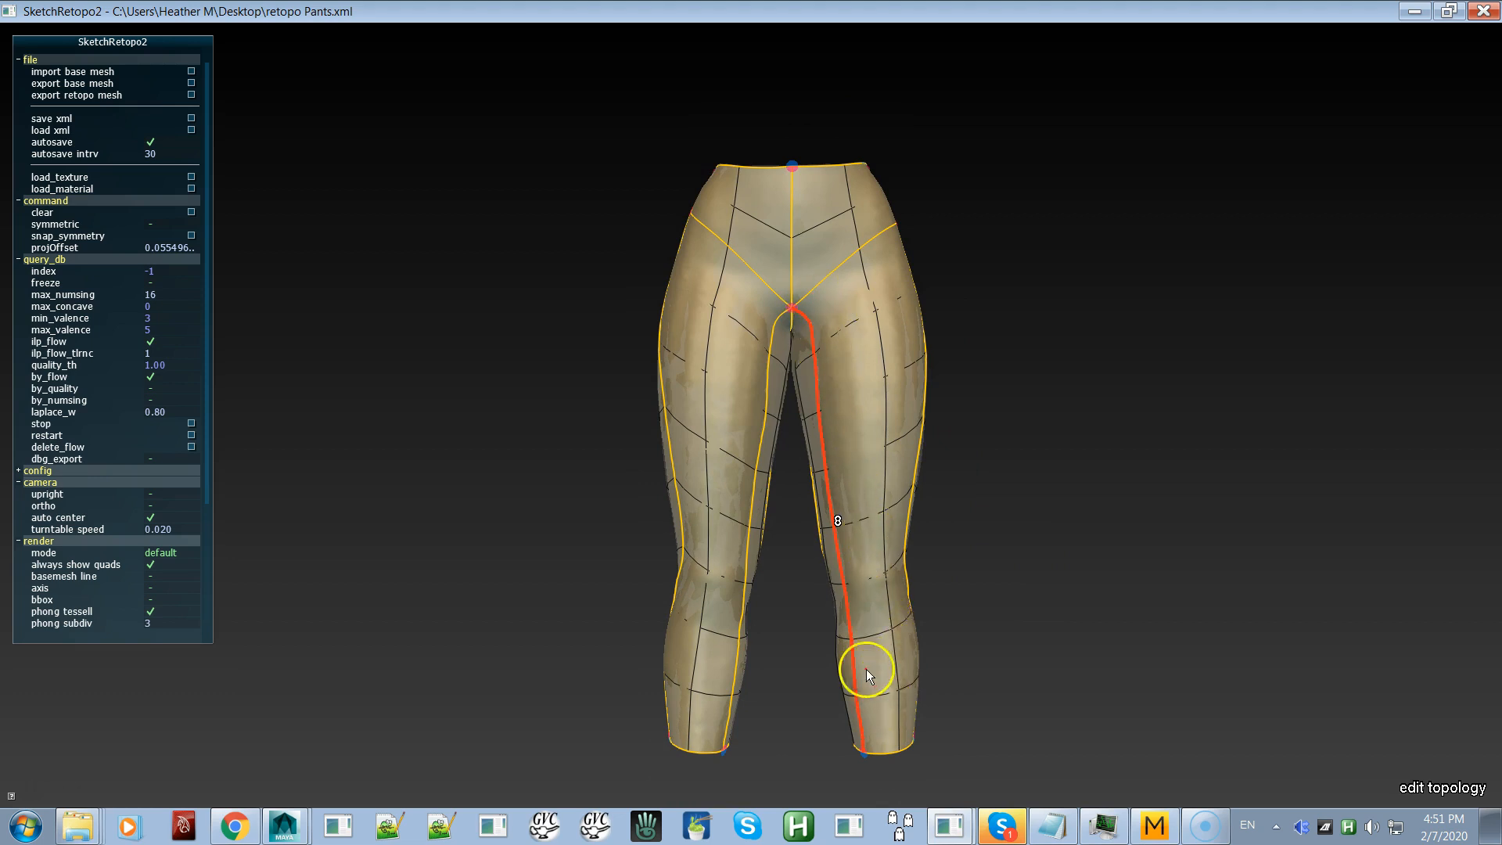
click(838, 499)
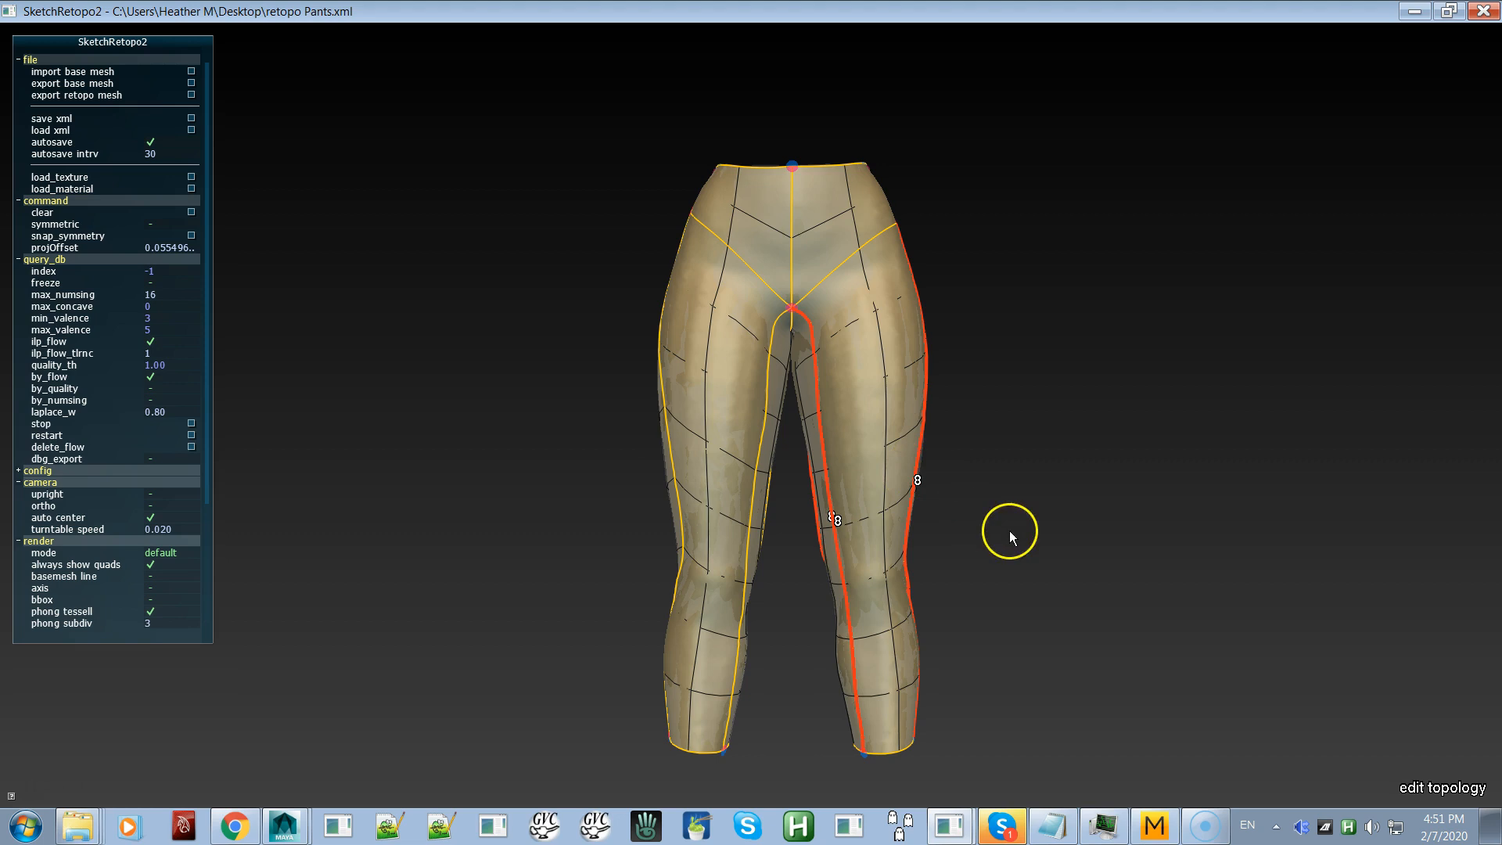
alt+drag(1060, 563, 892, 538)
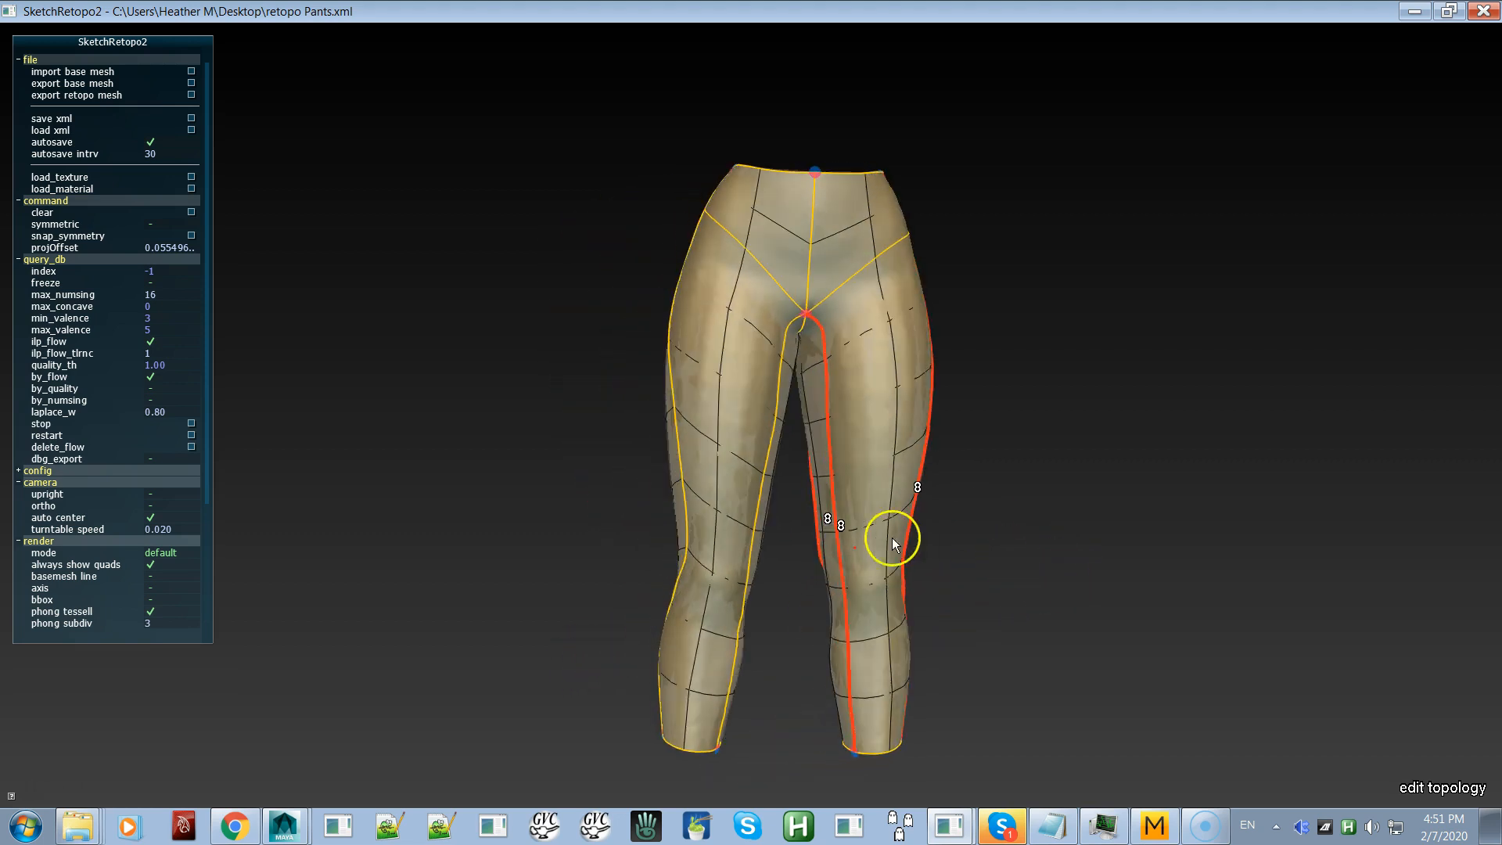
click(758, 494)
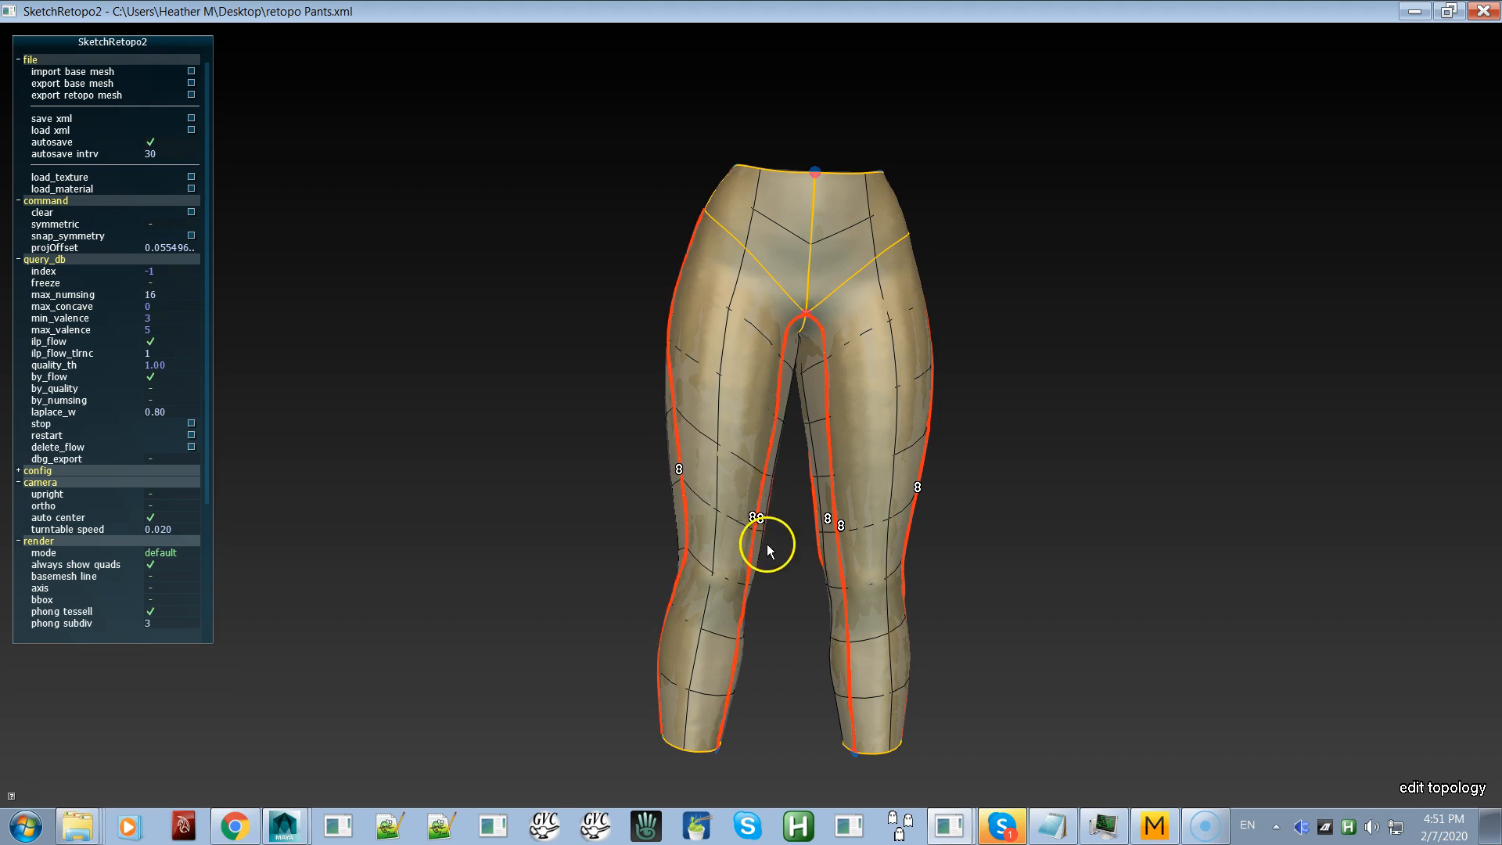
alt+drag(765, 555, 740, 582)
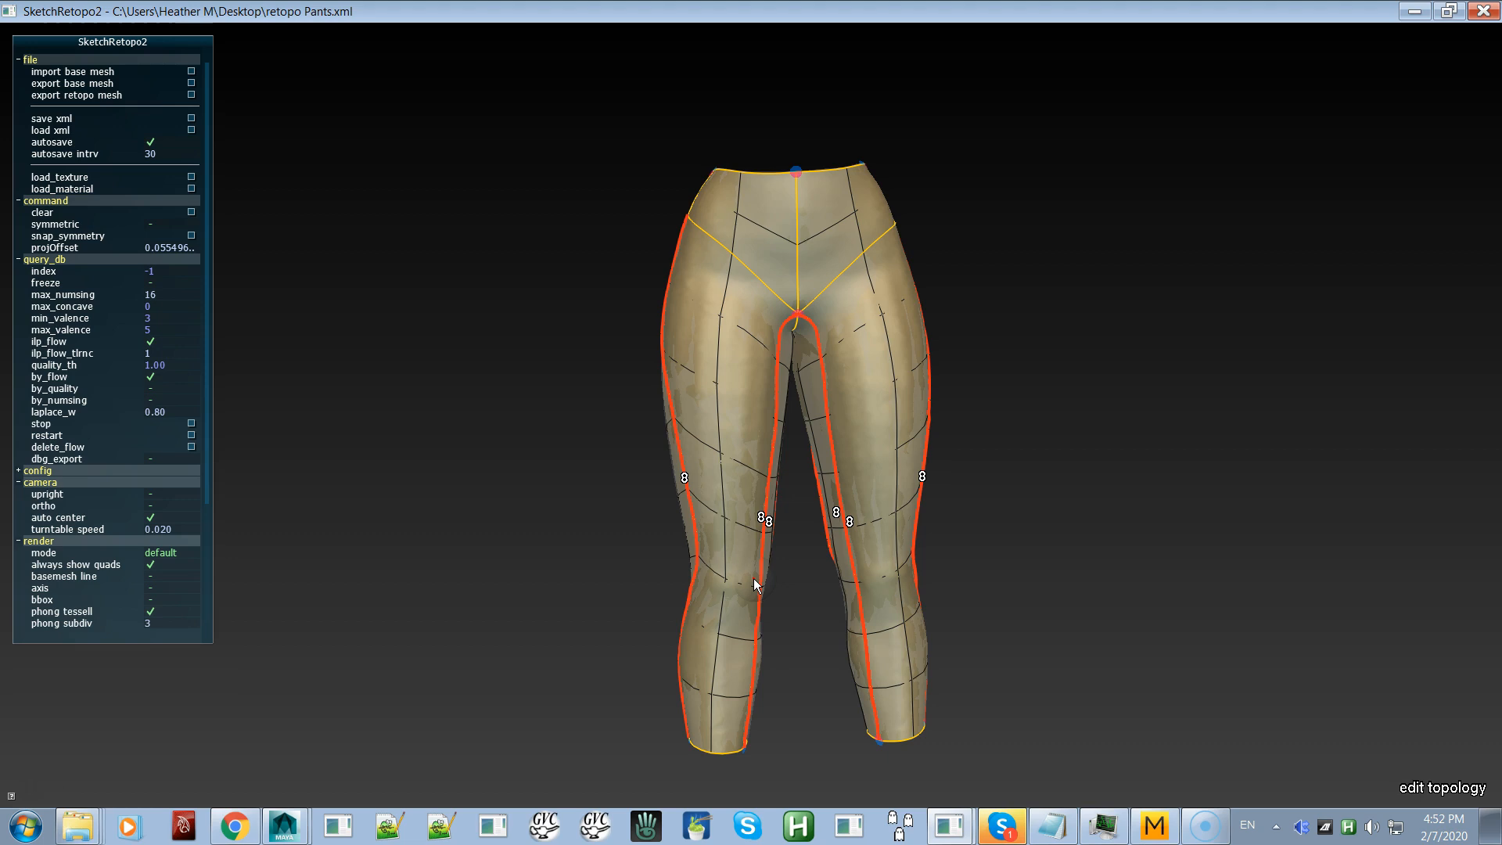
scroll(753, 579, up, 2)
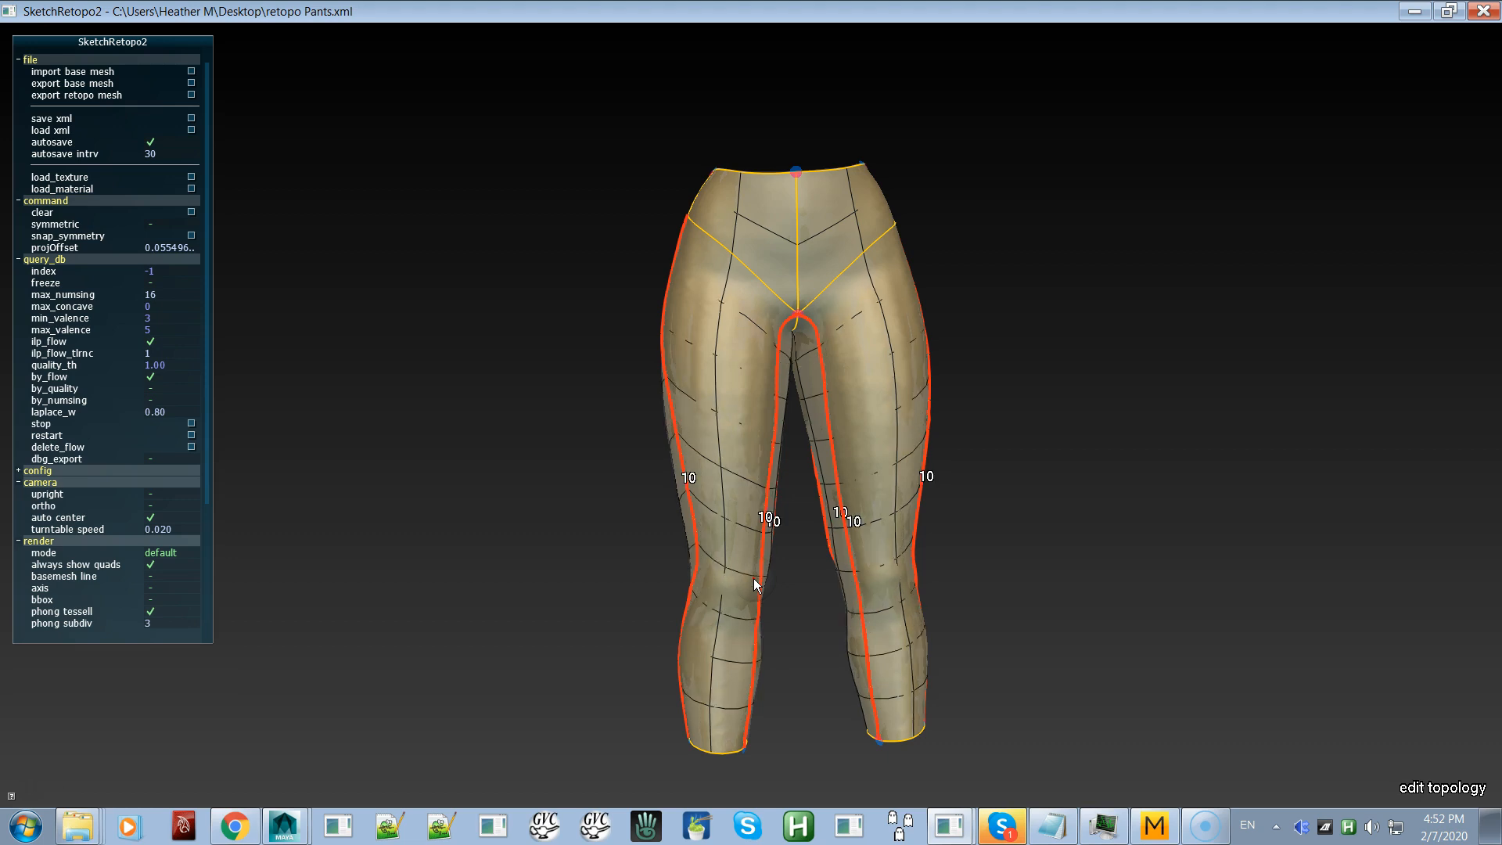
scroll(753, 579, up, 2)
scroll(753, 579, up, 4)
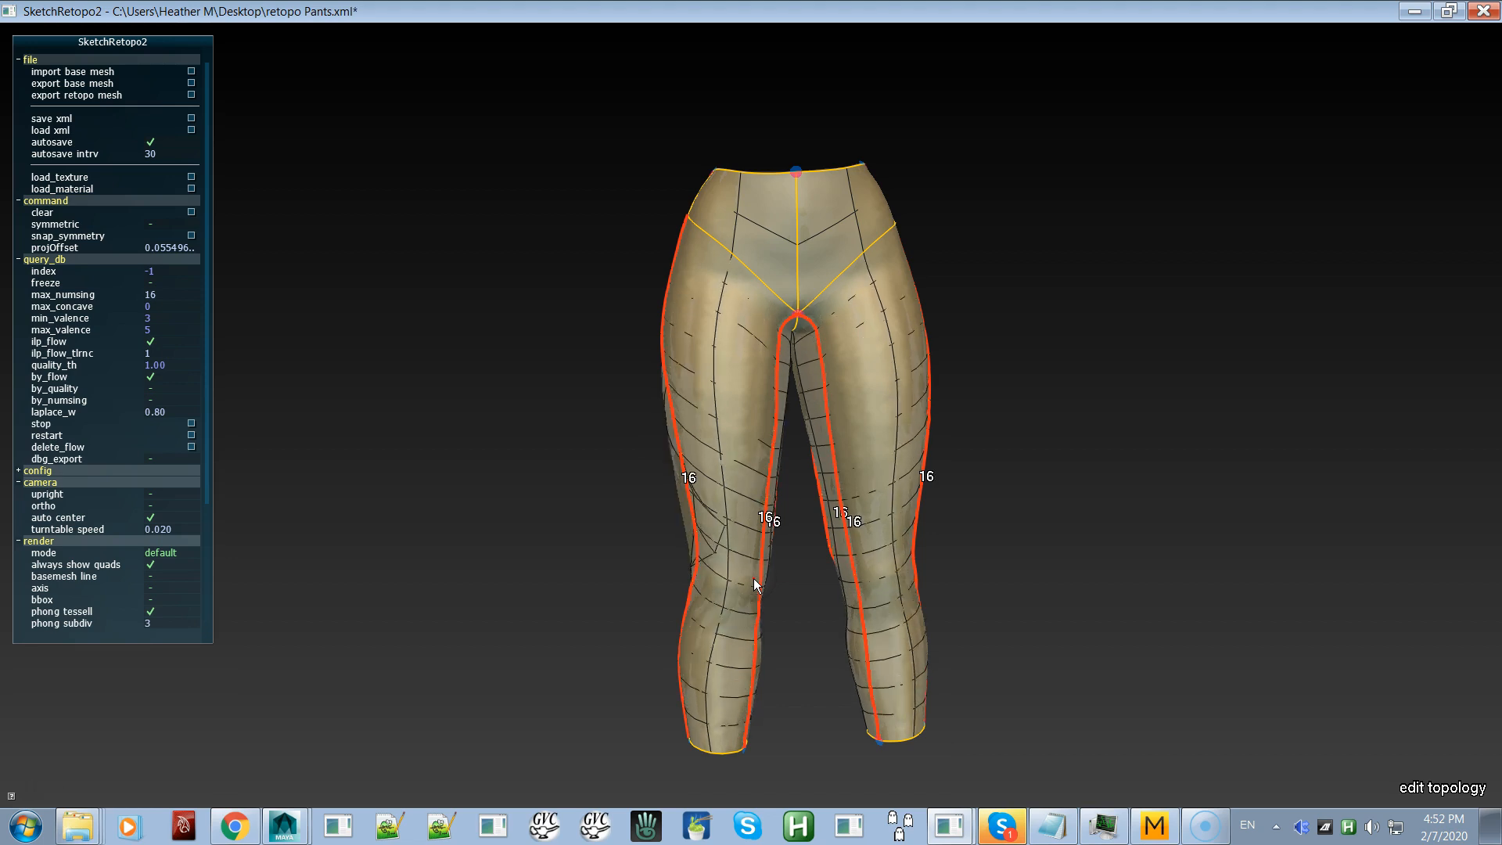
scroll(754, 579, up, 2)
scroll(753, 583, up, 2)
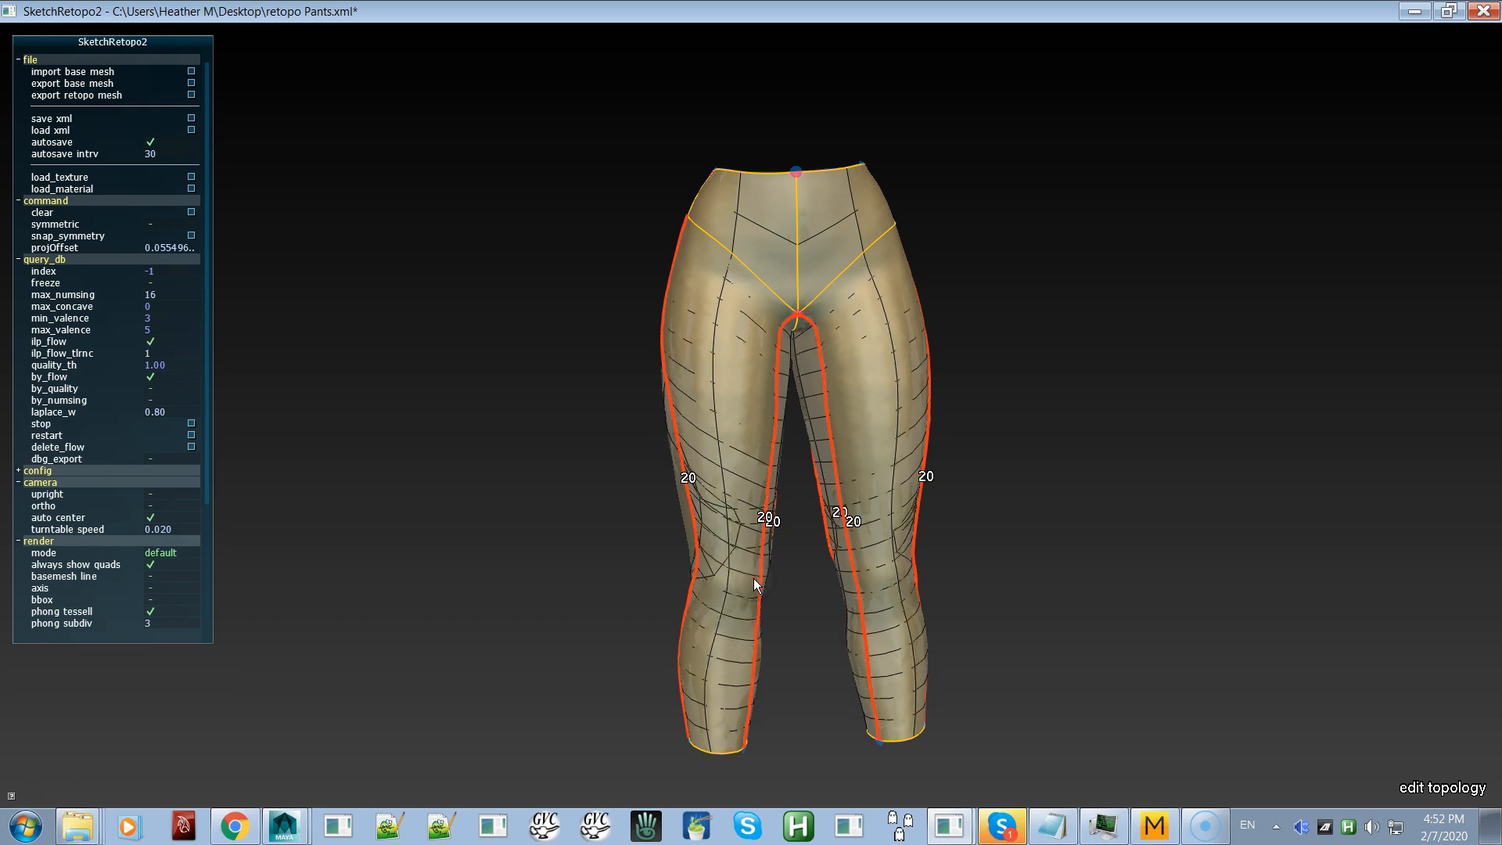
Step: Deselect the leg curves and examine the subdivided quad patches on the back of both legs for gaps
alt+drag(730, 582, 1161, 551)
alt+drag(945, 590, 1016, 594)
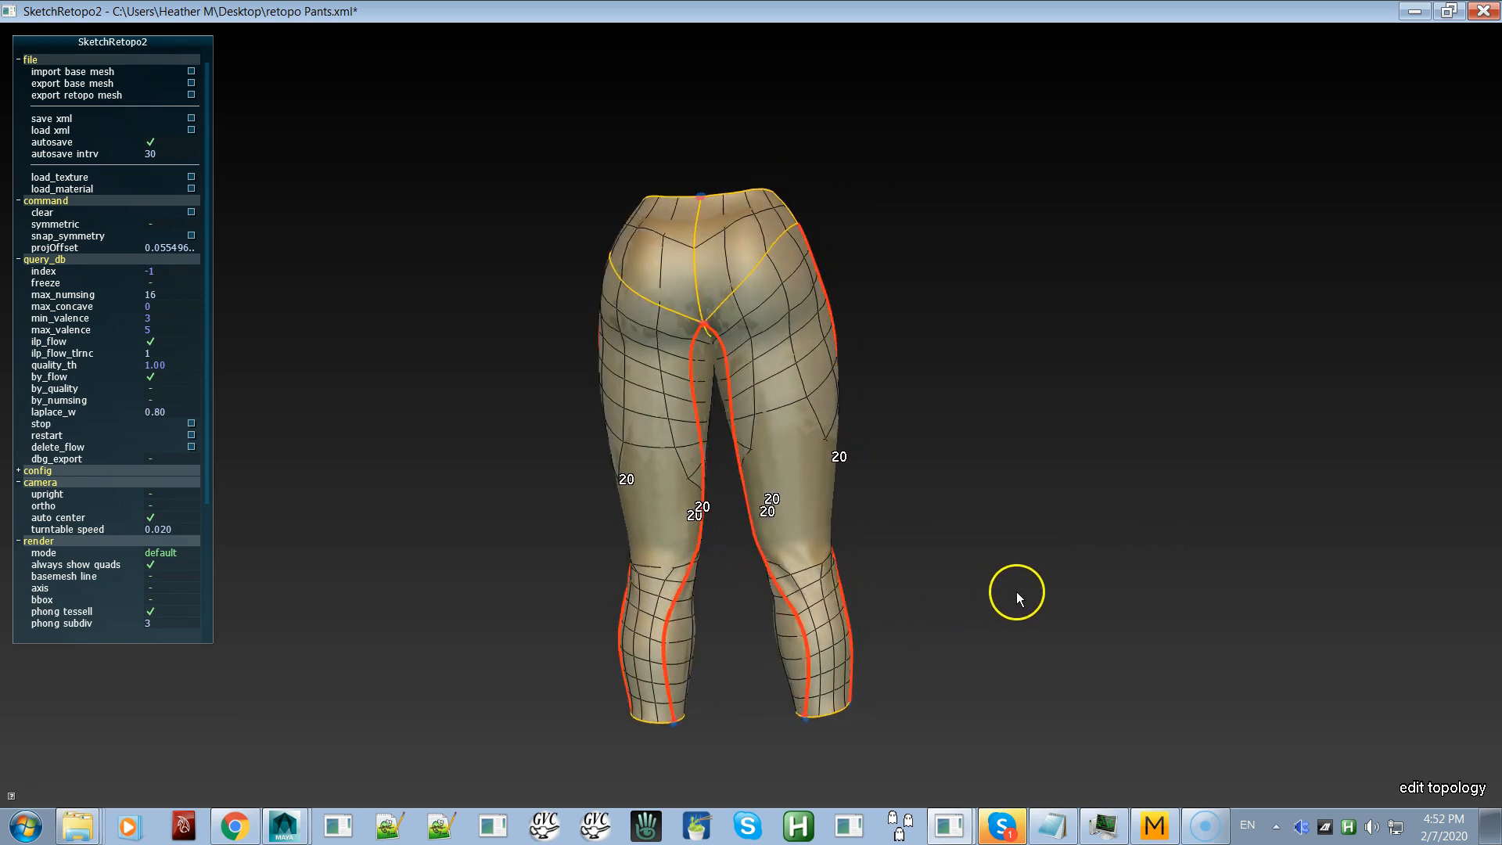
alt+right_drag(987, 510, 931, 657)
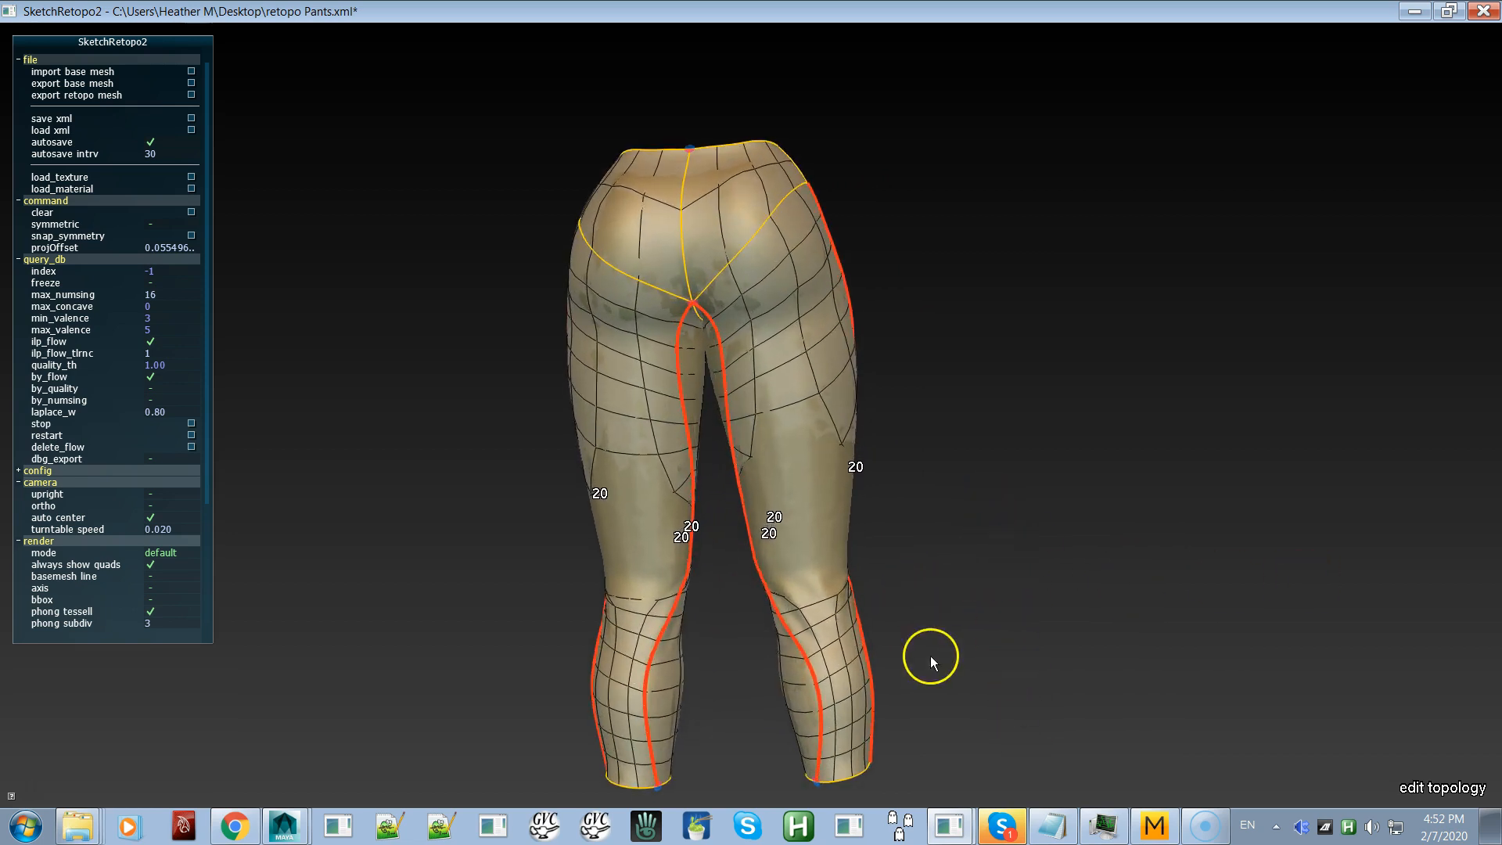
click(973, 492)
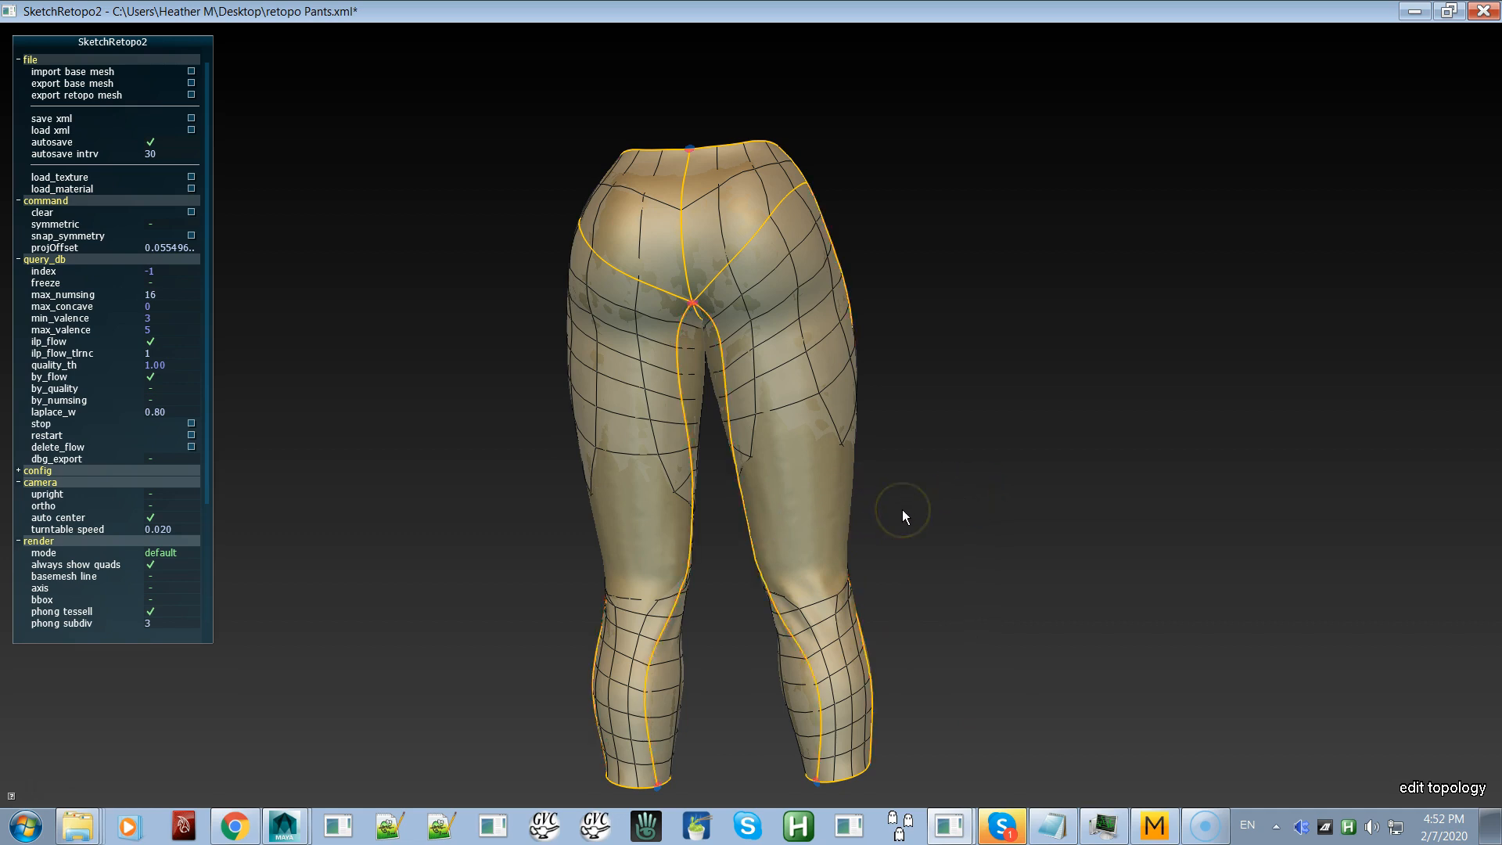
key(f)
key(g)
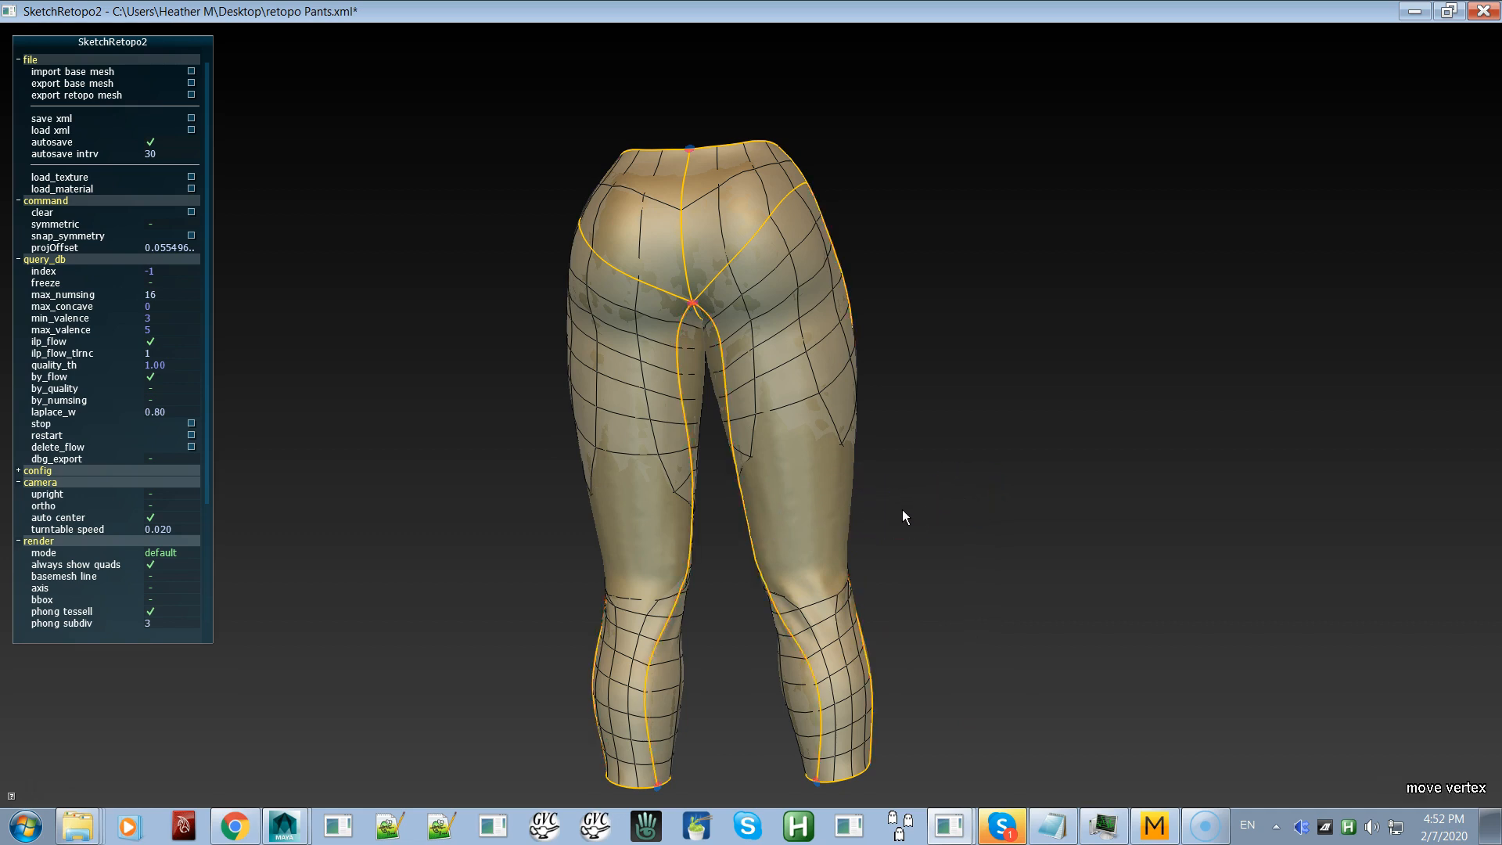
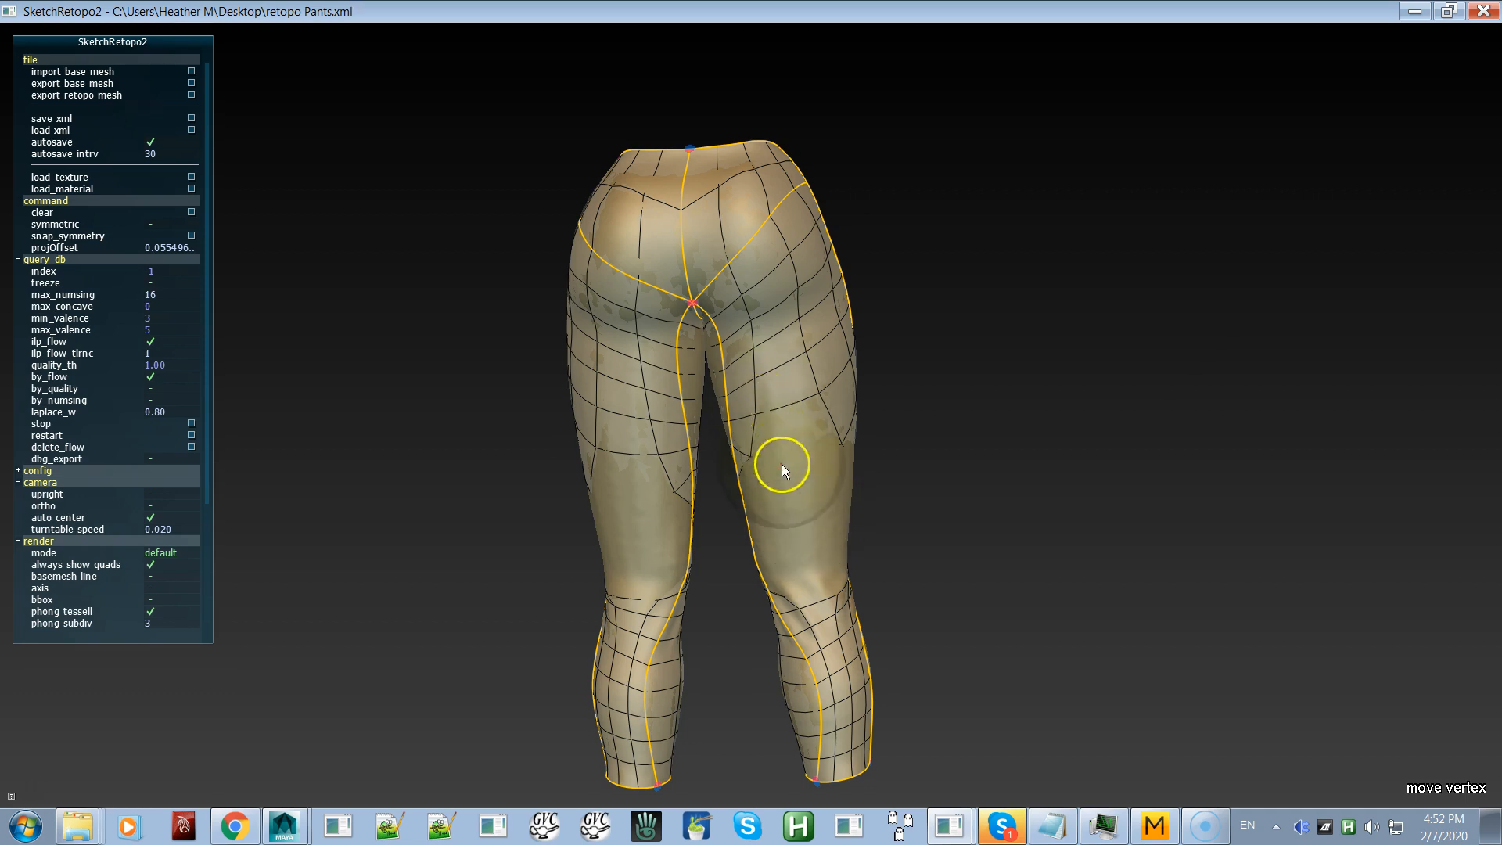
scroll(782, 464, up, 5)
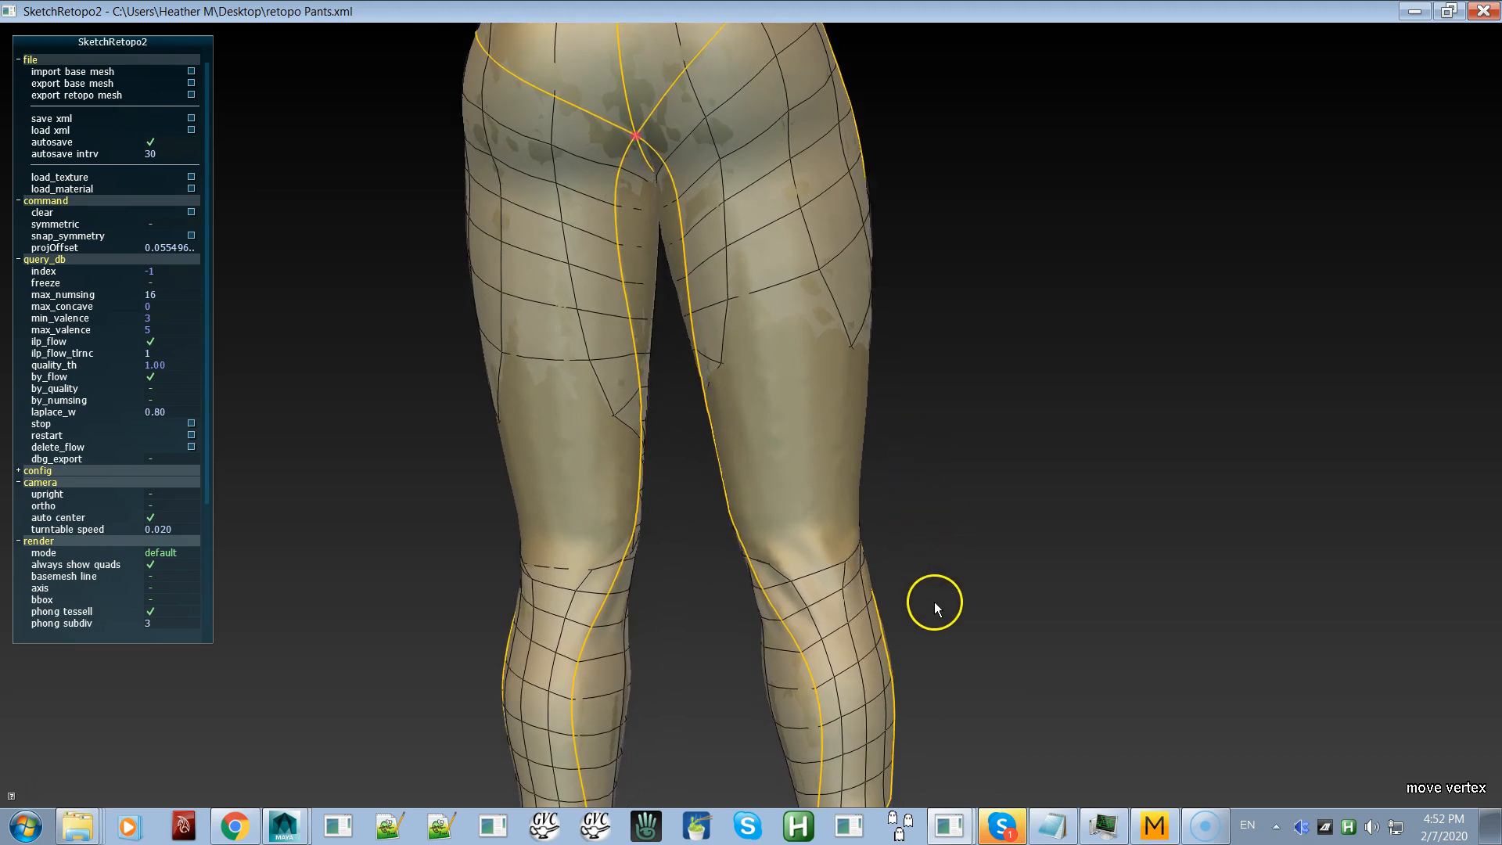
Step: Try to regenerate the quad patches on the backs of both legs by clearing and refilling them
key(s)
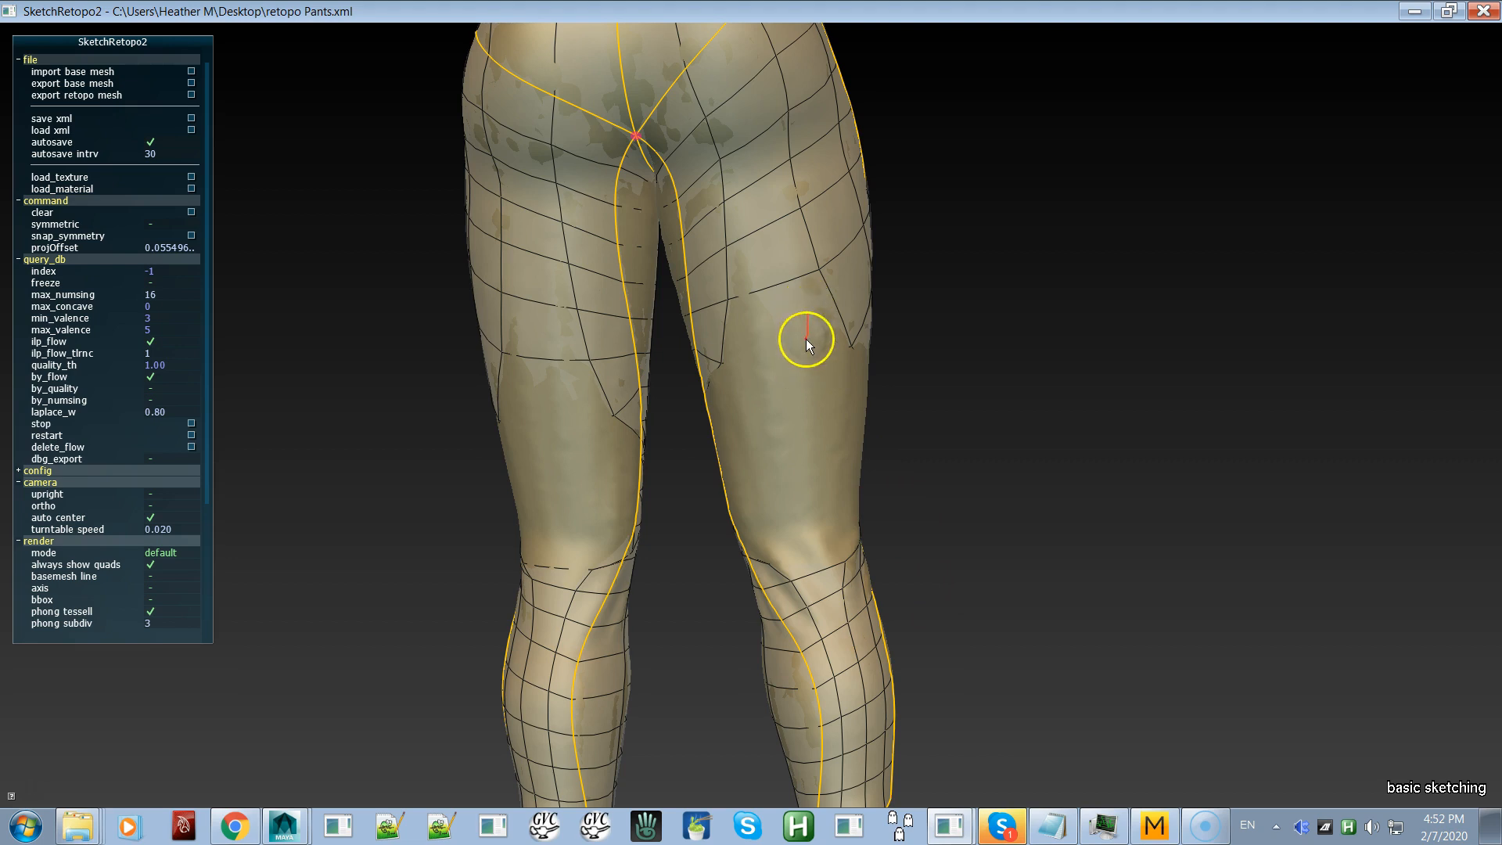
mouse_move(806, 342)
mouse_down()
mouse_move(806, 328)
mouse_move(807, 346)
mouse_up()
drag(954, 409, 954, 409)
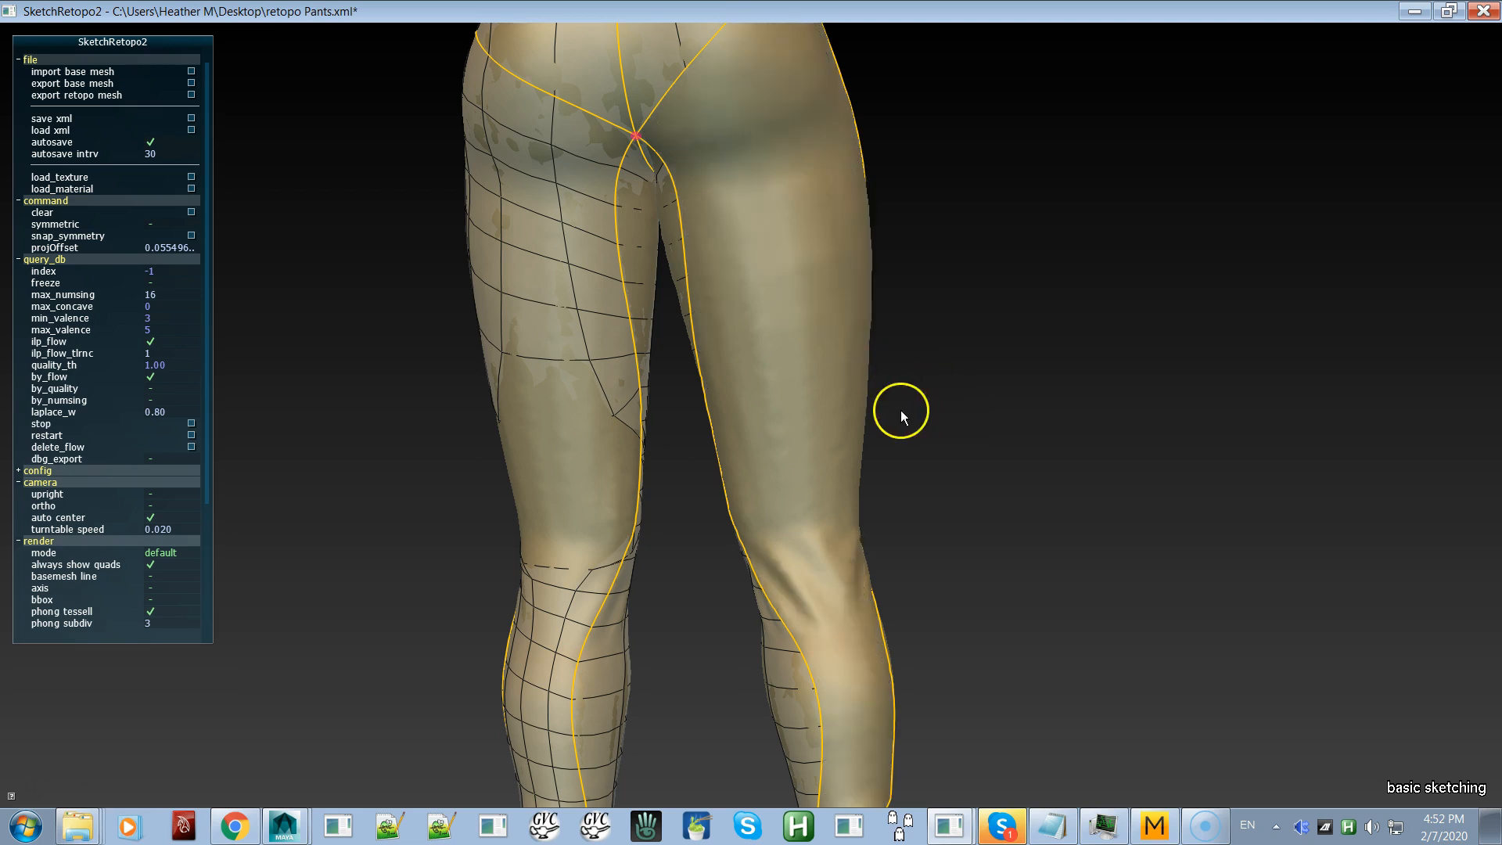
key(ctrl+z)
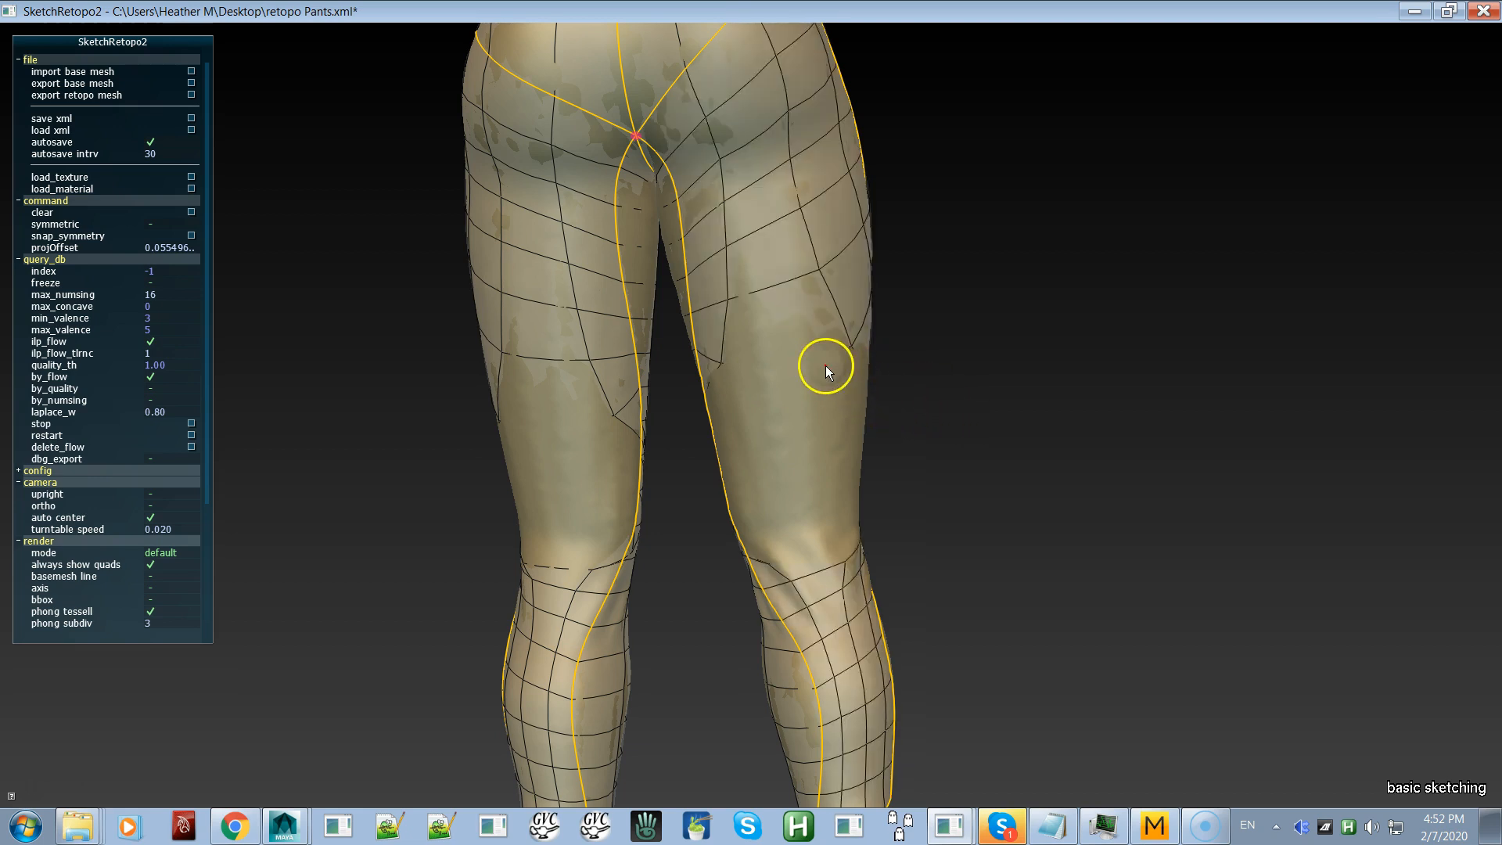
click(823, 347)
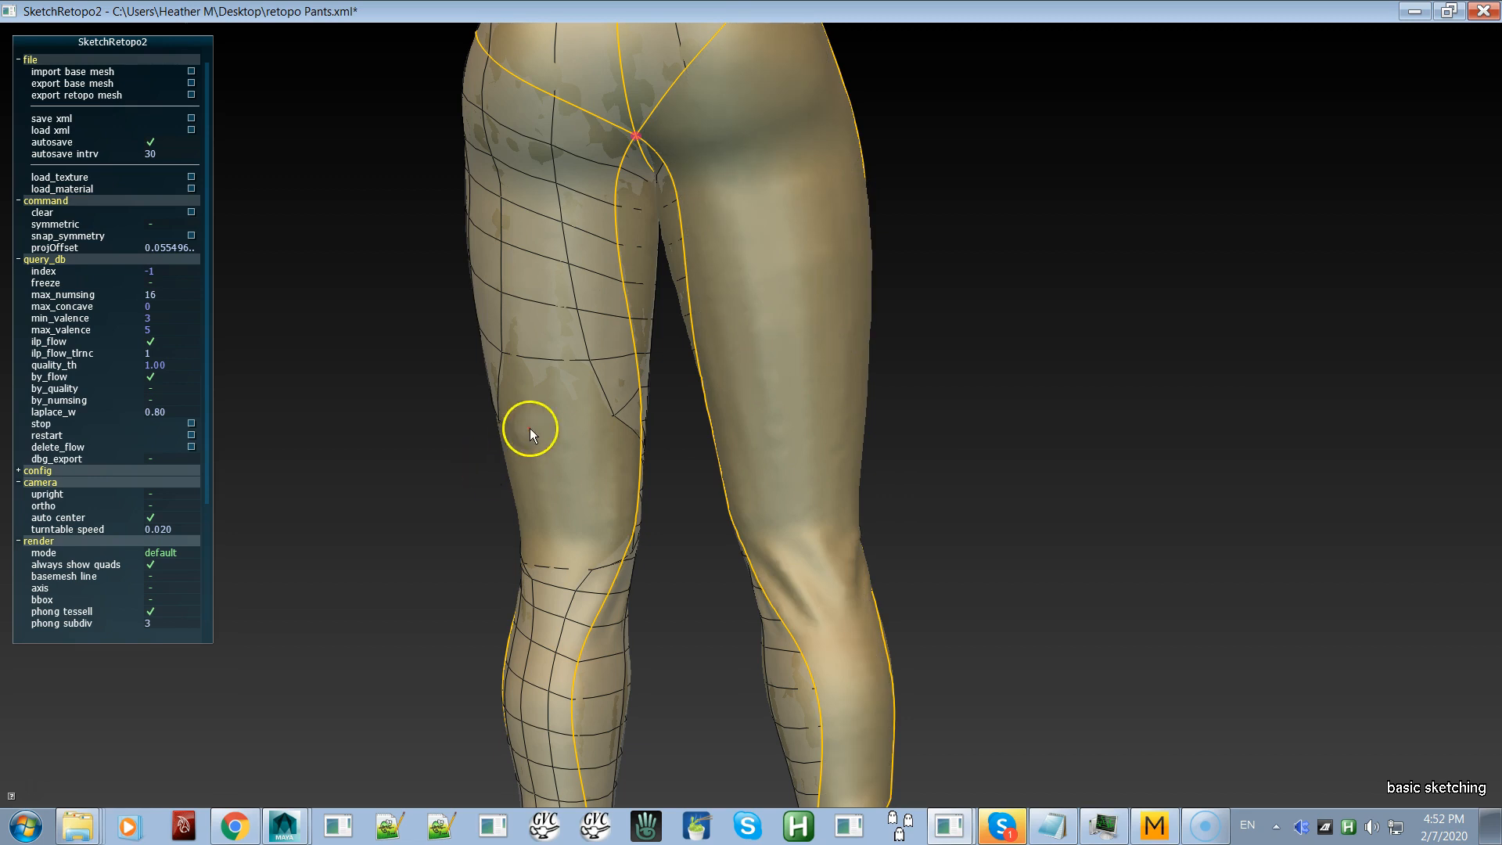
click(544, 341)
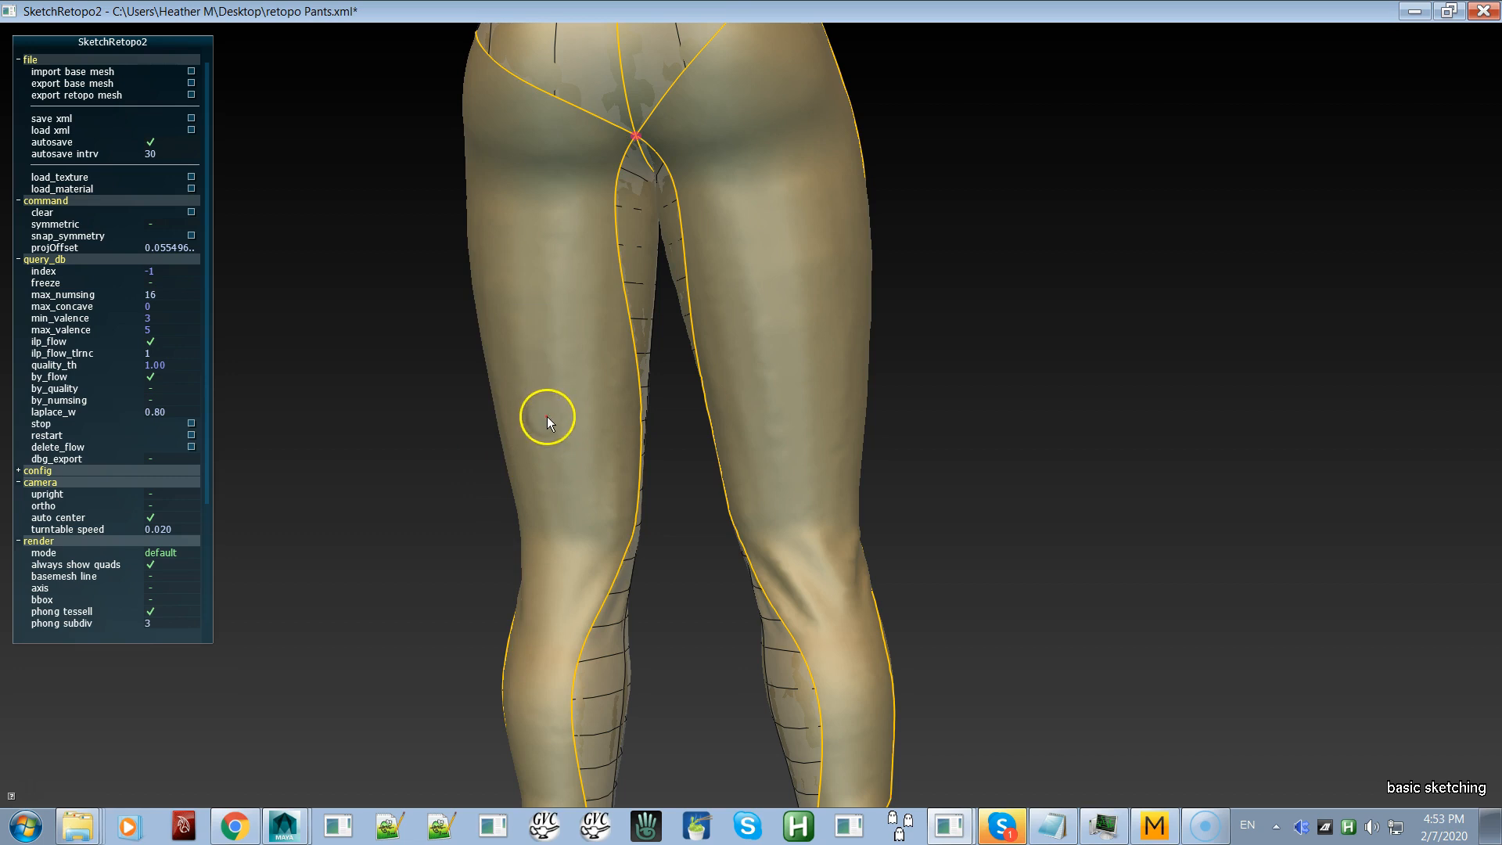
click(494, 298)
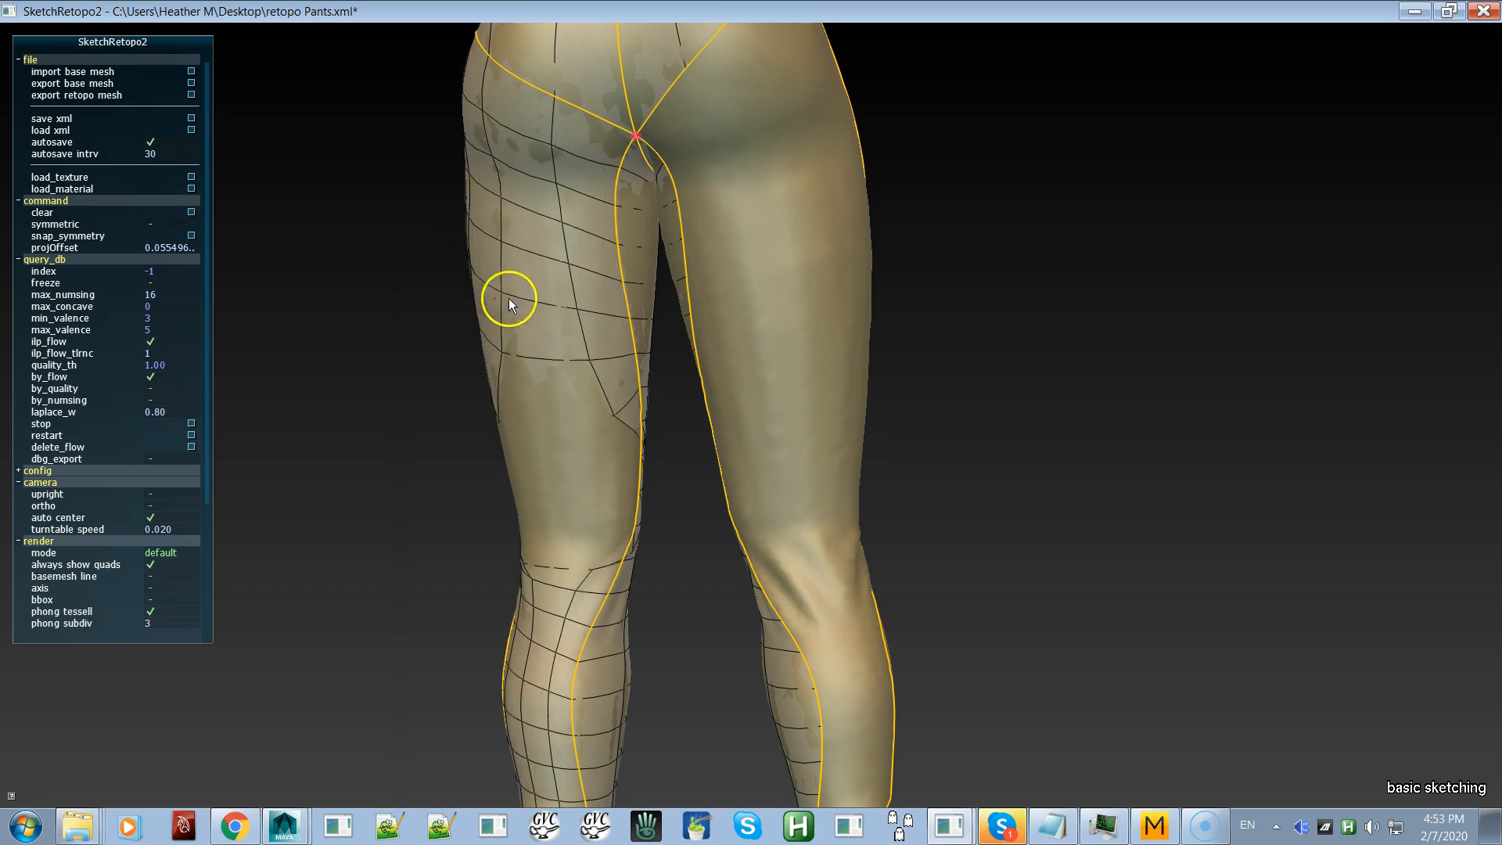
click(583, 286)
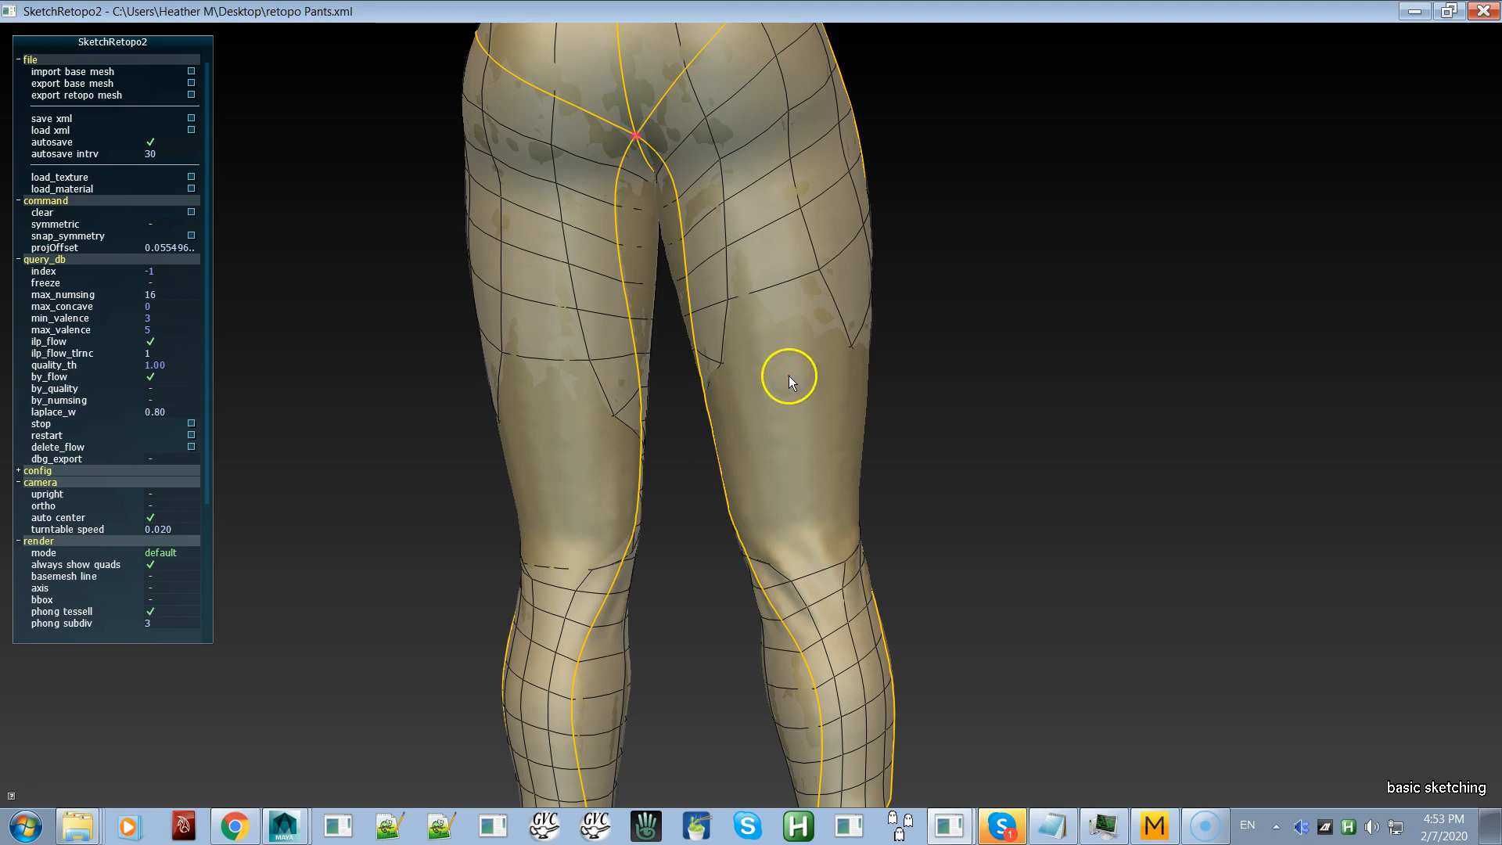
Step: Clear the back patches of both legs again, check the hem edge points, and refill the panels
key(space)
key(space)
click(778, 247)
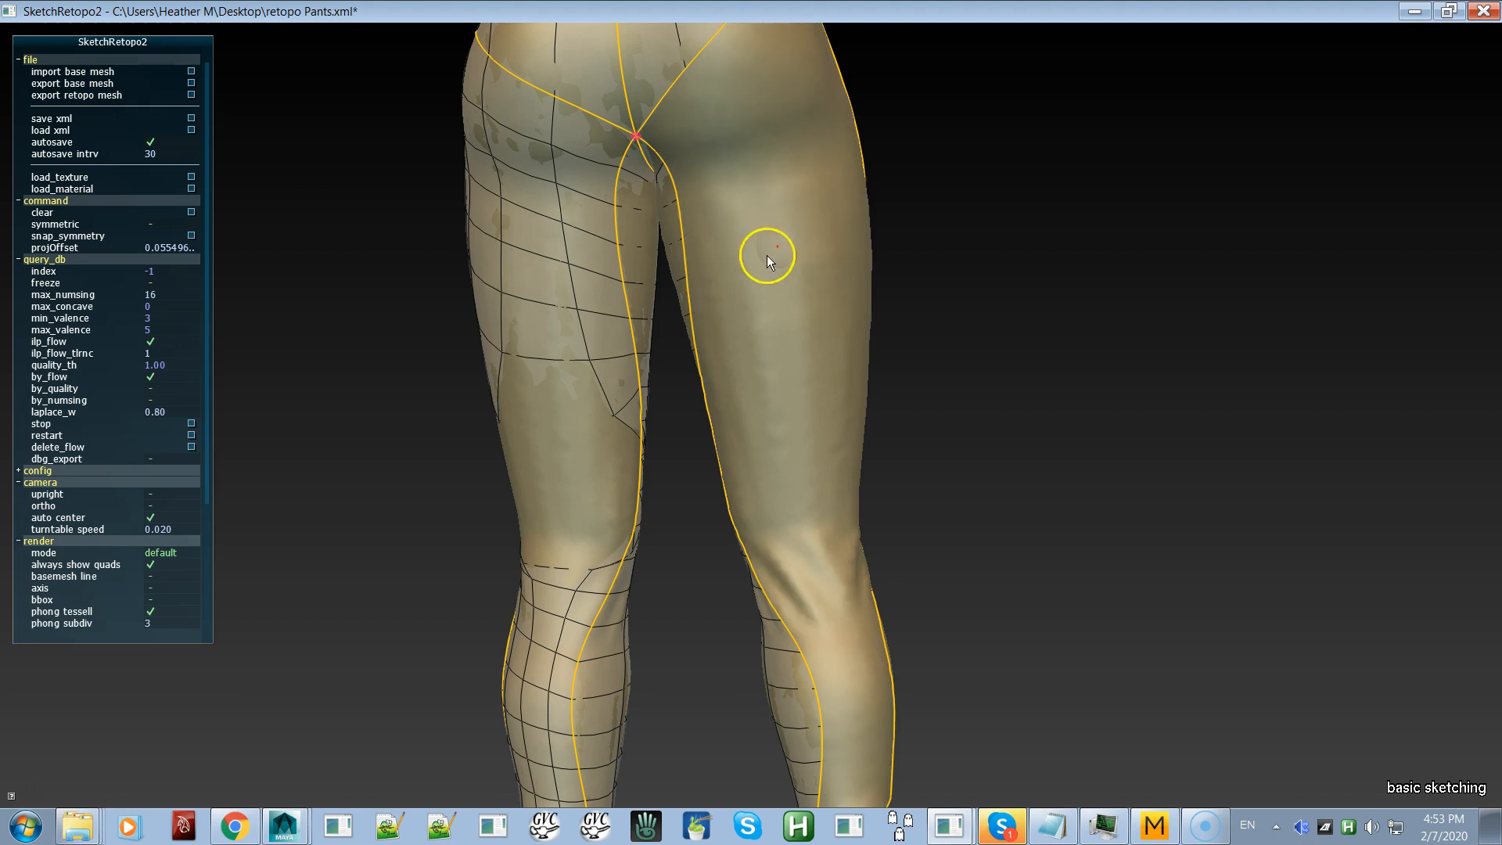
click(567, 340)
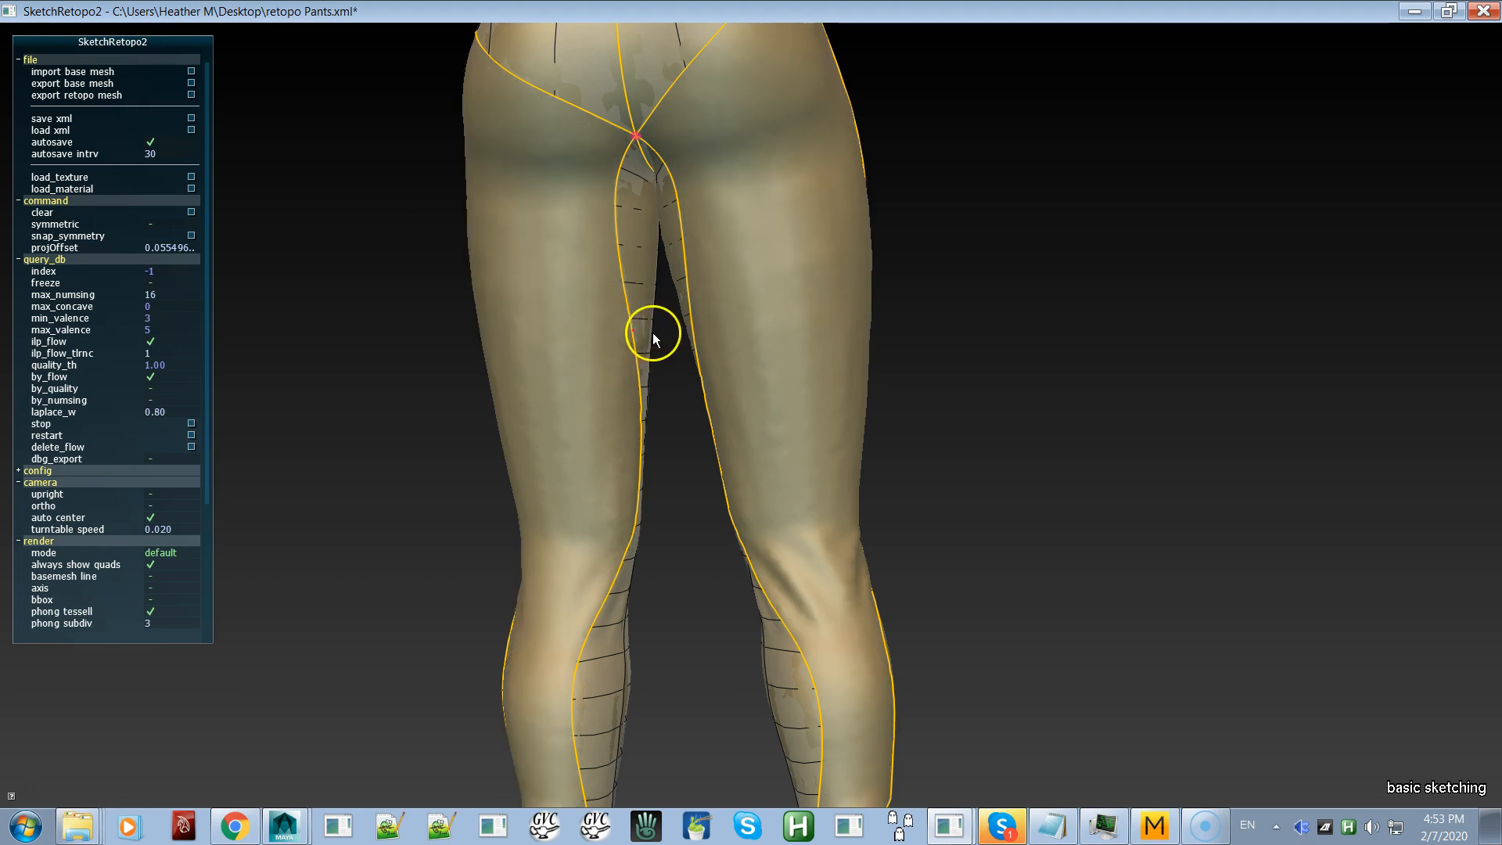
alt+middle_drag(898, 661, 876, 485)
alt+right_drag(876, 484, 944, 652)
alt+drag(943, 652, 865, 644)
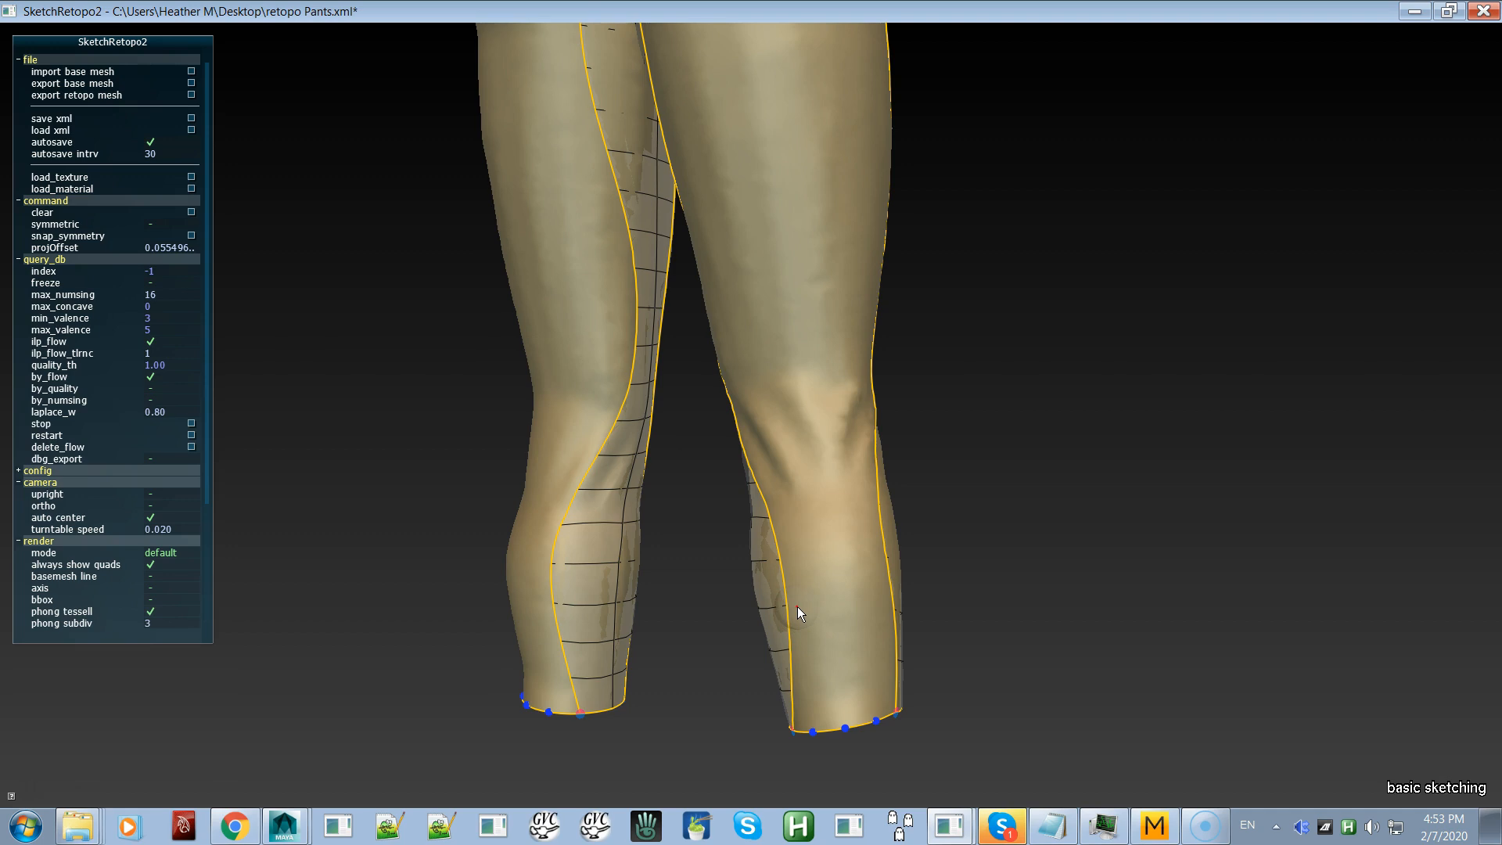
drag(863, 595, 869, 593)
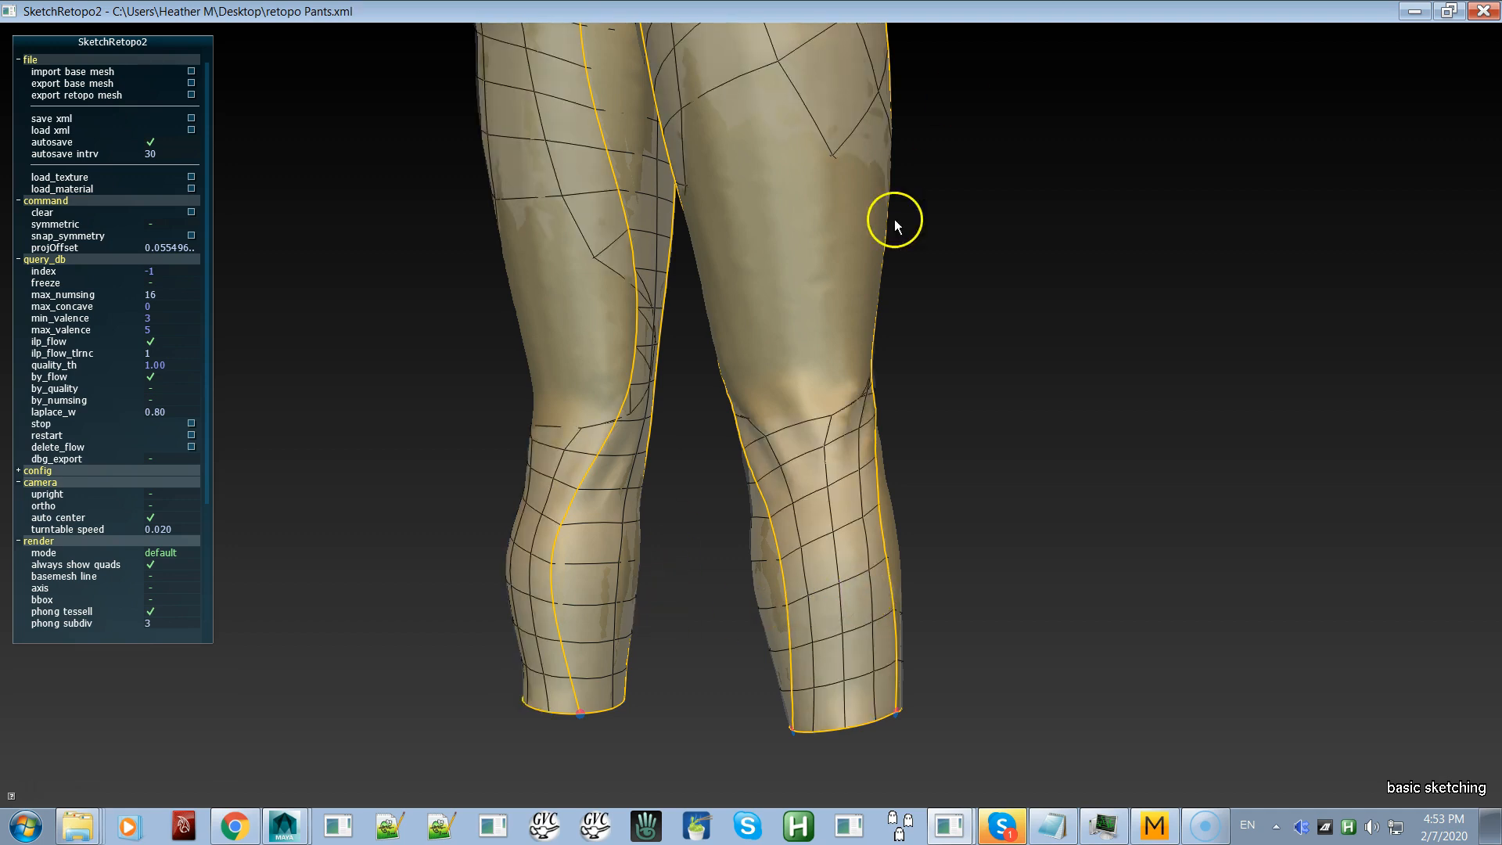
Step: Try to move patch vertices on the back of the right thigh with the move vertex tool, and undo it
alt+middle_drag(869, 282, 895, 408)
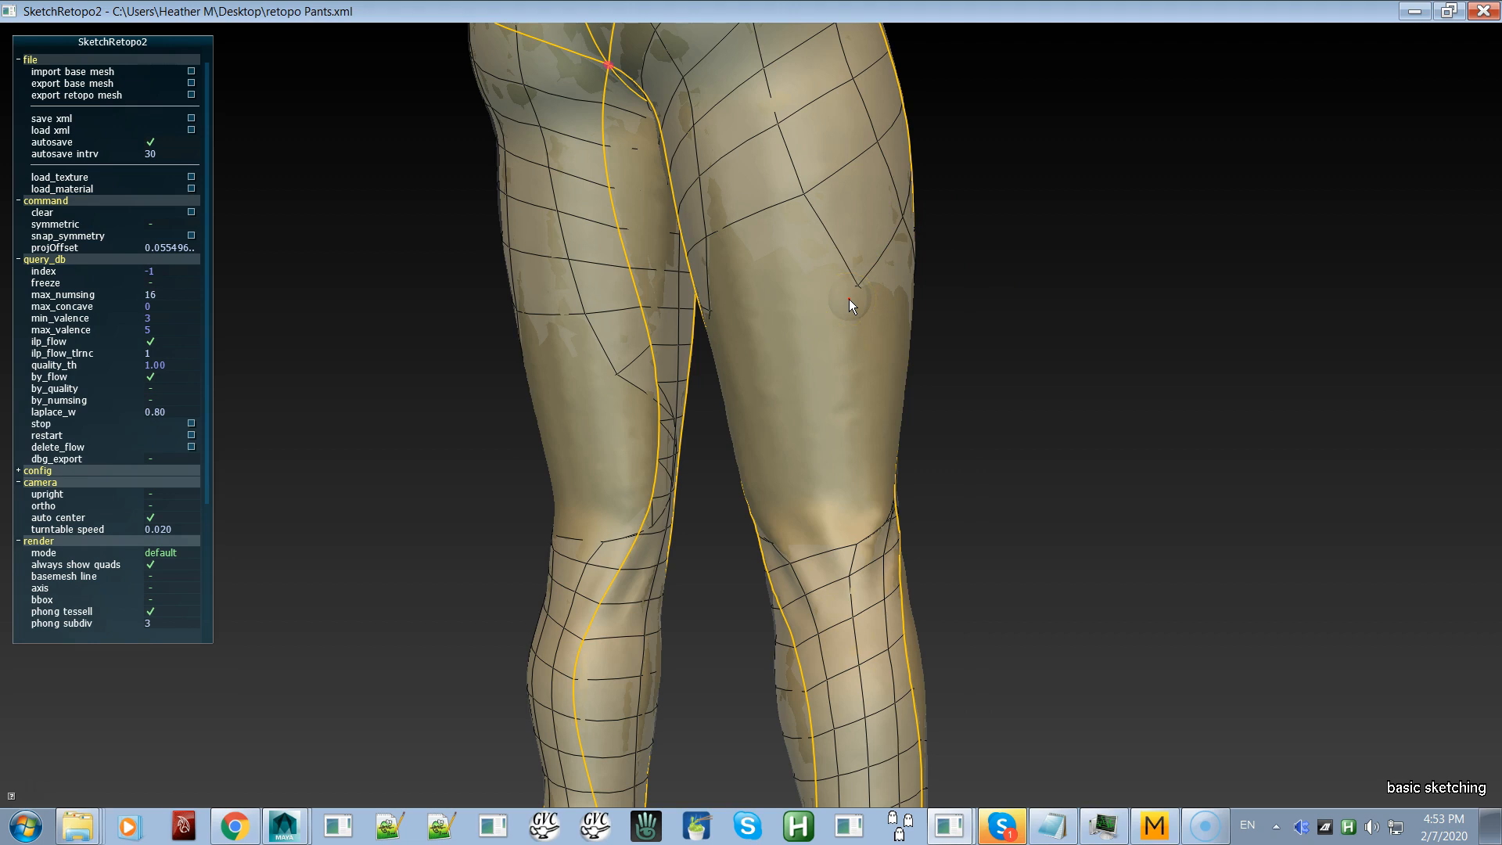
key(v)
mouse_move(851, 304)
mouse_down()
mouse_move(827, 338)
mouse_move(821, 258)
mouse_up()
mouse_move(1034, 397)
mouse_down()
mouse_move(950, 428)
mouse_move(625, 478)
mouse_move(1043, 391)
mouse_up()
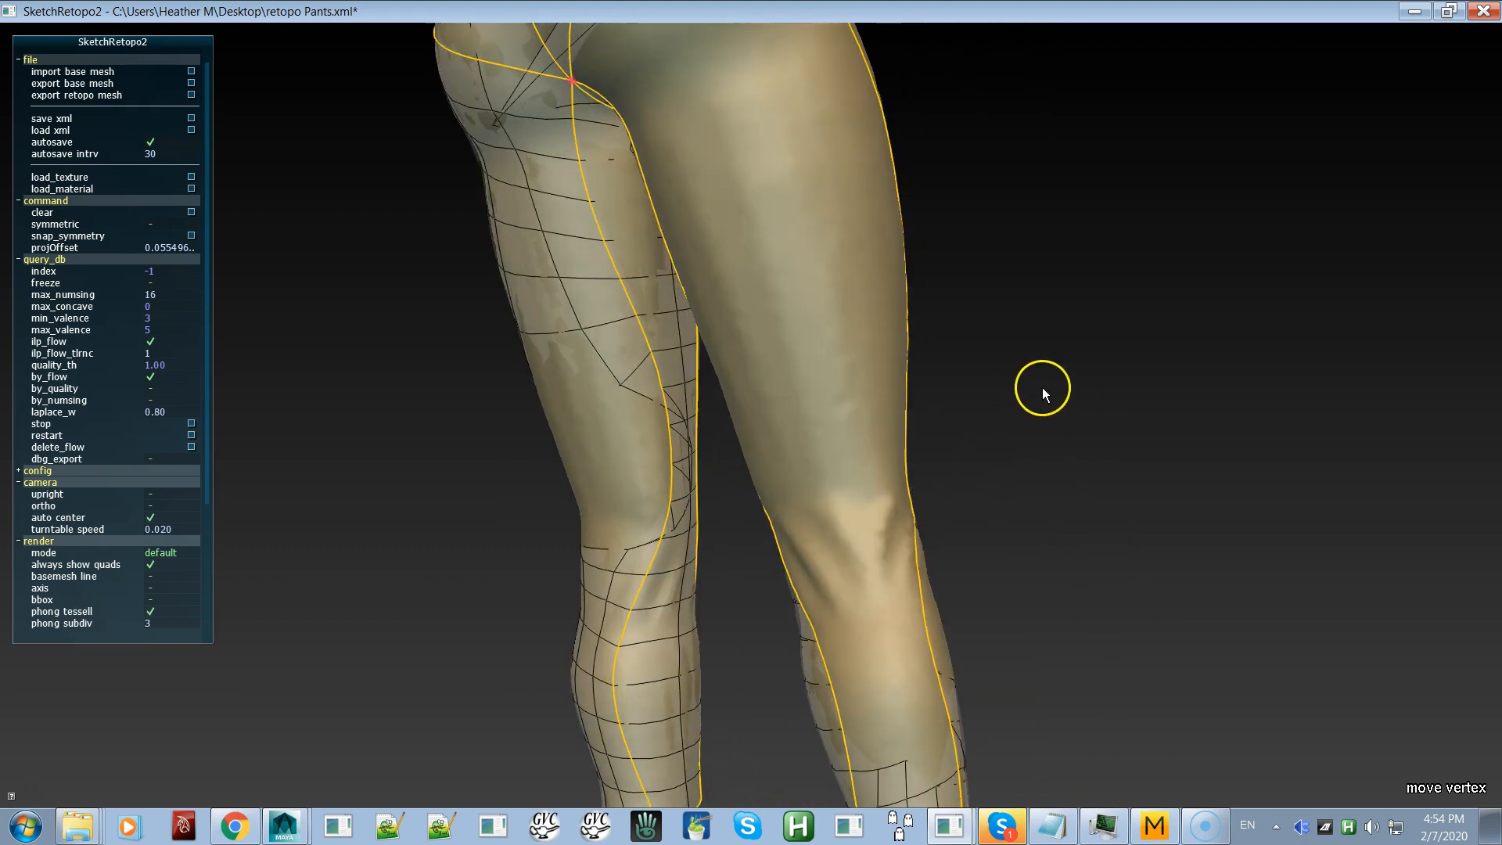
key(ctrl+z)
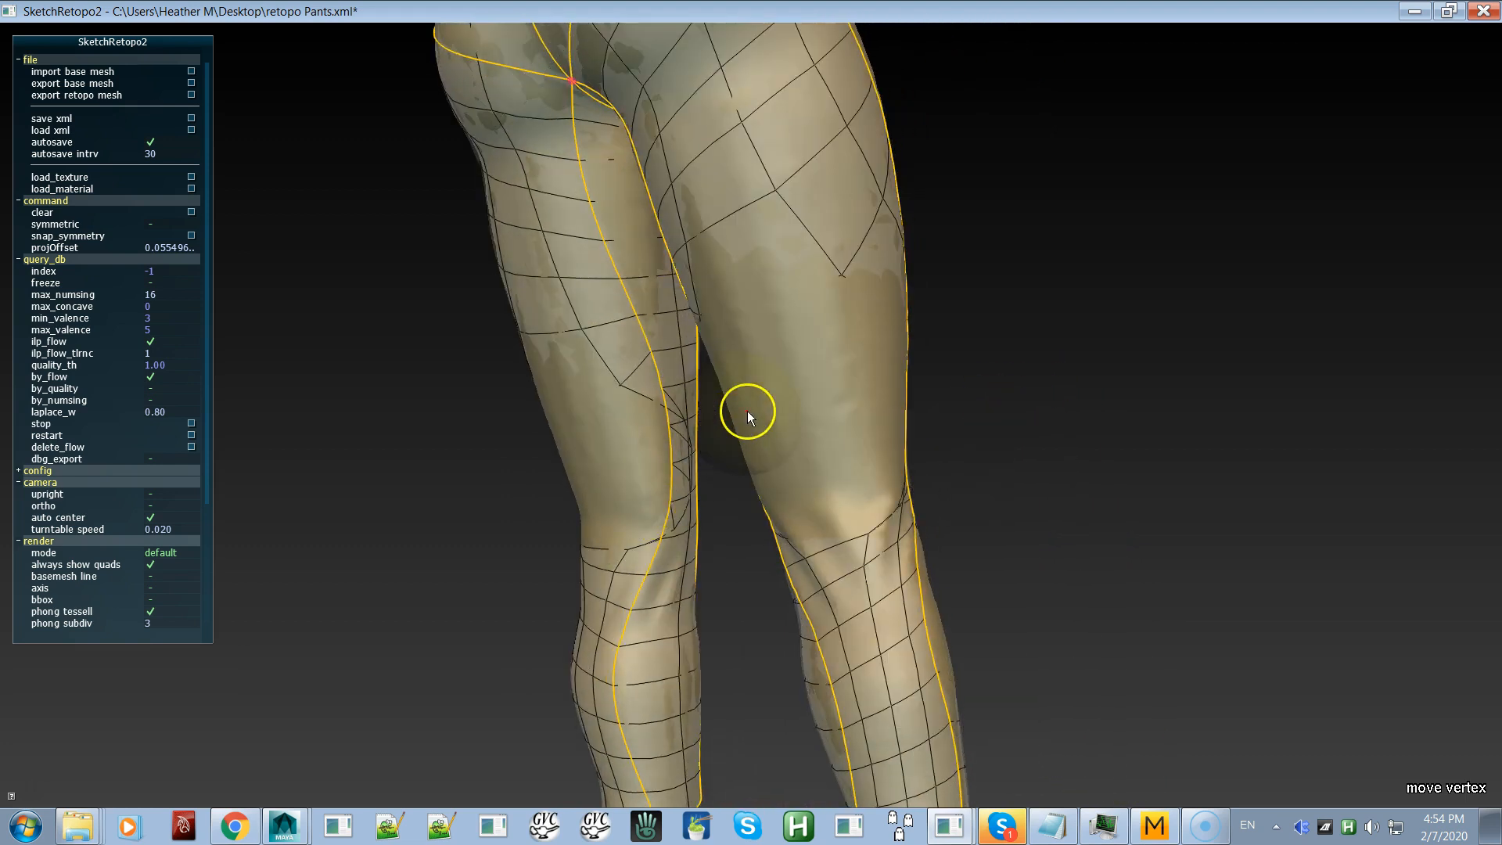
Step: Adjust the back patch of the left leg with move vertex so its quads run evenly through thigh and knee
drag(748, 410, 904, 410)
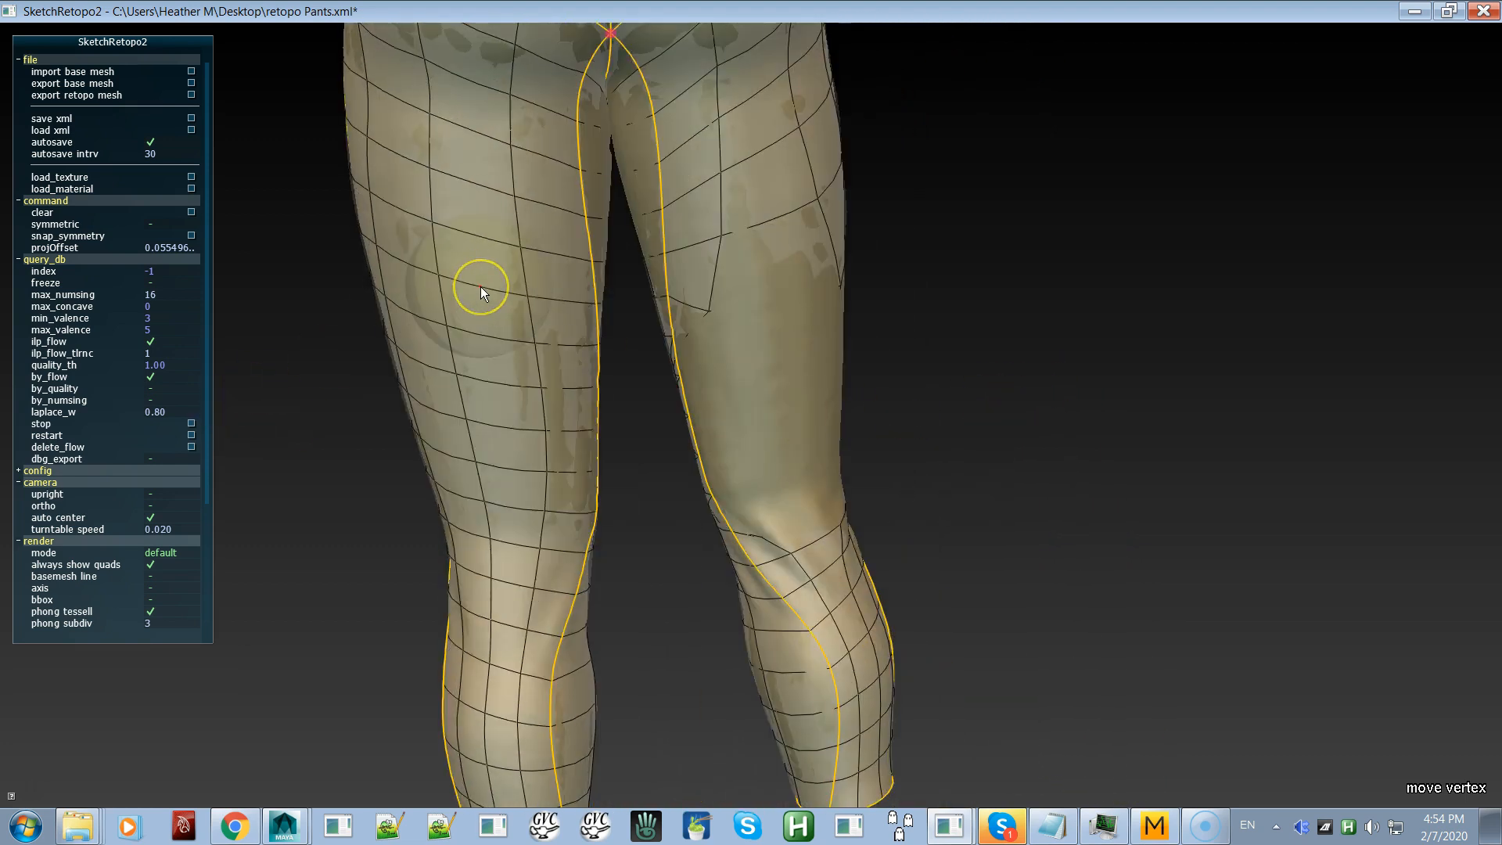
drag(634, 492, 637, 379)
key(ctrl+z)
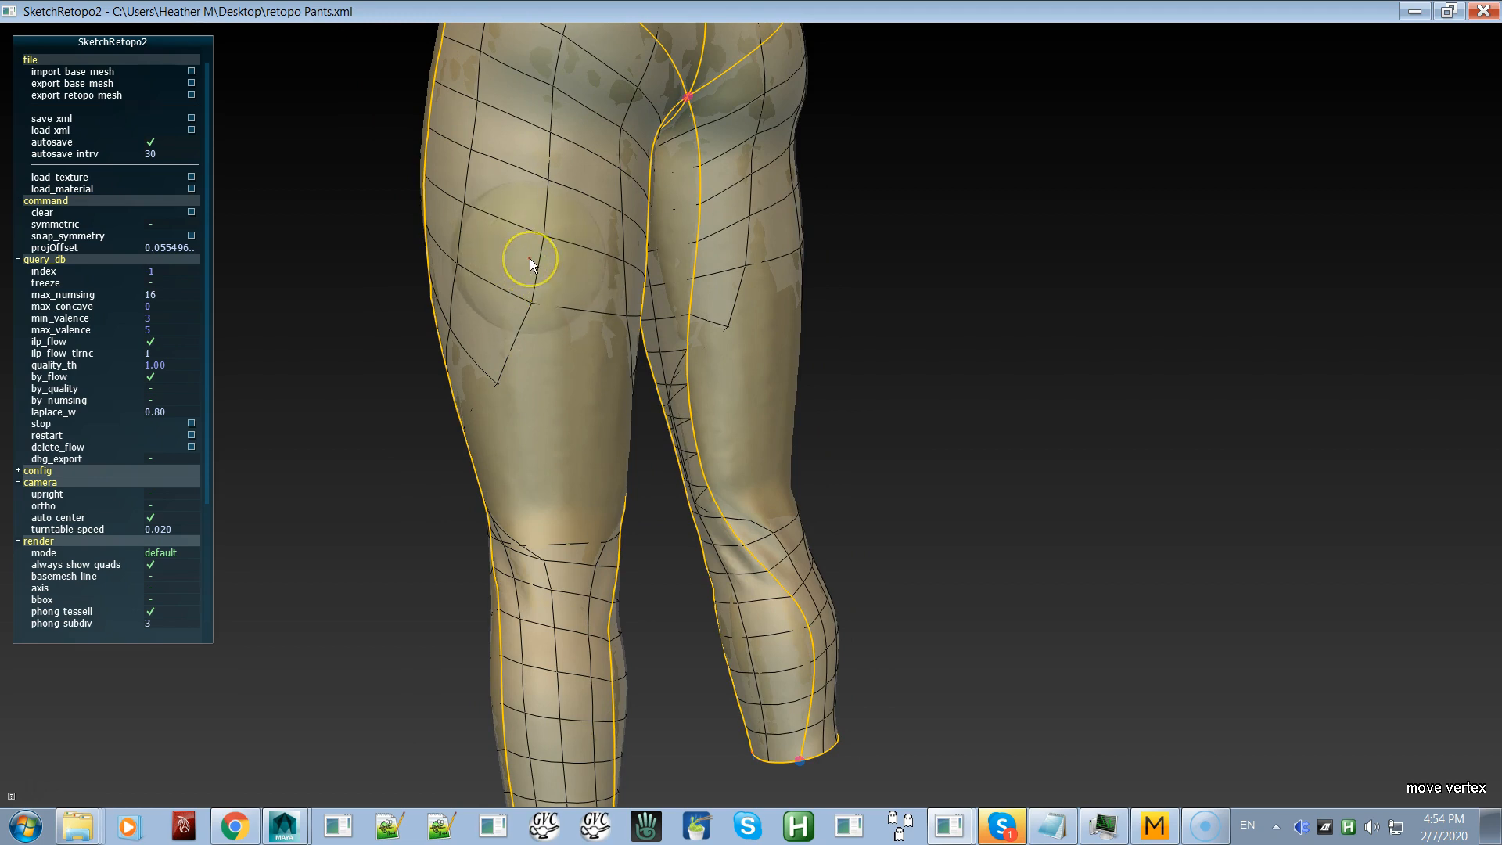
key(ctrl+y)
drag(617, 420, 684, 434)
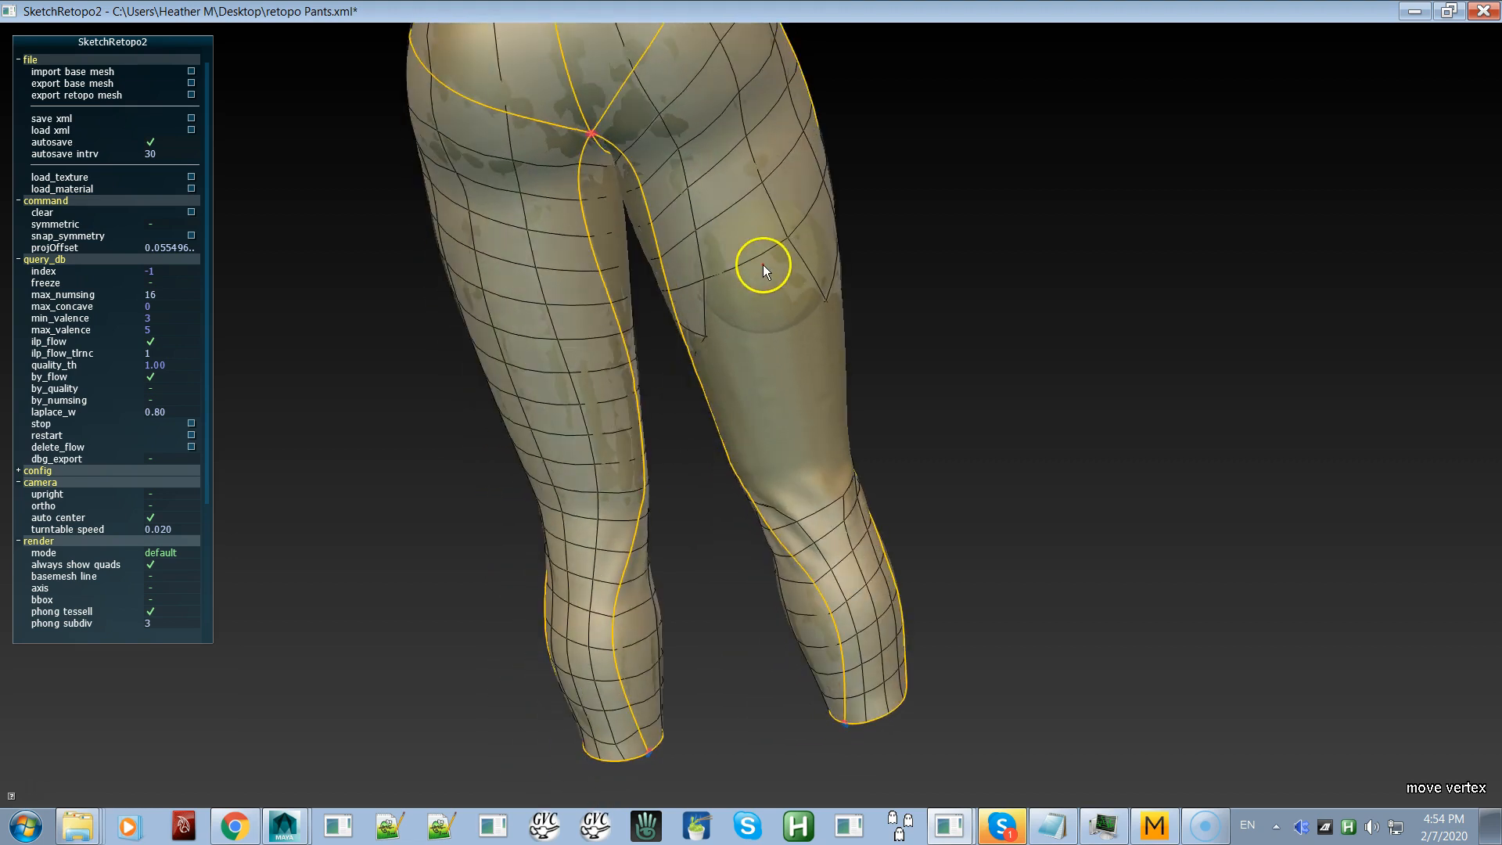
Step: Try to move vertices of the incomplete back patch on the right thigh with the move vertex tool, undoing the bad moves
key(ctrl+z)
drag(766, 368, 756, 318)
key(ctrl+z)
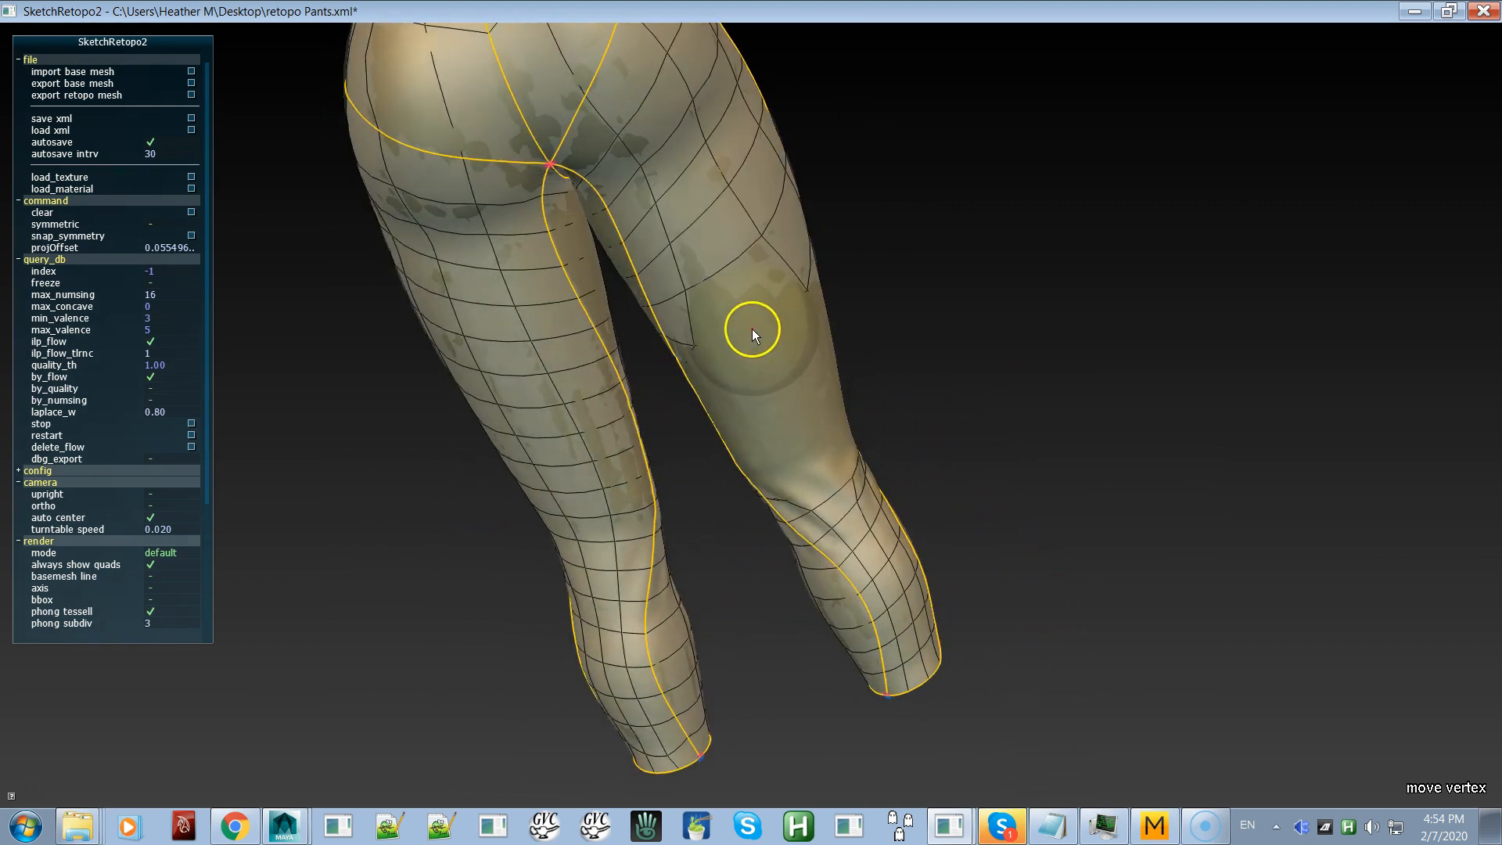
drag(746, 390, 727, 404)
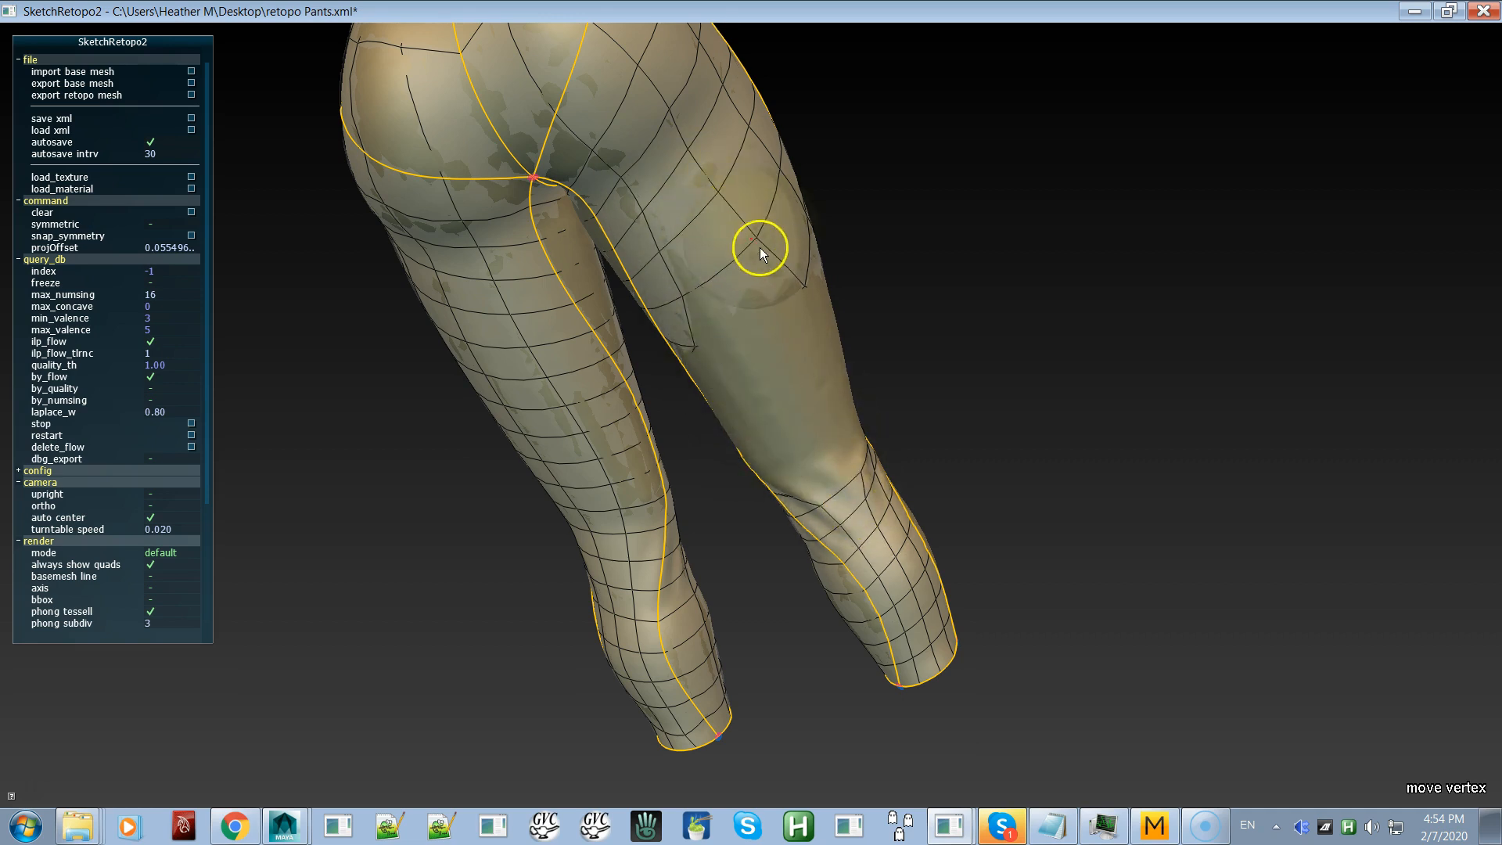
middle_drag(822, 379, 621, 480)
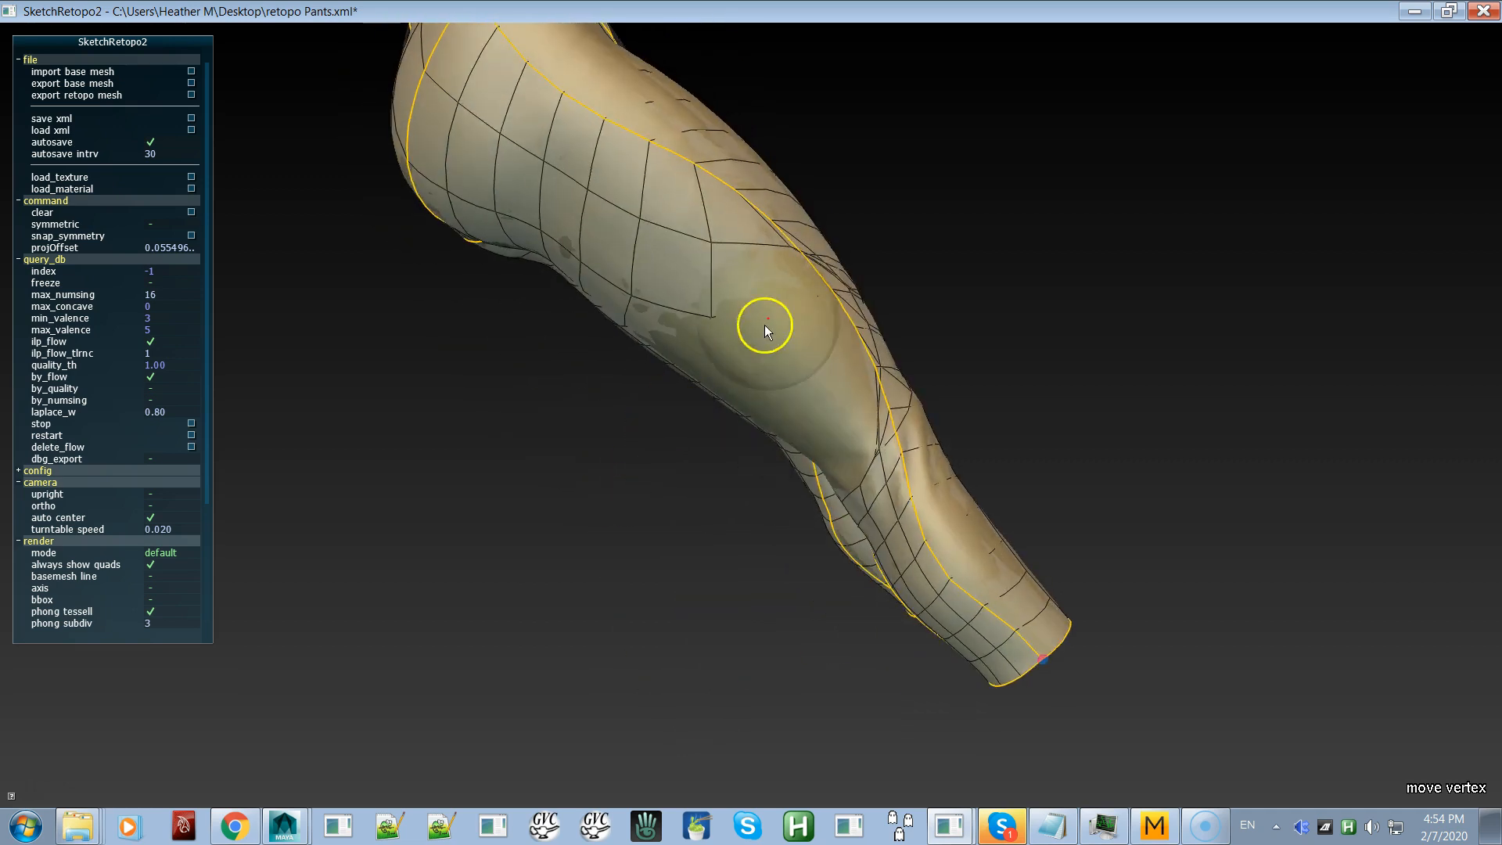
middle_drag(786, 308, 527, 512)
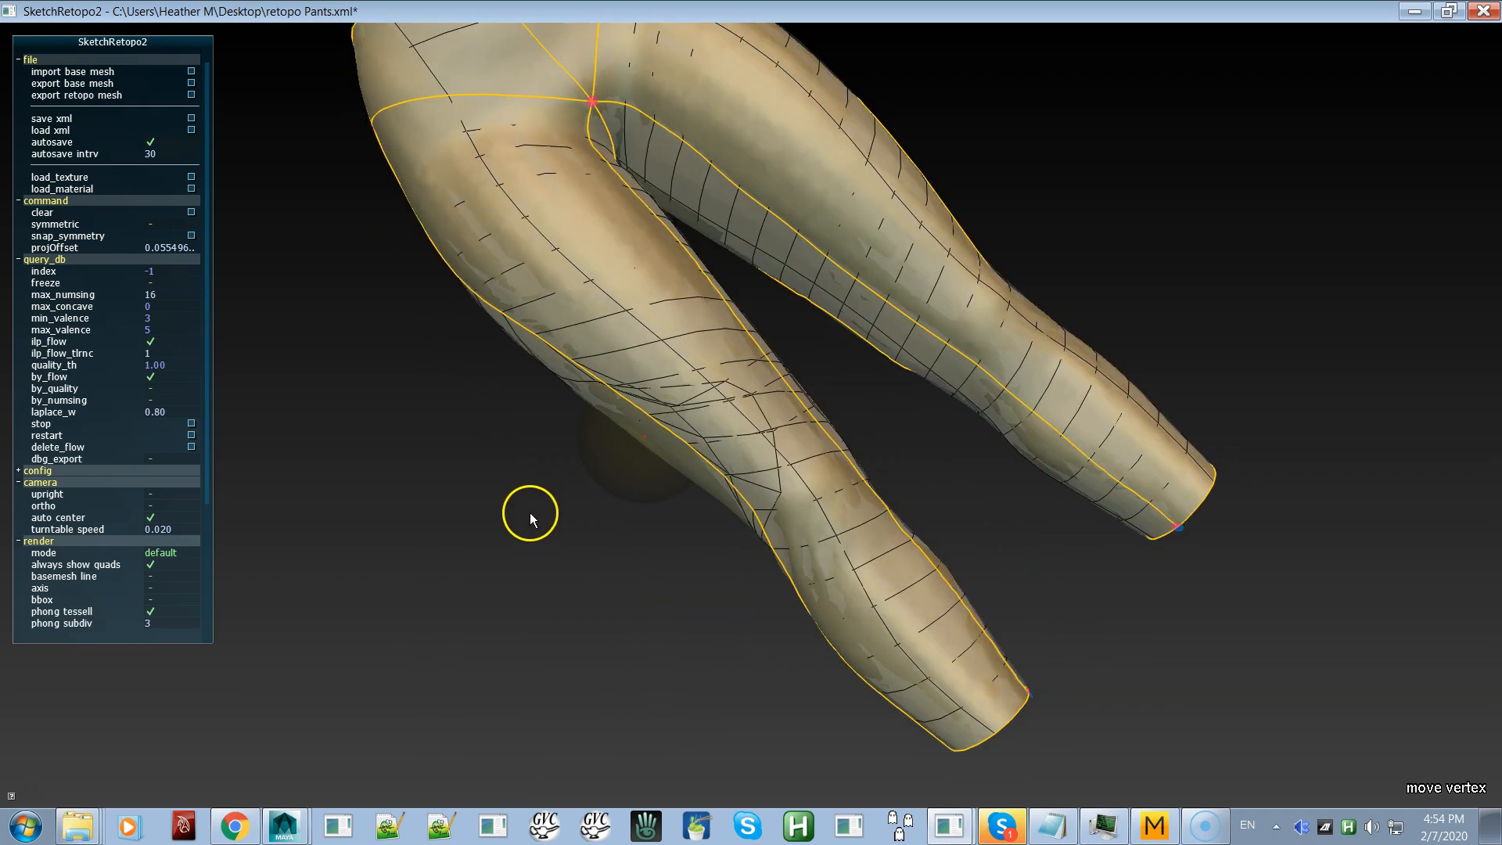
drag(673, 384, 753, 445)
middle_drag(753, 445, 577, 519)
drag(705, 467, 725, 446)
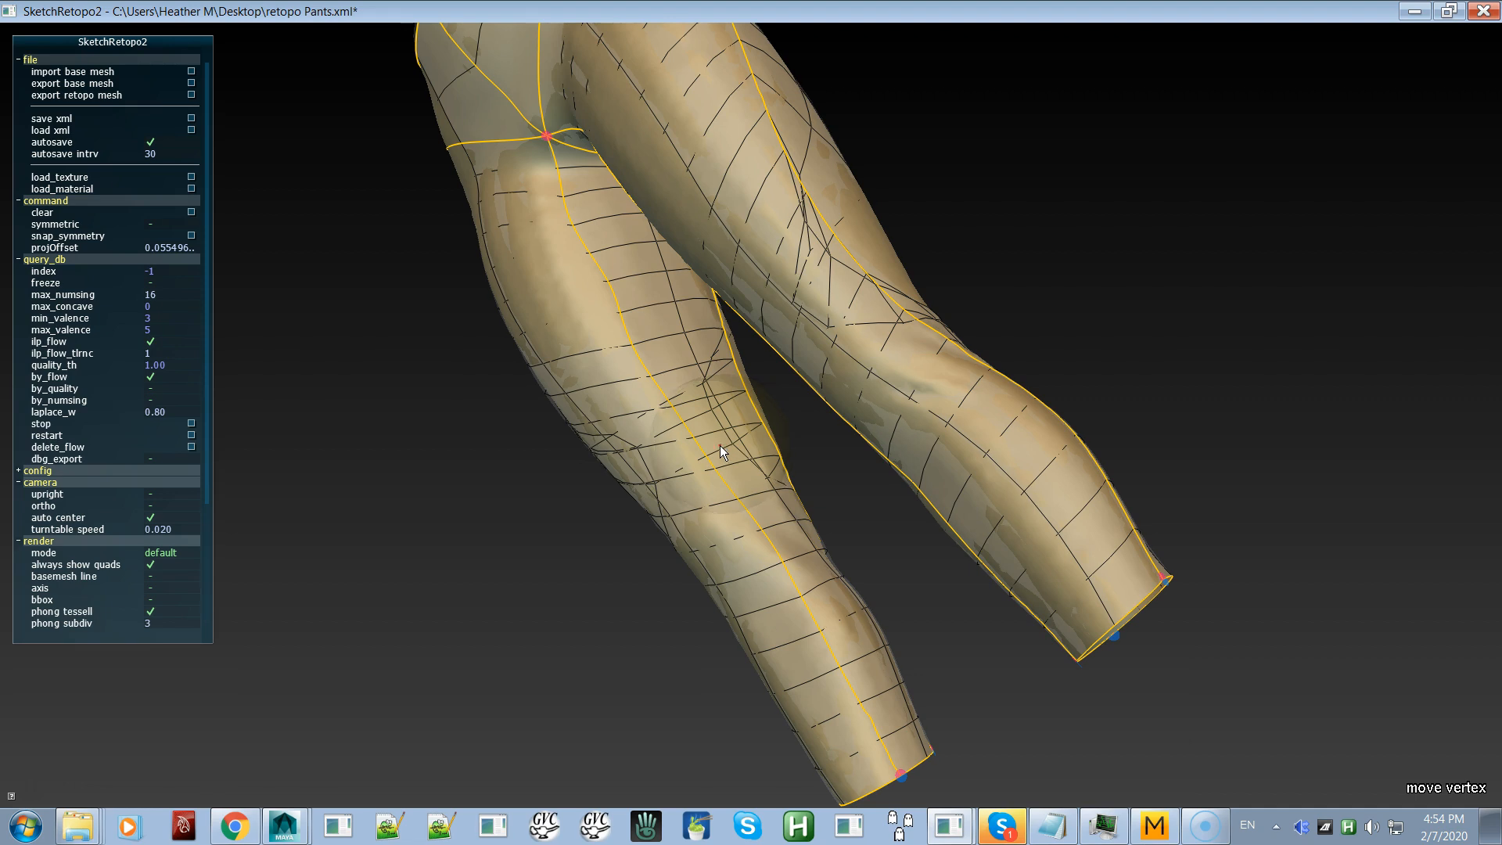
alt+drag(660, 487, 1347, 264)
alt+drag(953, 479, 942, 464)
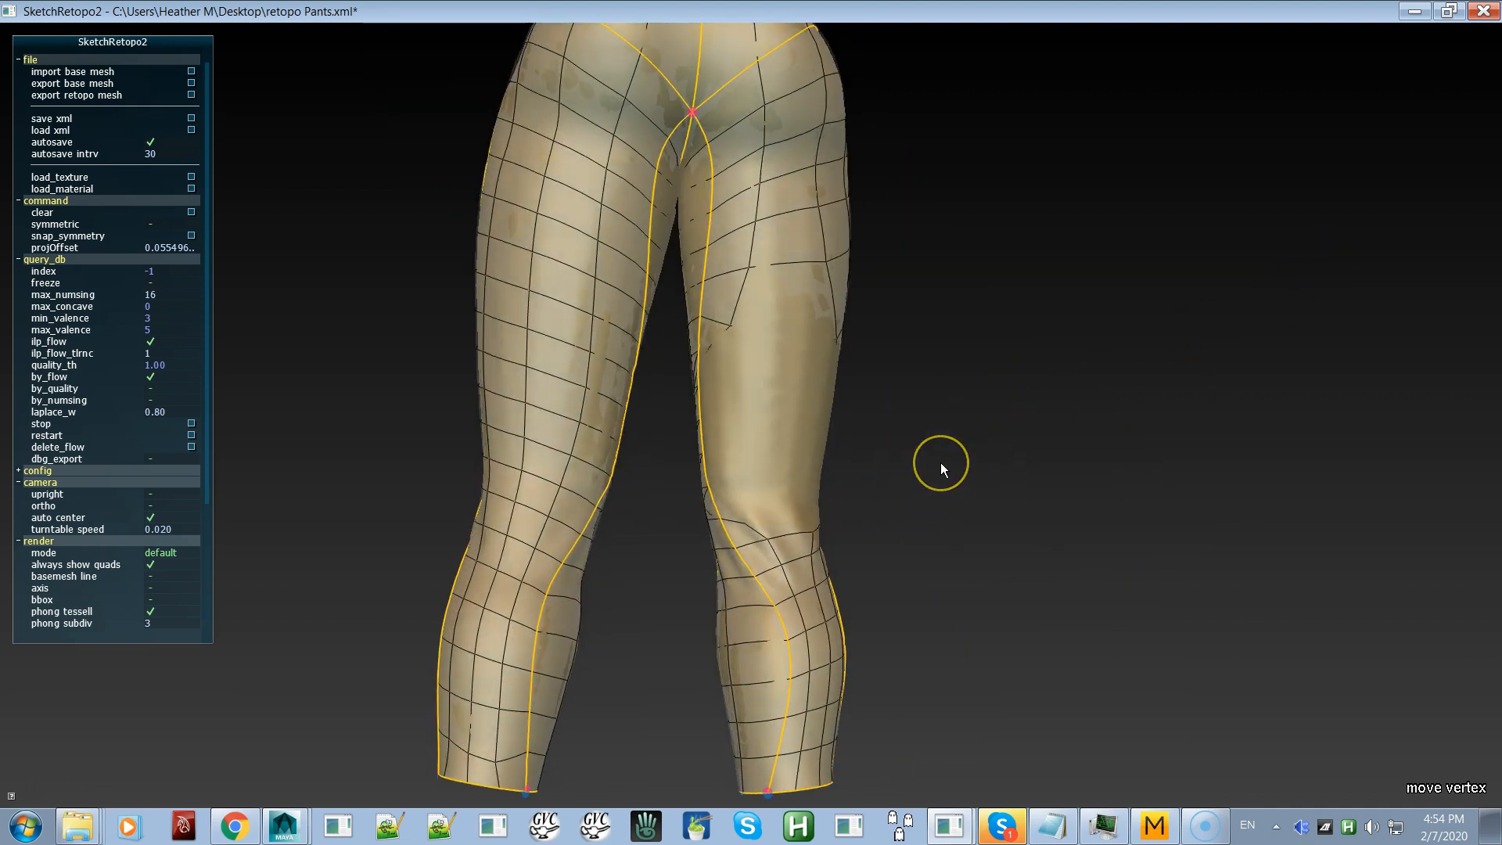
Step: Nudge the right leg's inner seam curve at the calf and thigh with deform curve to regenerate the back patch
key(d)
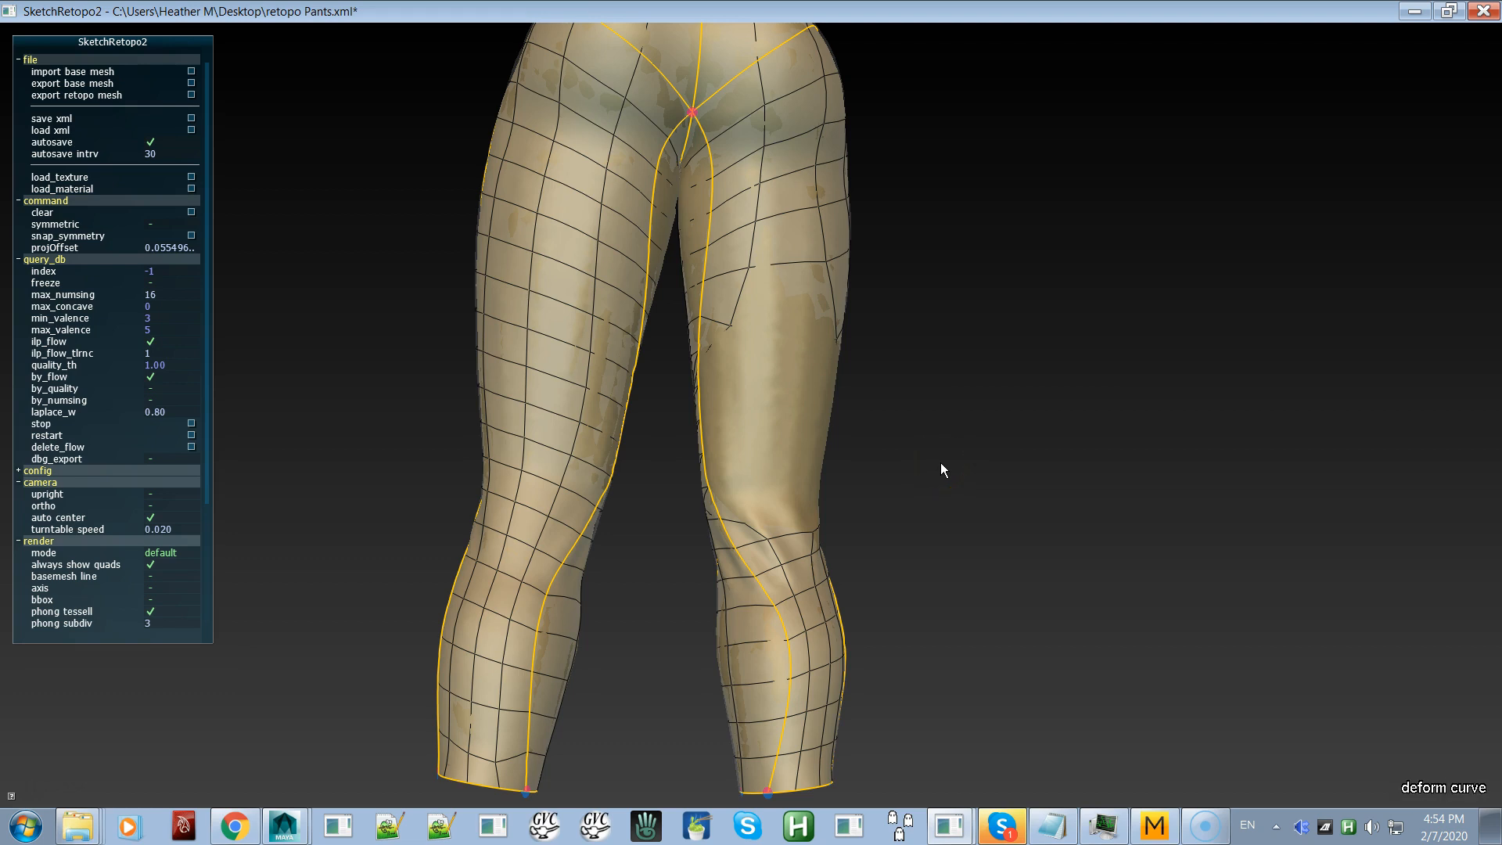
drag(773, 613, 787, 609)
mouse_move(714, 469)
alt+mouse_down()
mouse_move(758, 476)
mouse_move(708, 440)
mouse_move(677, 503)
alt+mouse_up()
alt+drag(788, 463, 495, 488)
alt+drag(675, 414, 1004, 337)
alt+drag(840, 488, 940, 418)
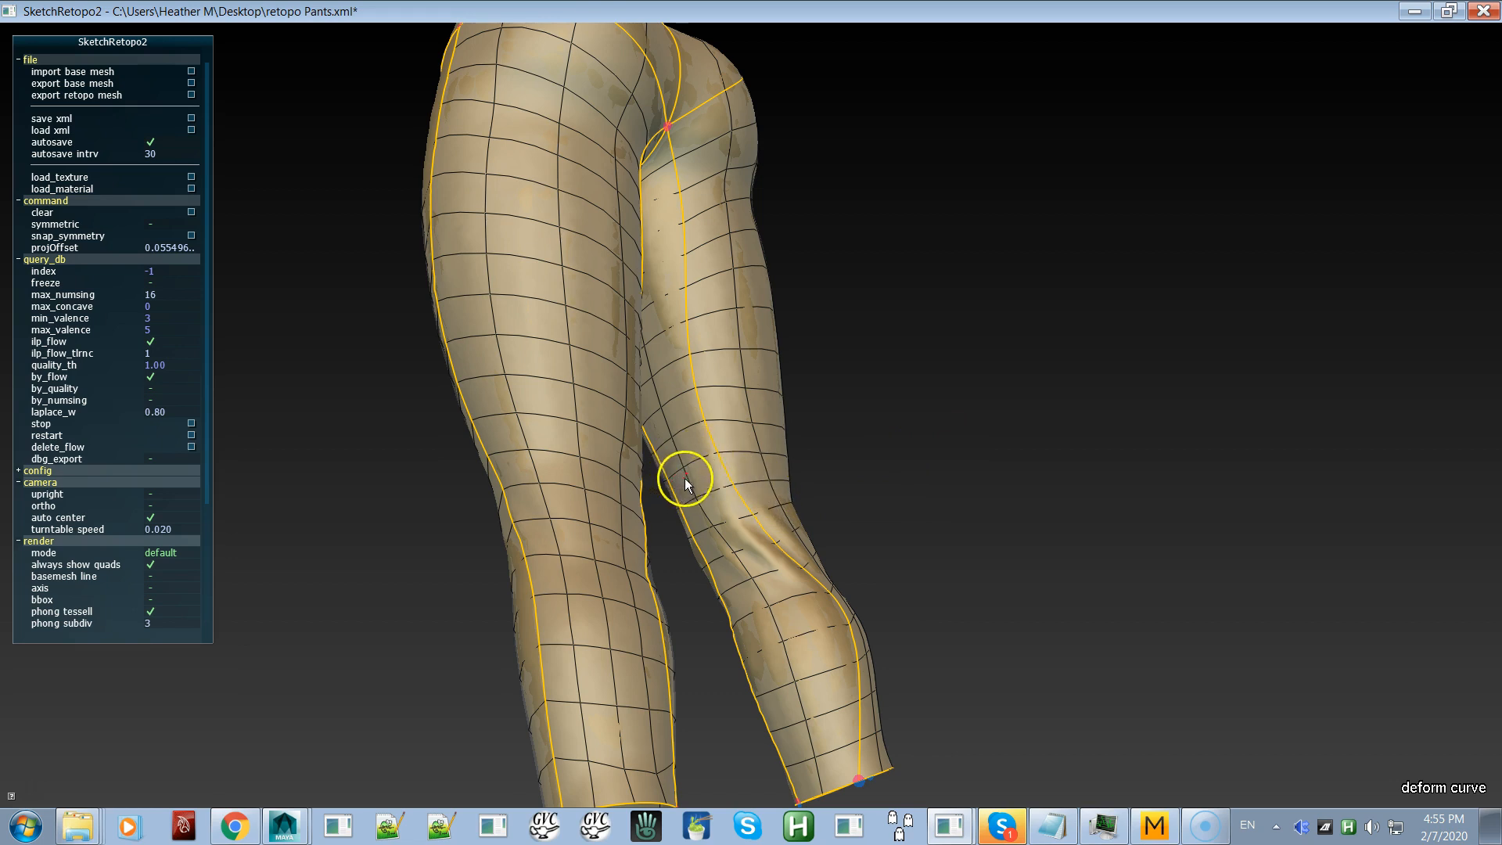
alt+drag(774, 463, 651, 541)
drag(701, 373, 696, 374)
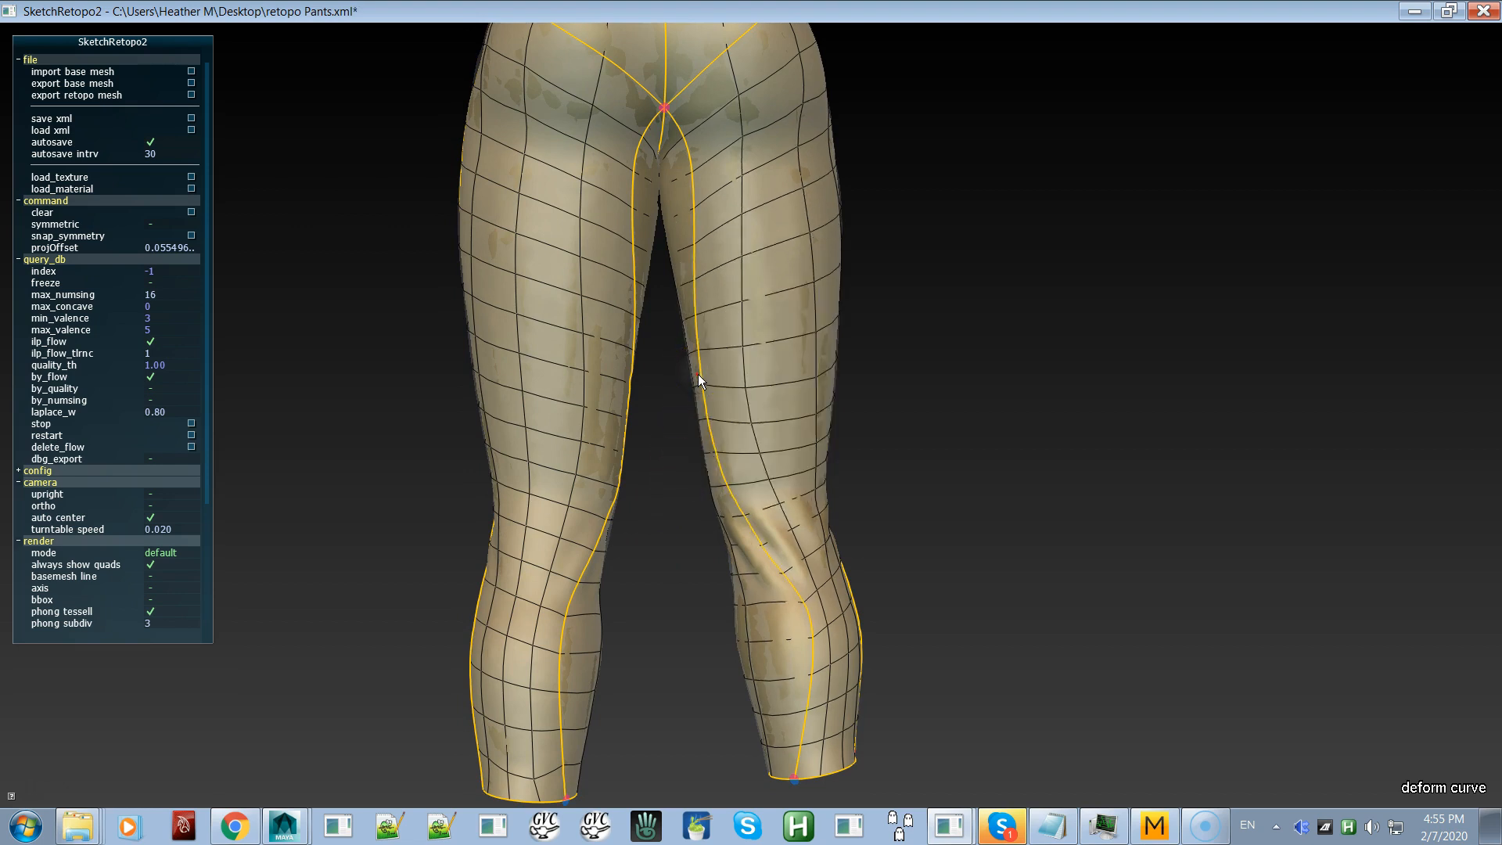
alt+drag(779, 456, 682, 454)
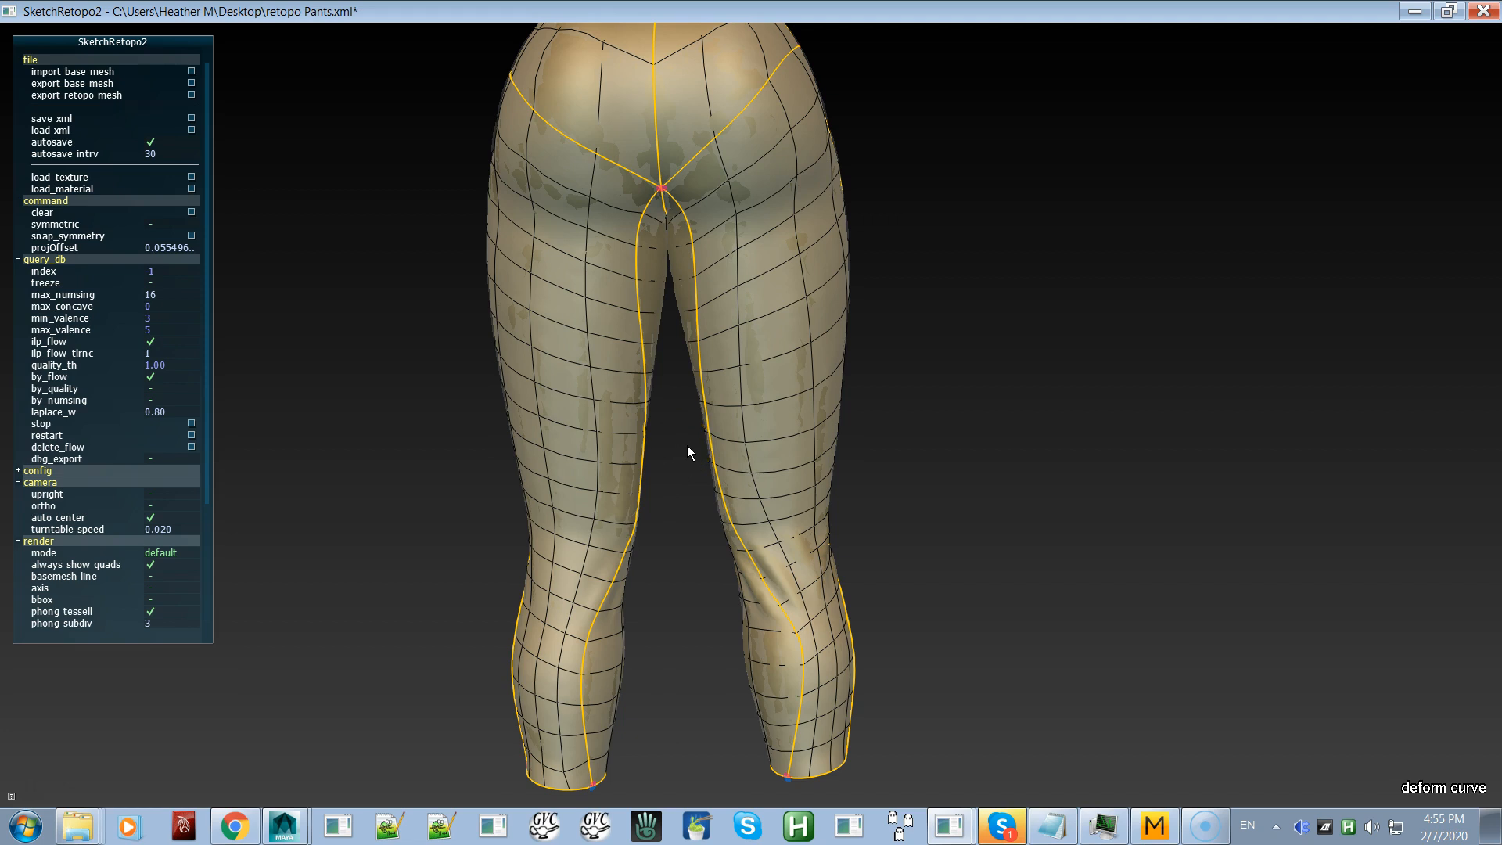
Step: Check the subdivision count of the right leg's lengthwise curves in edit topology mode
alt+drag(845, 421, 788, 438)
key(e)
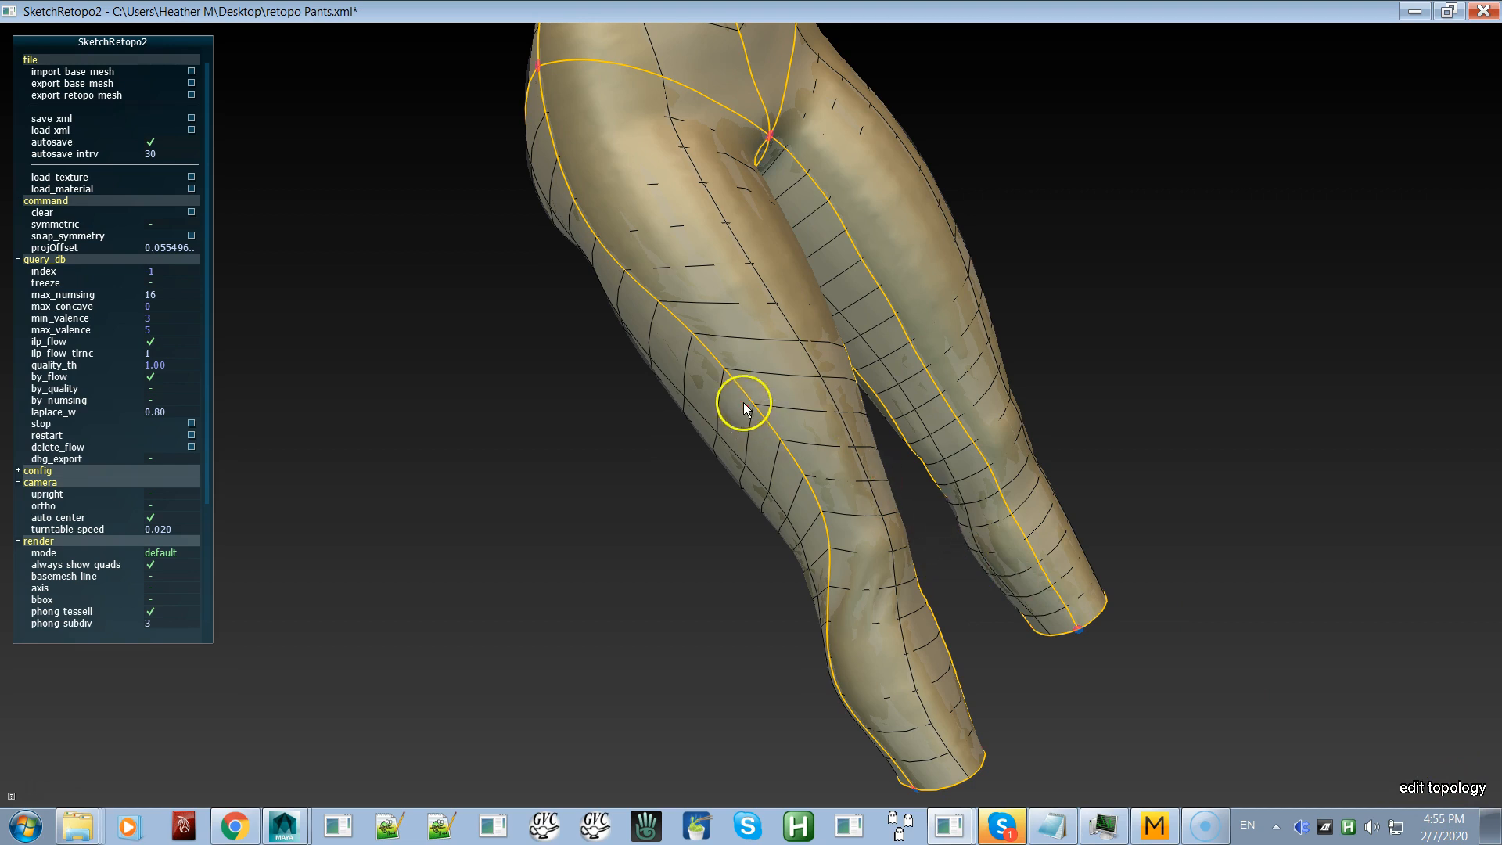
click(715, 349)
right_drag(715, 354, 1056, 360)
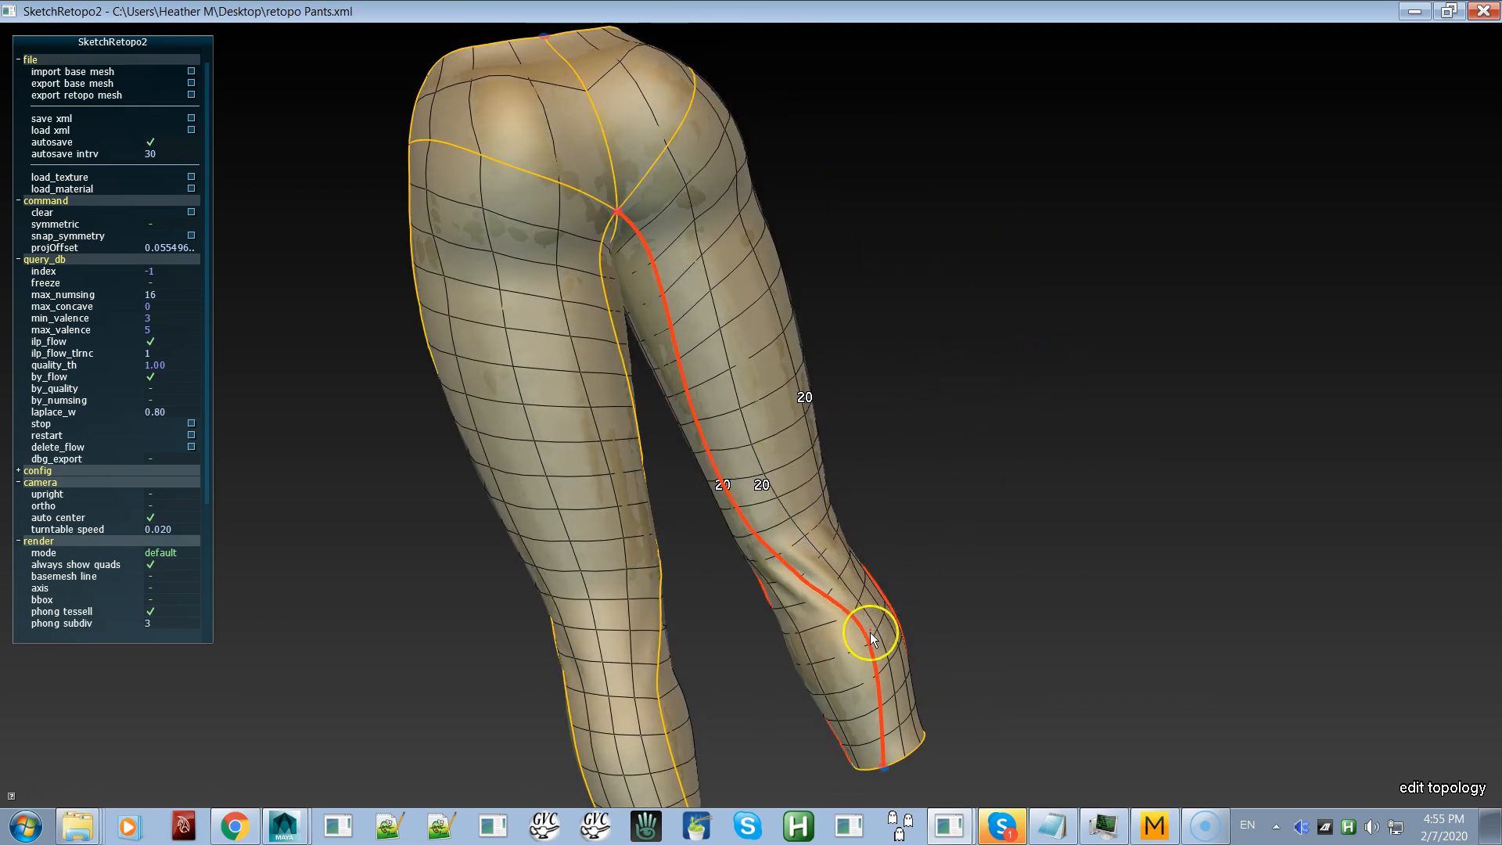
Step: Select the back waist edge and hip curves on both sides and raise their subdivisions to 10
right_drag(698, 154, 624, 354)
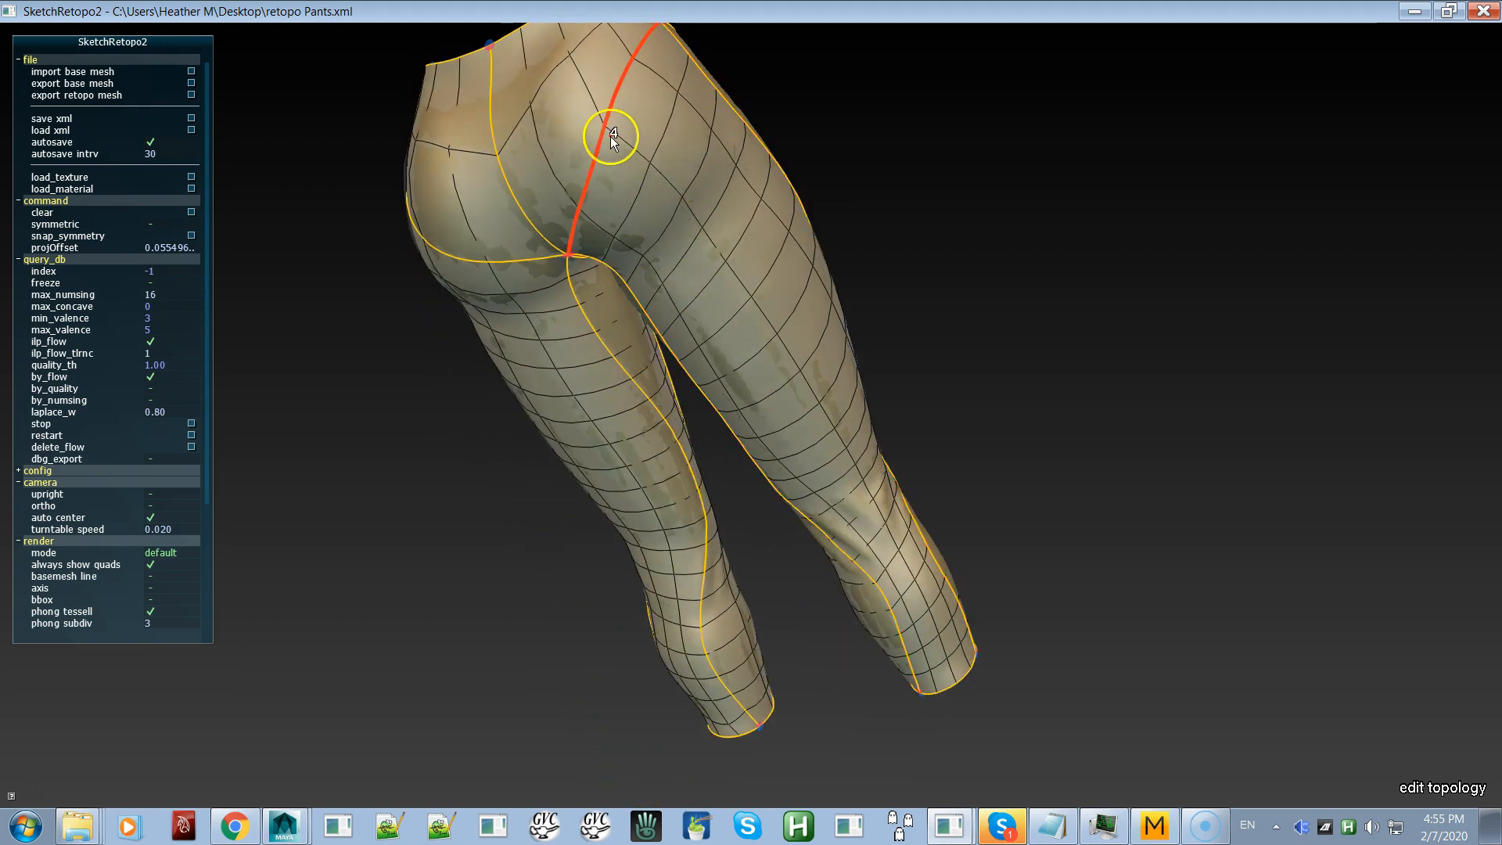
middle_drag(603, 209, 628, 267)
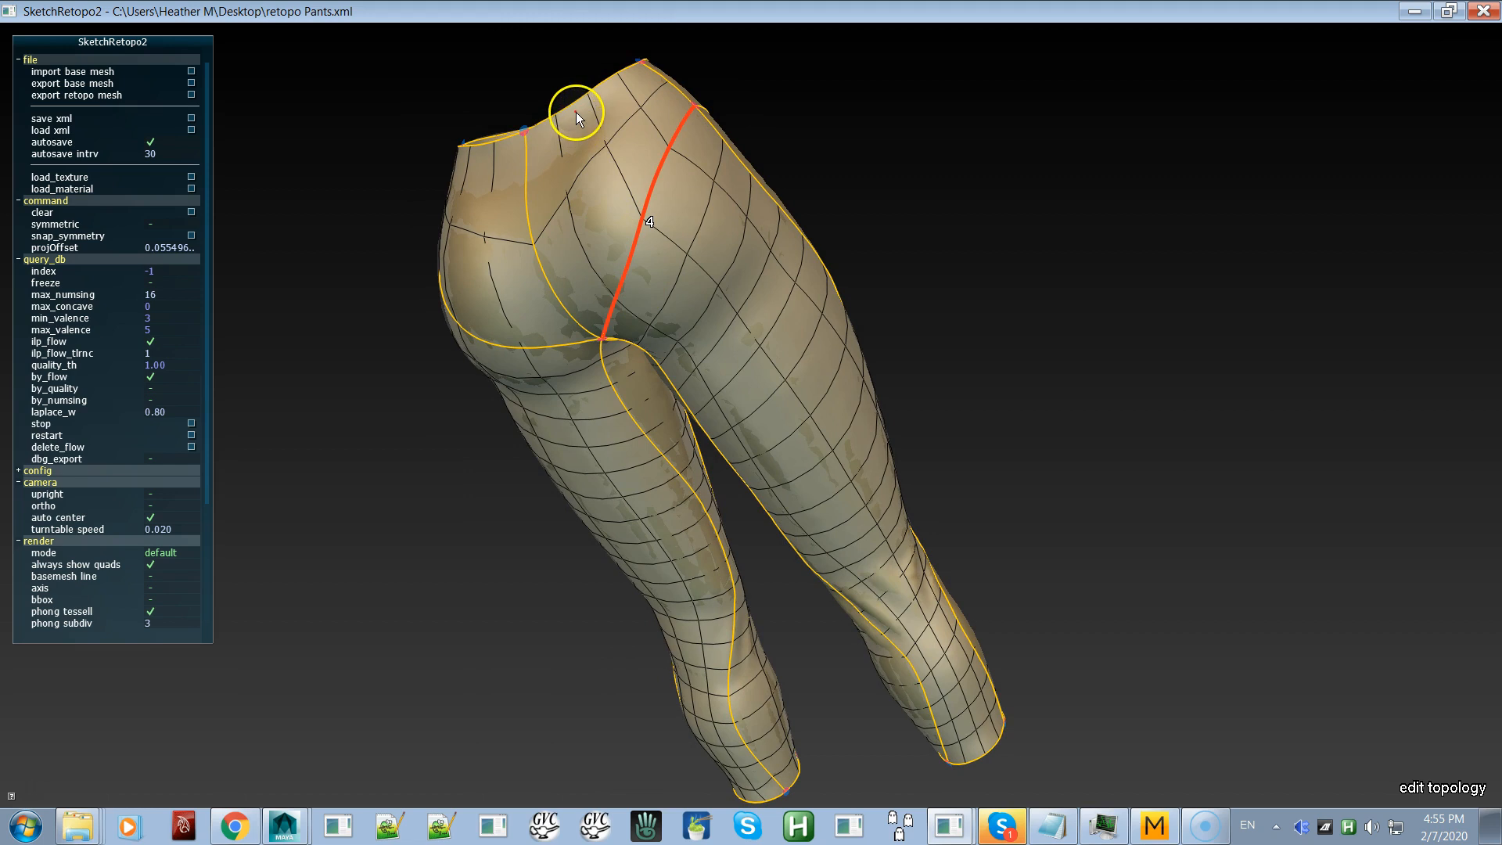
right_drag(548, 256, 682, 218)
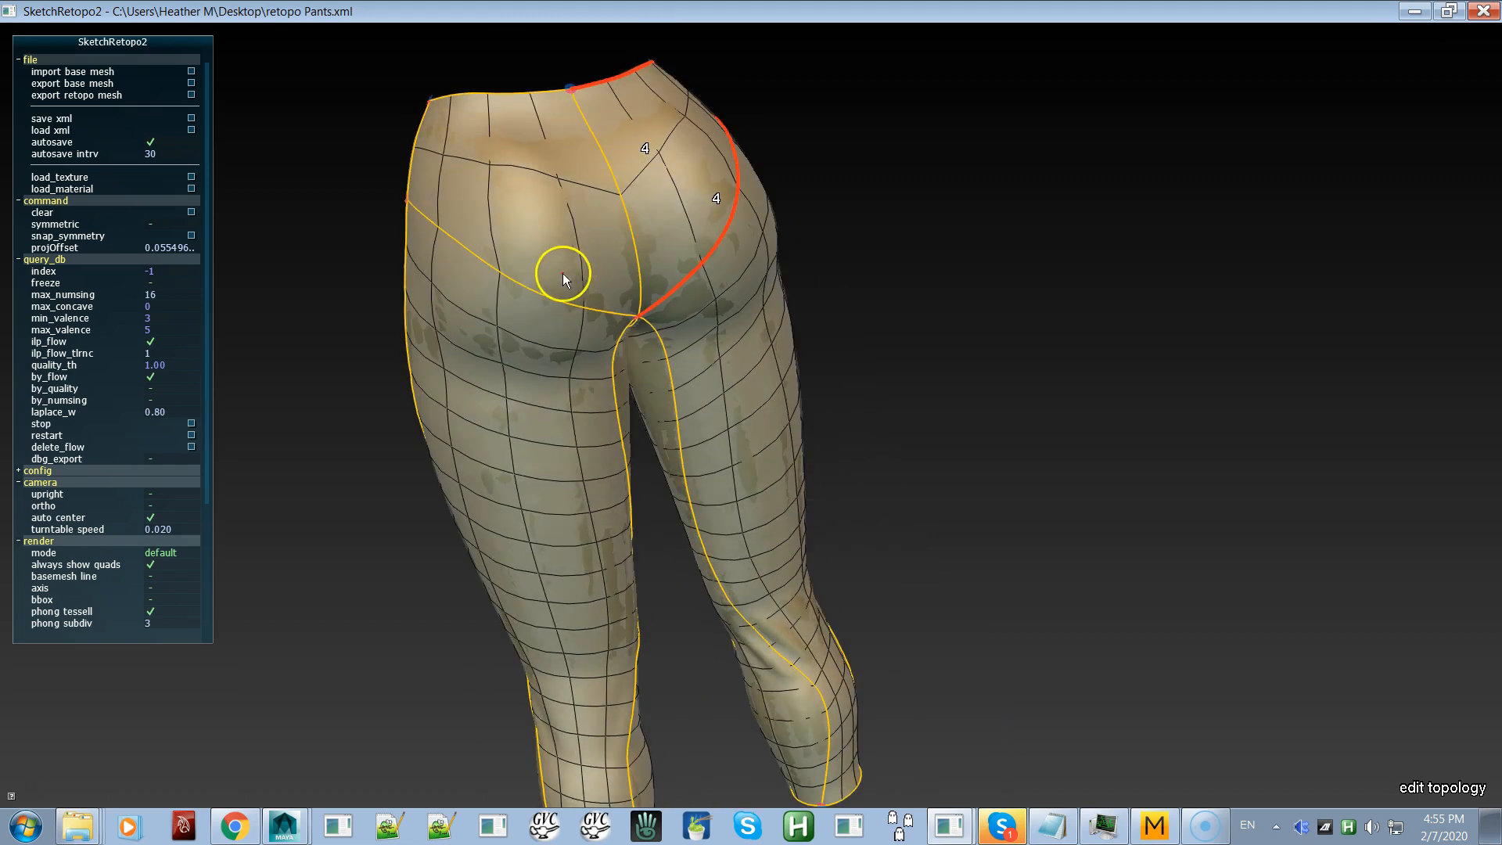
click(523, 108)
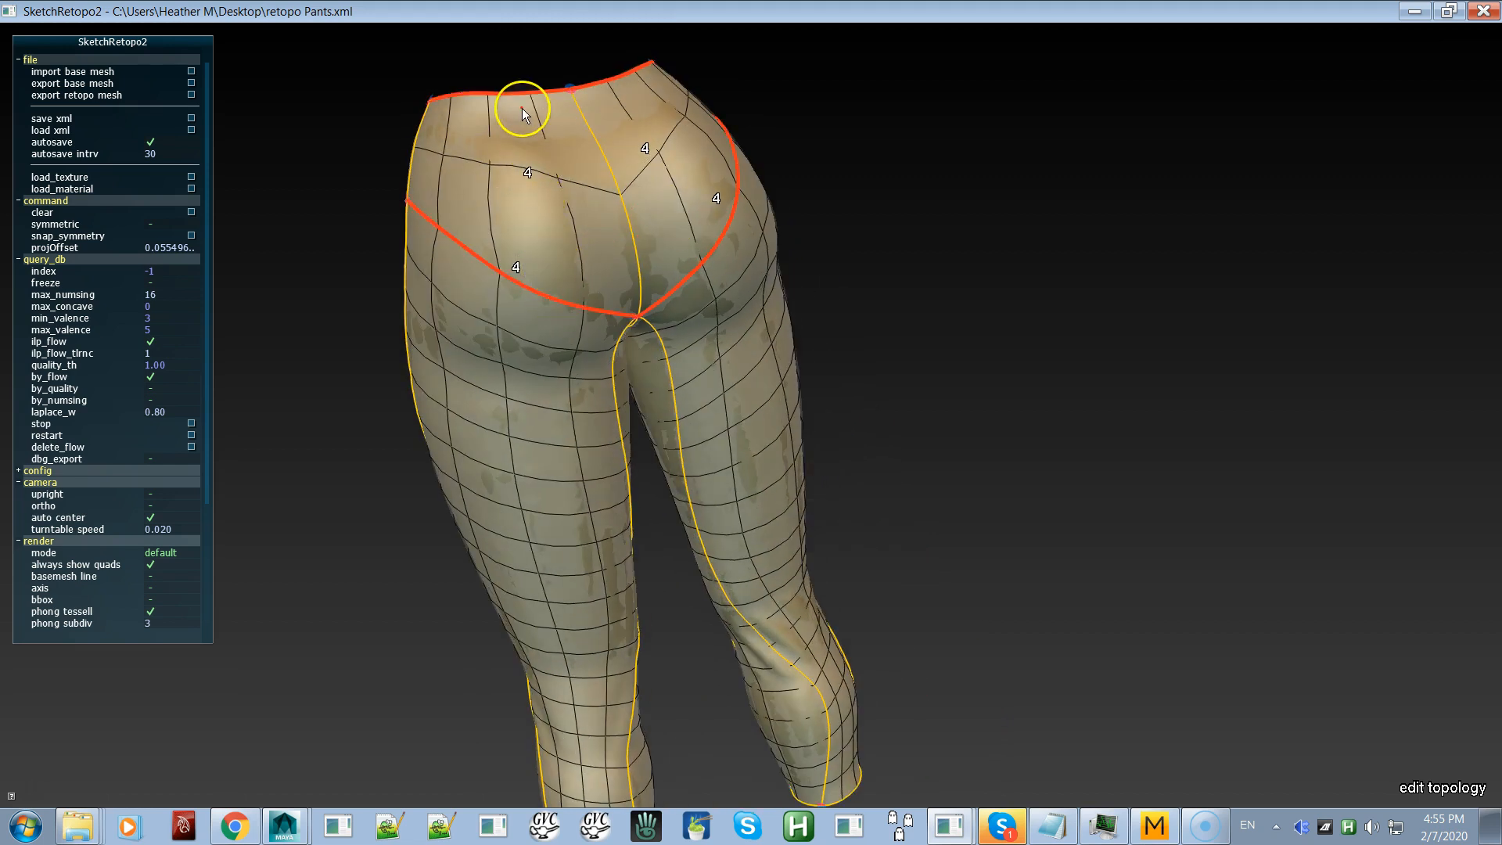
middle_drag(552, 391, 591, 155)
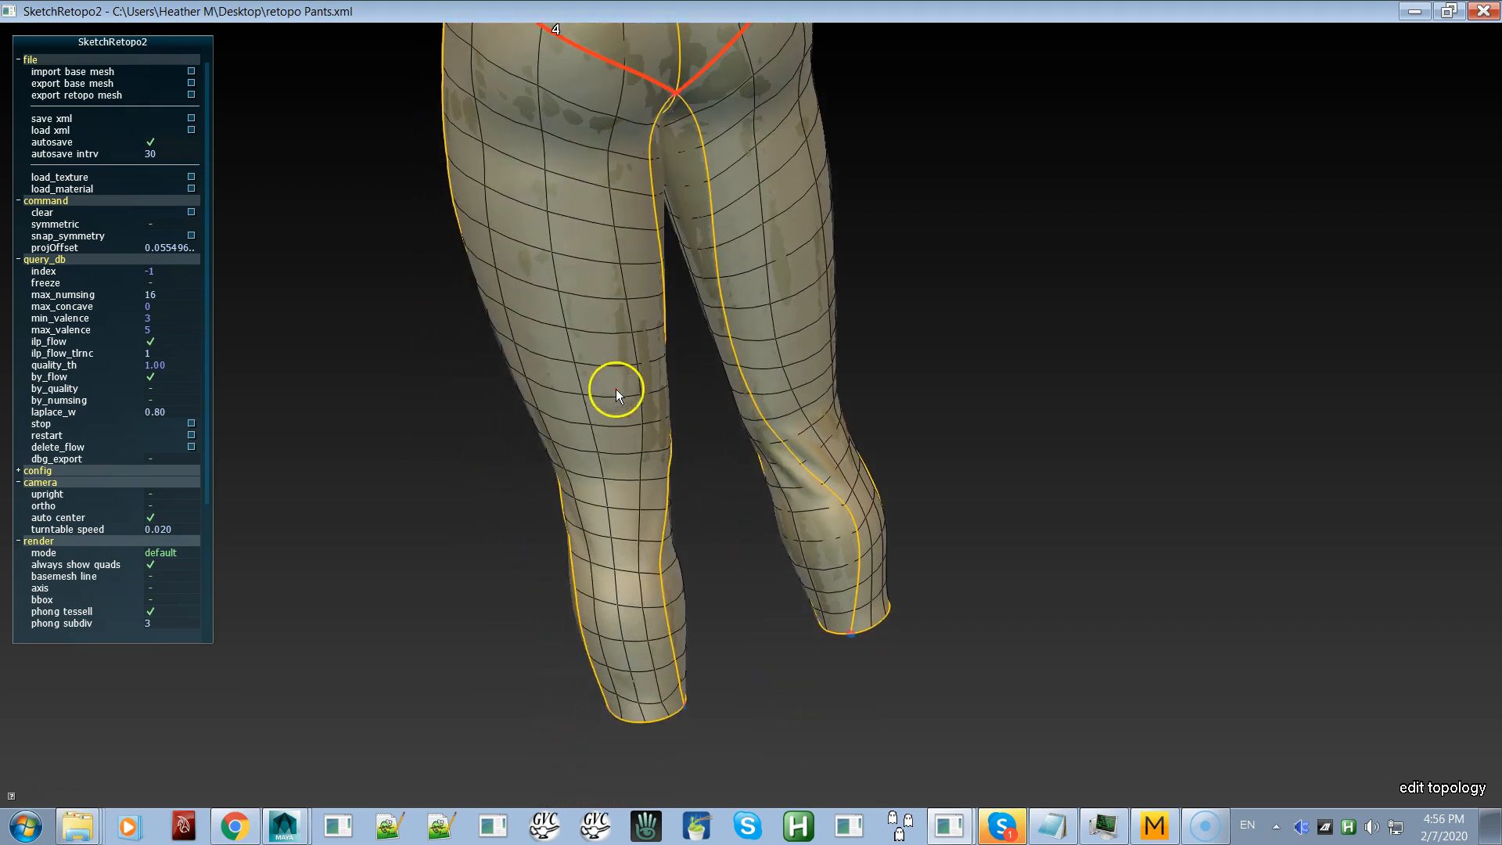
middle_drag(652, 702, 637, 620)
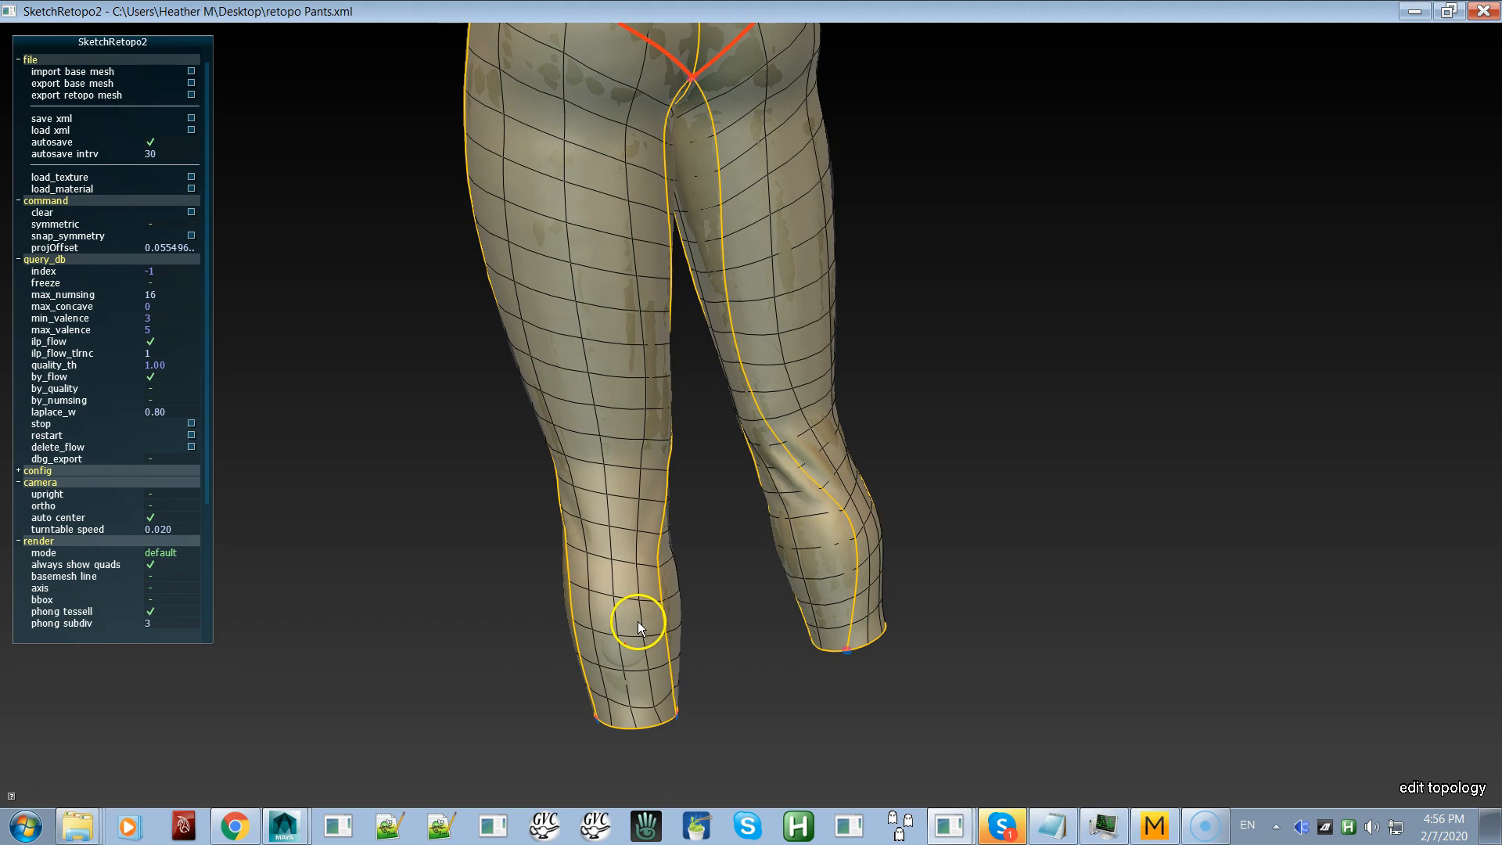
middle_drag(698, 573, 654, 638)
middle_drag(797, 421, 680, 211)
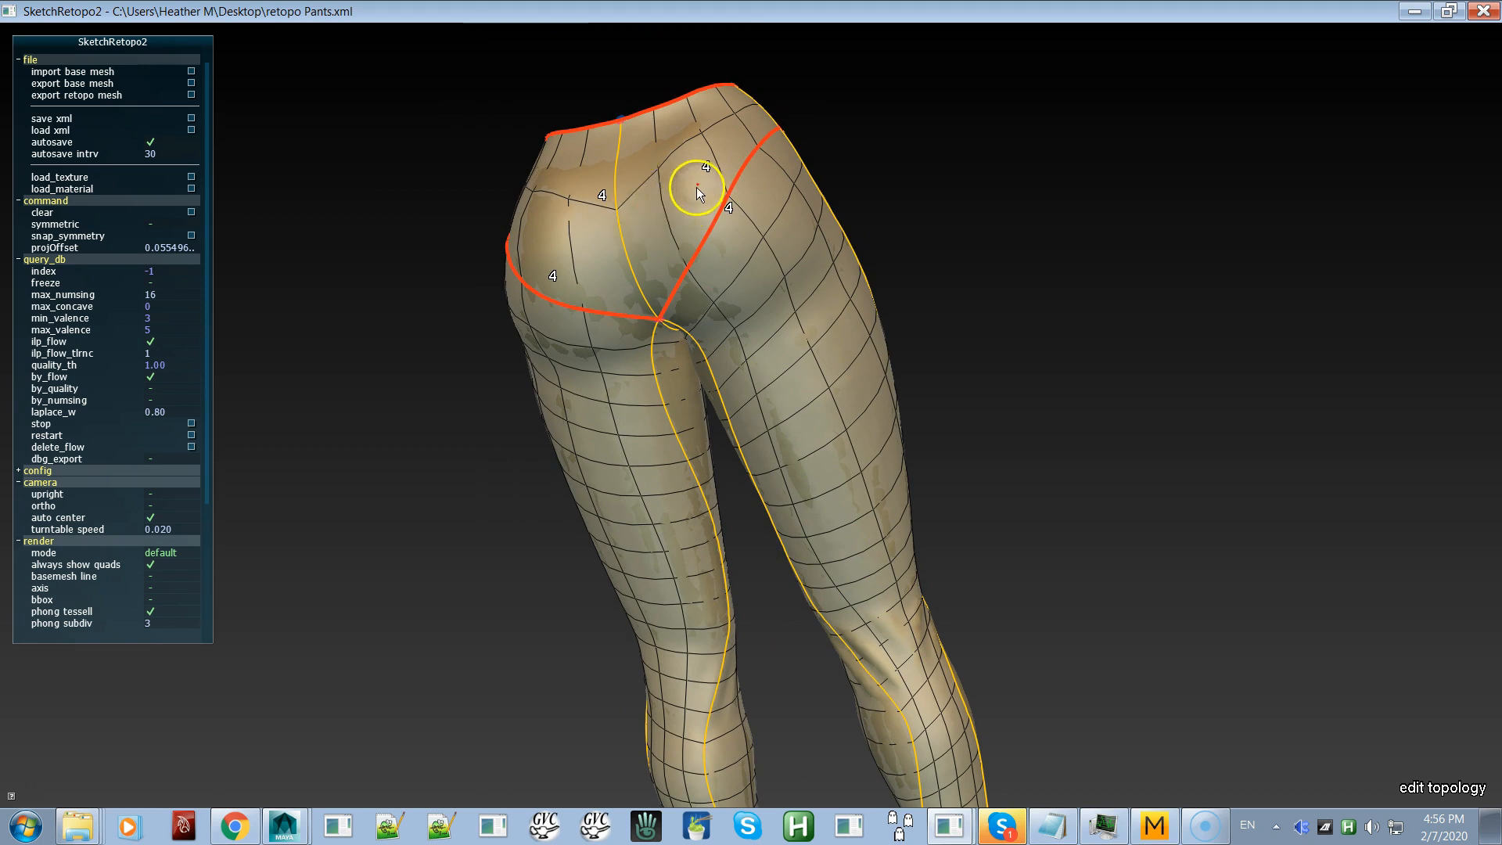
middle_drag(751, 245, 546, 333)
click(673, 215)
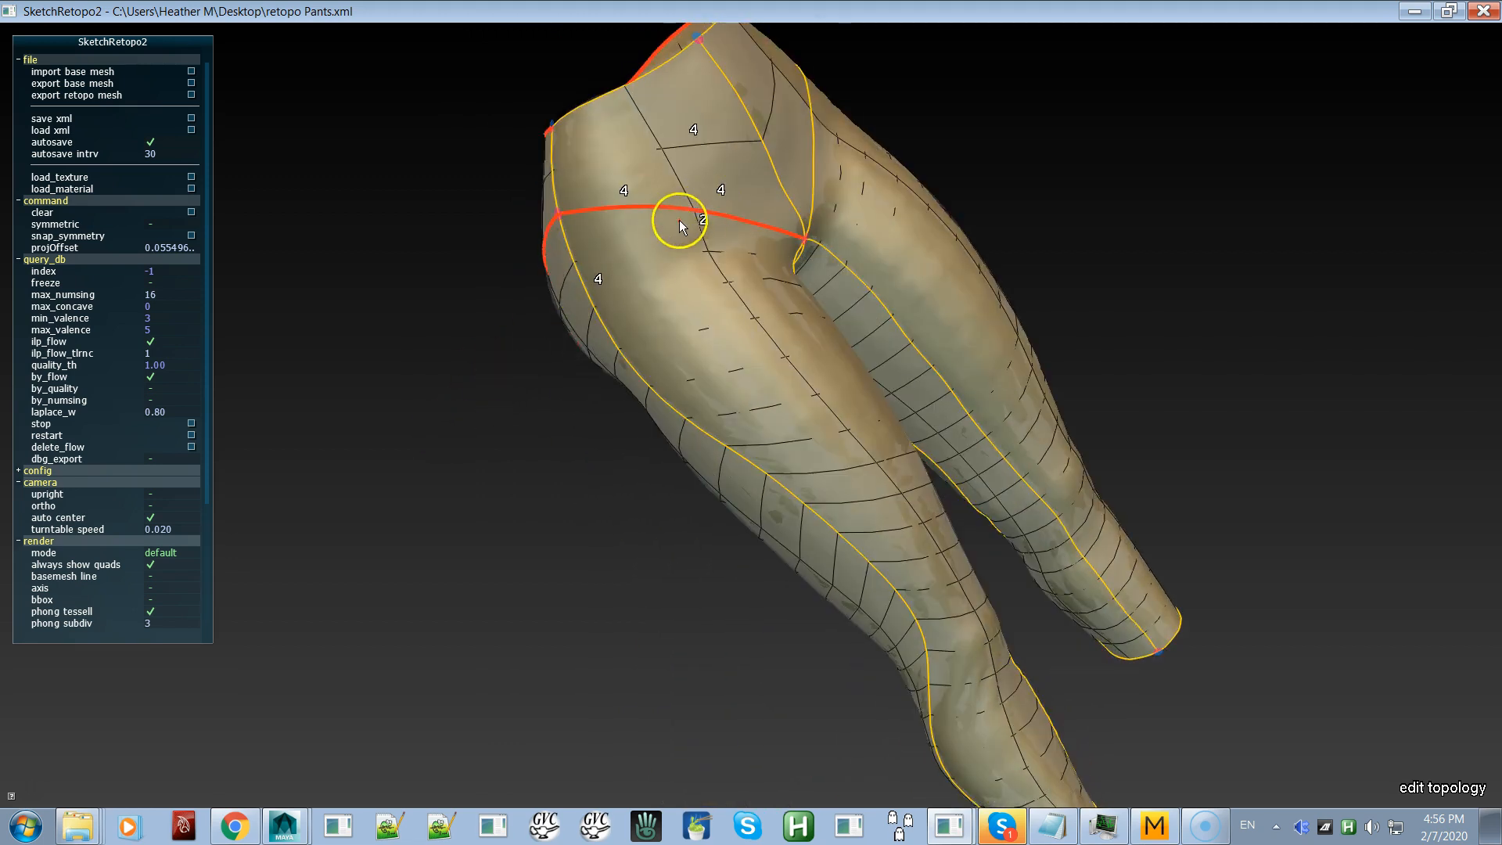
middle_drag(654, 316, 1011, 228)
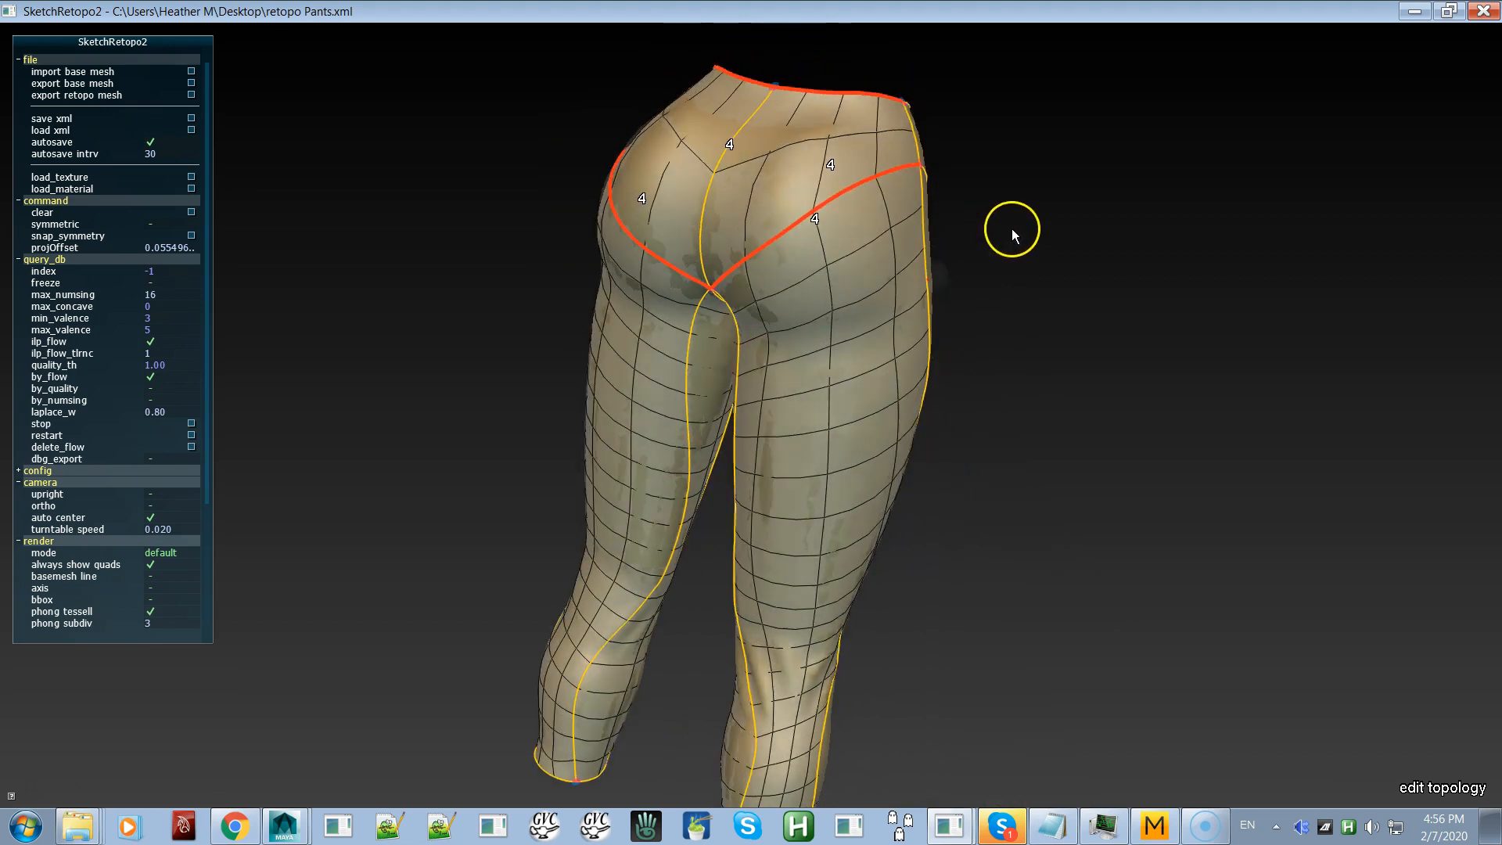
middle_drag(744, 361, 763, 375)
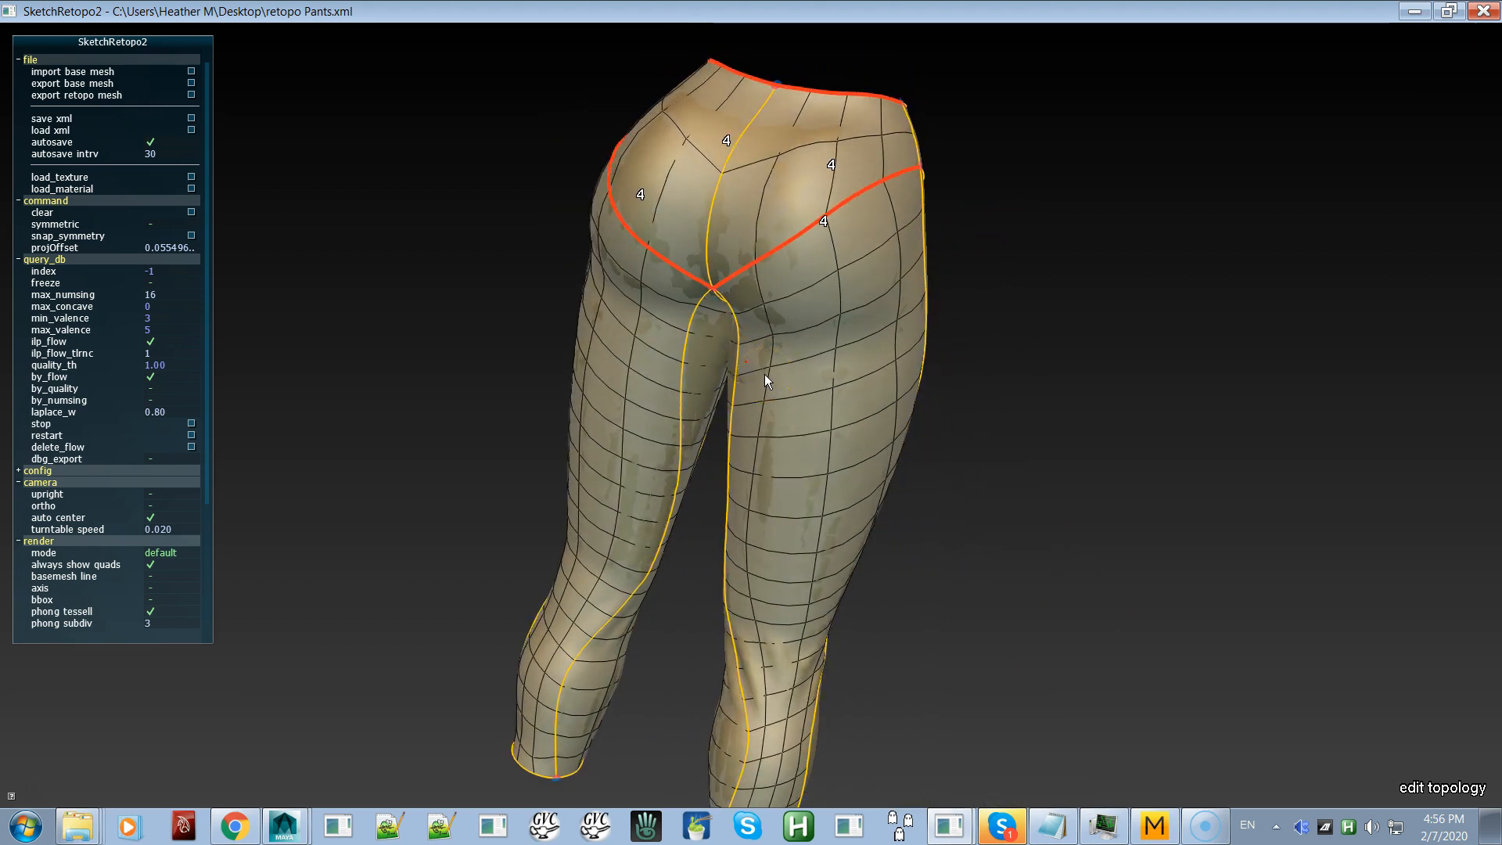
key(Up)
key(Up)
key(Up)
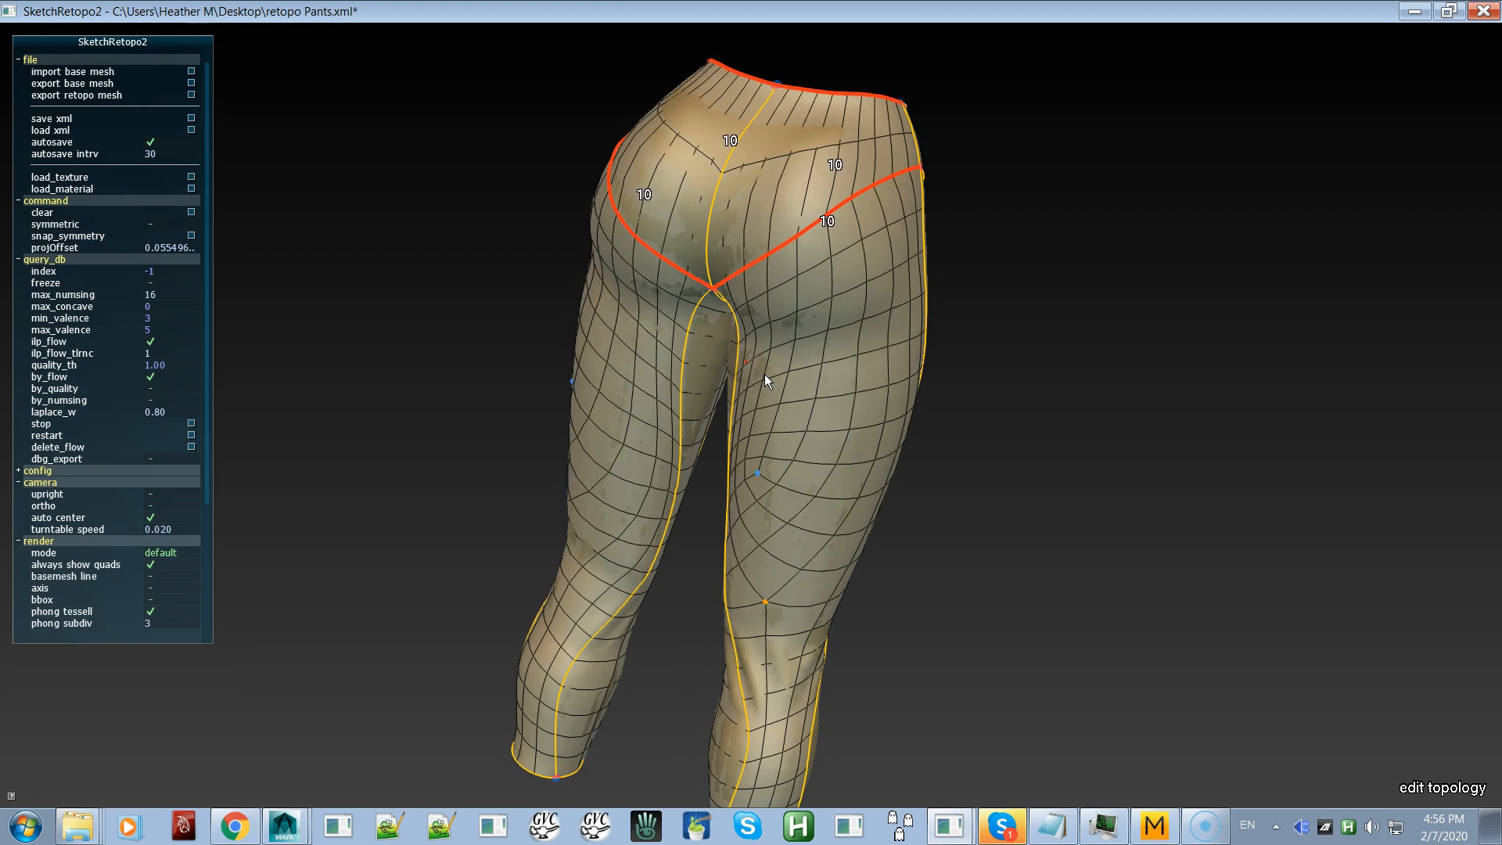
Step: Select the front waist edge and hip curves on both sides and raise their subdivisions to 10
middle_drag(805, 377, 348, 463)
click(661, 243)
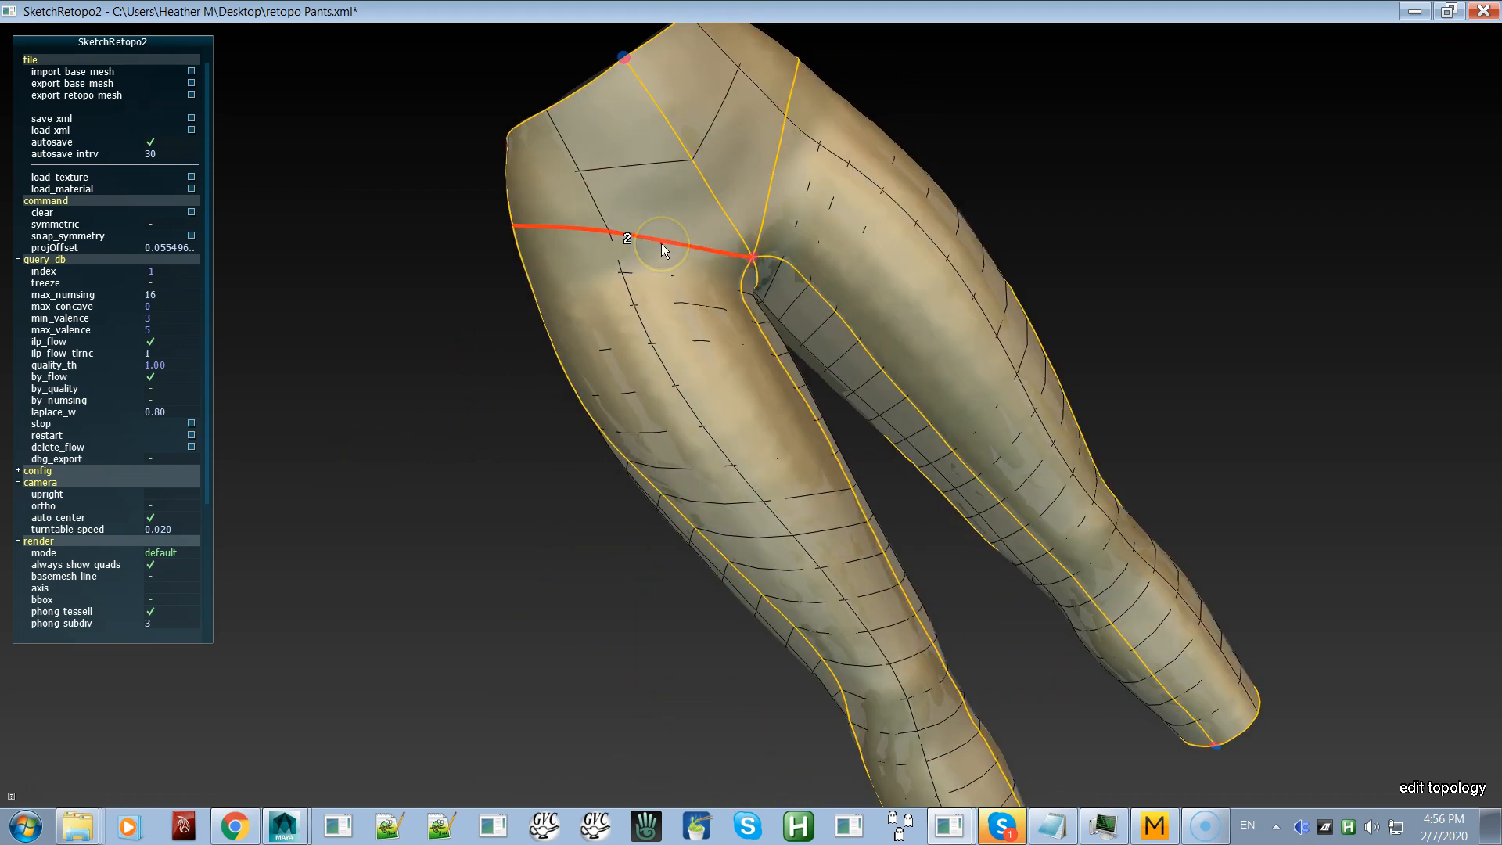
drag(574, 119, 578, 104)
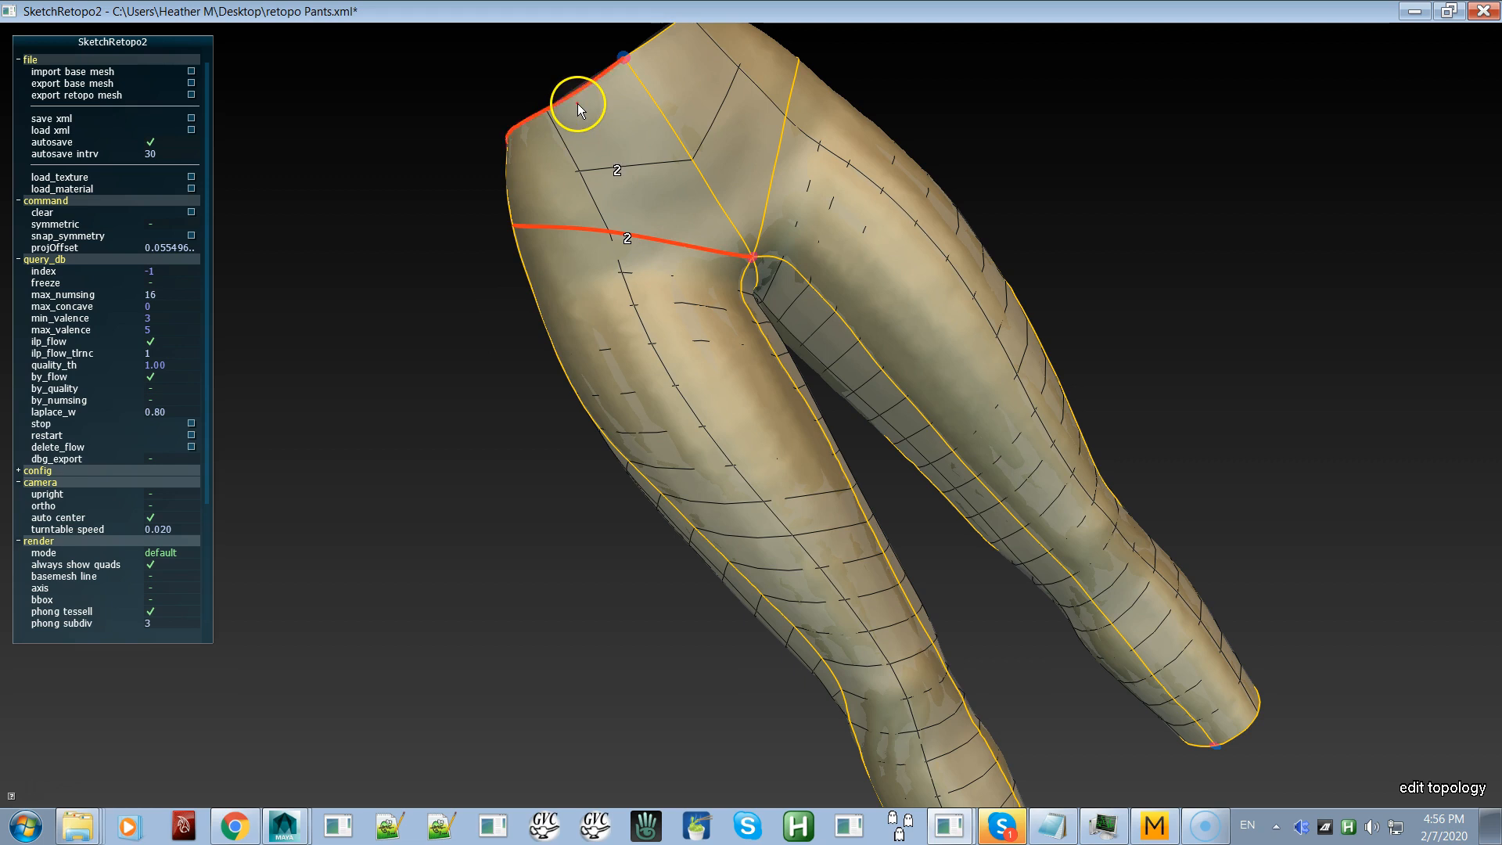
mouse_move(647, 69)
mouse_down()
mouse_move(654, 56)
mouse_move(718, 95)
mouse_move(784, 164)
mouse_up()
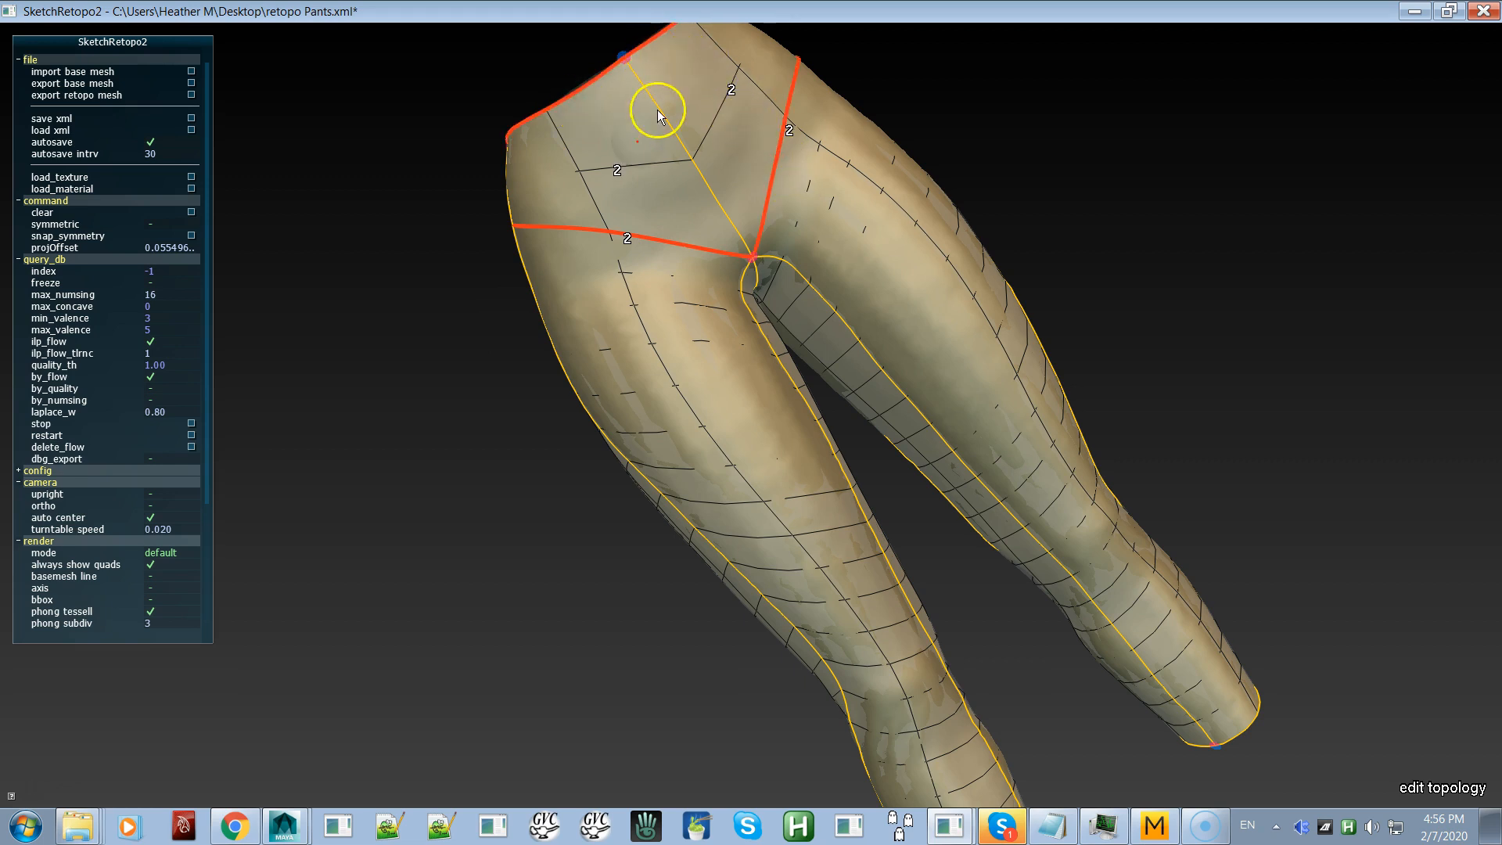
click(642, 216)
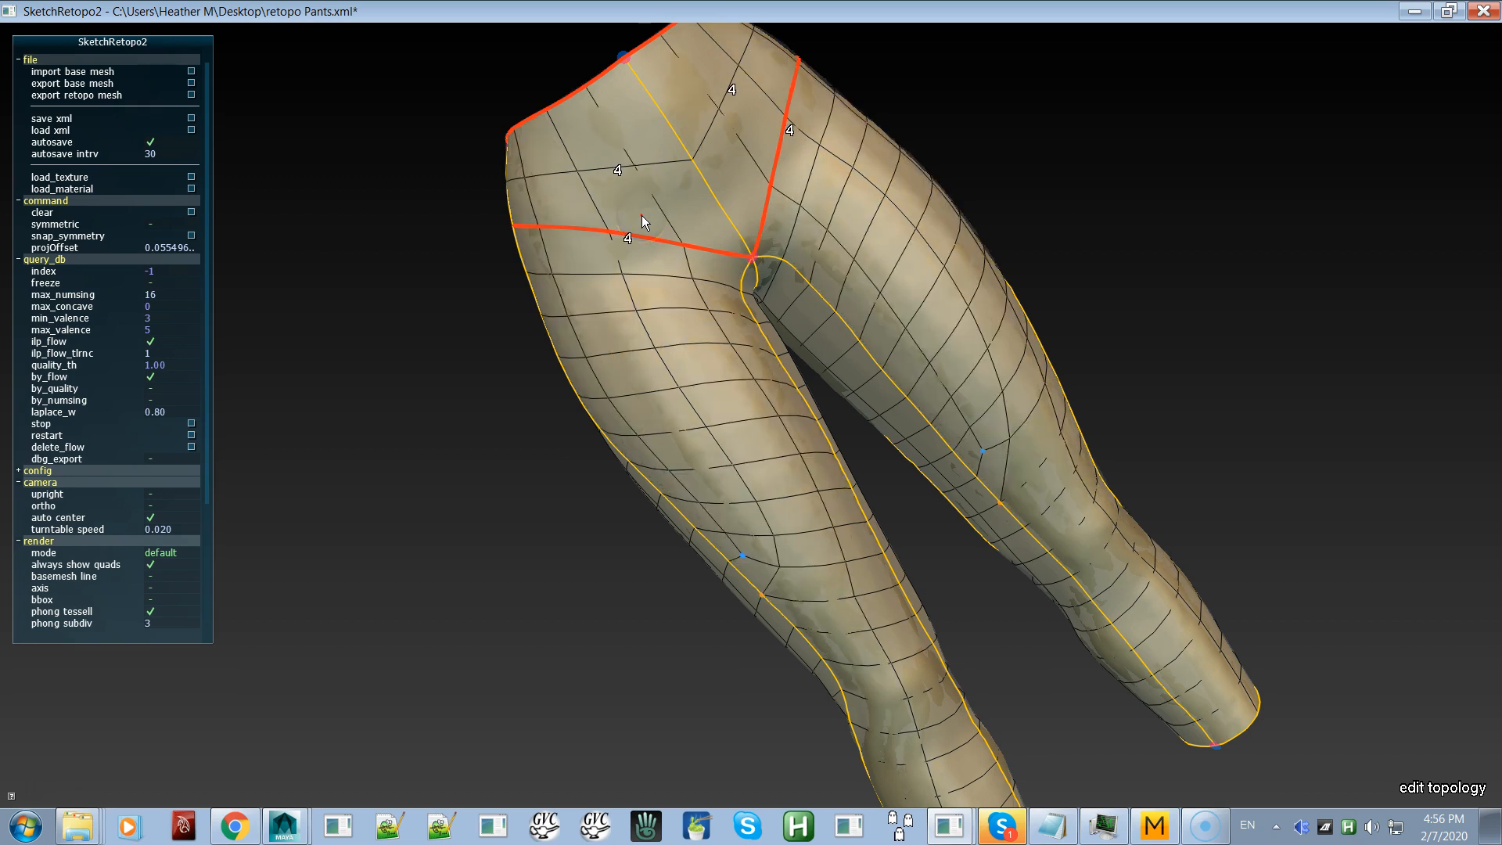
scroll(642, 216, up, 2)
scroll(642, 222, up, 1)
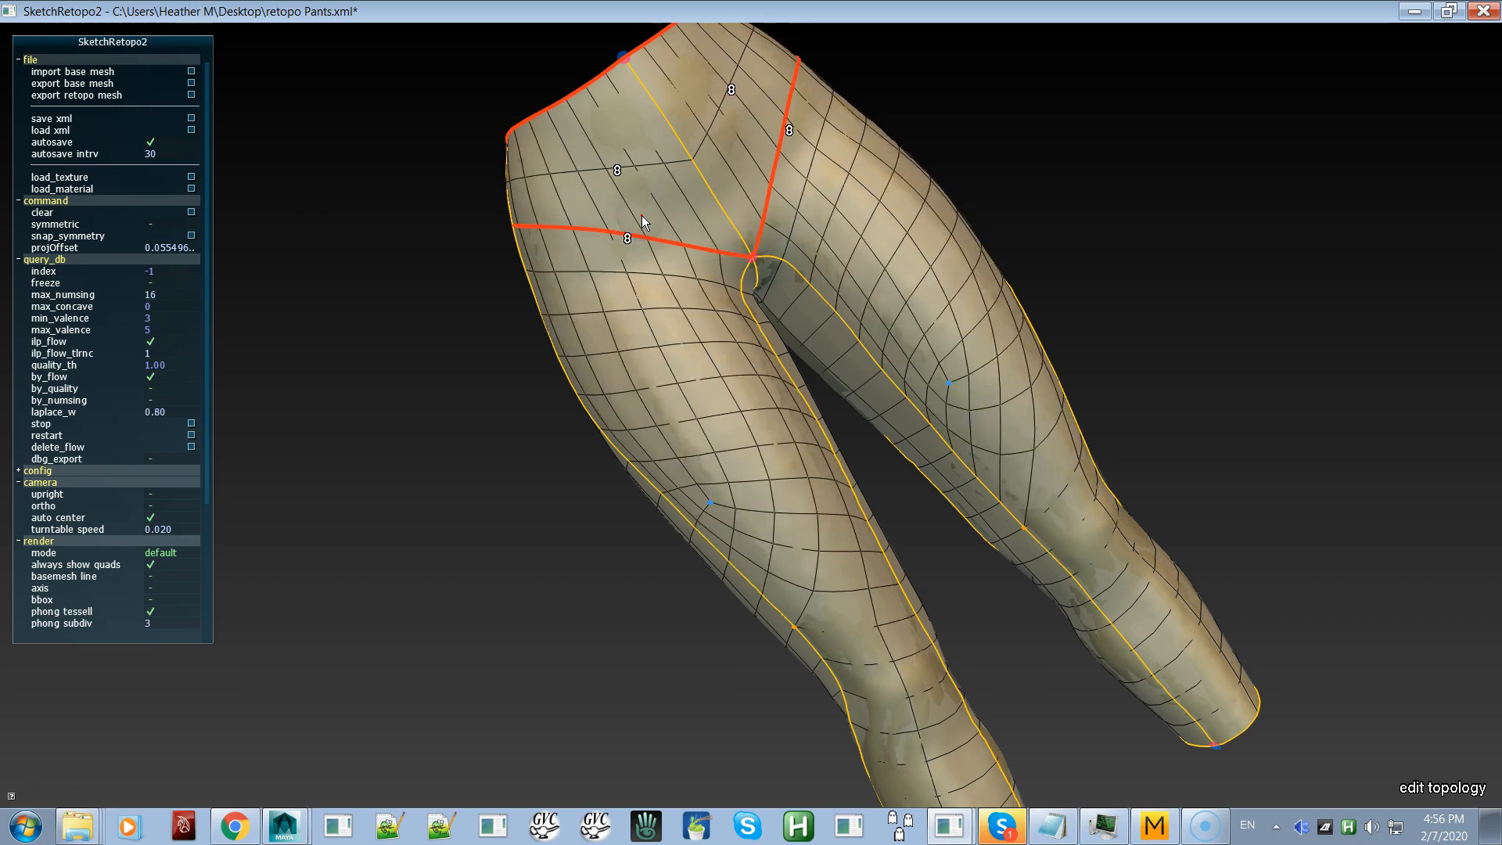
scroll(643, 222, up, 1)
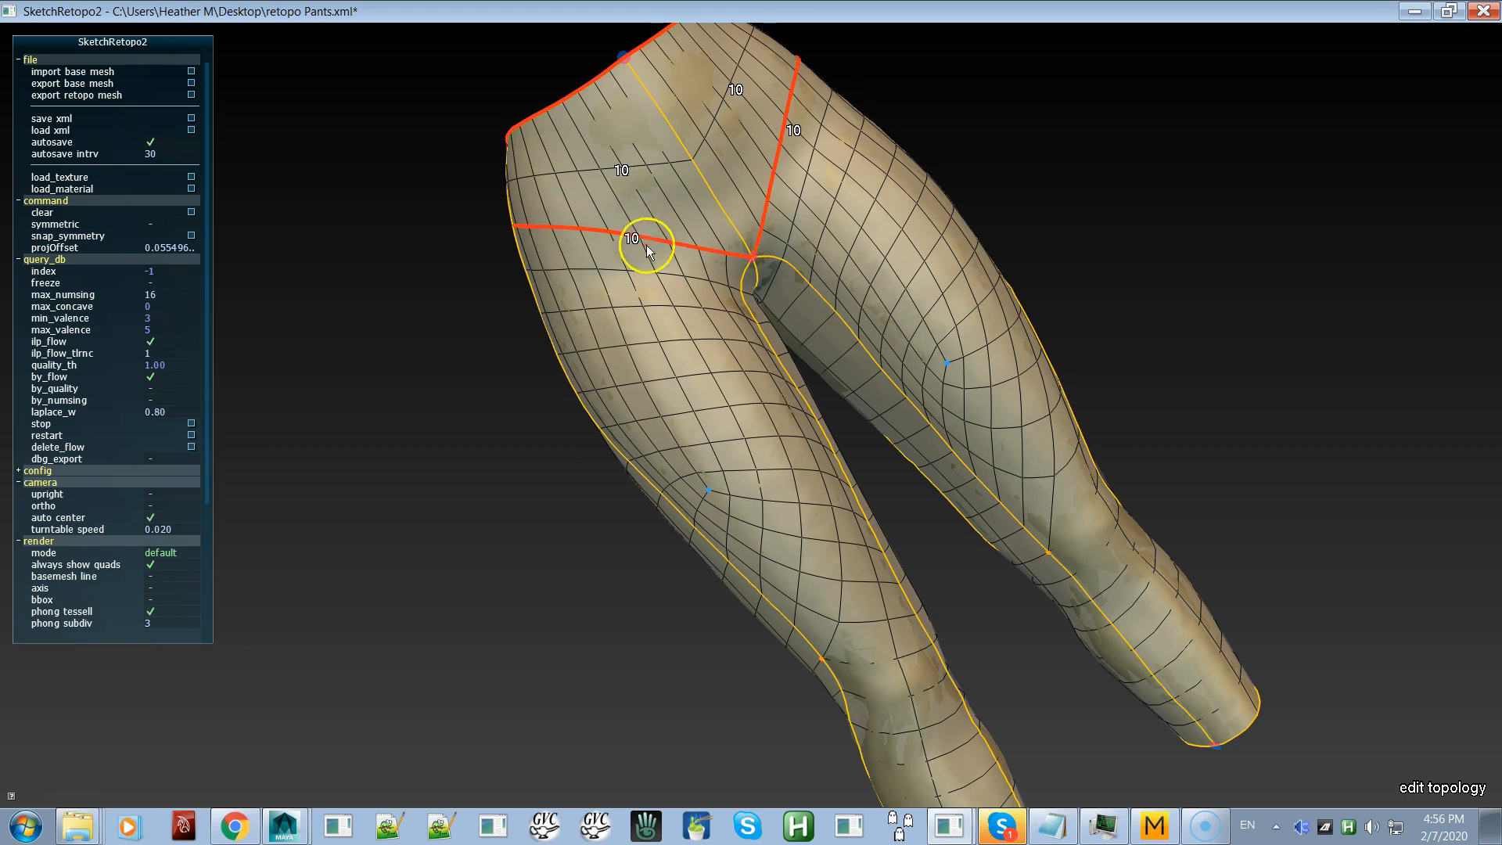
Step: Lower the subdivisions of the front waist edge and hip curves to 8
right_drag(665, 325, 849, 64)
right_drag(633, 182, 540, 389)
right_drag(806, 353, 670, 447)
right_drag(646, 325, 814, 497)
right_drag(926, 489, 854, 643)
right_drag(889, 579, 818, 368)
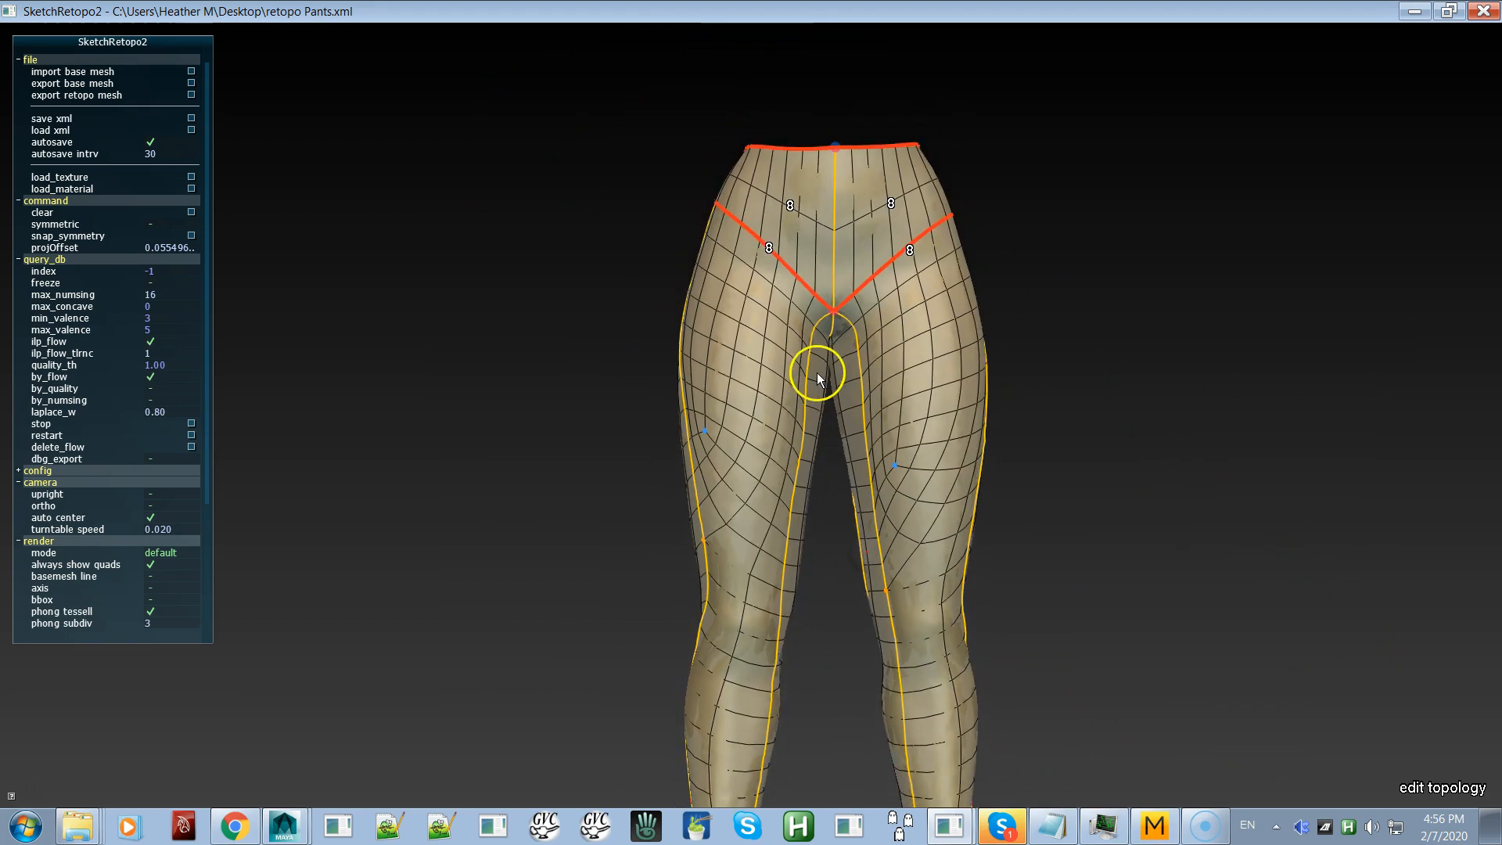
Step: Examine the denser quad layout around the seat, sides, front thighs and lower legs
right_drag(1073, 587, 582, 693)
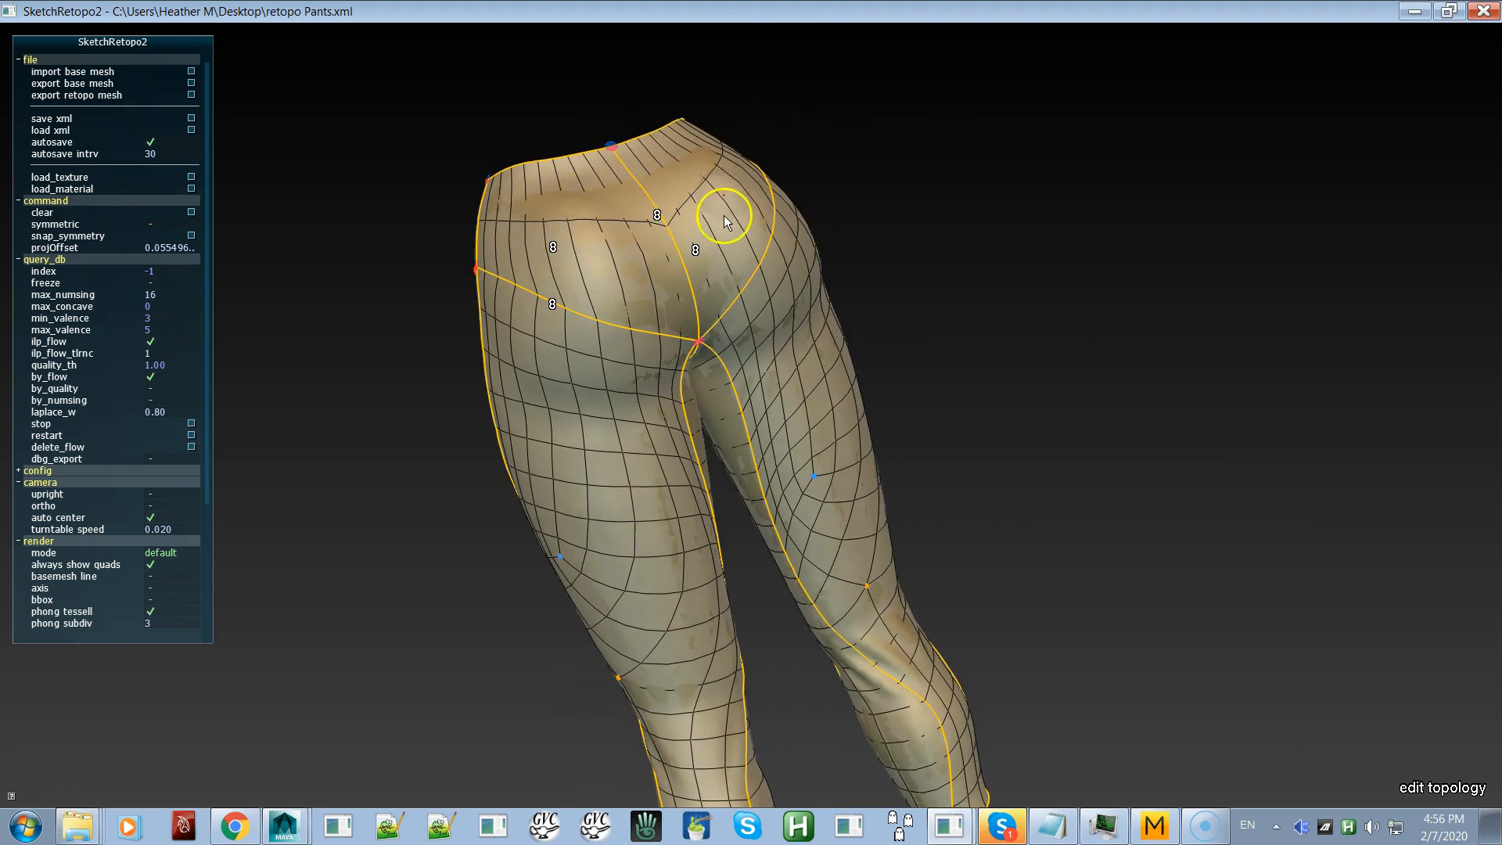
right_drag(588, 336, 596, 292)
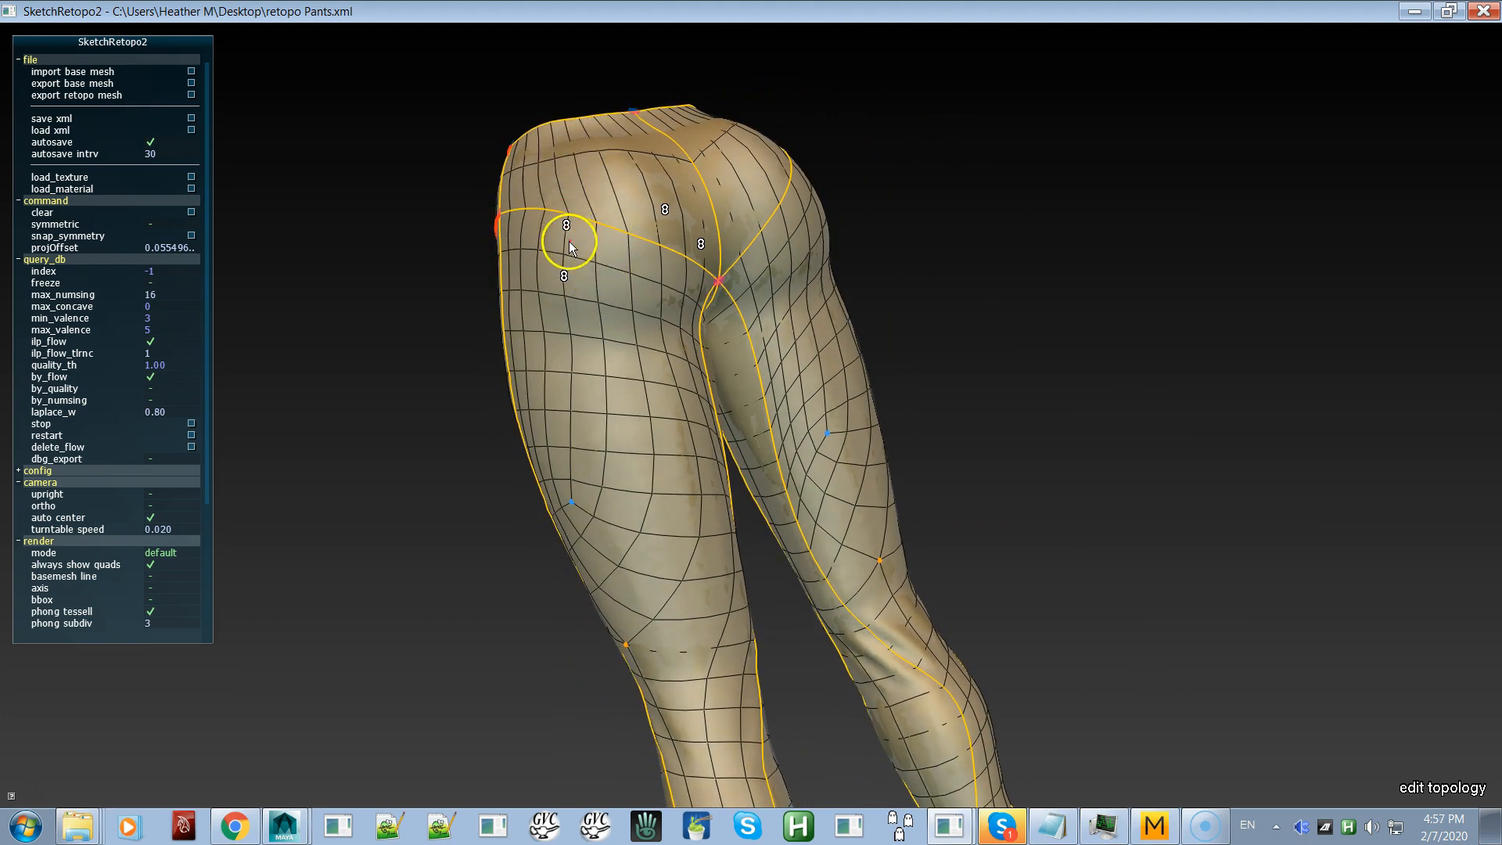
right_drag(688, 406, 957, 412)
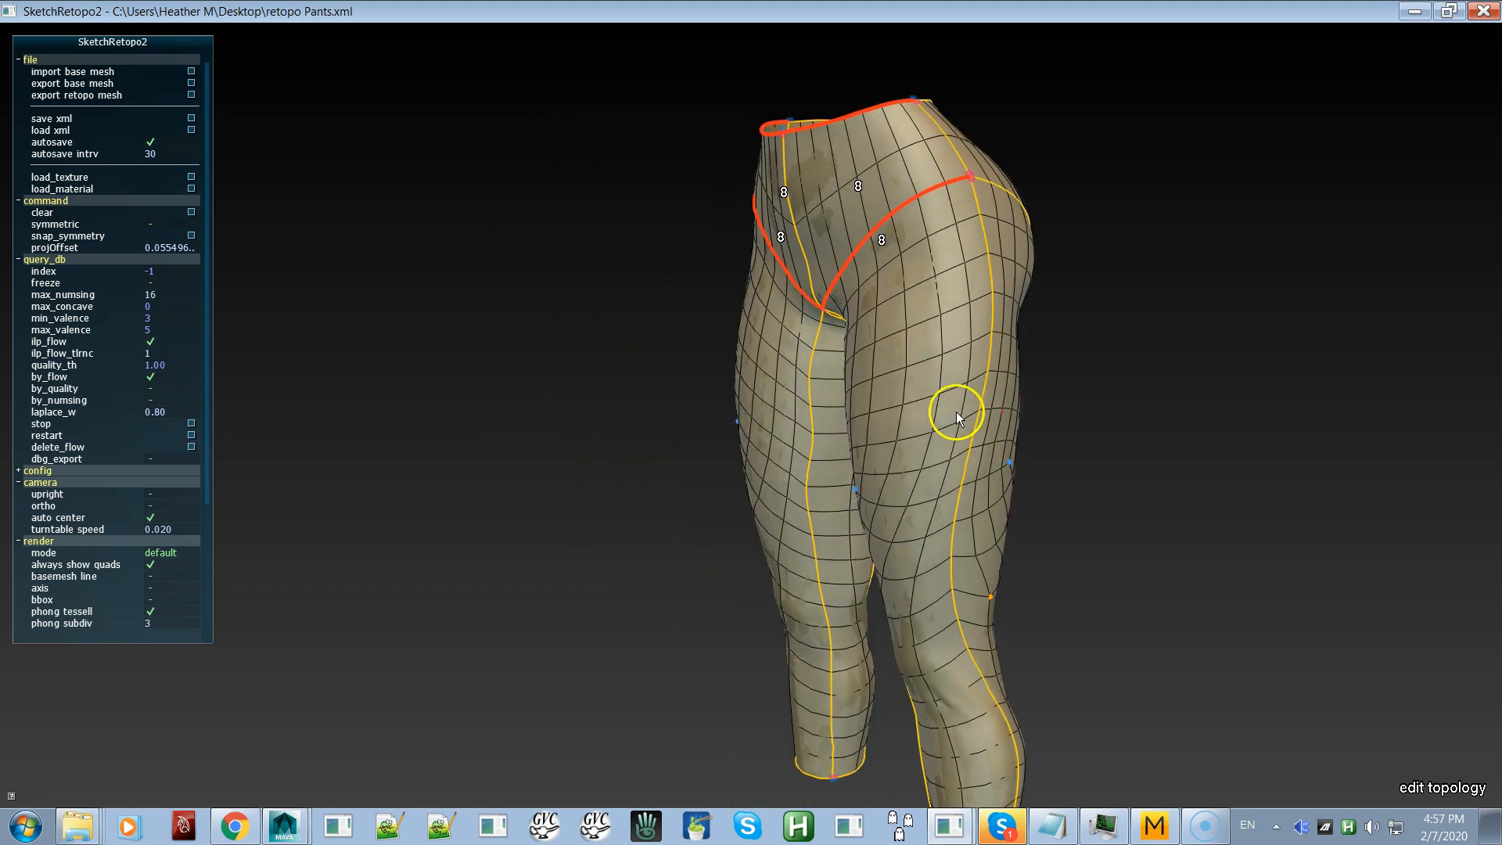
right_drag(872, 363, 1022, 511)
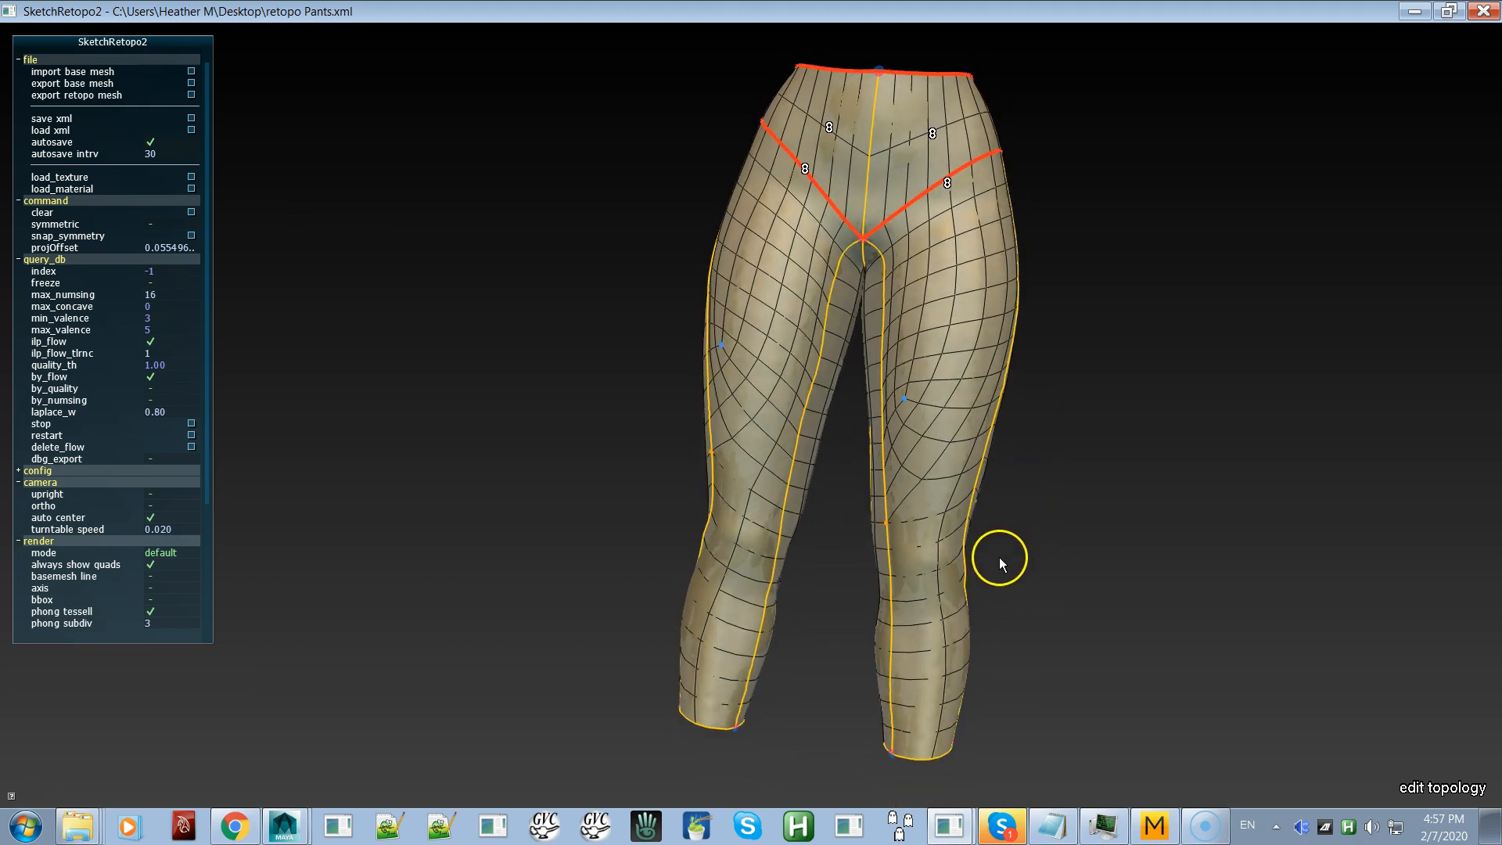
right_drag(987, 631, 989, 646)
middle_drag(989, 646, 948, 506)
right_drag(950, 506, 867, 512)
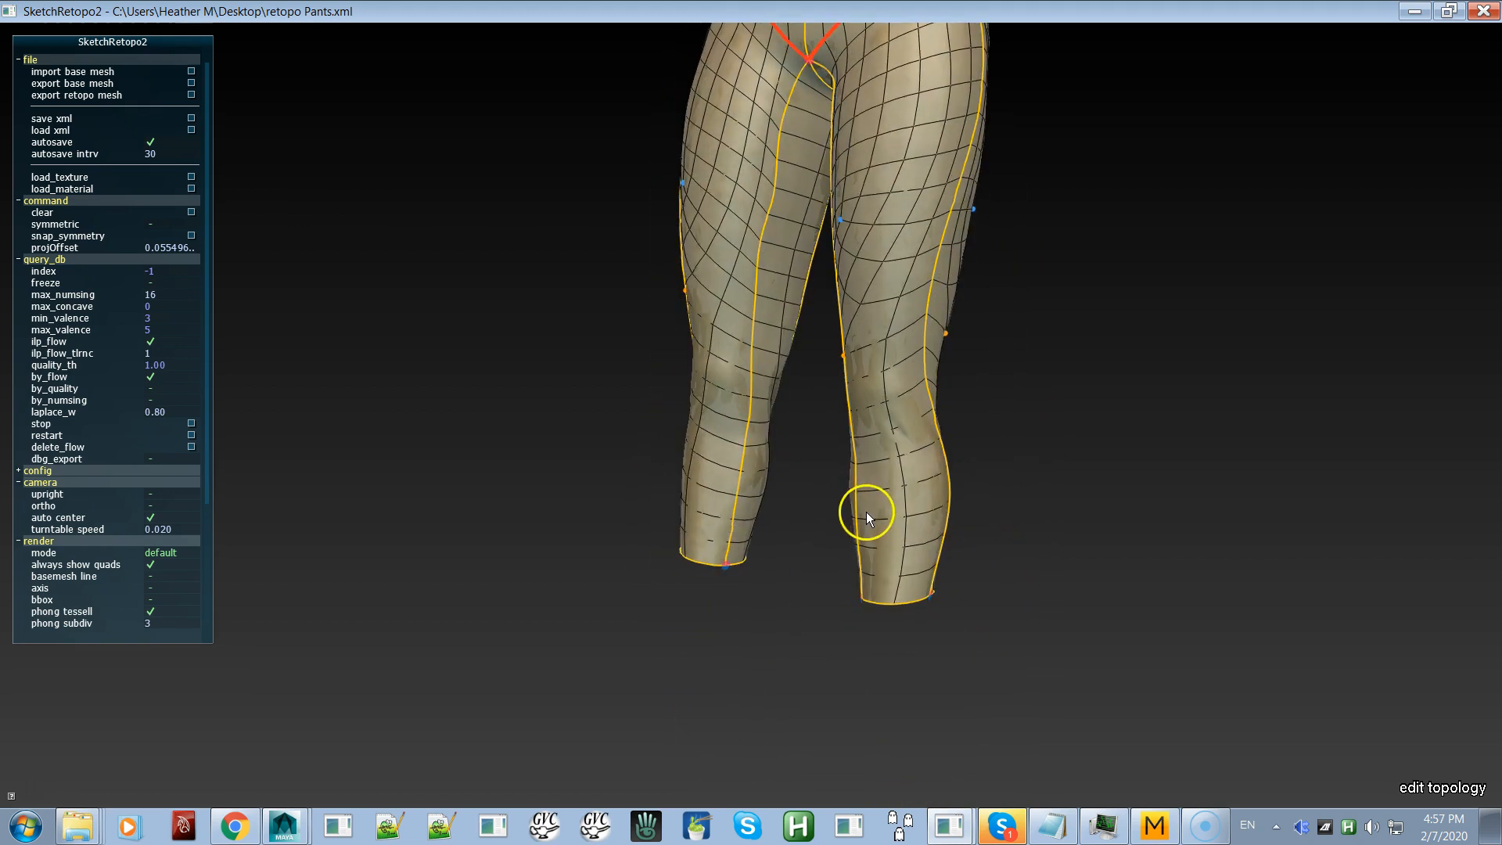
Step: Select the front hem curves of both legs and set their subdivisions to 6
right_drag(887, 579, 953, 565)
click(877, 593)
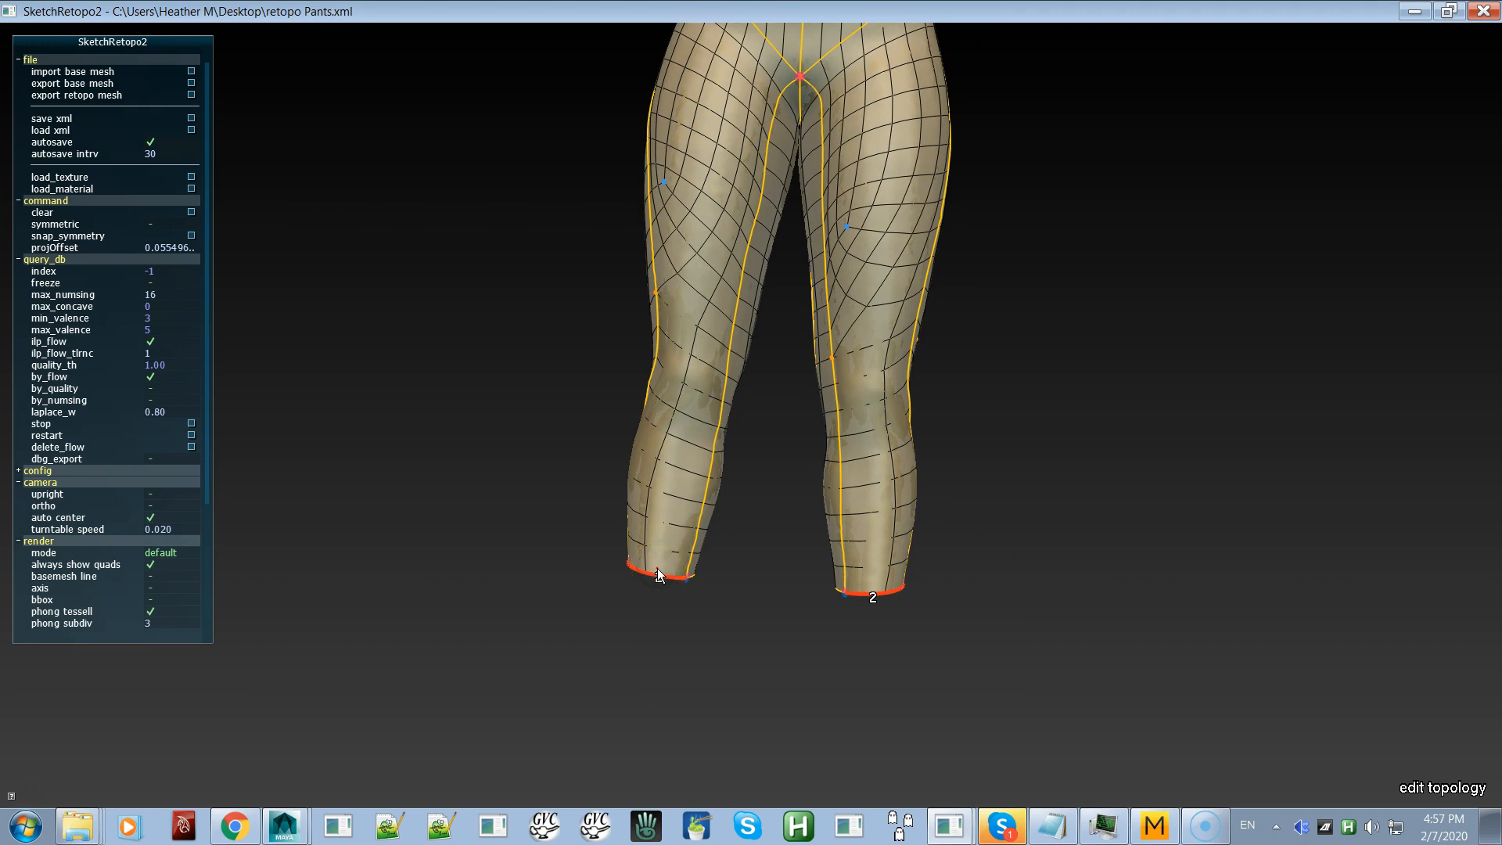
scroll(658, 575, up, 2)
middle_drag(708, 473, 712, 562)
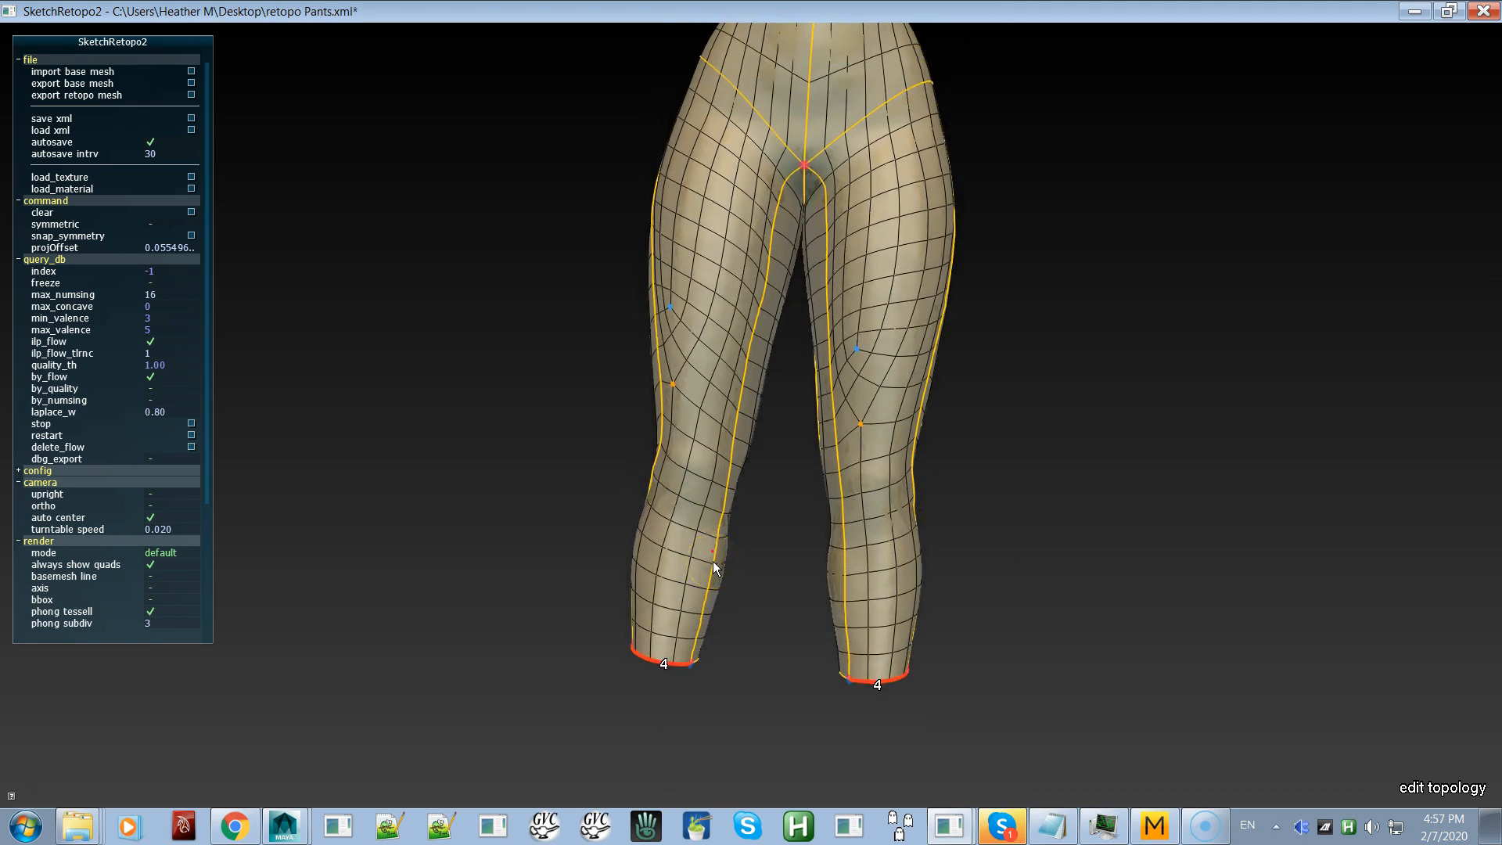
scroll(713, 562, up, 2)
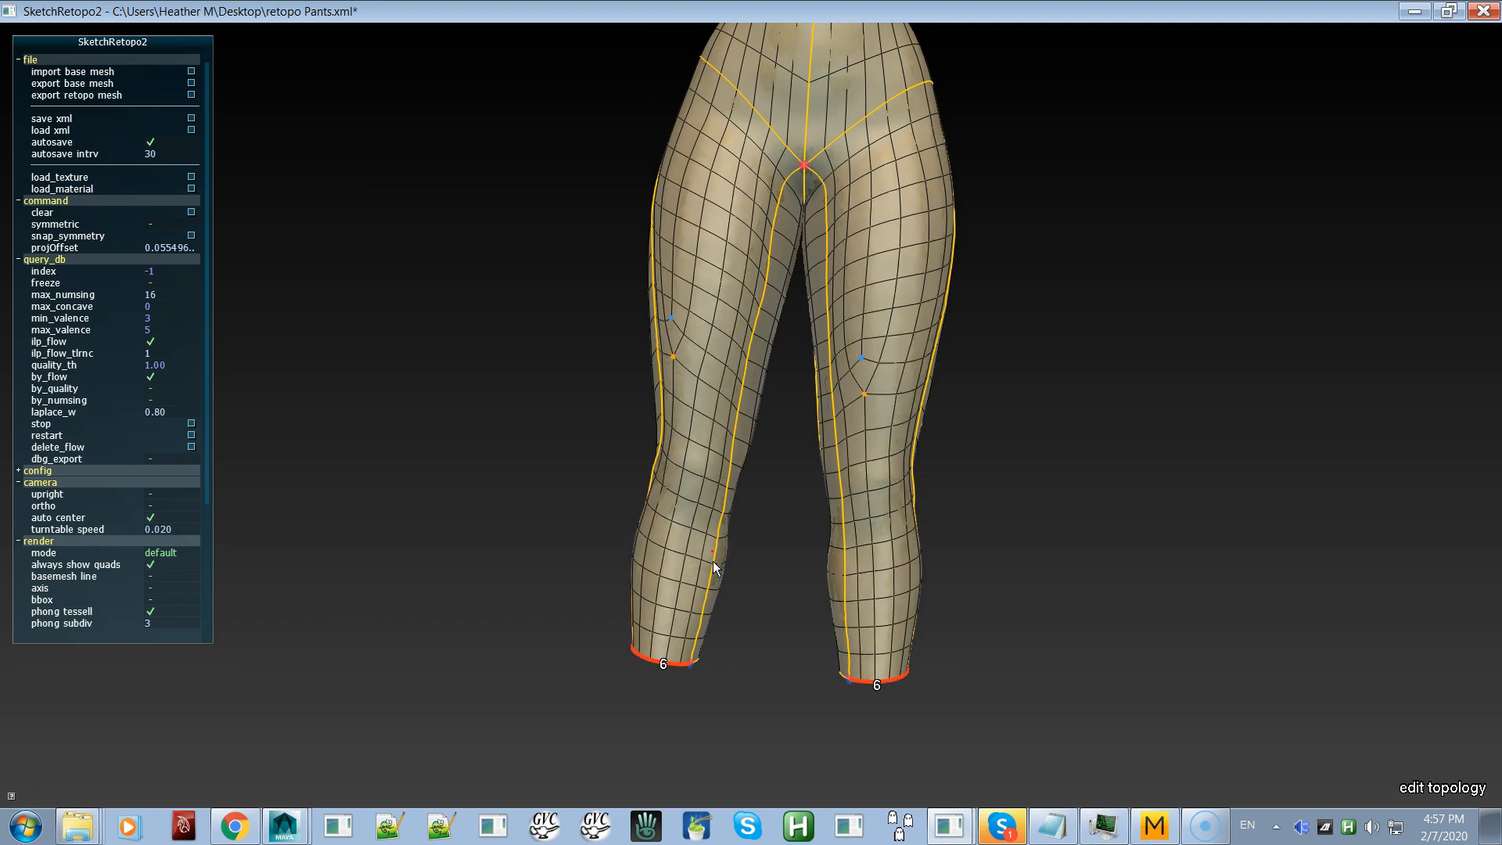
scroll(713, 561, down, 2)
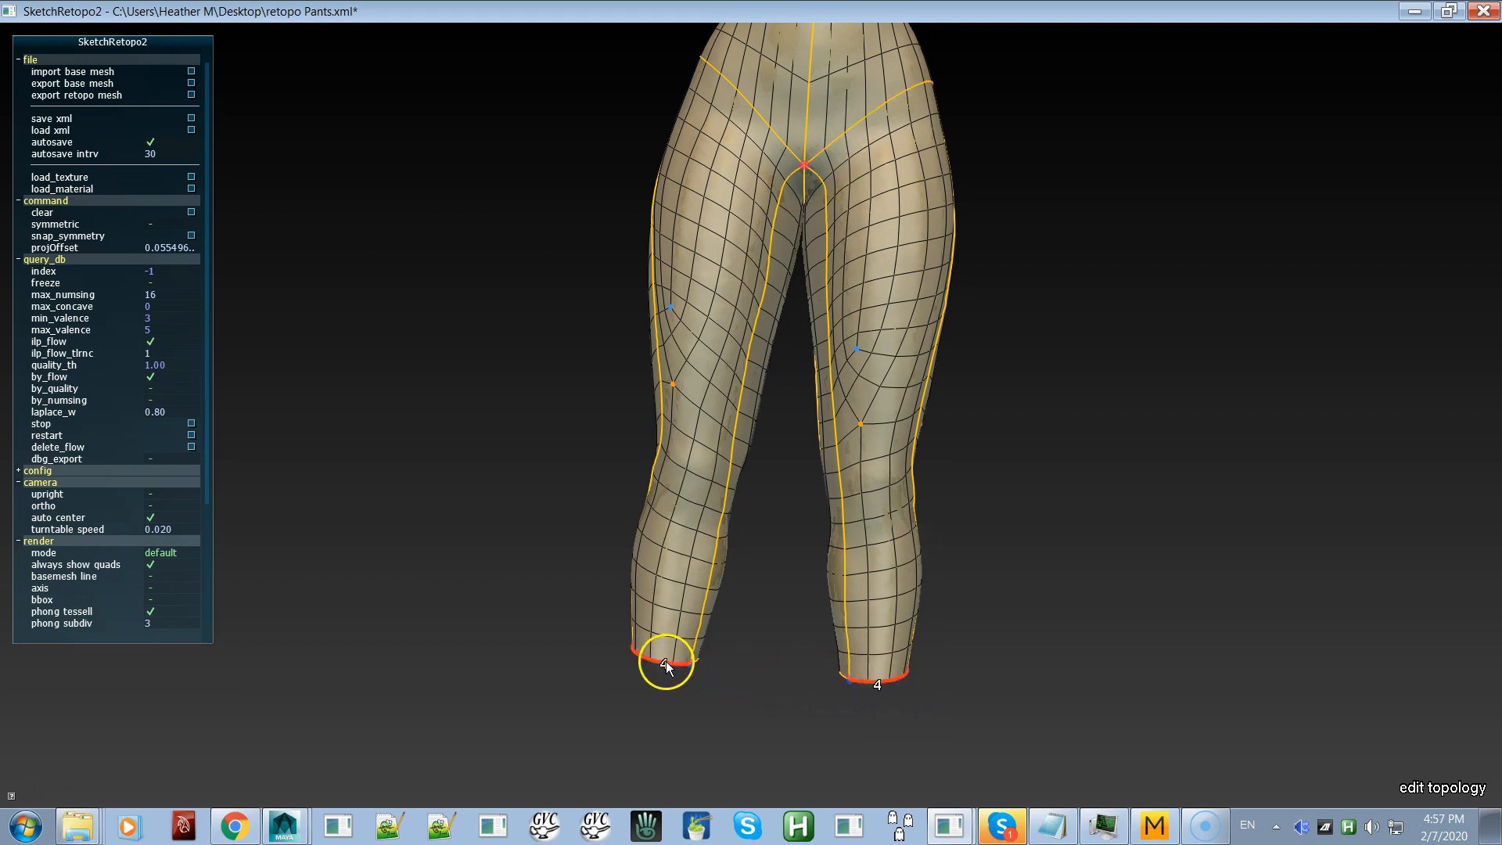
scroll(666, 671, up, 4)
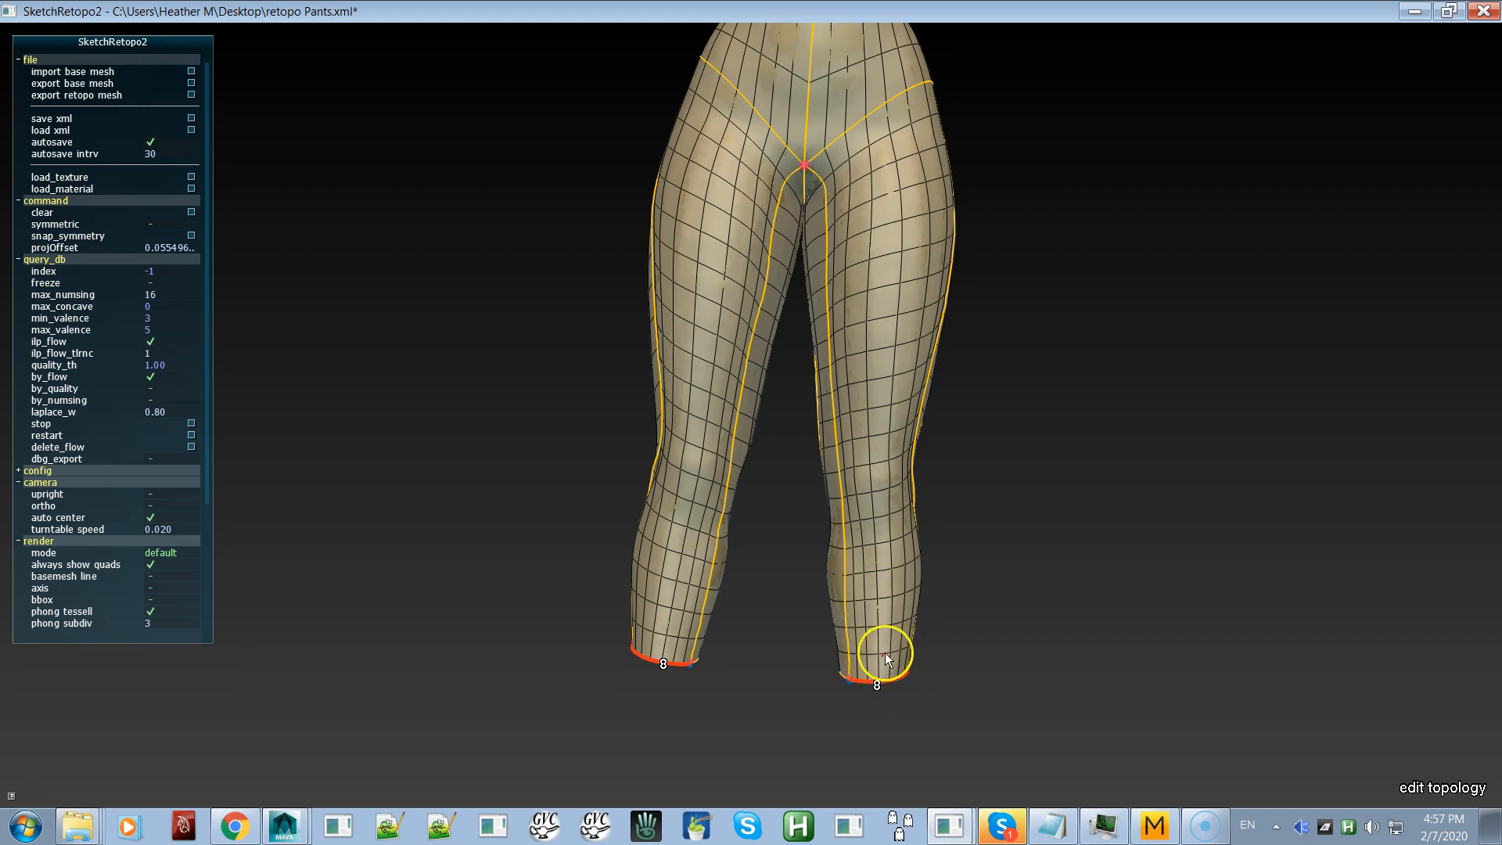
scroll(881, 647, down, 2)
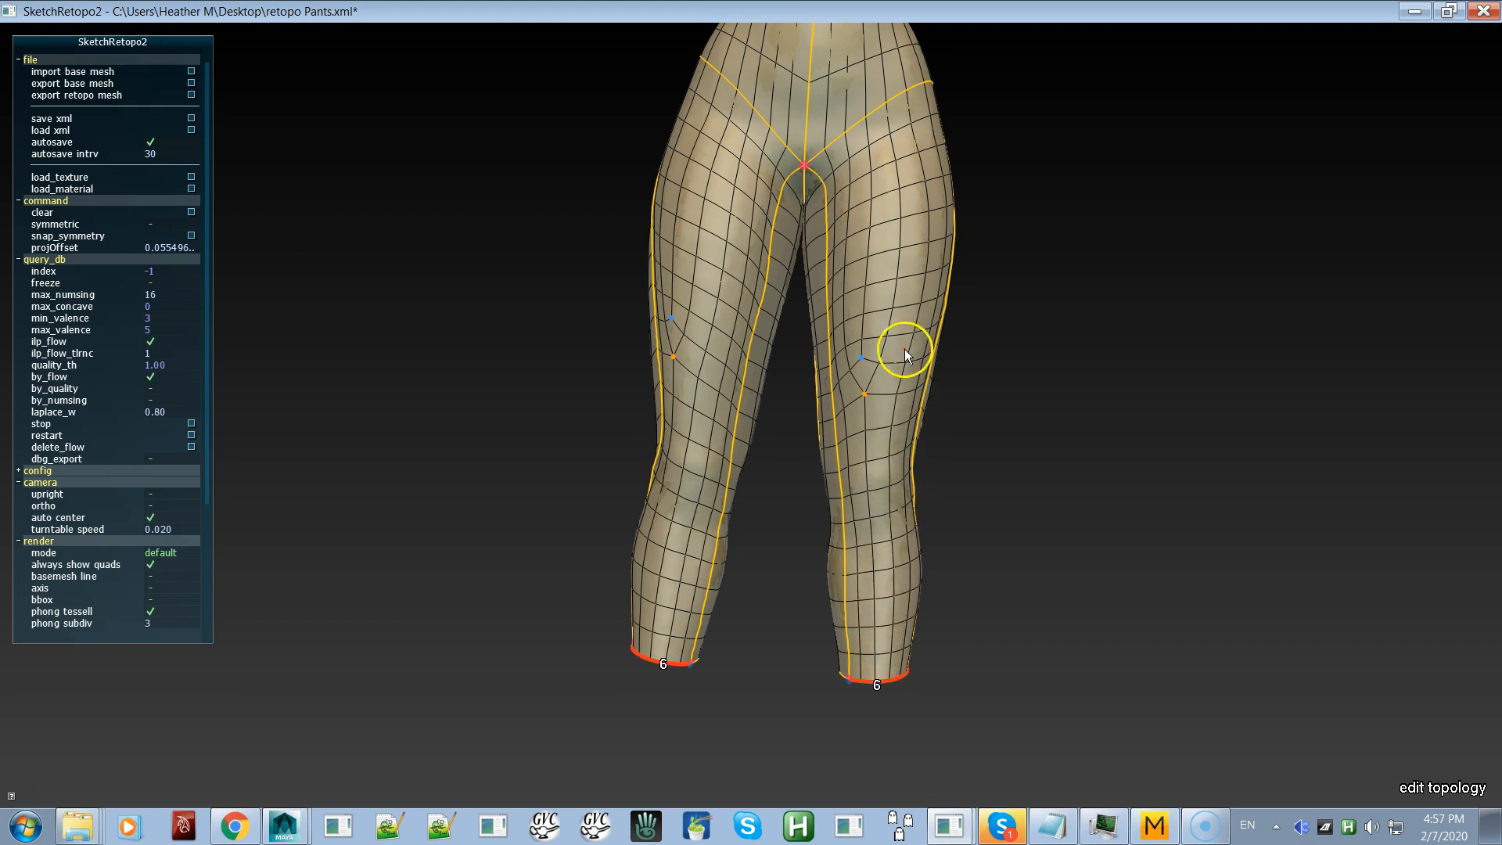
Step: Move the irregular points of the front patch on the wearer's left leg from the thigh down to the knee
drag(860, 377, 861, 385)
click(869, 337)
drag(893, 342, 833, 199)
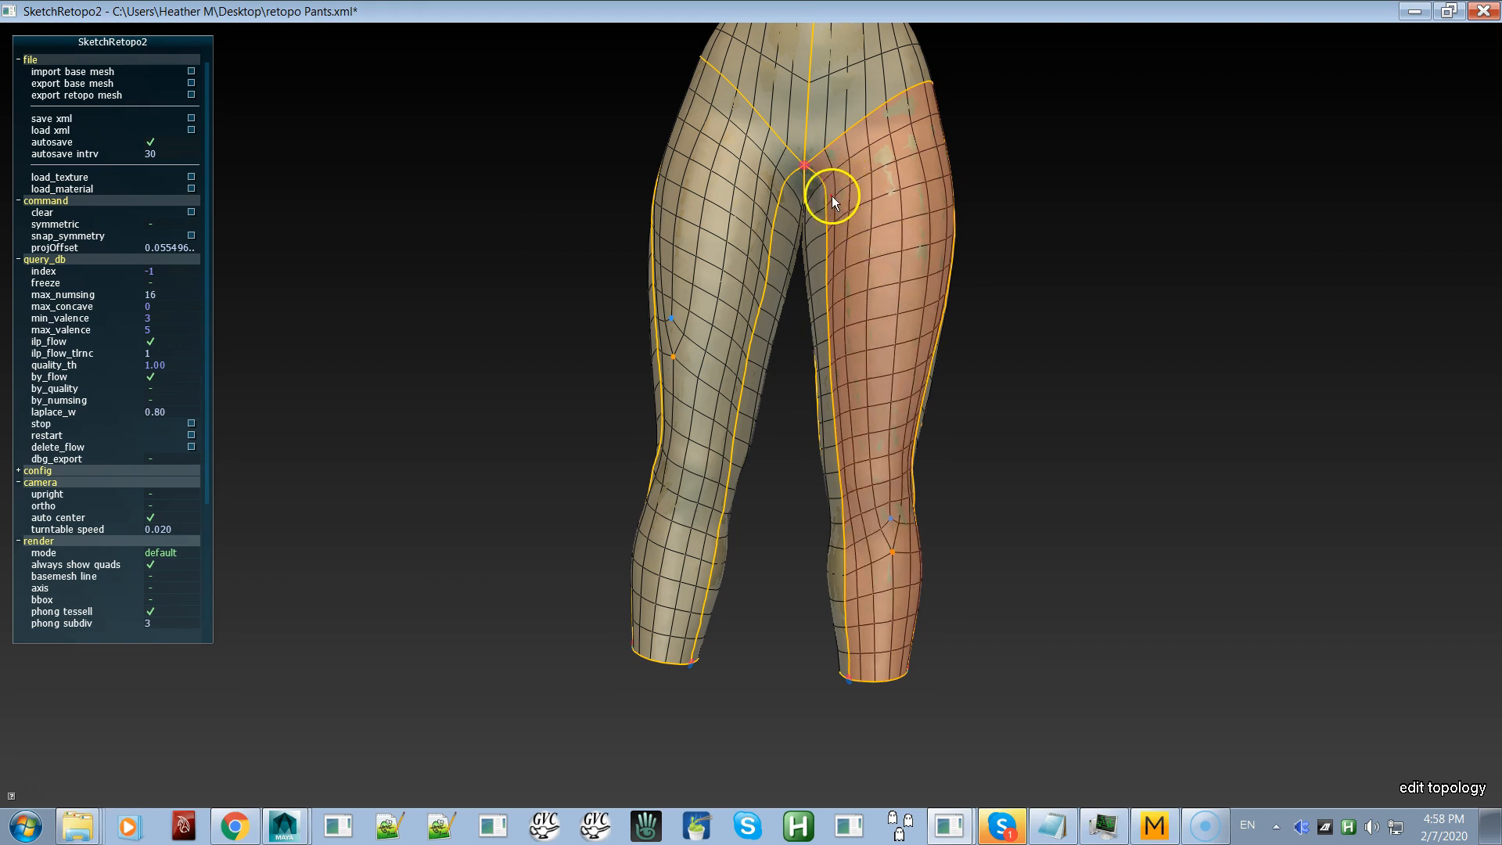
alt+right_drag(862, 363, 931, 591)
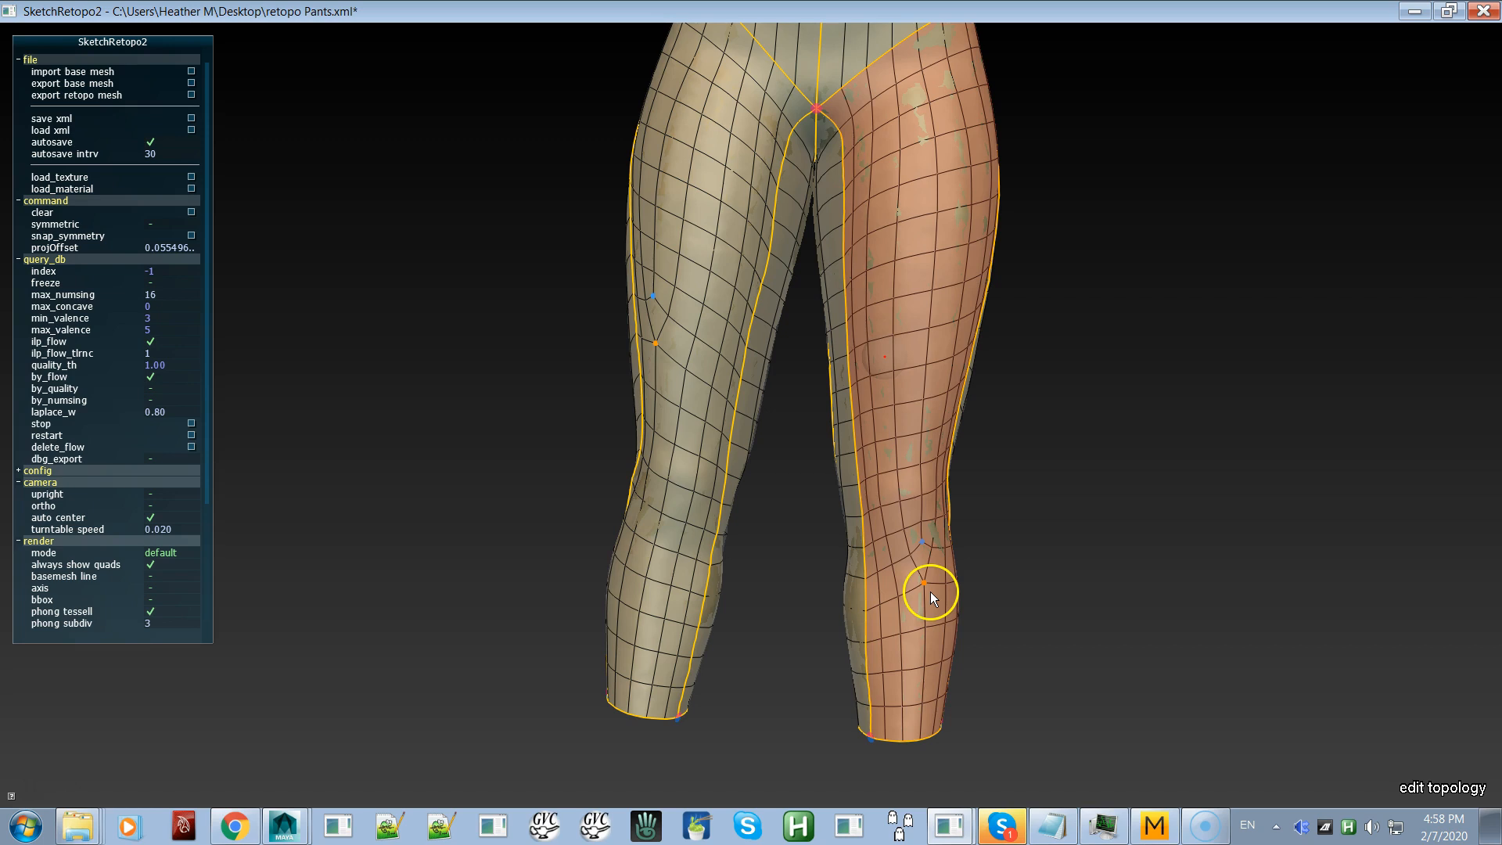
mouse_move(1005, 566)
alt+mouse_down()
mouse_move(951, 563)
mouse_move(1020, 543)
mouse_move(1001, 553)
alt+mouse_up()
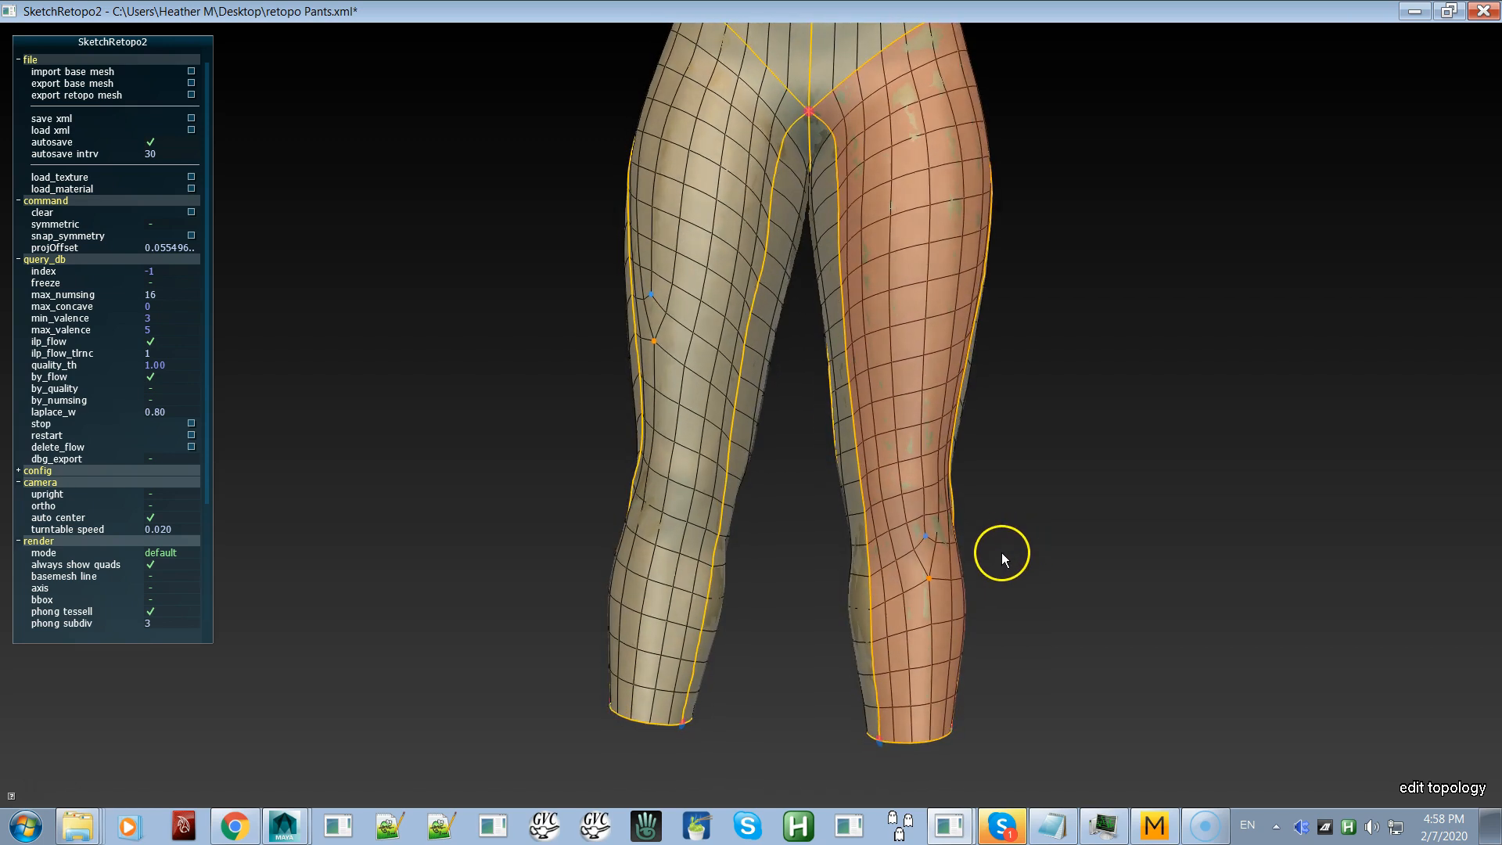
Step: Try other positions along the shin and knee for the irregular points of the wearer's left front leg patch
click(938, 564)
click(924, 527)
click(921, 516)
click(892, 494)
click(929, 496)
click(931, 495)
click(922, 482)
click(924, 449)
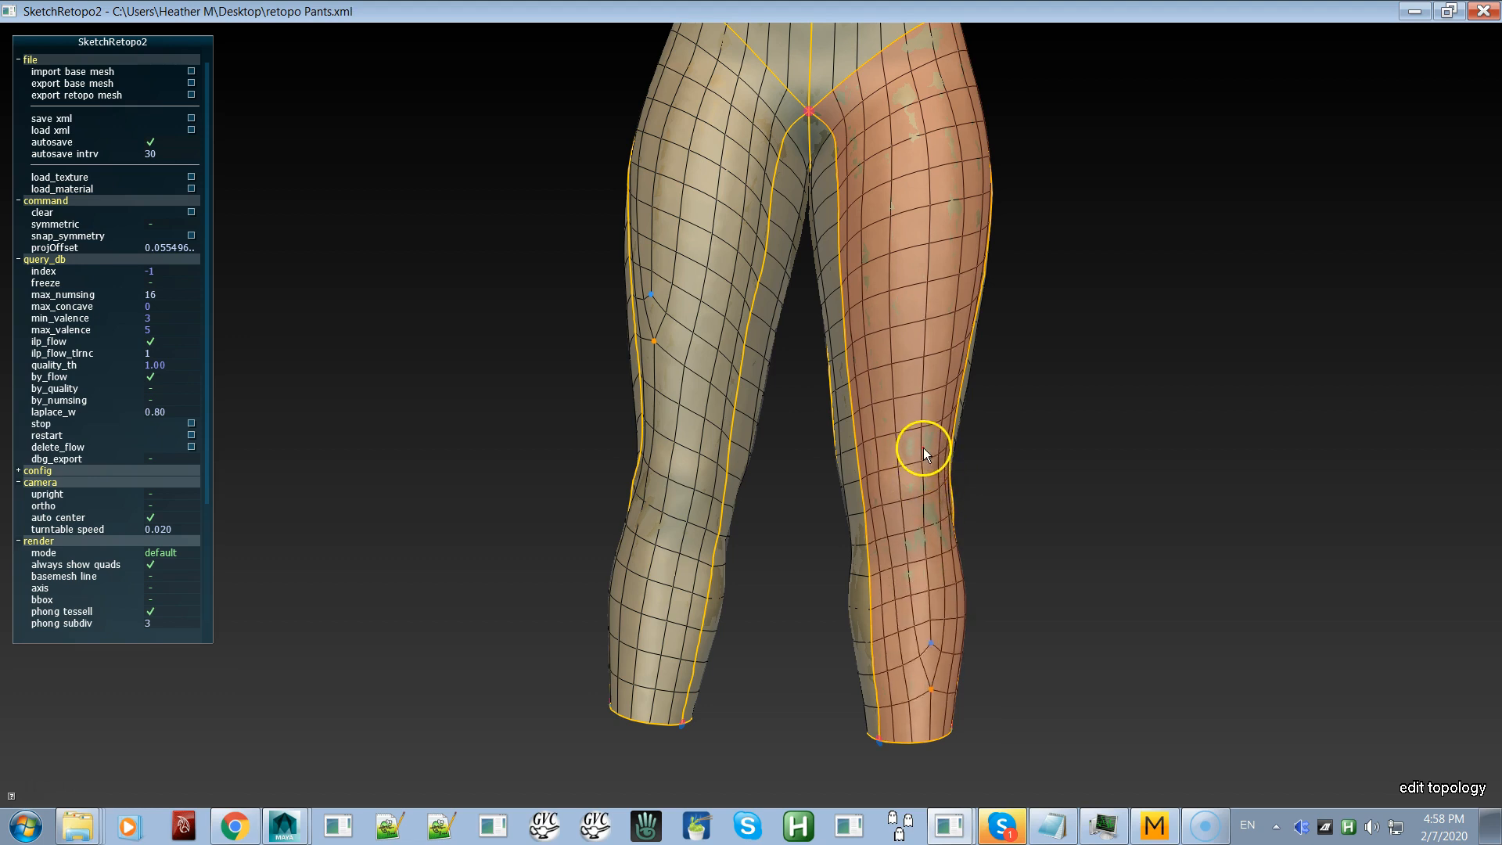
click(916, 483)
click(916, 508)
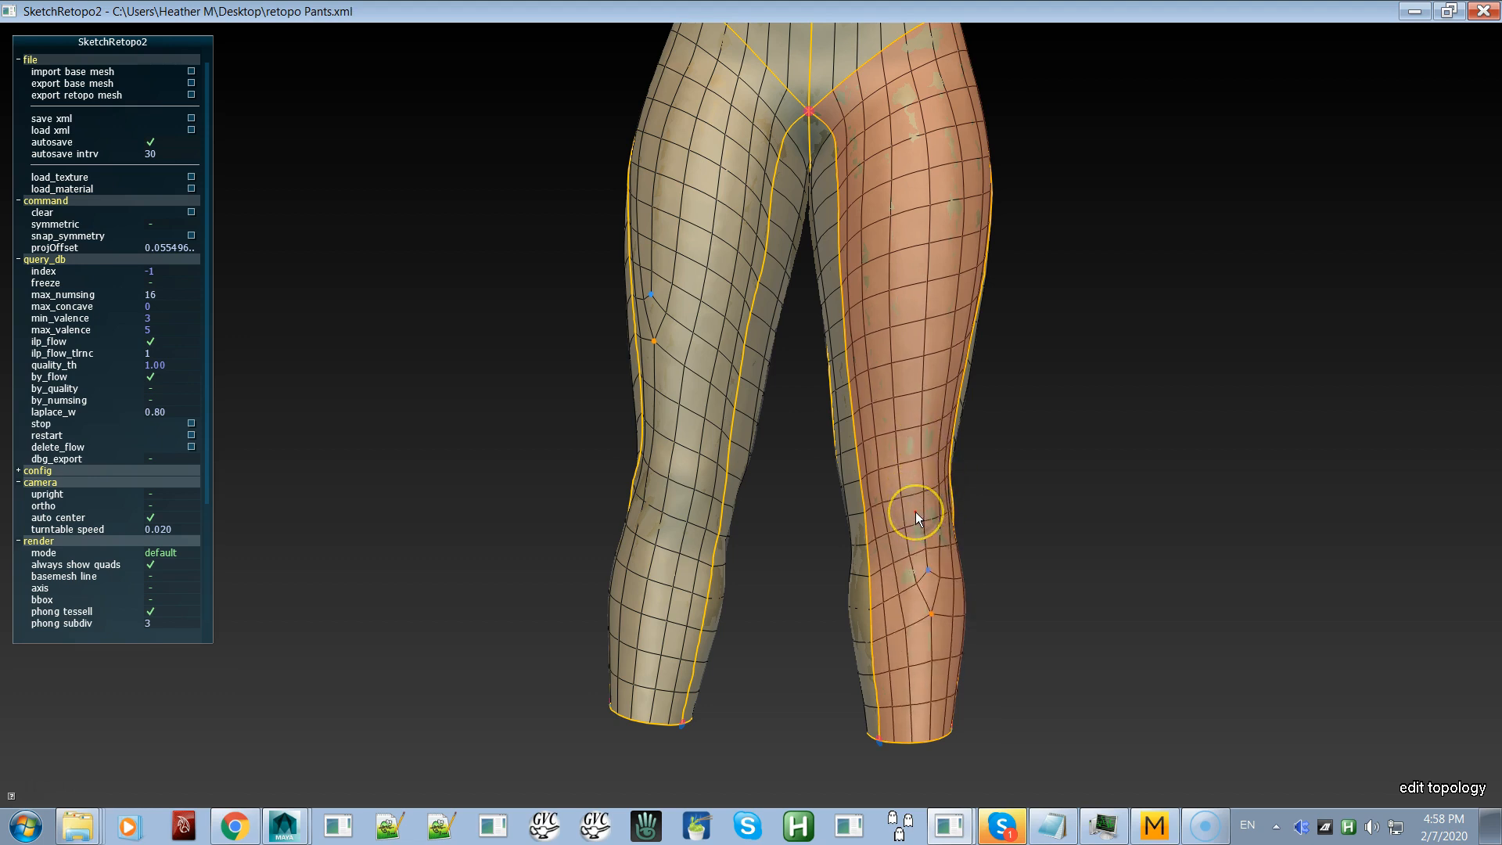
drag(915, 513, 913, 611)
click(910, 564)
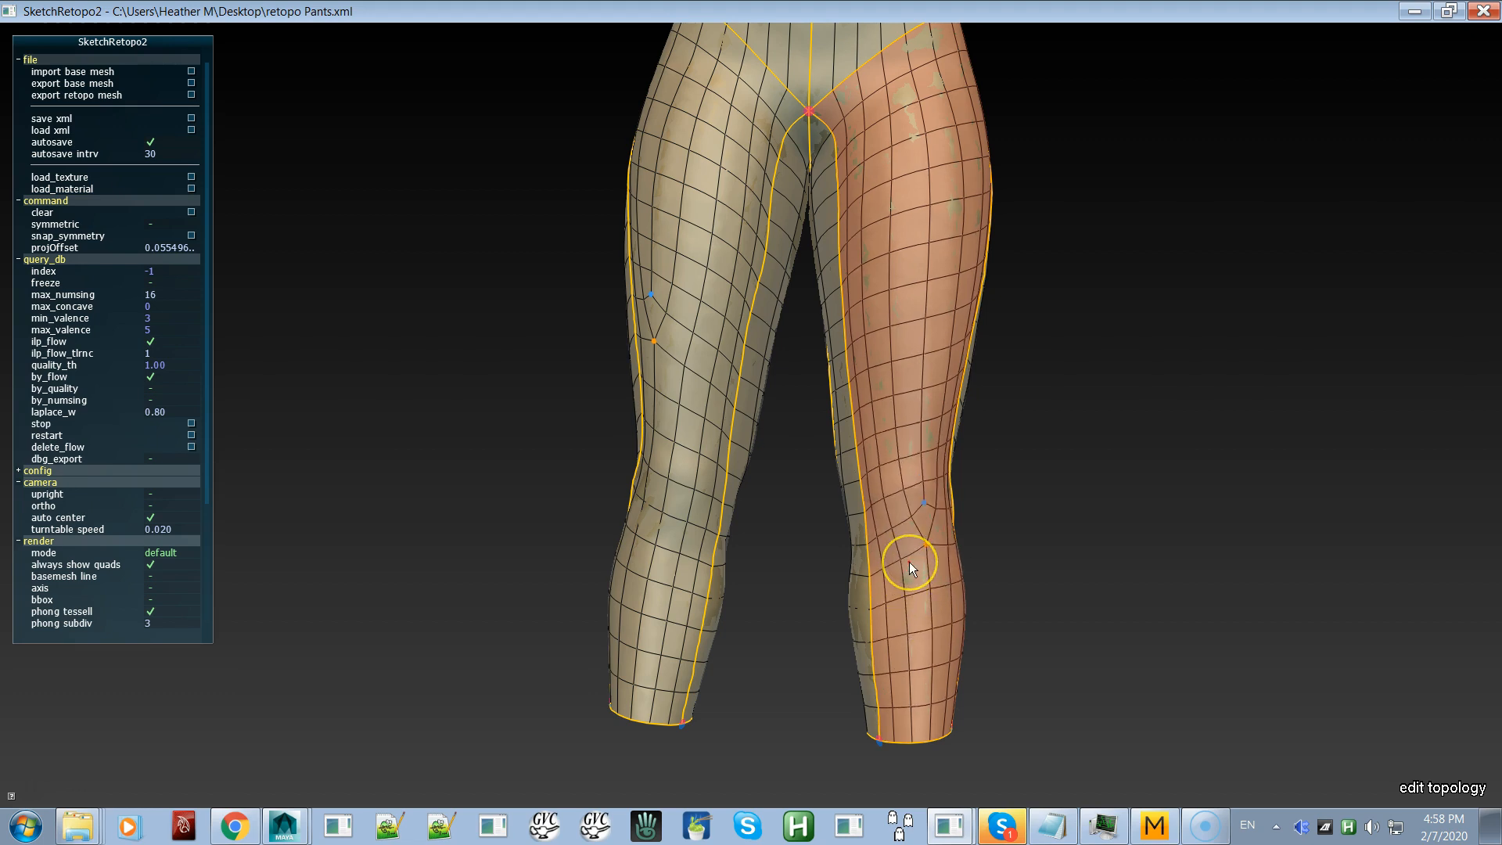
click(909, 543)
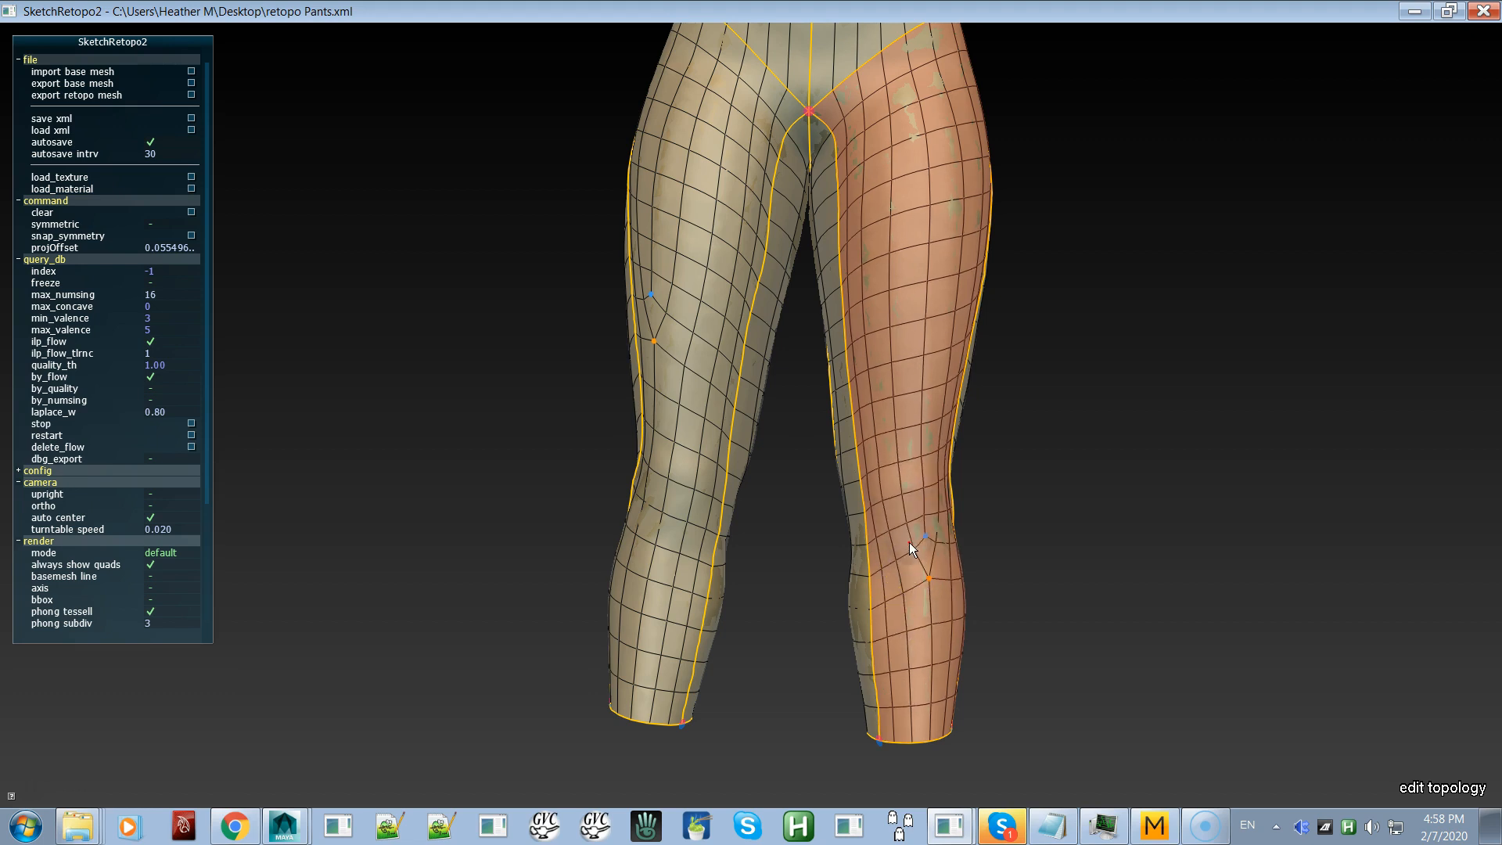
mouse_move(925, 580)
alt+mouse_down()
mouse_move(808, 613)
mouse_move(977, 576)
mouse_move(947, 581)
alt+mouse_up()
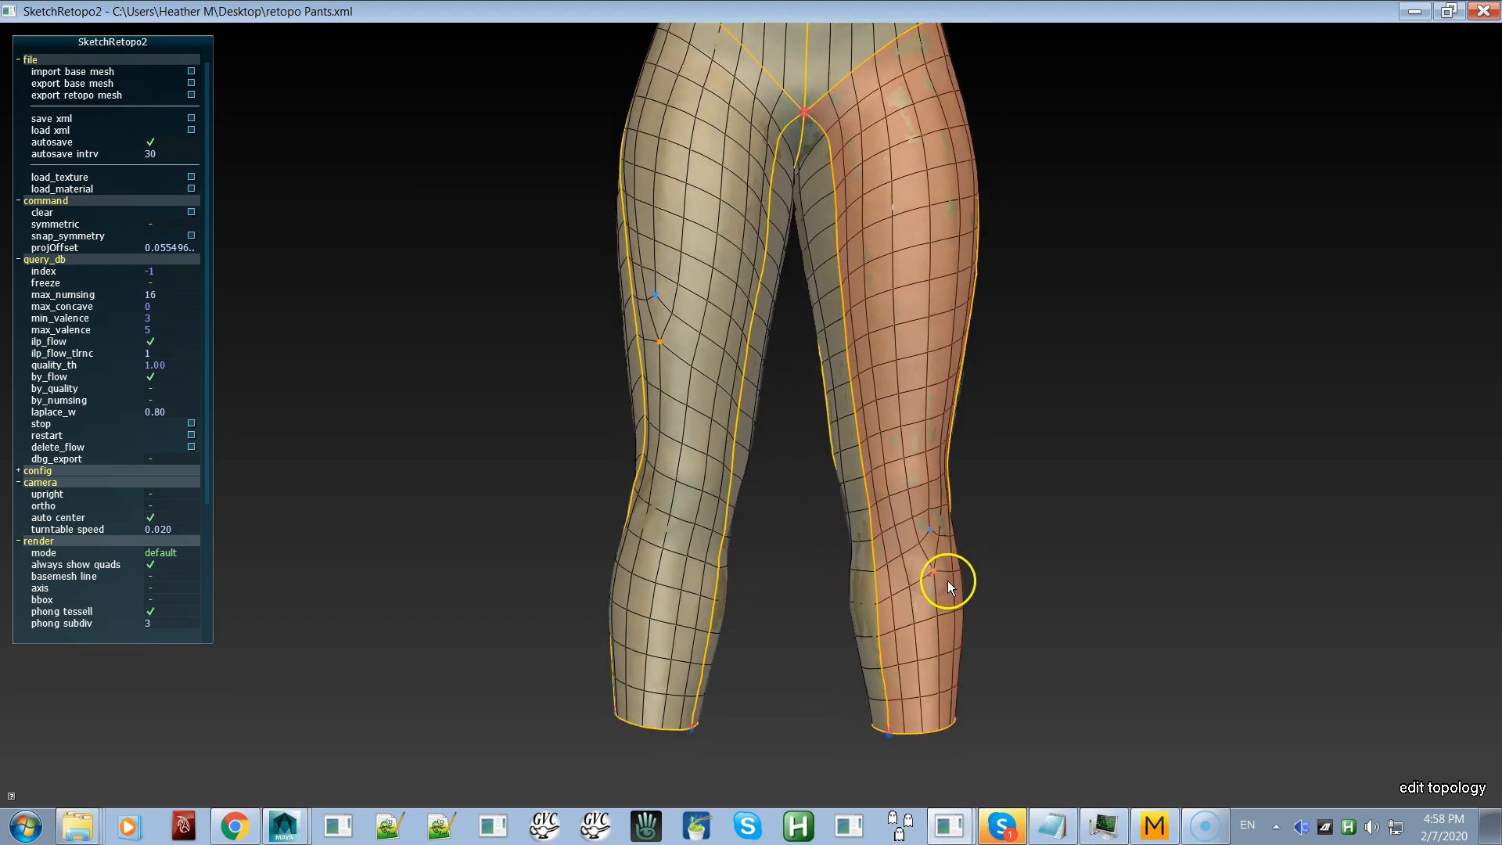
Step: Move the irregular points of the front patch on the wearer's right leg down to just below the knee
click(701, 468)
click(700, 467)
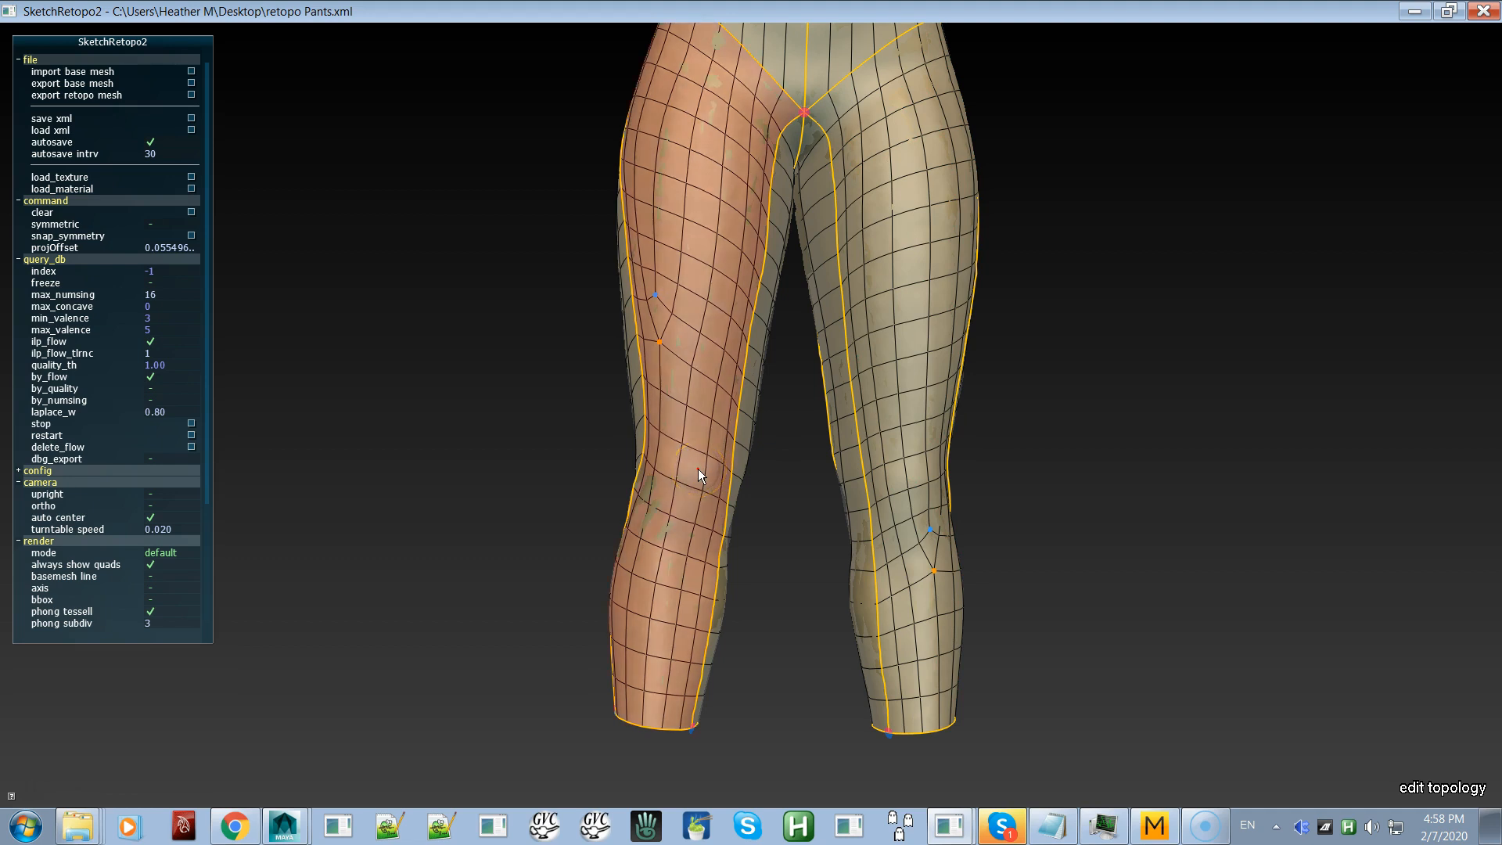
drag(700, 467, 656, 303)
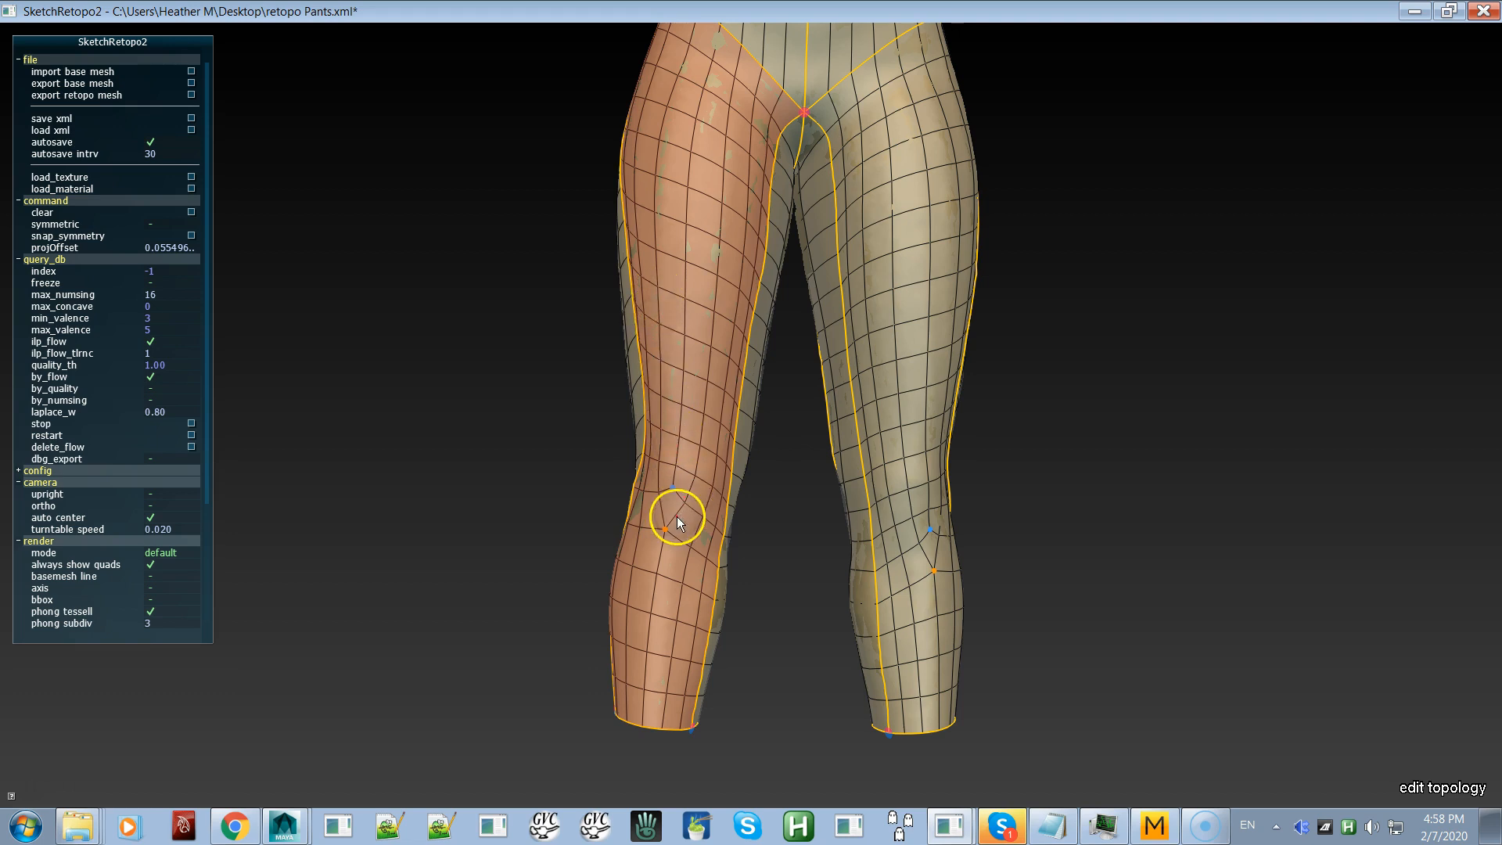
drag(679, 495, 679, 476)
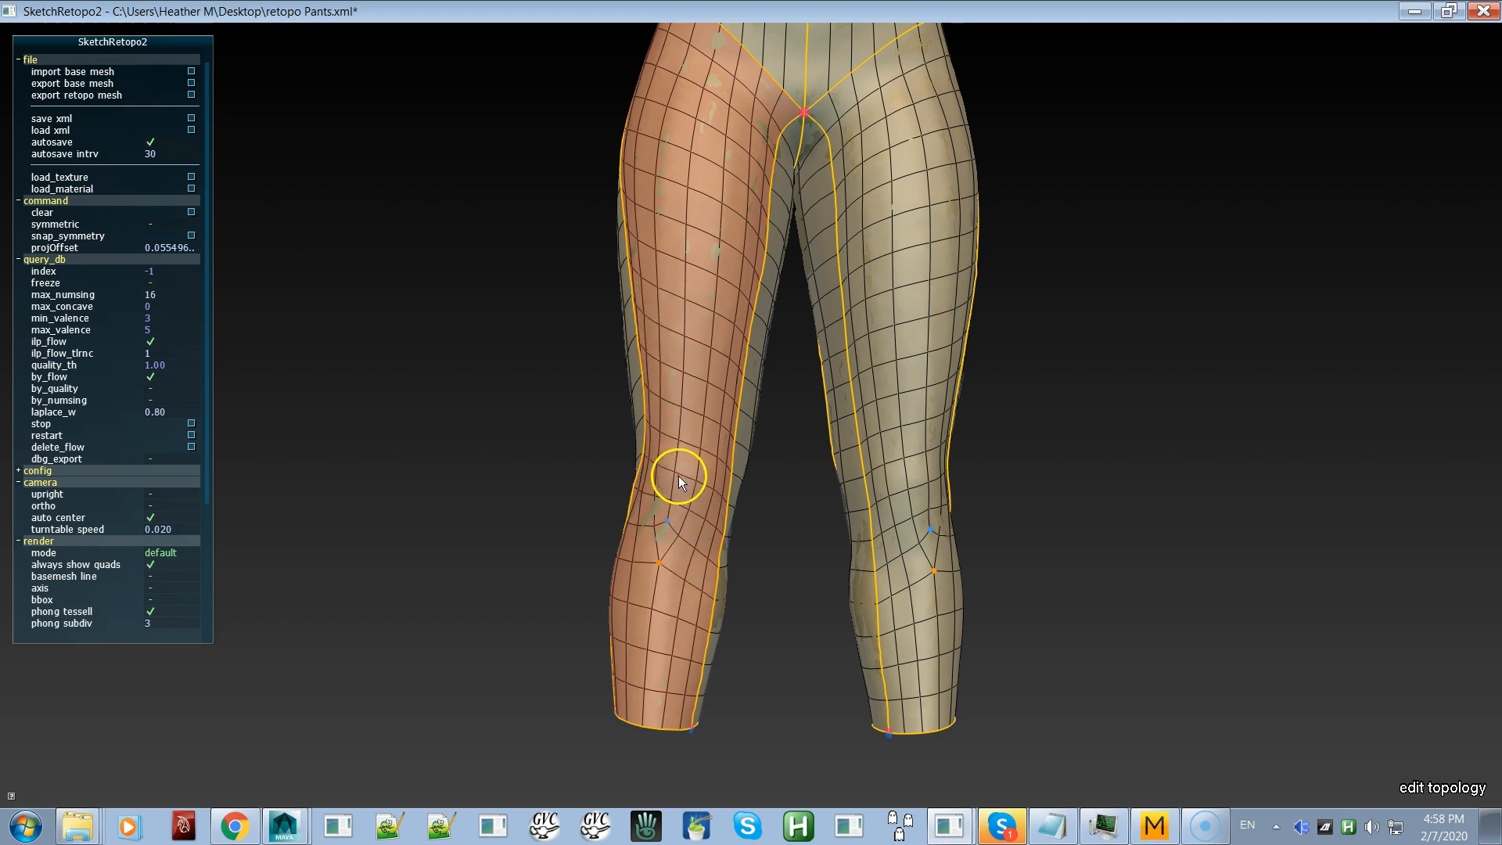
Step: Select the crotch curve running between the legs and raise its subdivisions to 8
alt+drag(803, 558, 777, 582)
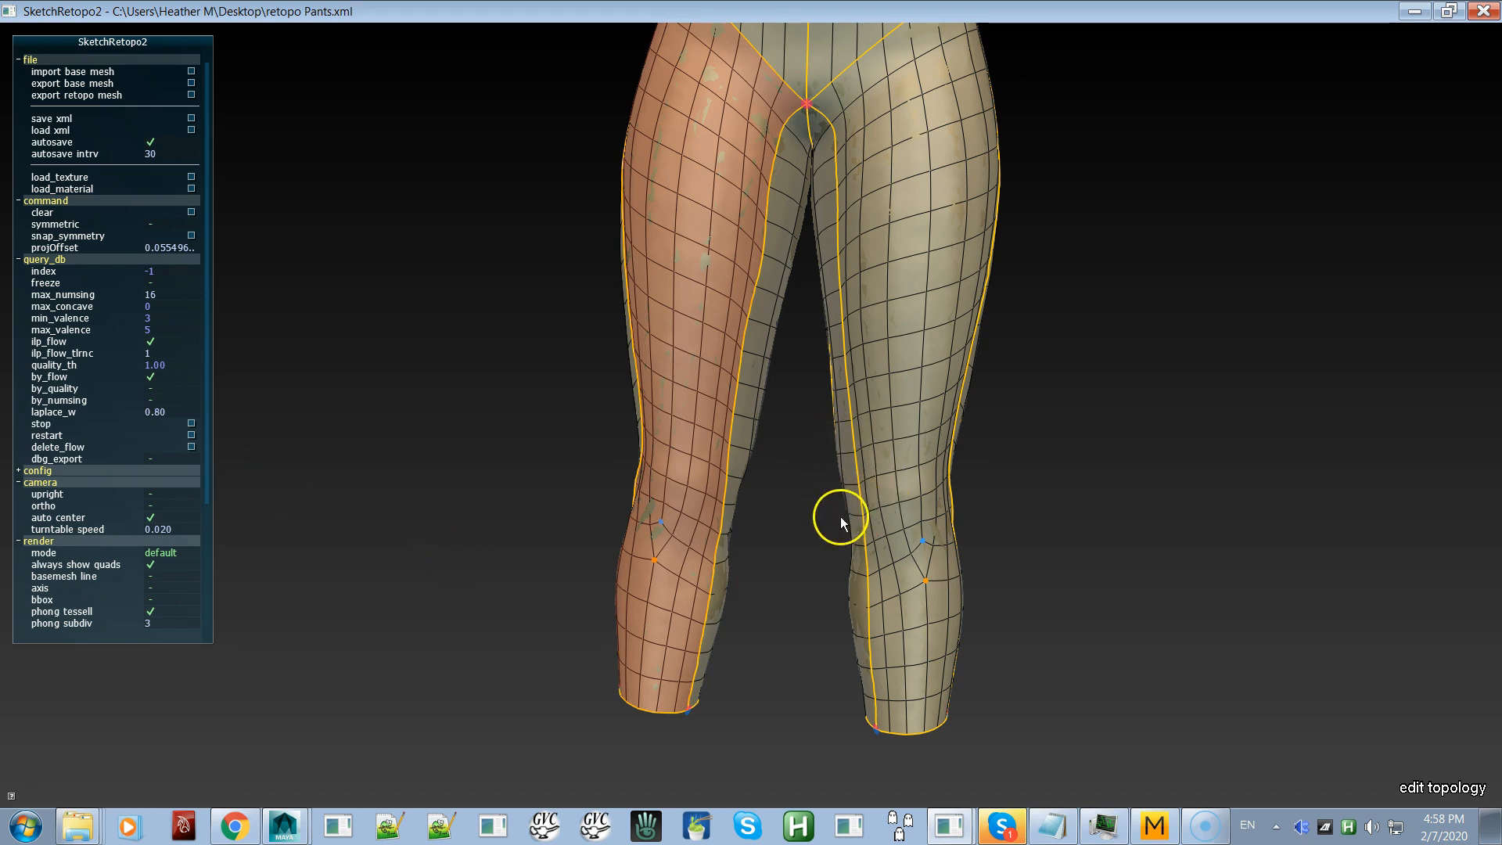
alt+drag(995, 459, 969, 475)
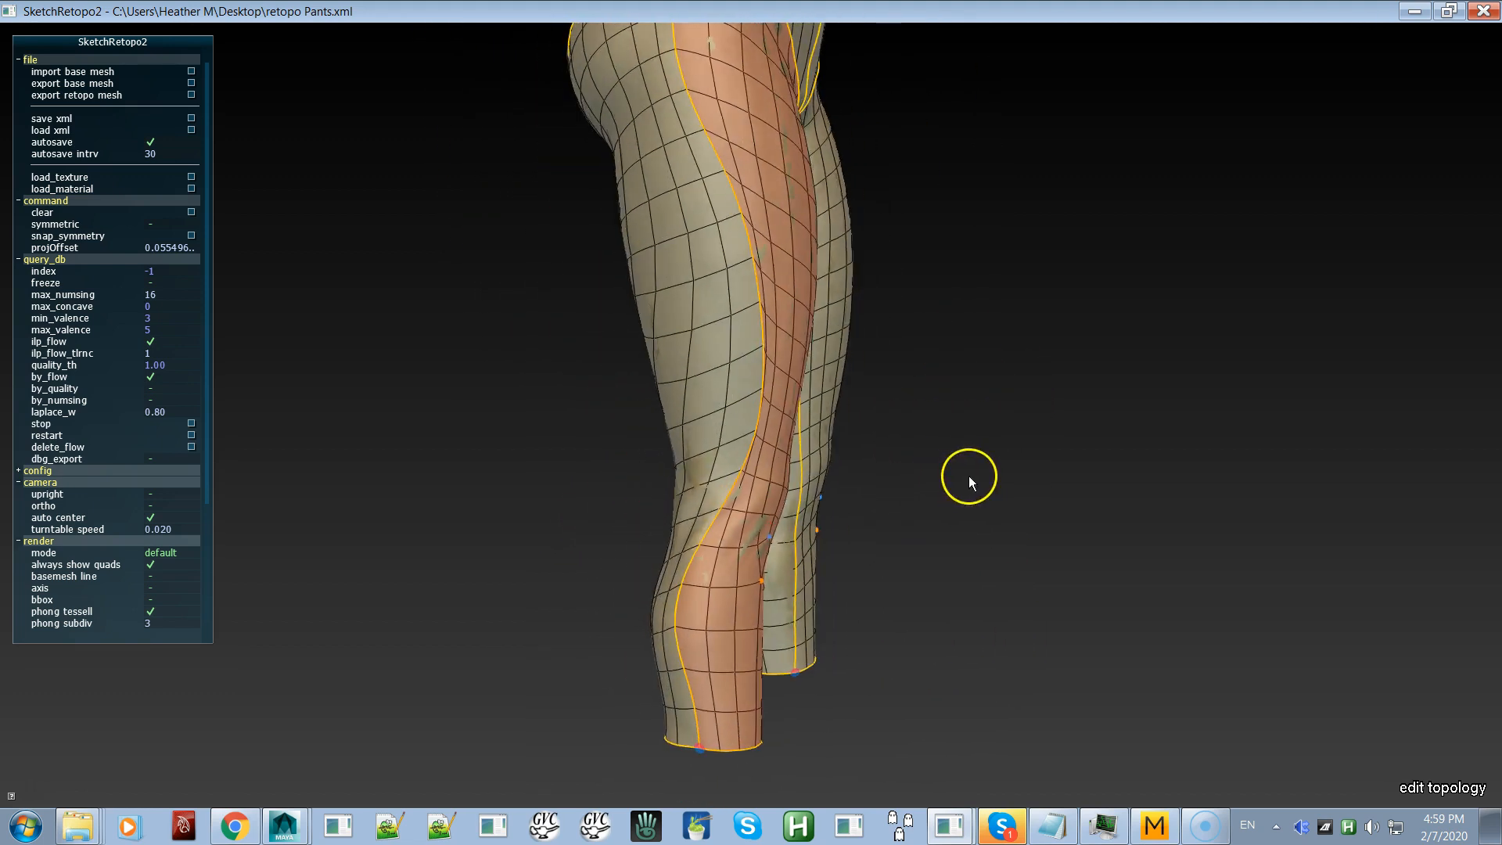
alt+drag(462, 593, 604, 284)
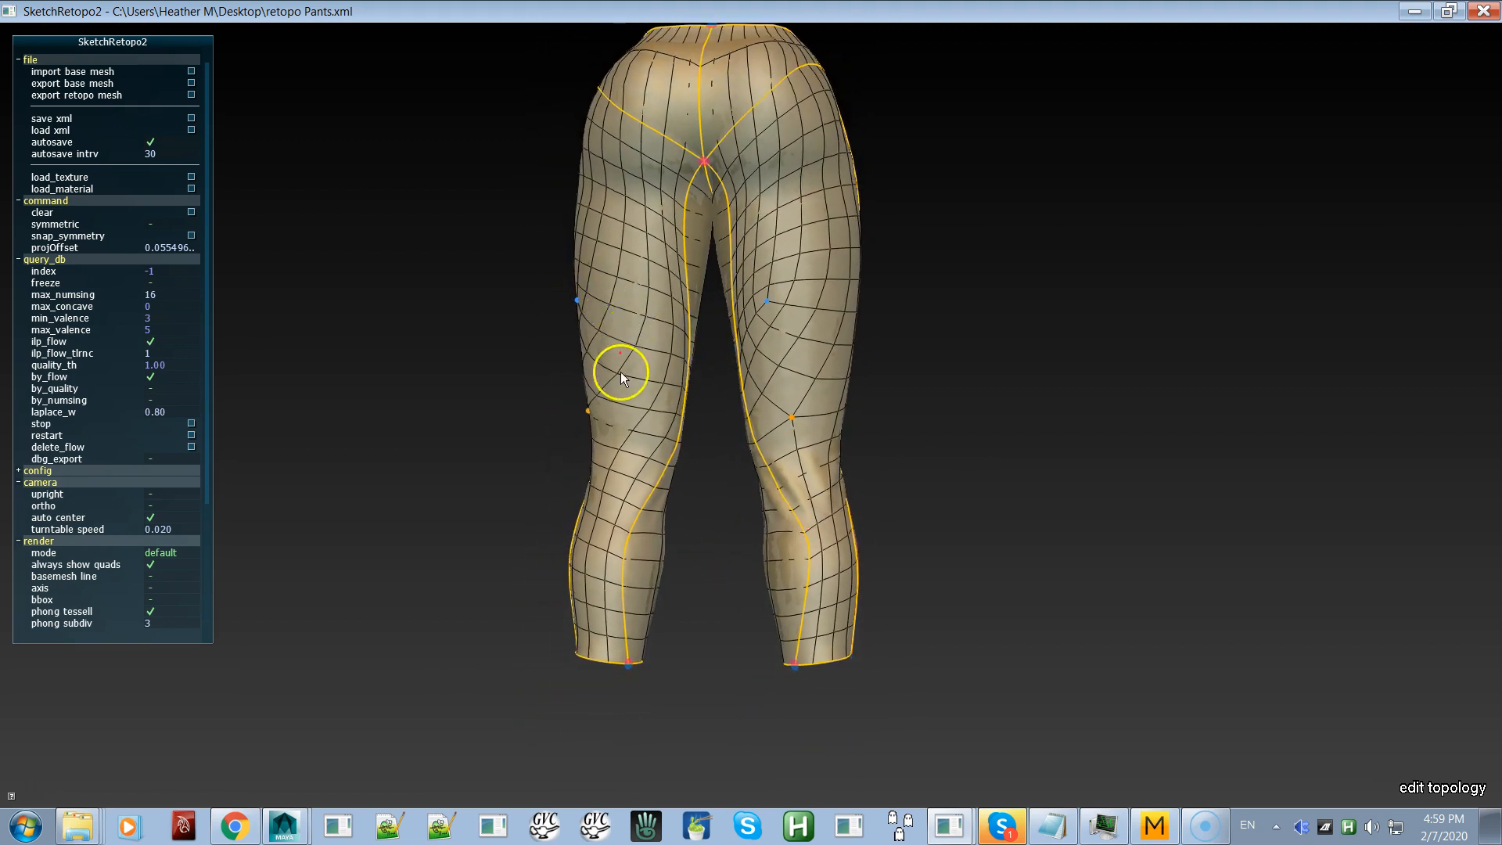
alt+middle_drag(621, 372, 626, 428)
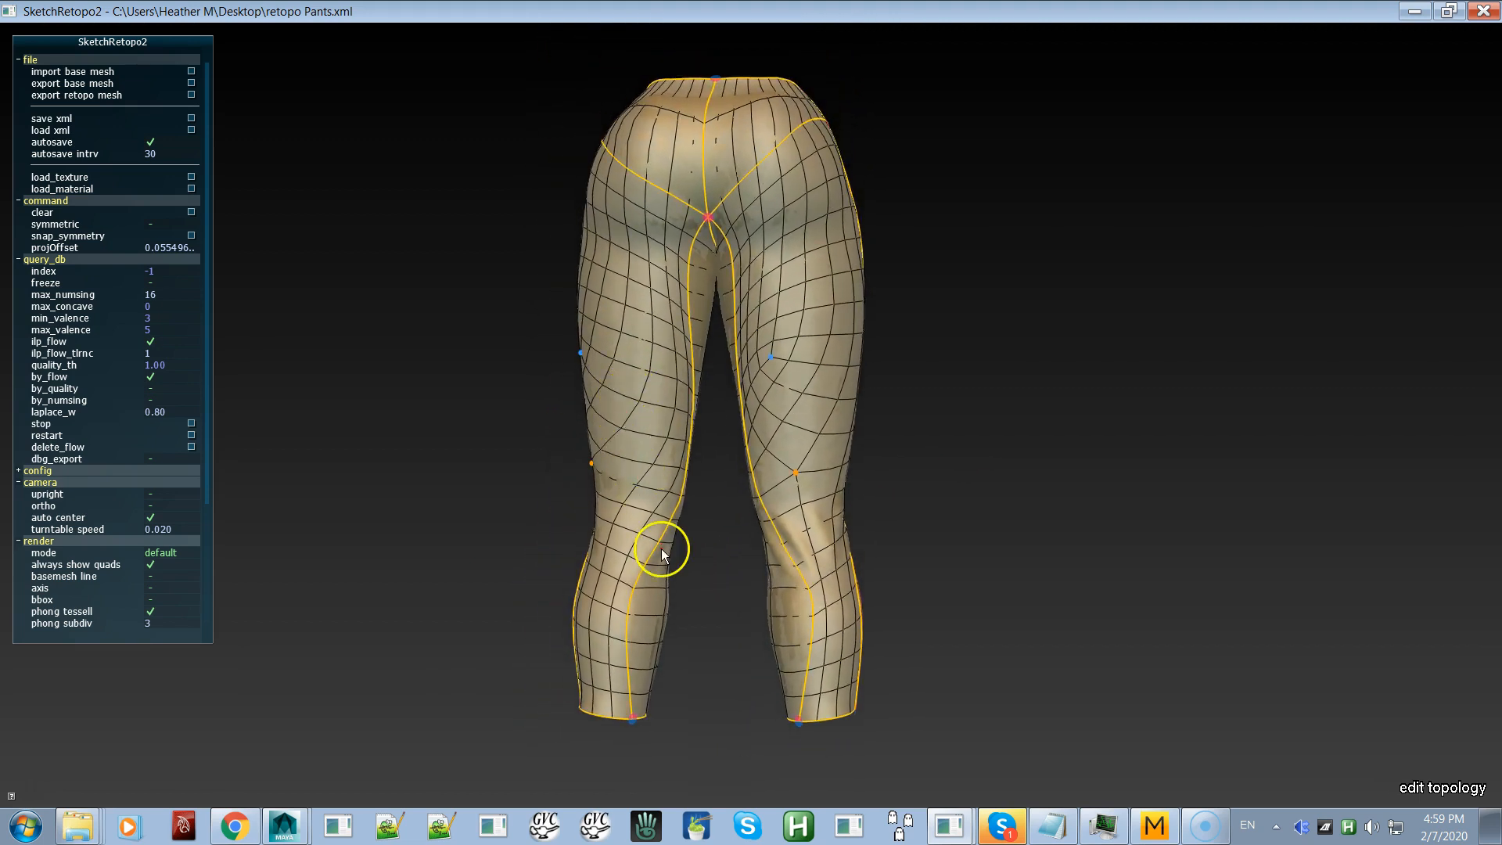
alt+drag(665, 547, 650, 474)
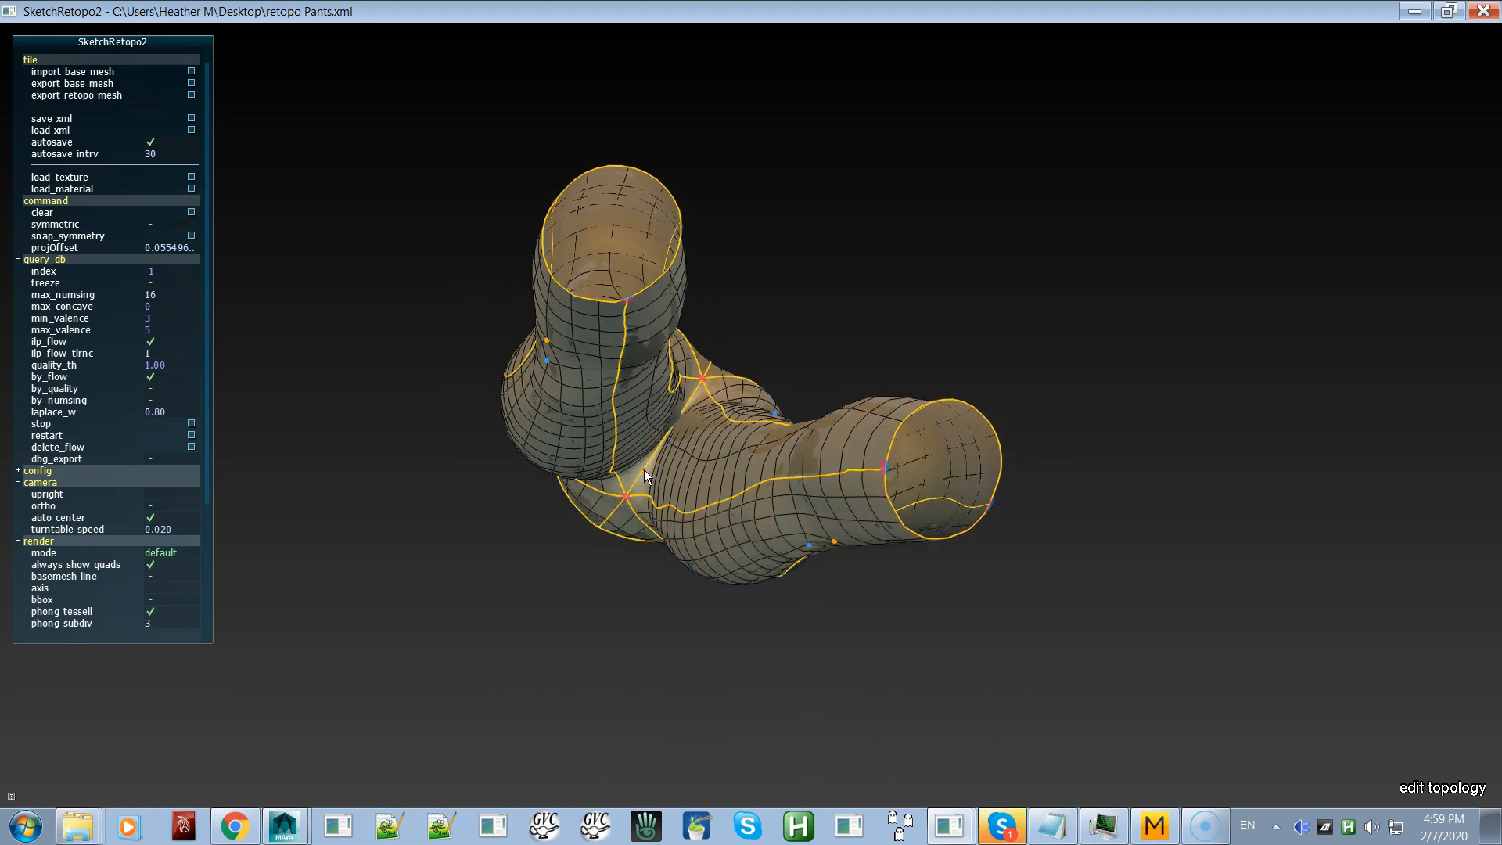
click(639, 473)
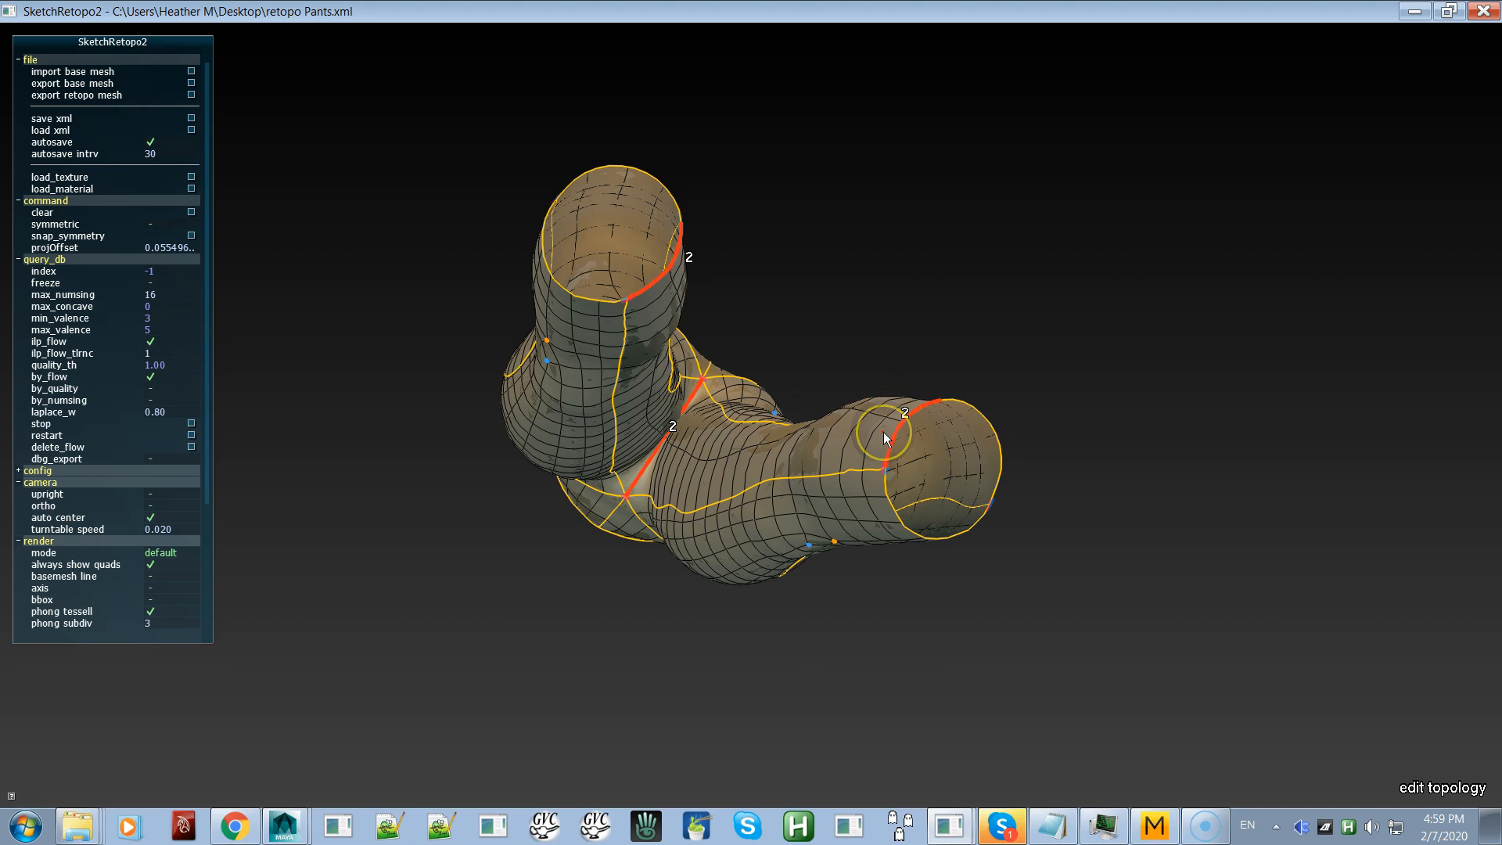
scroll(883, 434, up, 2)
right_drag(884, 432, 813, 484)
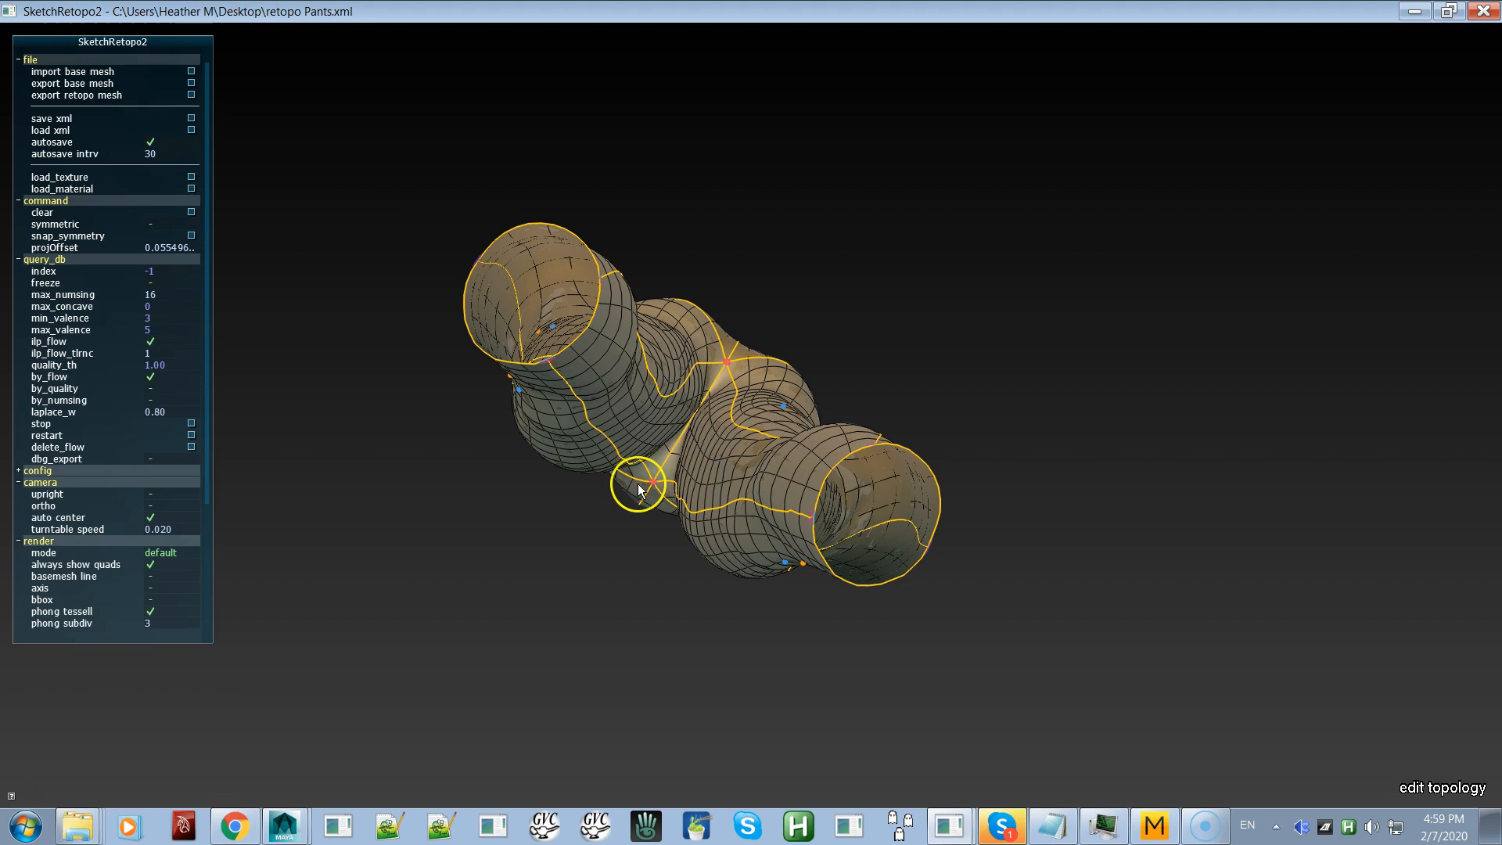
scroll(668, 464, up, 2)
scroll(668, 463, up, 2)
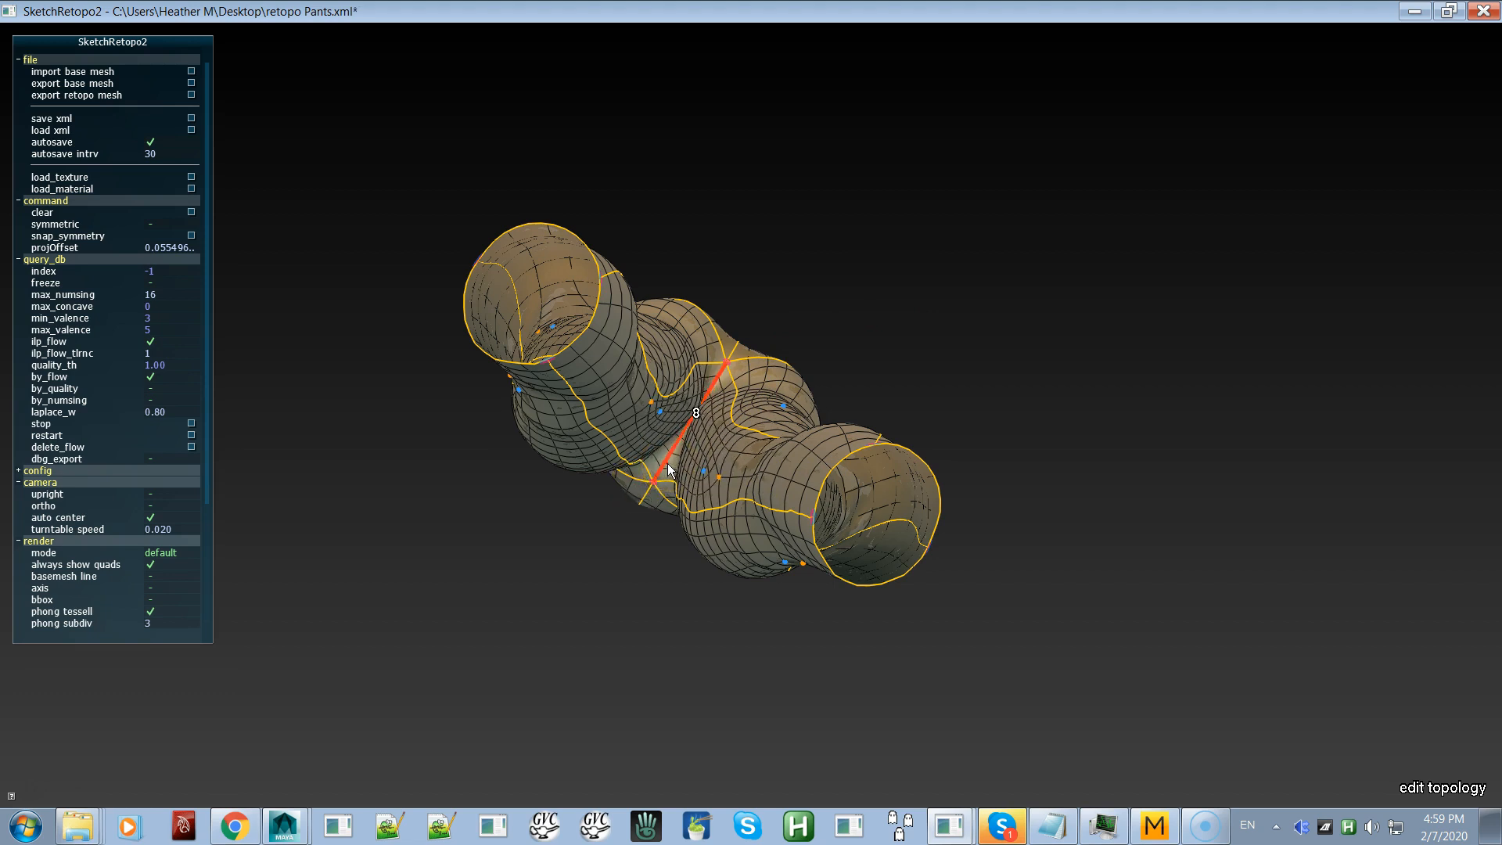
Step: Move the irregular points of the inner patch on the wearer's right leg down to the knee and upper calf
right_drag(663, 482, 581, 633)
right_drag(631, 564, 656, 551)
right_drag(688, 431, 692, 434)
drag(691, 434, 699, 402)
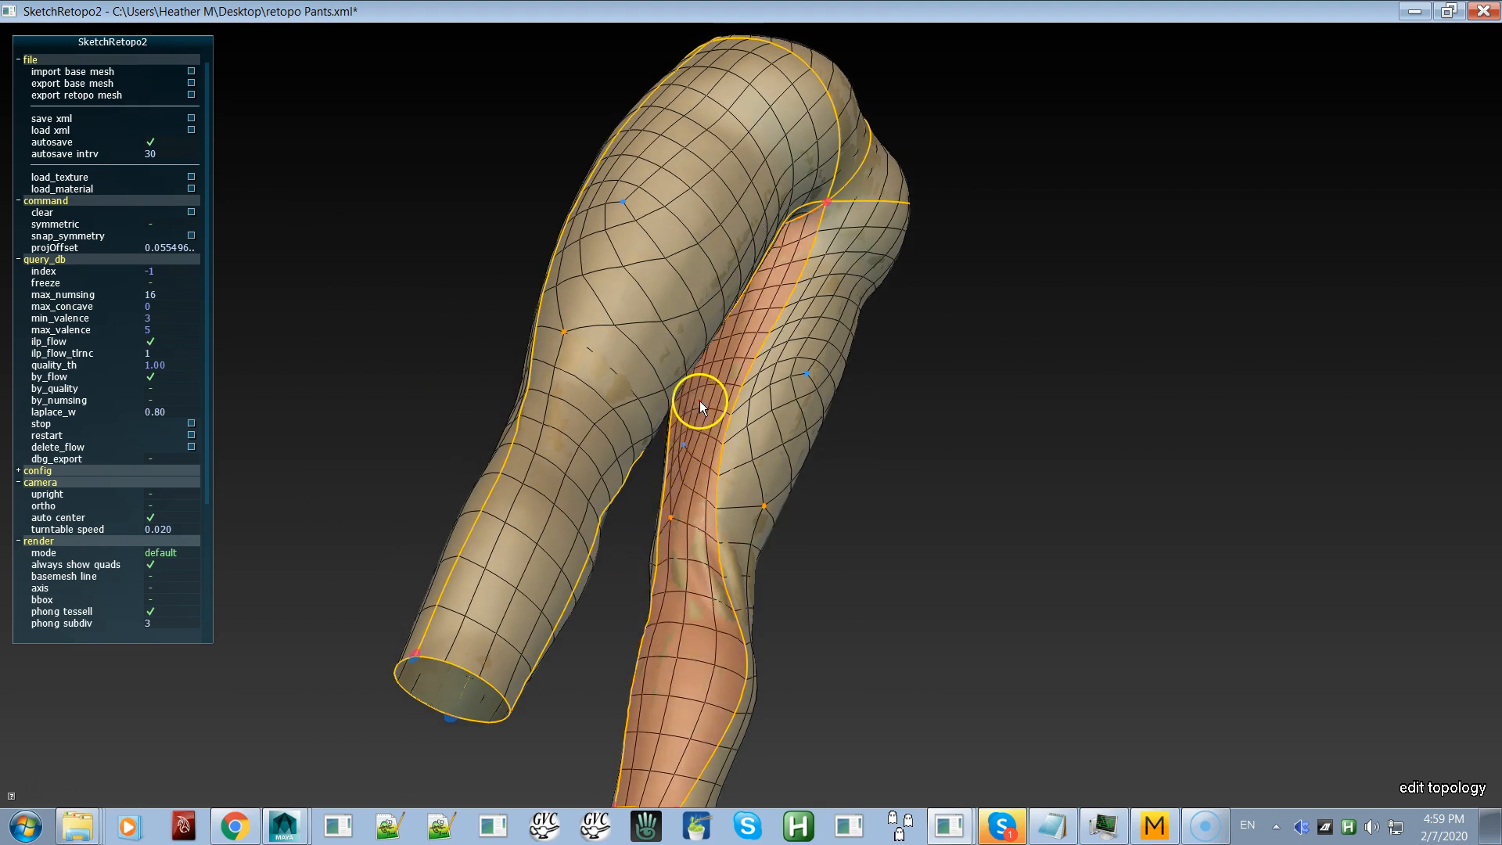
drag(673, 457, 681, 496)
scroll(689, 501, down, 5)
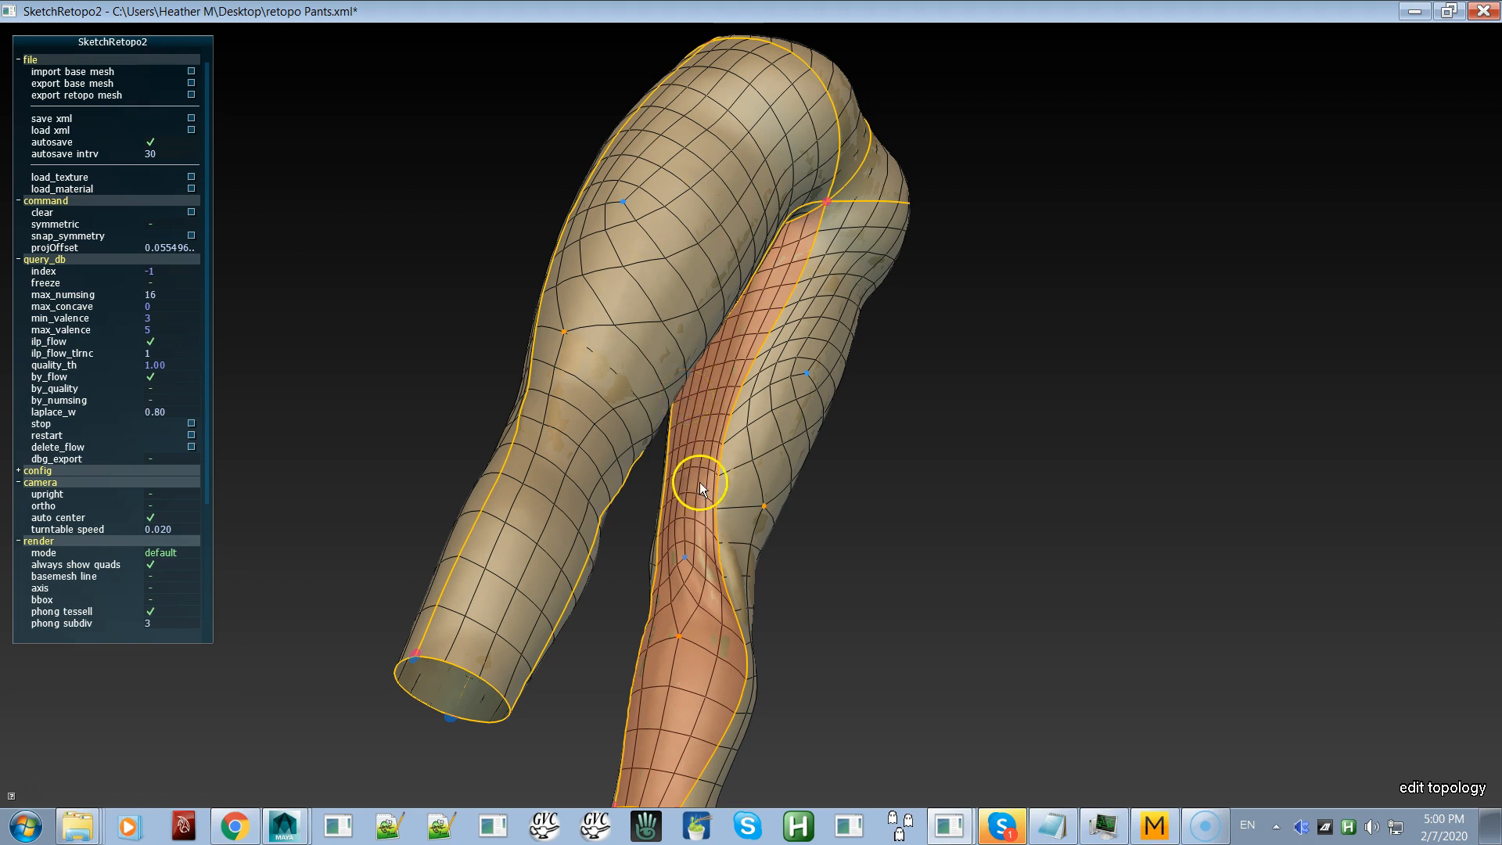
scroll(690, 581, down, 1)
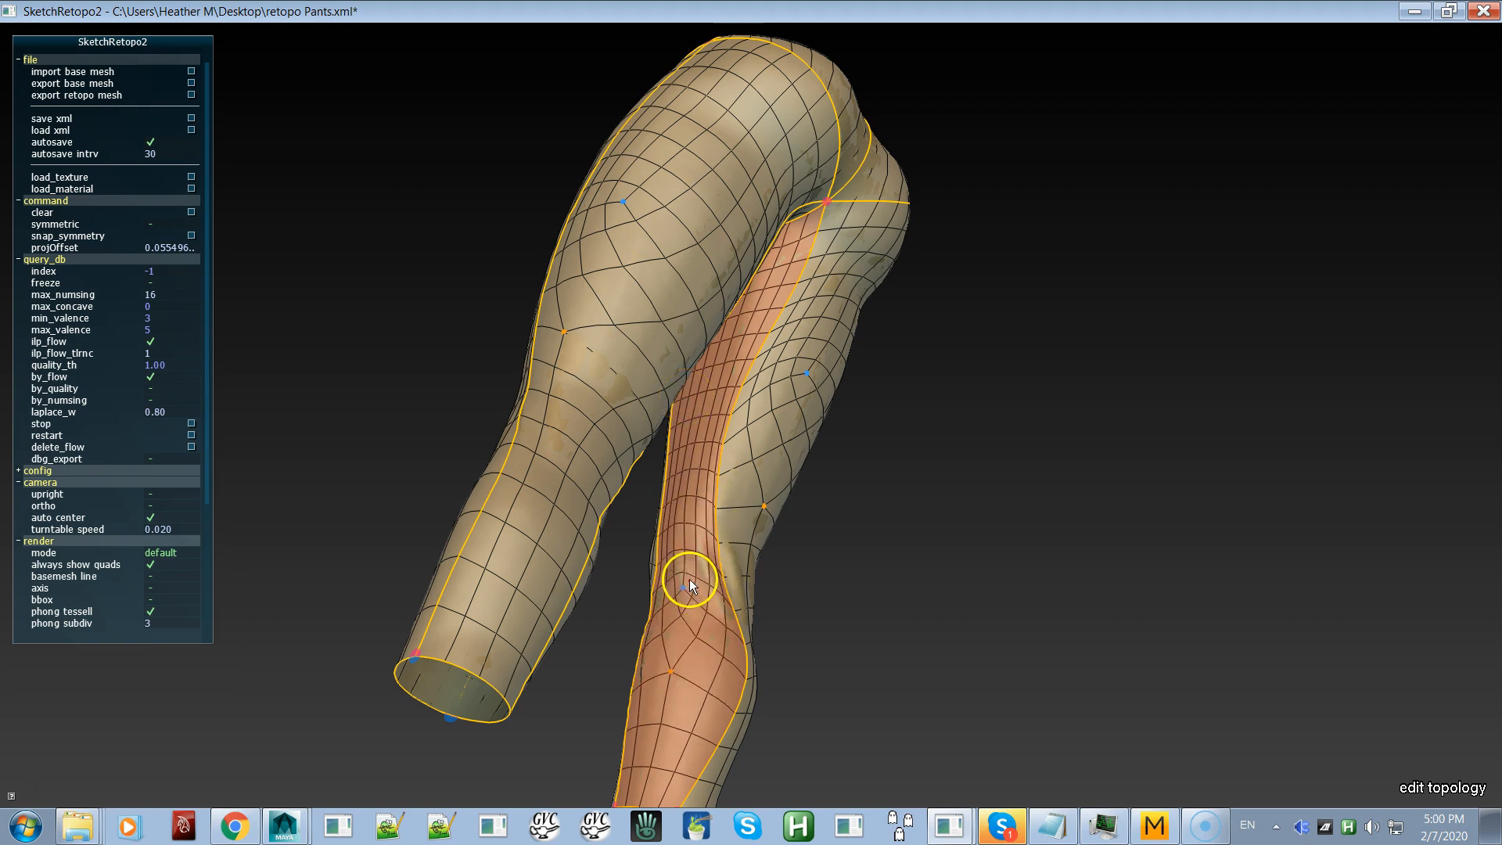
scroll(672, 581, down, 1)
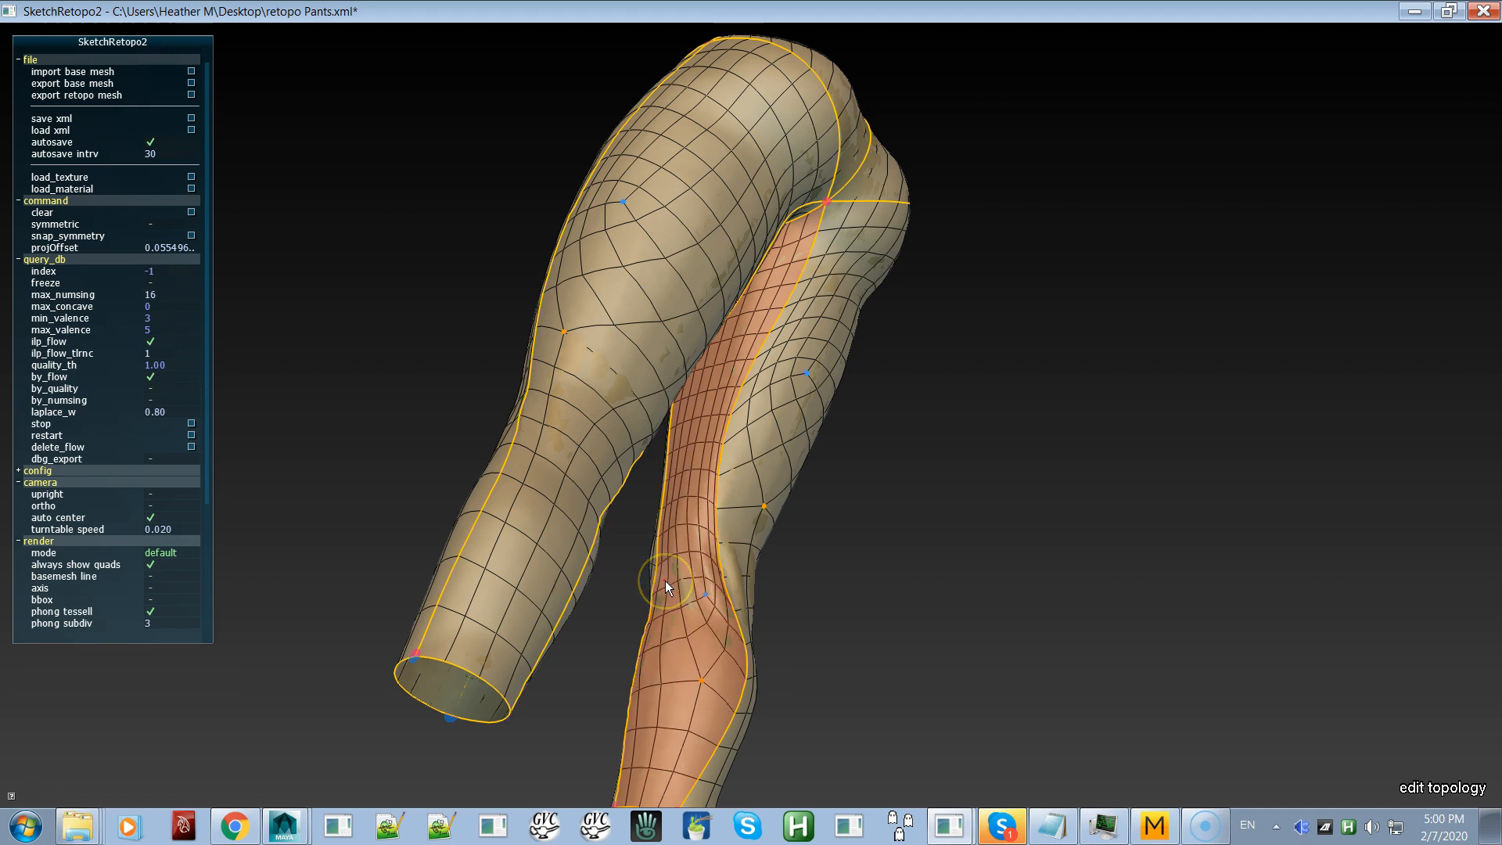
scroll(702, 580, down, 1)
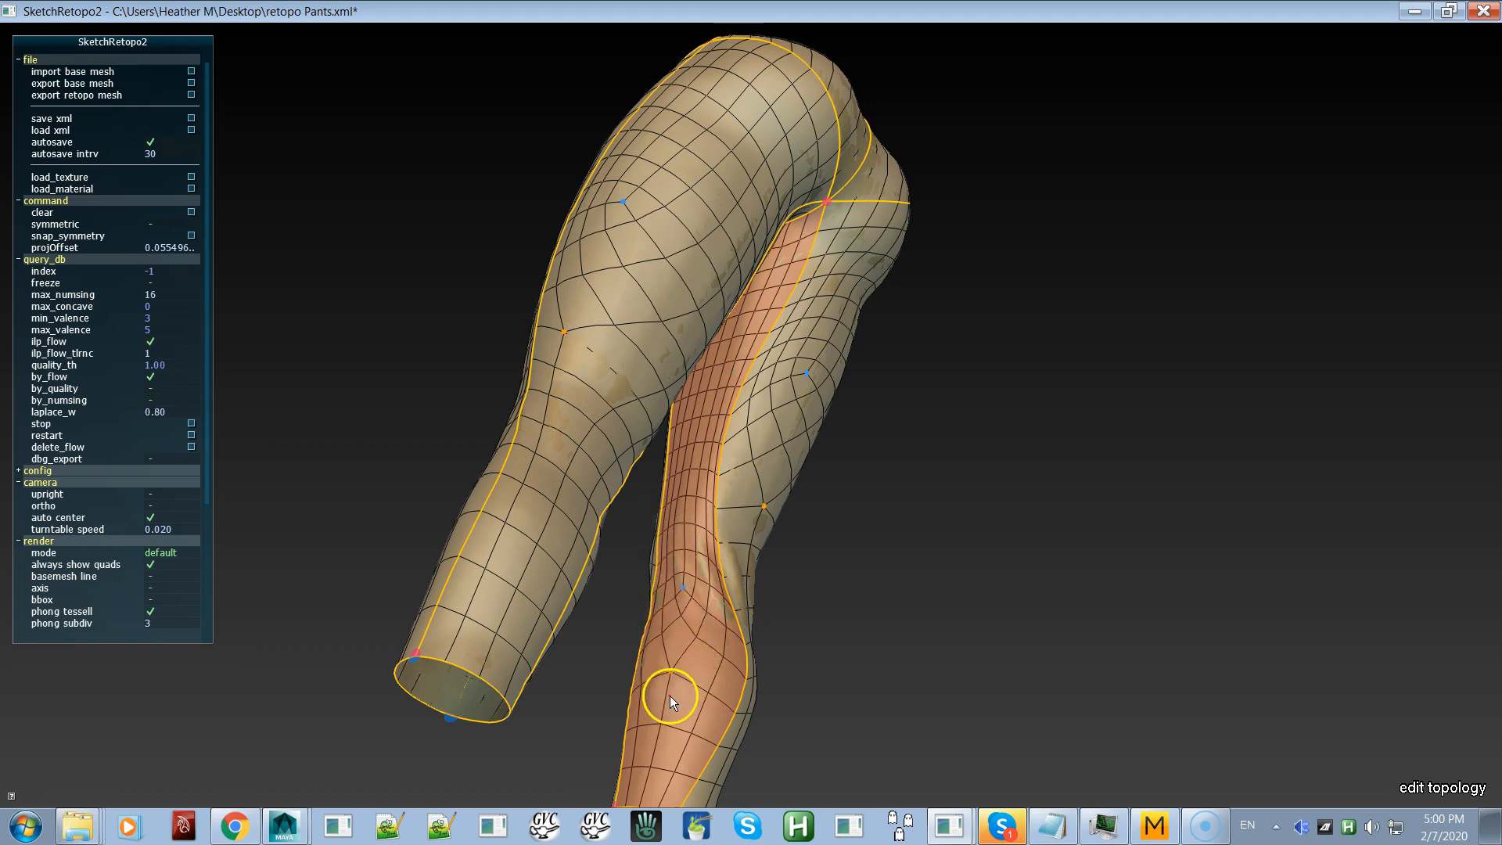
scroll(645, 697, down, 1)
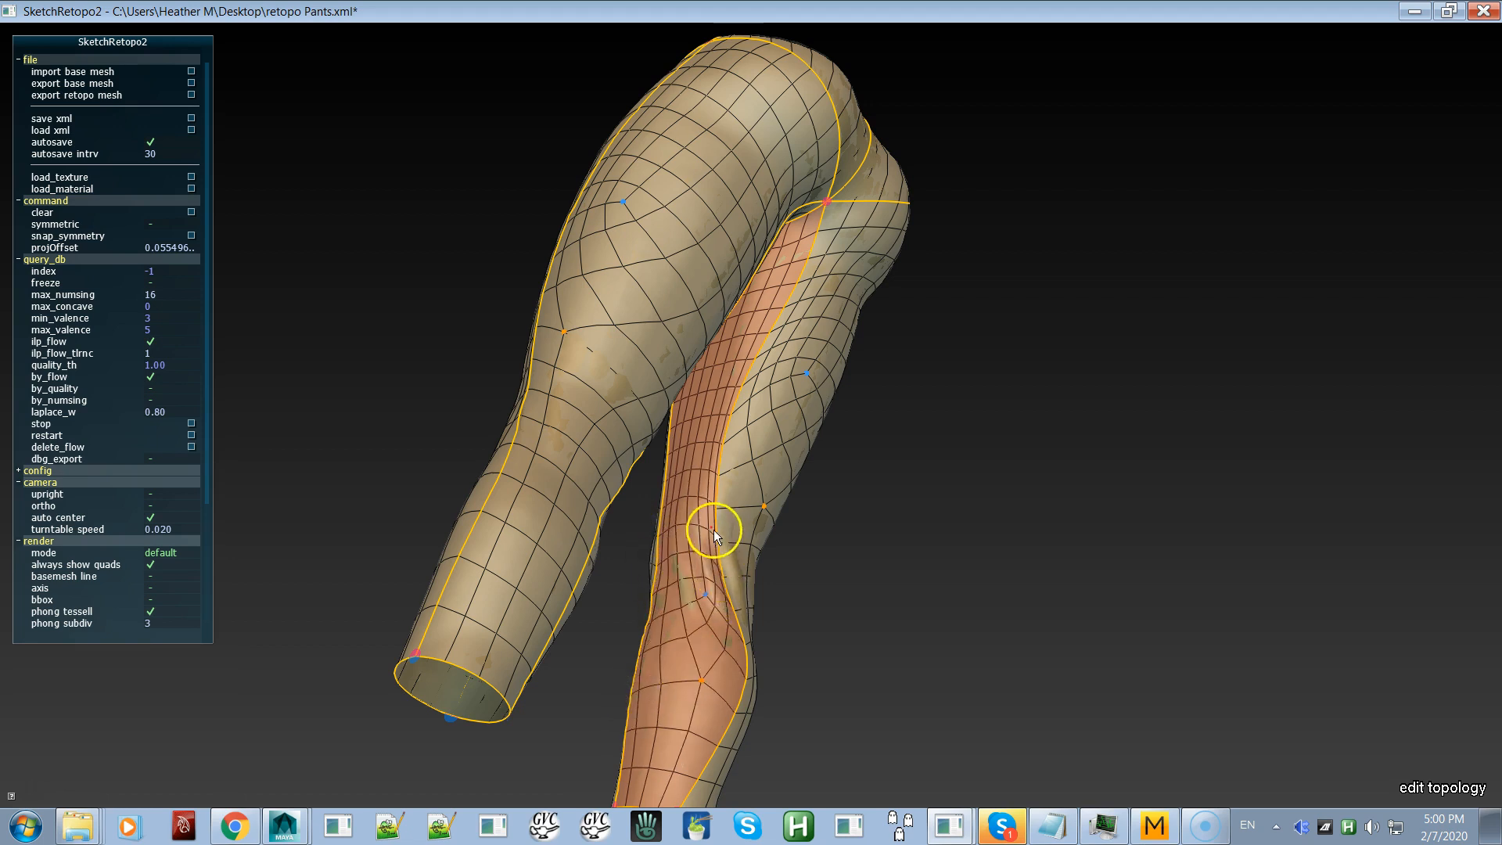
Step: Move the irregular points of the inner patch on the wearer's left leg to the knee and upper calf
alt+drag(707, 664, 669, 401)
click(533, 457)
alt+drag(585, 510, 607, 576)
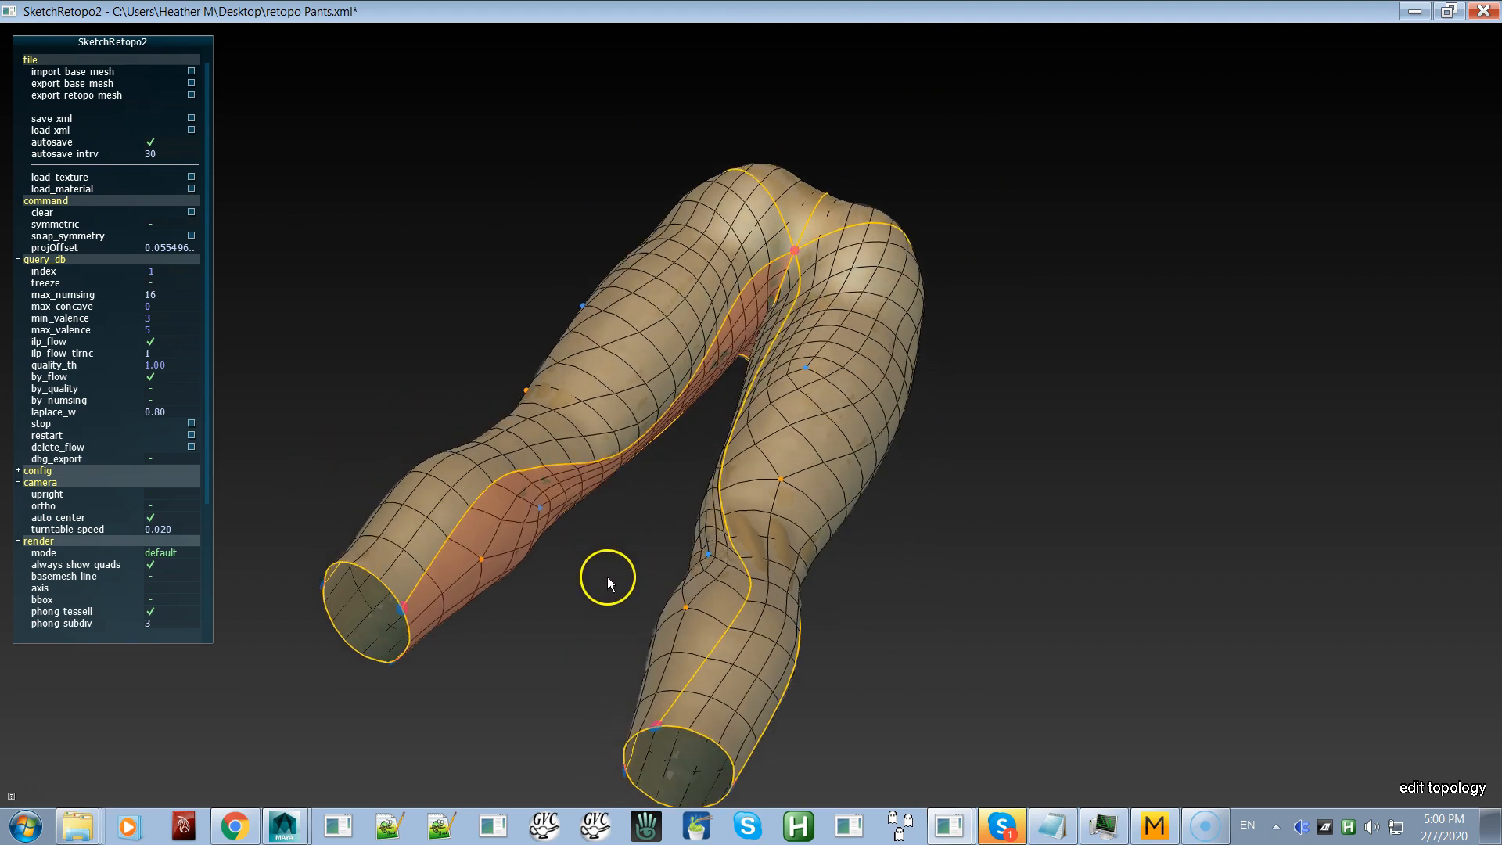
alt+drag(676, 630, 516, 550)
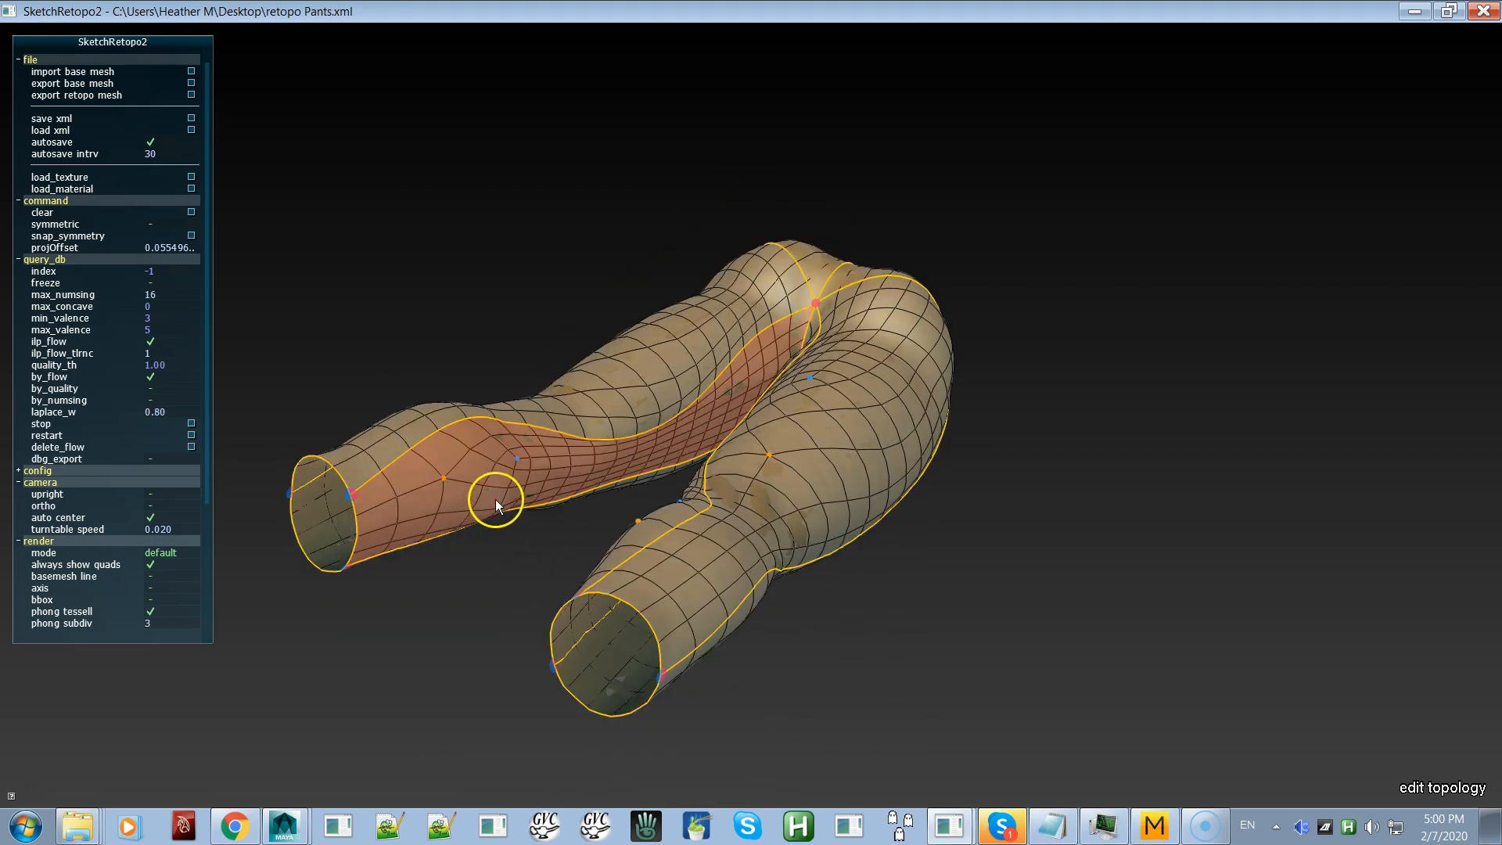
mouse_move(490, 494)
mouse_down()
mouse_move(453, 507)
mouse_move(496, 546)
mouse_move(487, 567)
mouse_move(552, 623)
mouse_move(536, 612)
mouse_move(542, 682)
mouse_move(579, 626)
mouse_move(593, 651)
mouse_move(578, 646)
mouse_move(609, 628)
mouse_up()
Step: Move the irregular points of the back patch on the wearer's right leg down to the lower thigh and knee
alt+drag(702, 586, 591, 506)
alt+drag(764, 541, 788, 475)
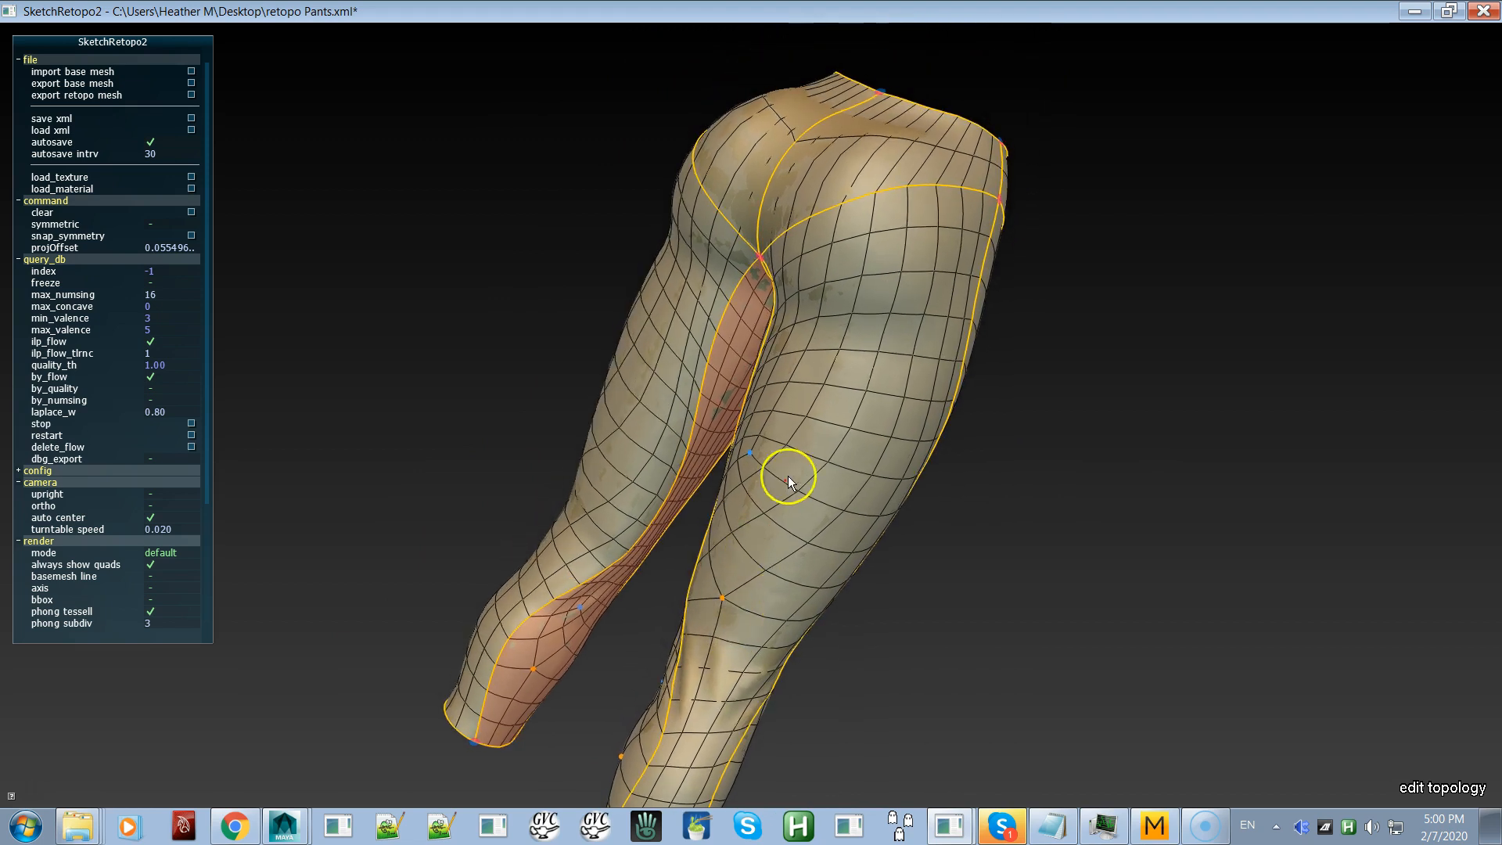
click(854, 210)
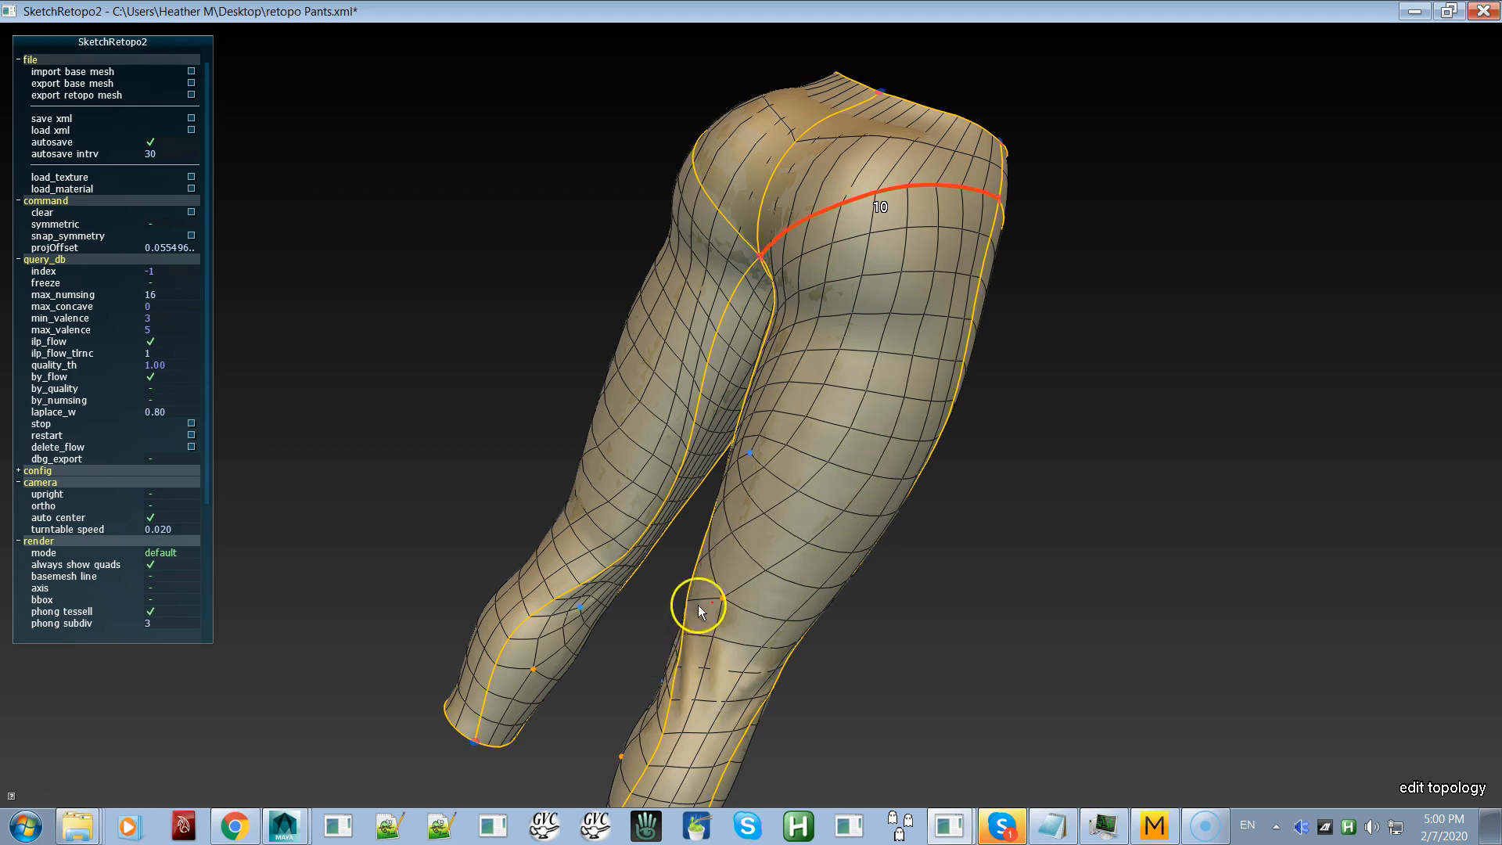
alt+drag(764, 623, 856, 631)
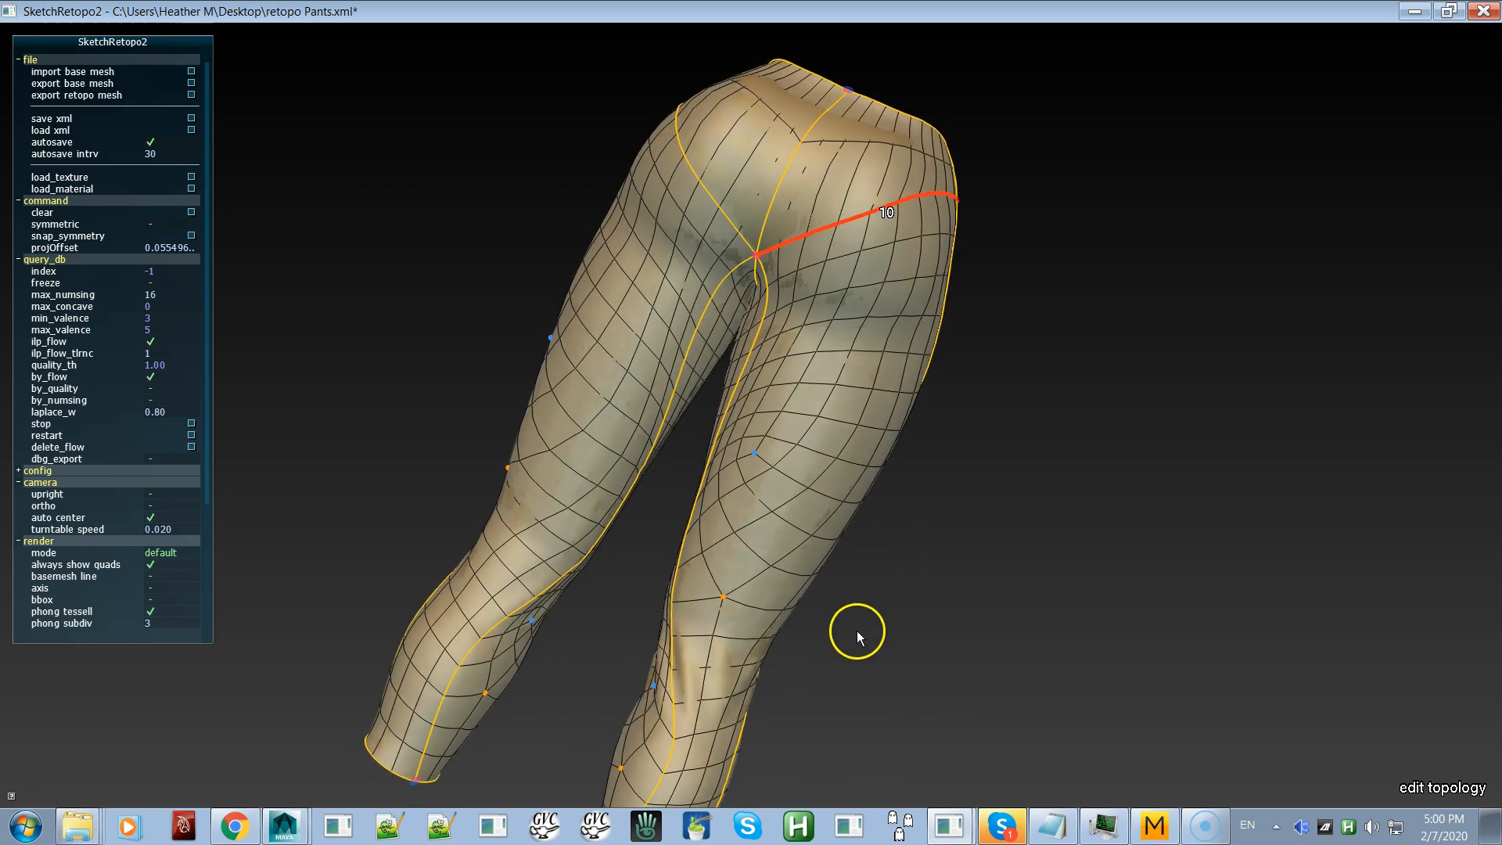
alt+middle_drag(857, 630, 864, 497)
click(748, 434)
alt+drag(740, 476, 721, 492)
key(Up)
key(Up)
key(Up)
key(Up)
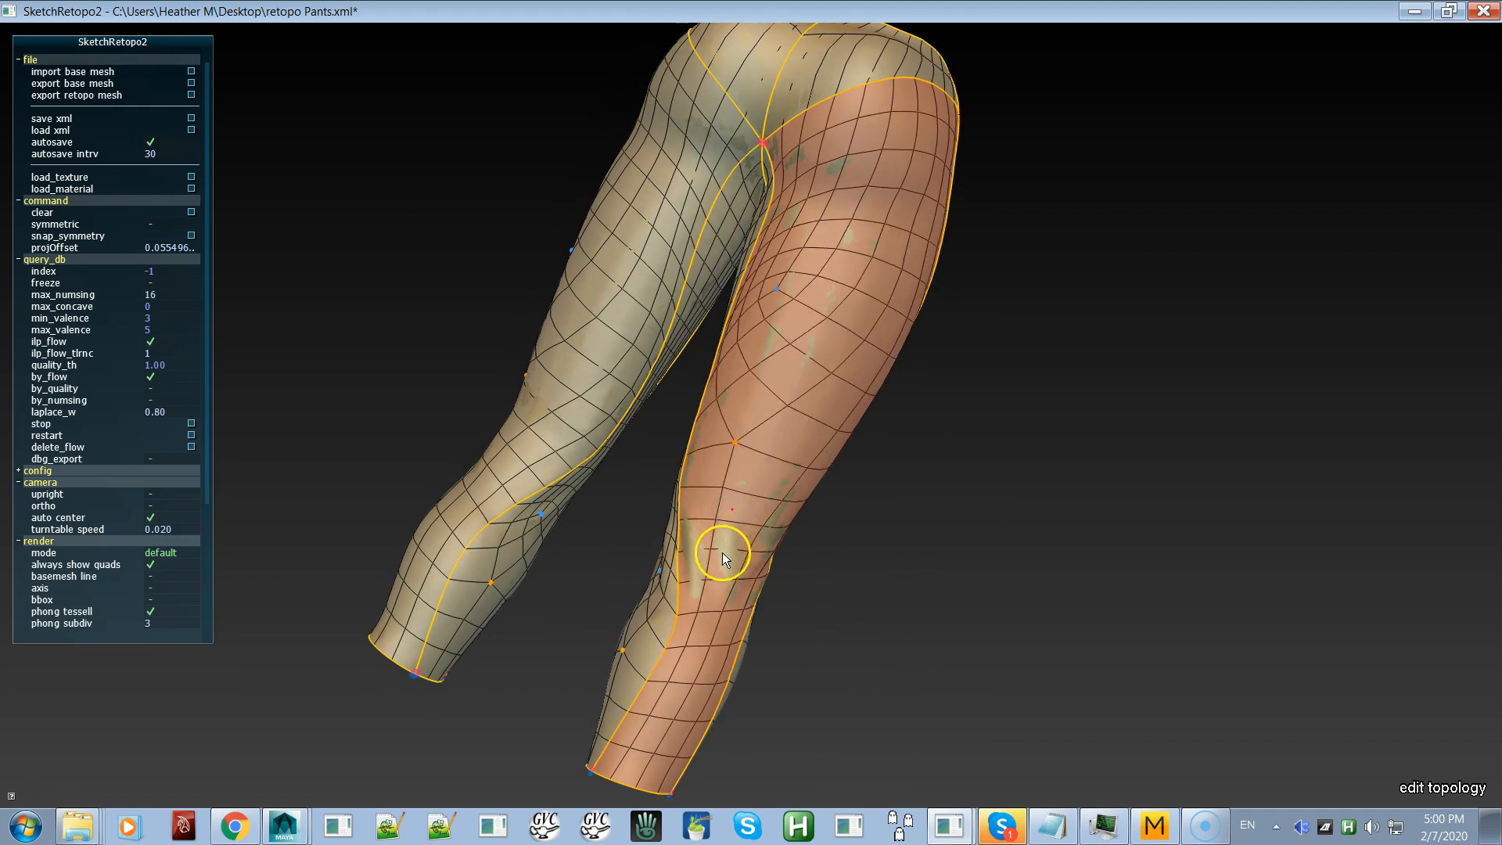
key(Up)
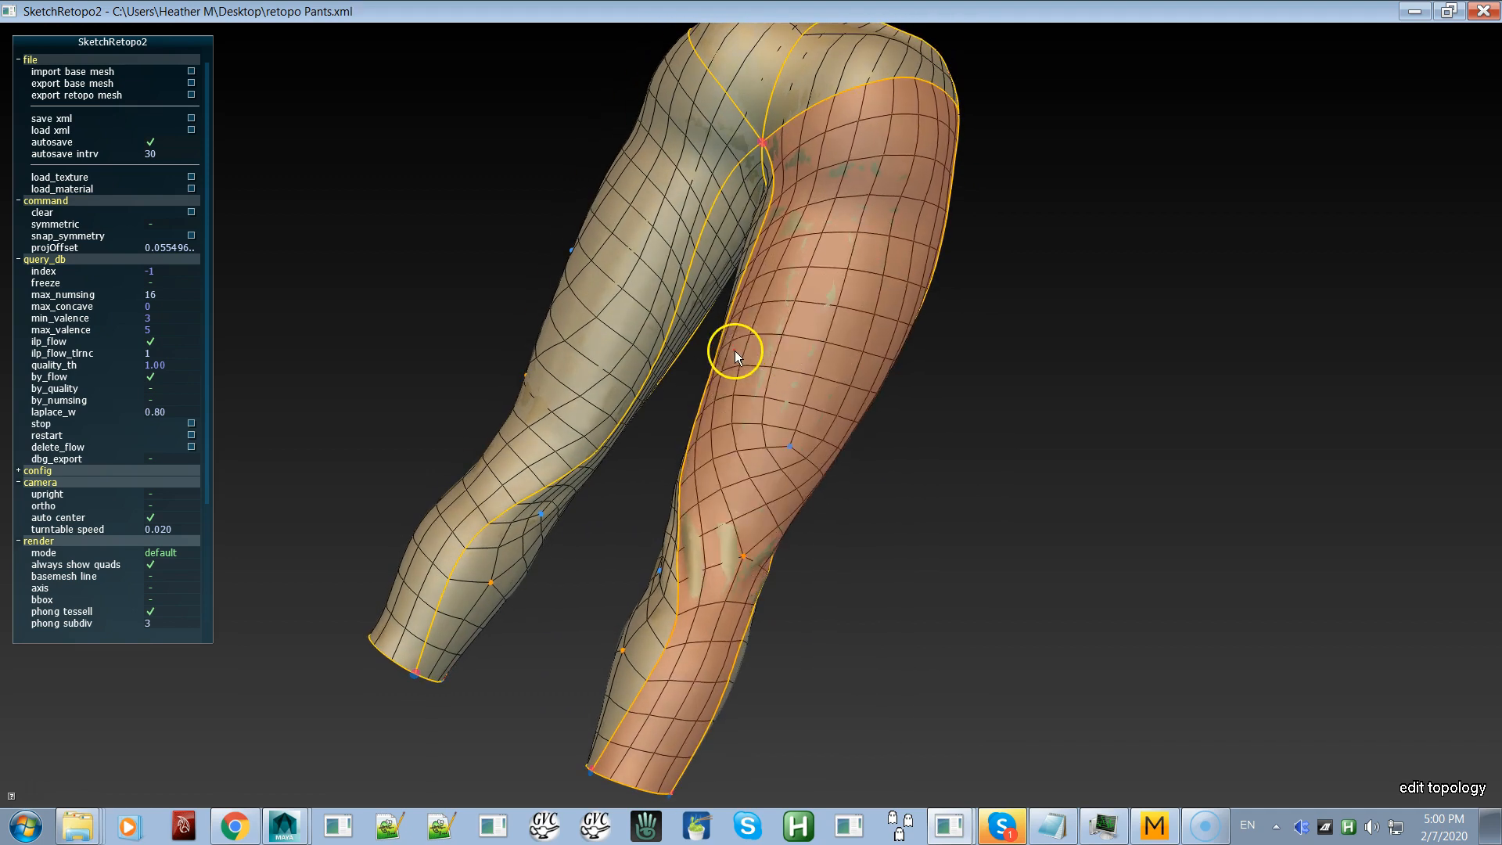
Step: Shift the same right-leg back patch's irregular points further down to the back of the knee and the calf
key(Up)
key(Up)
key(Up)
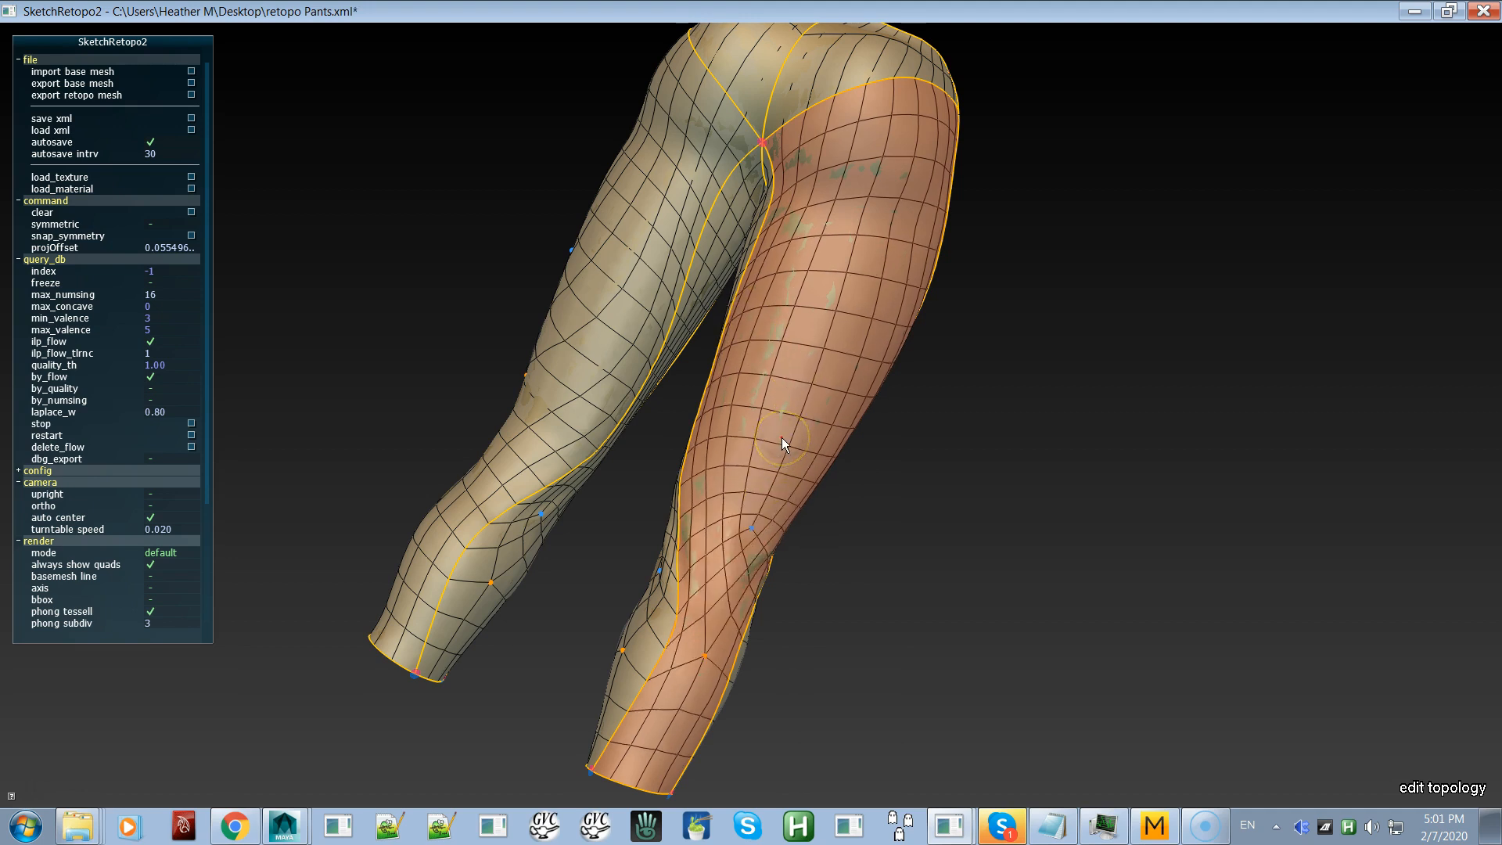
key(Up)
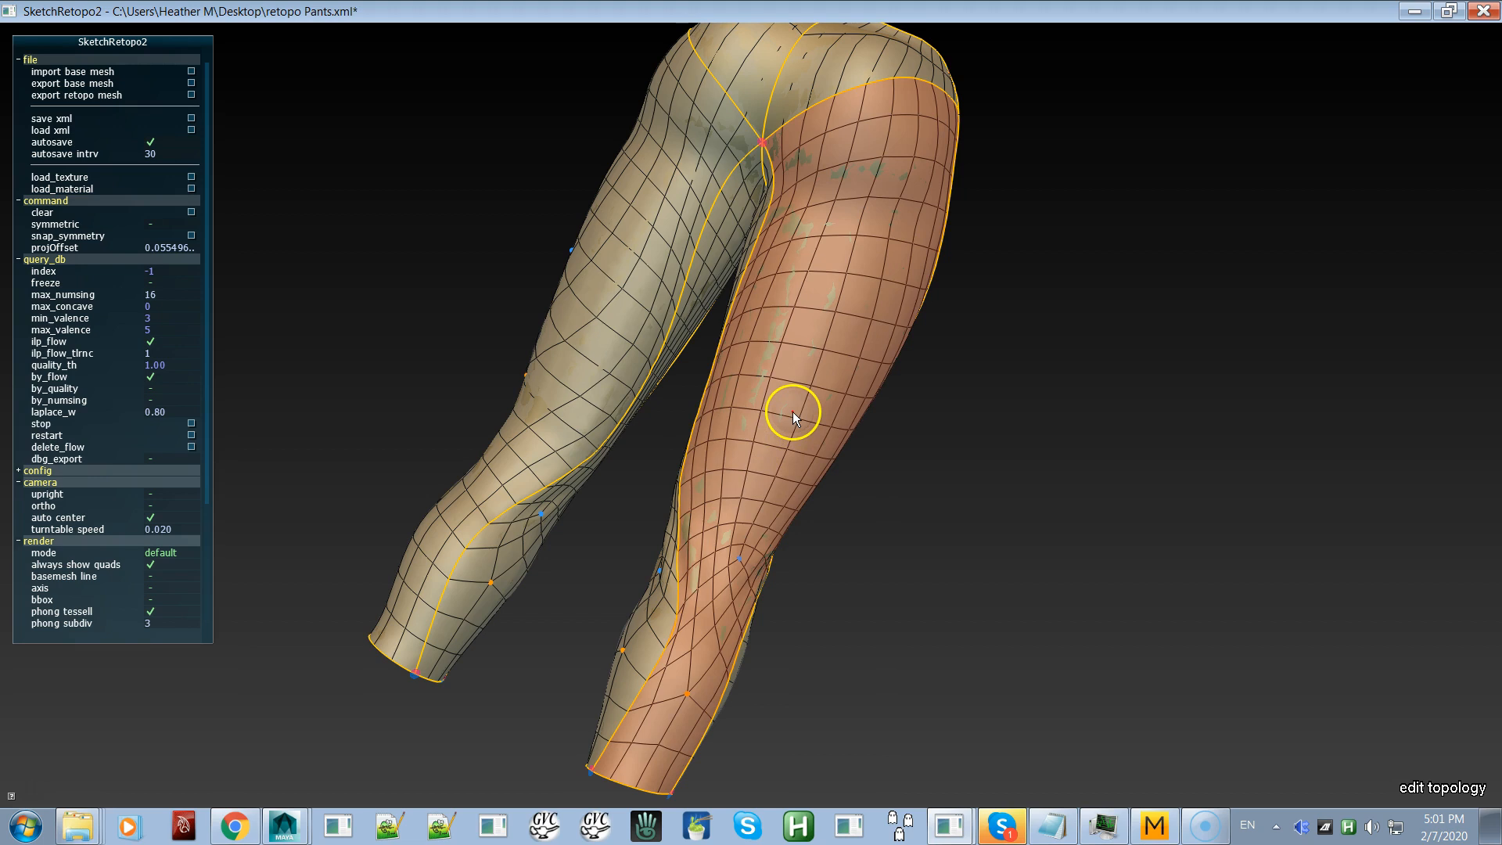
key(Down)
mouse_move(810, 693)
alt+mouse_down()
mouse_move(827, 703)
mouse_move(809, 703)
alt+mouse_up()
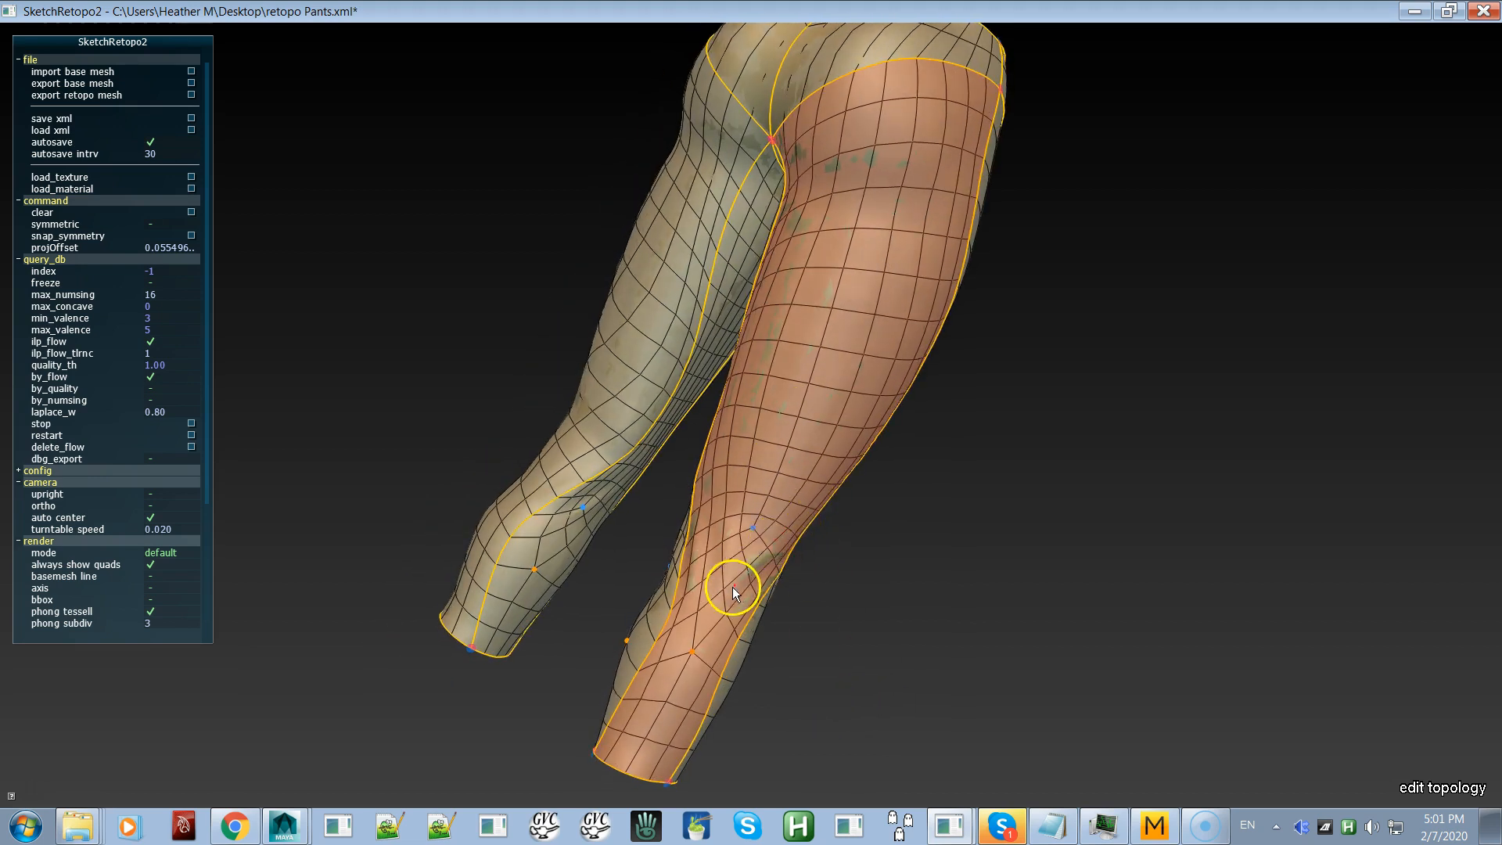
Step: Move the irregular points of the wearer's left-leg back patch to the knee and calf, and preview the quads without the base mesh
alt+drag(789, 572, 827, 569)
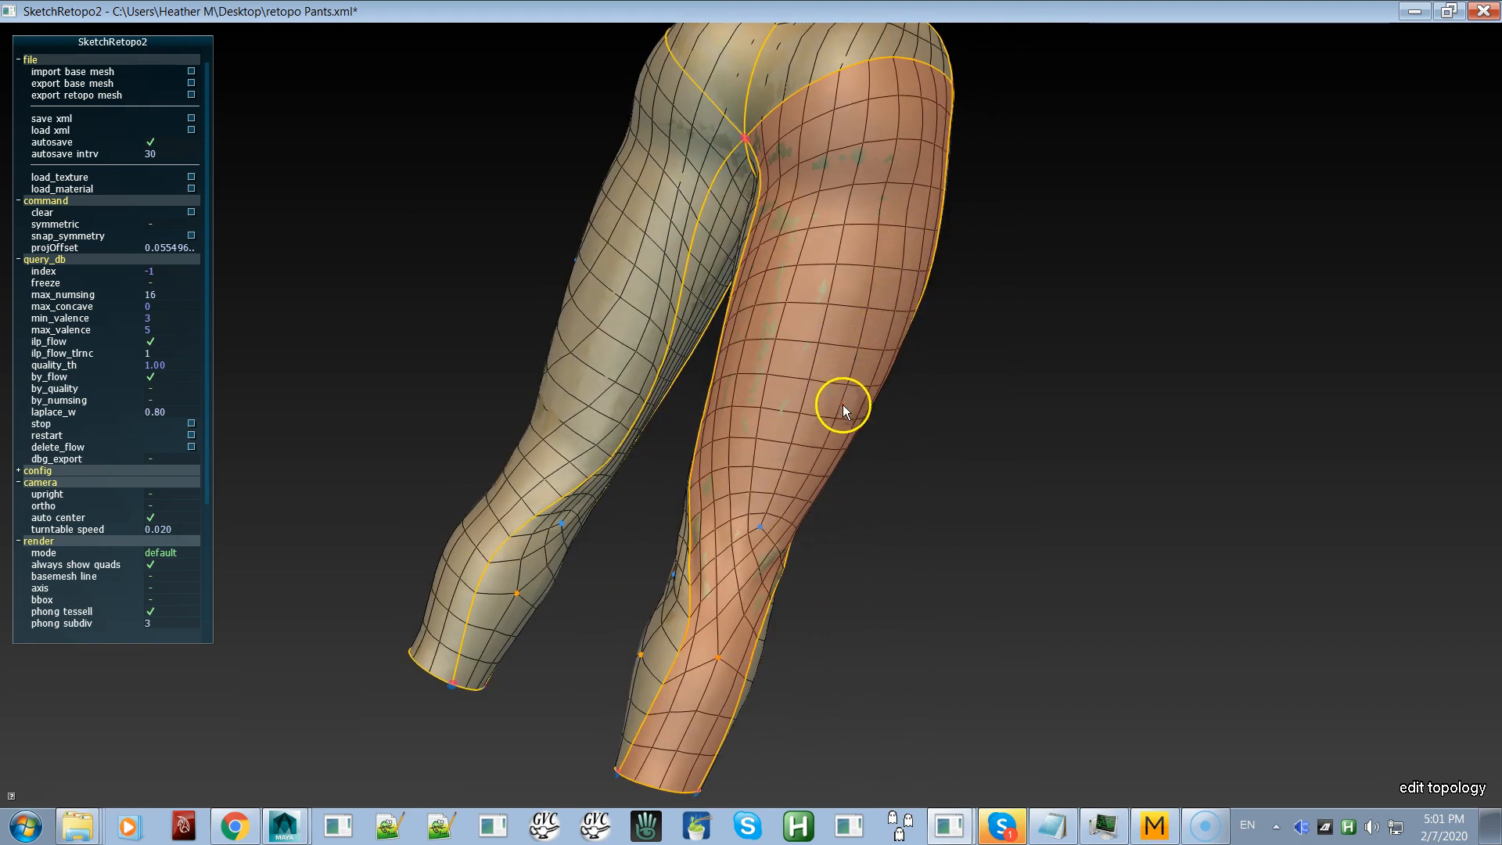
alt+drag(814, 466, 875, 633)
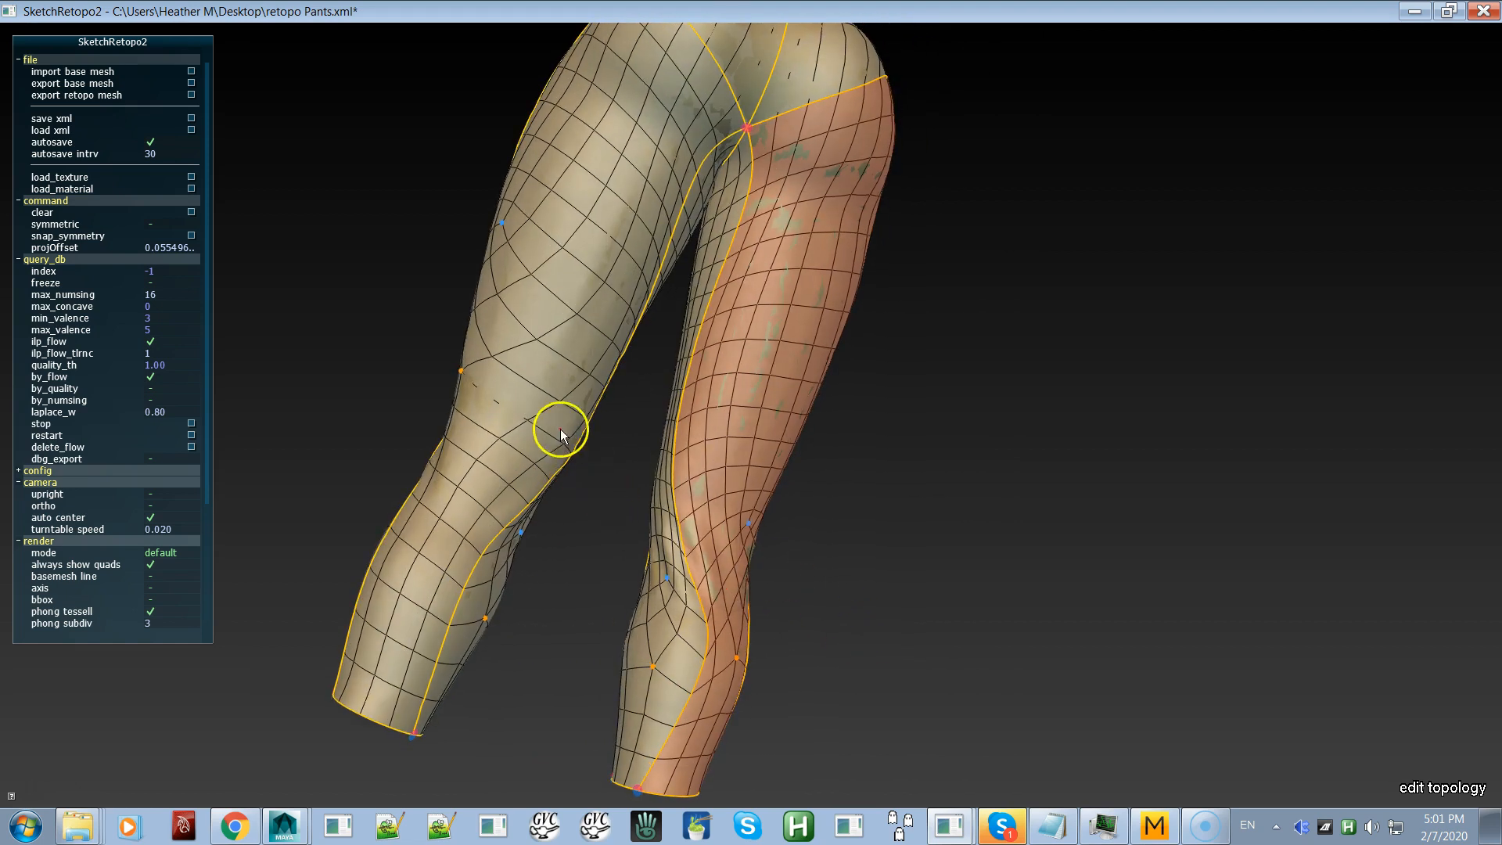
click(520, 435)
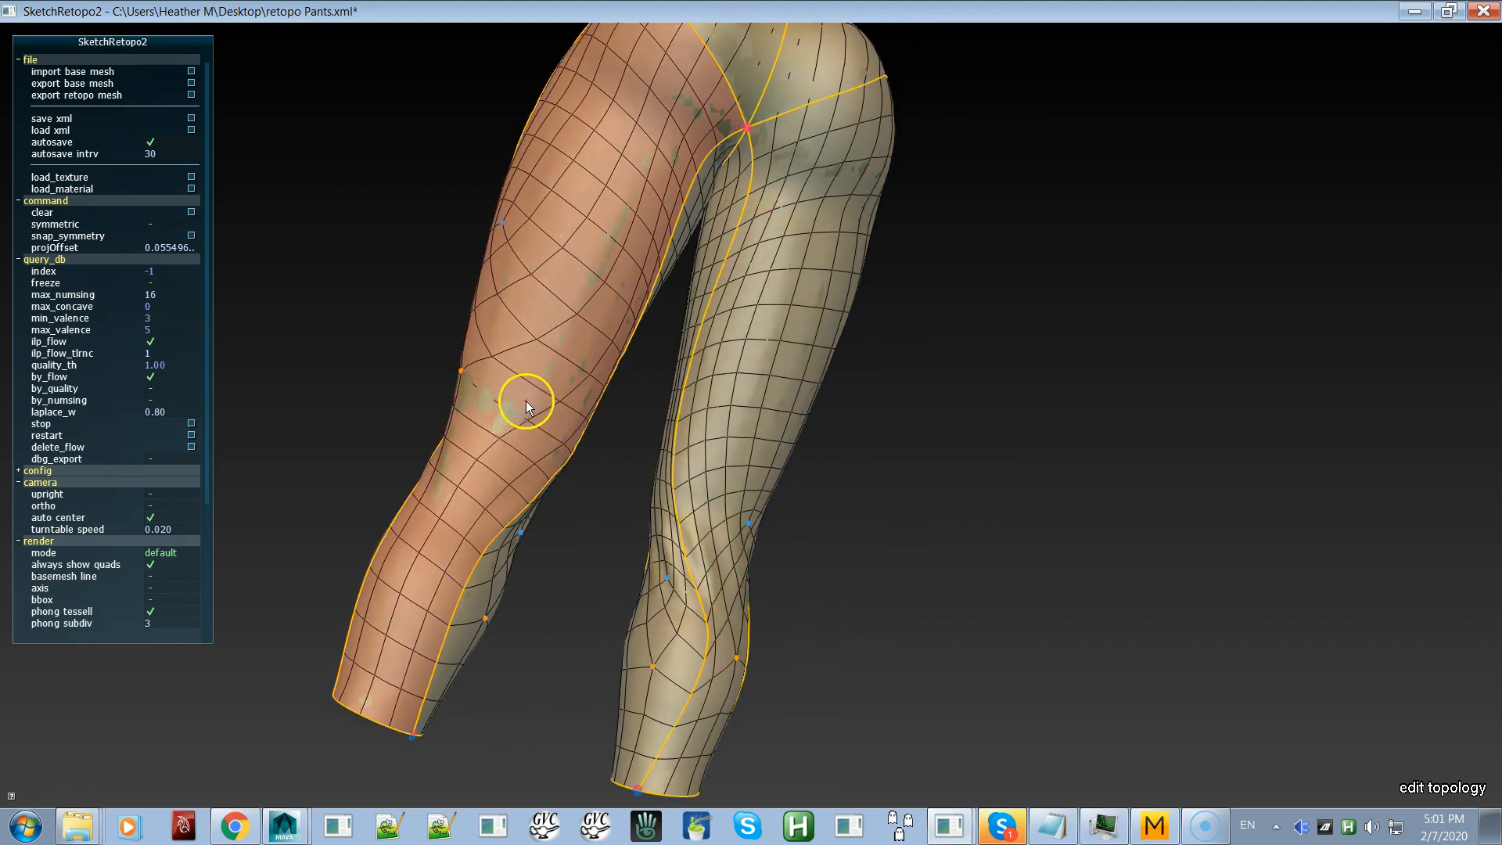
scroll(526, 401, up, 5)
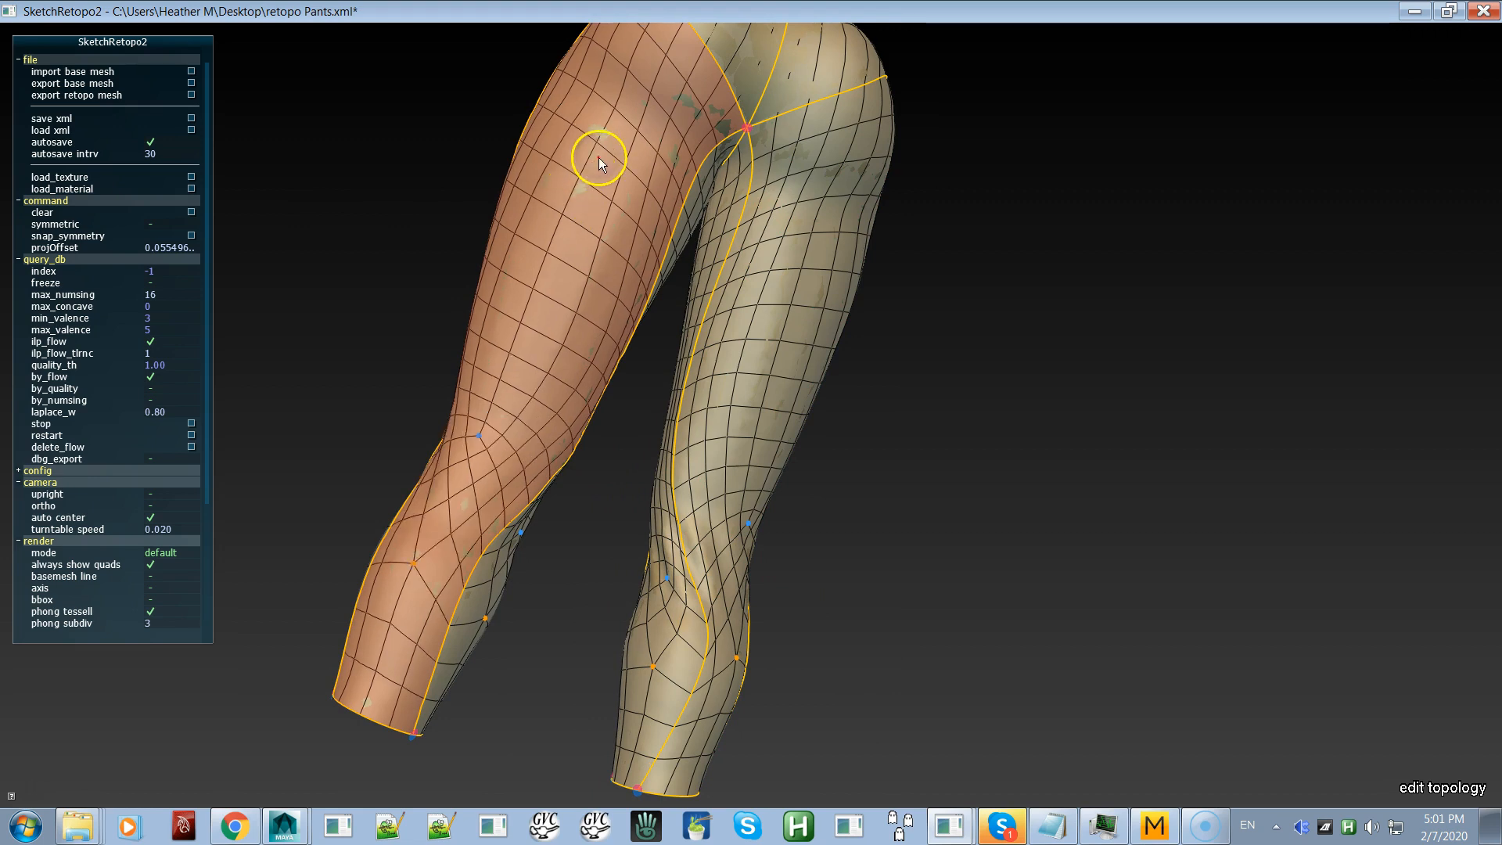
alt+drag(540, 506, 845, 497)
key(space)
alt+drag(922, 557, 929, 521)
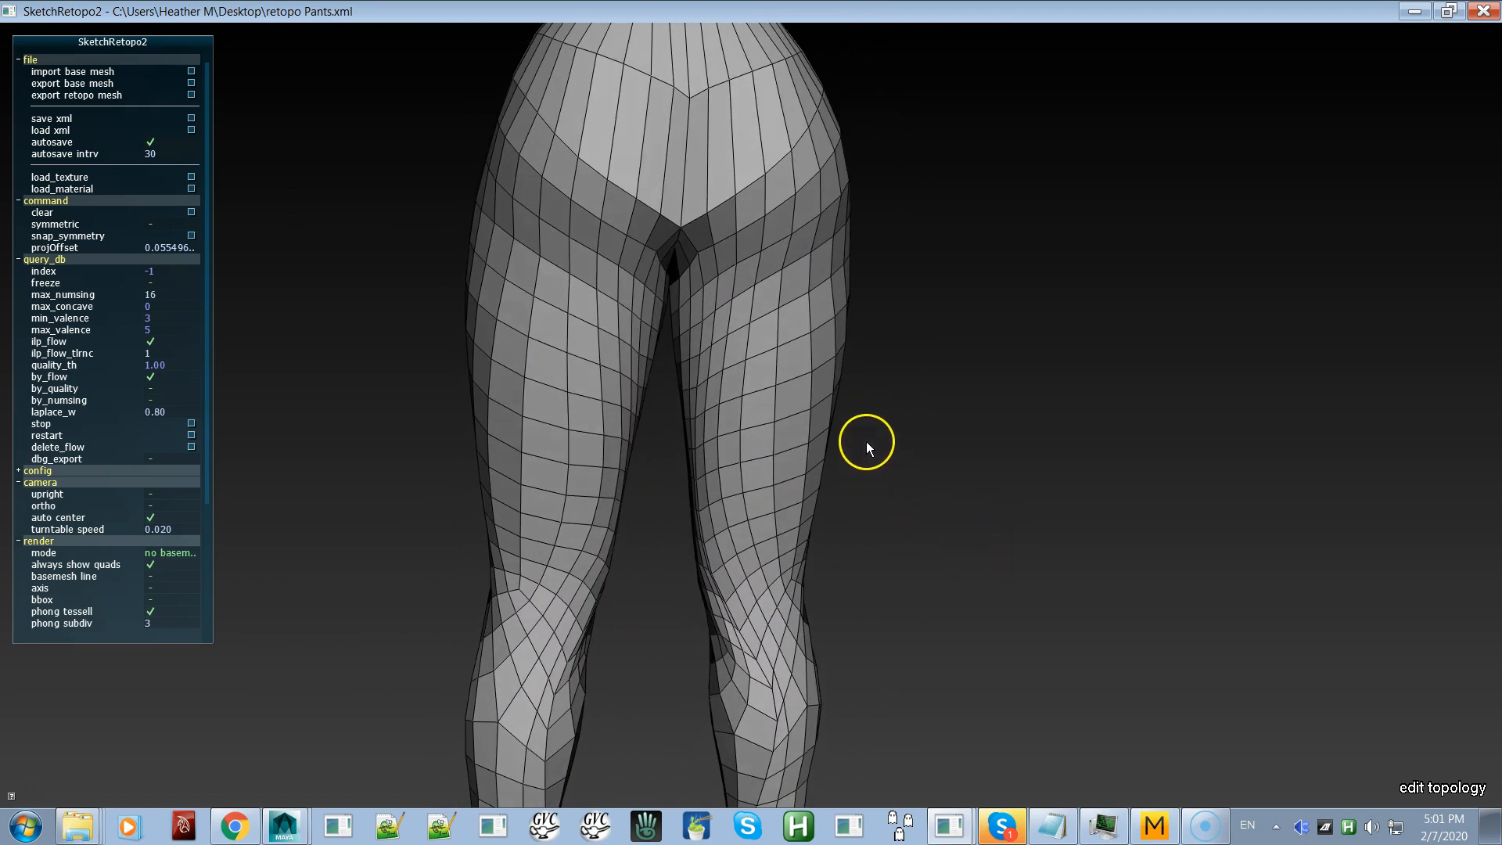
alt+drag(866, 441, 877, 558)
key(space)
Step: Deform the curve from crotch to hip on the wearer's right side so it sweeps down under the buttock
alt+drag(880, 475, 847, 493)
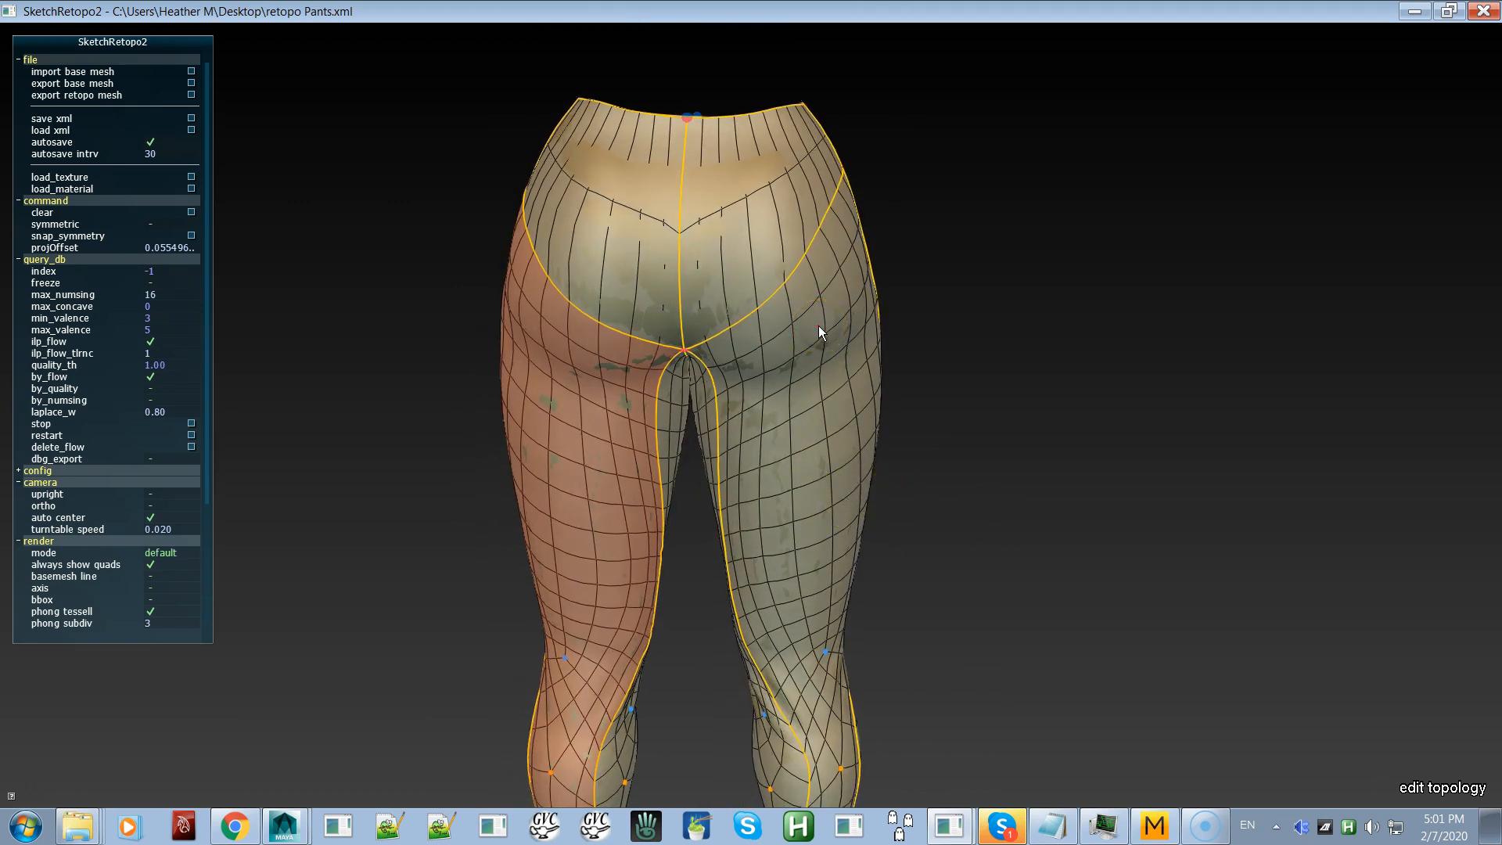
mouse_move(818, 326)
alt+mouse_down()
mouse_move(802, 357)
mouse_move(809, 275)
mouse_move(744, 325)
mouse_move(724, 310)
mouse_move(705, 318)
mouse_move(731, 324)
mouse_move(718, 311)
mouse_move(660, 332)
mouse_move(755, 330)
mouse_move(827, 302)
alt+mouse_up()
key(l)
click(819, 294)
key(d)
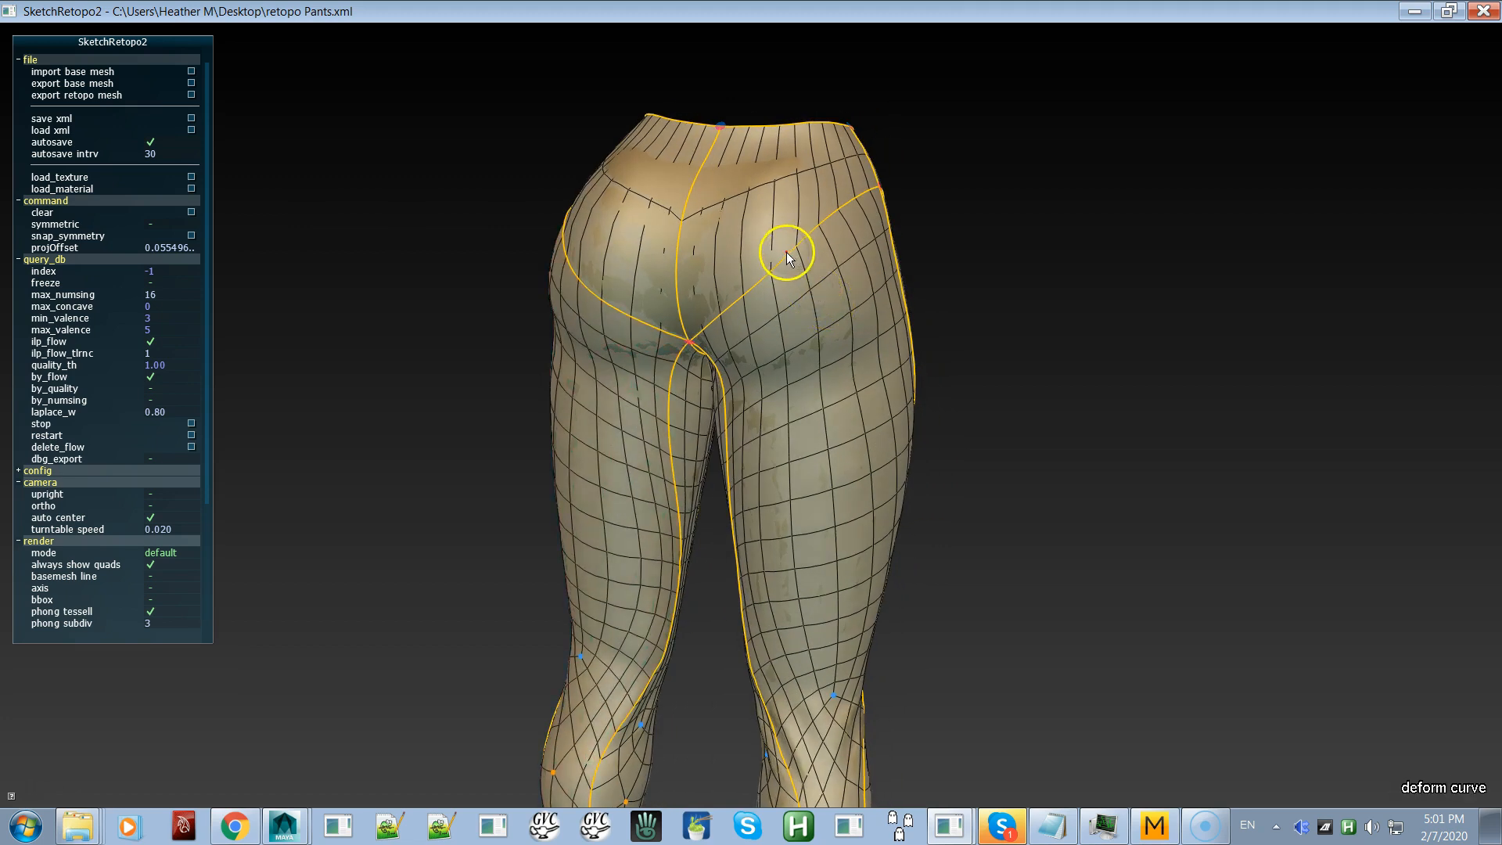
drag(776, 278, 815, 323)
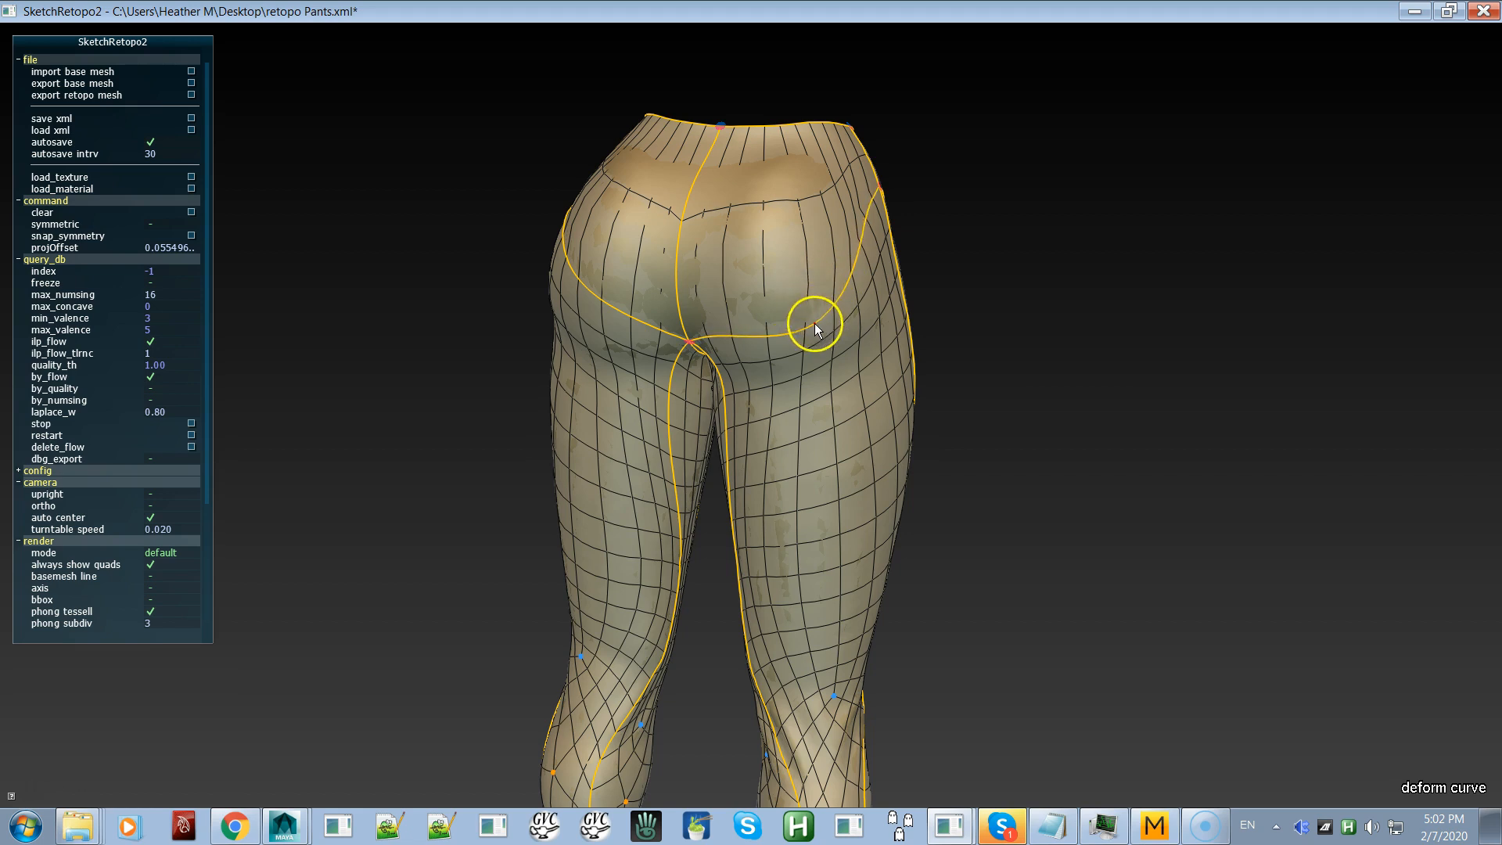
mouse_move(793, 317)
right_down()
mouse_move(690, 354)
mouse_move(805, 327)
right_up()
drag(804, 321, 803, 331)
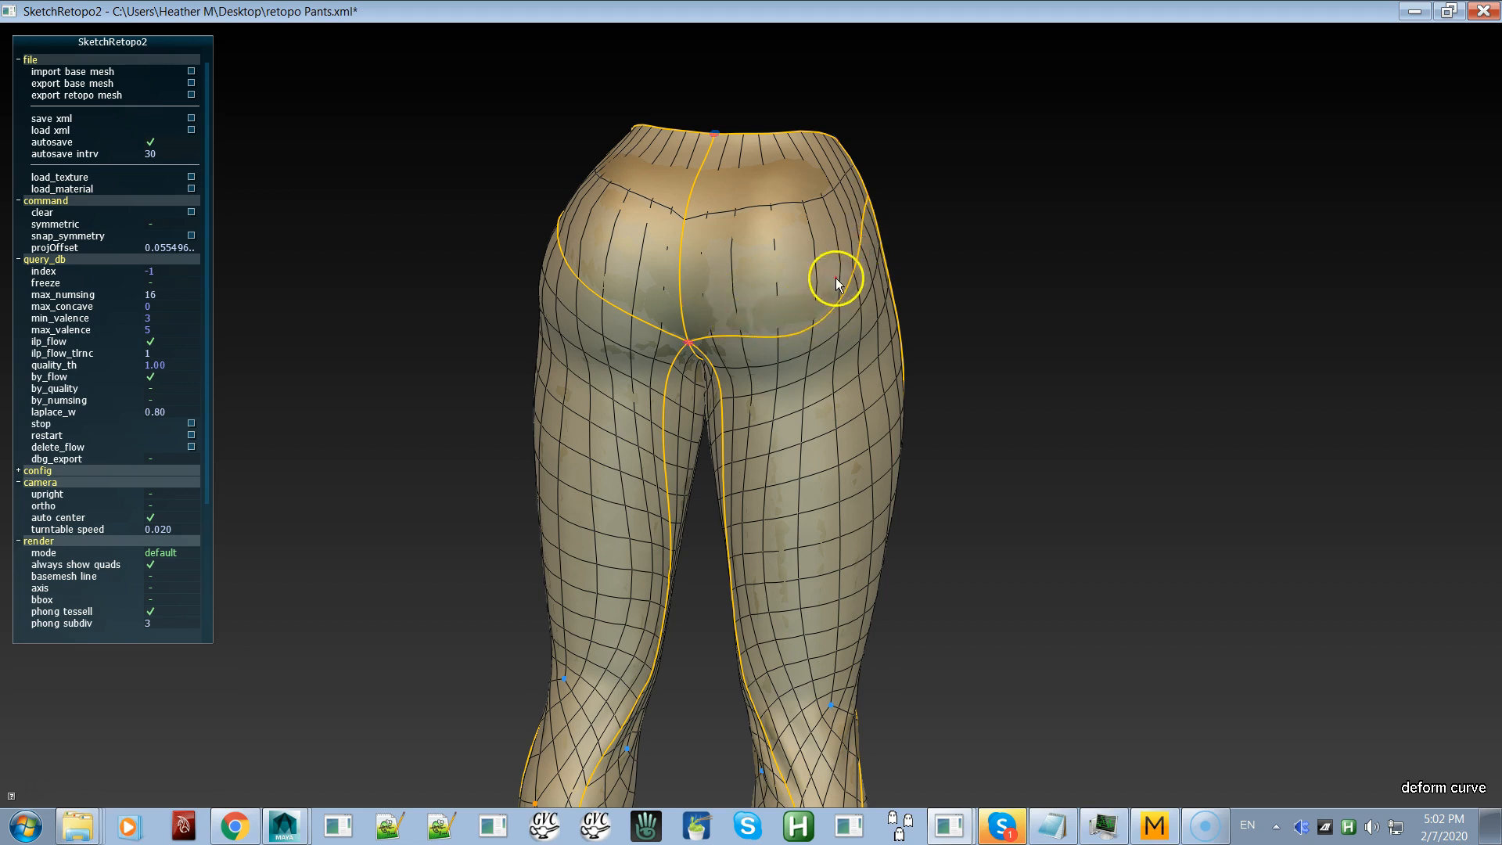
Step: Deform the wearer's left crotch-to-hip curve down under the buttock, and lower the inner parts of both curves beside the crotch
alt+drag(754, 311, 813, 323)
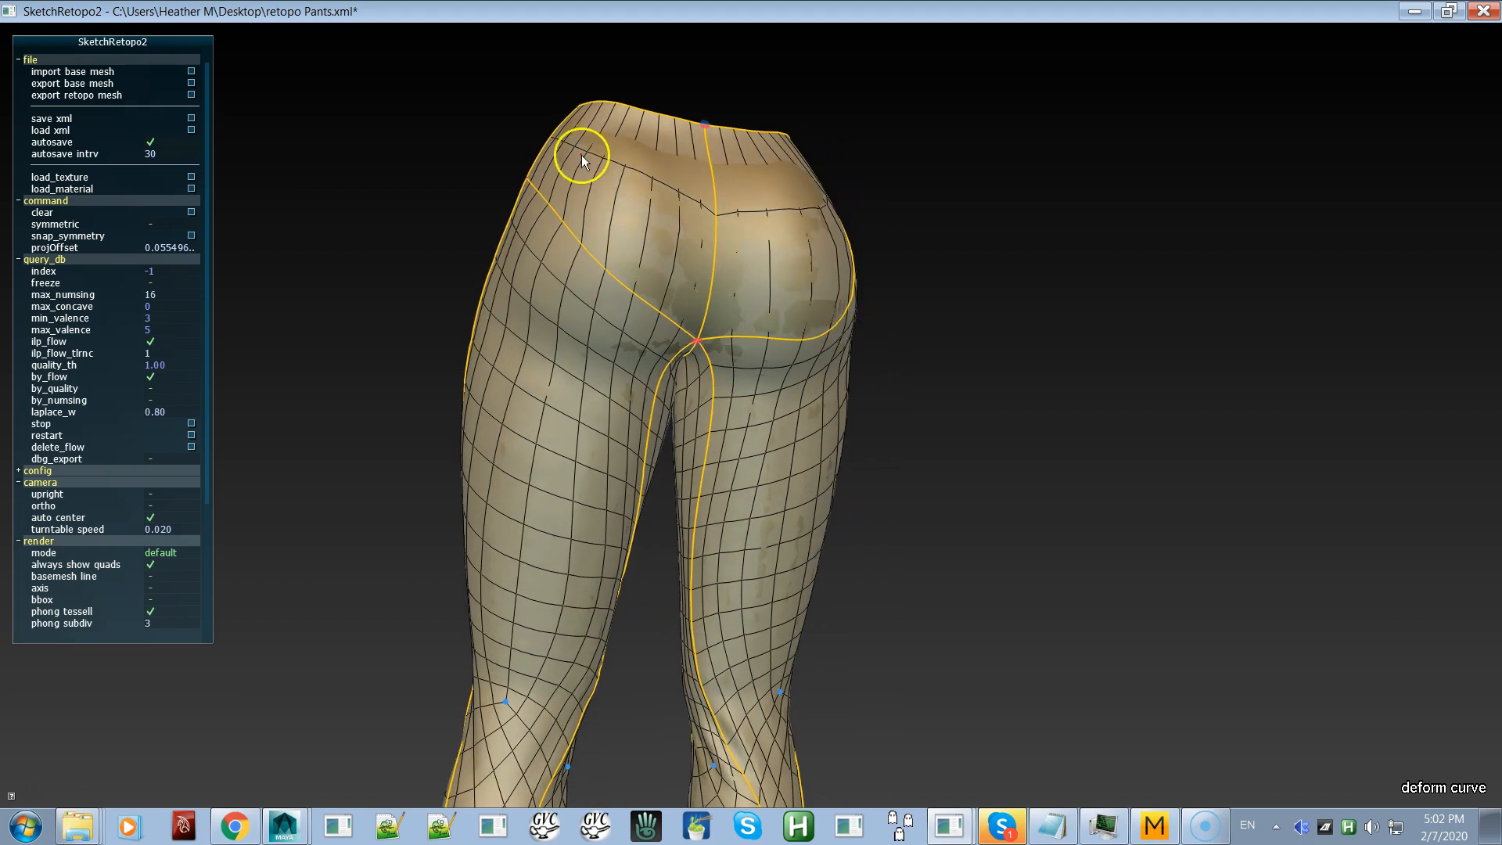
drag(596, 259, 567, 297)
right_drag(585, 311, 731, 449)
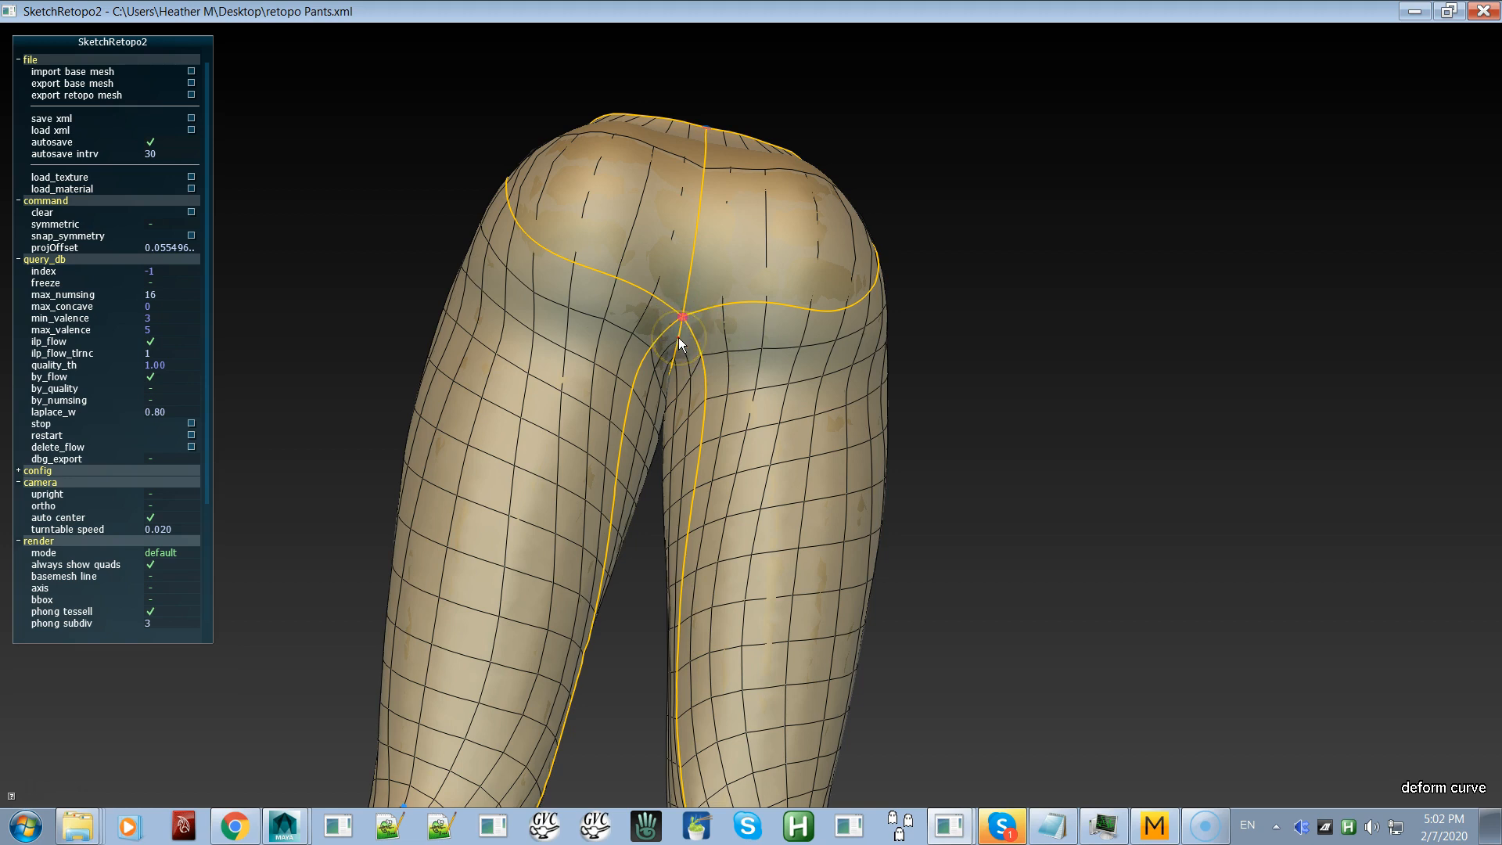
right_drag(682, 377, 676, 343)
key(space)
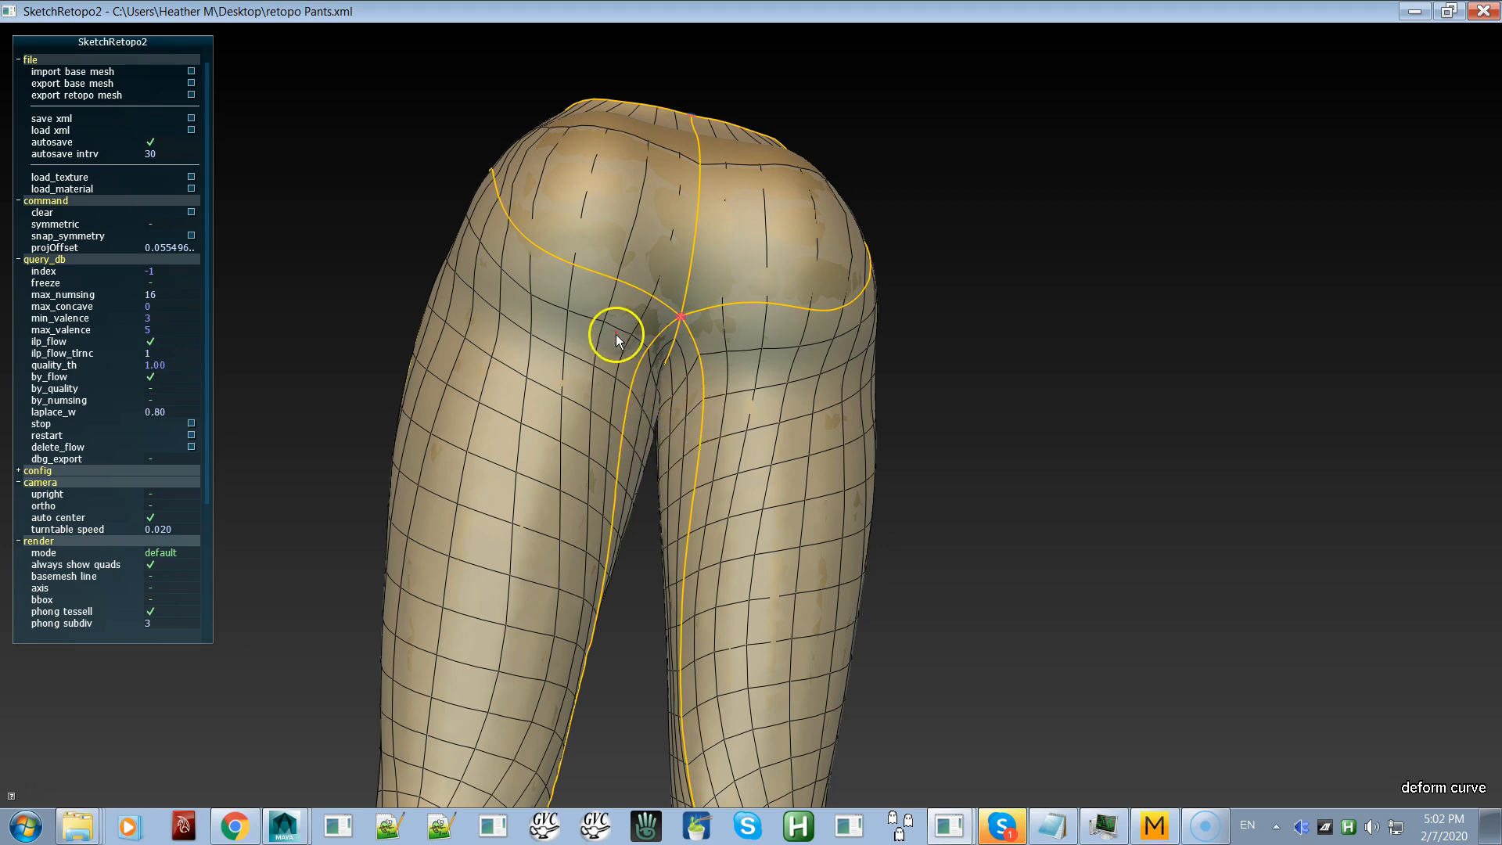
drag(627, 283, 725, 332)
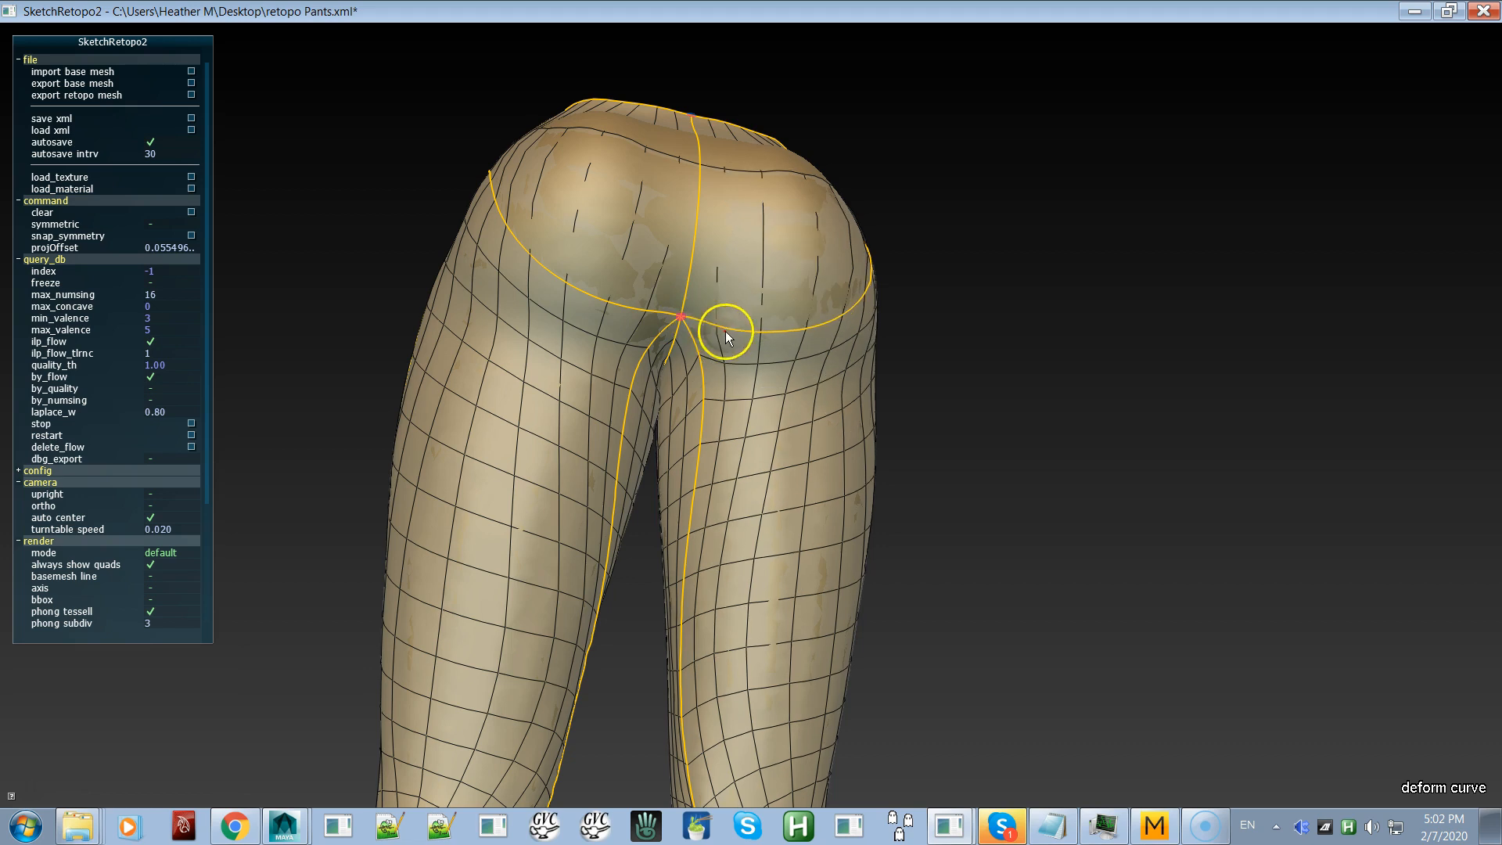
Step: Select the centre back seam between waist and crotch in topology editing and raise its subdivisions for denser buttock patches
alt+drag(621, 344, 729, 302)
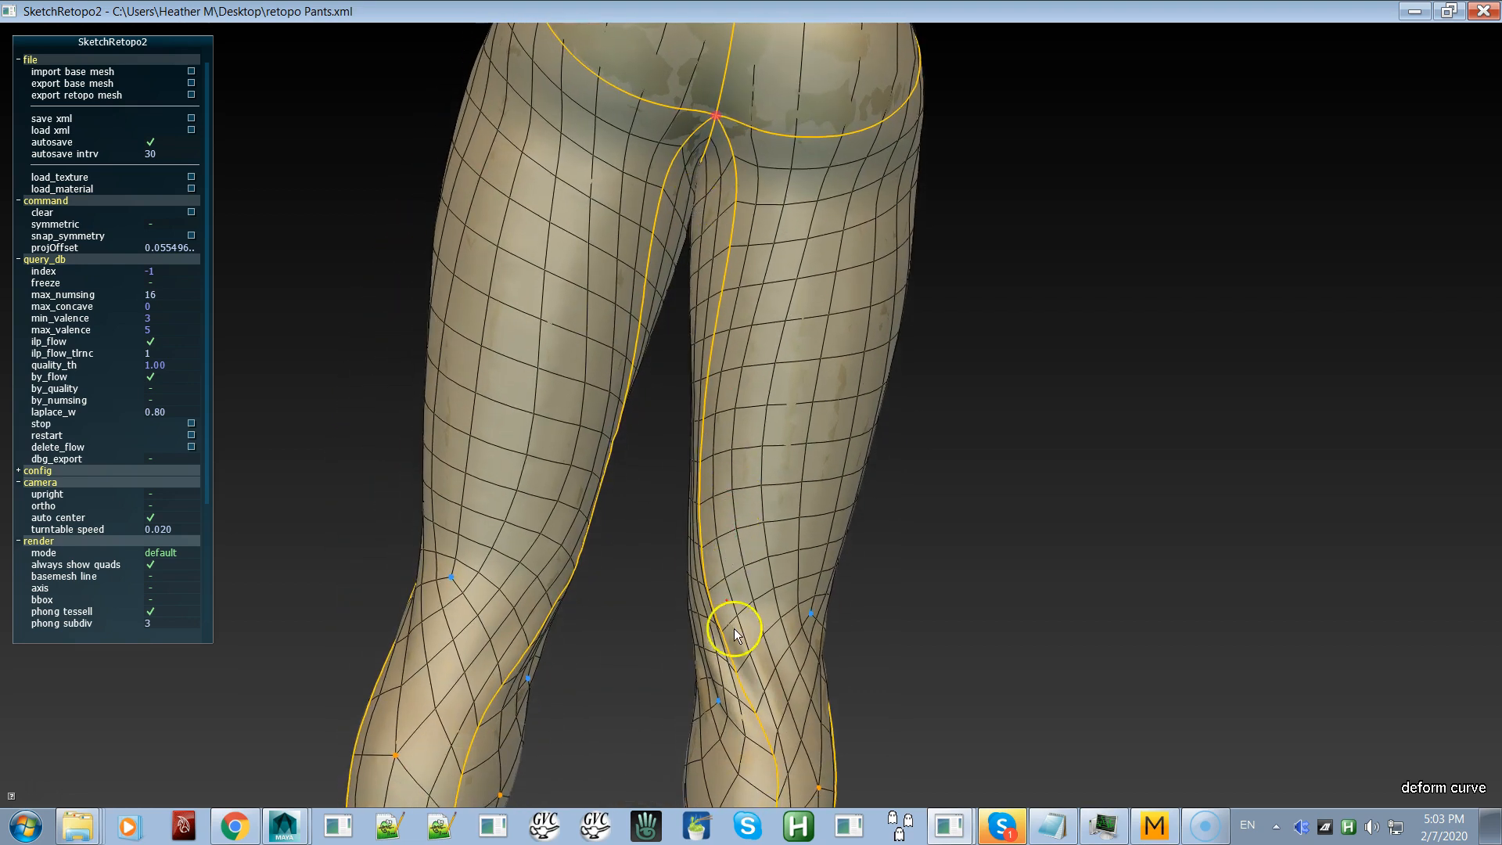
alt+drag(725, 379, 633, 449)
click(699, 310)
key(d)
click(701, 305)
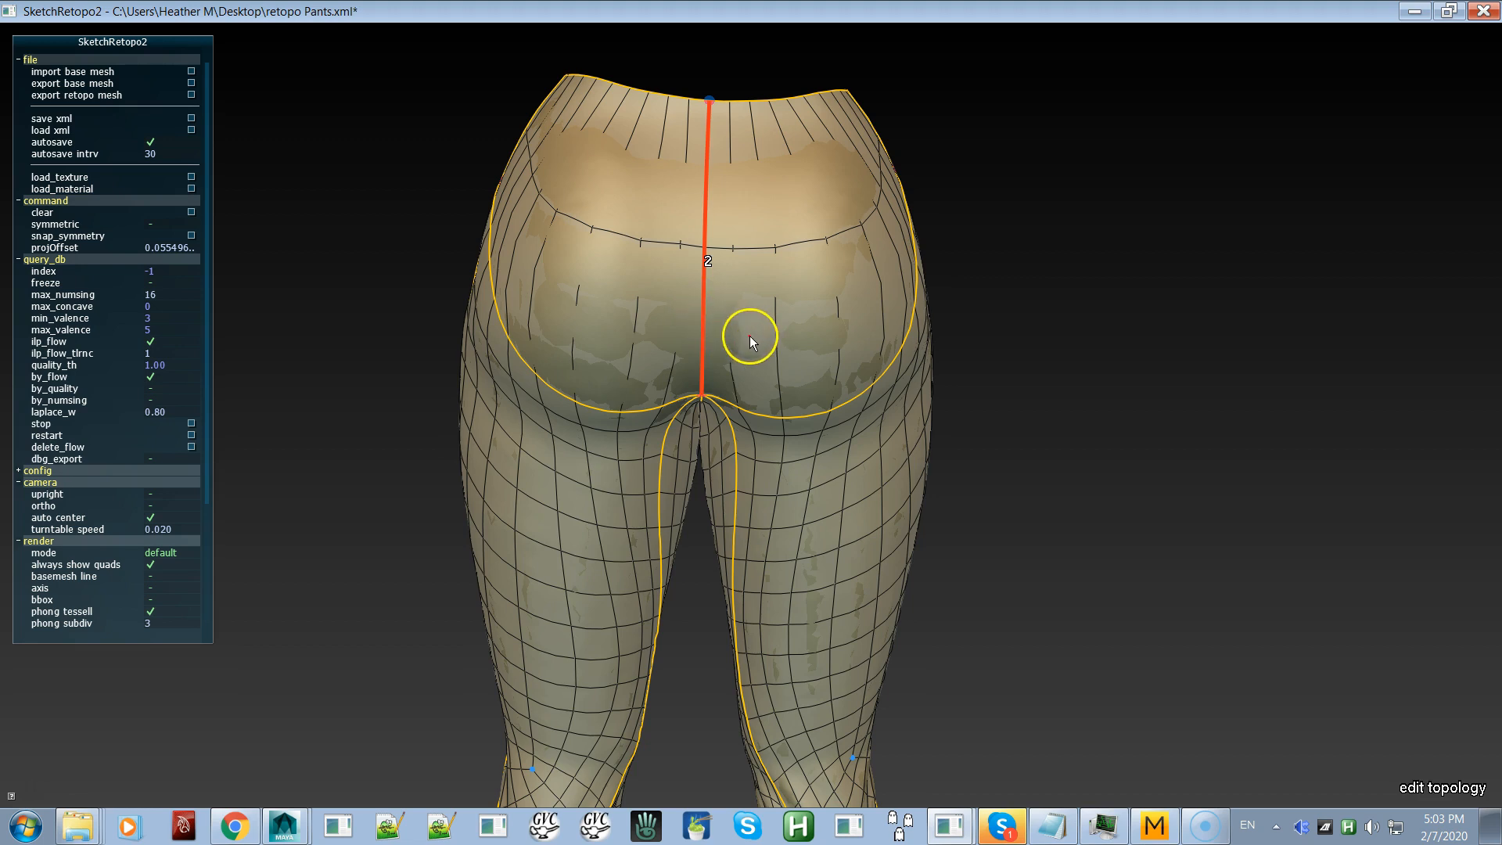
key(l)
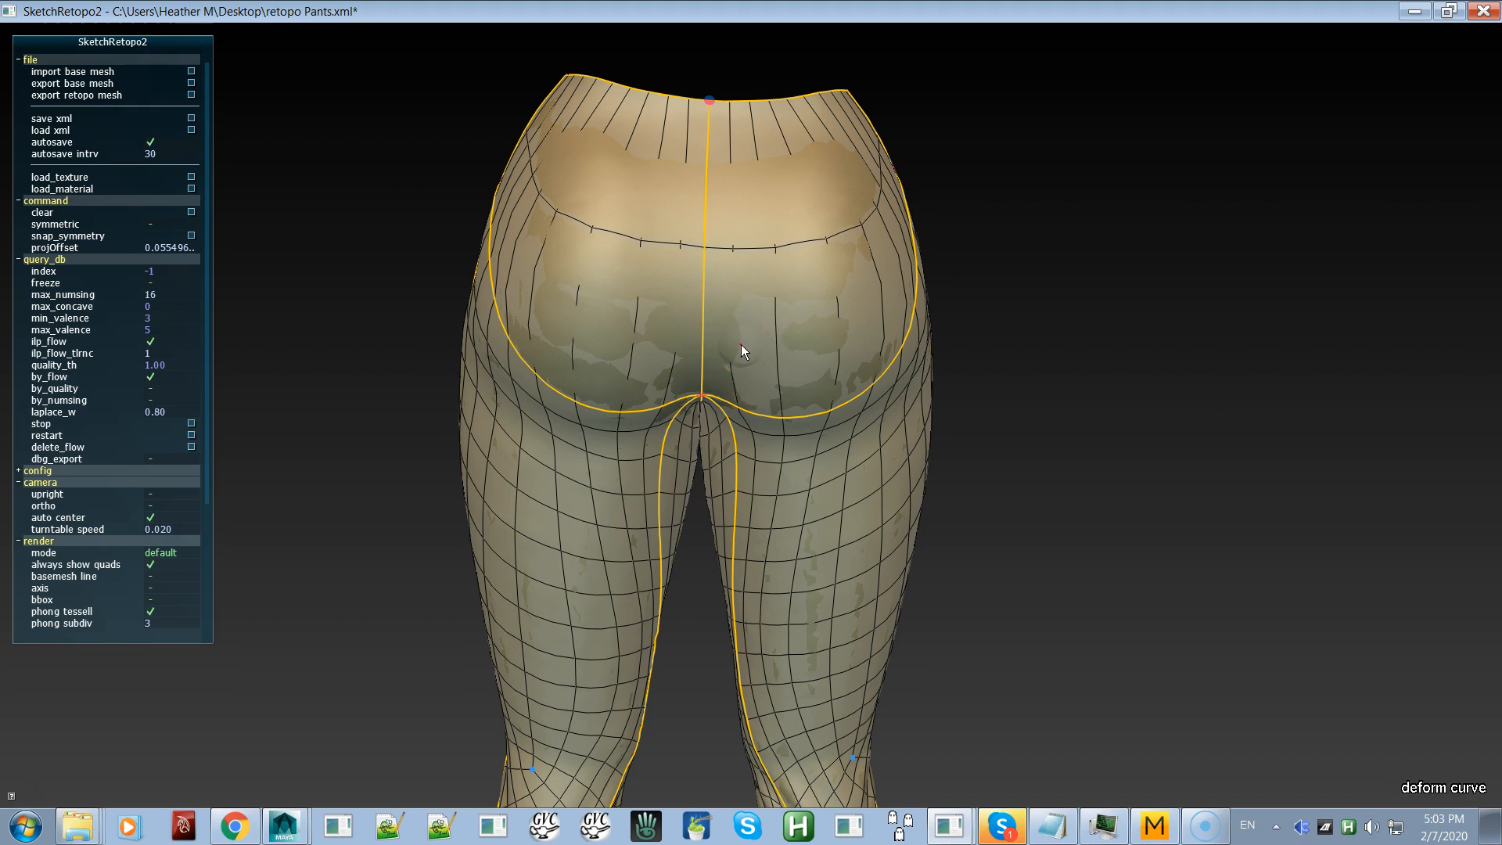
key(t)
alt+drag(741, 318, 784, 297)
click(691, 318)
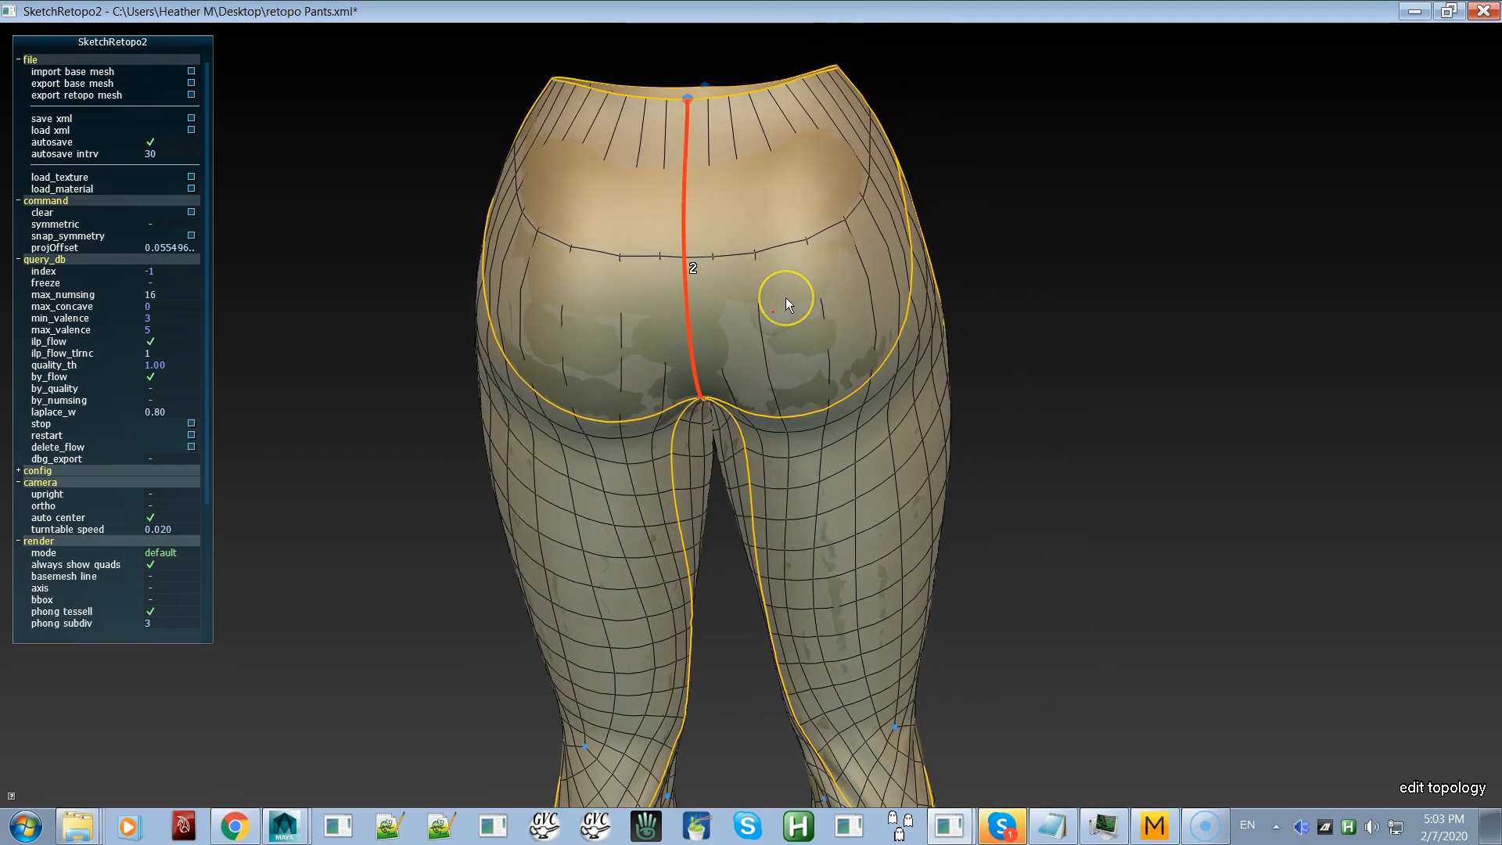
scroll(786, 296, up, 2)
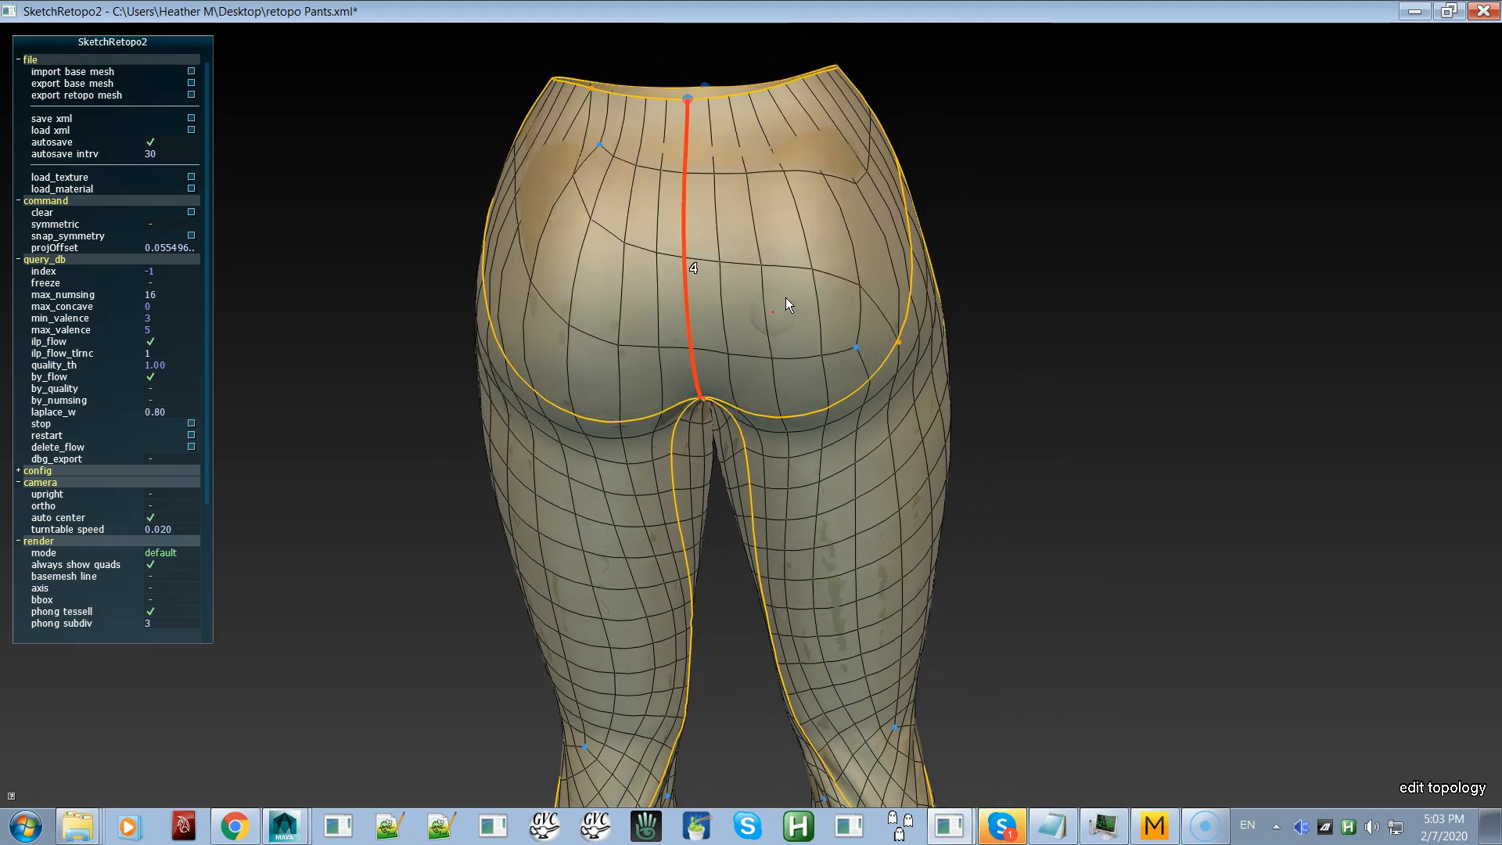
scroll(786, 298, up, 6)
scroll(784, 298, up, 2)
Step: Set the short side curves between the waistband and the hip junctions to 4 subdivisions on both sides
alt+drag(785, 298, 849, 43)
alt+middle_drag(837, 125, 809, 213)
scroll(809, 213, up, 2)
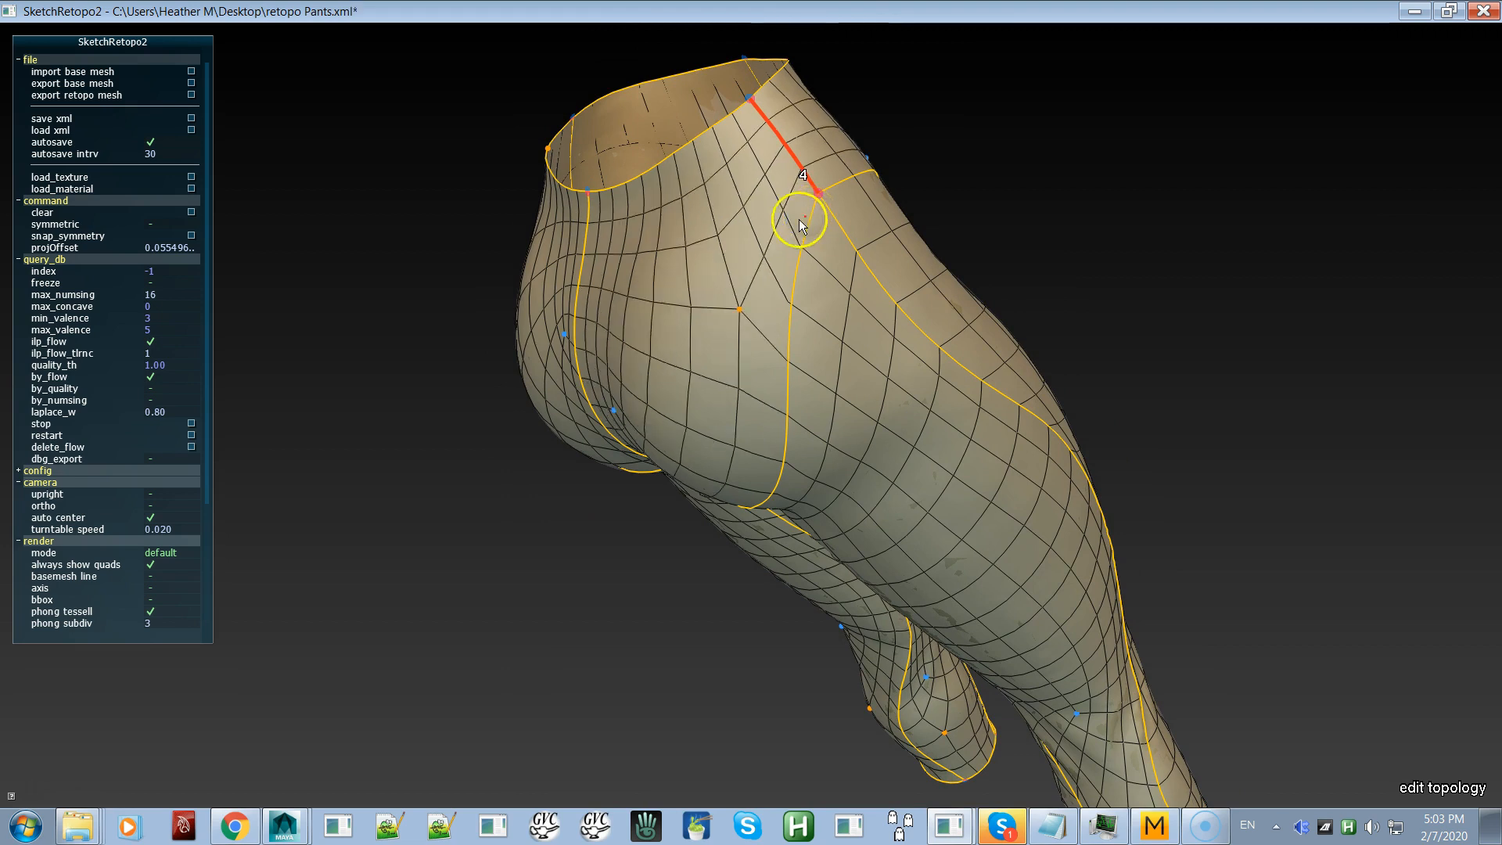
alt+drag(695, 285, 1100, 490)
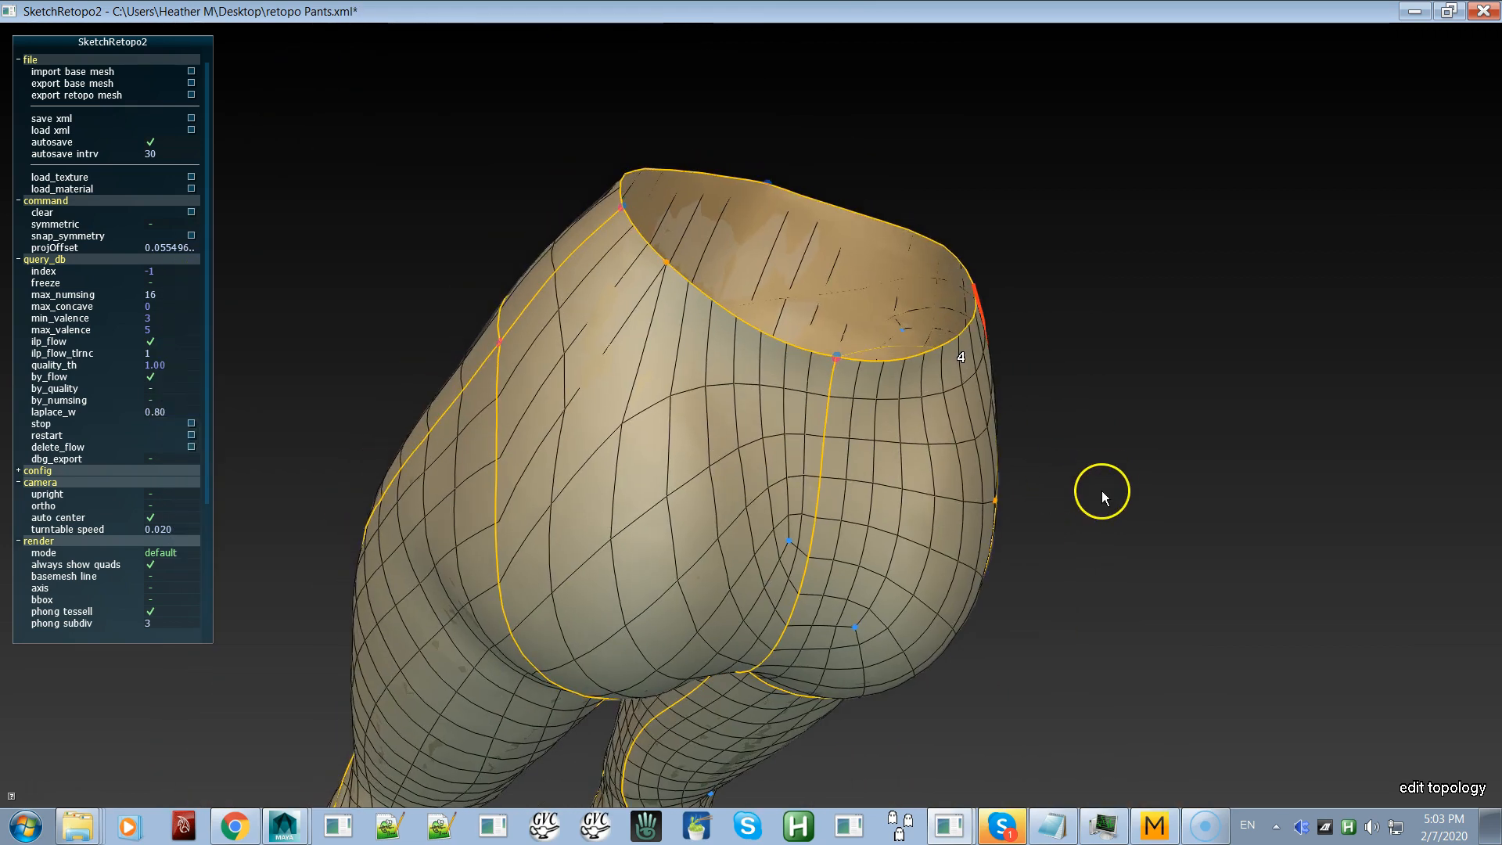
click(566, 272)
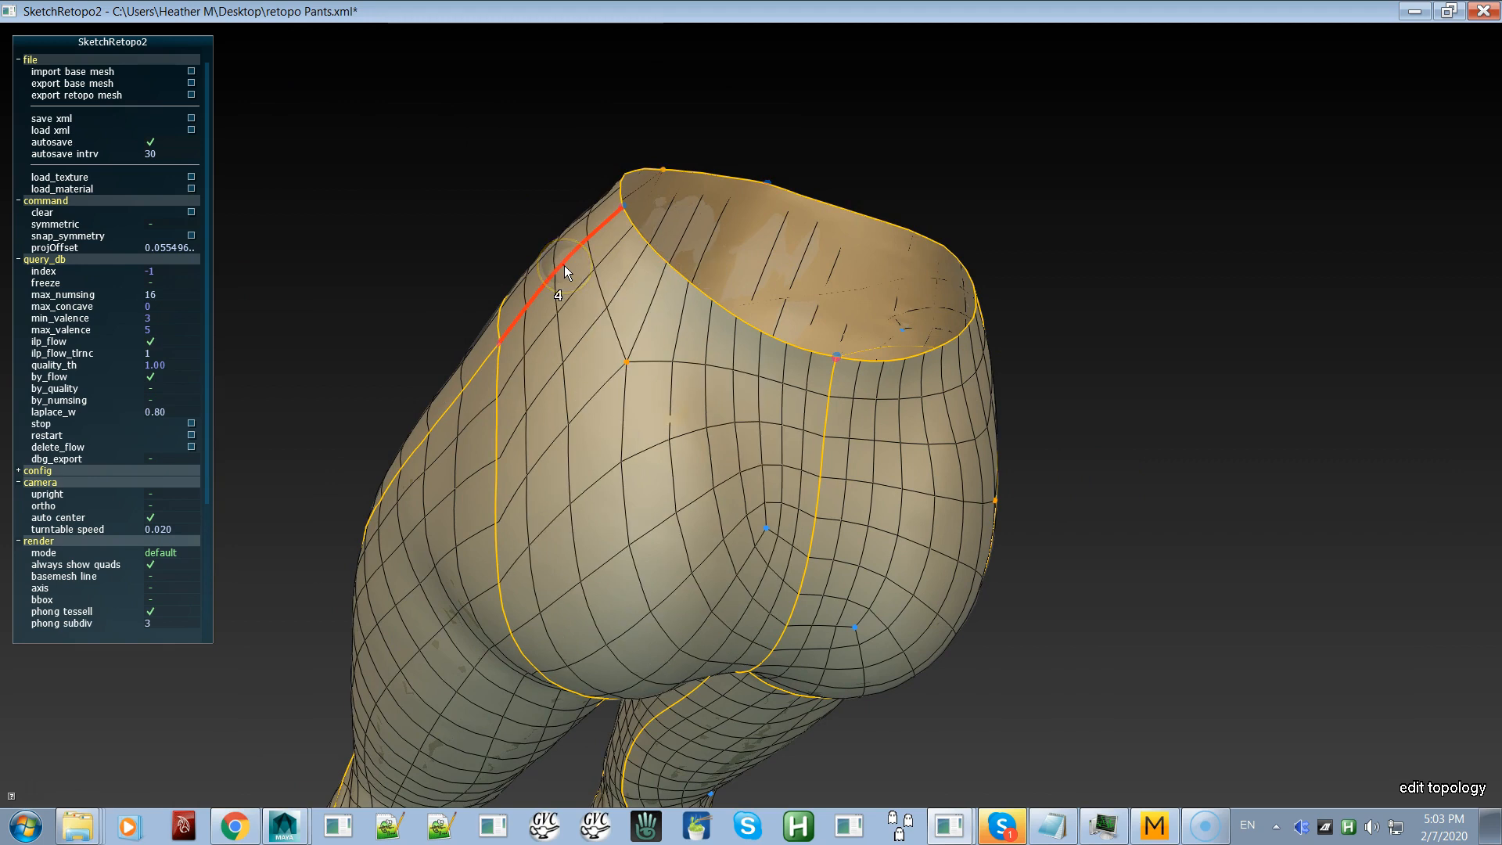
alt+middle_drag(638, 396, 625, 346)
Step: Move the irregular points of both buttock patches to matching positions on the buttocks and outer hips, and preview the resulting quads
alt+drag(624, 347, 860, 463)
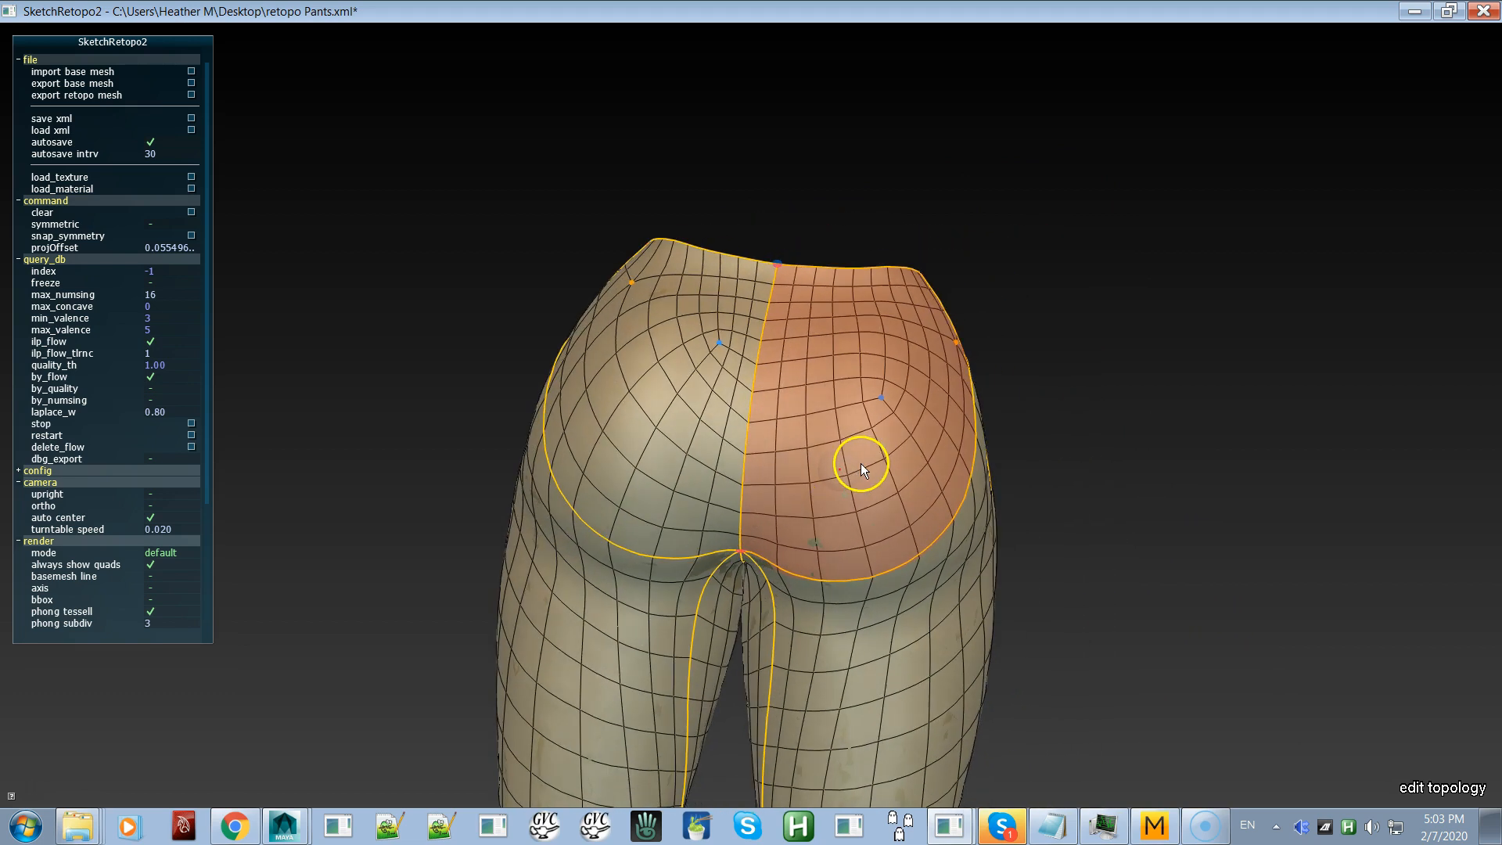
drag(705, 374, 834, 398)
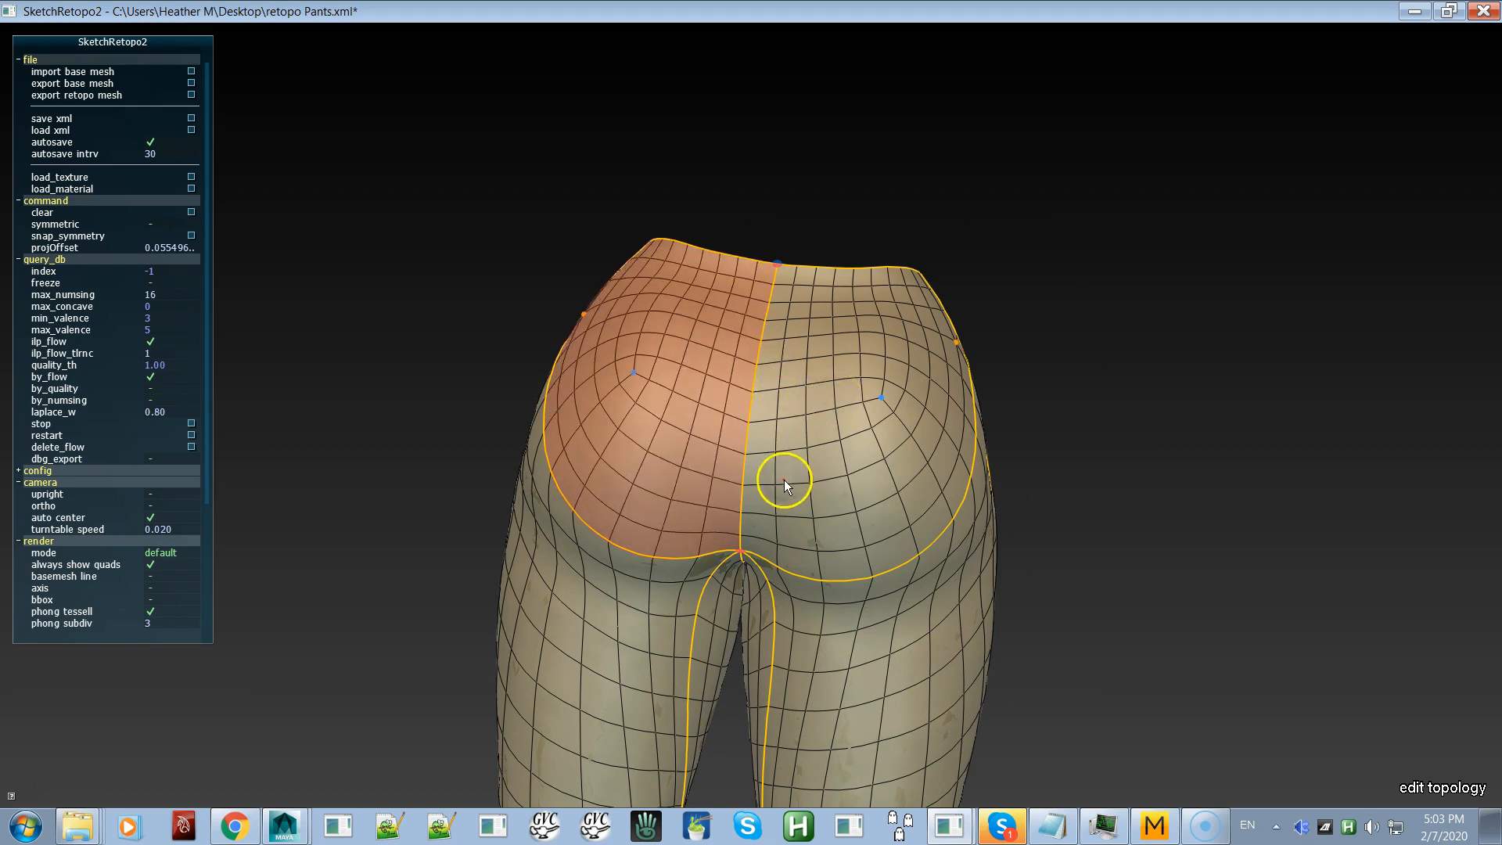
mouse_move(803, 475)
alt+mouse_down()
mouse_move(788, 465)
mouse_move(803, 467)
alt+mouse_up()
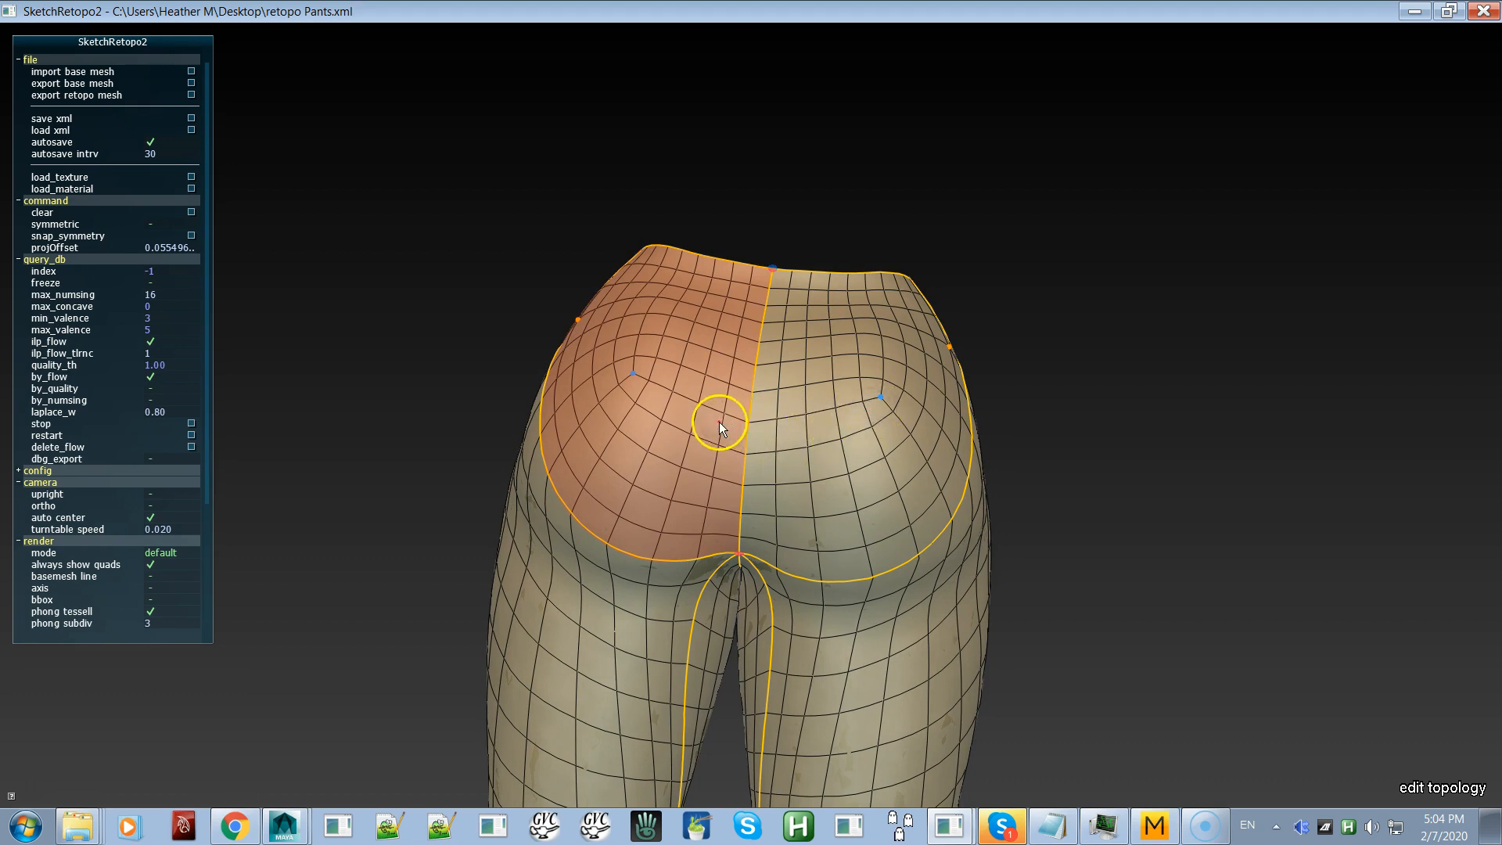
mouse_move(710, 373)
alt+mouse_down()
mouse_move(804, 452)
mouse_move(832, 458)
mouse_move(607, 419)
mouse_move(551, 426)
mouse_move(690, 393)
alt+mouse_up()
key(space)
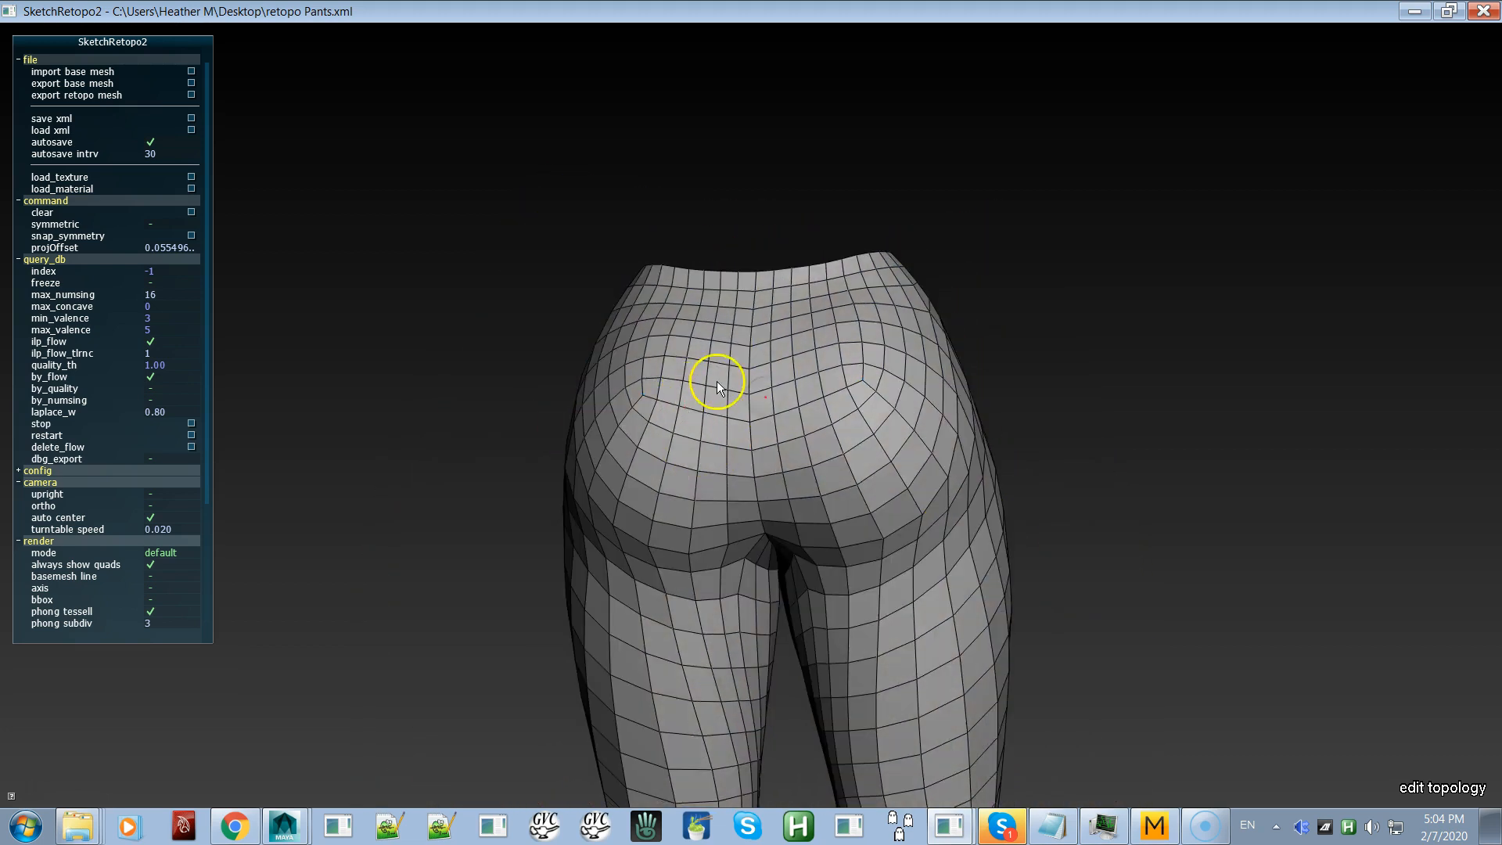
key(space)
Step: Raise the centre back seam's subdivisions to 16
alt+drag(721, 456, 748, 428)
key(space)
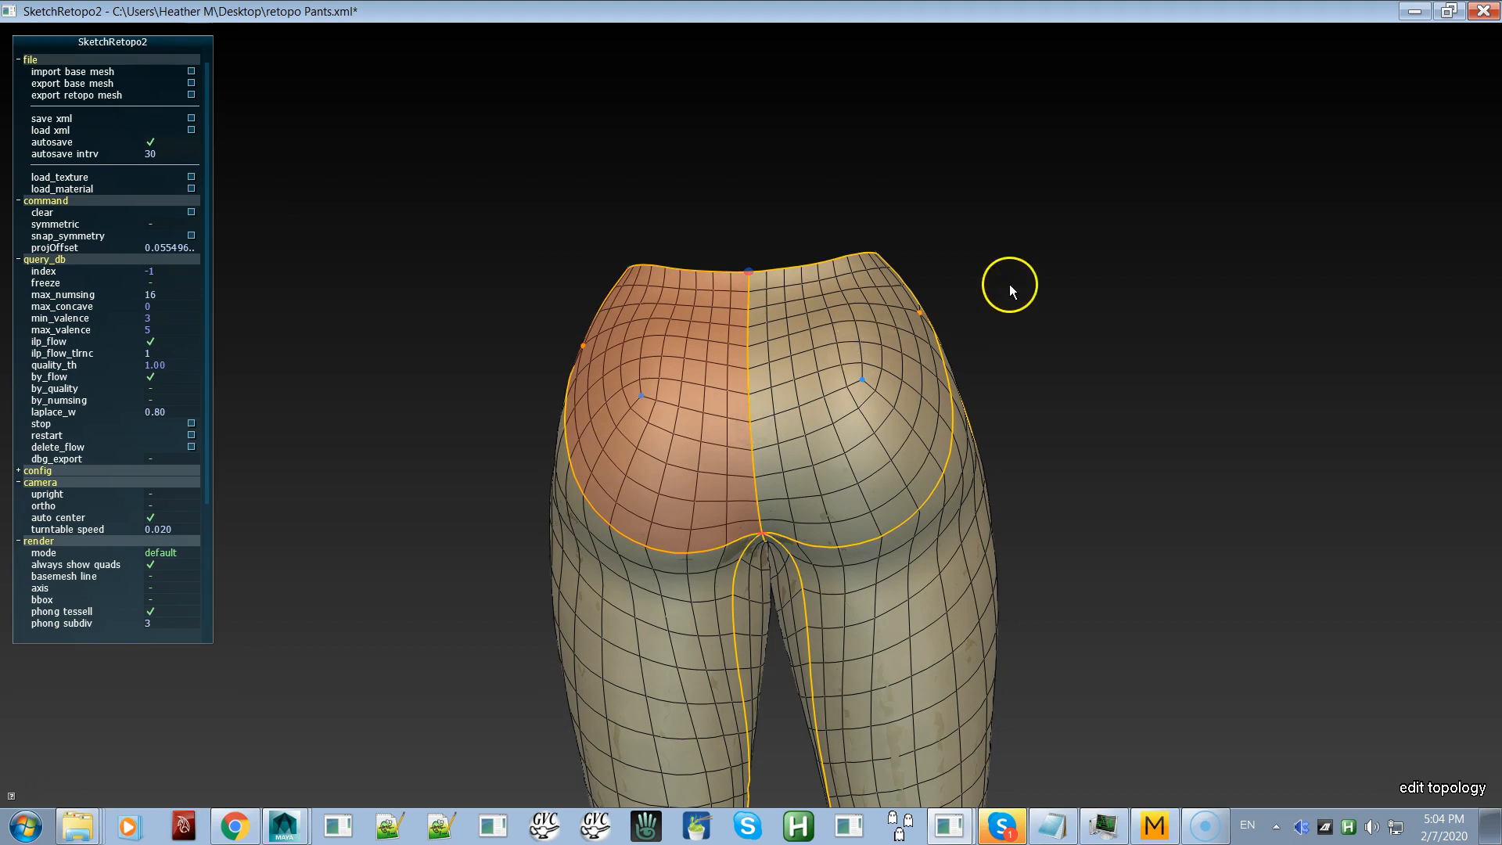
scroll(813, 407, up, 4)
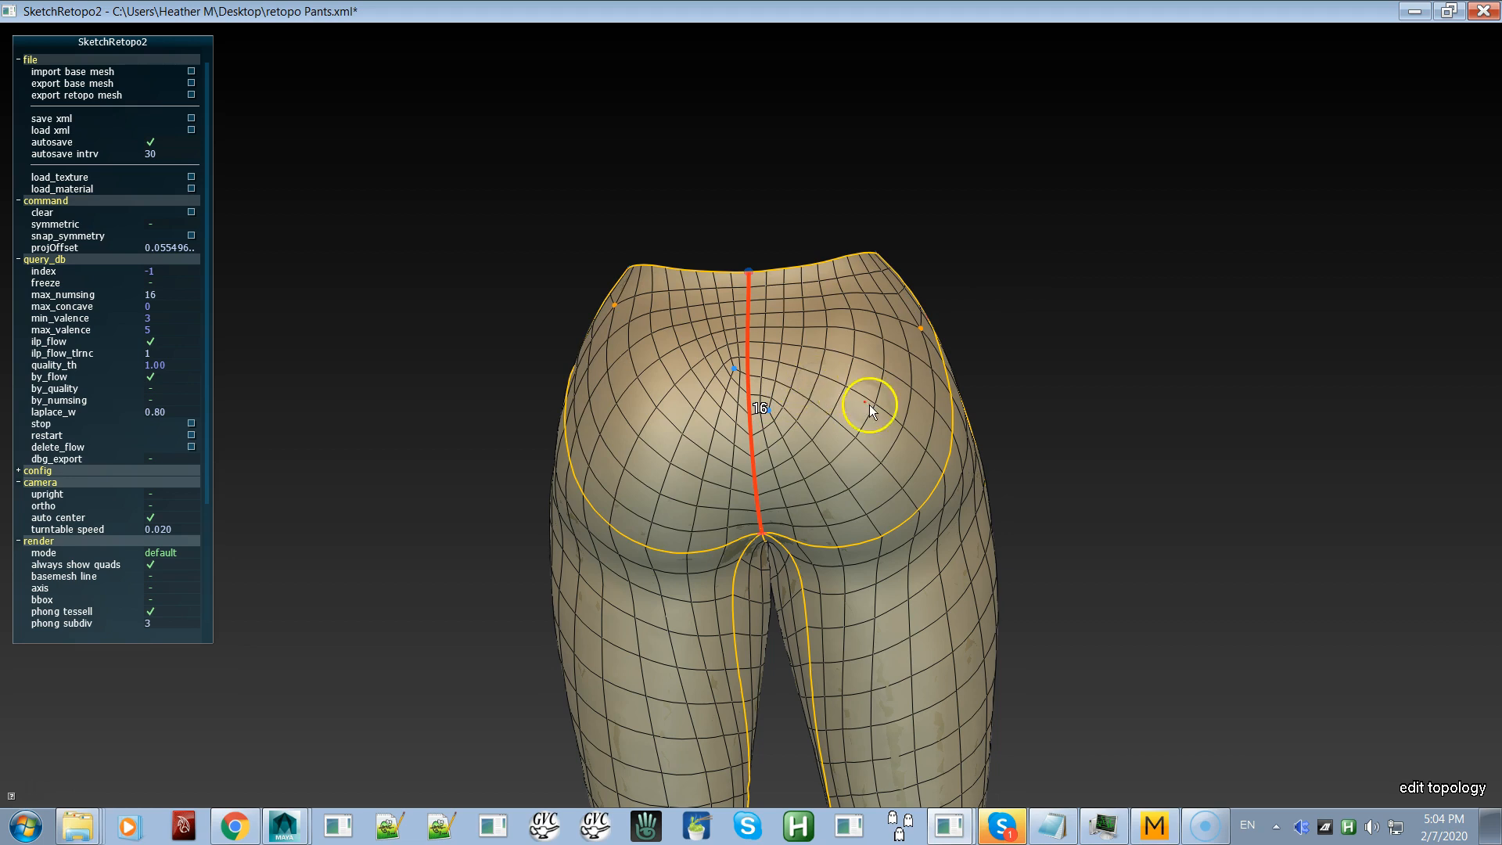
Step: Set the short side curves between the waistband and the hip junctions to 6 subdivisions on both sides
alt+drag(869, 405, 795, 450)
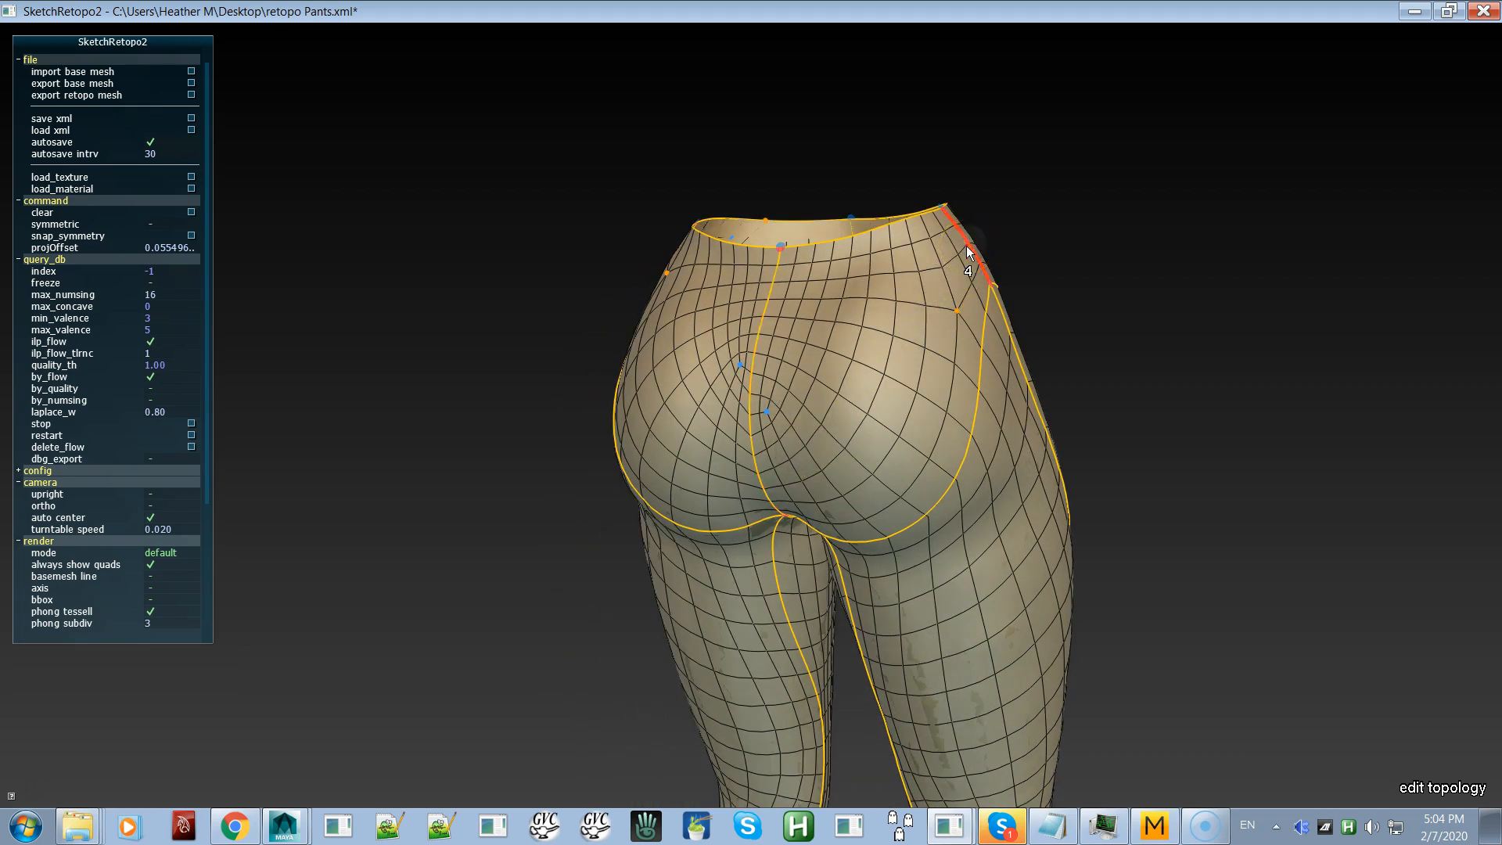
scroll(968, 252, up, 2)
alt+drag(727, 342, 966, 392)
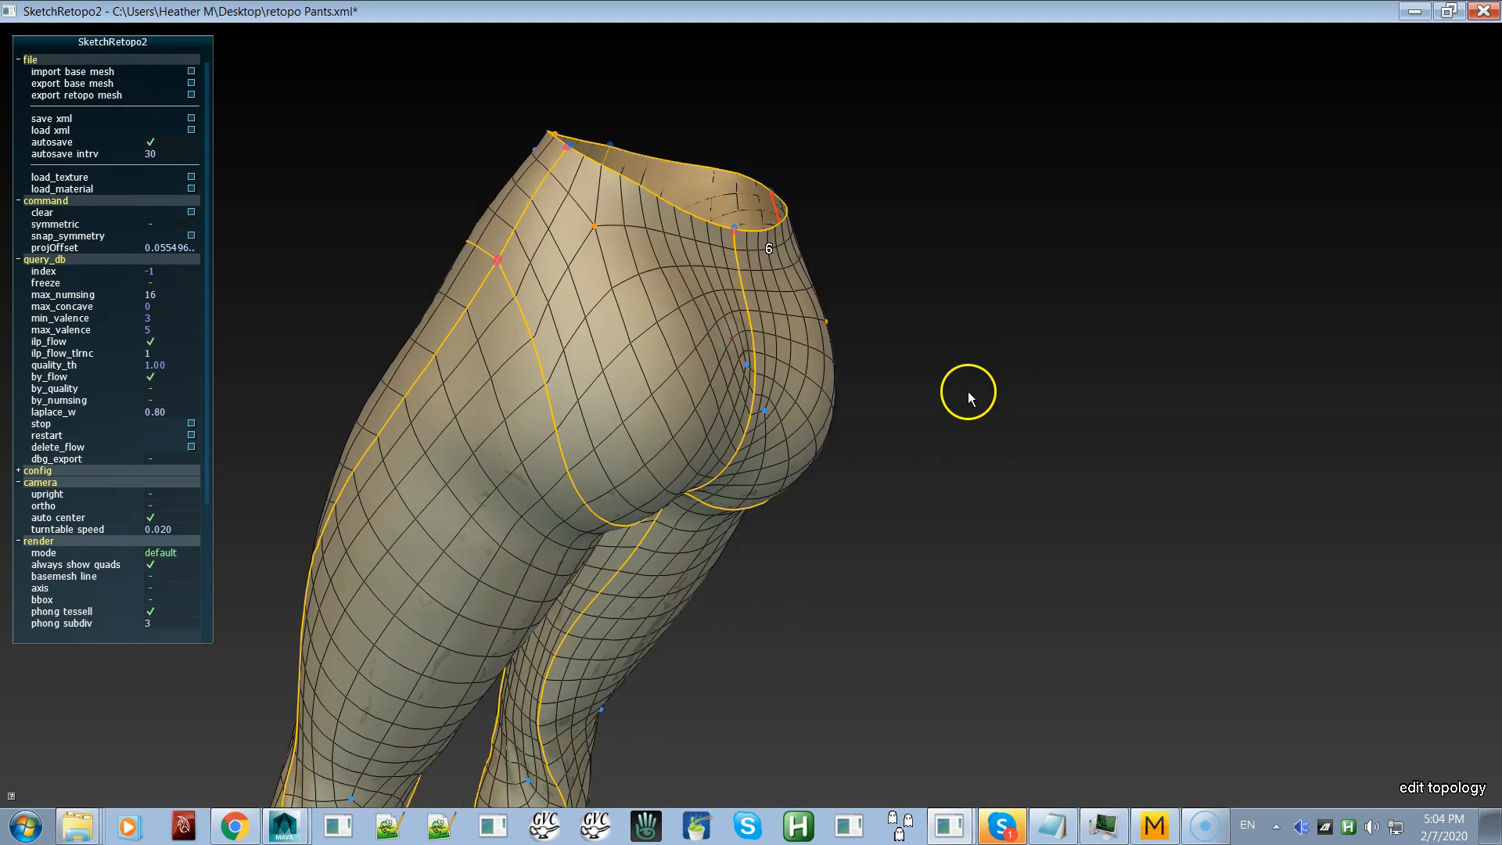
scroll(536, 214, up, 2)
Step: Compare topology patterns for the right buttock patch and keep the one with an irregular point at the centre of the buttock
alt+drag(642, 322, 494, 272)
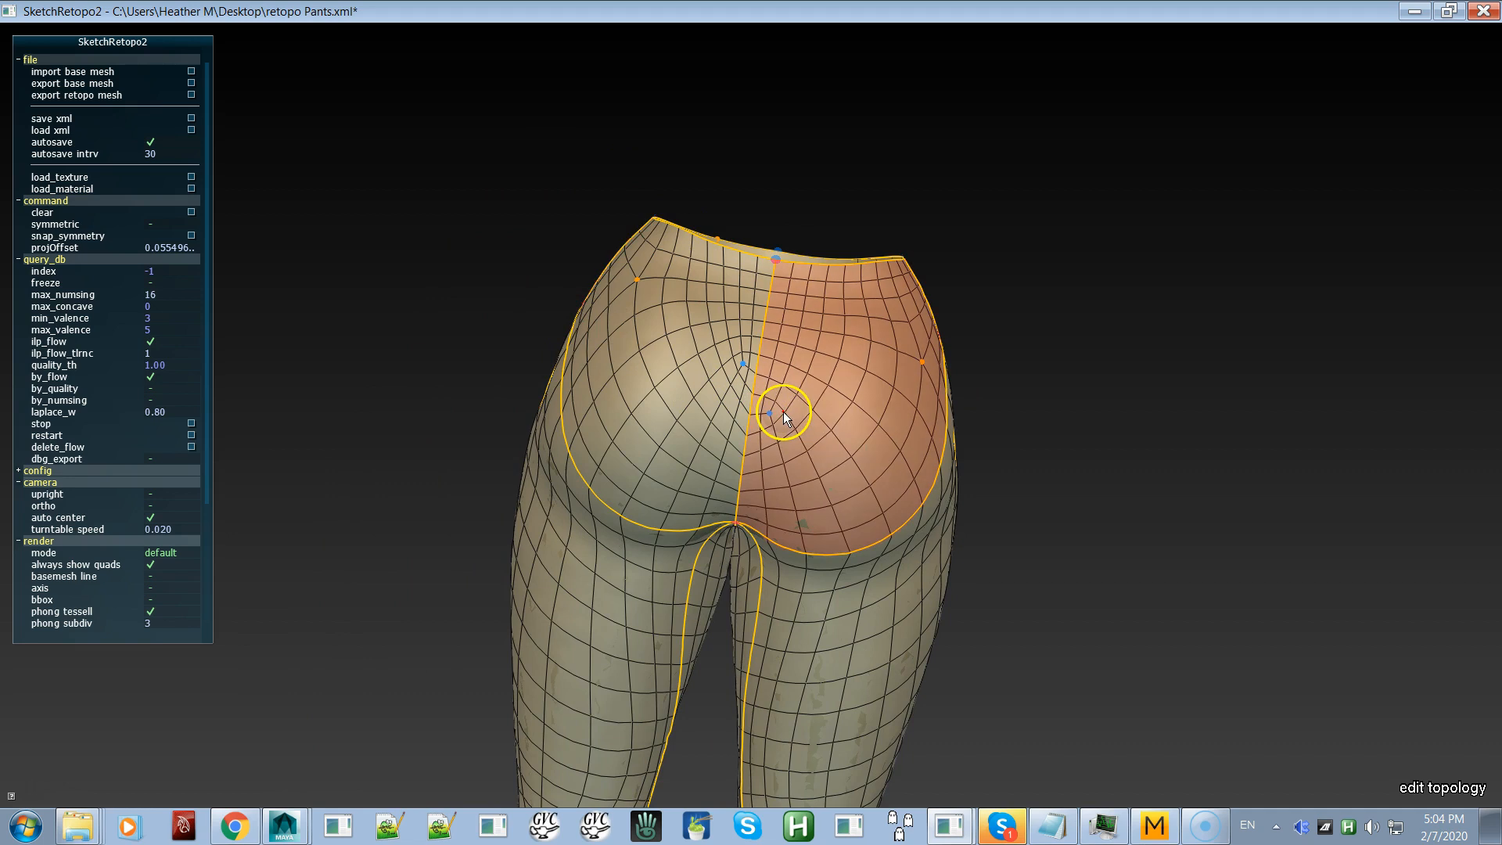
scroll(799, 438, up, 1)
scroll(853, 396, up, 1)
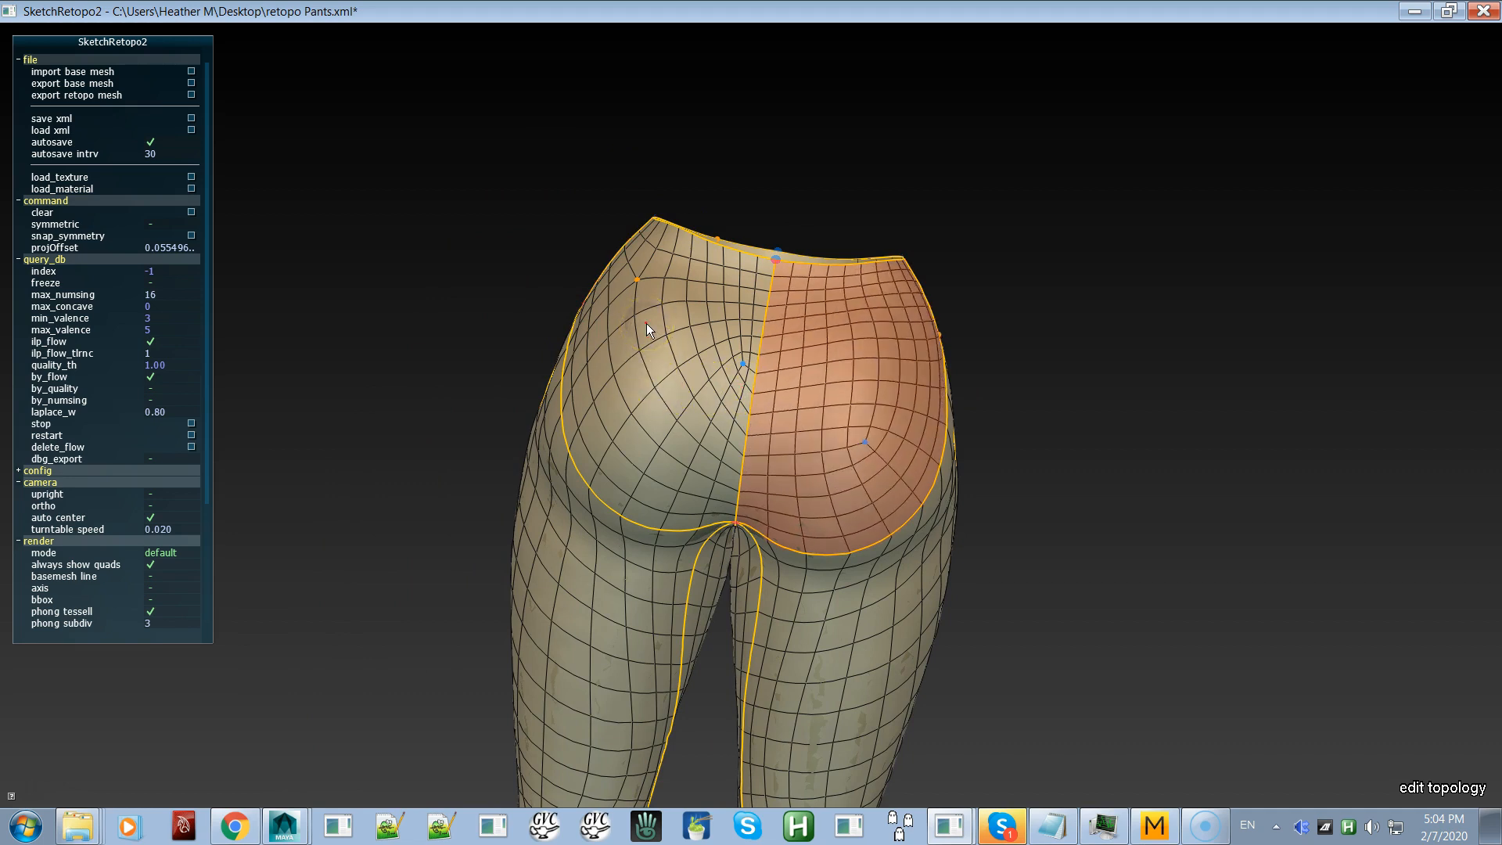
alt+drag(789, 435, 670, 426)
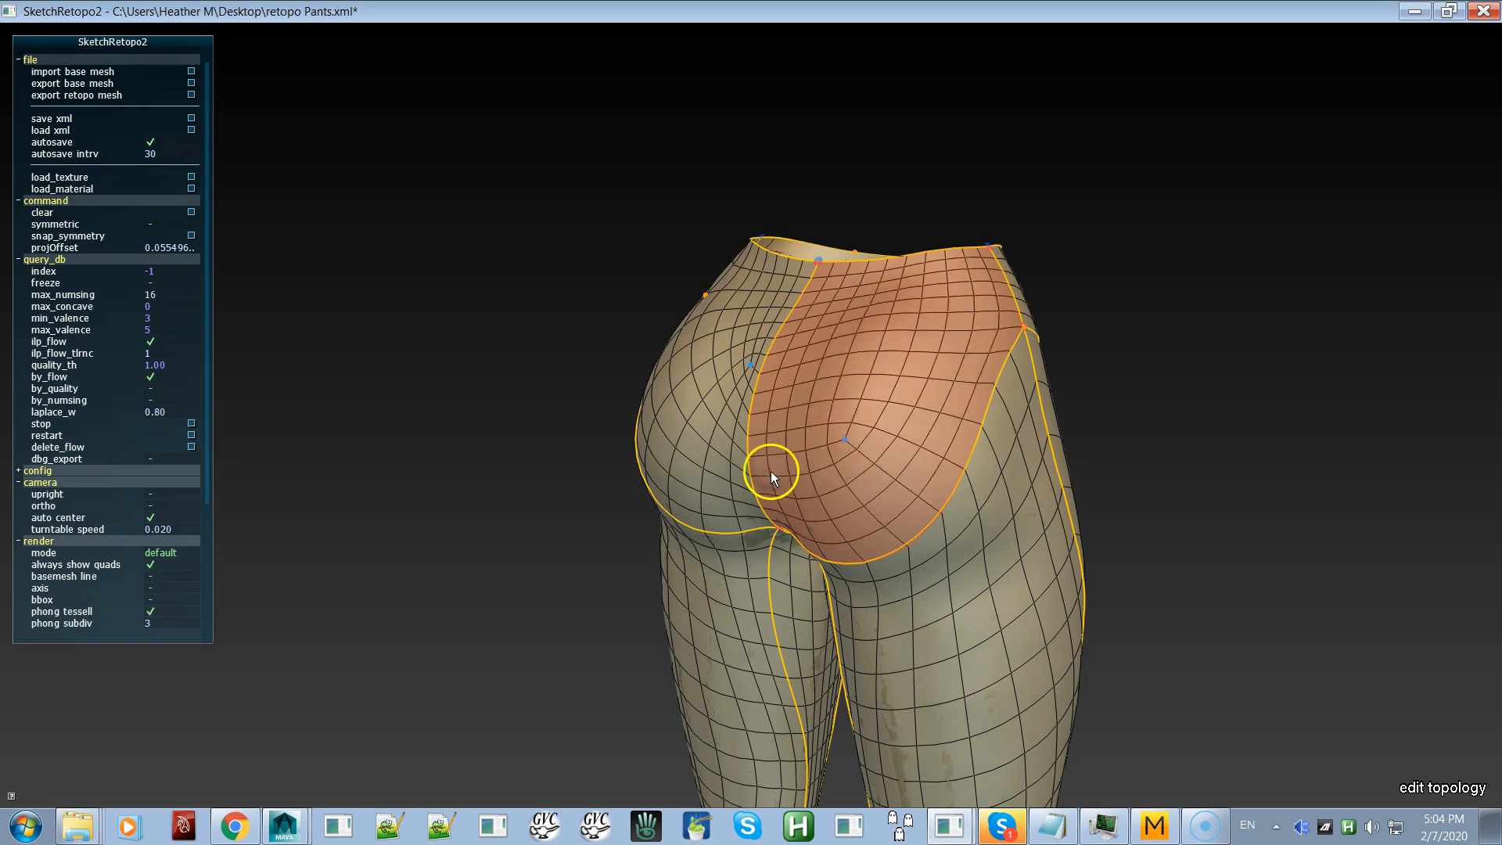
drag(766, 470, 899, 444)
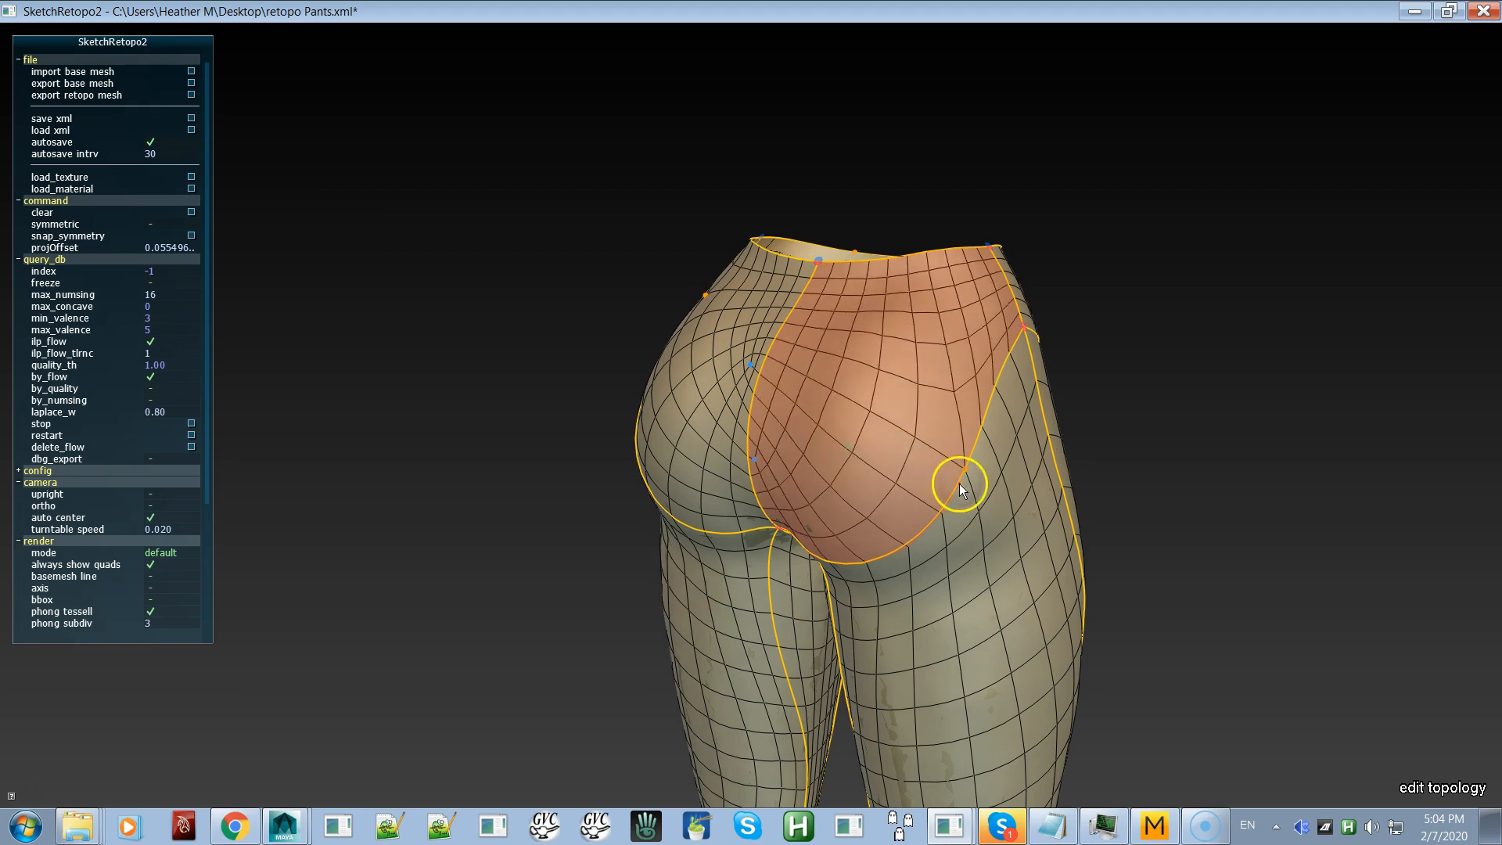
mouse_move(906, 441)
mouse_down()
mouse_move(782, 445)
mouse_move(818, 409)
mouse_move(823, 353)
mouse_up()
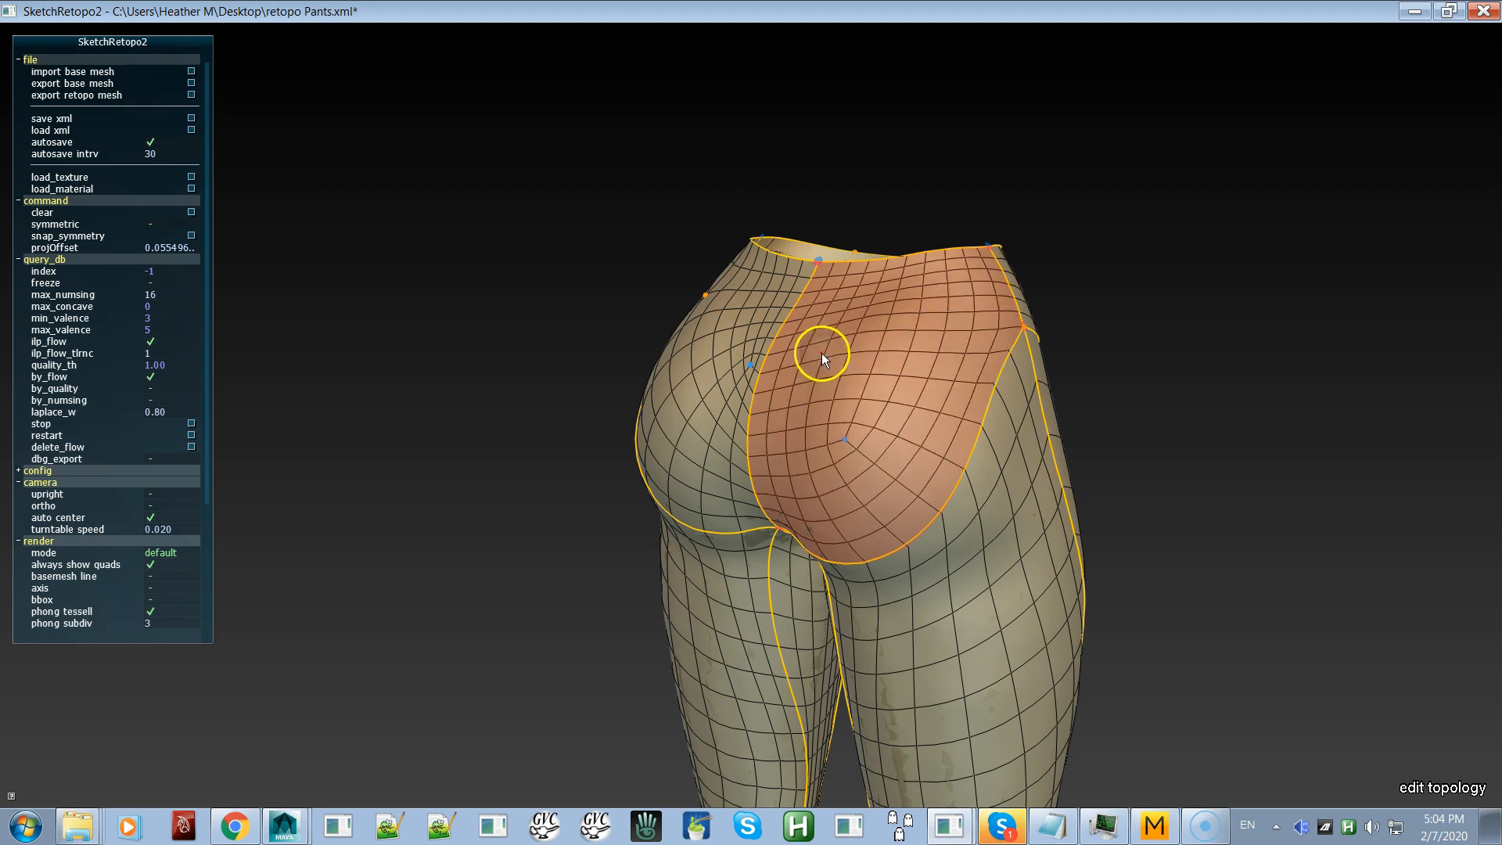
Step: Select the left buttock patch, cycle through its topology patterns and try the one with an irregular point at the buttock's centre
right_drag(789, 475, 939, 486)
right_drag(589, 361, 695, 435)
click(695, 375)
mouse_move(694, 373)
mouse_down()
mouse_move(630, 369)
mouse_move(699, 297)
mouse_up()
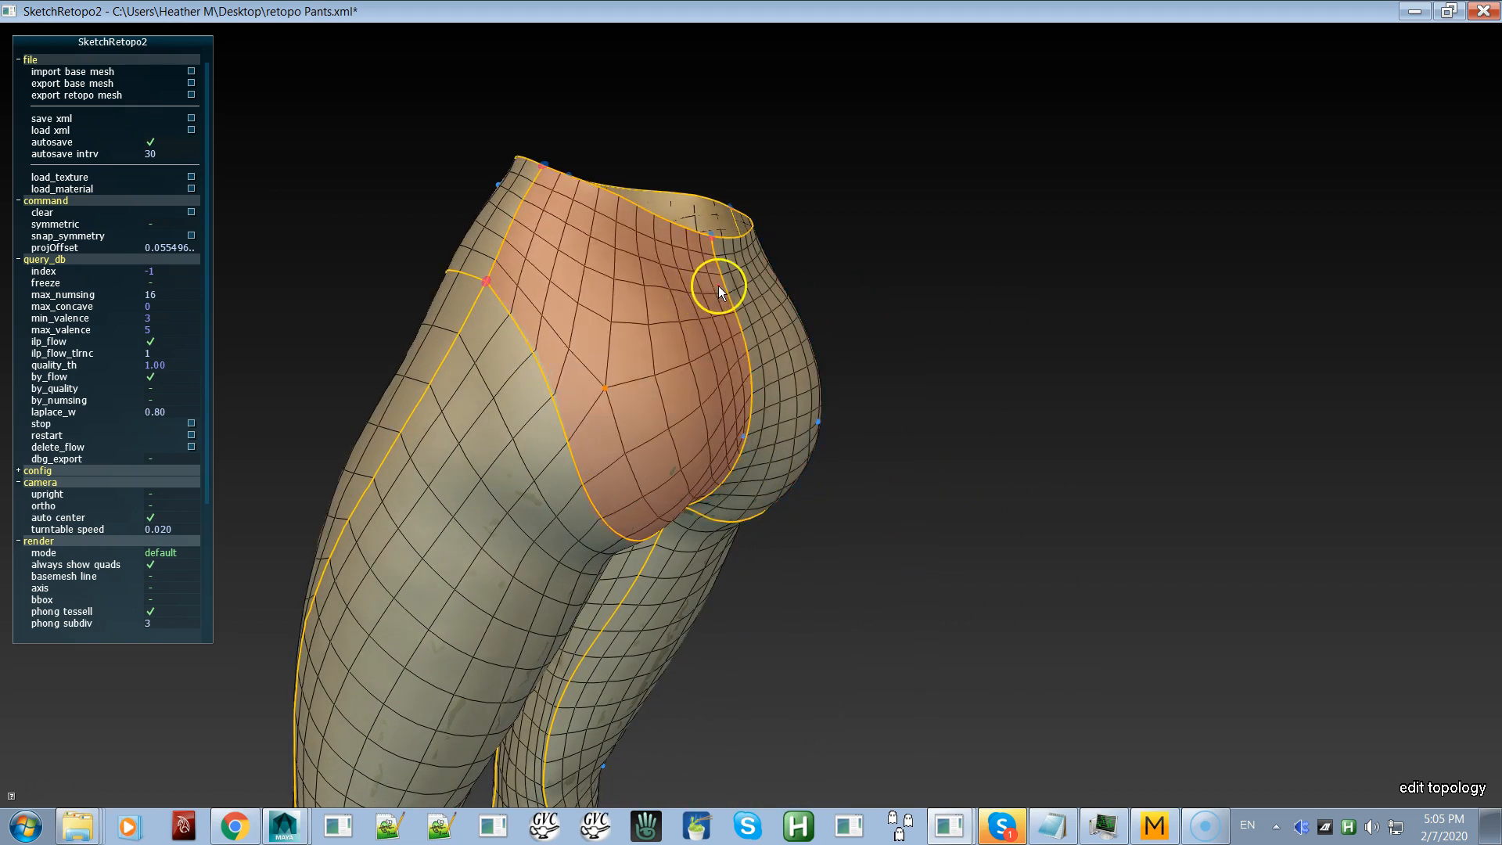
scroll(691, 346, down, 2)
scroll(741, 357, down, 1)
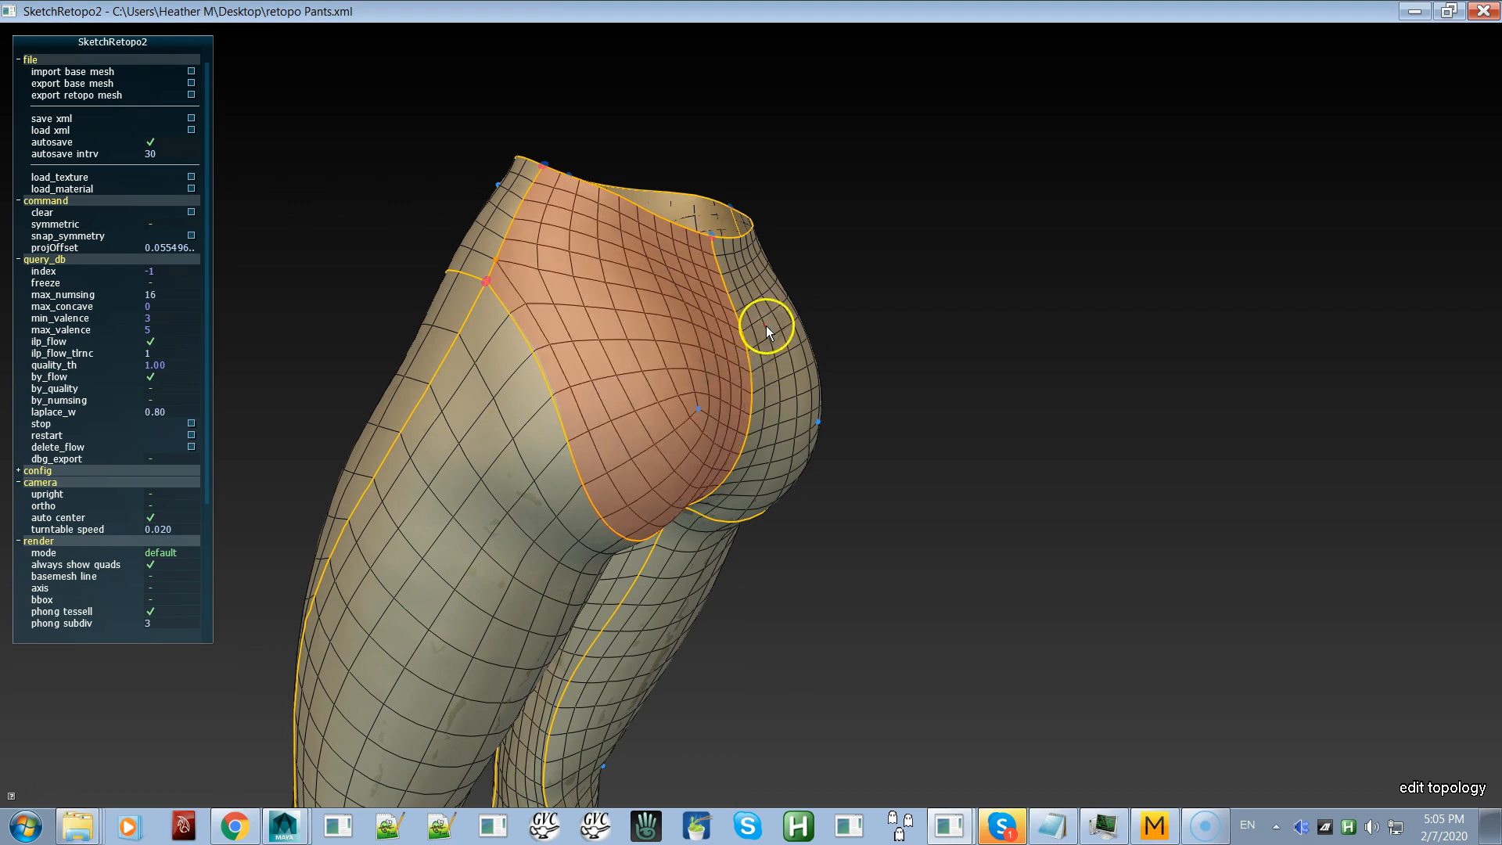
scroll(775, 324, down, 2)
scroll(736, 253, up, 2)
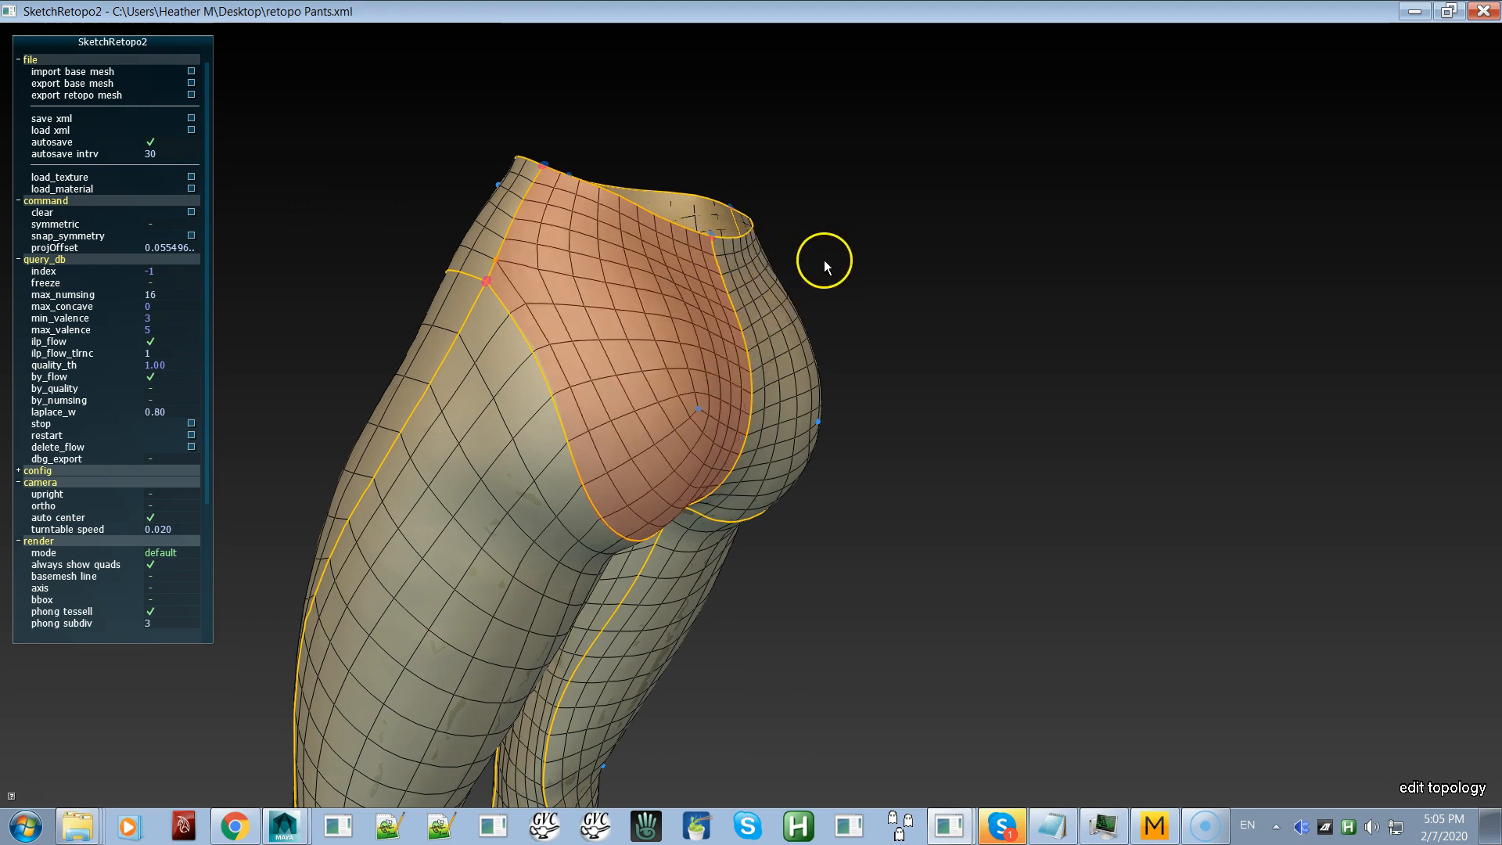
scroll(630, 366, down, 2)
scroll(632, 333, up, 2)
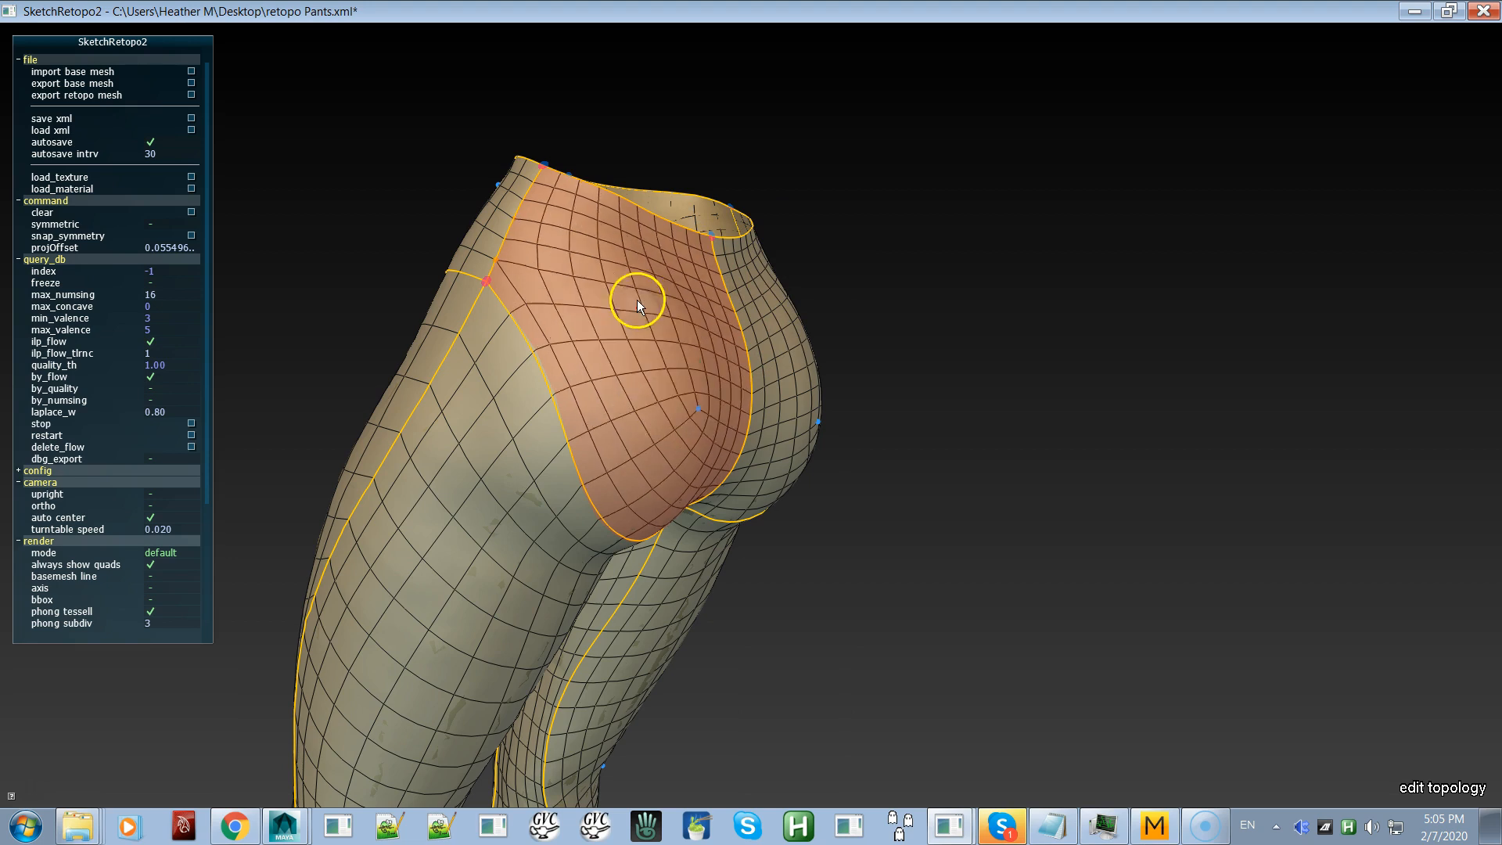
alt+drag(640, 356, 491, 316)
scroll(626, 389, down, 1)
scroll(661, 327, up, 1)
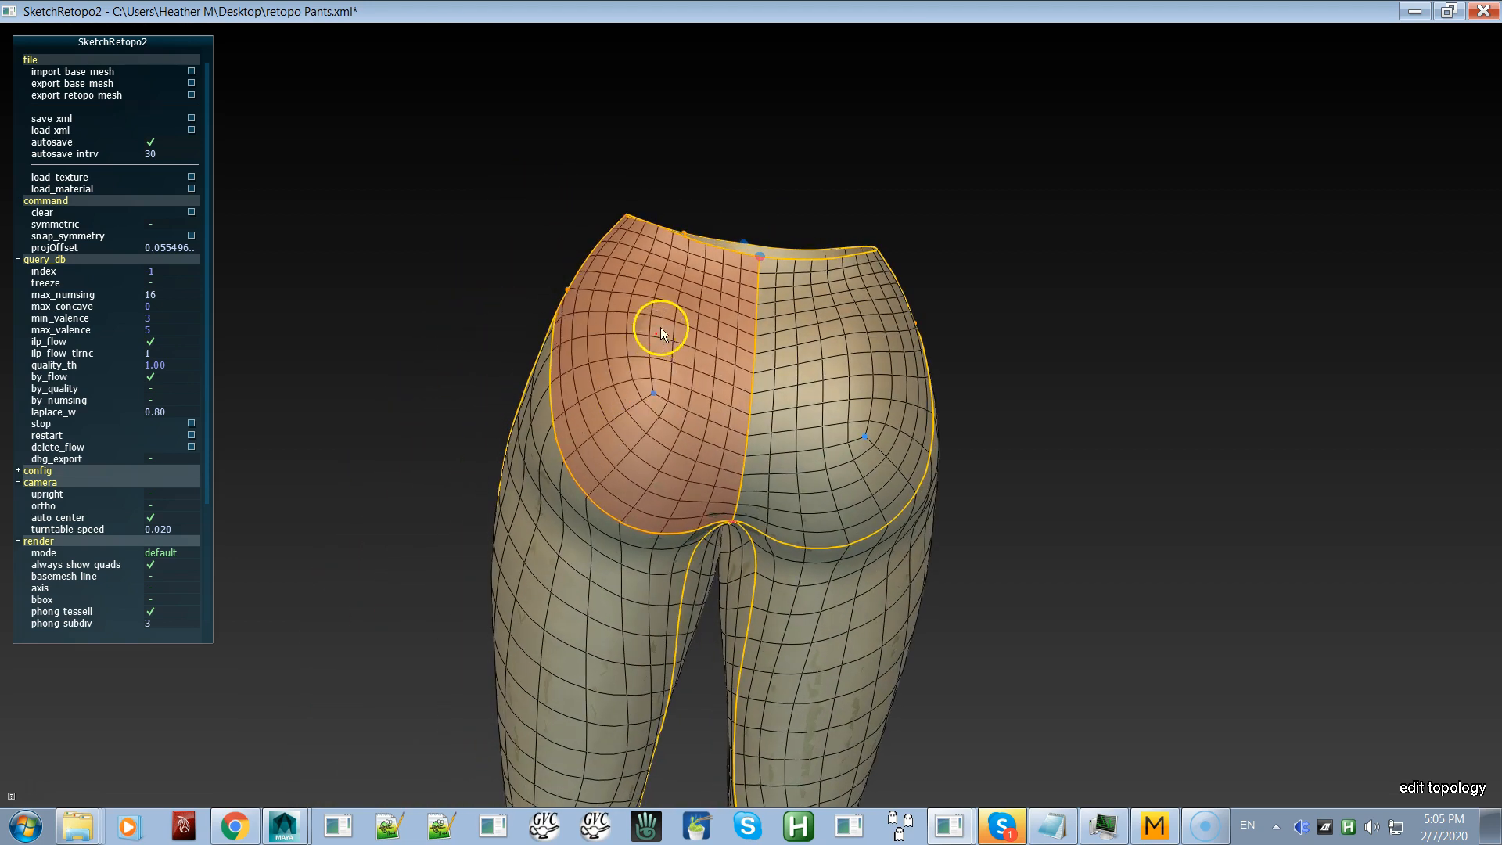
Step: Switch the left buttock patch to the pattern with irregular points near the outer hip and beside the centre seam
scroll(614, 388, down, 4)
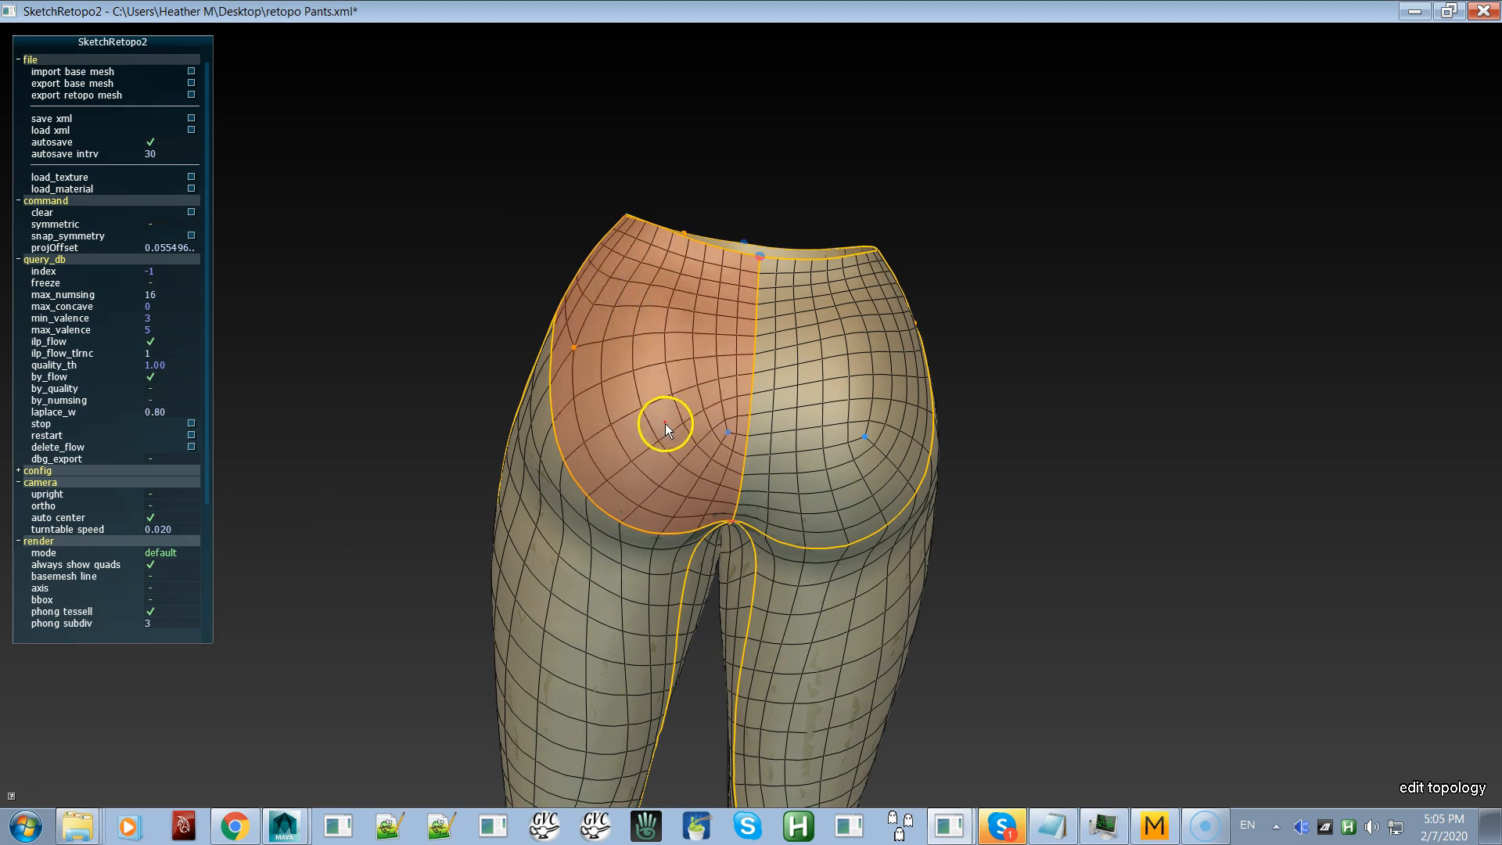
scroll(648, 474, down, 1)
scroll(668, 436, up, 1)
alt+drag(650, 437, 656, 387)
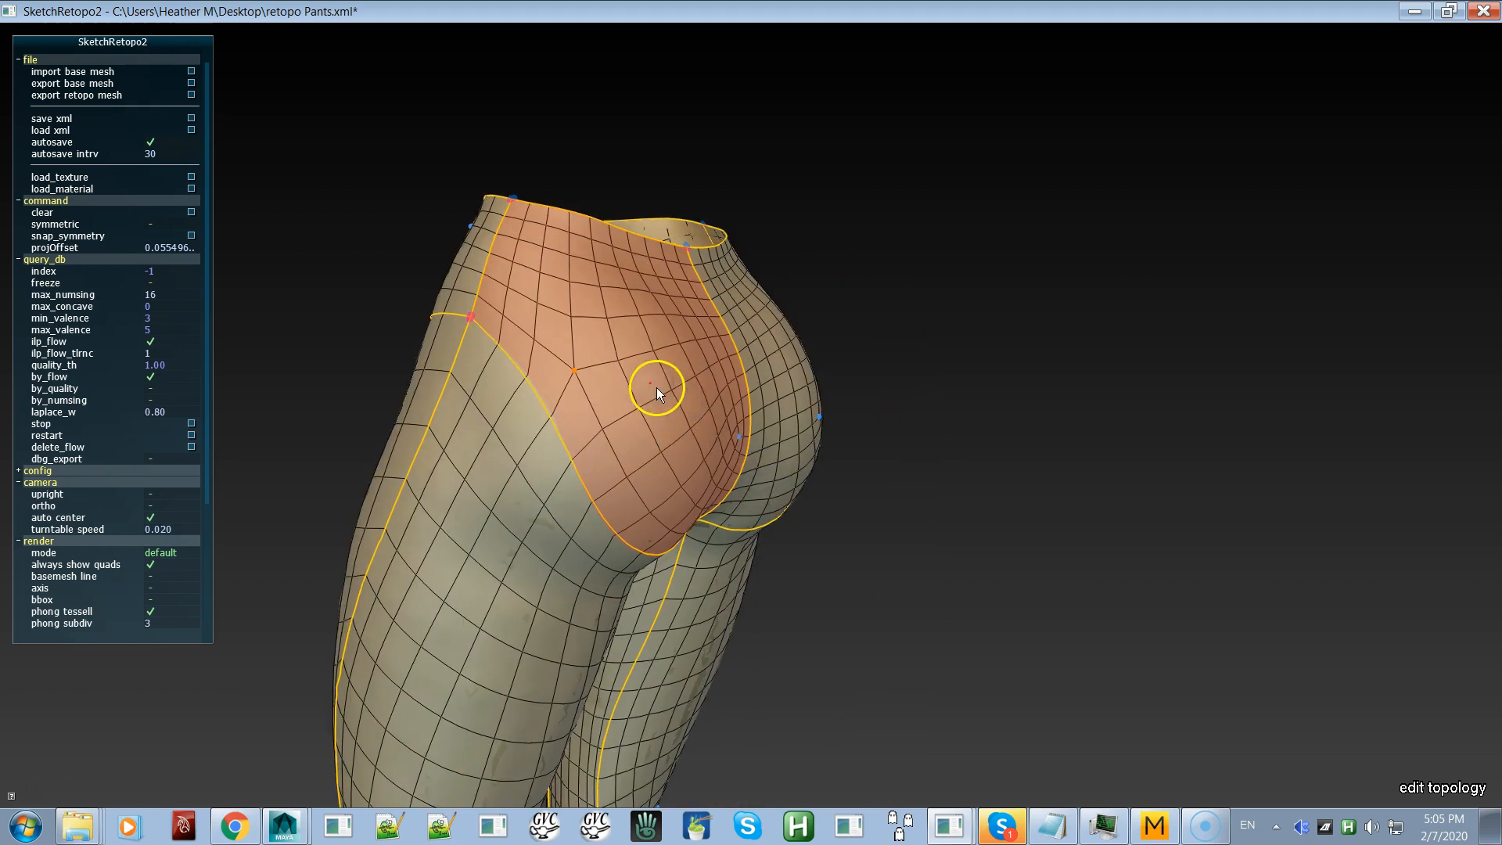
Step: Select the left short side curve, examine the quad flow of the buttock patches from side and back, and switch to laser sketching
click(465, 245)
click(487, 269)
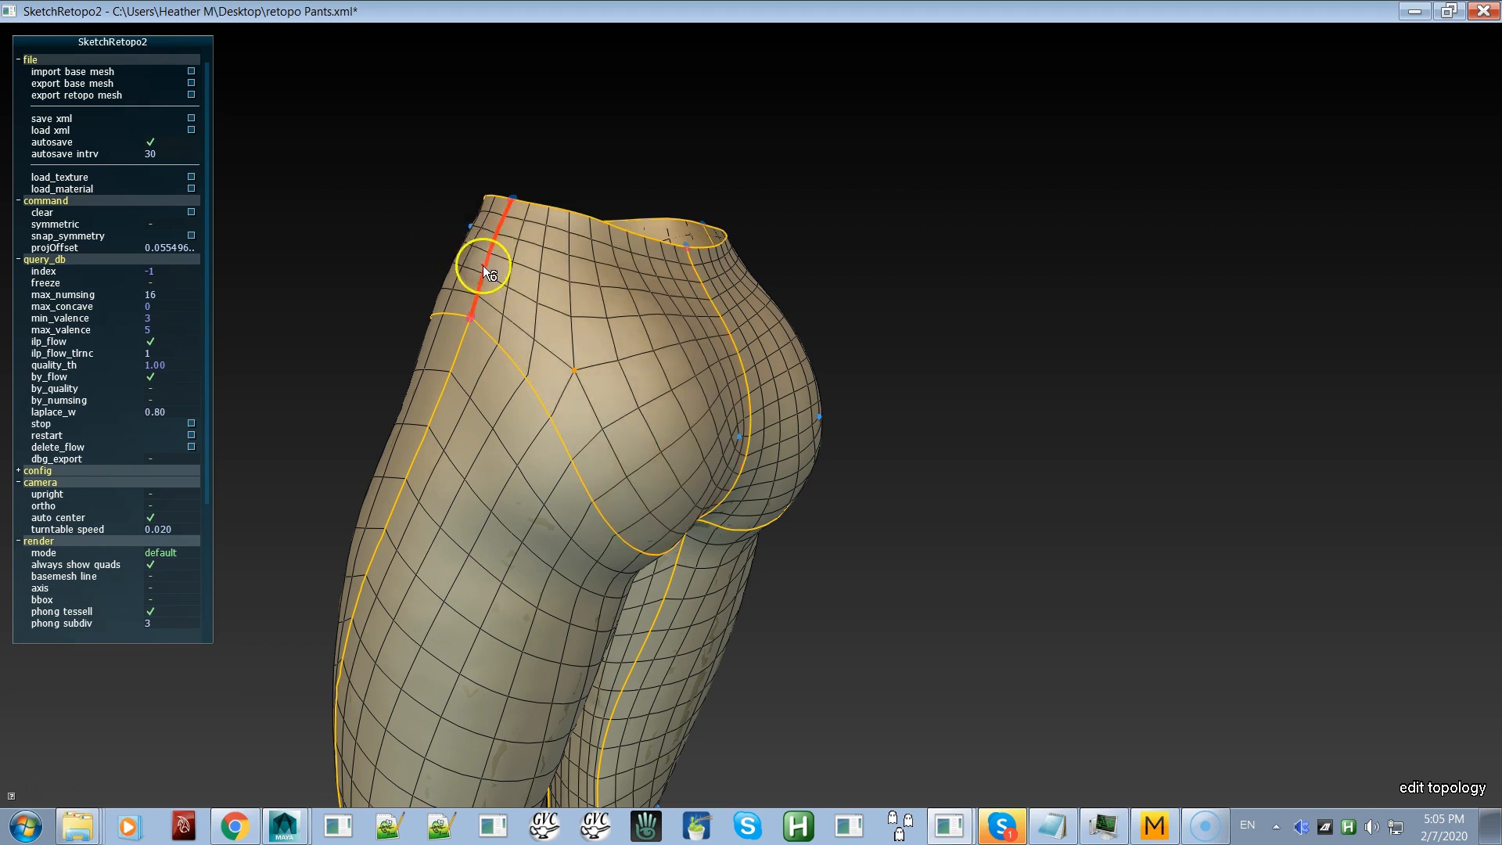
alt+drag(752, 432, 544, 398)
alt+drag(890, 461, 940, 472)
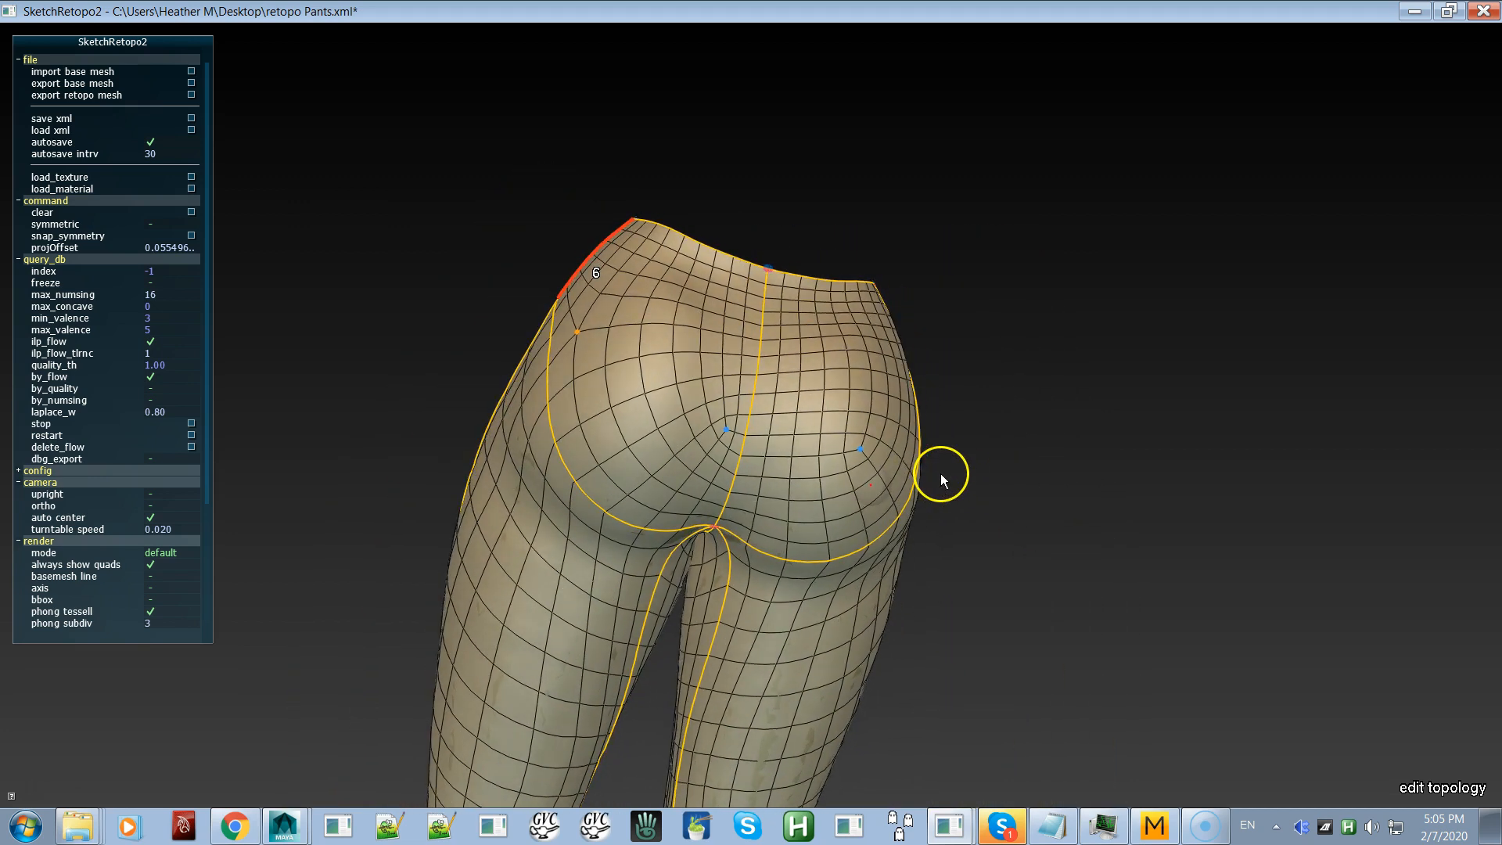
alt+drag(748, 450, 886, 490)
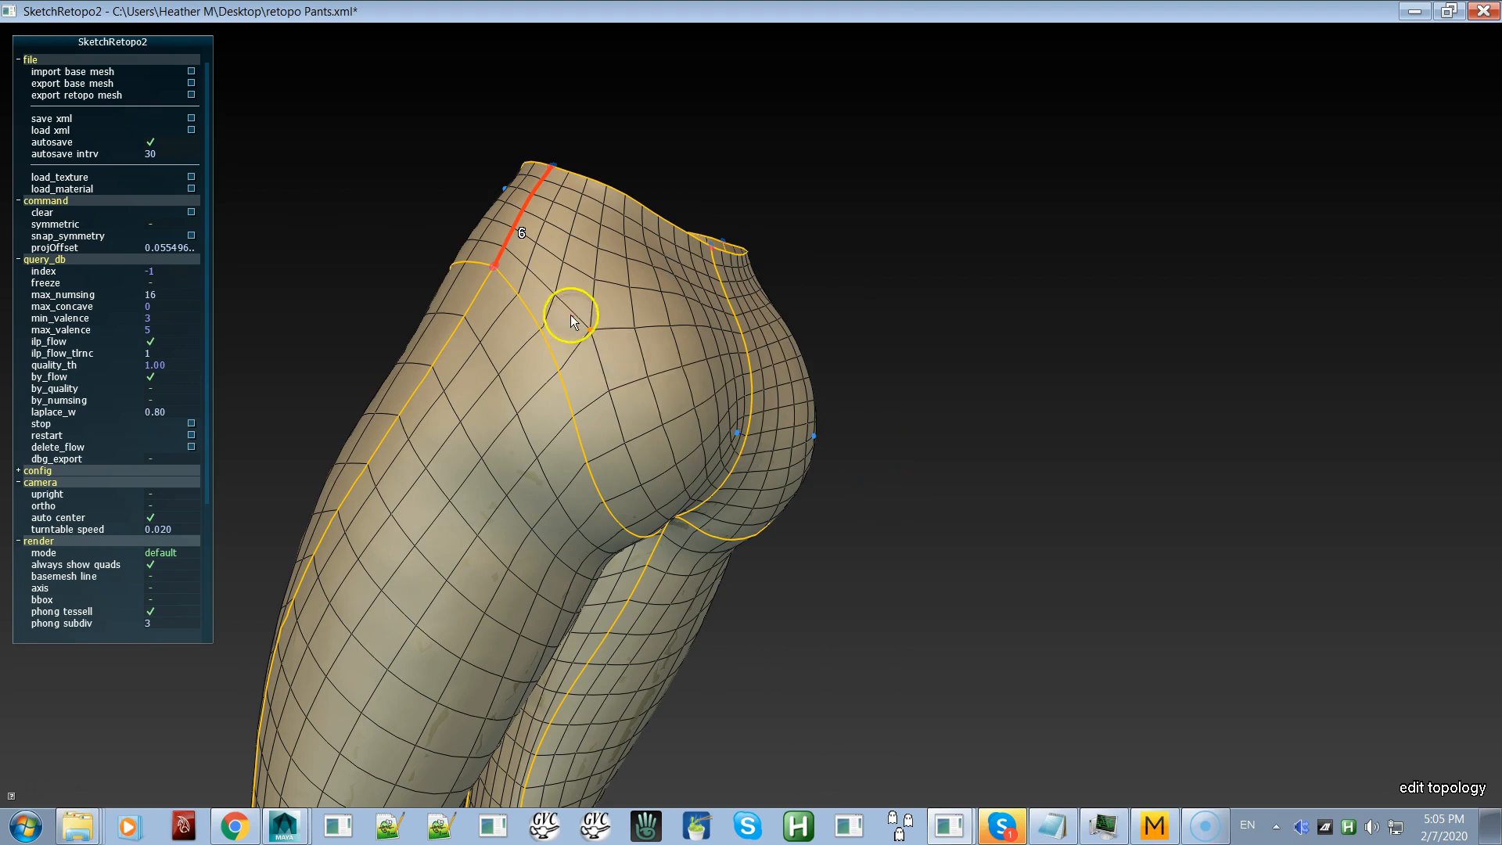
mouse_move(493, 269)
mouse_down()
mouse_move(537, 335)
mouse_move(434, 320)
mouse_up()
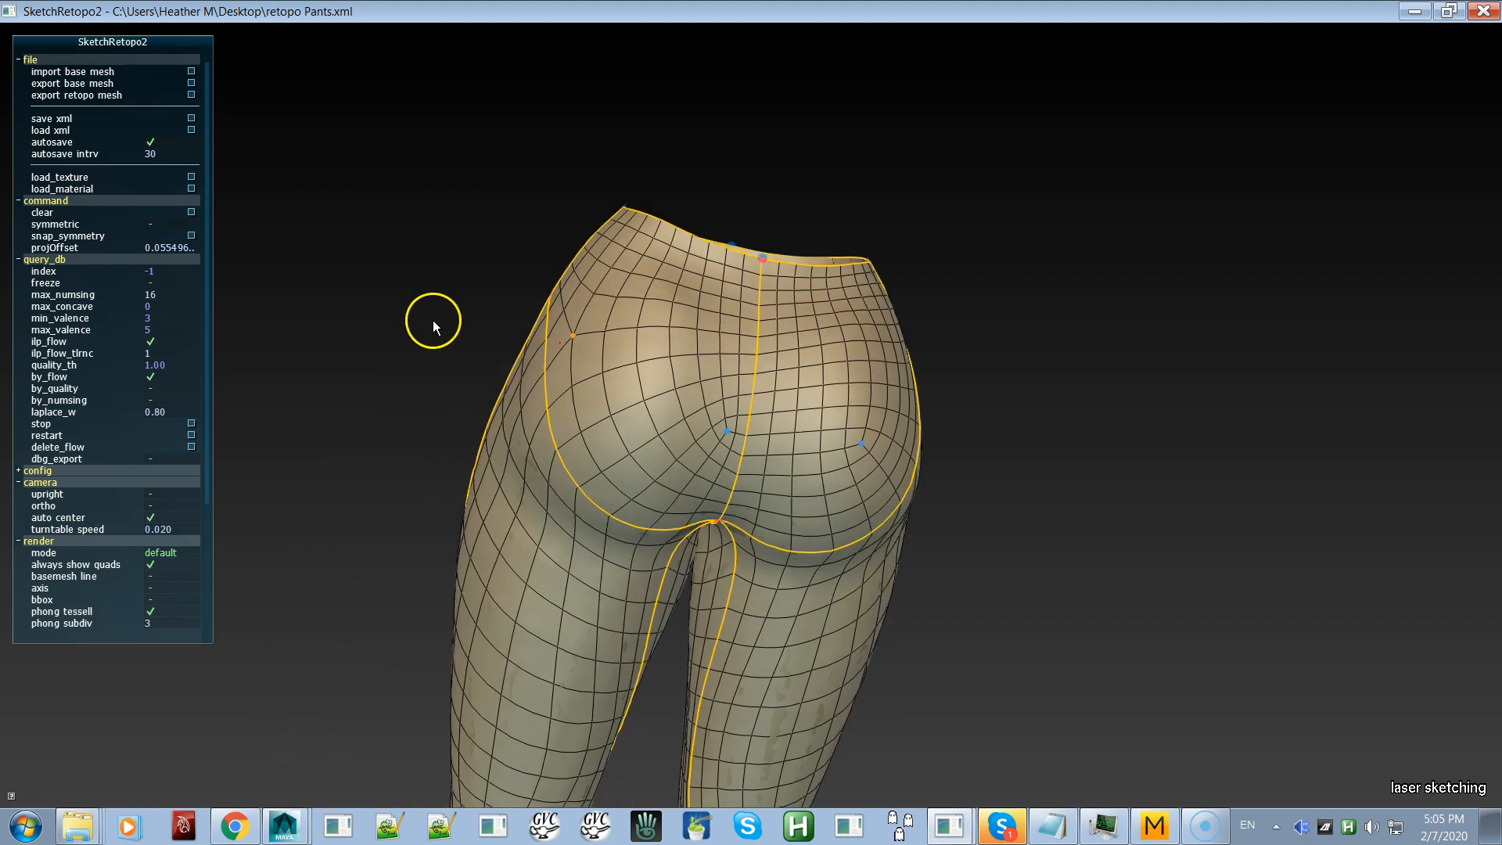
Step: Edit the topology of both buttock patches, shifting each patch's irregular vertex to roughly mirrored positions, and inspect the mesh without the base mesh
key(t)
drag(612, 383, 790, 294)
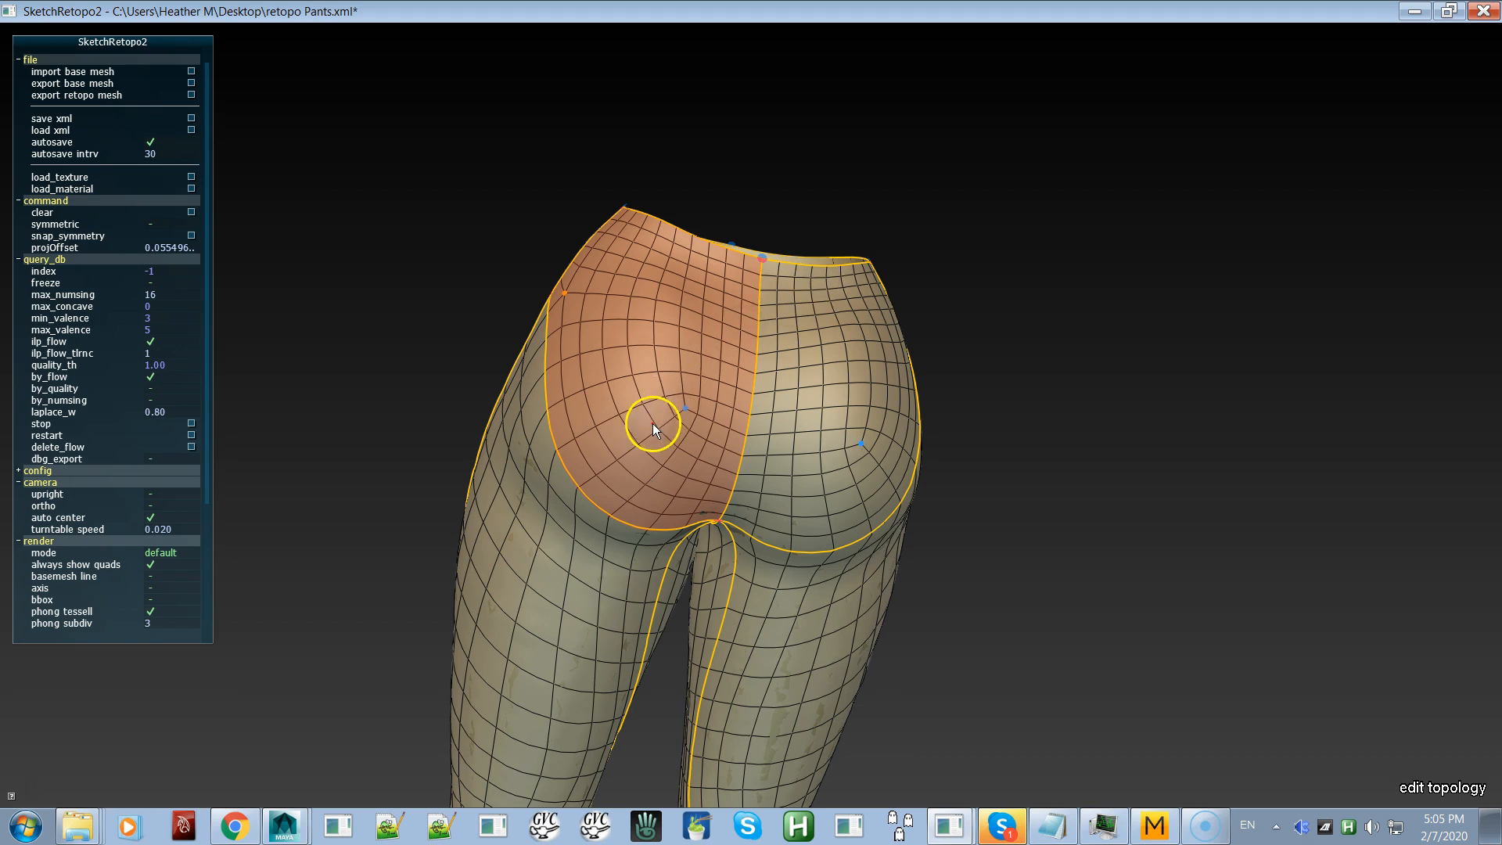
alt+drag(723, 395, 672, 393)
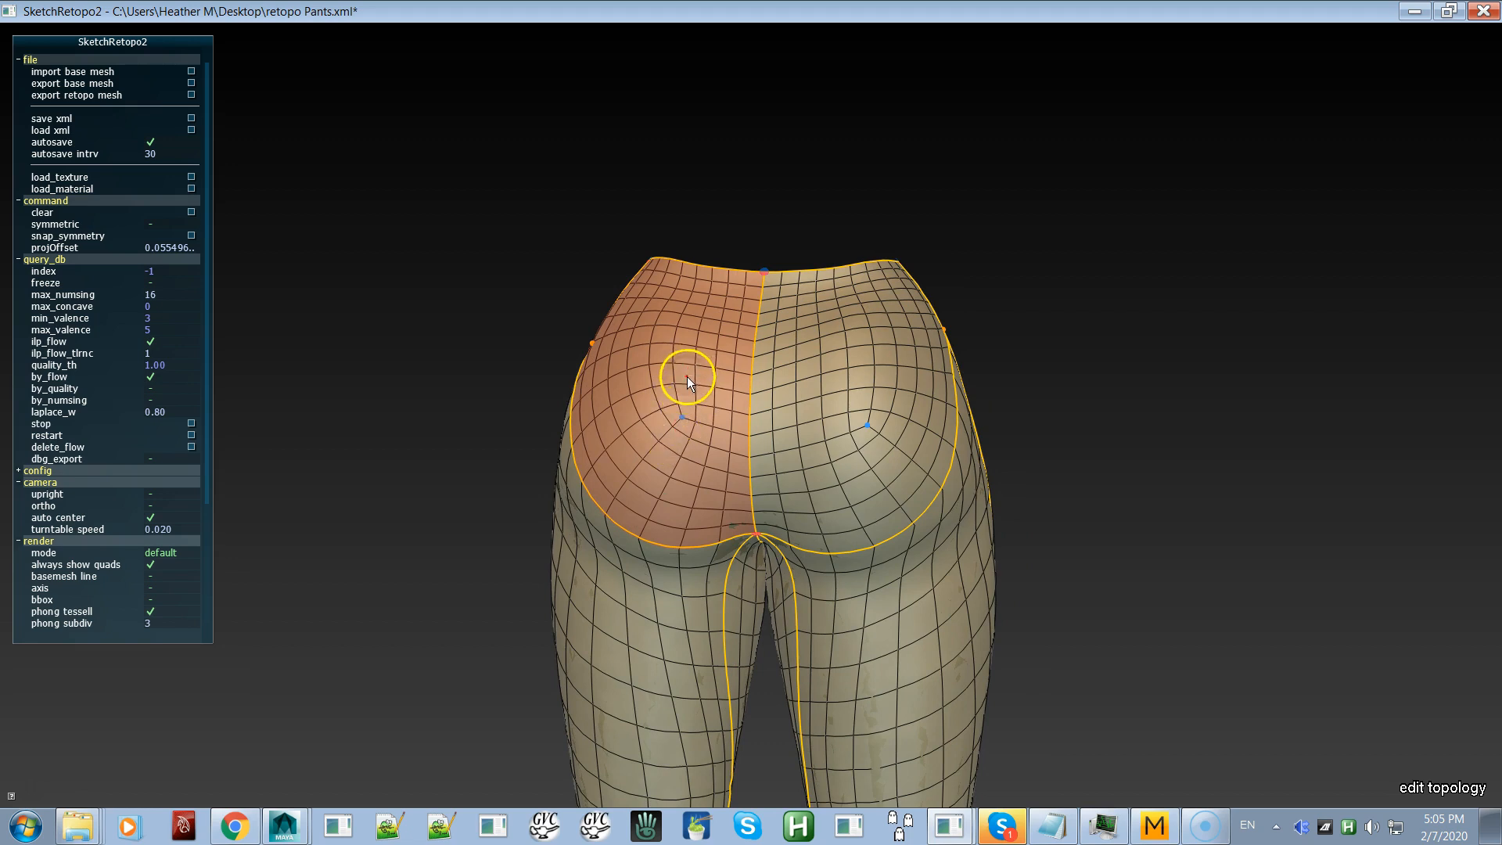
click(832, 456)
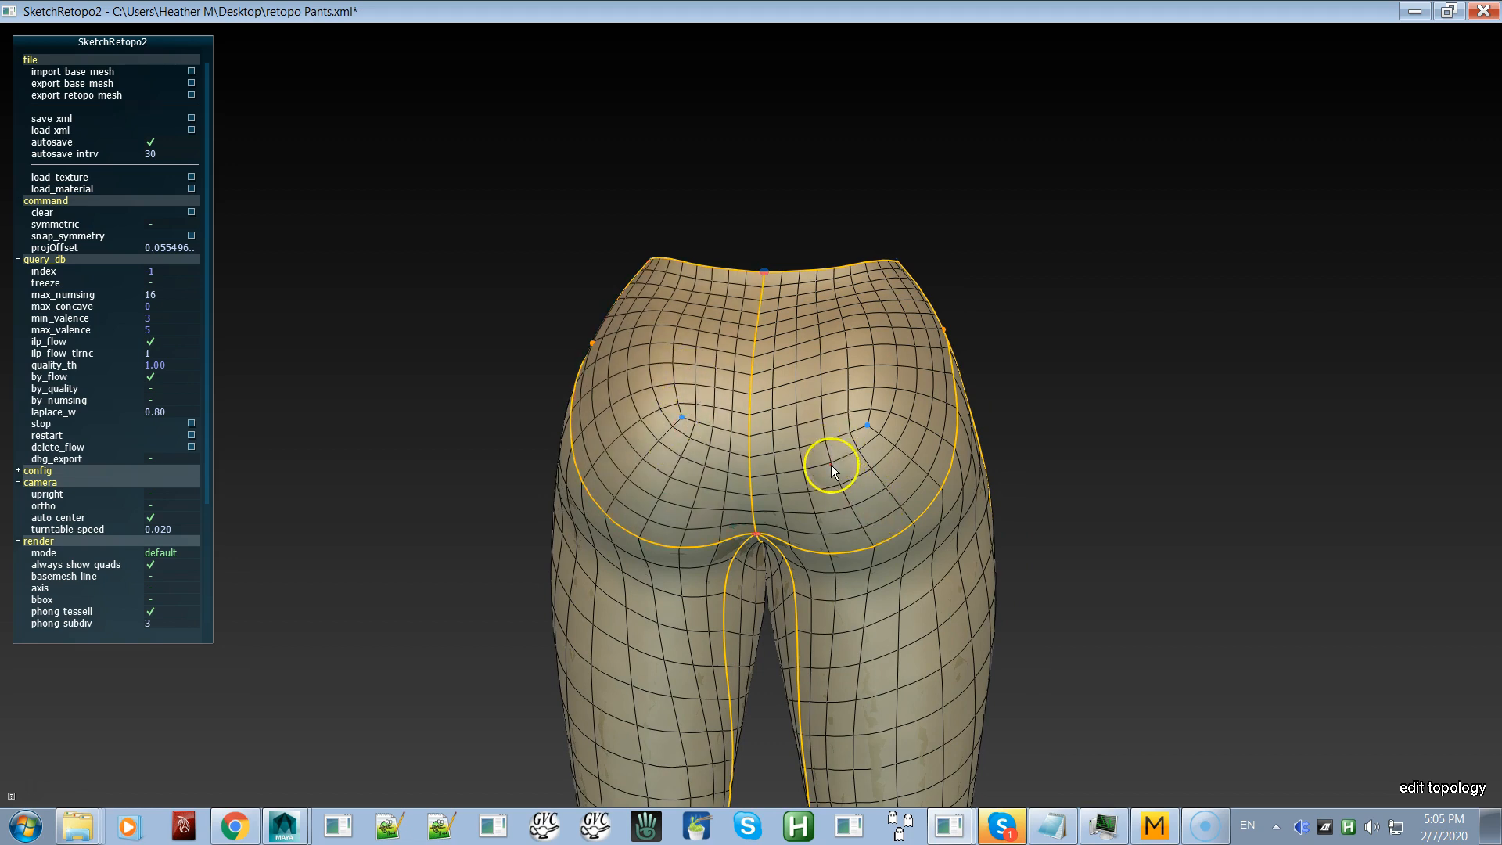
click(831, 441)
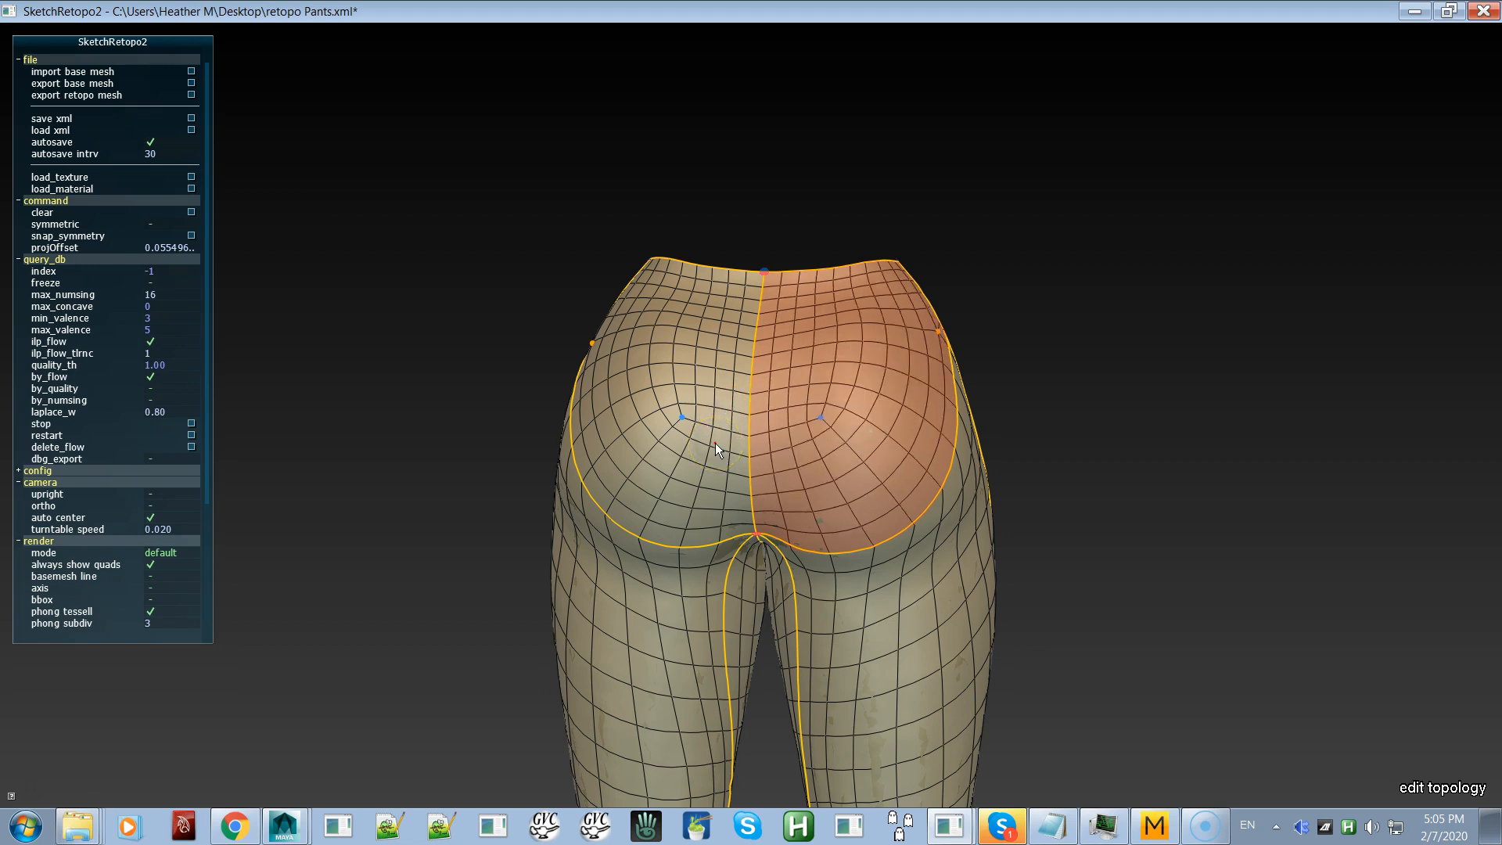
mouse_move(728, 516)
alt+mouse_down()
mouse_move(749, 507)
mouse_move(862, 570)
mouse_move(700, 457)
alt+mouse_up()
key(space)
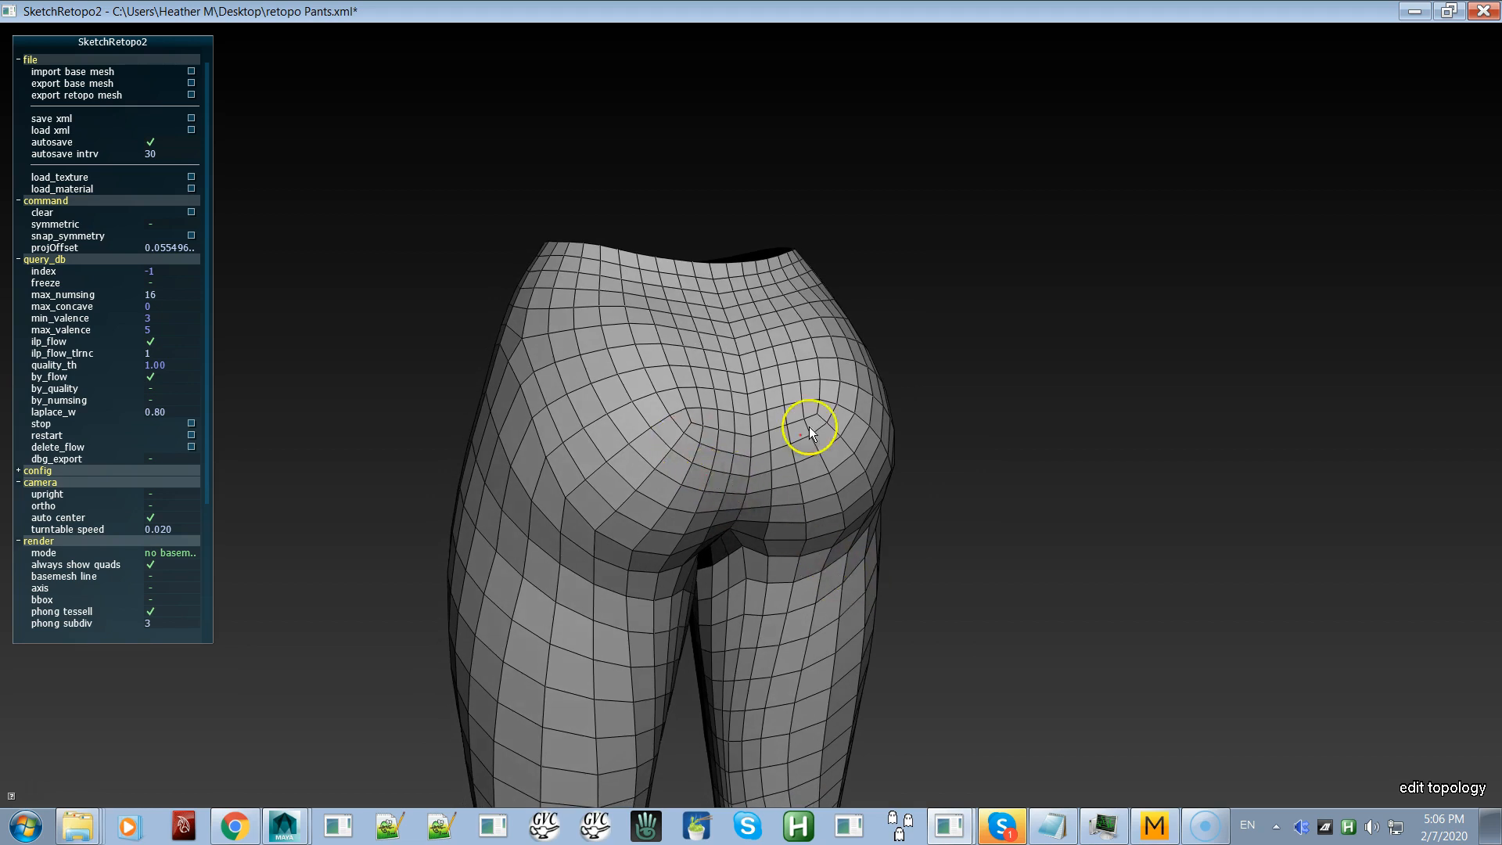
alt+drag(750, 401, 677, 455)
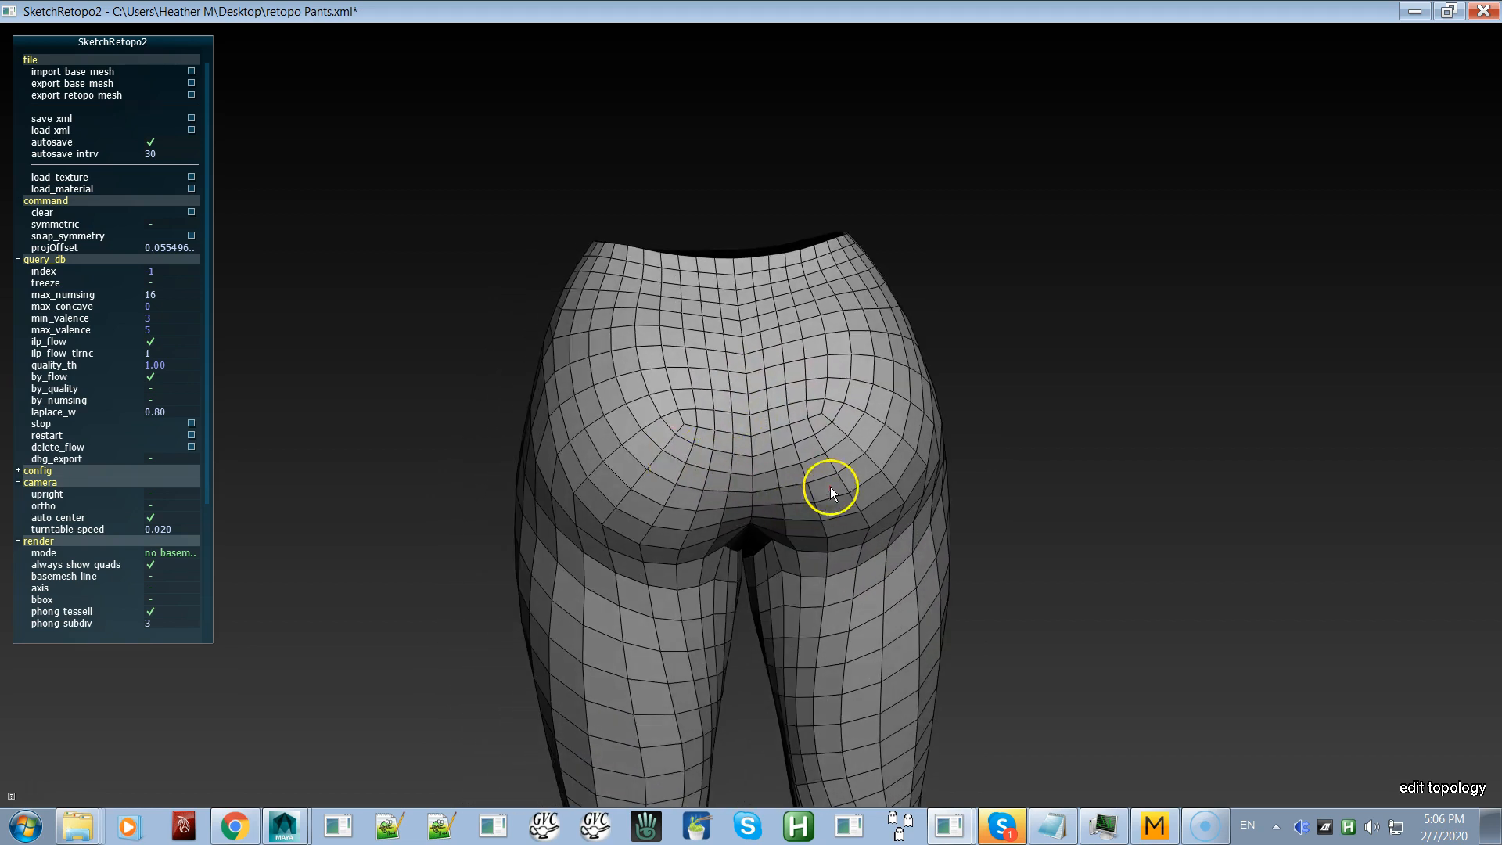
alt+drag(830, 487, 786, 435)
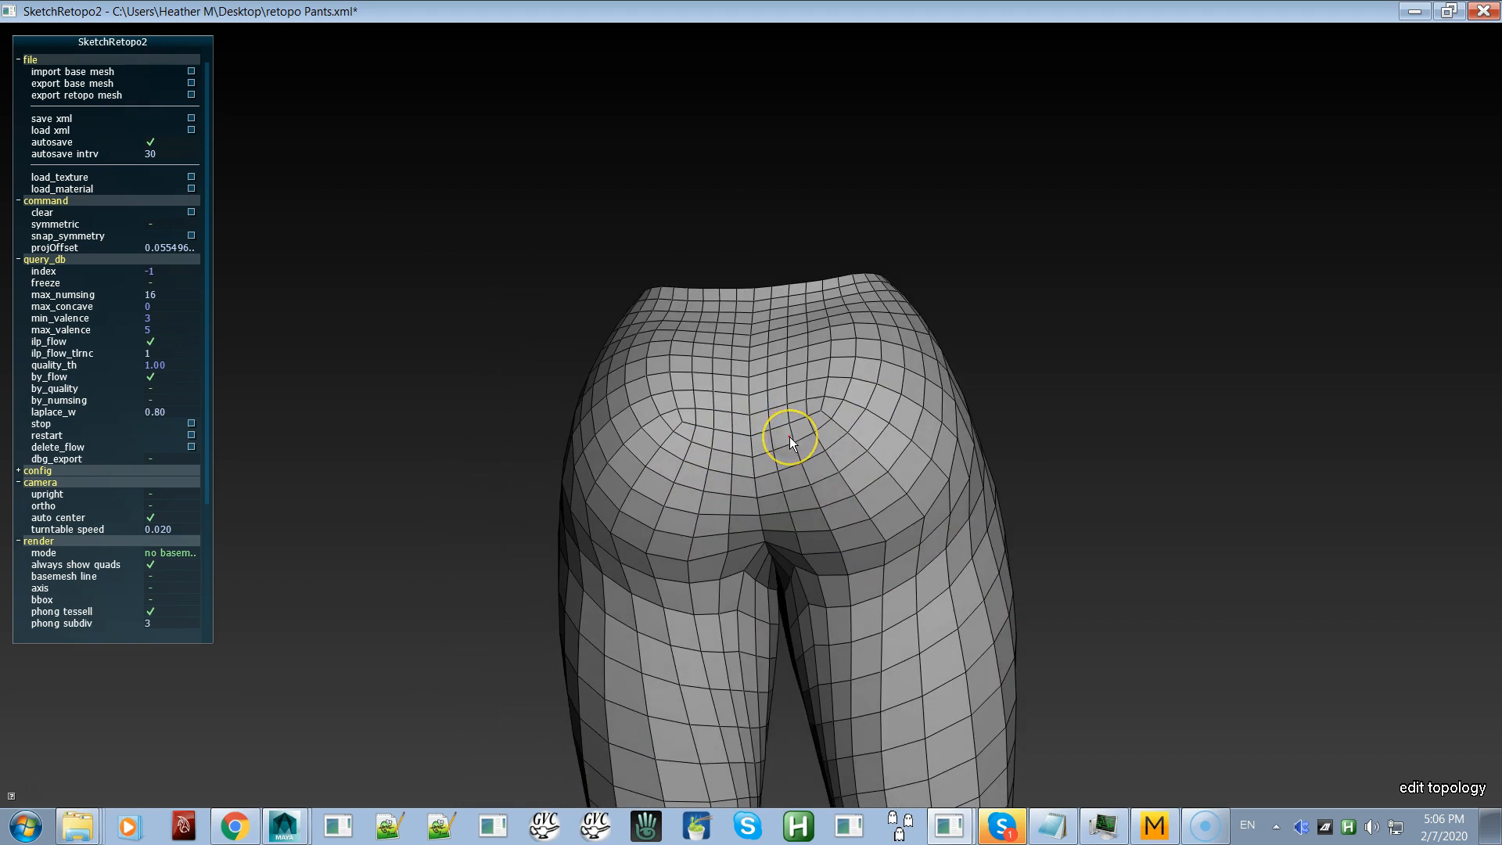
Step: Set the front centre seam between waistband and crotch to 6 subdivisions and display the result without the base mesh
alt+drag(740, 460, 628, 456)
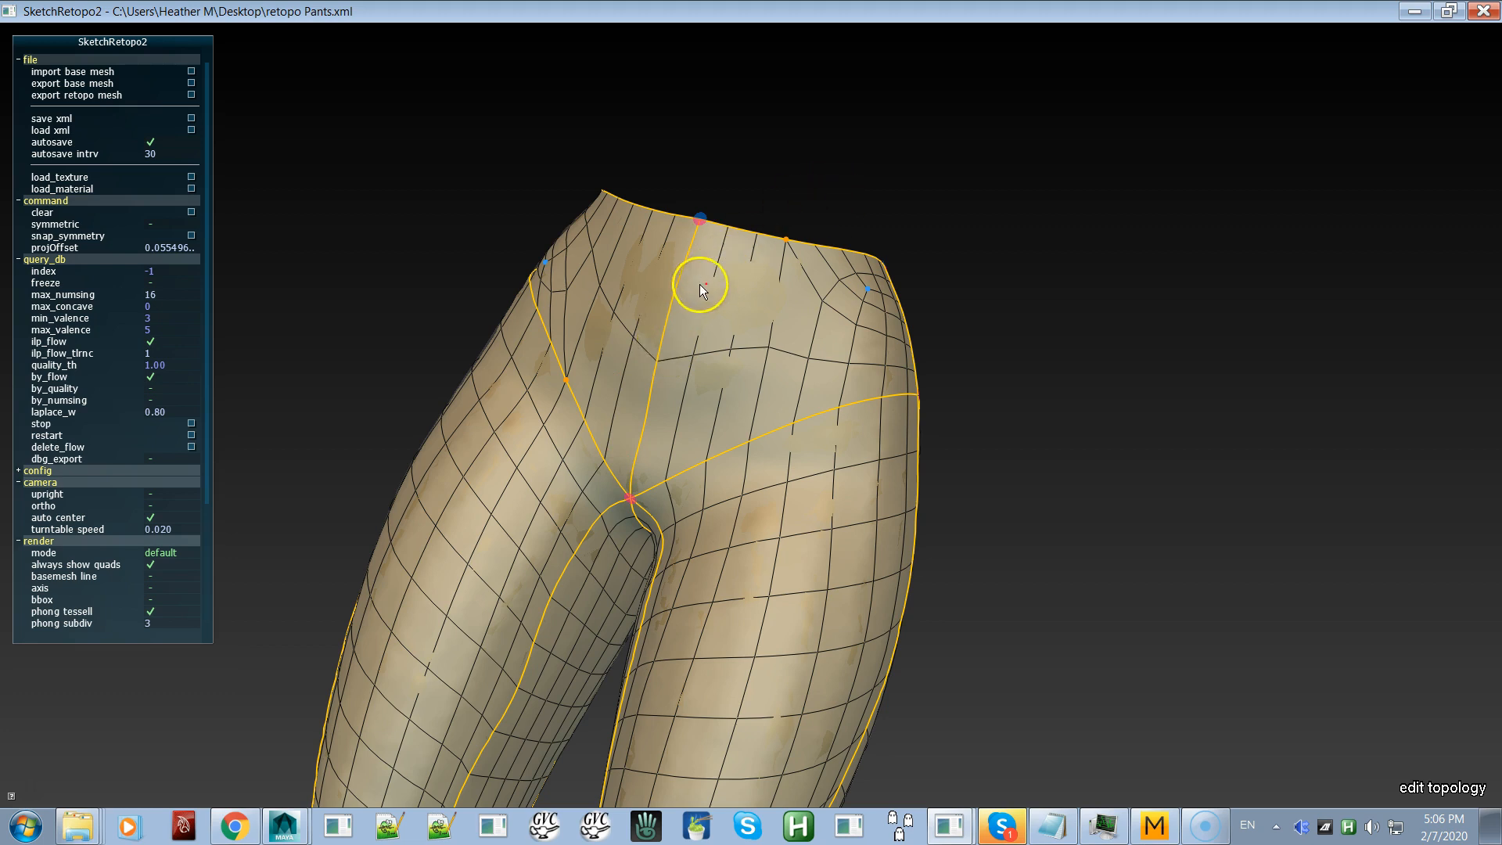
scroll(695, 297, up, 4)
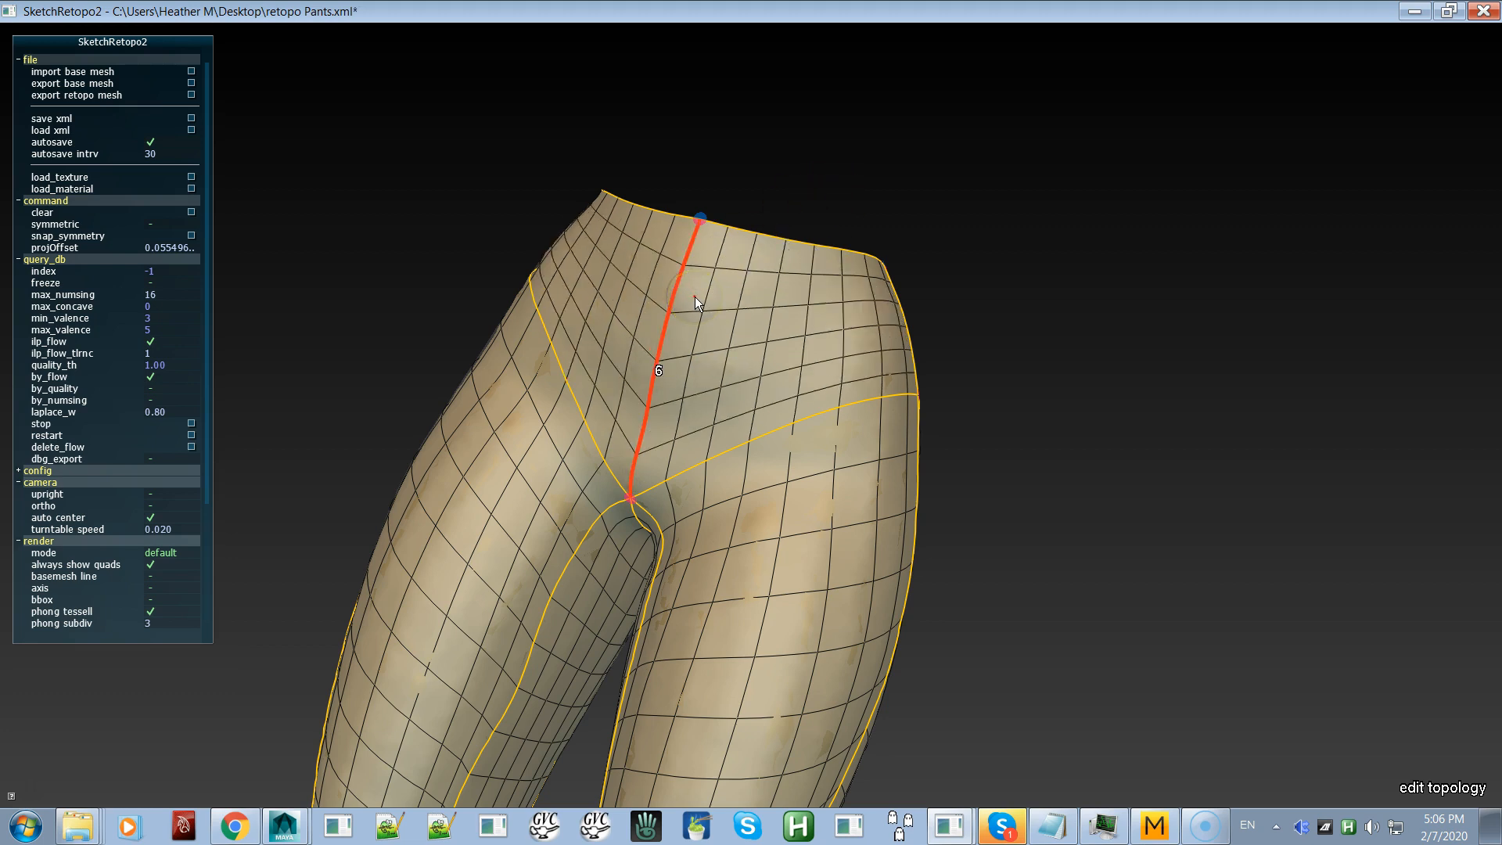
alt+drag(762, 413, 815, 431)
key(space)
Step: Examine the quad flow of the whole pants mesh from the front, side and back
alt+drag(908, 437, 809, 313)
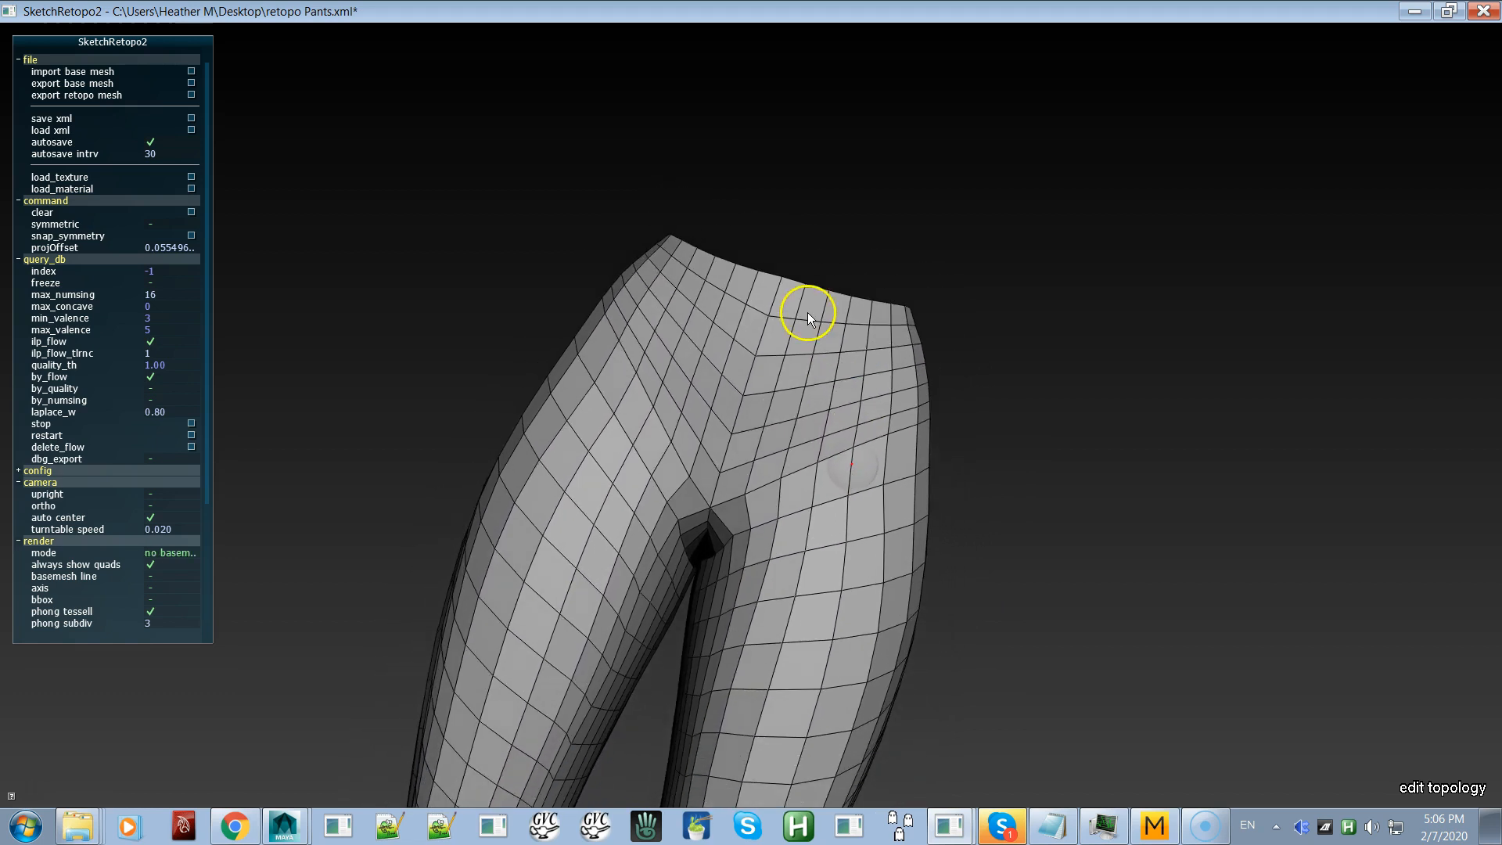
alt+drag(821, 450, 748, 442)
alt+drag(776, 499, 773, 421)
alt+drag(884, 494, 407, 516)
alt+drag(584, 522, 693, 532)
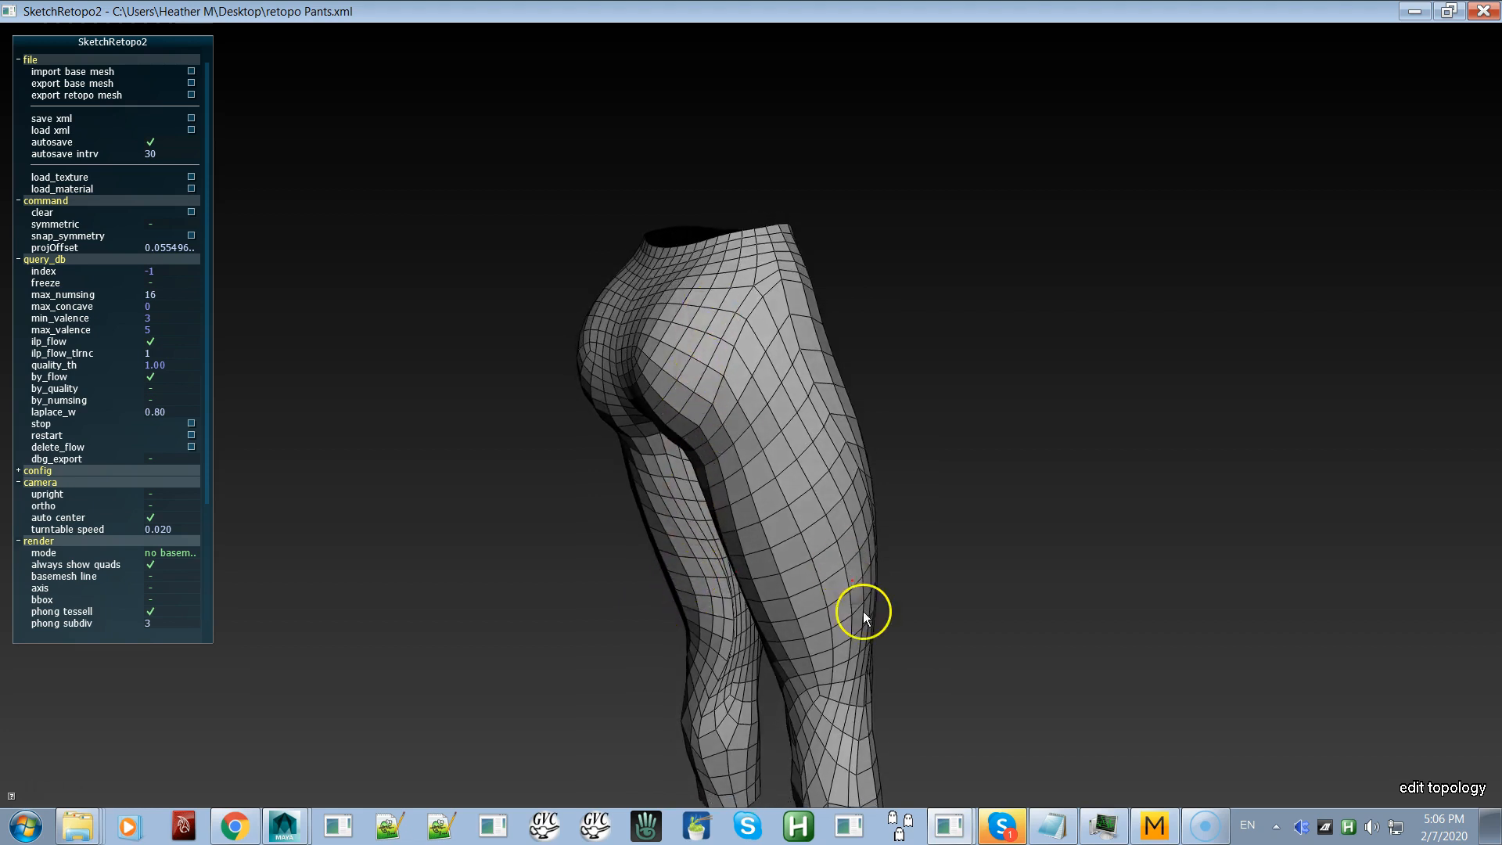
alt+drag(820, 597, 914, 667)
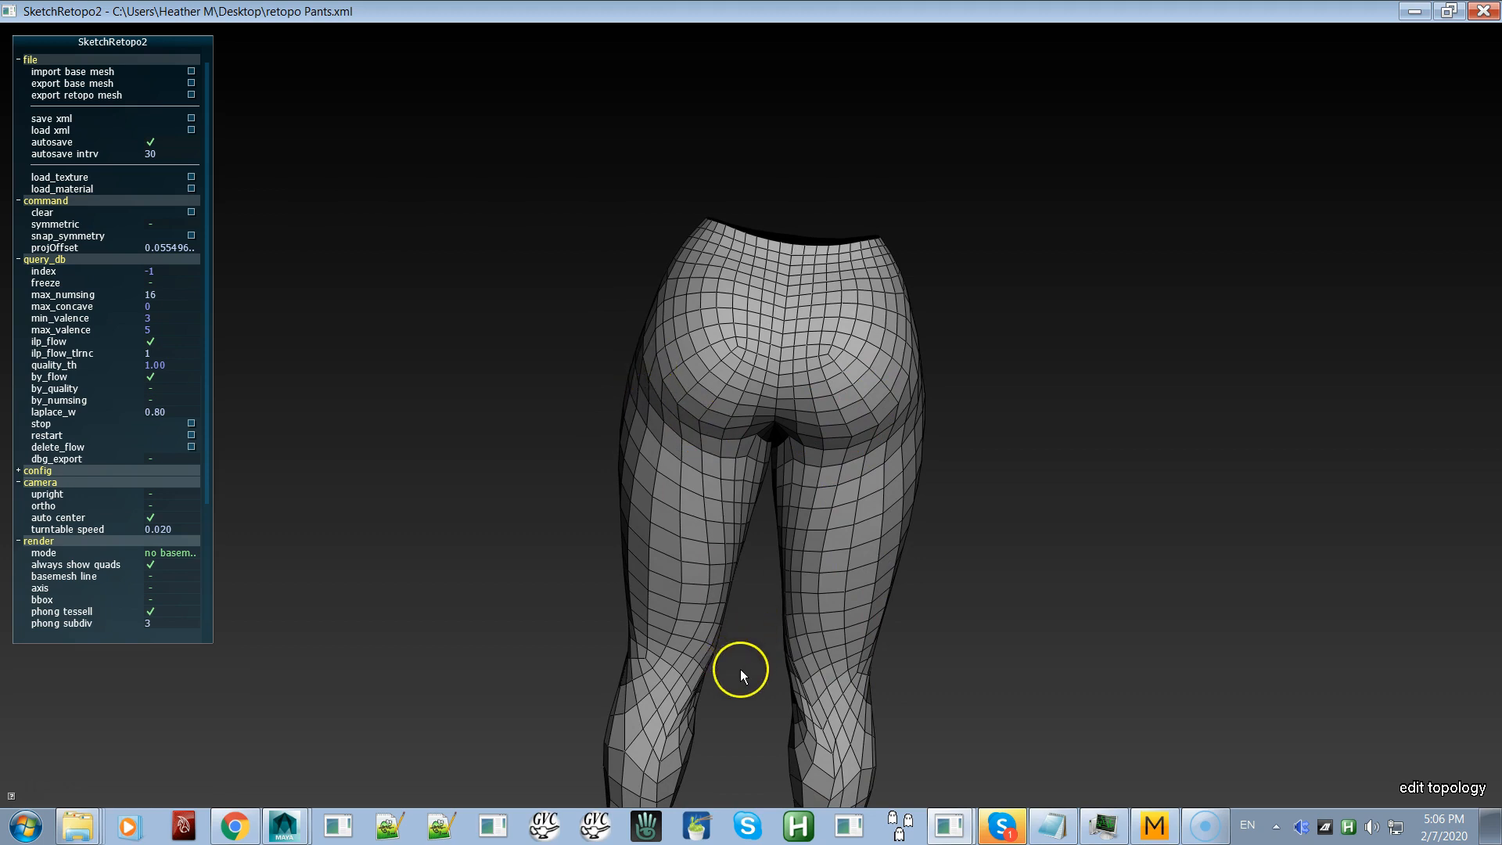
alt+right_drag(740, 668, 456, 330)
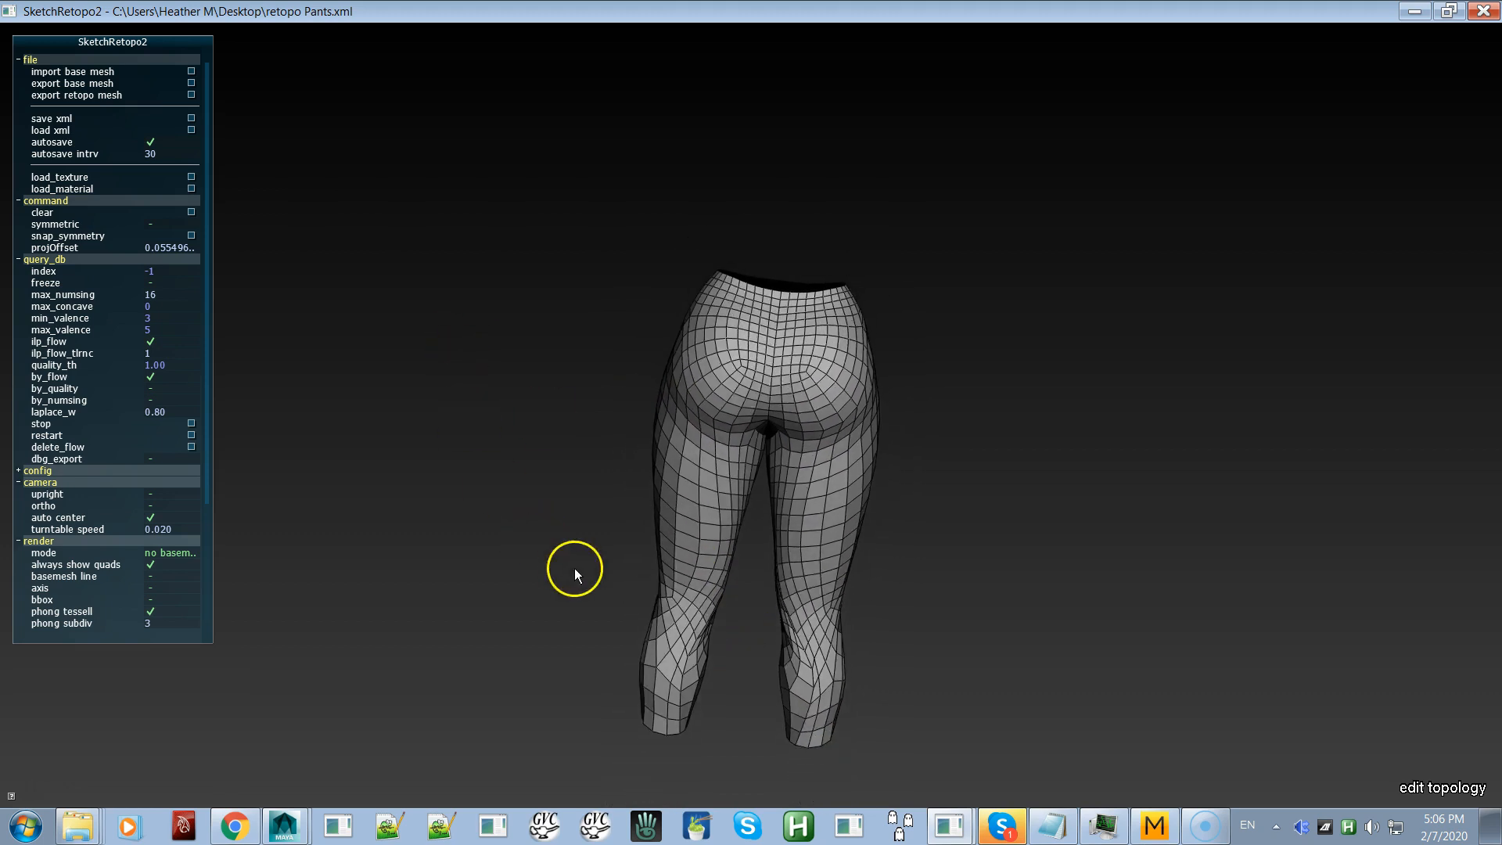
alt+drag(574, 568, 628, 643)
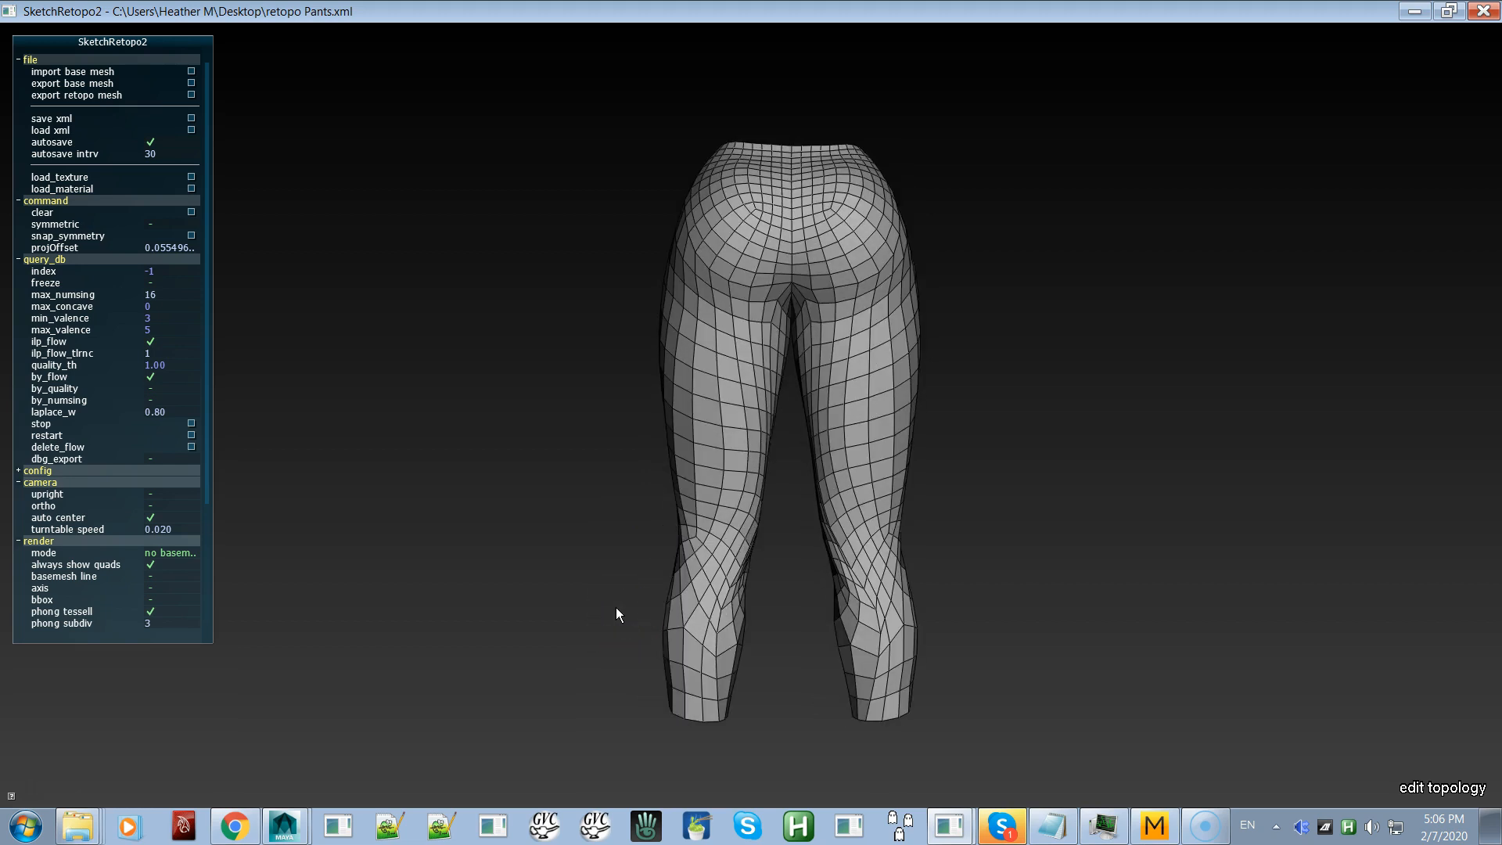
Step: Smooth the vertices on the back of the thighs and around the right hip and outer thigh using the move vertex mode
key(v)
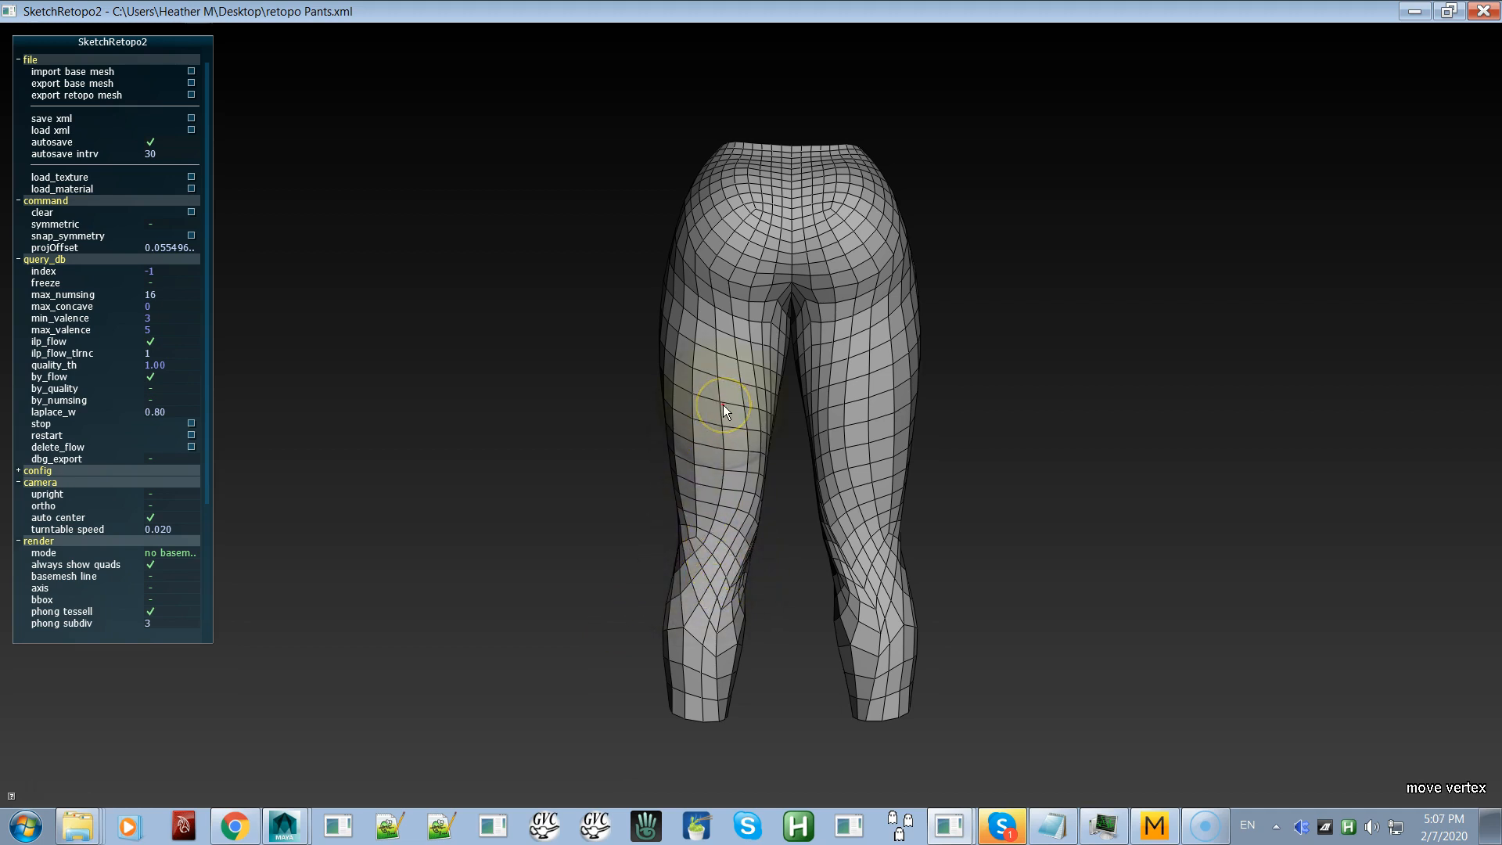
drag(723, 409, 685, 447)
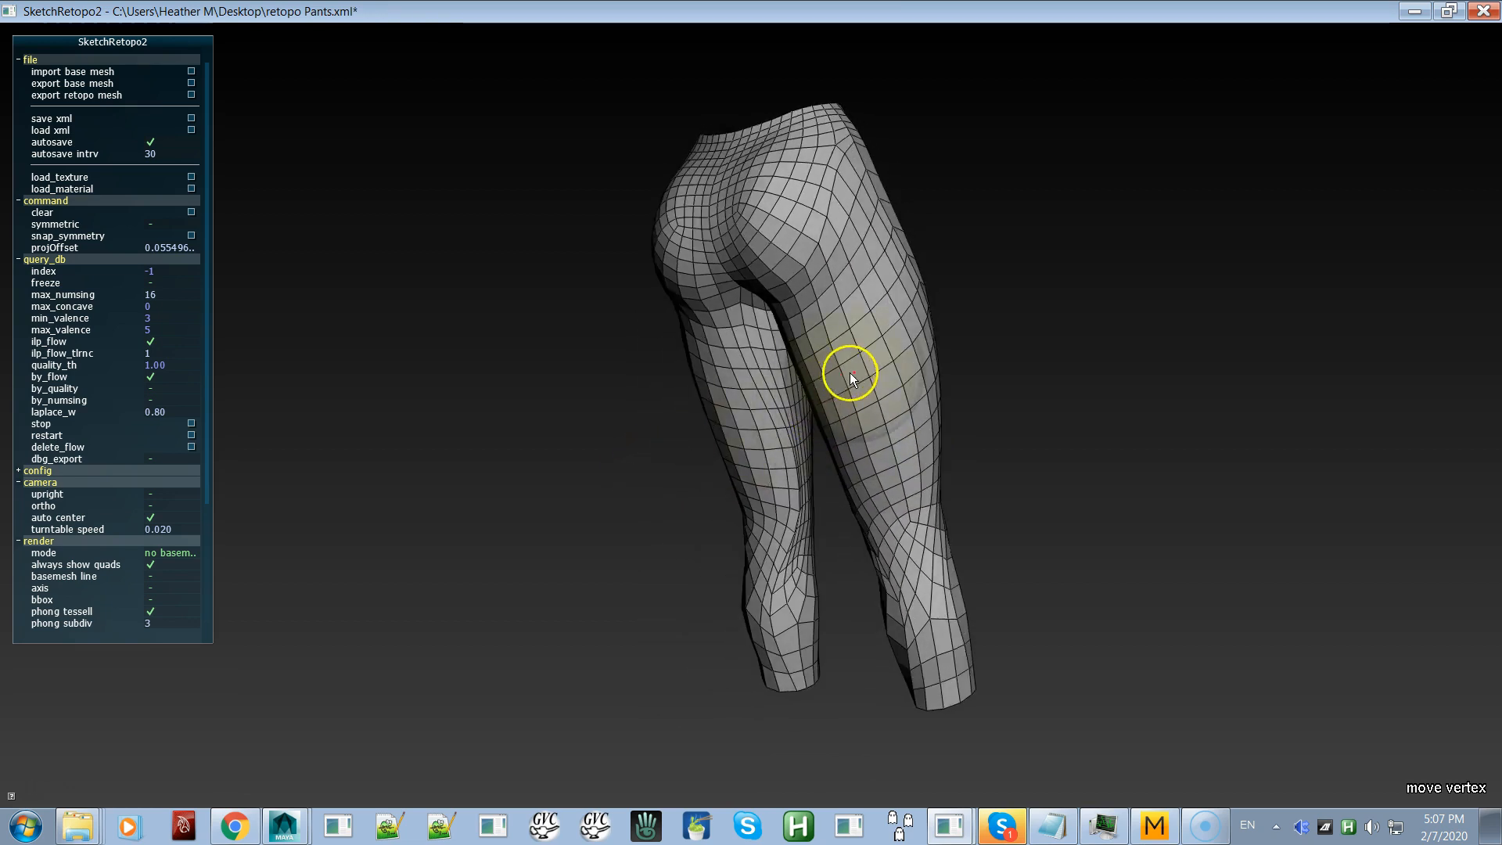
mouse_move(879, 382)
mouse_down()
mouse_move(858, 309)
mouse_move(904, 442)
mouse_move(790, 446)
mouse_up()
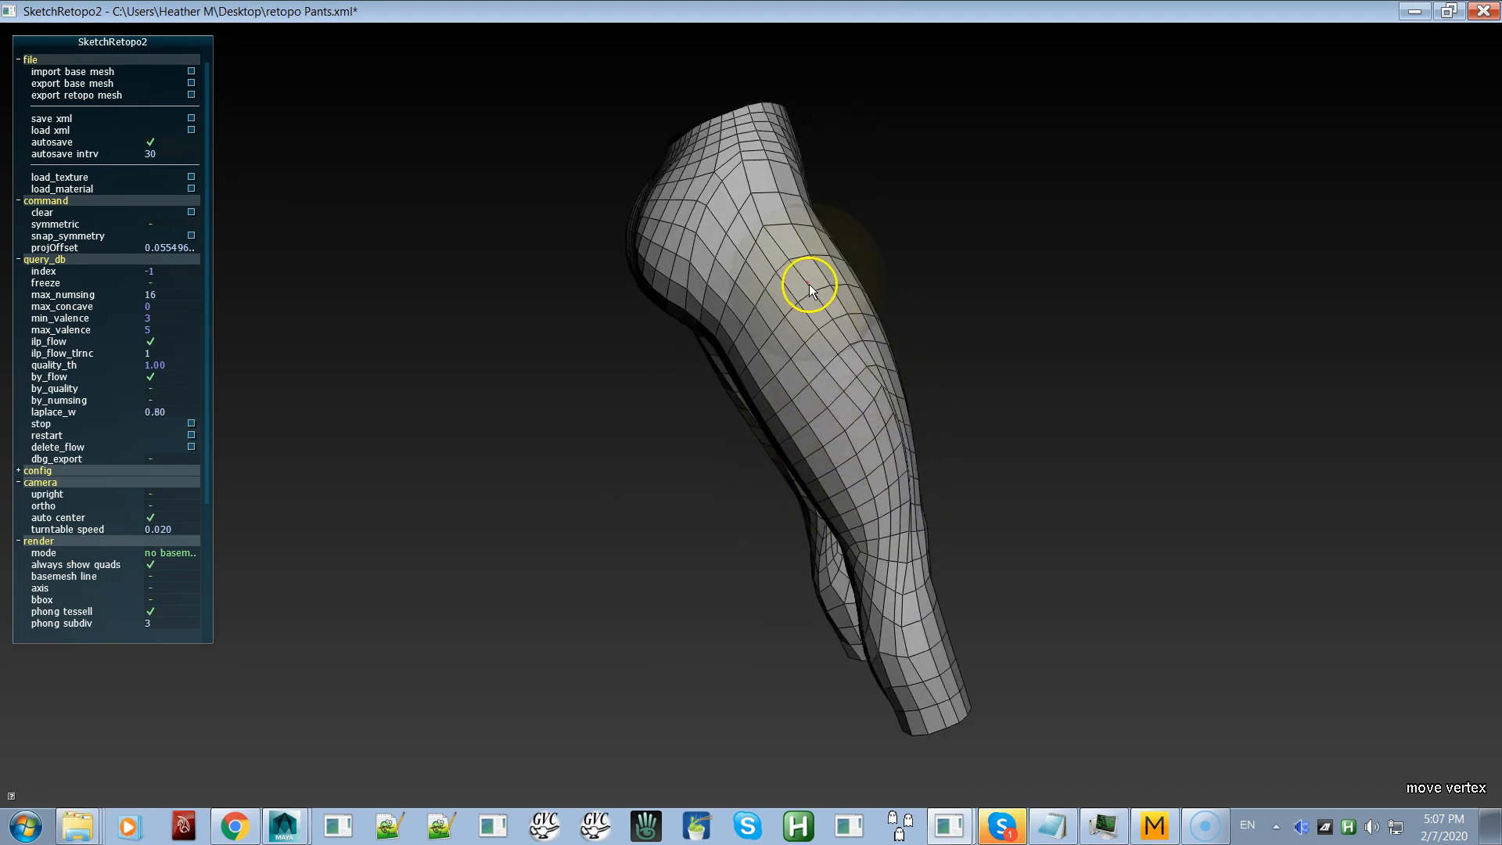
alt+drag(861, 436, 755, 473)
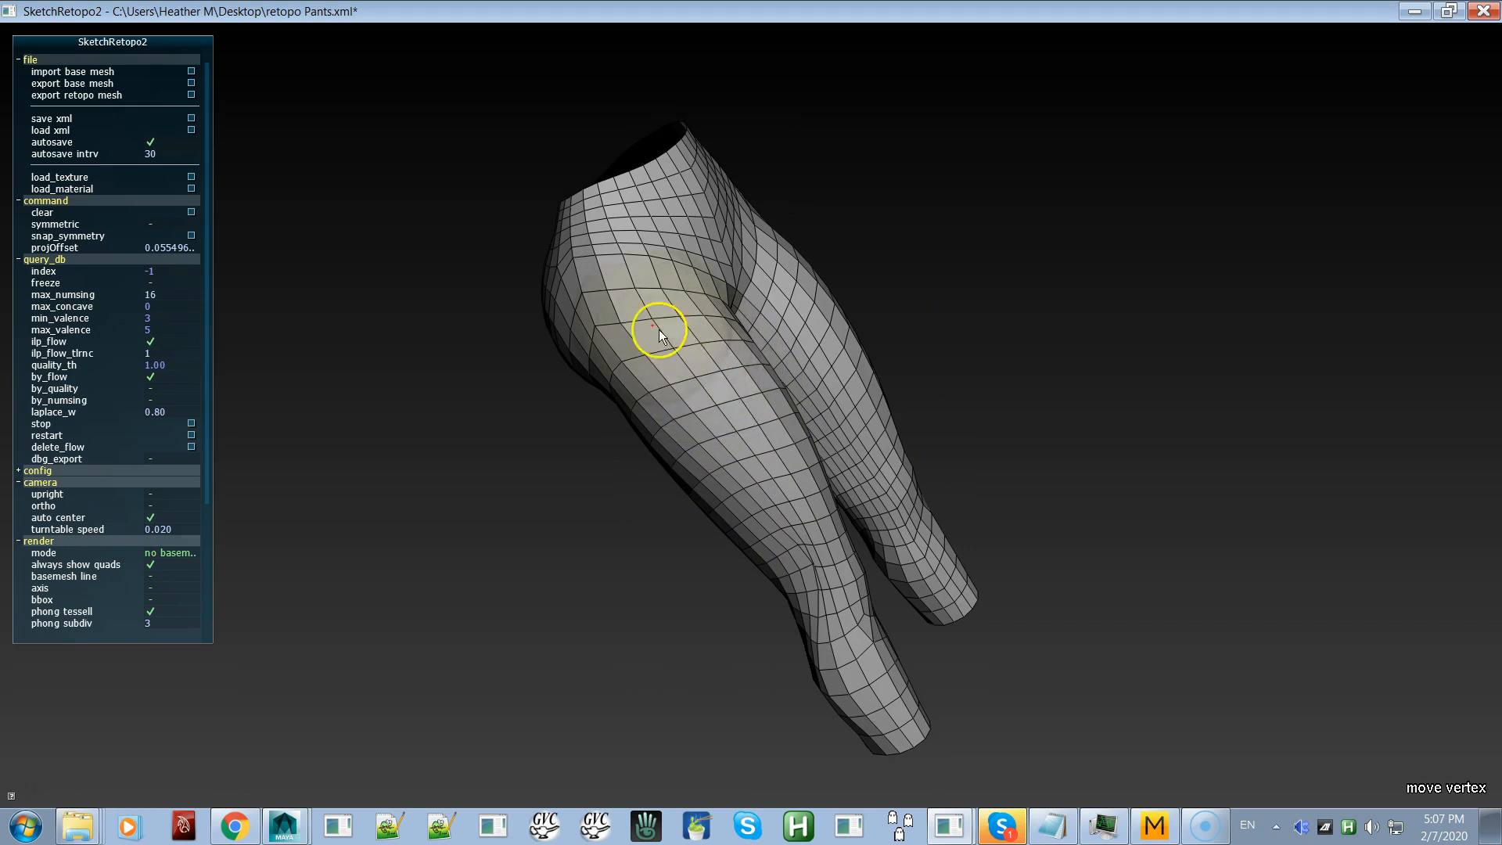
alt+drag(594, 308, 996, 231)
alt+drag(889, 248, 956, 269)
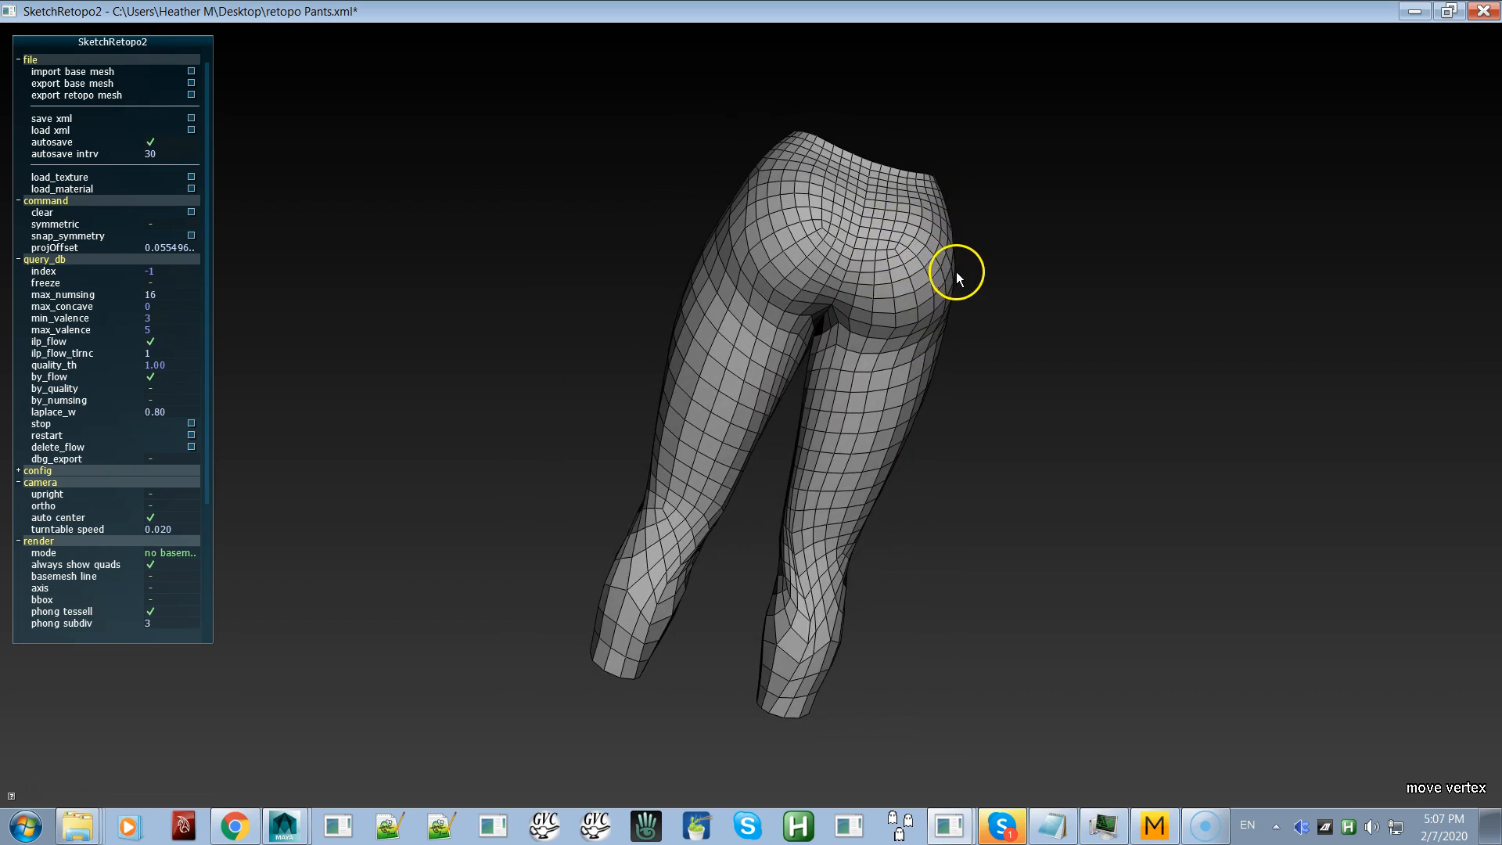
Step: Smooth the vertices along the left hip and outer leg and across the front of the thighs
alt+drag(821, 278, 991, 330)
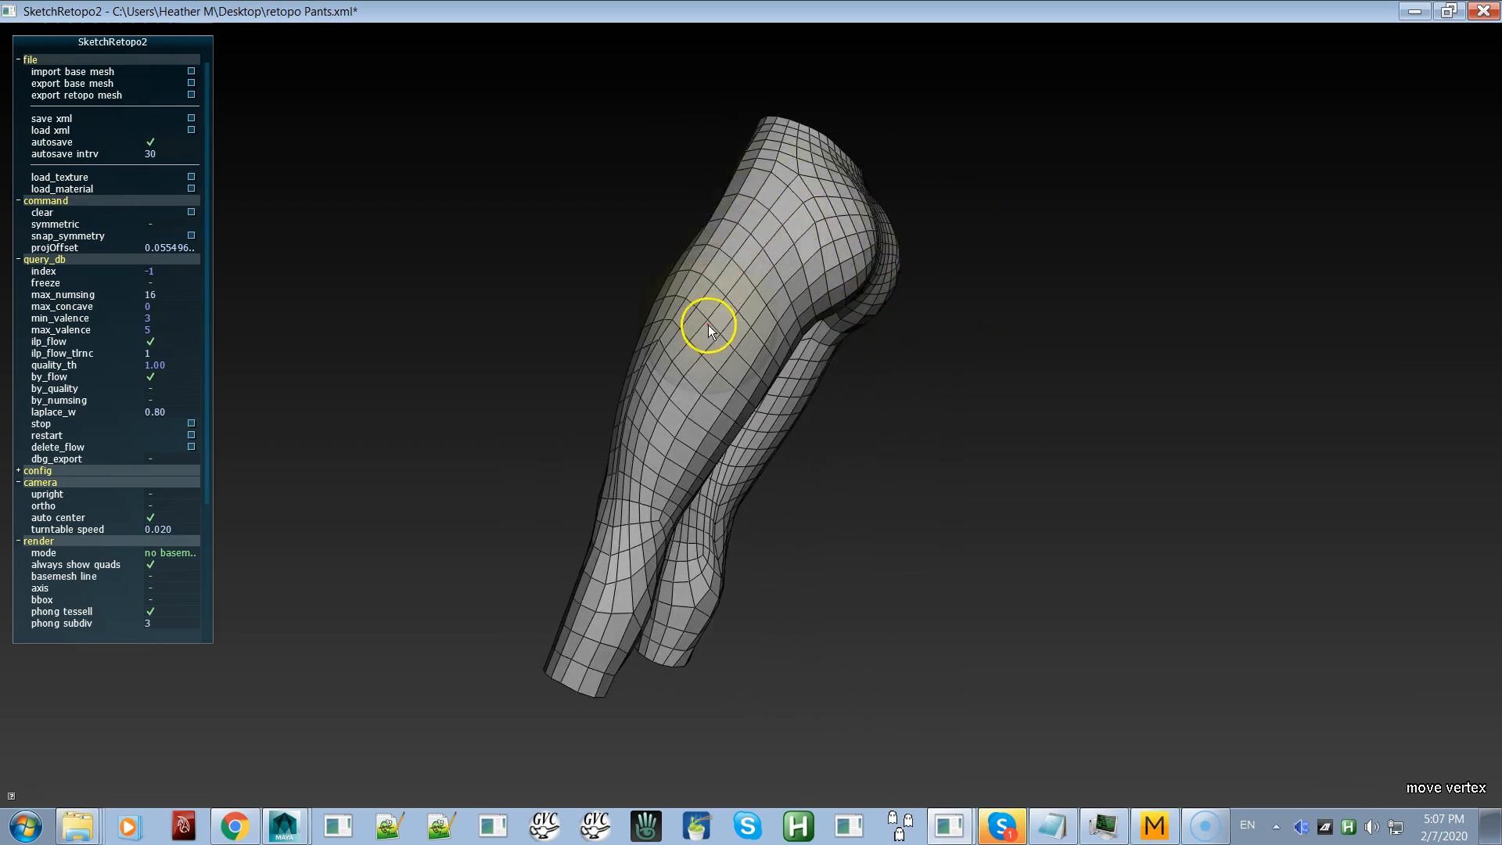
mouse_move(779, 224)
mouse_down()
mouse_move(770, 201)
mouse_move(767, 225)
mouse_move(788, 189)
mouse_move(764, 269)
mouse_move(684, 387)
mouse_move(650, 403)
mouse_move(741, 234)
mouse_up()
alt+drag(708, 335, 826, 400)
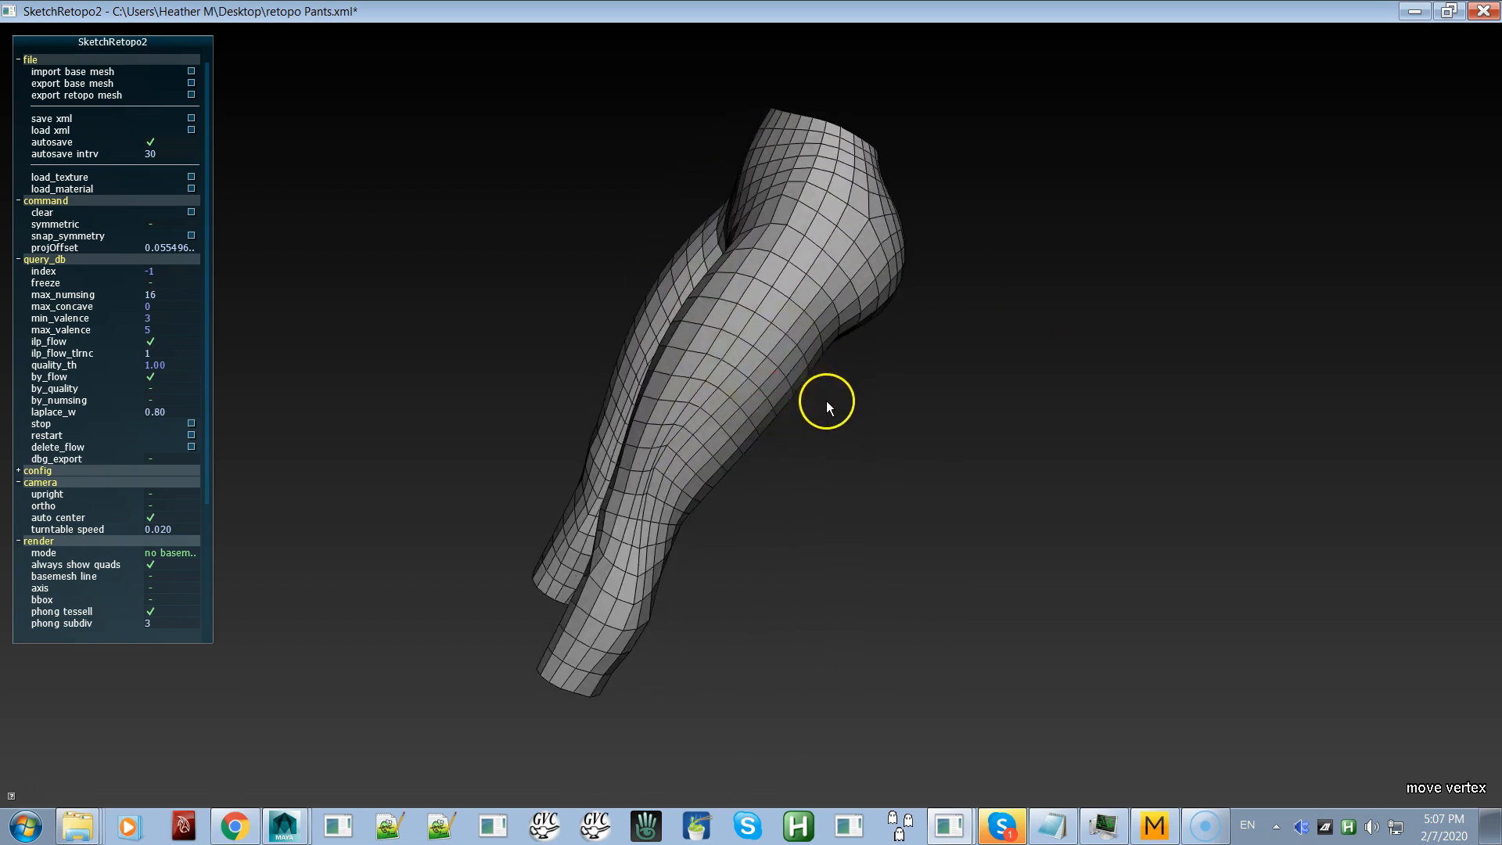
mouse_move(730, 410)
mouse_down()
mouse_move(611, 631)
mouse_move(779, 258)
mouse_move(682, 389)
mouse_move(780, 244)
mouse_move(819, 269)
mouse_move(820, 249)
mouse_move(776, 302)
mouse_move(891, 346)
mouse_up()
mouse_move(877, 248)
mouse_down()
mouse_move(805, 217)
mouse_move(772, 311)
mouse_move(818, 370)
mouse_move(712, 338)
mouse_up()
mouse_move(611, 433)
mouse_down()
mouse_move(694, 295)
mouse_move(504, 496)
mouse_move(510, 535)
mouse_up()
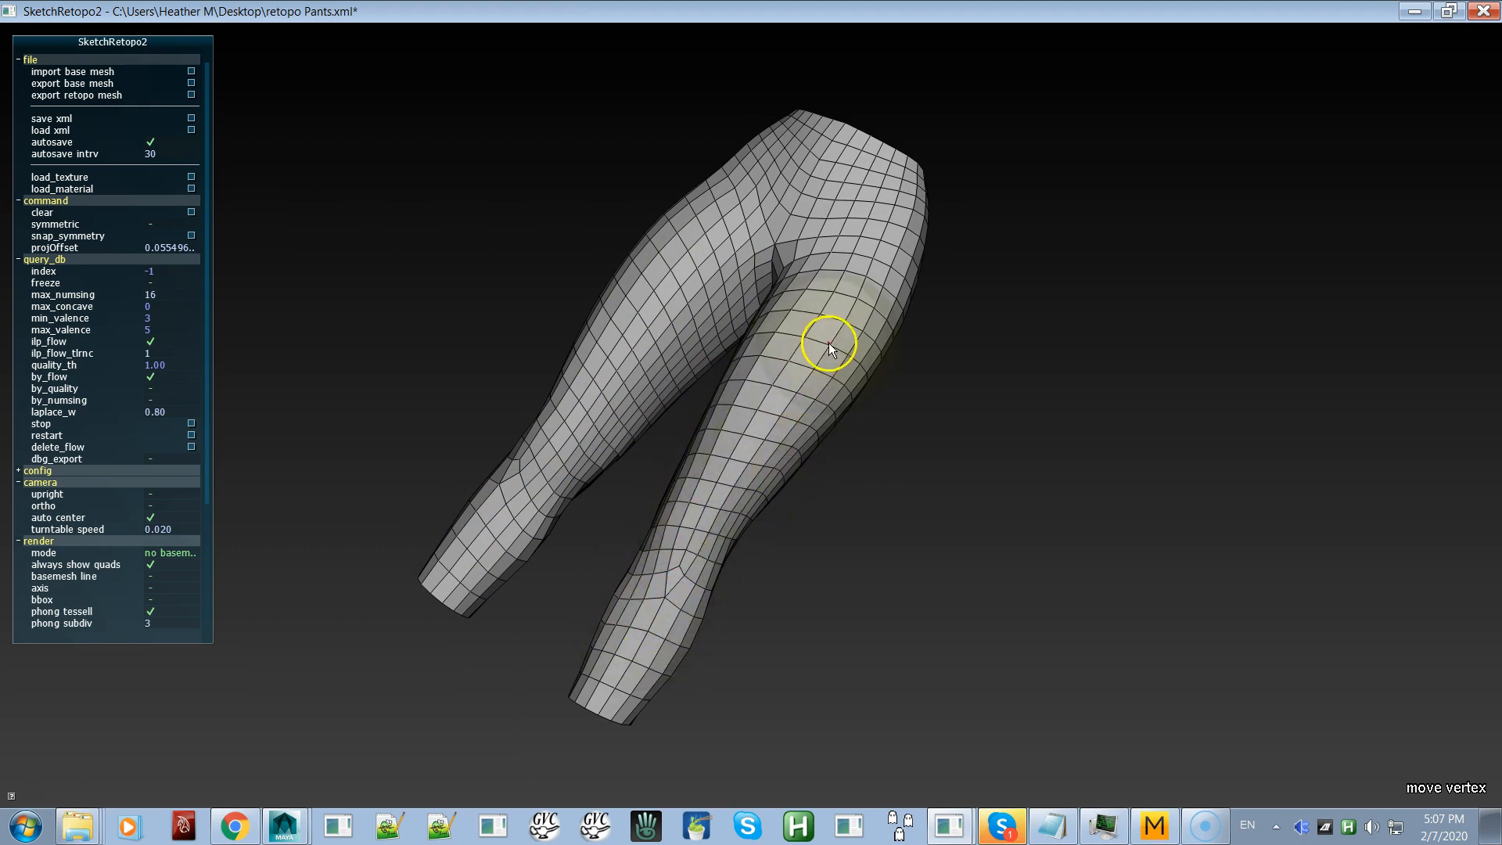
Step: Smooth the vertices on the right leg from the front of the hip down to the shin and the back of the knee
alt+drag(825, 302, 868, 363)
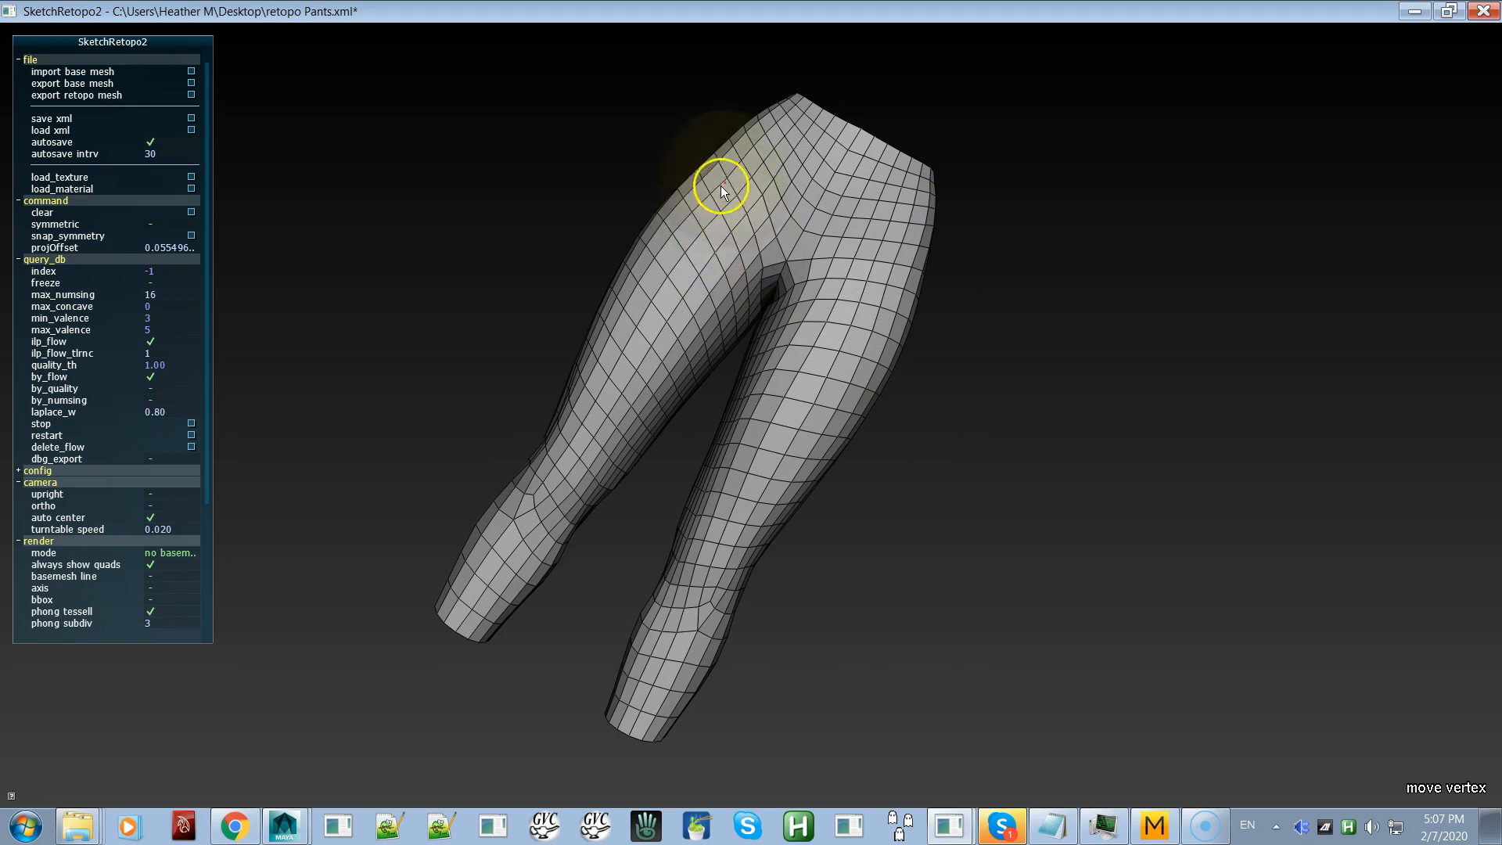
alt+drag(663, 301, 808, 325)
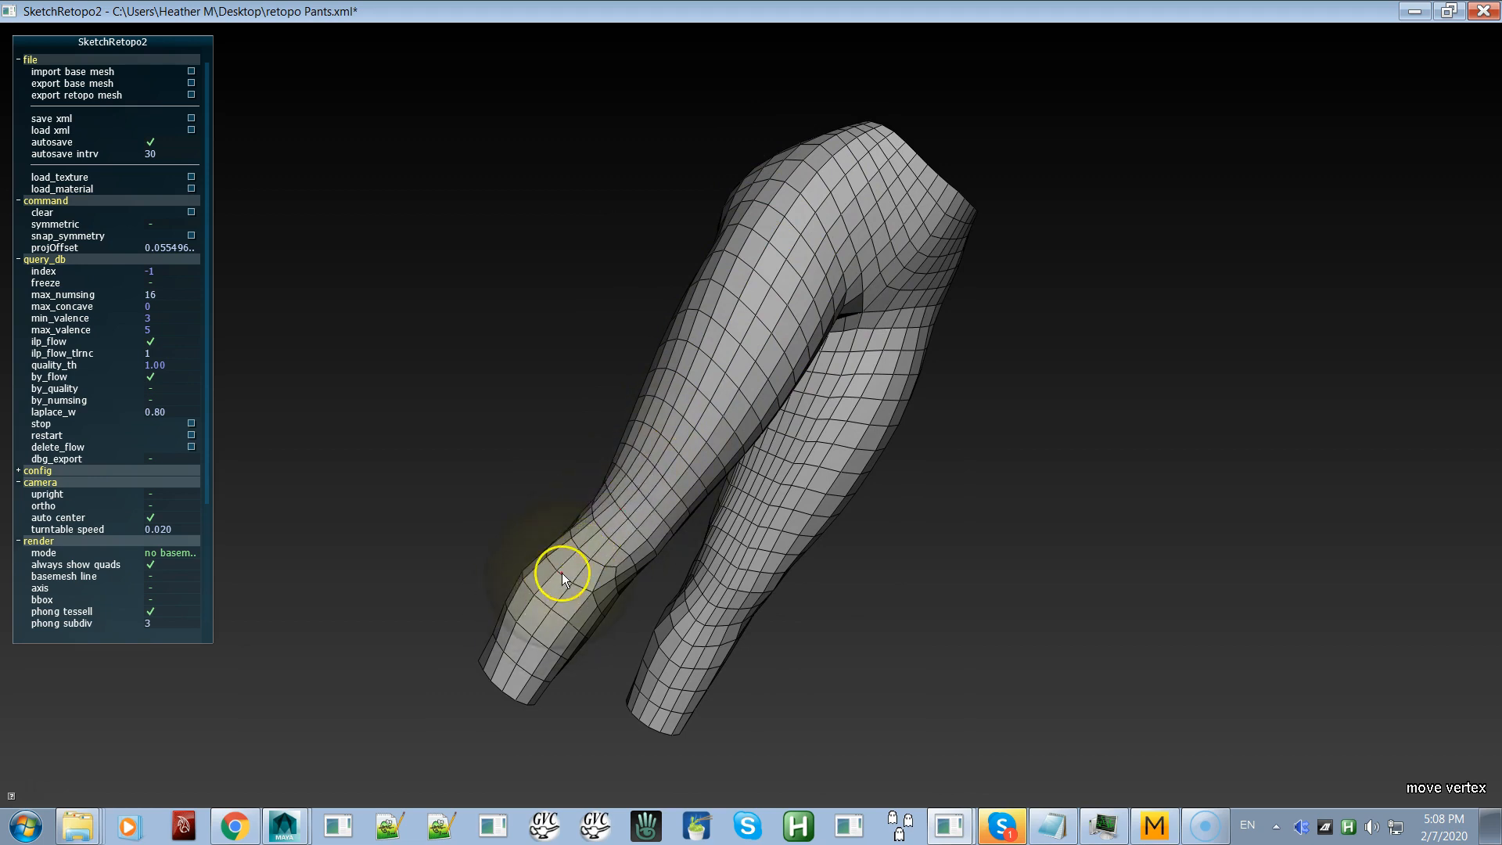
alt+drag(562, 573, 700, 604)
alt+drag(587, 647, 805, 657)
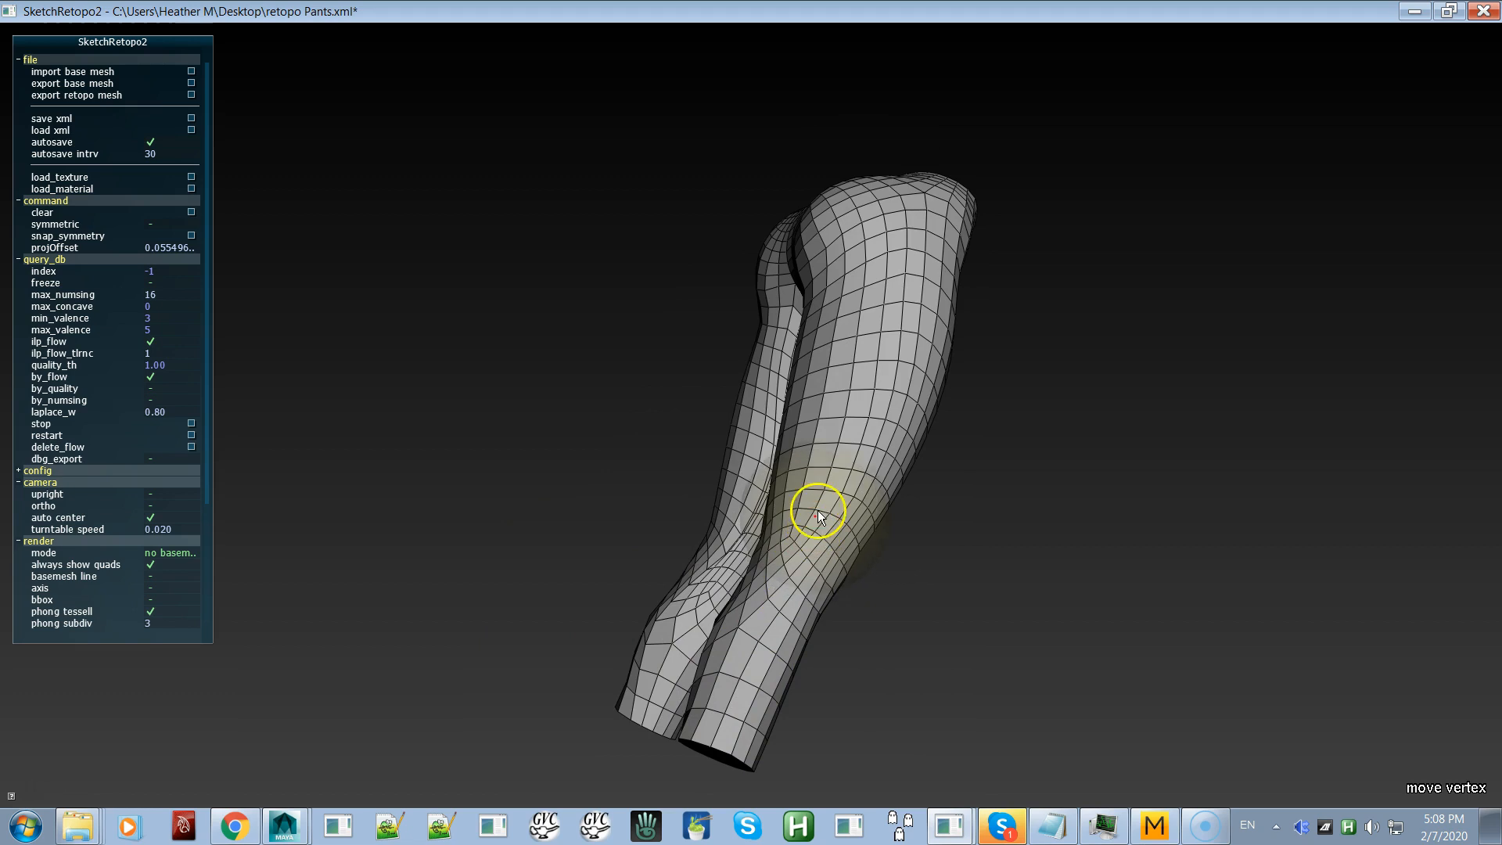
alt+drag(828, 375, 937, 389)
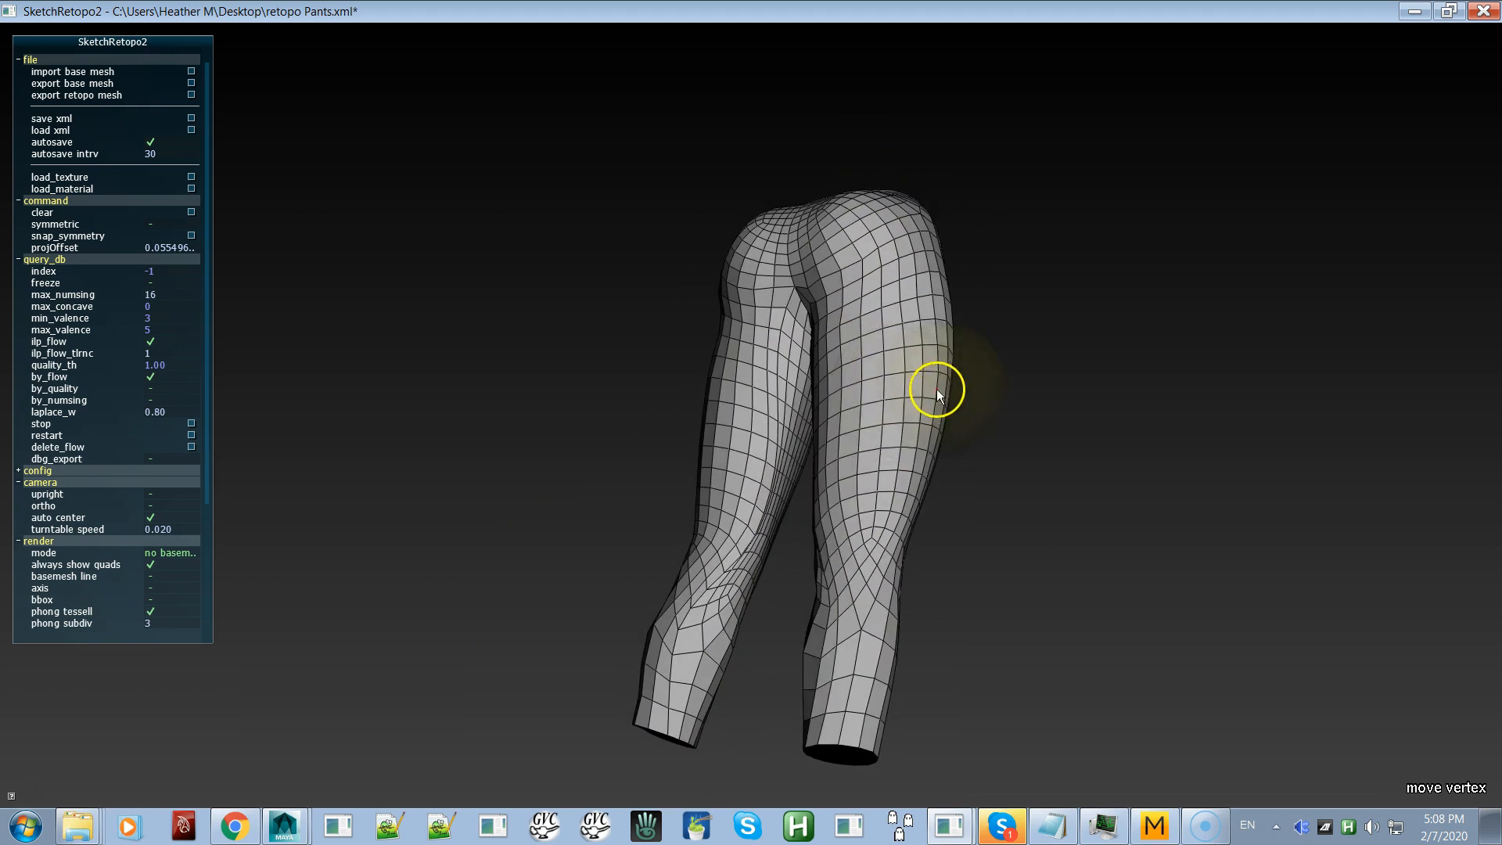
mouse_move(631, 460)
alt+mouse_down()
mouse_move(674, 452)
mouse_move(617, 478)
alt+mouse_up()
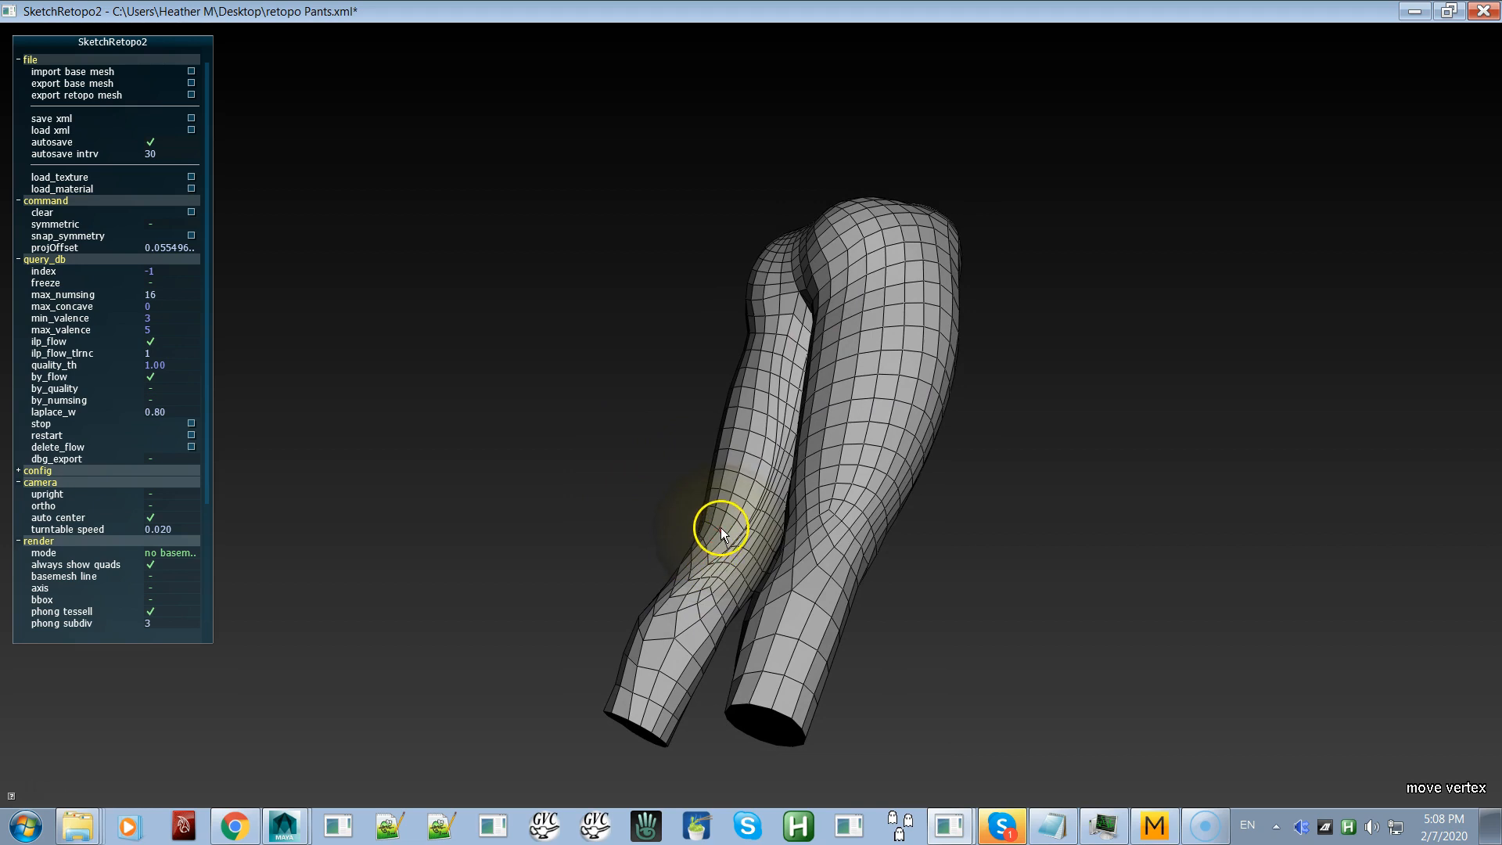
Step: Even out the vertices behind the knees and on the calves, then around the remaining hip, thigh and knee areas of both legs
mouse_move(725, 532)
shift+mouse_down()
mouse_move(745, 536)
mouse_move(768, 456)
mouse_move(704, 577)
mouse_move(764, 436)
mouse_move(777, 352)
mouse_move(714, 516)
mouse_move(696, 619)
mouse_move(676, 637)
mouse_move(692, 583)
mouse_move(825, 650)
shift+mouse_up()
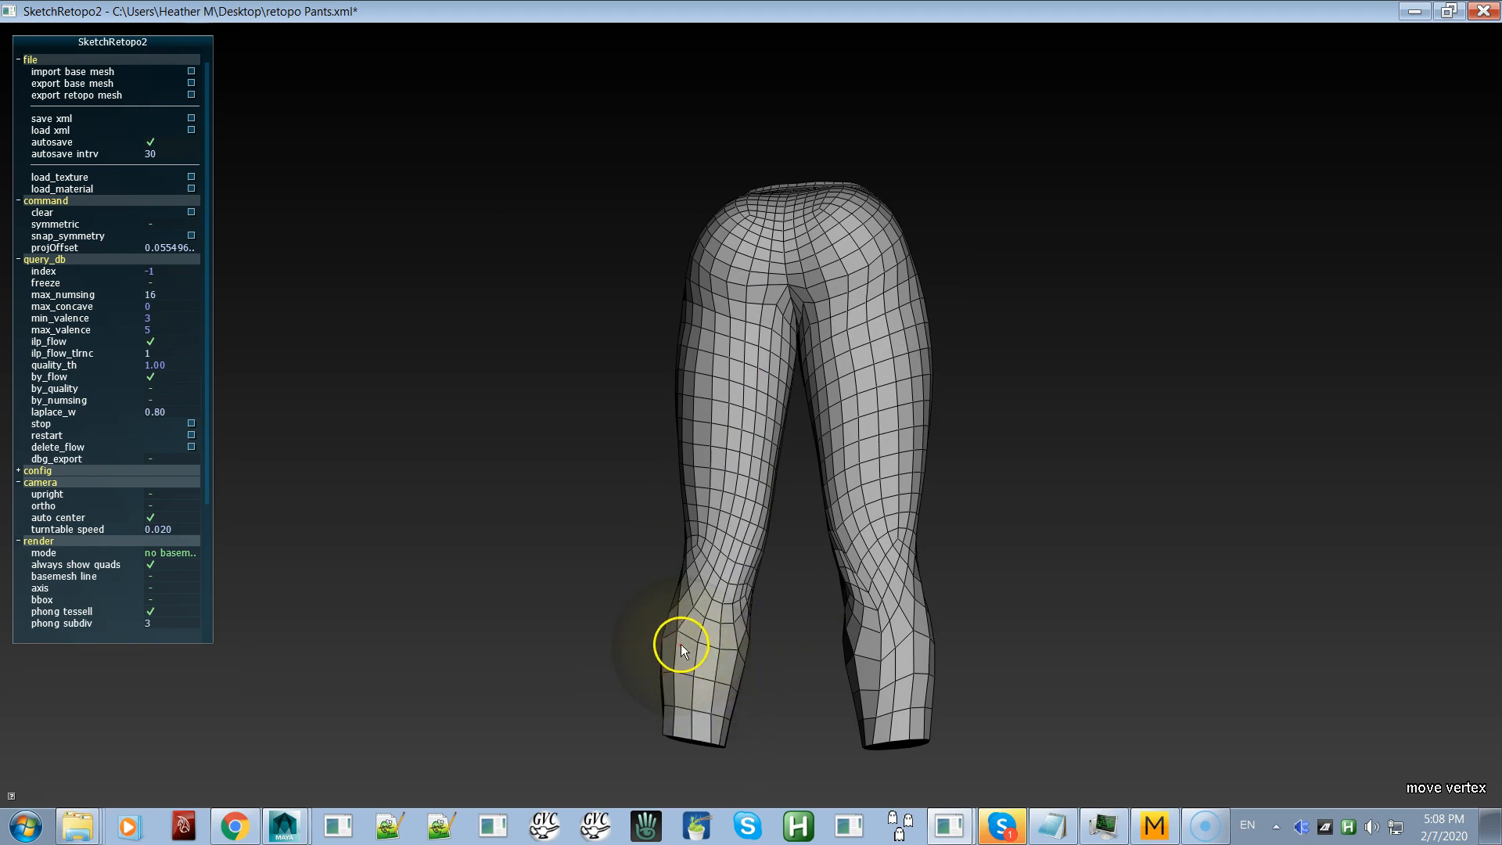
alt+drag(681, 644, 784, 658)
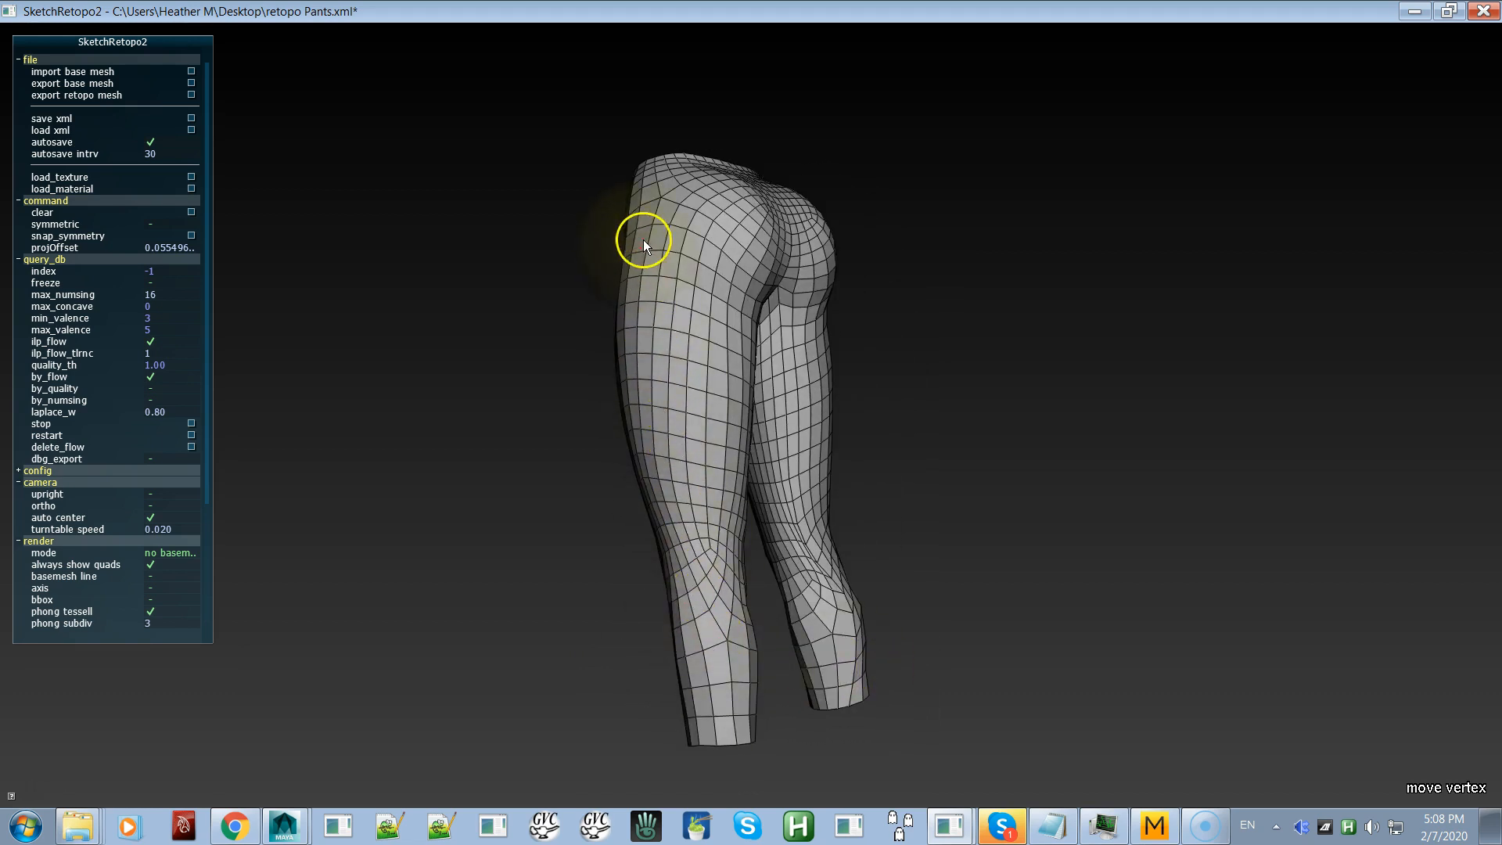
alt+drag(686, 403, 616, 408)
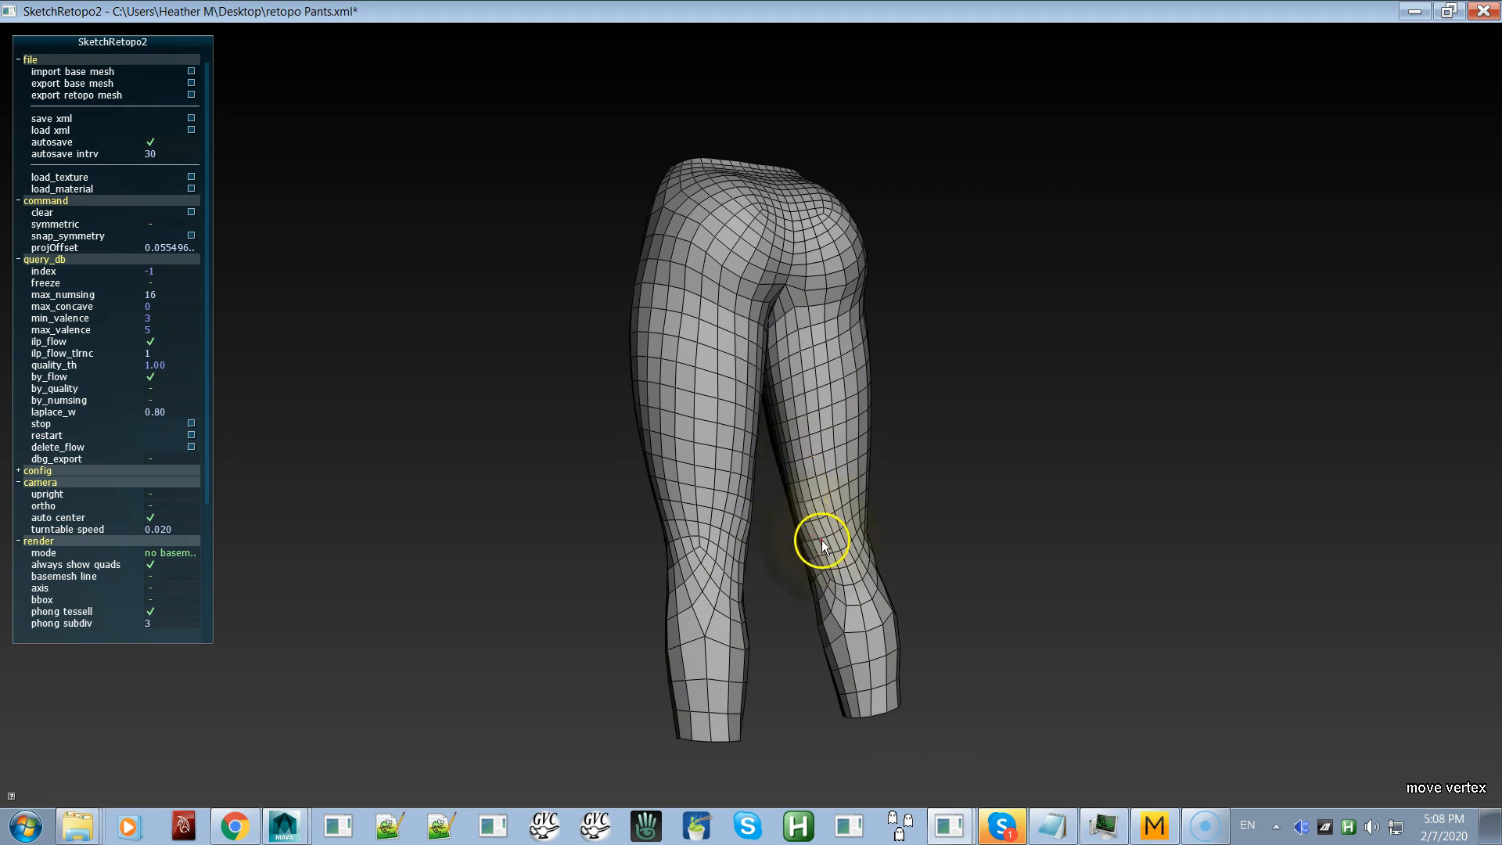
alt+drag(822, 541, 676, 611)
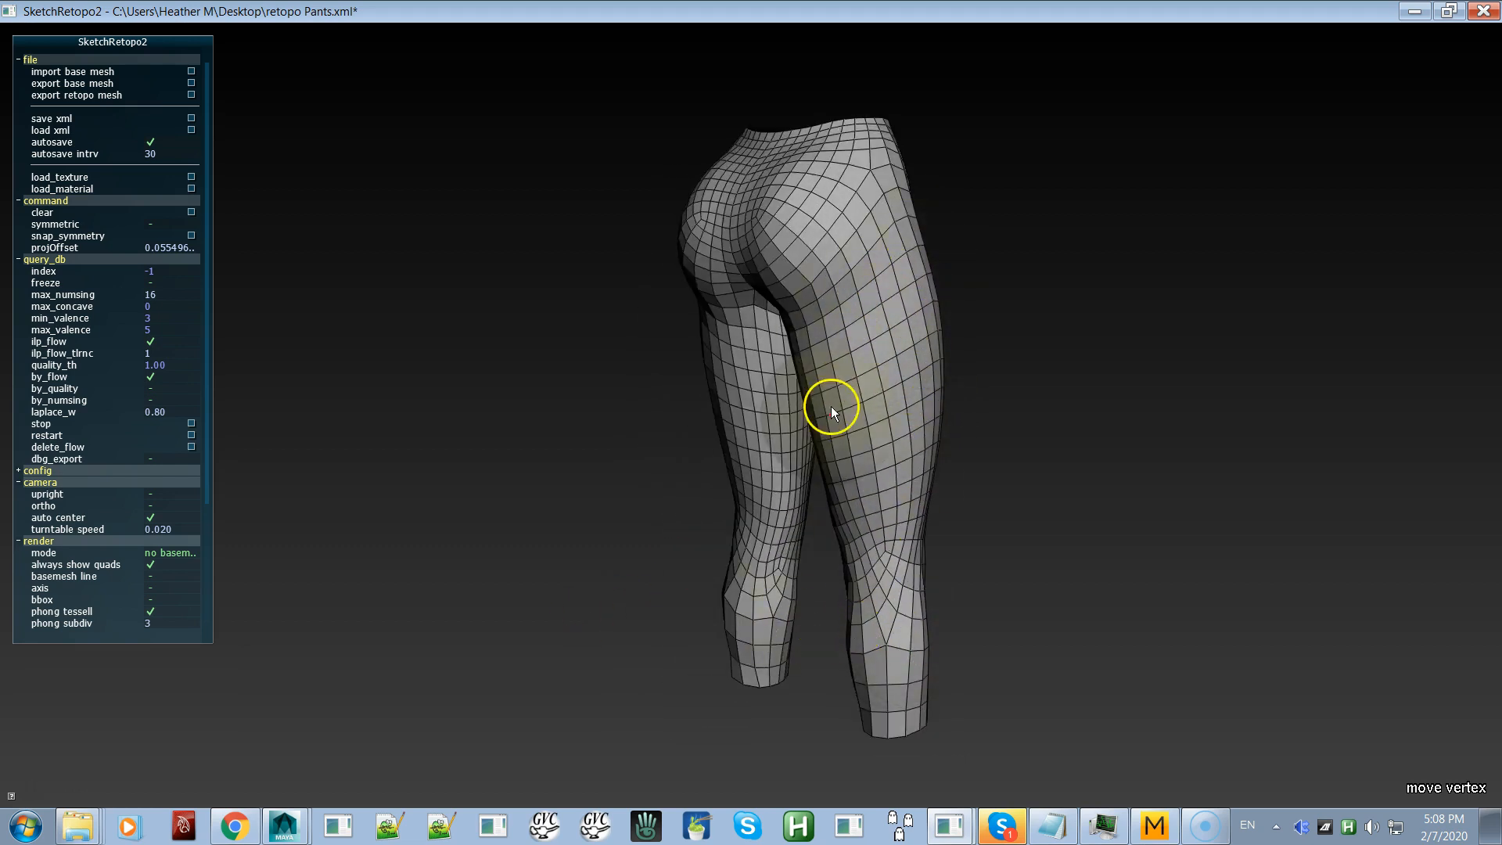
alt+drag(935, 553, 733, 603)
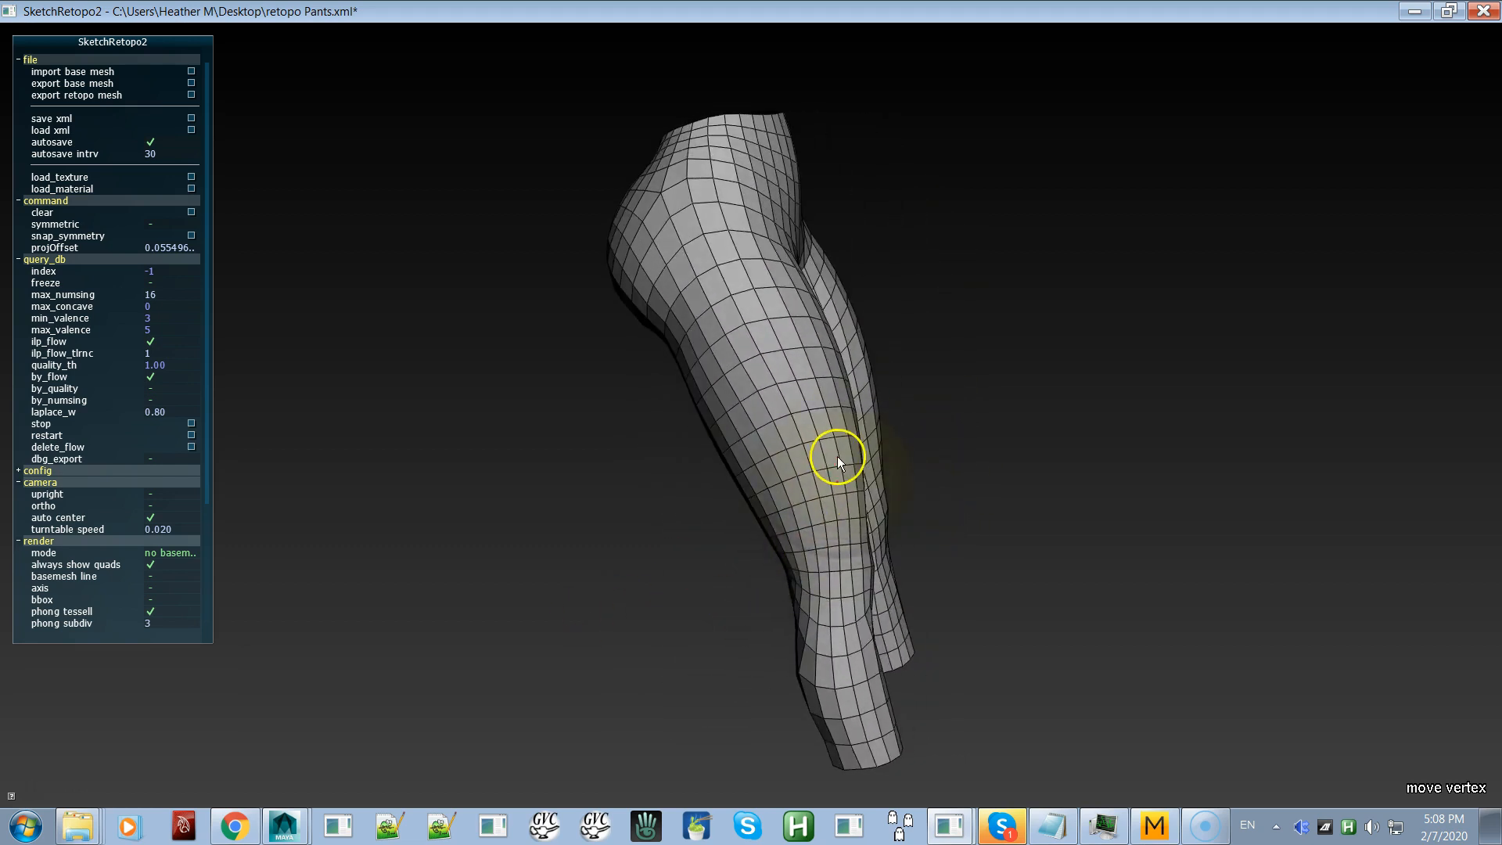
mouse_move(871, 665)
alt+mouse_down()
mouse_move(794, 596)
mouse_move(740, 586)
alt+mouse_up()
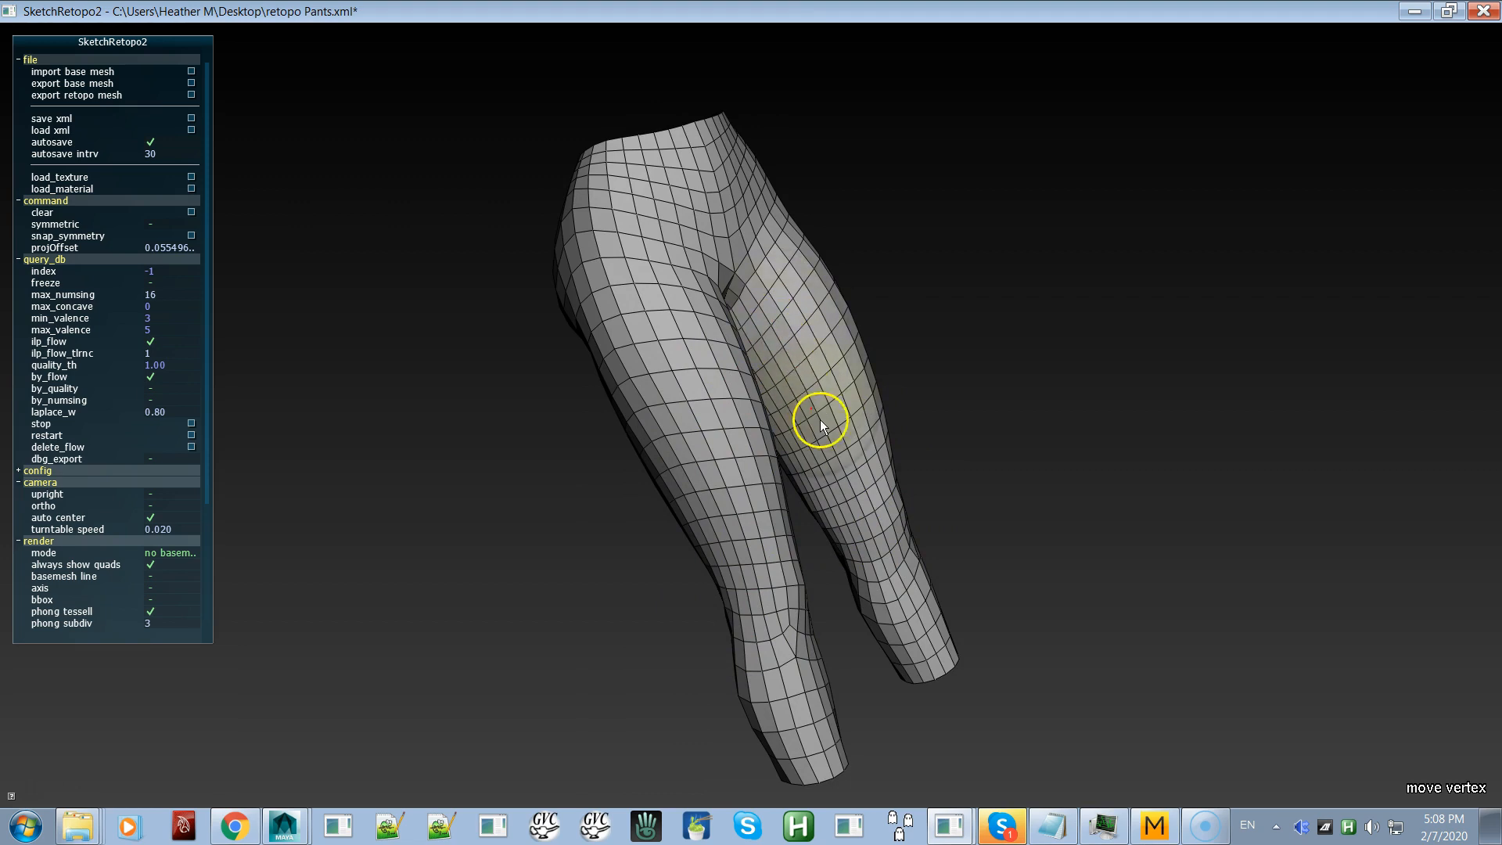
alt+drag(874, 613, 721, 637)
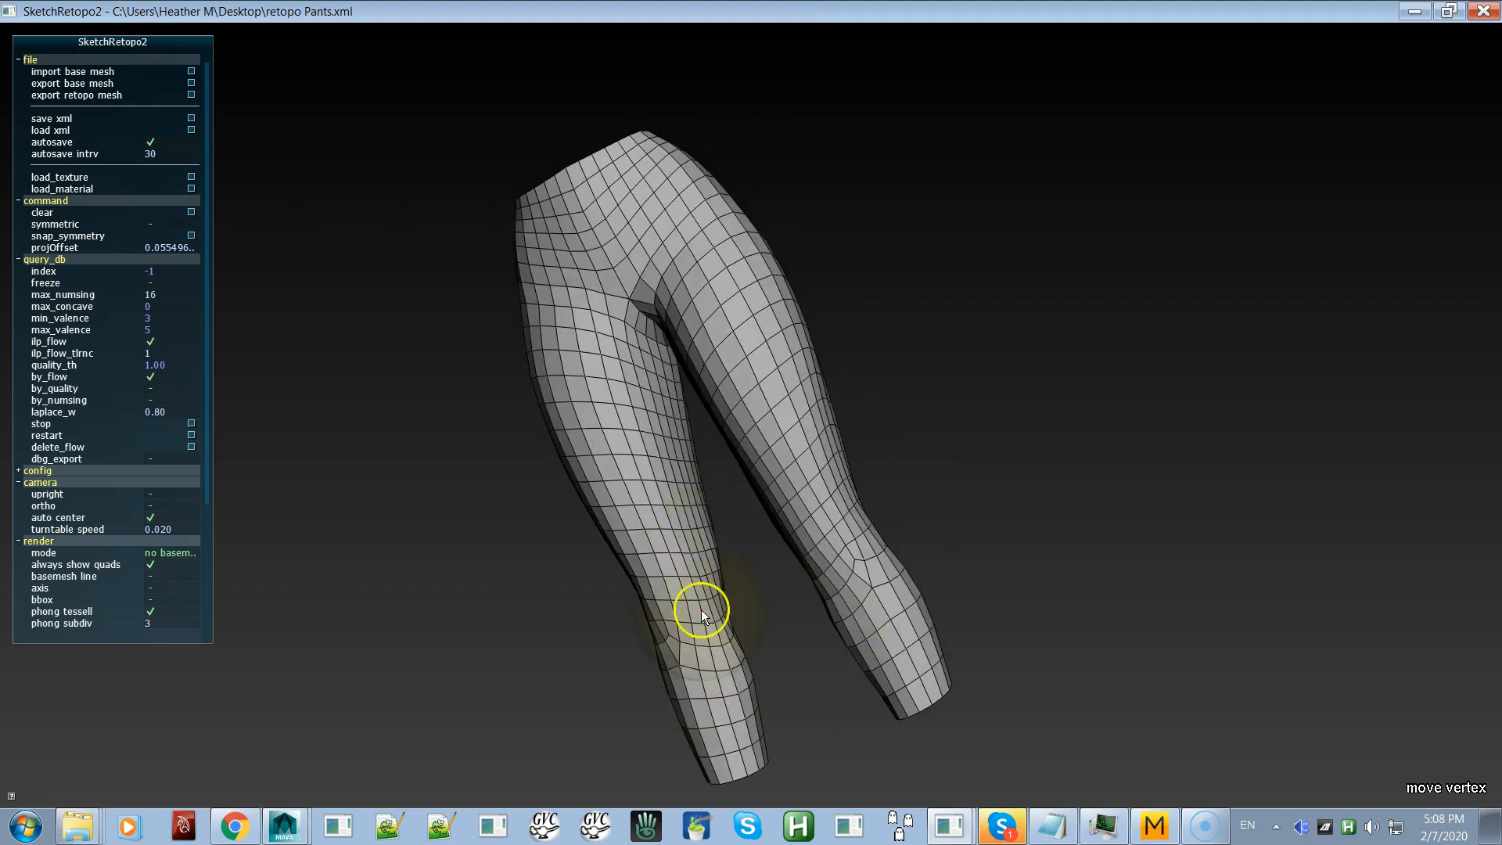
alt+drag(692, 543, 1001, 499)
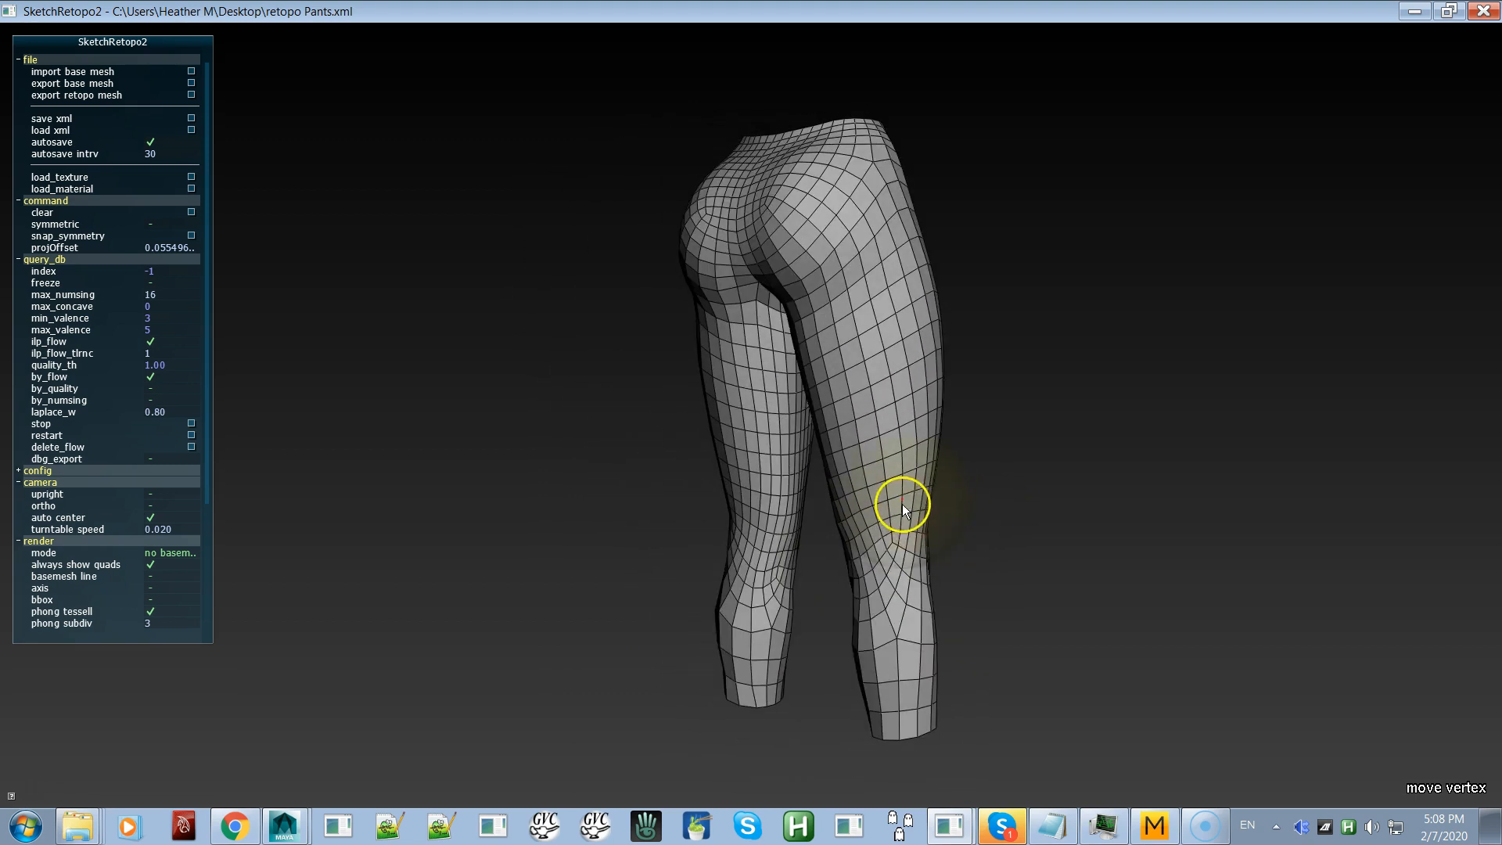
Step: Smooth the vertices on the left calf, then even out the quads across both buttocks
alt+drag(828, 440, 833, 417)
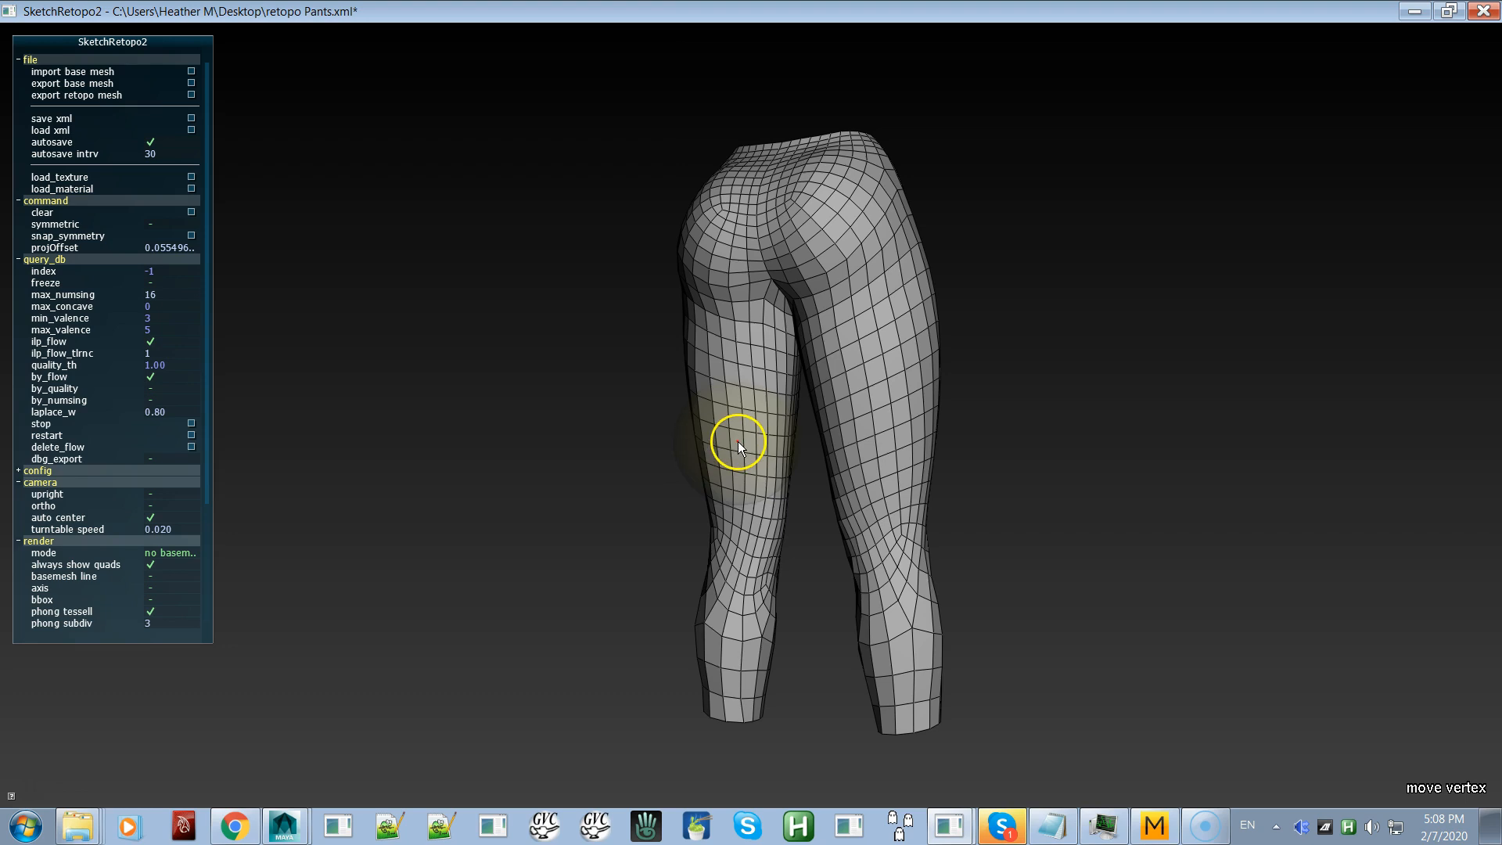
mouse_move(749, 589)
shift+mouse_down()
mouse_move(734, 629)
mouse_move(762, 641)
mouse_move(712, 677)
mouse_move(741, 550)
mouse_move(906, 544)
mouse_move(671, 631)
shift+mouse_up()
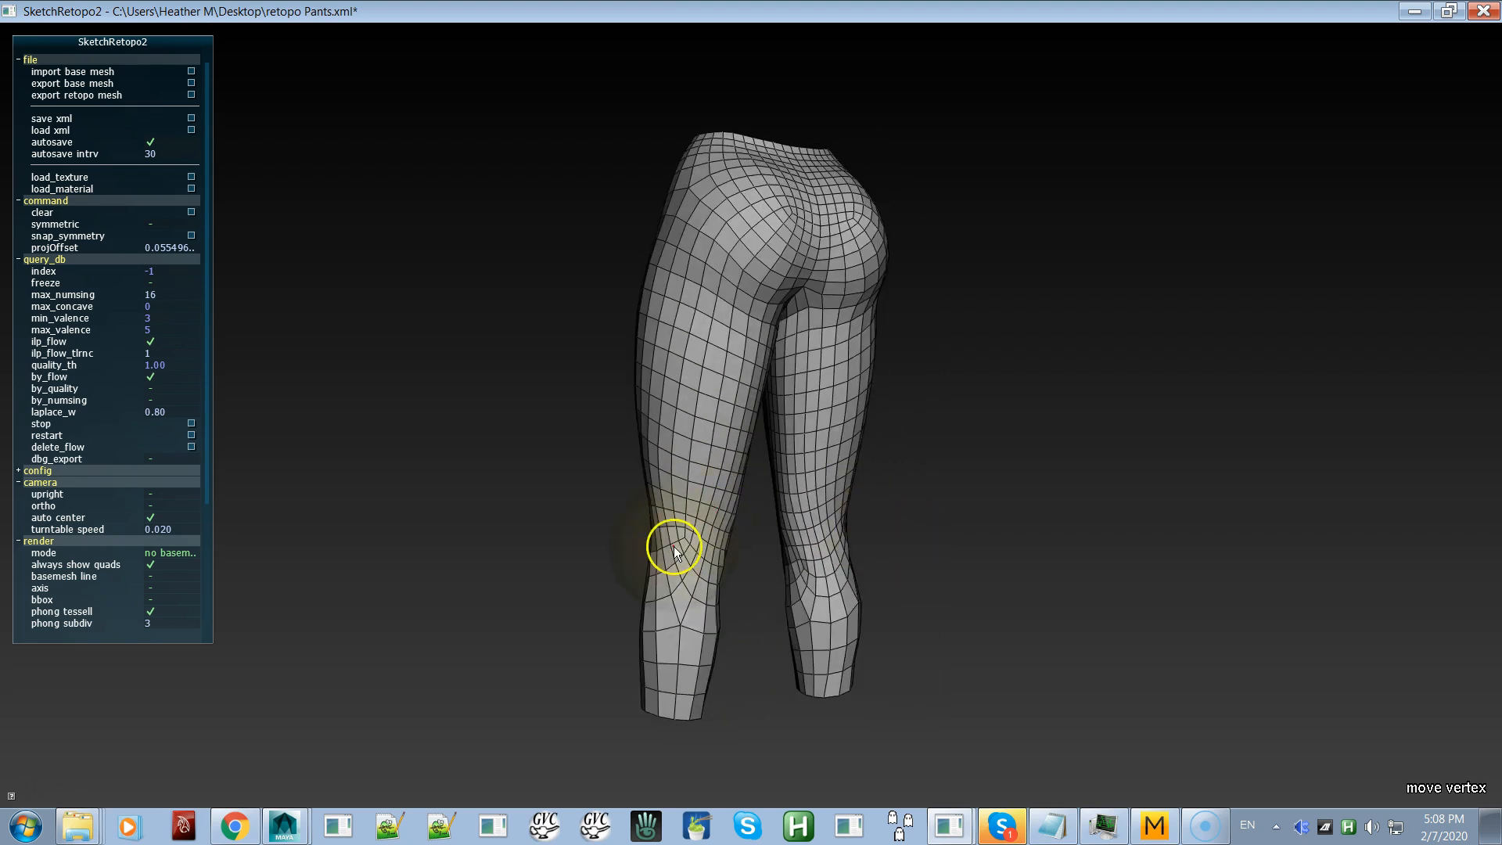
alt+drag(672, 390, 767, 462)
mouse_move(693, 315)
shift+mouse_down()
mouse_move(738, 221)
mouse_move(702, 249)
shift+mouse_up()
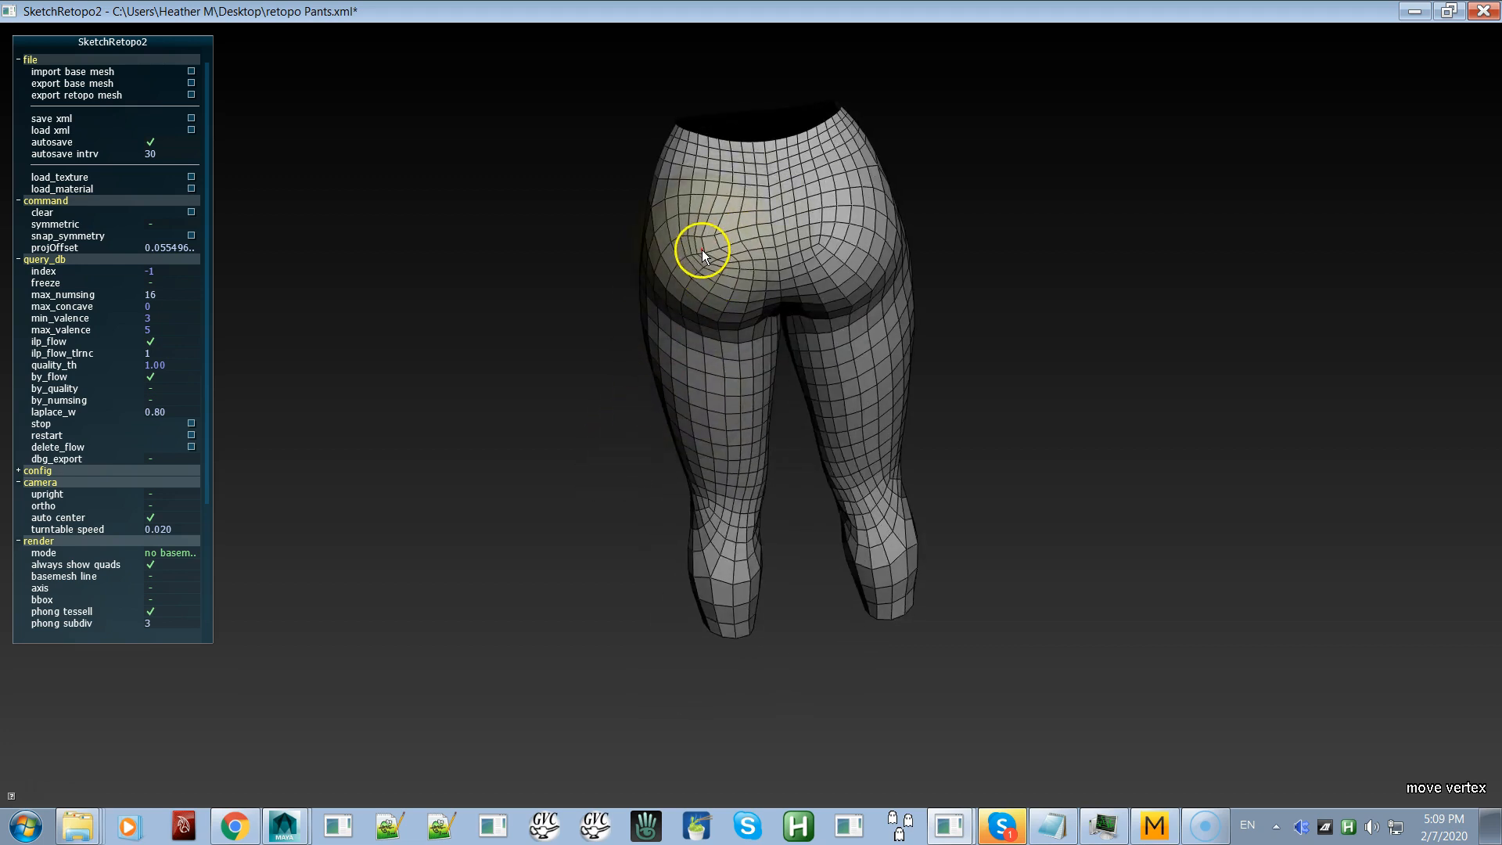
mouse_move(818, 214)
mouse_down()
mouse_move(838, 230)
mouse_move(806, 200)
mouse_move(817, 202)
mouse_move(734, 213)
mouse_move(762, 254)
mouse_up()
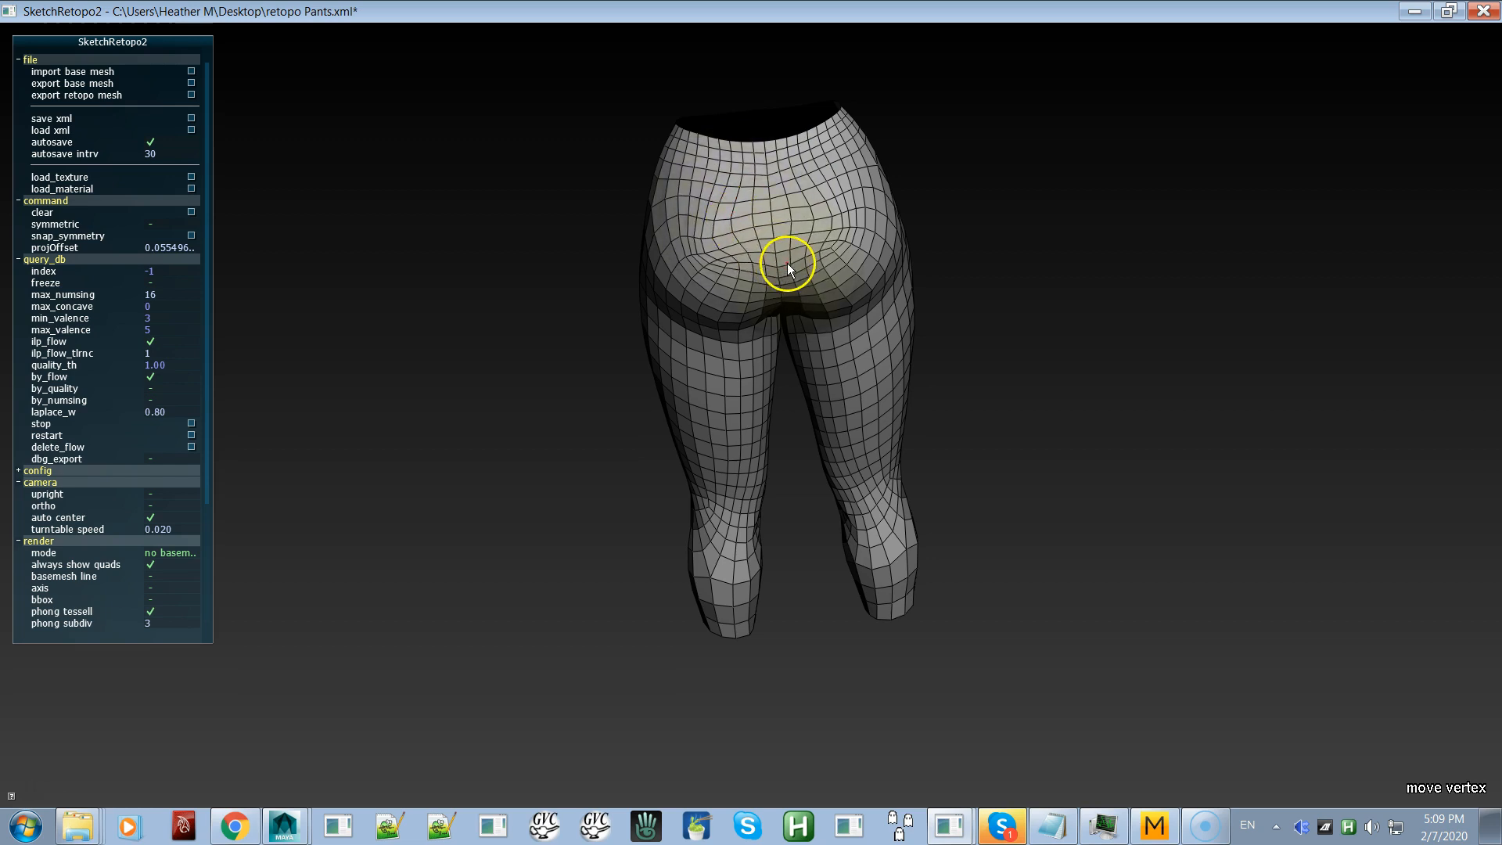
mouse_move(785, 274)
alt+mouse_down()
mouse_move(795, 186)
mouse_move(762, 224)
mouse_move(795, 195)
mouse_move(712, 235)
mouse_move(716, 295)
mouse_move(798, 208)
mouse_move(825, 225)
mouse_move(768, 195)
mouse_move(701, 210)
mouse_move(741, 162)
mouse_move(818, 163)
mouse_move(804, 263)
mouse_move(740, 288)
alt+mouse_up()
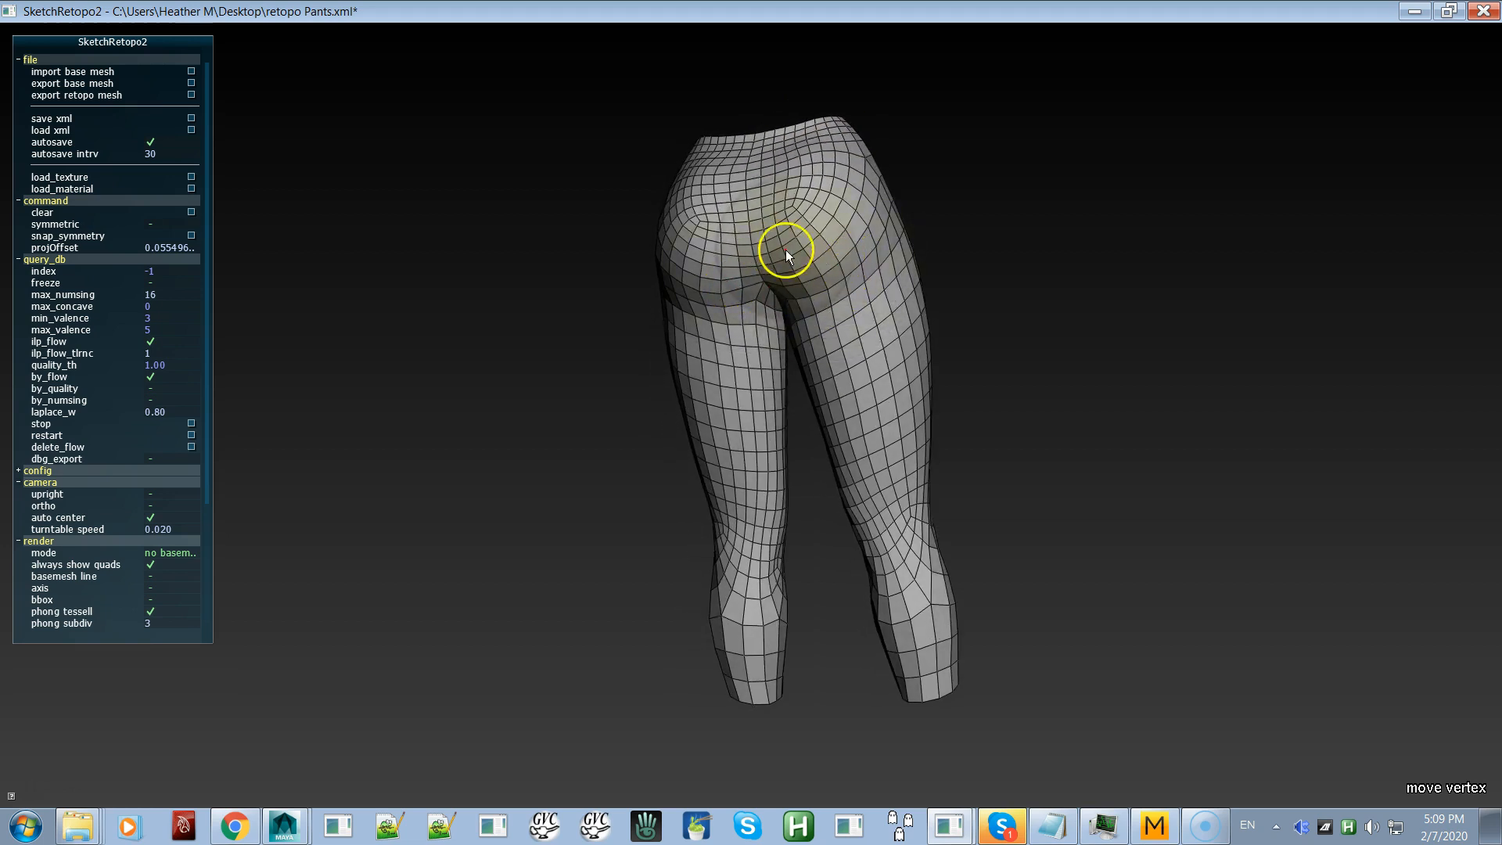
mouse_move(724, 328)
alt+mouse_down()
mouse_move(770, 309)
mouse_move(751, 286)
alt+mouse_up()
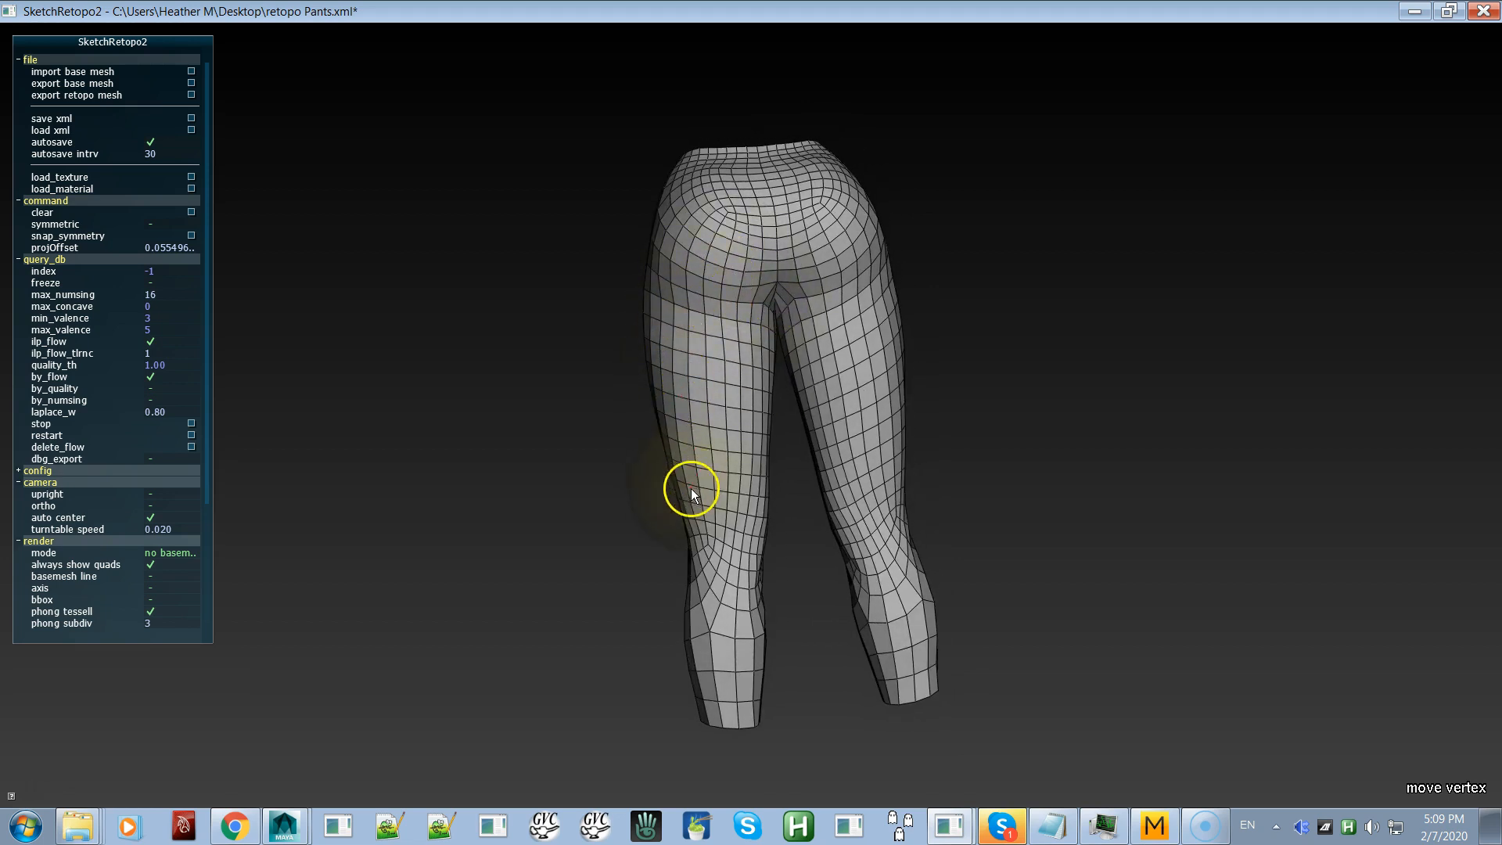
Step: Smooth the vertices on the left lower leg down to the hem and set the render mode to default
key(space)
key(space)
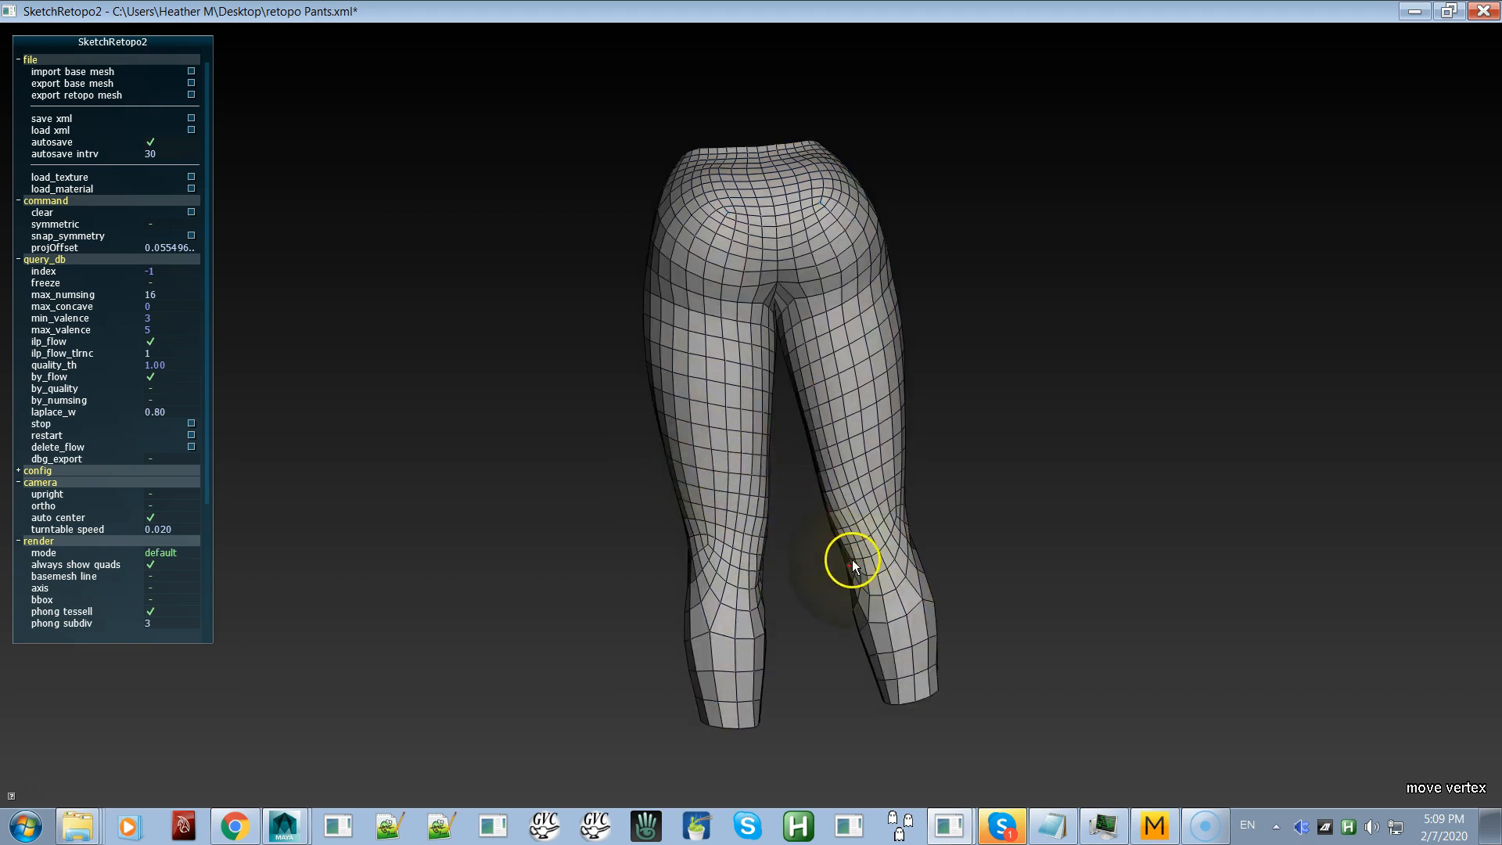
key(space)
alt+drag(750, 469, 901, 502)
mouse_move(727, 616)
shift+mouse_down()
mouse_move(692, 373)
mouse_move(716, 617)
mouse_move(759, 674)
mouse_move(593, 694)
mouse_move(721, 661)
mouse_move(631, 679)
mouse_move(723, 691)
mouse_move(653, 688)
shift+mouse_up()
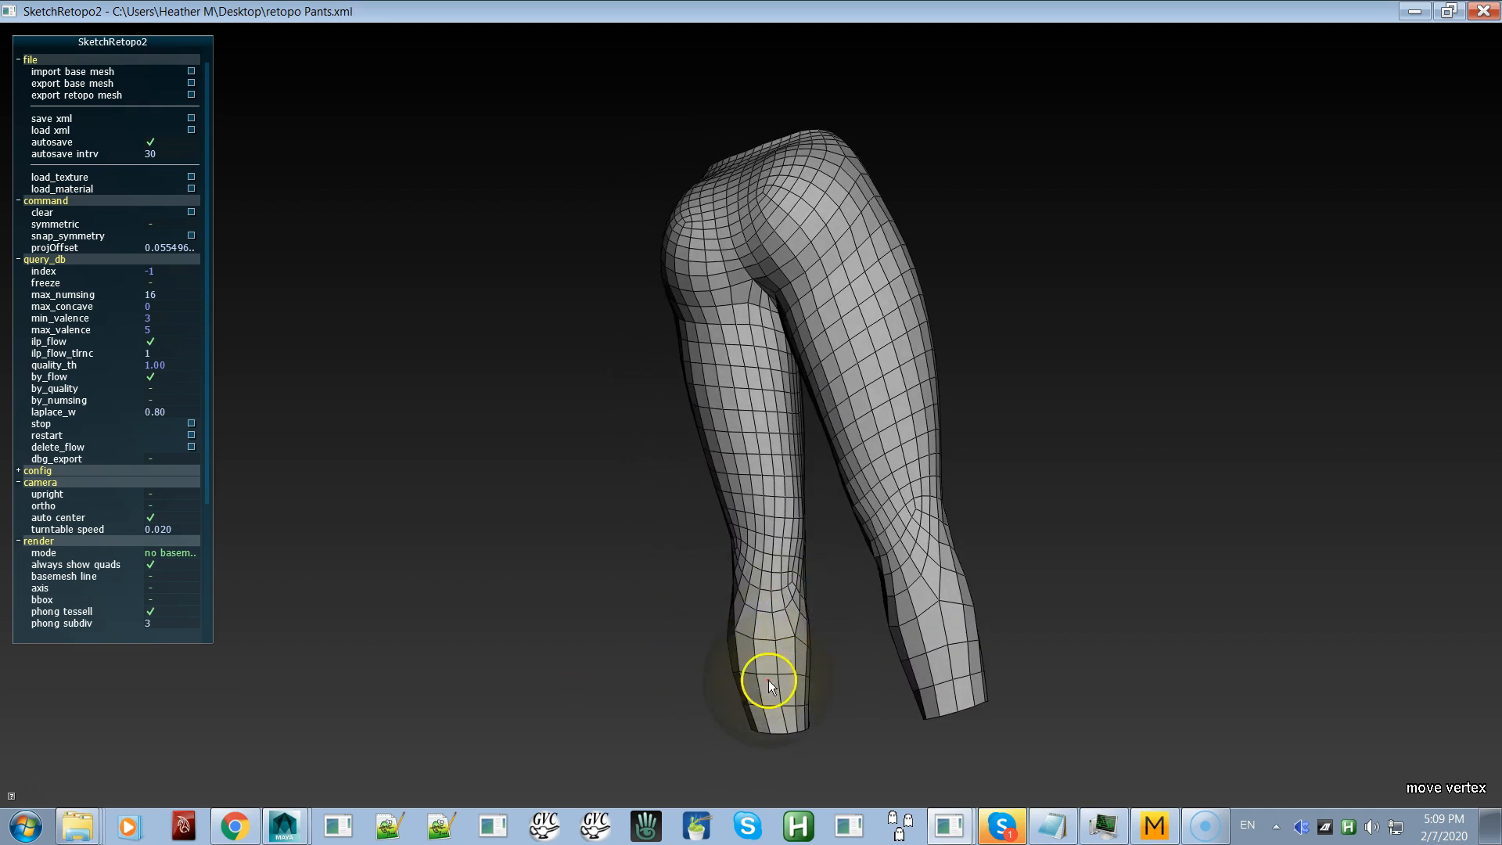
key(space)
alt+drag(759, 700, 828, 692)
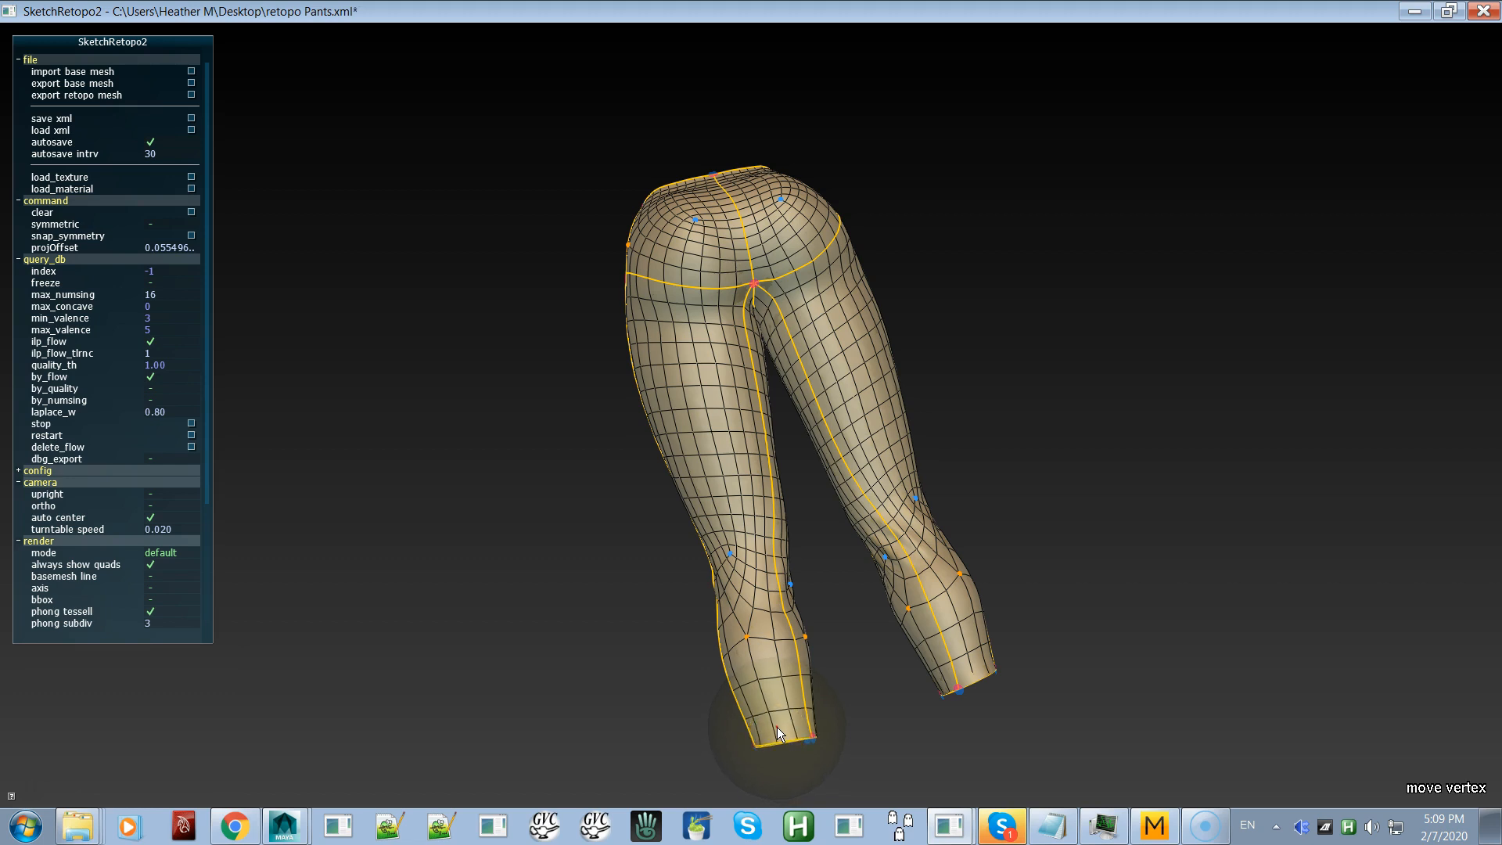
Step: Undo a trial move of the vertices on the back of the left thigh, then adjust the back of the left knee and calf
mouse_move(725, 435)
mouse_down()
mouse_move(710, 396)
mouse_move(717, 468)
mouse_move(716, 394)
mouse_move(720, 459)
mouse_move(717, 421)
mouse_move(713, 432)
mouse_up()
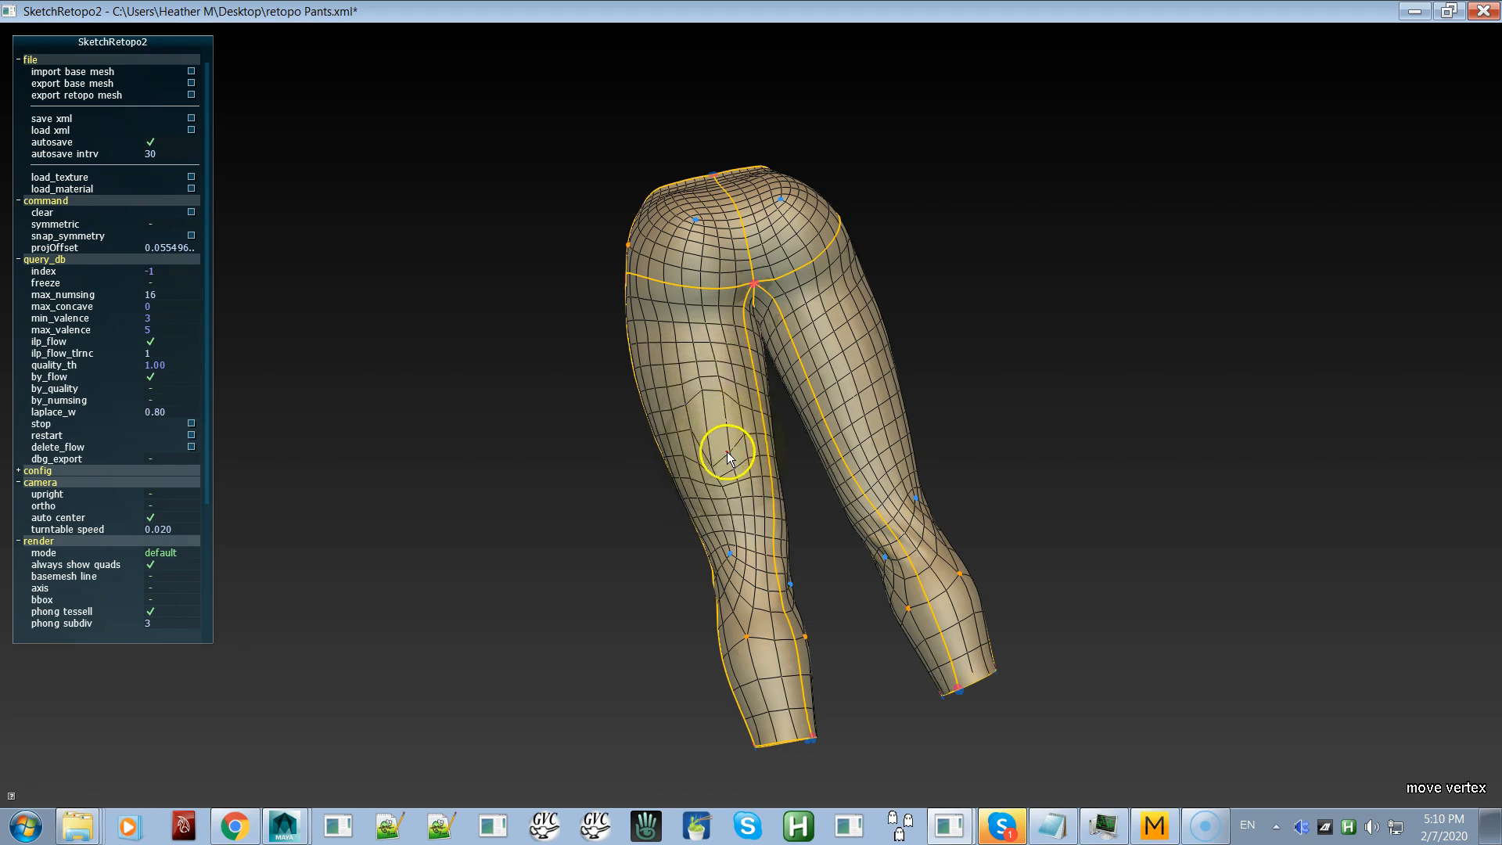
key(ctrl+z)
drag(725, 541, 767, 629)
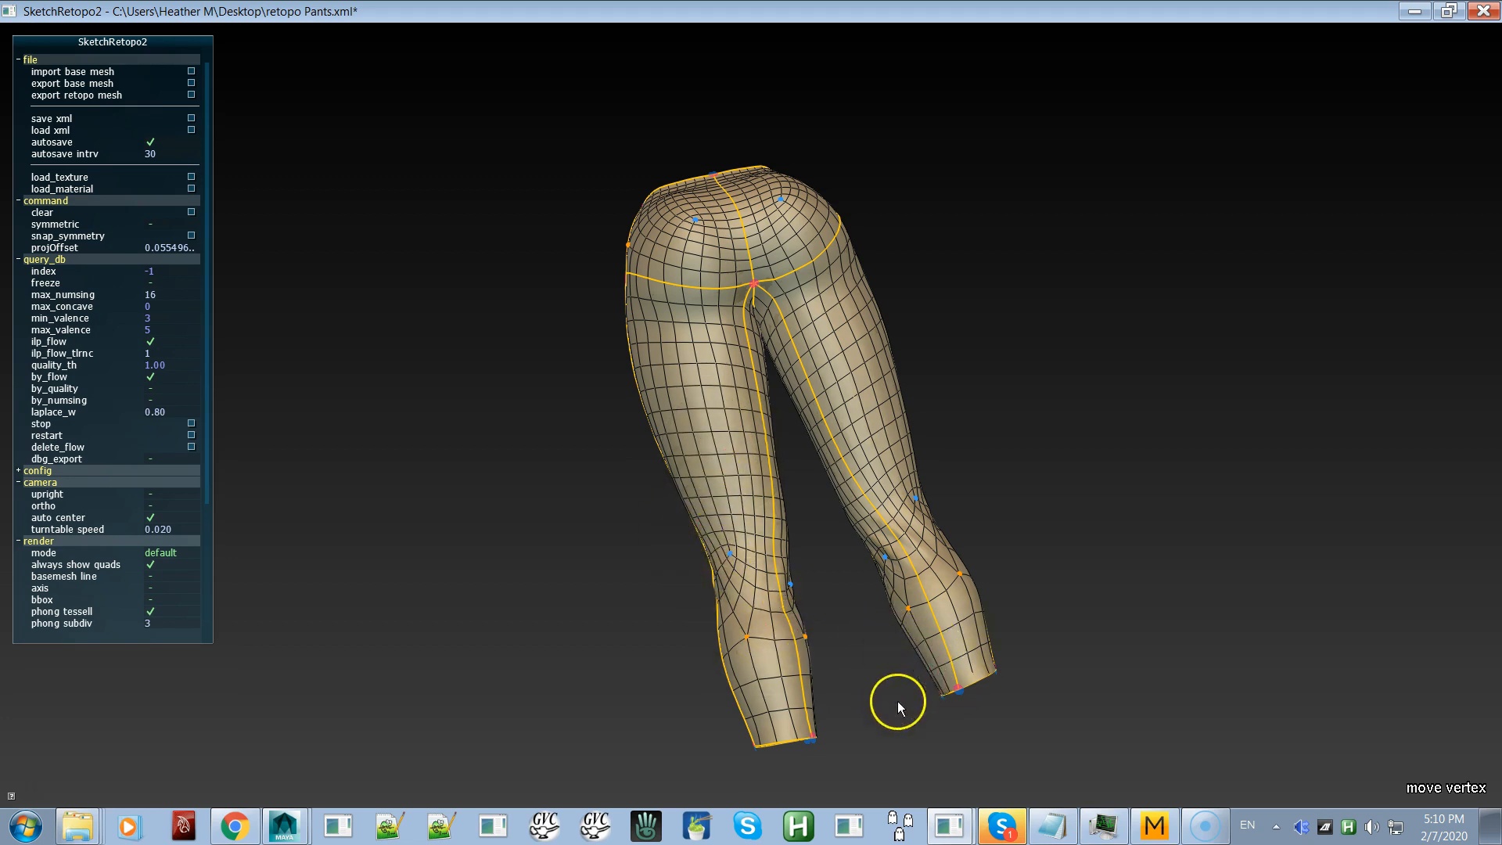
mouse_move(964, 671)
mouse_down()
mouse_move(814, 677)
mouse_move(1011, 647)
mouse_move(865, 662)
mouse_move(1023, 640)
mouse_move(925, 634)
mouse_move(1102, 534)
mouse_up()
alt+drag(1006, 597, 1067, 576)
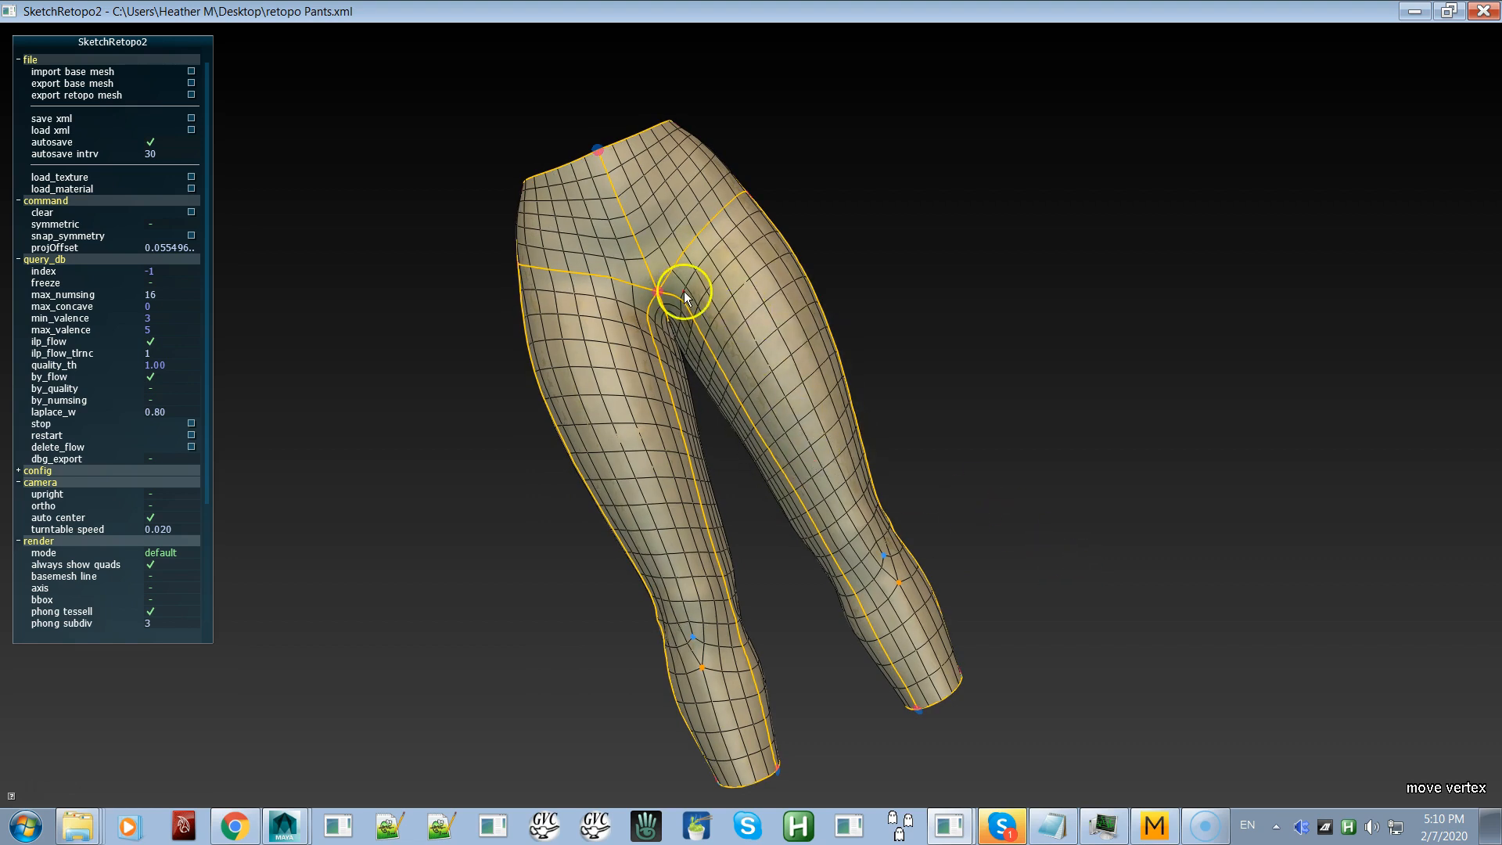
Step: Try to smooth the vertices around the front of the right hip and its outer seam corner, then undo the change
drag(557, 309, 738, 344)
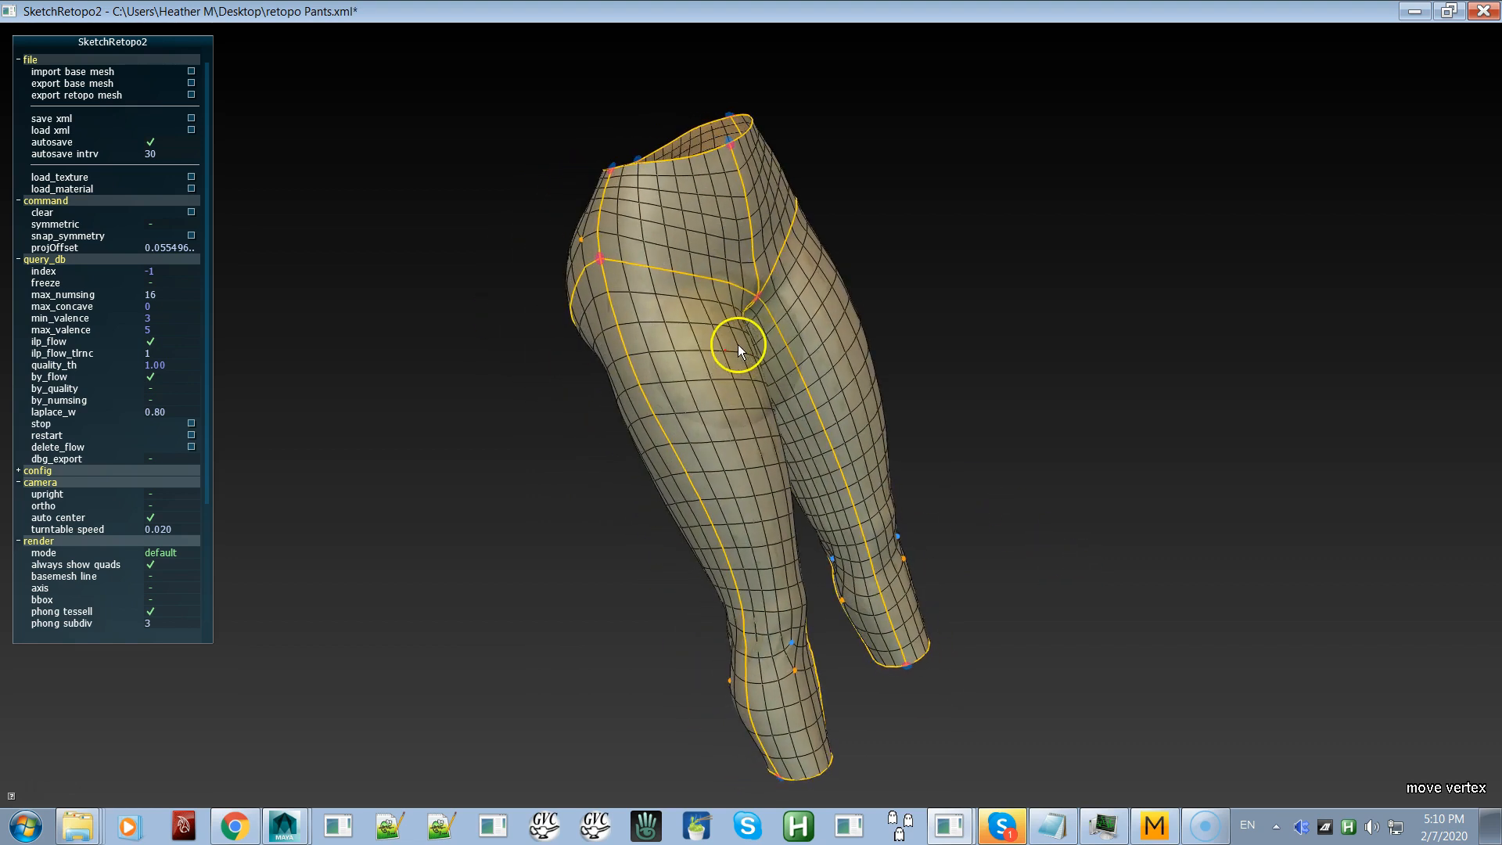
mouse_move(600, 305)
shift+mouse_down()
mouse_move(647, 292)
mouse_move(620, 276)
mouse_move(613, 235)
mouse_move(588, 255)
mouse_move(637, 207)
mouse_move(622, 296)
mouse_move(637, 180)
shift+mouse_up()
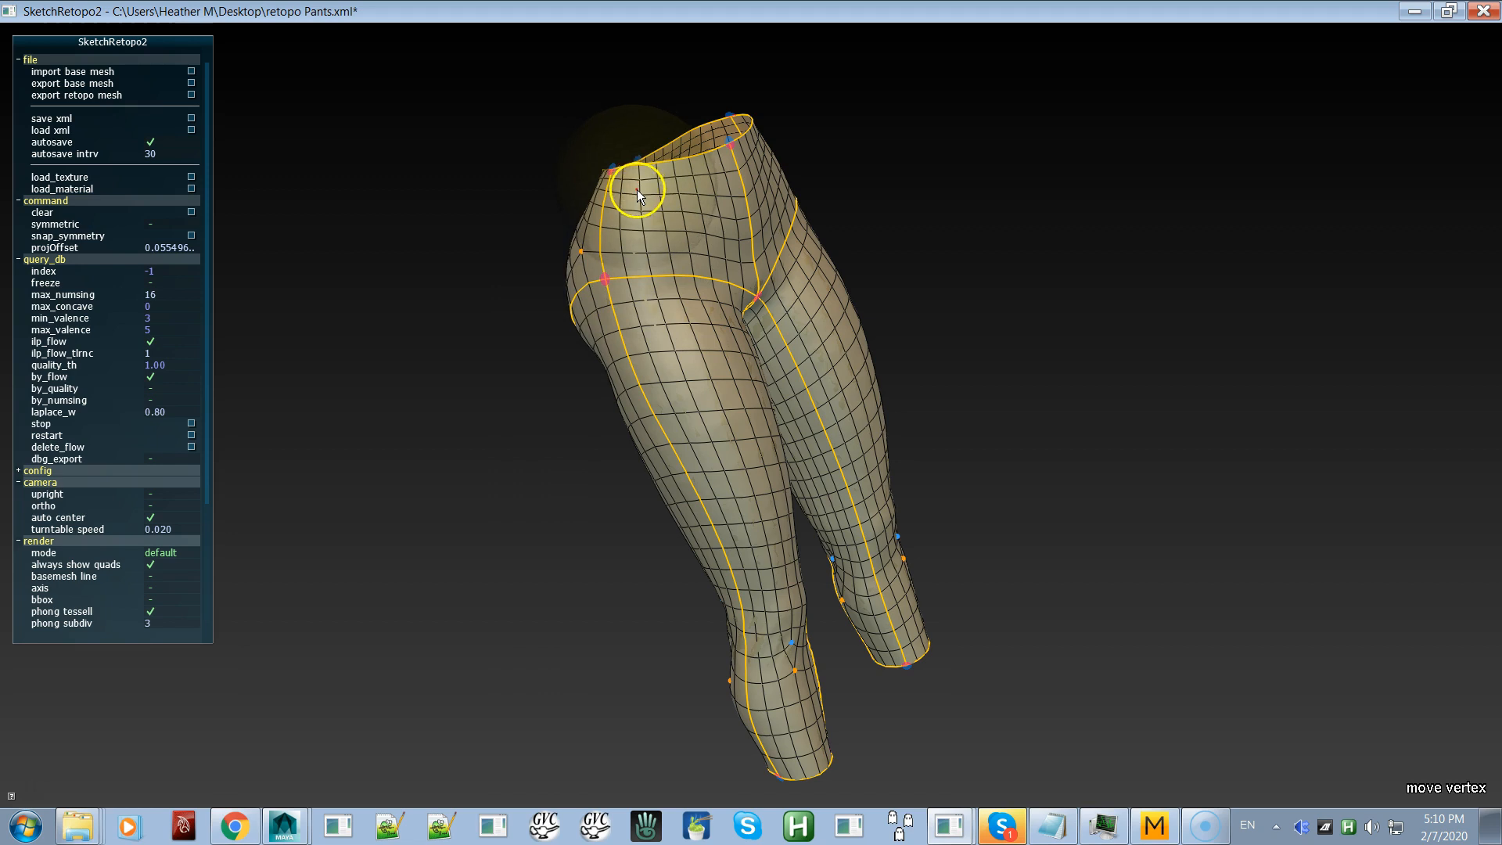
alt+drag(638, 318, 678, 216)
mouse_move(630, 313)
alt+mouse_down()
mouse_move(648, 286)
mouse_move(622, 194)
mouse_move(621, 262)
mouse_move(719, 247)
mouse_move(683, 232)
mouse_move(593, 241)
mouse_move(708, 207)
mouse_move(649, 198)
mouse_move(657, 155)
mouse_move(619, 158)
mouse_move(620, 192)
mouse_move(631, 150)
mouse_move(629, 189)
alt+mouse_up()
key(ctrl+z)
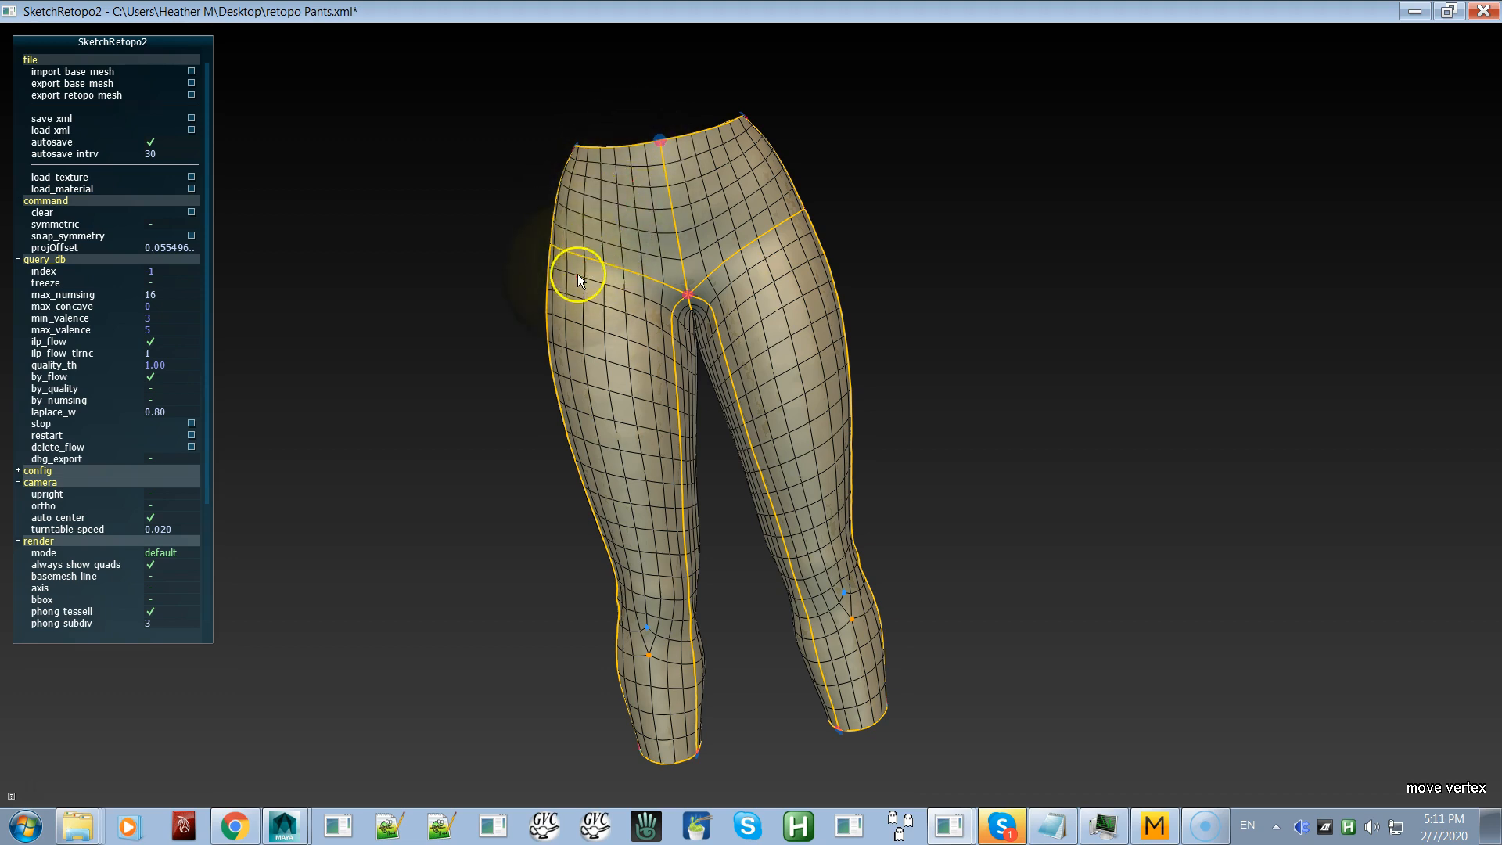
Step: Nudge the seam corner on the outer right hip slightly upward
alt+drag(586, 270, 724, 269)
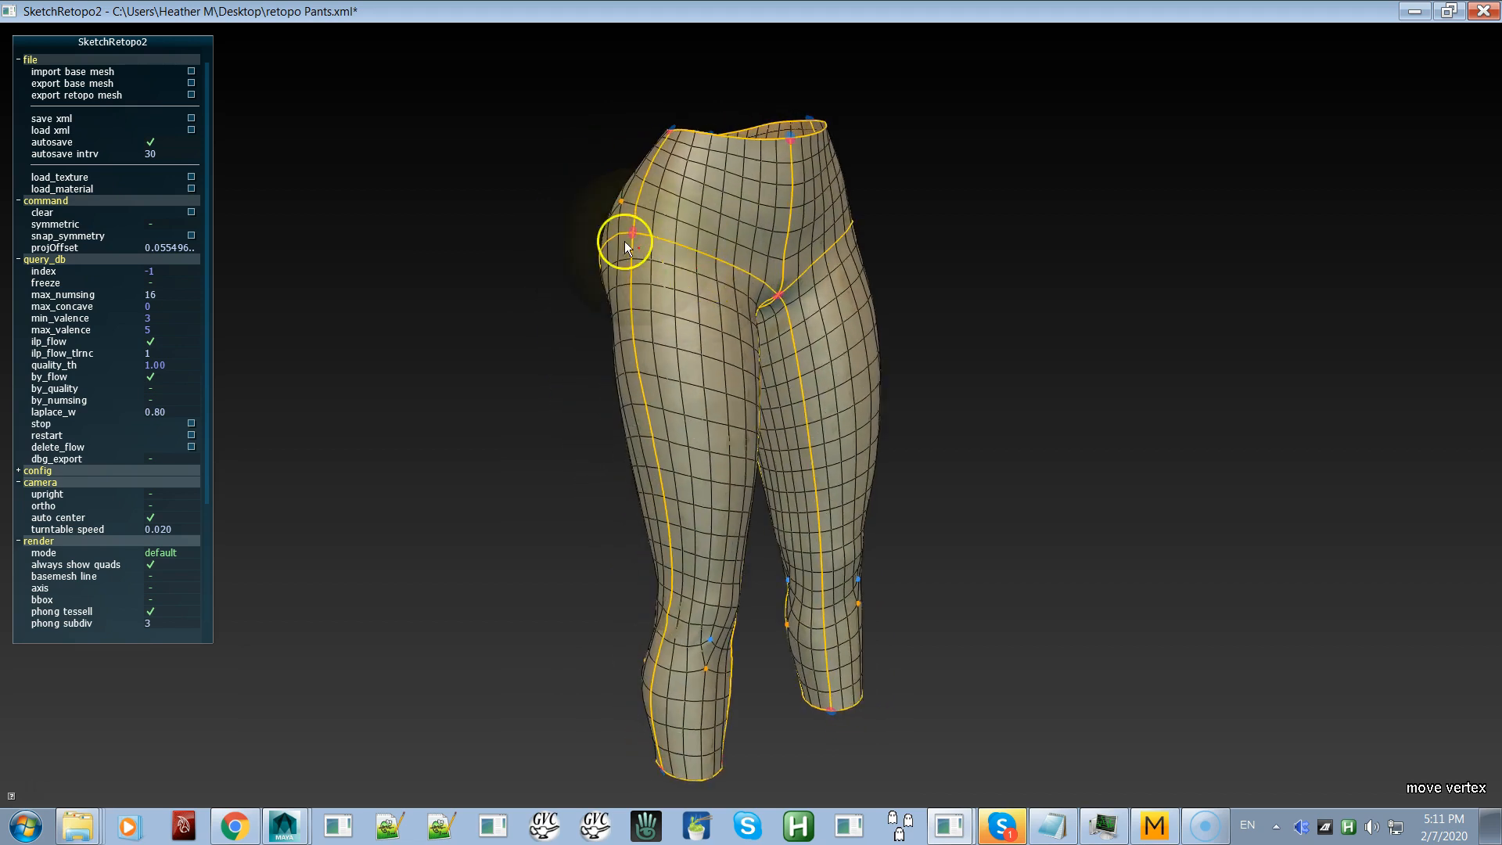
mouse_move(632, 239)
mouse_down()
mouse_move(630, 254)
mouse_move(632, 236)
mouse_up()
right_drag(630, 277, 563, 298)
right_drag(725, 280, 769, 250)
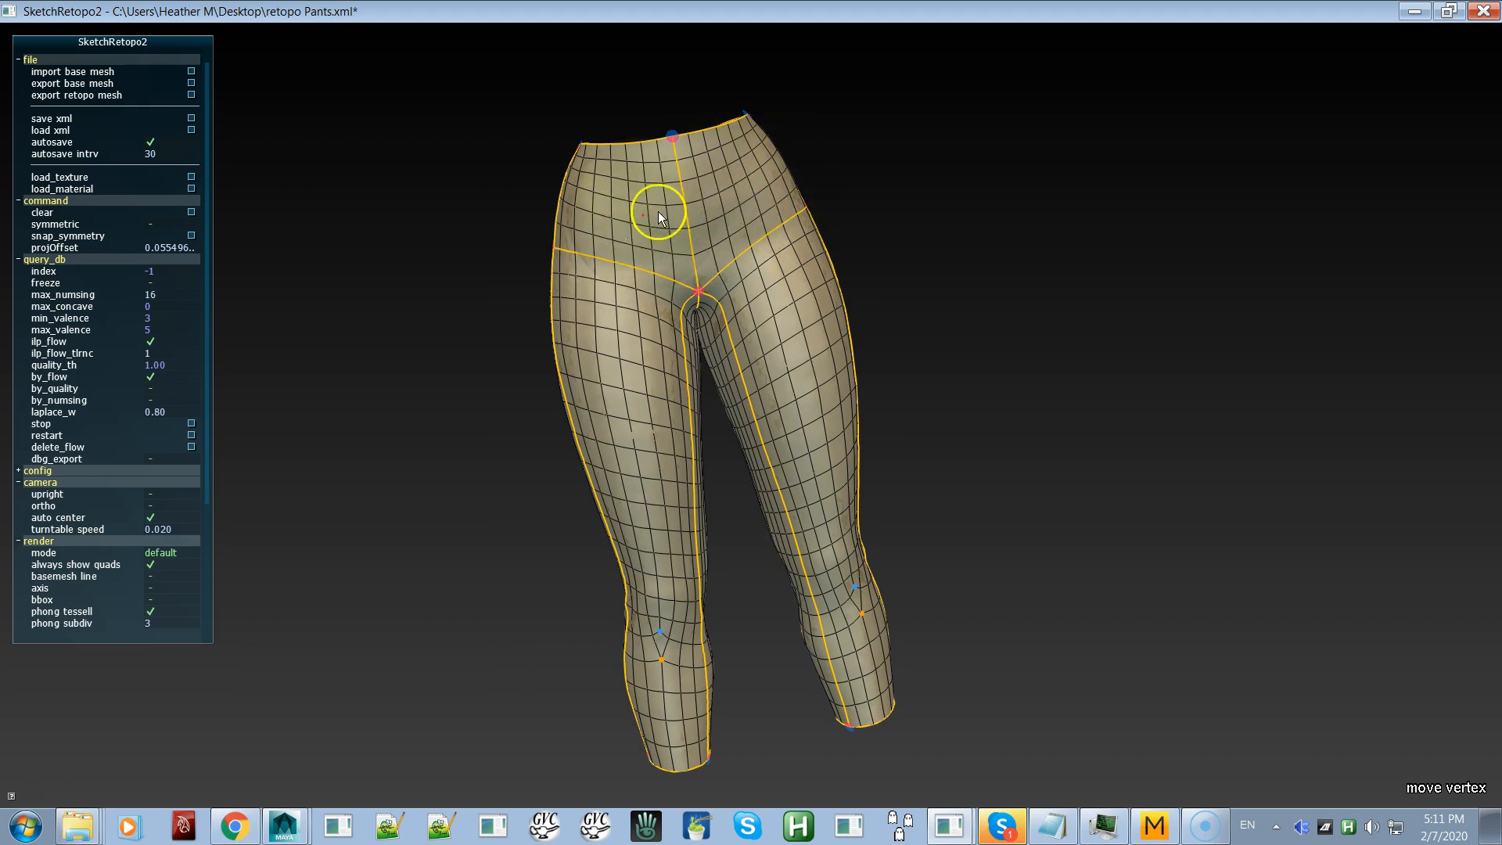
right_drag(648, 255, 754, 278)
right_drag(748, 507, 737, 449)
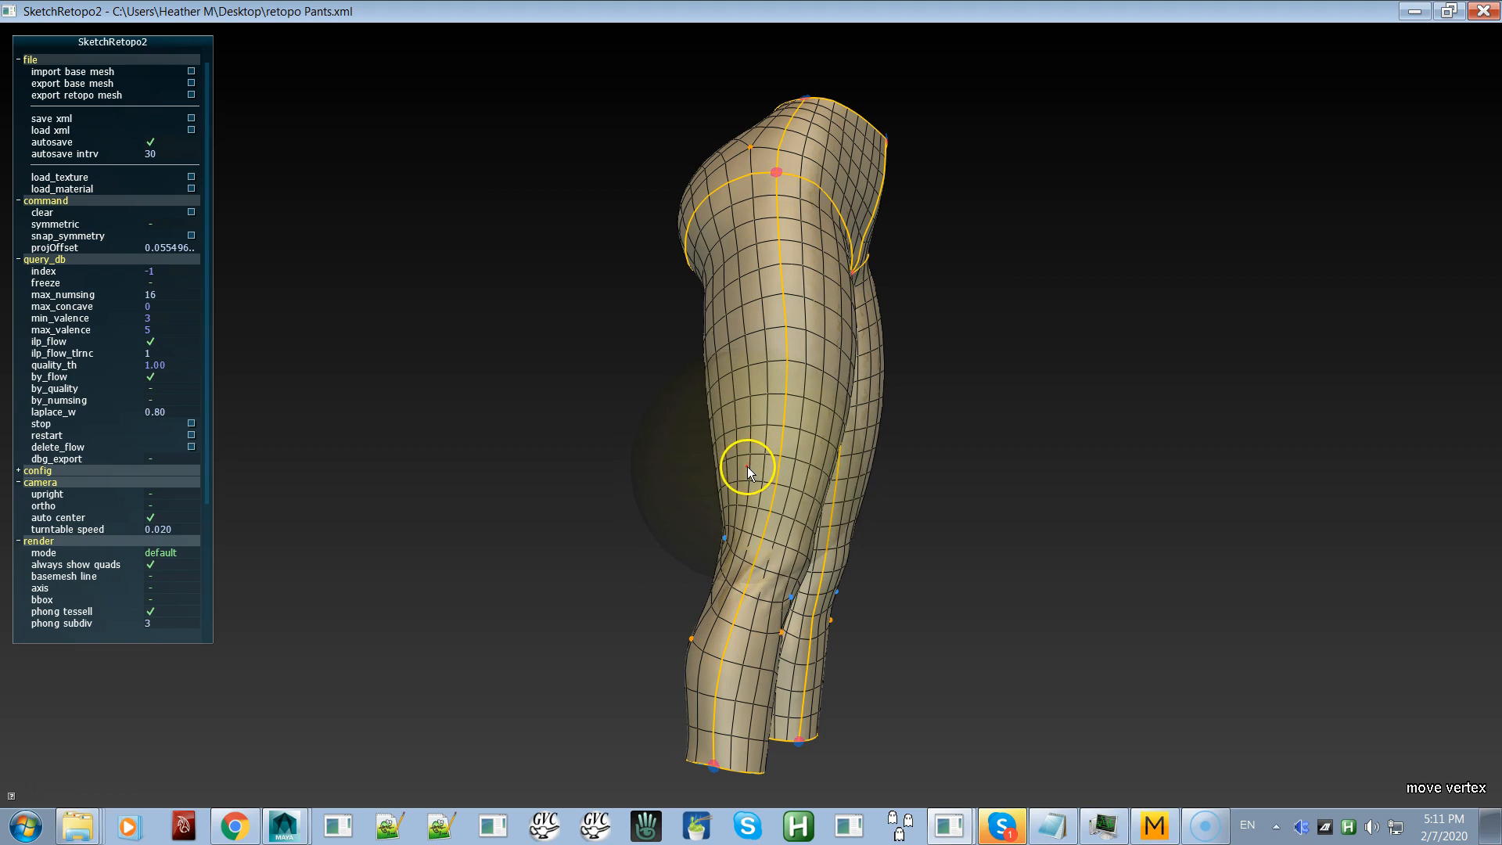
Step: Reshape the outer seam of the right leg, shifting it forward above the knee and backward at the calf
mouse_move(749, 465)
mouse_down()
mouse_move(741, 511)
mouse_move(770, 420)
mouse_up()
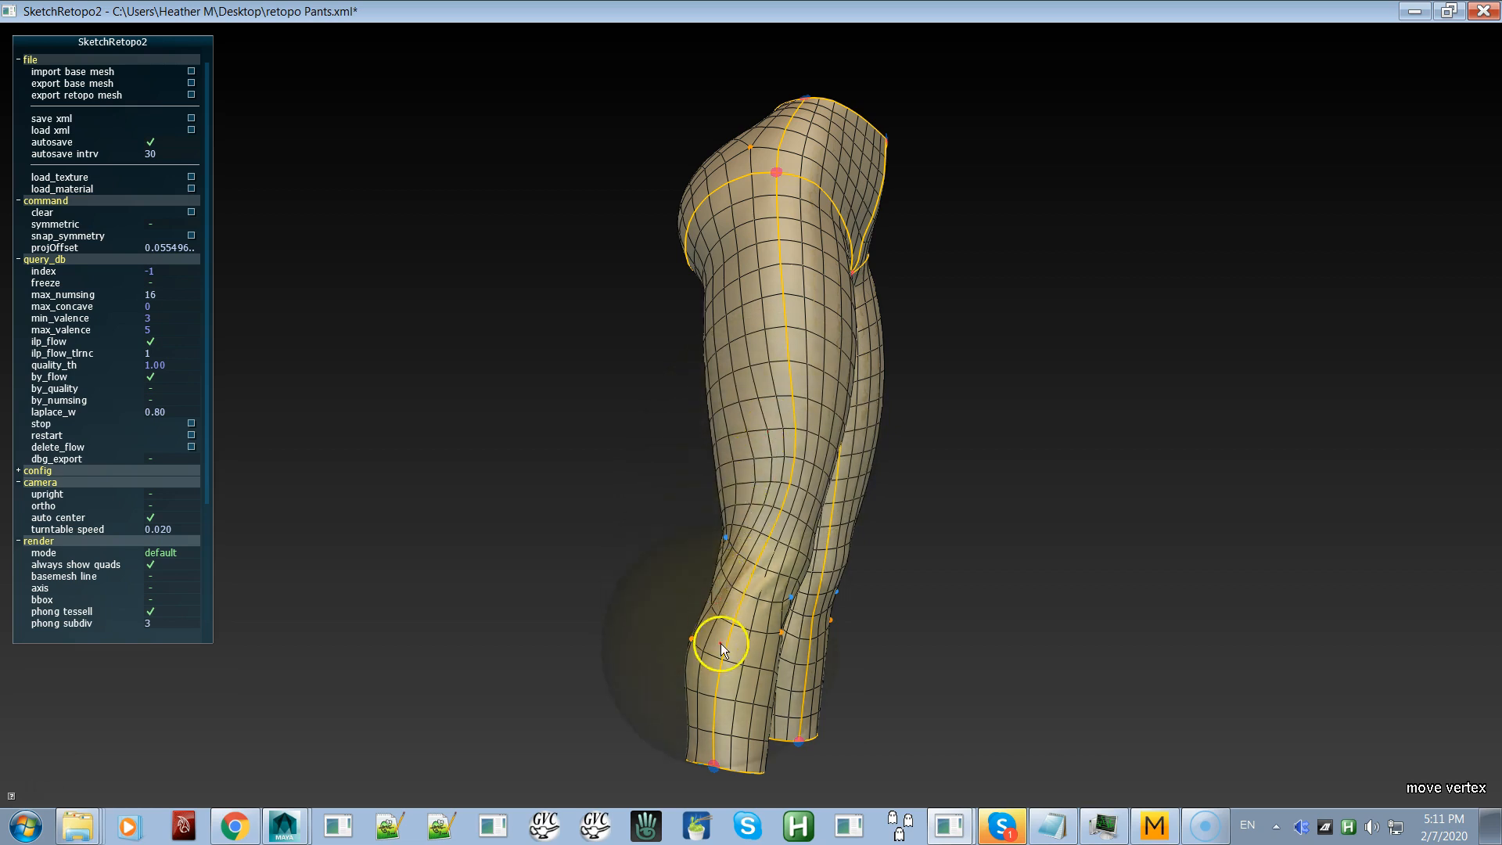
drag(729, 633, 711, 633)
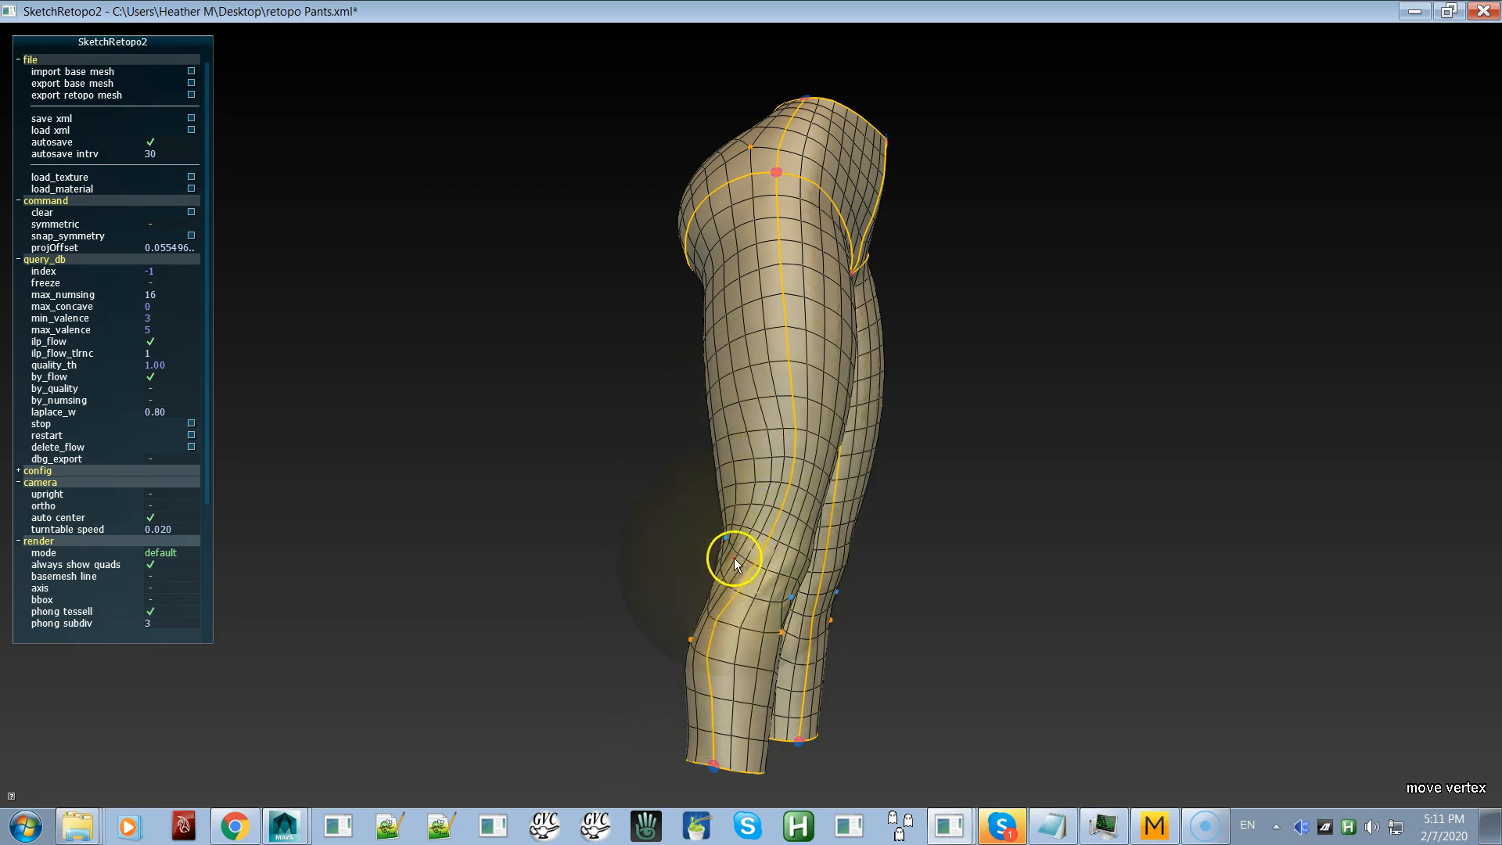
mouse_move(763, 482)
mouse_down()
mouse_move(708, 647)
mouse_move(741, 519)
mouse_up()
mouse_move(740, 579)
alt+mouse_down()
mouse_move(663, 569)
mouse_move(714, 532)
mouse_move(716, 582)
mouse_move(619, 587)
alt+mouse_up()
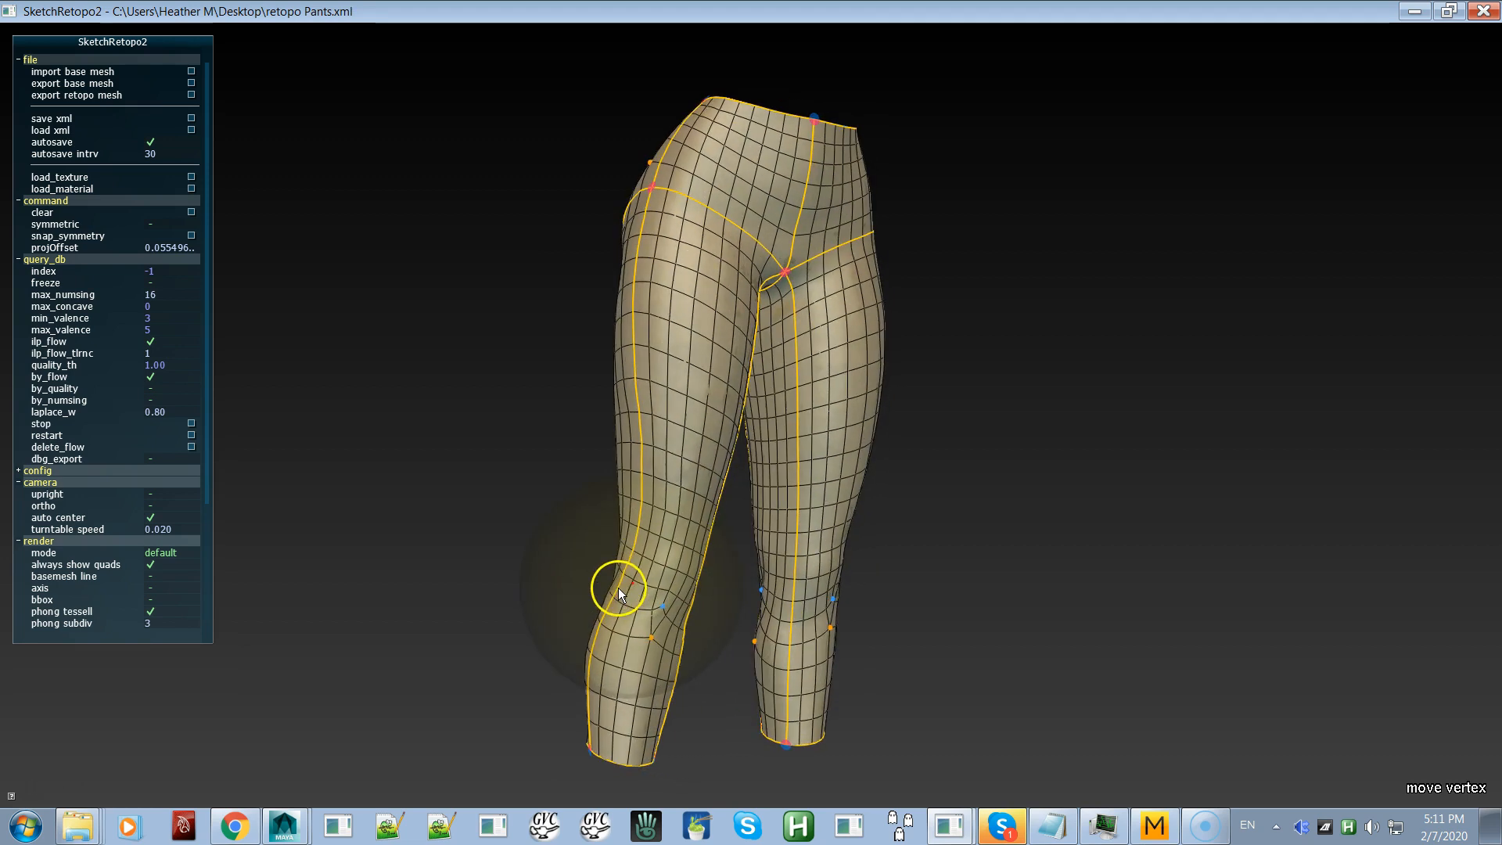
mouse_move(646, 534)
mouse_down()
mouse_move(648, 497)
mouse_move(661, 499)
mouse_move(640, 596)
mouse_move(647, 570)
mouse_move(626, 618)
mouse_move(612, 608)
mouse_move(629, 619)
mouse_move(623, 581)
mouse_move(653, 509)
mouse_move(651, 529)
mouse_move(638, 504)
mouse_move(669, 576)
mouse_move(801, 583)
mouse_move(842, 658)
mouse_up()
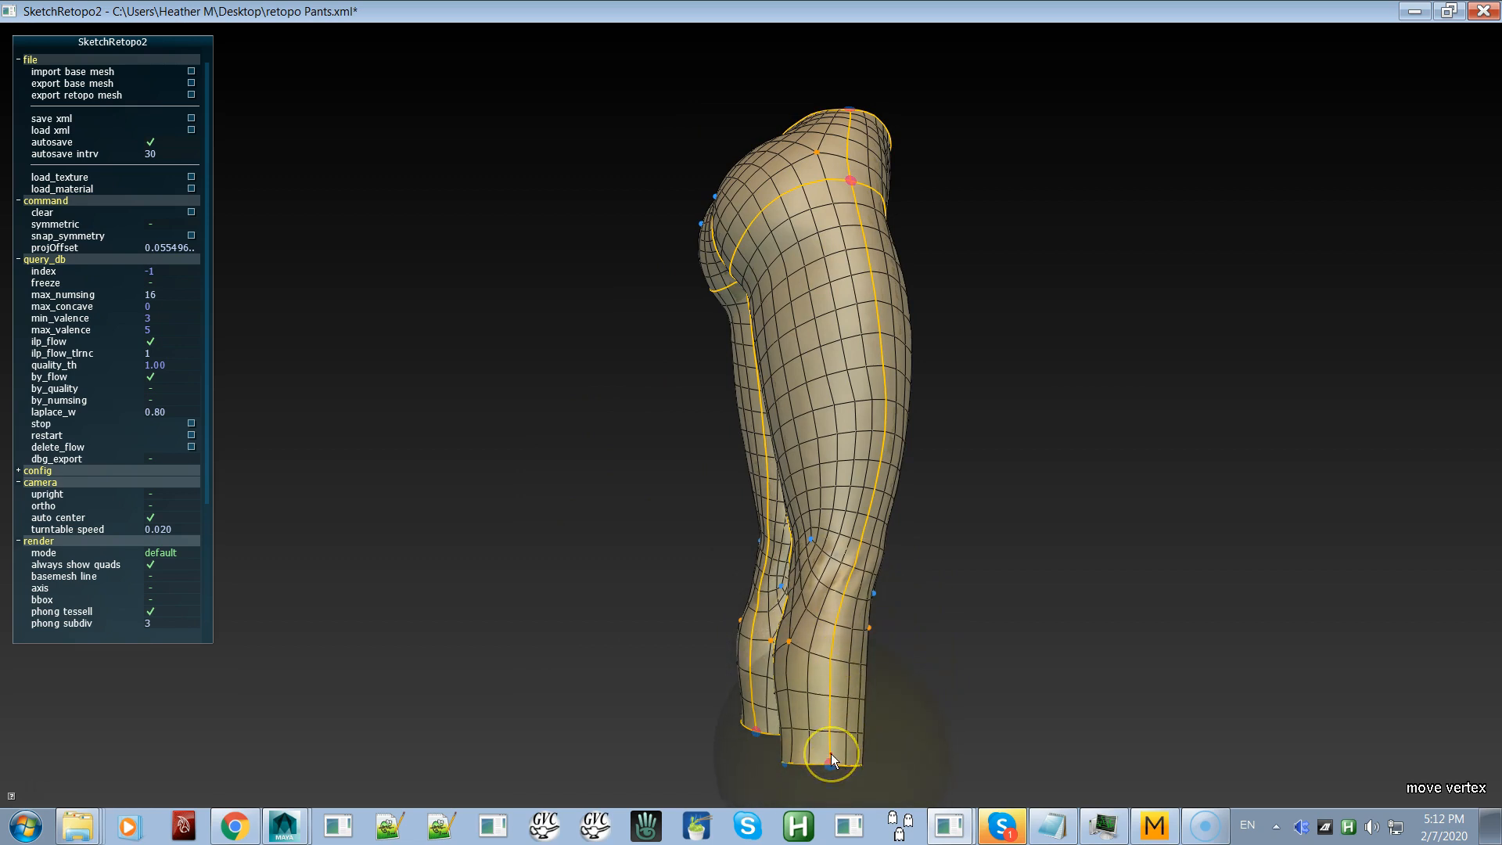
mouse_move(831, 753)
mouse_down()
mouse_move(834, 601)
mouse_move(944, 566)
mouse_up()
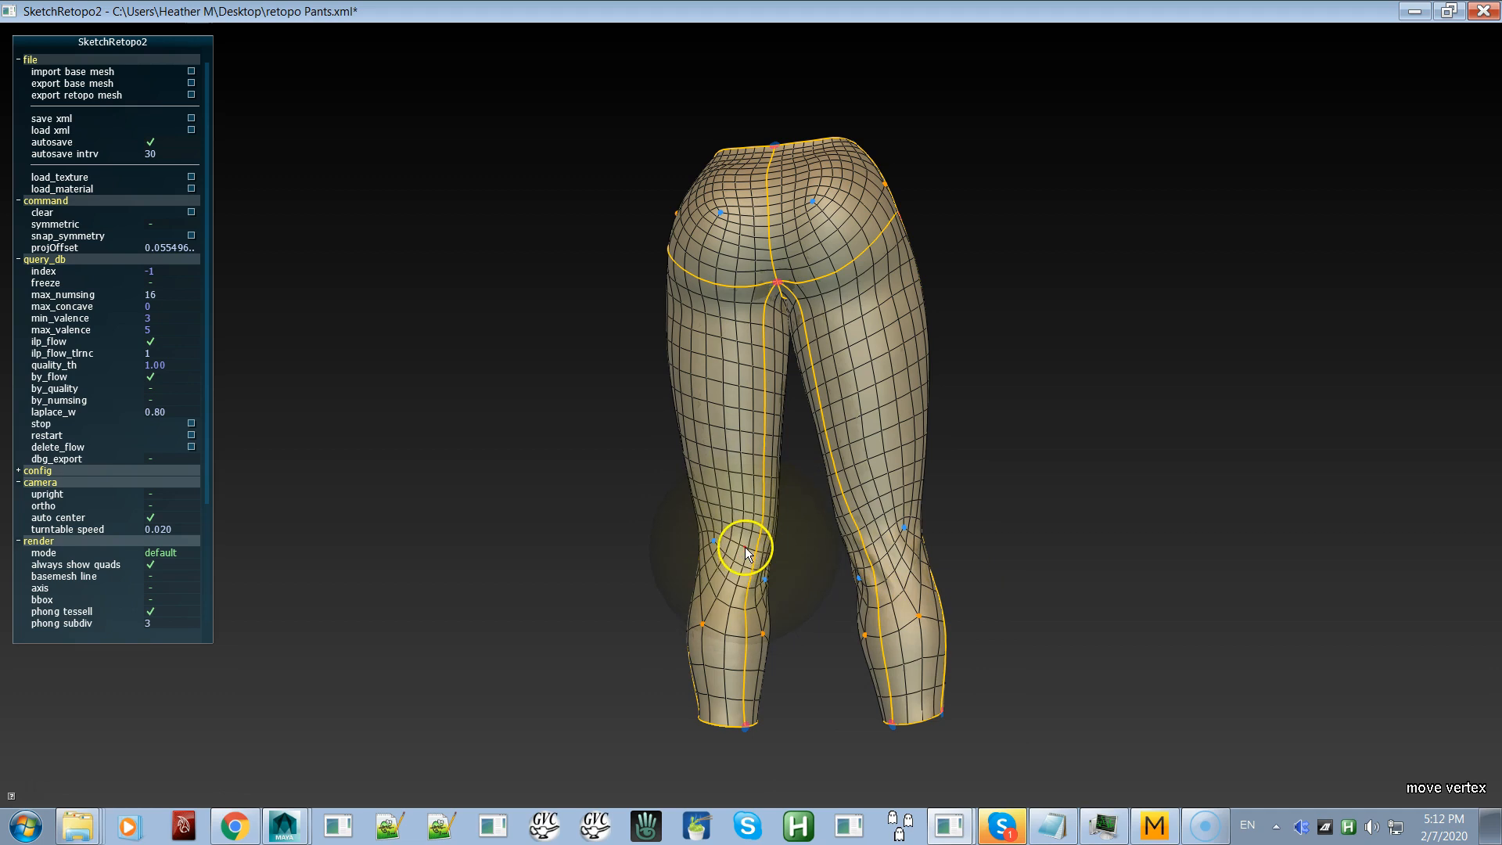
Step: Realign the inner seams of both lower legs from the calves down to the hems
drag(743, 623, 741, 643)
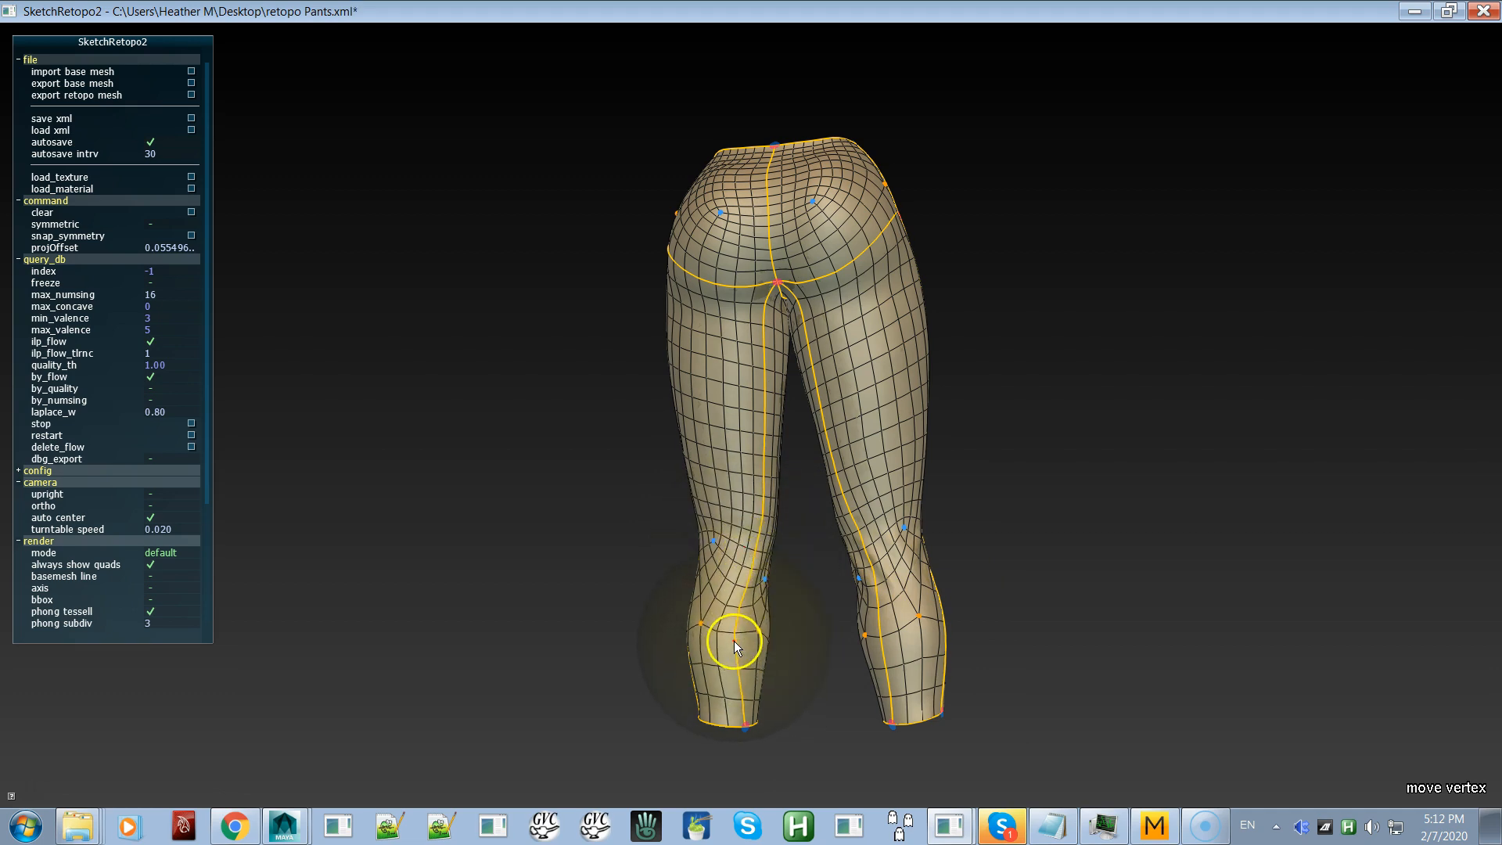
mouse_move(730, 628)
alt+mouse_down()
mouse_move(865, 622)
mouse_move(893, 602)
alt+mouse_up()
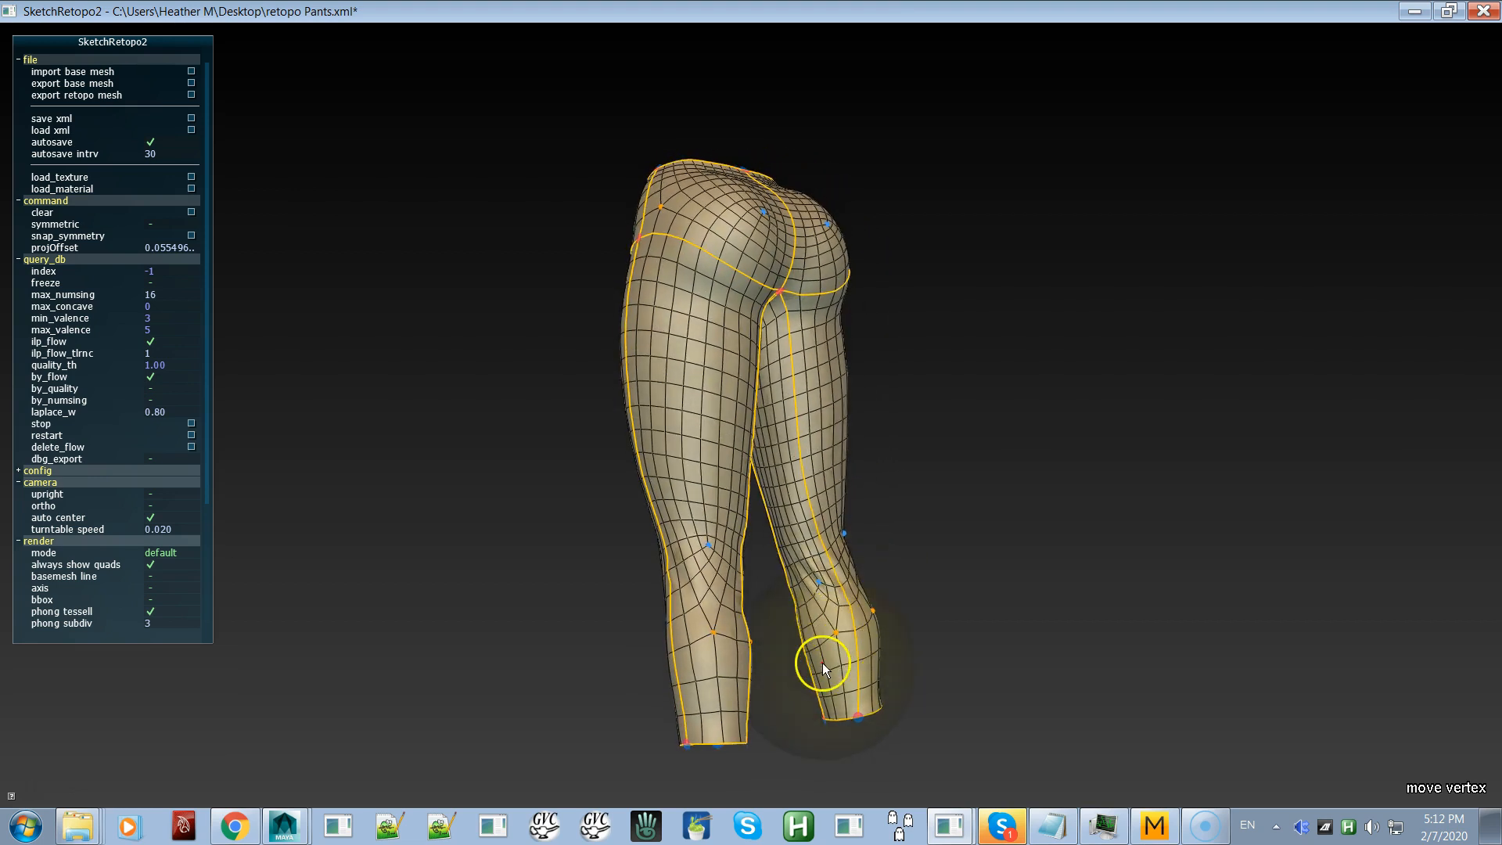
mouse_move(804, 615)
alt+mouse_down()
mouse_move(552, 589)
mouse_move(727, 653)
mouse_move(696, 725)
alt+mouse_up()
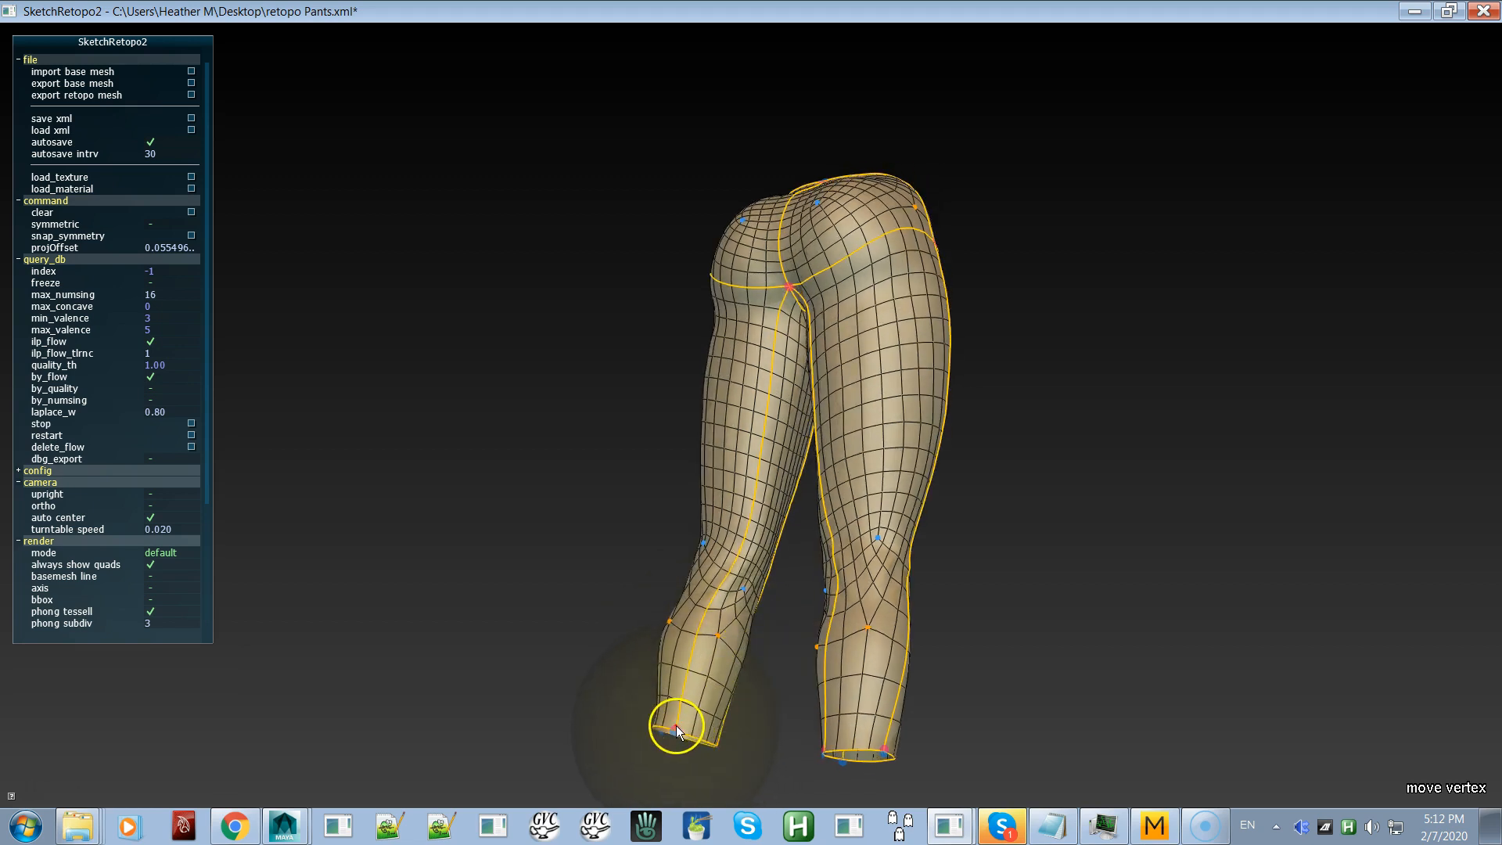
mouse_move(695, 692)
alt+mouse_down()
mouse_move(762, 690)
mouse_move(788, 710)
mouse_move(621, 627)
mouse_move(809, 646)
mouse_move(915, 596)
alt+mouse_up()
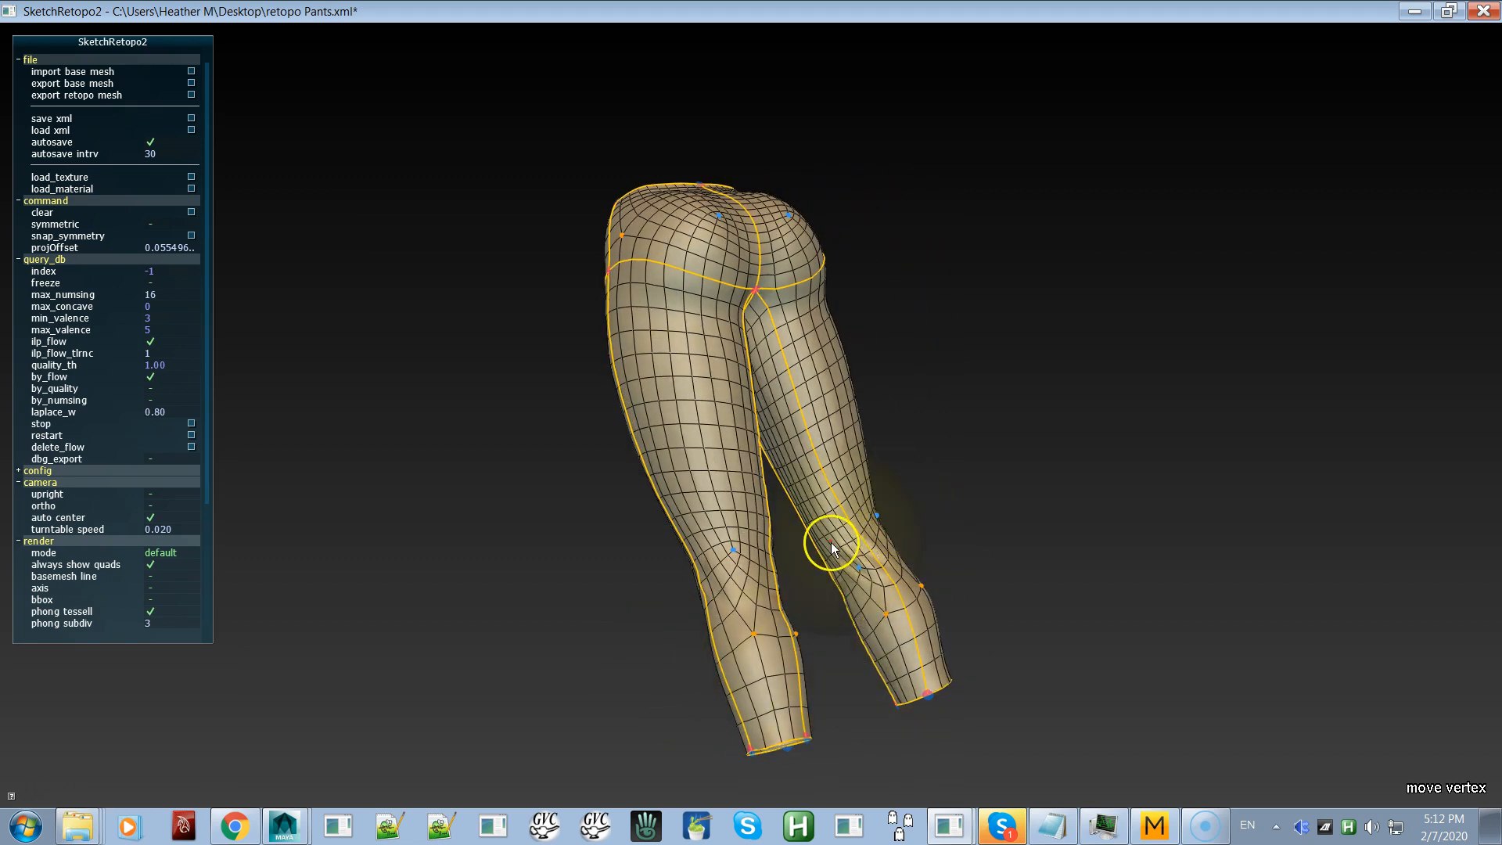
key(space)
key(space)
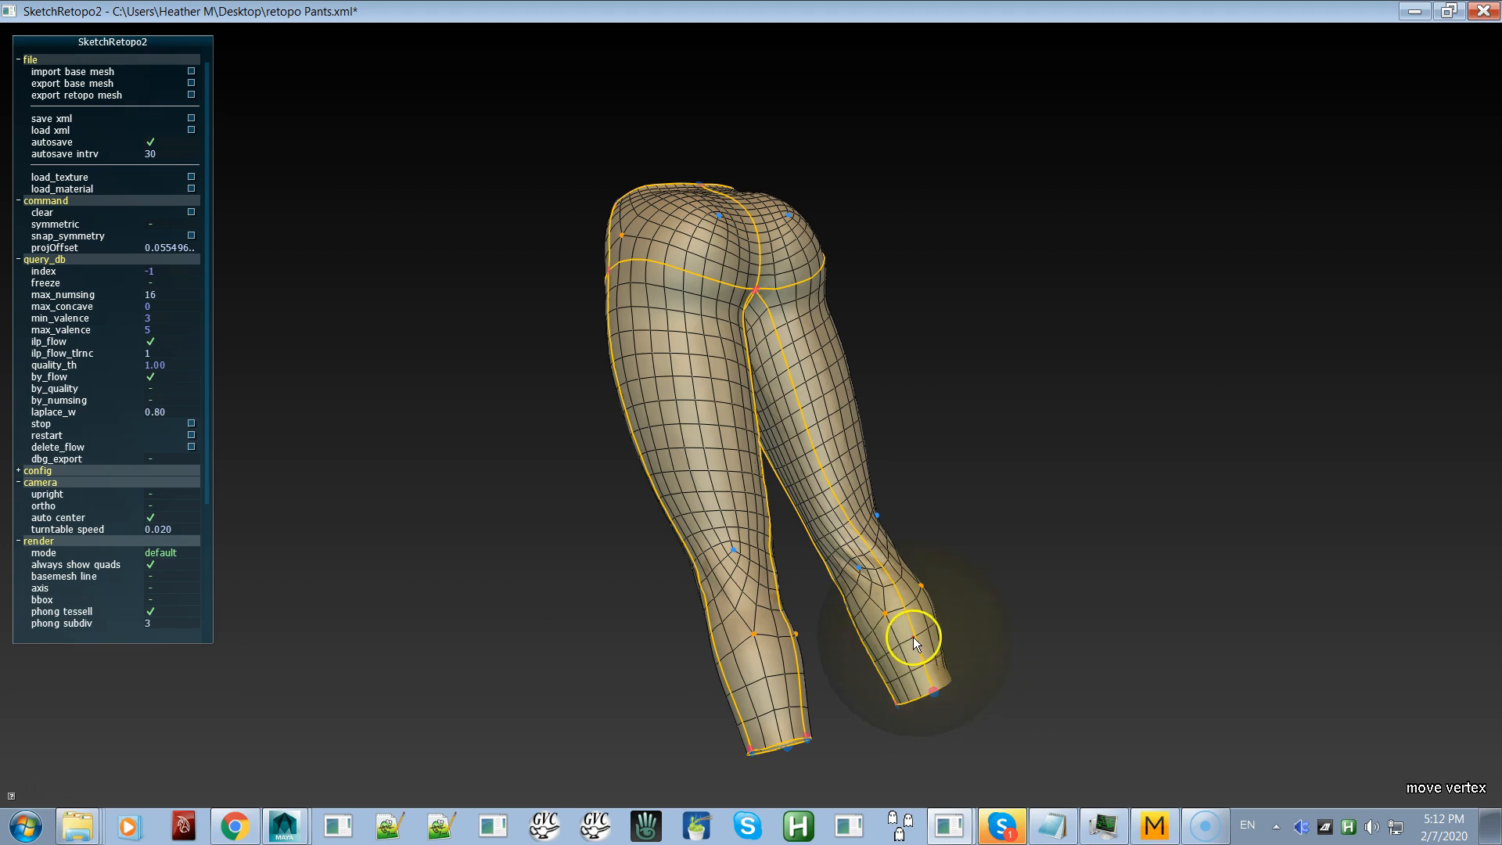
alt+drag(907, 661, 857, 660)
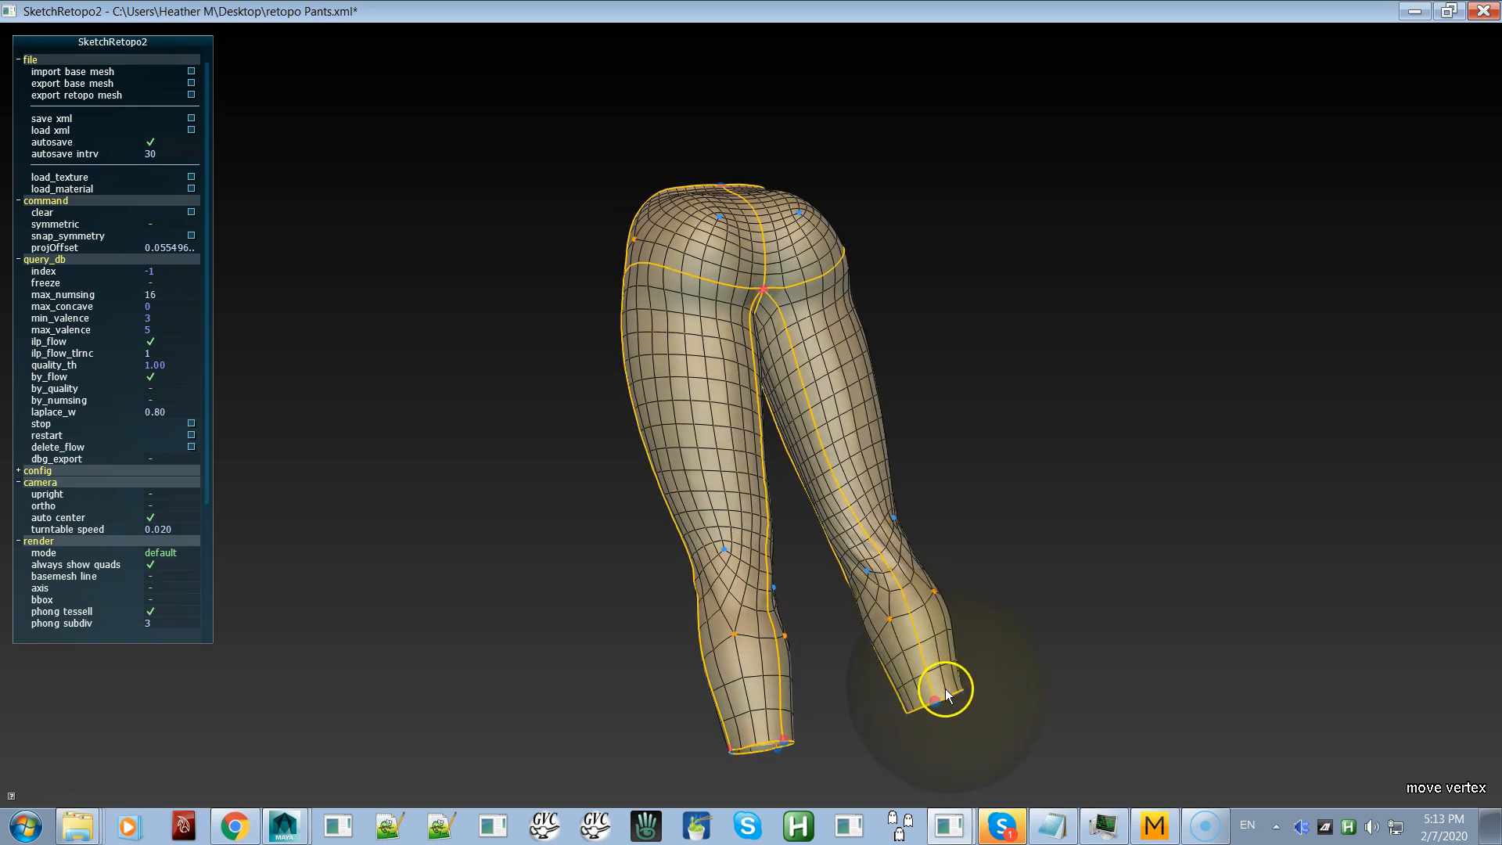
Step: Move the seam corner at the crotch slightly downward
alt+drag(928, 691, 815, 450)
mouse_move(771, 292)
mouse_down()
mouse_move(745, 334)
mouse_move(771, 298)
mouse_up()
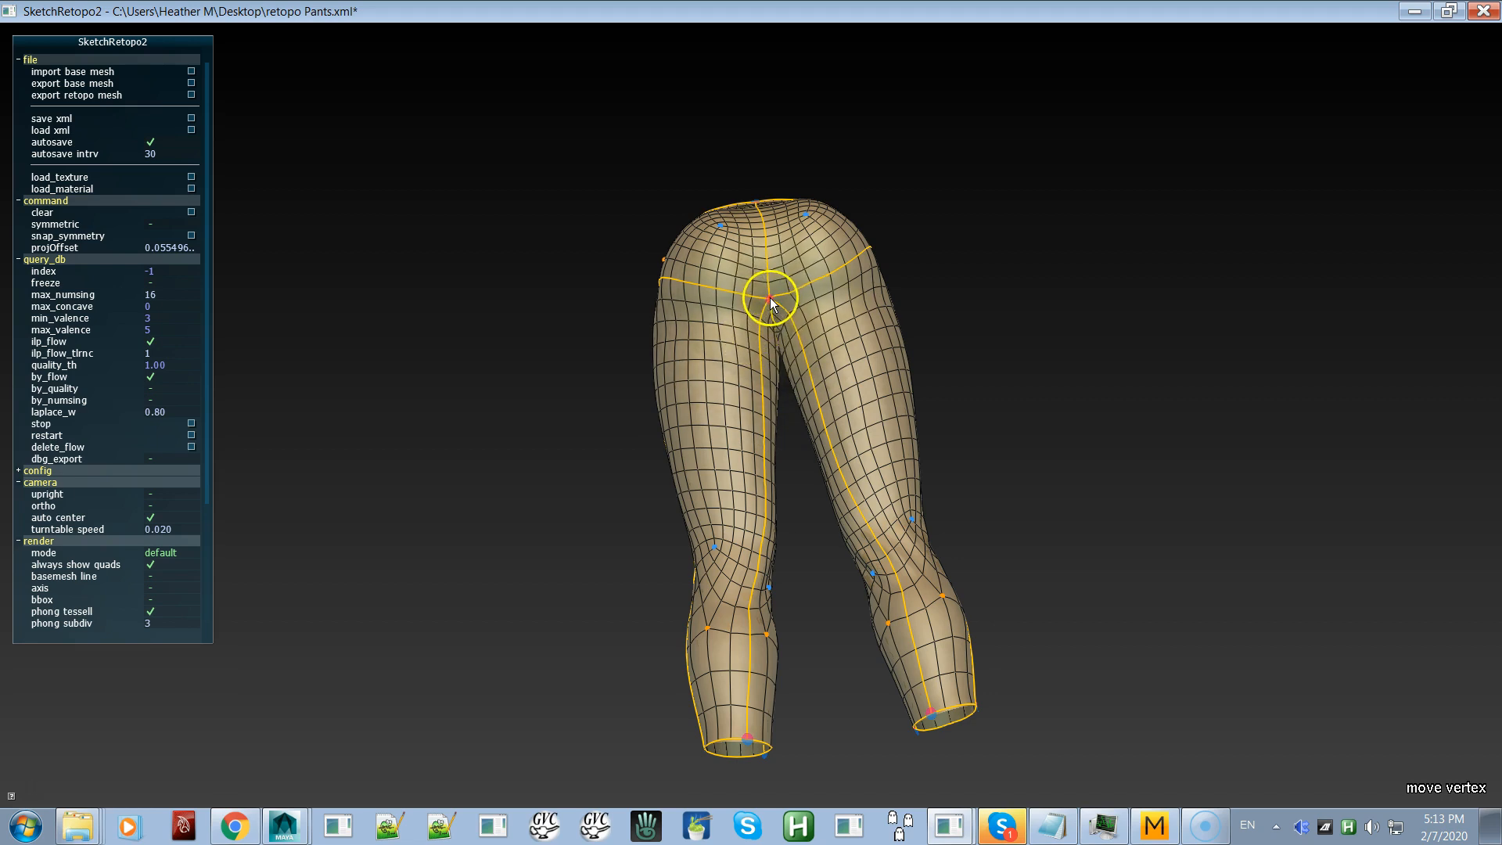
mouse_move(805, 357)
alt+mouse_down()
mouse_move(797, 435)
mouse_move(816, 319)
mouse_move(813, 348)
alt+mouse_up()
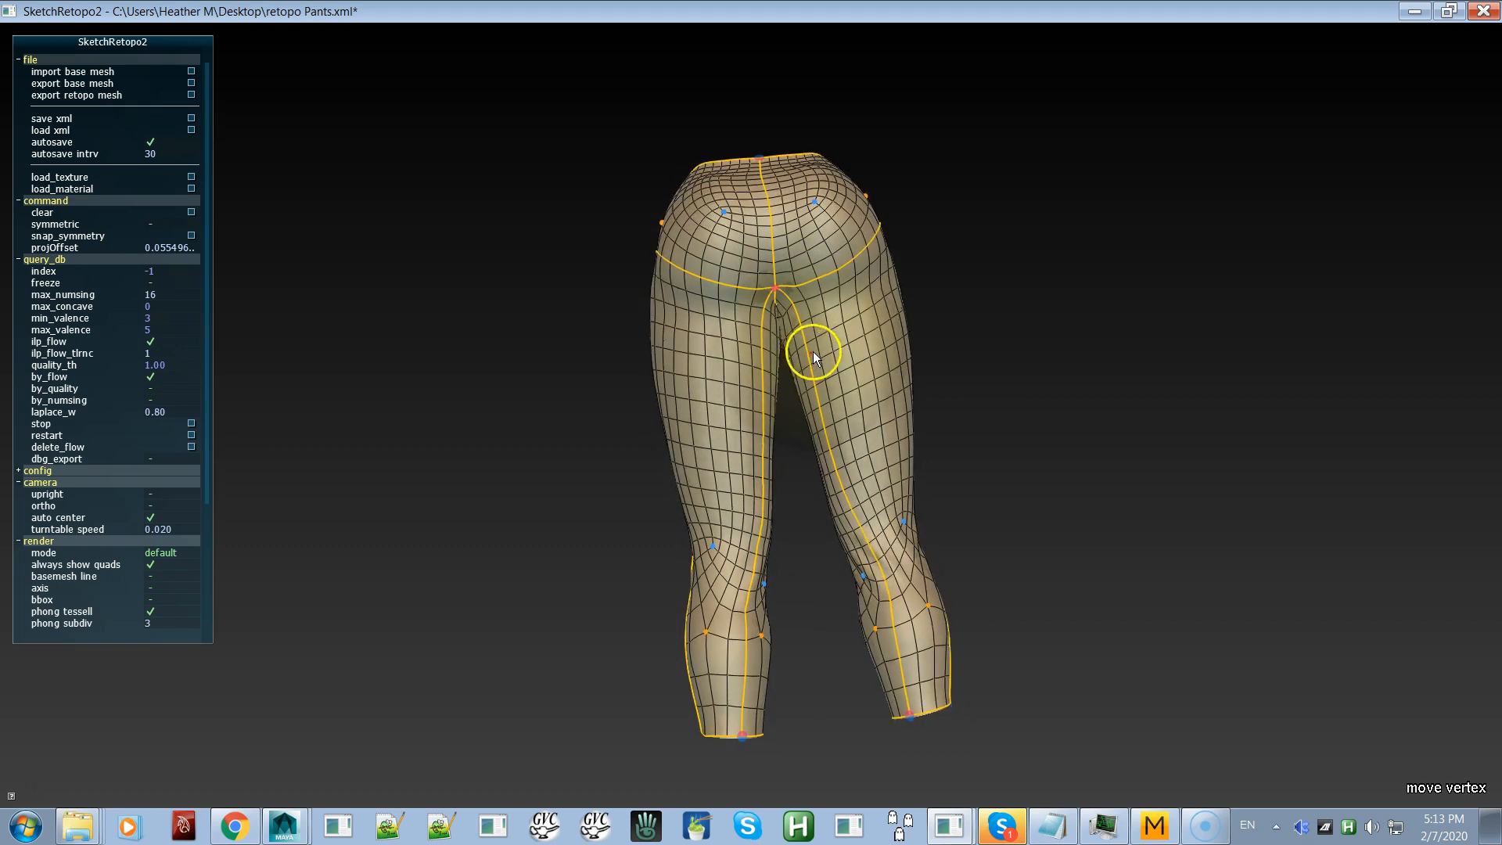
key(space)
key(space)
key(space)
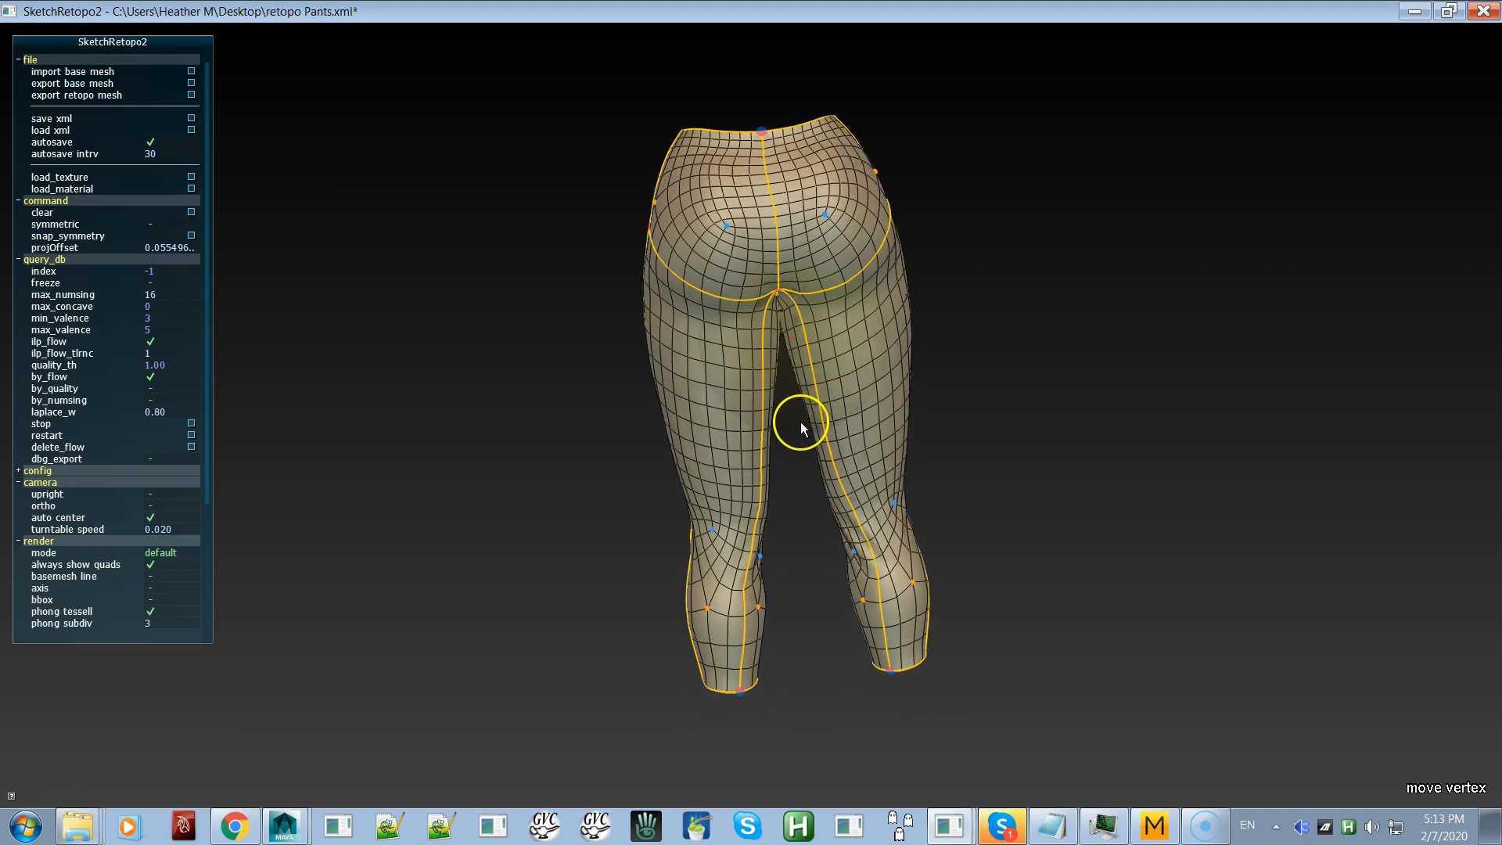
Step: Examine the outer side of the left leg and check its quad flow with the base mesh hidden
right_drag(771, 397, 968, 372)
right_drag(868, 391, 735, 421)
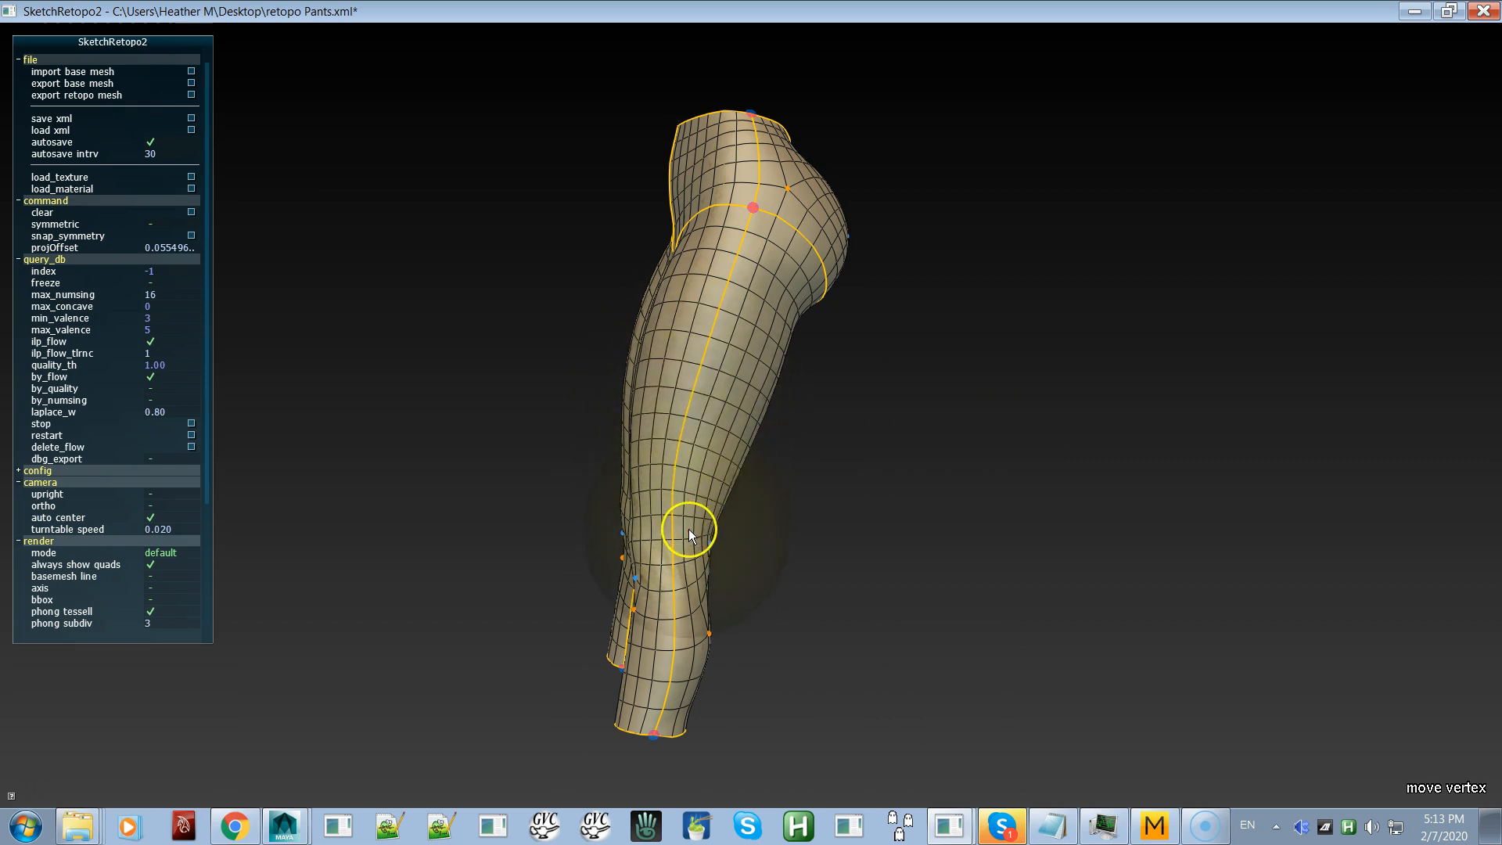
mouse_move(797, 638)
right_down()
mouse_move(729, 607)
mouse_move(773, 638)
mouse_move(665, 723)
mouse_move(860, 706)
mouse_move(706, 706)
mouse_move(501, 662)
mouse_move(678, 710)
right_up()
key(space)
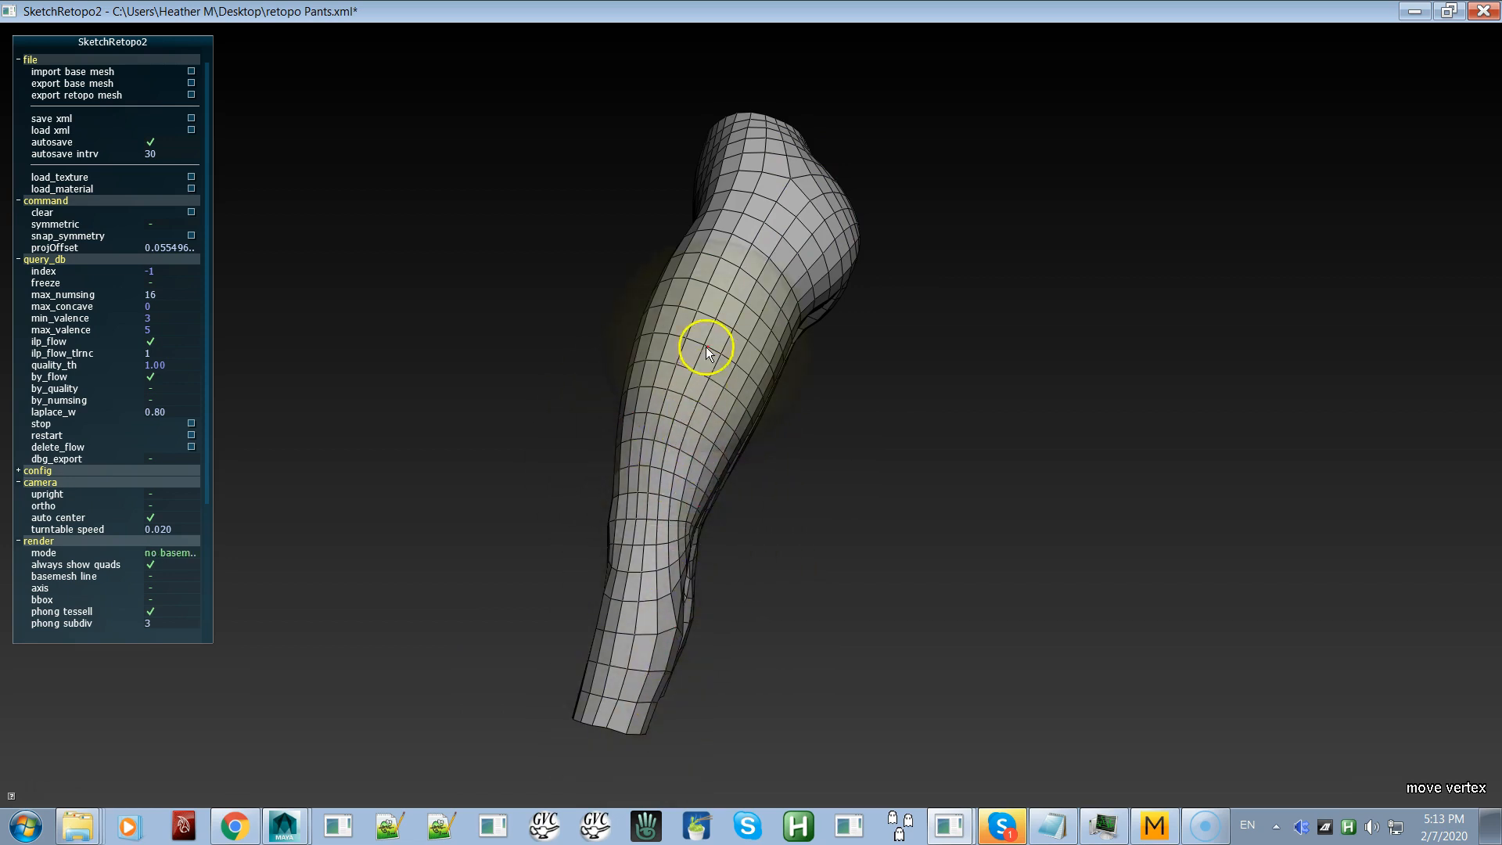
right_drag(755, 496, 829, 549)
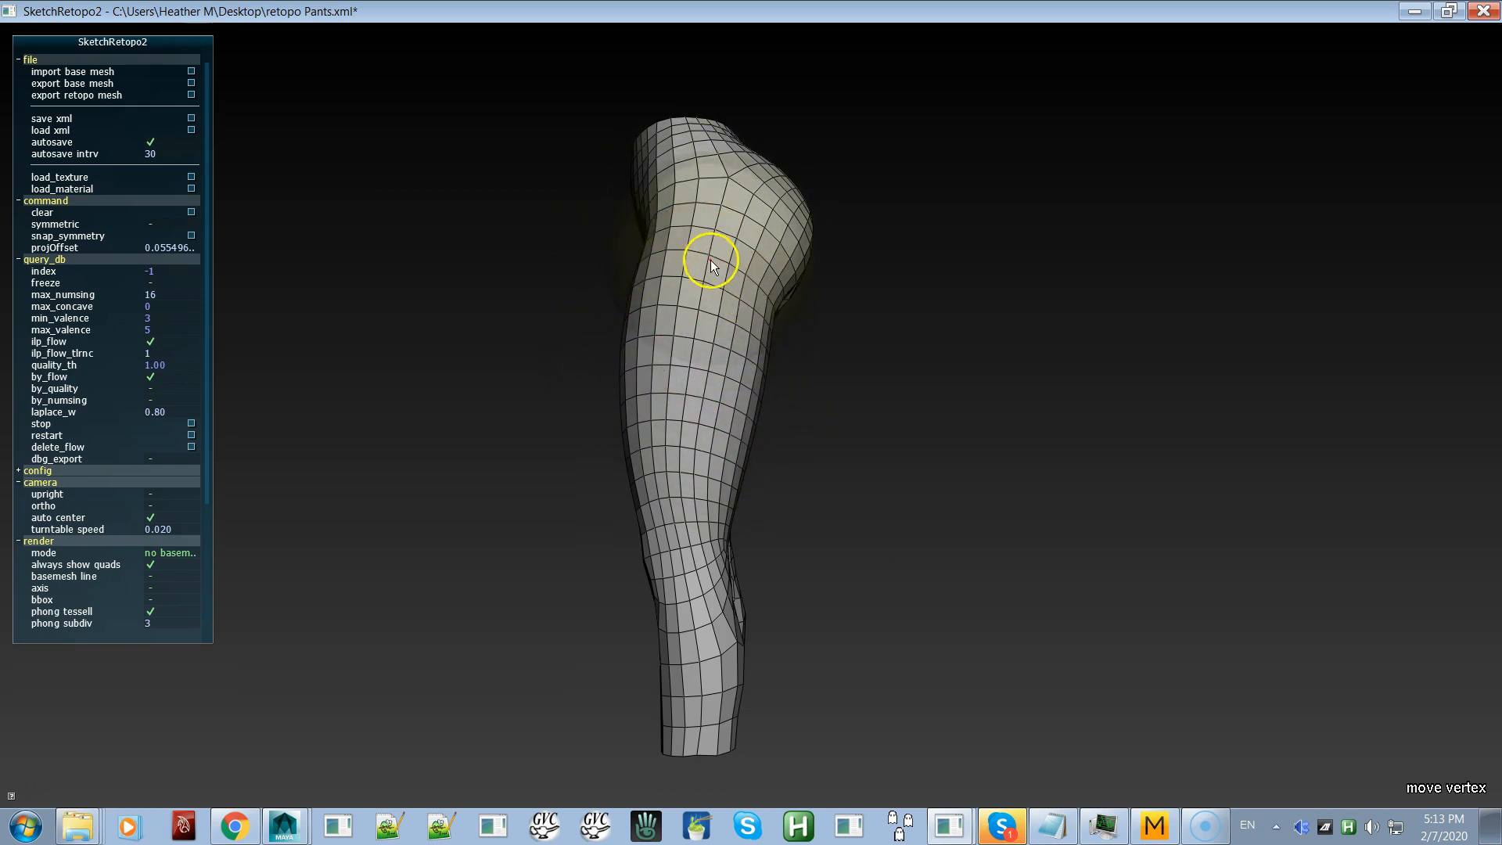
Step: Export the retopologized pants to the Desktop as retopo Pants.obj in the Mesh files format
right_drag(785, 389, 965, 505)
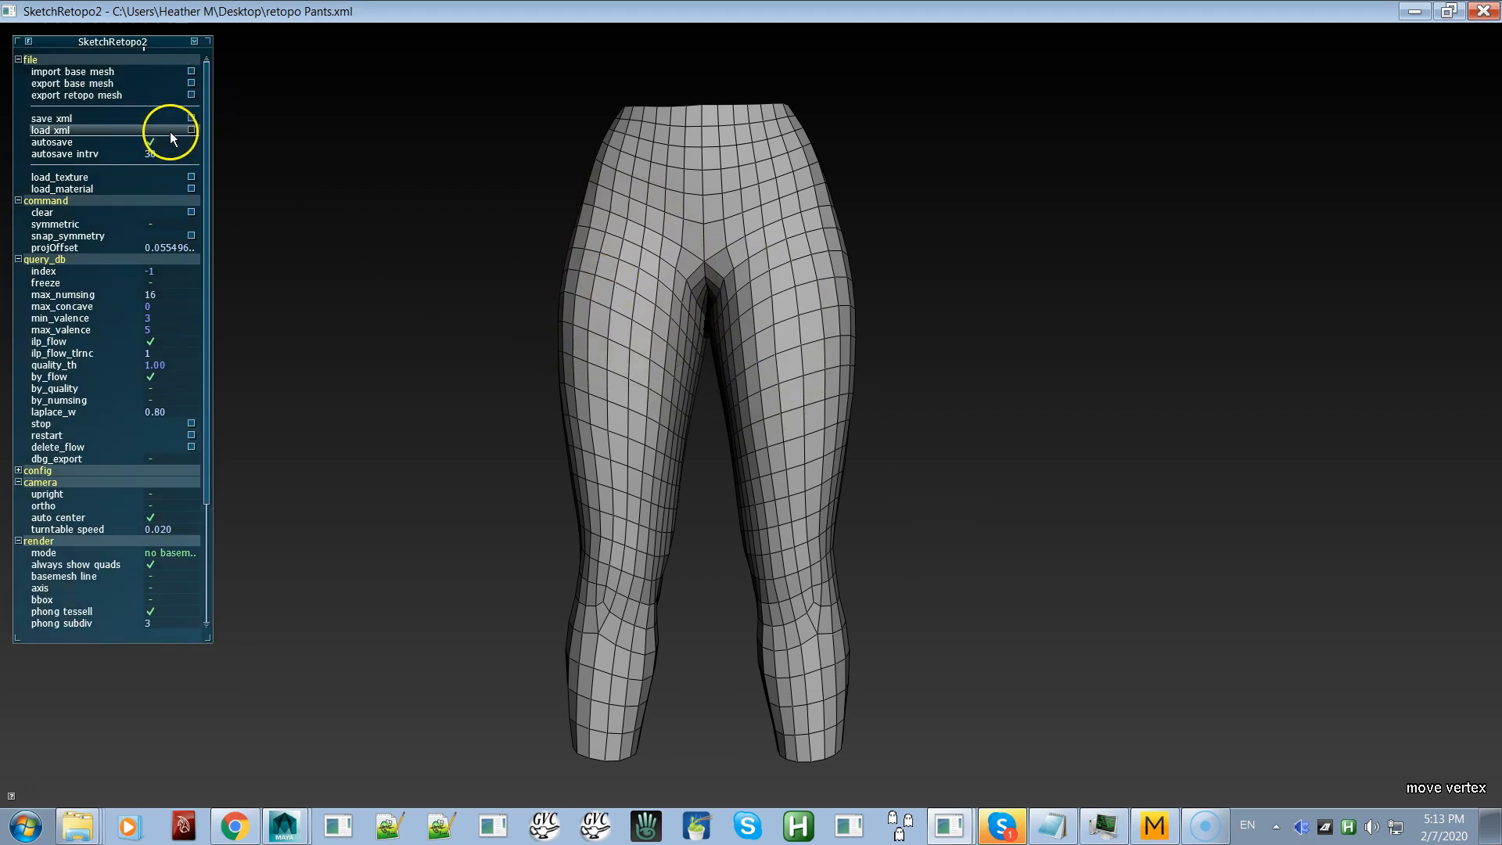
click(100, 95)
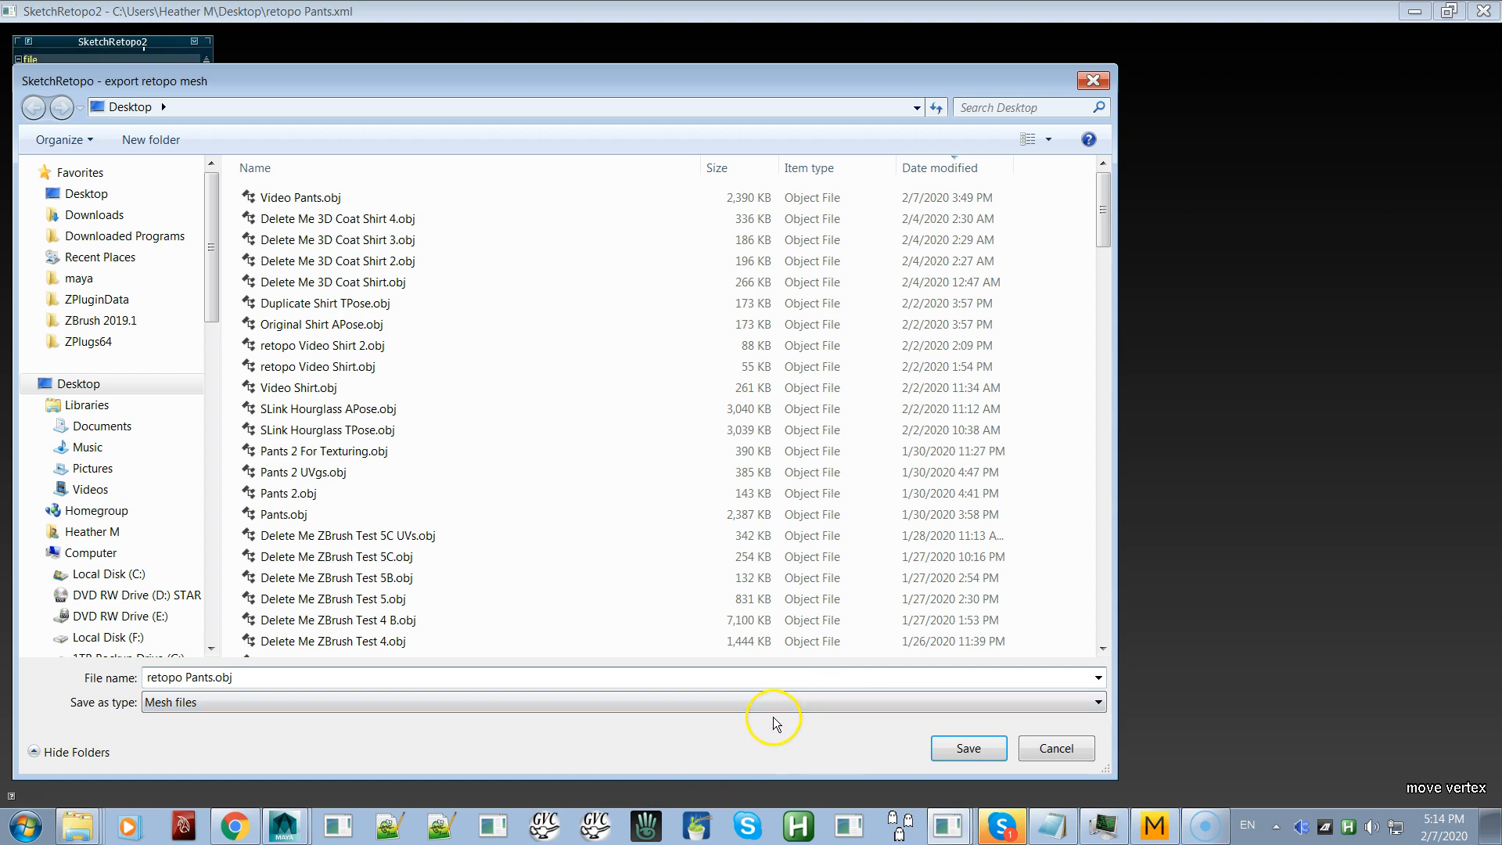
click(186, 704)
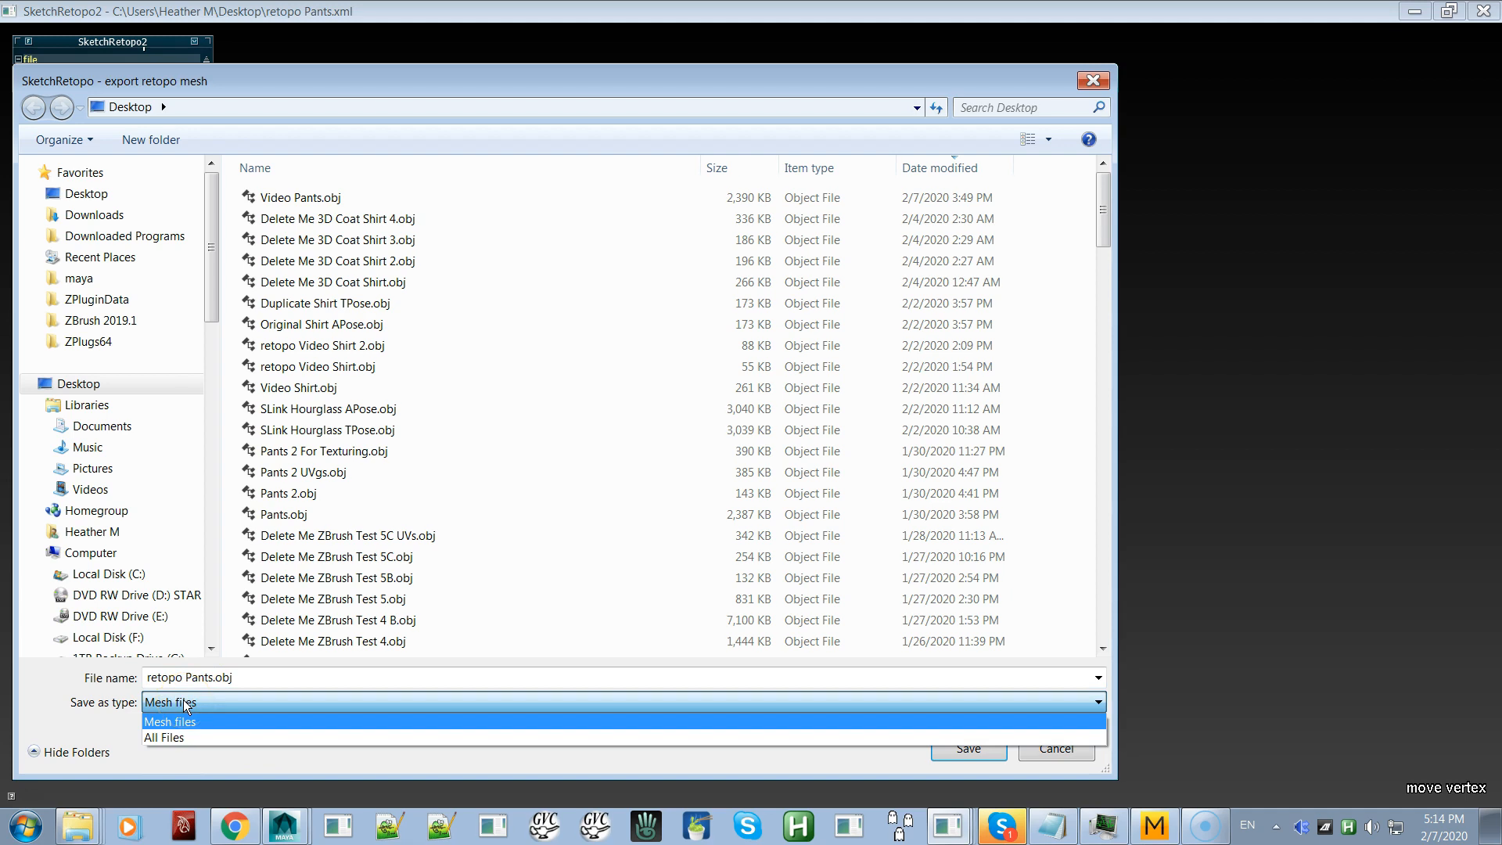
click(184, 701)
click(221, 677)
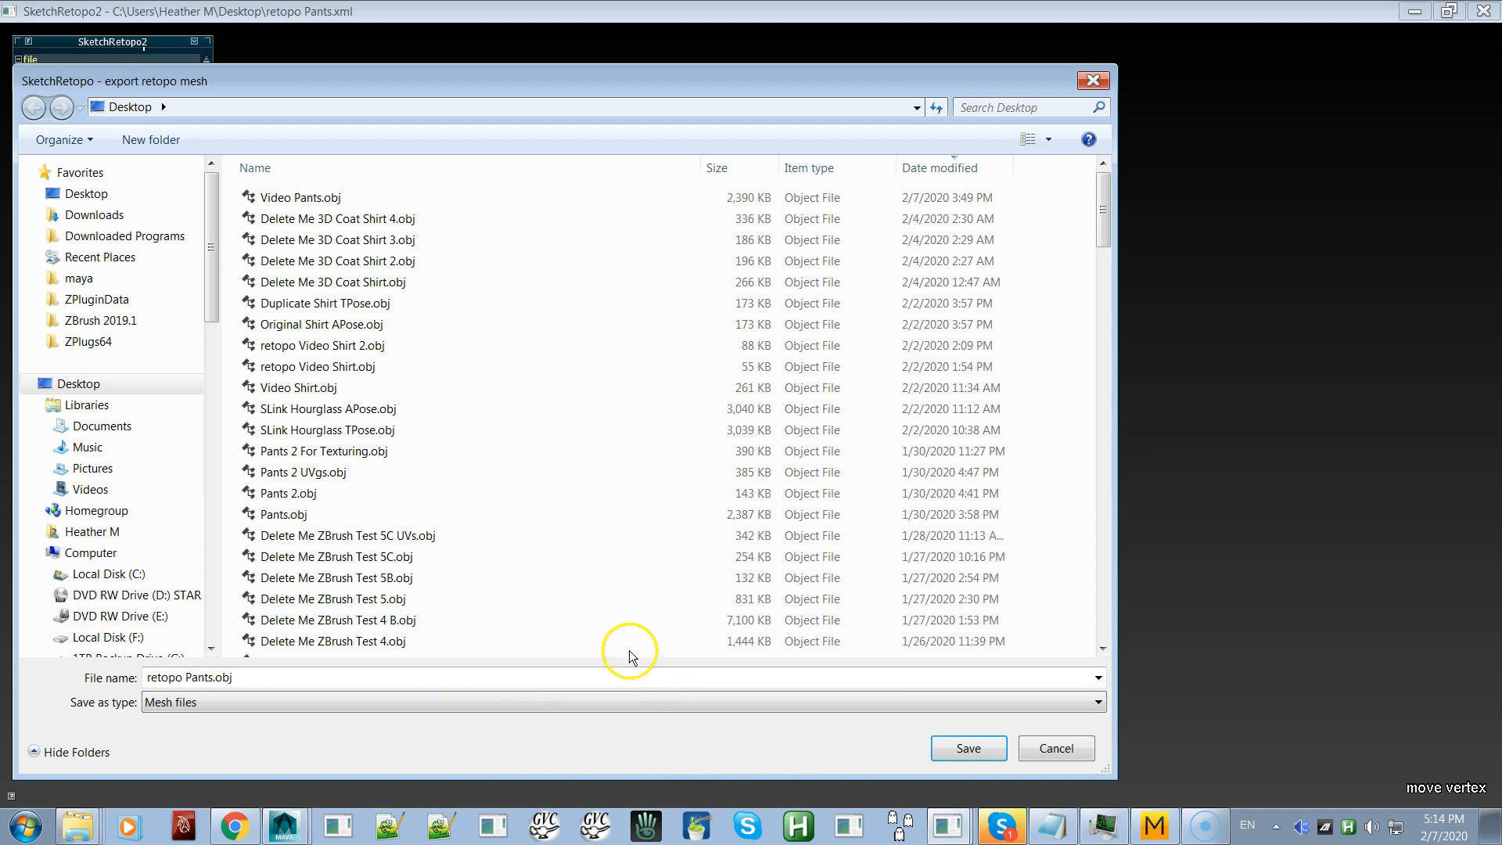
click(951, 754)
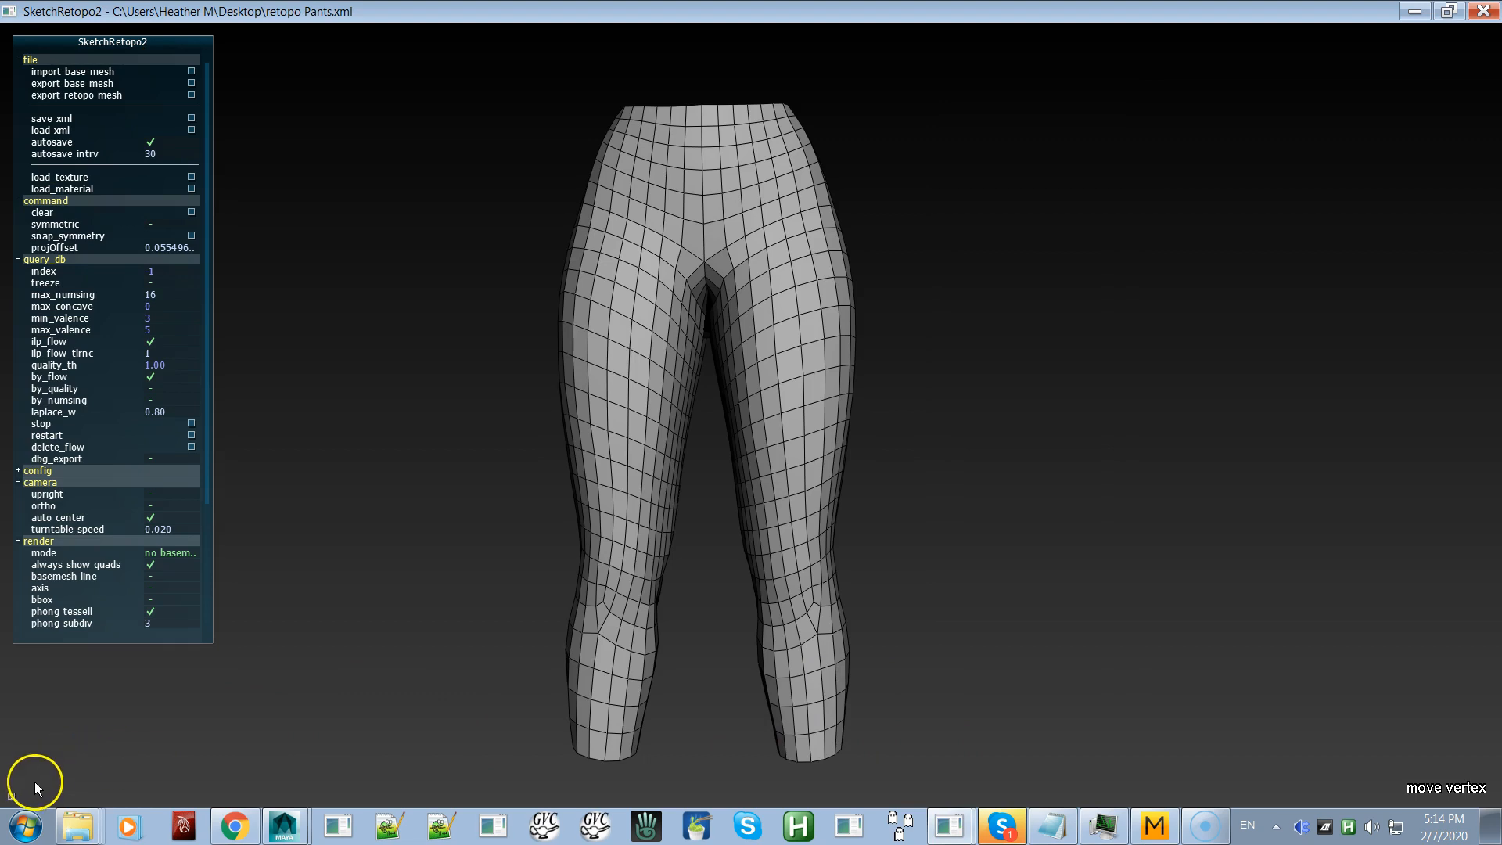
Step: Switch to Maya, close the UV Texture Editor and import retopo Pants.obj from the Desktop
key(alt+Tab)
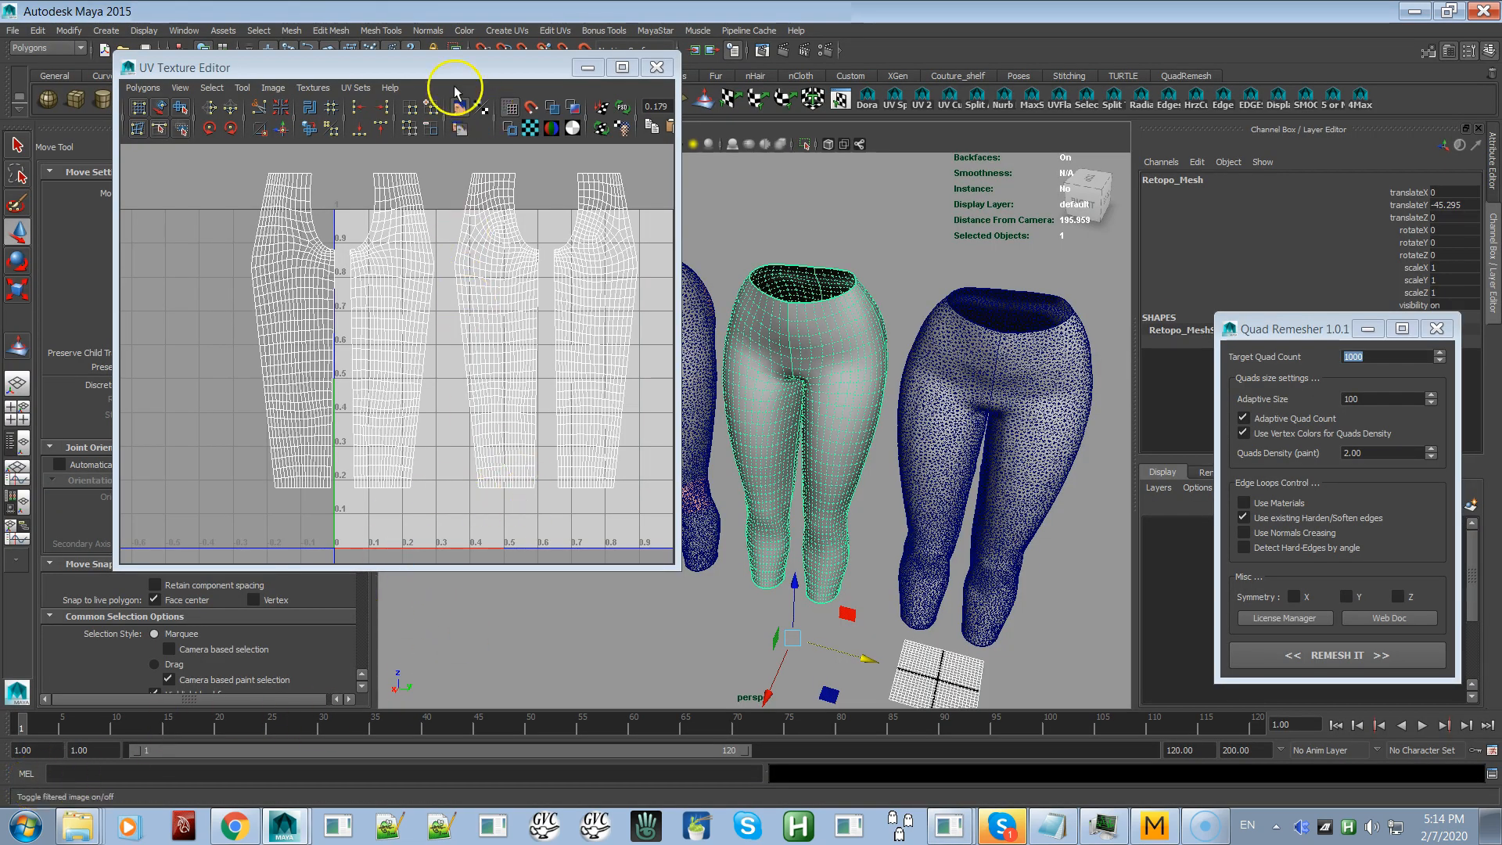
click(656, 67)
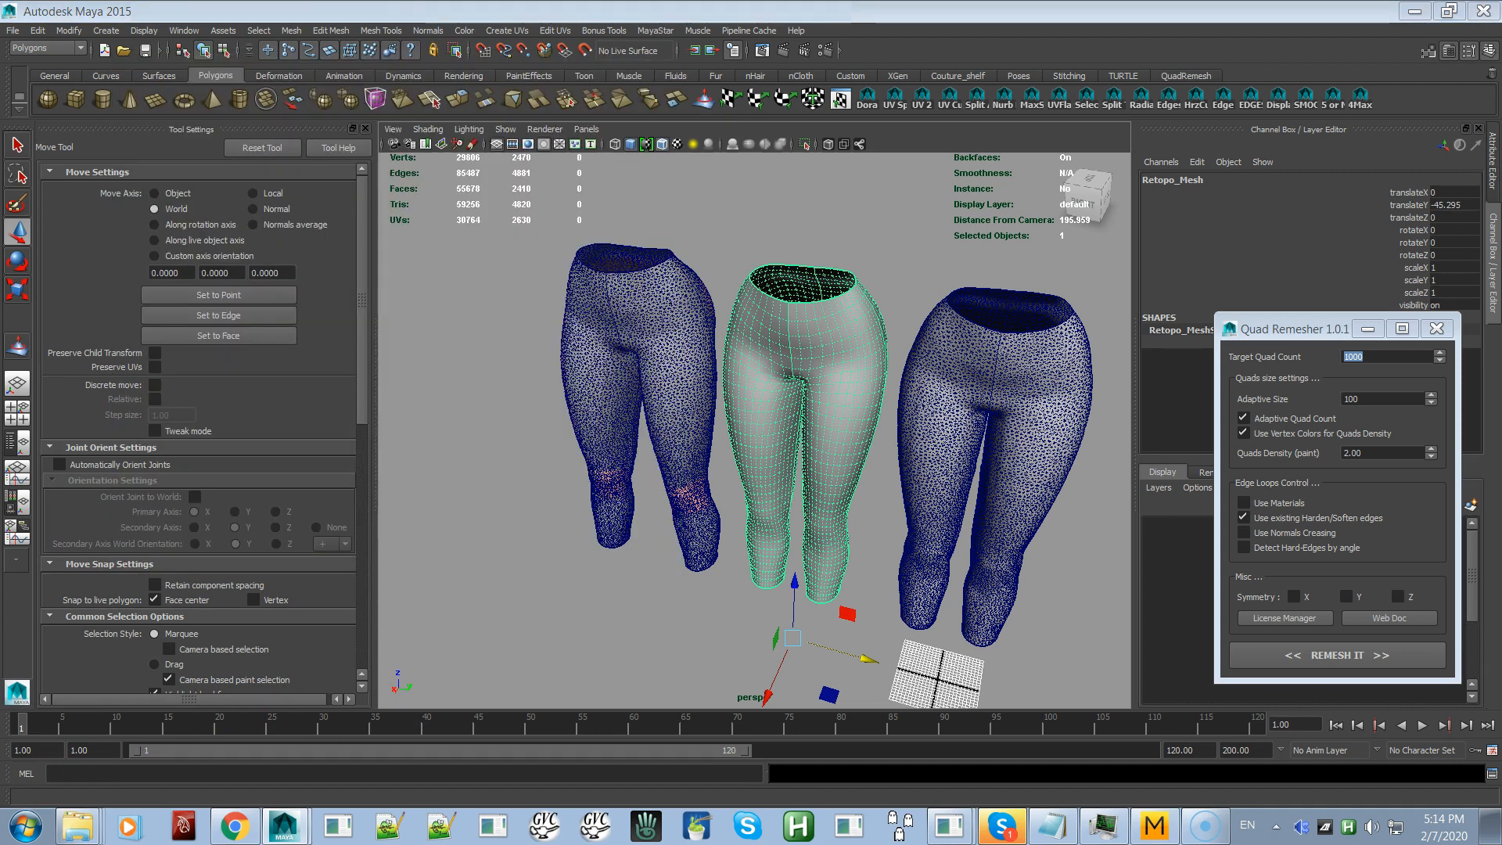
click(11, 32)
click(33, 175)
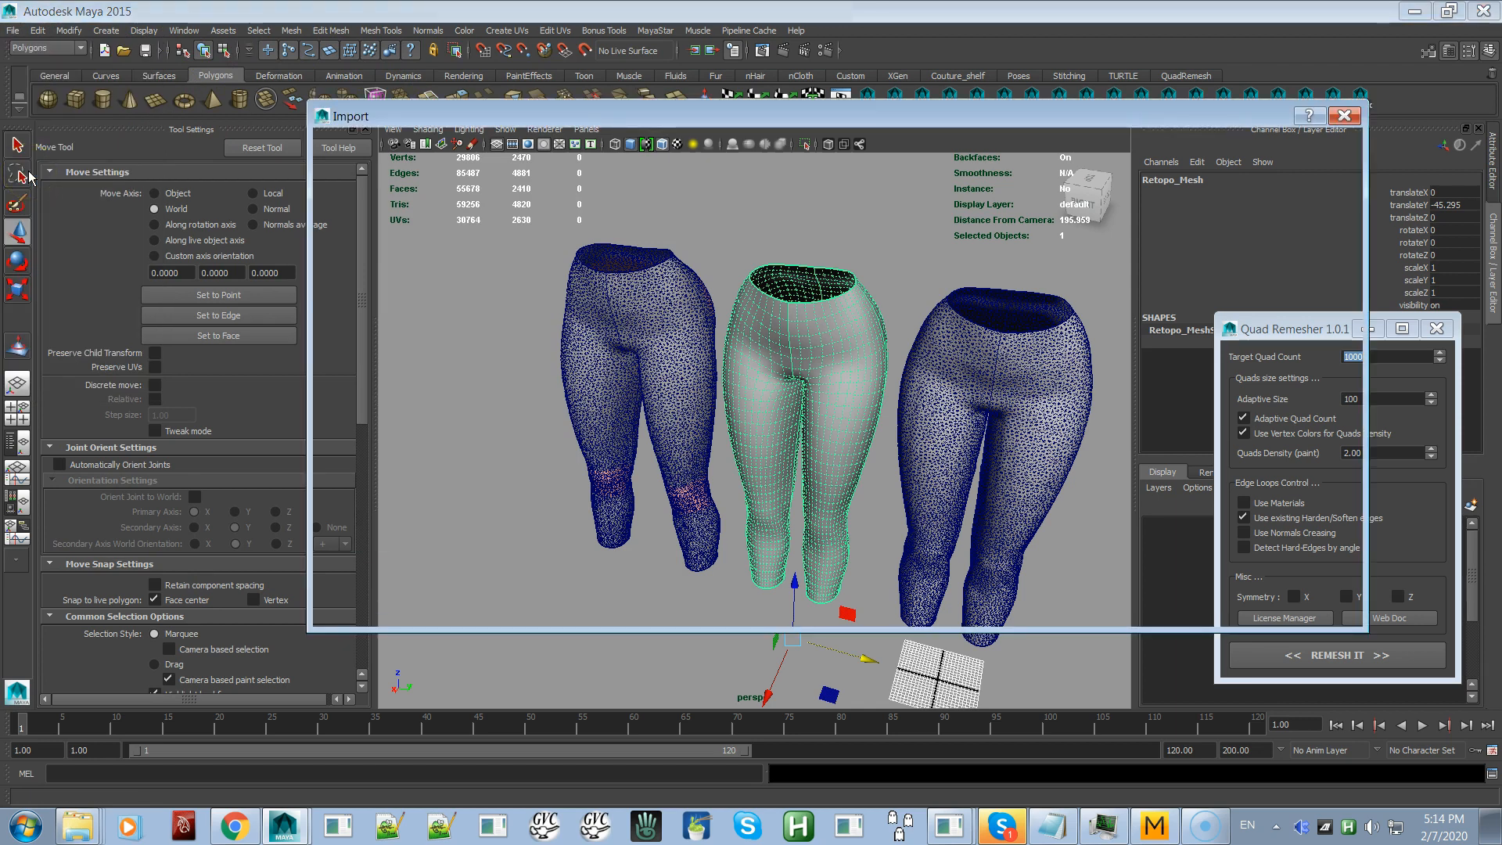
click(481, 194)
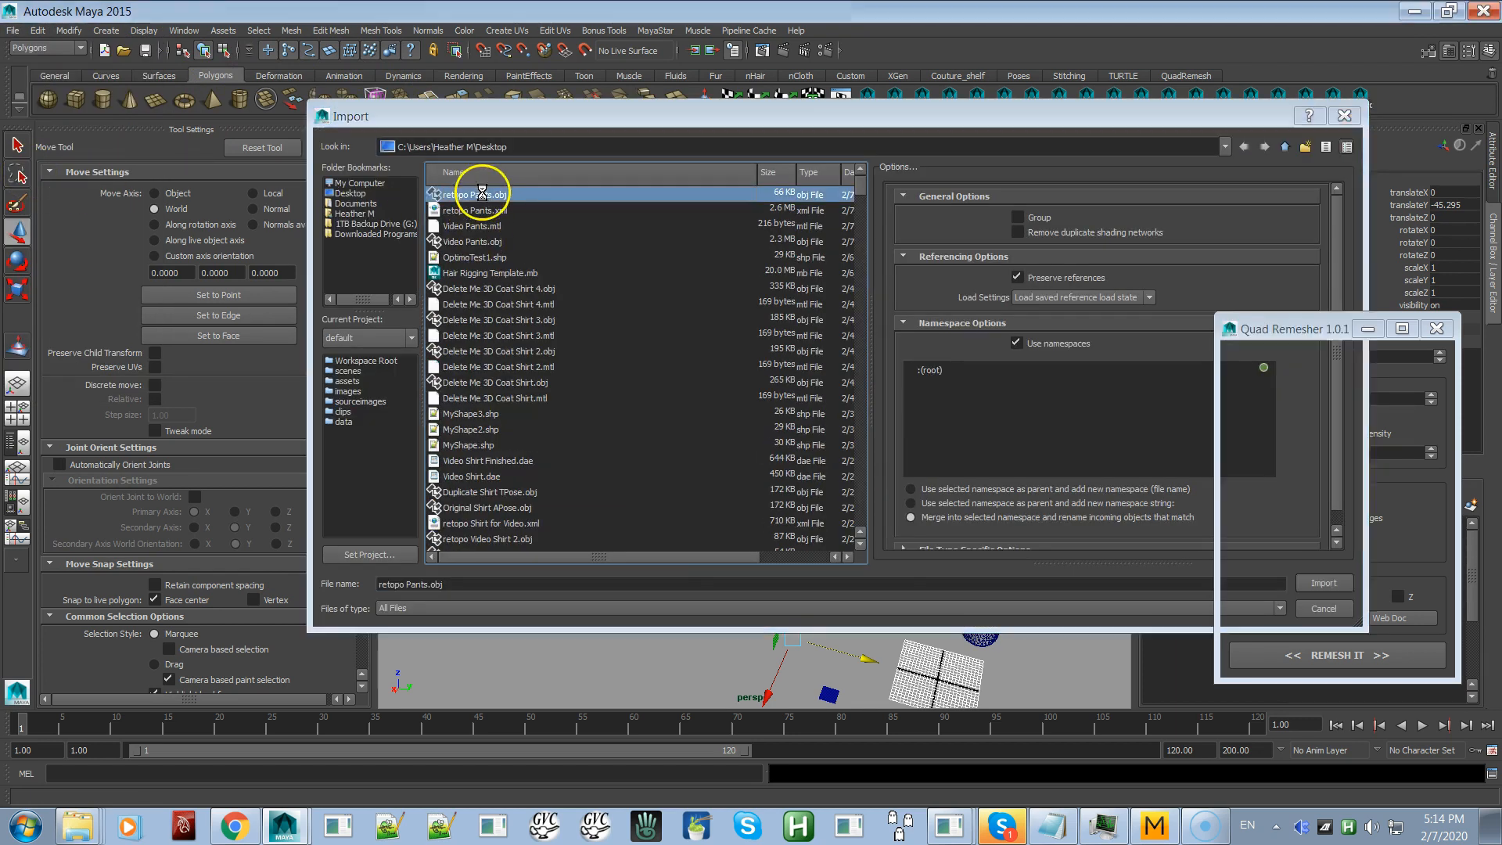
double_click(481, 193)
Step: Move the dense original pants overlapping the imported mesh about -207 units along Y, away from the other pants
alt+drag(997, 463, 857, 415)
alt+right_drag(857, 415, 905, 503)
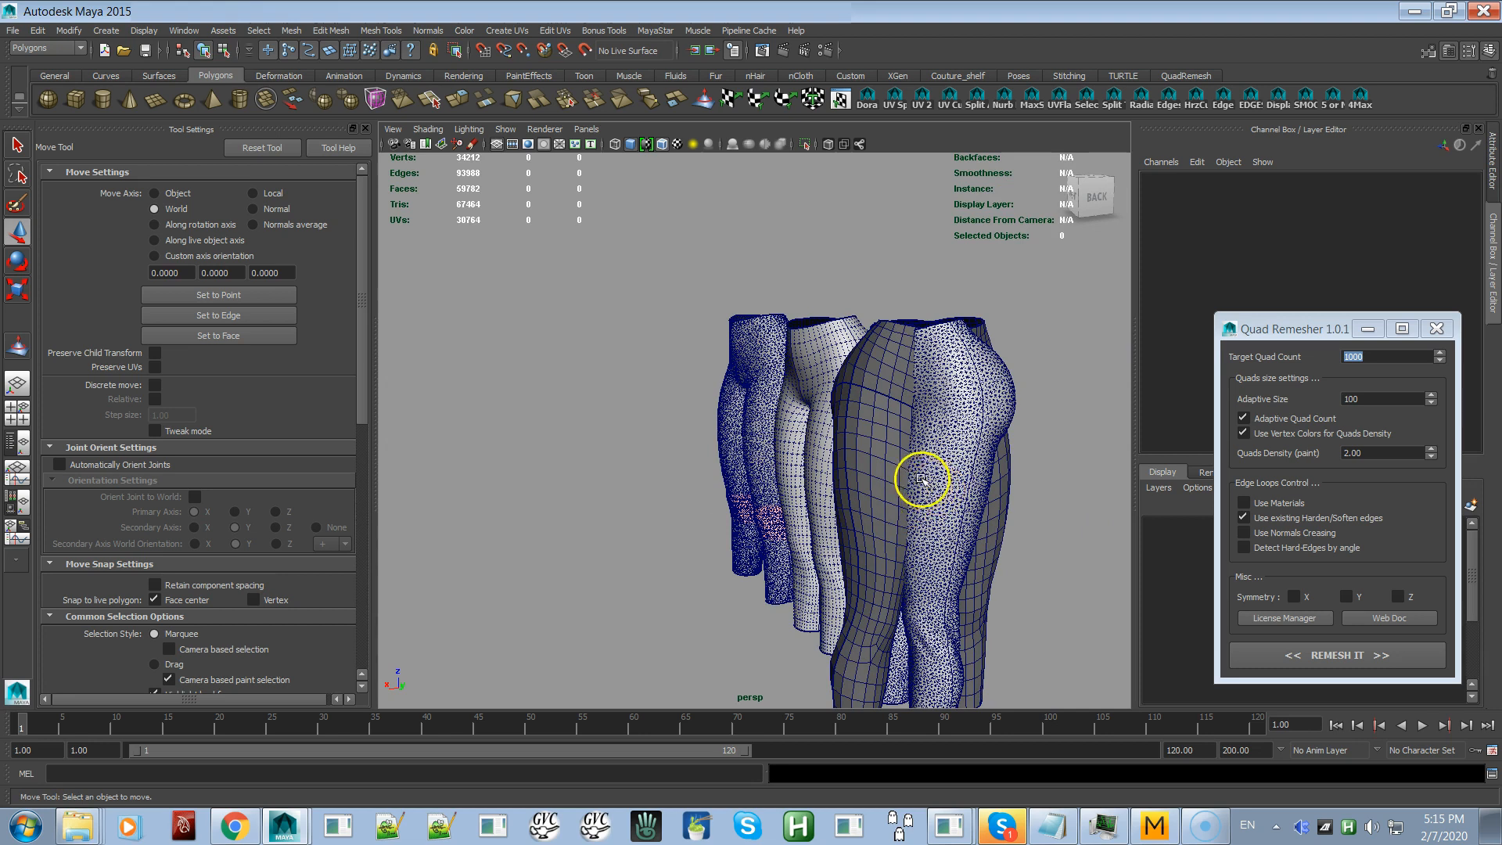
click(974, 492)
alt+drag(978, 497, 883, 452)
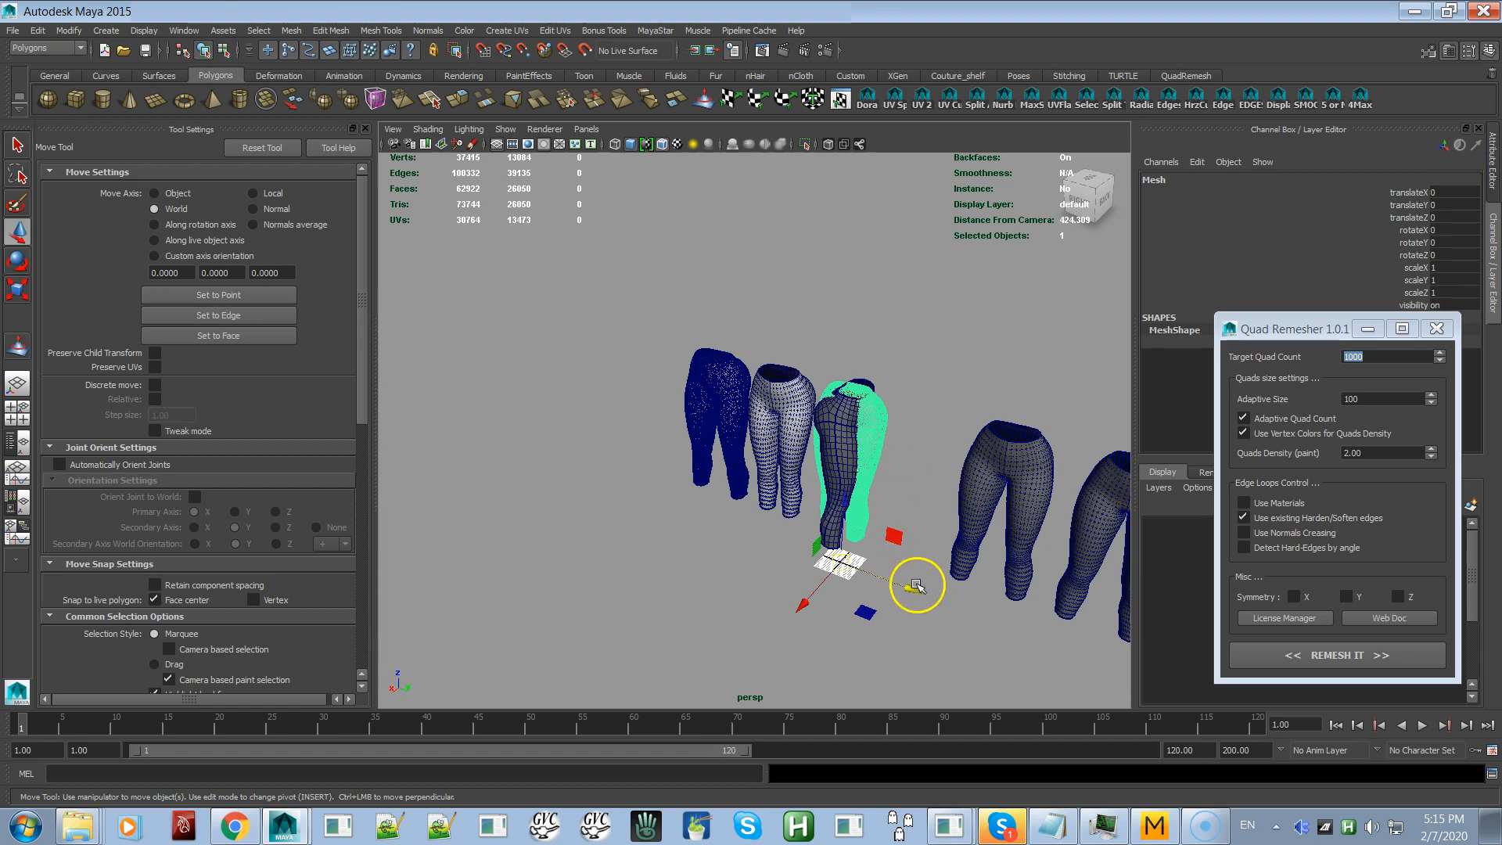
drag(911, 590, 654, 462)
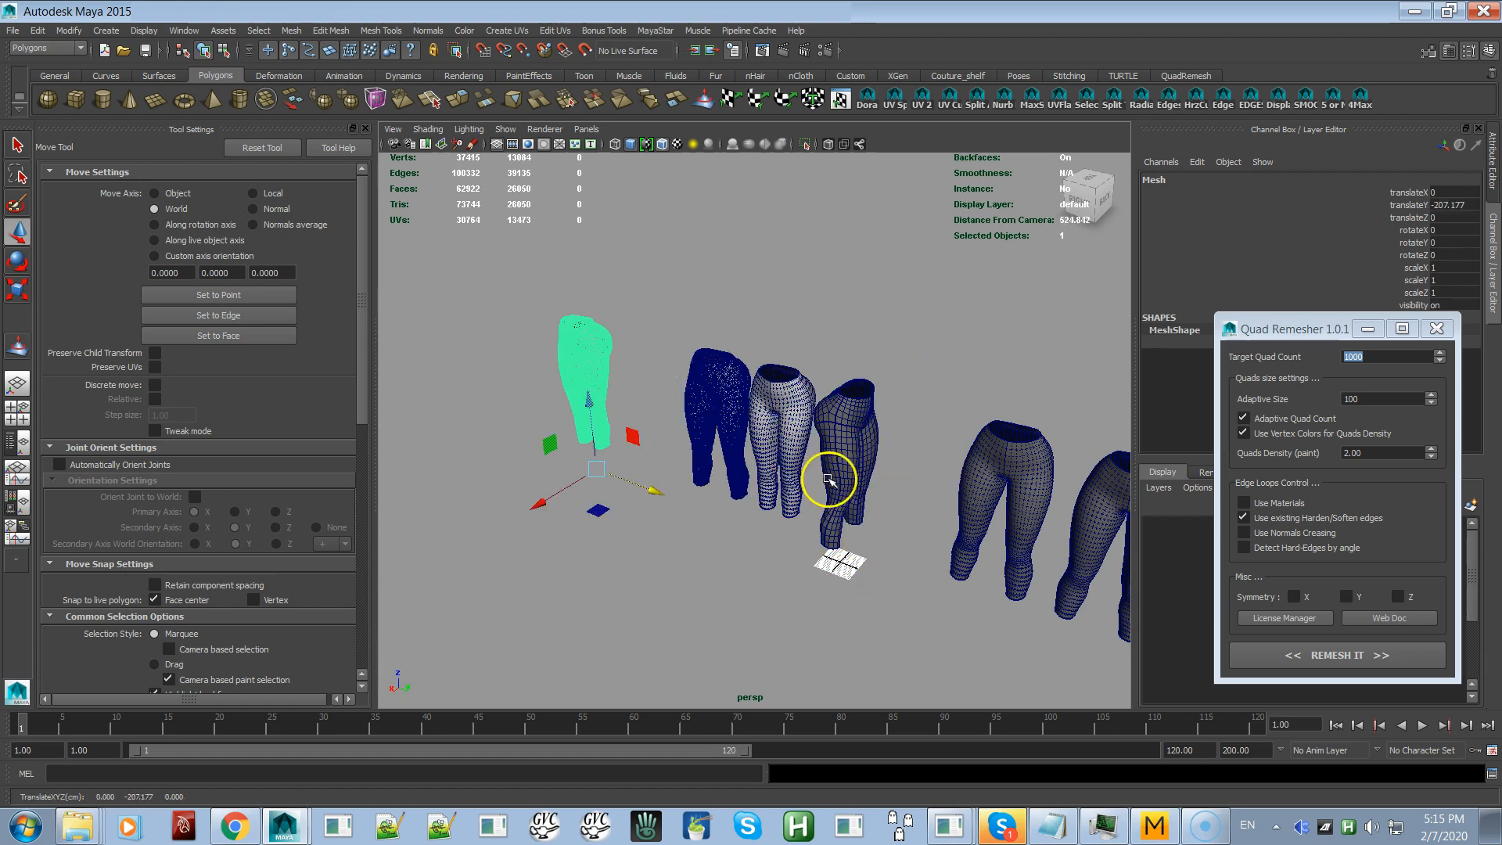
Step: Rotate the imported retopo pants -90 degrees about Z and freeze their transformations
click(834, 475)
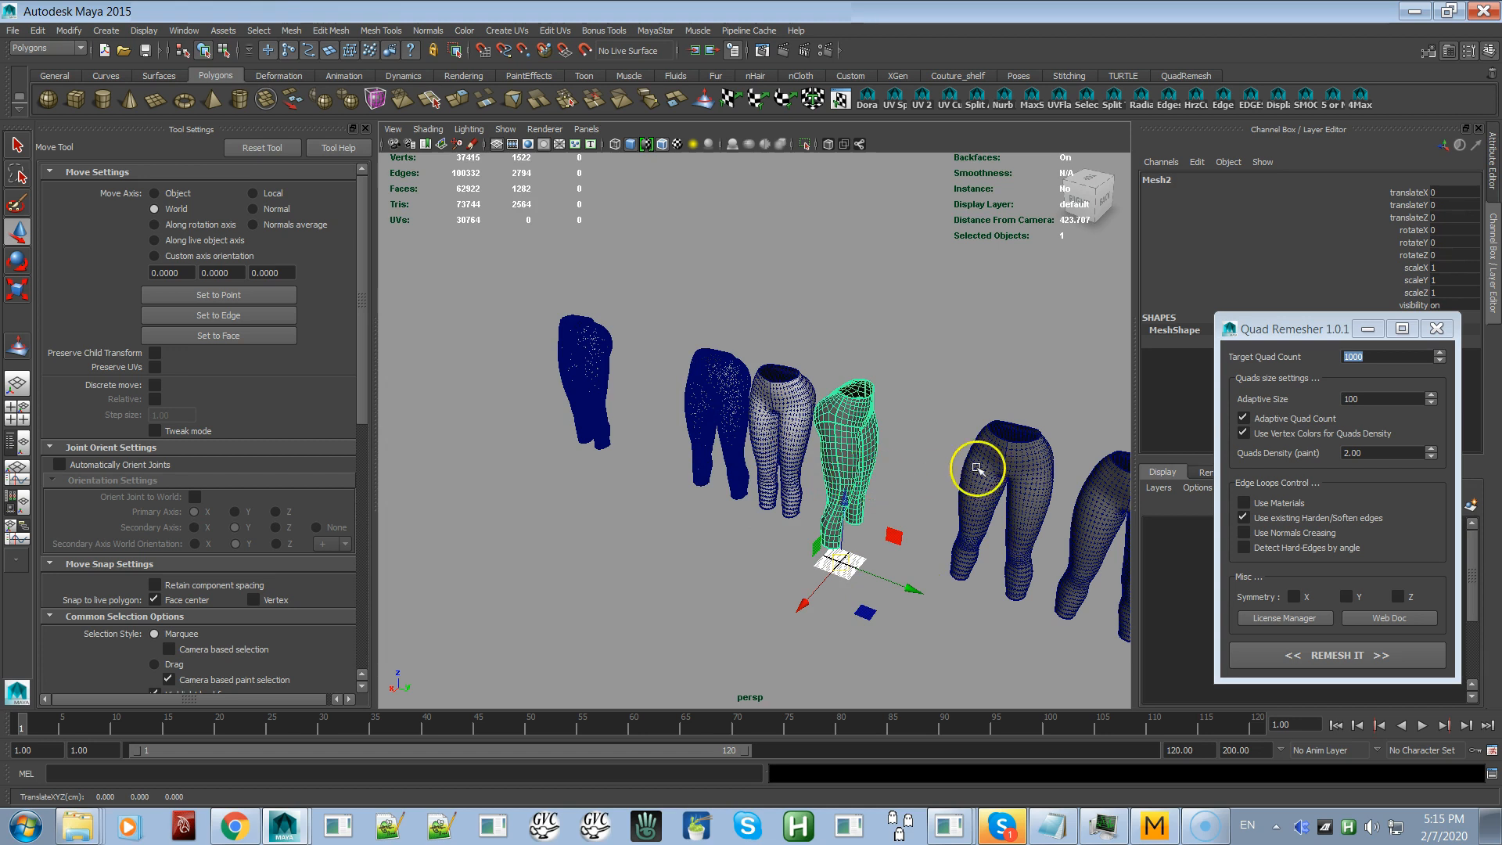
key(e)
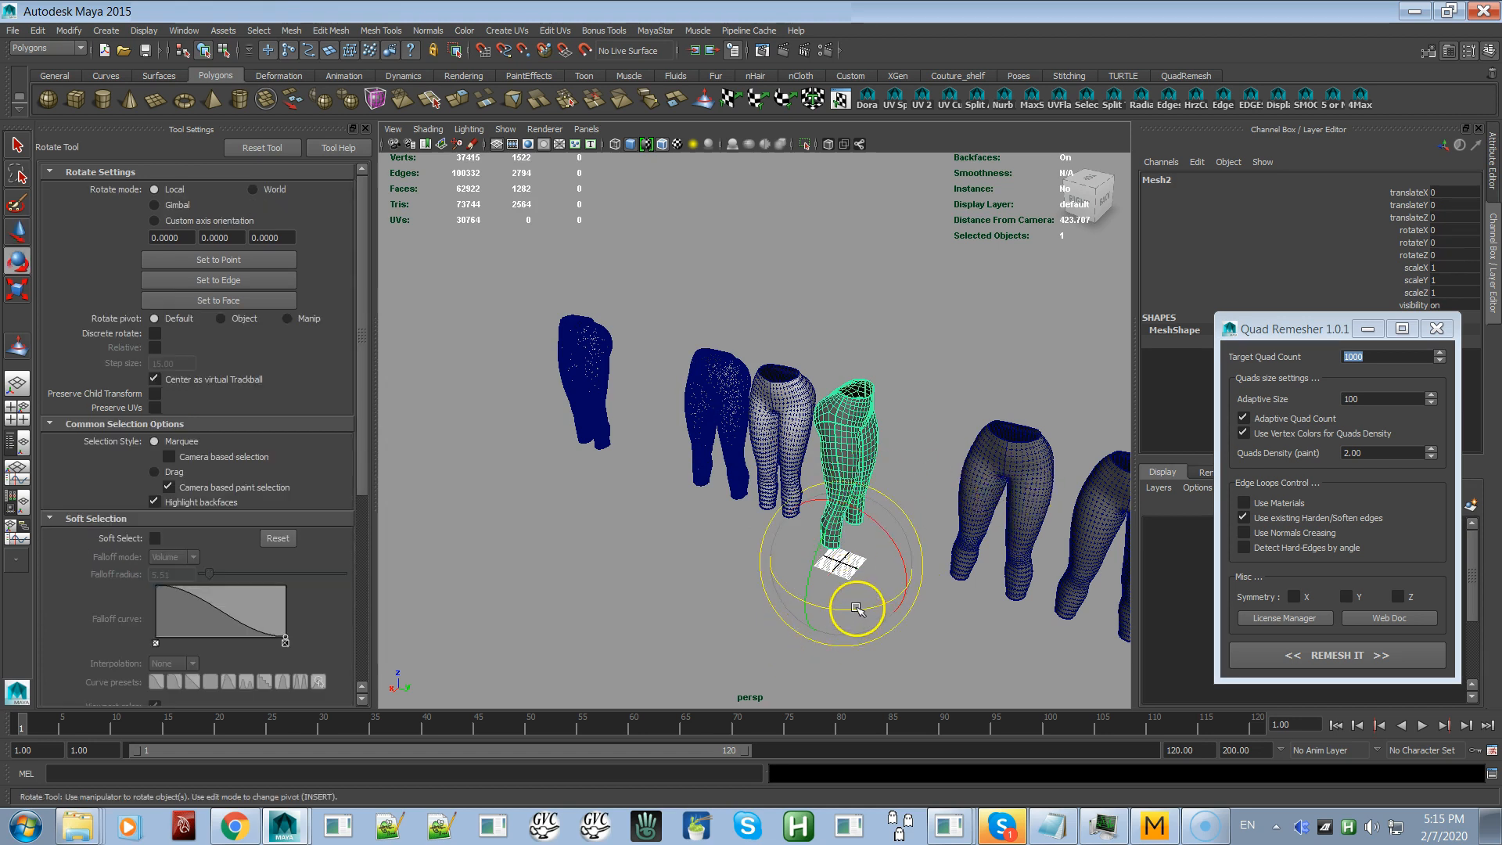
key(j)
drag(848, 607, 745, 598)
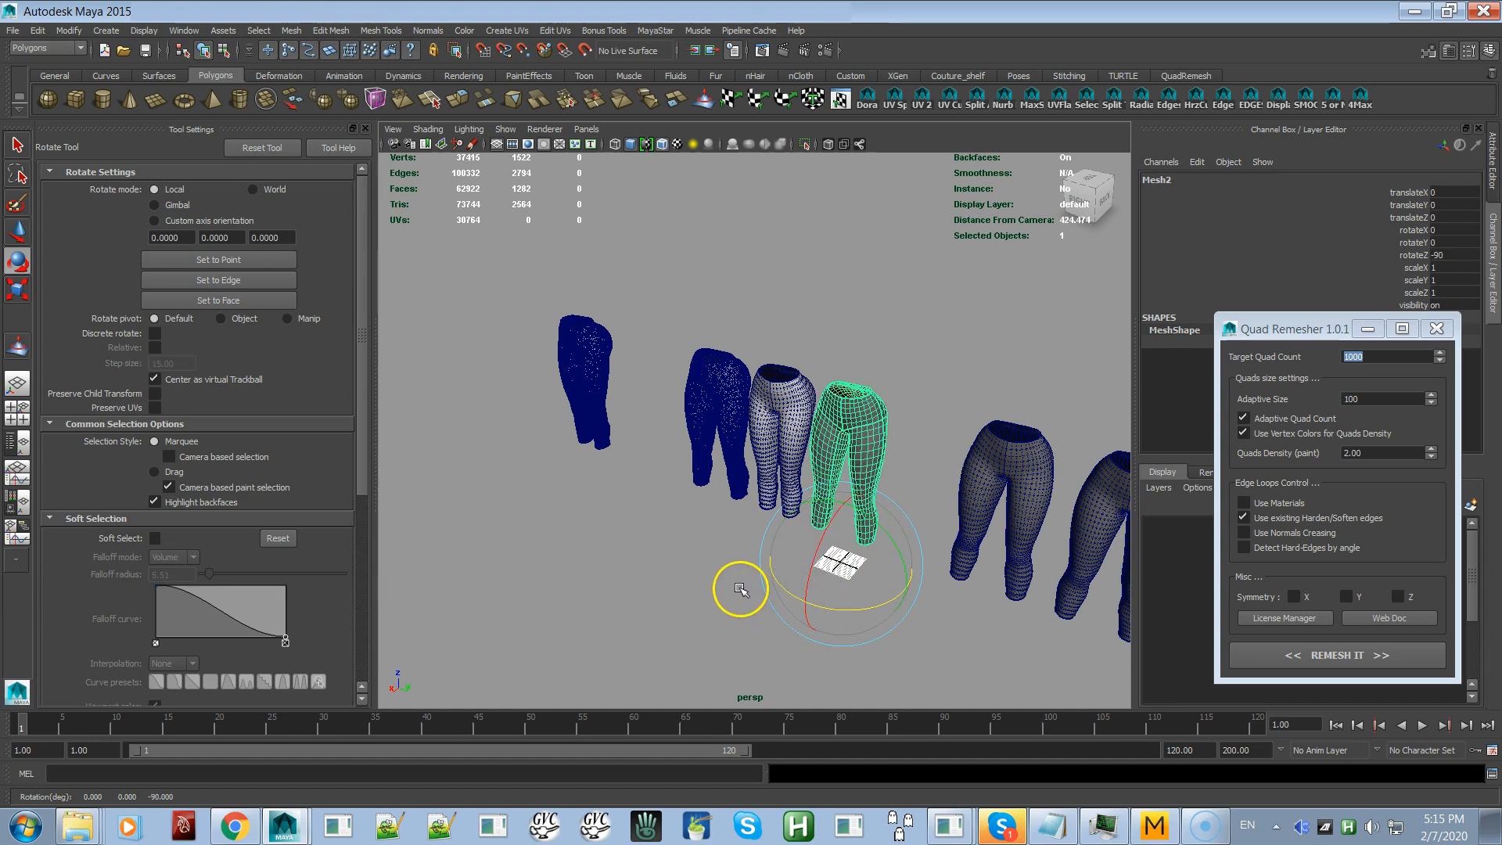
click(657, 32)
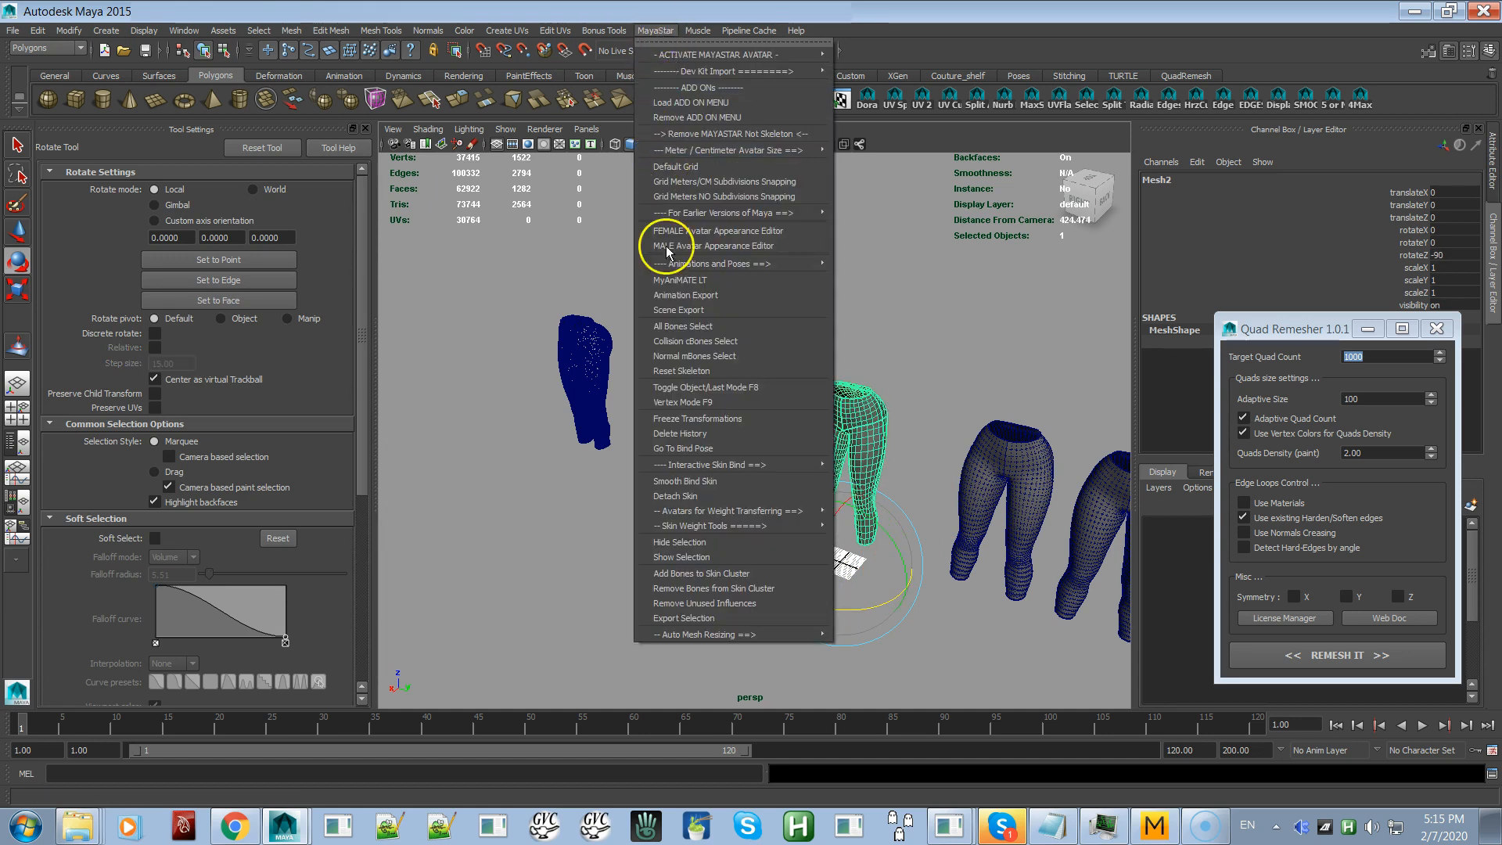
click(672, 422)
Step: Merge the overlapping vertices of the imported retopo pants with Merge Components
alt+right_drag(700, 499, 868, 569)
alt+drag(843, 554, 899, 537)
alt+right_drag(893, 539, 966, 643)
alt+middle_drag(928, 606, 812, 564)
alt+right_drag(814, 576, 868, 638)
alt+drag(885, 617, 871, 623)
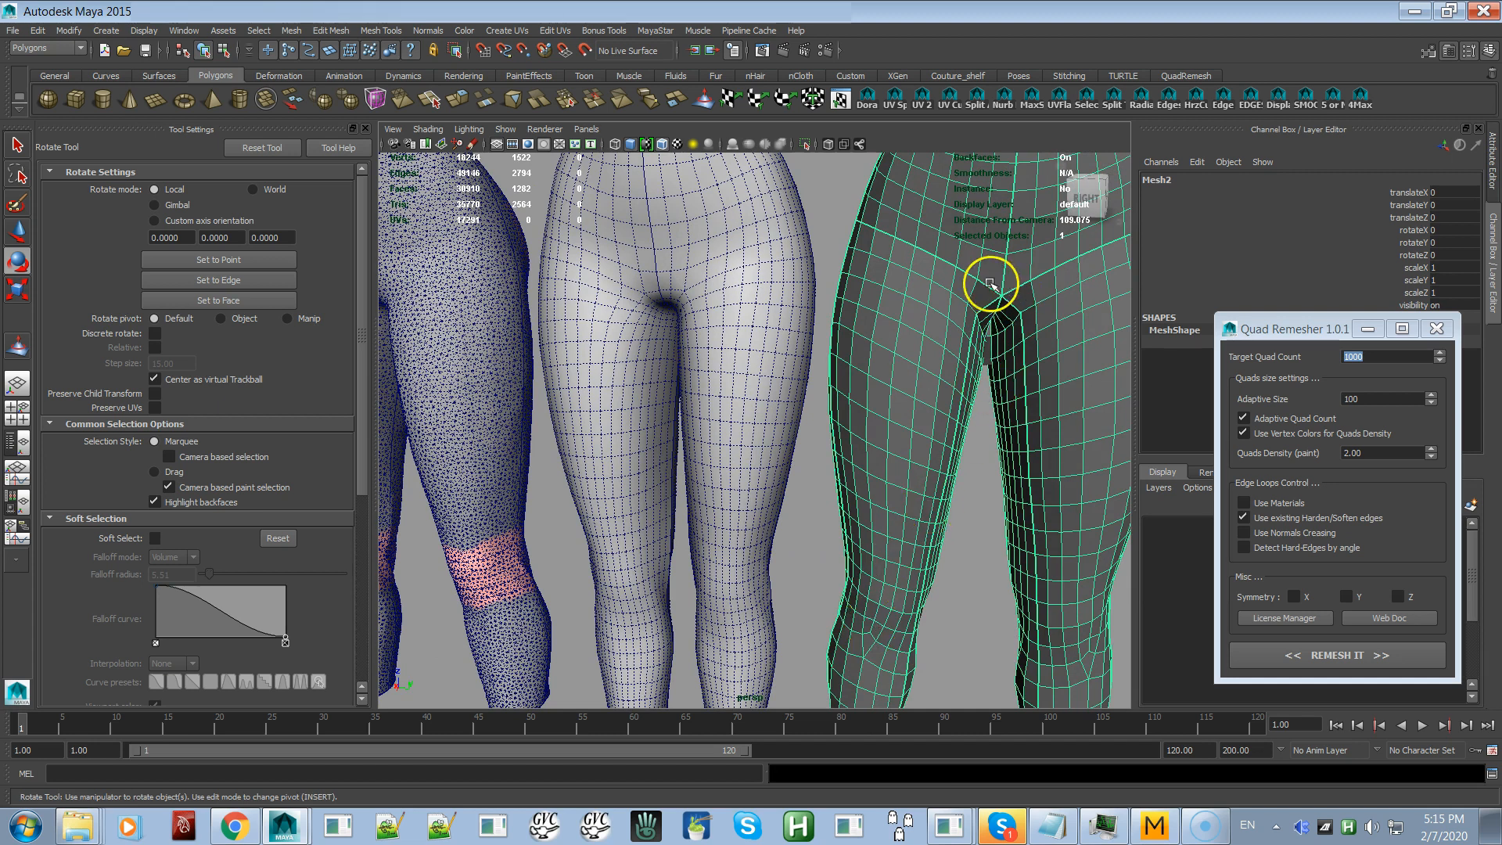
alt+right_drag(988, 393, 968, 262)
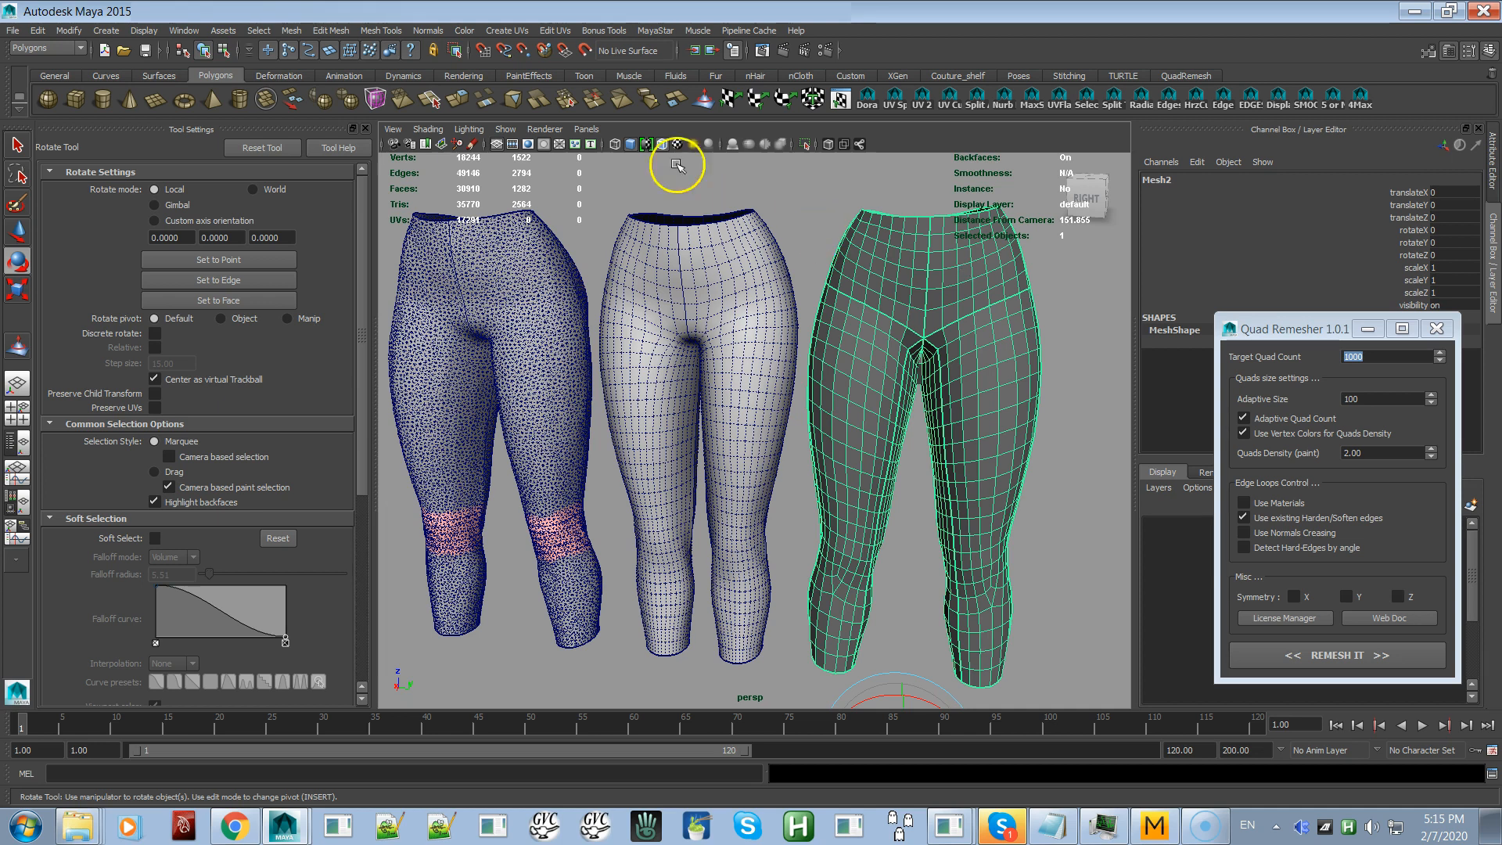
click(292, 30)
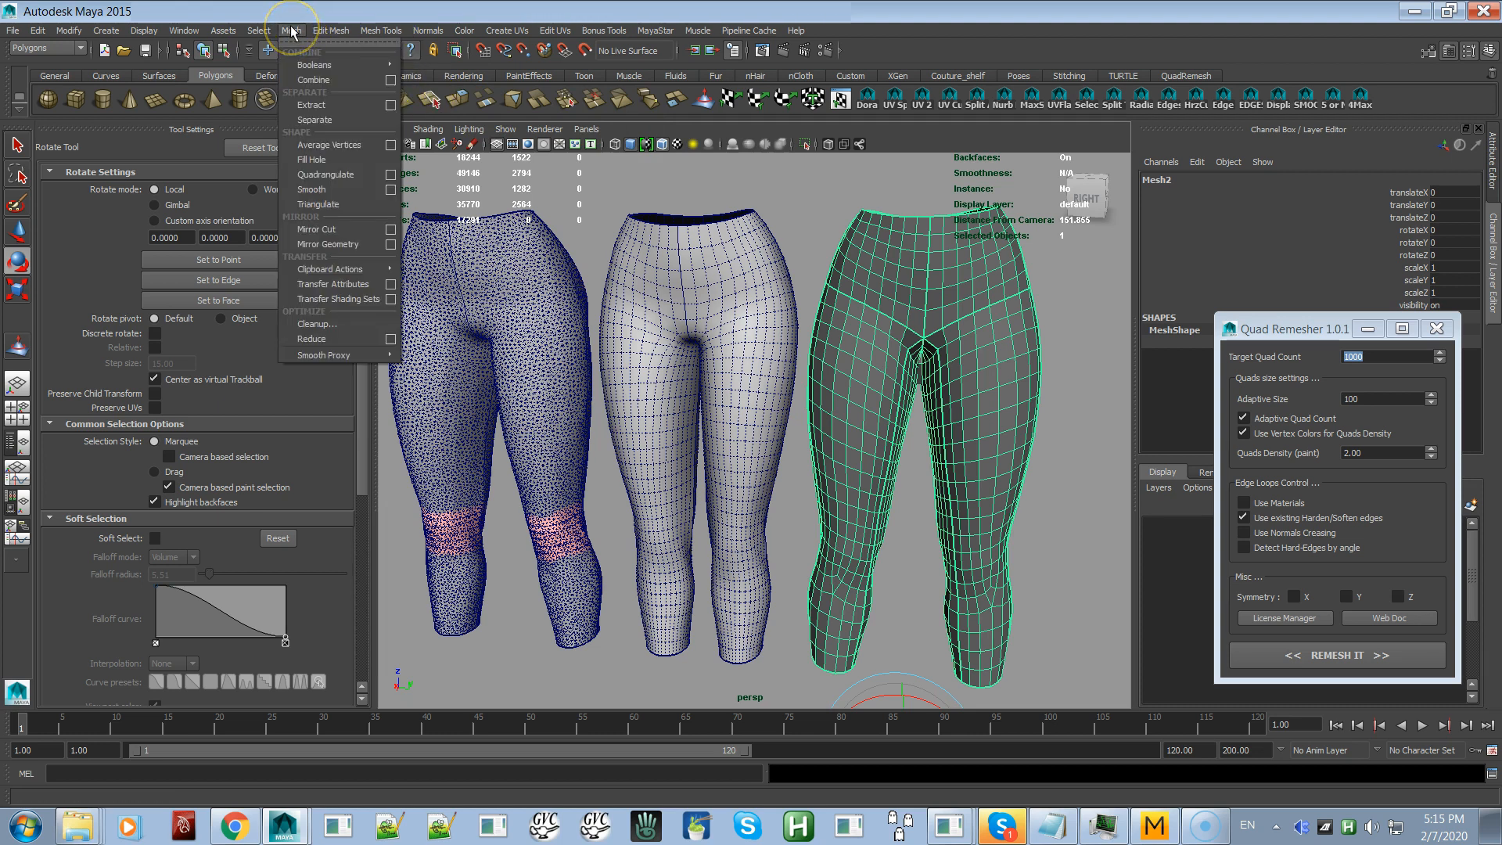
click(331, 31)
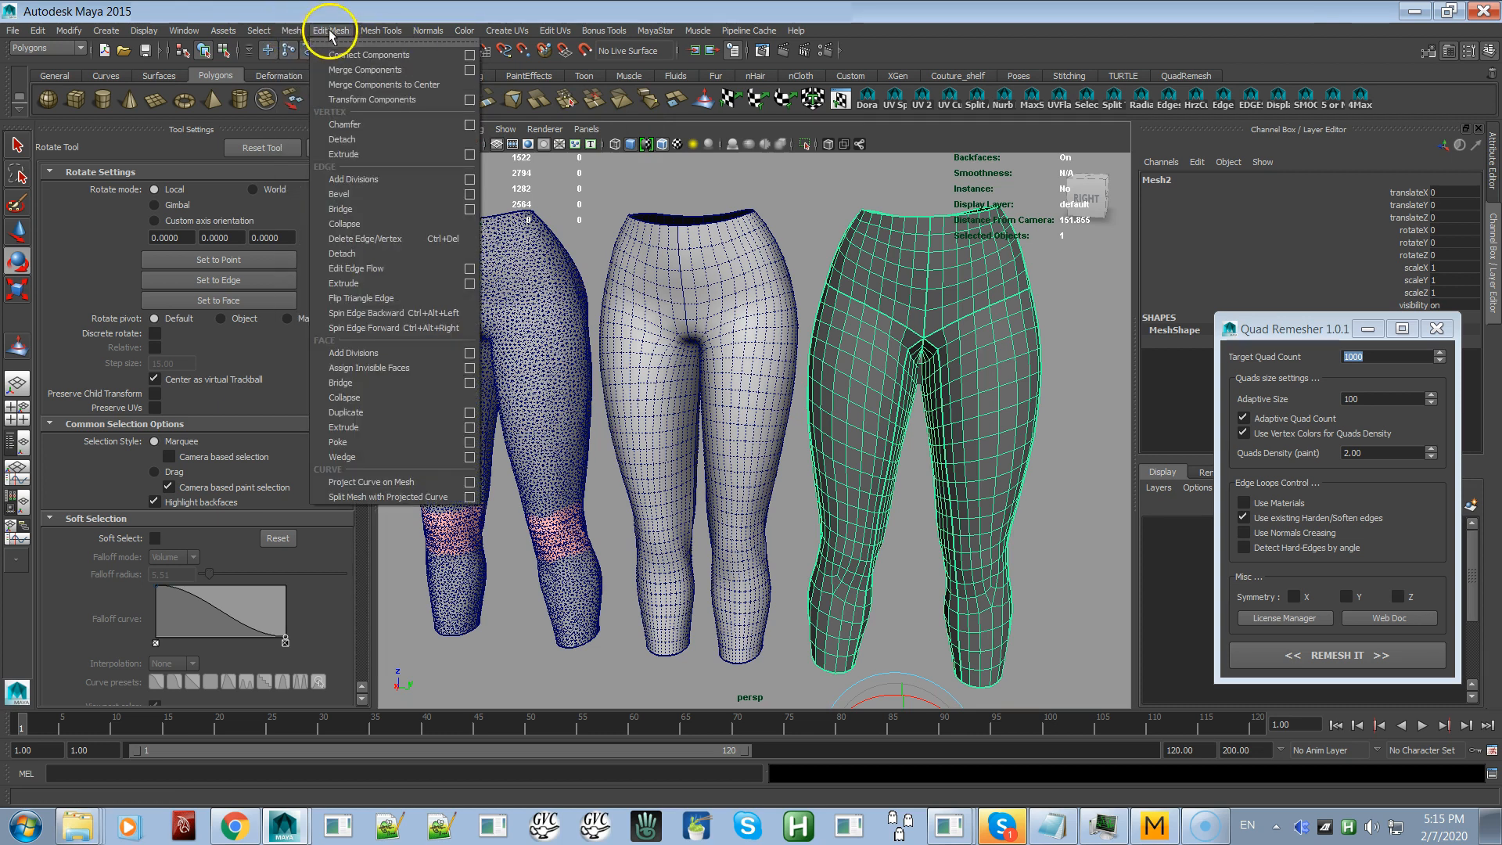
click(342, 70)
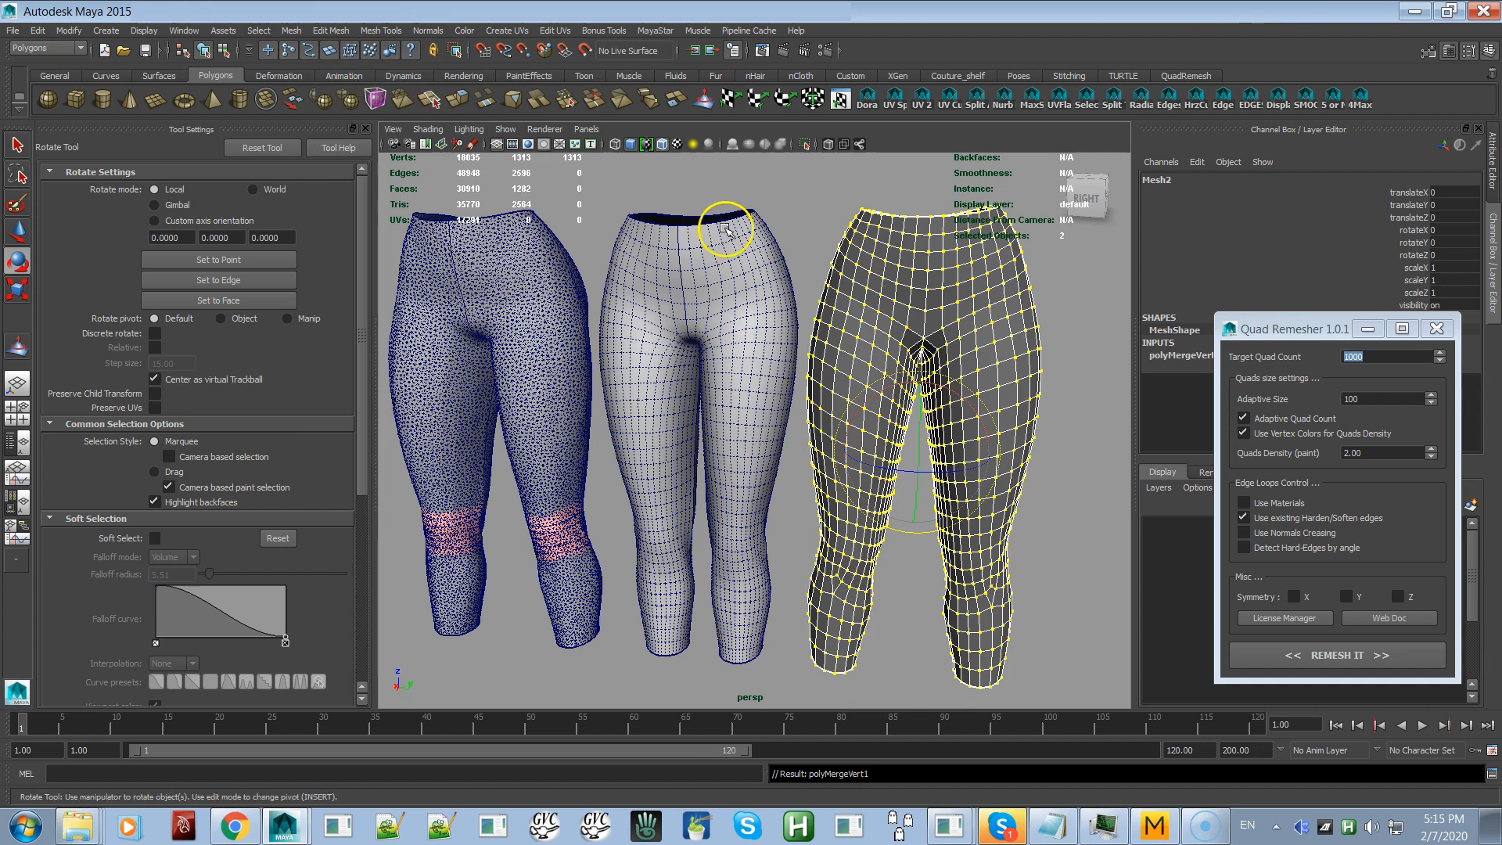
click(1071, 319)
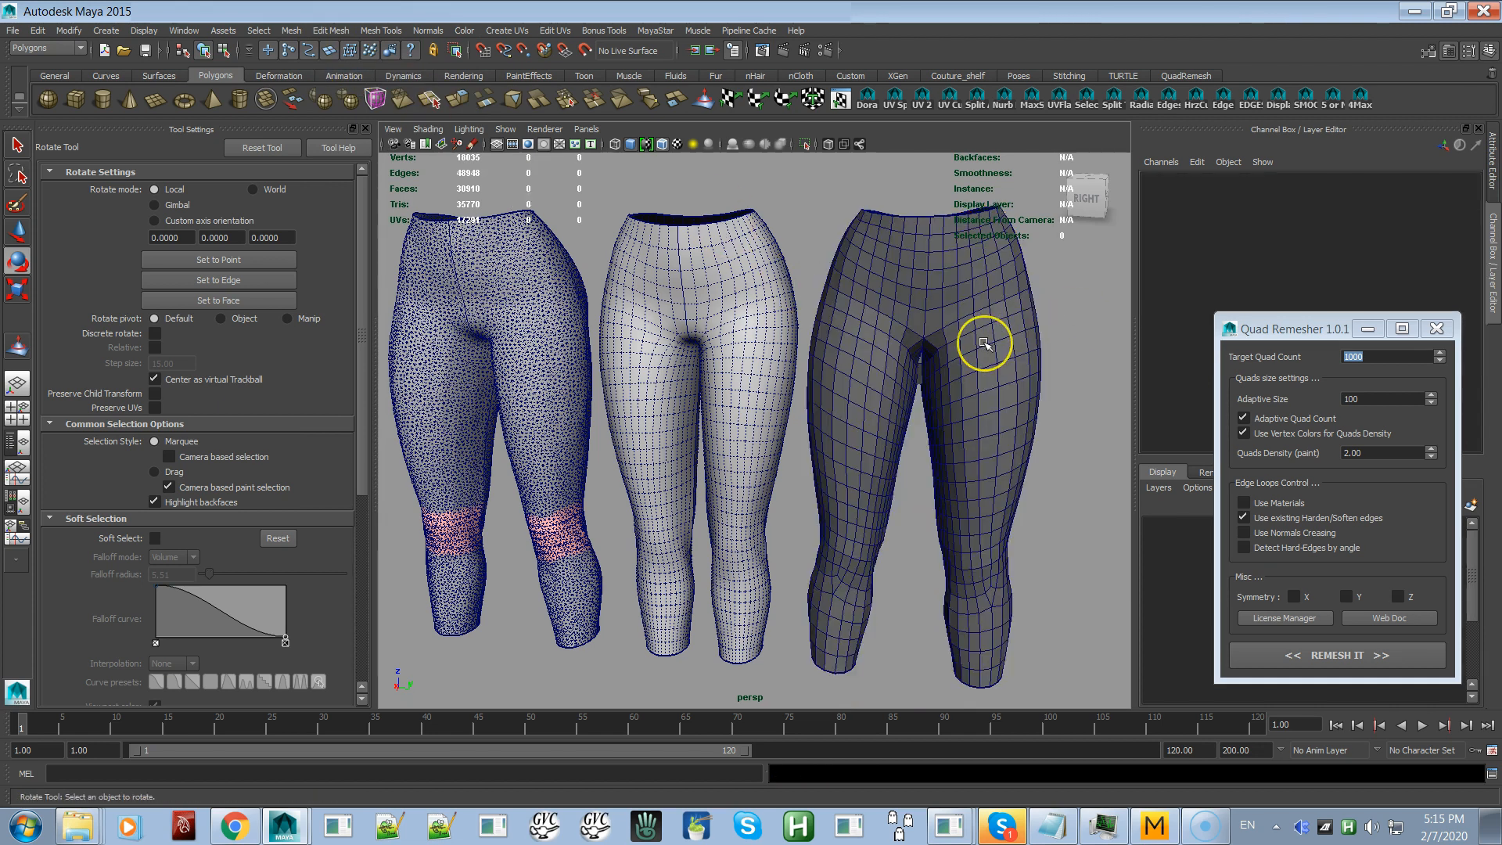
Step: Turn off Wireframe on Shaded to show the three-dimensional pants without their edges
click(985, 342)
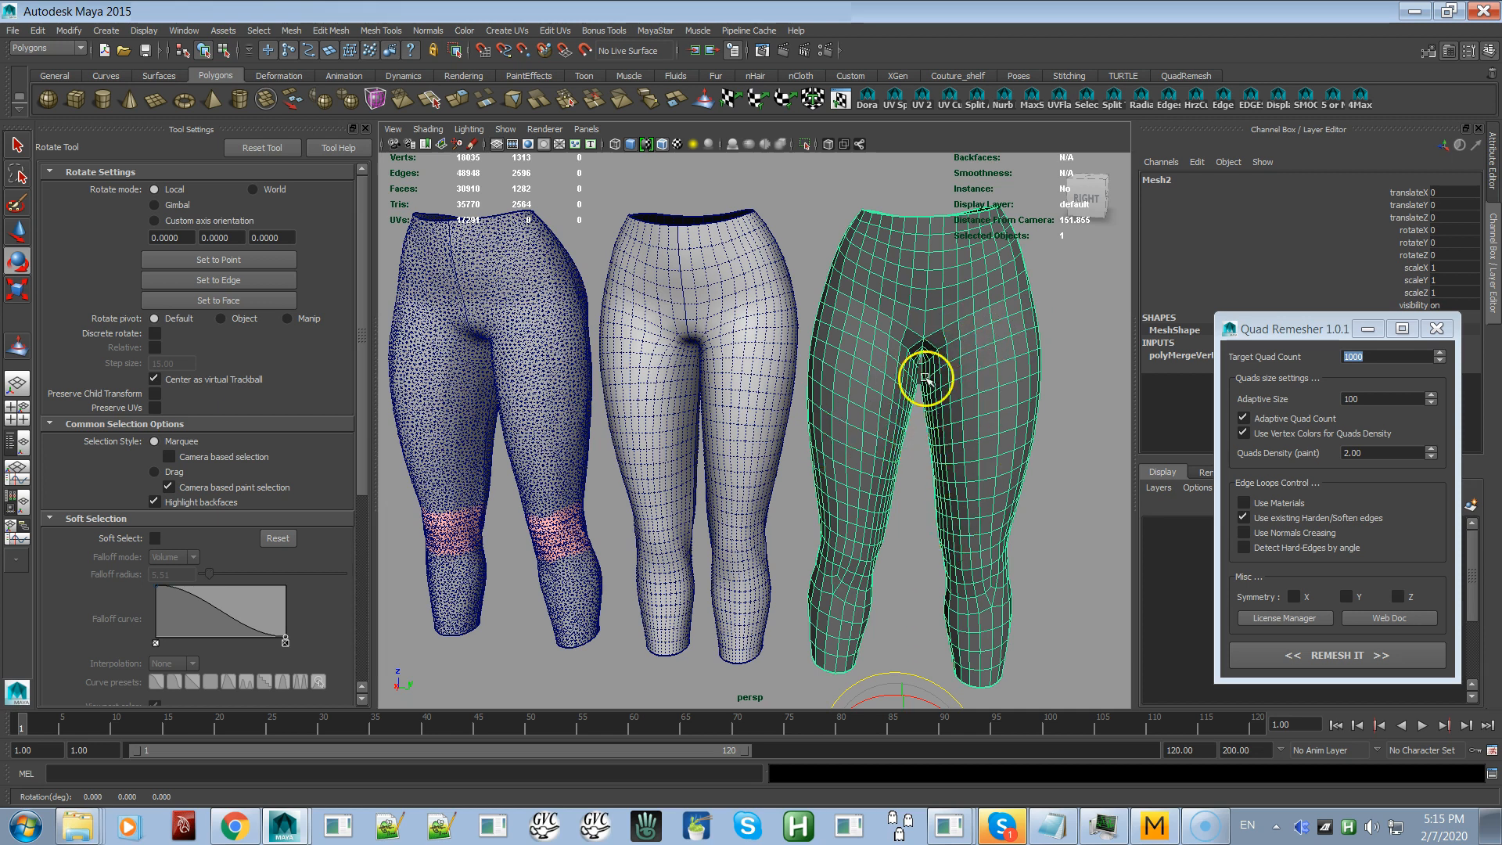
key(alt+Tab)
key(alt+shift+Tab)
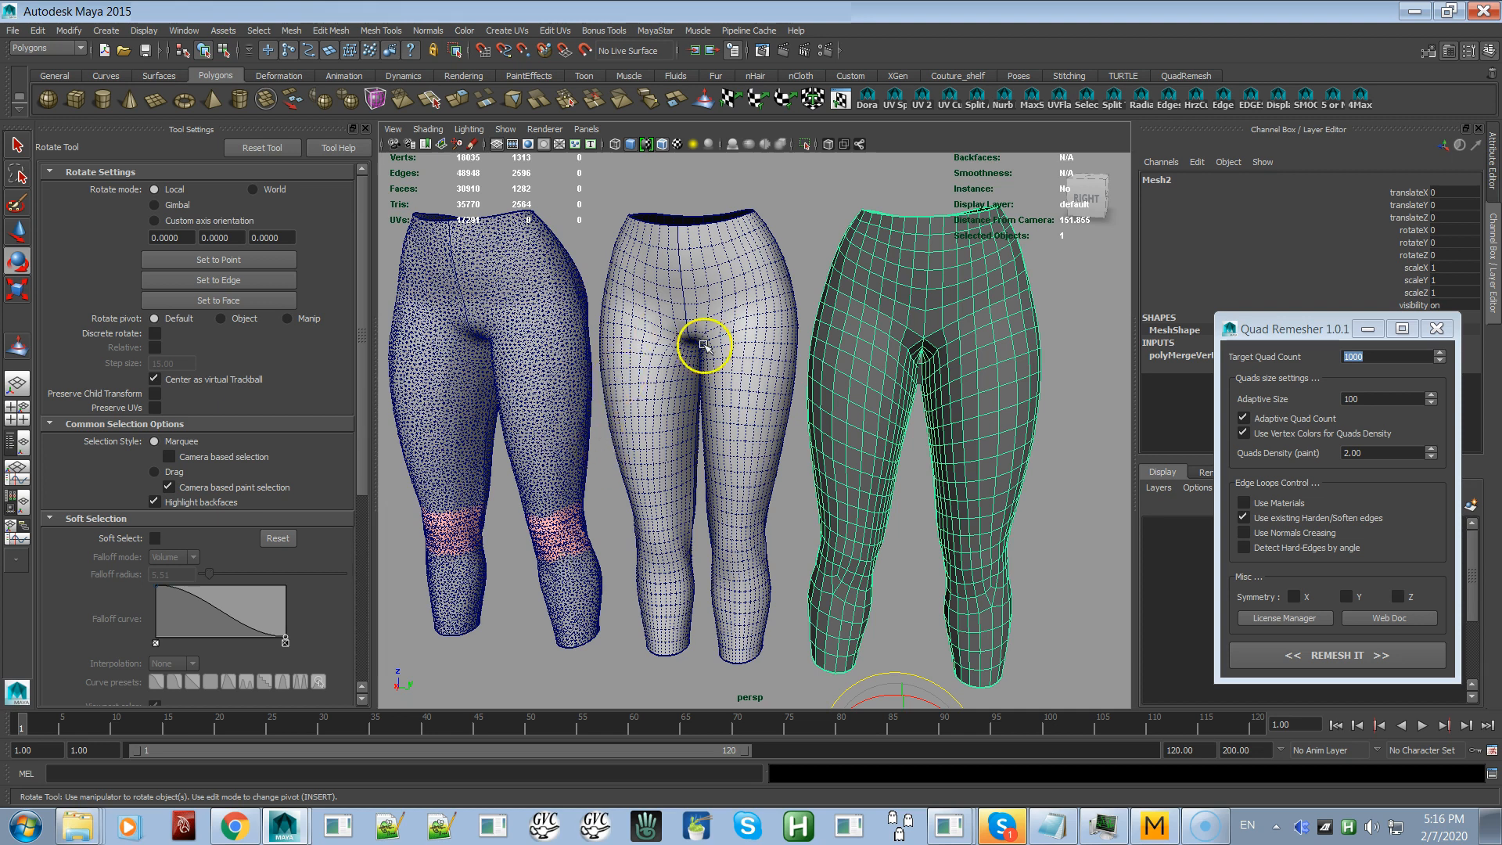
alt+middle_drag(962, 402, 887, 399)
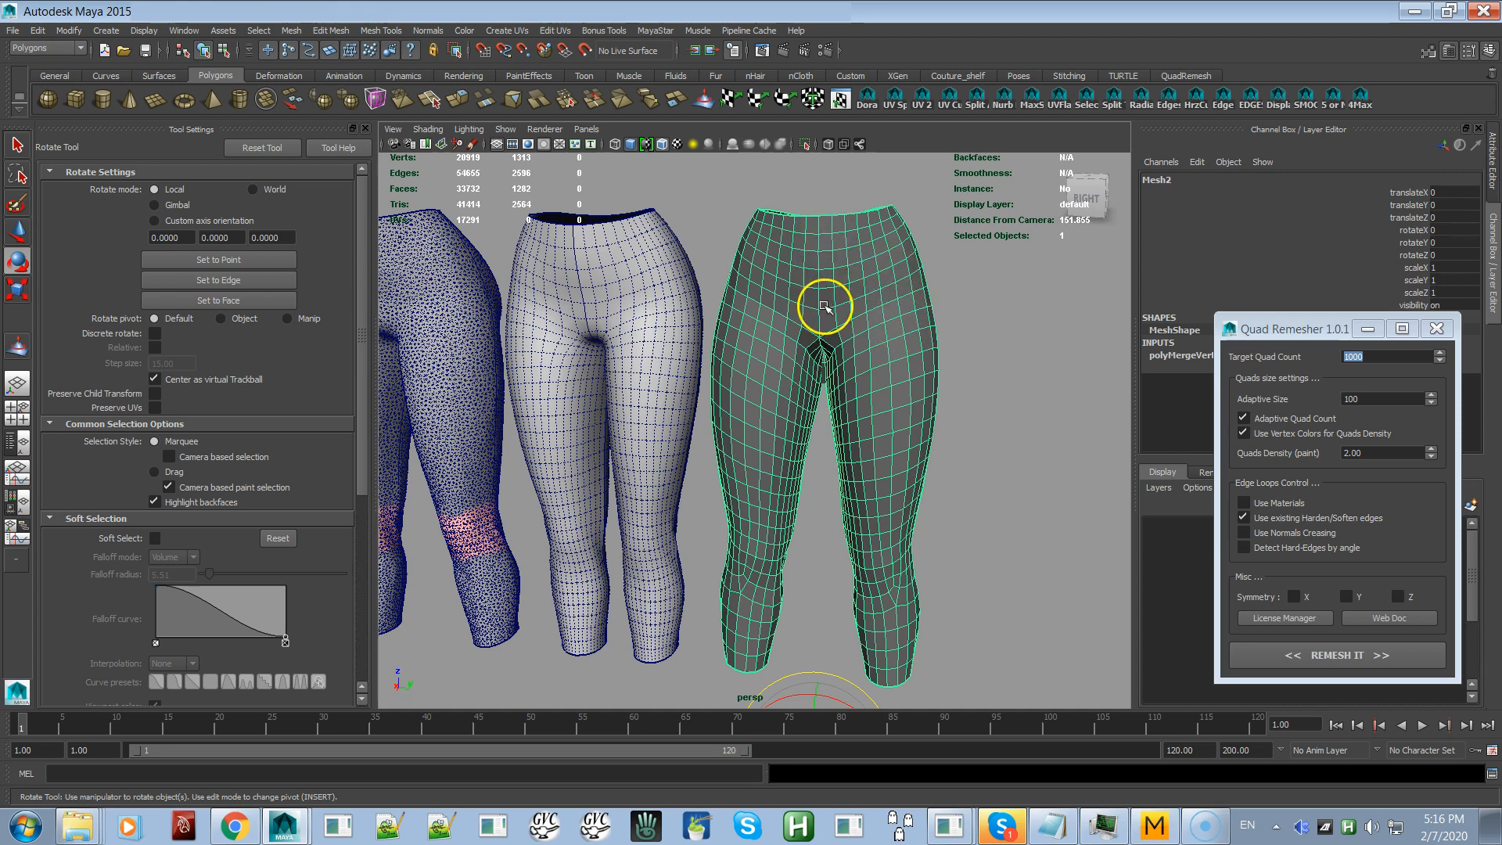
click(987, 372)
alt+drag(972, 412, 812, 271)
click(428, 129)
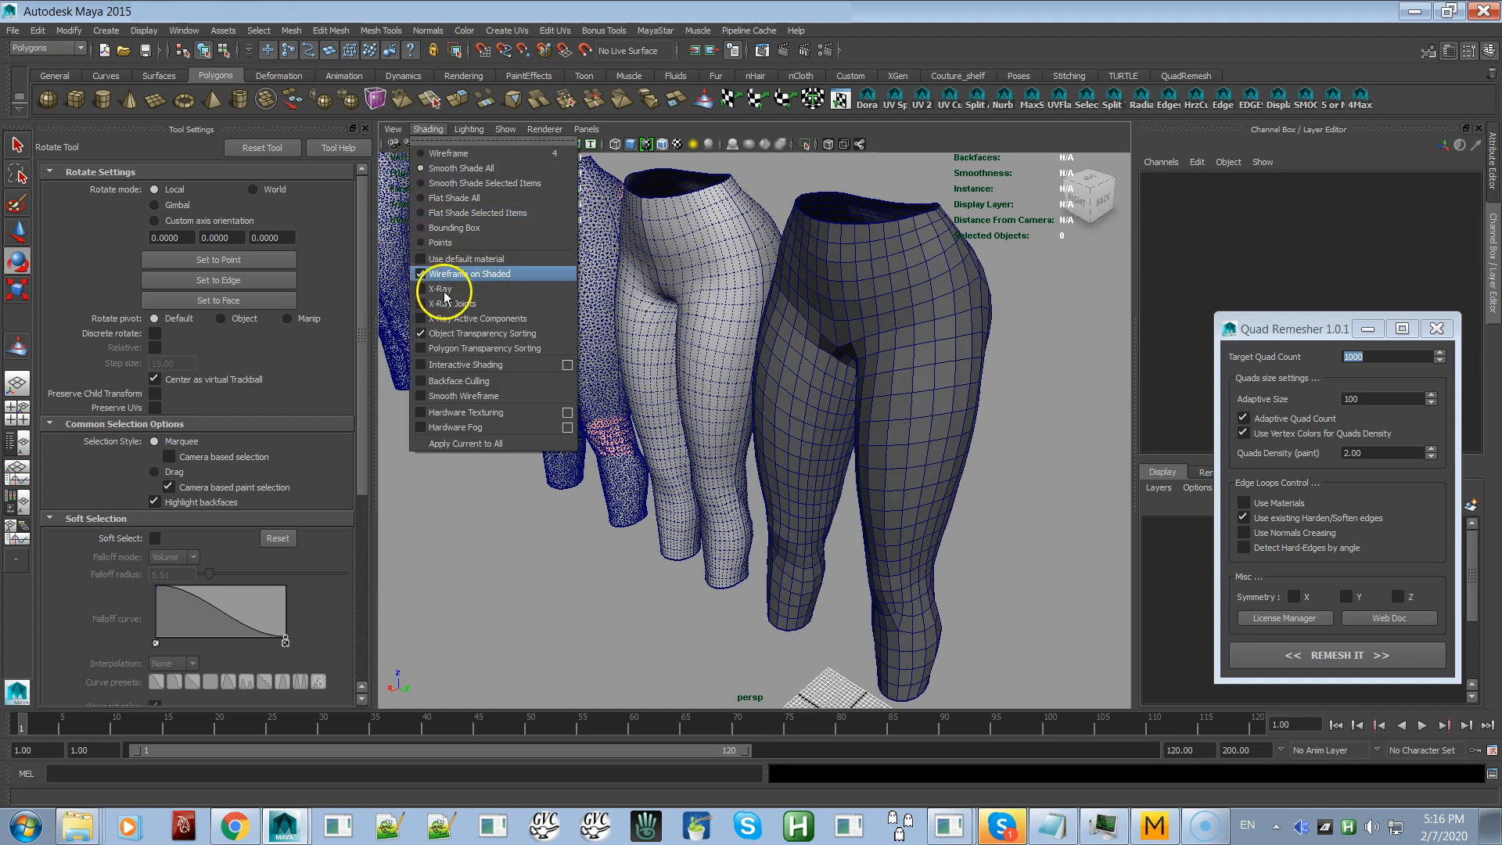
click(450, 274)
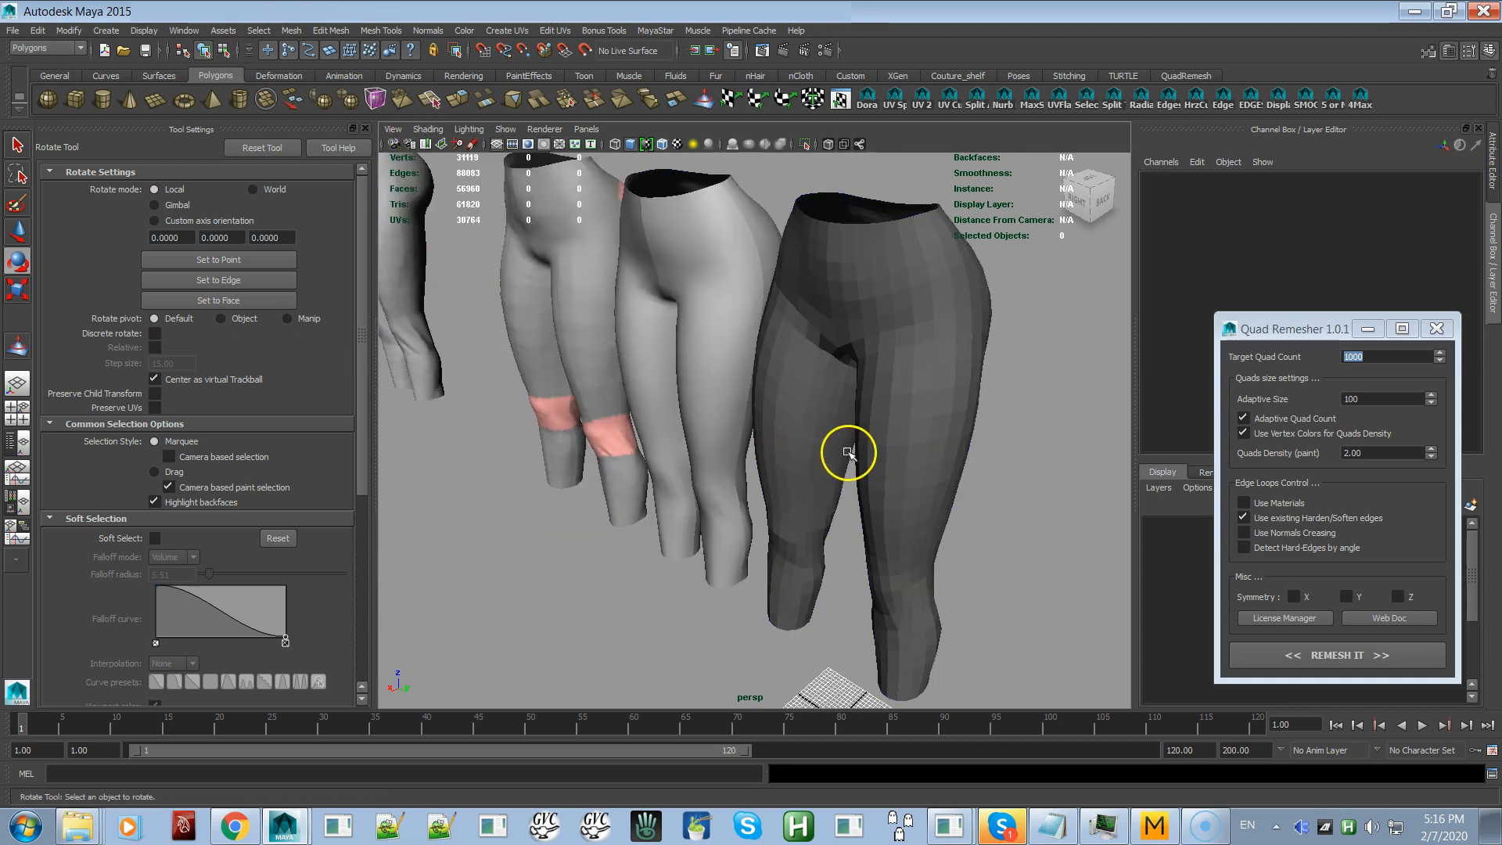
Step: Soften all edges of the retopo pants to give them smooth shading
click(912, 447)
alt+drag(993, 466, 1047, 460)
click(1047, 460)
alt+drag(913, 426, 993, 442)
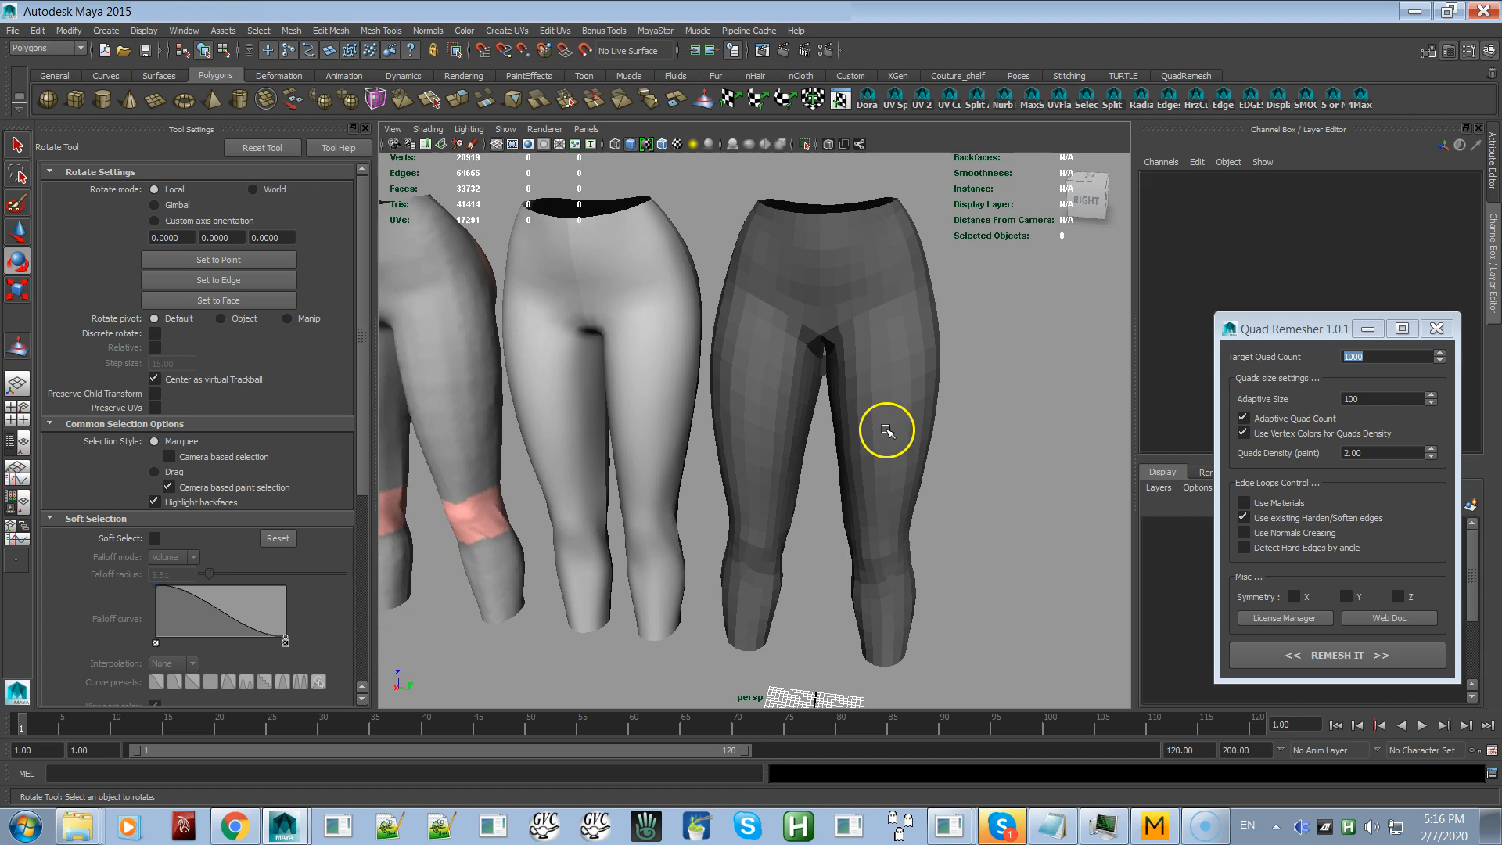
click(782, 268)
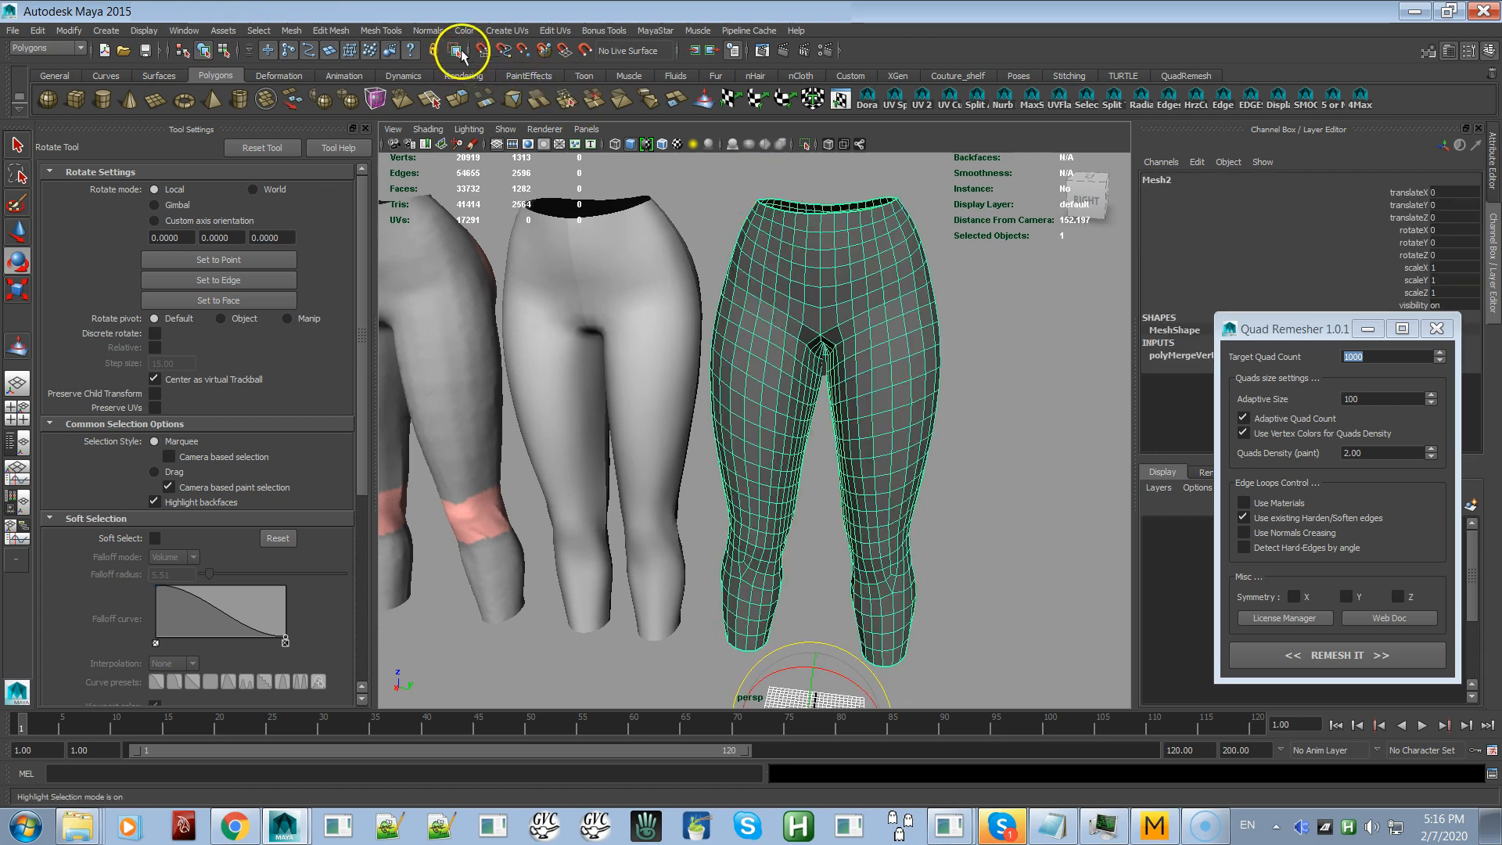
click(428, 31)
click(430, 172)
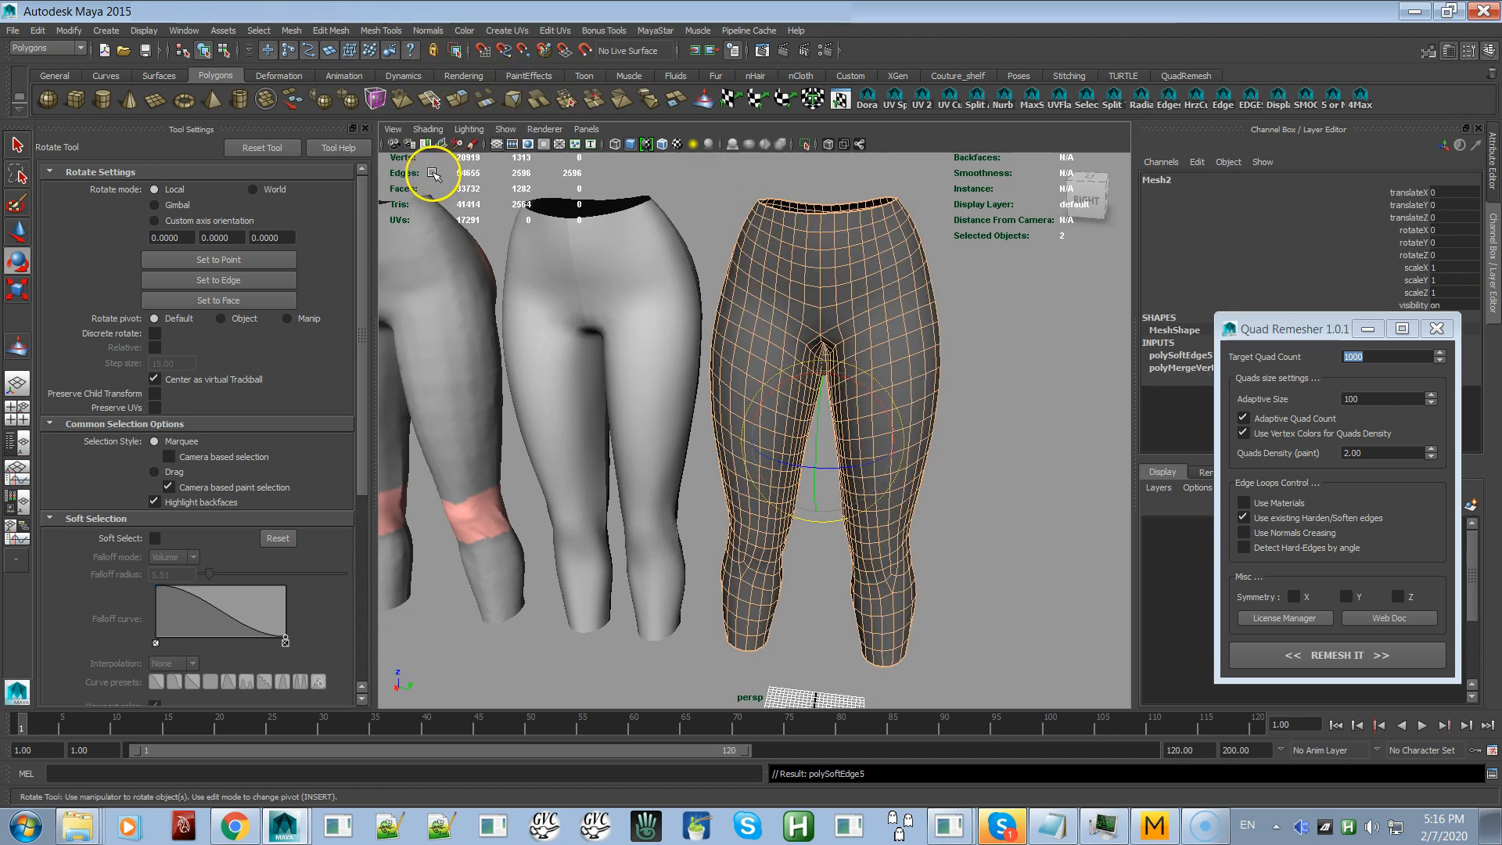
click(962, 389)
Step: Examine the quad flow of the softened retopo pants at the crotch and along the inner thighs
alt+drag(962, 388, 912, 413)
alt+right_drag(912, 412, 941, 483)
alt+right_drag(943, 436, 969, 499)
alt+drag(969, 500, 953, 459)
alt+middle_drag(952, 459, 850, 590)
alt+right_drag(845, 501, 1004, 571)
alt+middle_drag(923, 518, 845, 620)
alt+drag(884, 477, 918, 530)
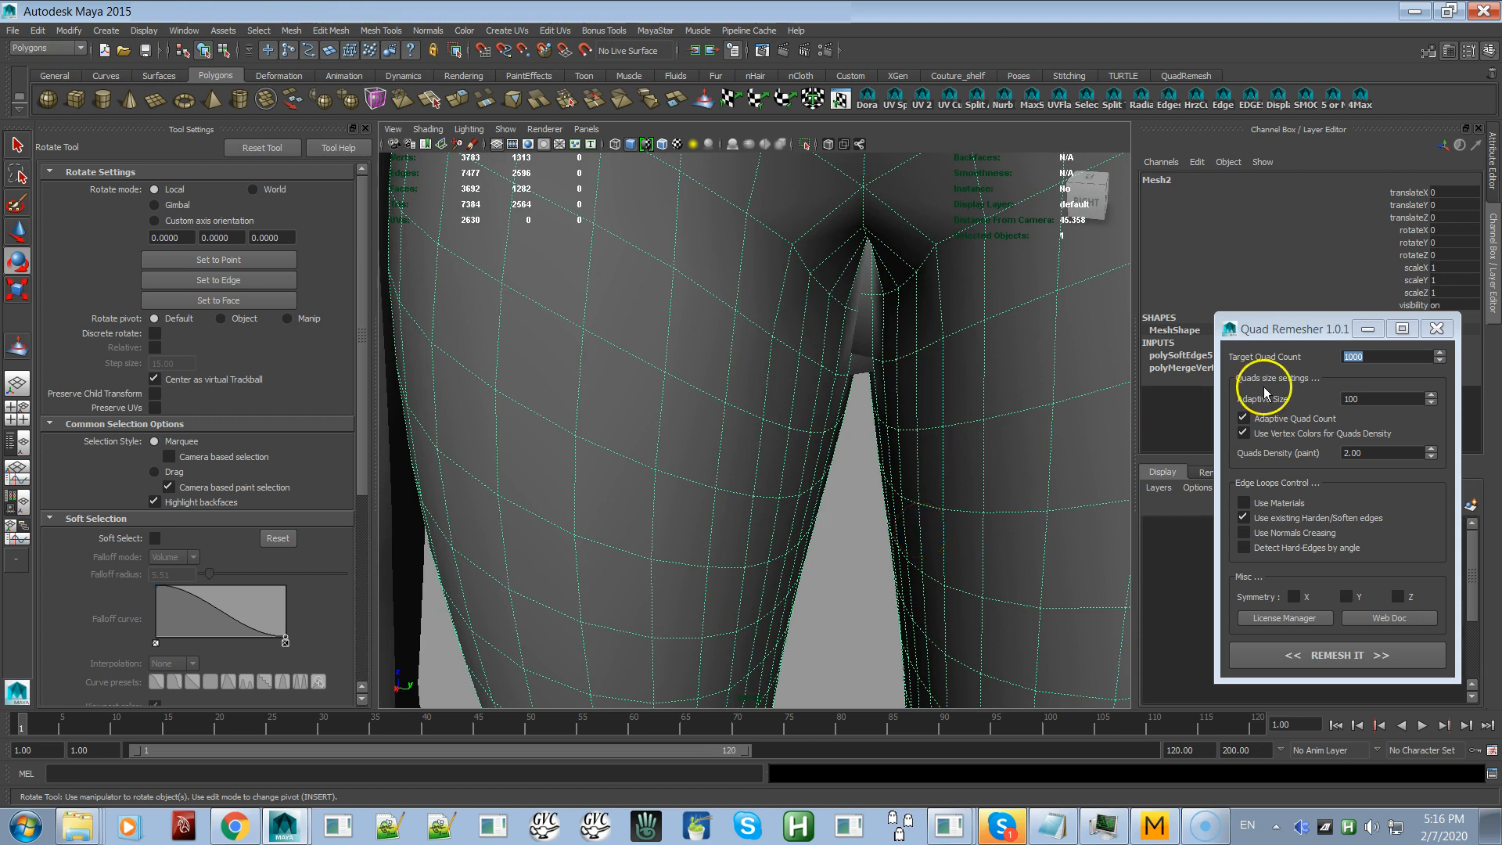
Step: Uncover and open the retopo pants' vertex merge settings, and examine the crotch faces from inside the mesh
drag(1300, 328, 1252, 521)
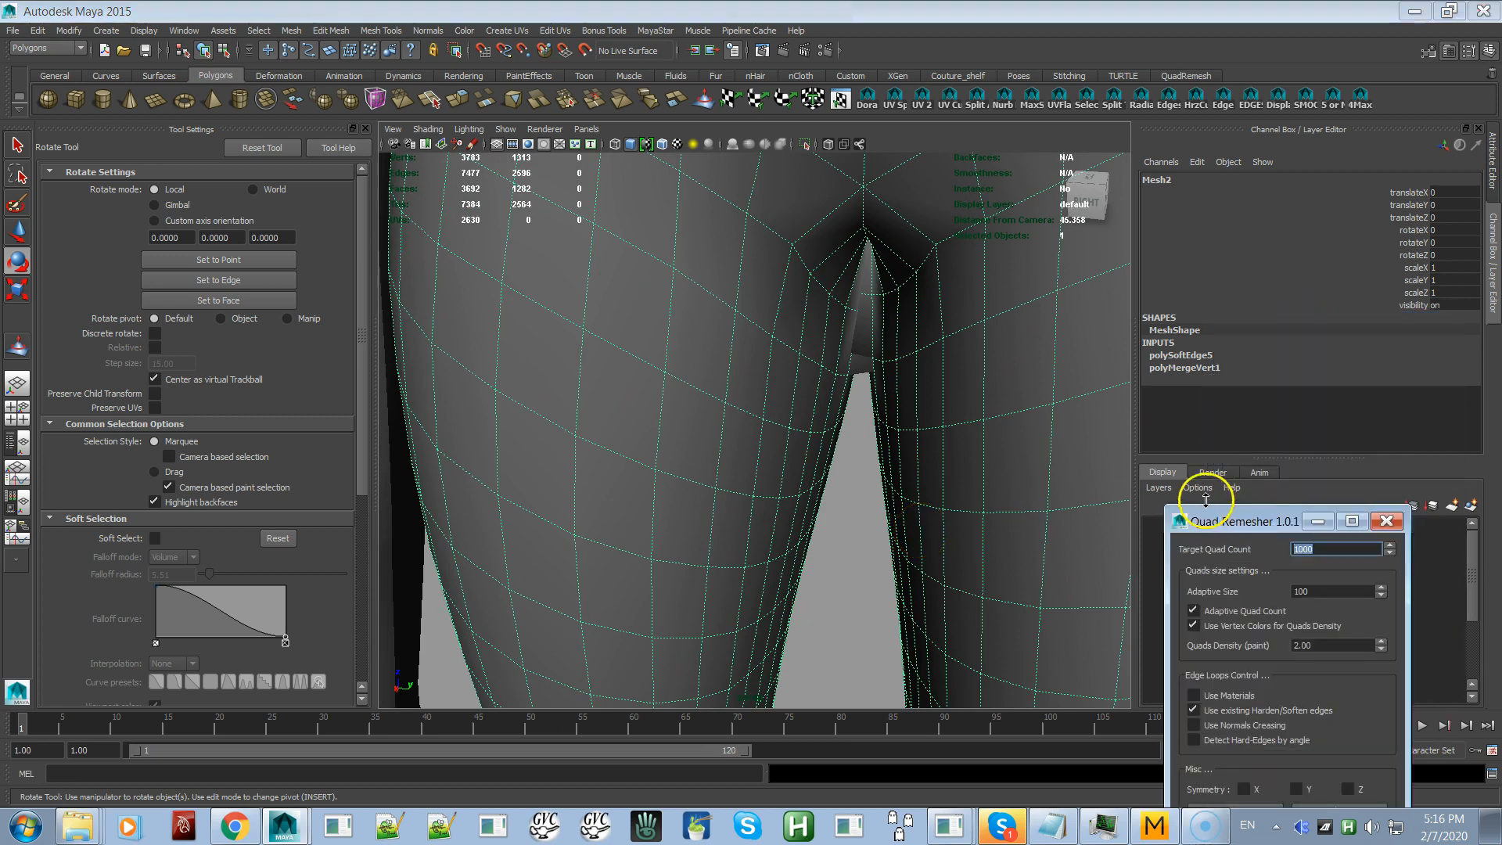
click(1192, 370)
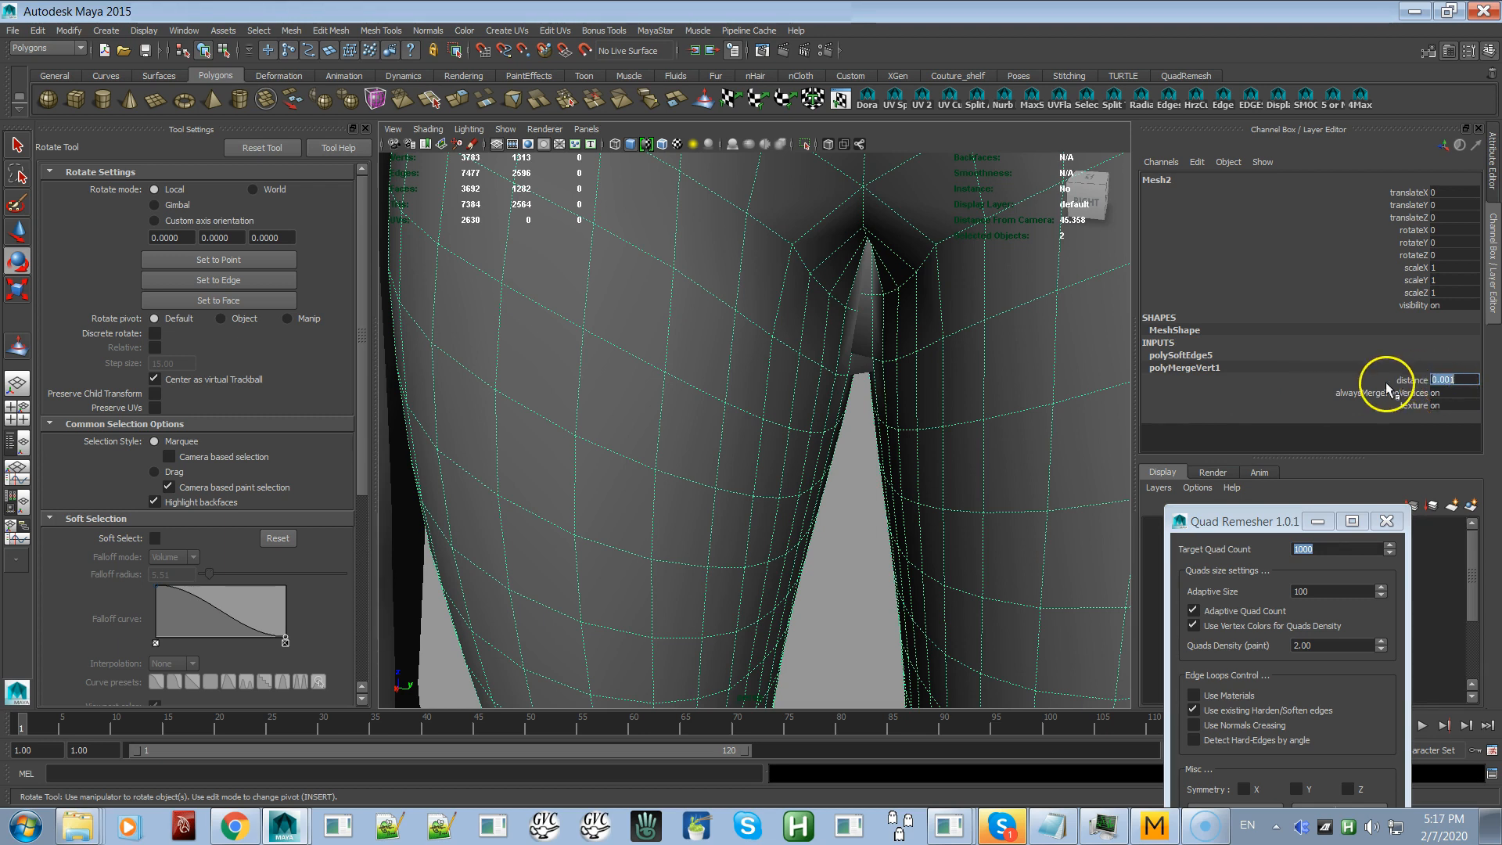
alt+drag(973, 345, 974, 370)
mouse_move(975, 369)
alt+middle_down()
mouse_move(949, 601)
mouse_move(952, 397)
mouse_move(939, 685)
alt+middle_up()
alt+middle_drag(959, 457, 934, 647)
alt+drag(993, 636, 848, 602)
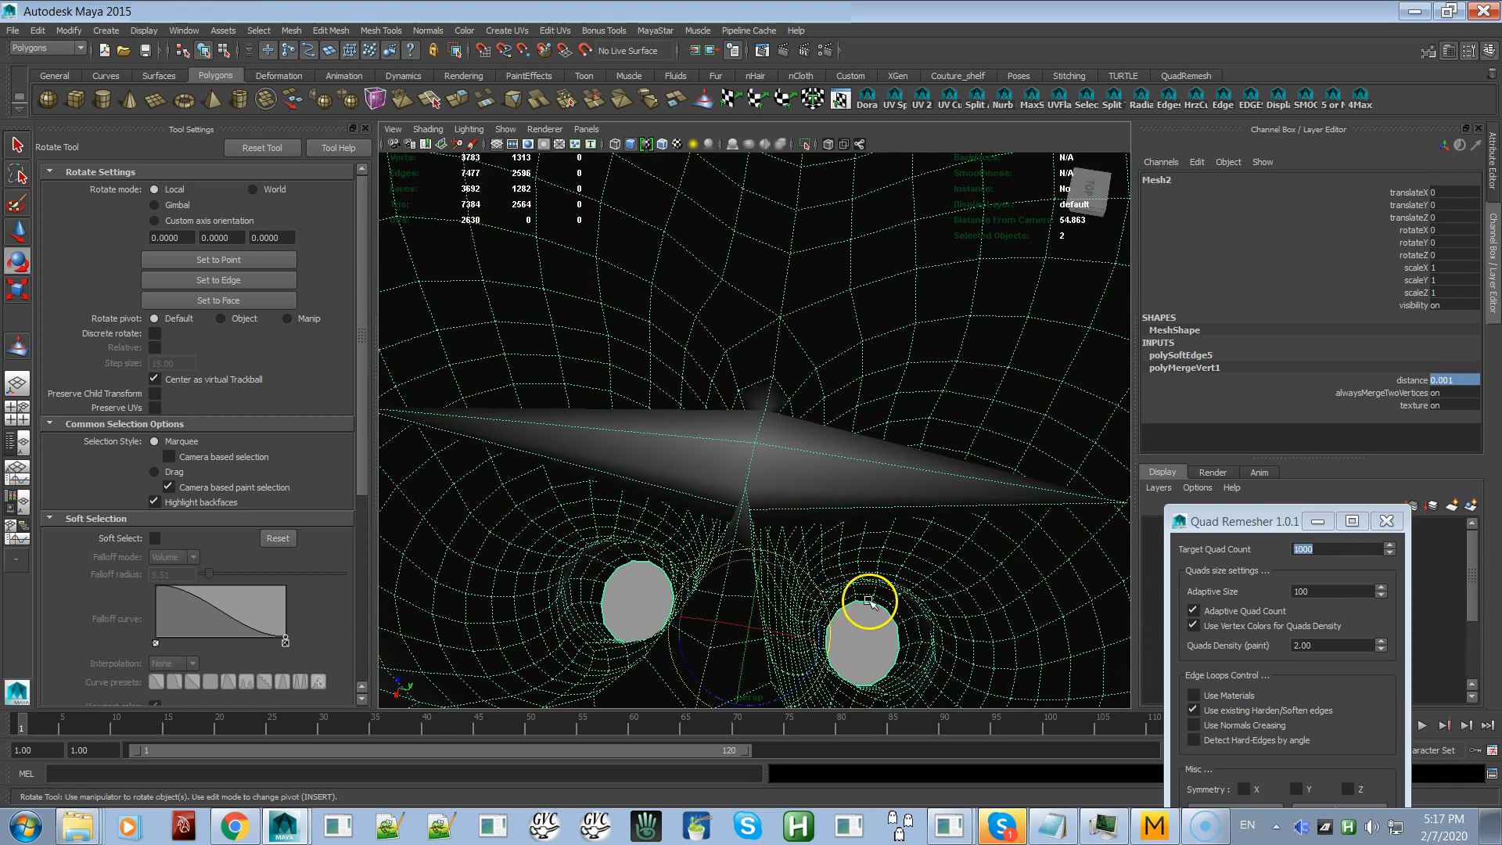
alt+right_drag(874, 596, 768, 527)
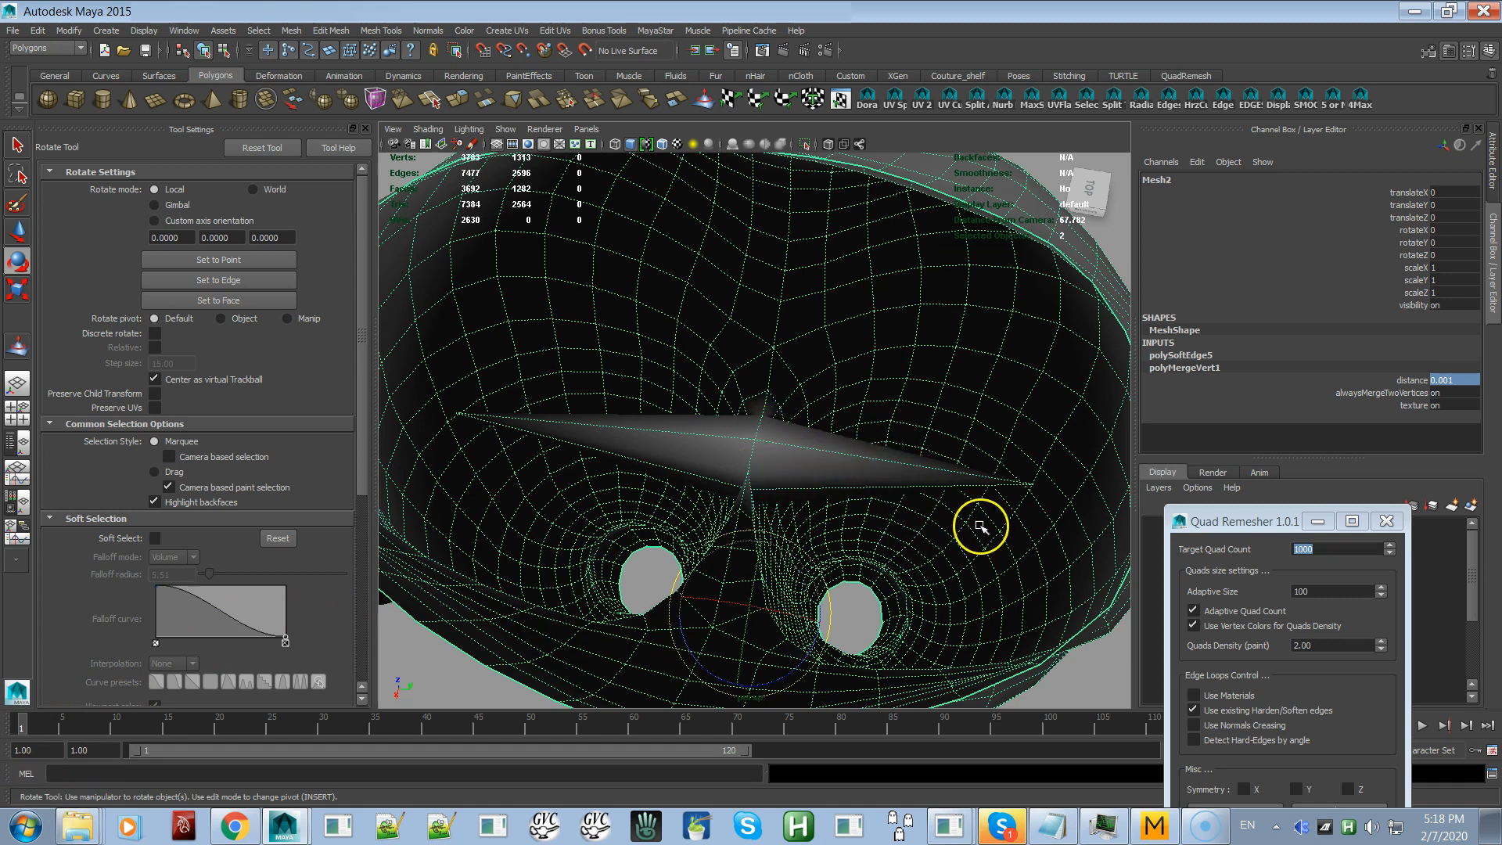
Step: Switch the retopo pants to vertex editing and look closely at the vertices around one tip of the stretched crotch faces
alt+right_drag(882, 479, 945, 601)
alt+drag(946, 601, 714, 486)
right_drag(811, 498, 756, 451)
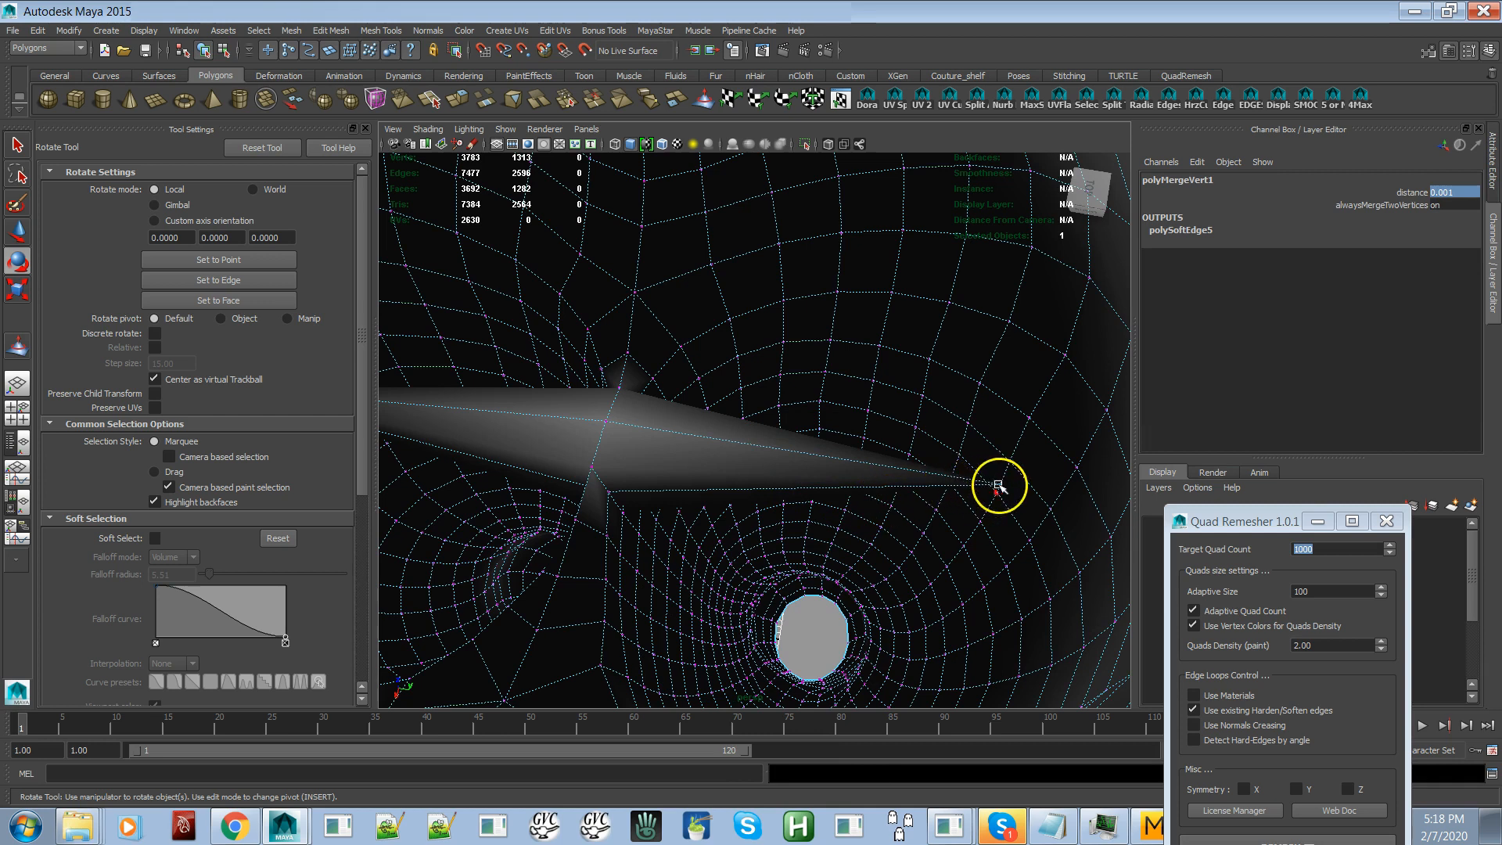
click(1000, 484)
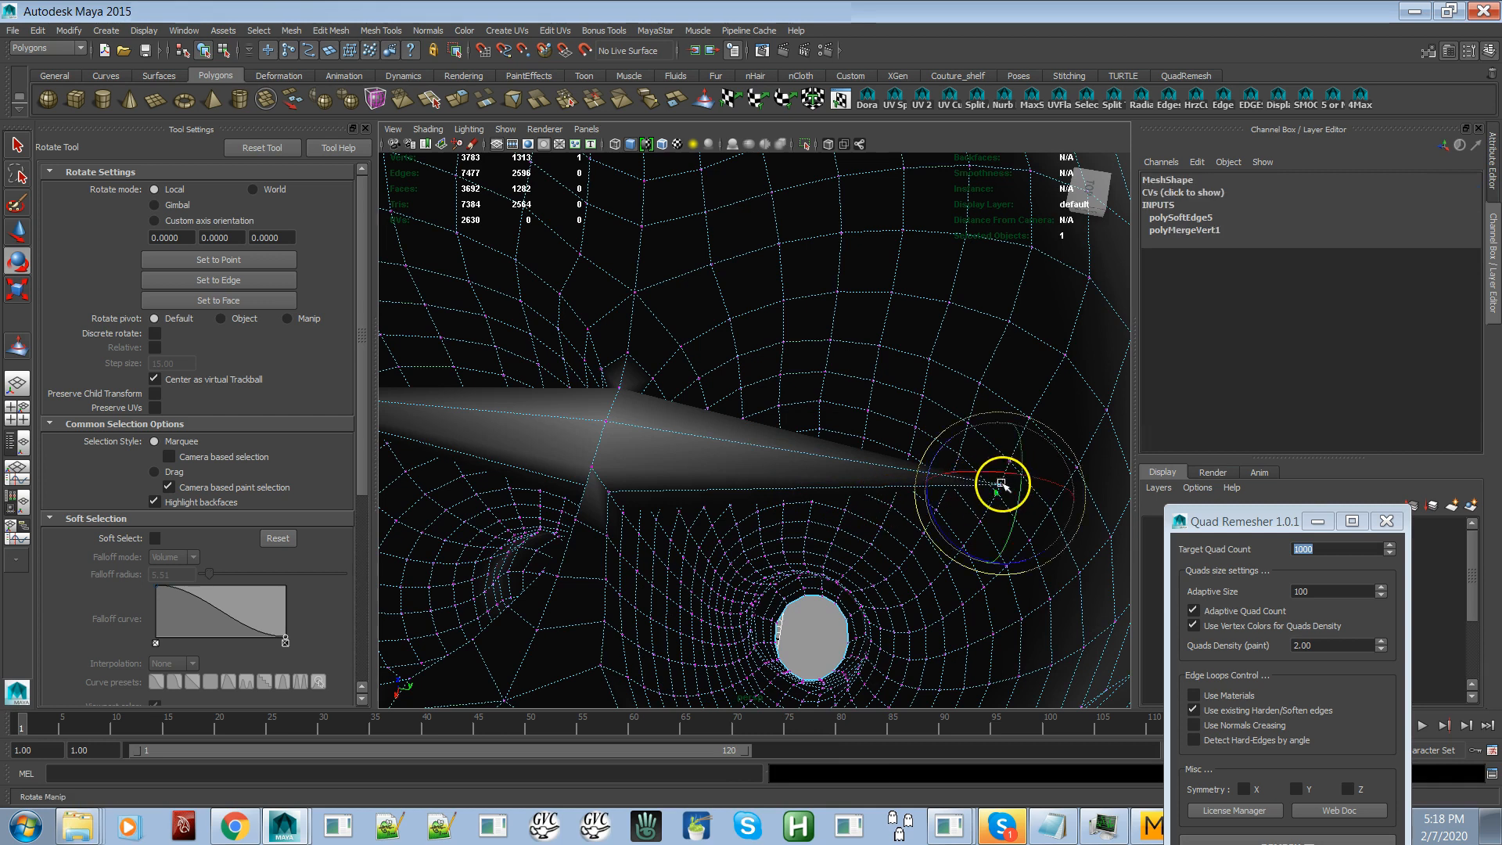
key(f)
alt+right_drag(945, 533, 809, 302)
alt+drag(741, 312, 754, 265)
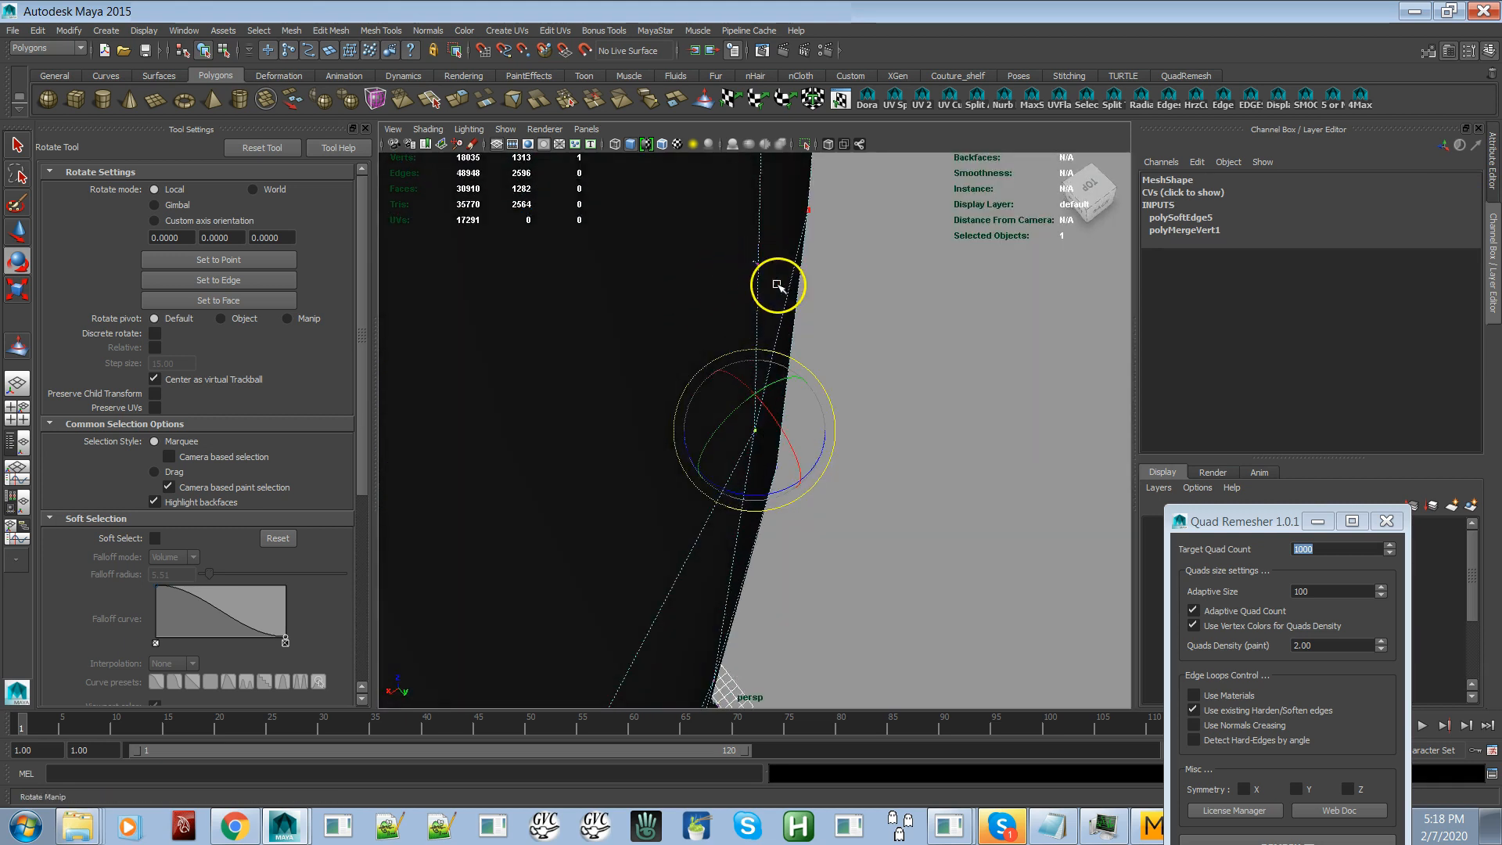
click(933, 270)
click(759, 266)
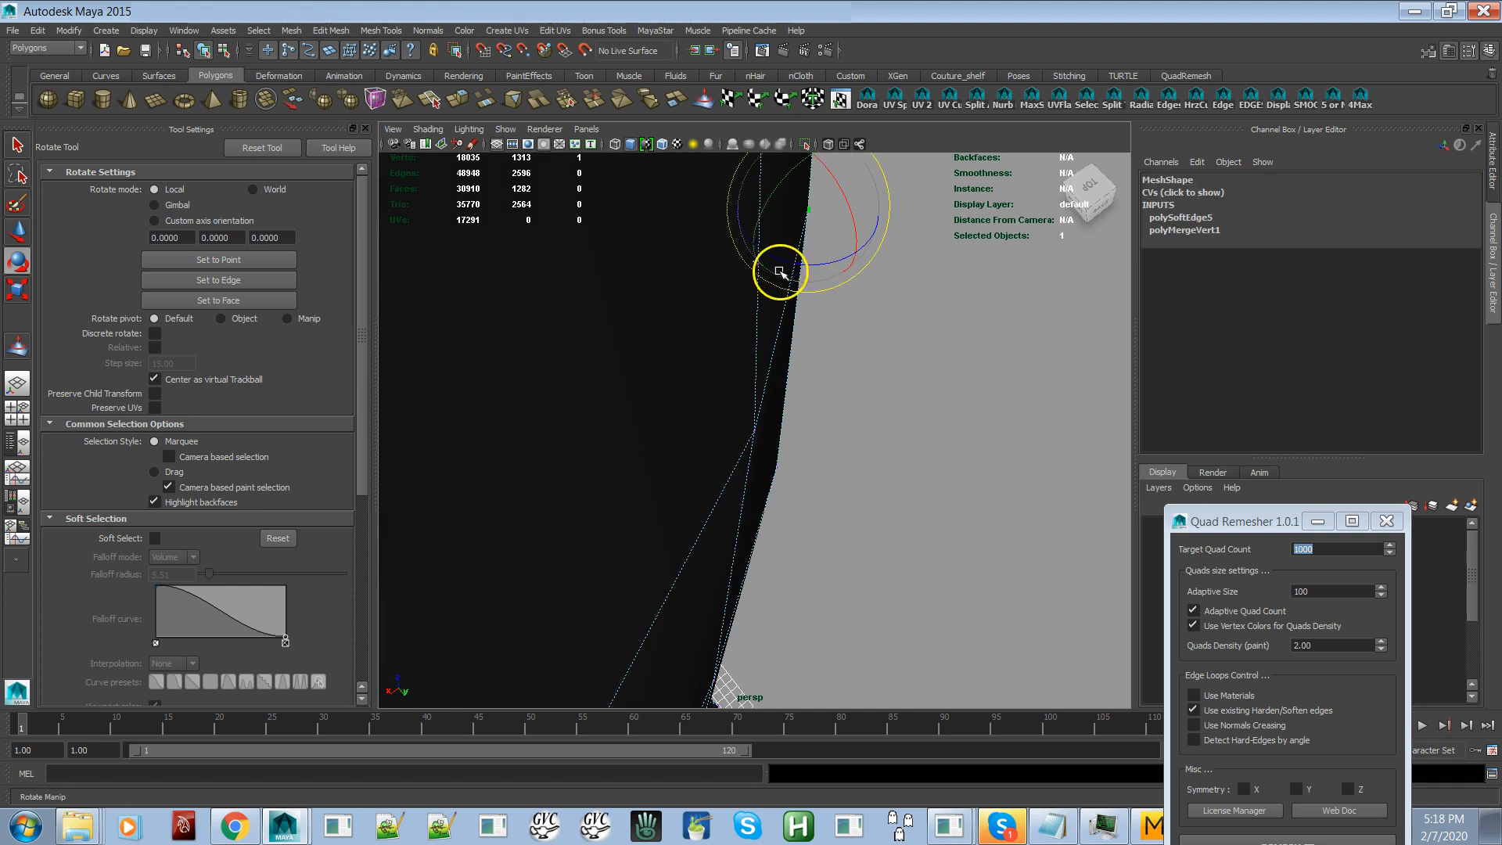
click(931, 348)
Step: Select the stray vertex at that tip of the crotch spike and apply Average Vertices repeatedly until it is pulled back to the crotch
alt+drag(930, 349, 1021, 342)
key(q)
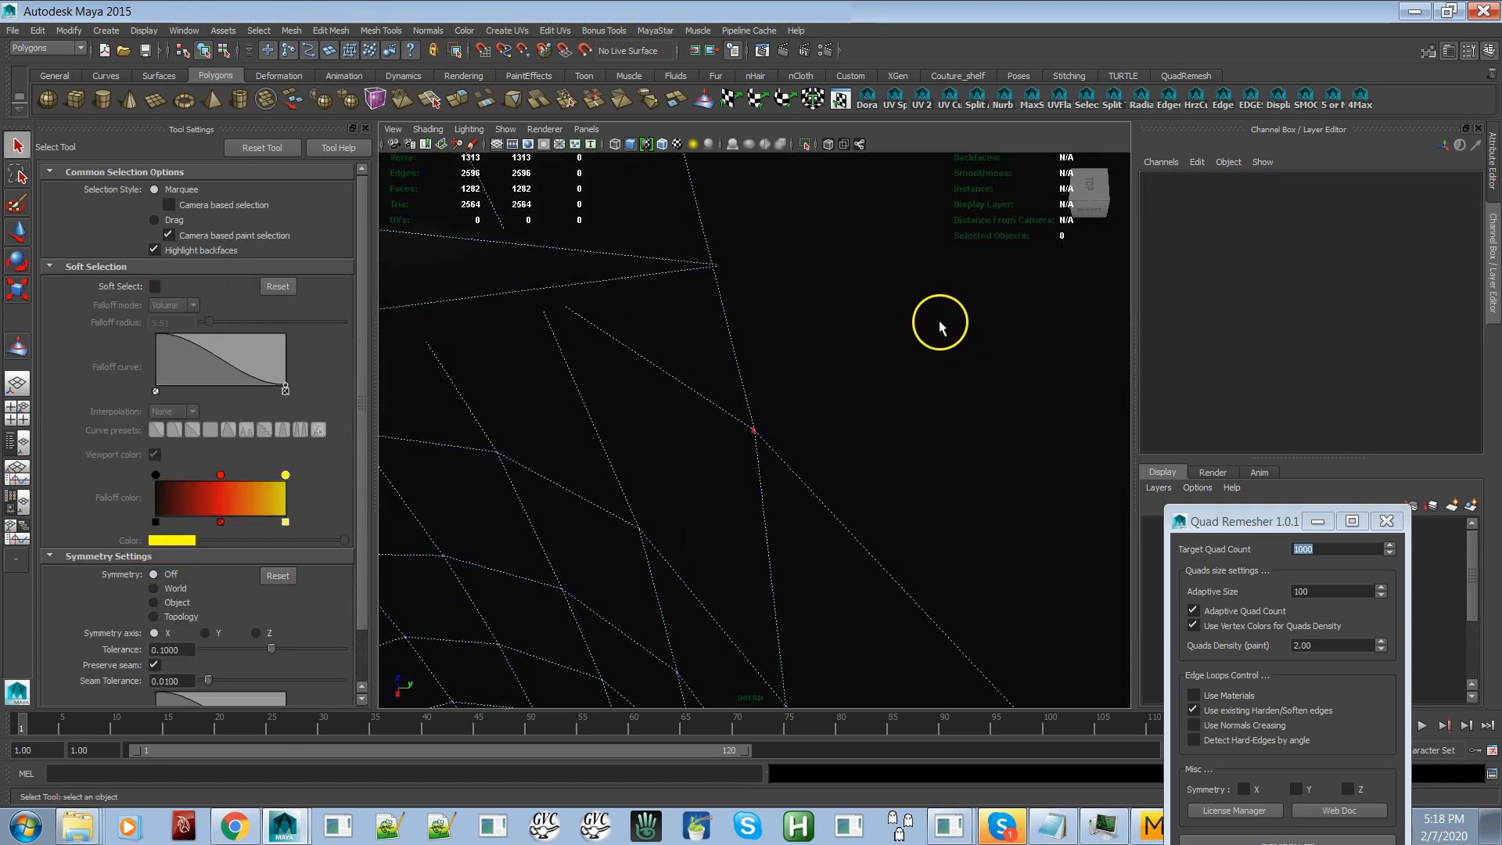
drag(825, 219, 649, 325)
key(w)
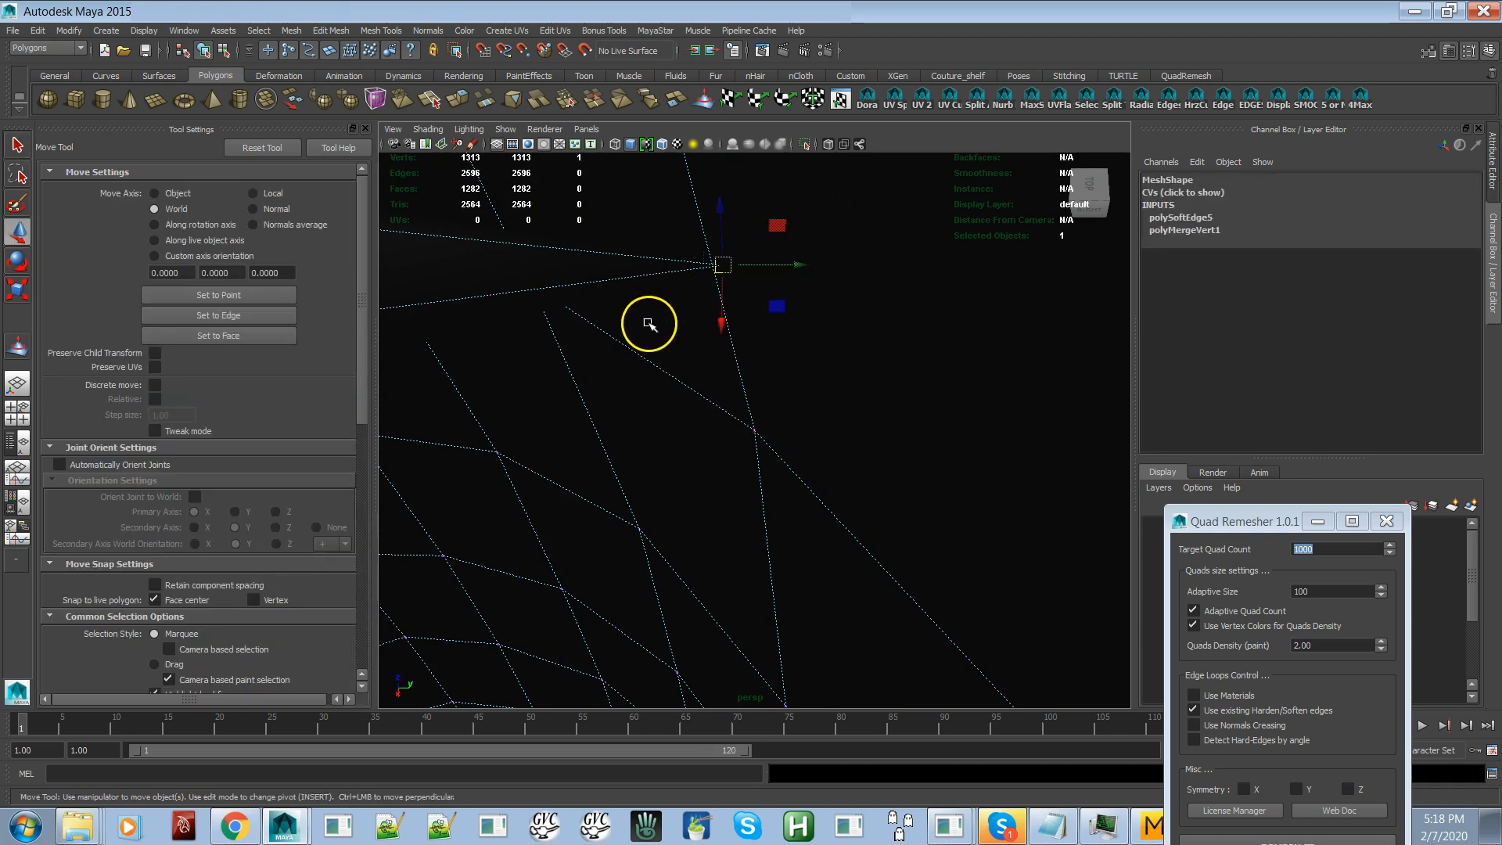
alt+drag(774, 396, 697, 369)
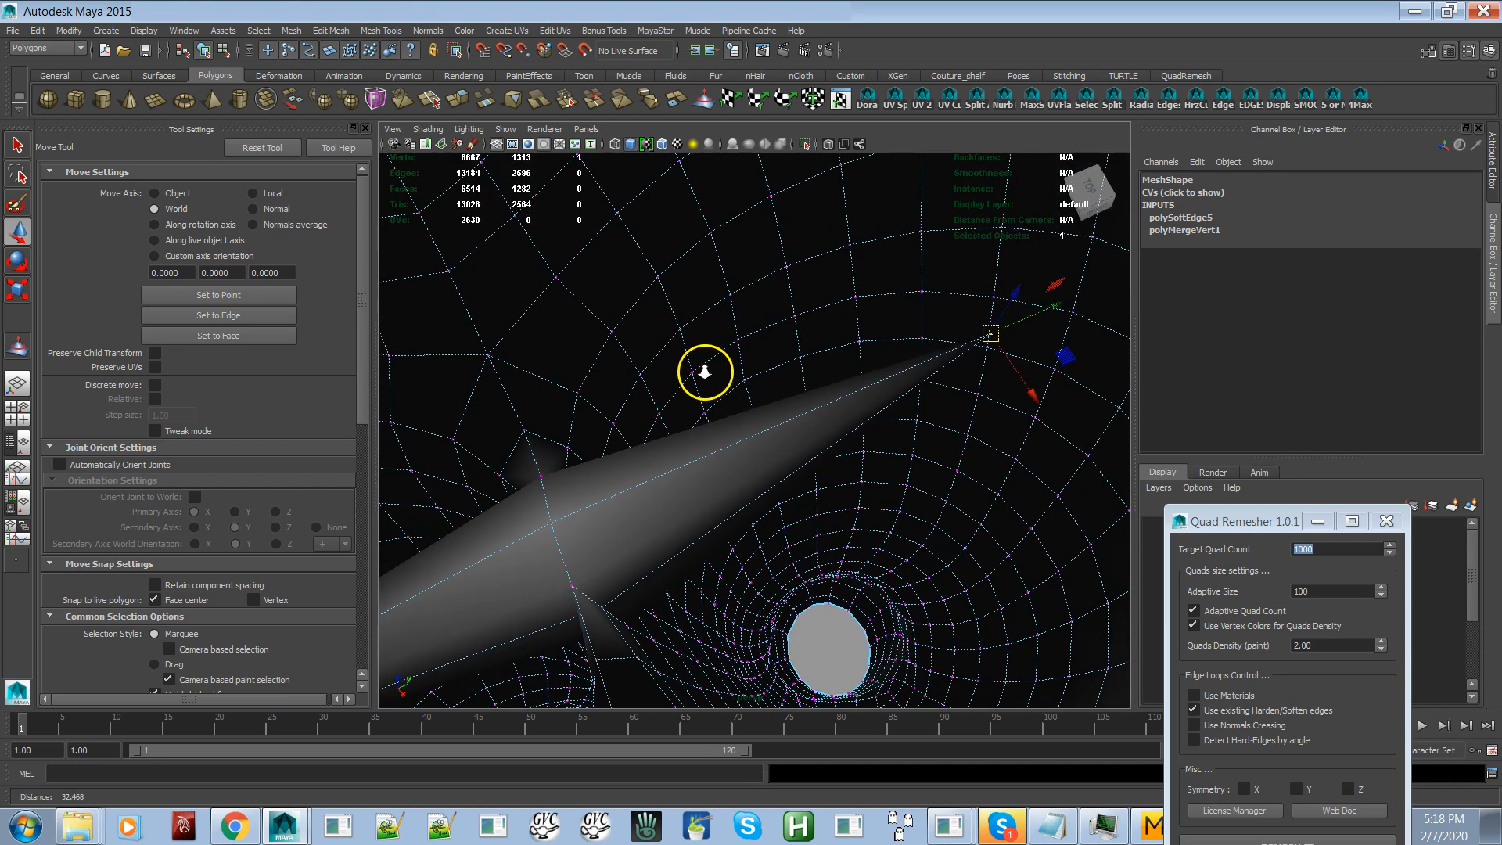
click(290, 31)
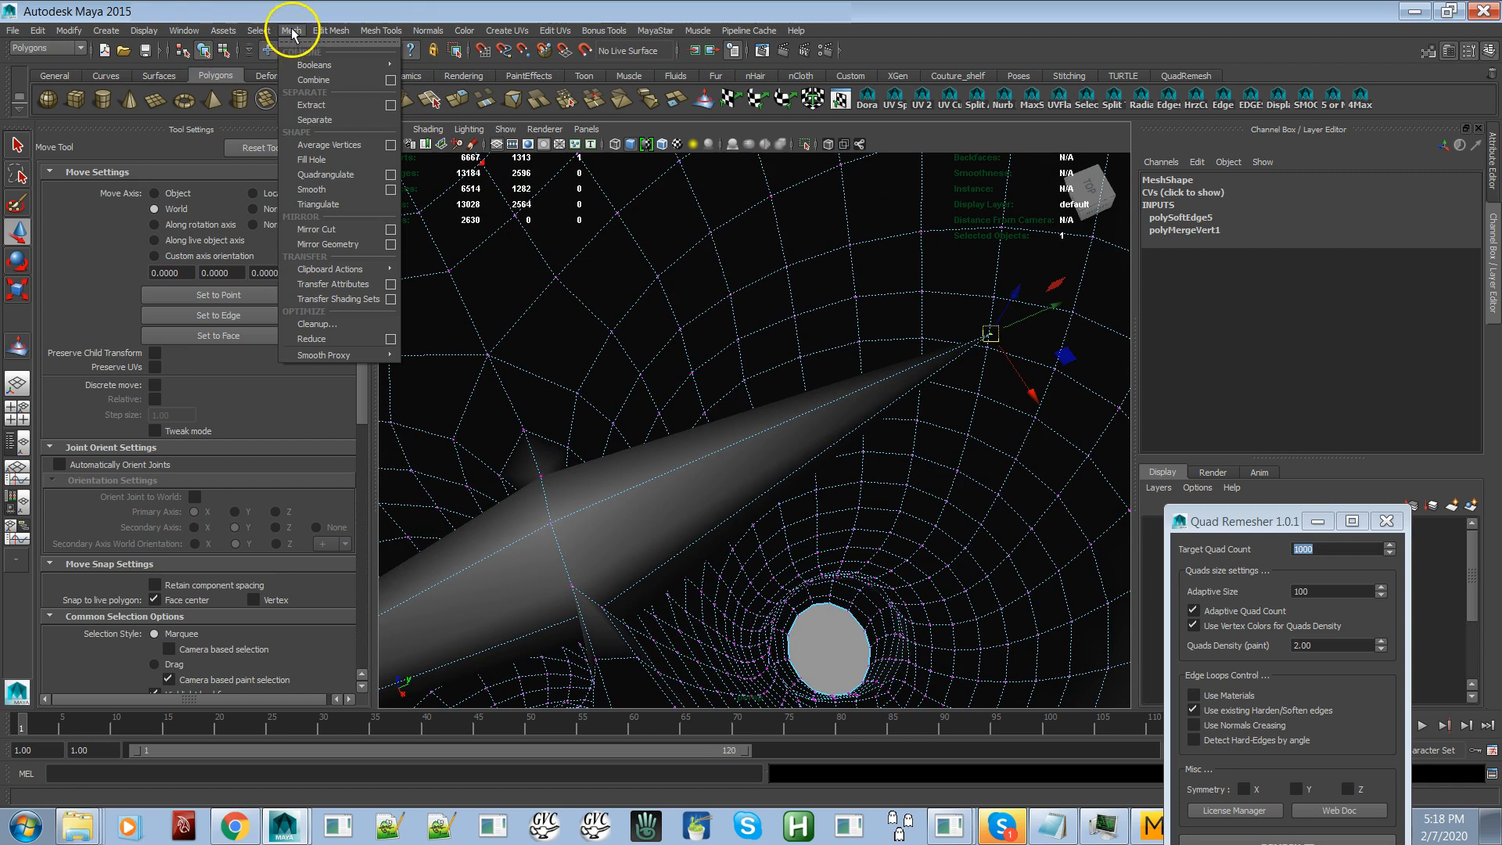
mouse_move(318, 33)
click(325, 147)
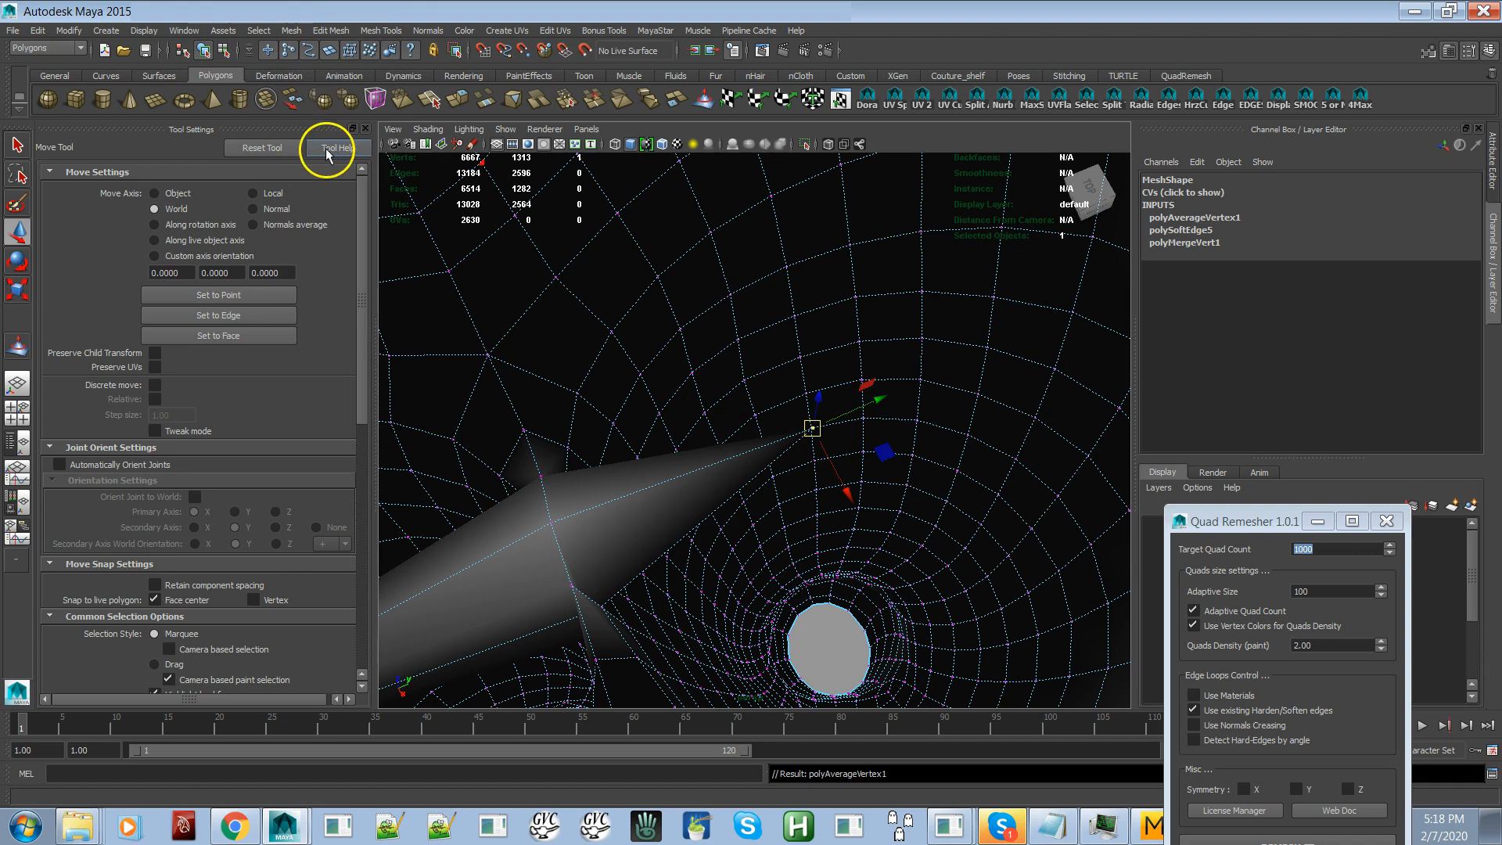
key(g)
key(g)
key(g)
key(g)
key(g)
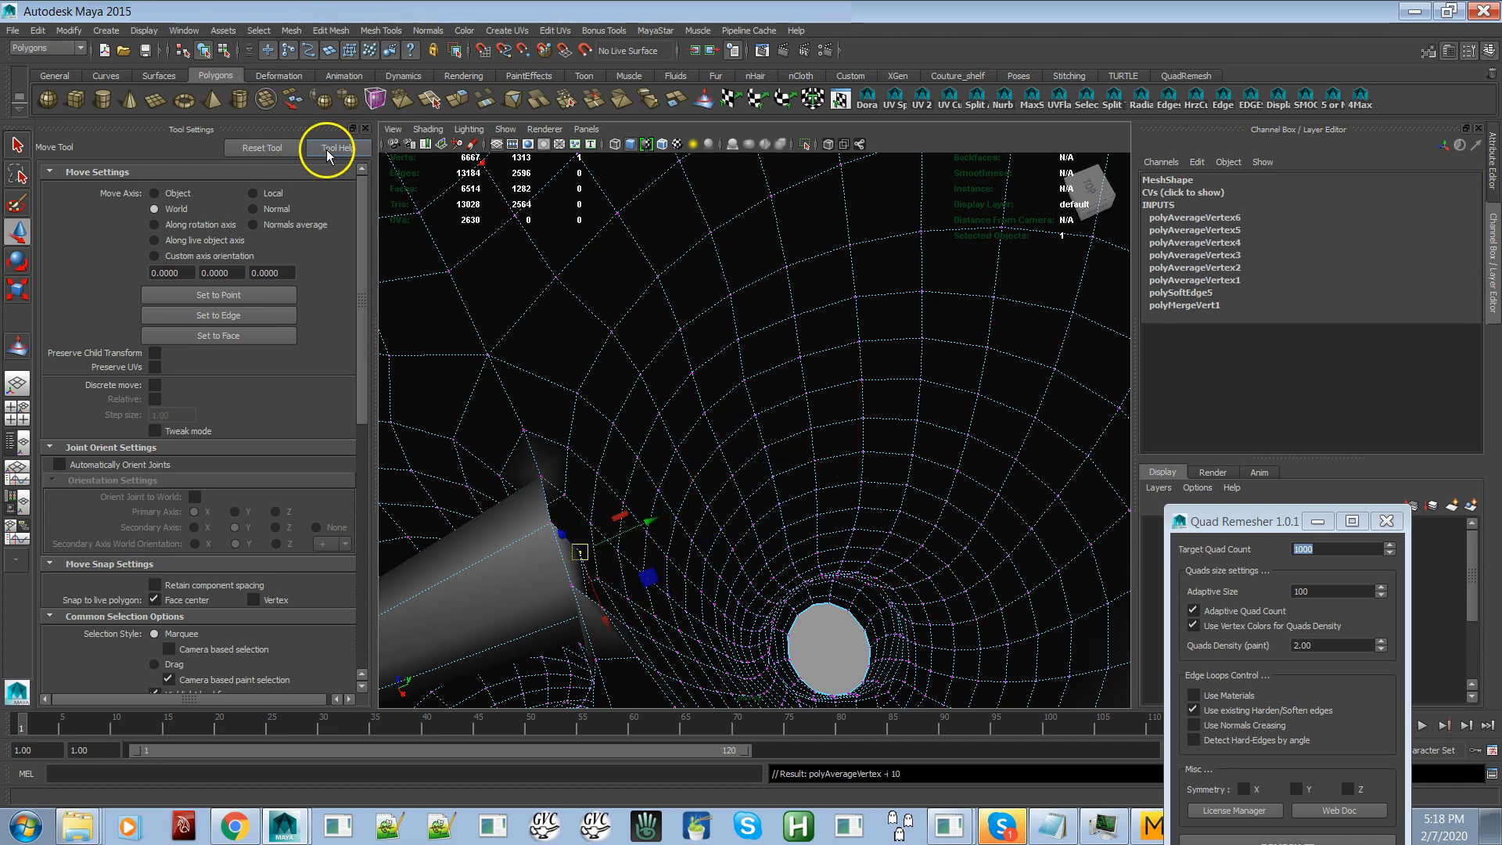
key(g)
key(g)
key(g)
key(g)
key(g)
key(g)
key(g)
key(g)
key(g)
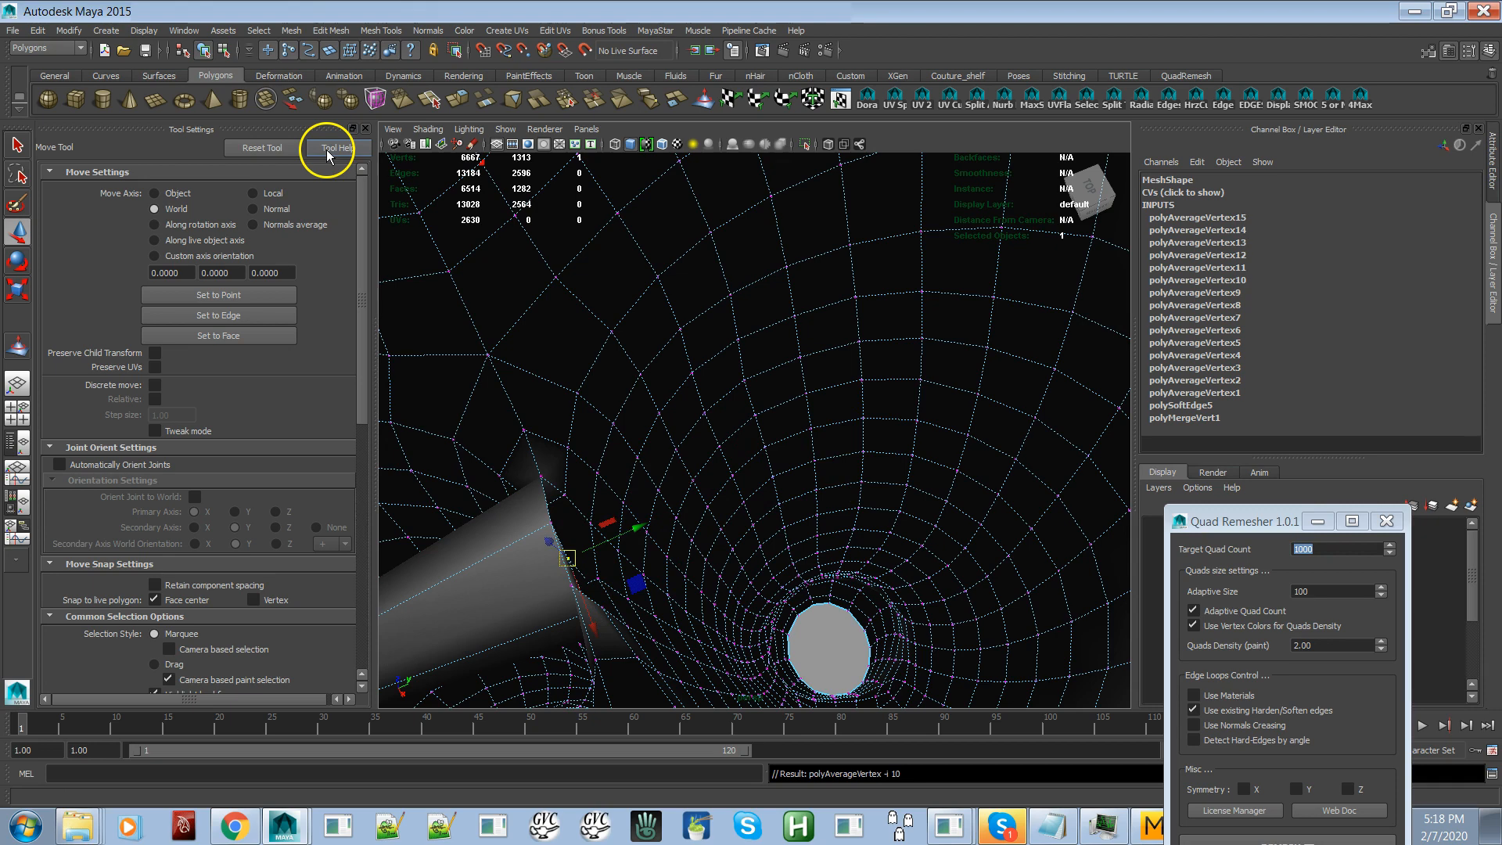
Step: Try to select the stray vertex at the opposite tip of the crotch spike from inside the mesh
alt+drag(593, 377, 786, 330)
alt+drag(670, 394, 926, 477)
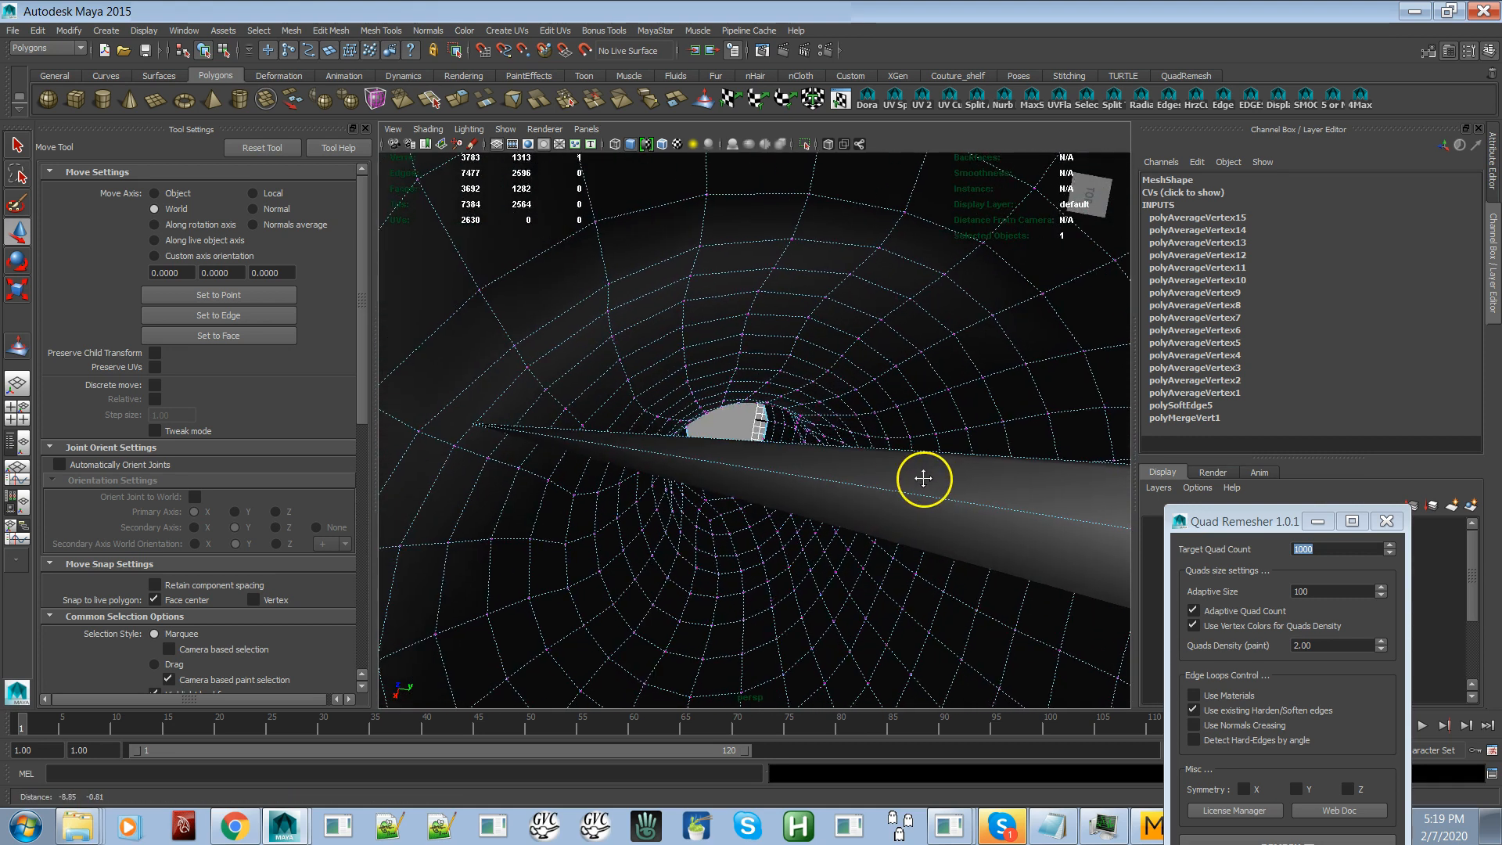
key(q)
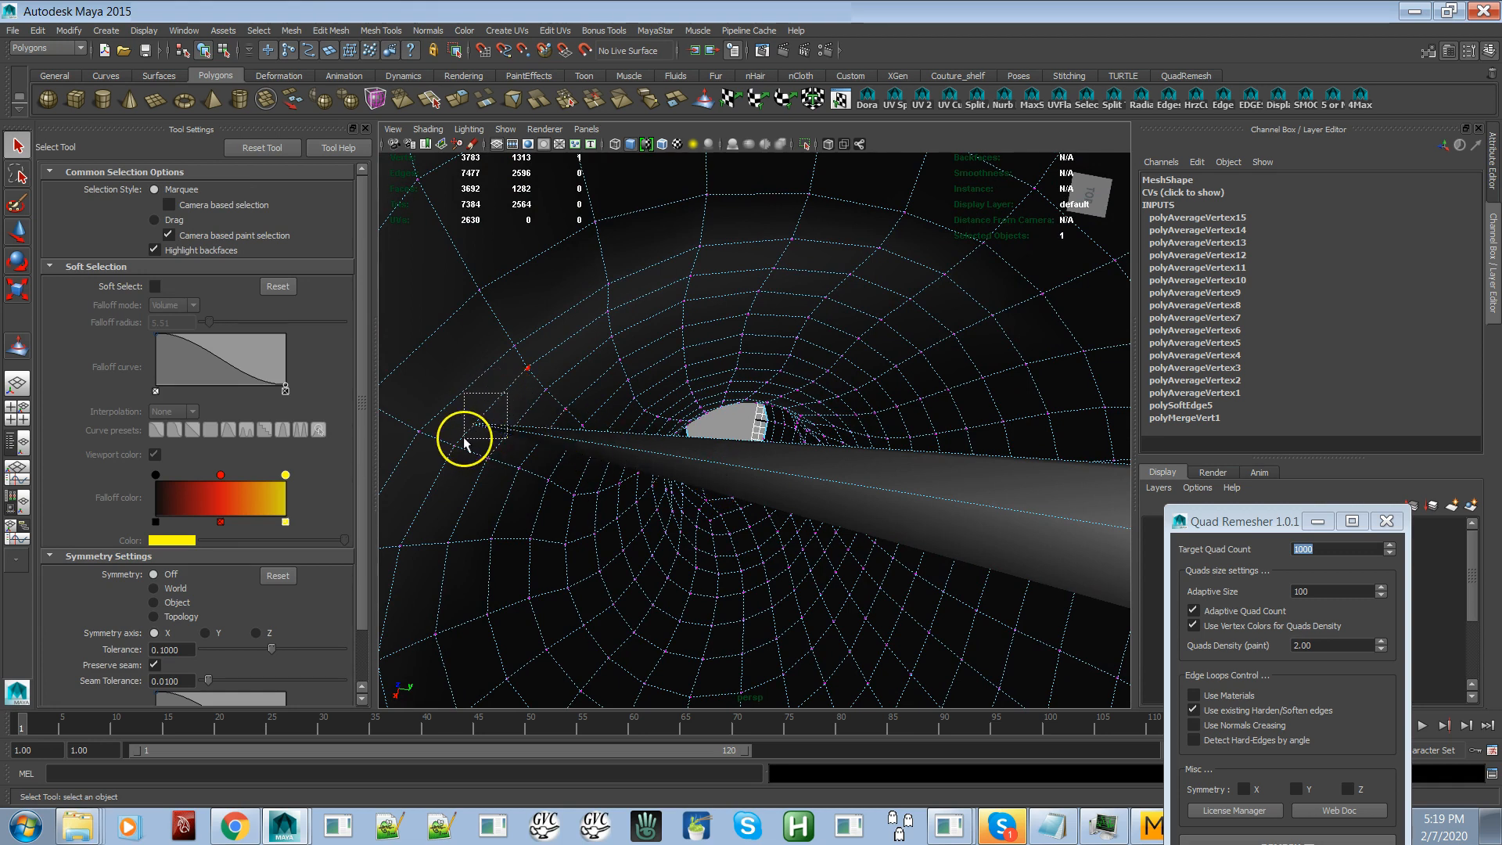
drag(464, 442, 456, 440)
key(w)
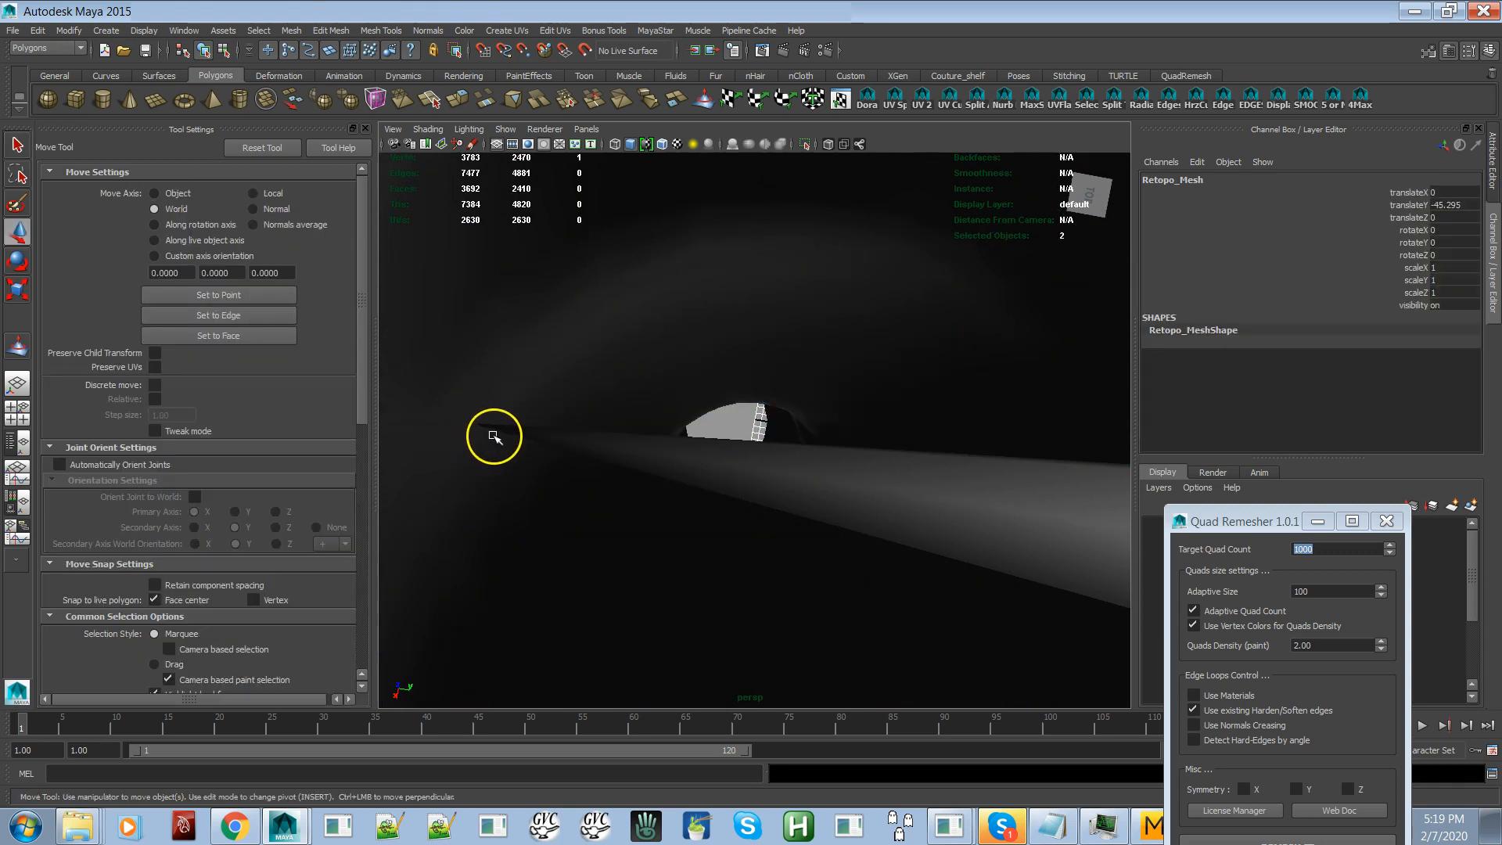
click(503, 433)
right_drag(502, 433, 447, 429)
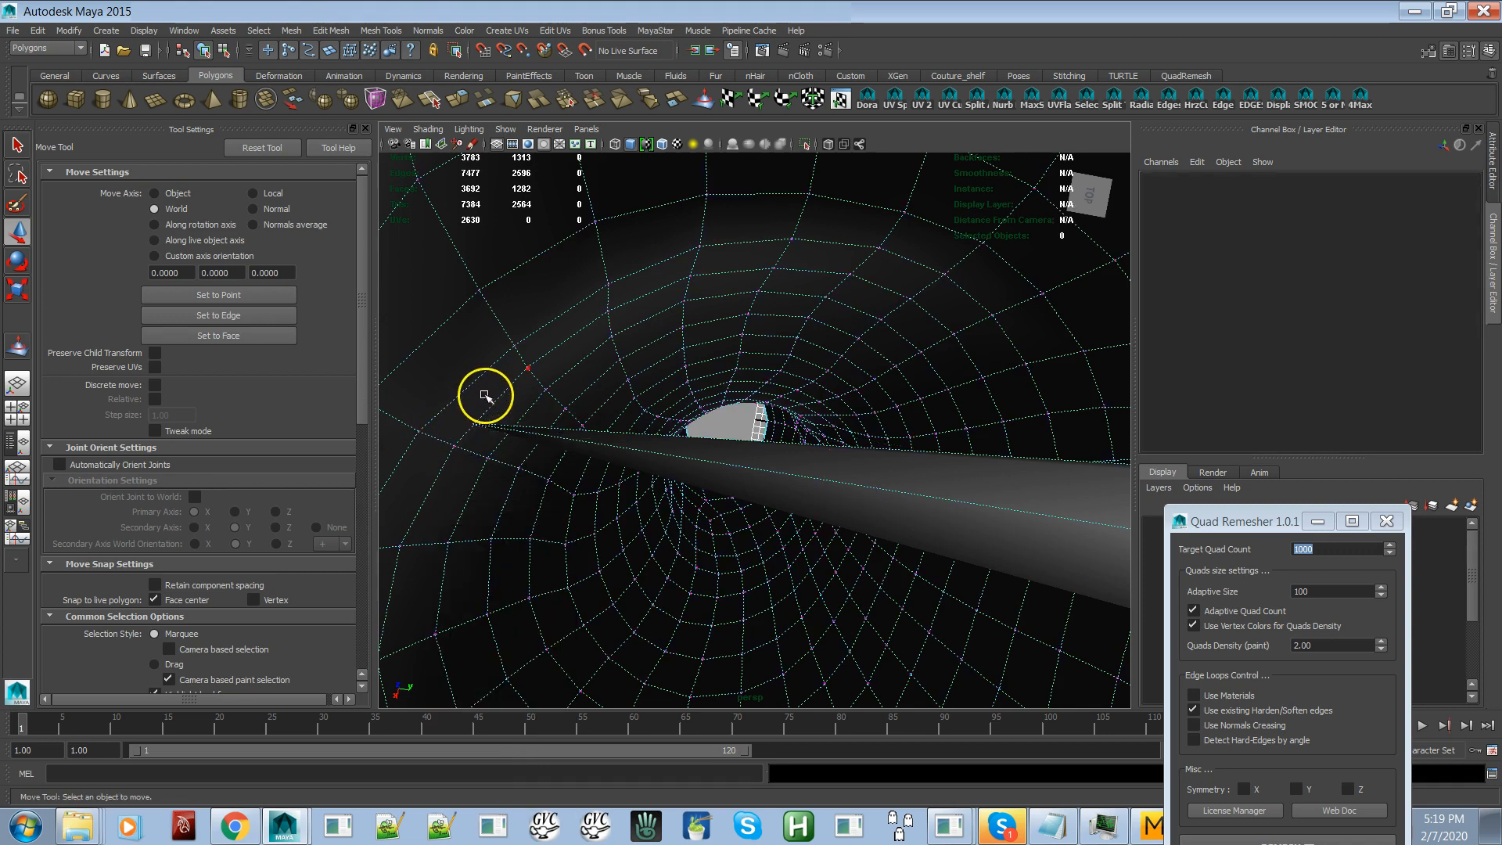
drag(496, 387, 439, 443)
key(ctrl+z)
key(q)
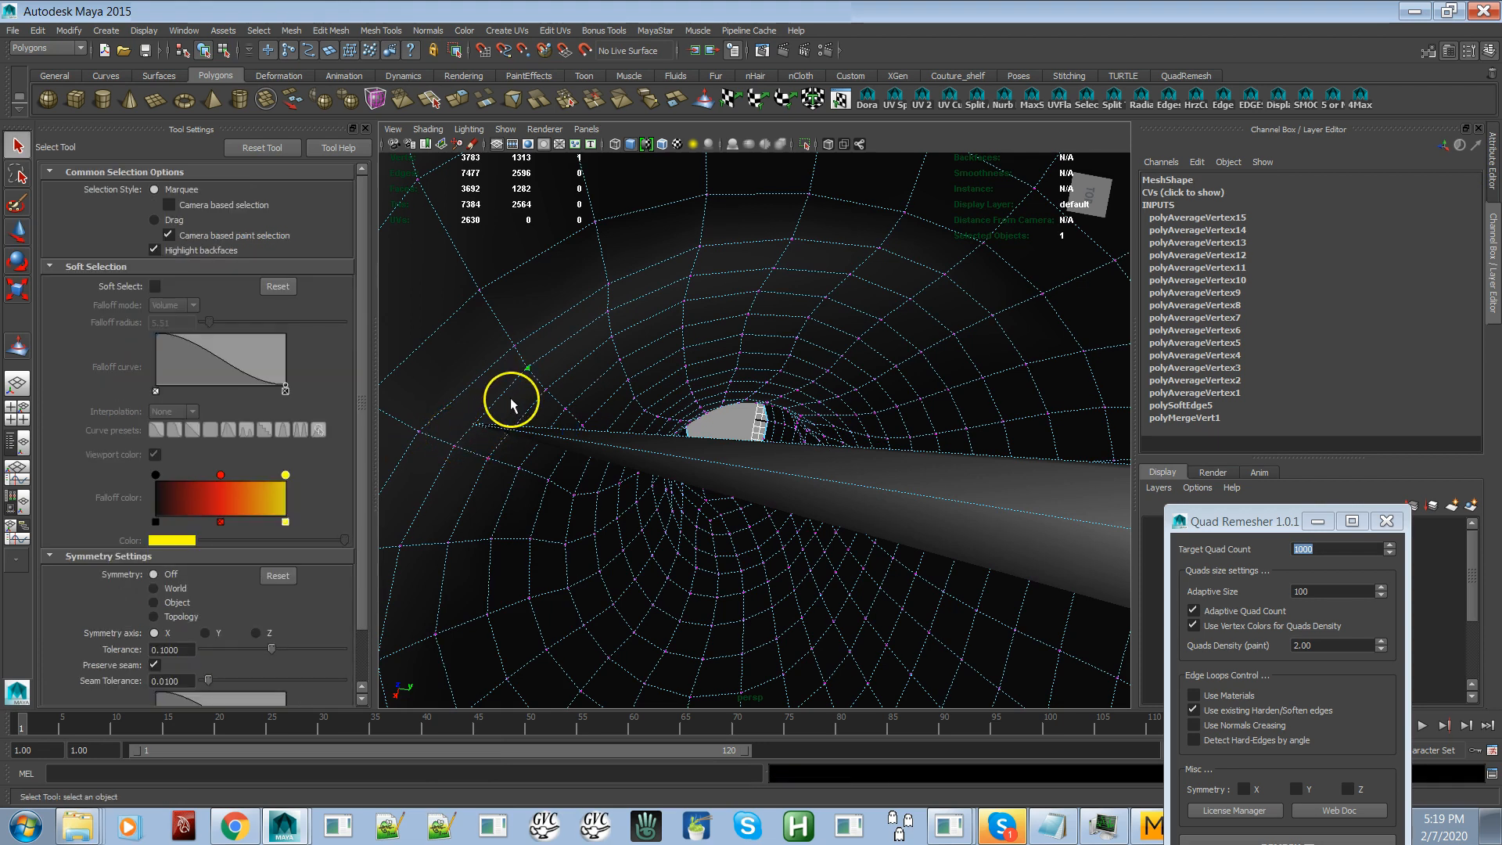
drag(428, 438, 518, 435)
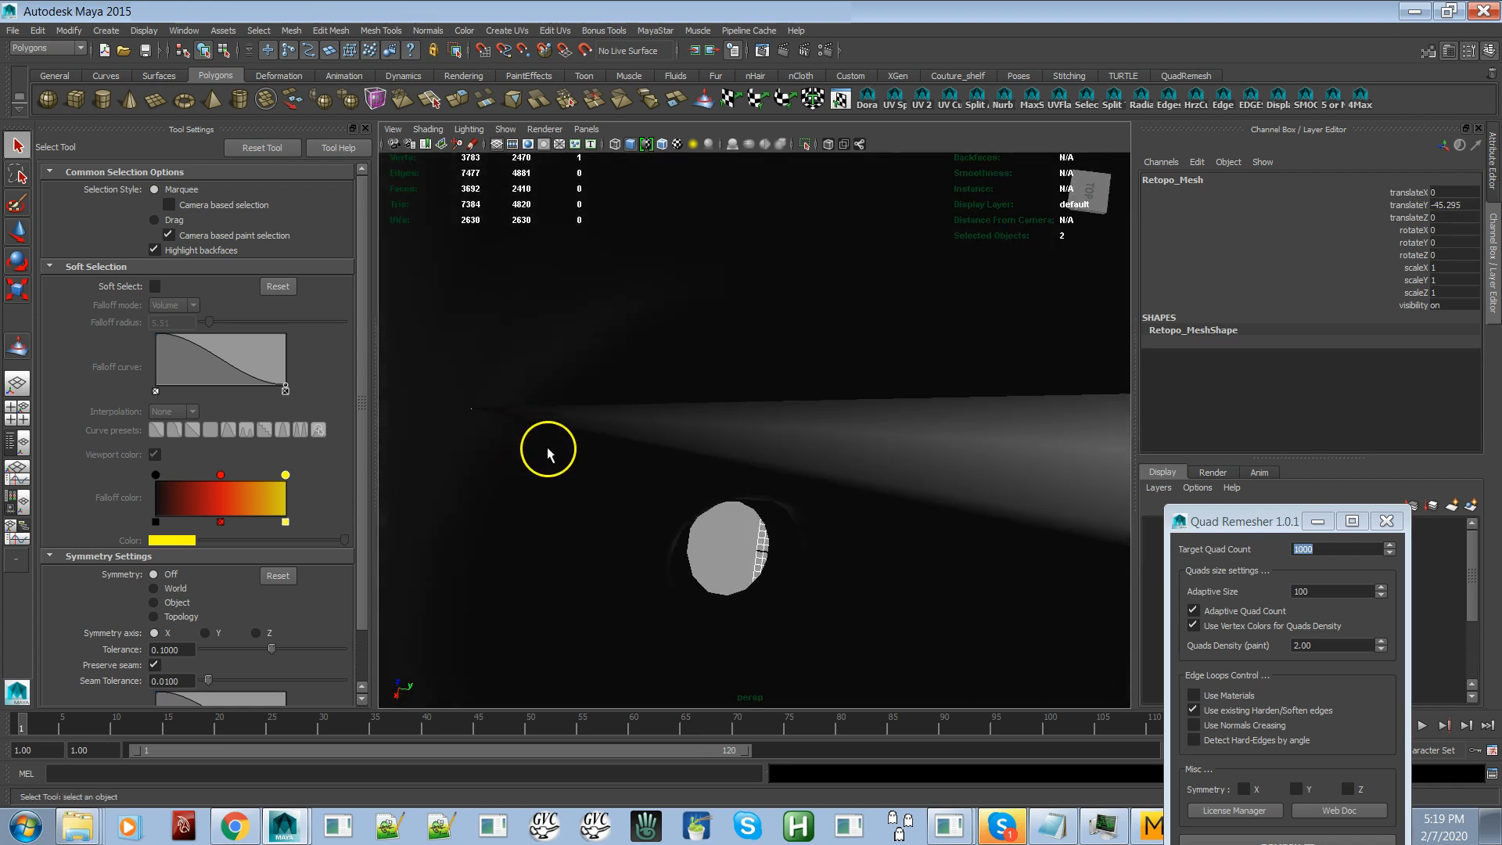
Step: Reselect only the retopo pants as an object and examine the remaining crotch spike and the surrounding surface
alt+right_drag(548, 450, 486, 379)
key(w)
alt+middle_drag(677, 480, 637, 480)
key(e)
alt+right_drag(632, 467, 553, 274)
alt+drag(553, 275, 721, 377)
click(1023, 391)
alt+right_drag(1018, 411, 814, 325)
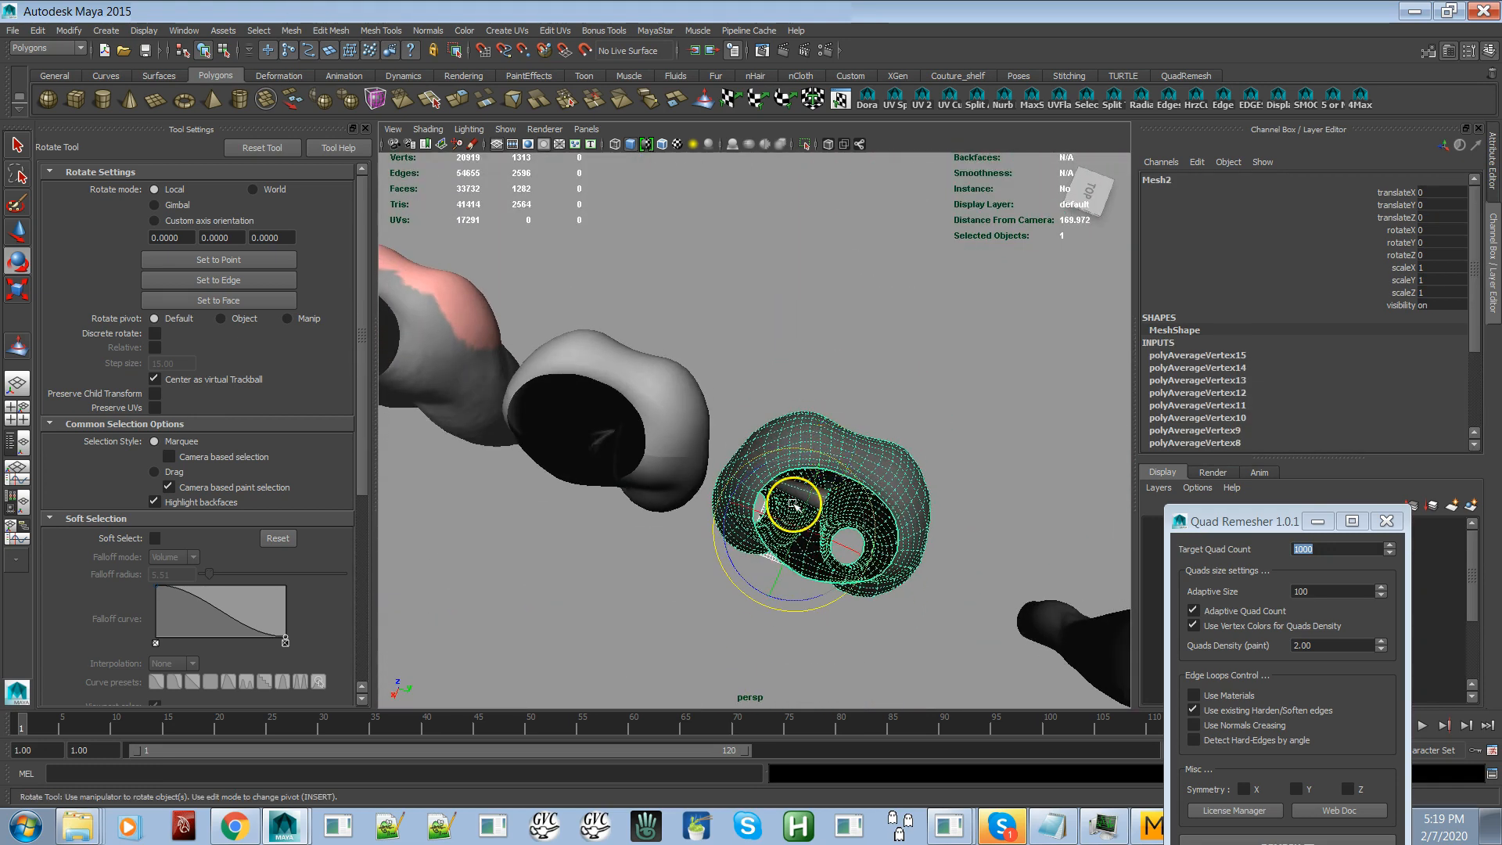
alt+drag(791, 503, 840, 427)
alt+right_drag(837, 429, 985, 667)
alt+right_drag(798, 473, 829, 514)
alt+drag(819, 456, 868, 527)
Step: Try to pick the remaining spike's tip vertex through the waist opening, and undo the accidental rotation
right_click(870, 529)
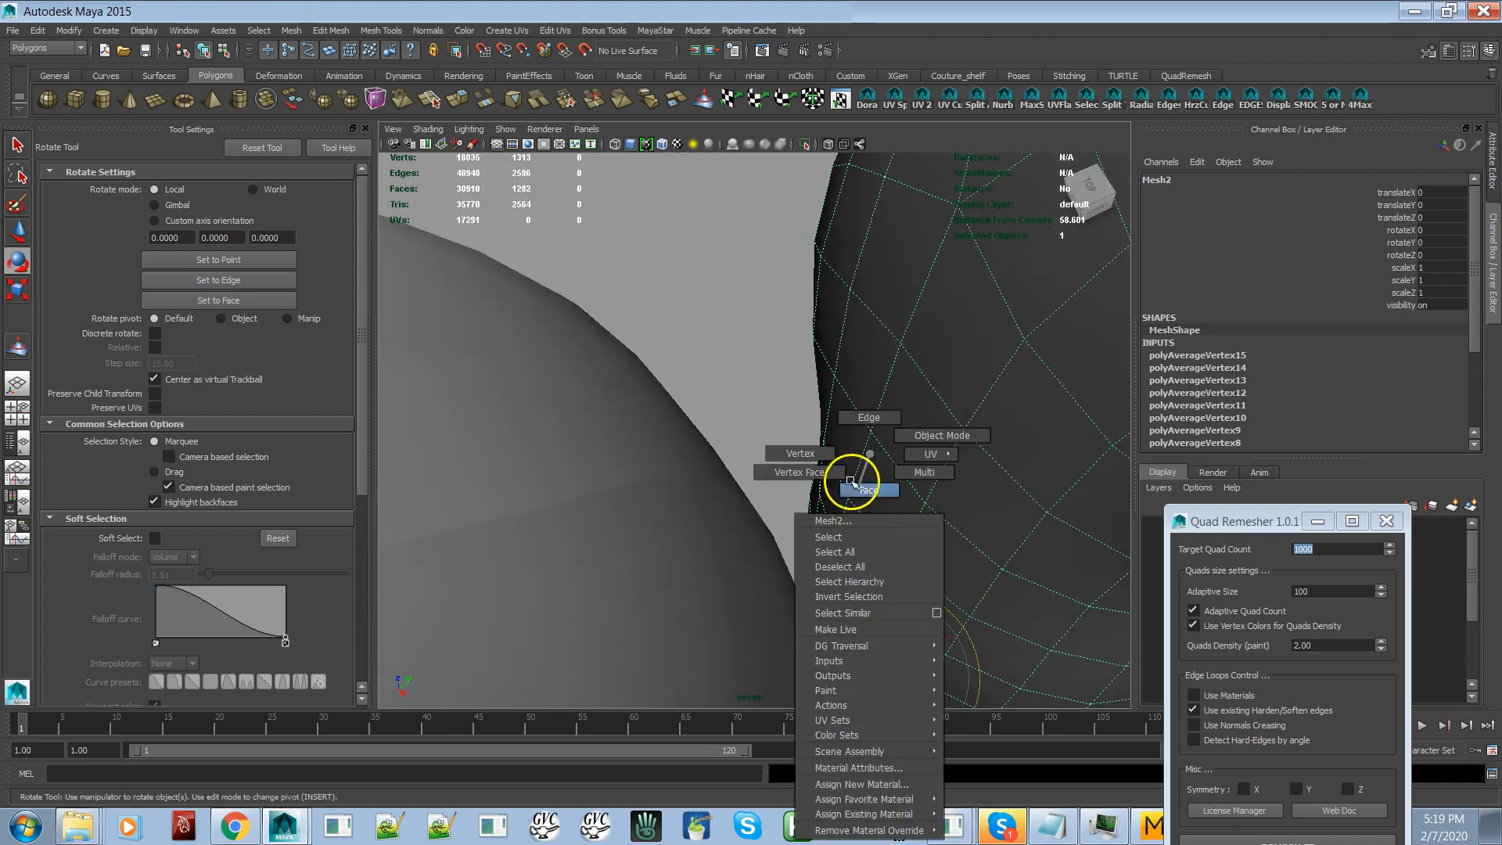
click(828, 455)
alt+drag(833, 461, 908, 443)
alt+right_drag(908, 443, 733, 322)
alt+drag(765, 378, 702, 438)
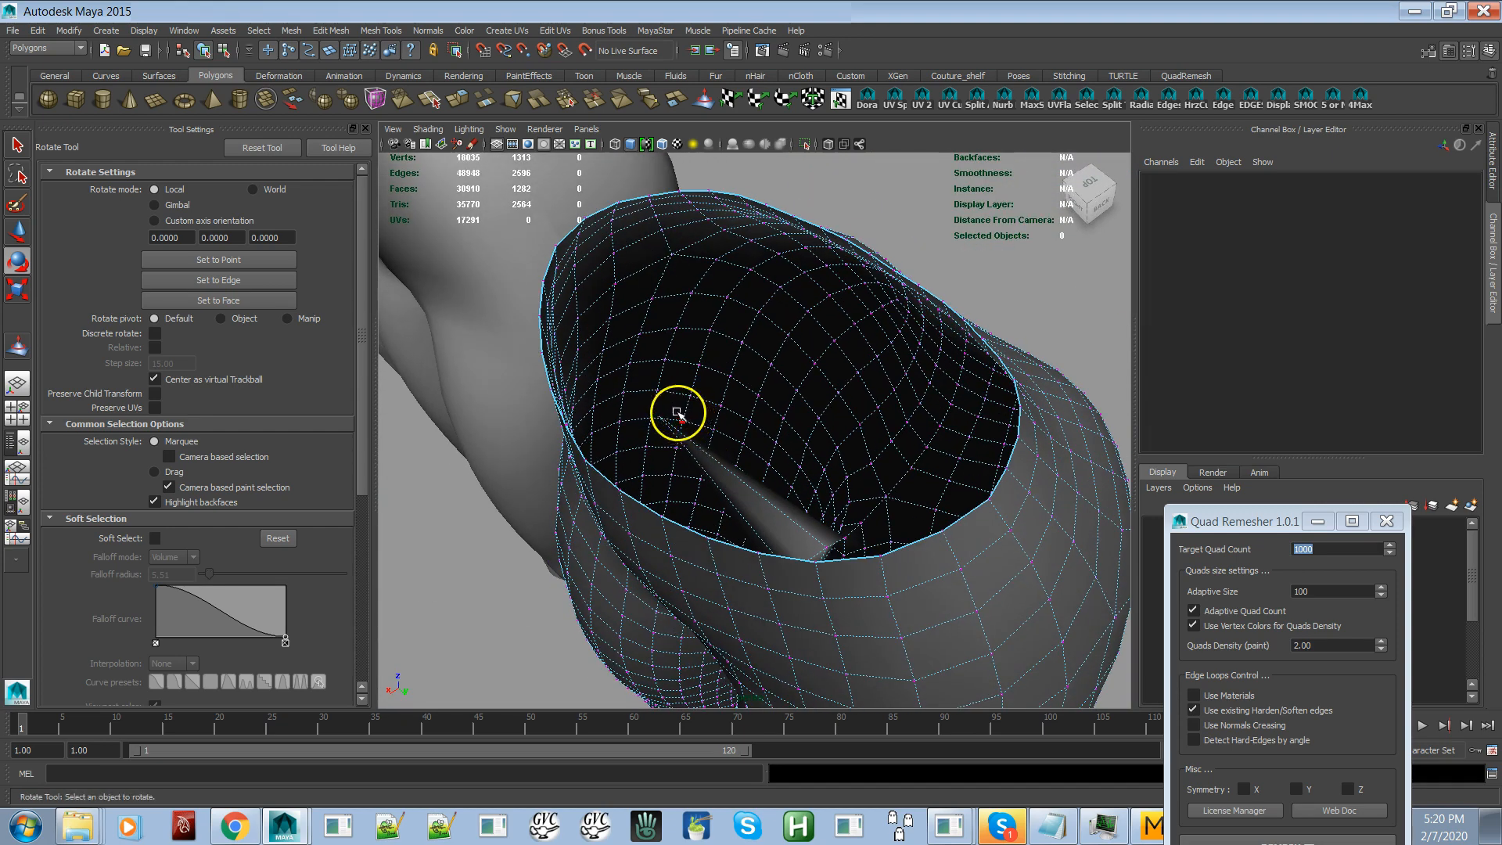
click(678, 402)
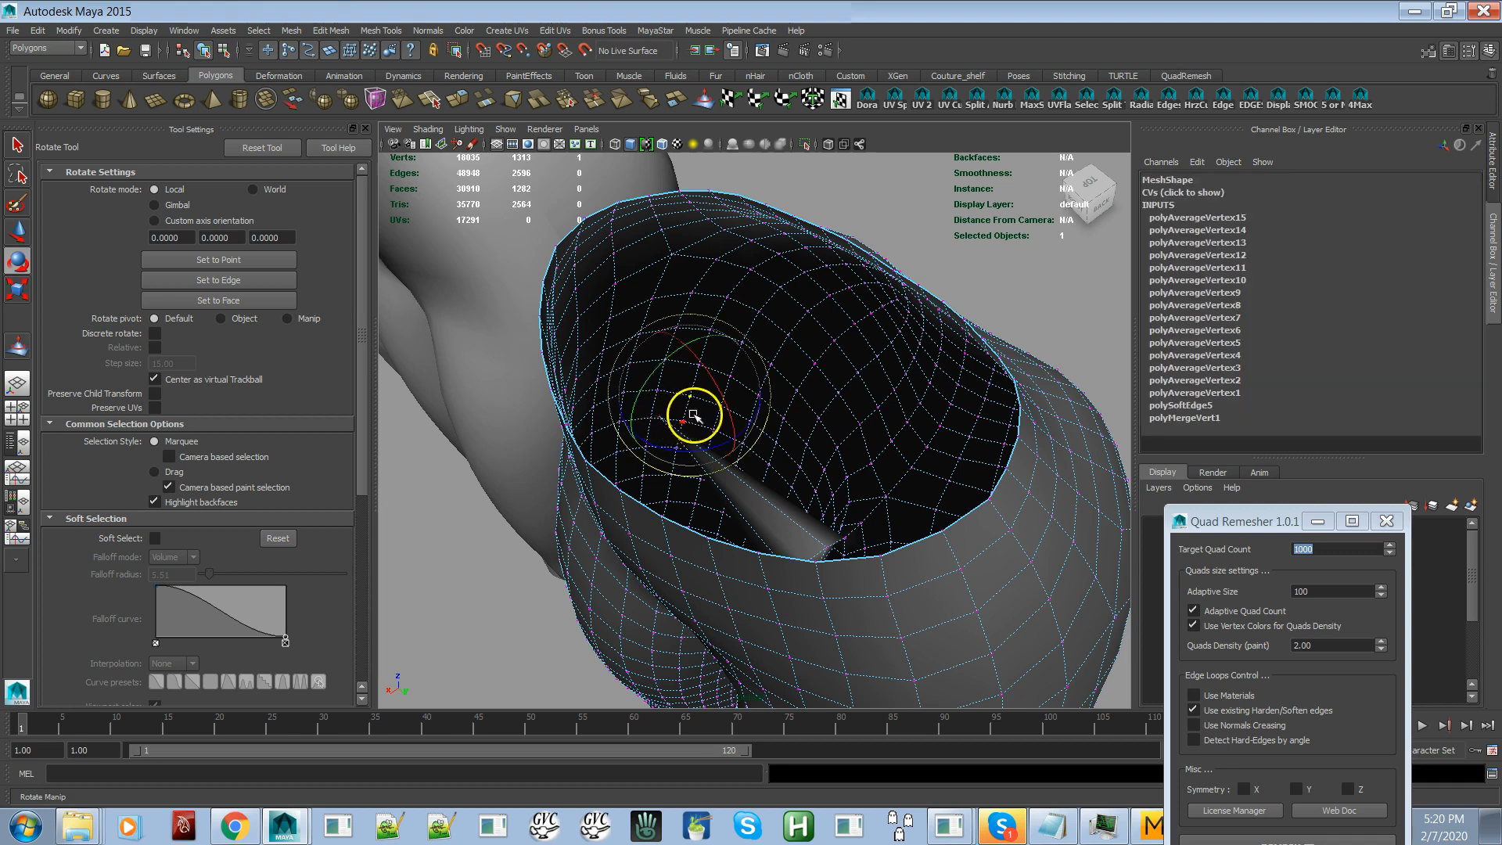
key(ctrl+z)
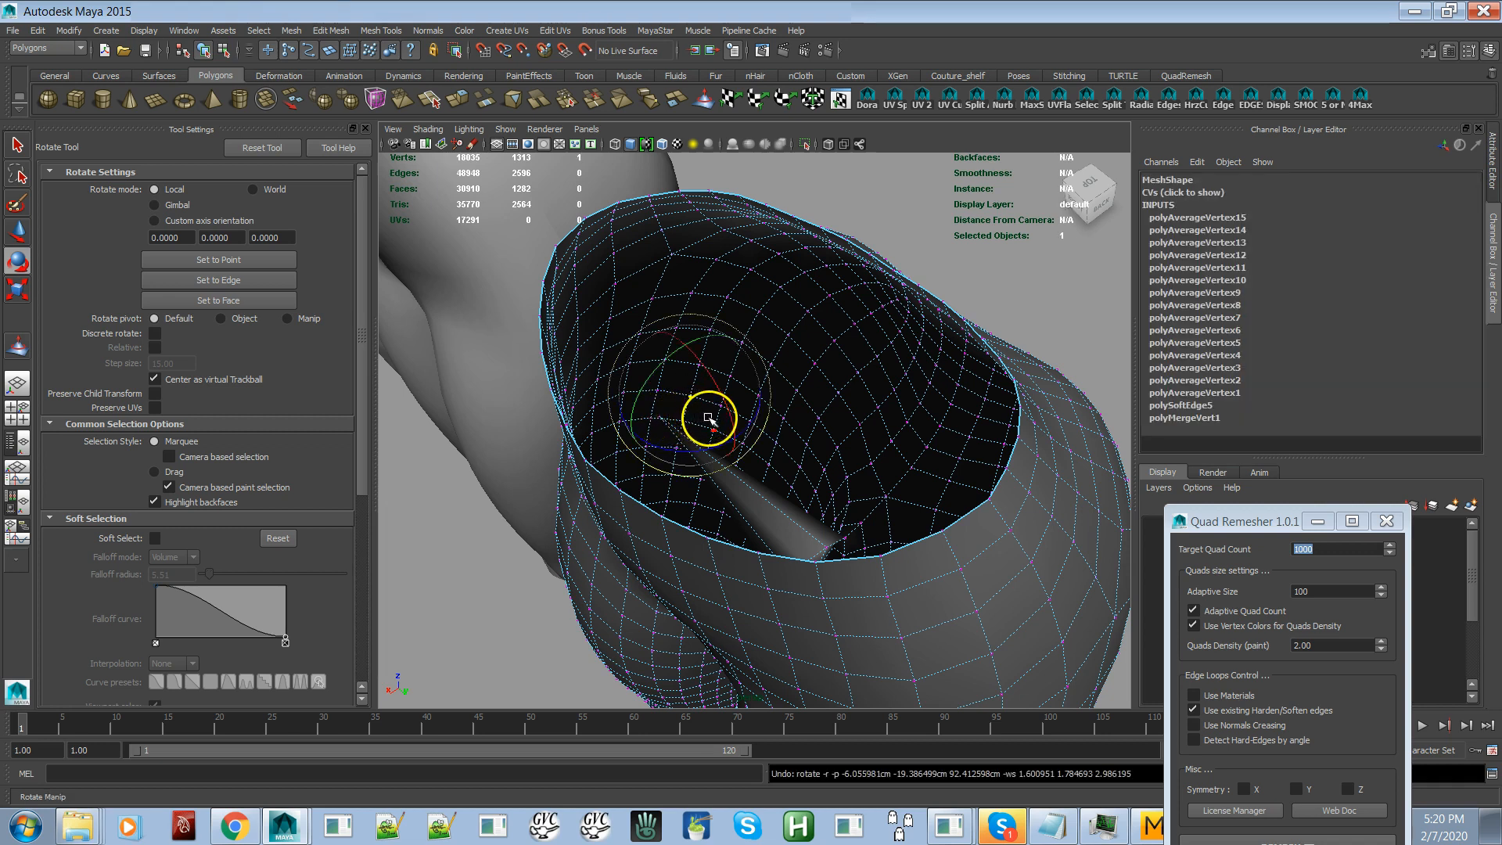
key(q)
click(508, 528)
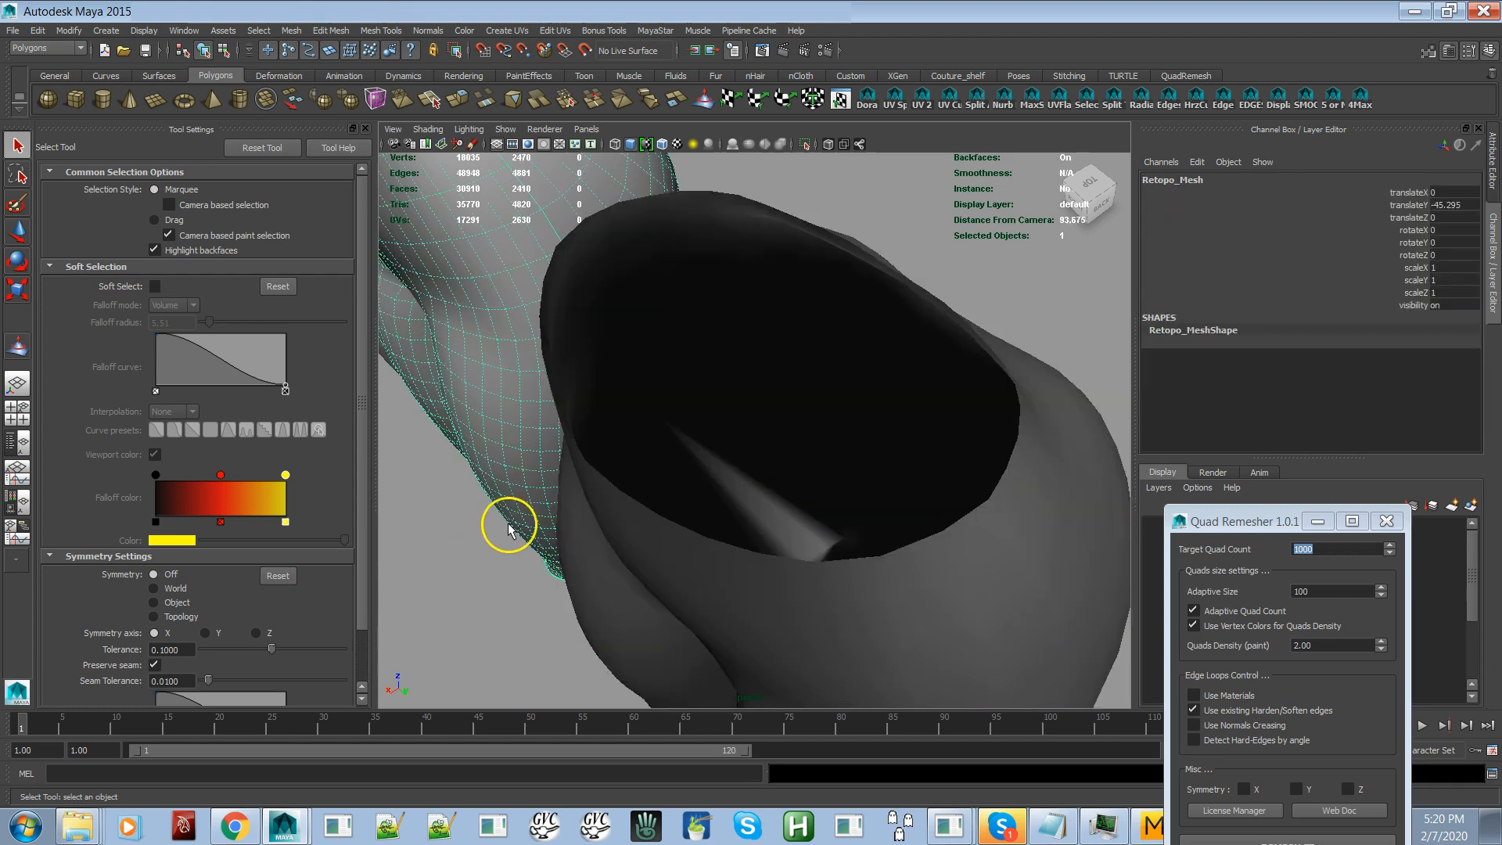
Step: Select the remaining spike's tip vertex in vertex mode and repeat Average Vertices until the spike collapses into the crotch
click(587, 511)
right_drag(587, 510, 537, 427)
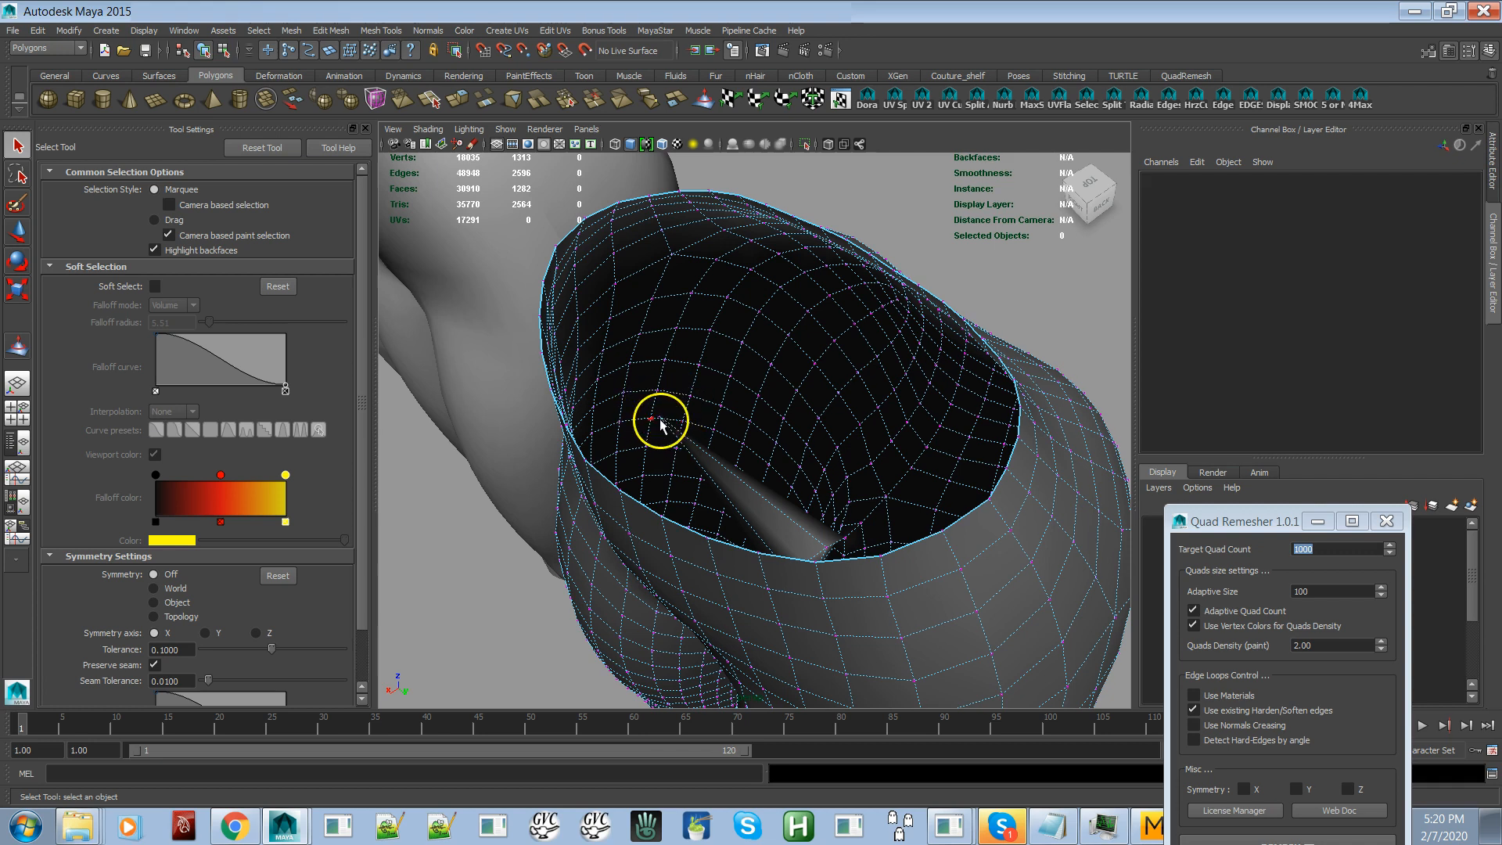
scroll(661, 423, up, 5)
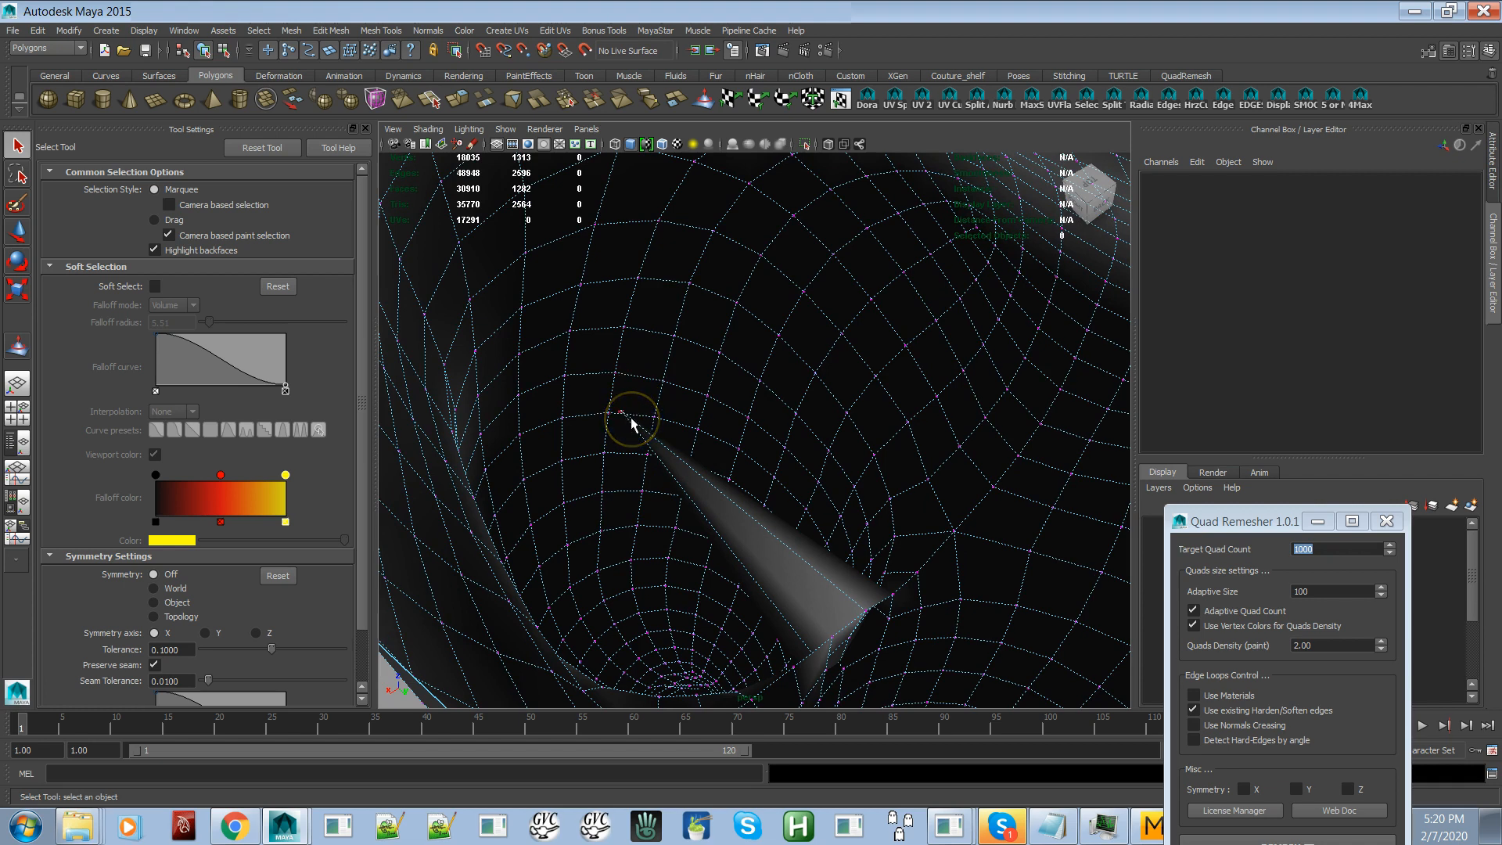
click(632, 423)
scroll(683, 457, down, 3)
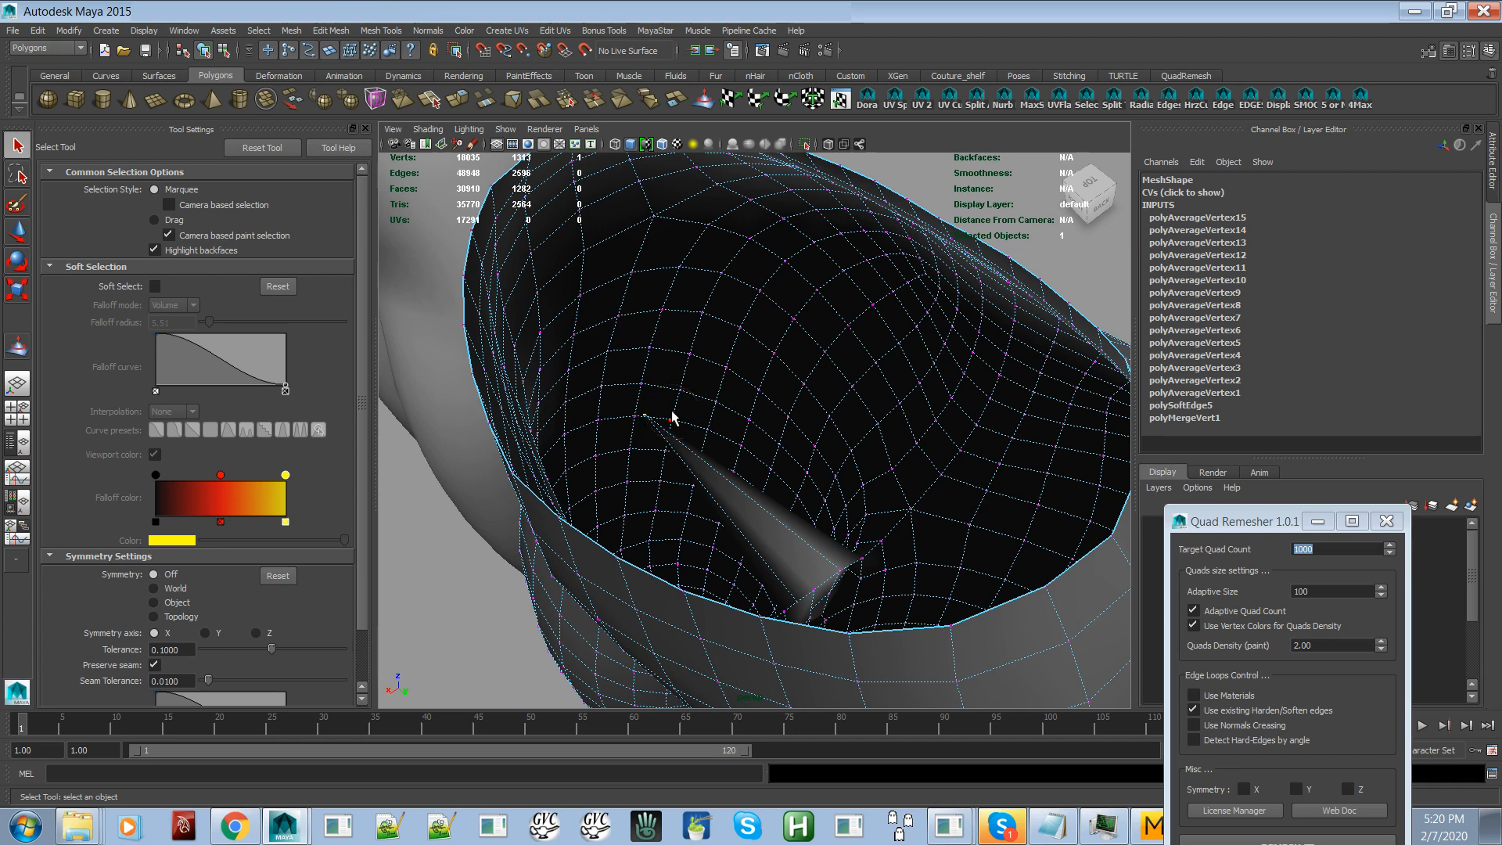
key(g)
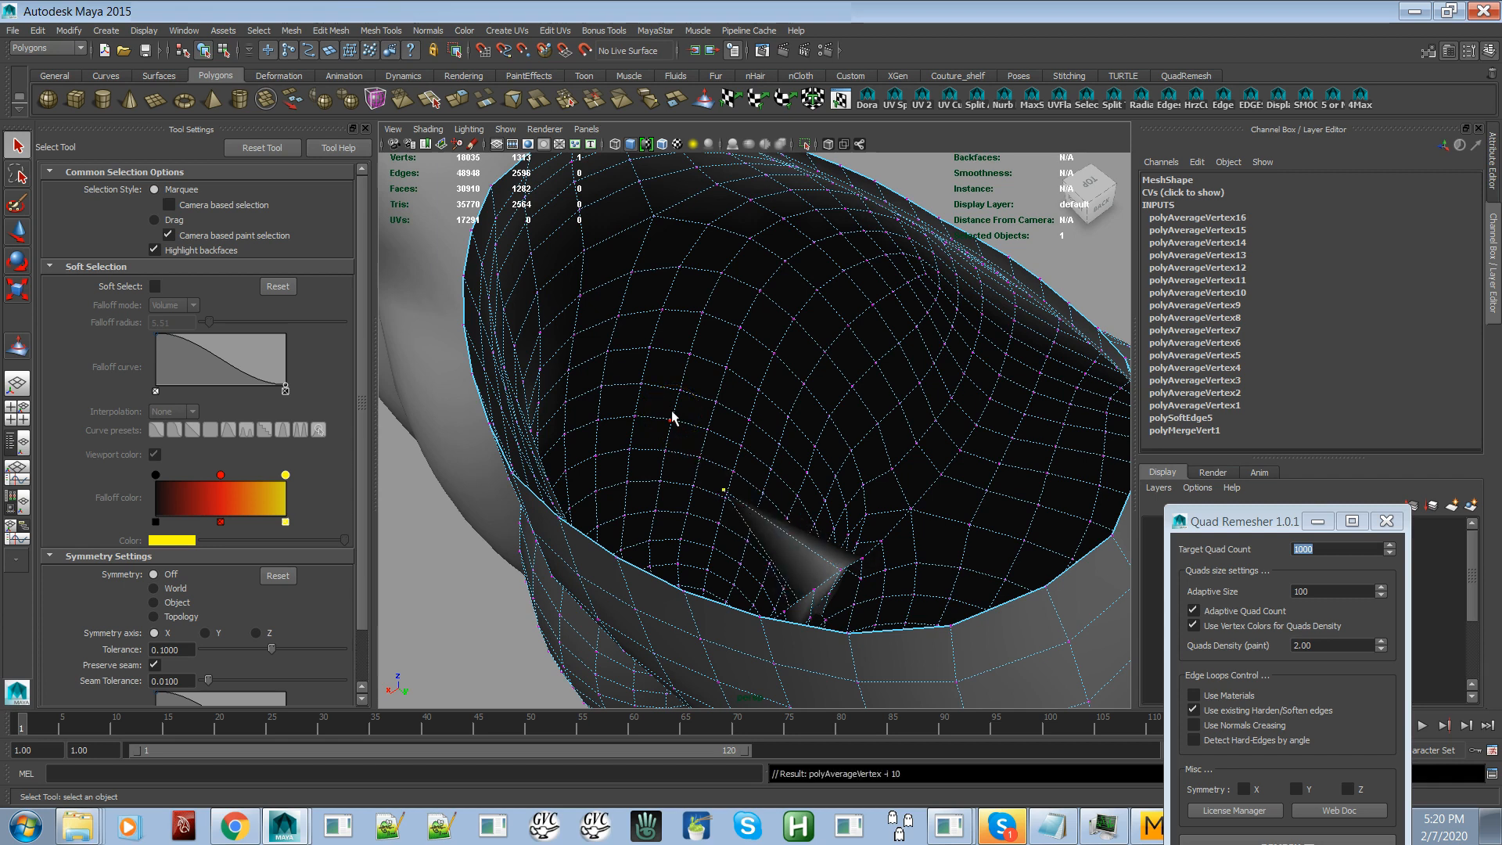
key(g)
key(g)
key(g)
key(g)
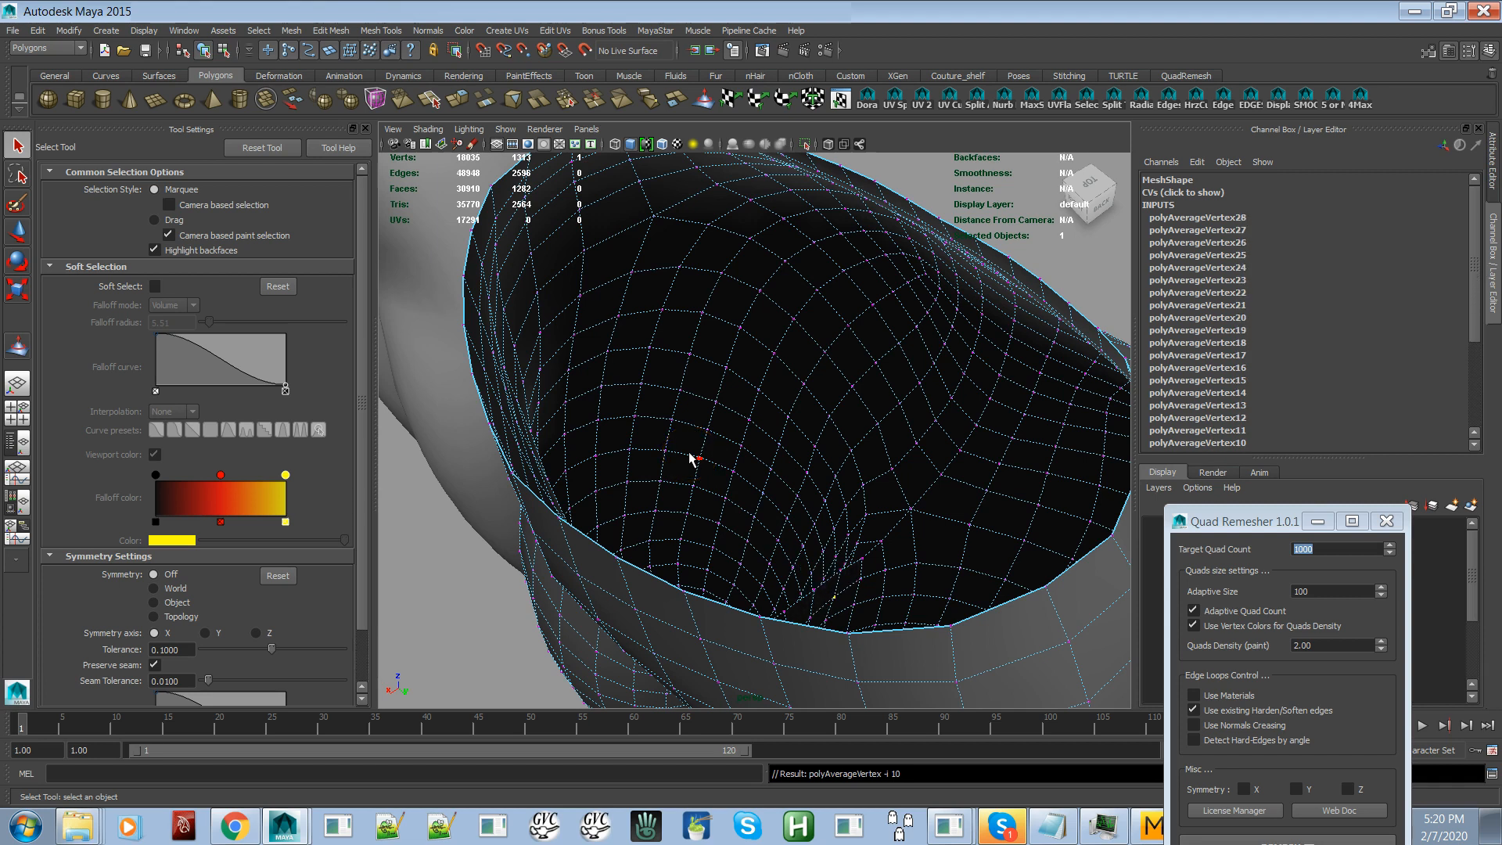
Step: Check the repaired crotch from above and from the front, and return the retopo pants to object mode
alt+drag(781, 516, 815, 536)
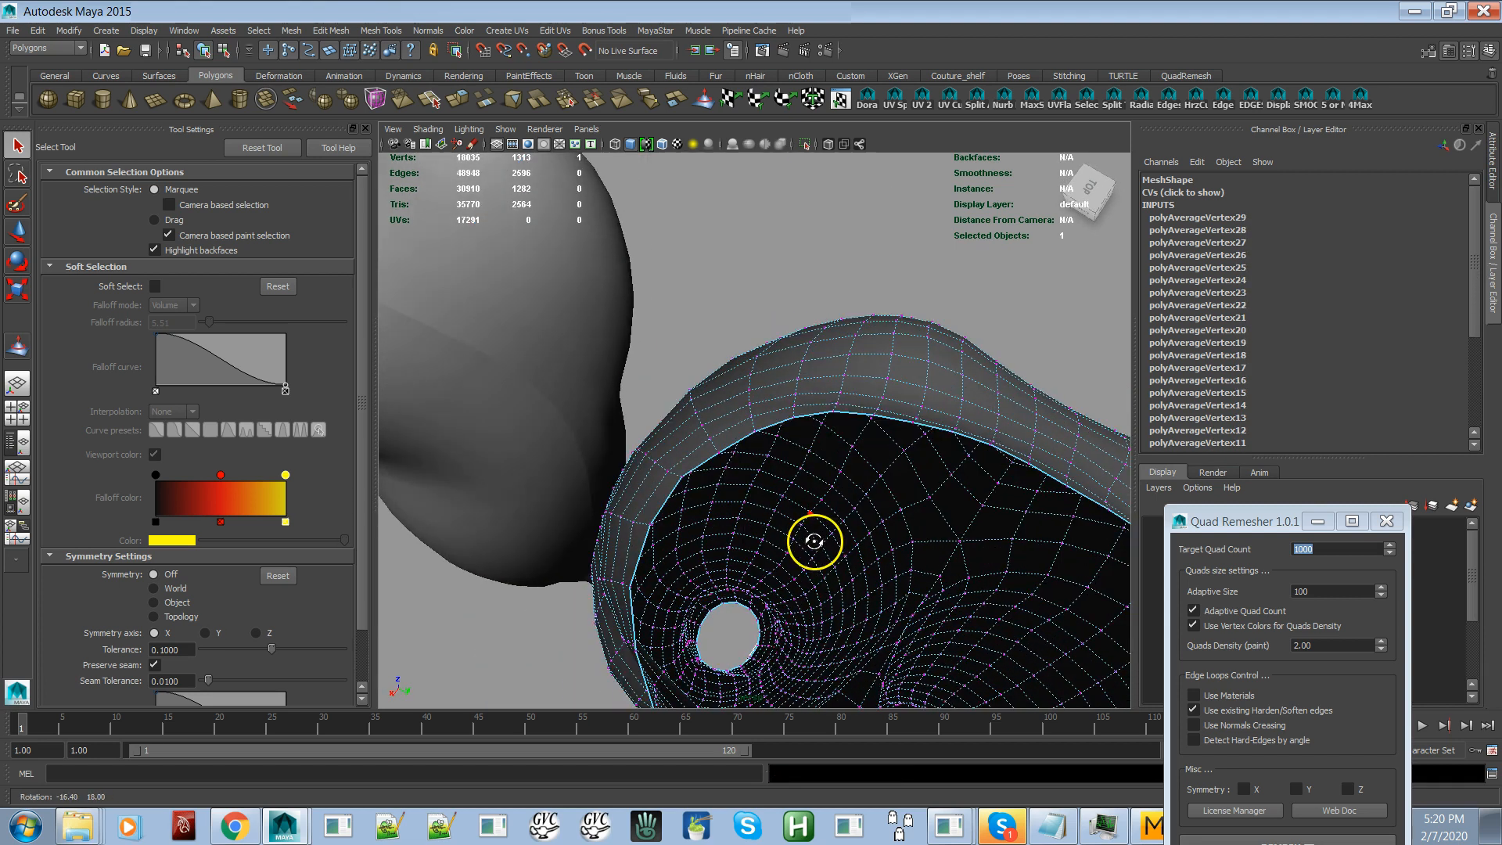
alt+drag(861, 606, 886, 488)
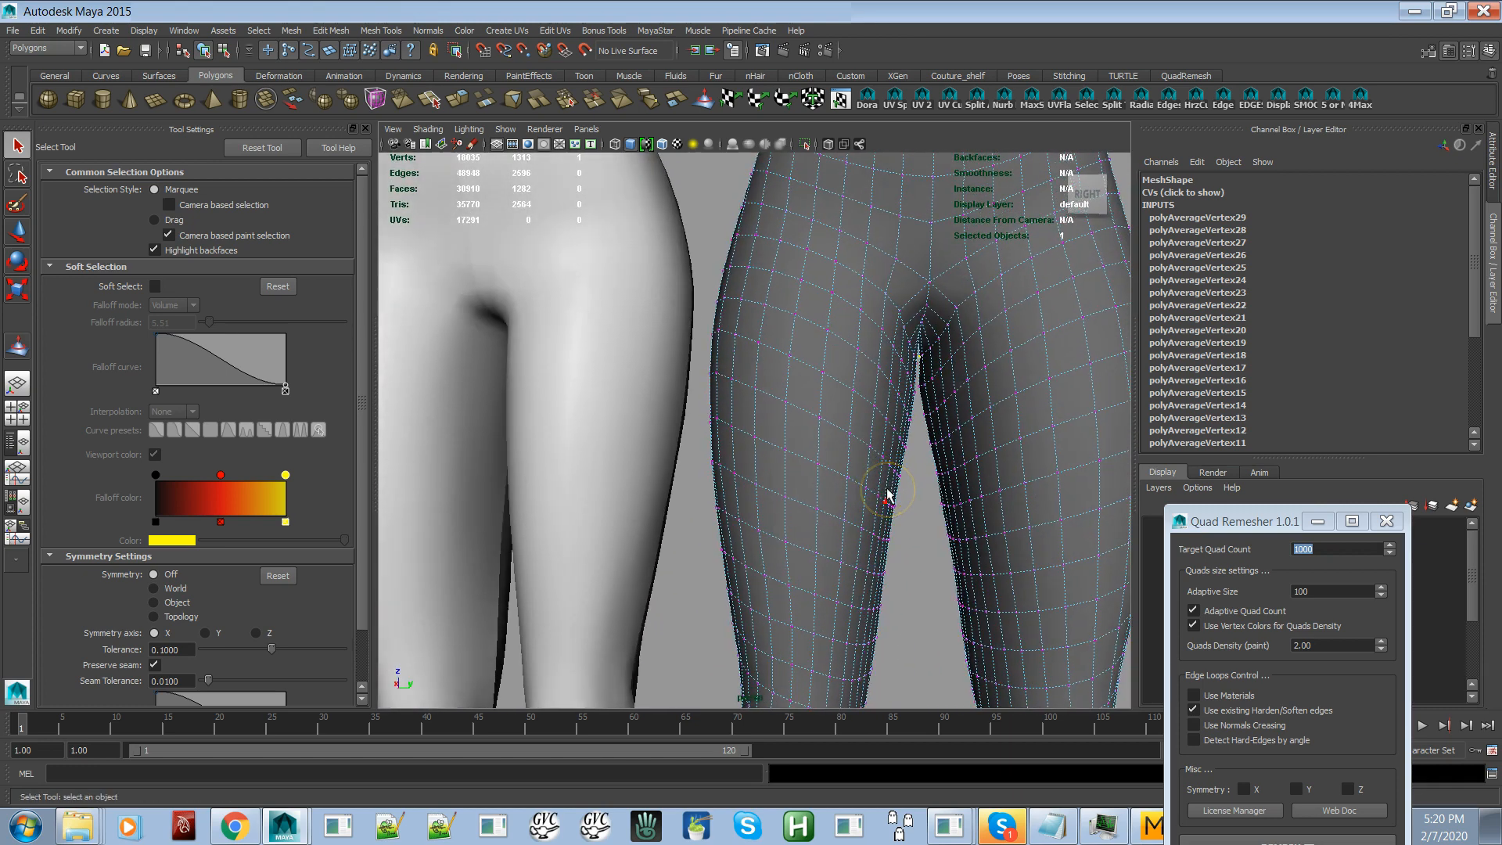
right_drag(857, 453, 915, 435)
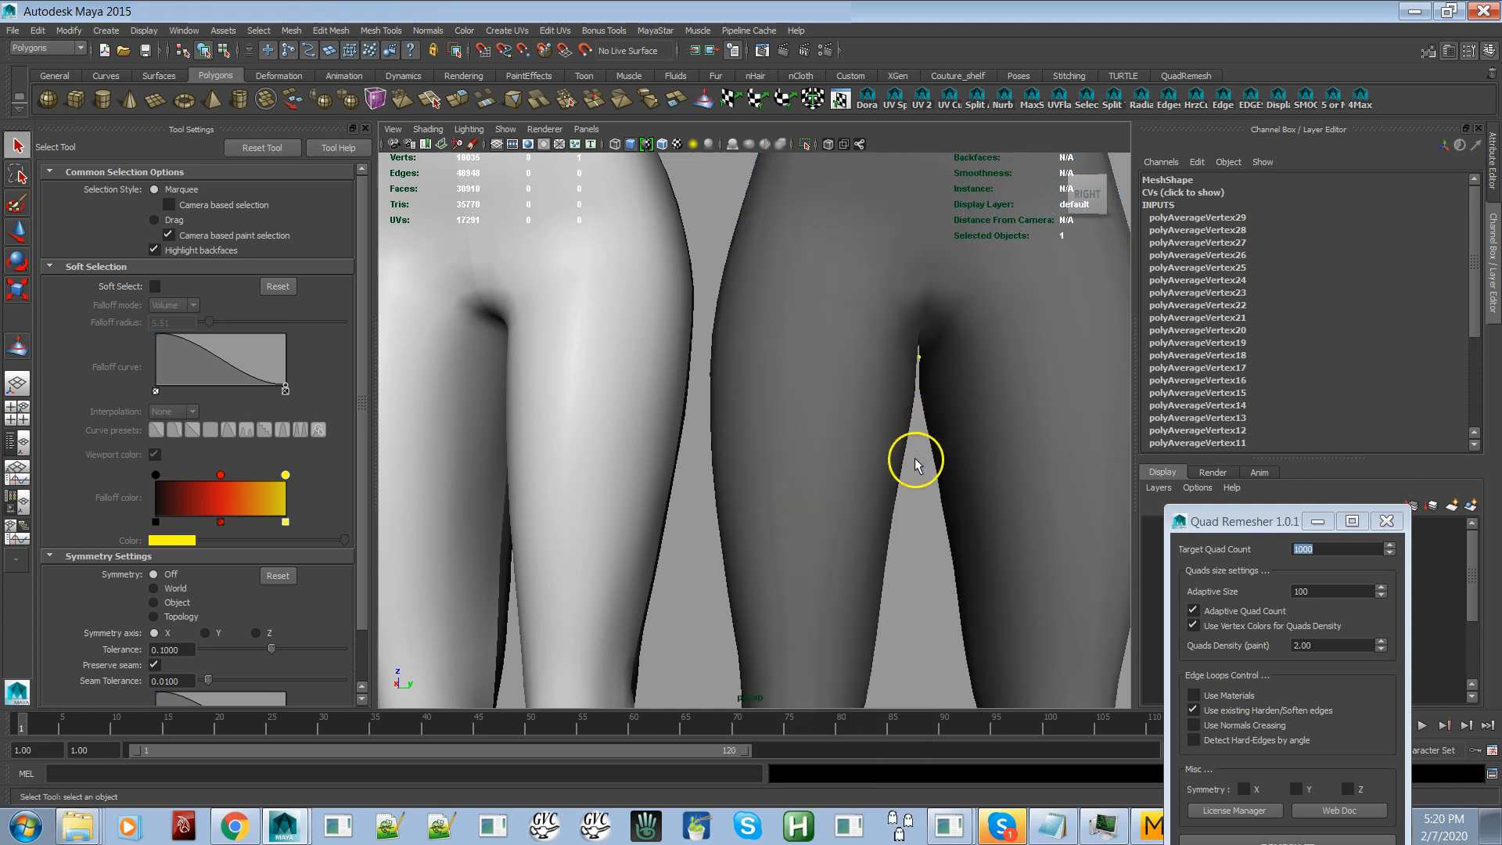
click(912, 490)
click(869, 496)
alt+right_drag(869, 496, 821, 379)
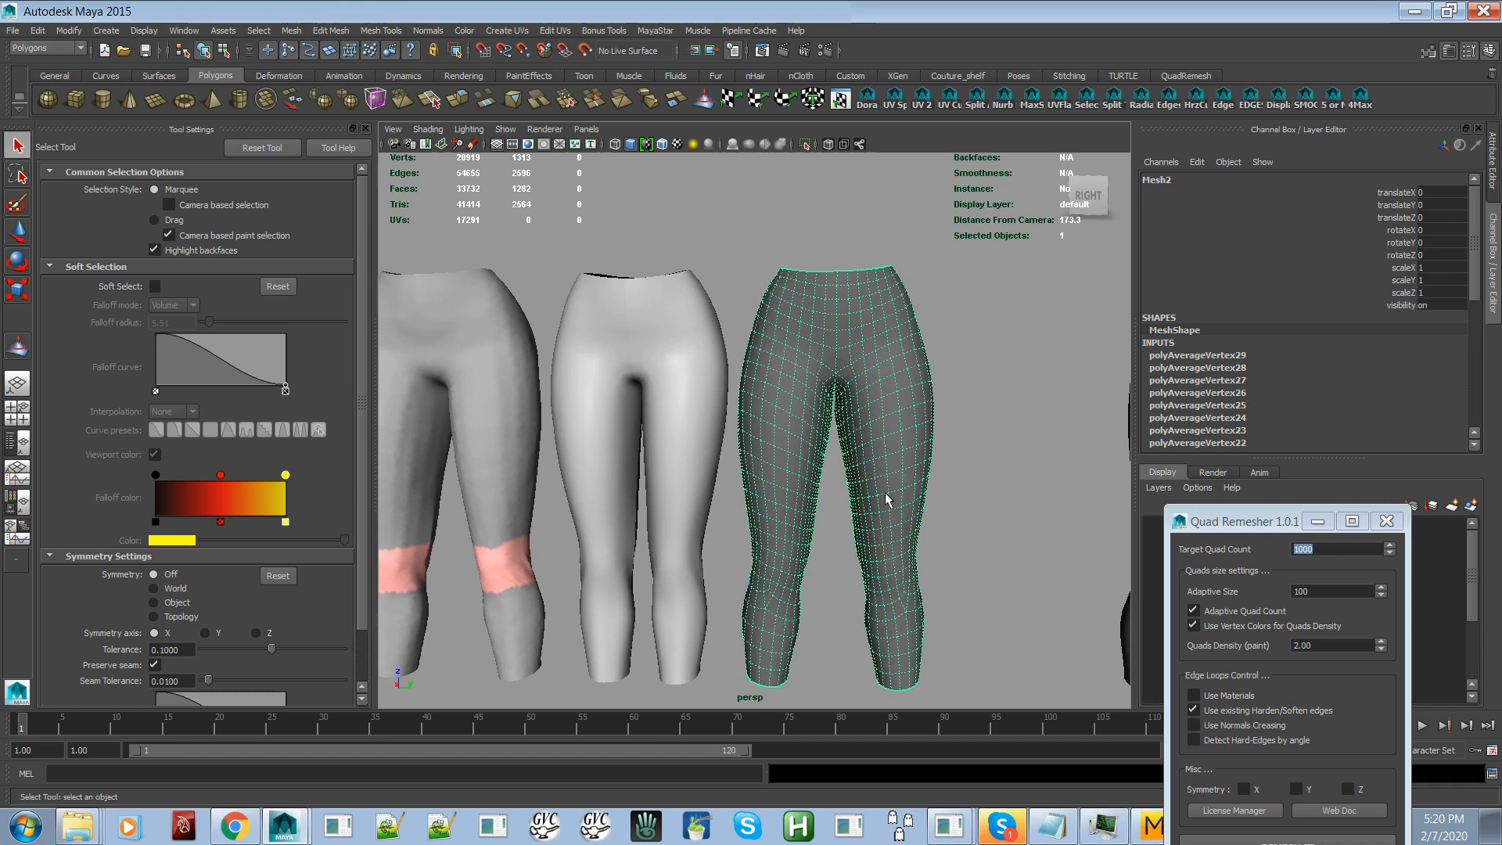
alt+right_drag(886, 499, 801, 416)
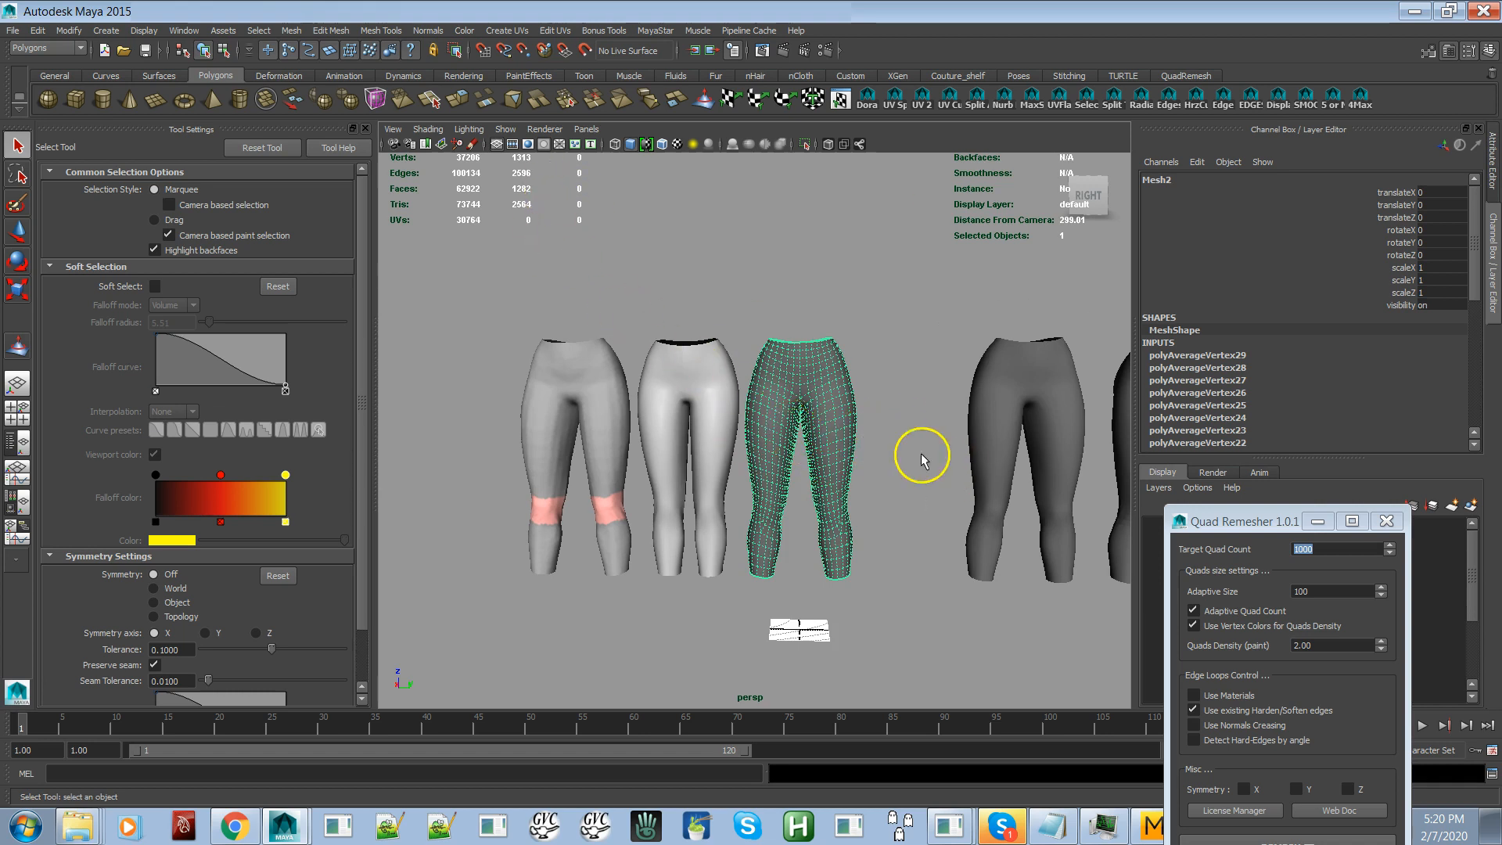
Step: Move the Retopo2_Mesh1 pants along the Y axis closer to the retopo pants, and select the Retopo_Mesh1 pants beyond them
click(1001, 481)
key(w)
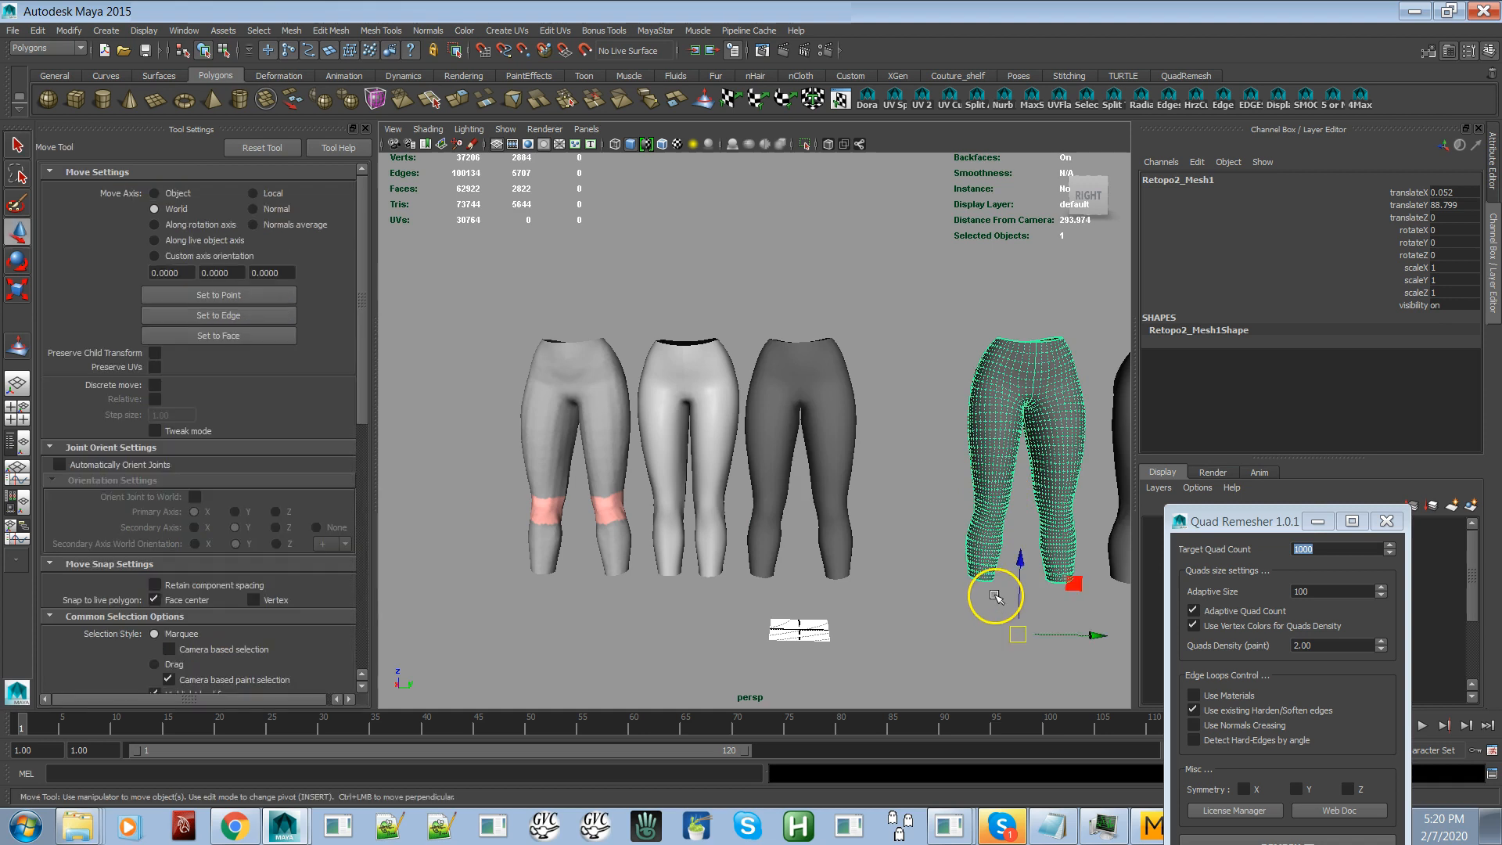
drag(1104, 633, 1025, 627)
alt+right_drag(1026, 627, 1015, 447)
click(1014, 447)
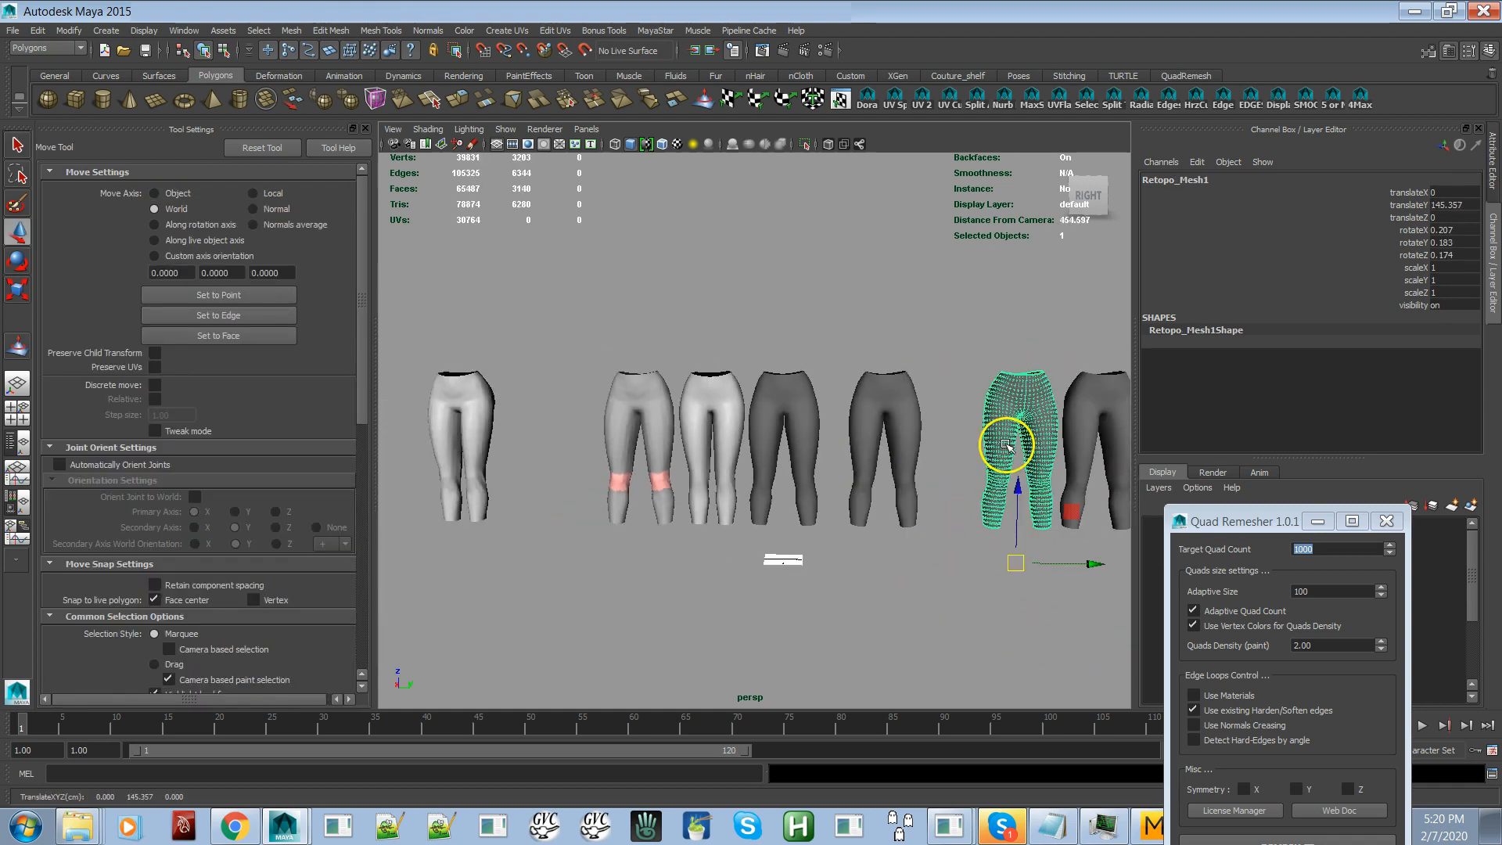
Step: Compare the wireframes of the Retopo_Mesh1 and Retopo1_Mesh1 pants by selecting each in turn
click(1083, 435)
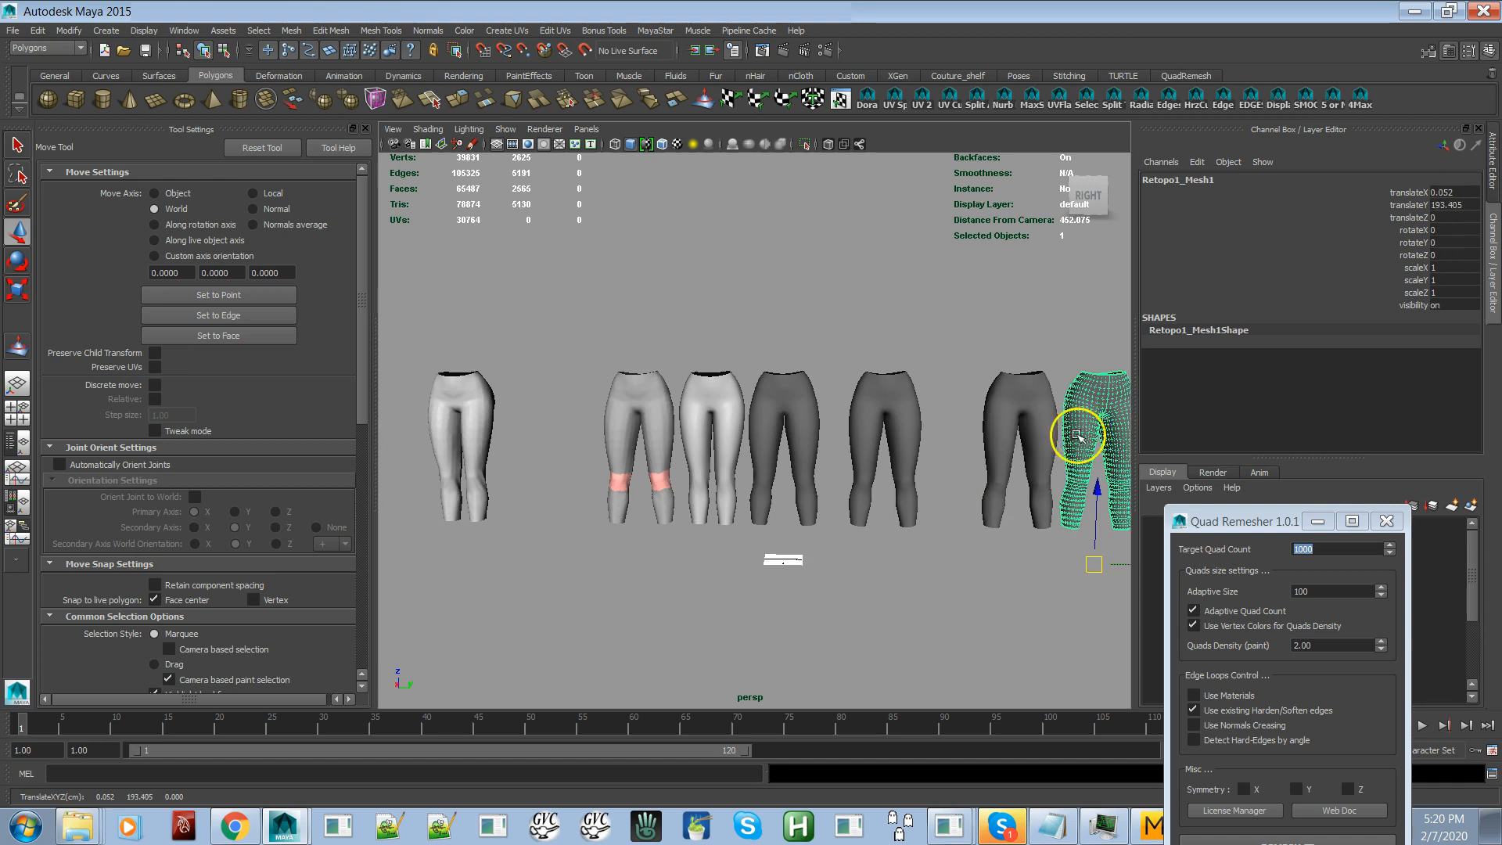
click(1017, 421)
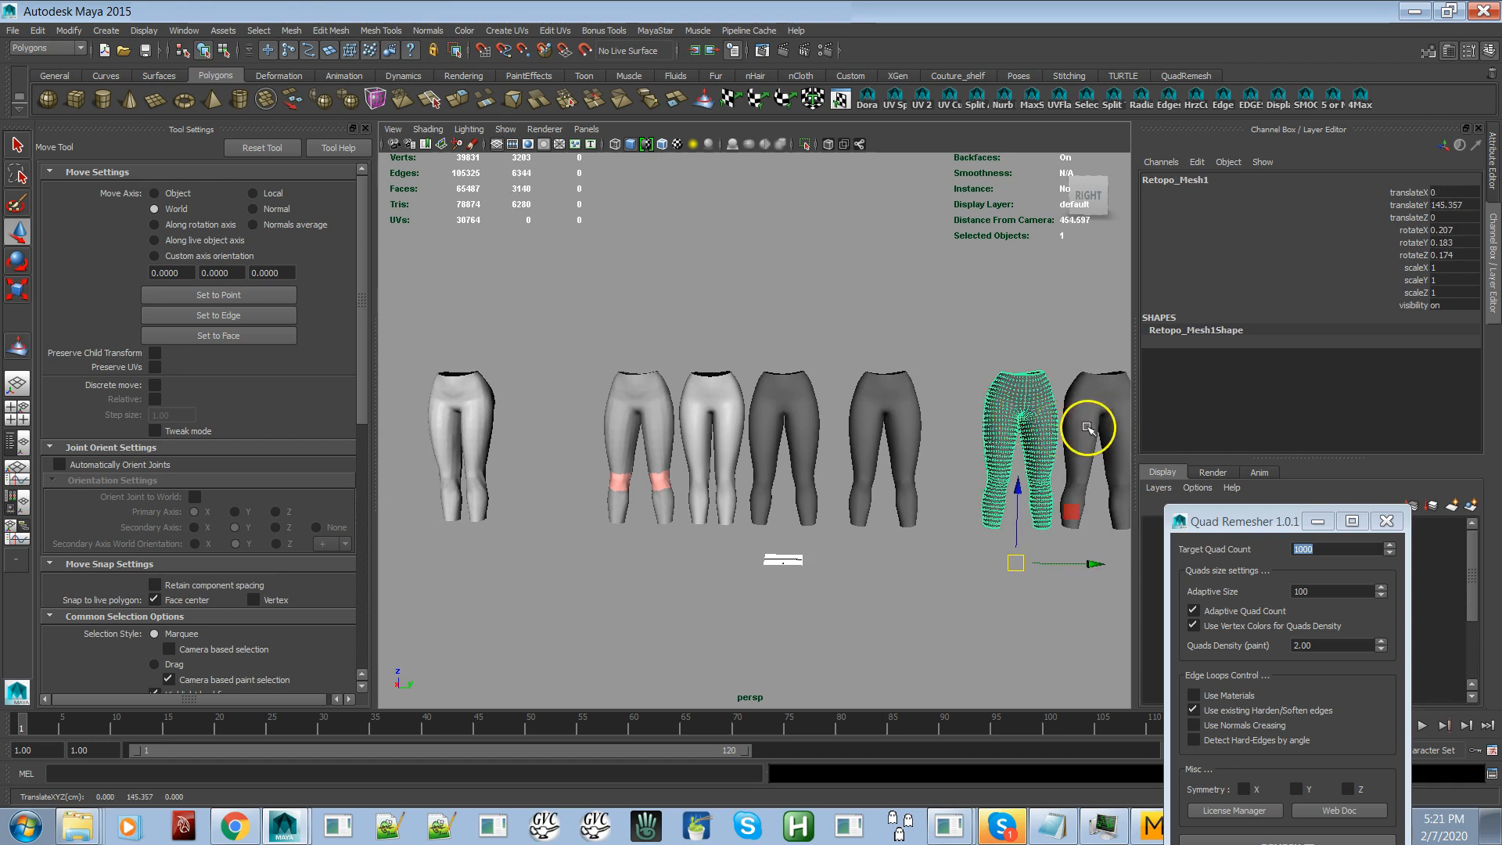
click(1087, 428)
alt+right_drag(962, 554, 984, 599)
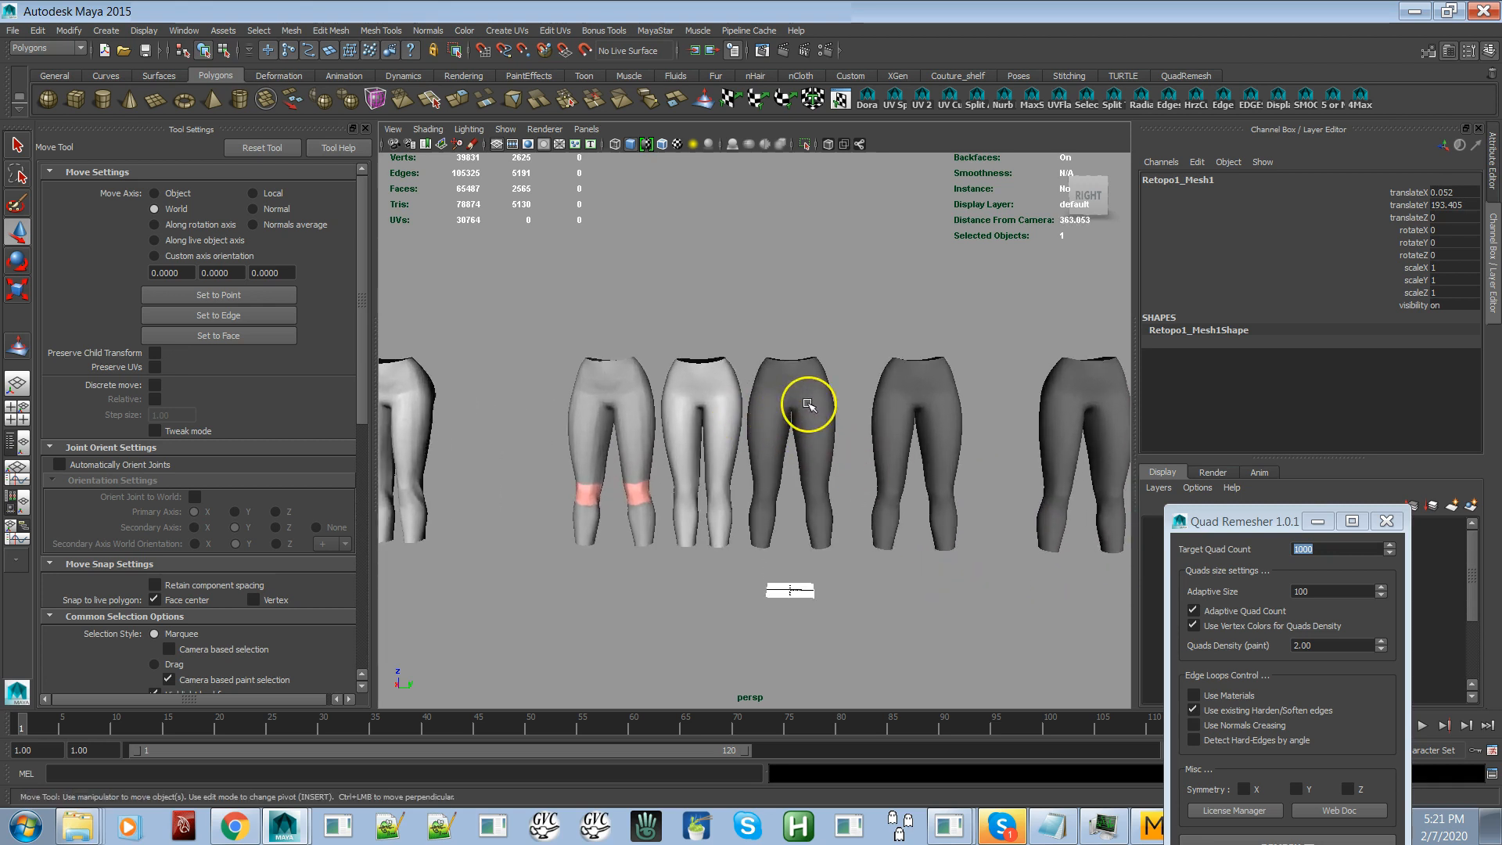
Step: Select the repaired Mesh2 retopo pants and examine their edge flow up close around the crotch and inner legs
click(810, 406)
alt+right_drag(848, 446, 925, 543)
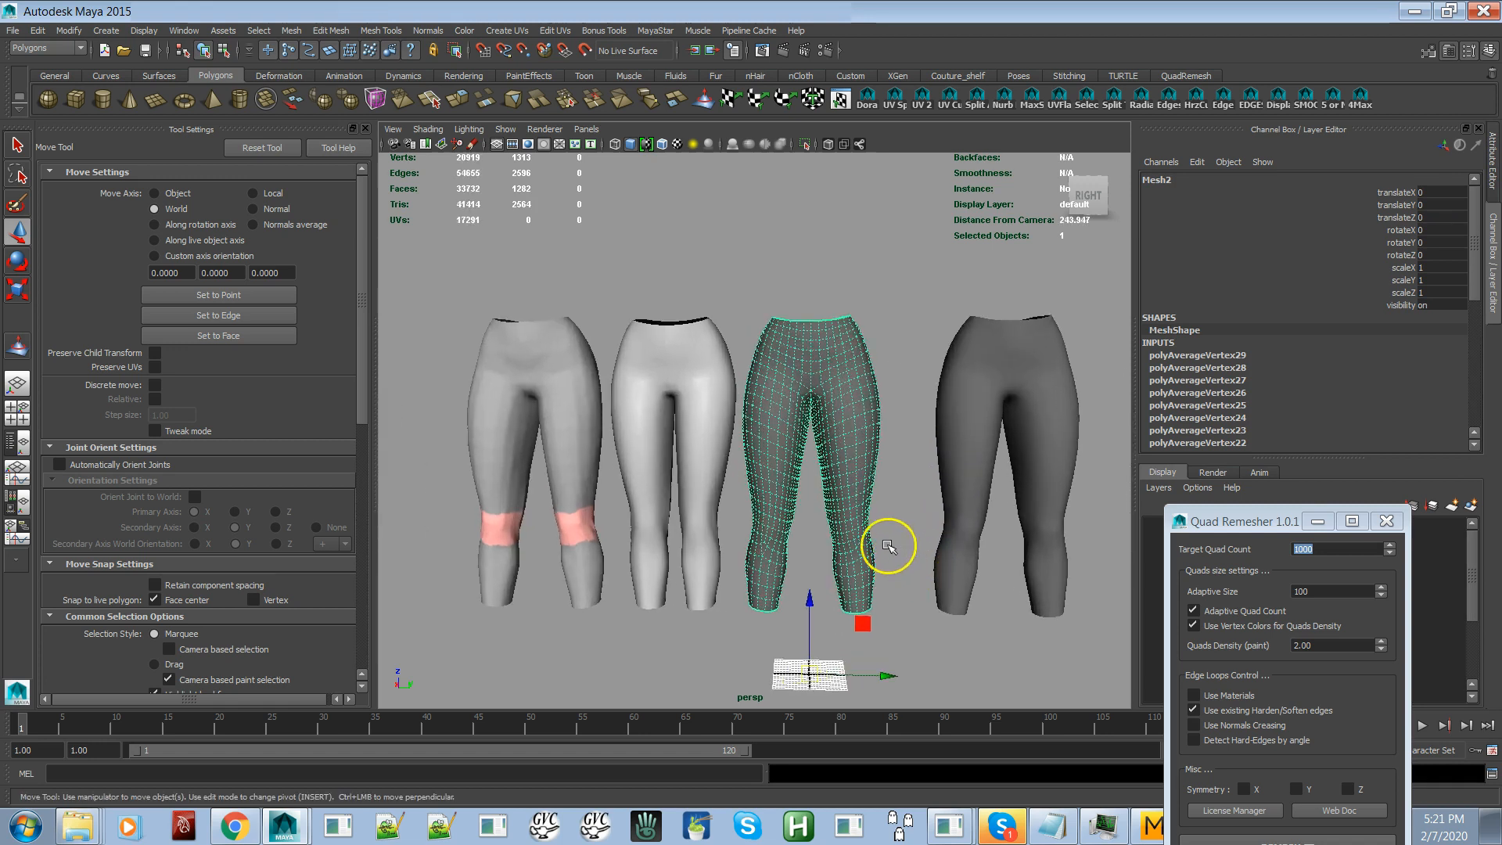
click(879, 486)
alt+right_drag(879, 486, 918, 657)
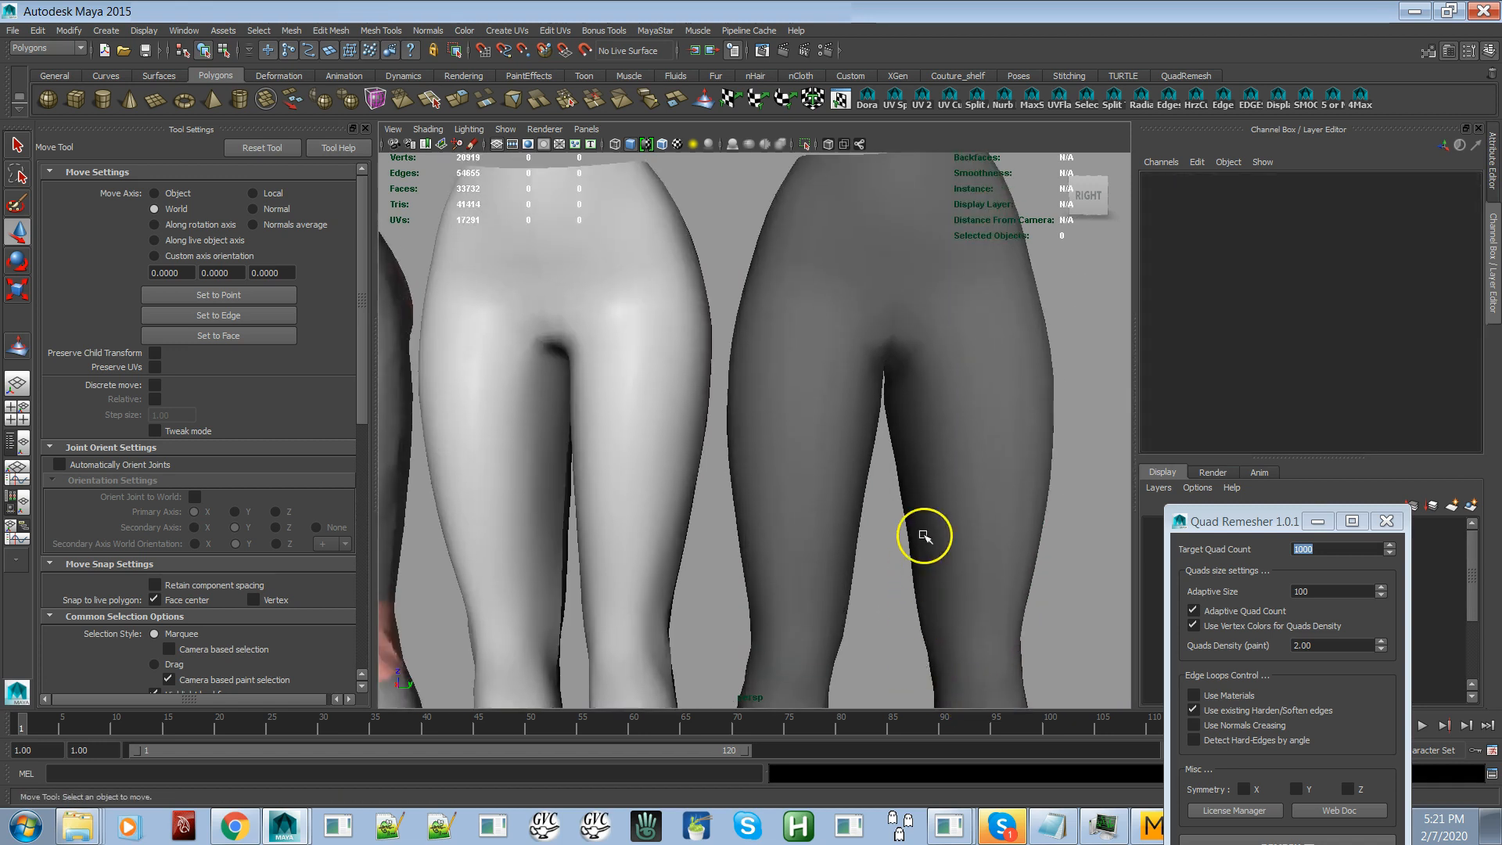
click(925, 536)
alt+drag(949, 513, 906, 507)
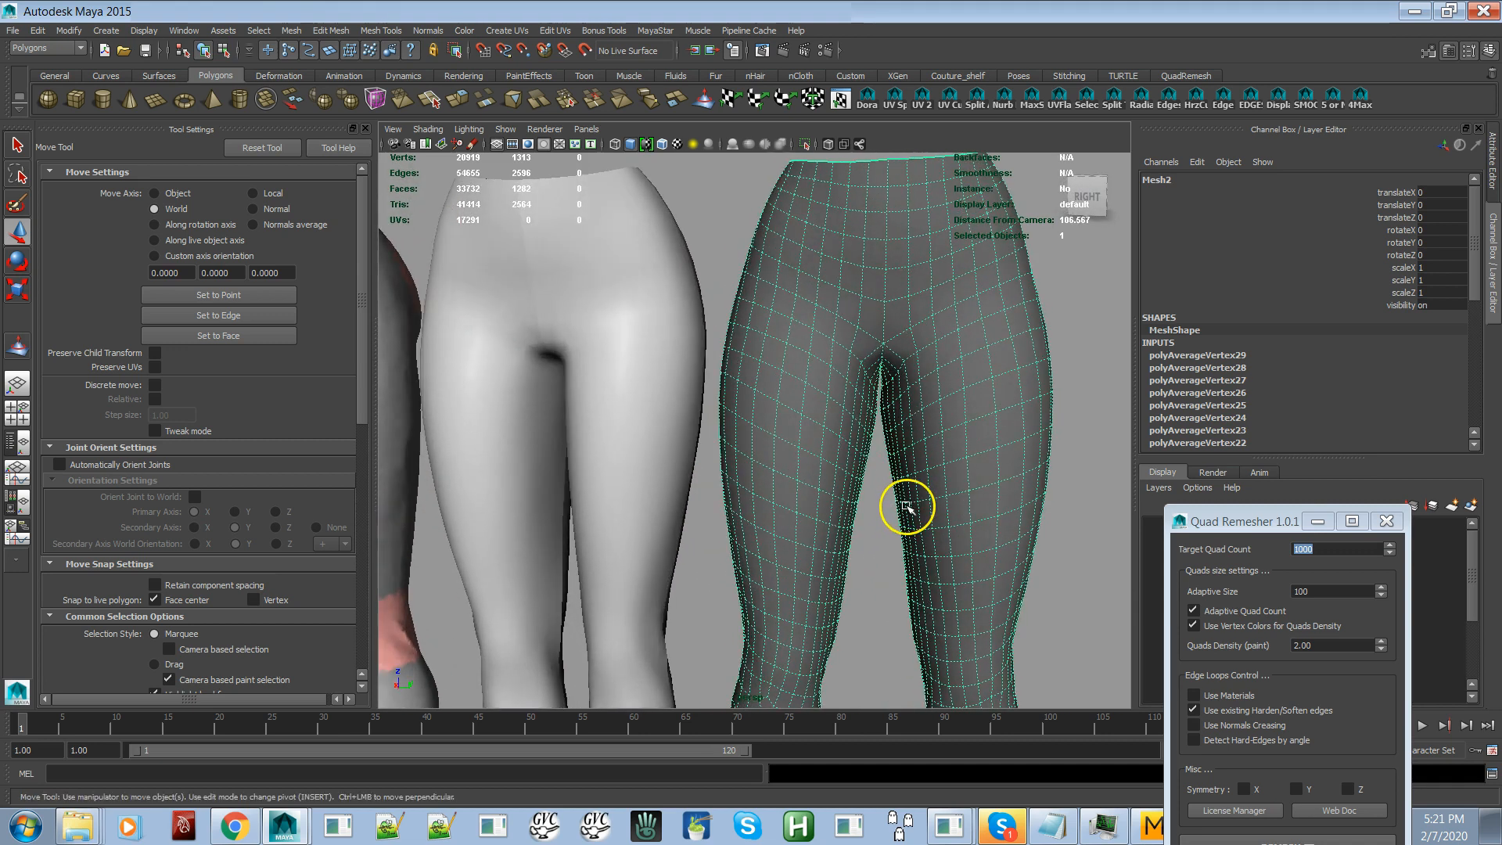
scroll(906, 507, down, 3)
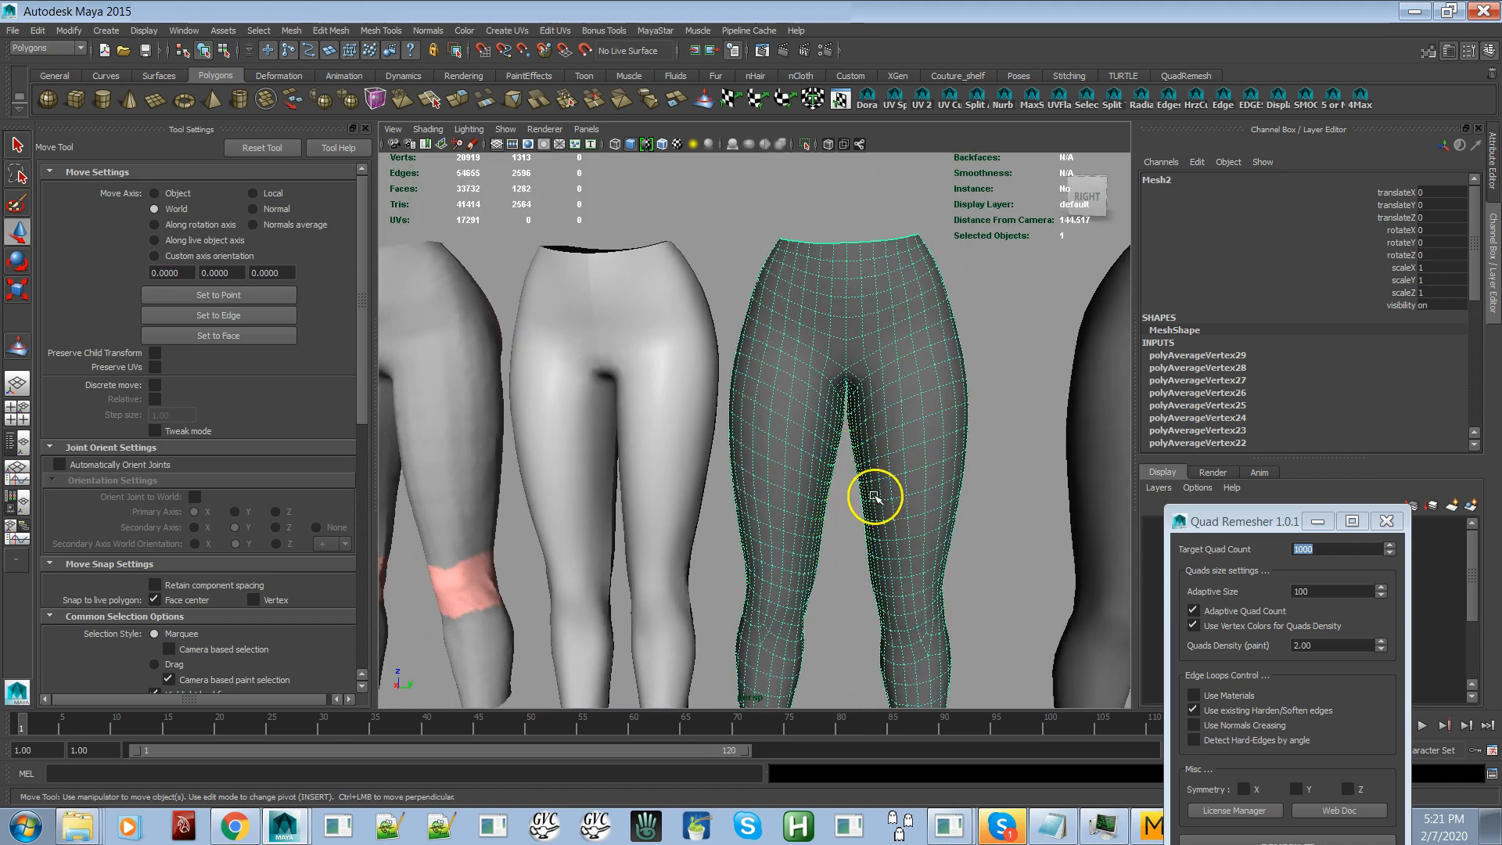
scroll(851, 555, down, 4)
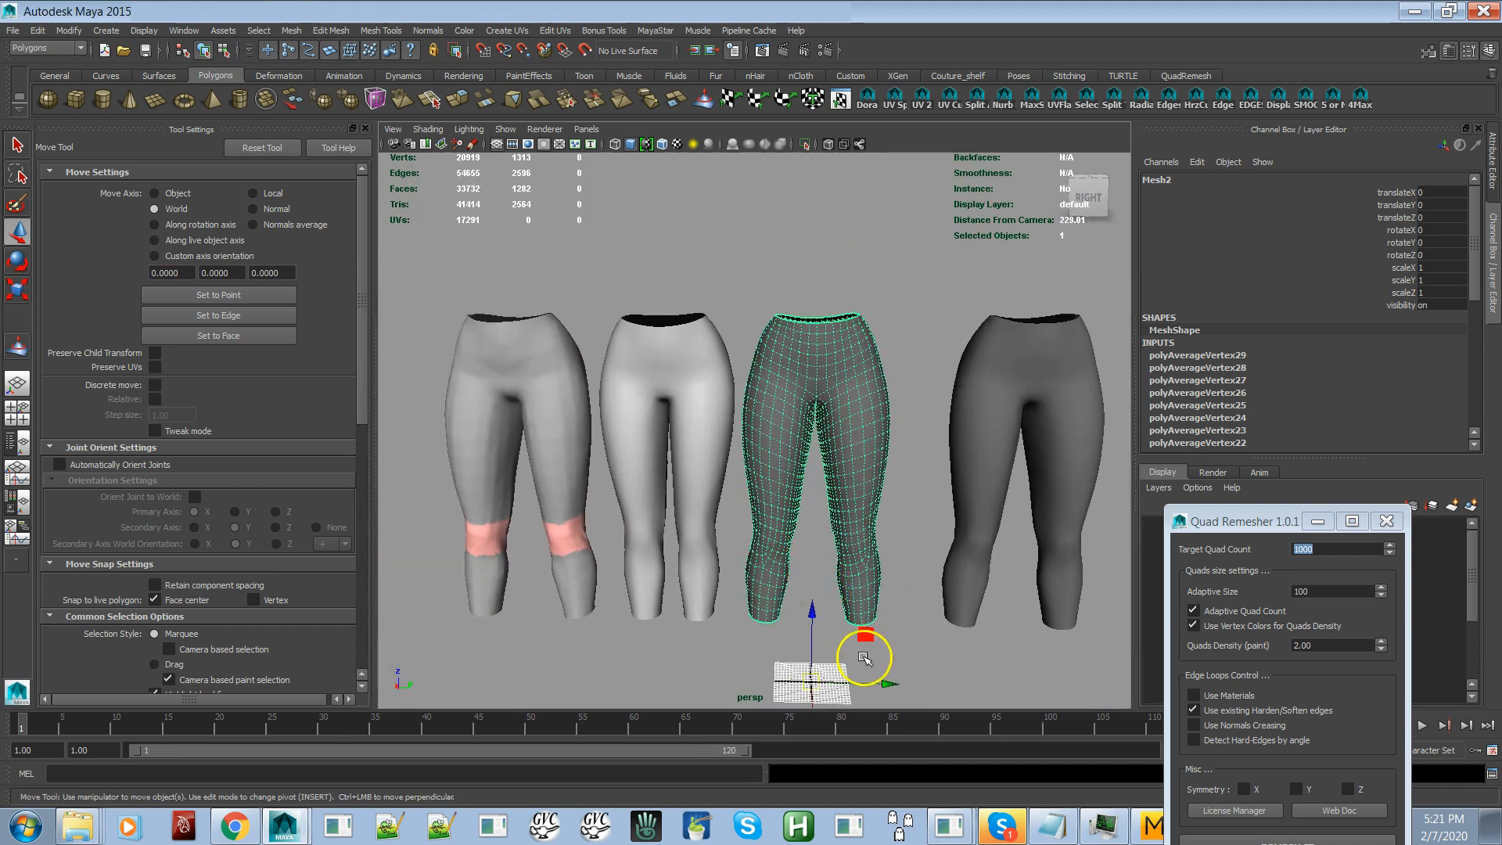
Step: Compare the wireframe of the neighbouring Retopo2_Mesh1 pants with Mesh2, ending with Mesh2 selected and its legs in close view
click(928, 620)
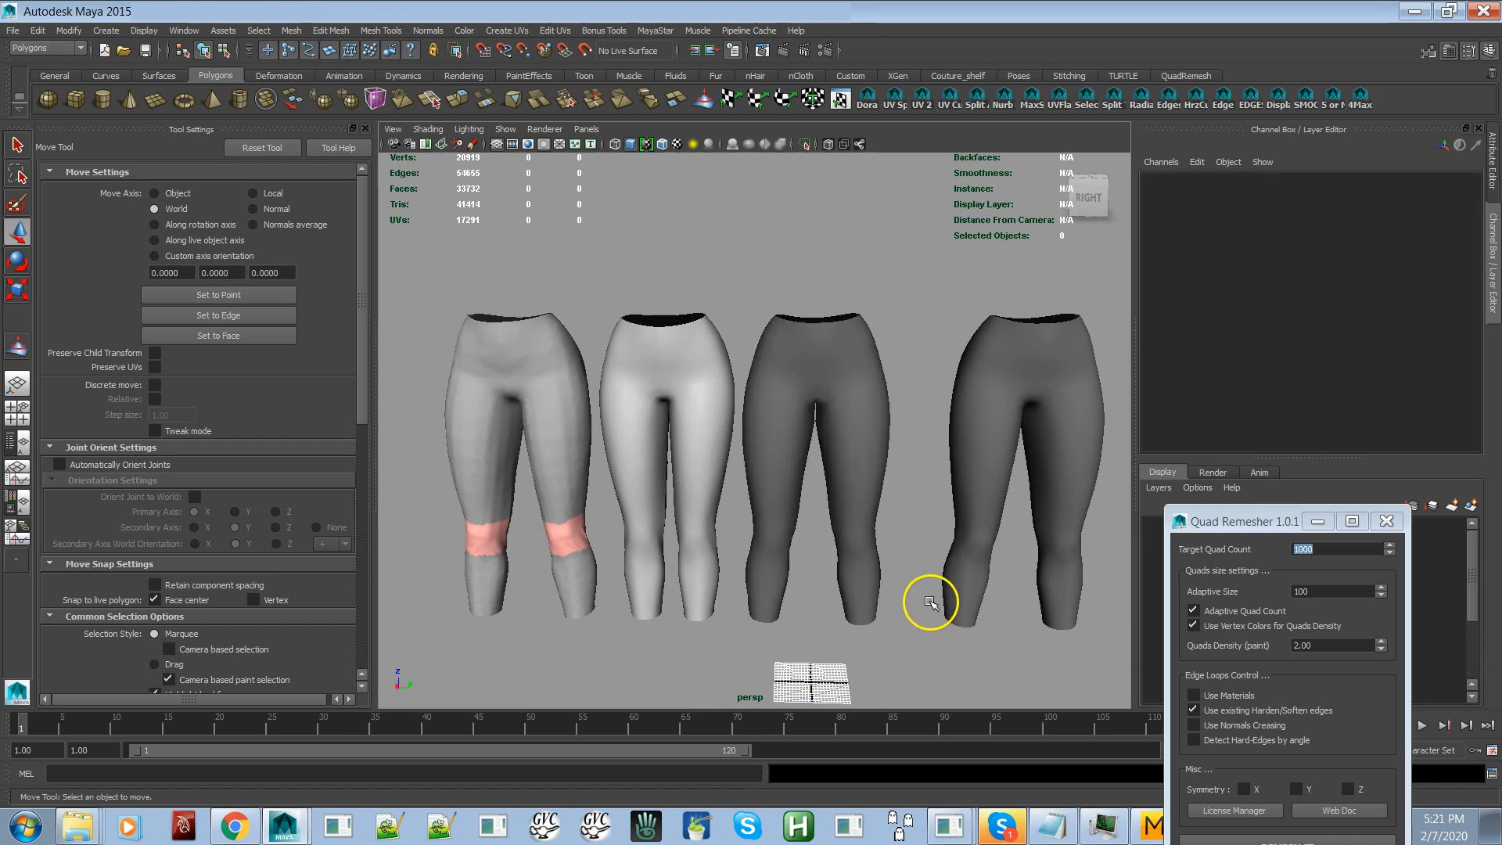
scroll(899, 626, down, 3)
click(970, 523)
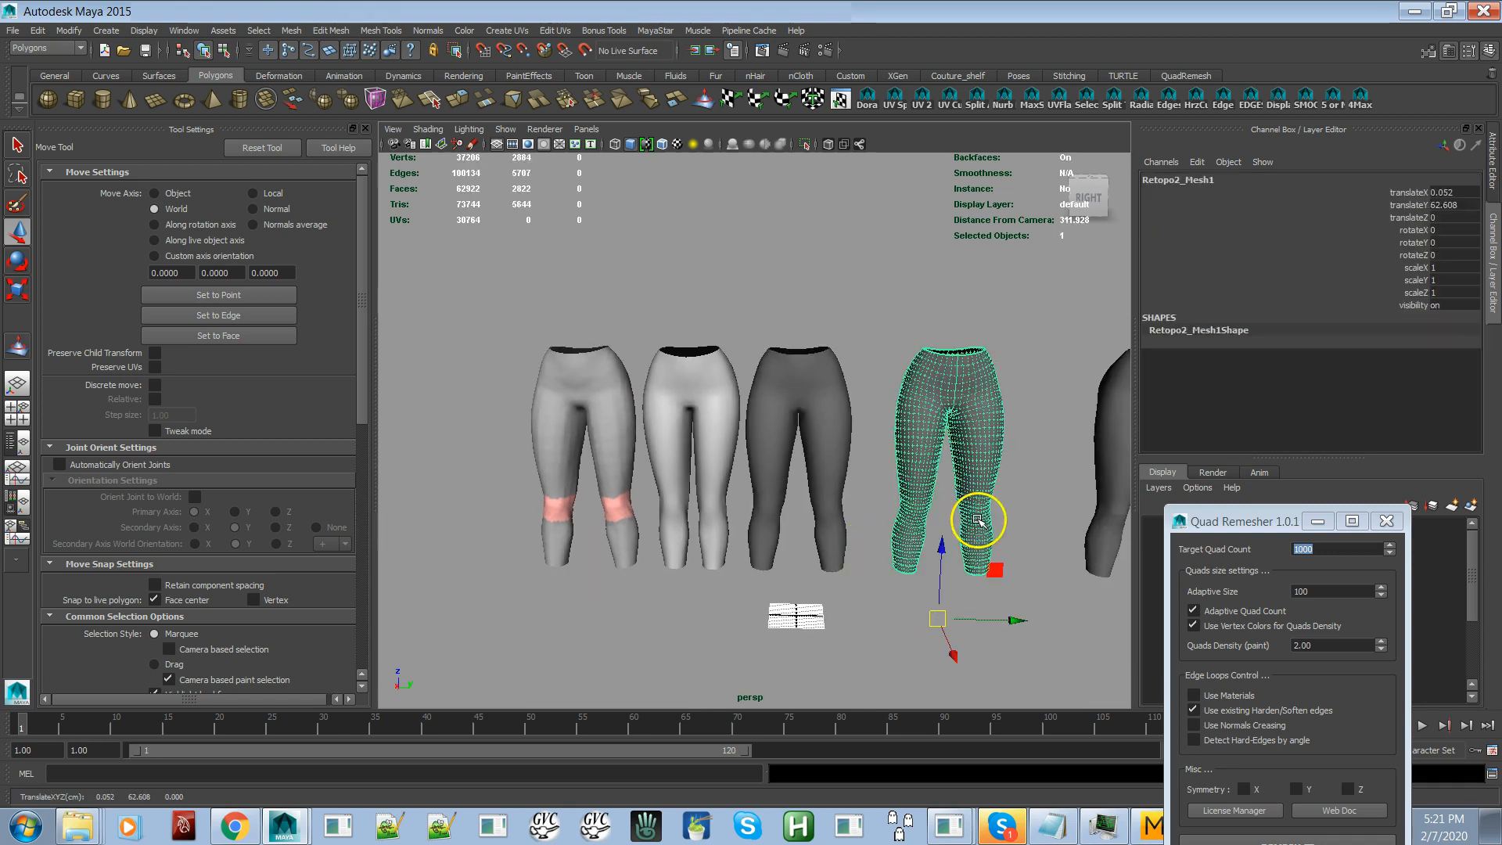
click(842, 514)
scroll(911, 606, up, 5)
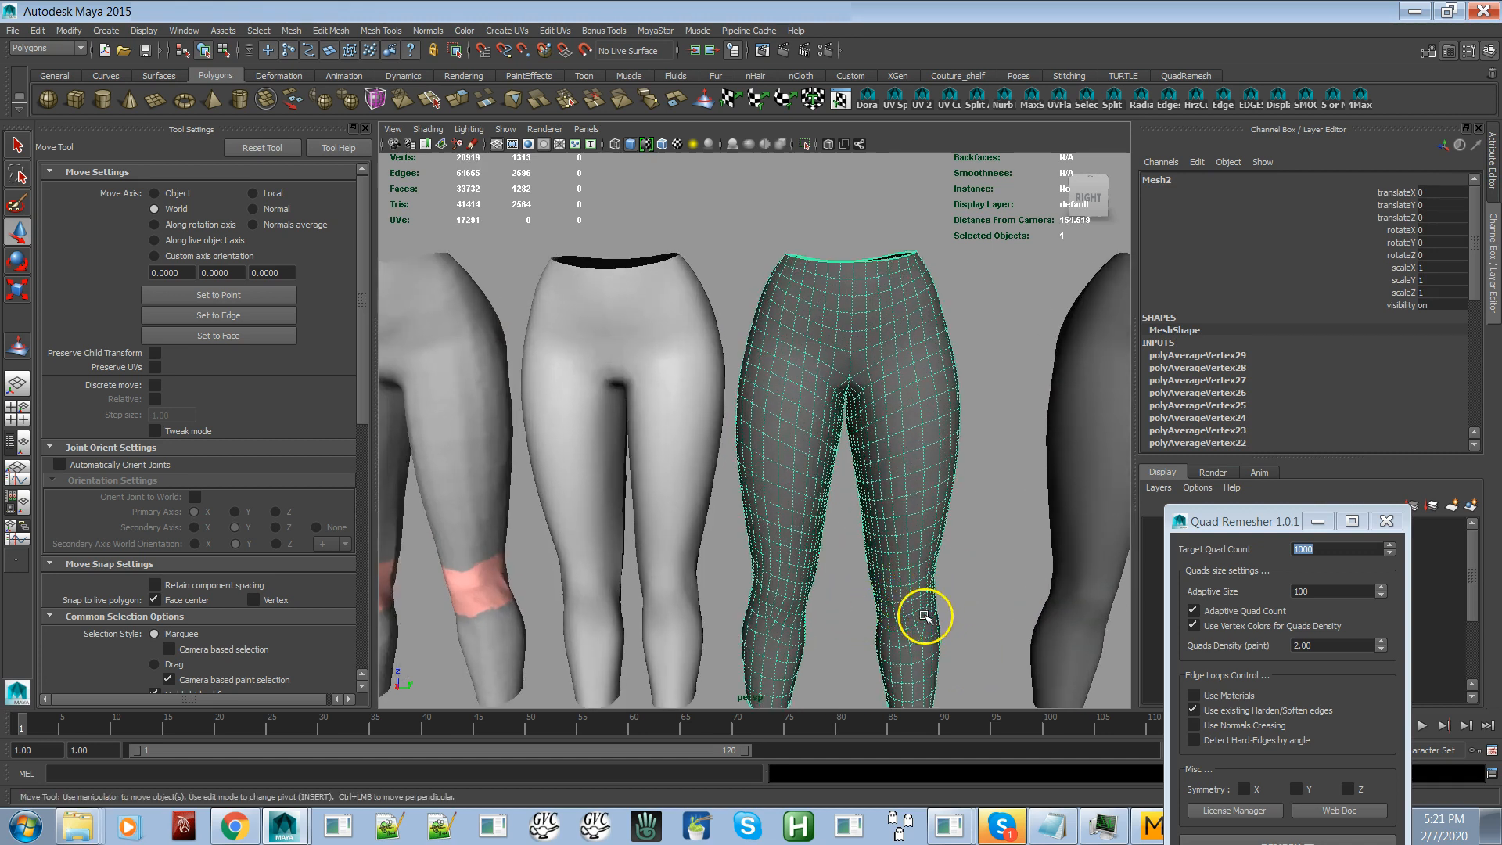
scroll(935, 594, up, 2)
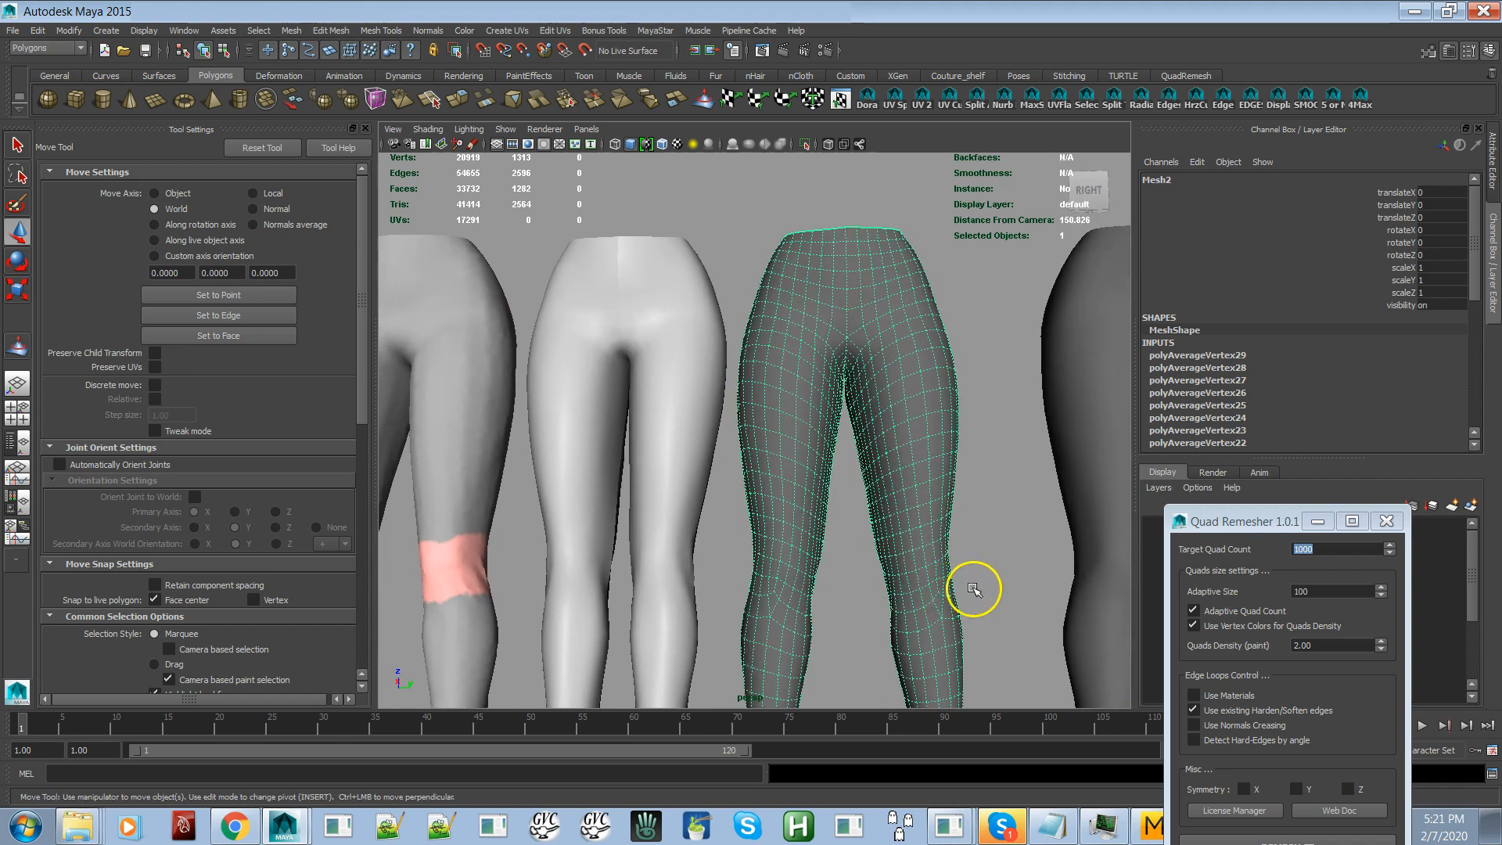
scroll(939, 547, down, 3)
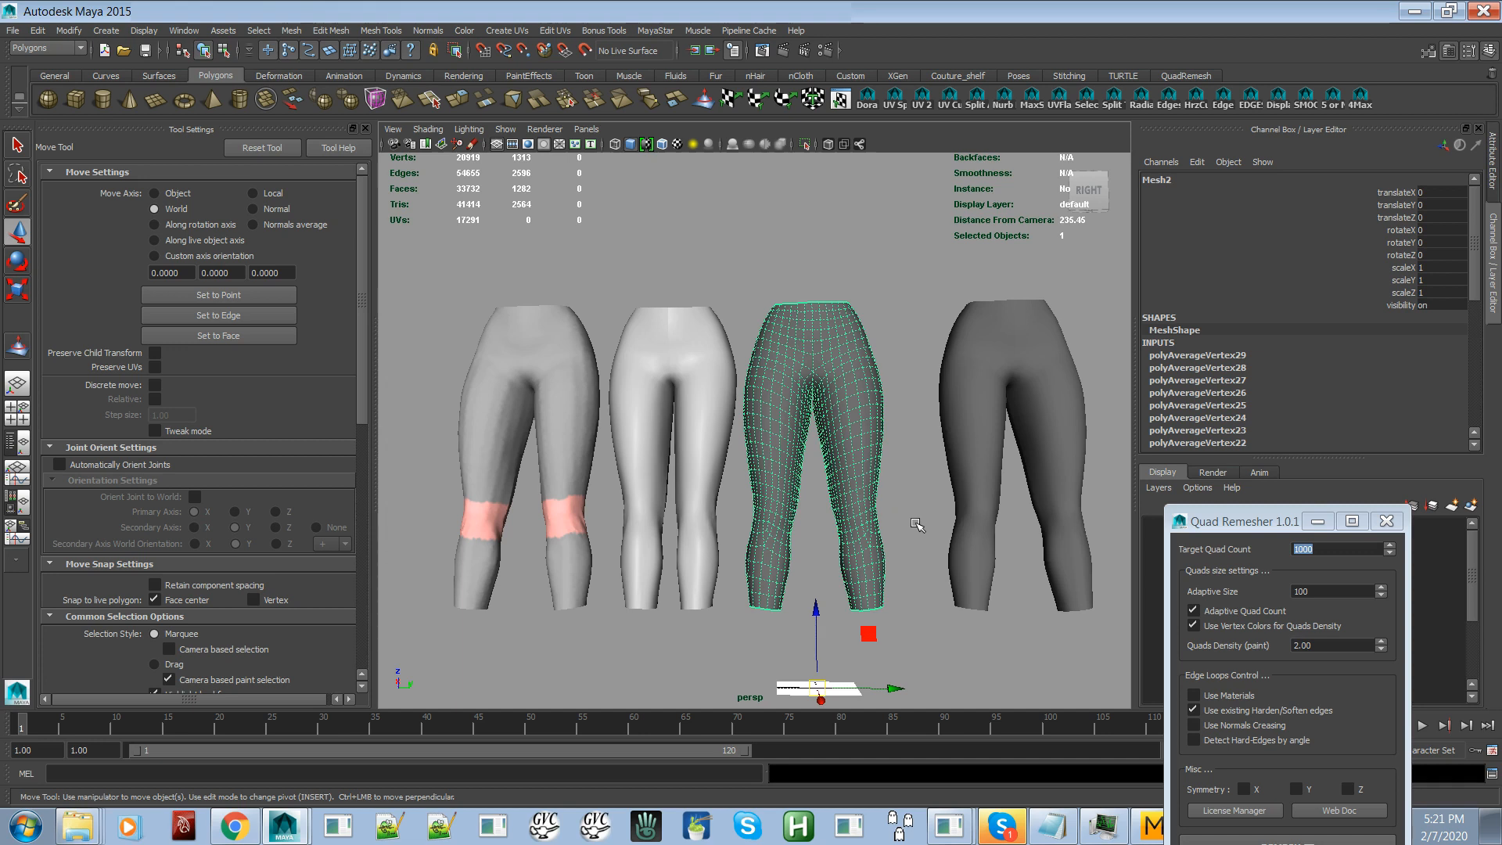
Step: Review the whole line-up of pants versions, then return to a close view of the Mesh2 topology
alt+drag(902, 518, 902, 549)
alt+right_drag(902, 550, 769, 481)
click(838, 375)
click(783, 458)
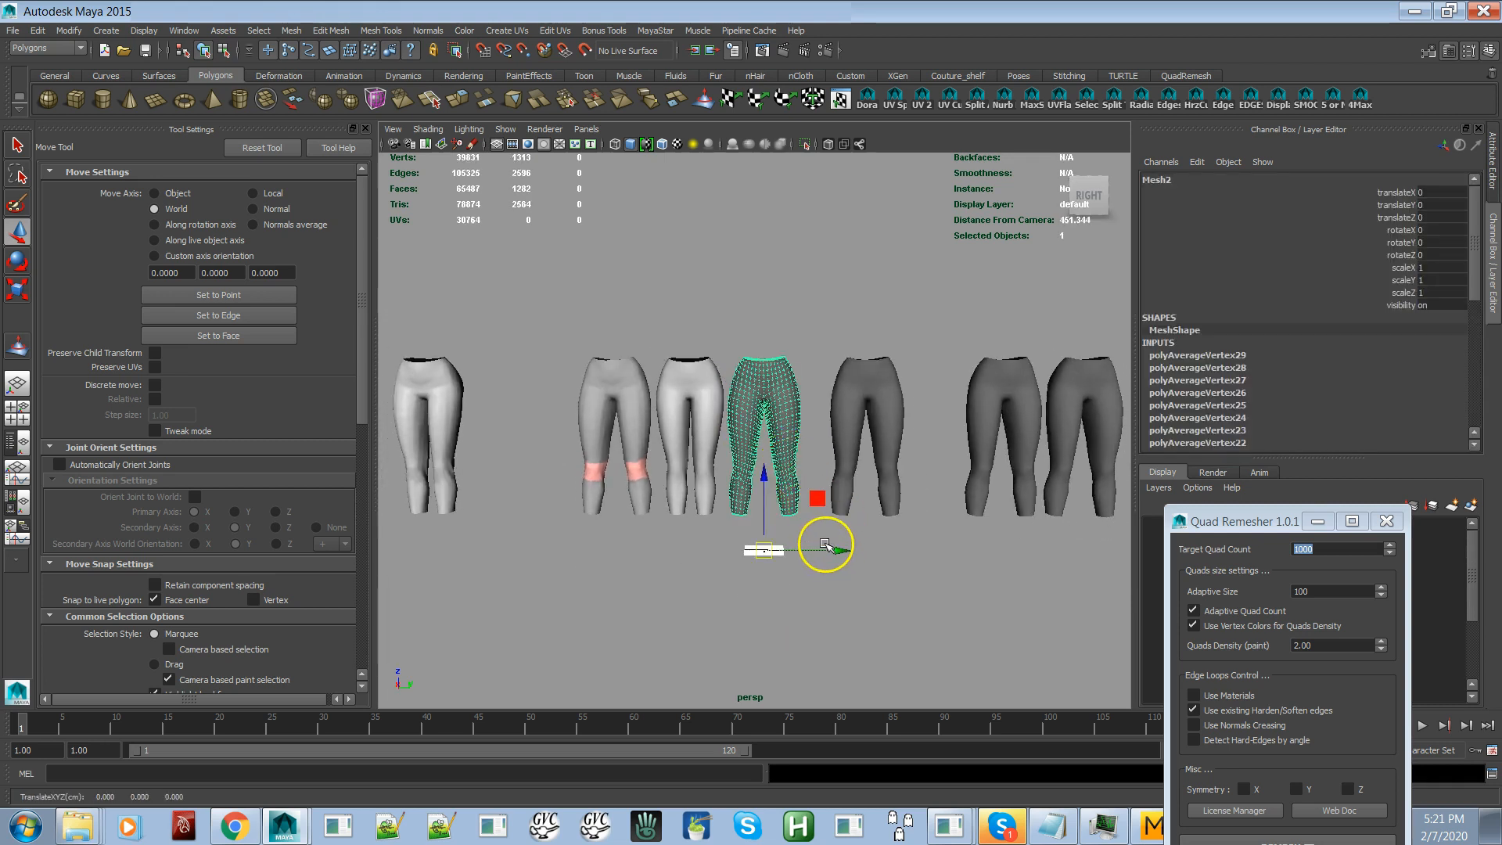
alt+right_drag(815, 464, 853, 596)
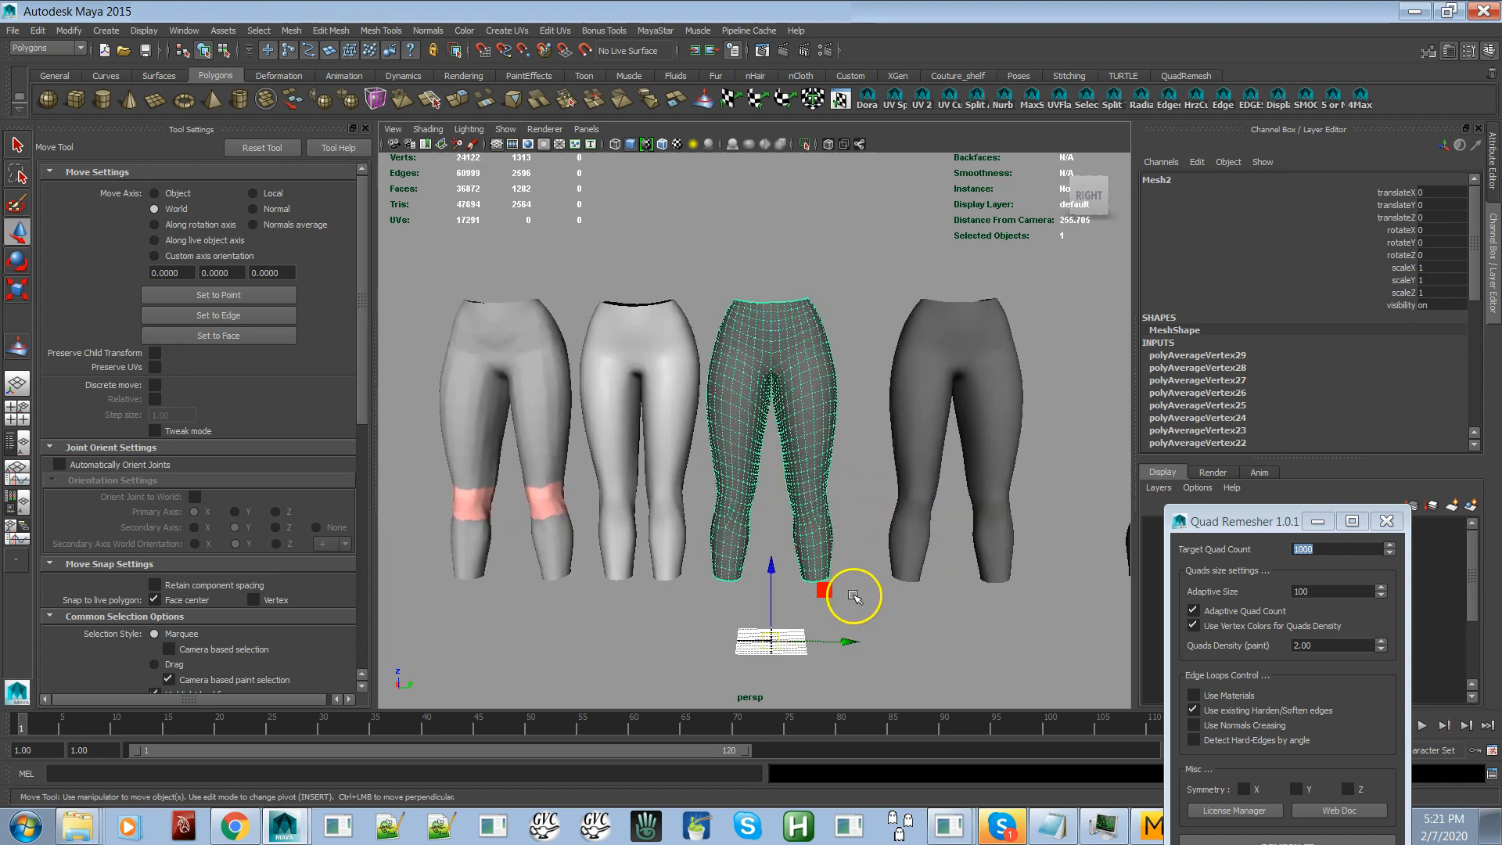
alt+right_drag(788, 496, 865, 631)
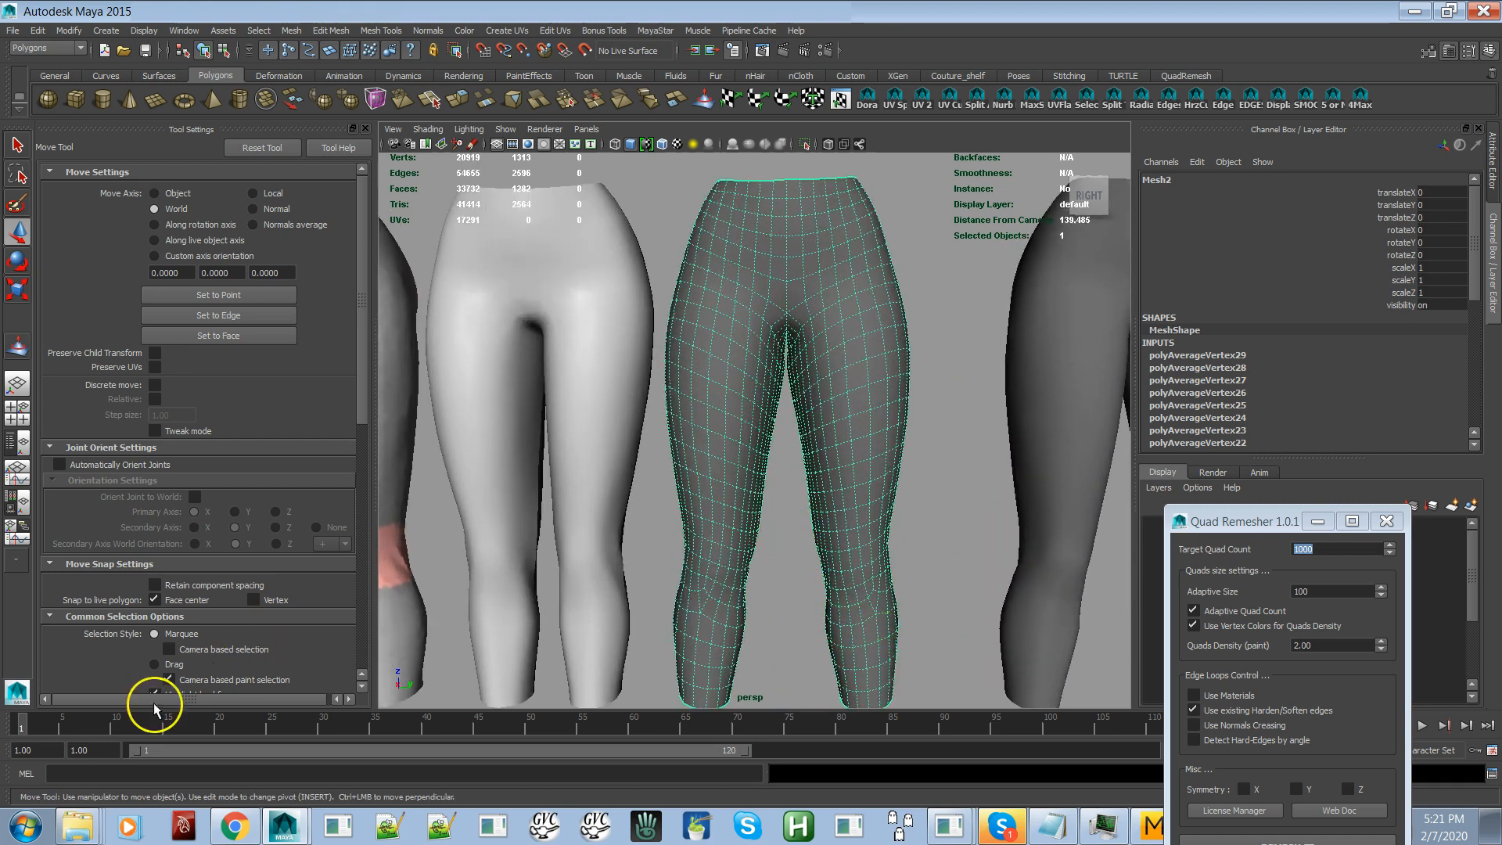
Step: Switch to SketchRetopo2 and examine the crotch of the retopo pants from below, through the waist opening and from the front
key(alt+Tab)
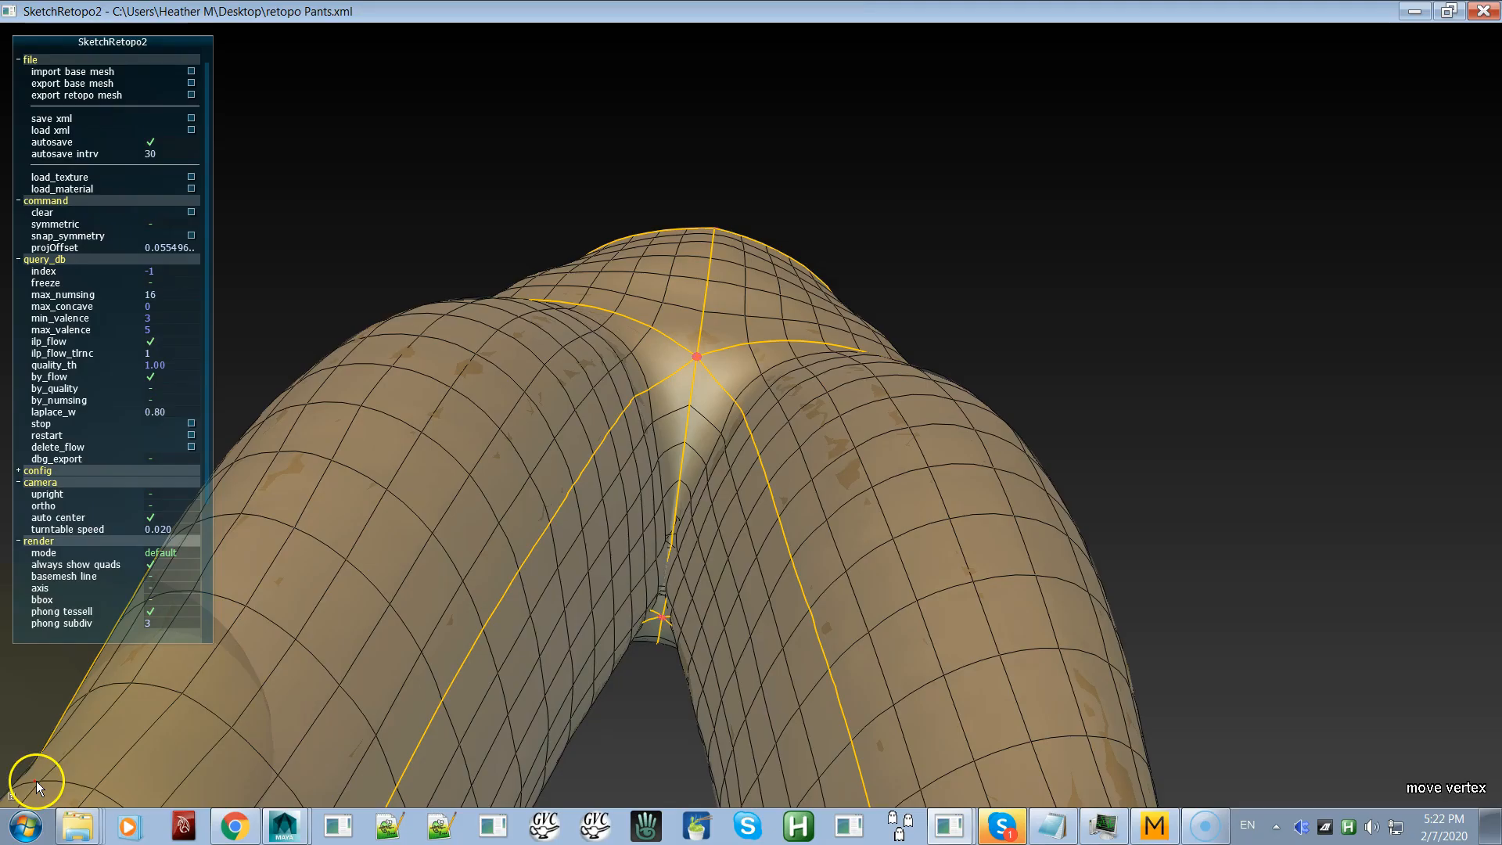
right_drag(693, 536, 753, 618)
right_drag(748, 536, 824, 660)
right_drag(804, 494, 815, 456)
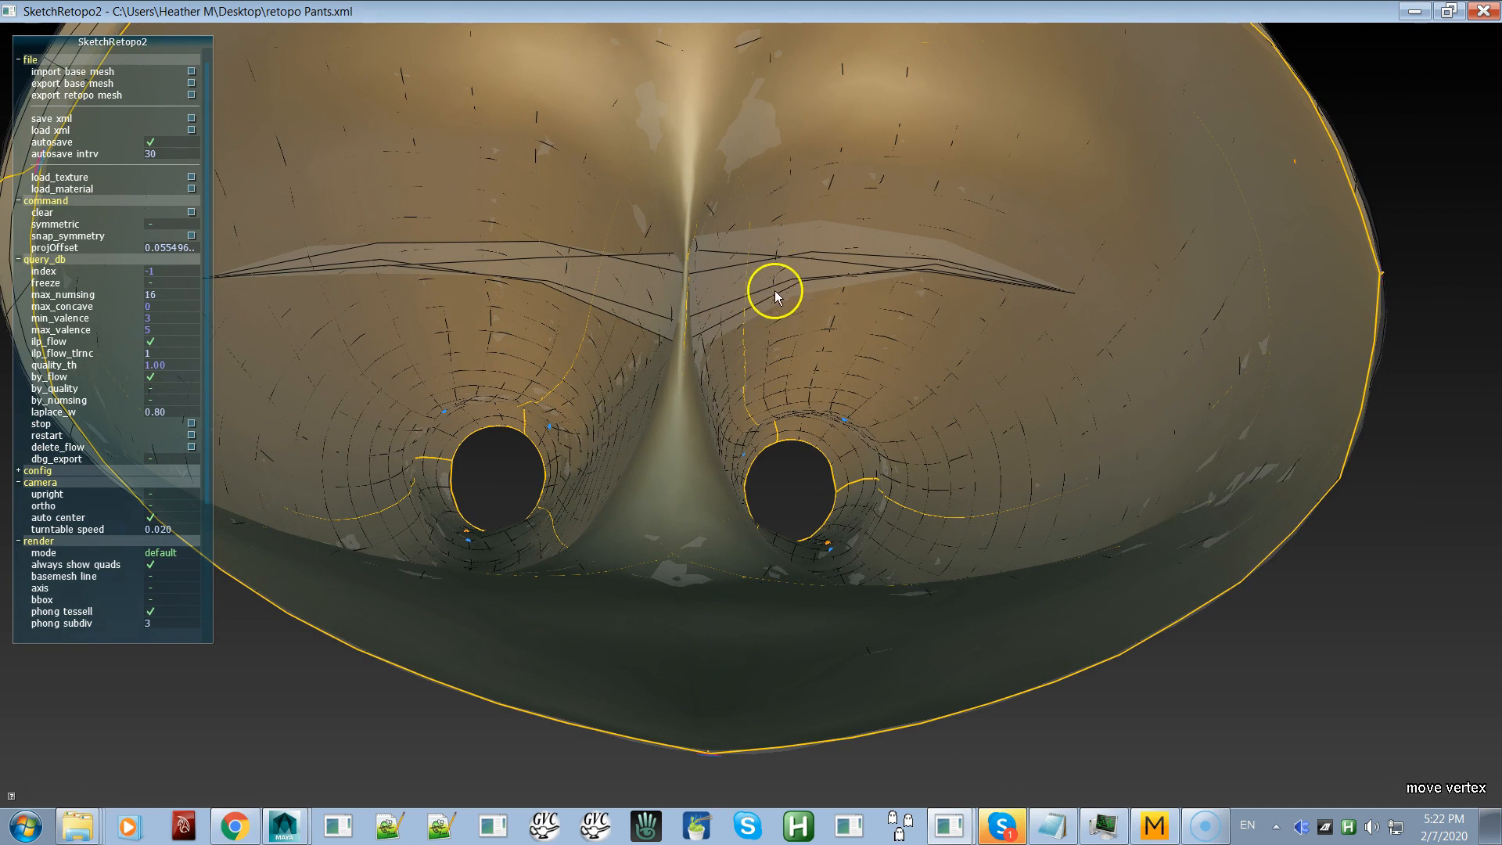
scroll(740, 229, down, 3)
scroll(712, 106, down, 3)
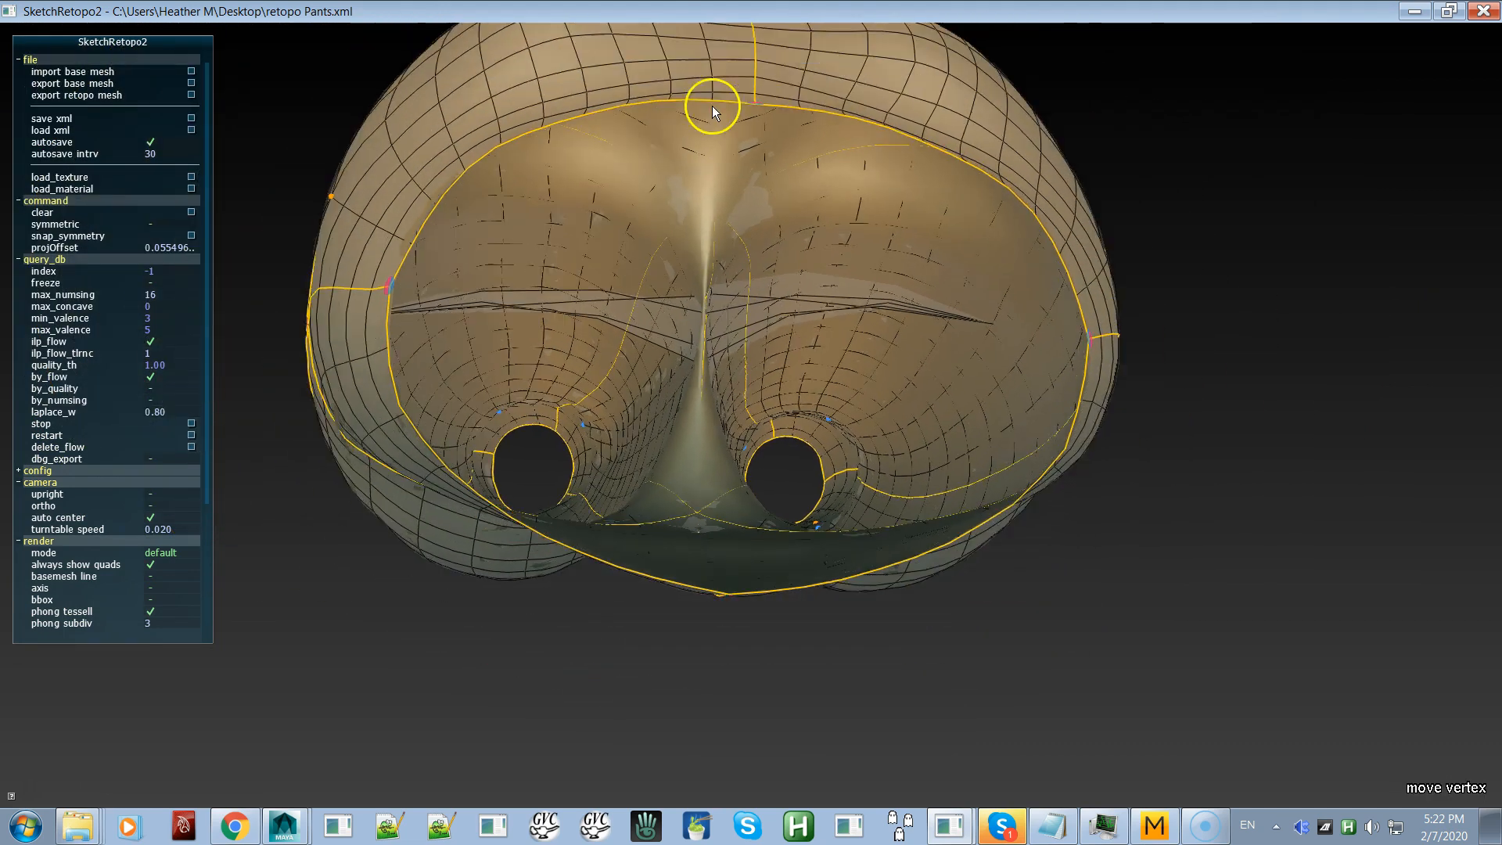
middle_drag(722, 385, 775, 187)
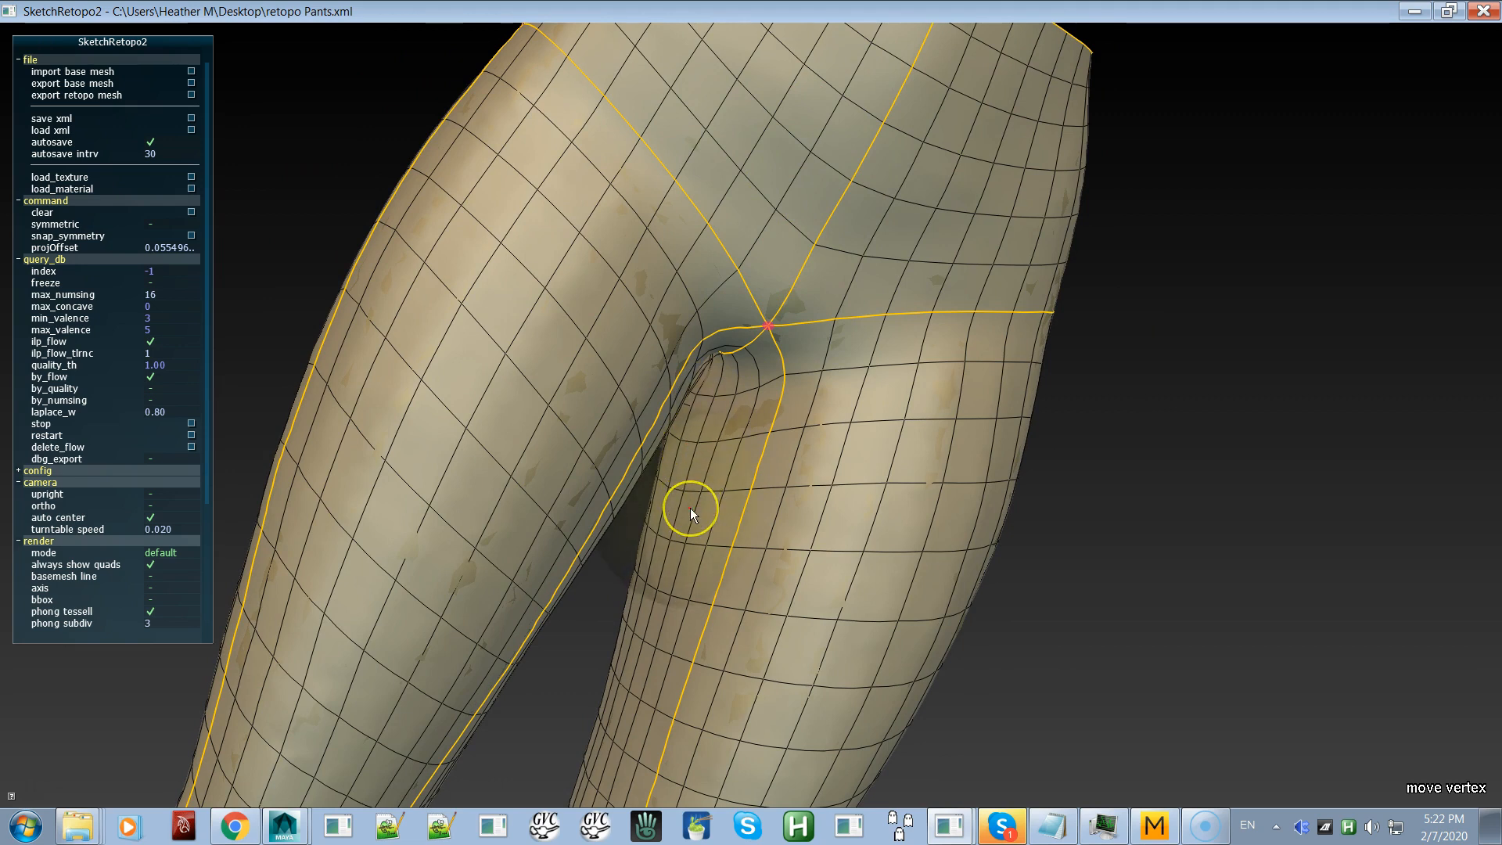
middle_drag(690, 508, 649, 473)
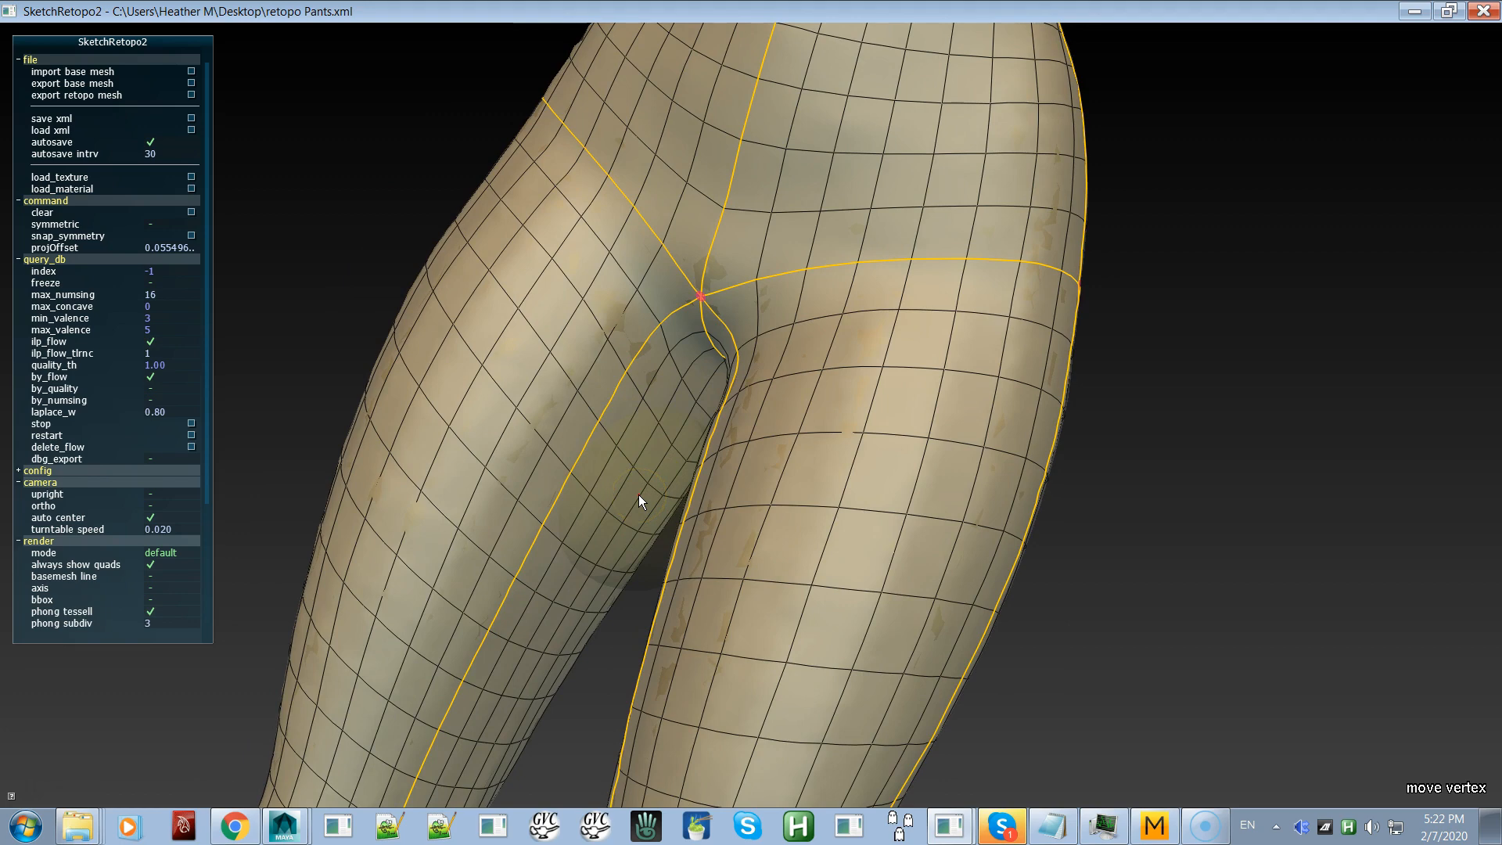
Step: Switch to edge loop mode and insert extra horizontal edge loops just above one knee
middle_drag(734, 470, 775, 245)
middle_drag(831, 413, 586, 275)
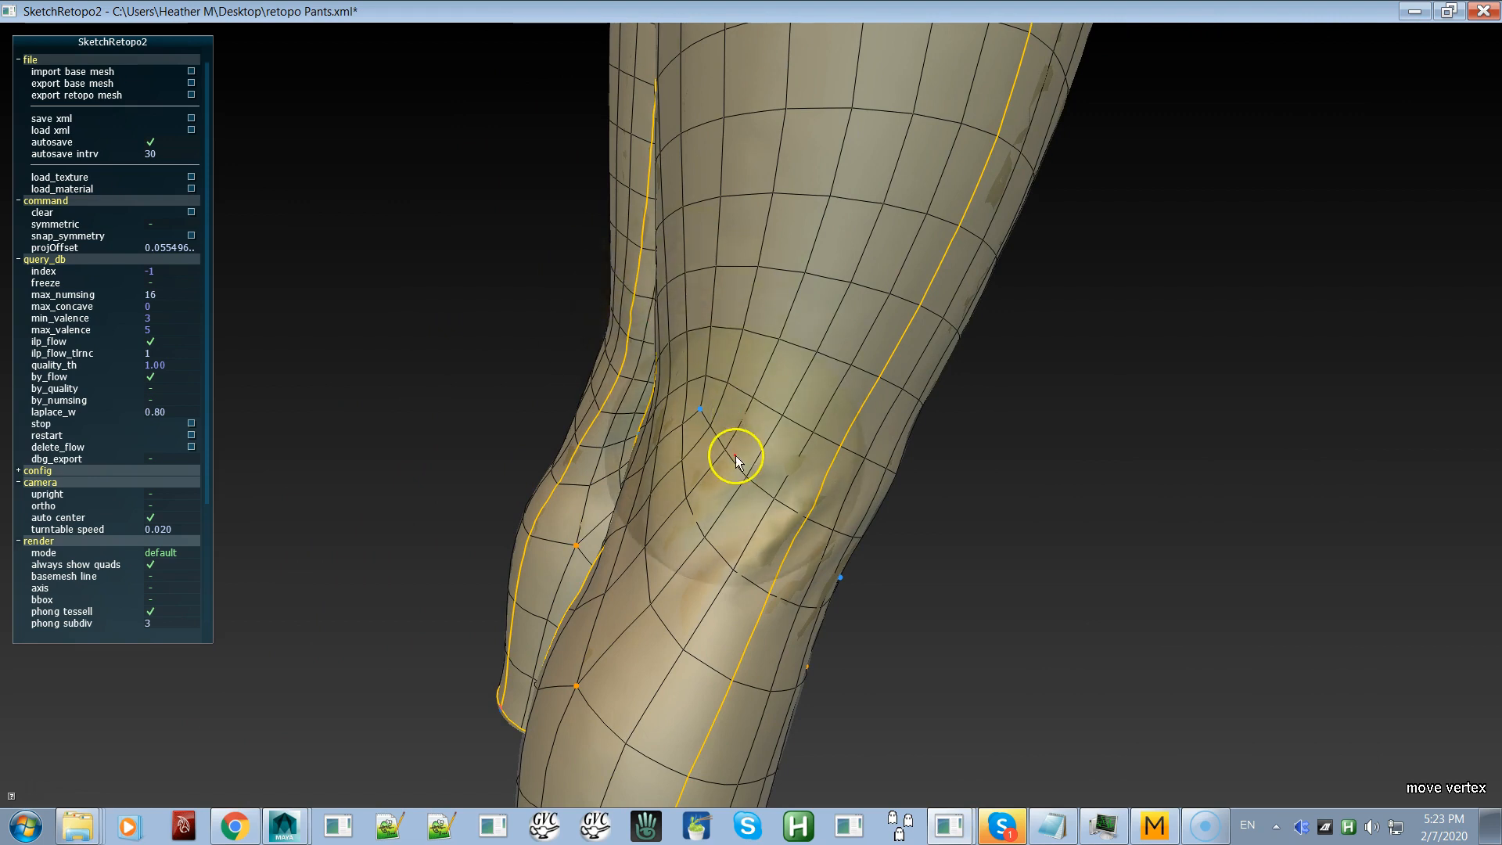
key(l)
key(v)
key(e)
mouse_move(712, 485)
mouse_down()
mouse_move(714, 587)
mouse_move(762, 632)
mouse_move(866, 618)
mouse_move(889, 632)
mouse_move(881, 593)
mouse_move(824, 594)
mouse_move(812, 346)
mouse_up()
Step: Insert further edge loops closer to the knee joint on the same leg
alt+drag(897, 466, 543, 435)
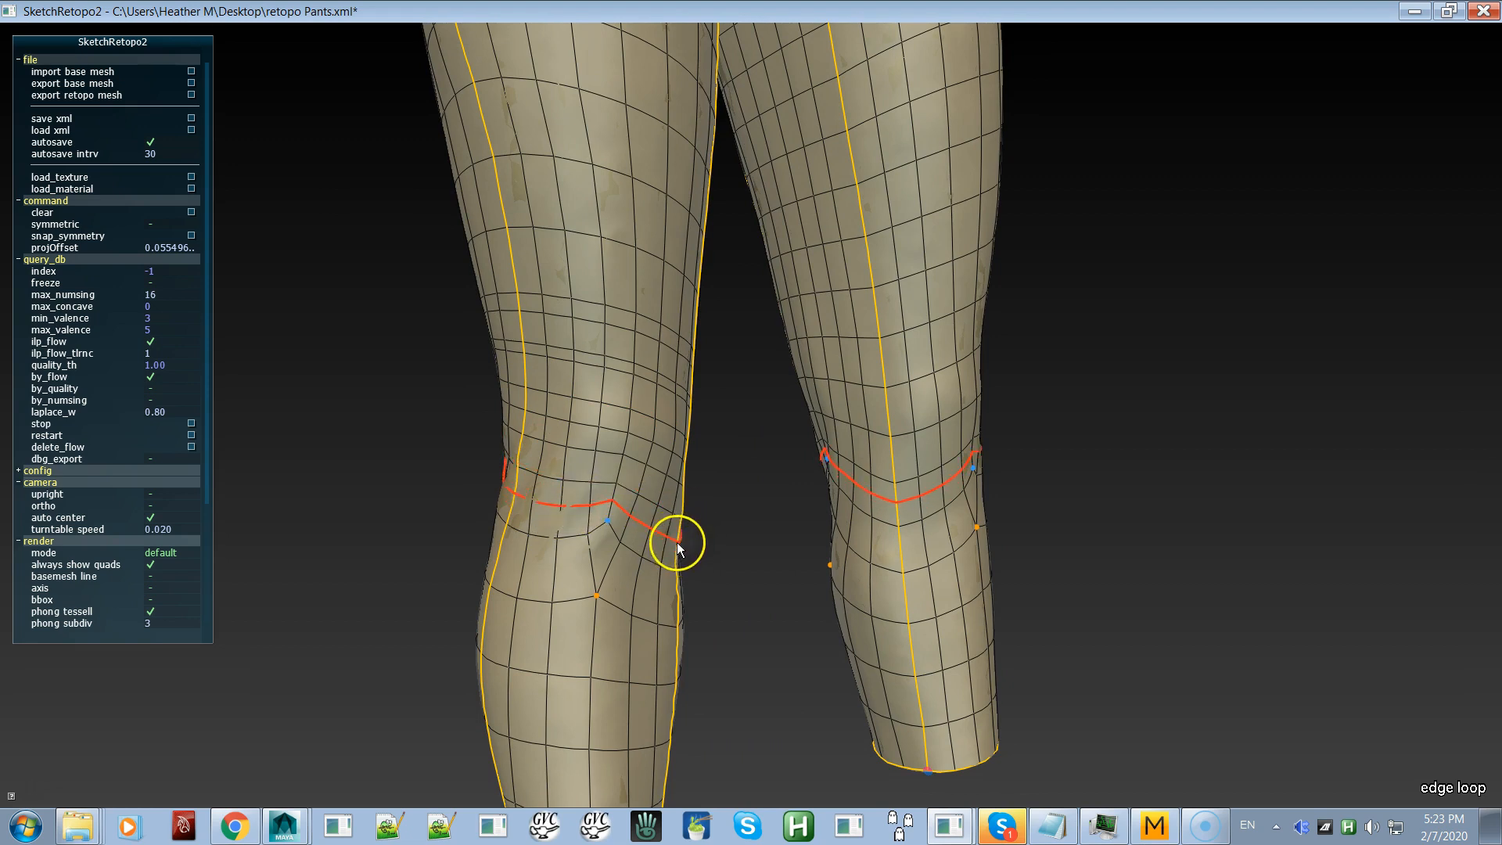
drag(669, 536, 679, 540)
alt+drag(778, 582, 670, 556)
mouse_move(670, 556)
mouse_down()
mouse_move(687, 552)
mouse_move(674, 534)
mouse_move(685, 544)
mouse_up()
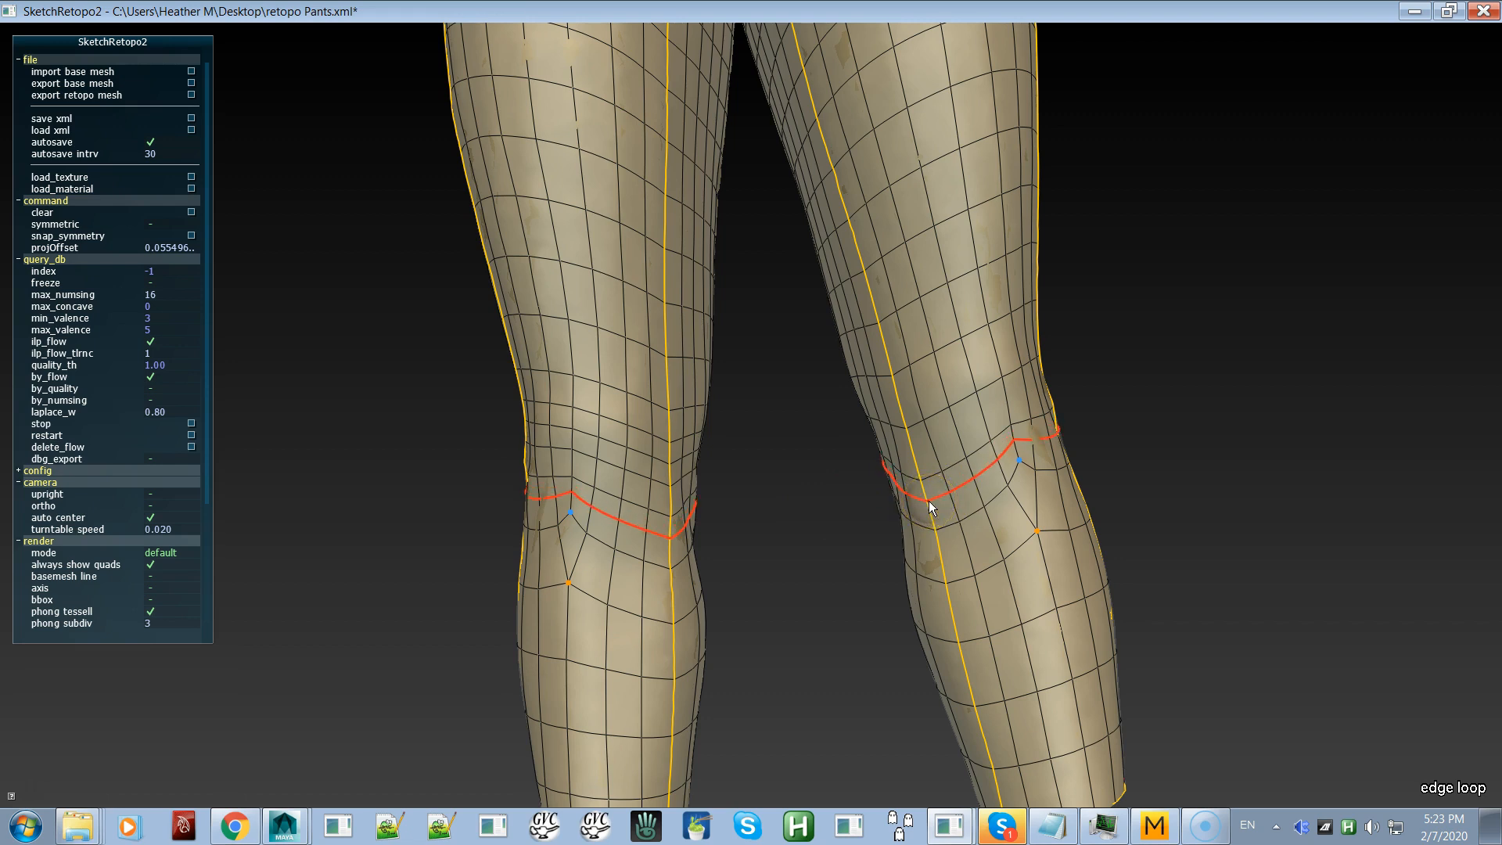
Step: Try to insert an edge loop around the knee of the opposite leg
click(856, 493)
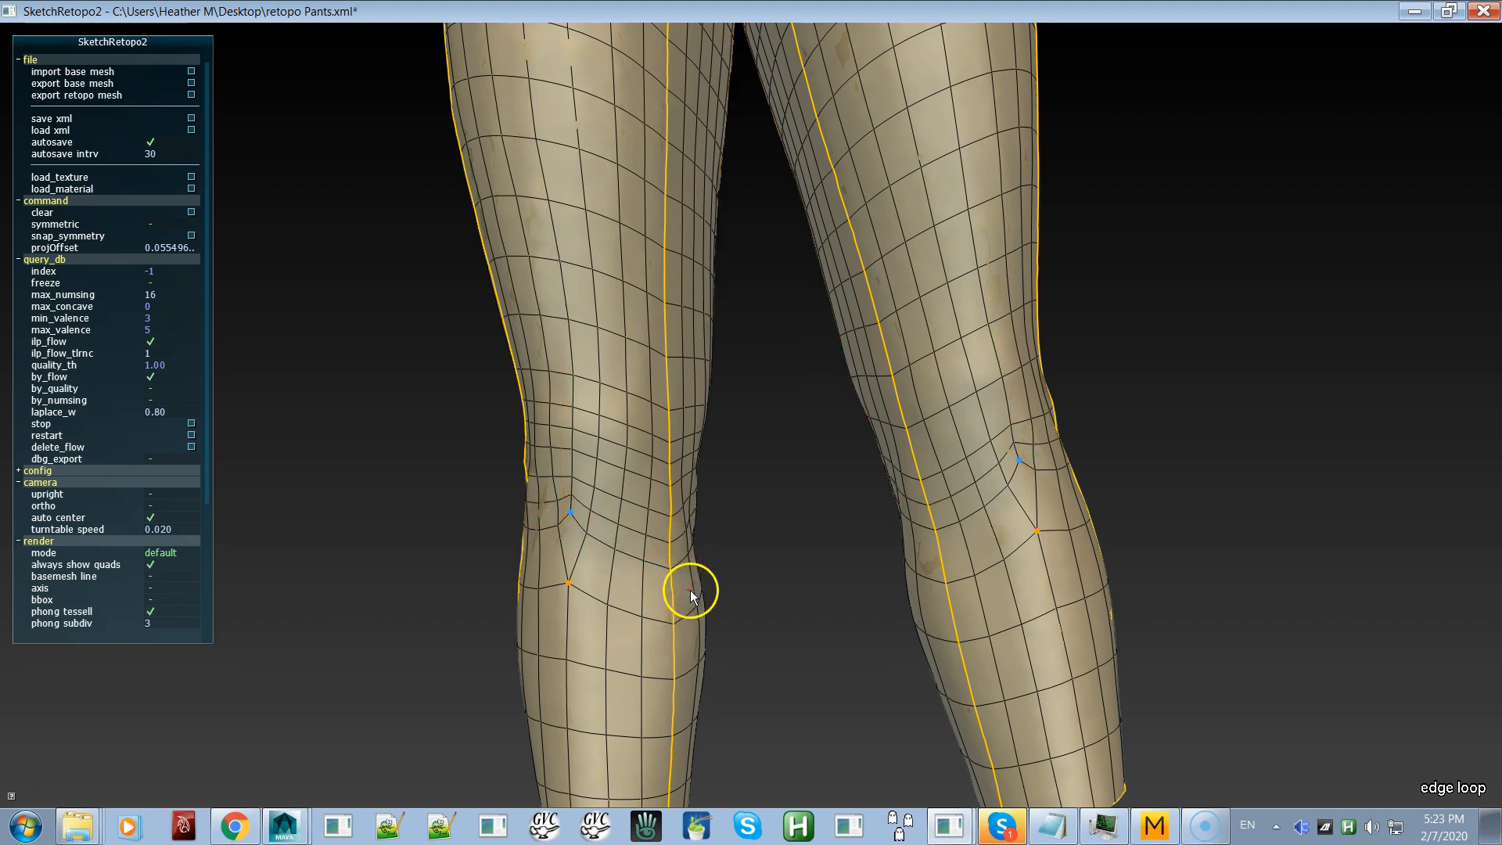
alt+drag(870, 585, 723, 574)
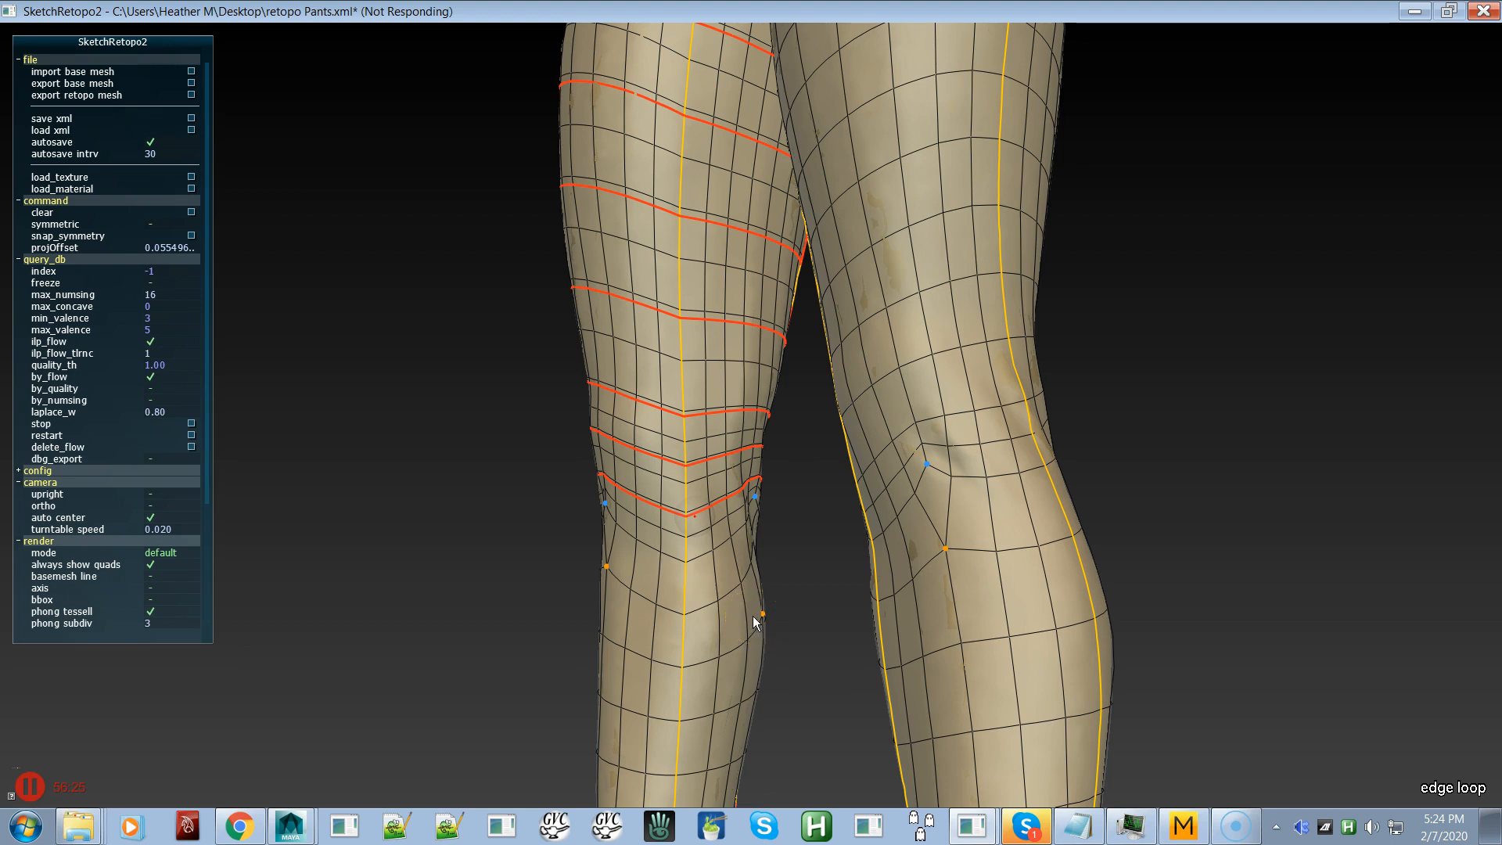
click(30, 786)
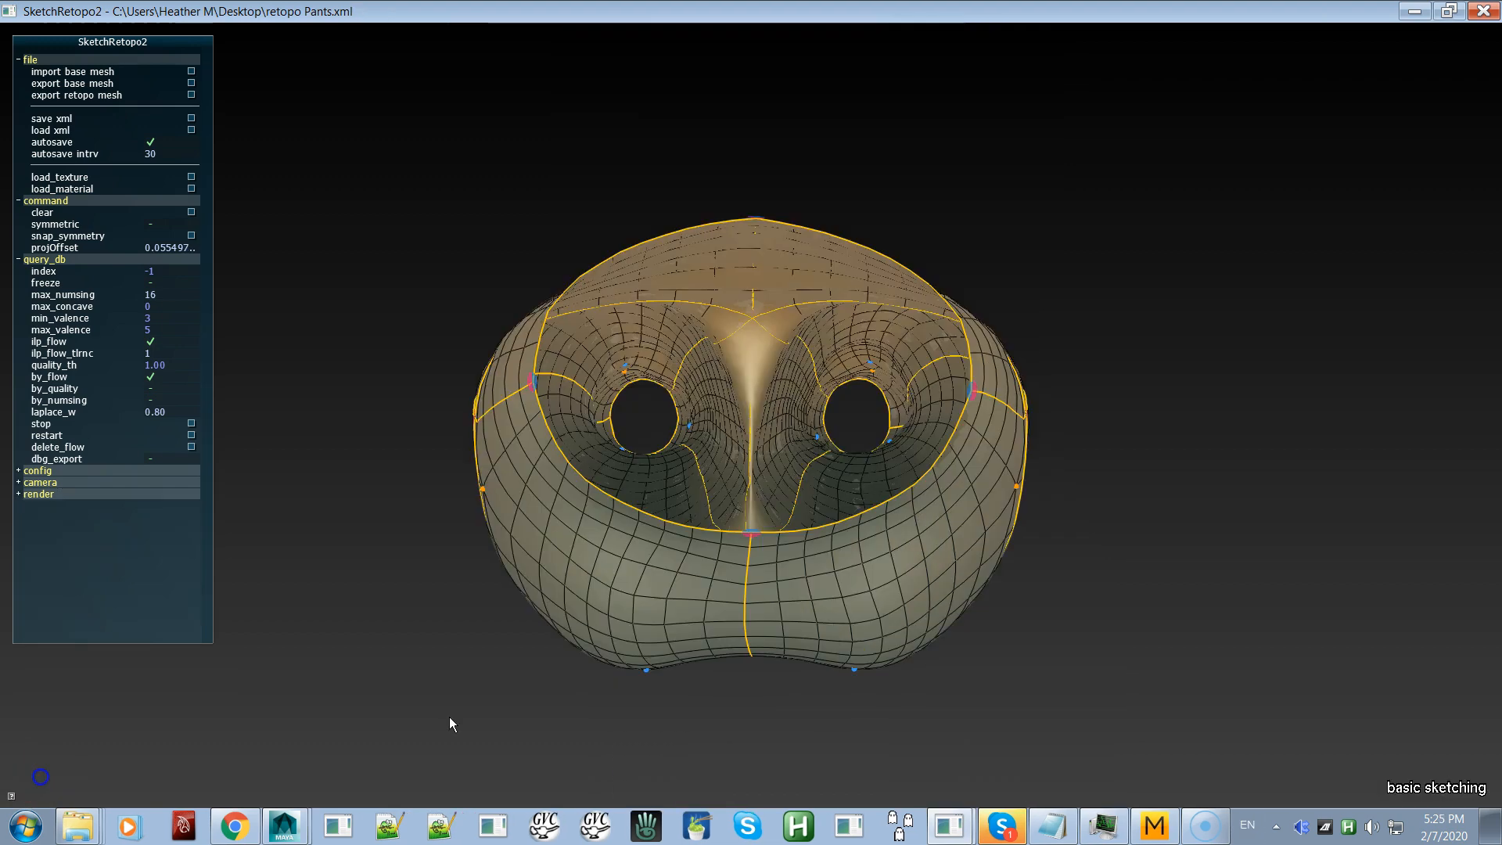
Step: View the legs from the front and insert edge loops above the opposite leg's knee in edge loop mode
alt+drag(672, 707, 869, 604)
key(v)
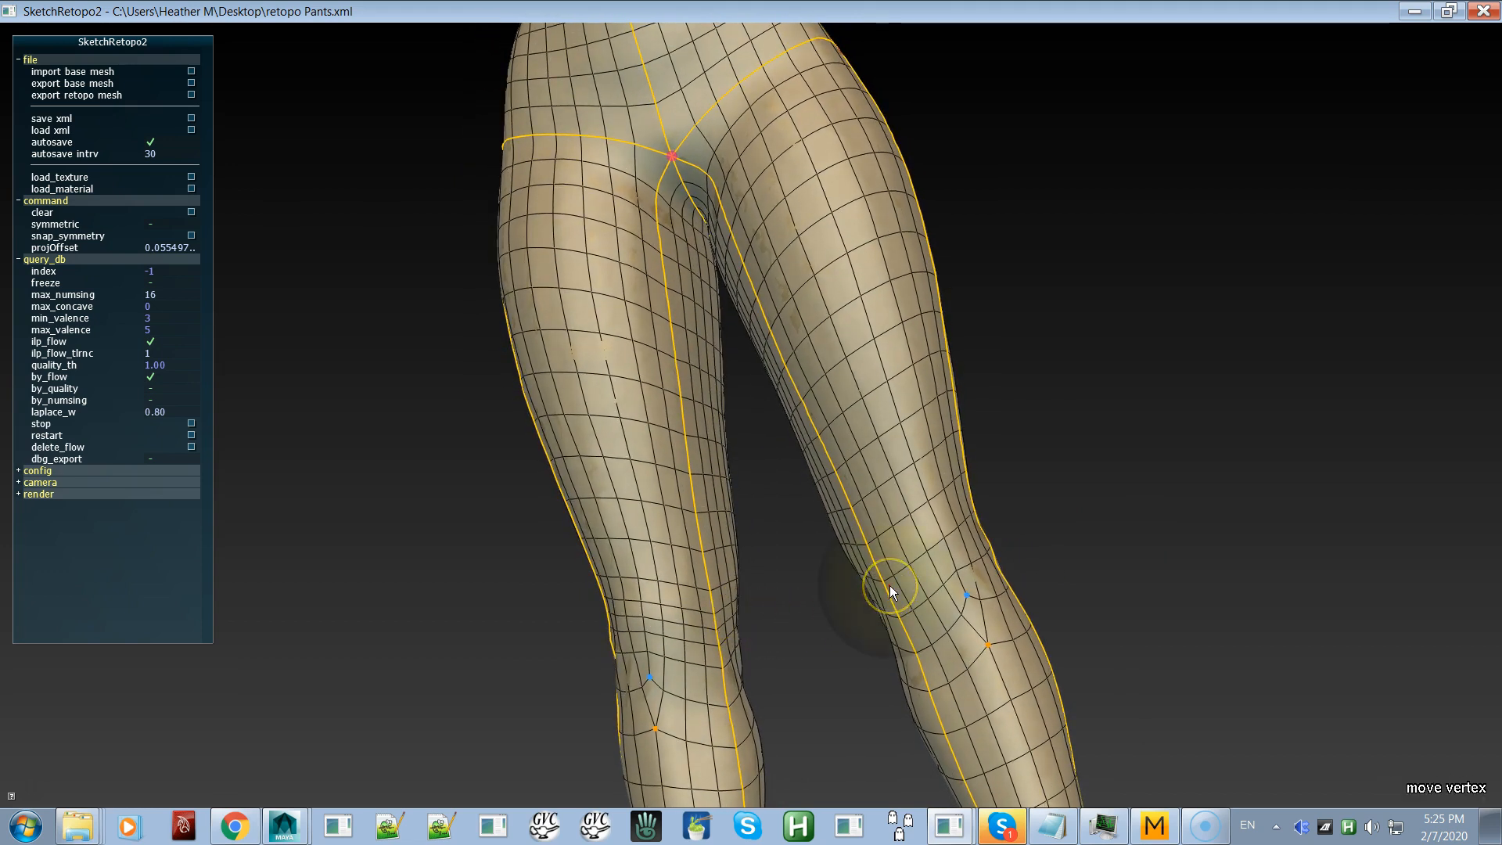
key(l)
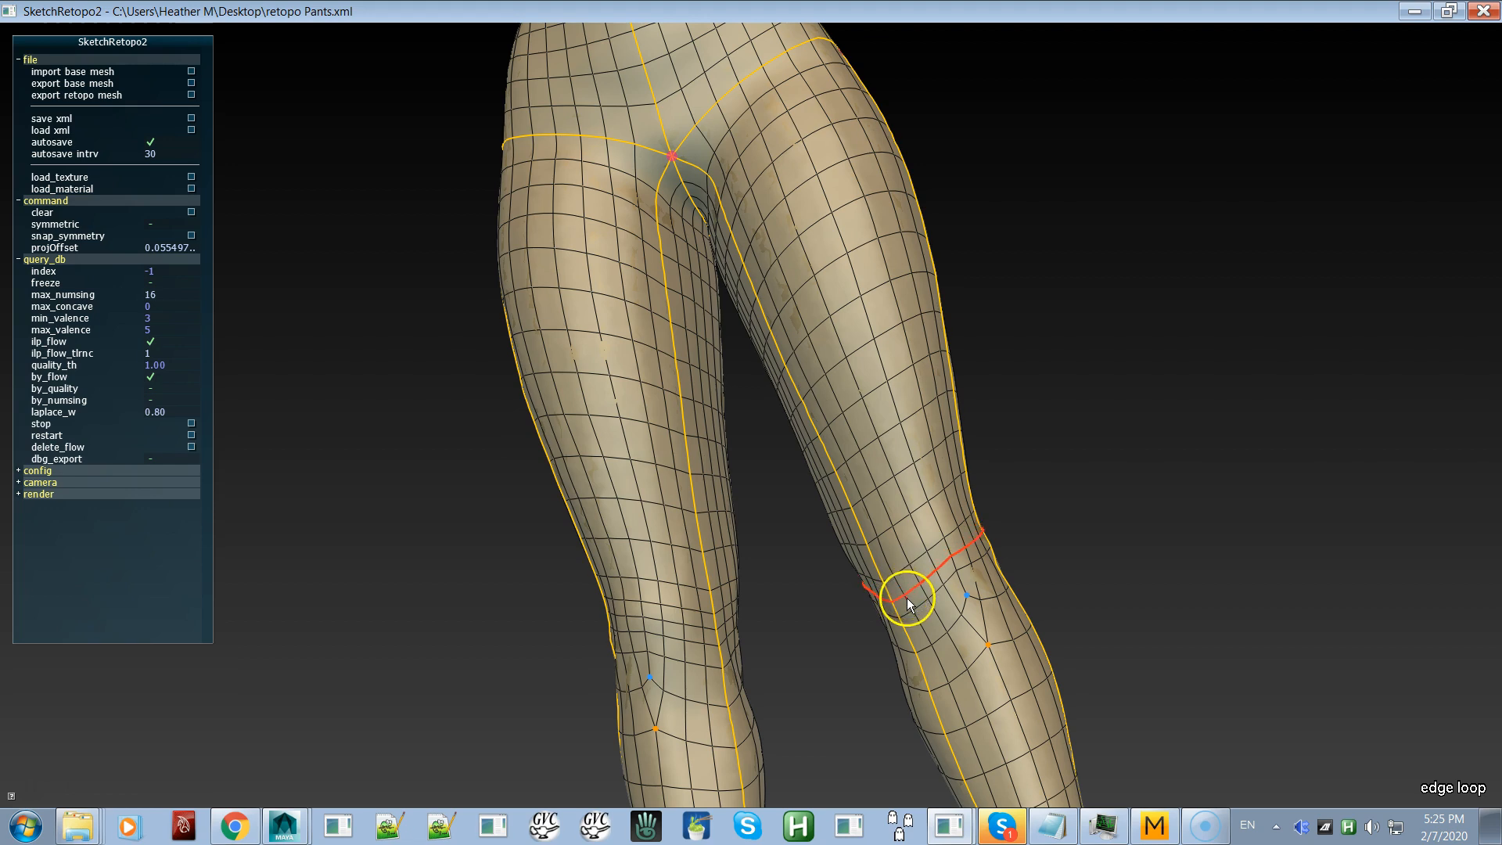
click(897, 593)
drag(896, 593, 907, 640)
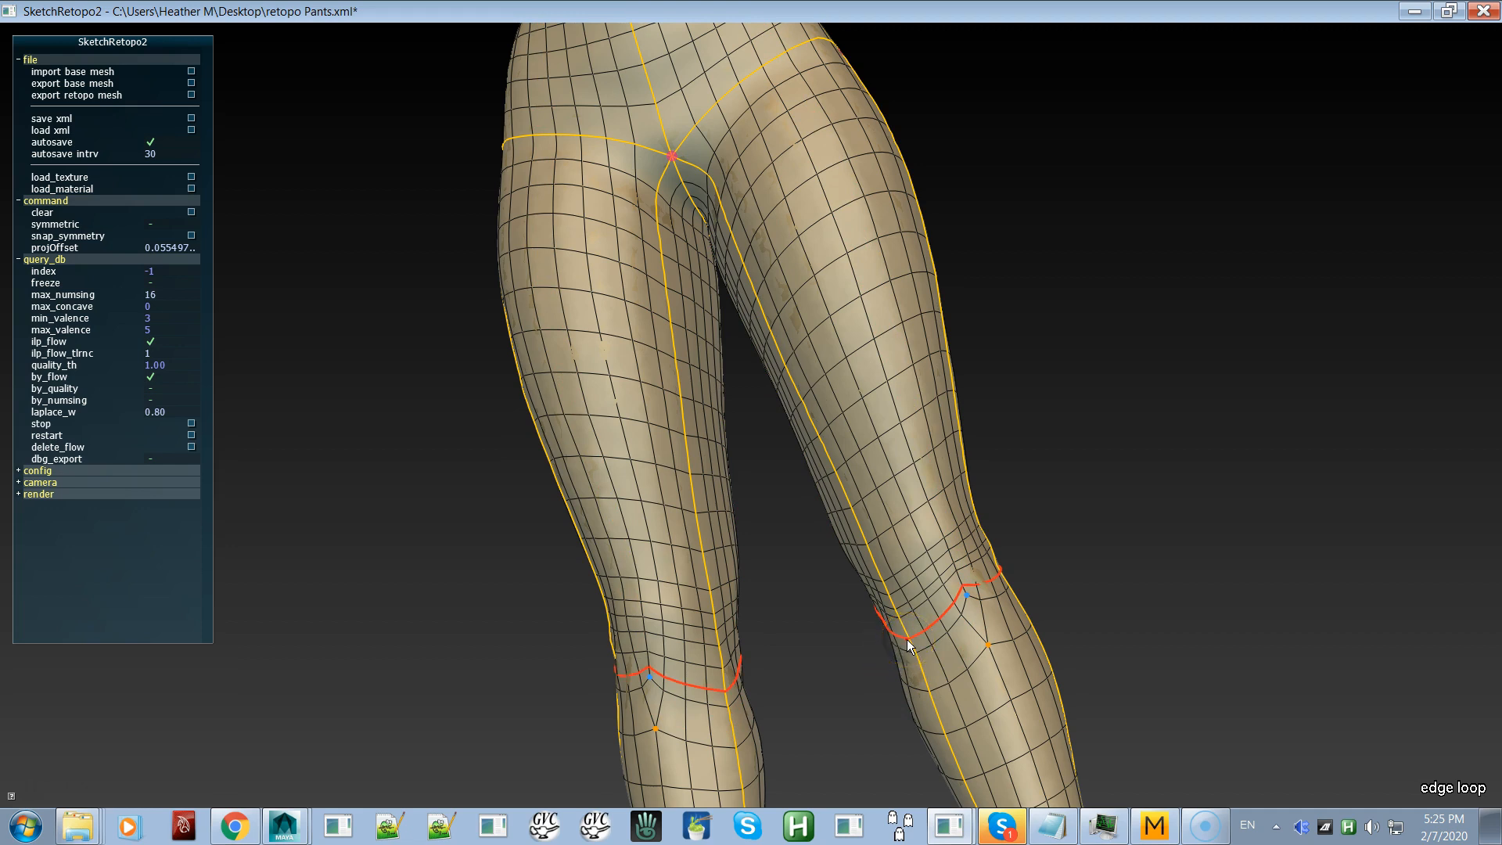
Step: Undo the unwanted edge loops running across both legs and try placing another loop slightly higher above the knee
key(ctrl+z)
mouse_move(907, 640)
mouse_down()
mouse_move(915, 615)
mouse_move(901, 607)
mouse_move(906, 641)
mouse_up()
key(ctrl+z)
drag(903, 624, 905, 593)
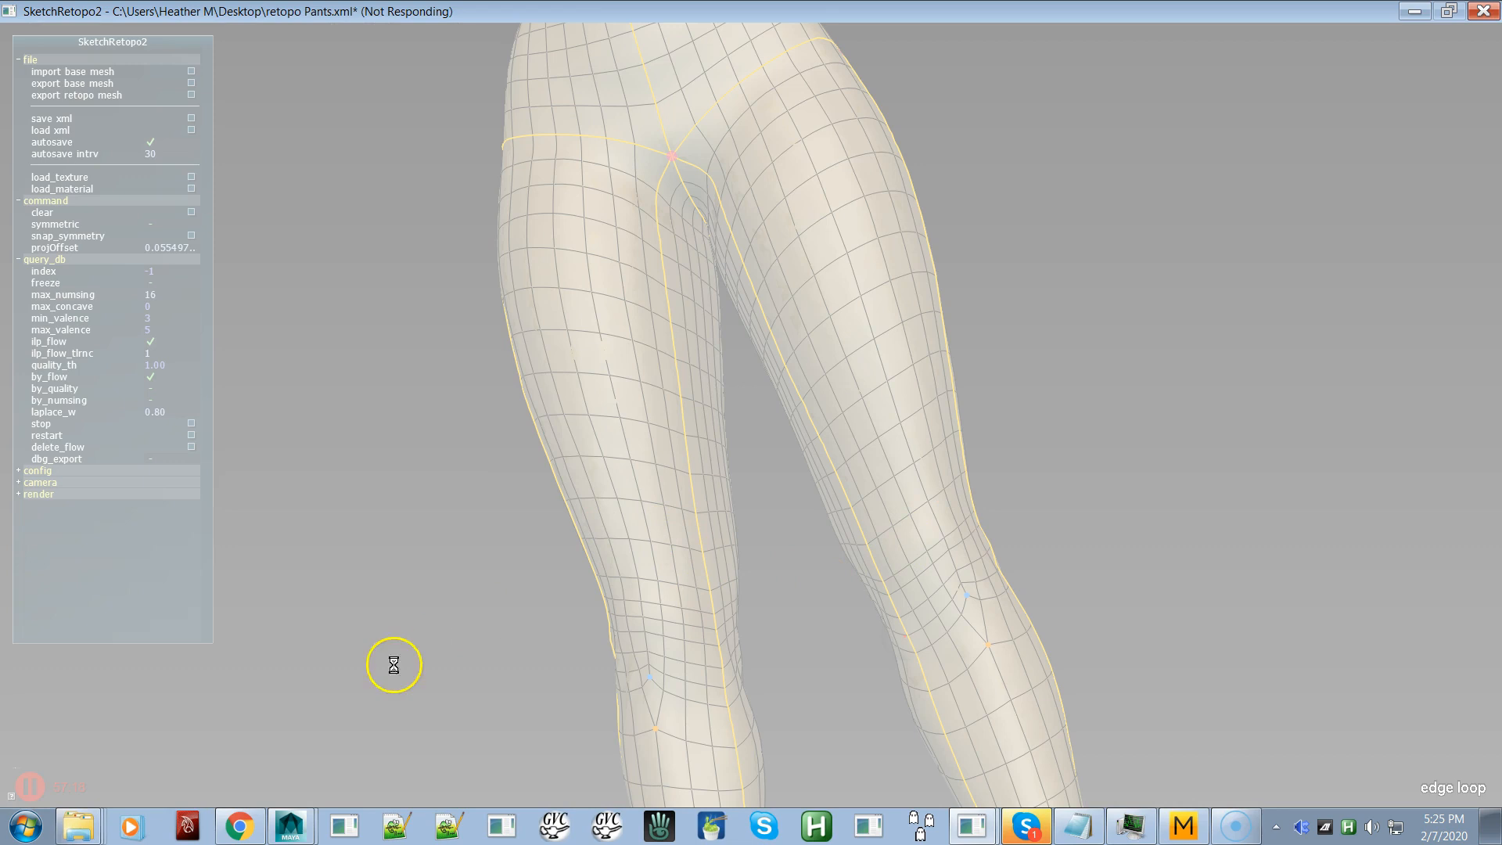
click(23, 785)
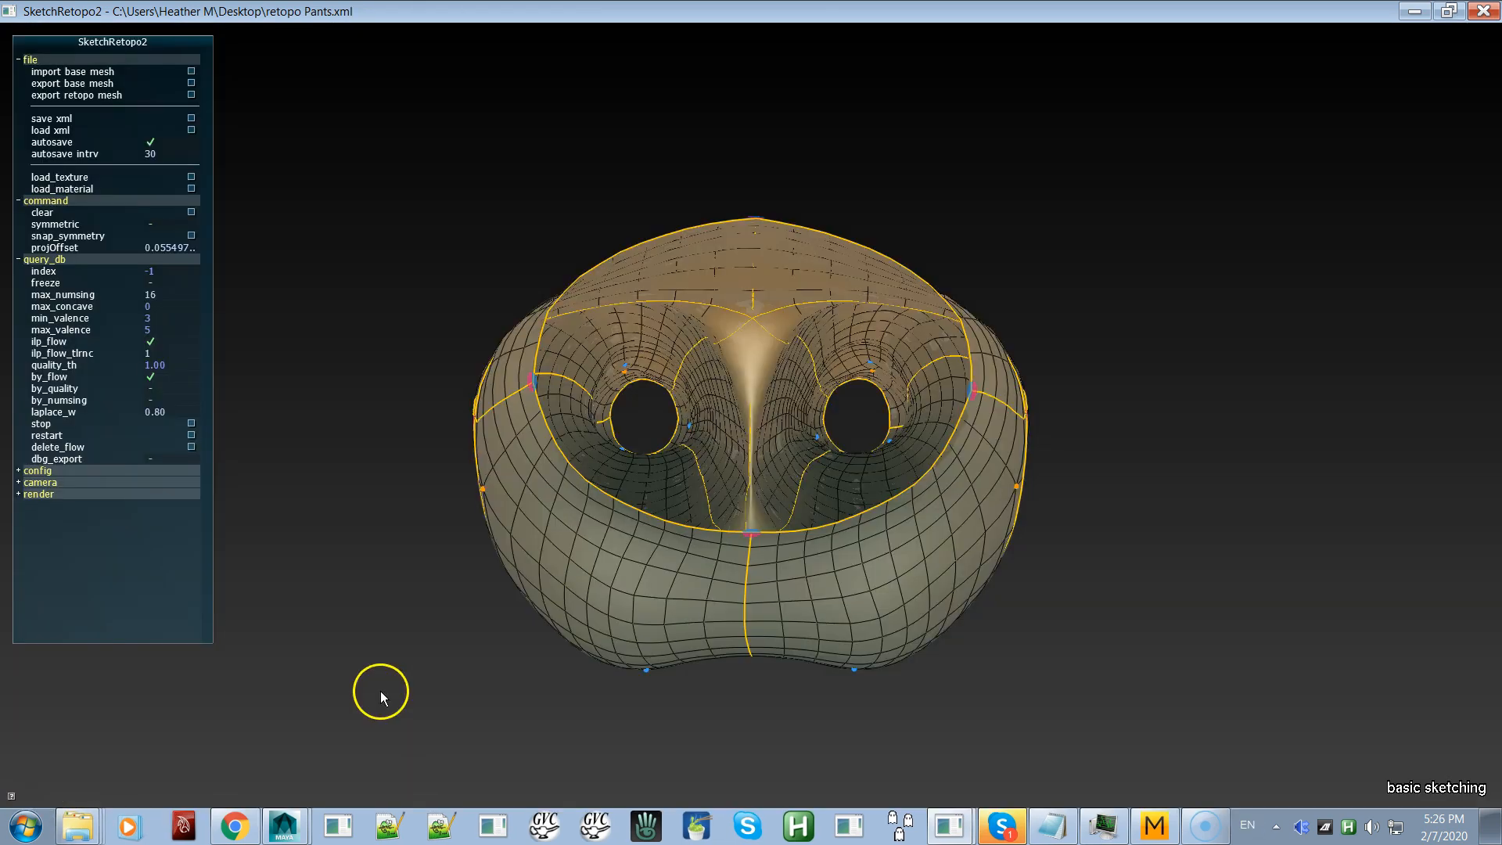
Step: Bring the knees into view in the reopened pants and insert another edge loop around the knee in edge loop mode
alt+drag(522, 673, 549, 456)
alt+drag(593, 561, 909, 593)
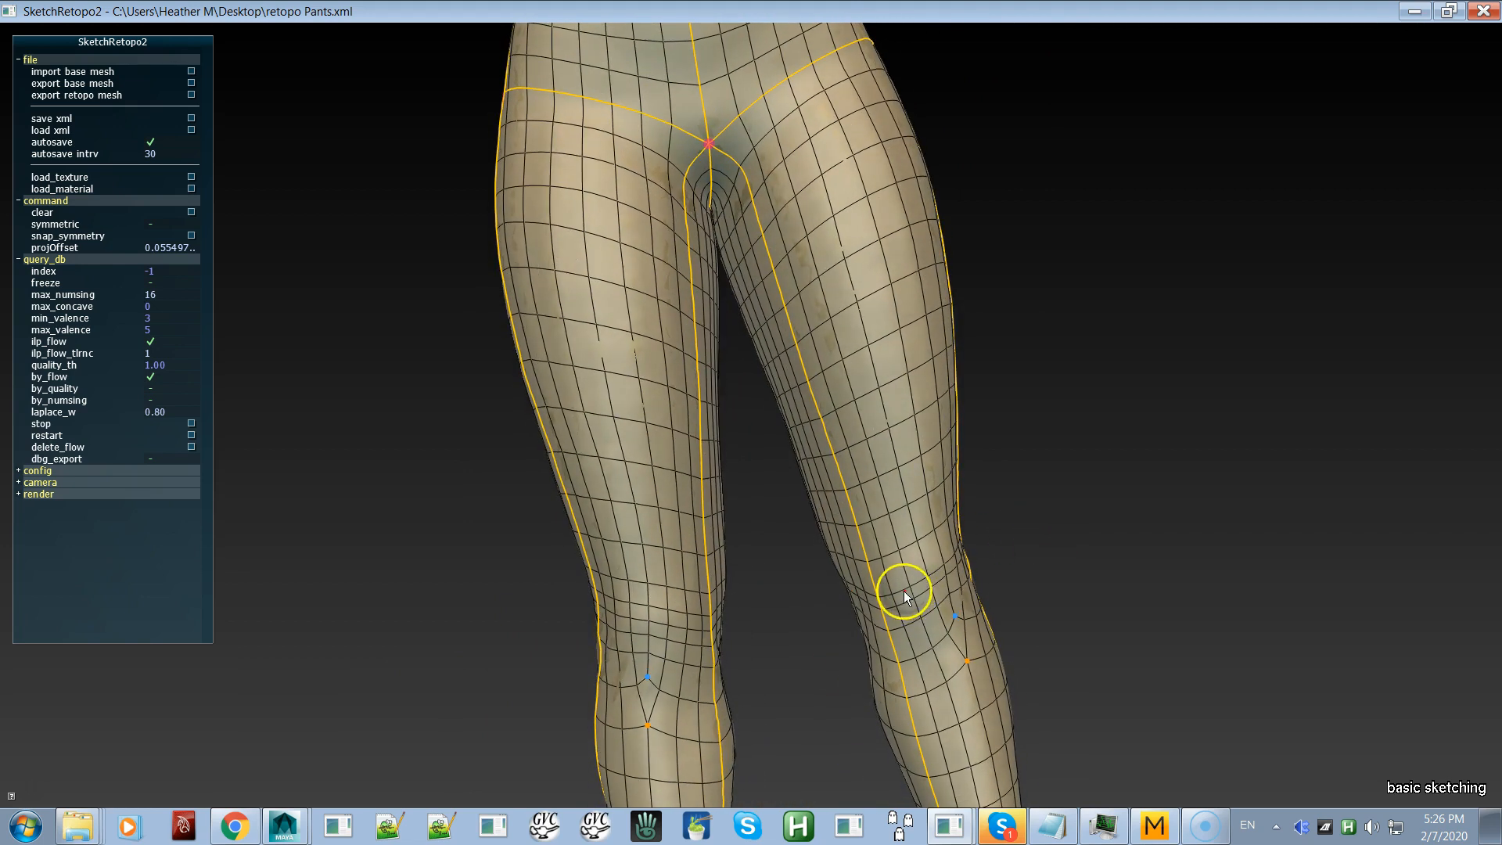
key(e)
click(898, 612)
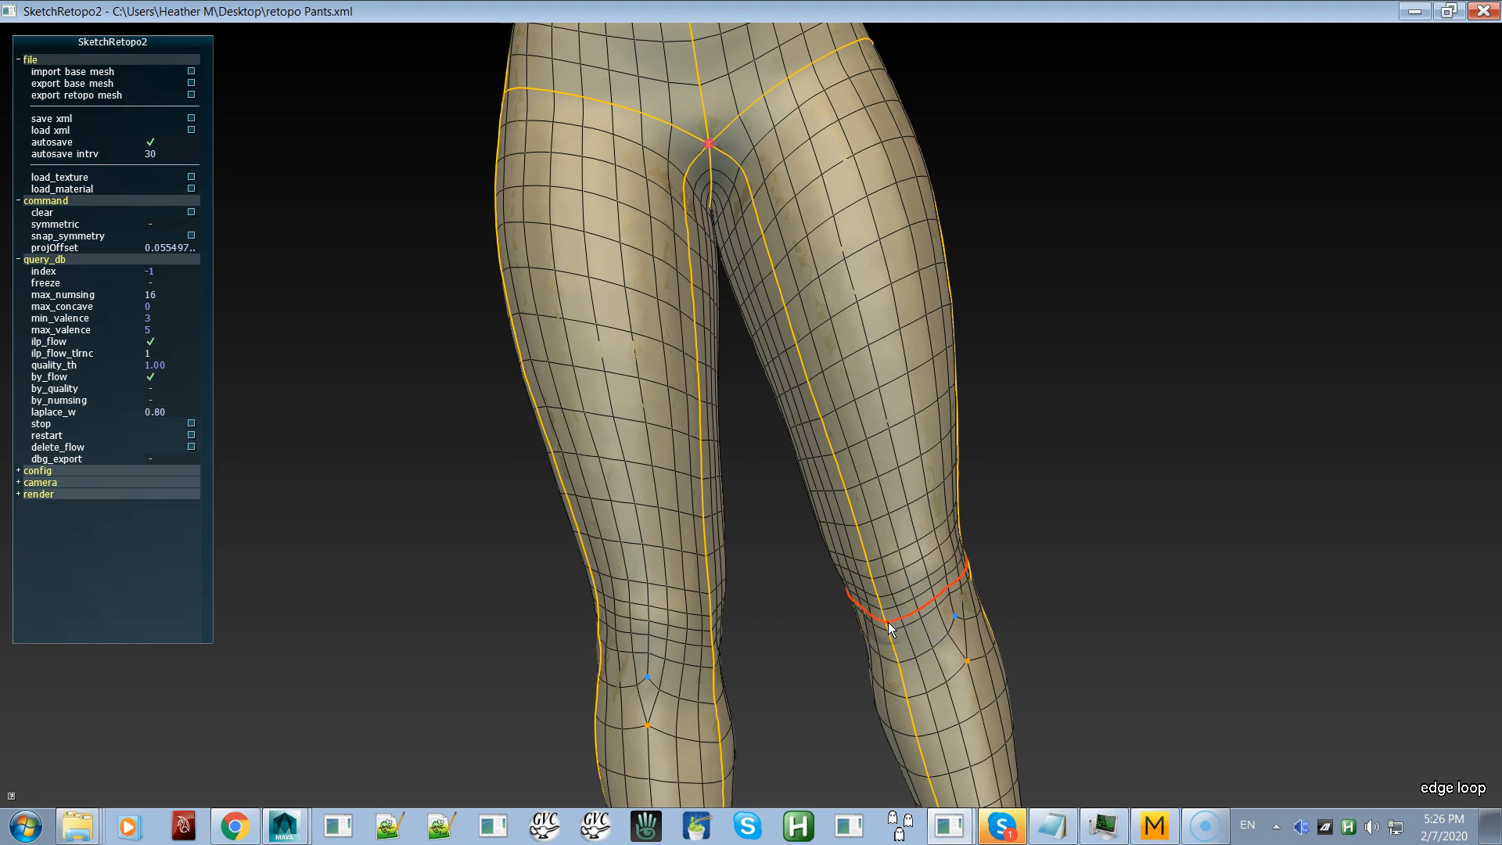
drag(889, 636, 888, 648)
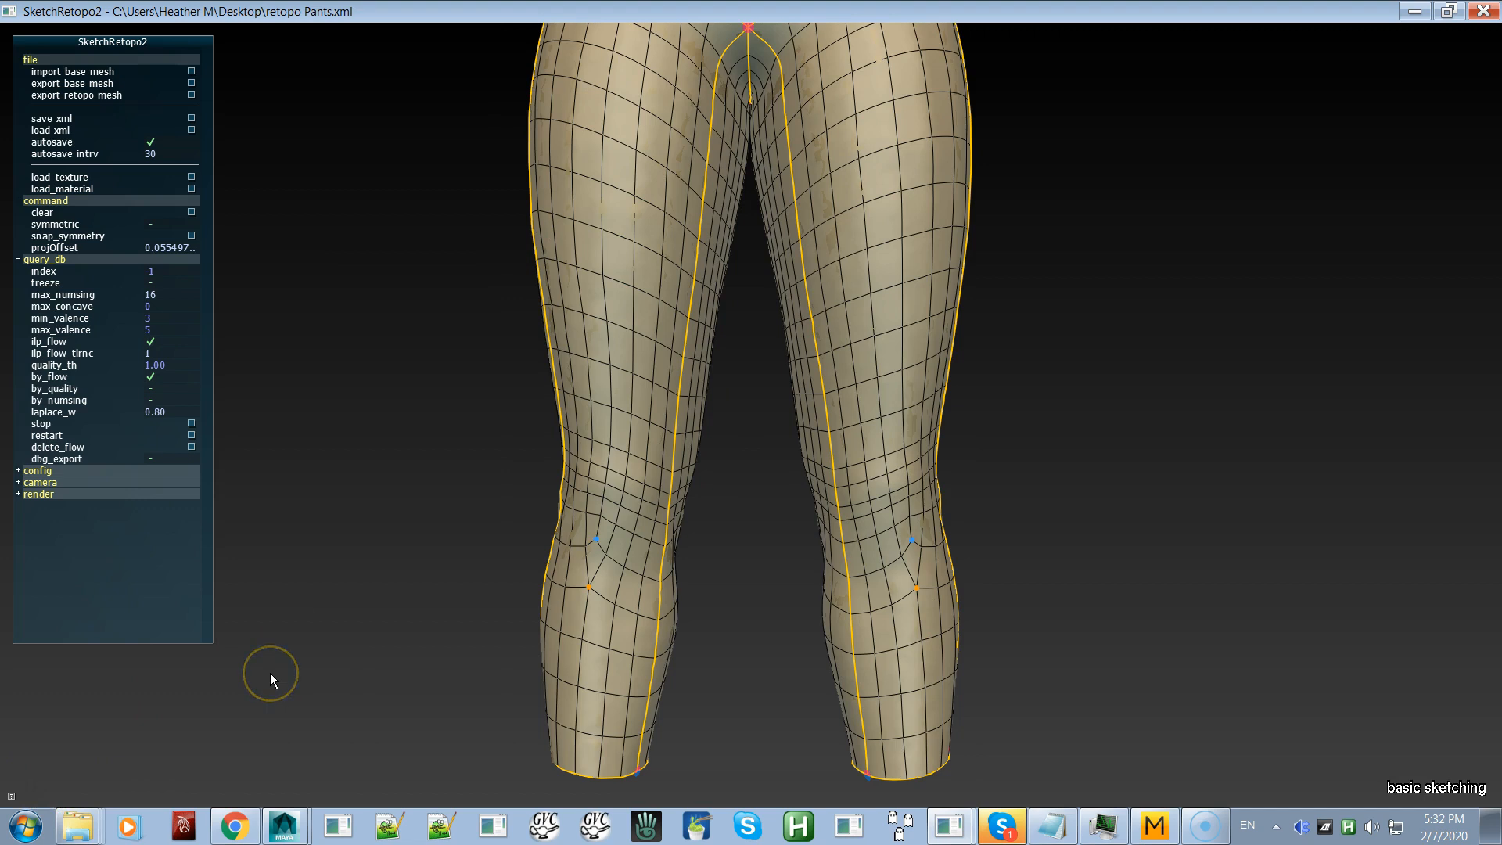
Step: Insert an edge loop around the knee in edge loop mode, then even out the knee vertices in move vertex mode
key(e)
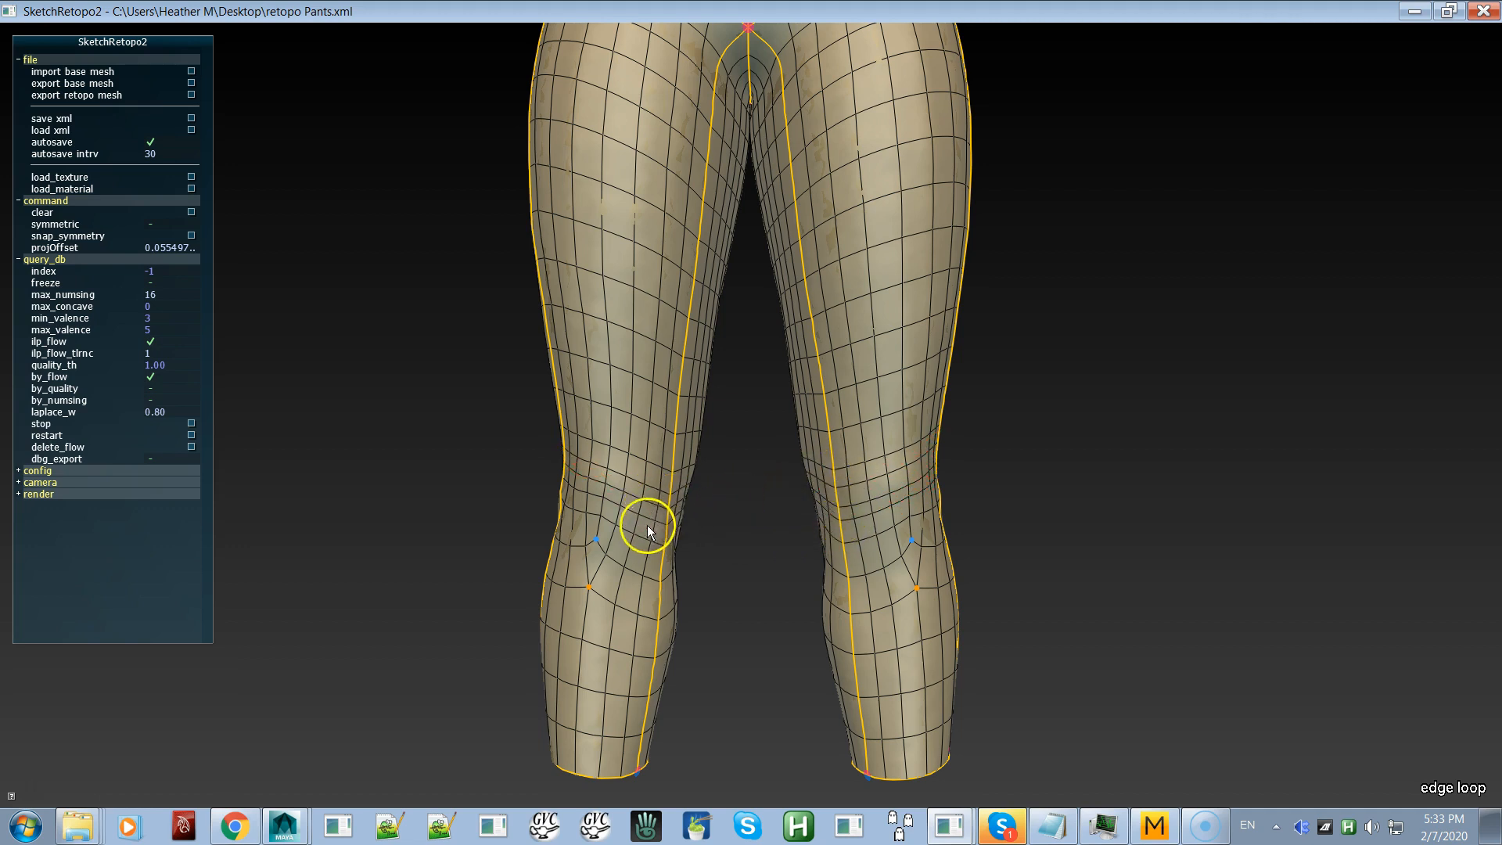
click(845, 499)
key(v)
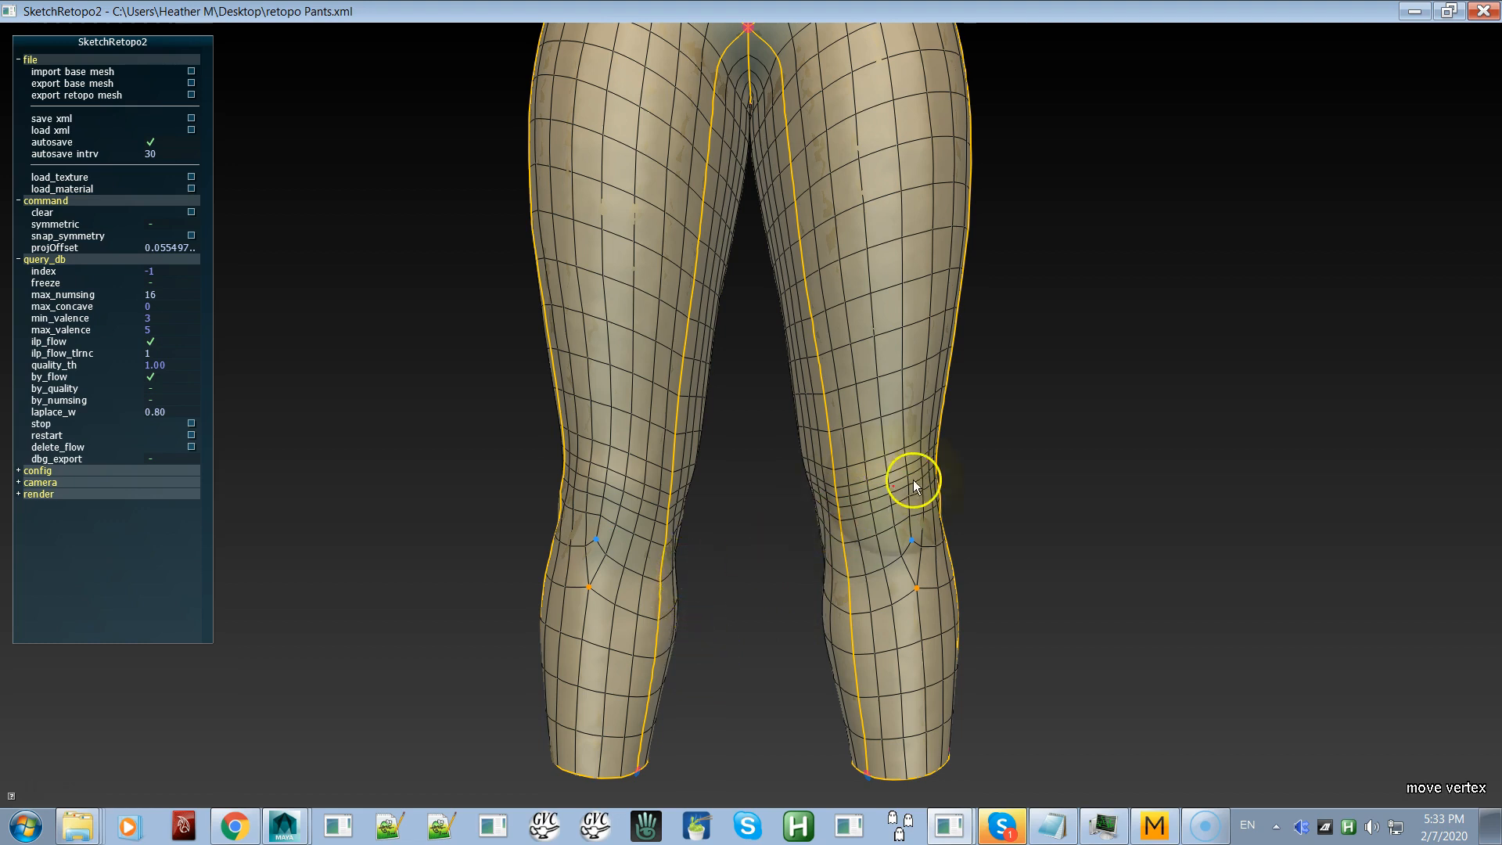
drag(884, 485, 889, 486)
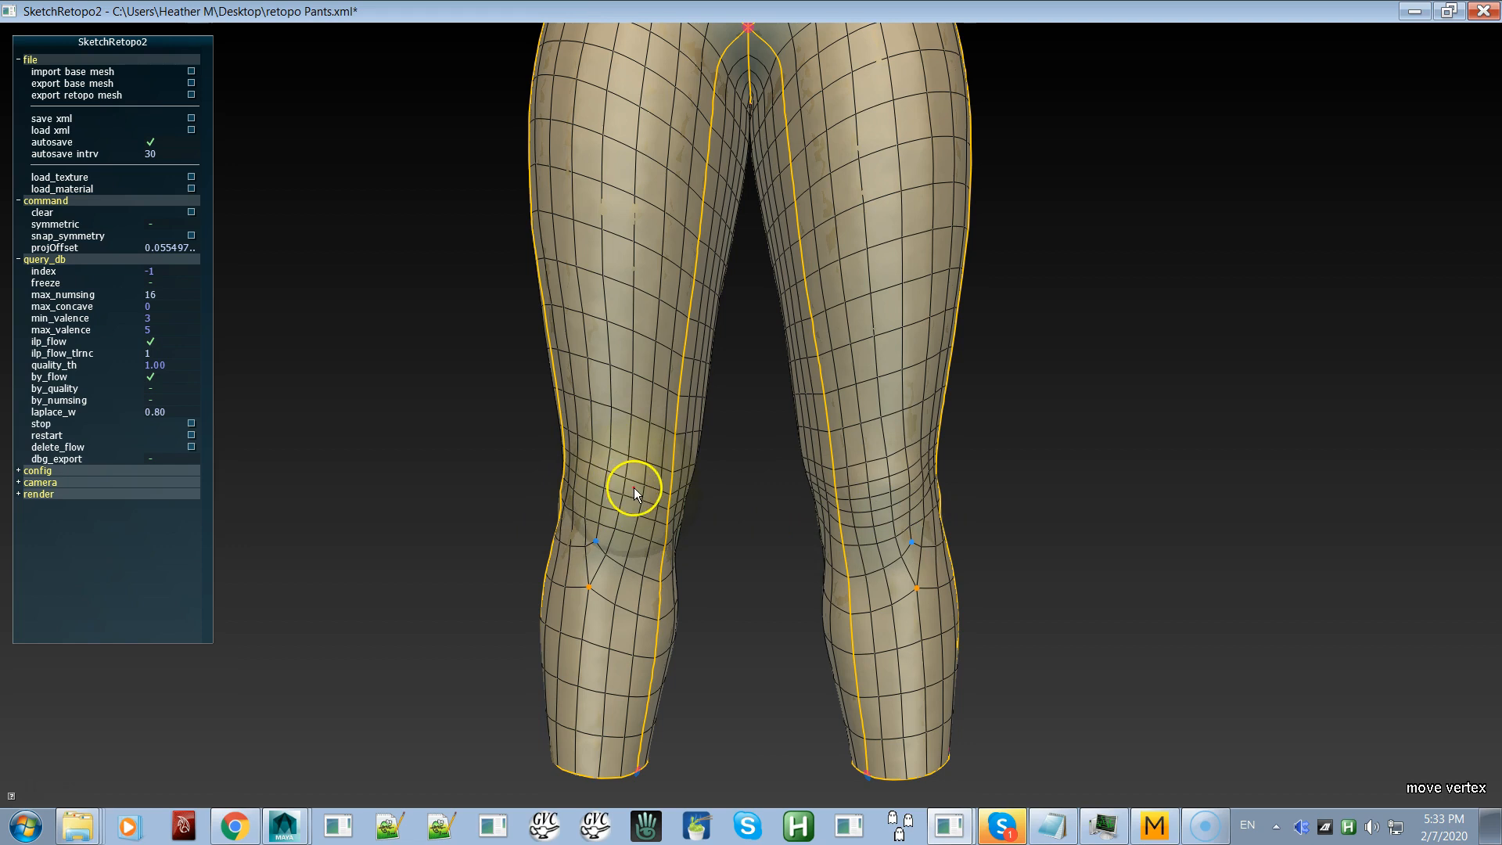
mouse_move(885, 544)
alt+mouse_down()
mouse_move(729, 561)
mouse_move(859, 547)
alt+mouse_up()
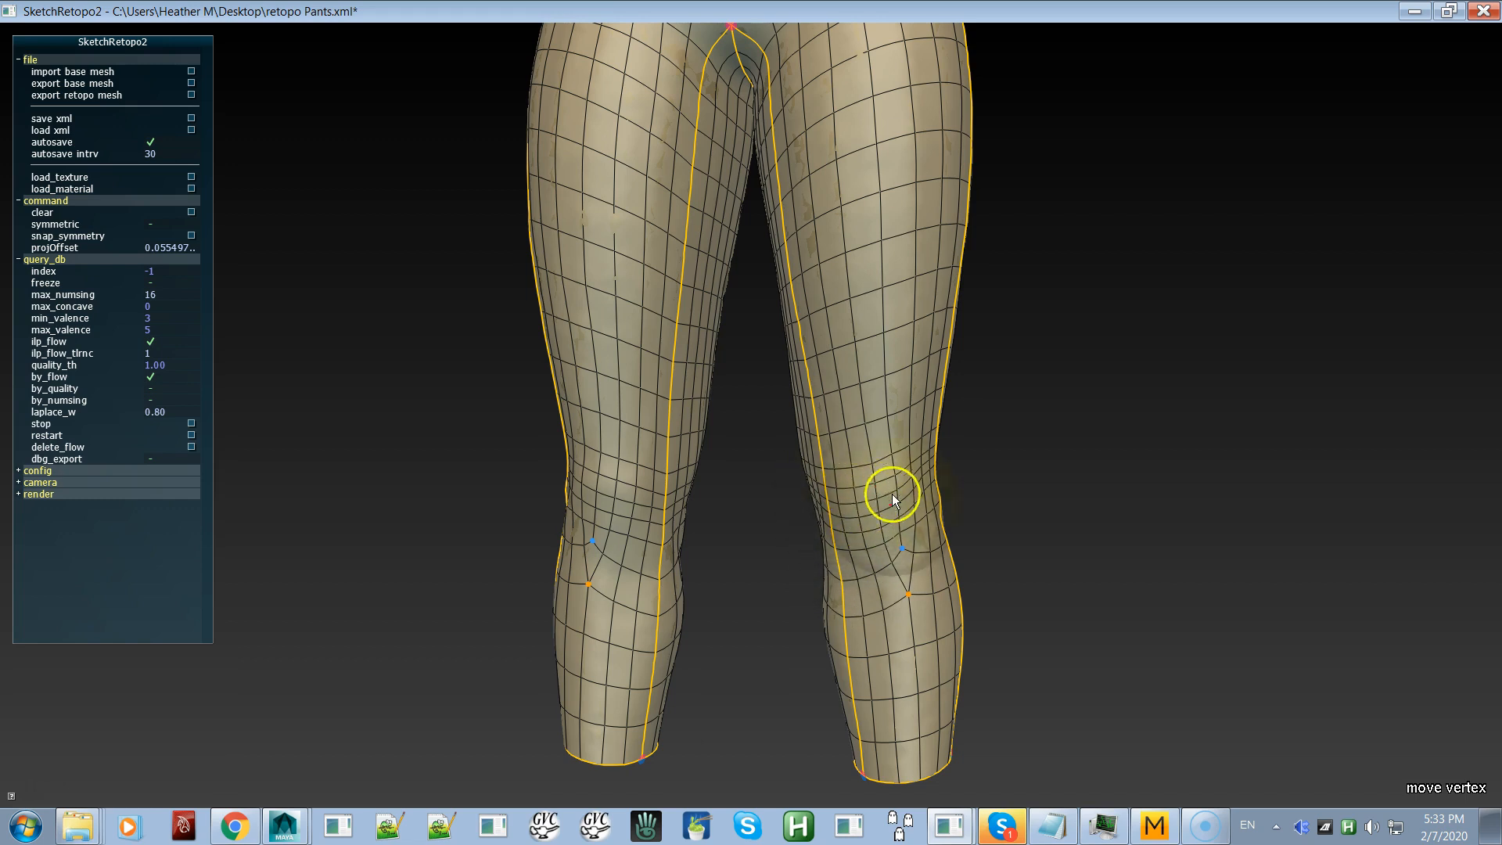
alt+drag(823, 497, 798, 620)
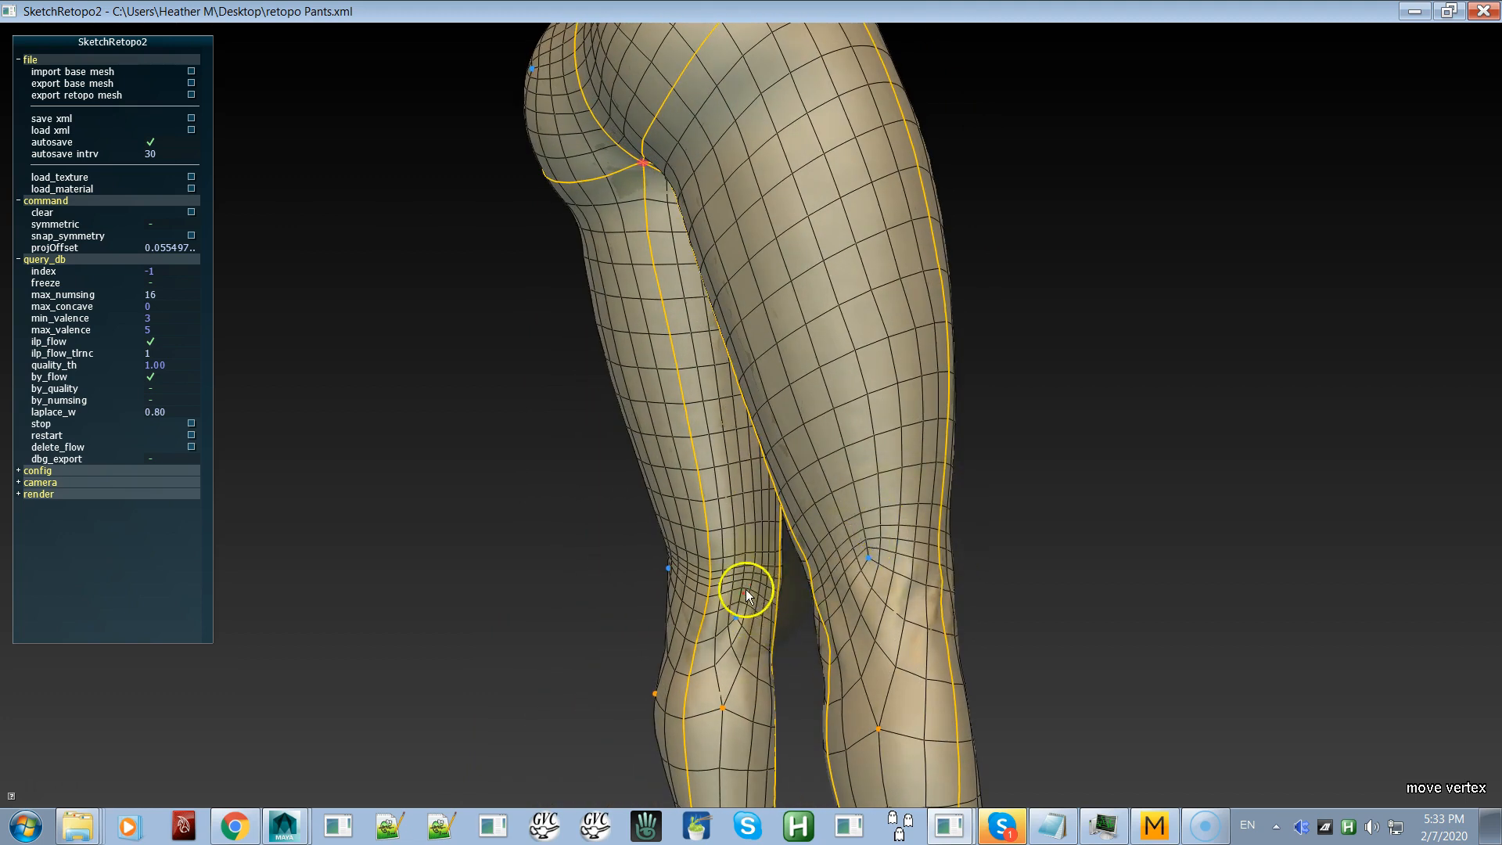
Step: Insert an edge loop around the calf below the knee from behind in edge loop mode
alt+drag(717, 647, 973, 533)
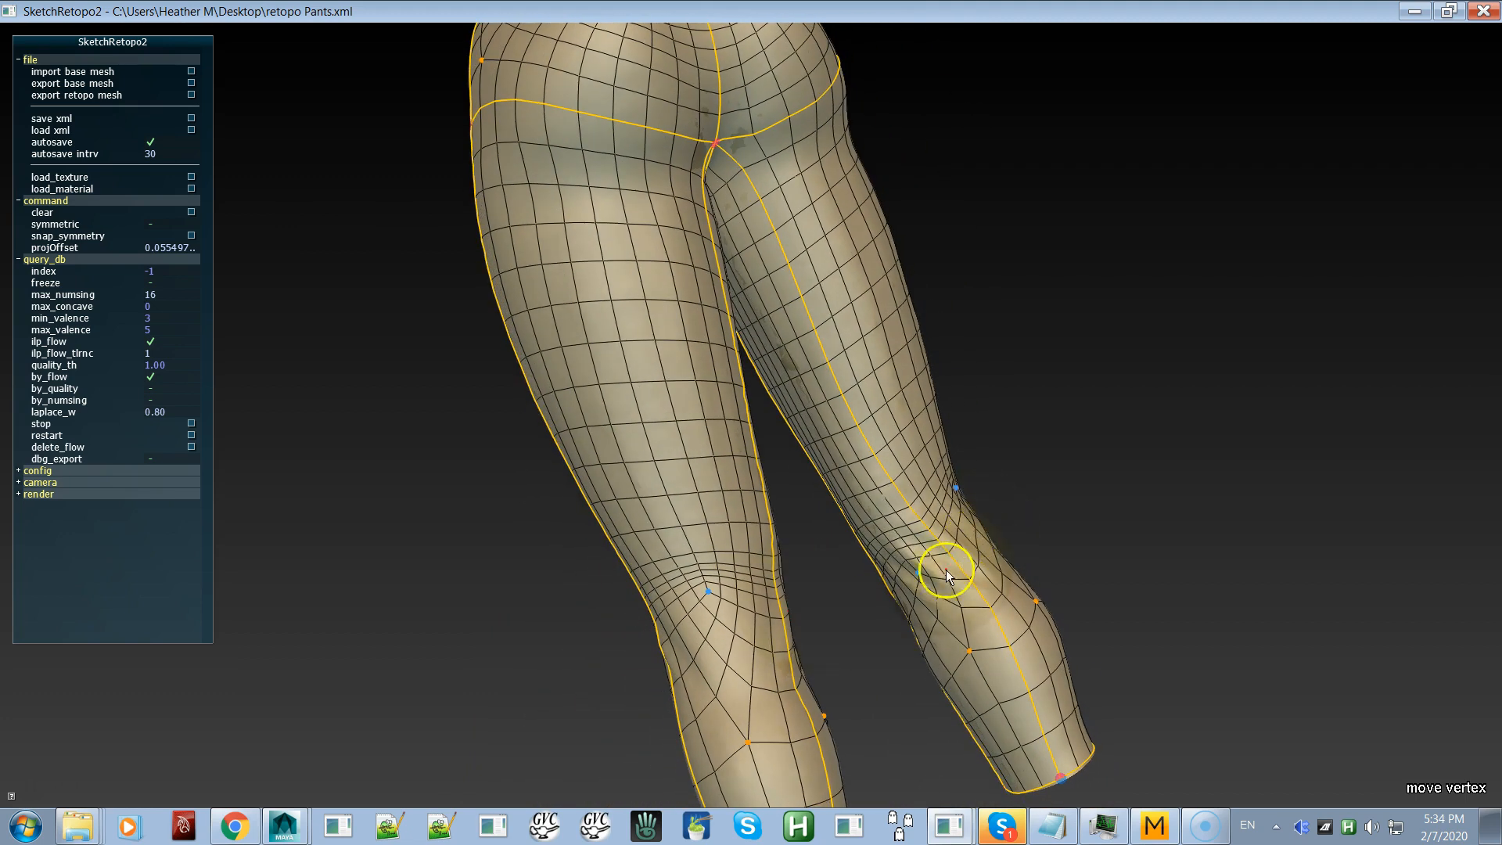
alt+drag(945, 632, 884, 539)
mouse_move(895, 615)
alt+mouse_down()
mouse_move(767, 654)
mouse_move(973, 551)
mouse_move(965, 538)
mouse_move(1006, 512)
mouse_move(956, 543)
alt+mouse_up()
key(e)
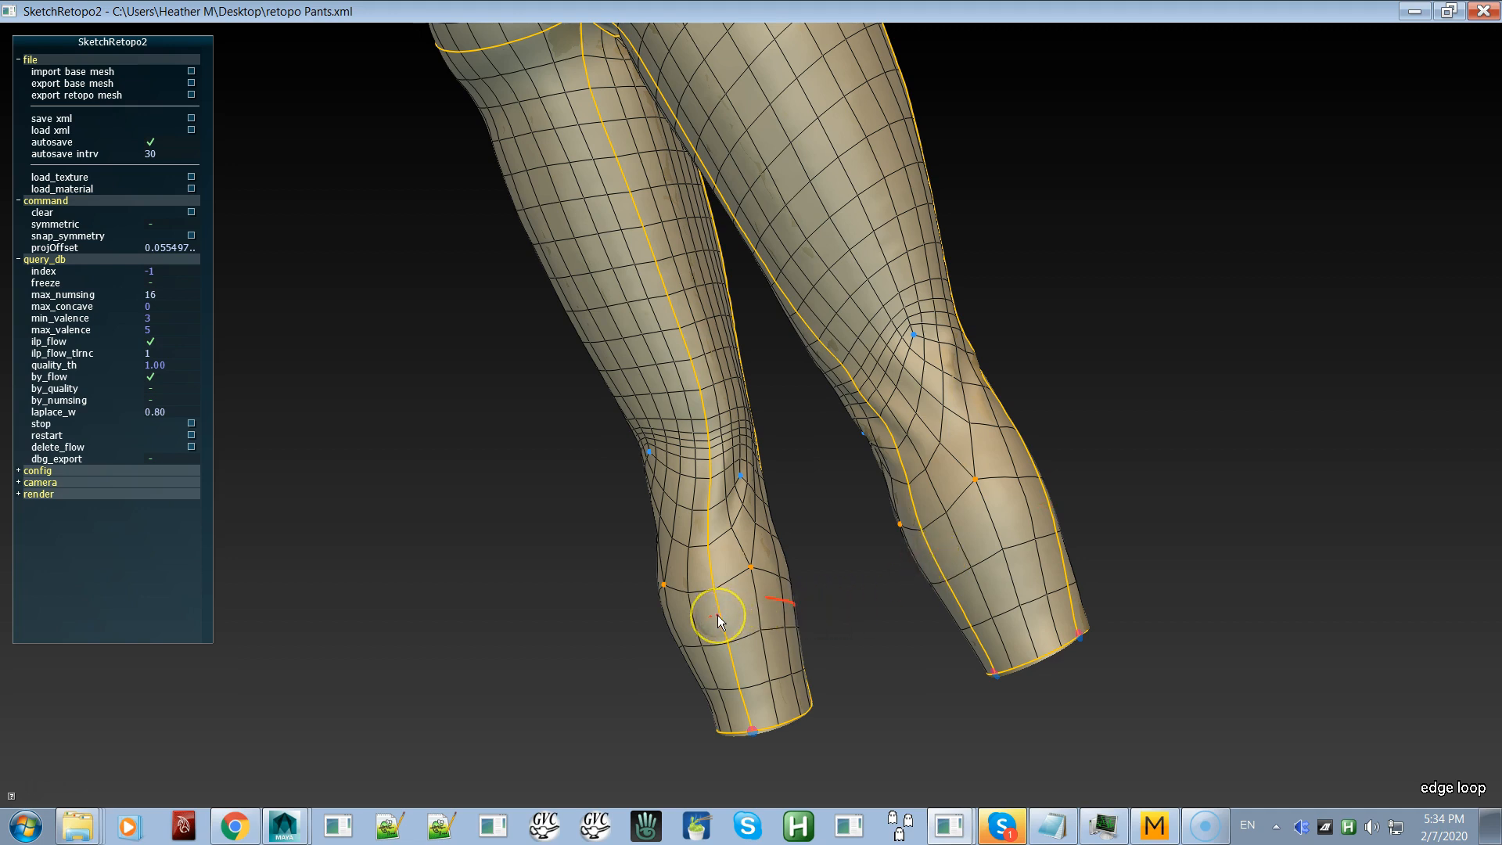
click(937, 556)
alt+right_drag(941, 645, 828, 522)
mouse_move(828, 523)
alt+mouse_down()
mouse_move(761, 552)
mouse_move(914, 477)
mouse_move(919, 493)
mouse_move(899, 496)
mouse_move(1006, 480)
mouse_move(937, 468)
mouse_move(989, 440)
alt+mouse_up()
alt+drag(926, 479, 856, 527)
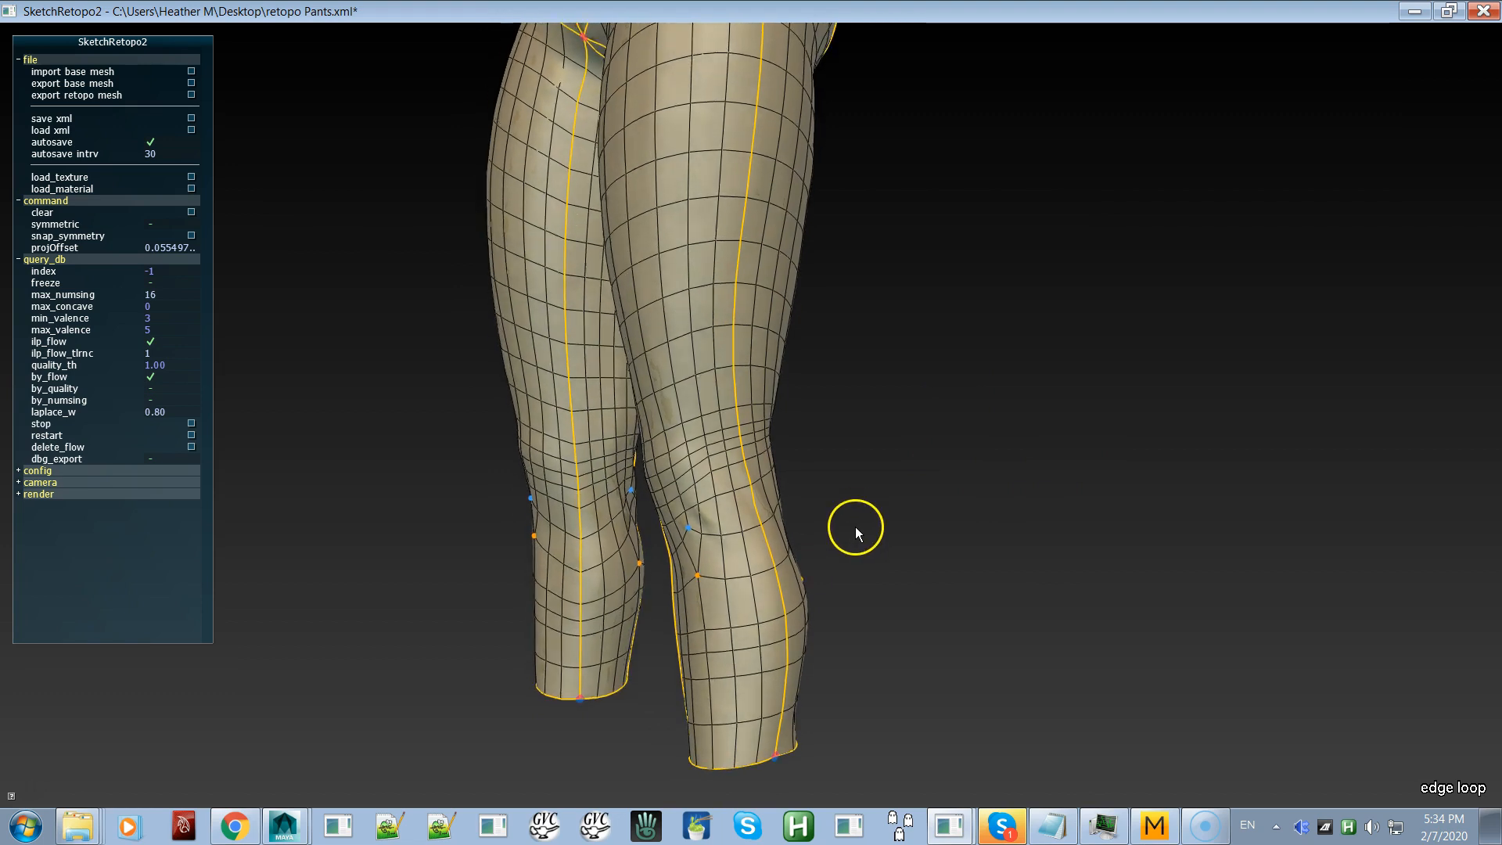
Step: Even out the spacing of the calf loops around both lower legs in move vertex mode
key(v)
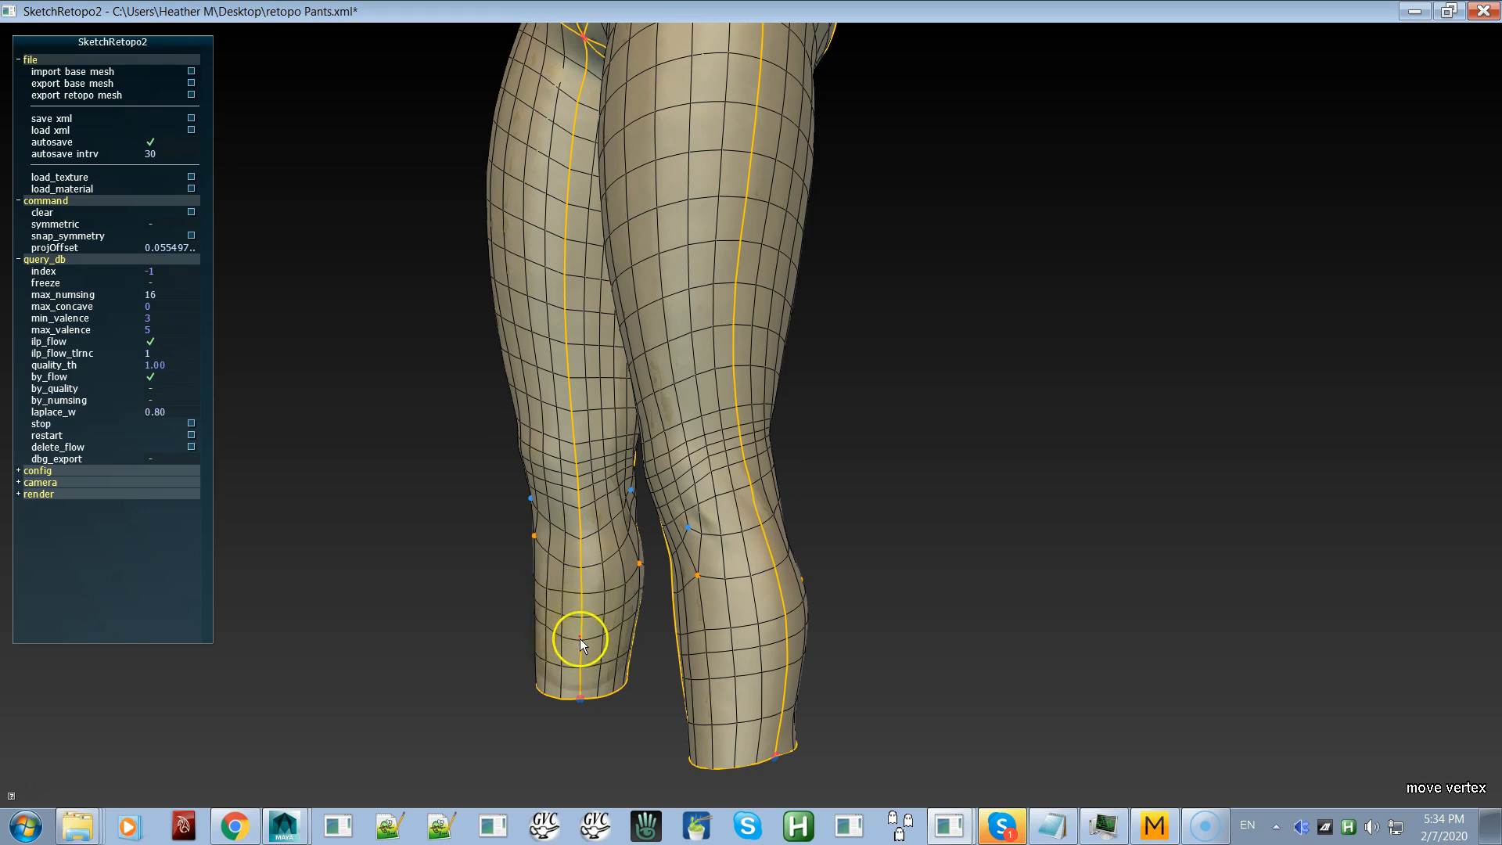
mouse_move(579, 579)
mouse_down()
mouse_move(570, 632)
mouse_move(671, 618)
mouse_up()
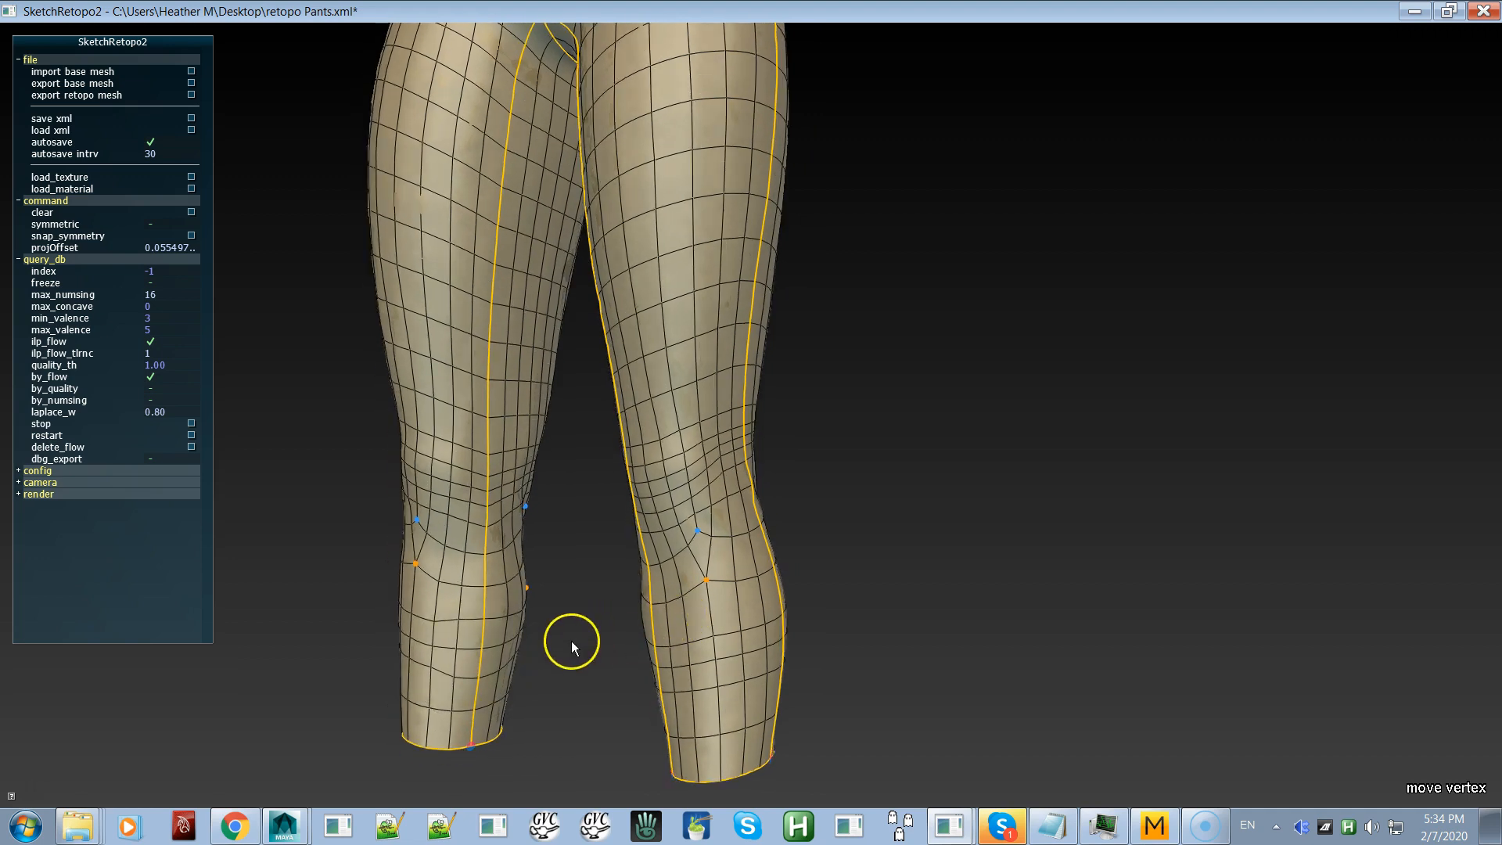
mouse_move(456, 635)
mouse_down()
mouse_move(430, 618)
mouse_move(441, 656)
mouse_move(448, 631)
mouse_up()
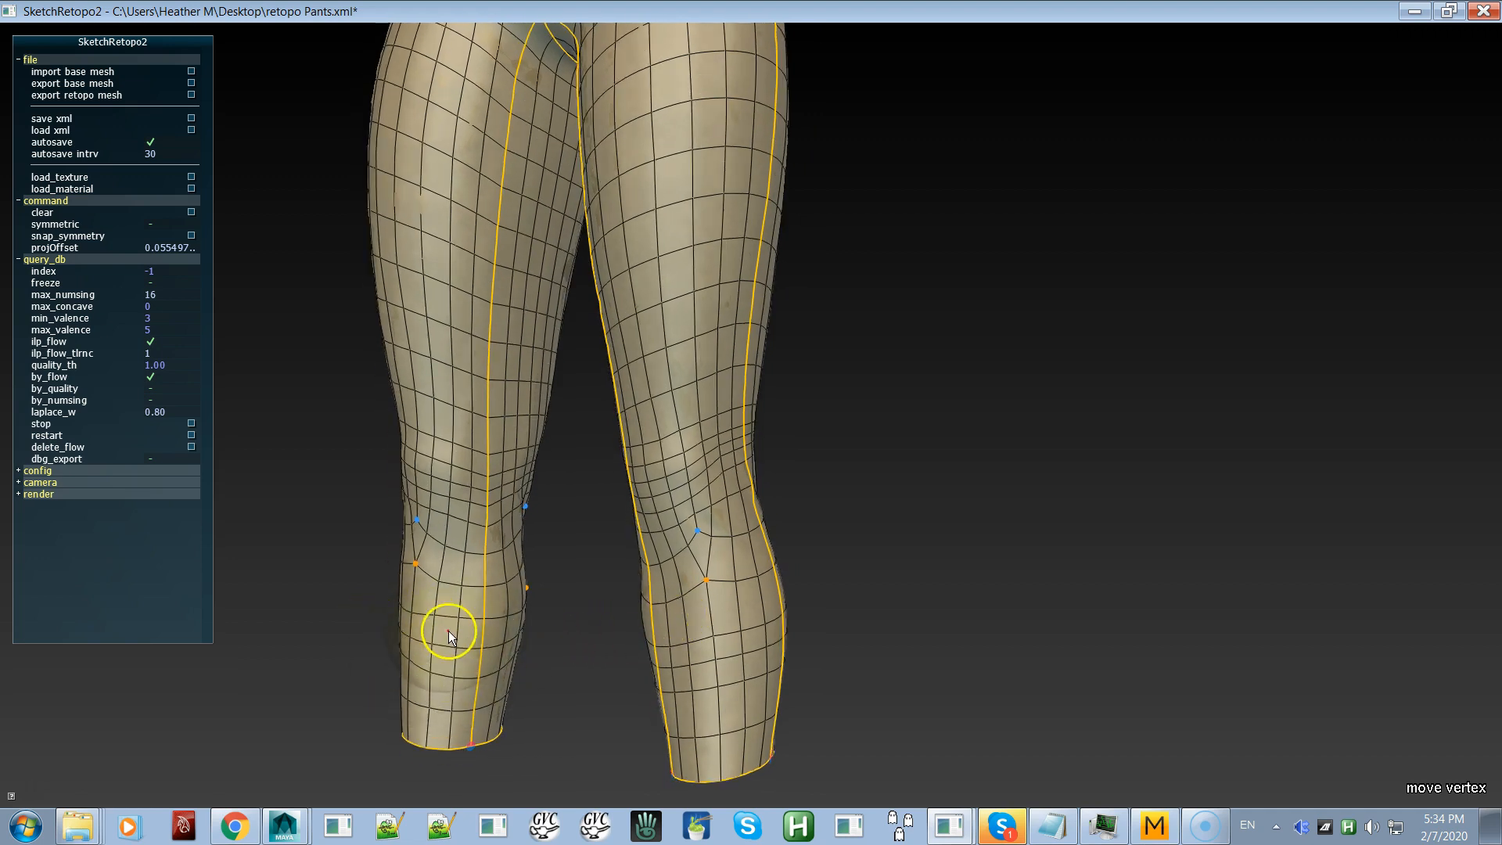
mouse_move(662, 678)
mouse_down()
mouse_move(743, 654)
mouse_move(748, 626)
mouse_up()
mouse_move(628, 667)
alt+mouse_down()
mouse_move(673, 655)
mouse_move(685, 679)
mouse_move(664, 693)
mouse_move(764, 681)
mouse_move(673, 667)
mouse_move(808, 664)
alt+mouse_up()
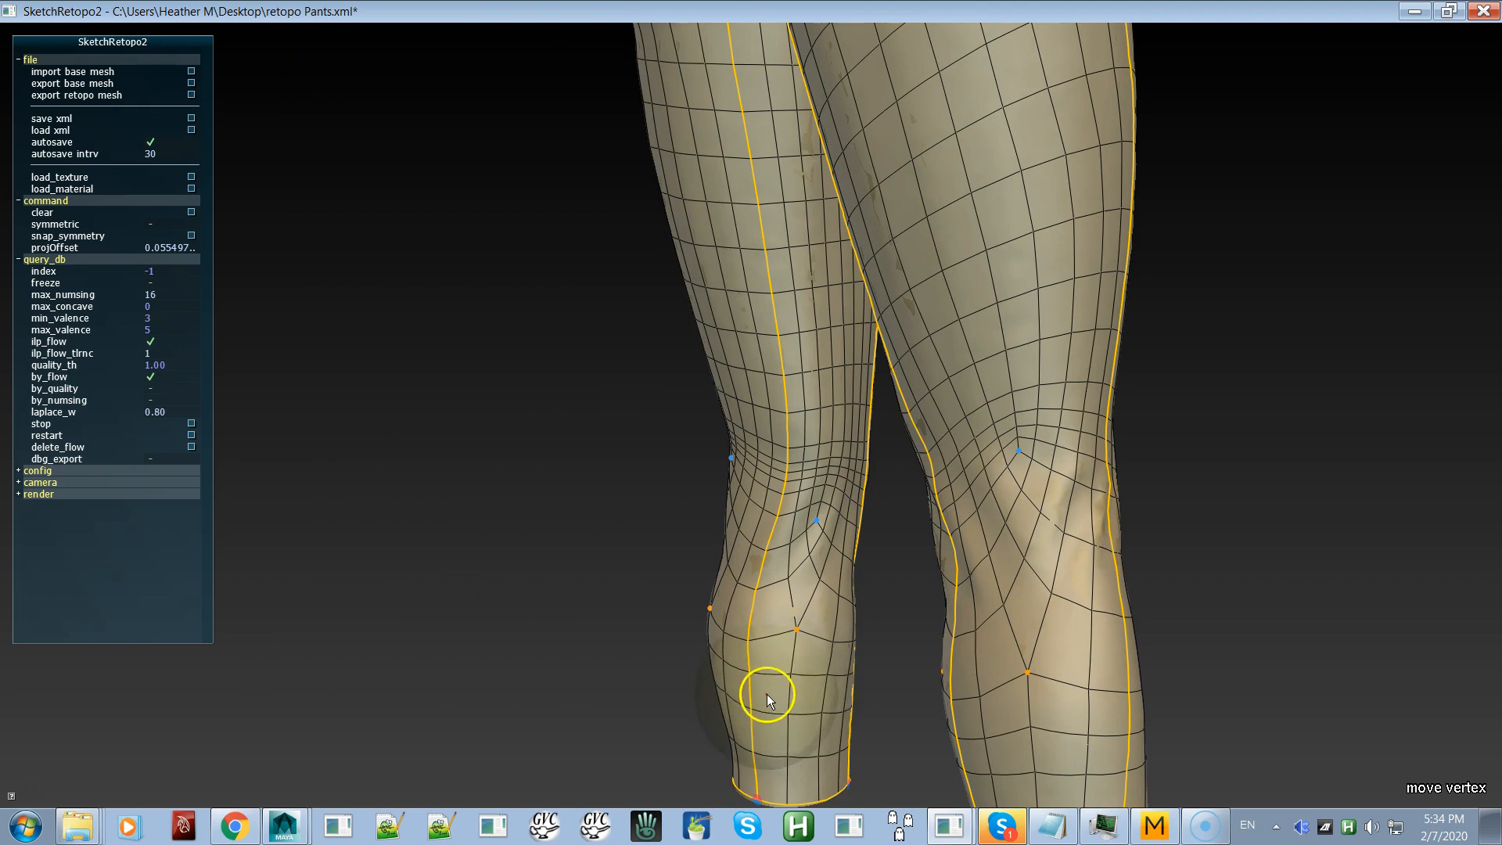
alt+drag(744, 704, 837, 680)
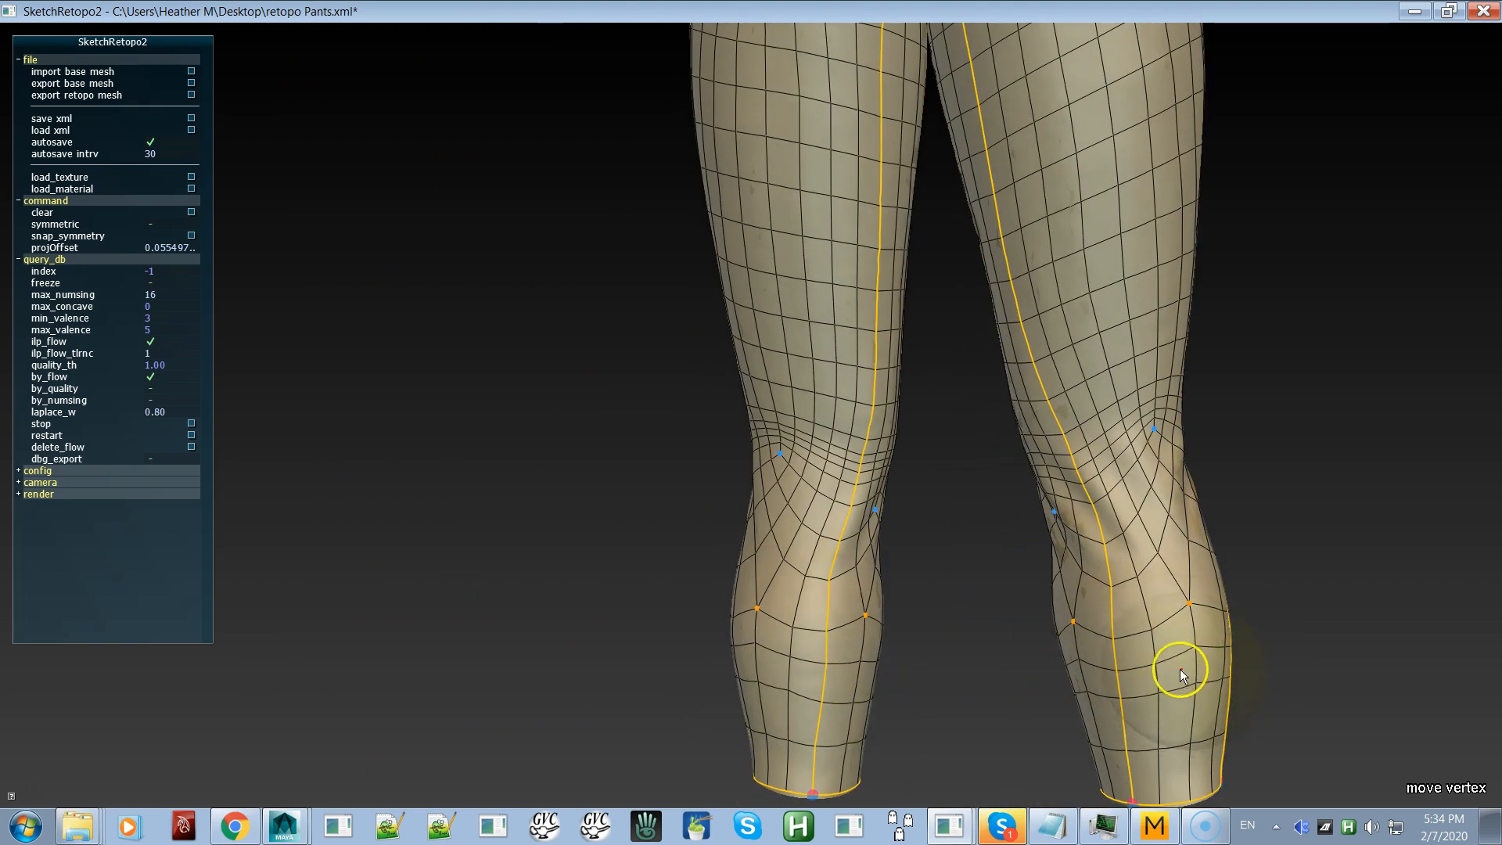
alt+drag(1092, 687, 1138, 640)
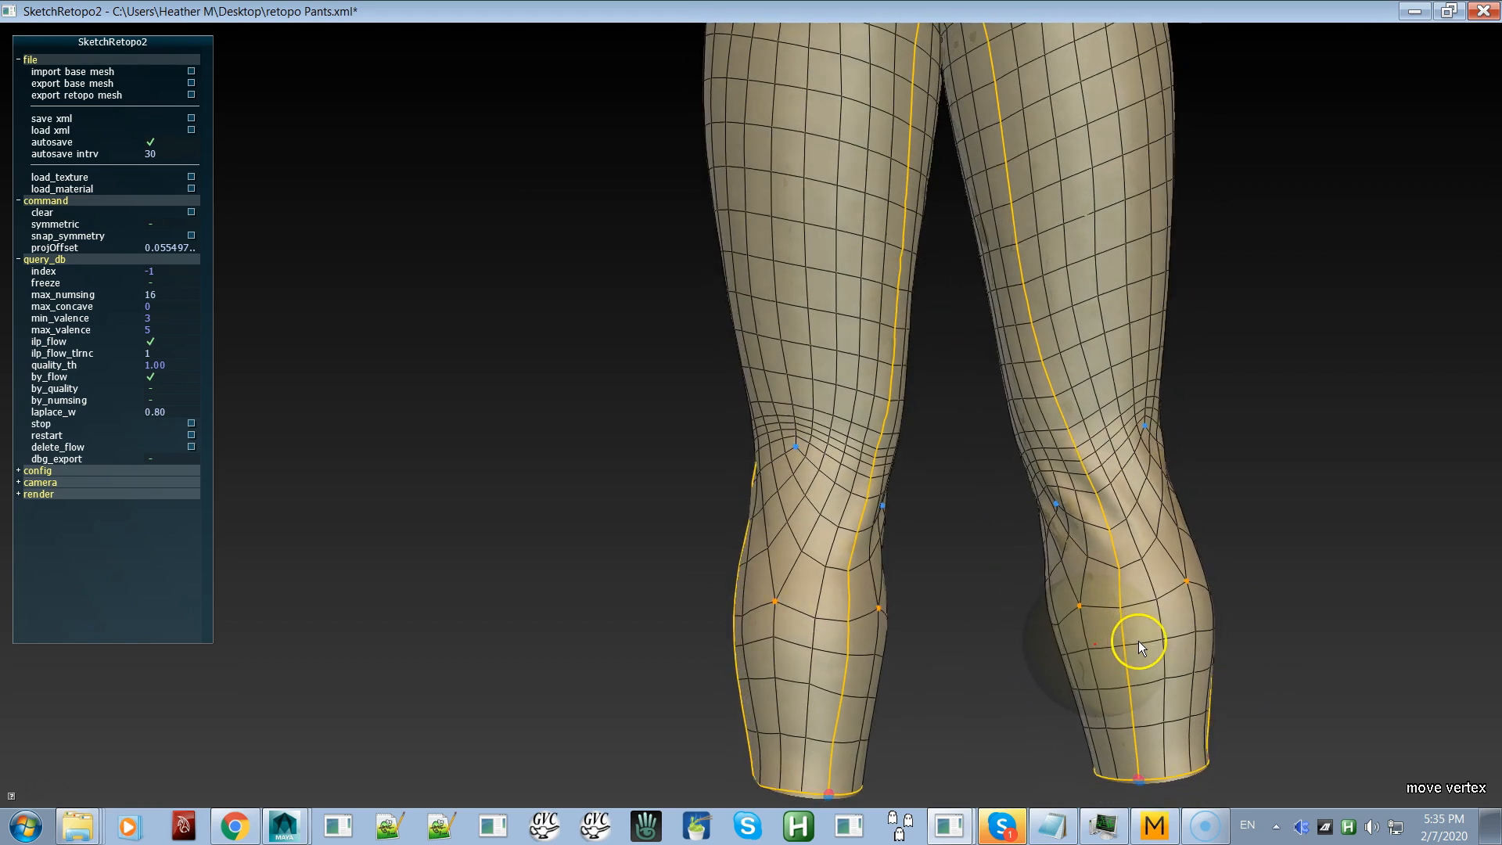
click(932, 763)
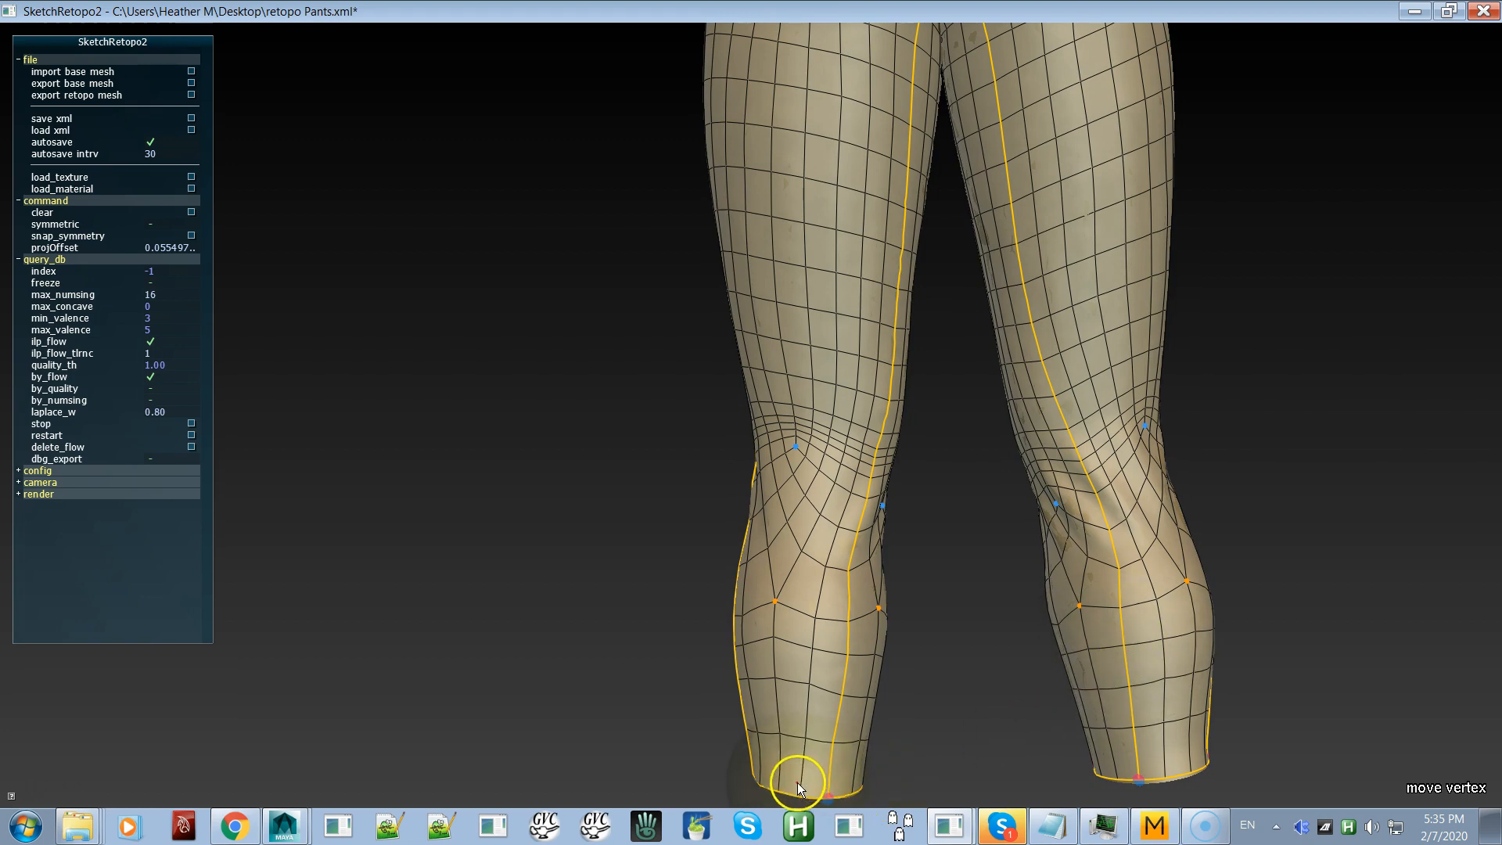
alt+drag(801, 729, 862, 752)
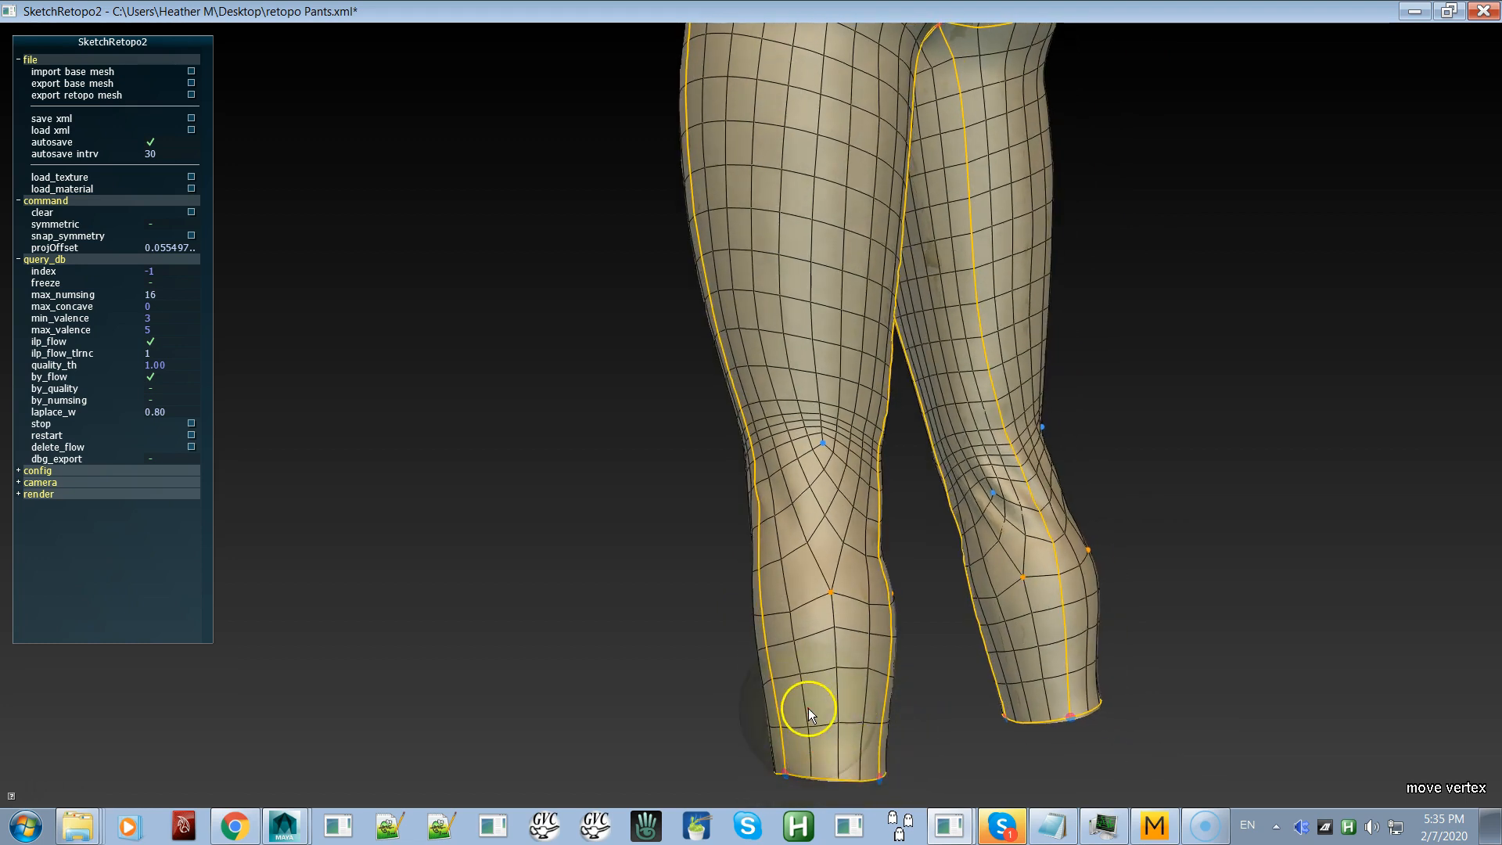
alt+drag(809, 707, 1008, 726)
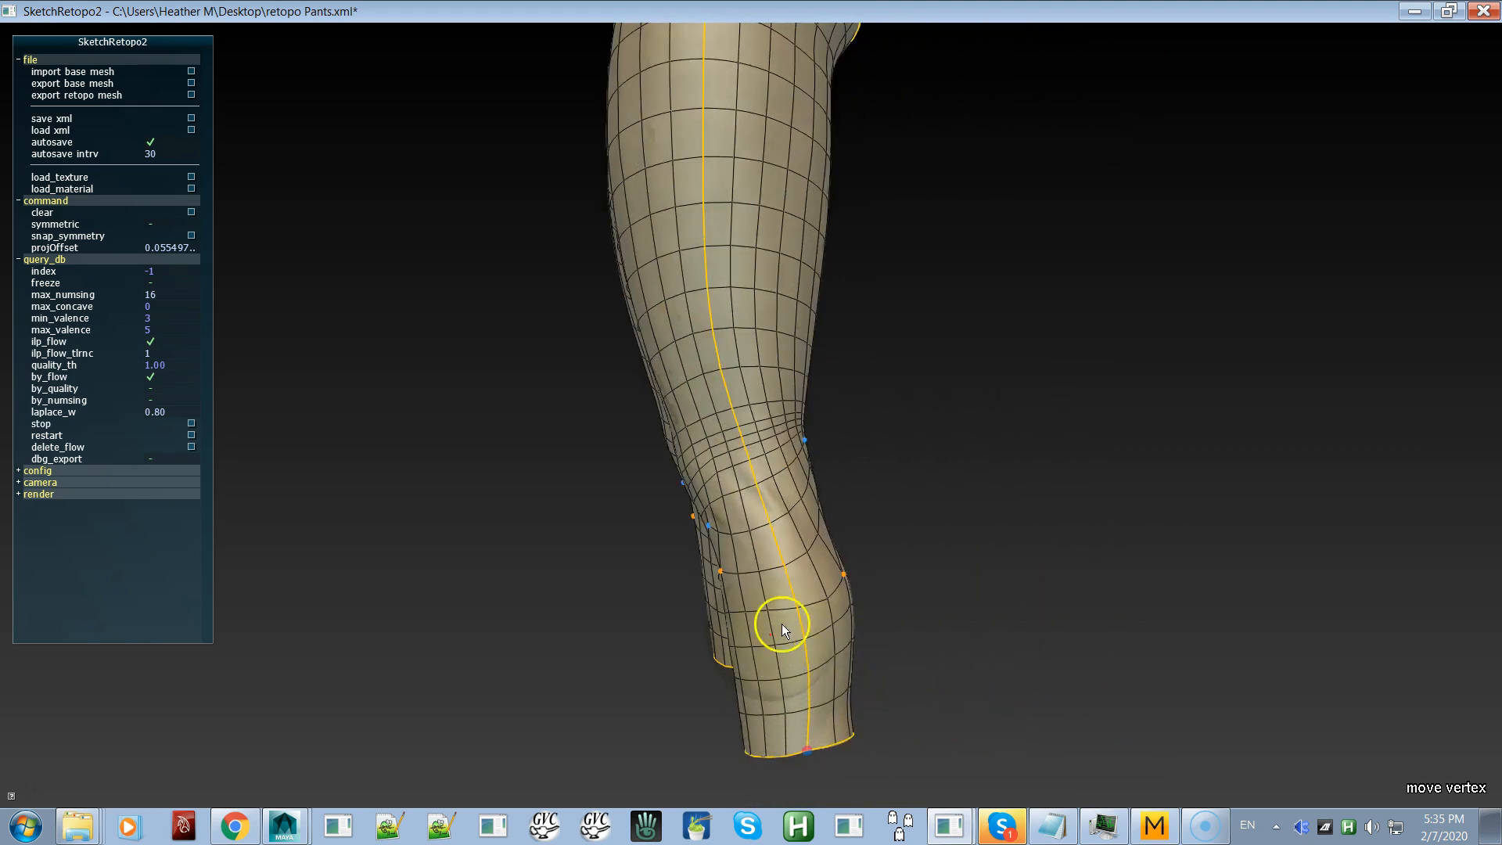
alt+drag(962, 608, 912, 632)
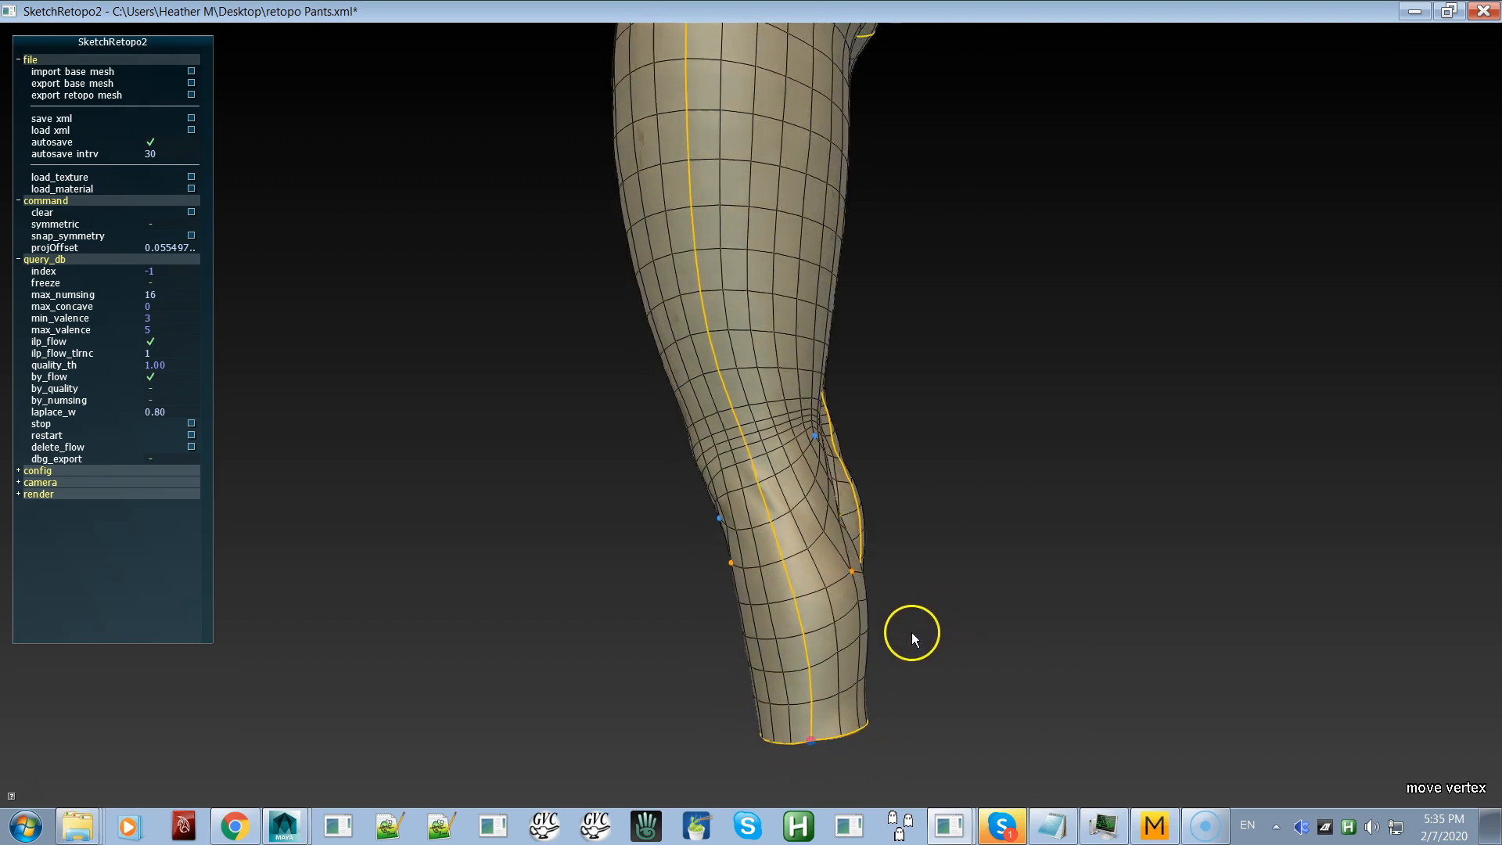
Step: Even out the dense edge loops at the sides and backs of both knees with the move vertex brush
alt+drag(837, 541, 814, 504)
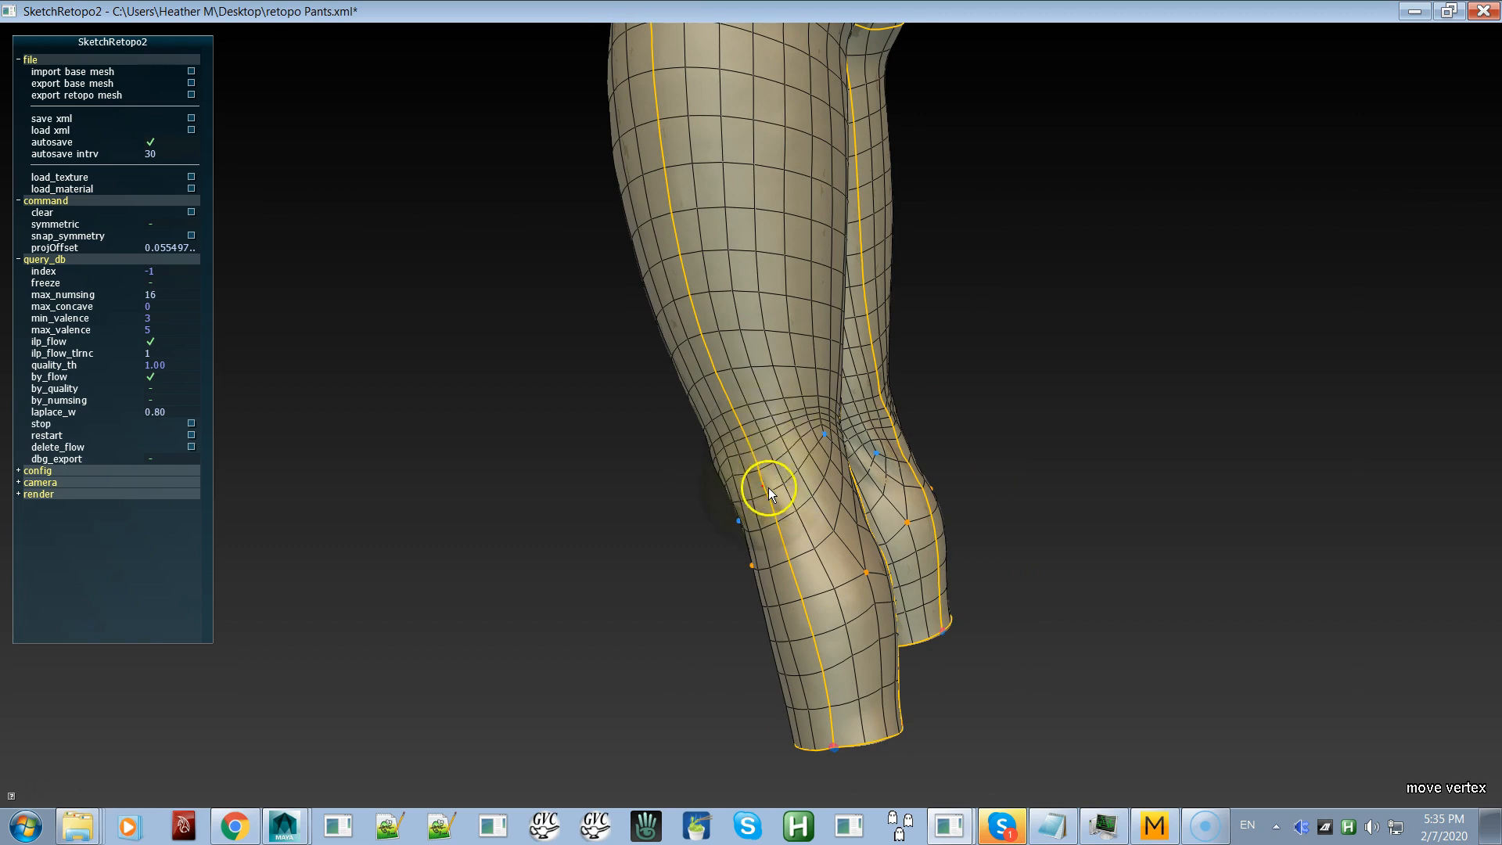
mouse_move(772, 507)
alt+mouse_down()
mouse_move(781, 531)
mouse_move(881, 538)
mouse_move(748, 562)
mouse_move(855, 500)
mouse_move(865, 542)
mouse_move(852, 452)
alt+mouse_up()
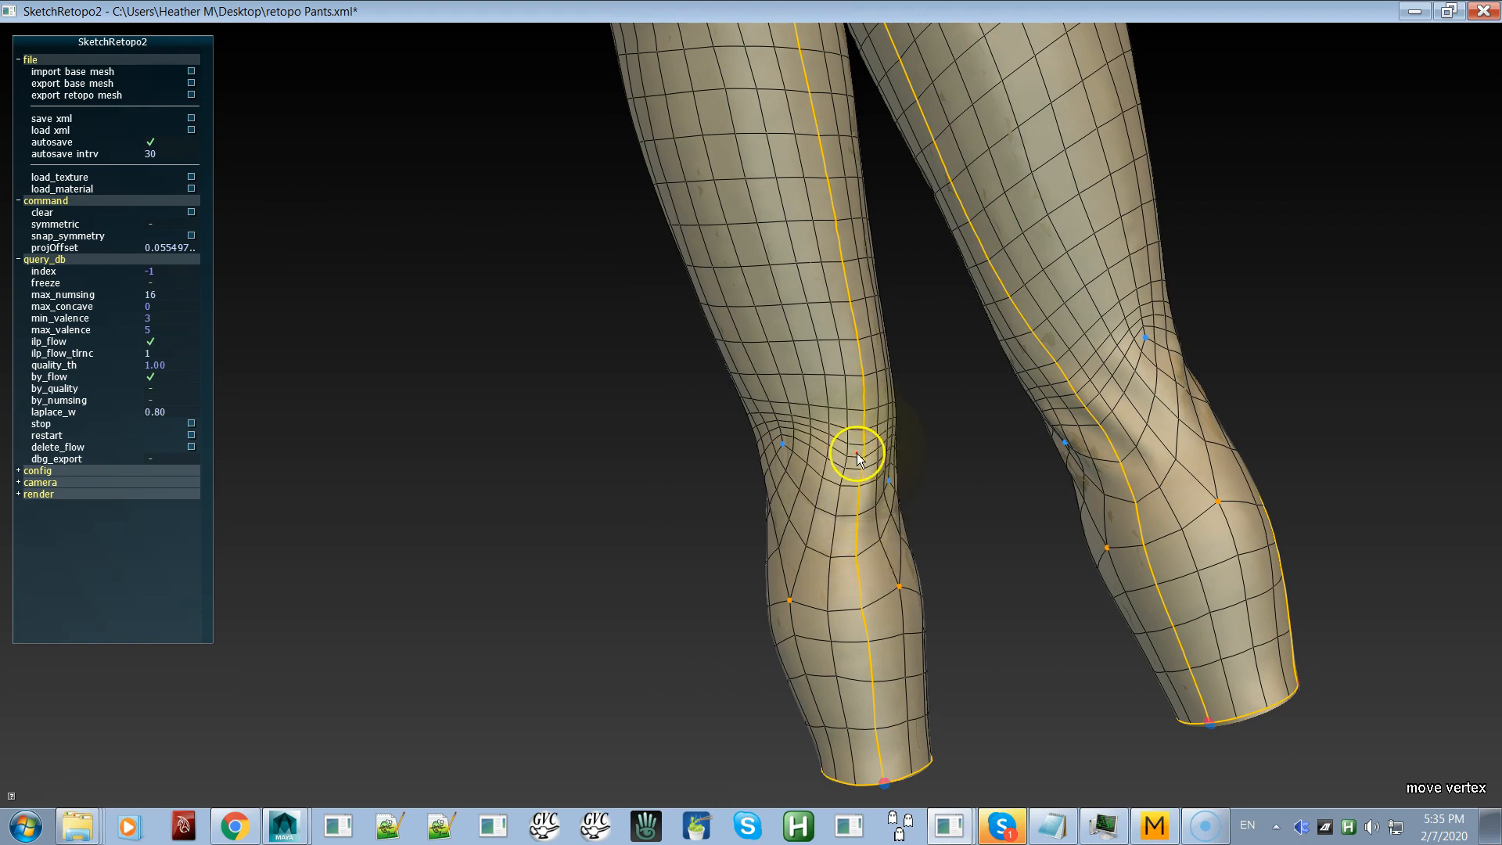
drag(852, 430, 823, 483)
alt+drag(856, 544, 947, 534)
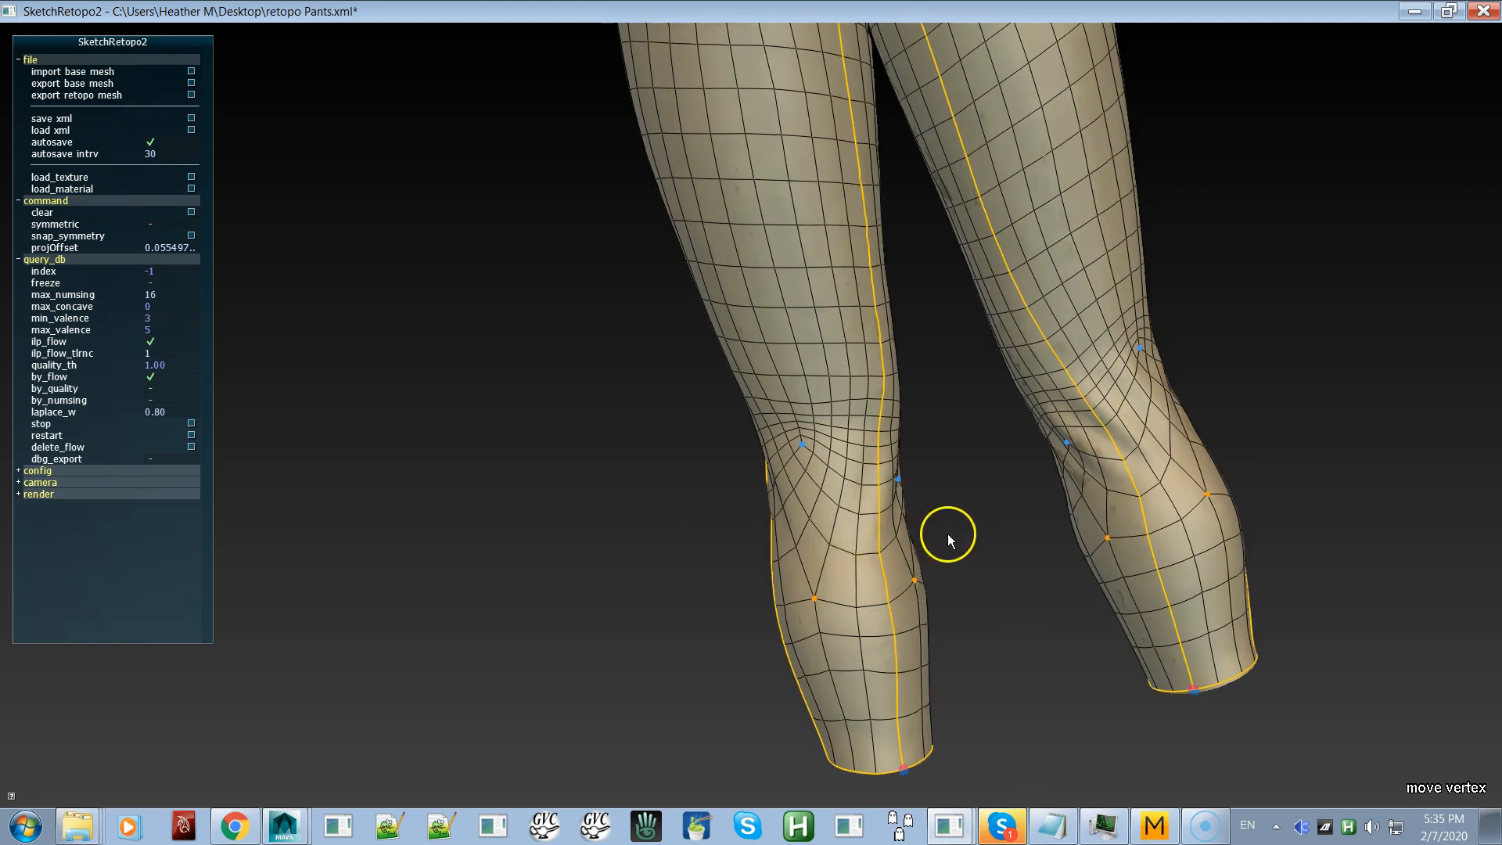
mouse_move(1117, 486)
mouse_down()
mouse_move(1134, 490)
mouse_move(1134, 542)
mouse_move(1176, 539)
mouse_move(1150, 522)
mouse_up()
mouse_move(1279, 532)
alt+mouse_down()
mouse_move(1137, 569)
mouse_move(1058, 568)
alt+mouse_up()
mouse_move(1010, 518)
mouse_down()
mouse_move(983, 529)
mouse_move(1002, 436)
mouse_move(973, 369)
mouse_move(1006, 377)
mouse_move(990, 406)
mouse_move(992, 364)
mouse_move(982, 579)
mouse_move(864, 519)
mouse_up()
Step: Examine the edge flow around the knees and lower legs from the back, side and front
alt+right_drag(939, 543, 820, 416)
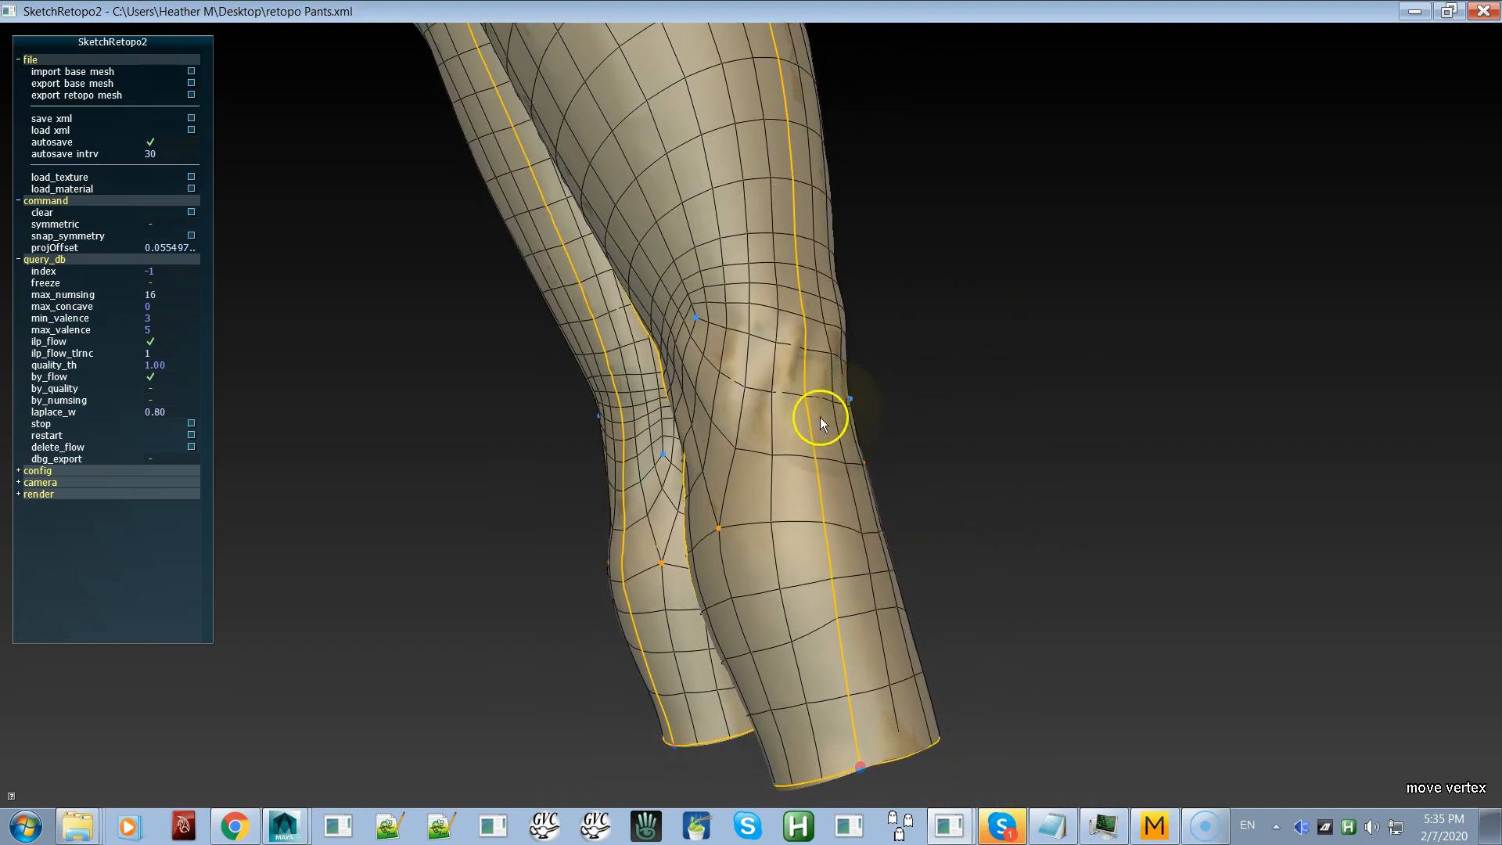
alt+right_drag(818, 500, 645, 288)
mouse_move(861, 504)
alt+mouse_down()
mouse_move(823, 568)
mouse_move(799, 533)
alt+mouse_up()
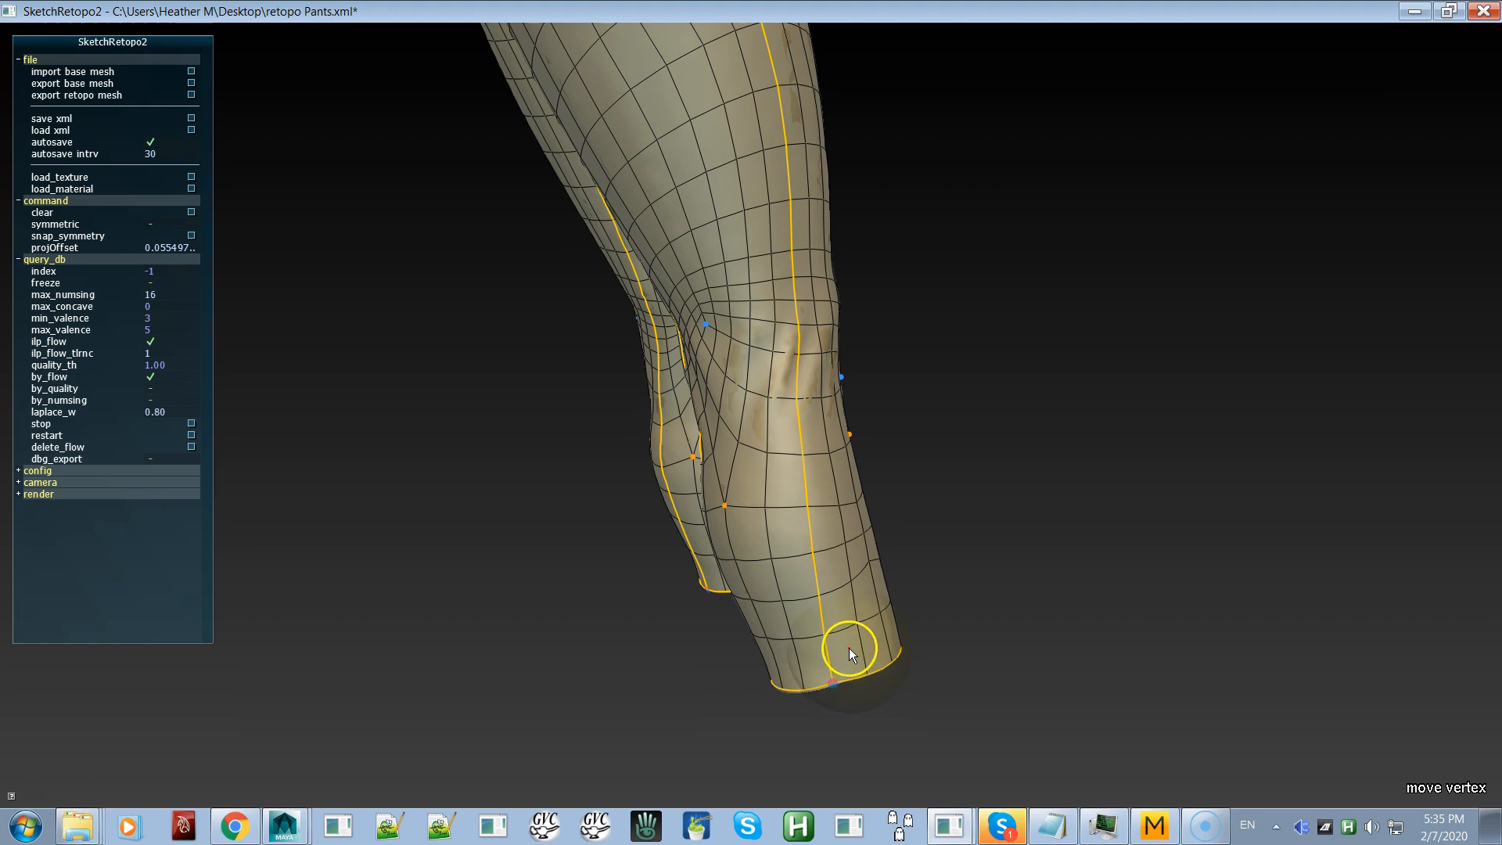
alt+drag(842, 556, 777, 564)
mouse_move(874, 533)
alt+mouse_down()
mouse_move(859, 536)
mouse_move(862, 443)
mouse_move(900, 420)
mouse_move(790, 305)
mouse_move(688, 362)
mouse_move(711, 302)
alt+mouse_up()
alt+drag(697, 172, 913, 261)
alt+drag(720, 259, 946, 571)
alt+drag(1128, 524, 1034, 369)
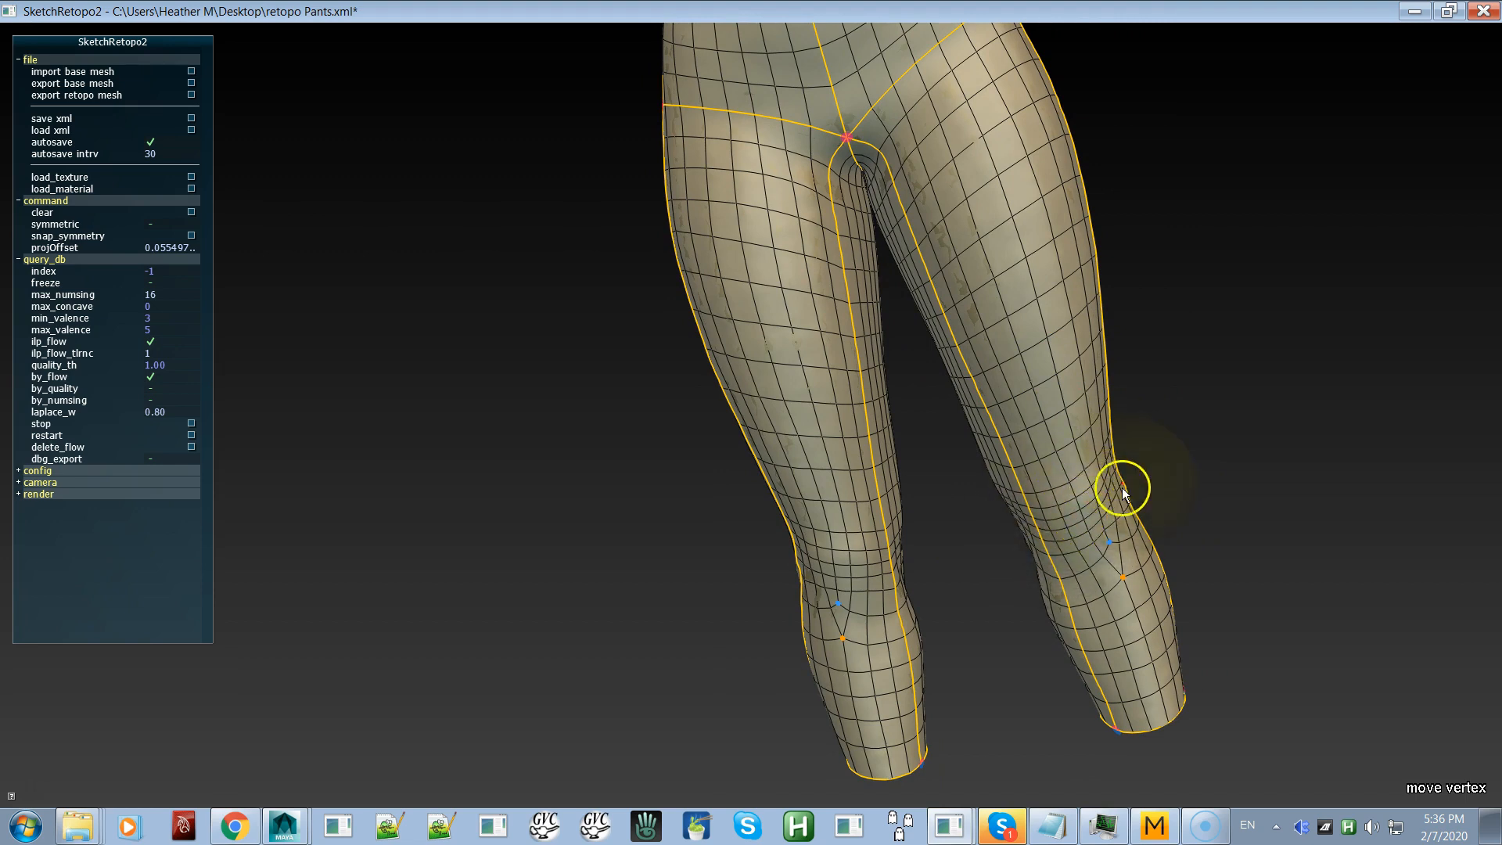
Step: Even out the vertices along the front of the thigh in move vertex mode
alt+shift+drag(982, 486, 897, 315)
key(alt+shift+Tab)
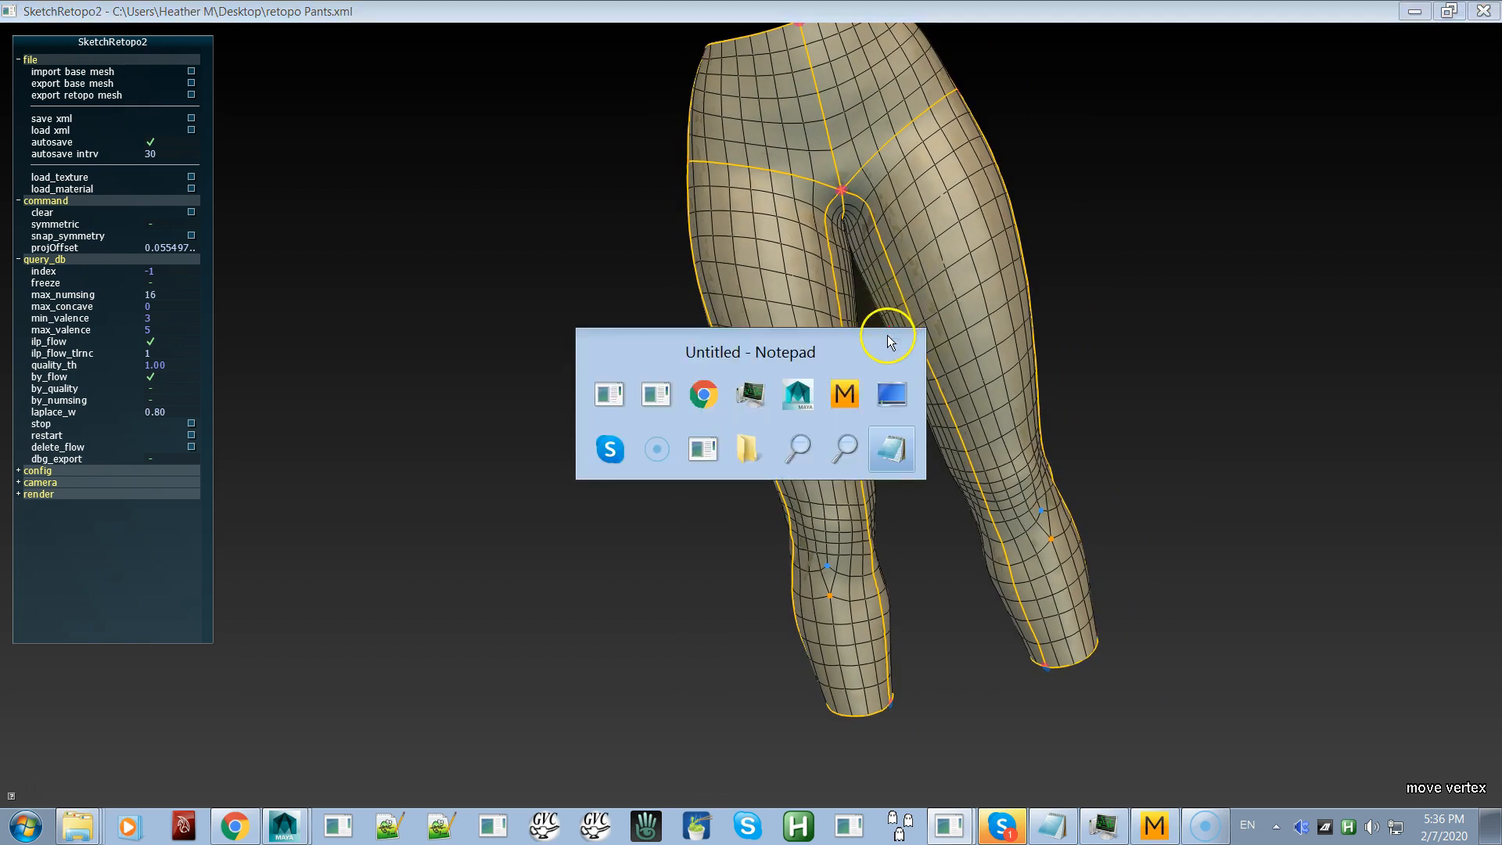
key(alt+Tab)
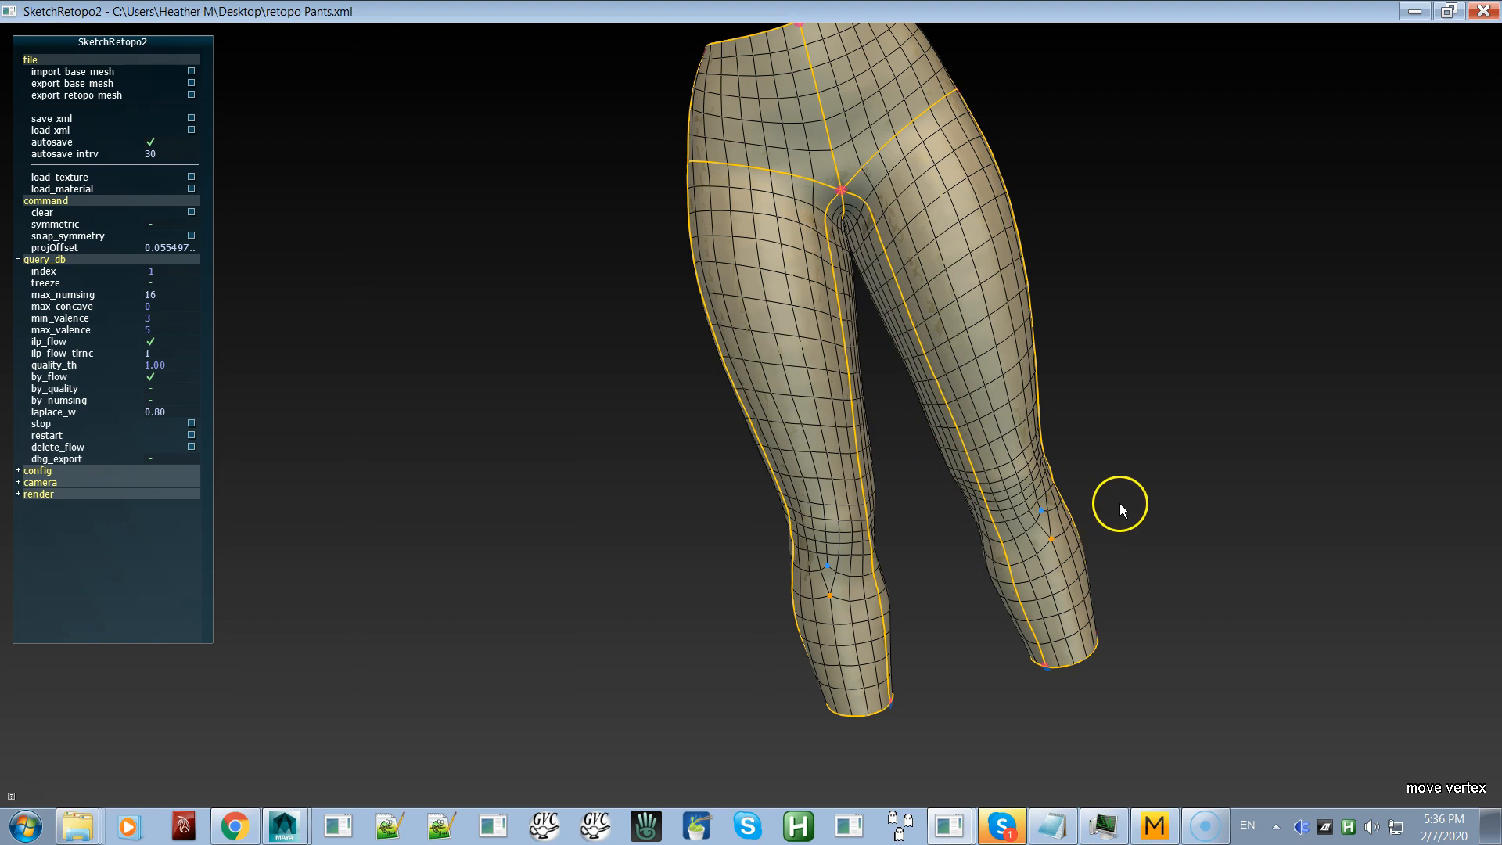
drag(781, 317, 854, 432)
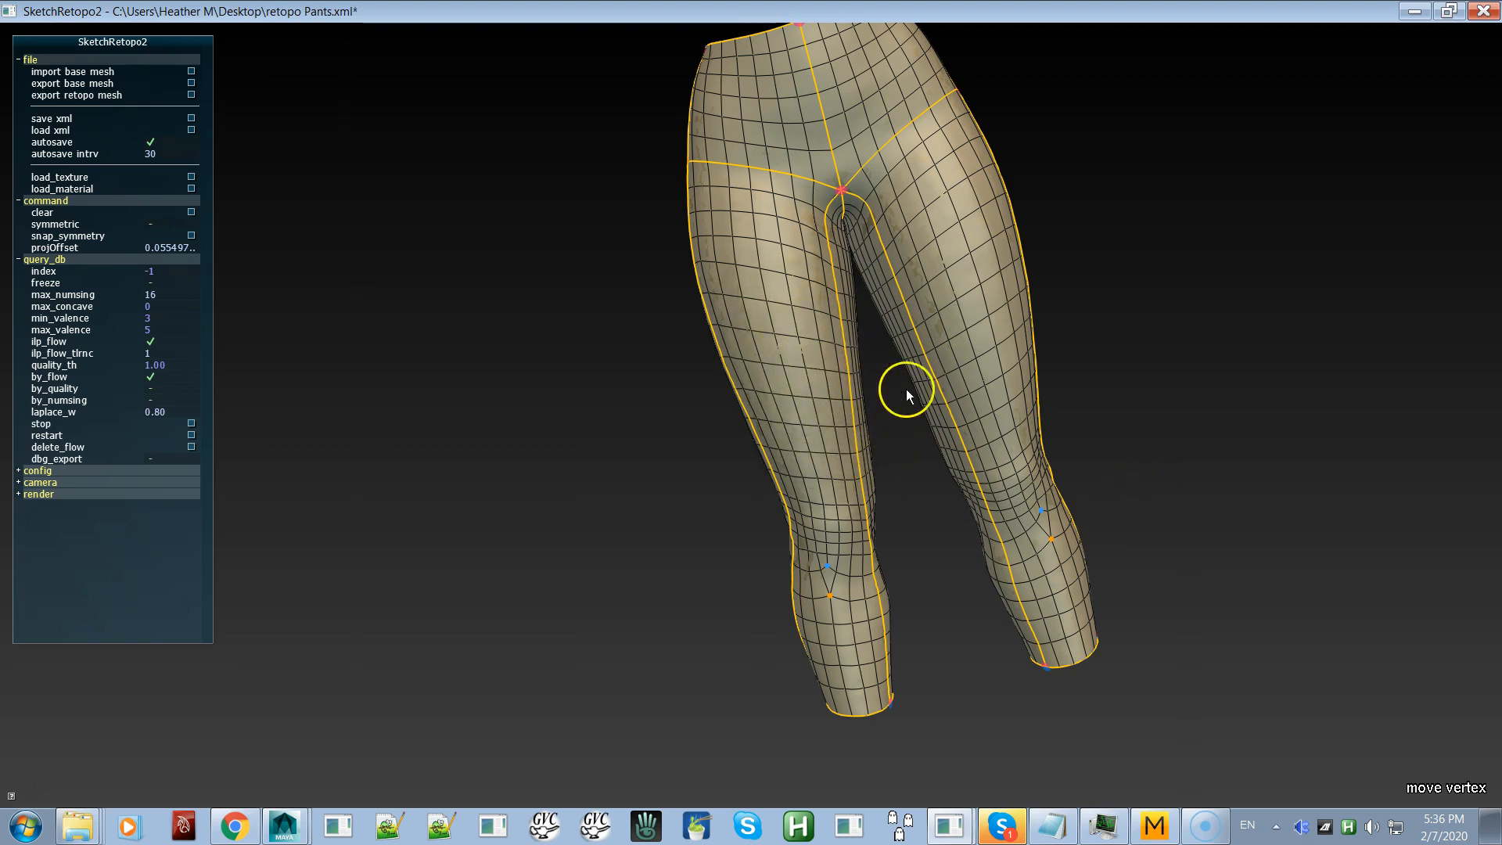
alt+drag(1189, 414, 1158, 424)
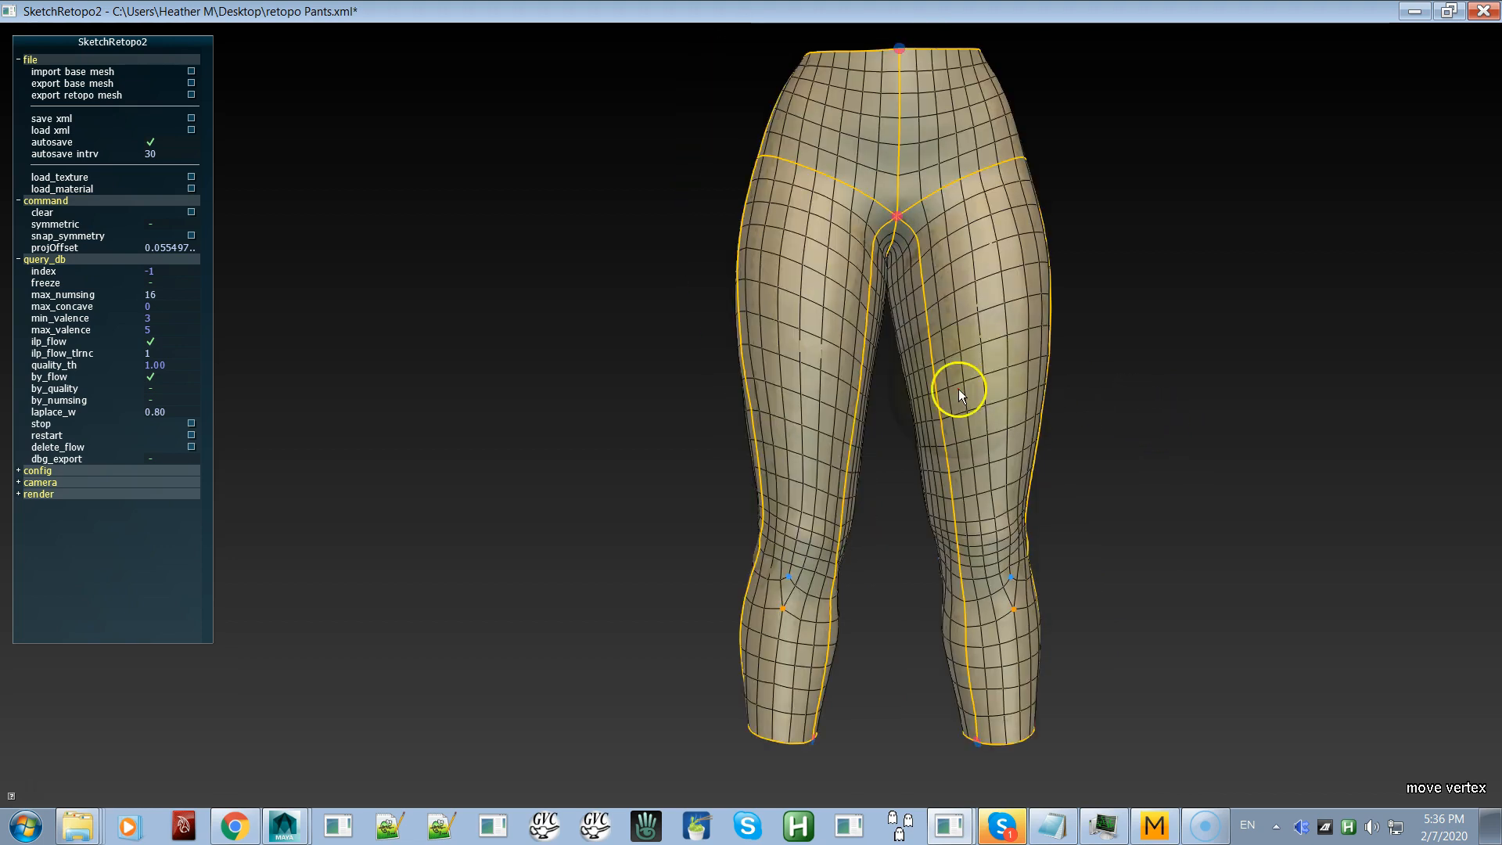
Step: Export the retopo mesh to the Desktop, overwriting retopo Pants.obj
click(111, 95)
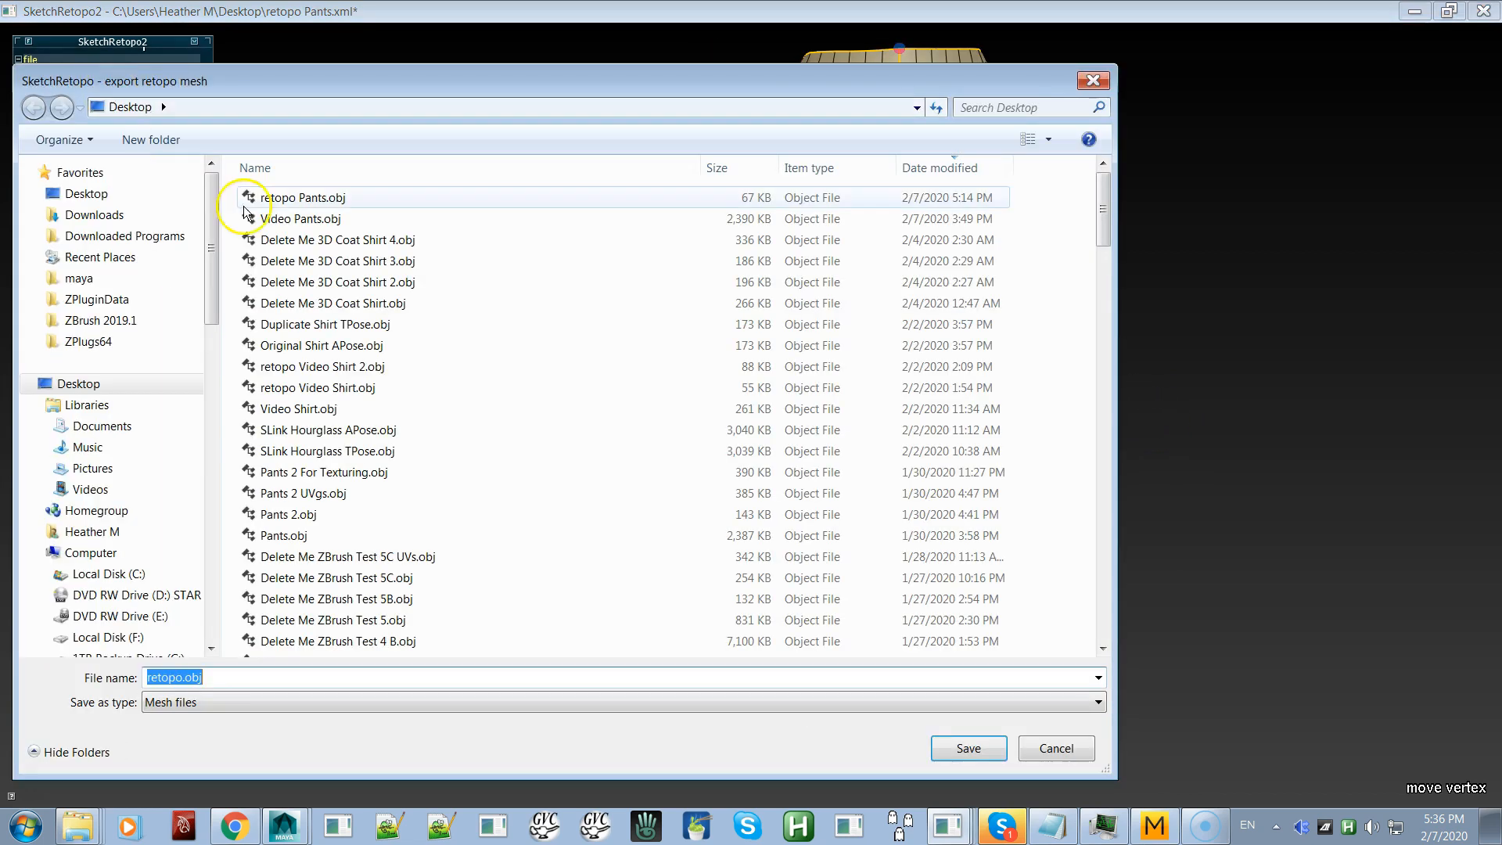
double_click(262, 199)
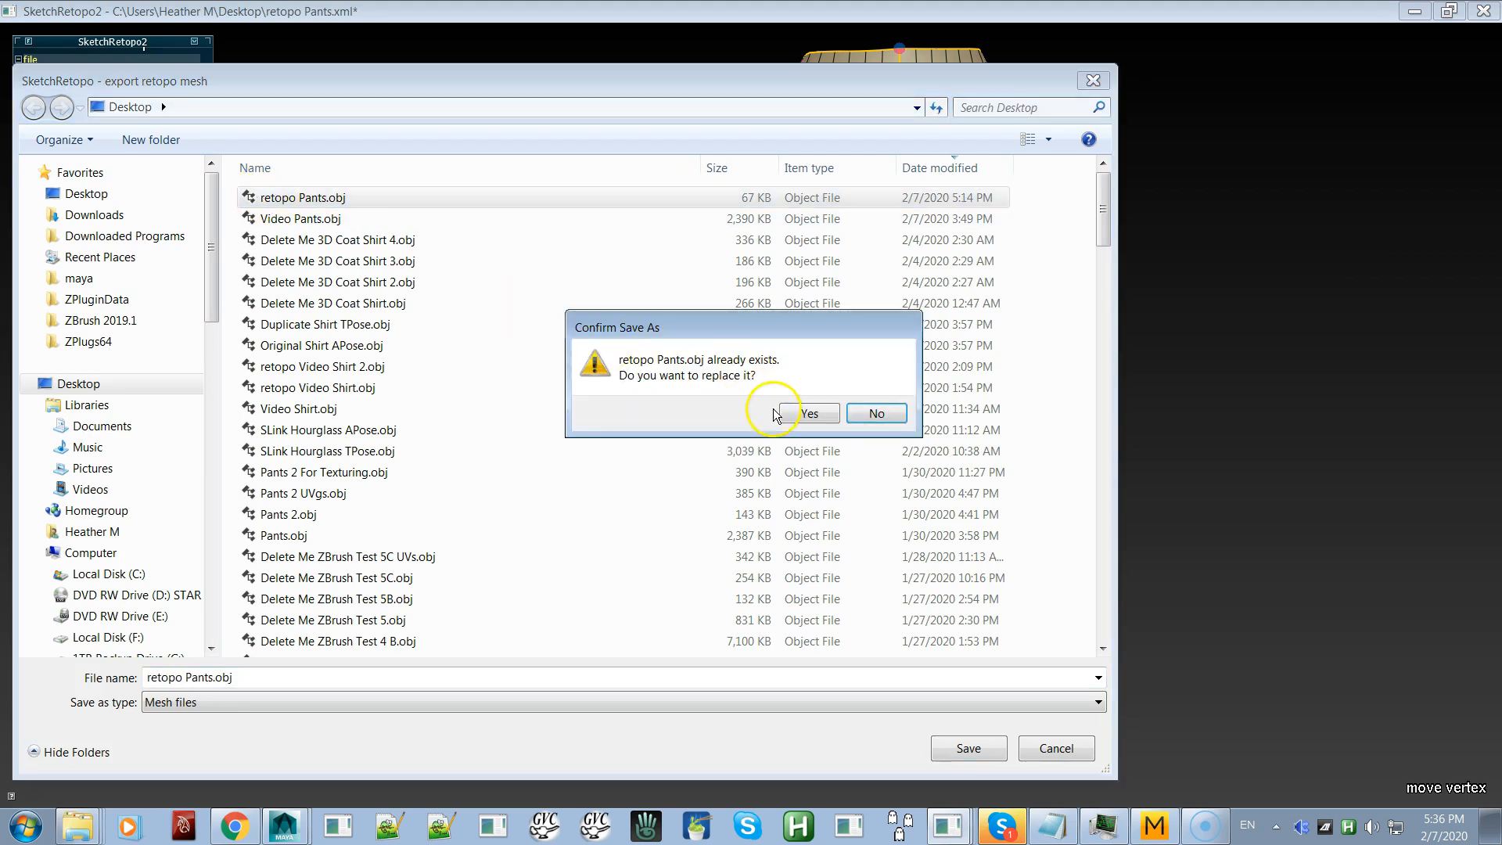
click(810, 413)
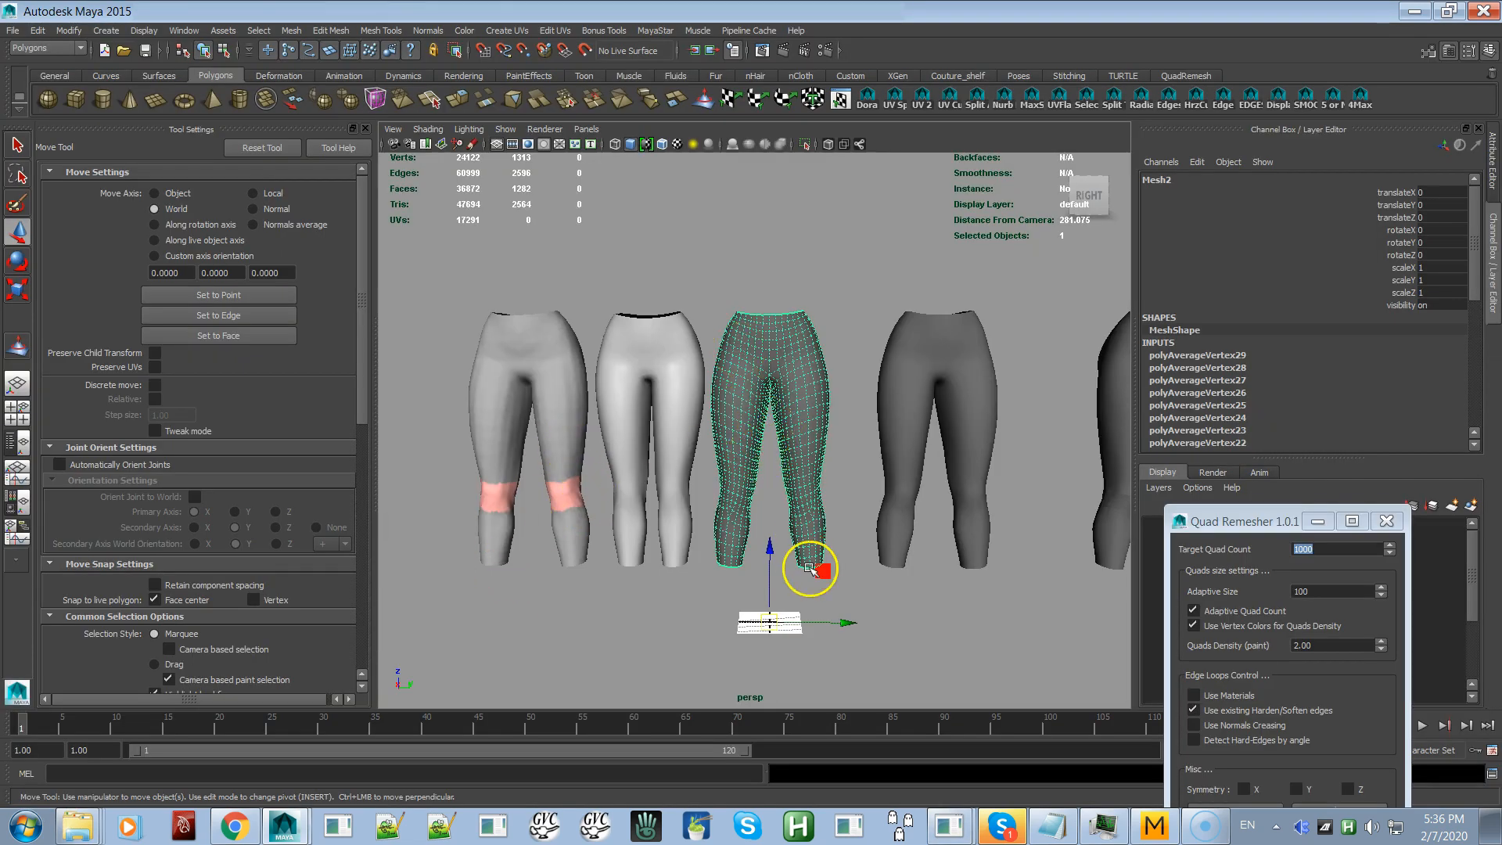
Step: Switch to Maya and move the selected wireframe pants past the red-kneed pair to translateY -145.7
drag(852, 626, 472, 637)
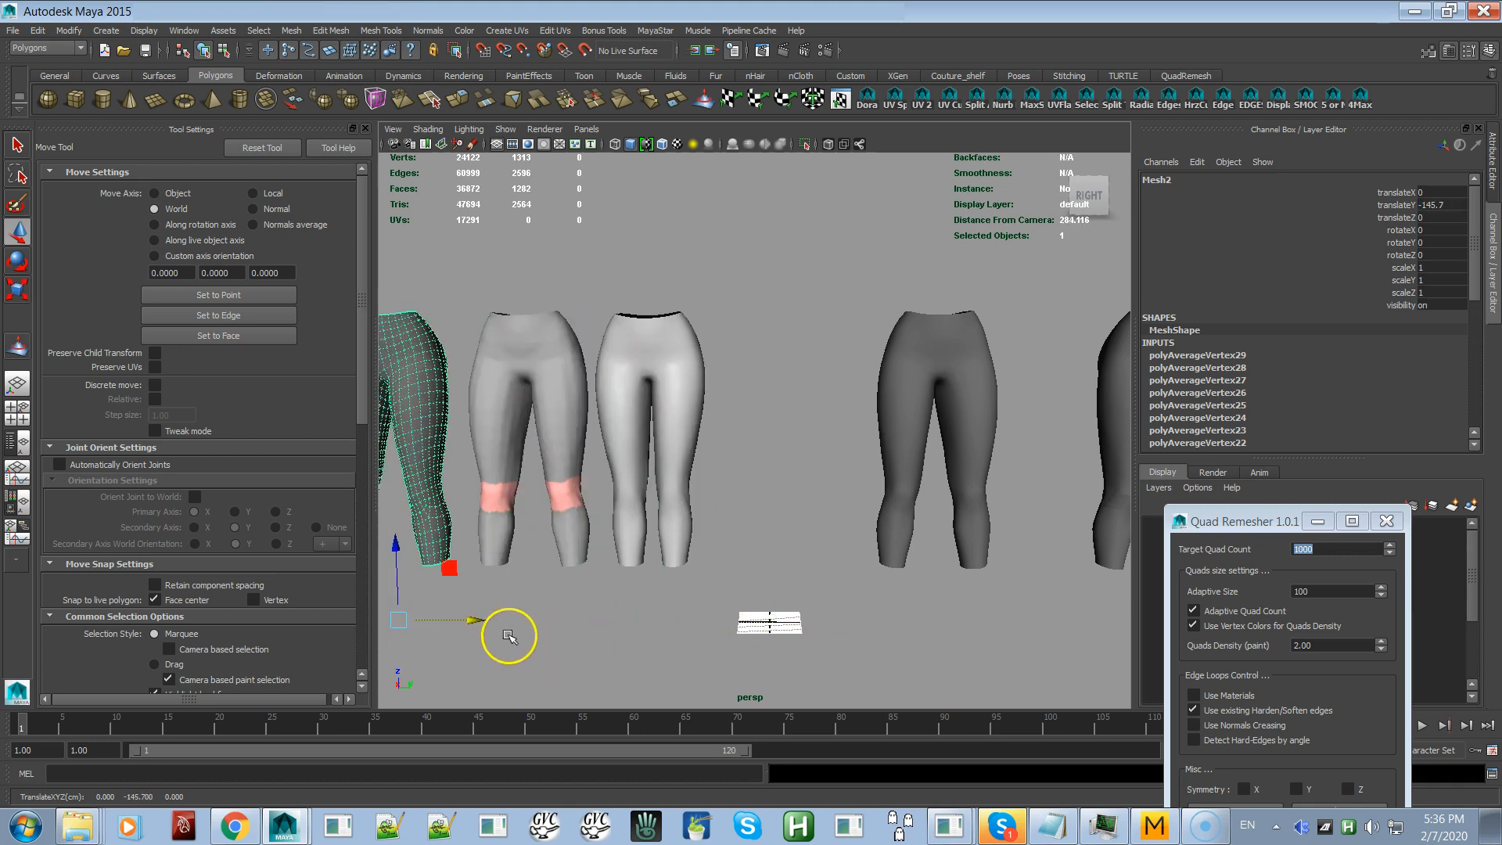
Step: Try to import retopo Pants.xml from the Desktop
click(13, 30)
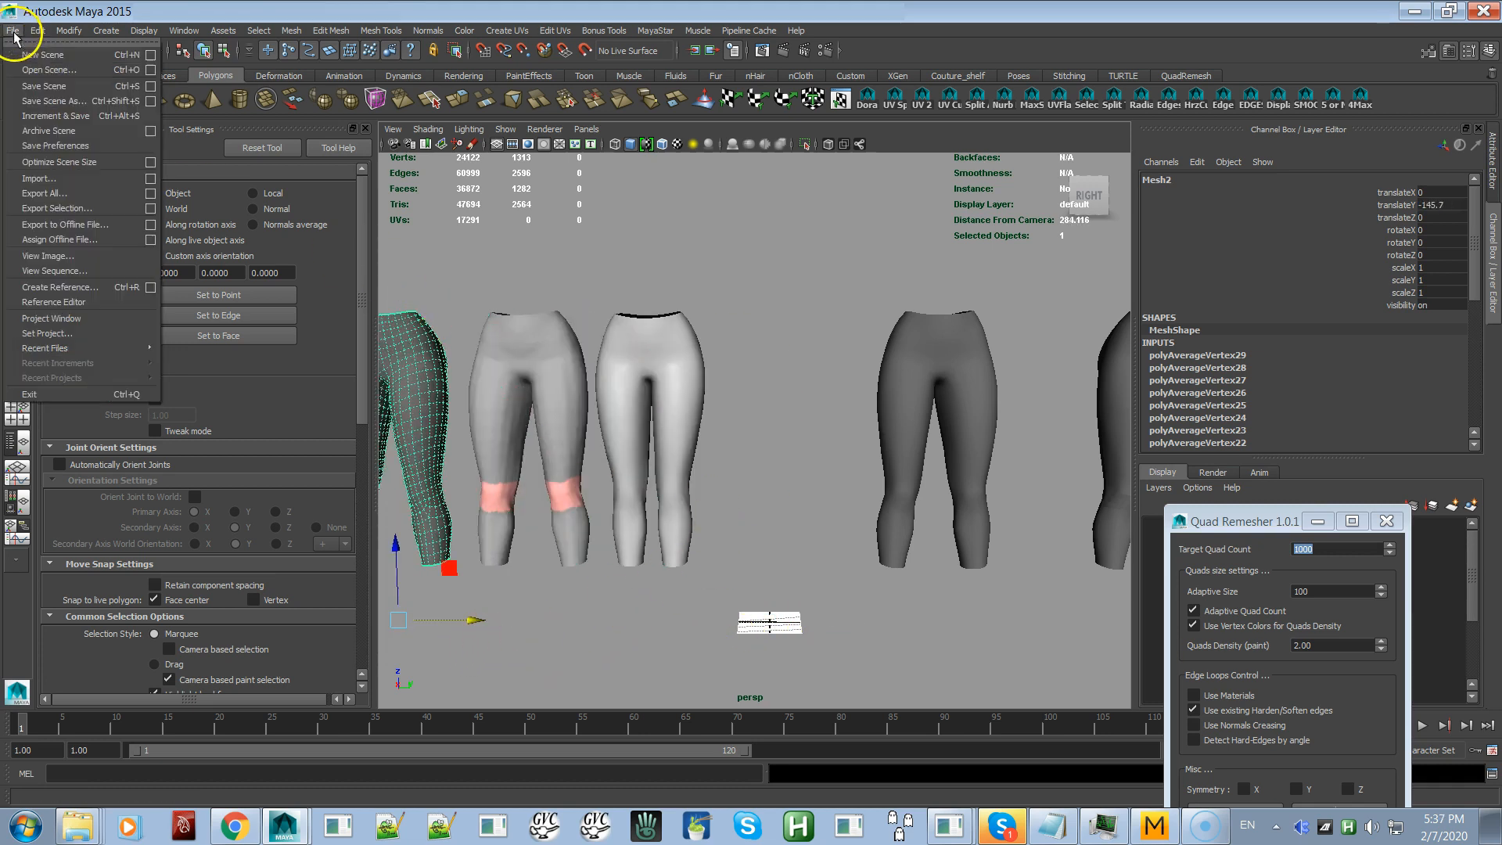
click(35, 178)
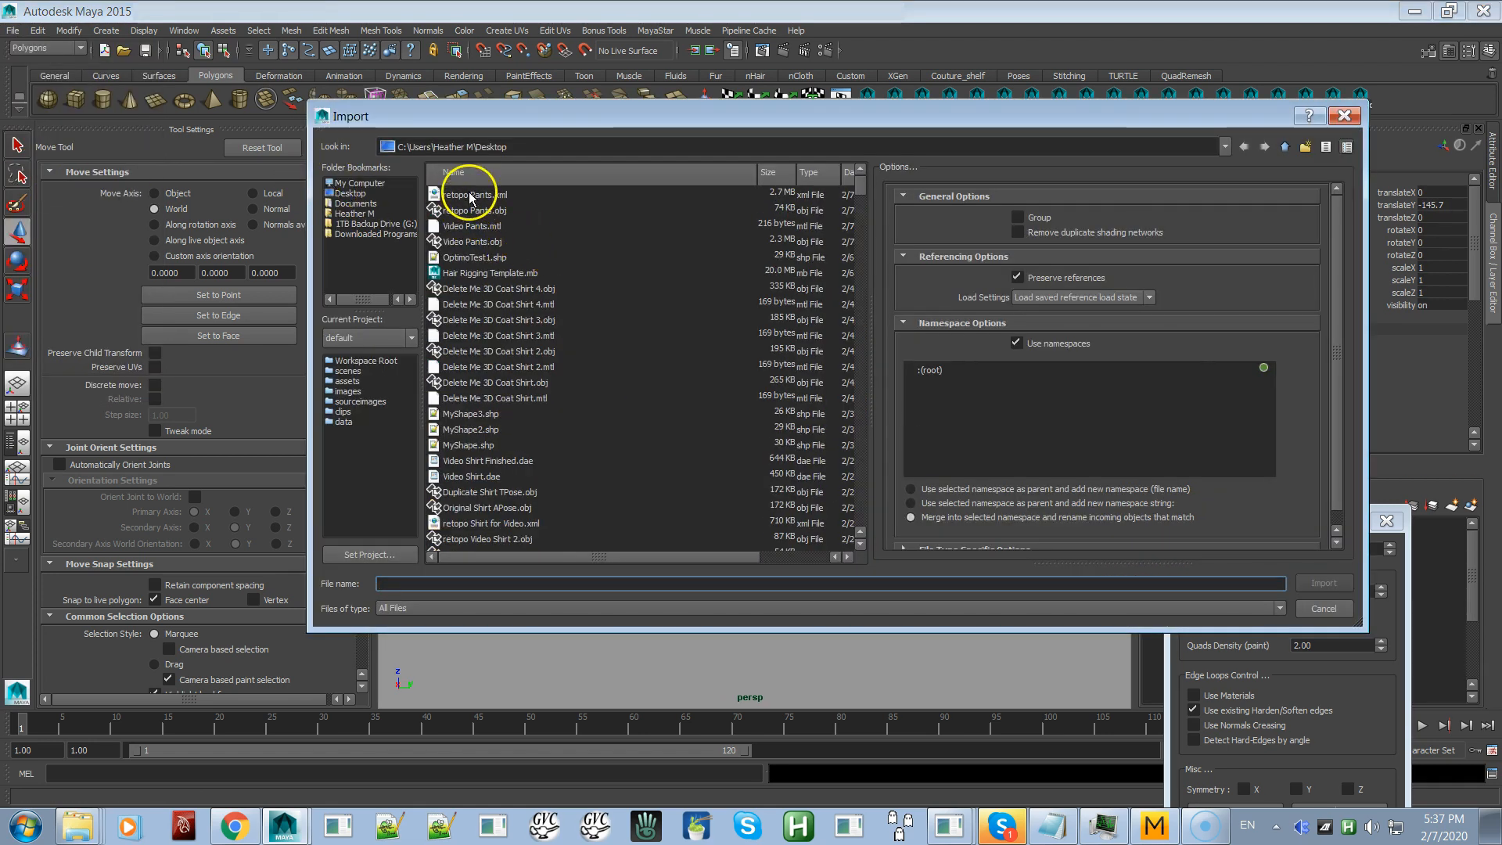
double_click(470, 196)
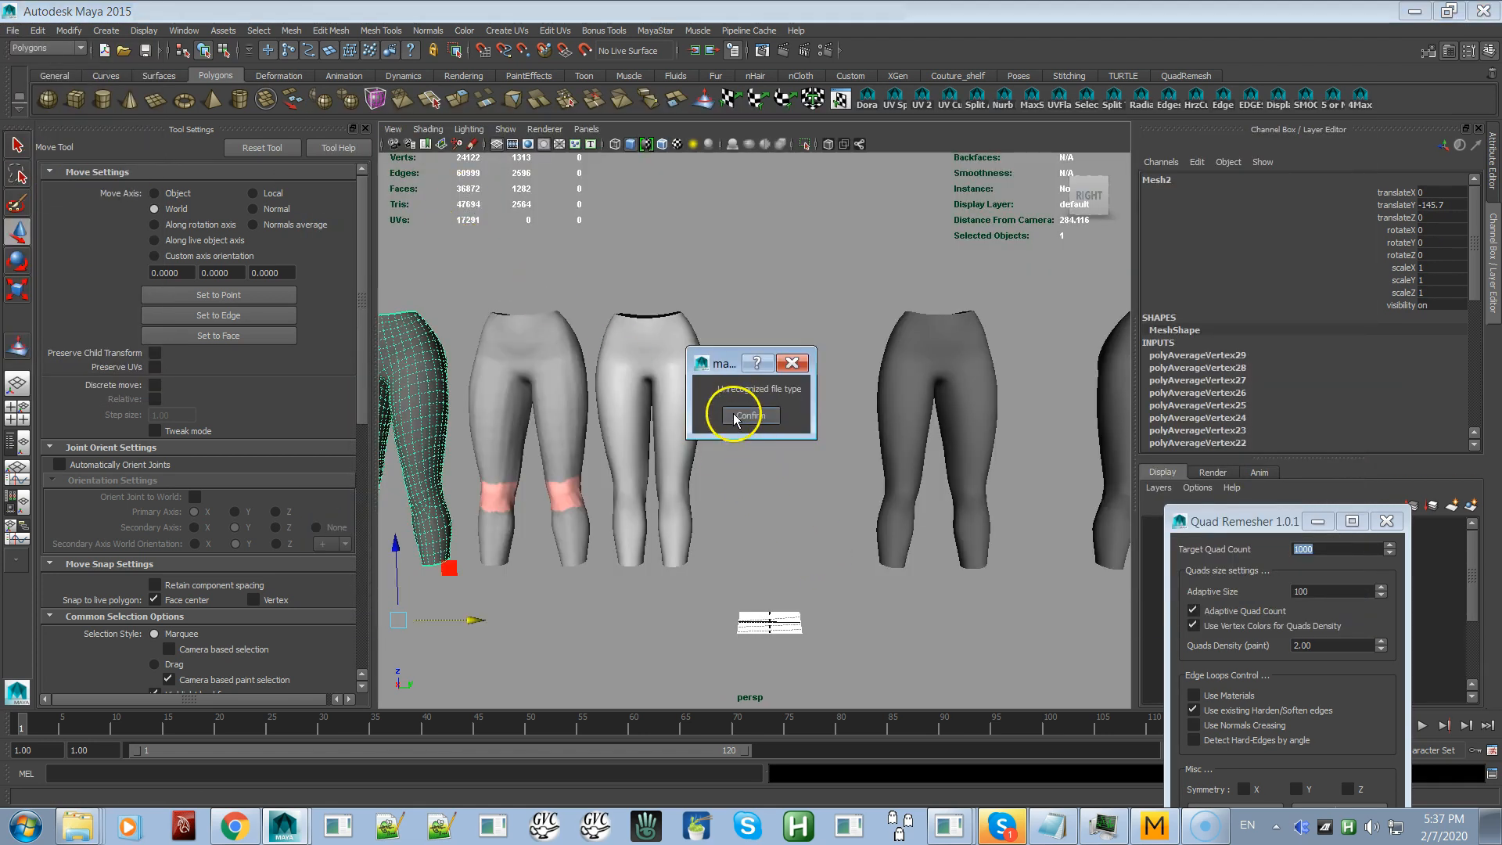
click(793, 363)
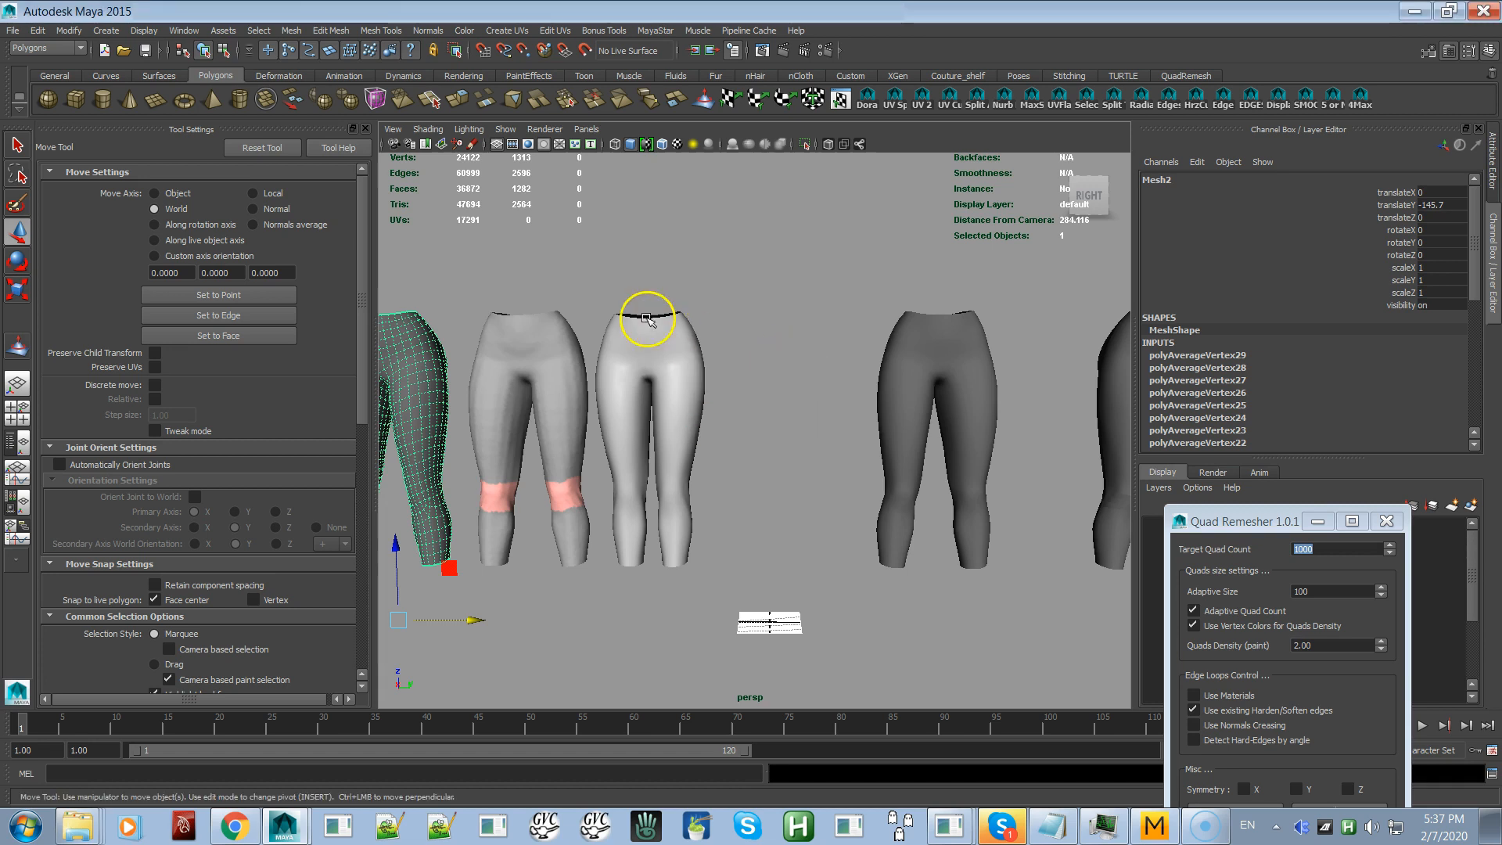
Step: Import retopo Pants.obj from the Desktop into the scene
click(13, 30)
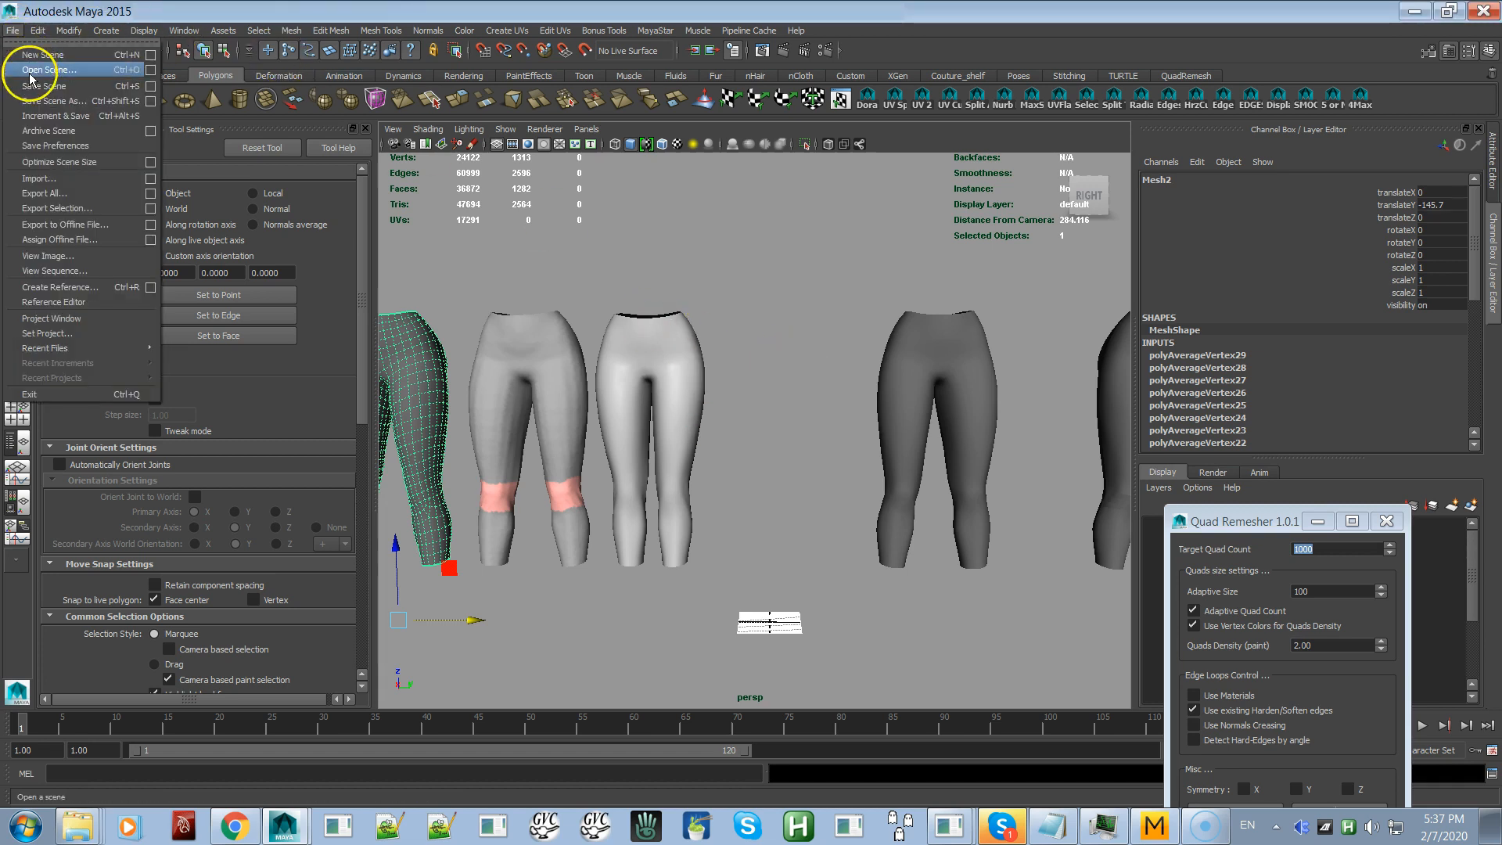
click(31, 178)
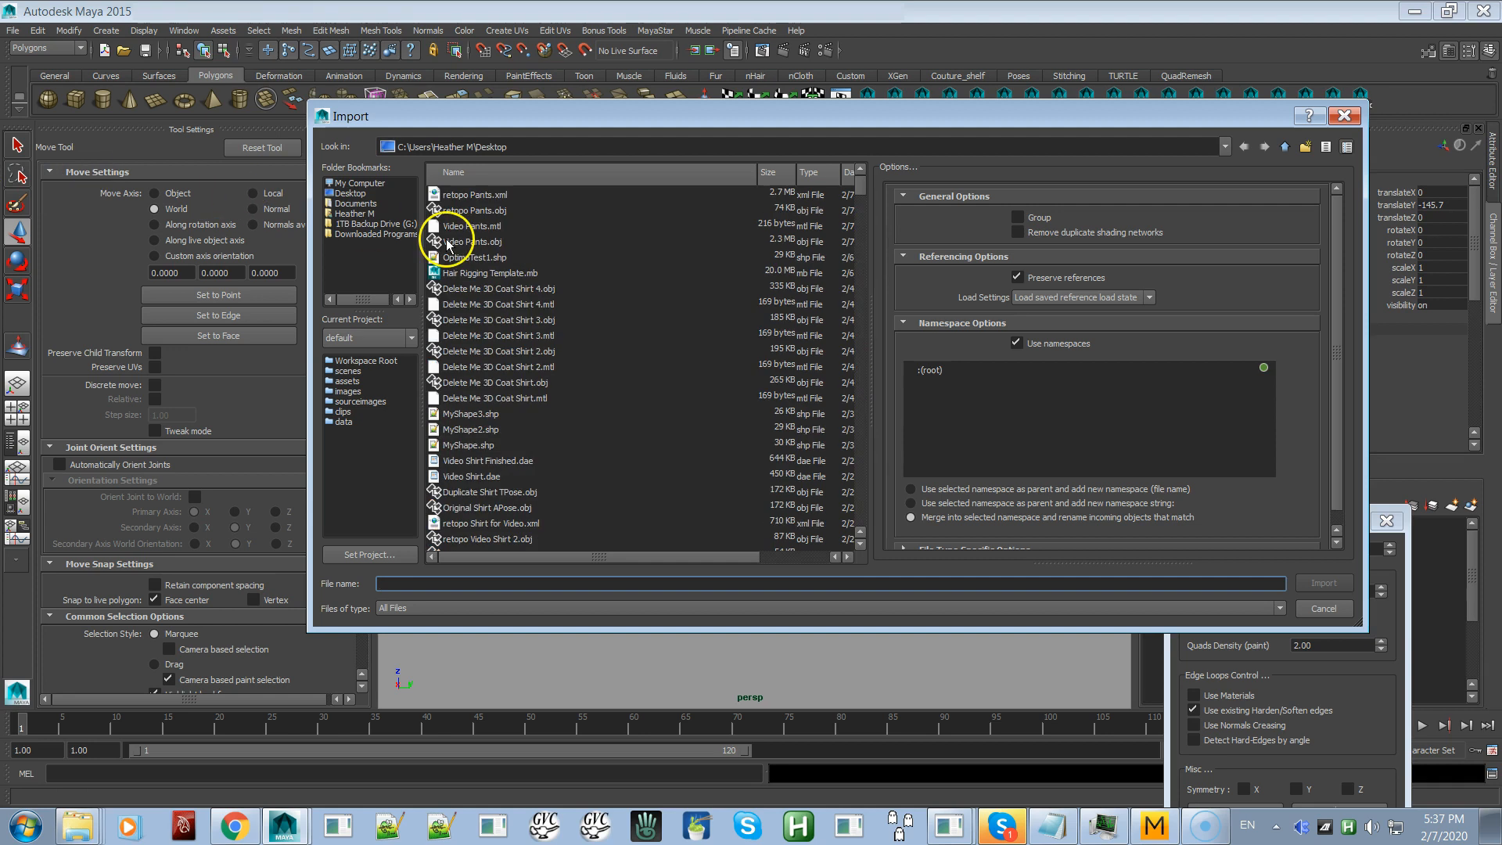
double_click(463, 211)
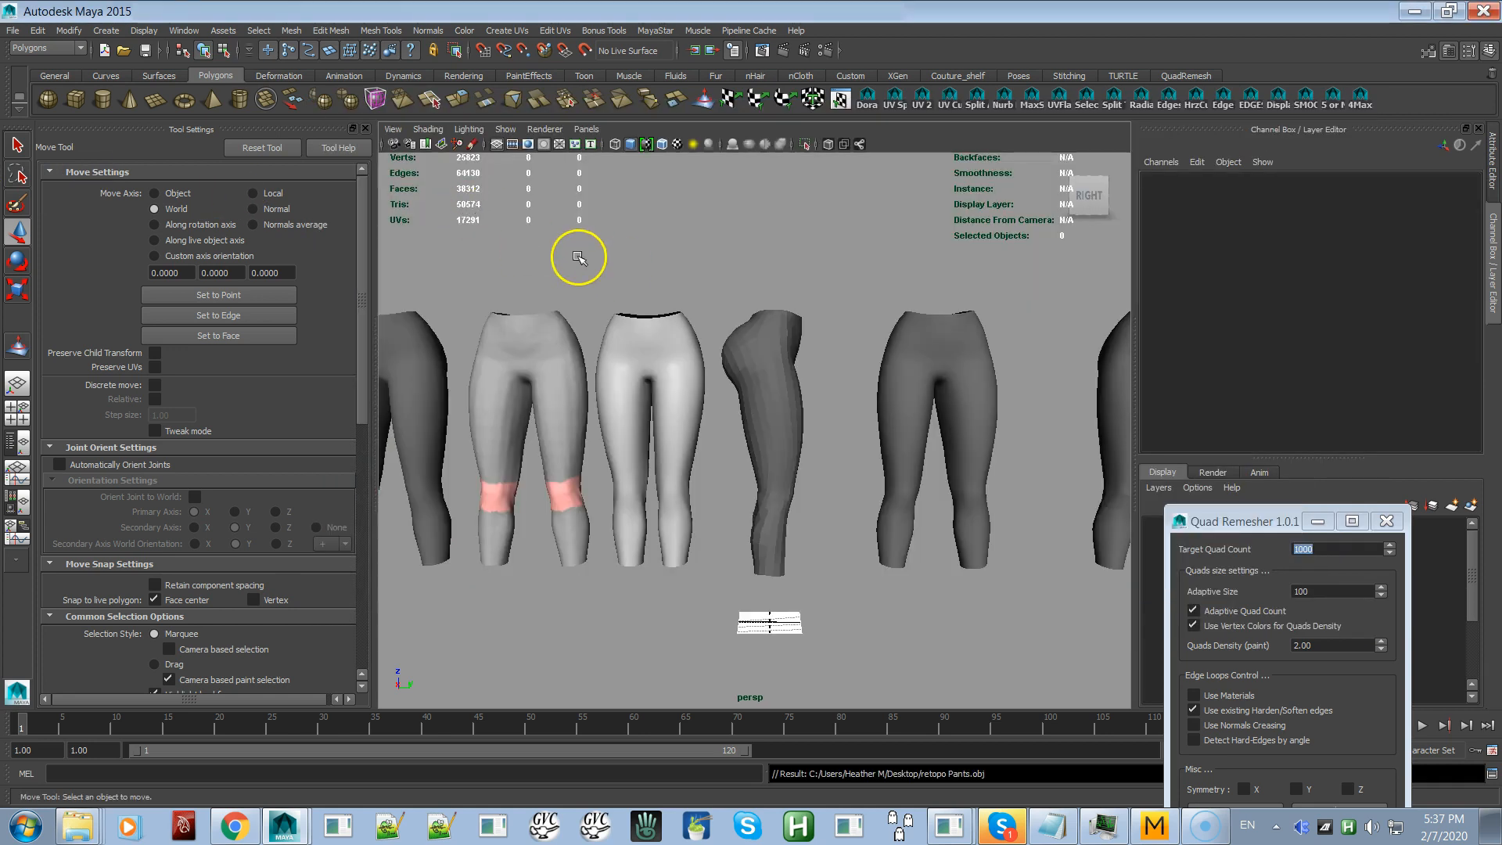
Step: Rotate the newly imported pants to rotateZ -90 so they face the same way as the other pairs
click(782, 480)
alt+drag(831, 614, 802, 634)
key(e)
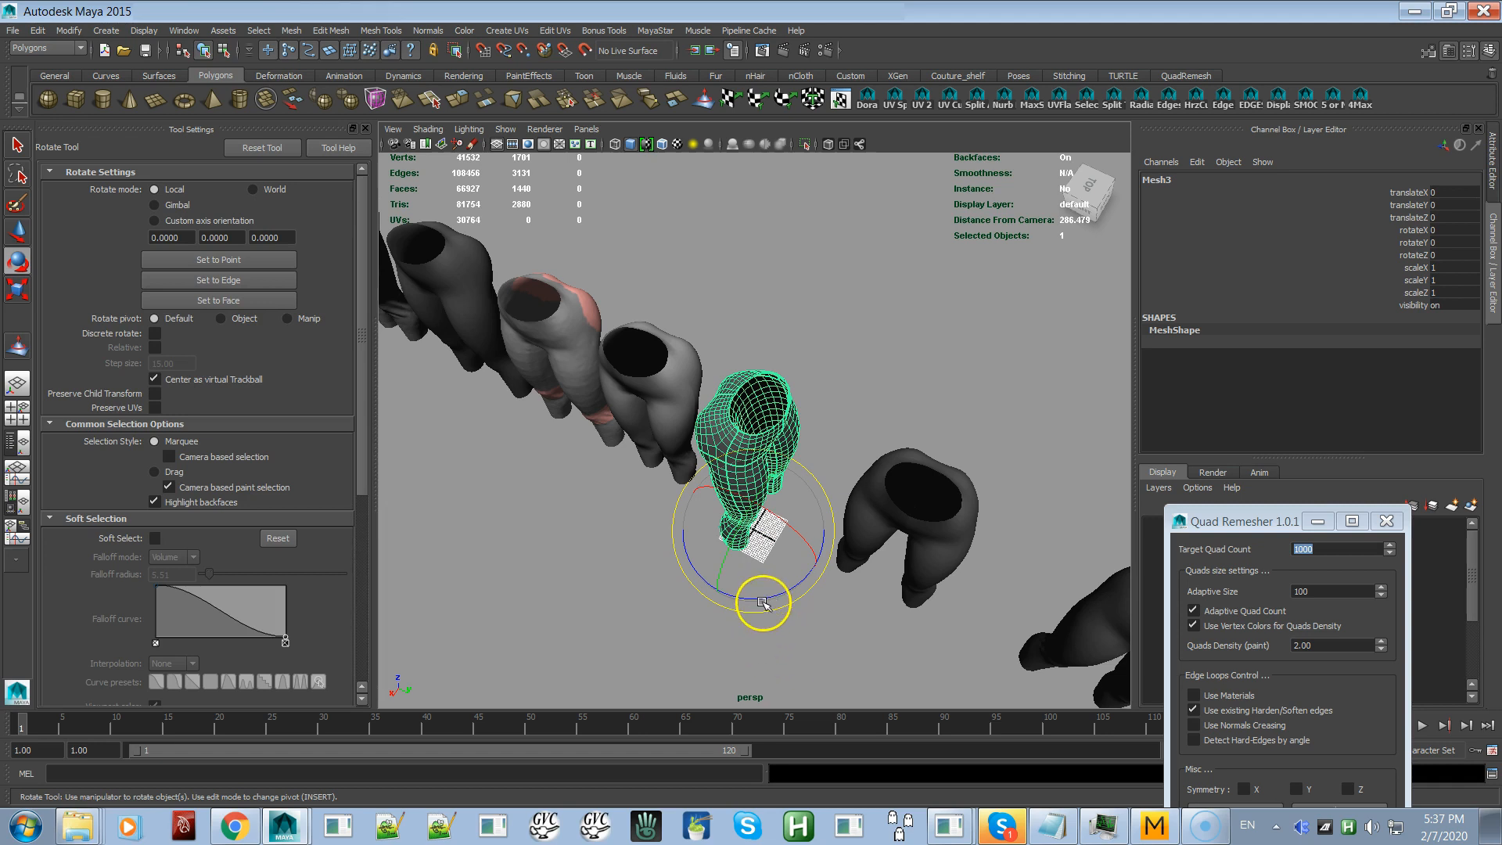
drag(763, 597, 711, 472)
Step: Merge the components of the rotated pants mesh and return it to object selection
alt+right_drag(700, 478, 814, 574)
alt+drag(722, 430, 818, 443)
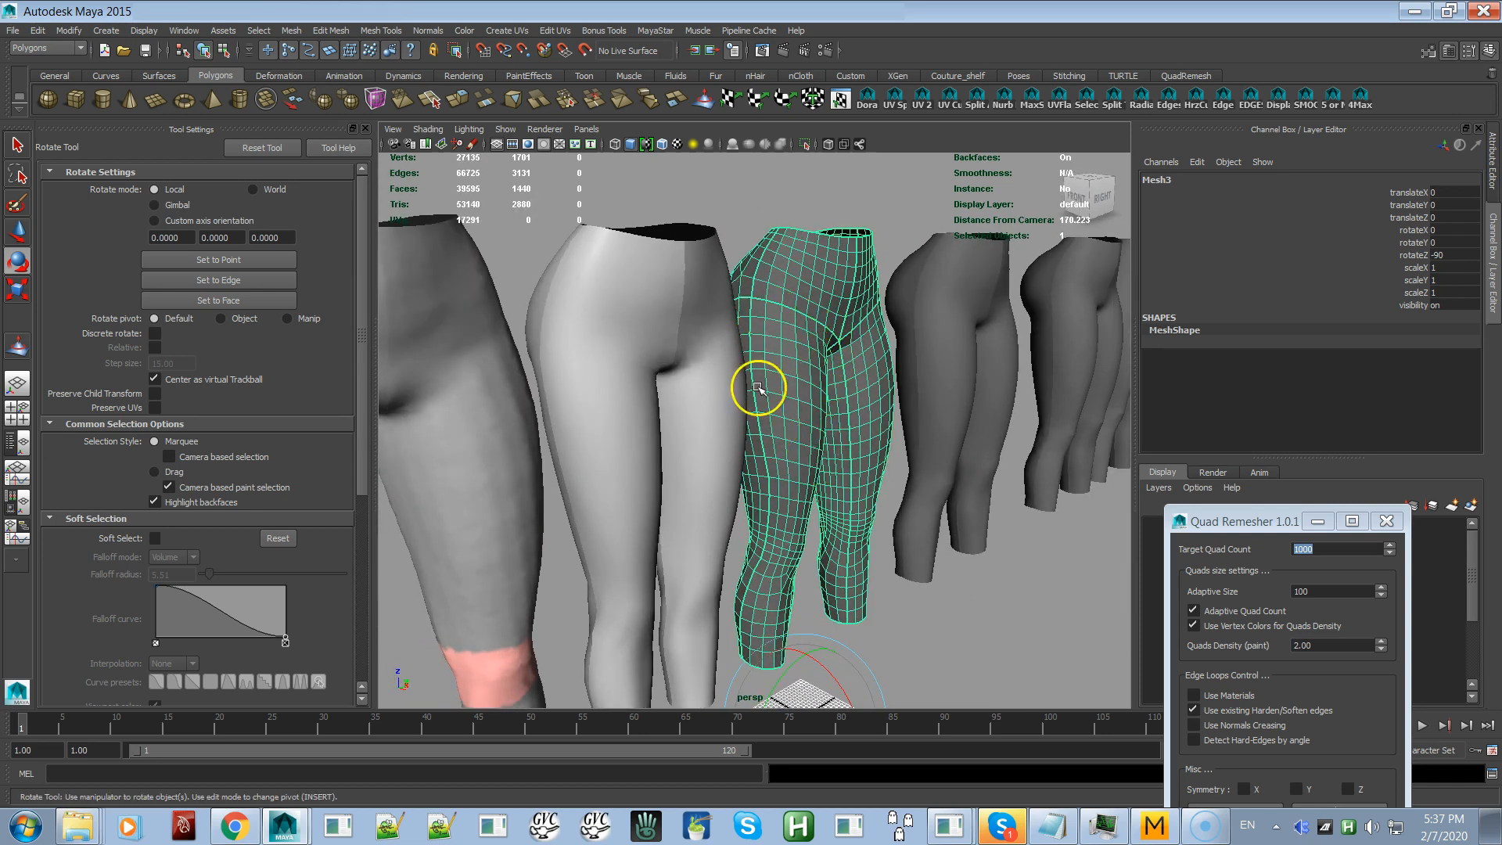
alt+drag(808, 561, 741, 533)
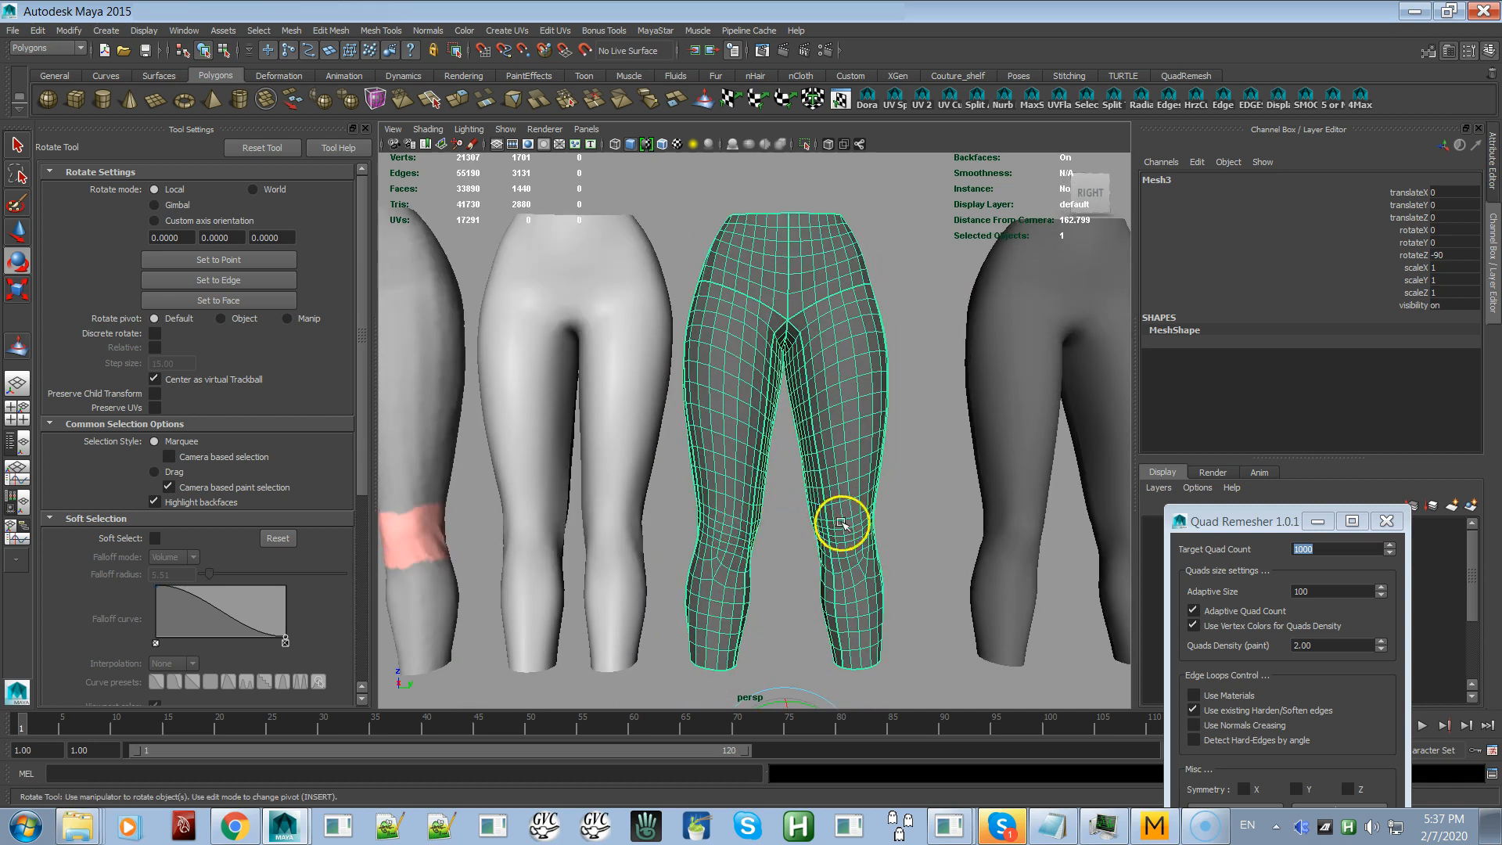
alt+drag(839, 543, 784, 513)
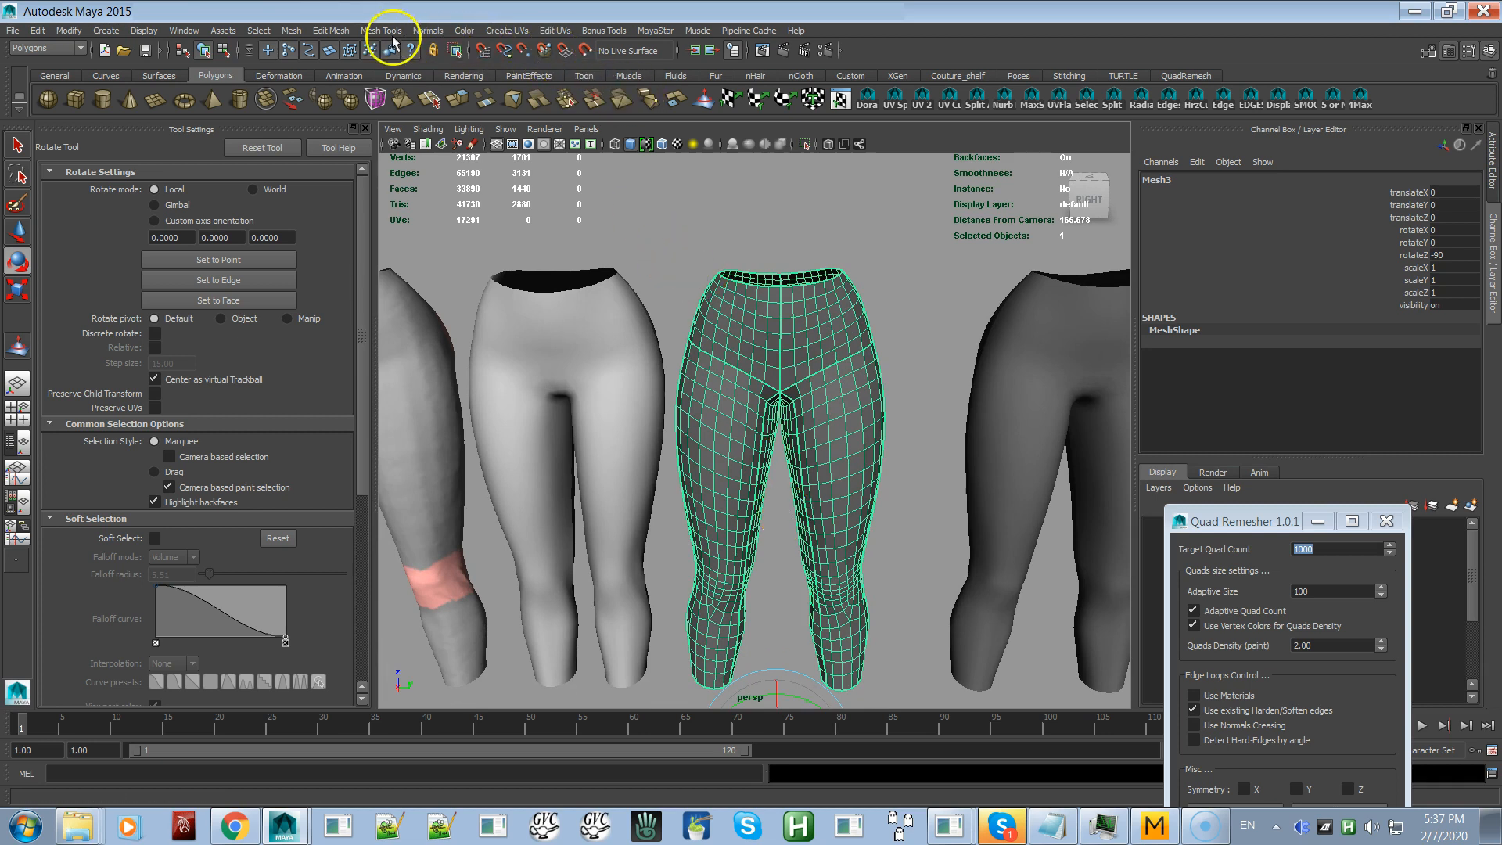
click(315, 31)
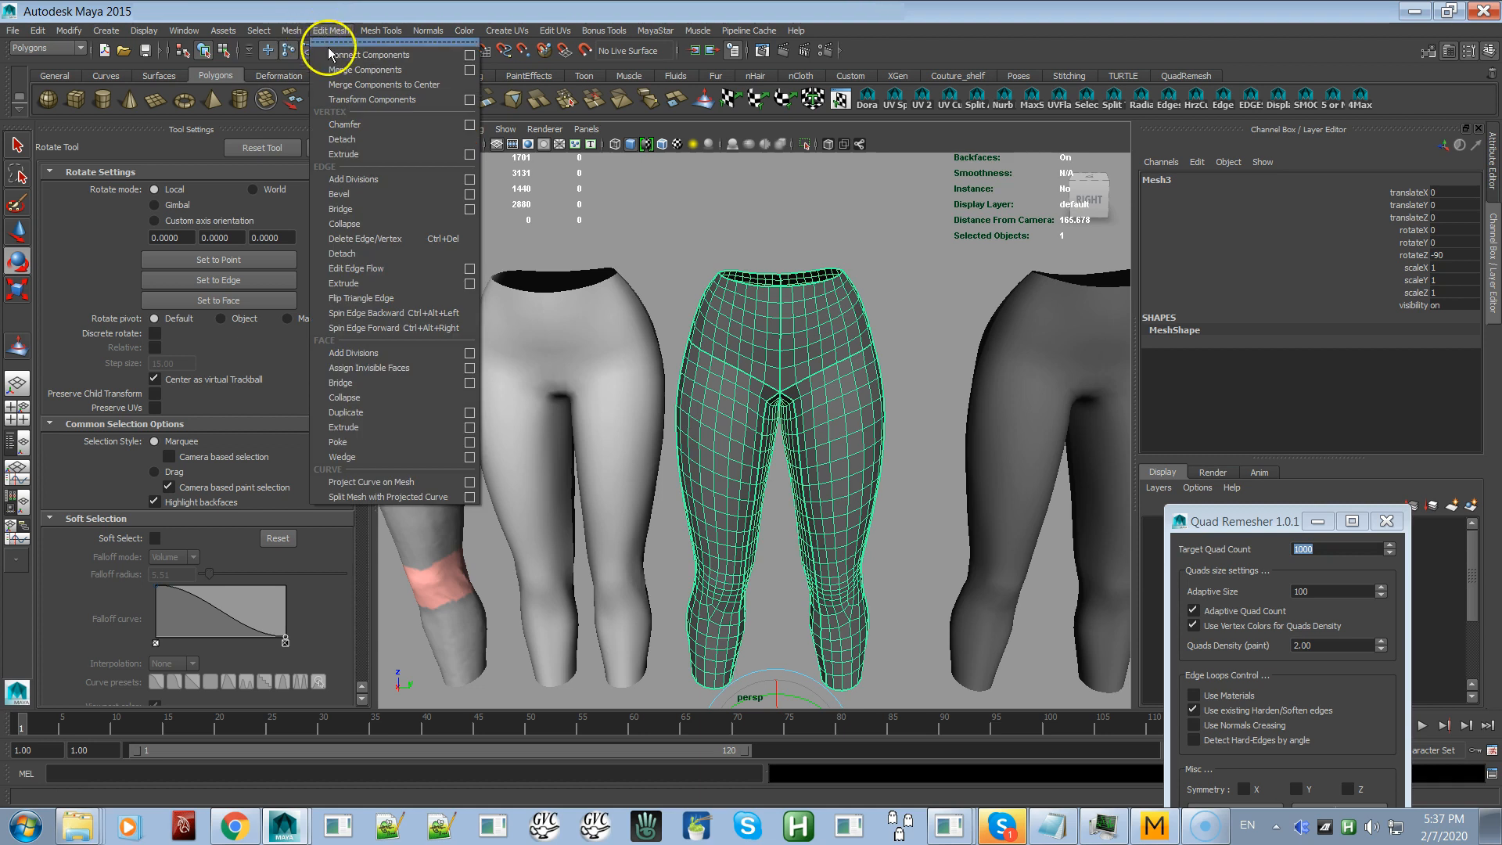
click(338, 70)
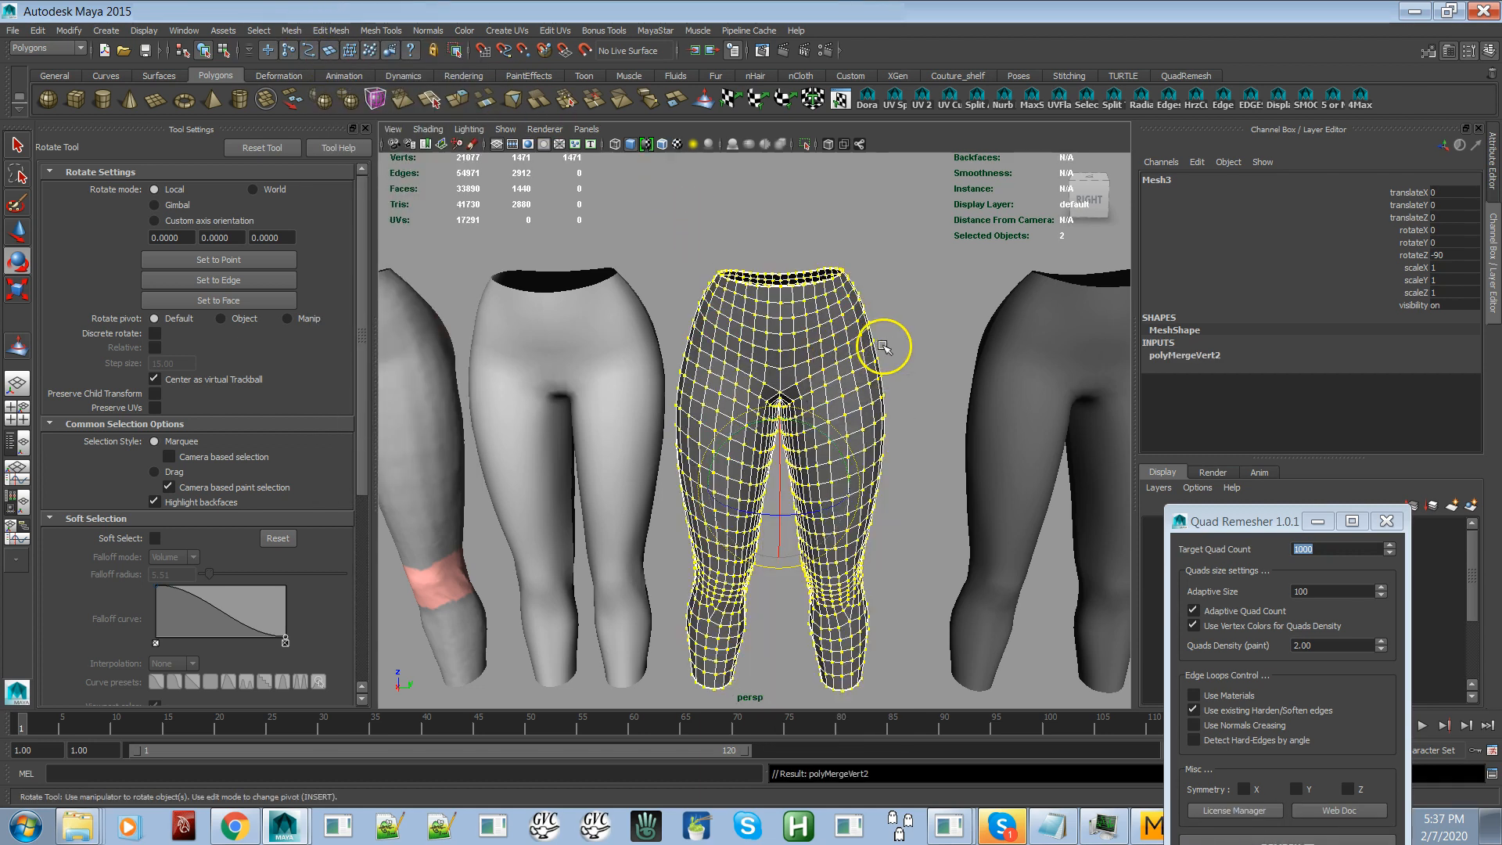
right_click(834, 333)
right_drag(834, 333, 864, 319)
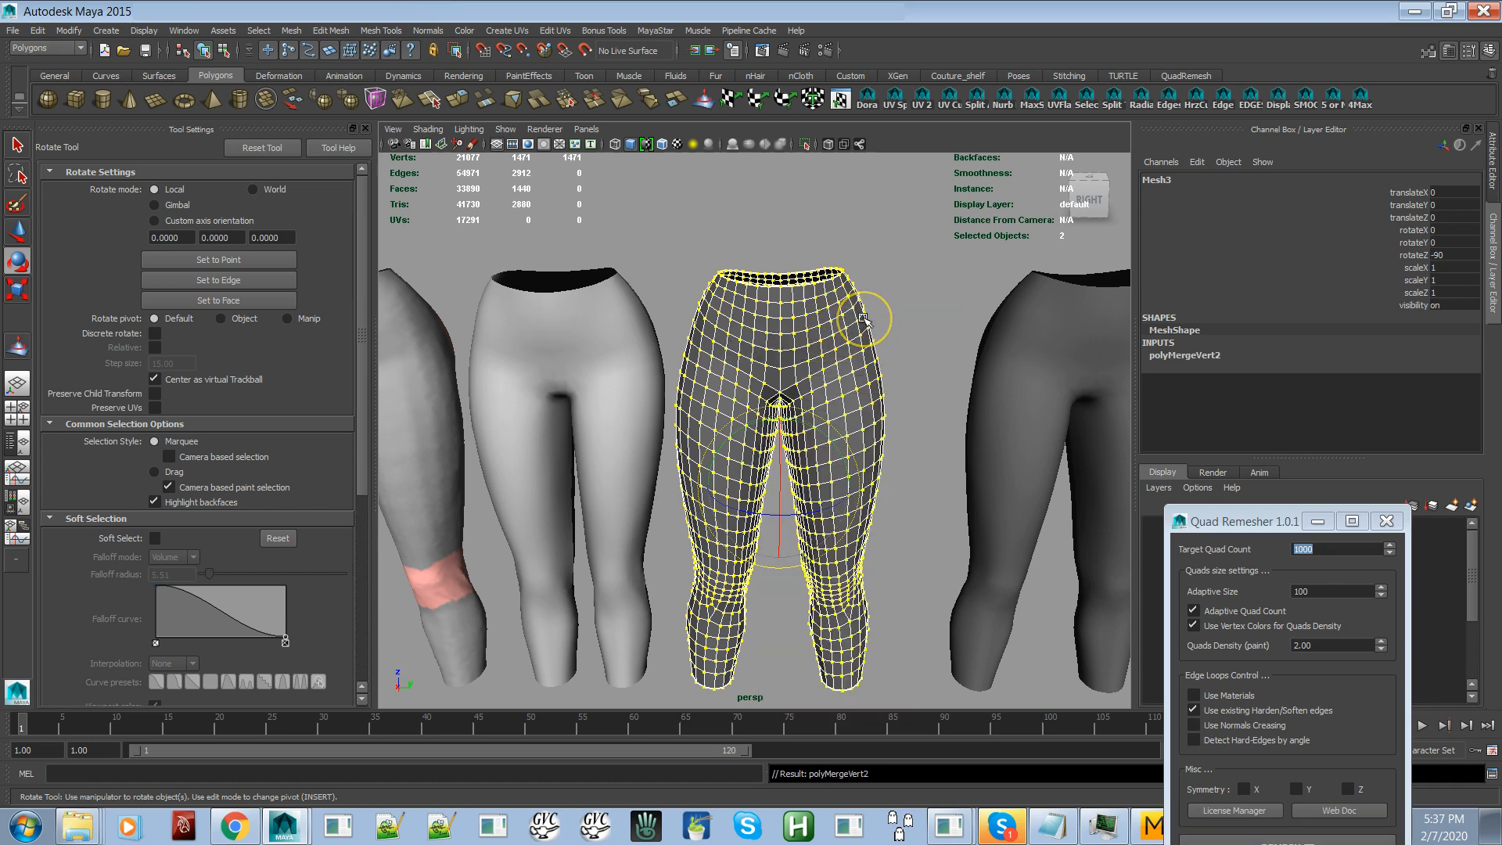
click(902, 304)
click(851, 326)
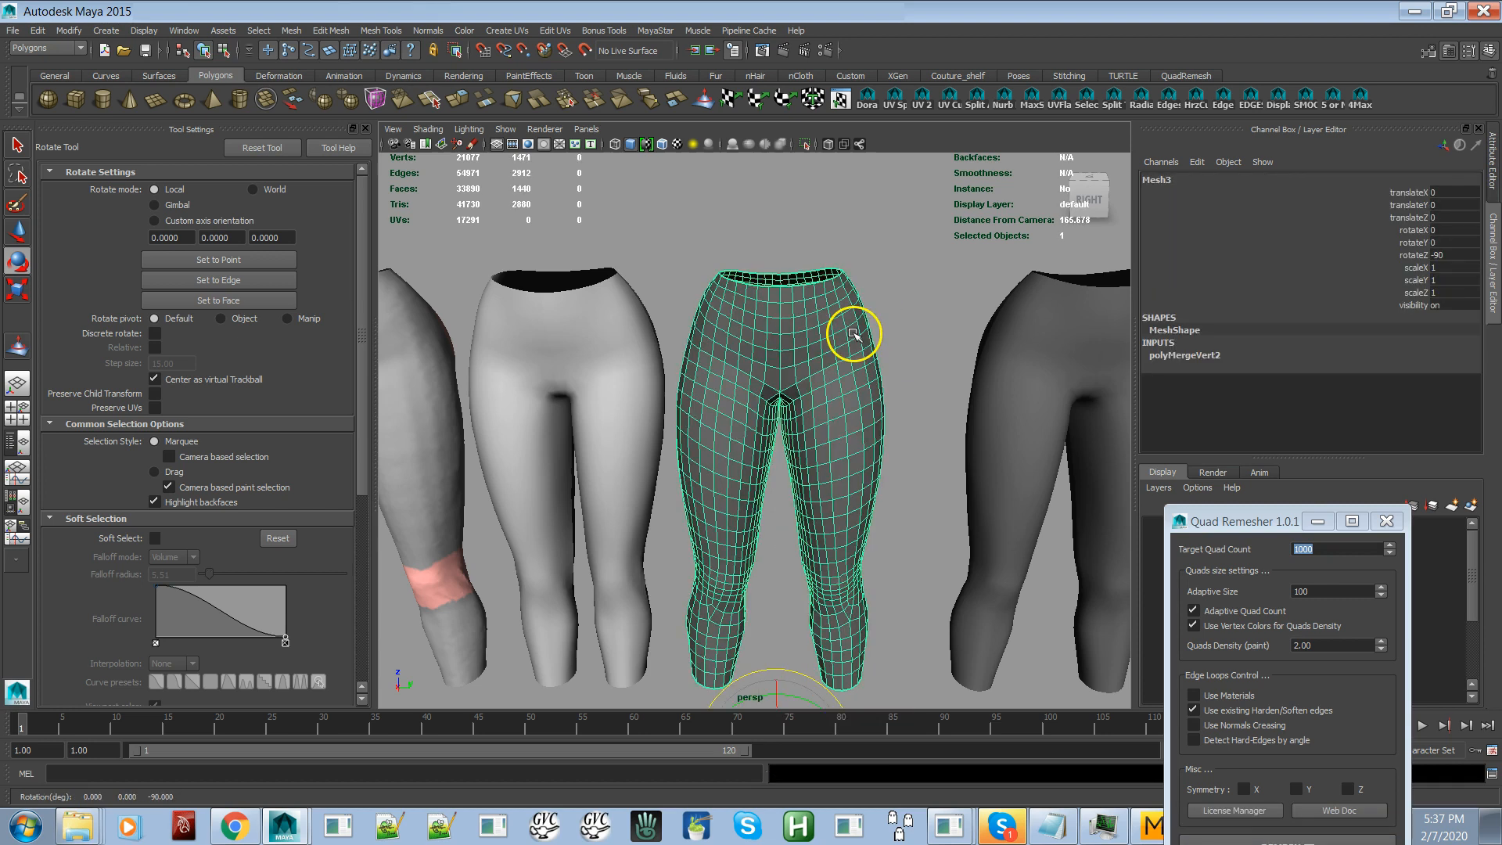
Step: Soften all edges of the imported pants mesh and reselect it as an object
click(428, 31)
click(444, 179)
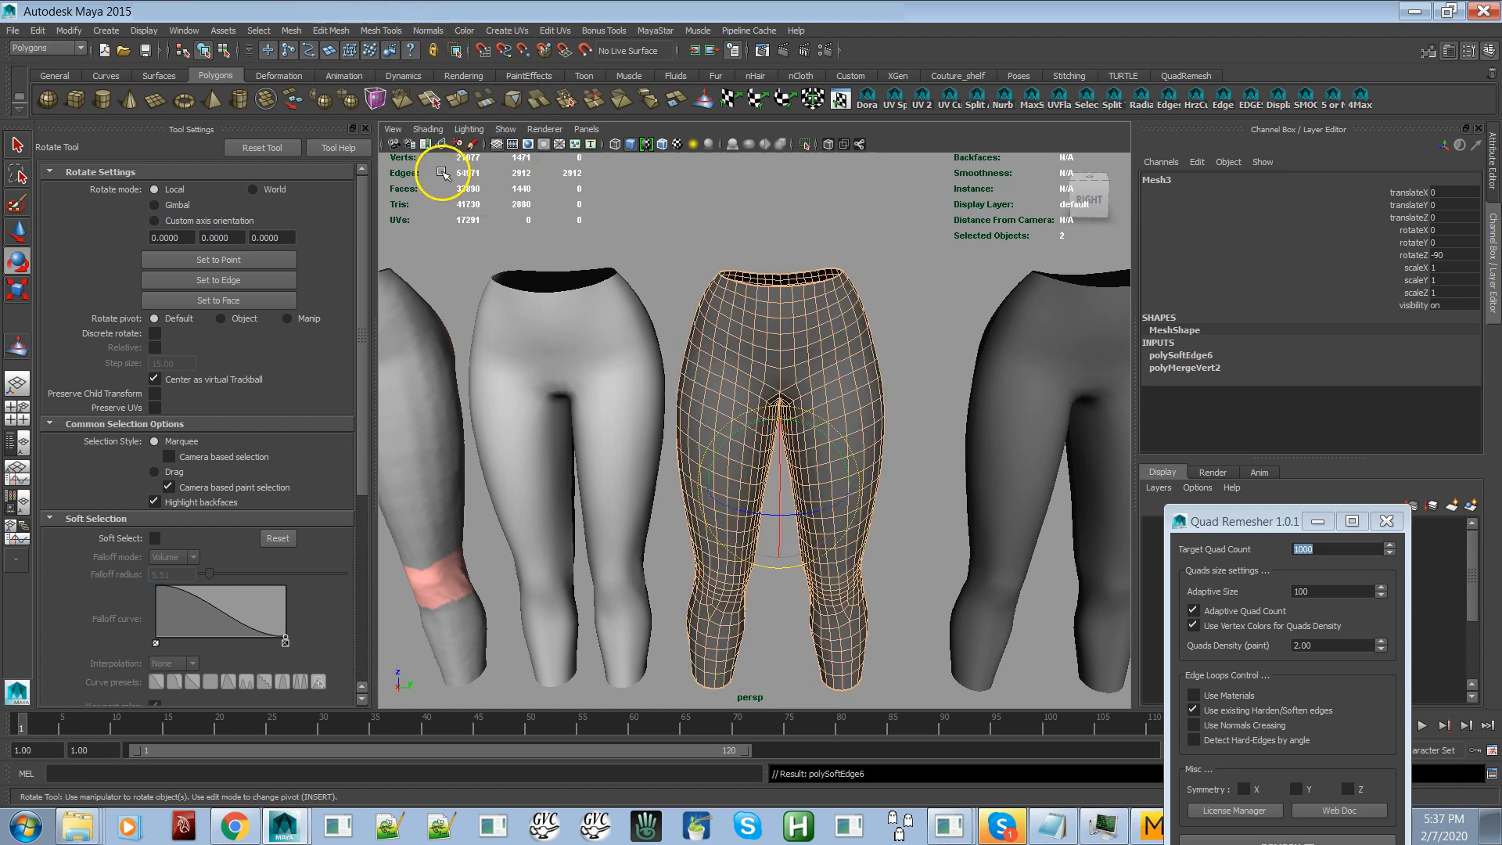
click(899, 308)
click(823, 438)
Step: Compare the imported pants with the other pairs in the row, including the dark pair beyond the red-kneed one
alt+drag(842, 443, 837, 383)
alt+right_drag(823, 361, 772, 297)
click(842, 398)
alt+drag(842, 439, 849, 480)
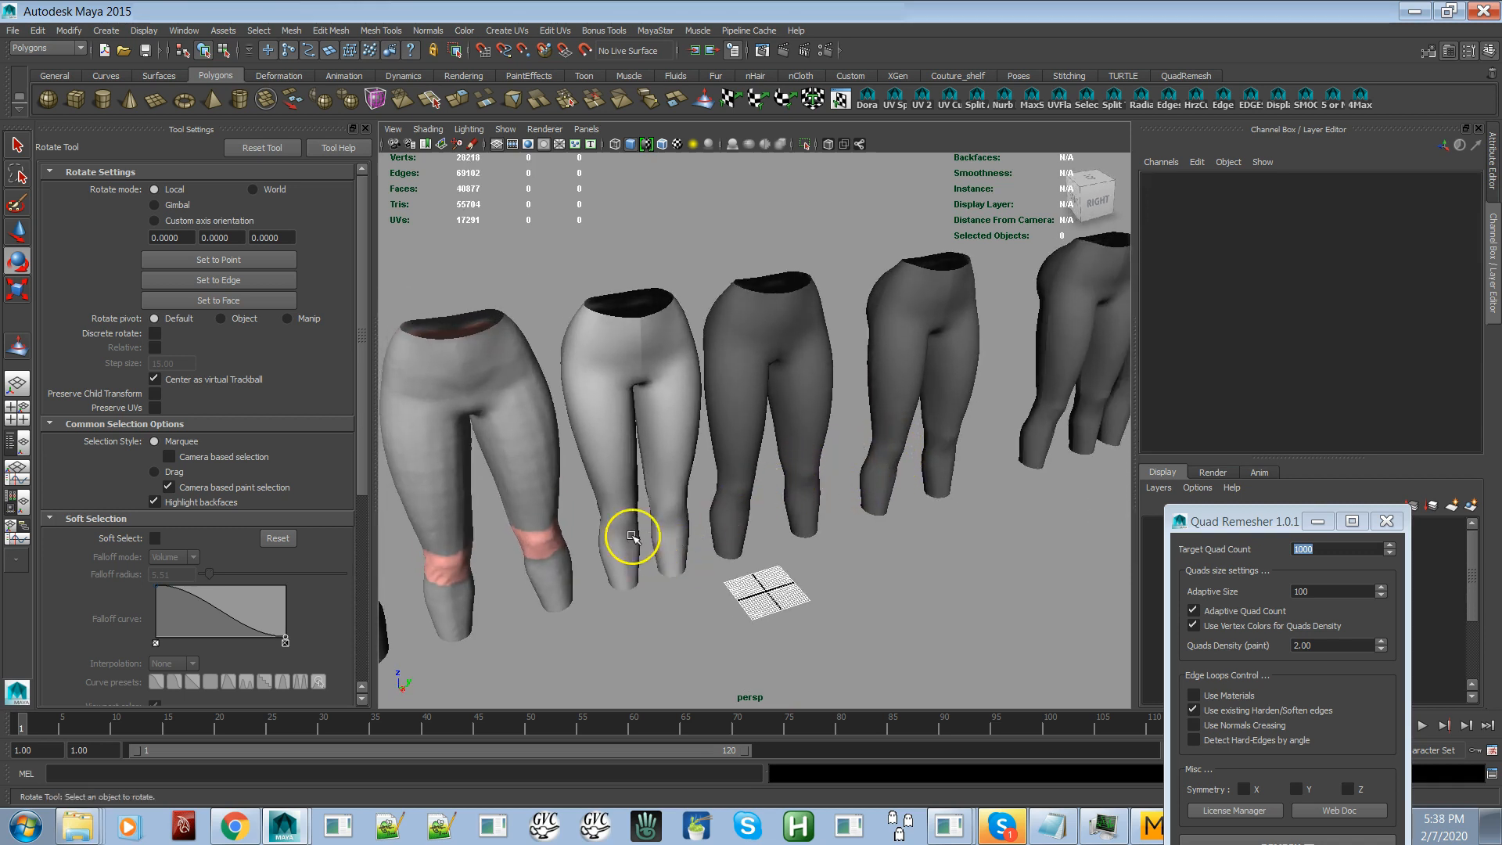
alt+drag(804, 480, 647, 415)
click(534, 391)
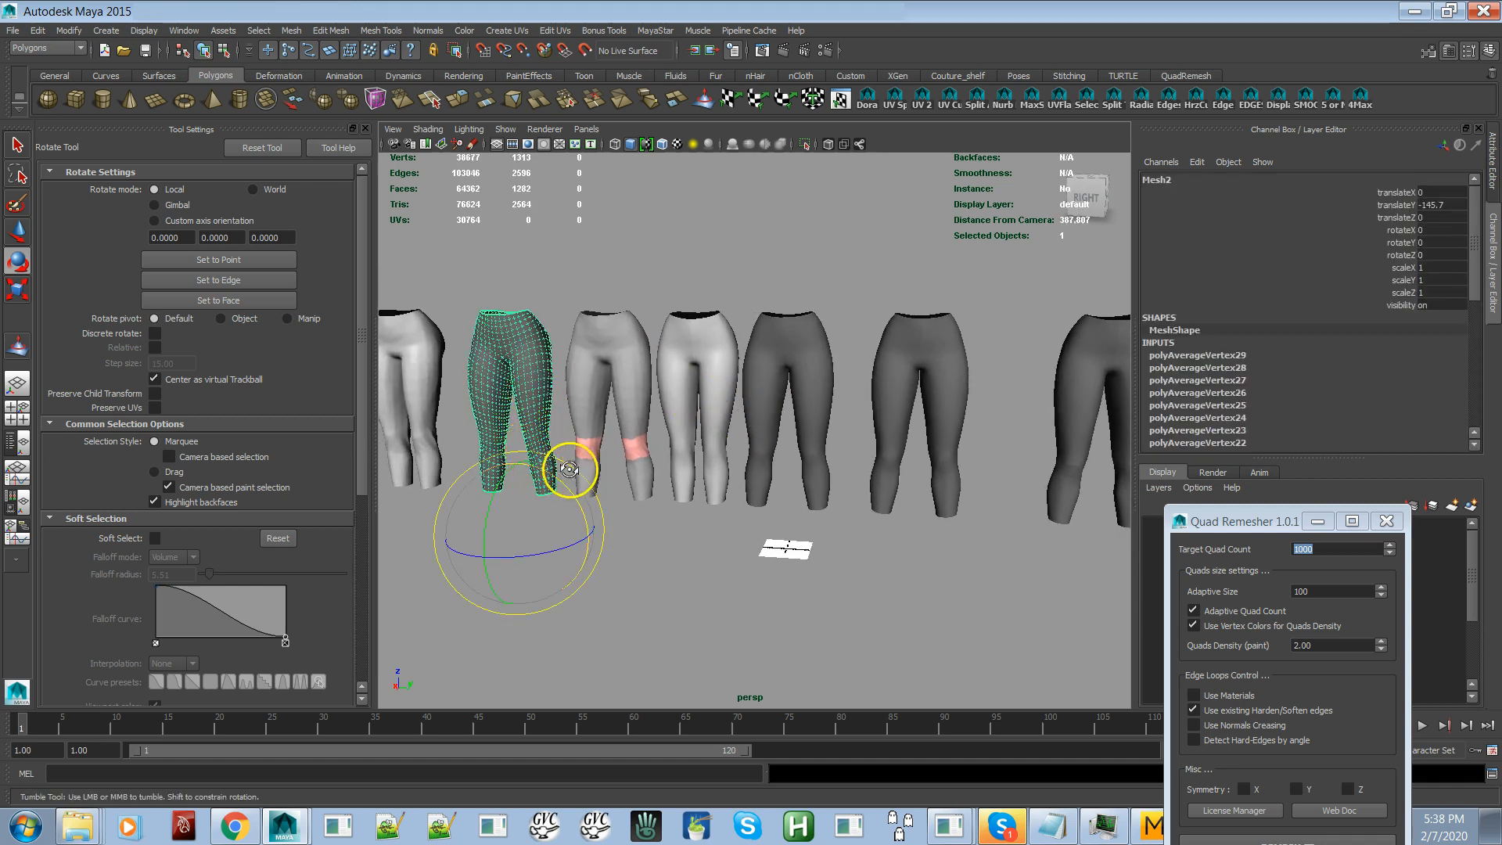
alt+drag(568, 470, 552, 553)
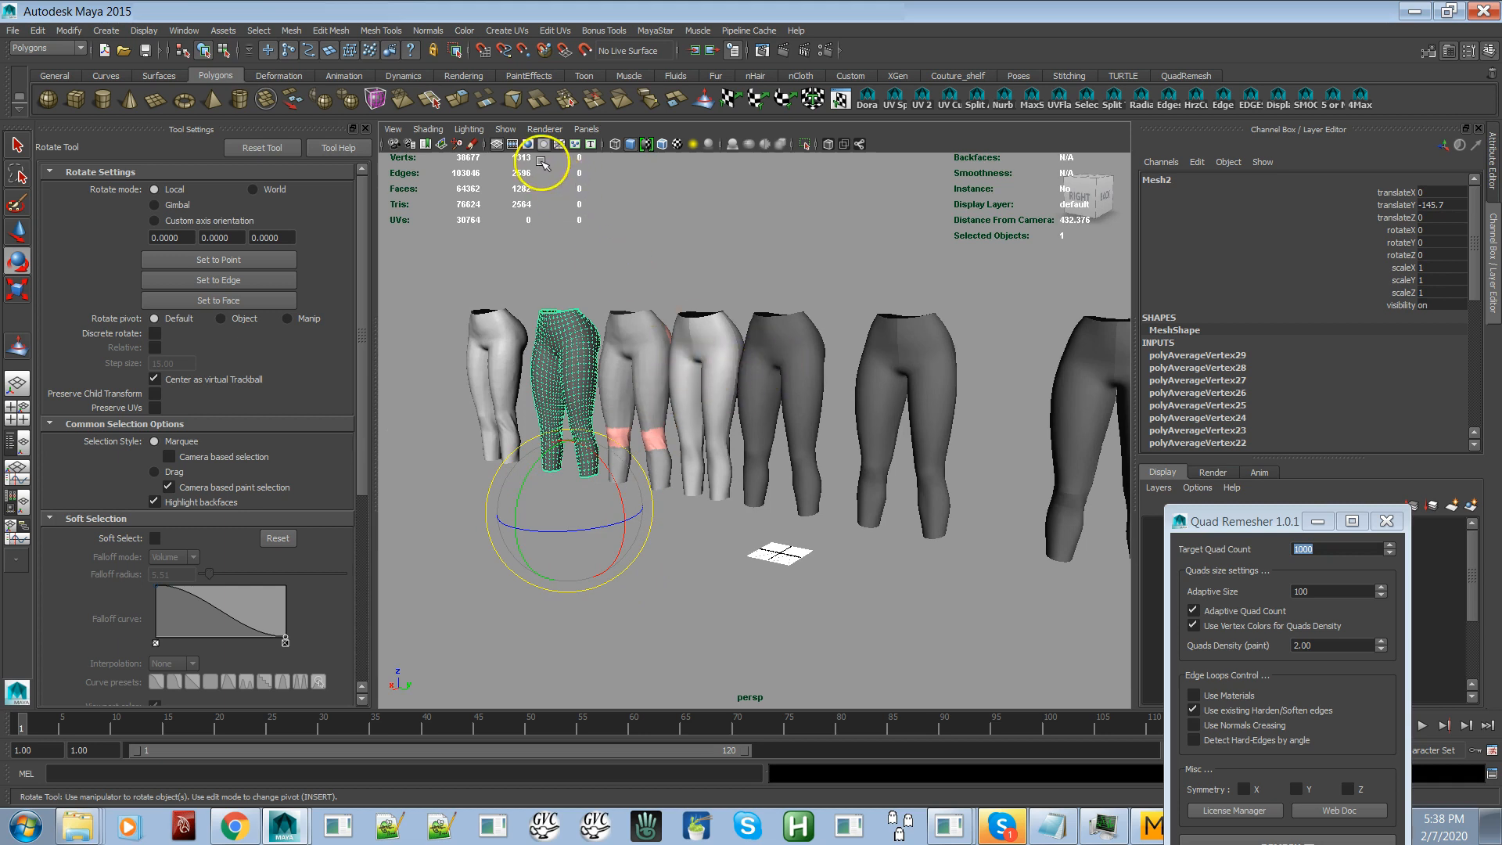
click(757, 410)
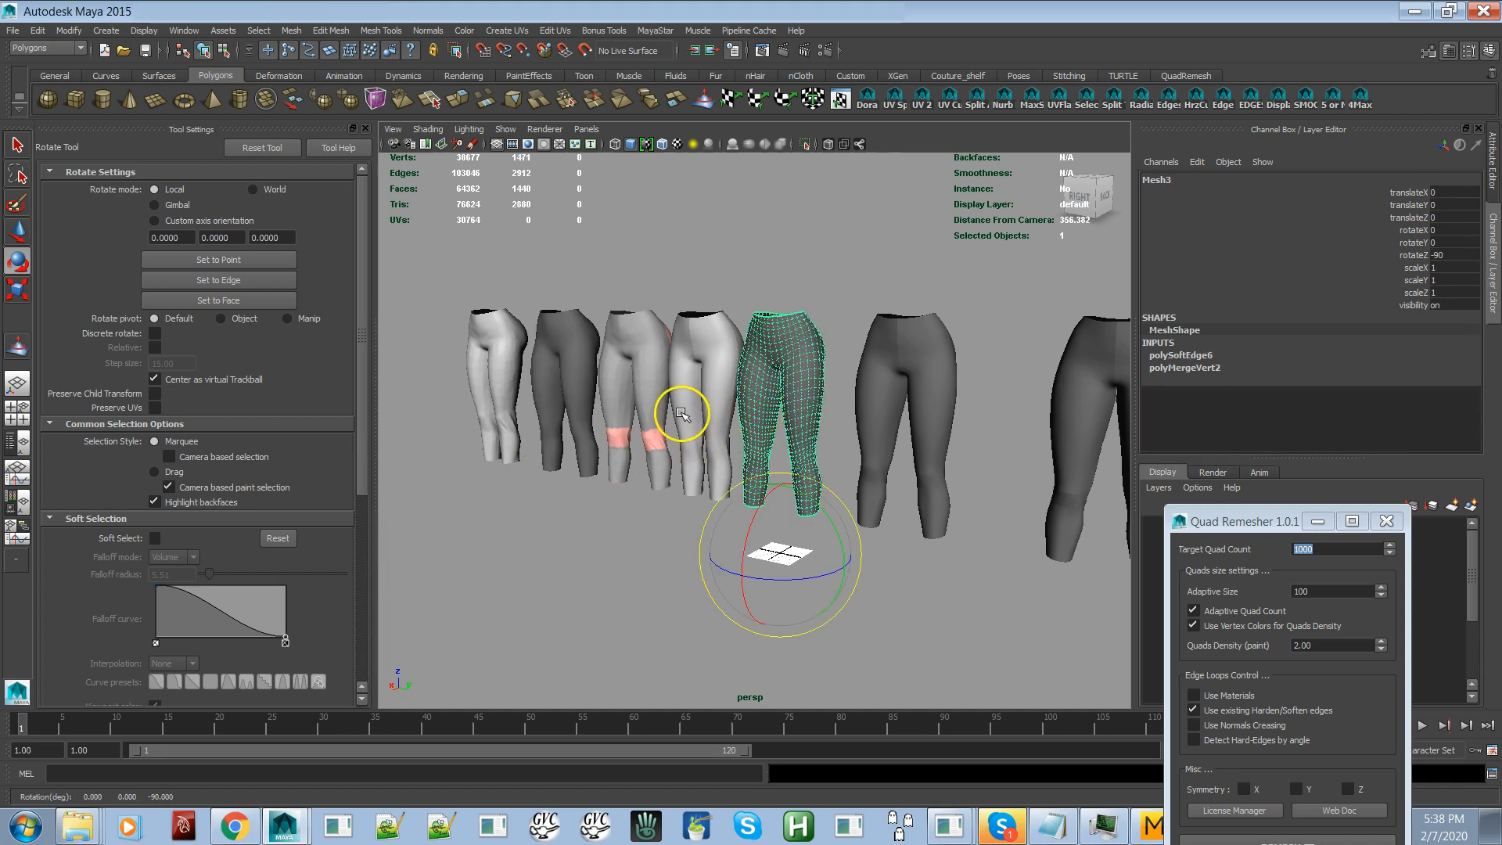
alt+drag(614, 519, 695, 509)
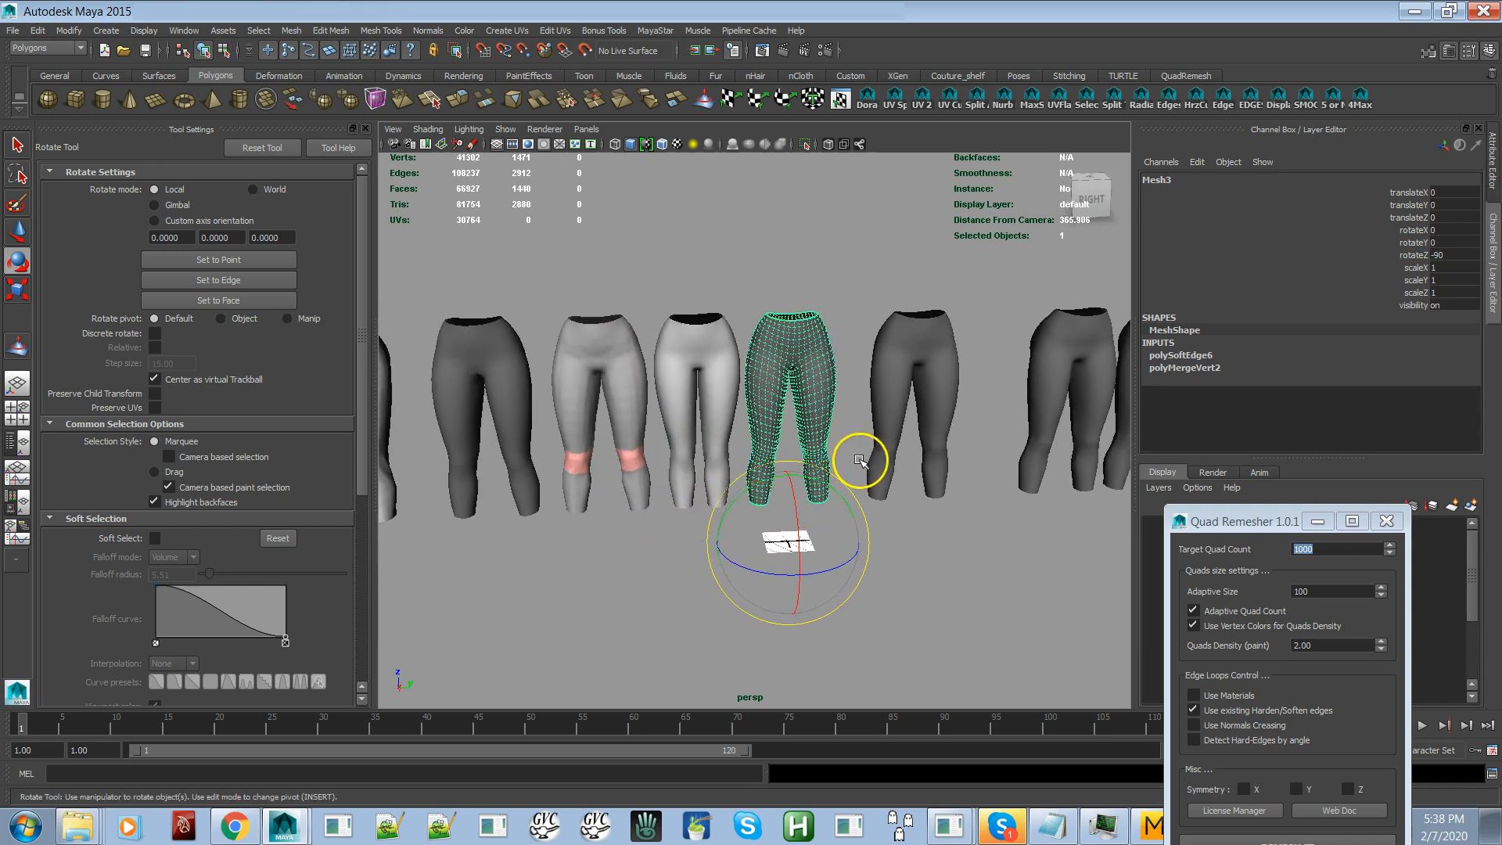
click(935, 541)
alt+right_drag(853, 527, 935, 572)
click(874, 507)
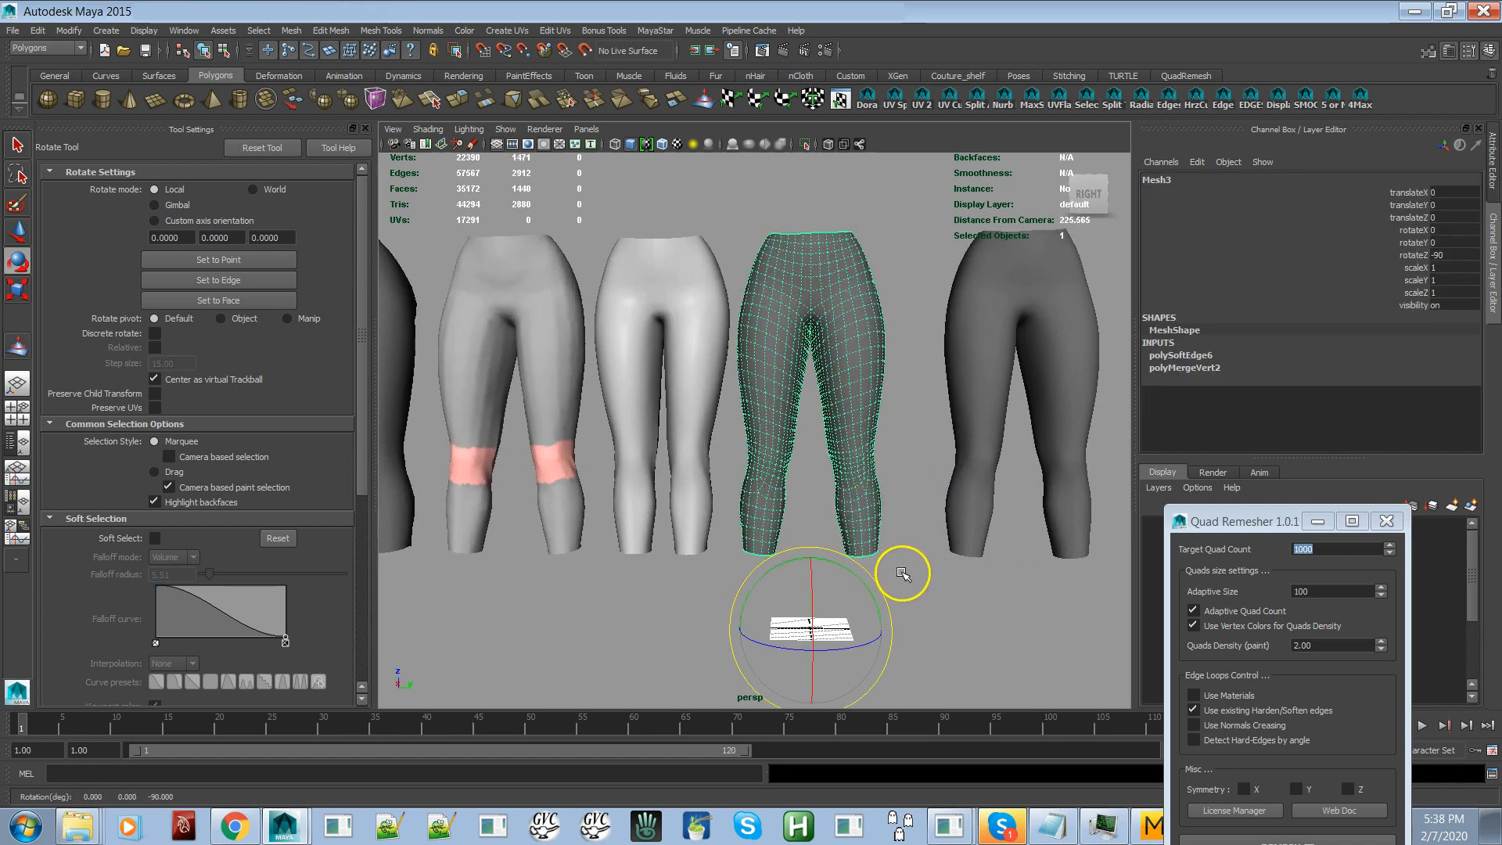
Step: Compare the wireframe and mesh density of the imported pants with the Retopo2_Mesh1 pants beside them
alt+drag(939, 561, 924, 530)
alt+drag(971, 436, 1017, 434)
click(993, 445)
scroll(994, 457, down, 3)
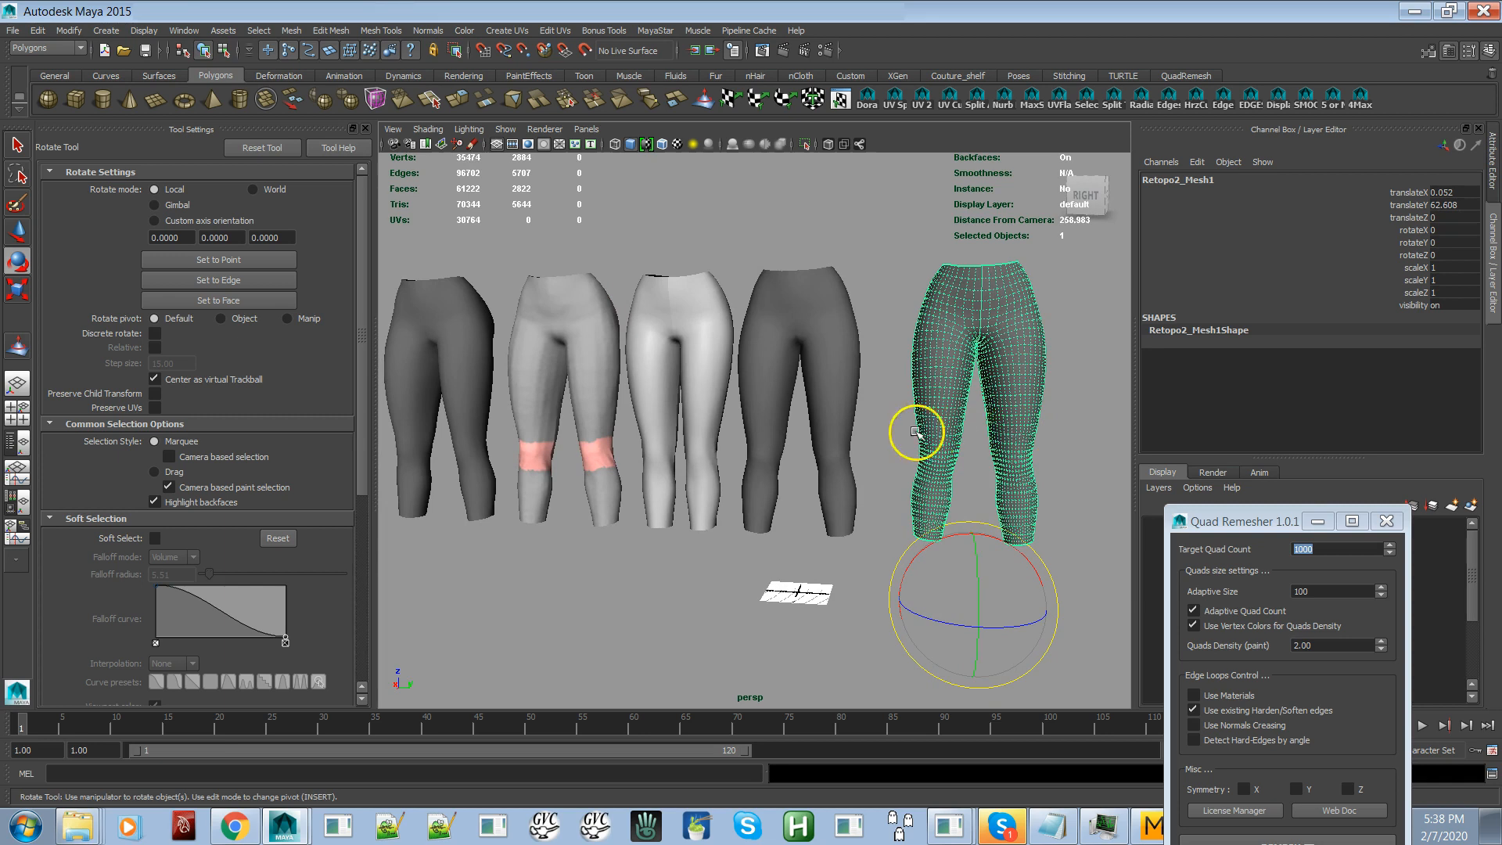
click(838, 406)
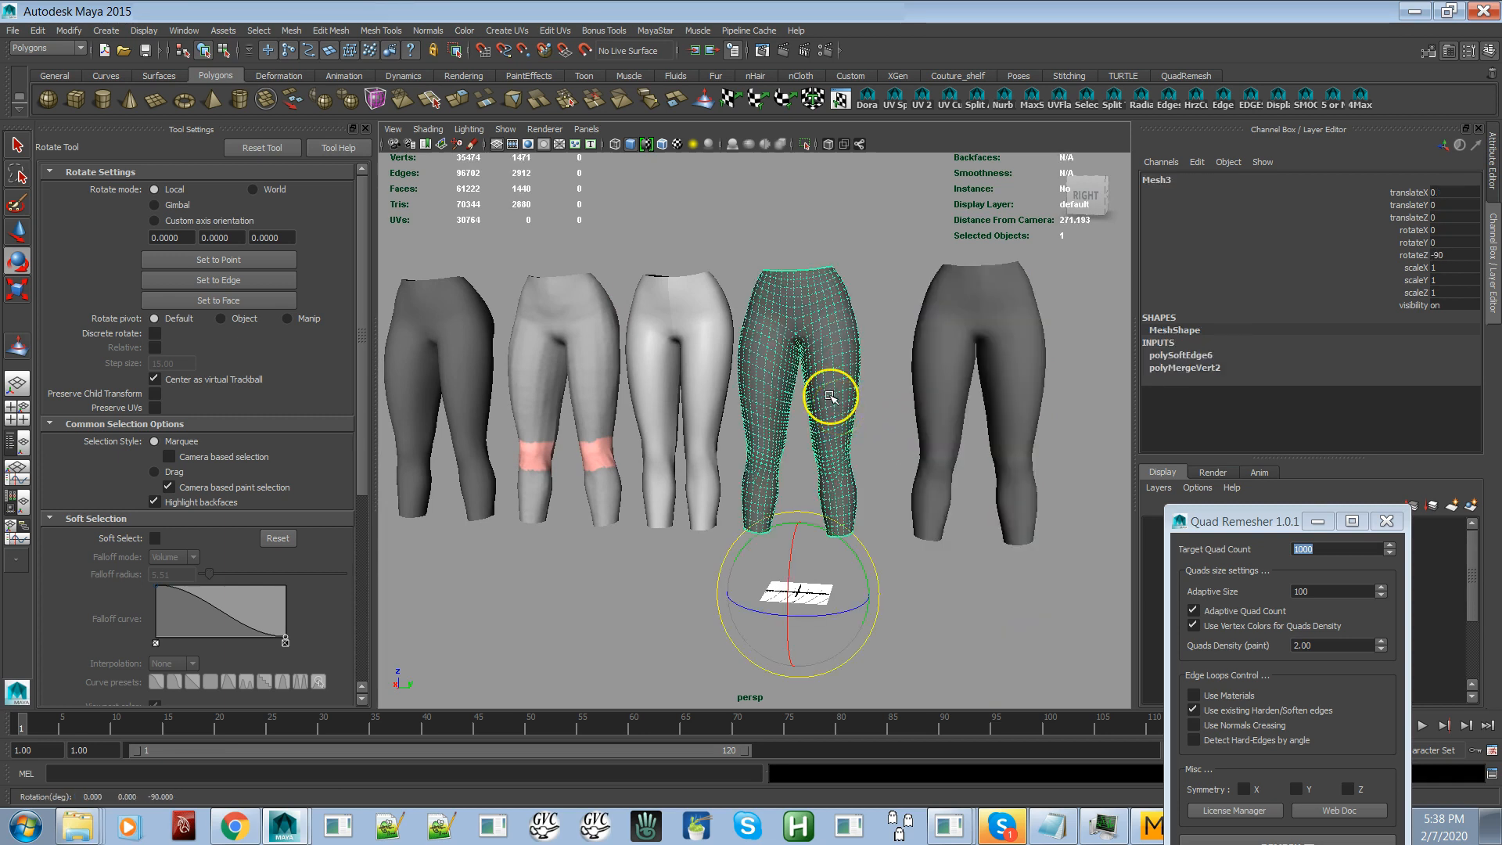
click(922, 410)
alt+drag(963, 452, 944, 450)
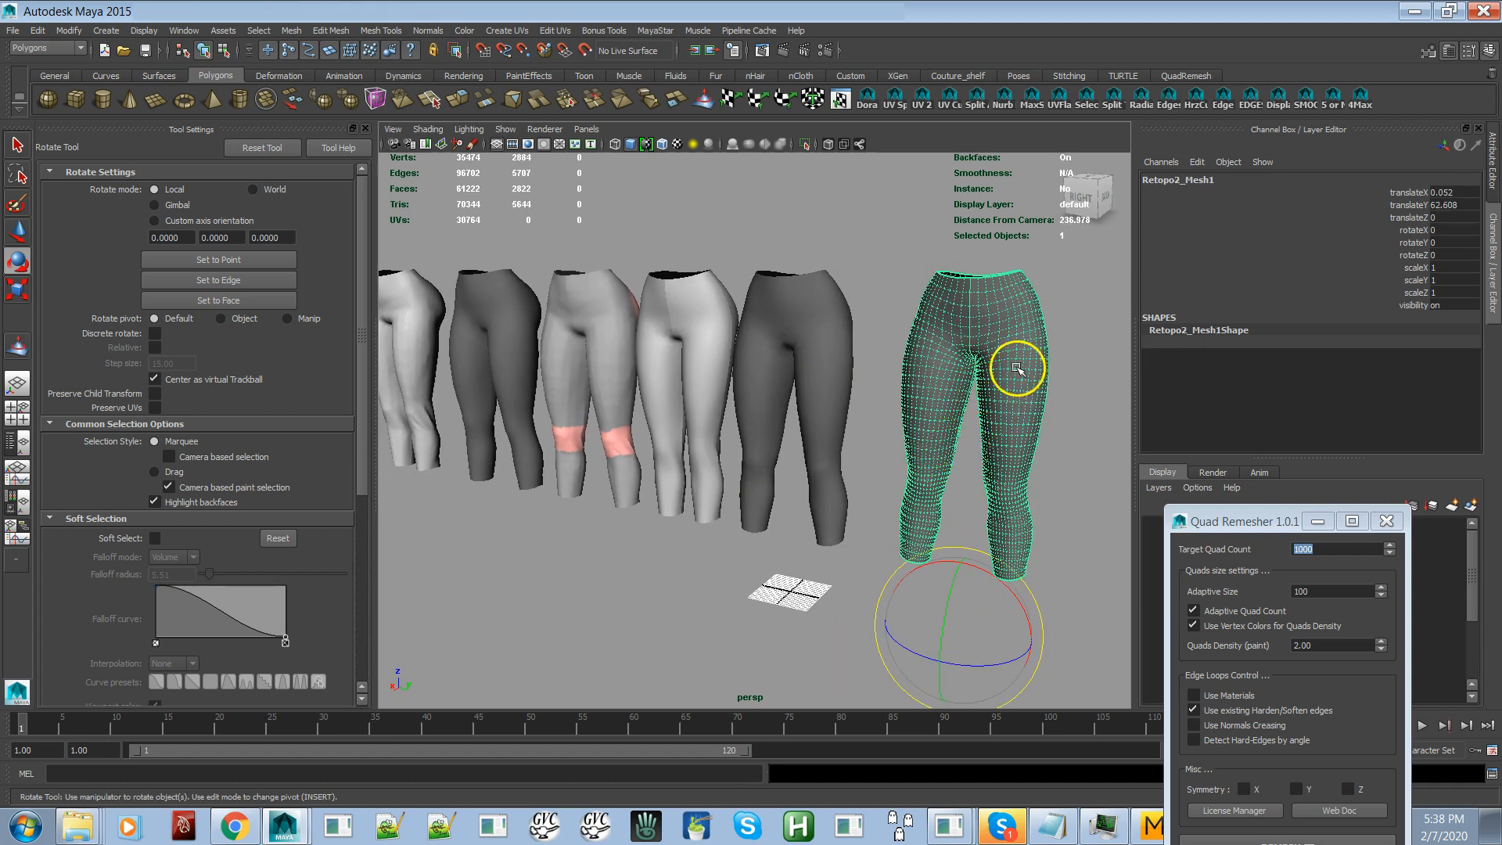
alt+drag(983, 391, 1015, 399)
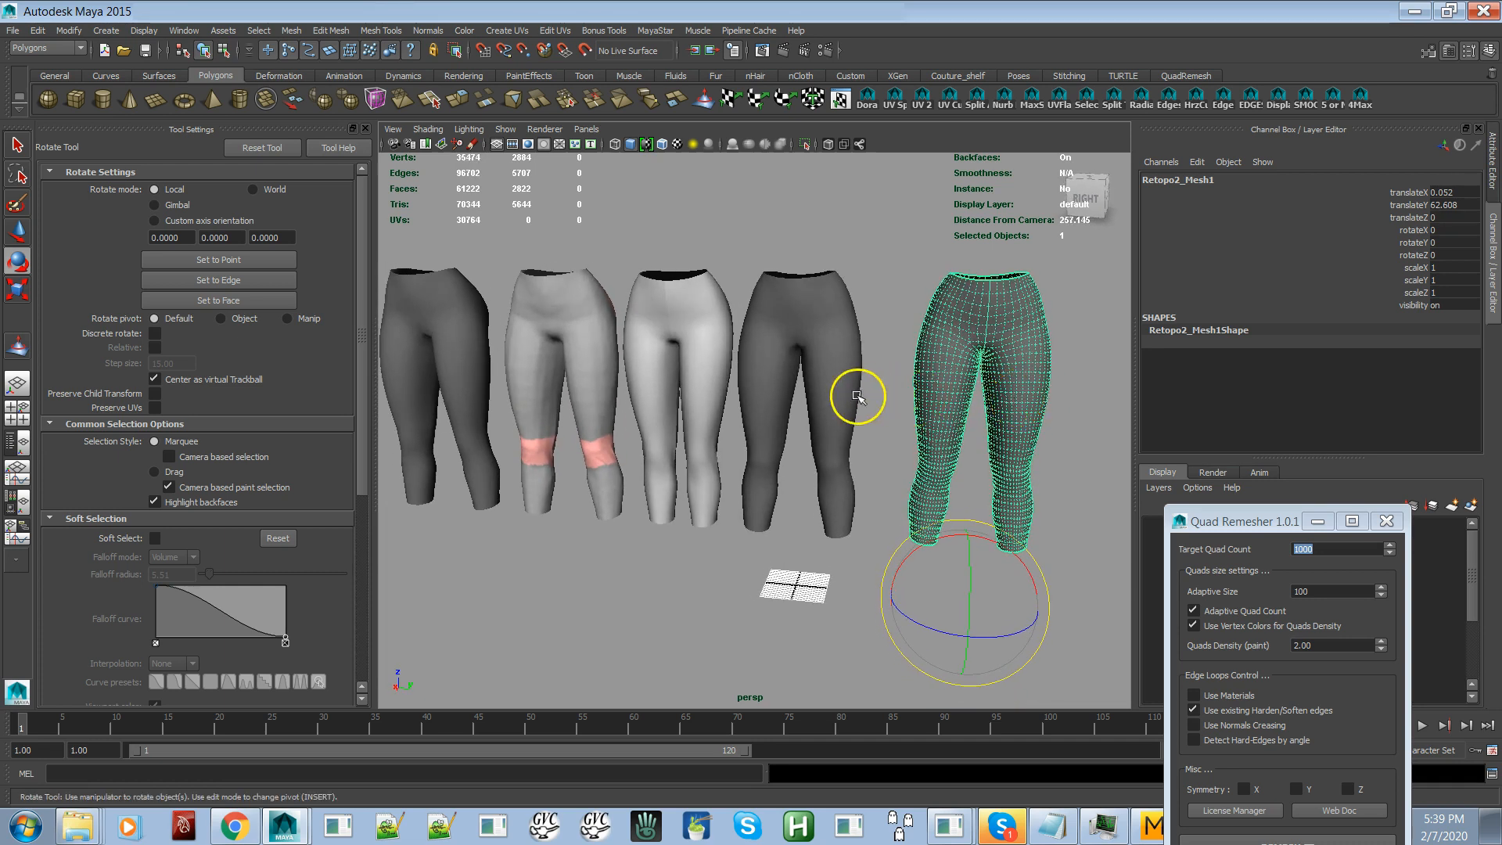
click(832, 395)
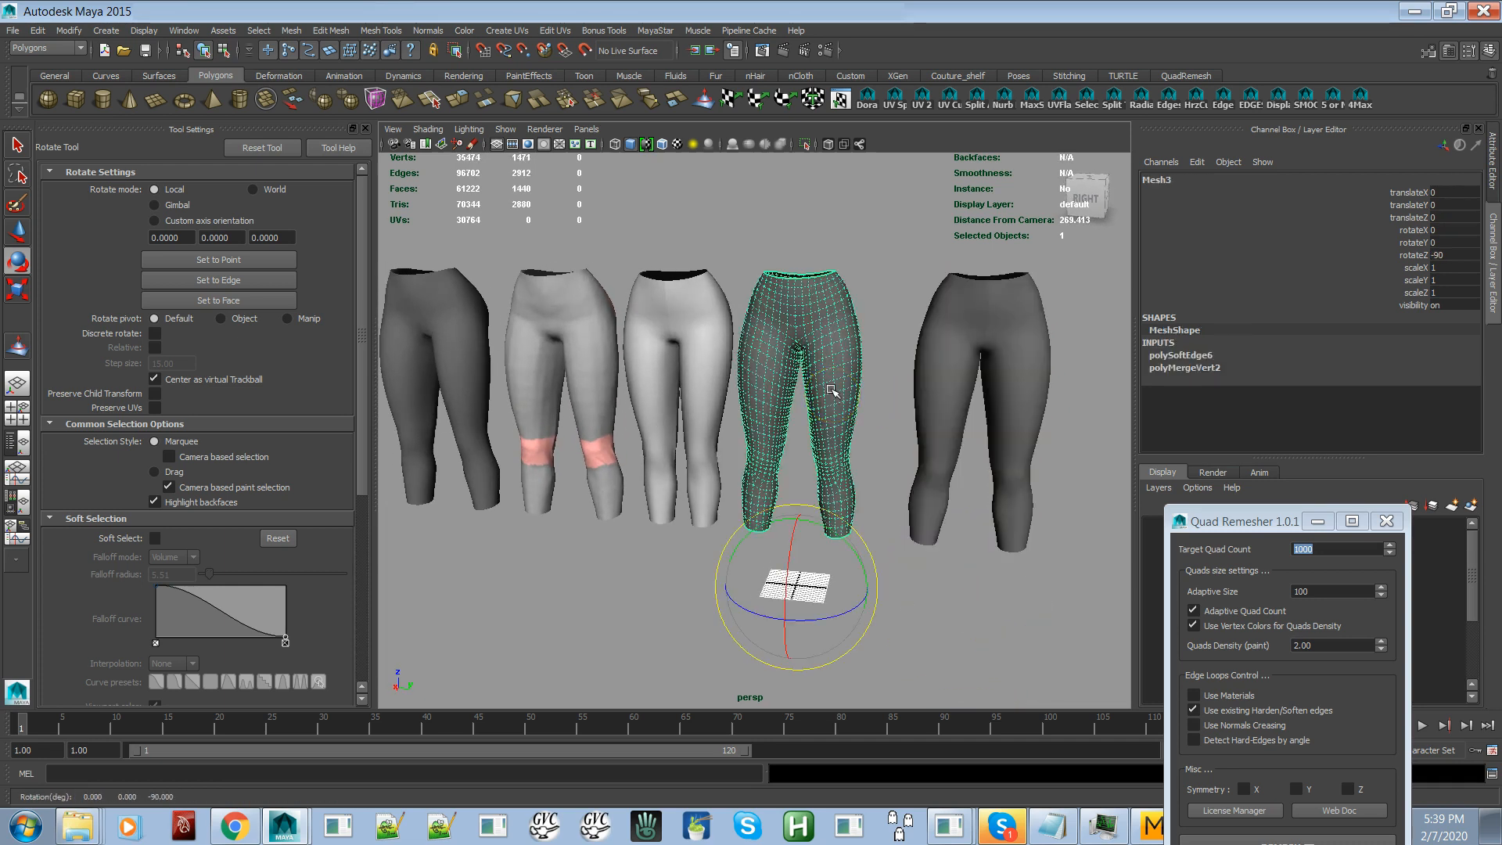
alt+right_drag(859, 415, 961, 499)
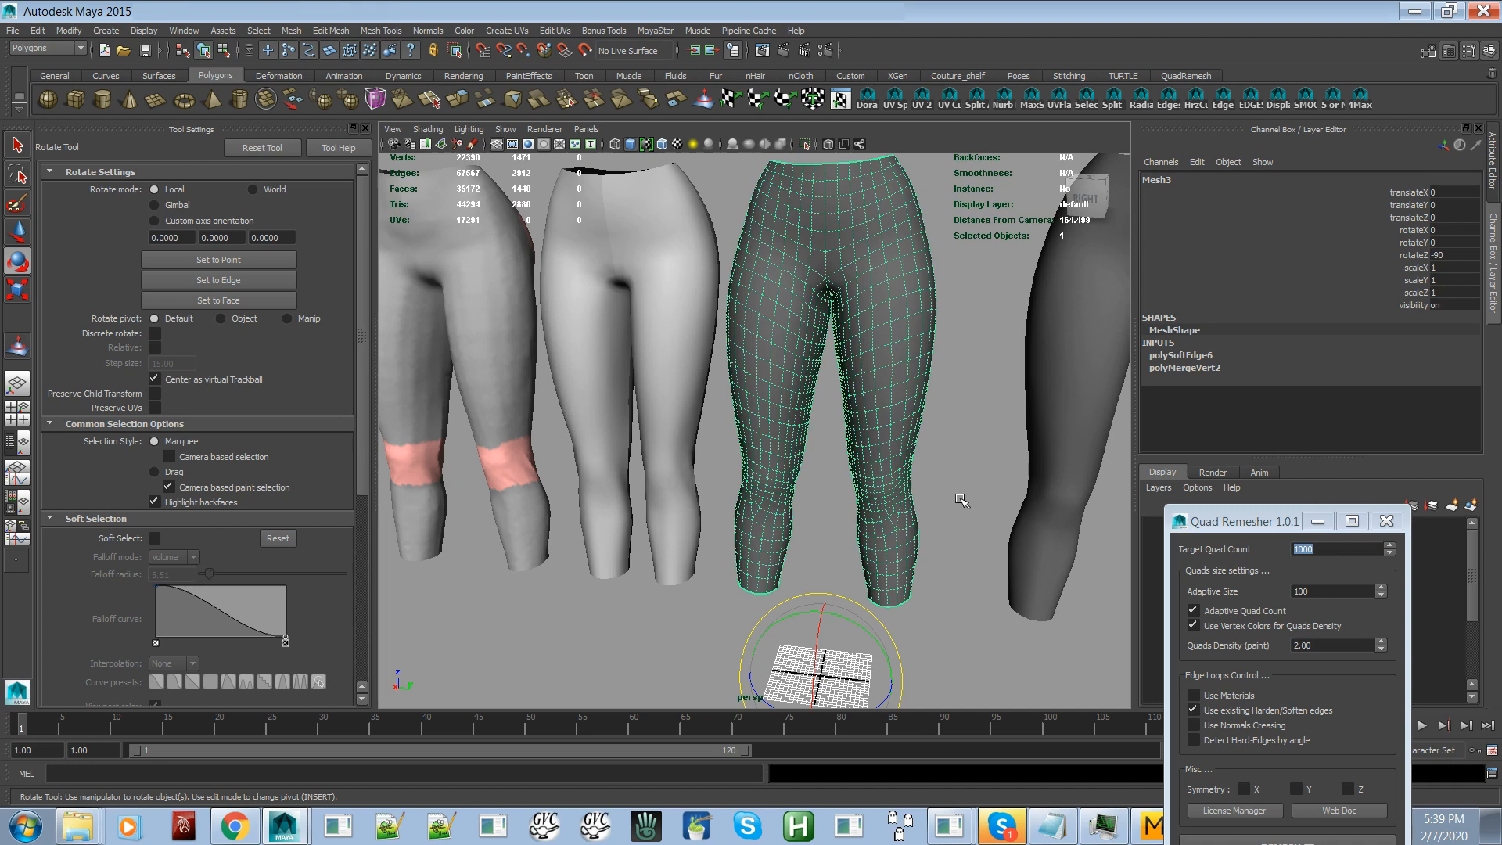
Step: Examine the imported pants' smooth shading, and compare their edge flow with the neighbouring Retopo2_Mesh1 pair from front and back
alt+drag(962, 485, 786, 463)
alt+drag(731, 507, 1096, 490)
click(836, 595)
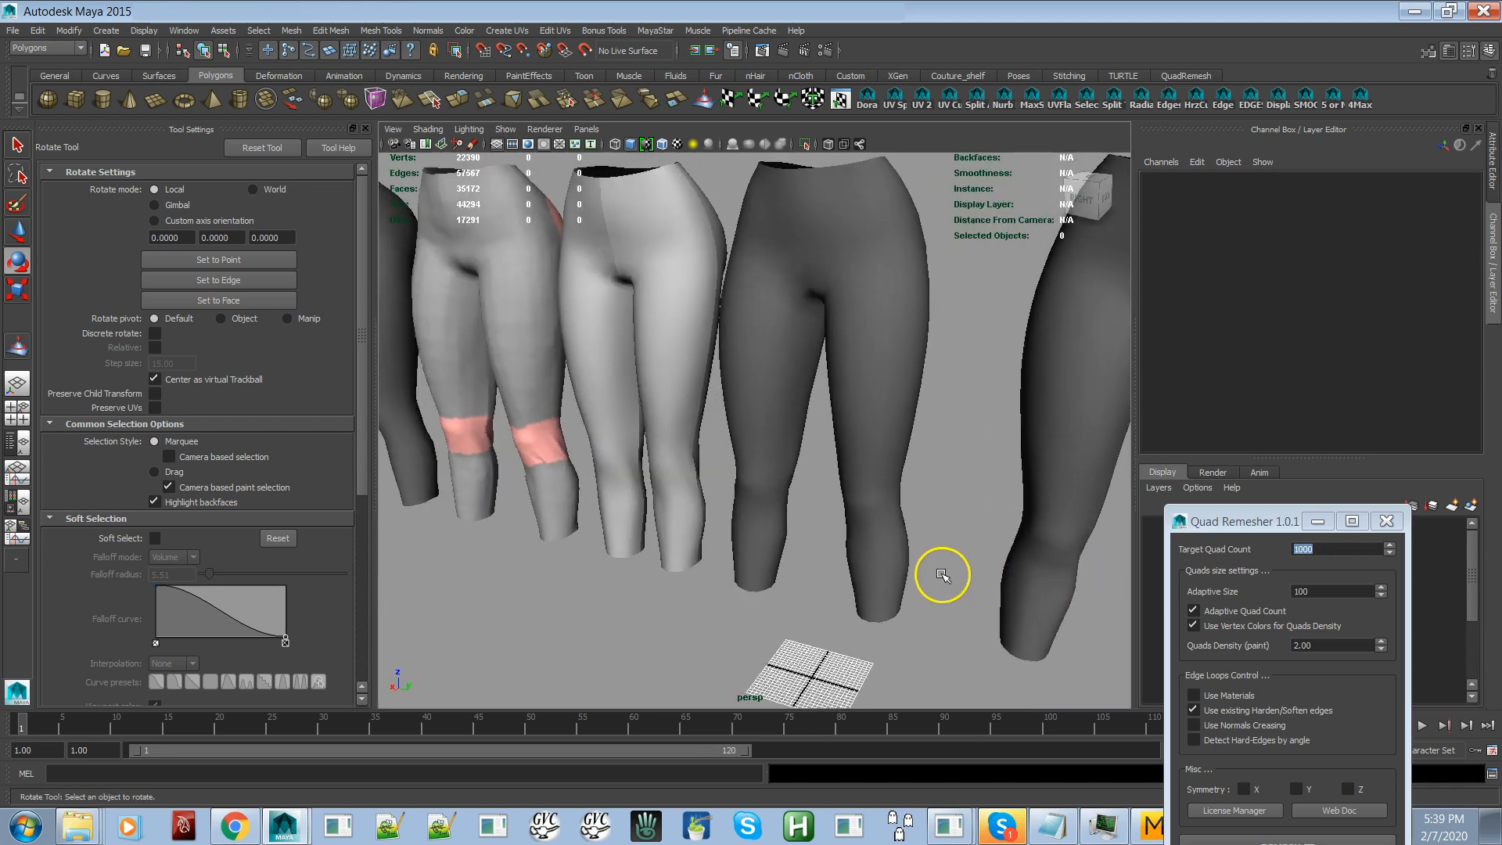
alt+right_drag(942, 571, 899, 455)
alt+drag(814, 490, 848, 486)
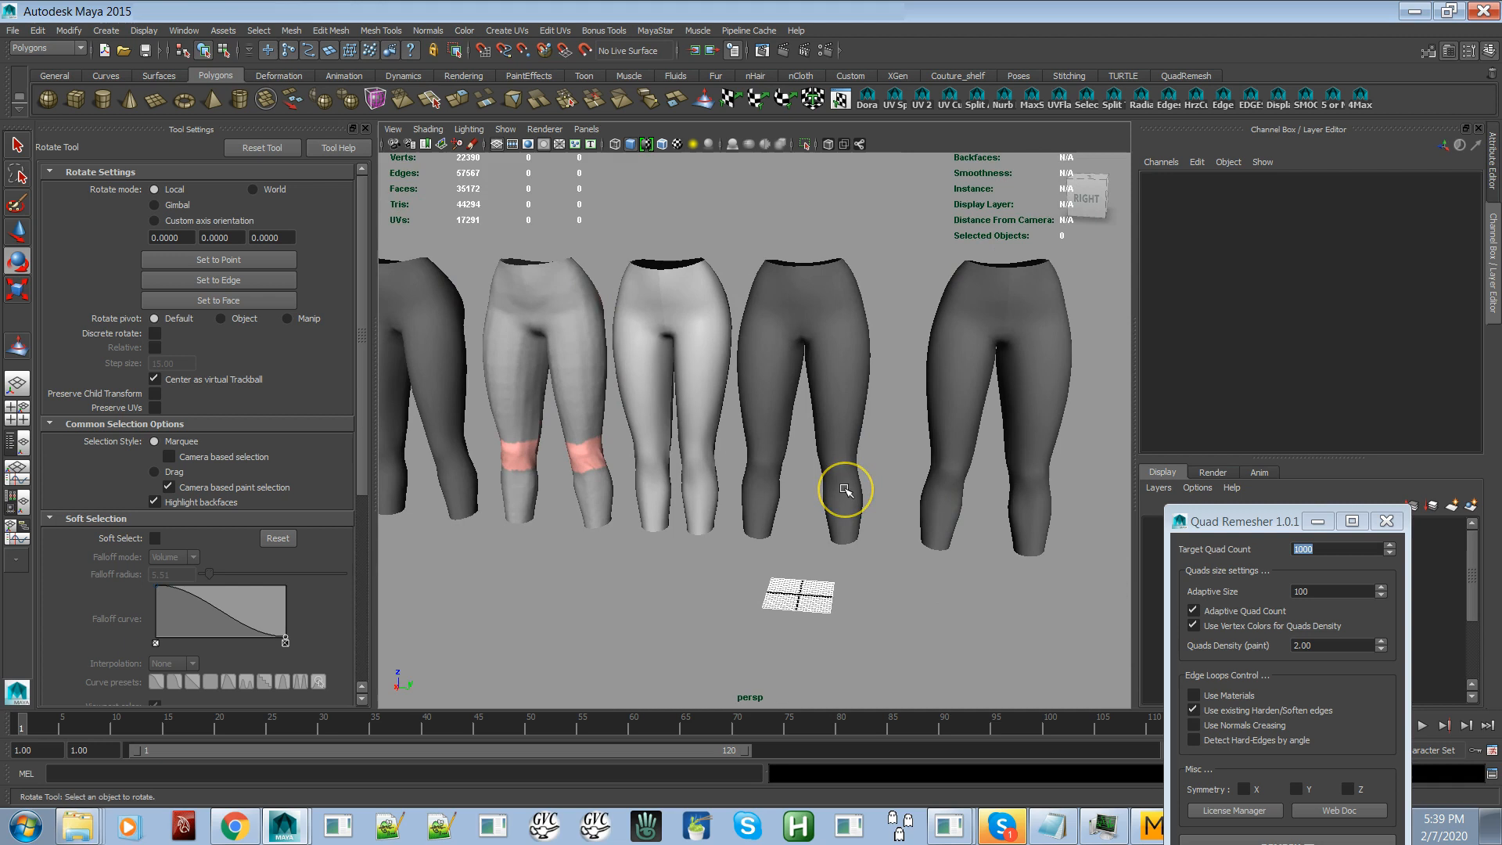
click(845, 488)
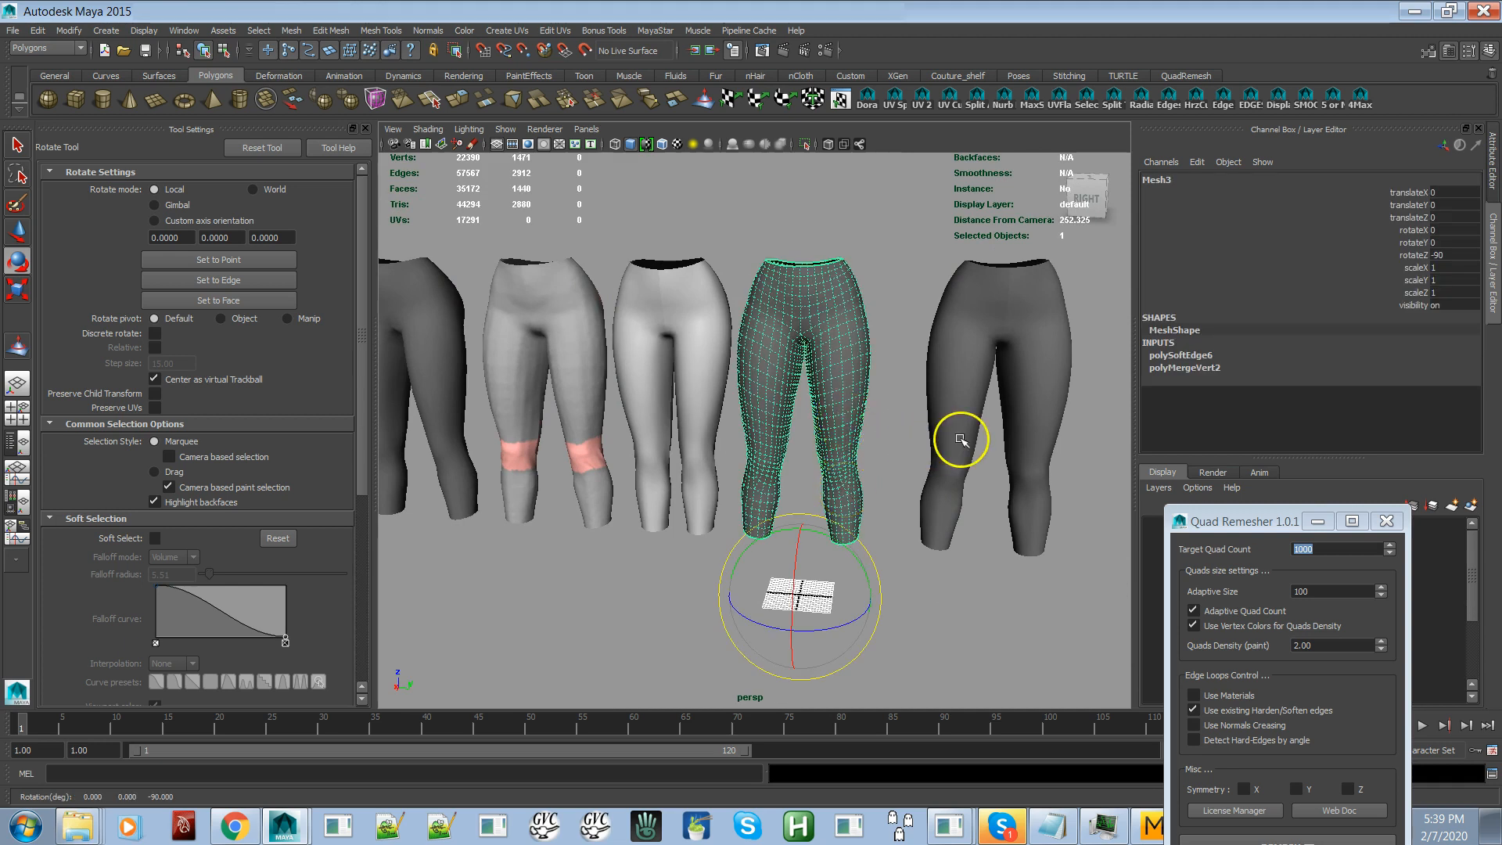
click(960, 440)
alt+drag(982, 454, 1023, 458)
click(1049, 429)
click(1030, 422)
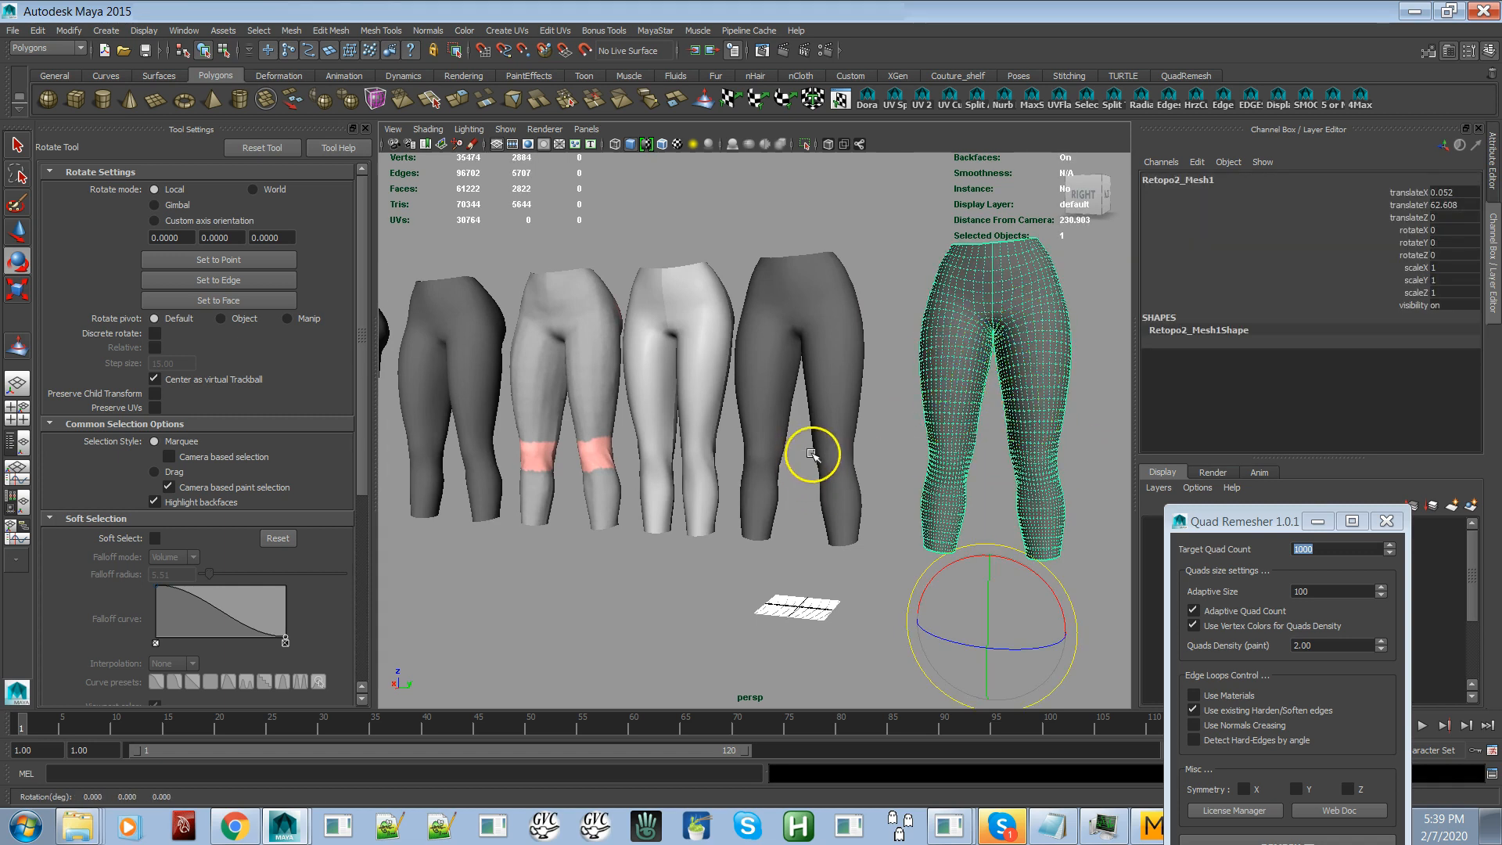
click(812, 453)
alt+drag(805, 459, 845, 453)
alt+drag(812, 397, 576, 429)
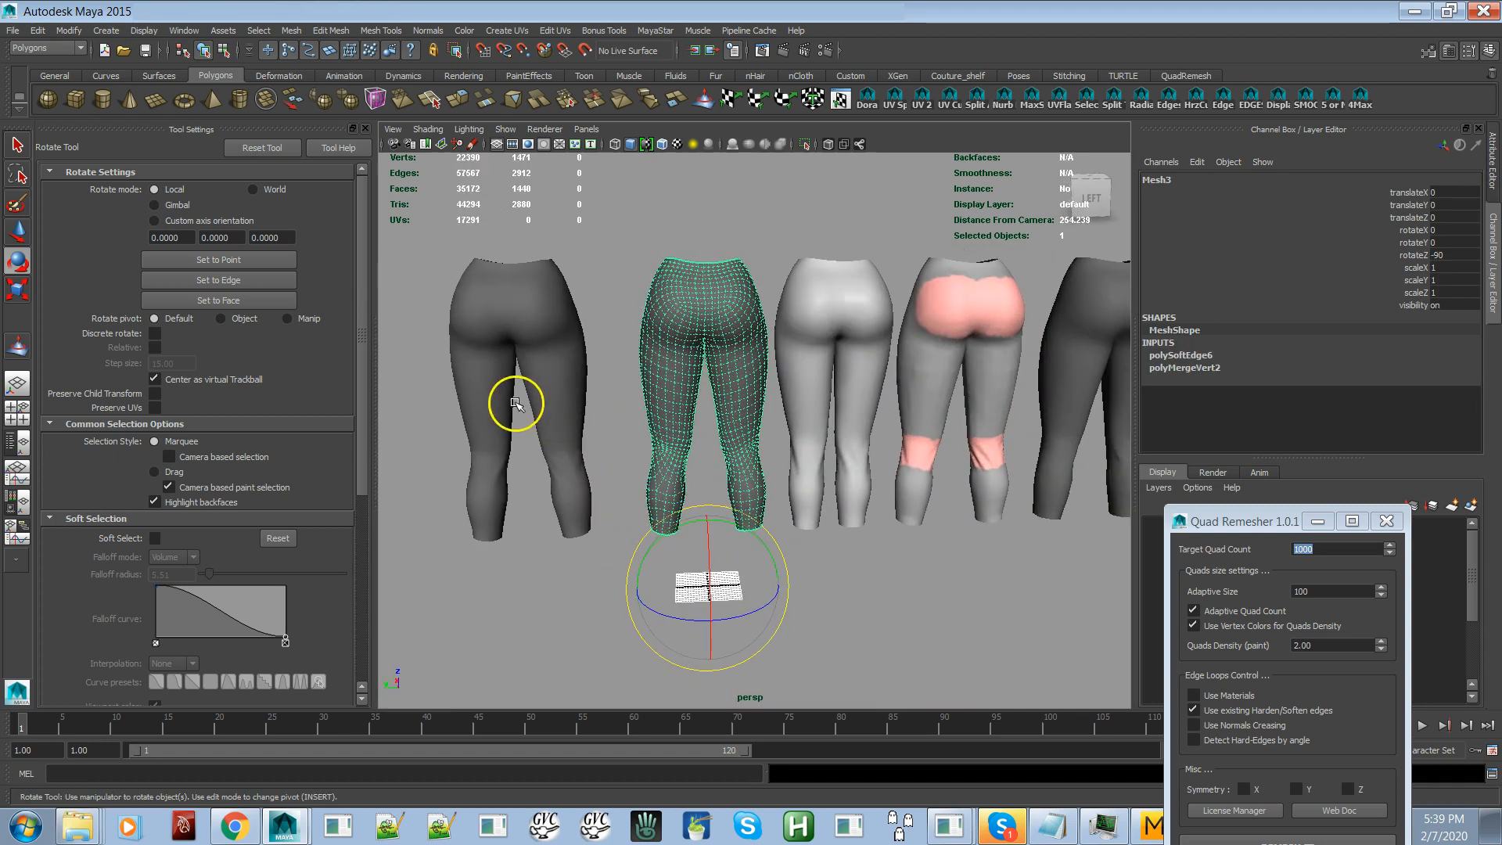
click(551, 399)
click(696, 399)
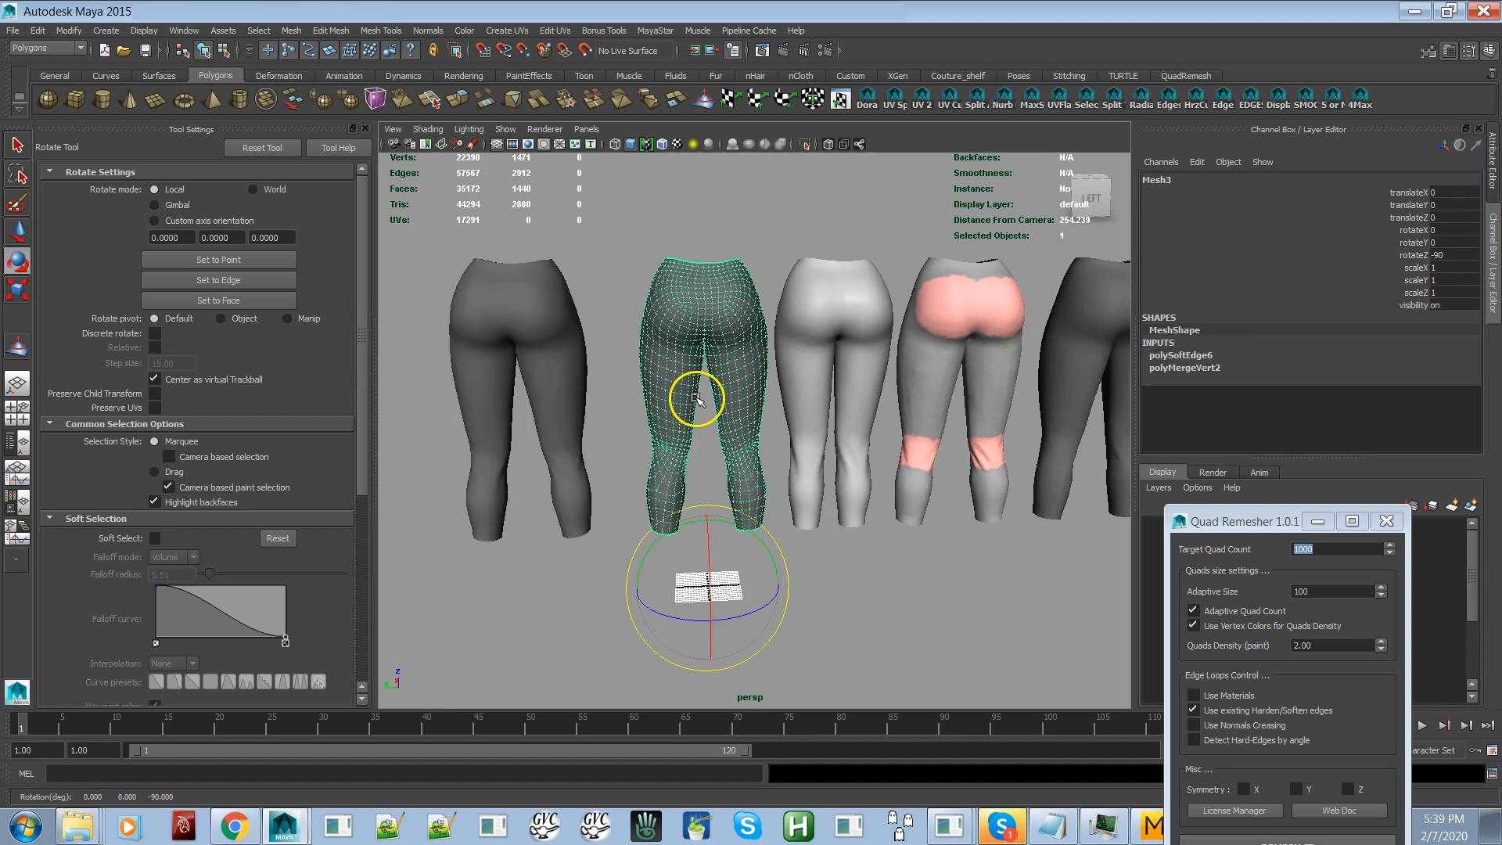
alt+drag(657, 399, 984, 399)
alt+right_drag(932, 496, 900, 450)
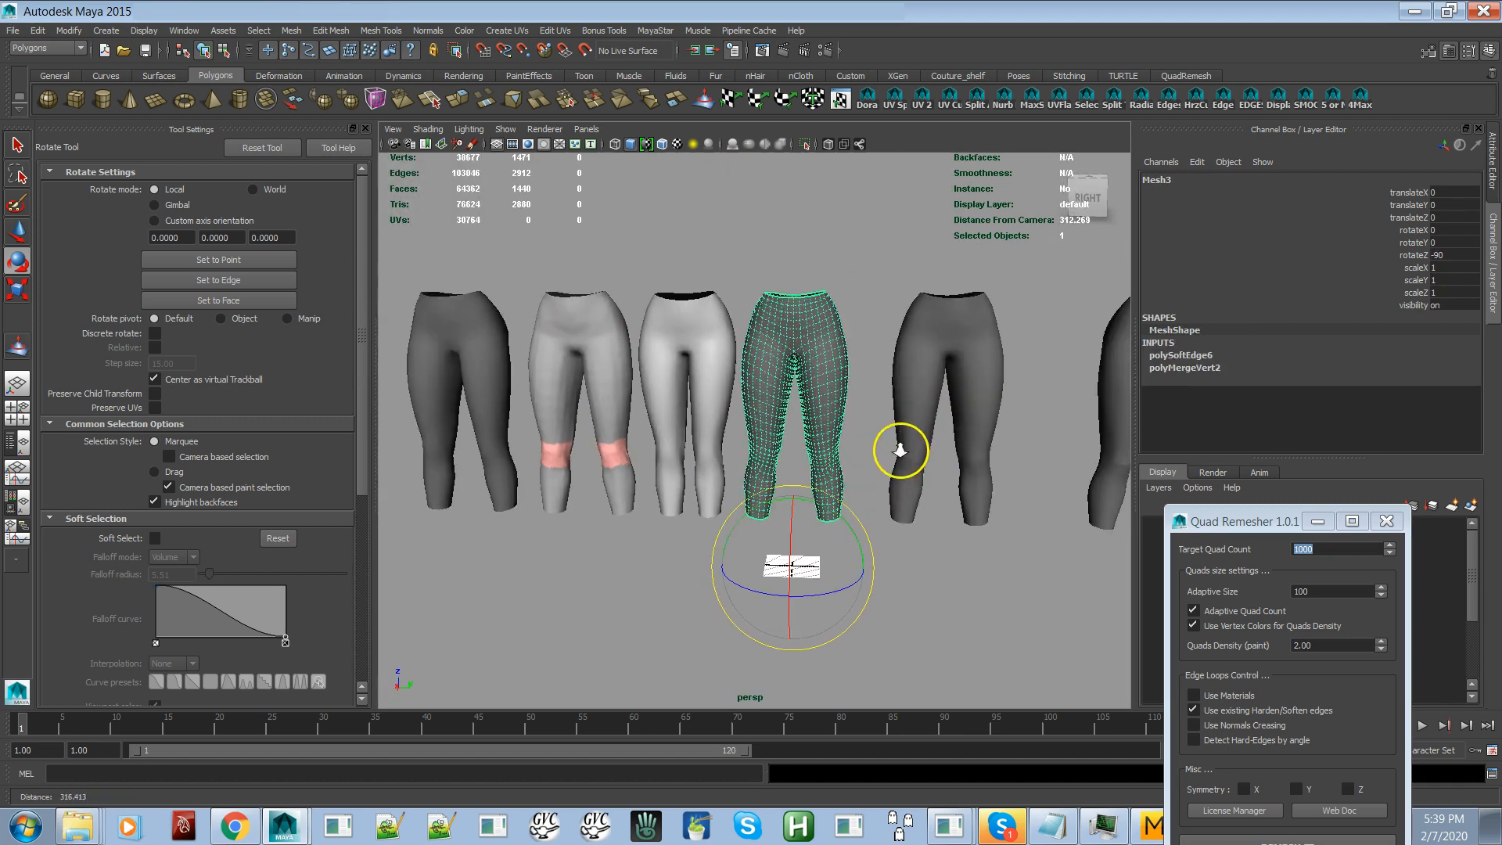
Step: Set the red-kneed pants' X and Y translation to 0 so they overlap the imported pants
click(936, 587)
alt+right_drag(882, 560, 794, 402)
click(895, 516)
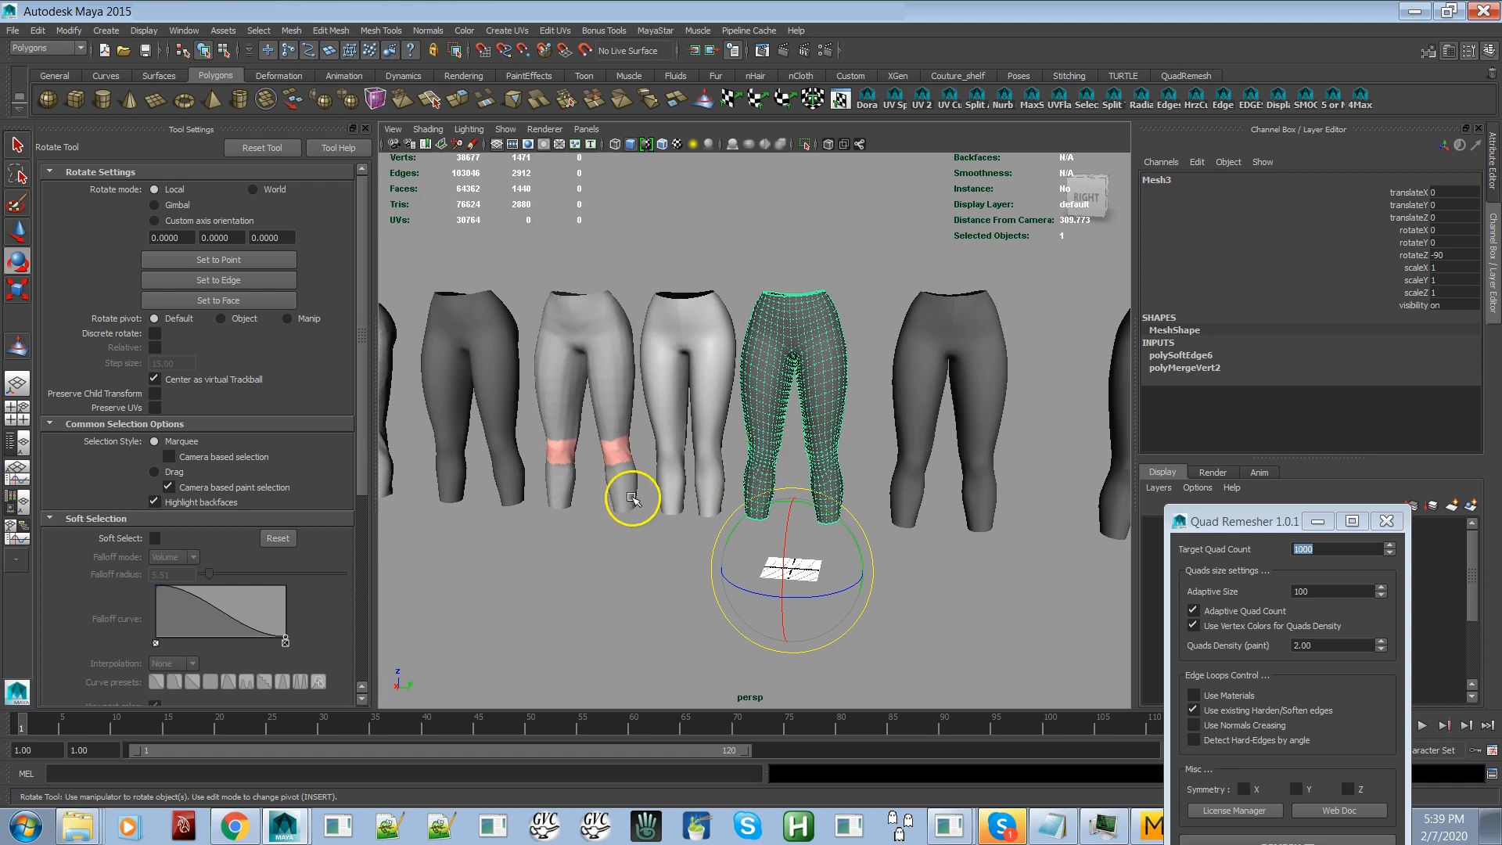
click(622, 475)
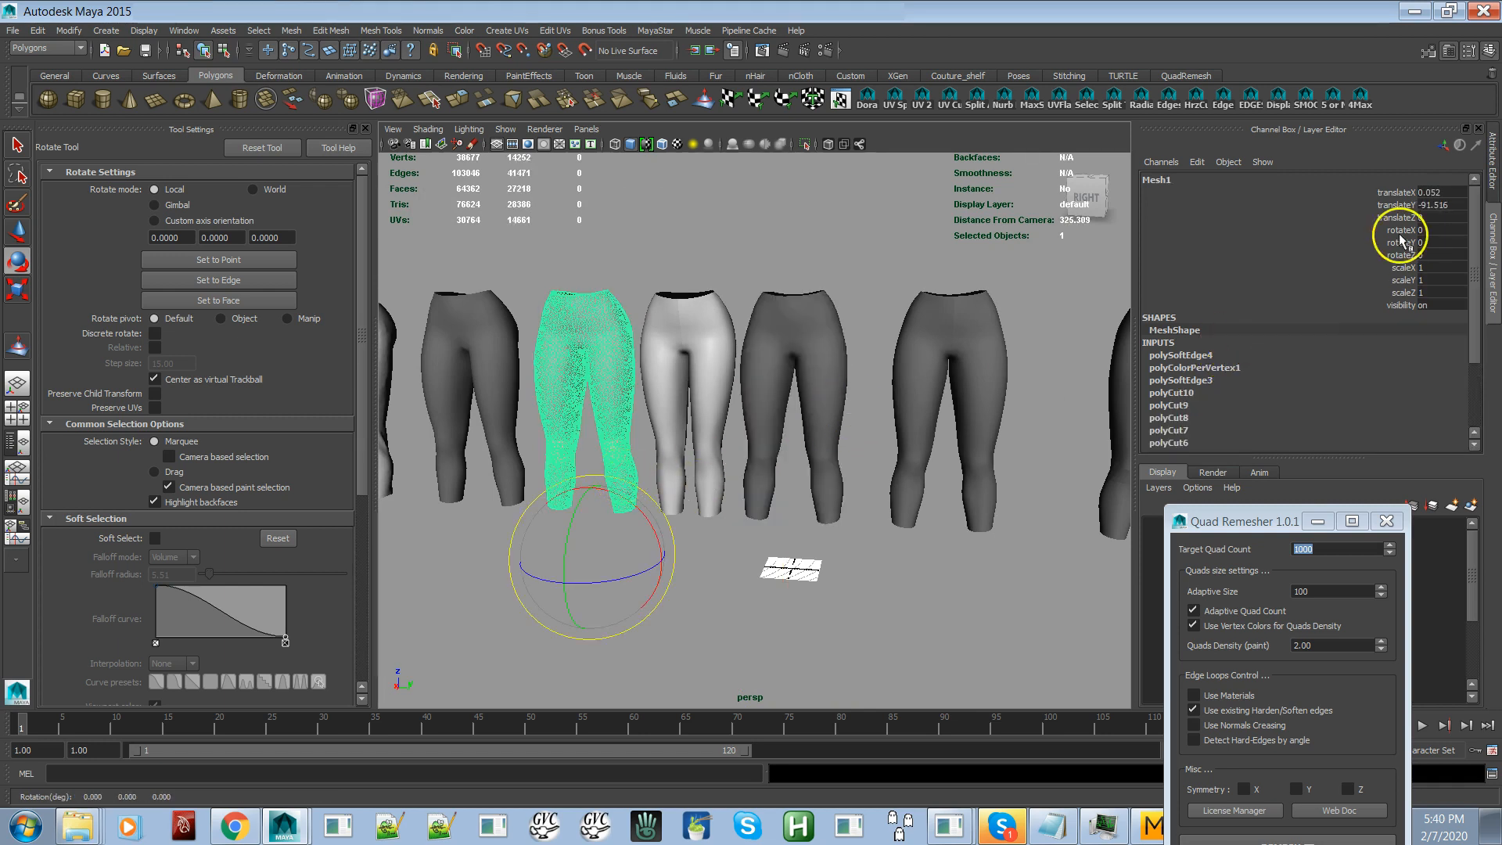
click(1438, 196)
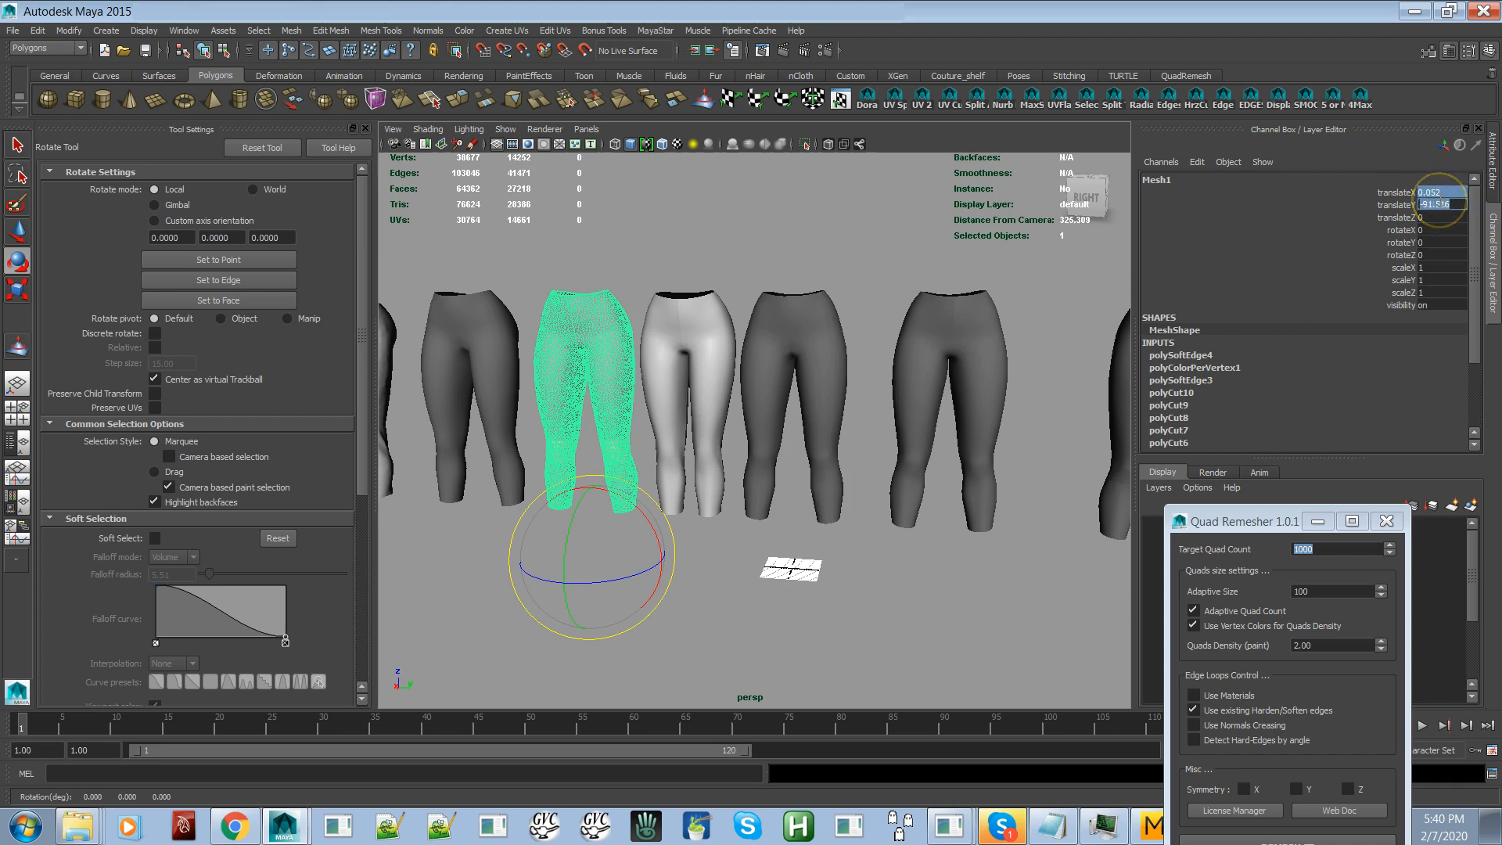
key(Return)
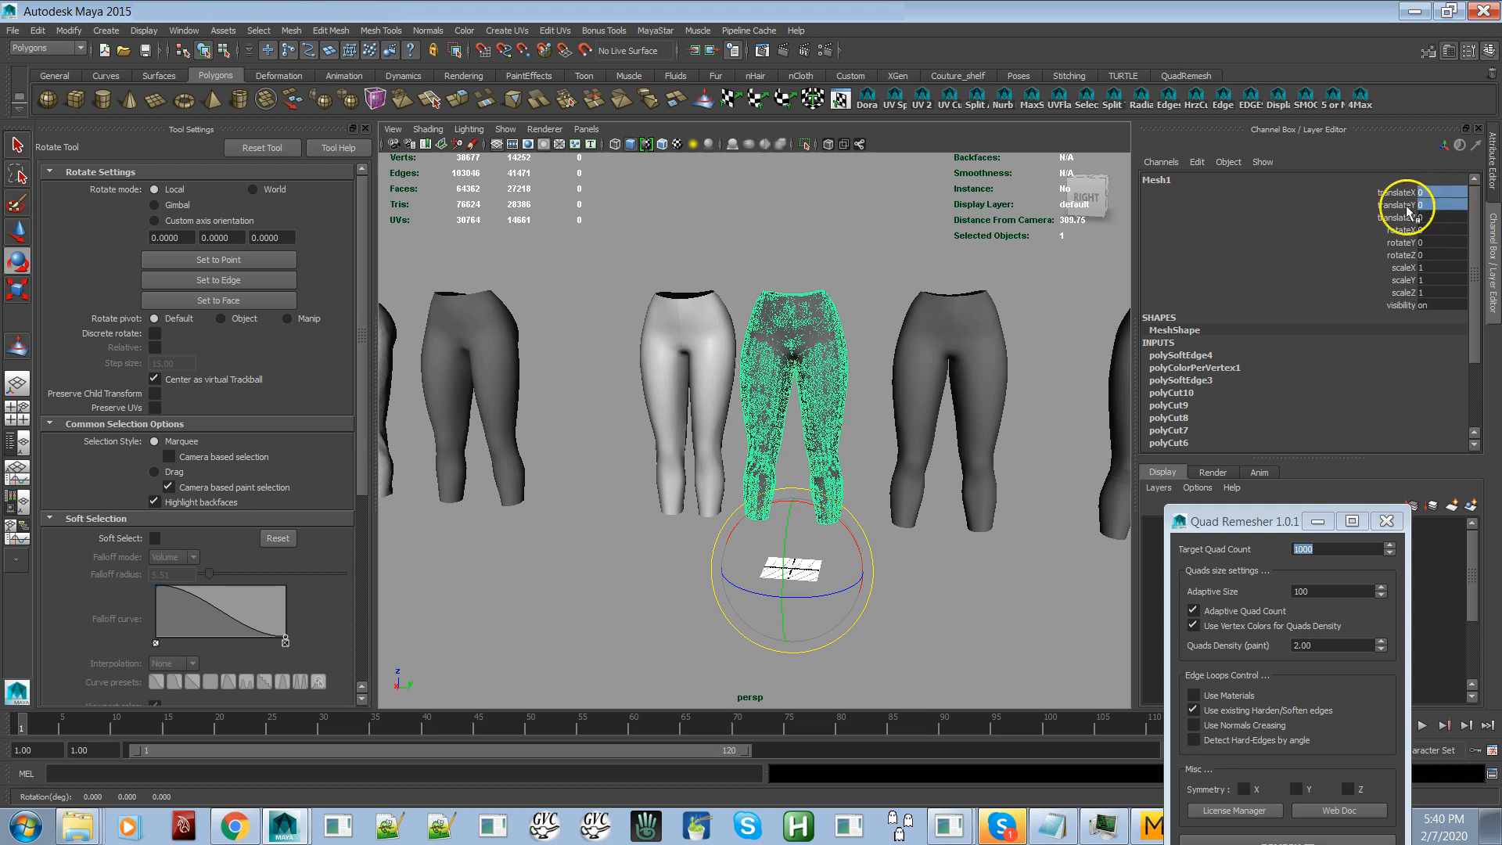
Step: Transfer the attributes from the red-kneed pants to the imported pants overlapping them
click(857, 296)
alt+right_drag(805, 295, 961, 441)
alt+middle_drag(899, 350, 883, 486)
alt+right_drag(899, 419, 932, 392)
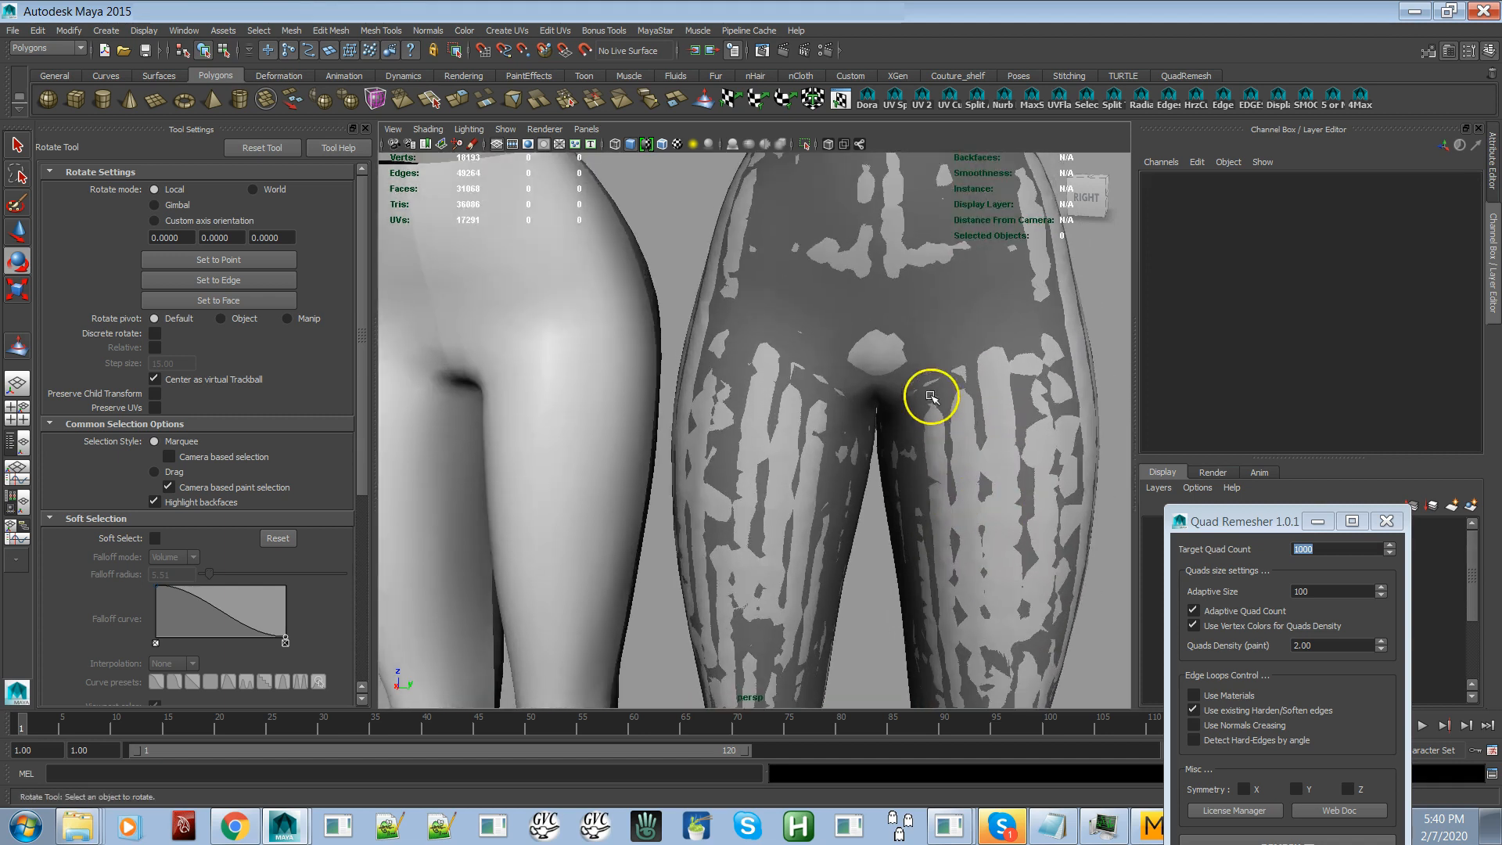
click(950, 327)
click(945, 367)
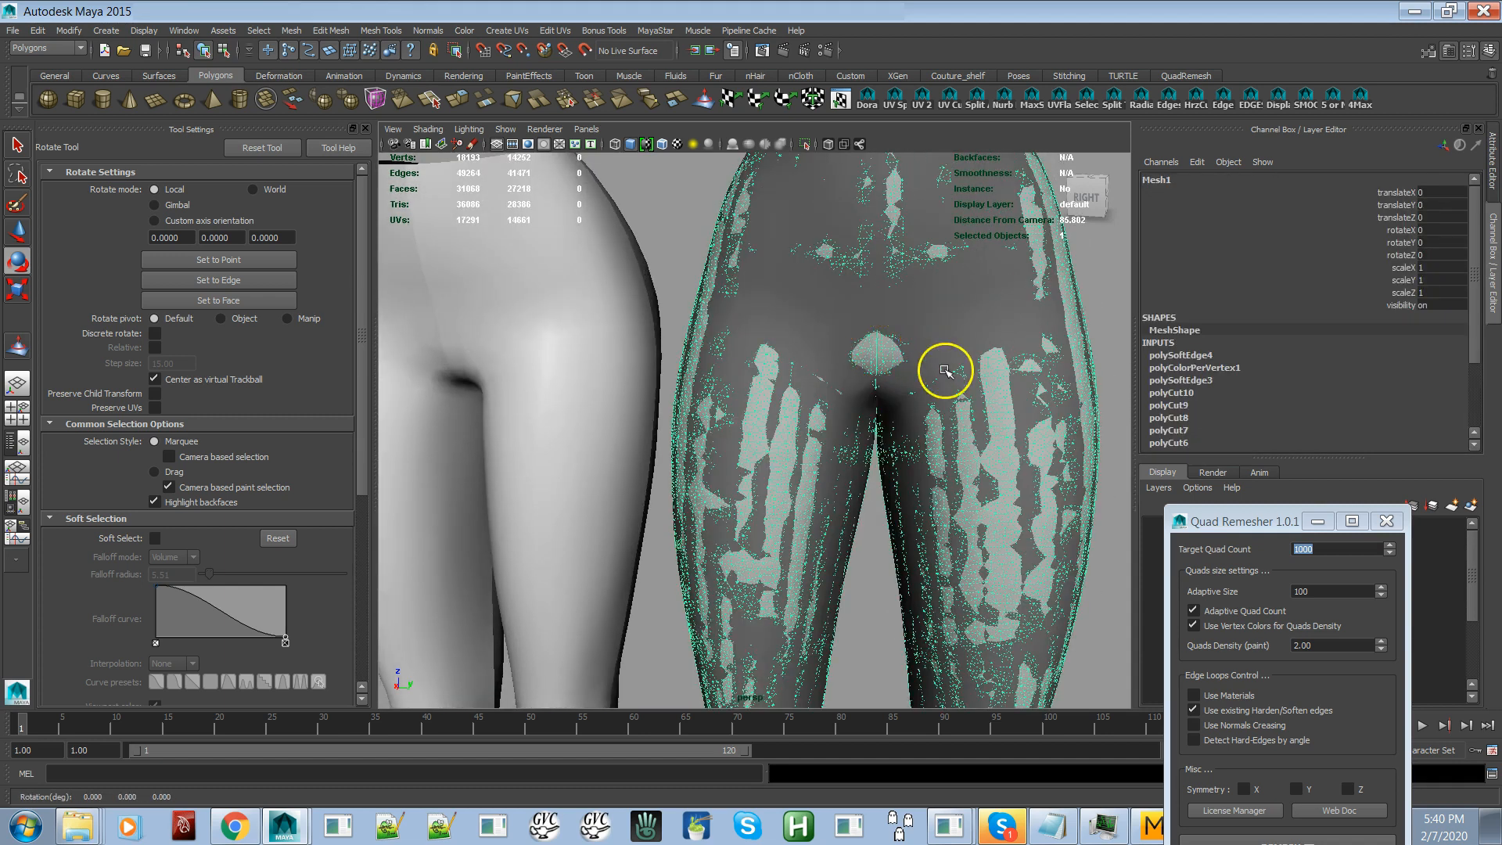
click(972, 303)
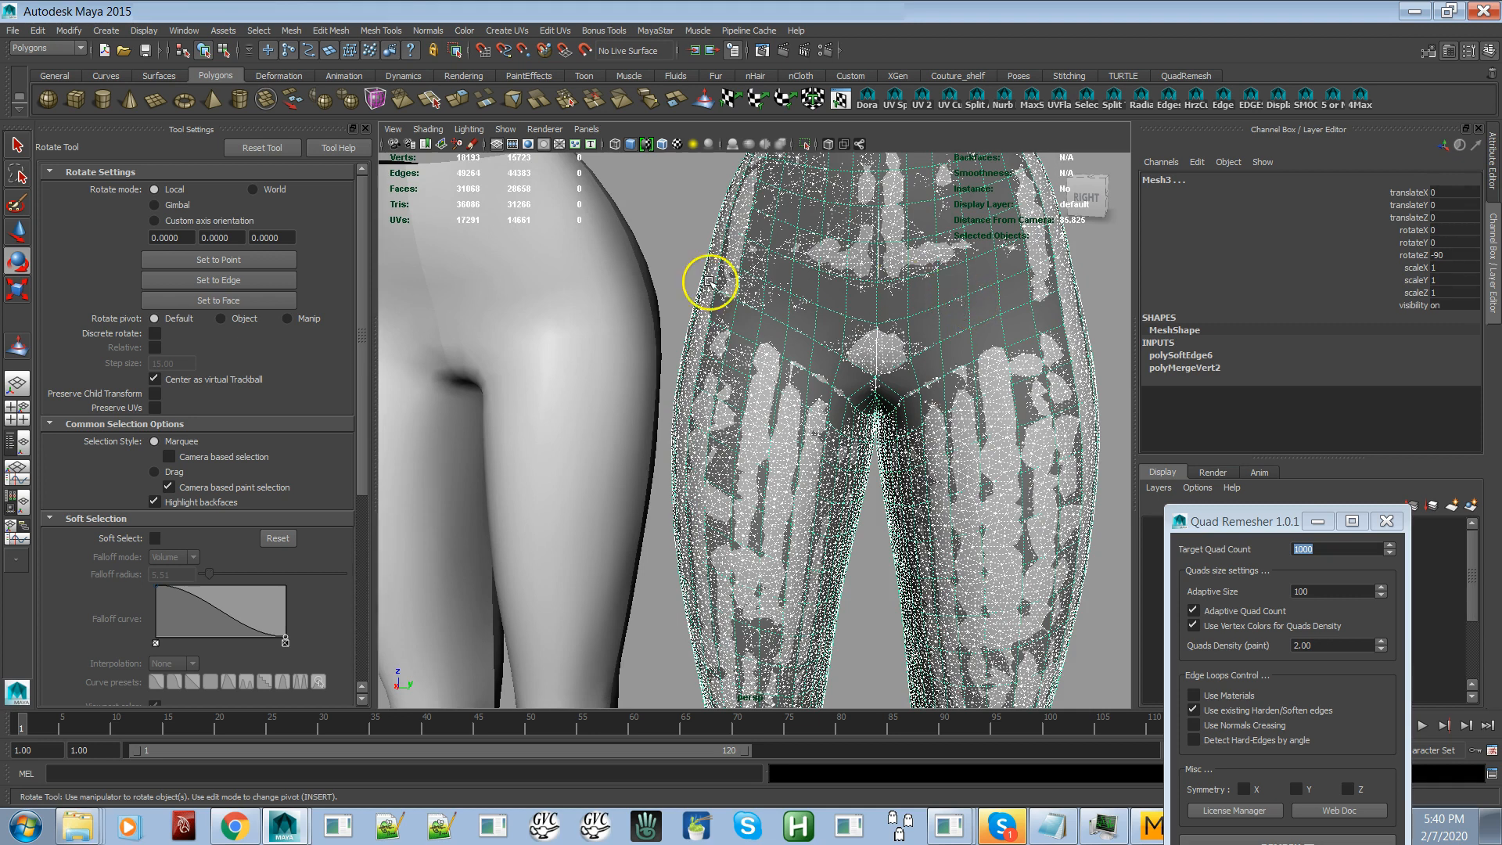
click(292, 30)
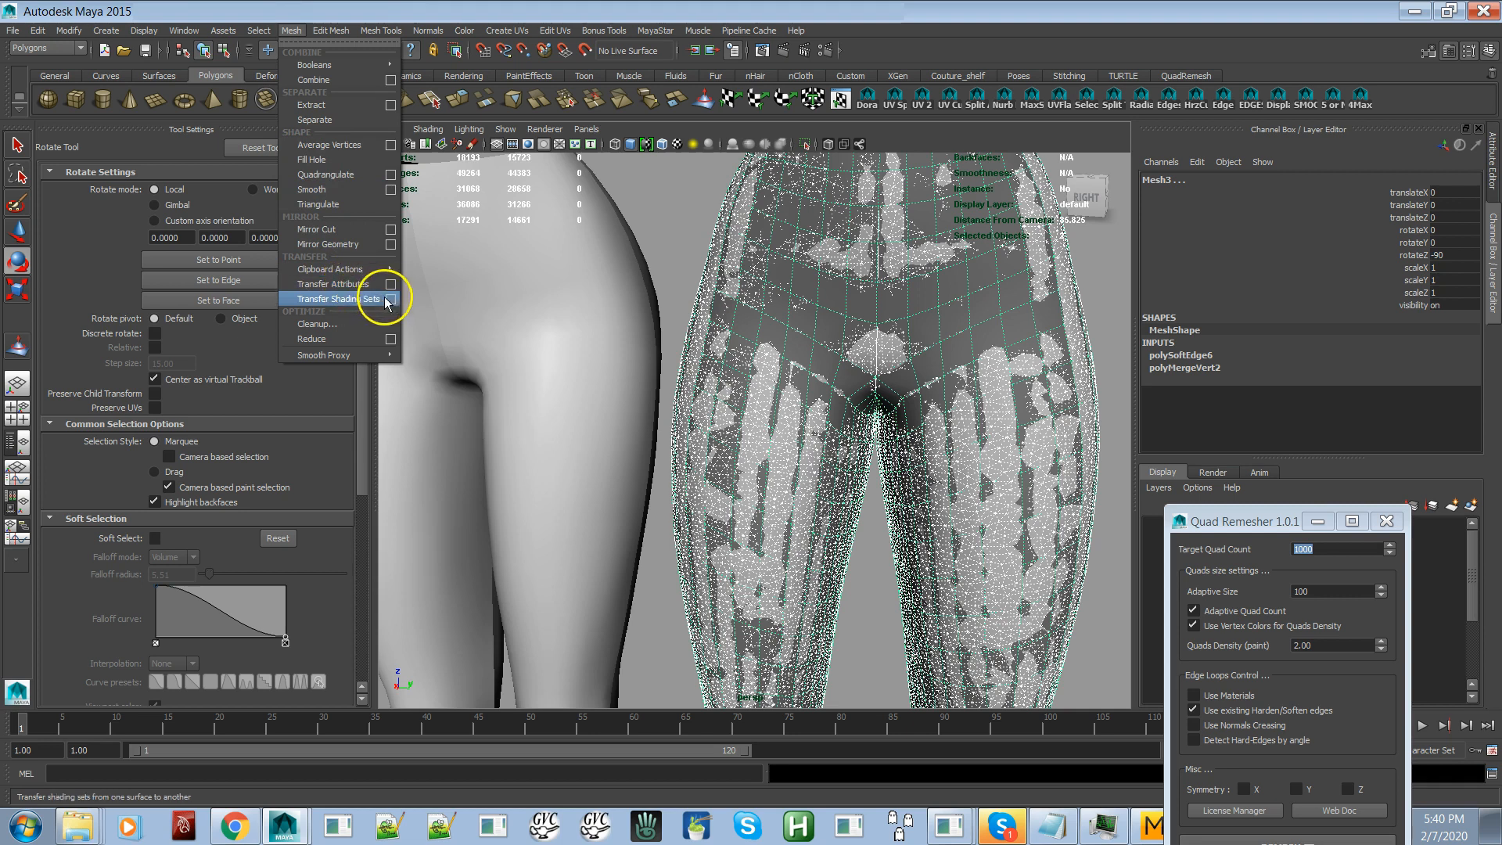
click(364, 288)
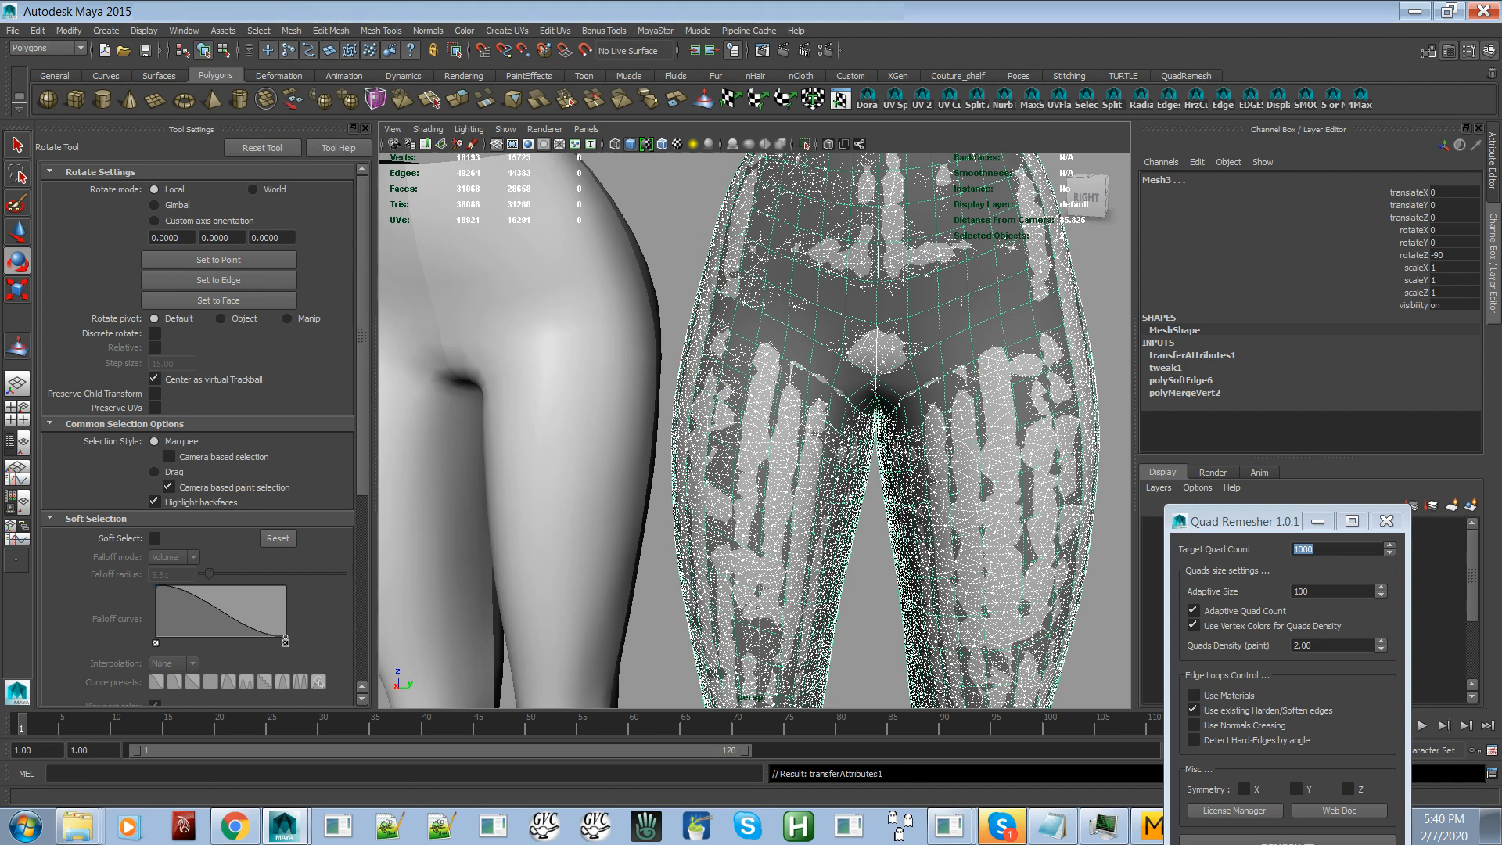
Step: Open the UV Texture Editor and examine the imported pants' UV shells against those of the red-kneed pants
drag(0, 77, 398, 134)
click(827, 337)
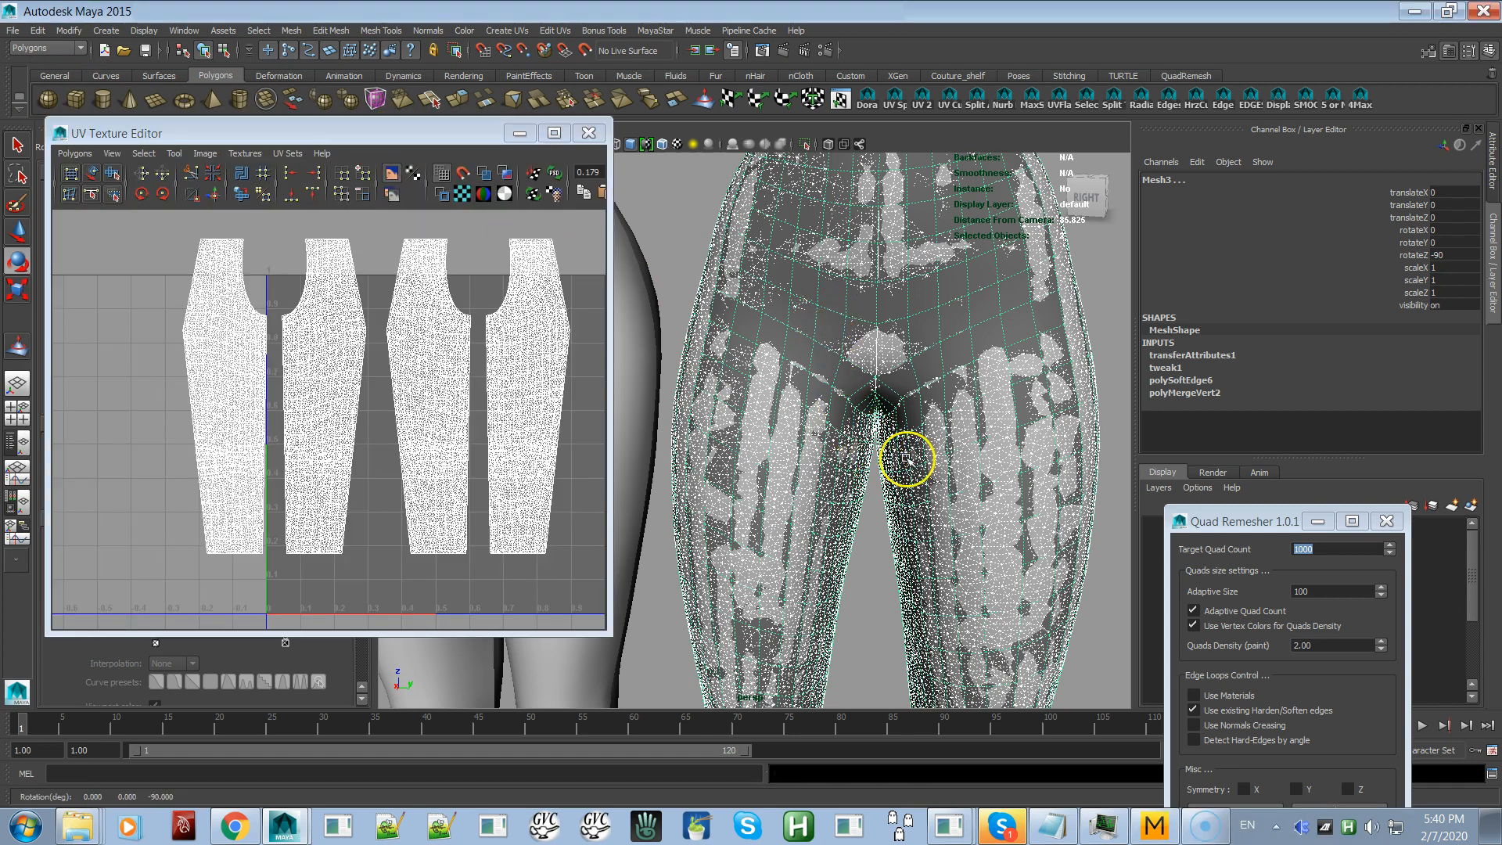
click(880, 532)
click(819, 338)
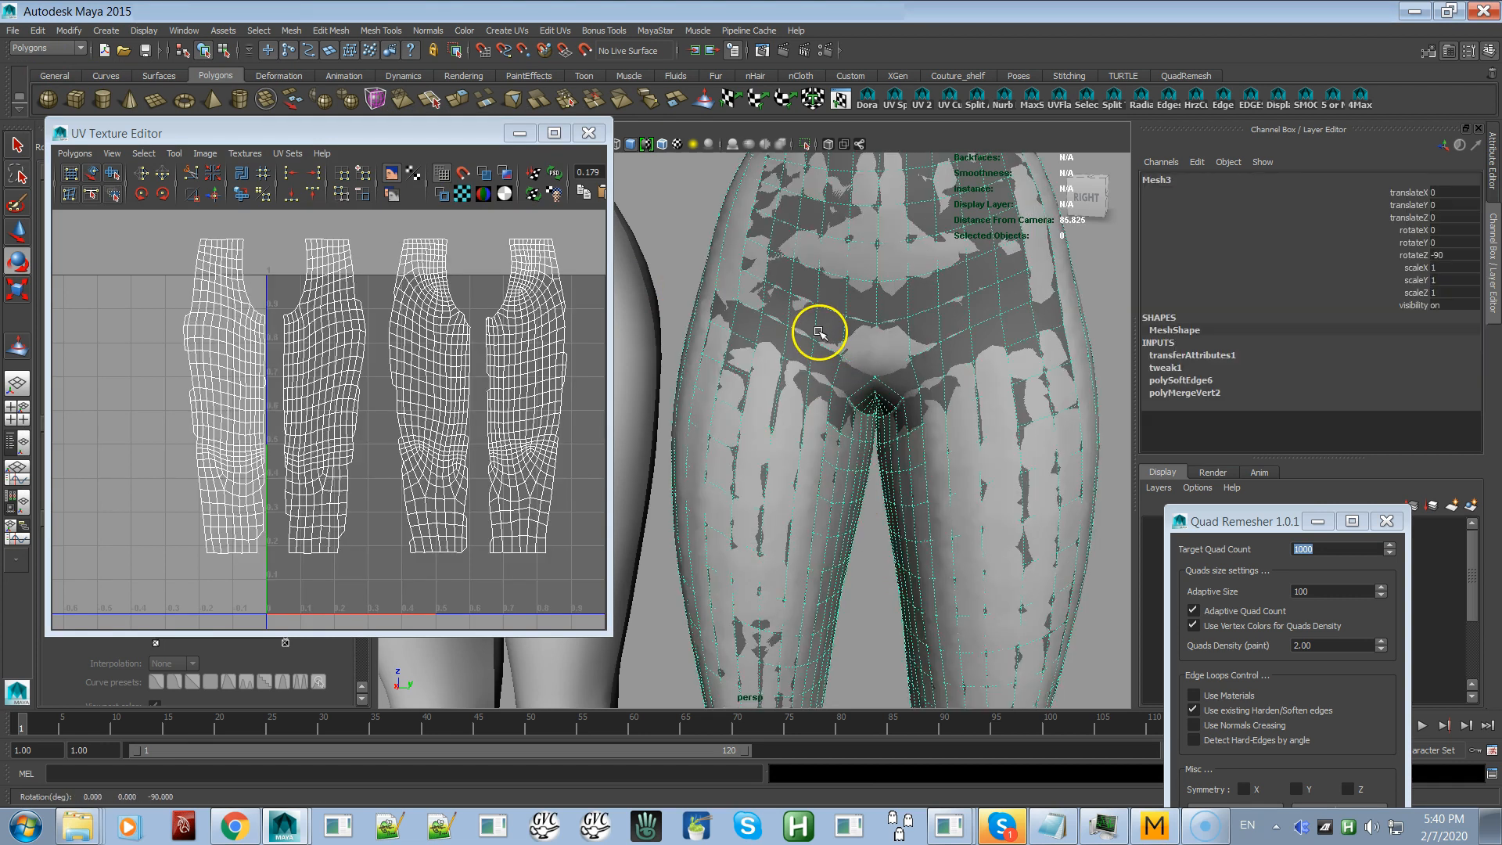
click(419, 430)
scroll(418, 430, up, 5)
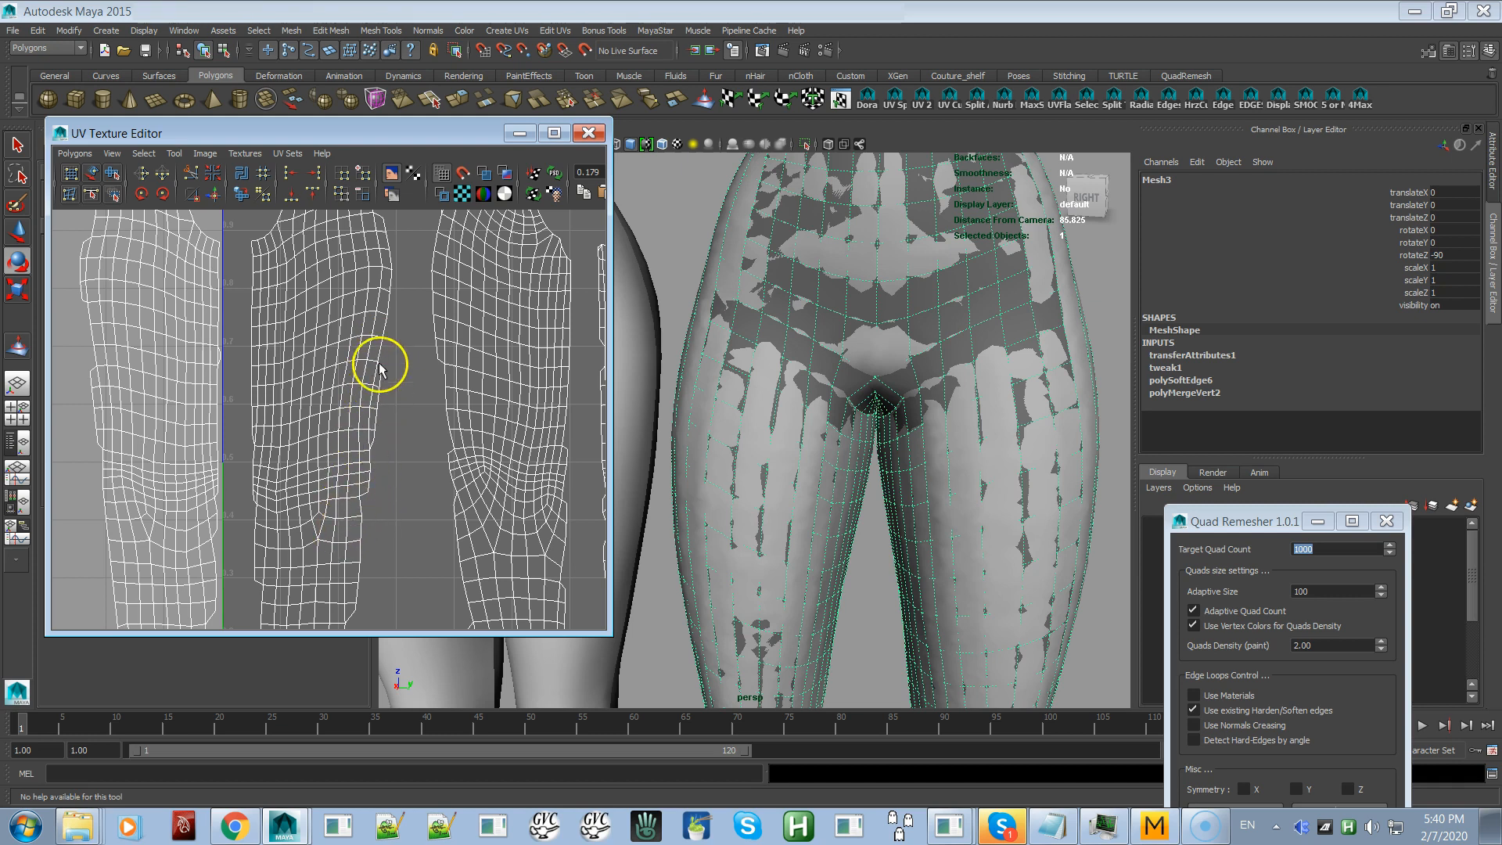
scroll(329, 343, down, 2)
scroll(328, 342, down, 1)
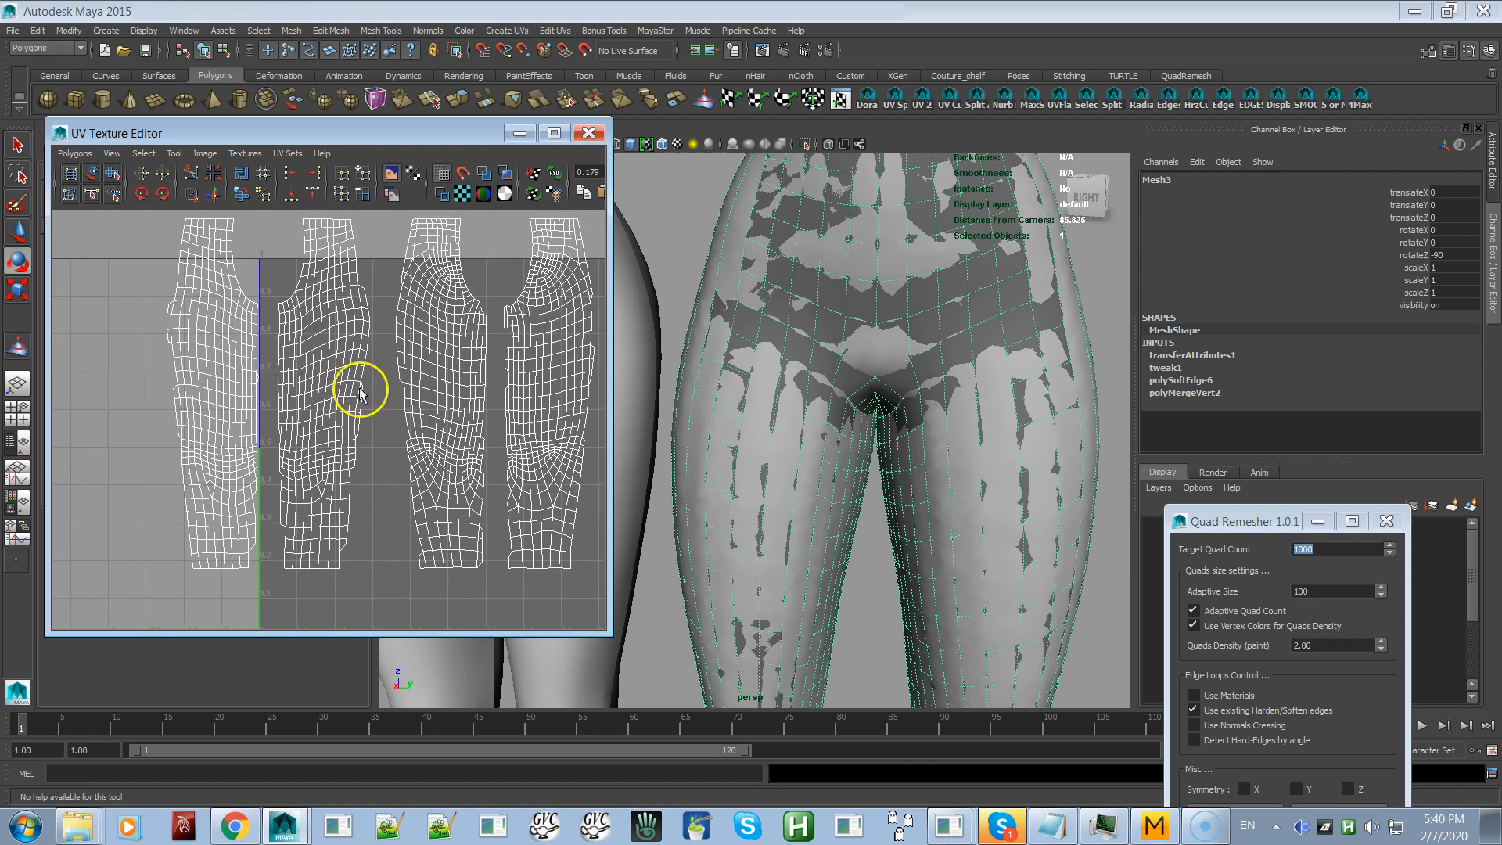
scroll(359, 386, down, 1)
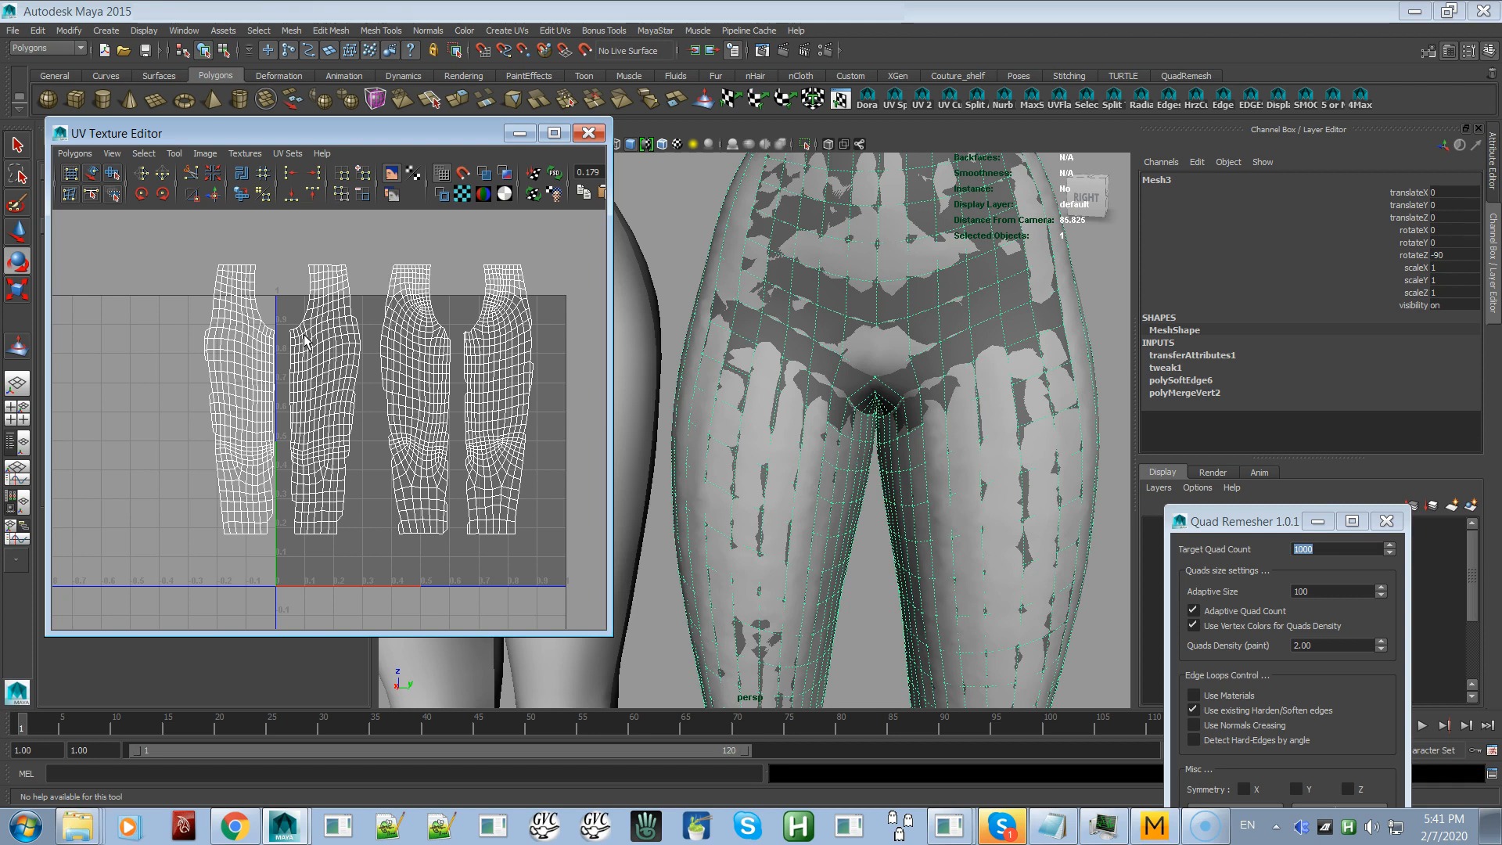
Step: Check the UV layouts of Retopo2_Mesh1, the dark pair beside it and Retopo1_Mesh1
click(874, 386)
scroll(821, 328, down, 5)
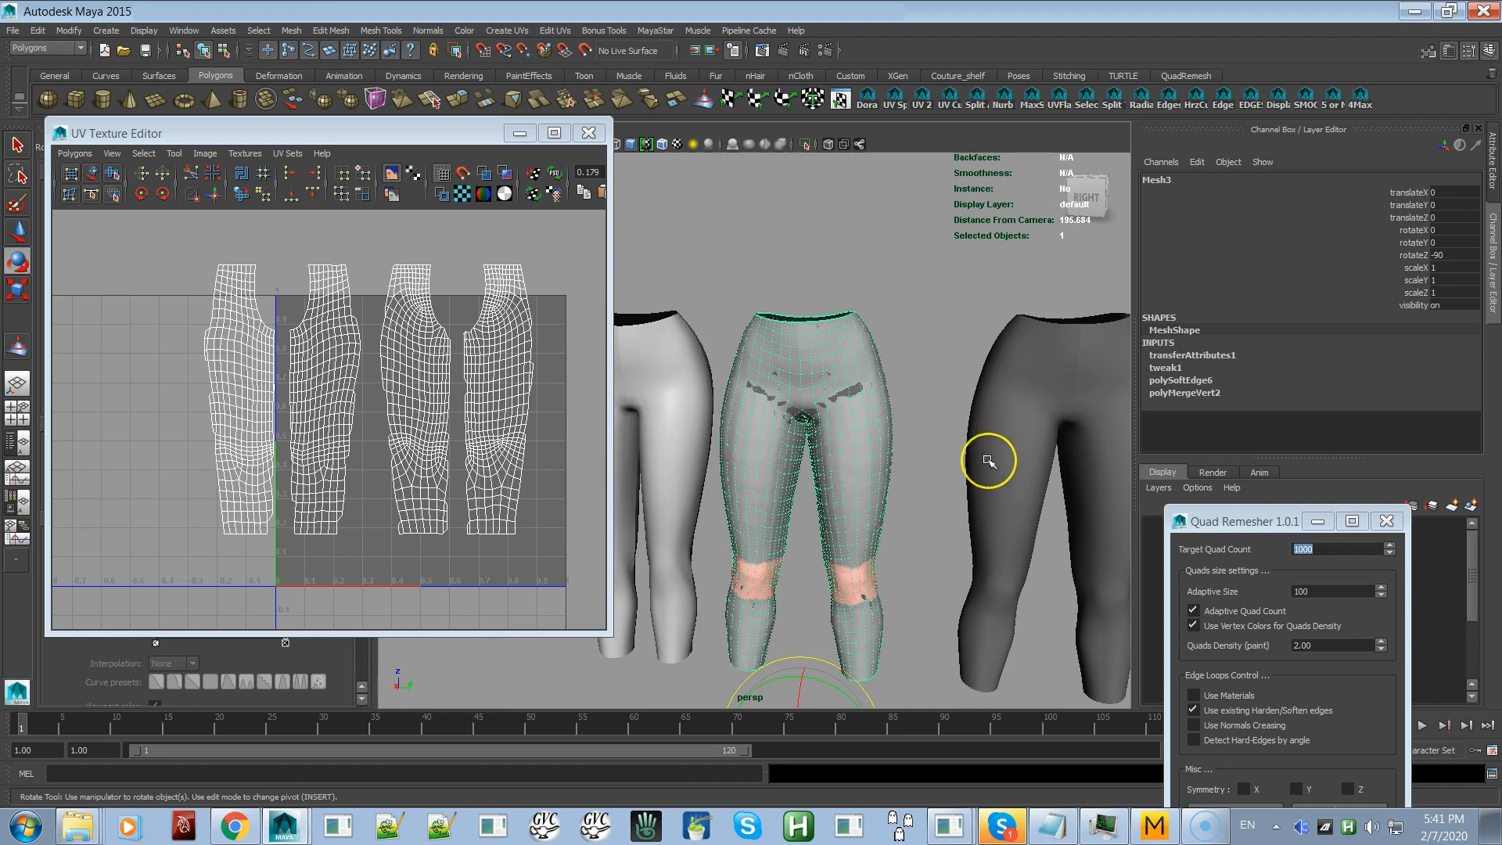
click(988, 461)
scroll(838, 285, down, 5)
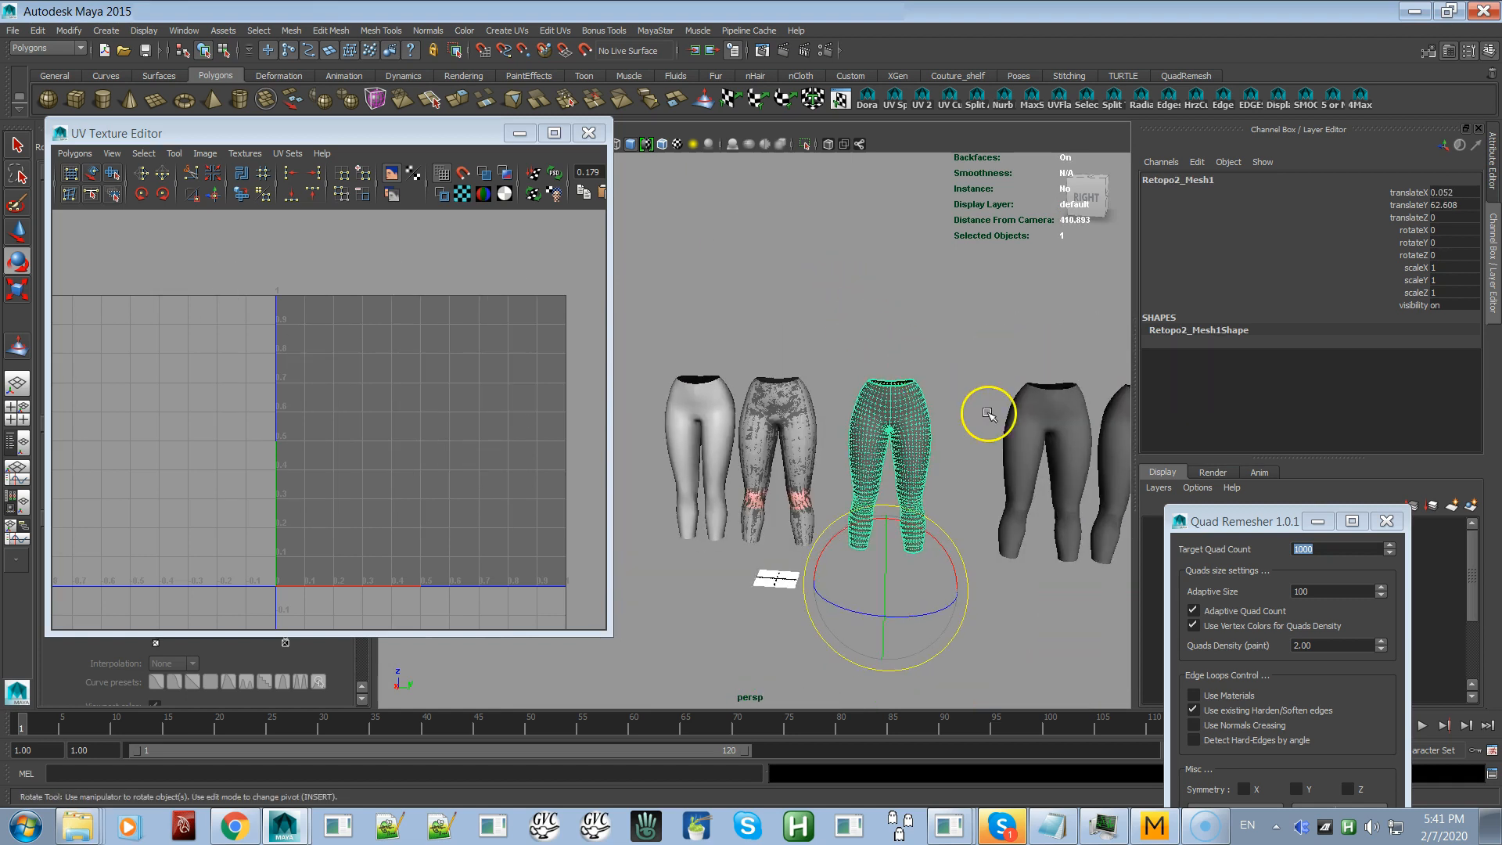
click(1050, 438)
click(1114, 431)
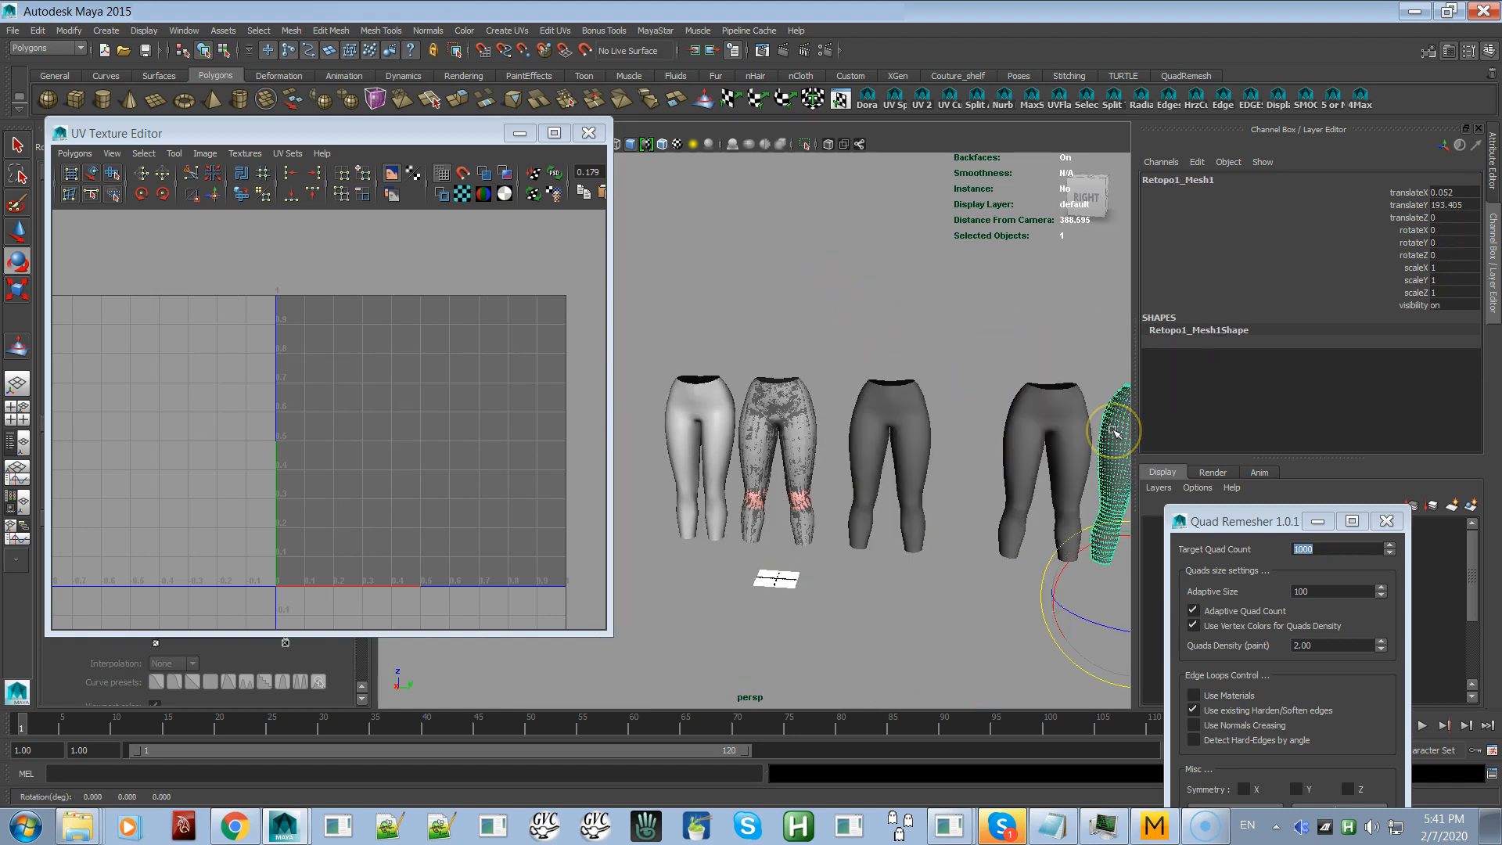
scroll(949, 345, down, 4)
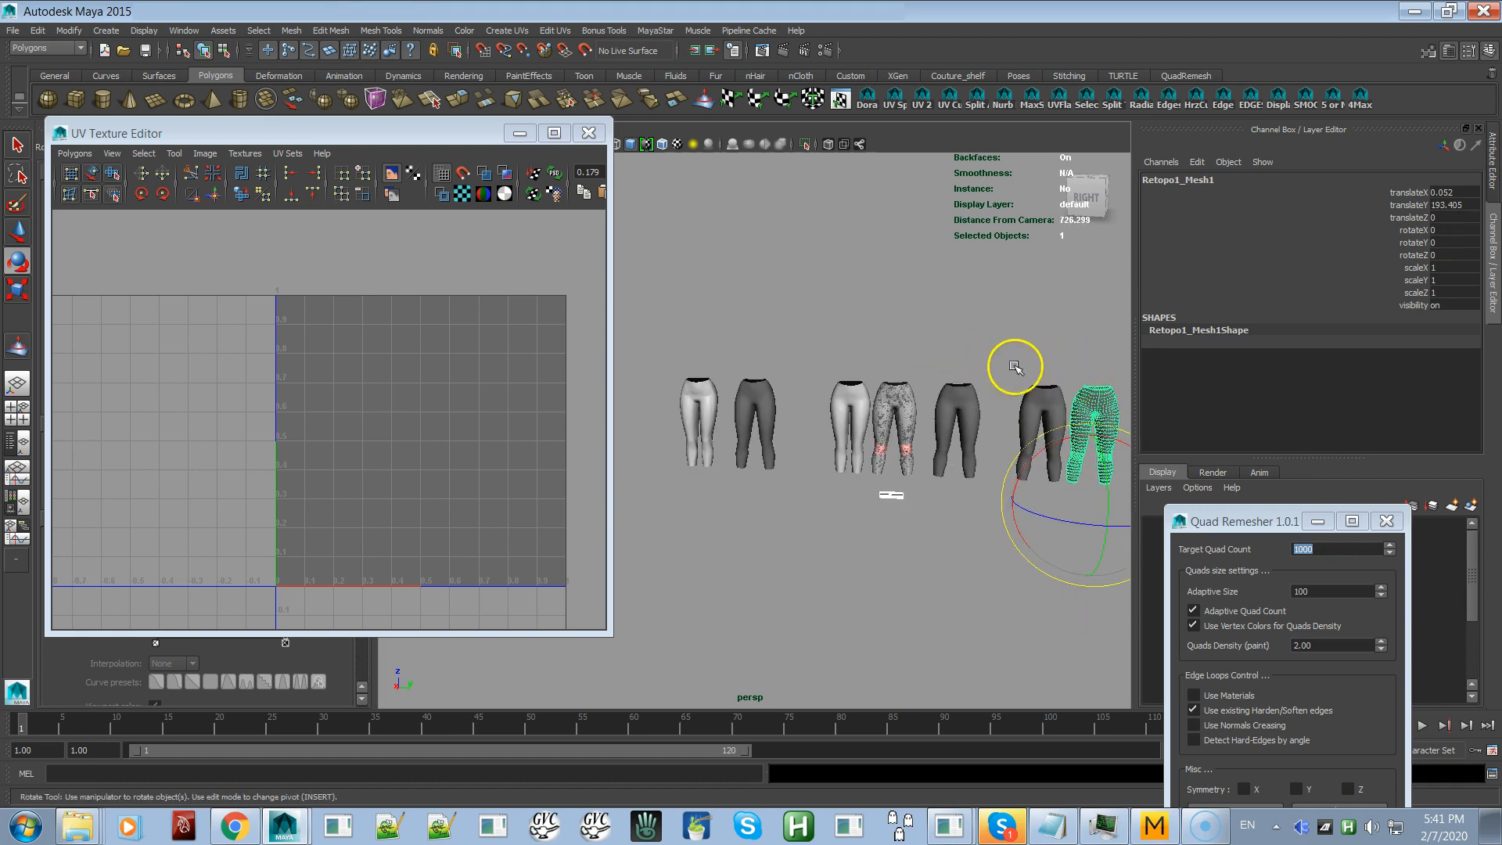
Step: Compare the UV layouts of Mesh2, the red-kneed pants and the original Mesh pants at the far end of the row
click(765, 397)
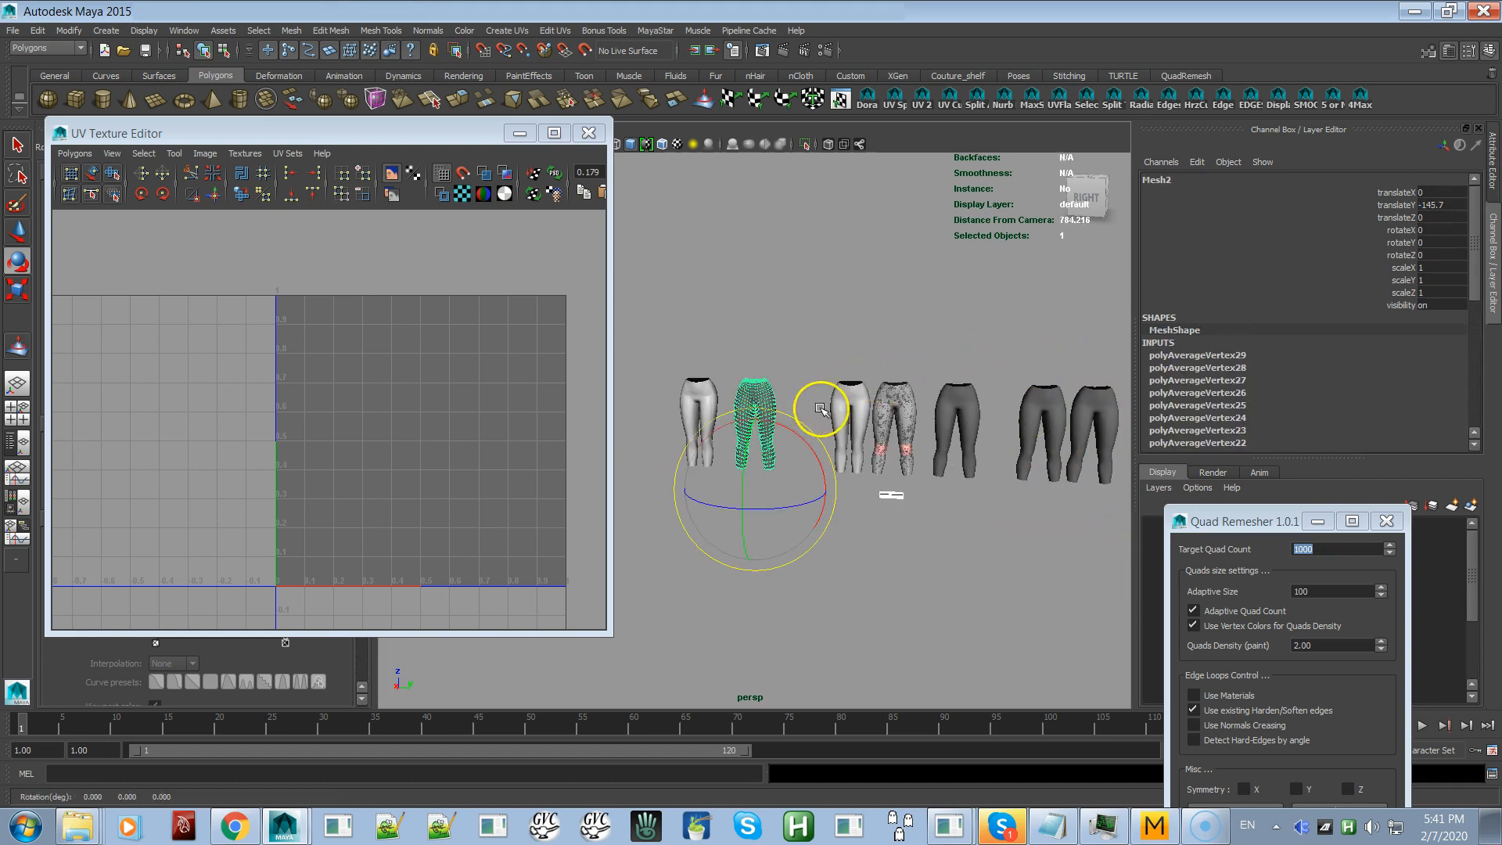
scroll(933, 460, up, 3)
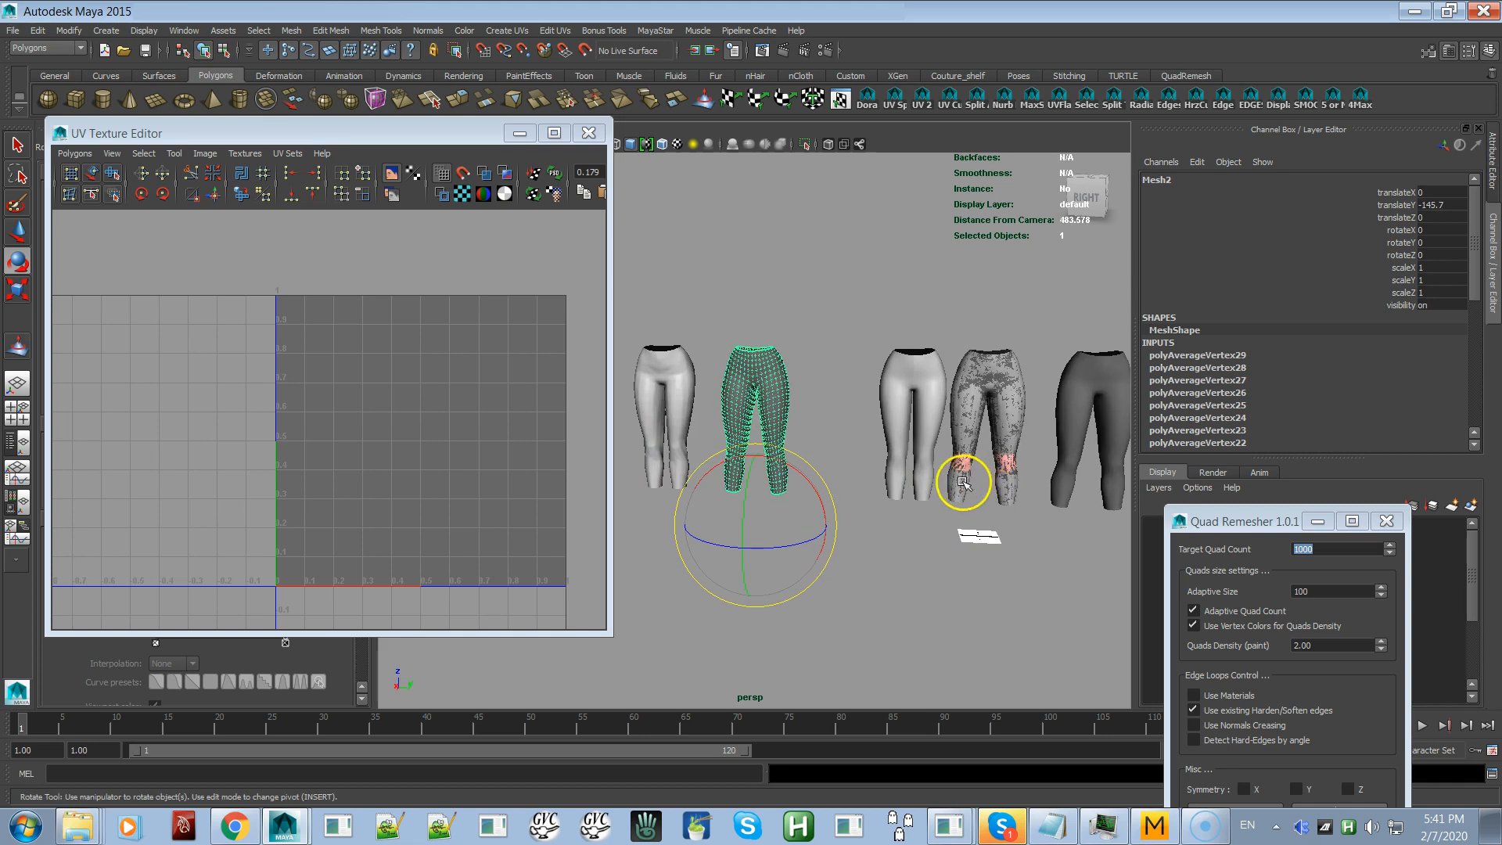
click(974, 397)
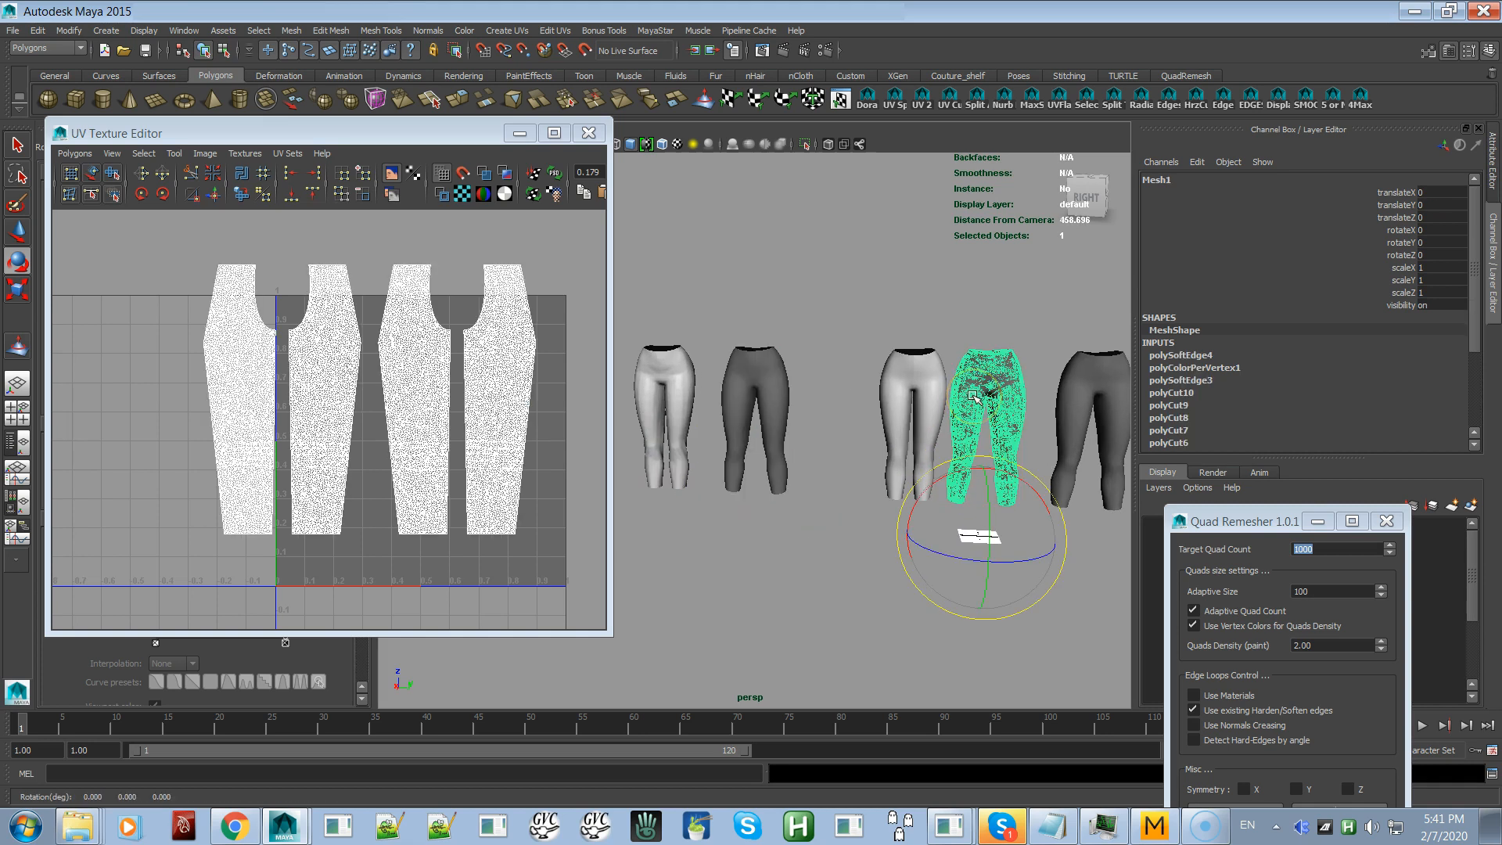
alt+drag(754, 402, 713, 405)
click(713, 405)
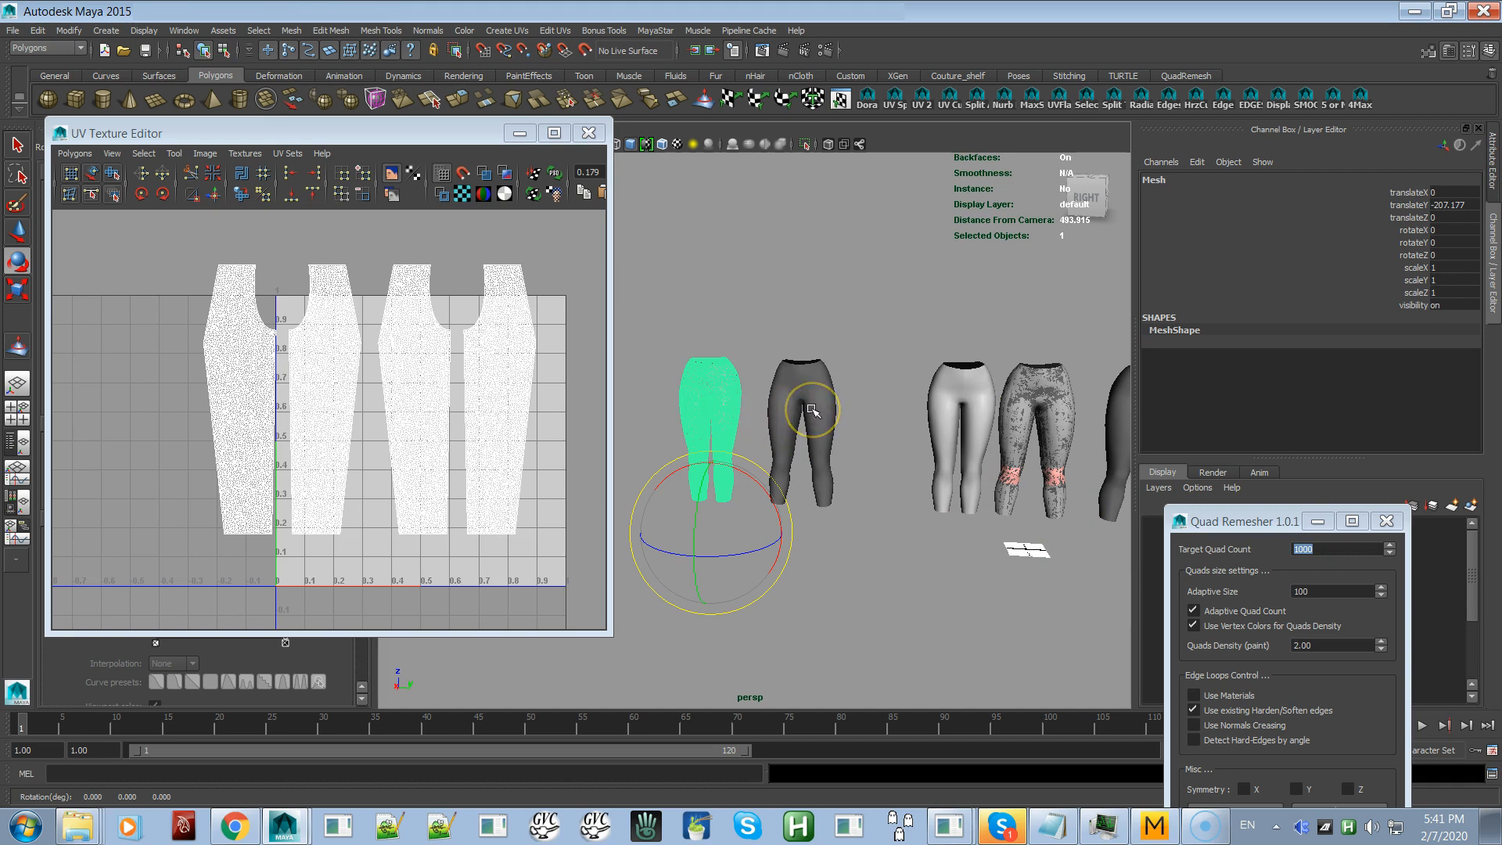
click(812, 410)
alt+drag(841, 417, 723, 403)
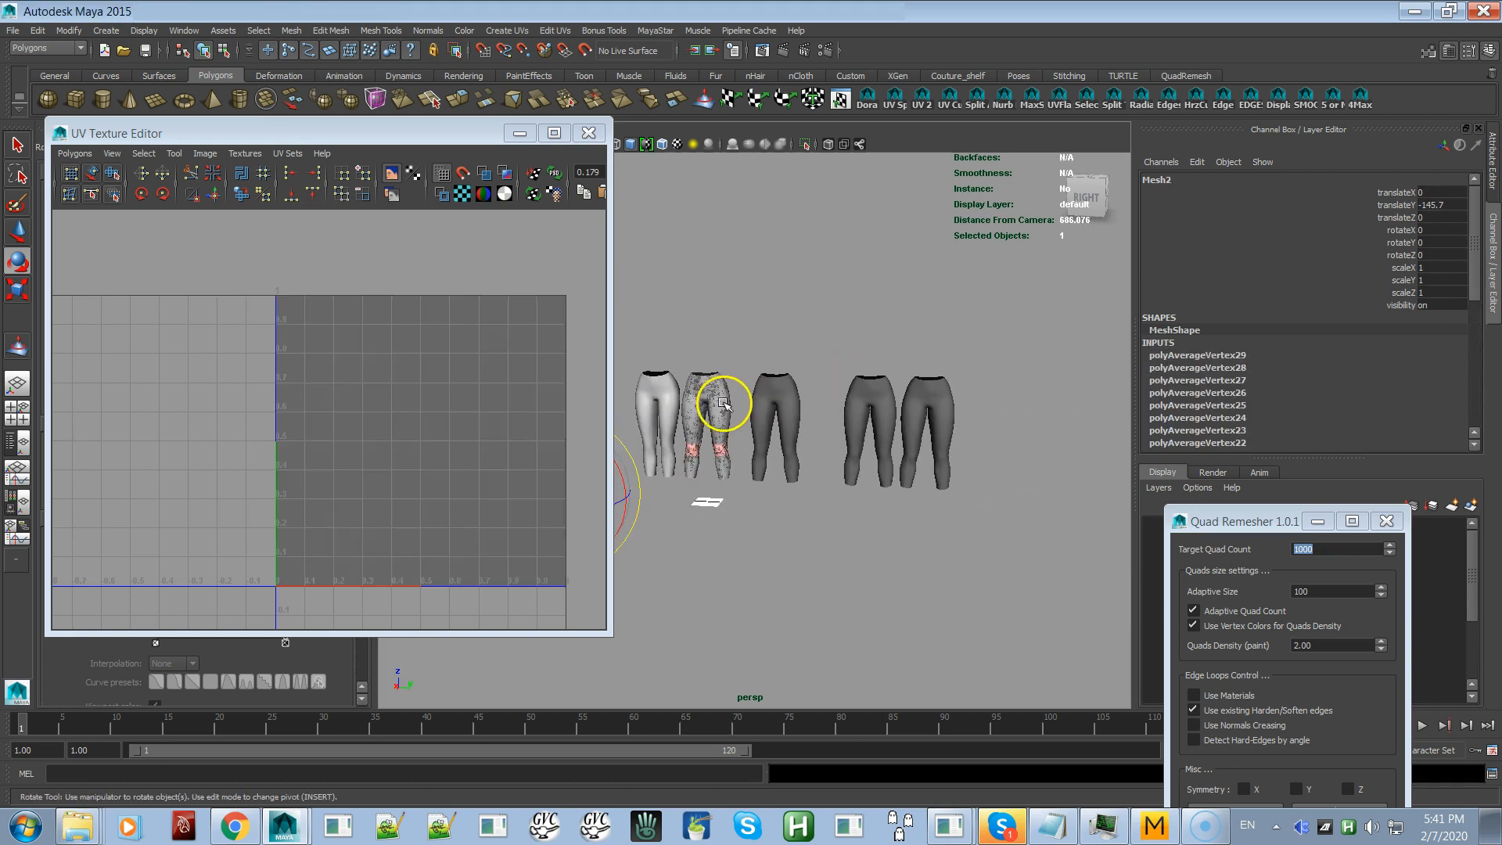
Step: Recheck the UVs of the Retopo pants, and compare the UV layouts of the overlapping red-kneed and imported pants
click(953, 390)
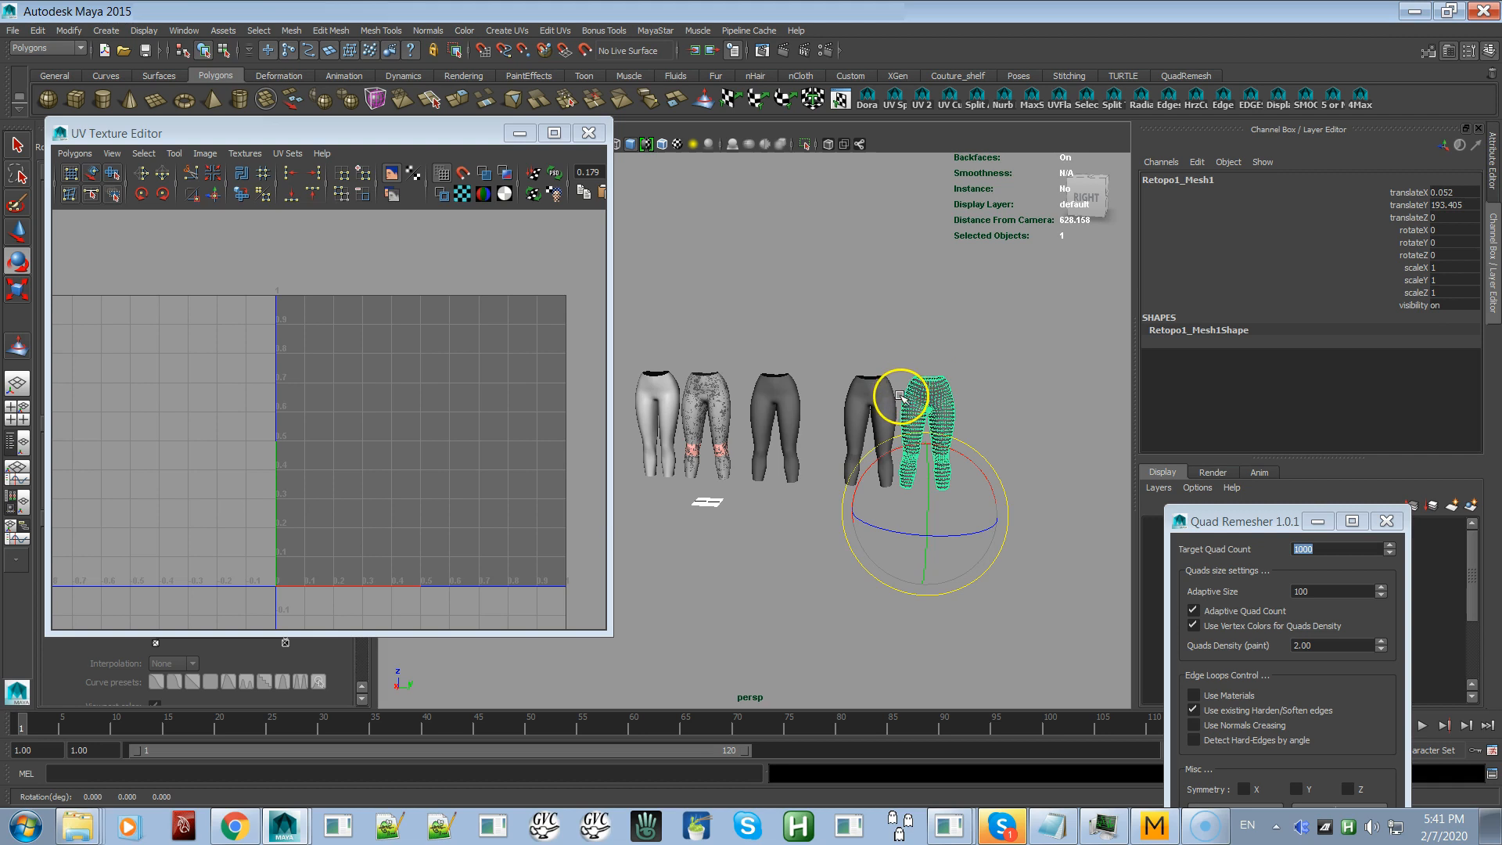
shift+click(879, 406)
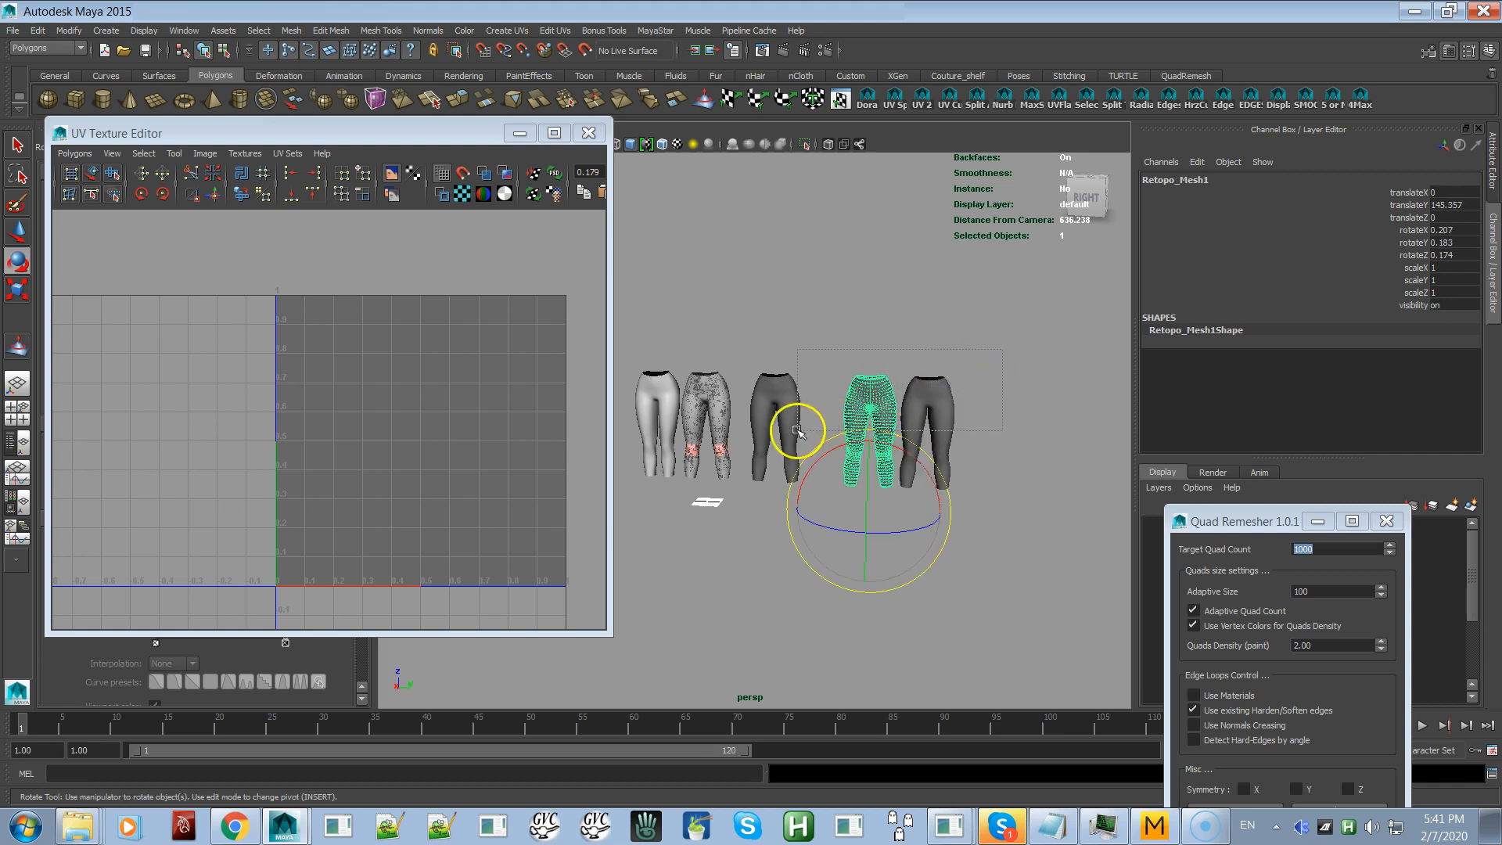
shift+click(763, 430)
click(690, 389)
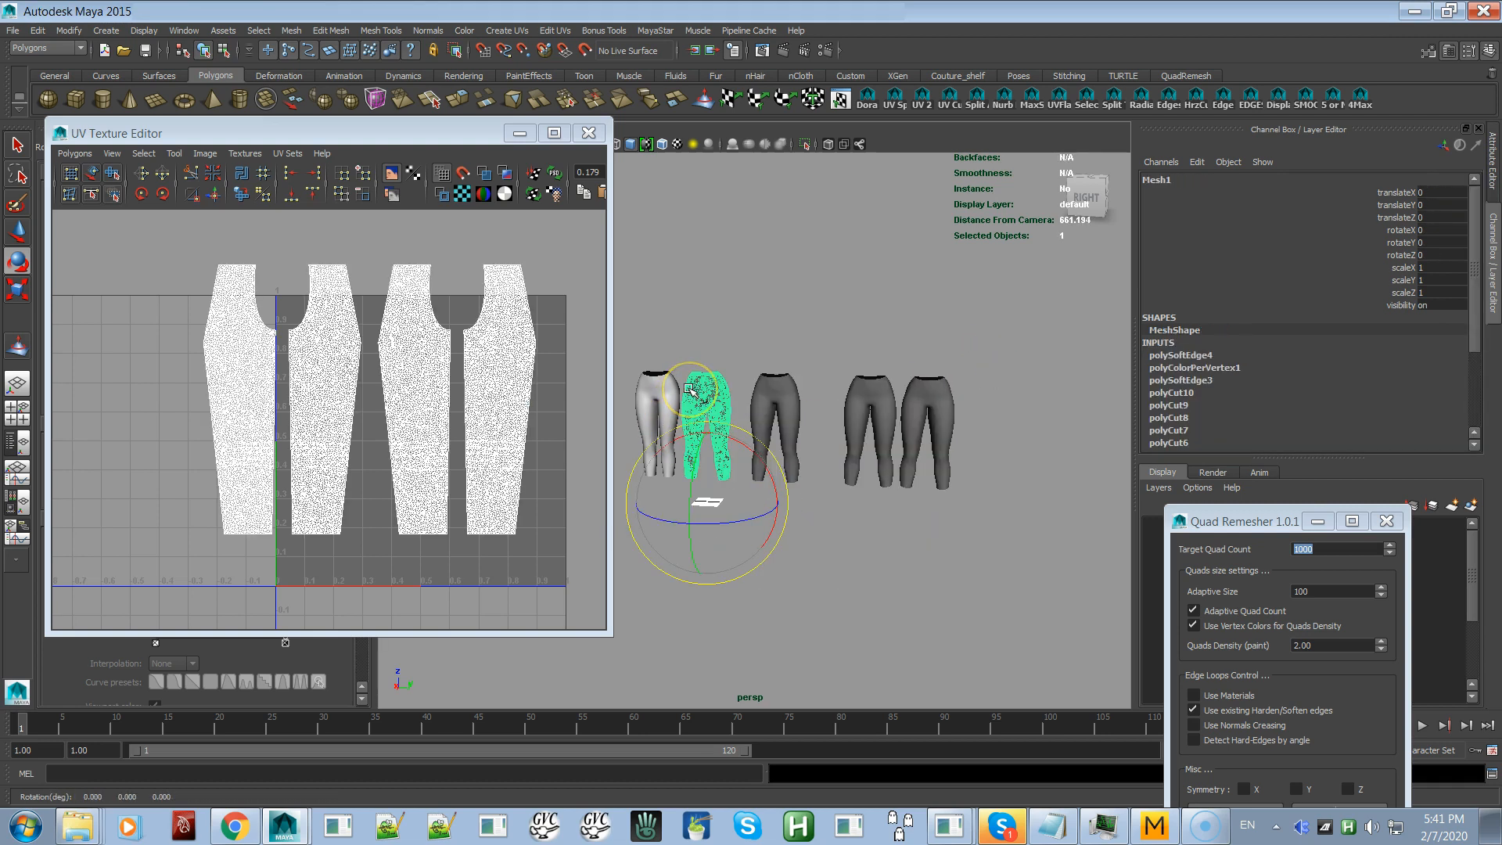
key(f)
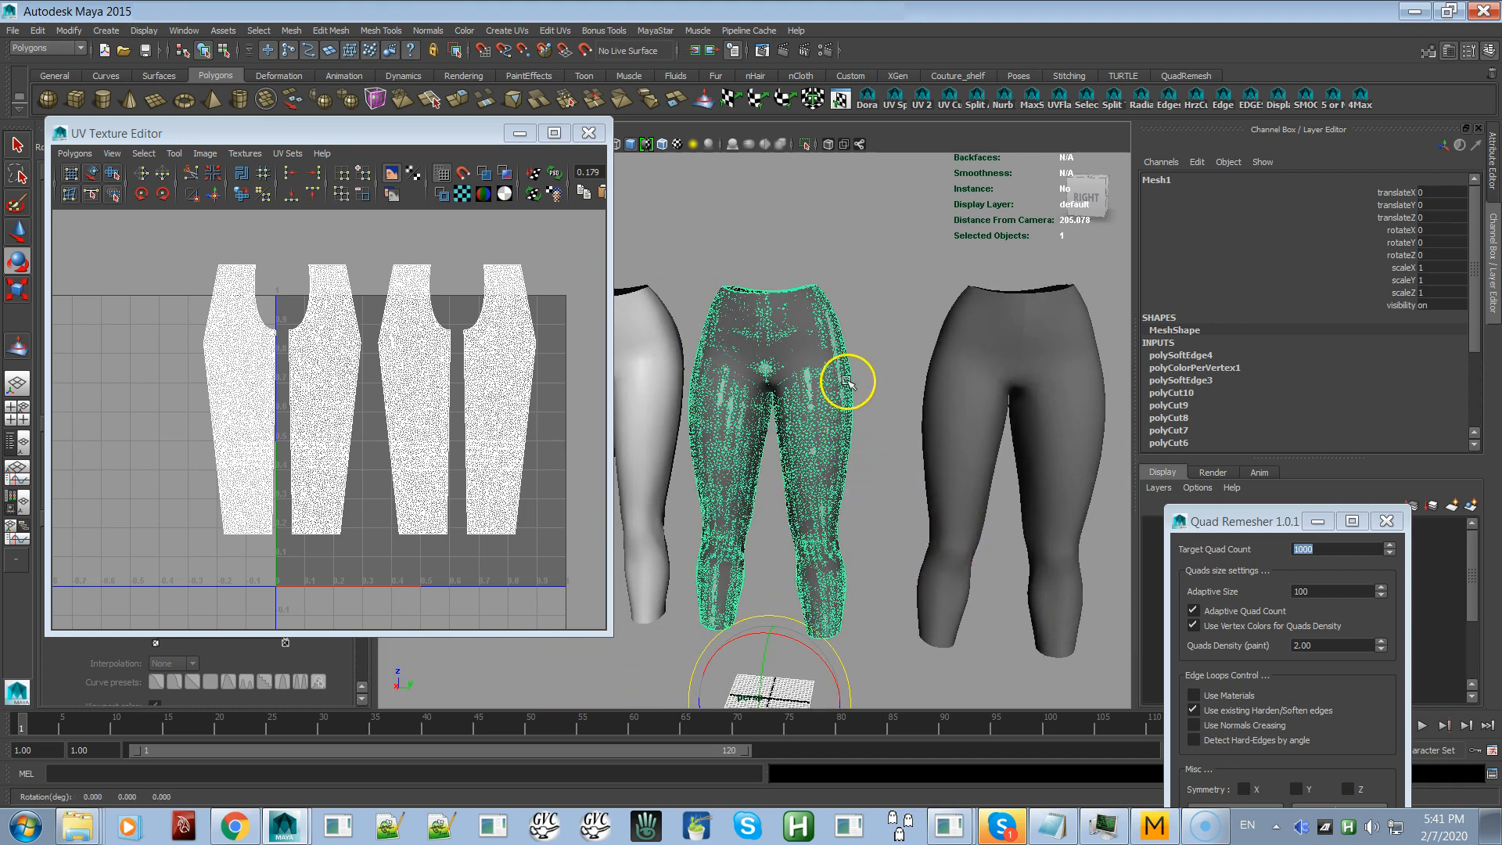
click(808, 354)
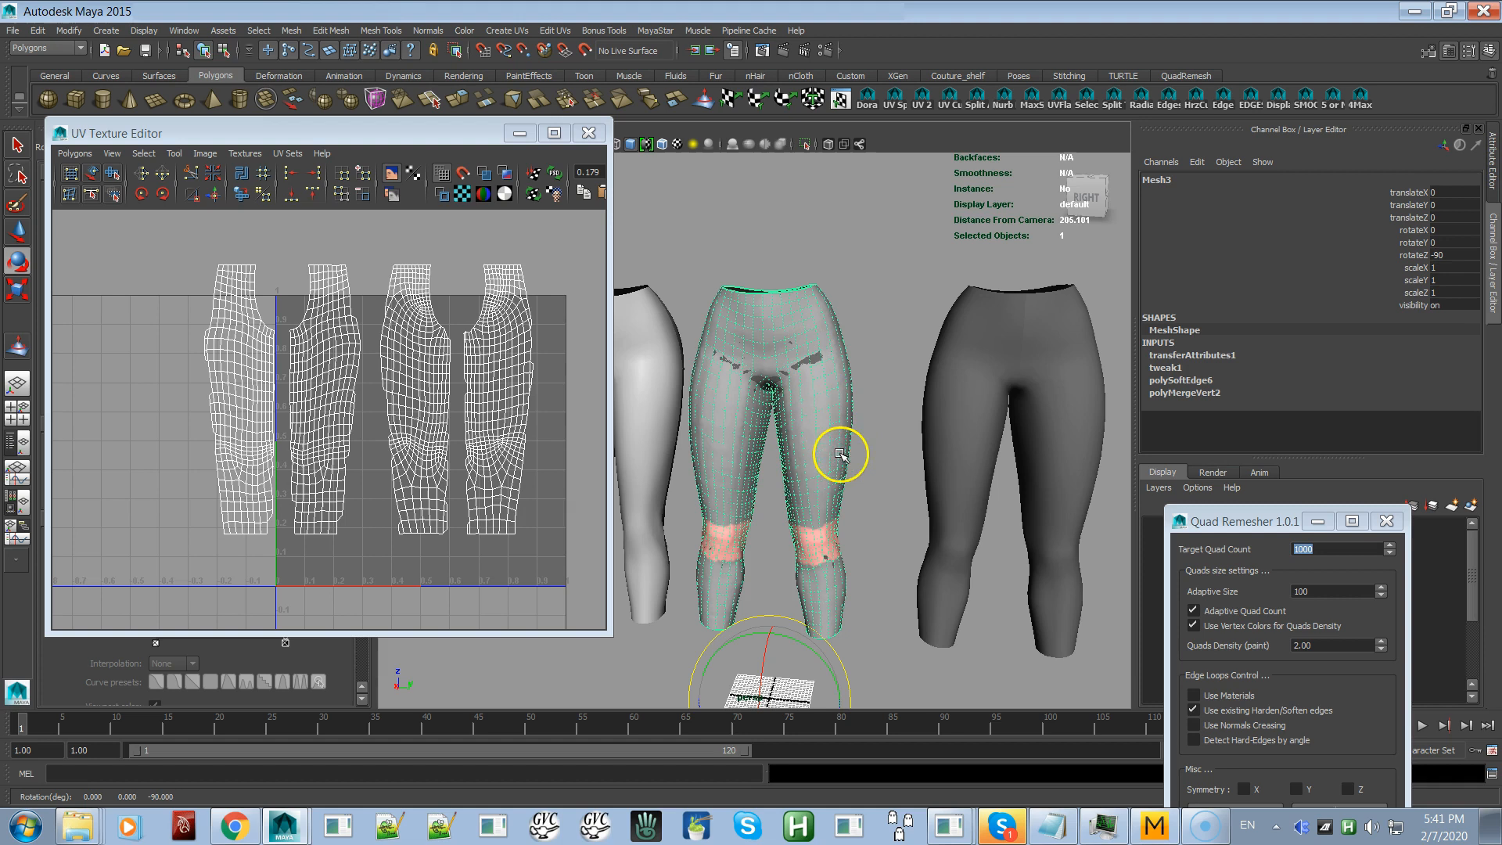
scroll(748, 439, down, 5)
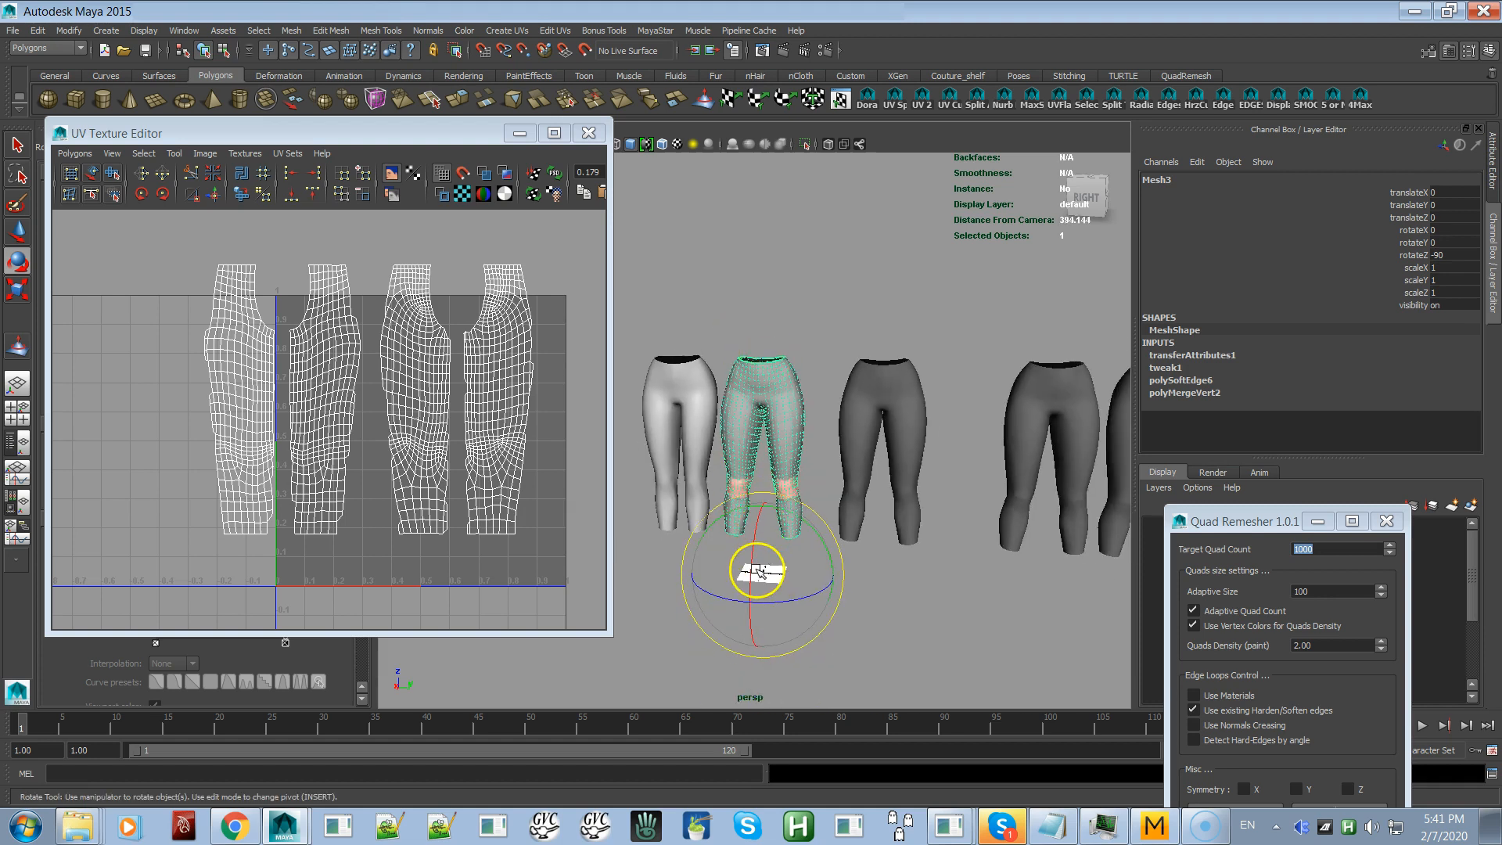
key(w)
drag(764, 496, 746, 361)
key(ctrl+z)
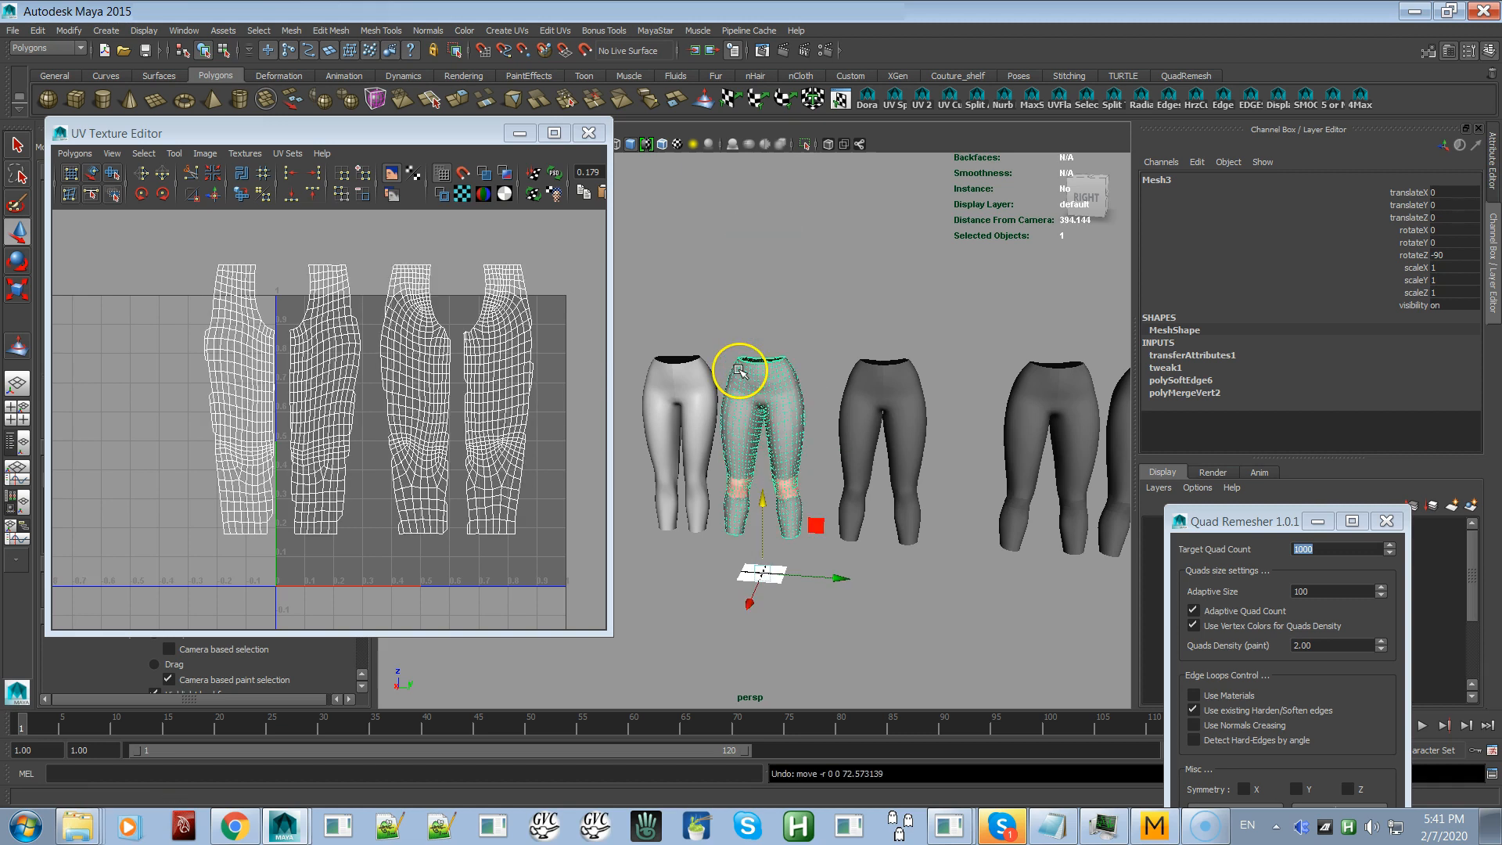
Step: Delete the construction history of both overlapping pants meshes
drag(802, 319, 768, 431)
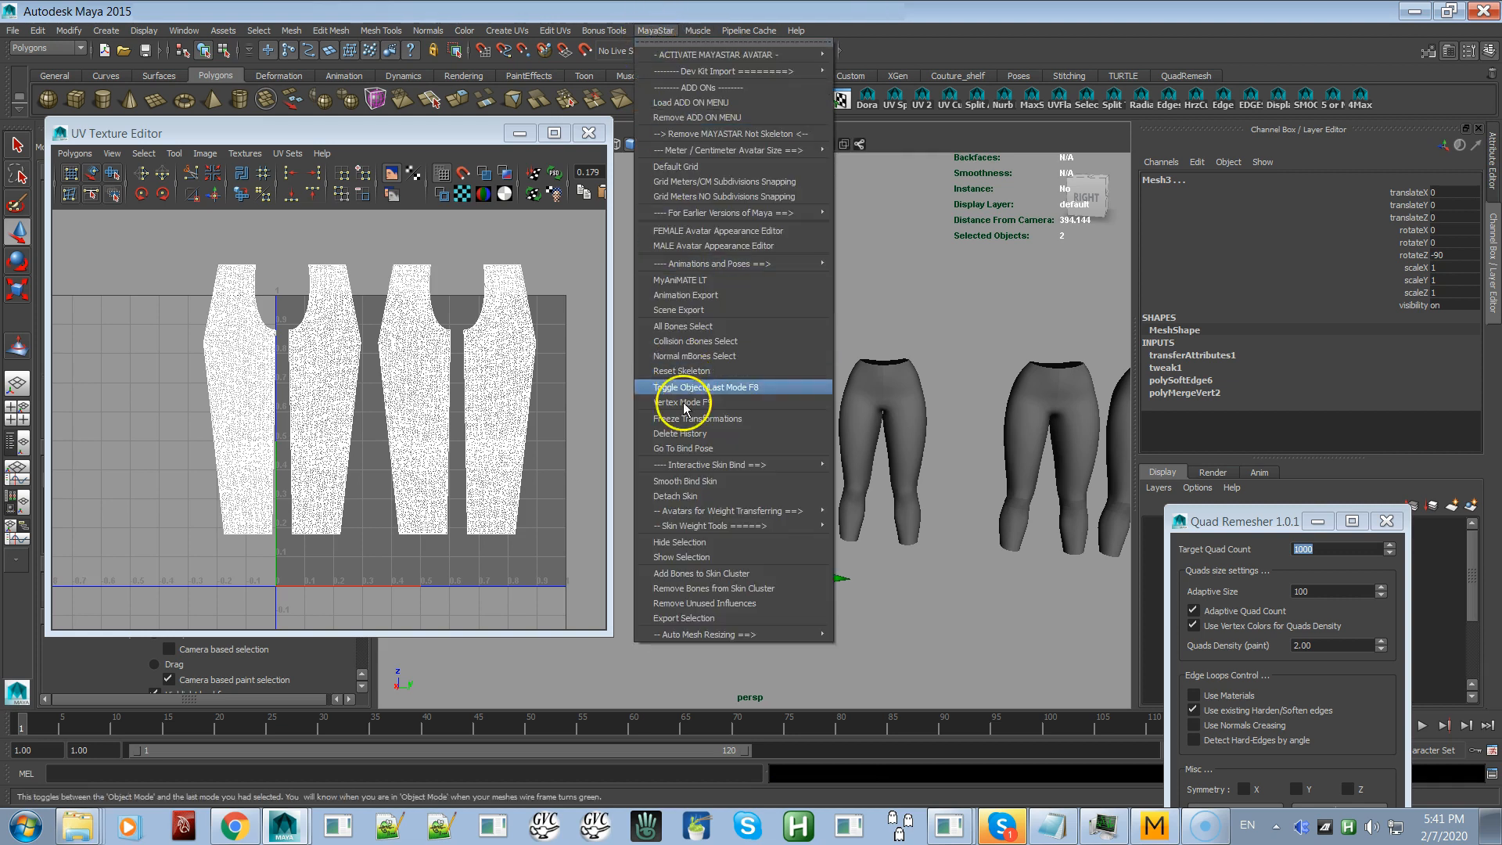
click(681, 434)
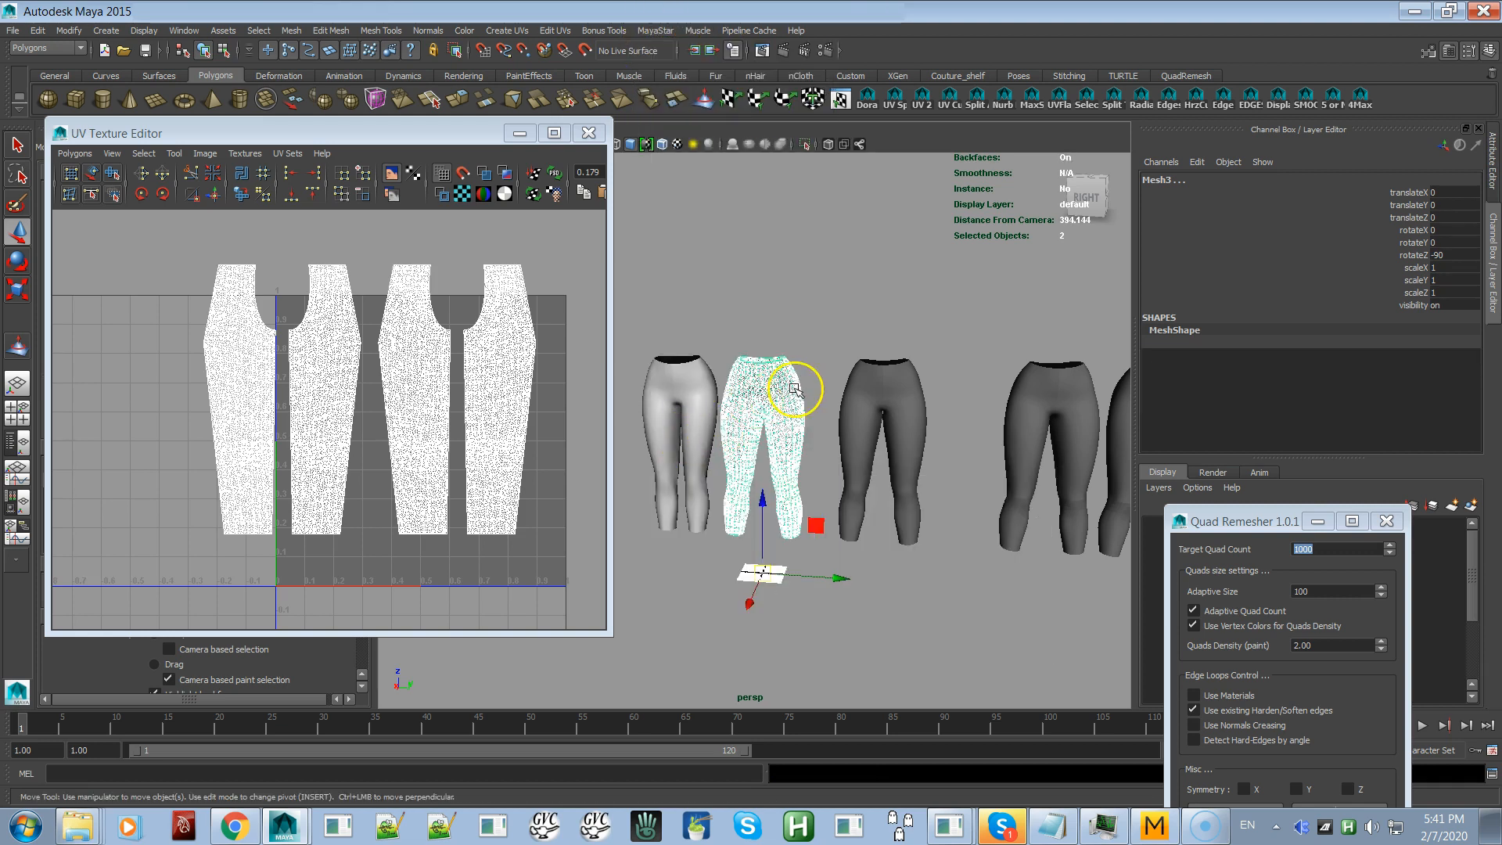
click(832, 326)
Step: Move the imported pants up about 95 units along Z, clear of the red-kneed pair, and deselect them
click(783, 400)
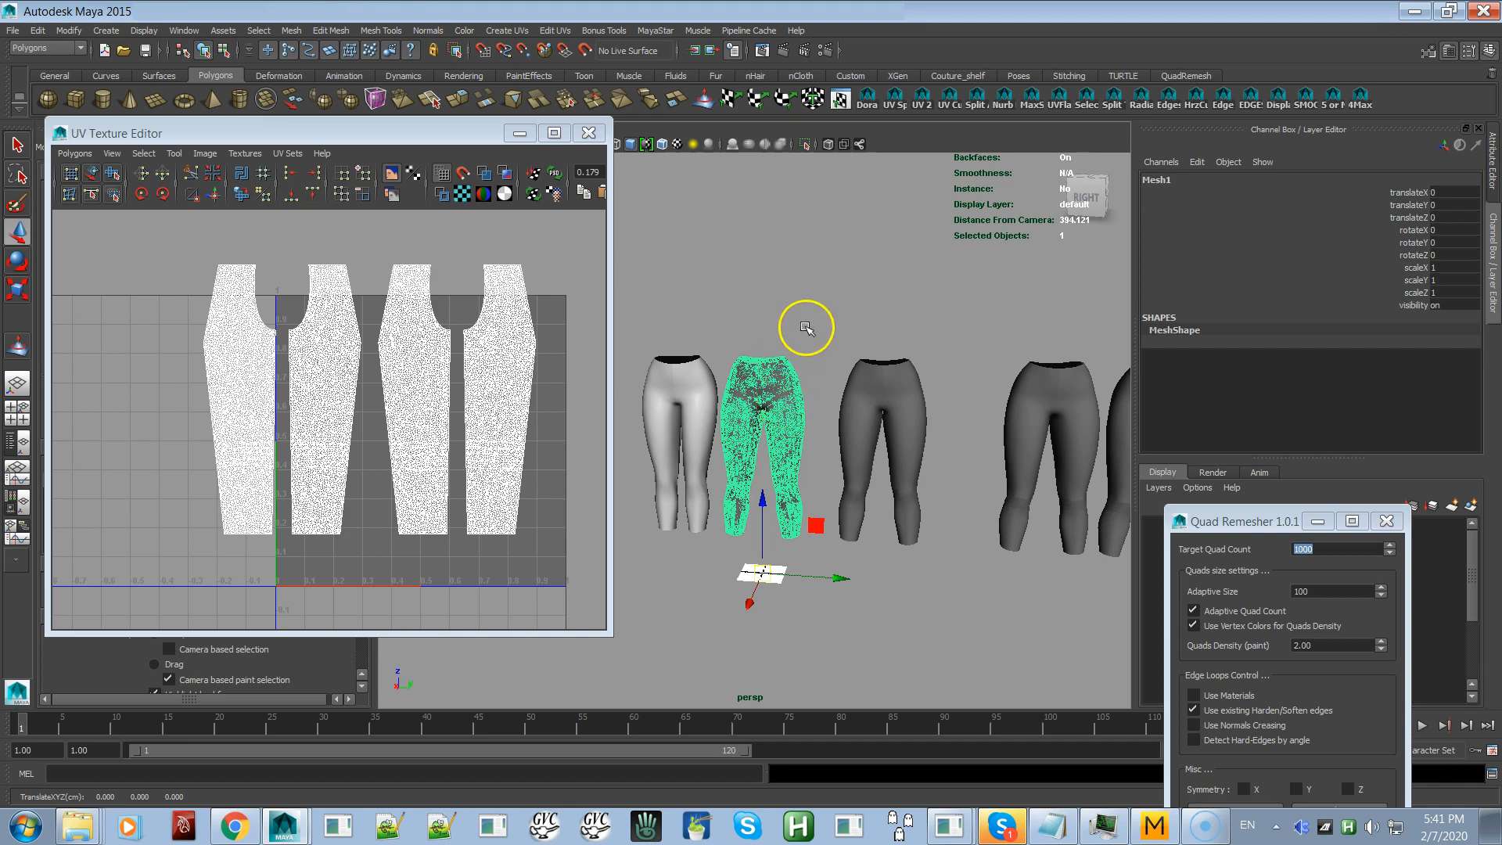
click(765, 389)
drag(764, 509, 780, 327)
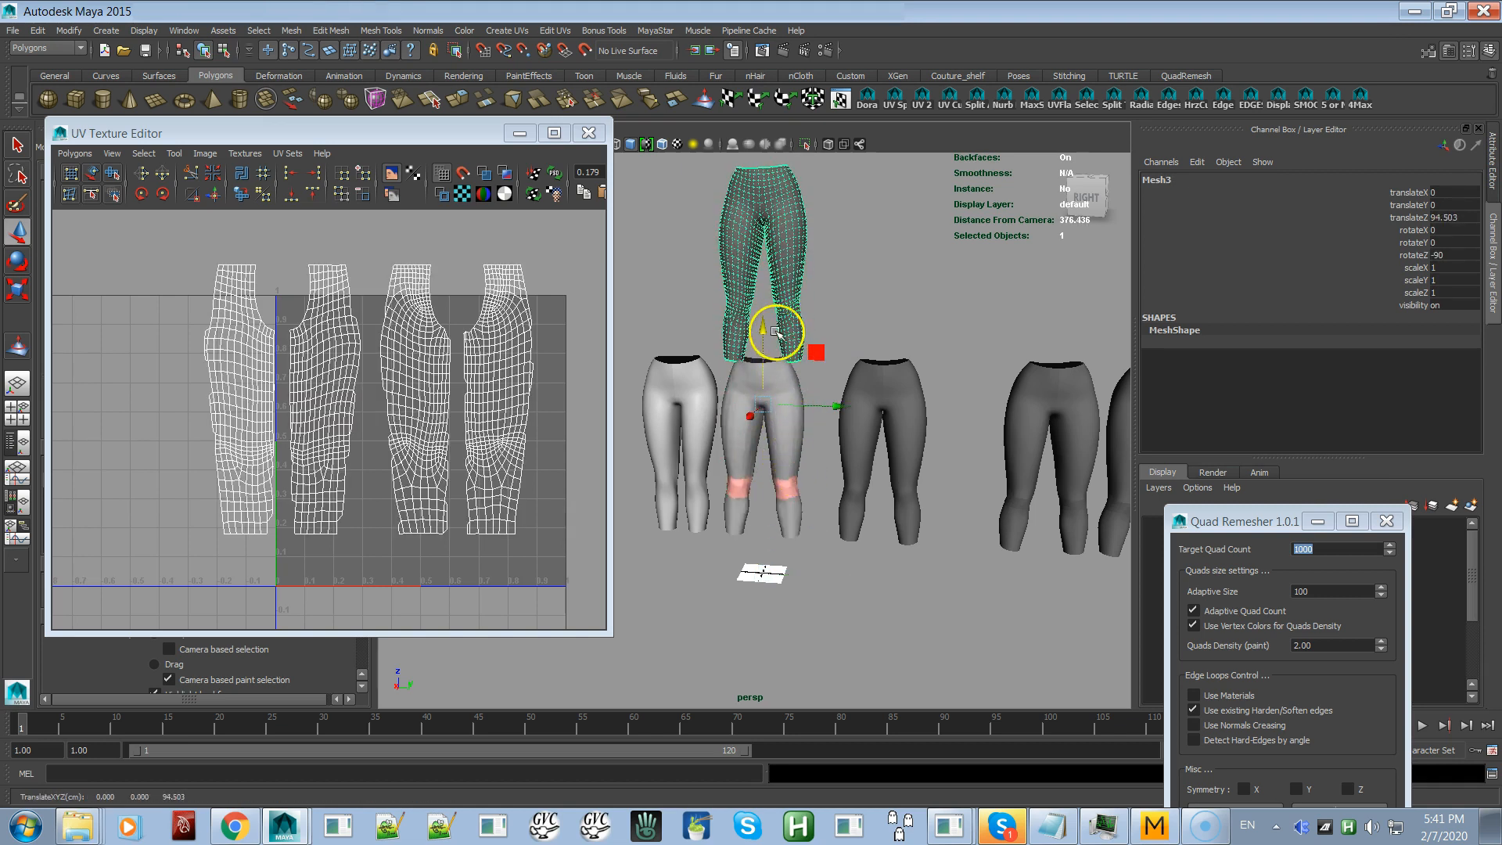
click(815, 279)
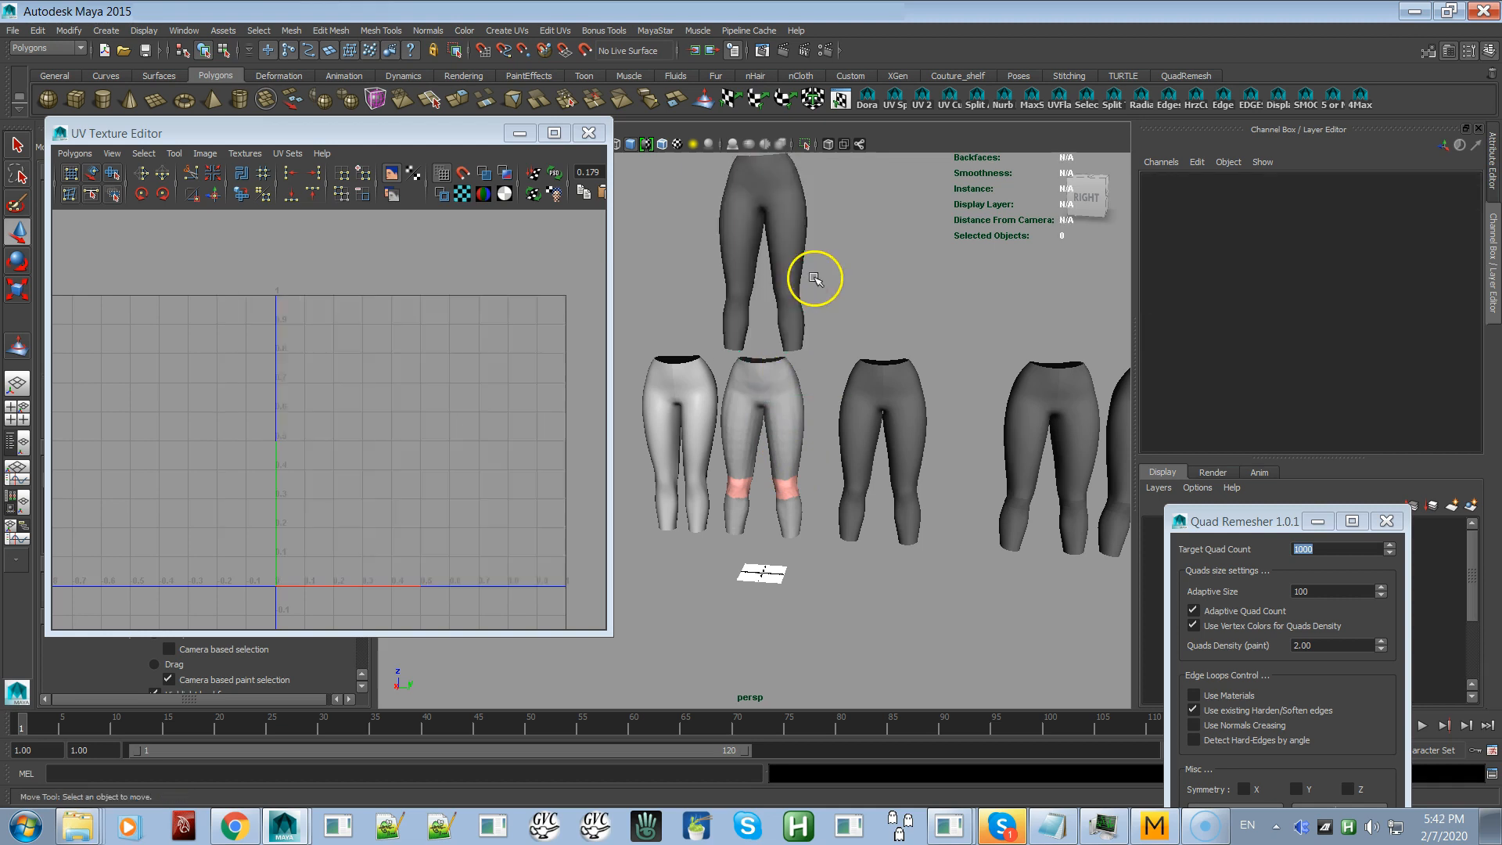
Step: Clear the selection and close the UV Texture Editor to see the whole row of pants
click(790, 257)
alt+drag(790, 261, 882, 324)
click(798, 251)
click(900, 406)
click(970, 315)
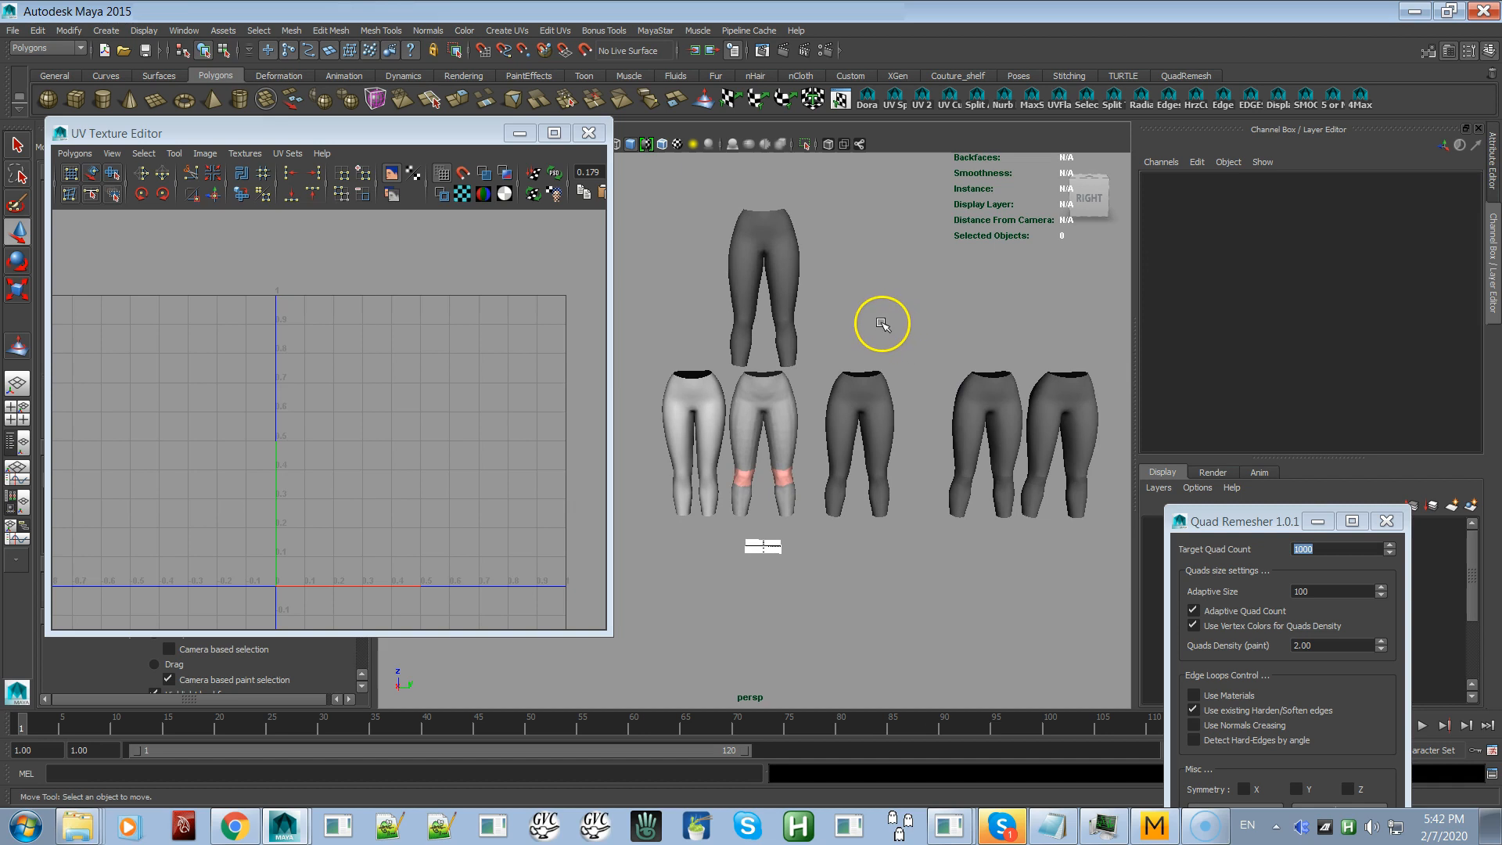
click(589, 134)
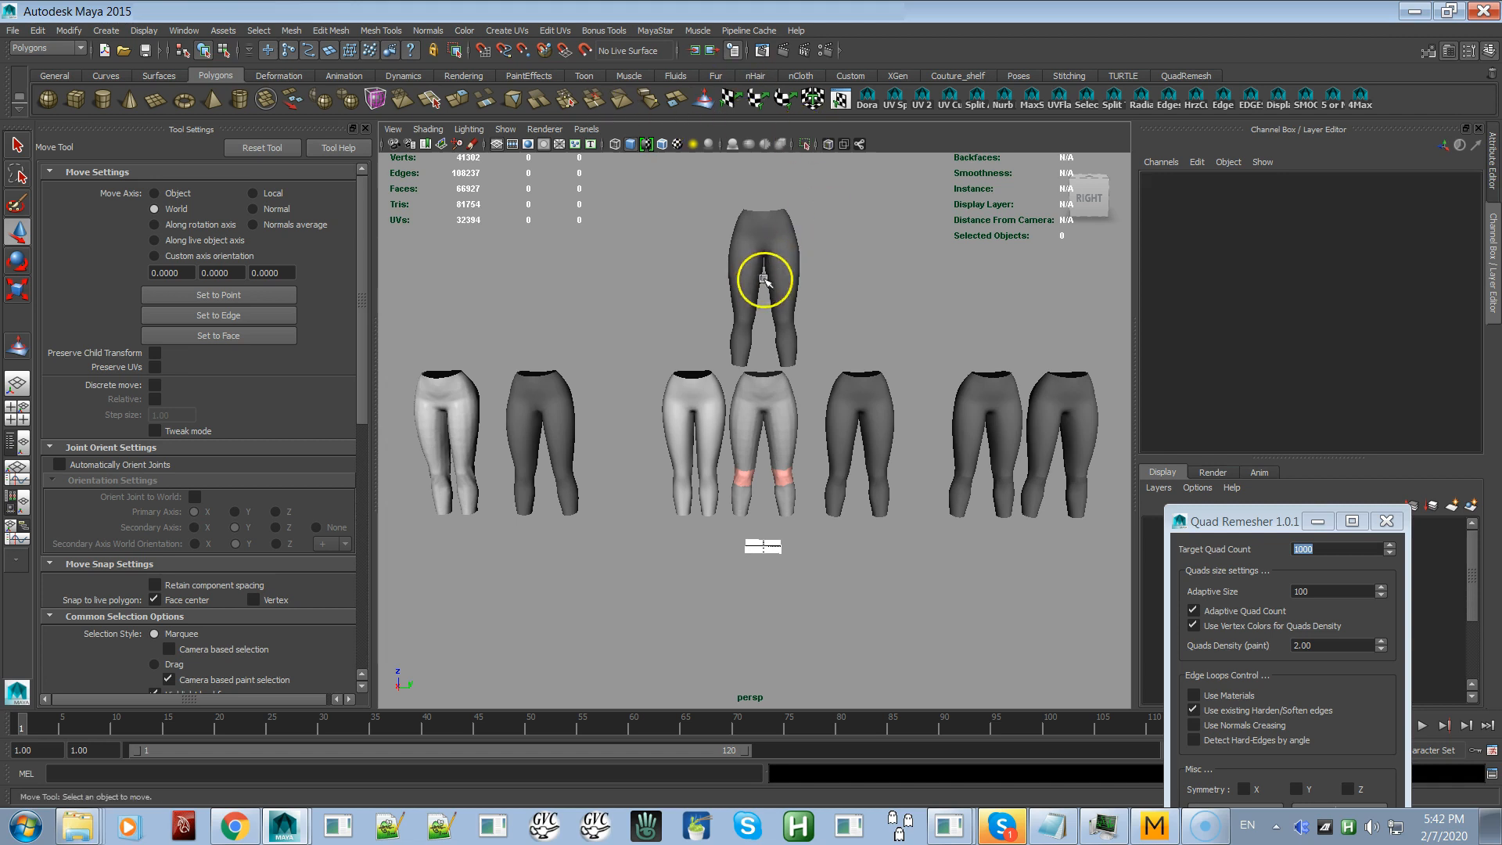
Step: Inspect the wireframes of the Retopo2, Mesh2 and Retopo1 pants in turn
alt+right_drag(798, 275, 828, 411)
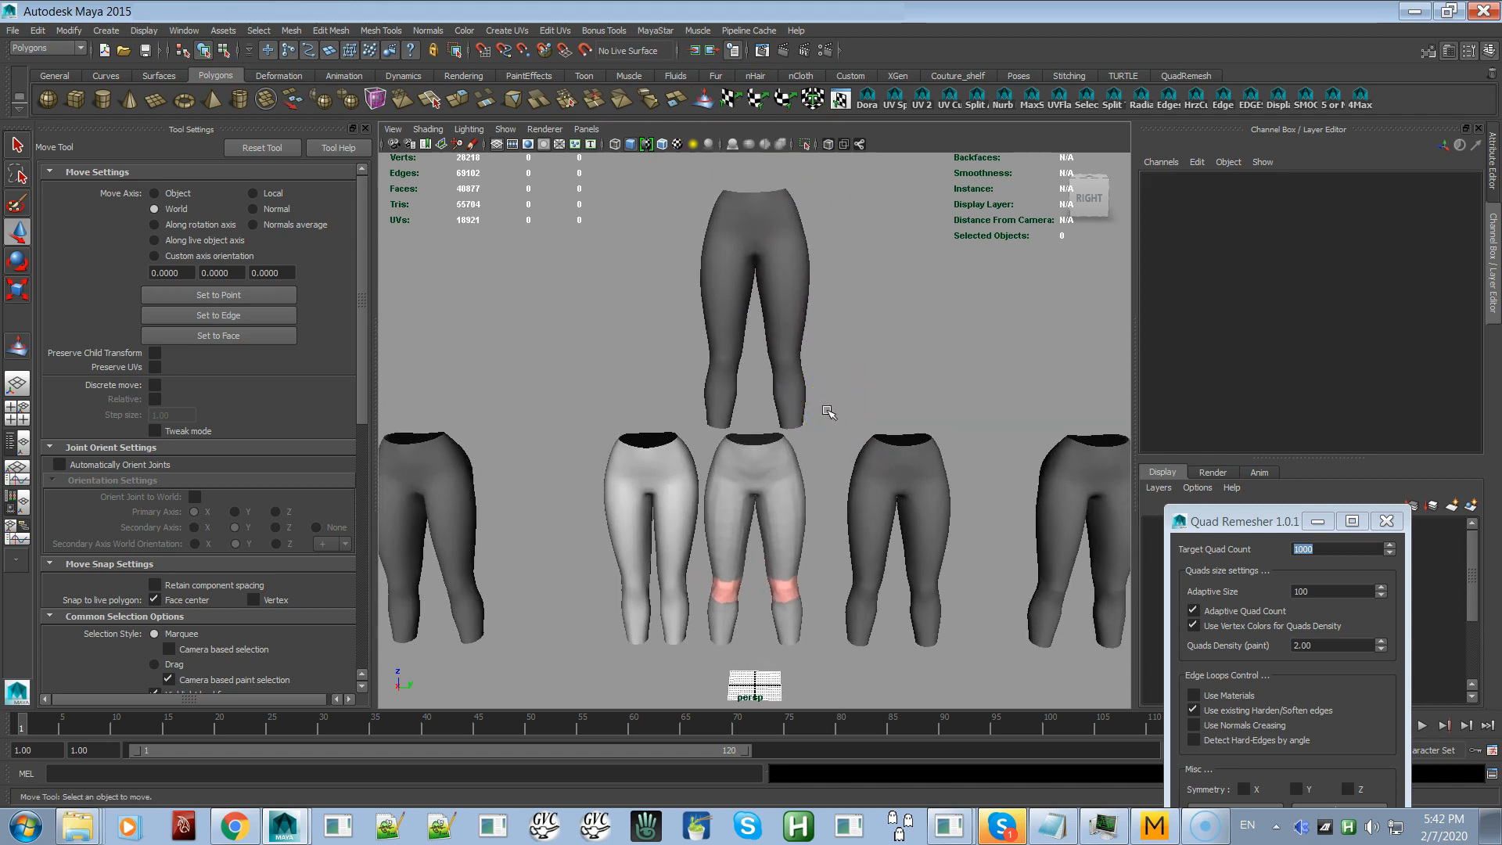
click(890, 489)
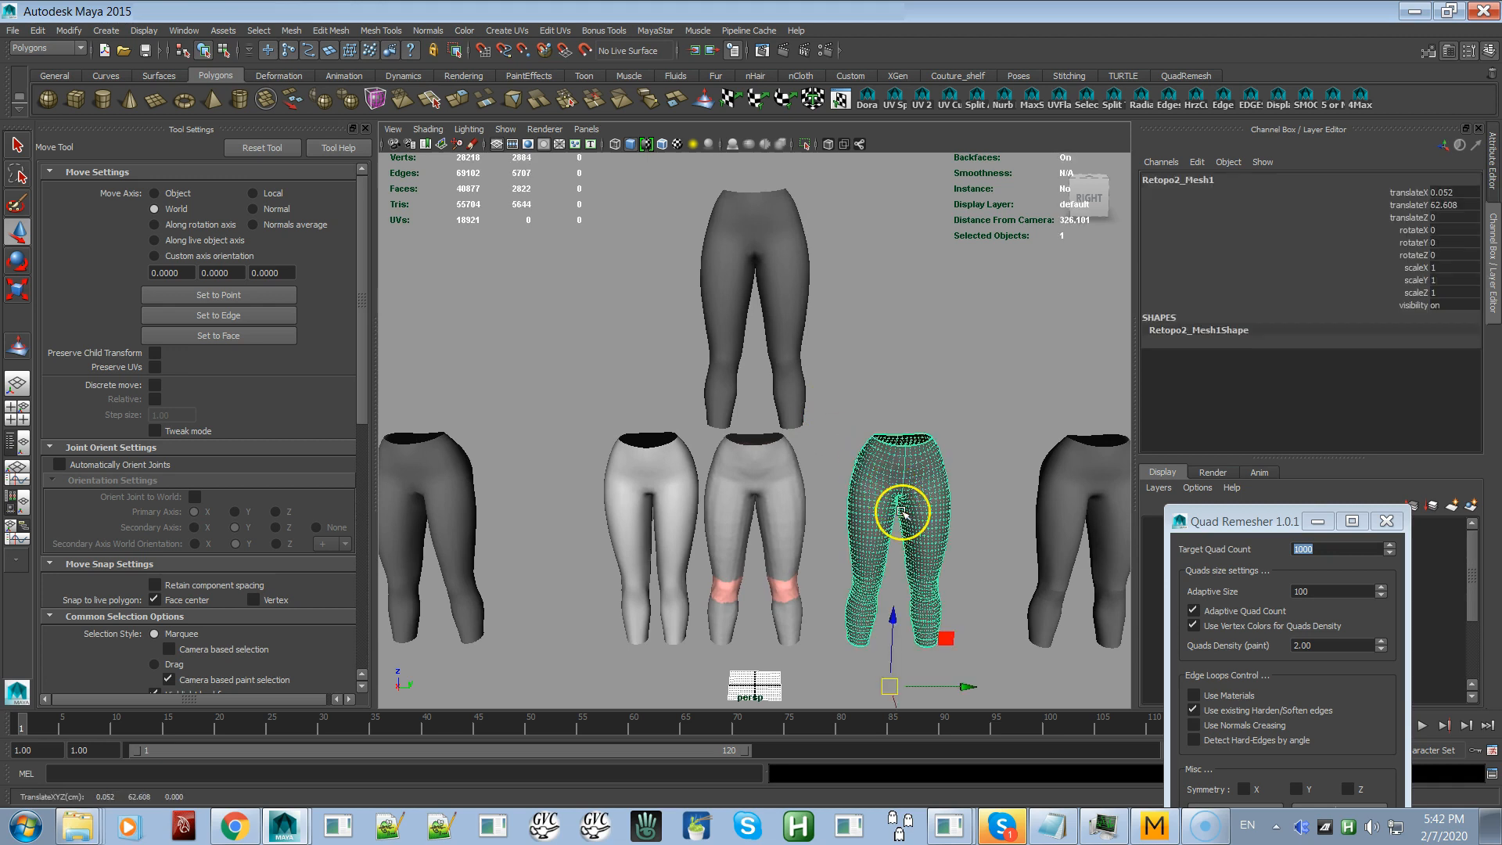
alt+right_drag(987, 523, 929, 459)
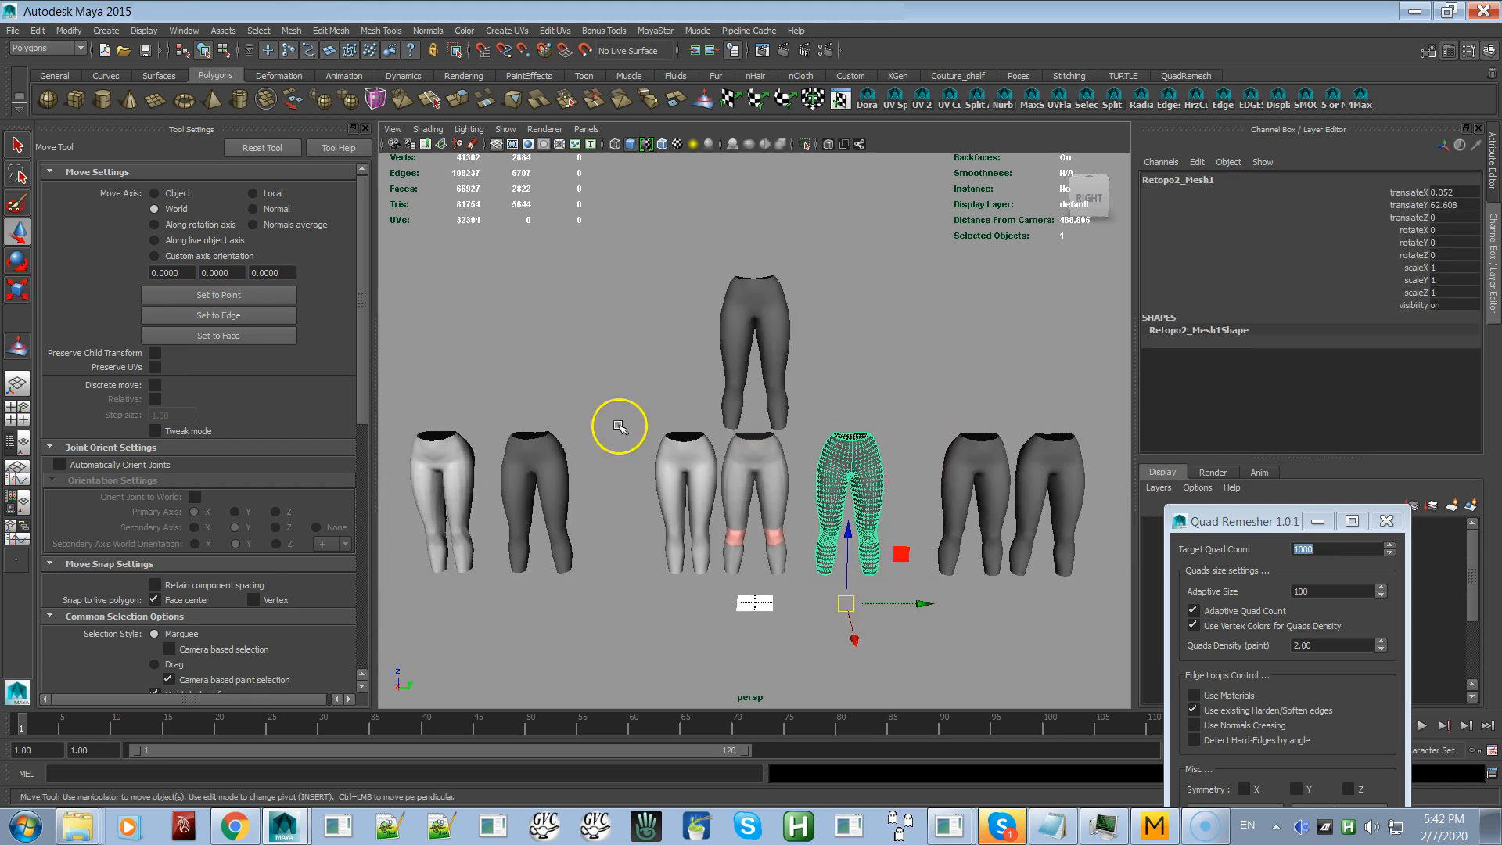
click(510, 508)
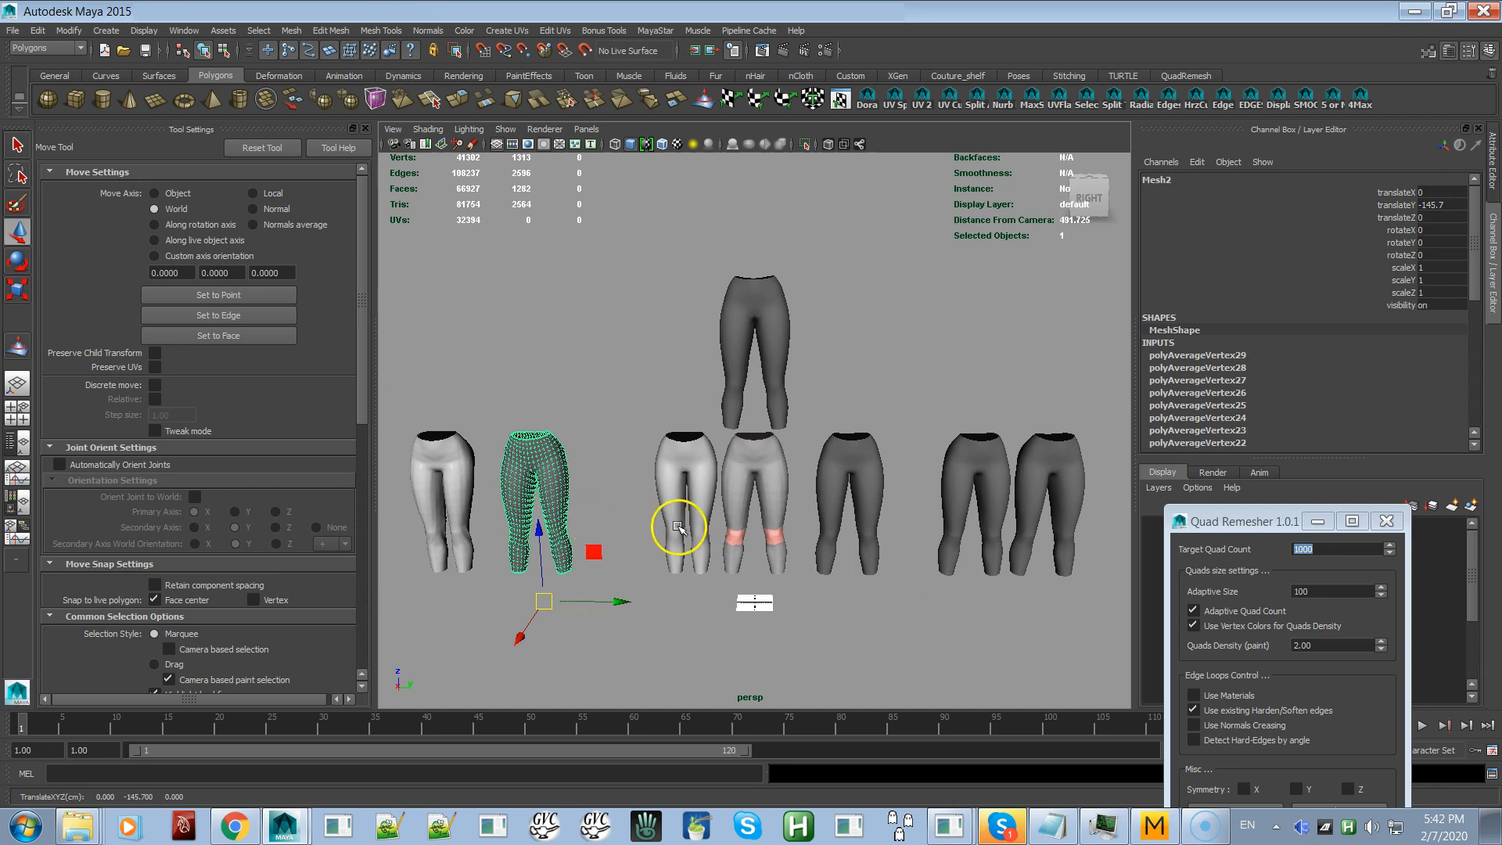
click(1040, 498)
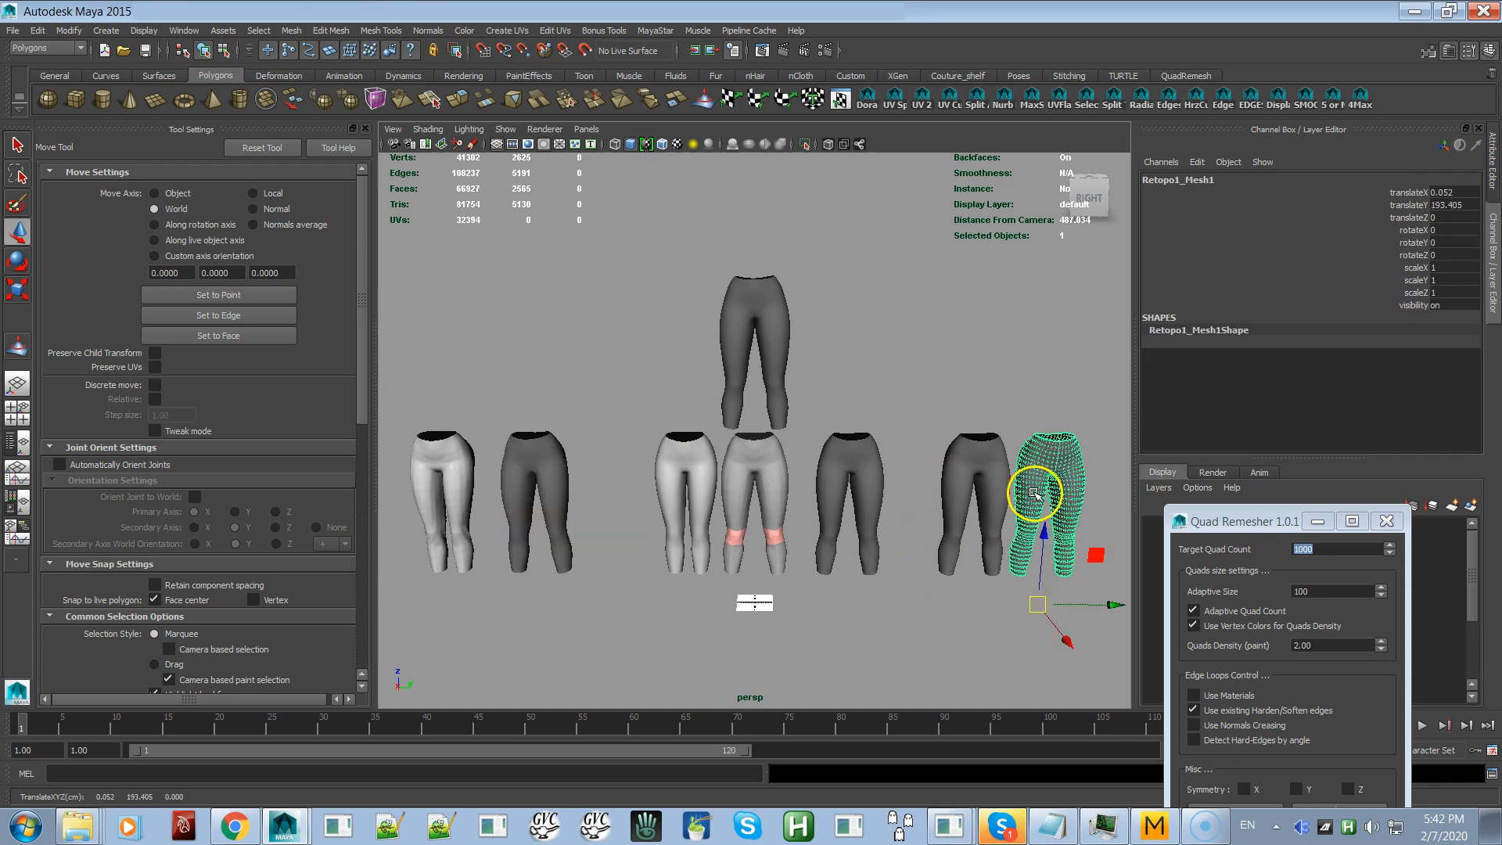
click(1003, 480)
Step: Set the Retopo1 pants' X and Y translation to 0 to overlap them with the red-kneed source pants
click(1057, 475)
alt+middle_drag(1030, 470, 949, 503)
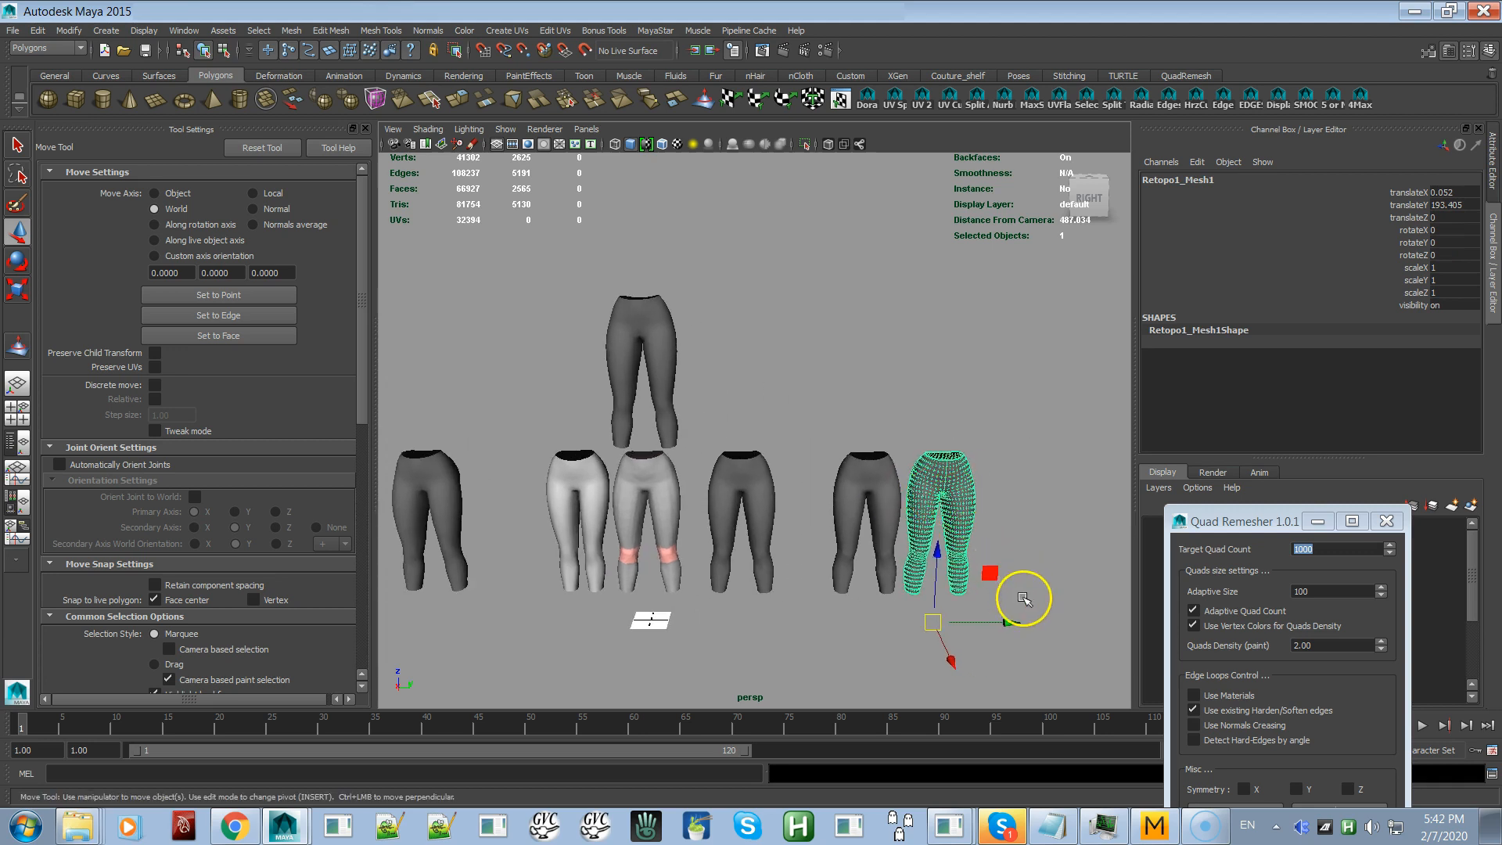
click(1445, 192)
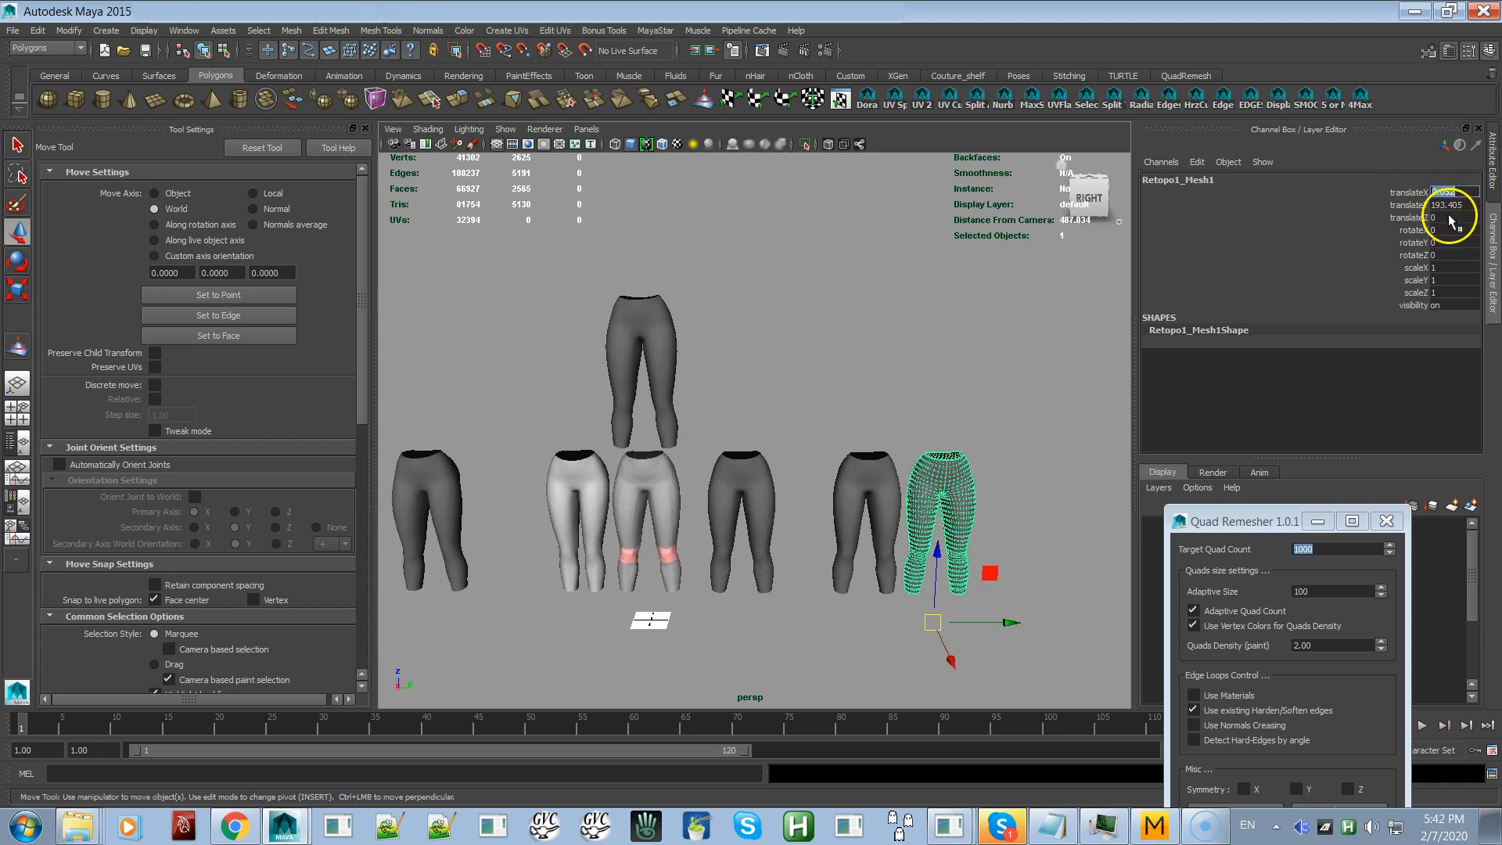
text(0)
key(Return)
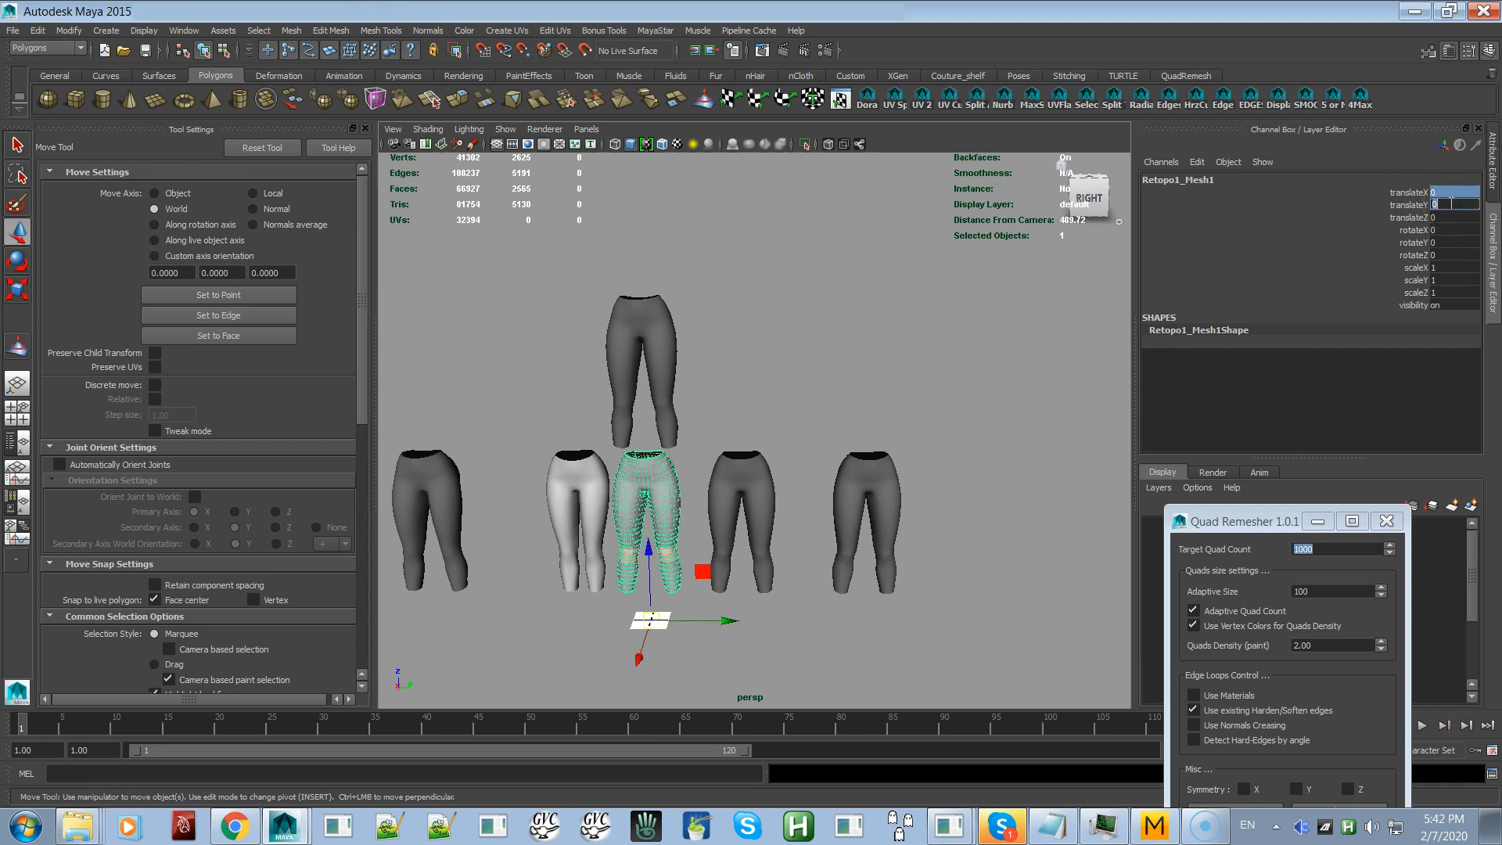
Step: Transfer attributes, including the UVs, from the red-kneed source pants to the overlapping Retopo1 pants
alt+right_drag(771, 540, 795, 623)
alt+middle_drag(768, 570, 893, 475)
alt+right_drag(711, 550, 813, 639)
alt+middle_drag(720, 577, 857, 534)
click(868, 452)
click(744, 450)
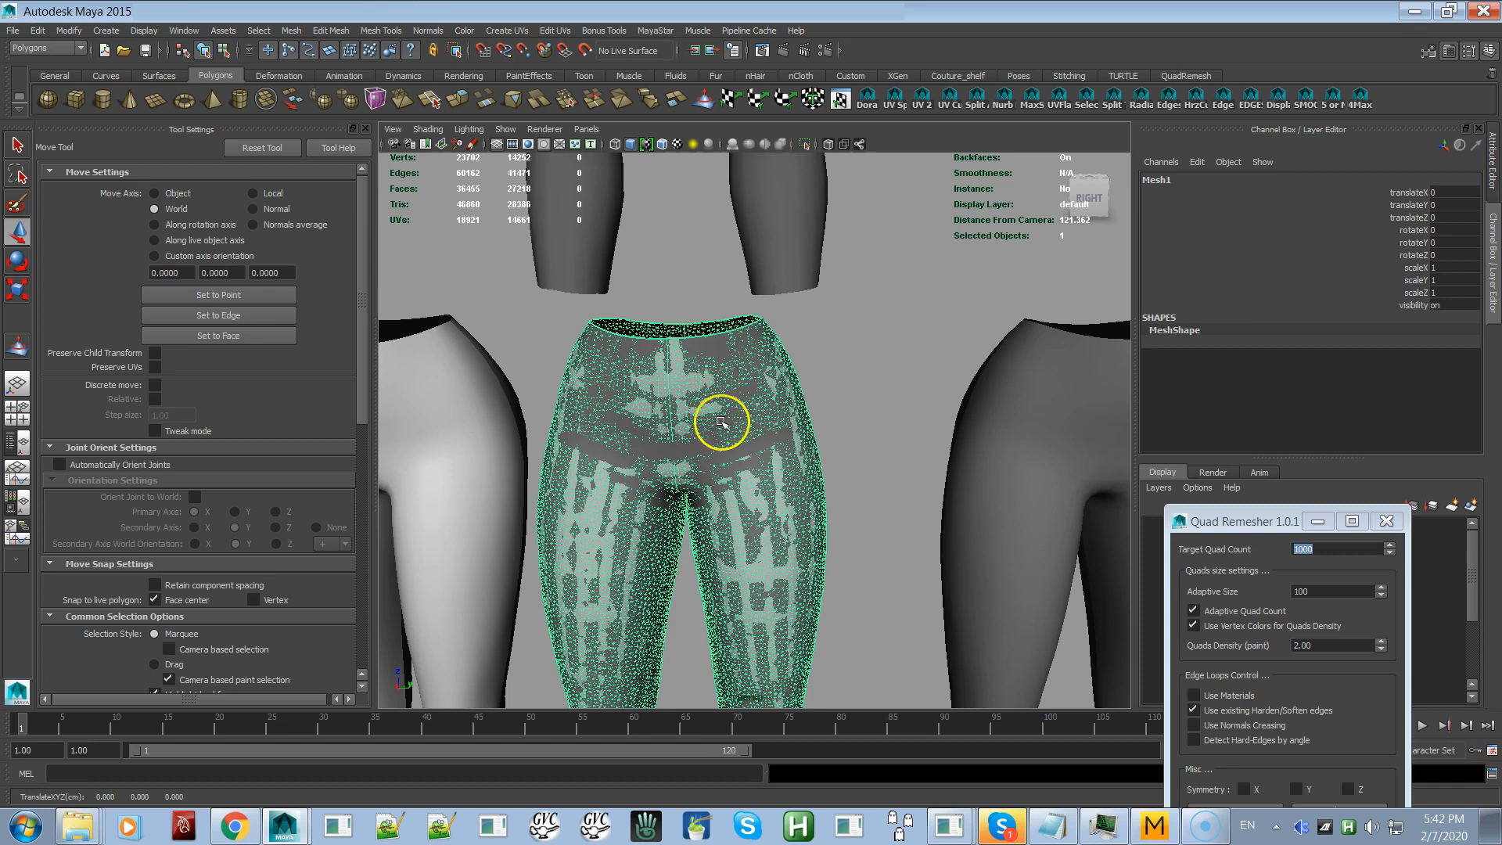
shift+click(753, 448)
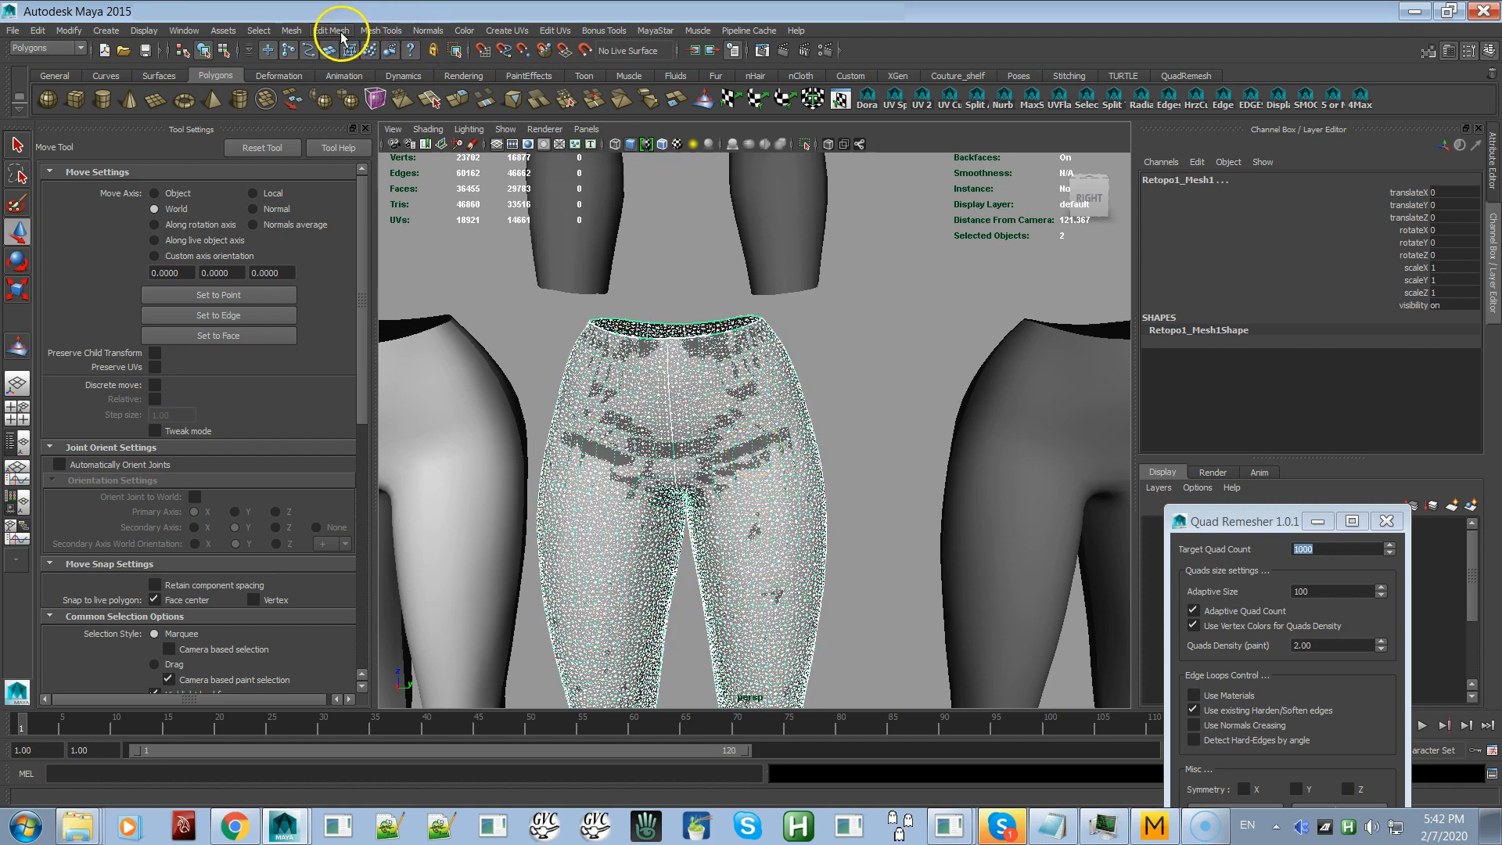
click(293, 31)
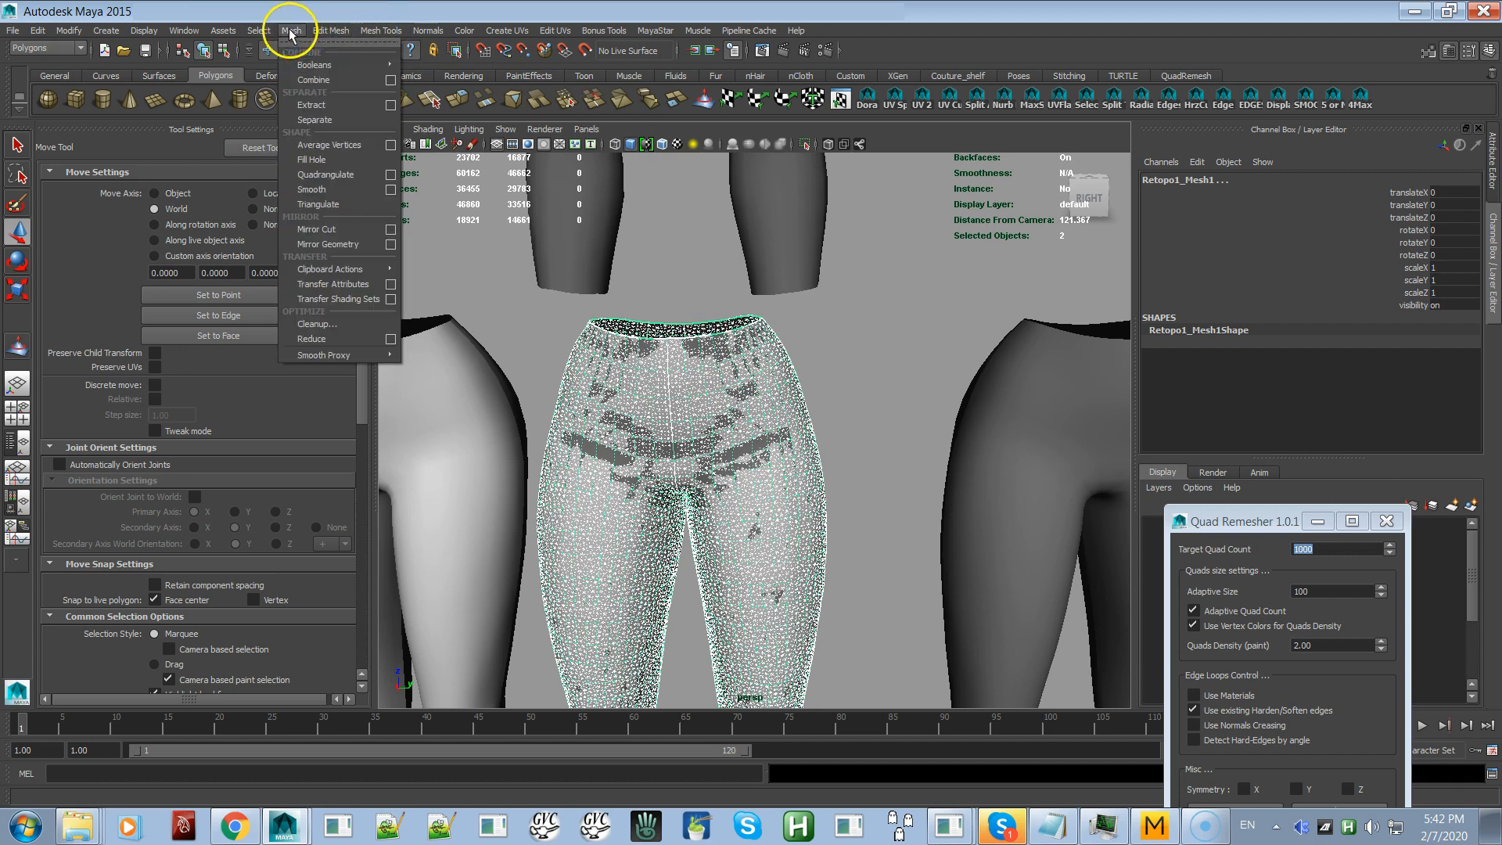
click(330, 284)
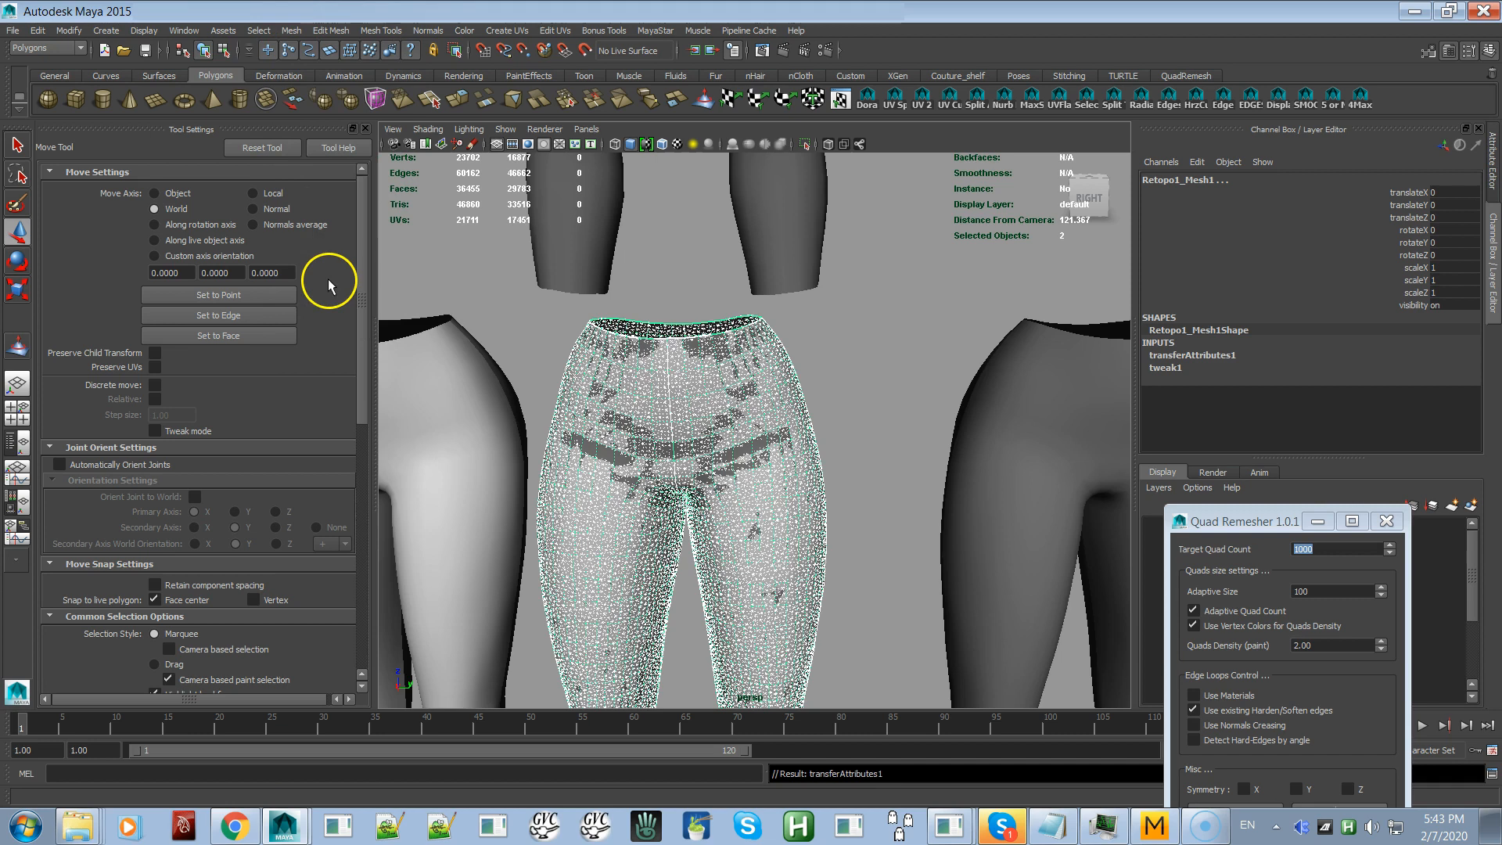
Step: Open the UV Texture Editor for both overlapping pants and delete their construction history
click(710, 467)
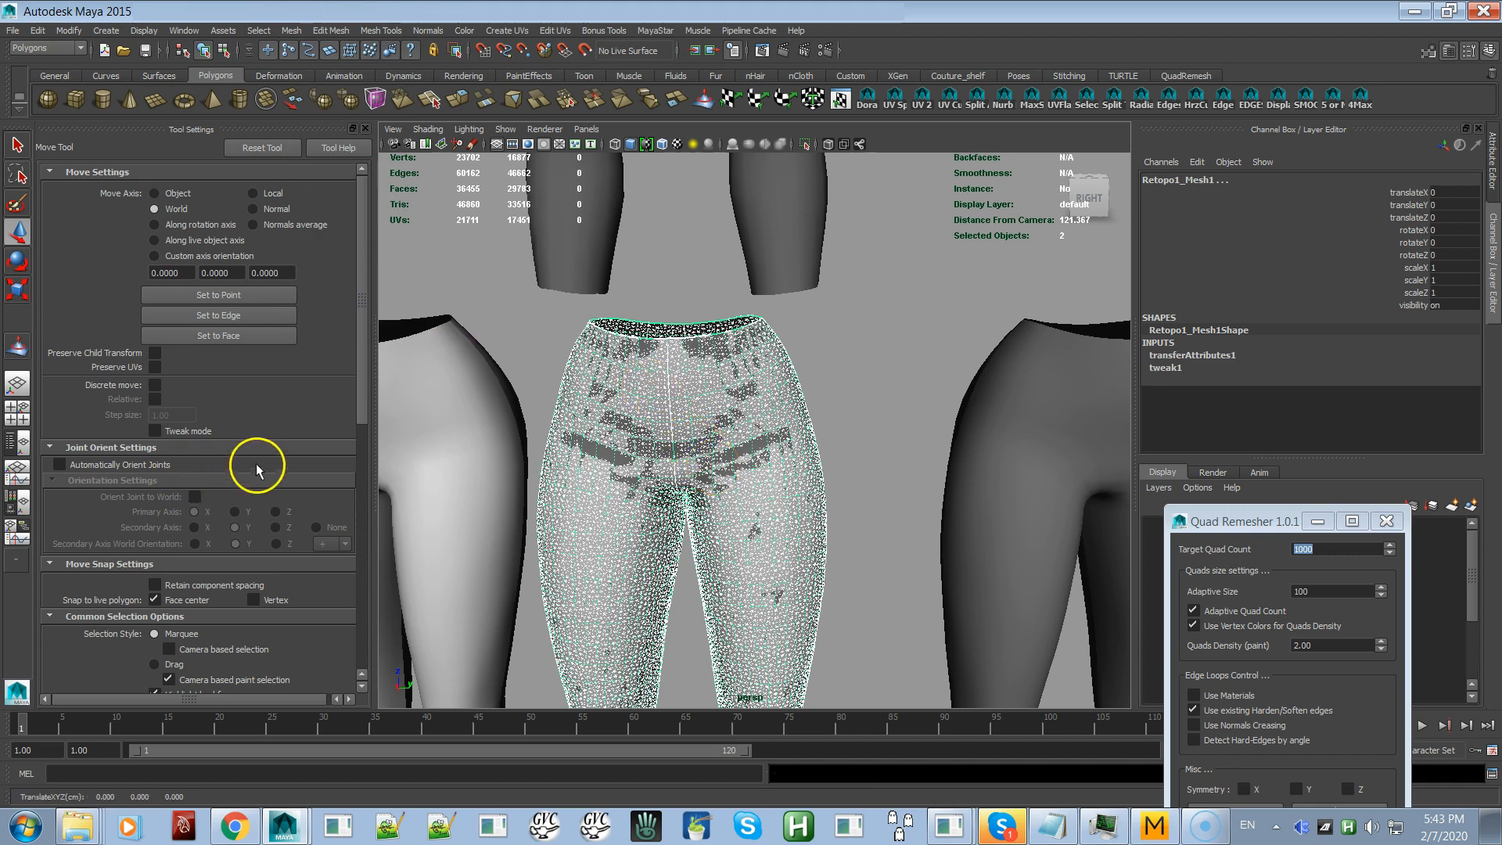
click(185, 30)
click(213, 237)
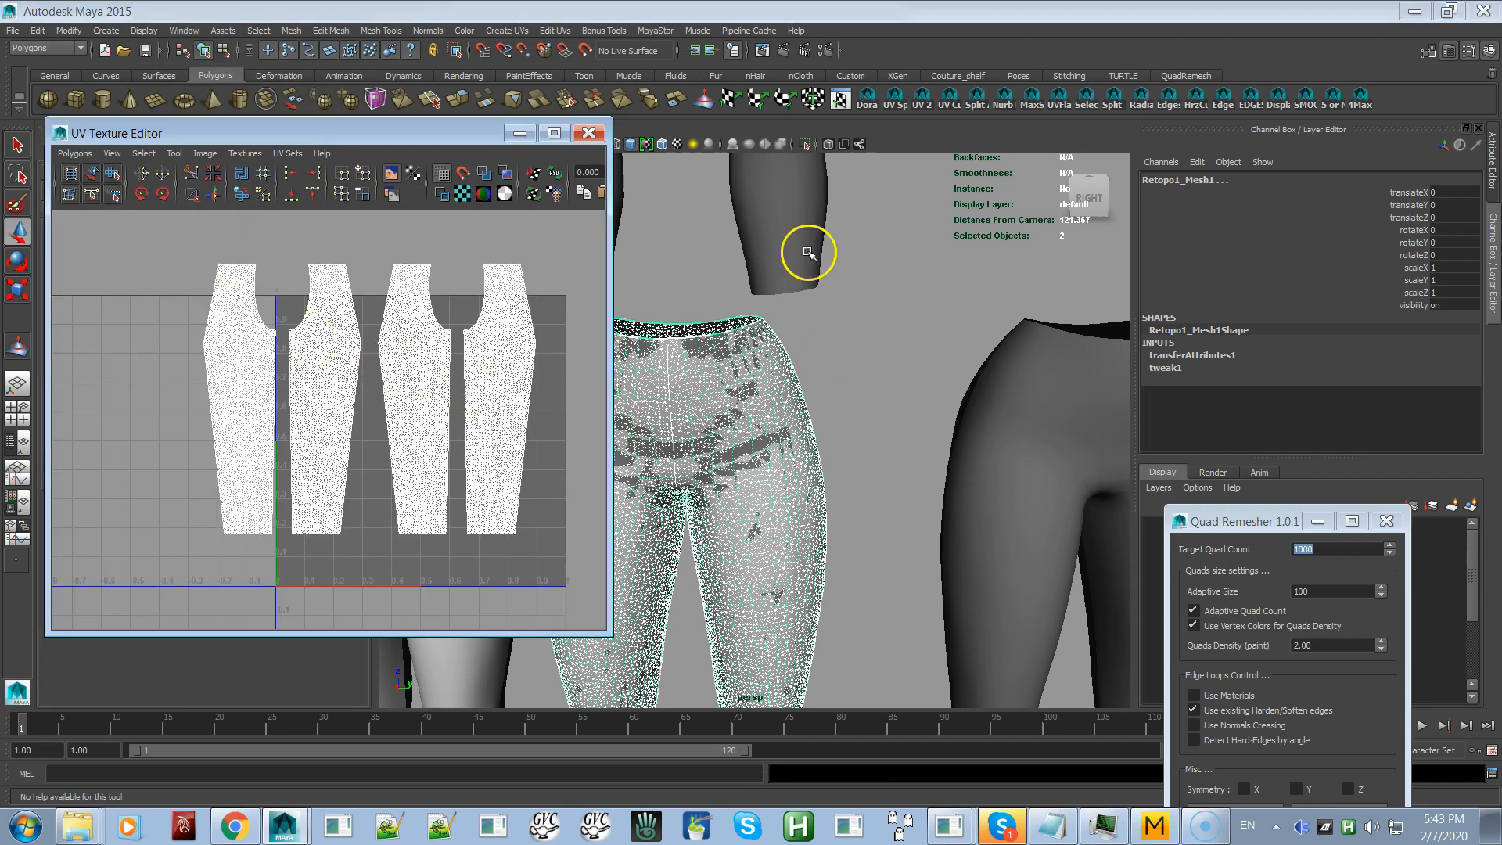
click(653, 32)
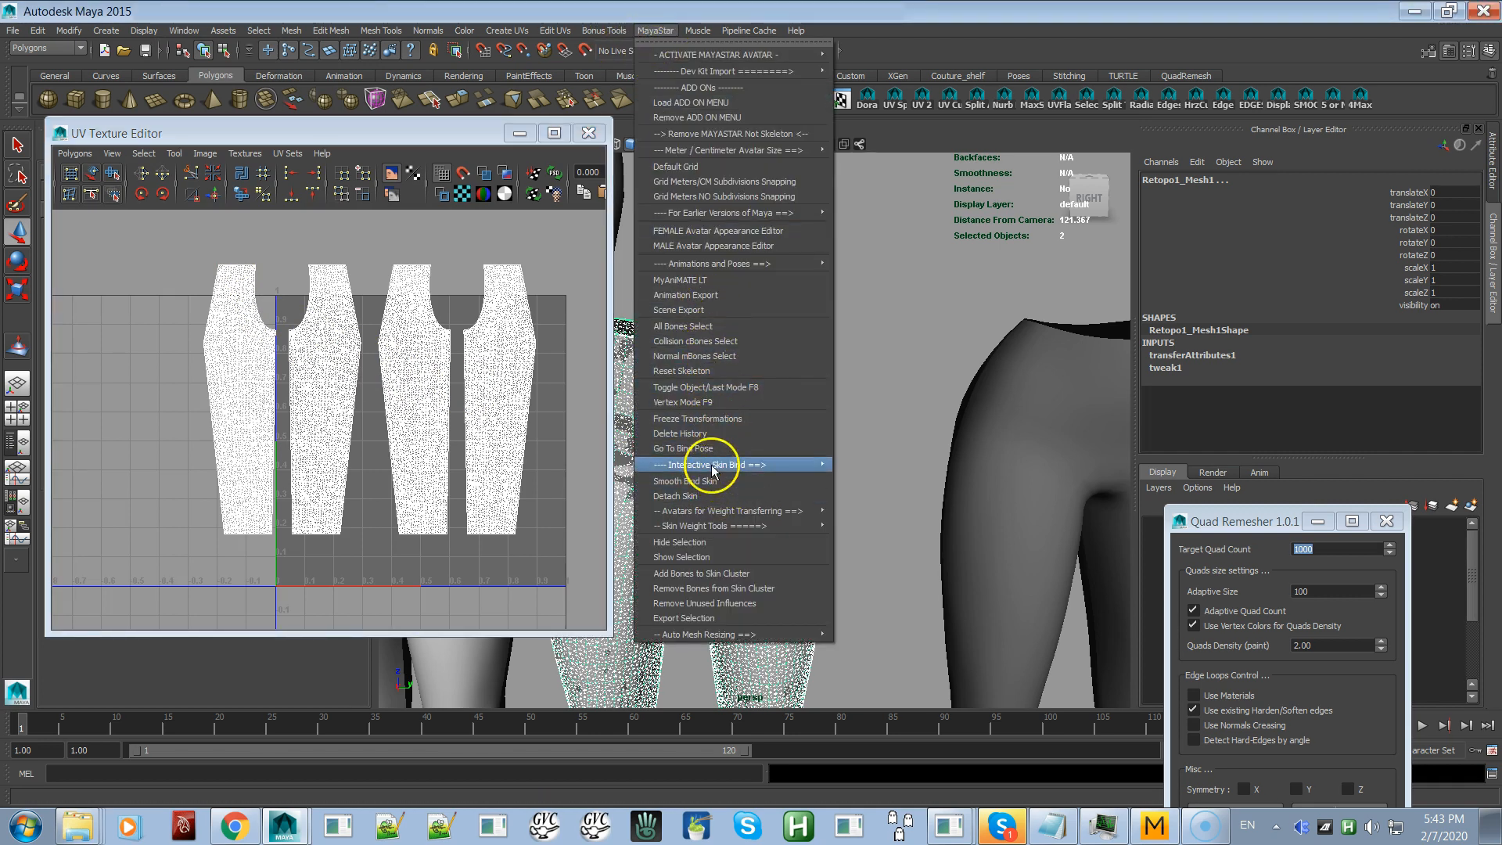
click(708, 434)
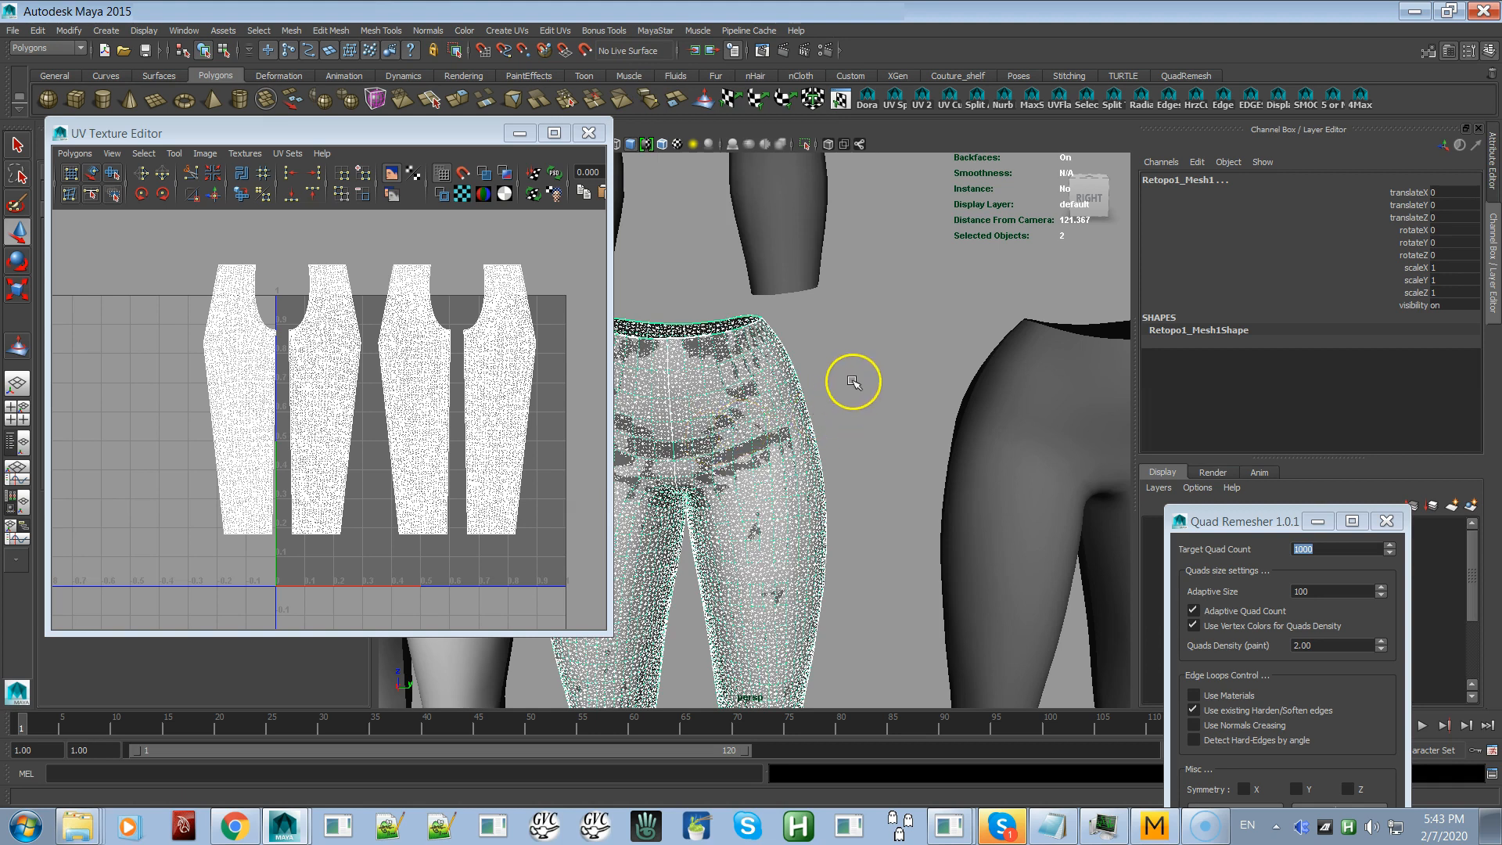
Step: Select only the Retopo1 pants and examine their transferred UV shells up close
click(850, 381)
click(739, 438)
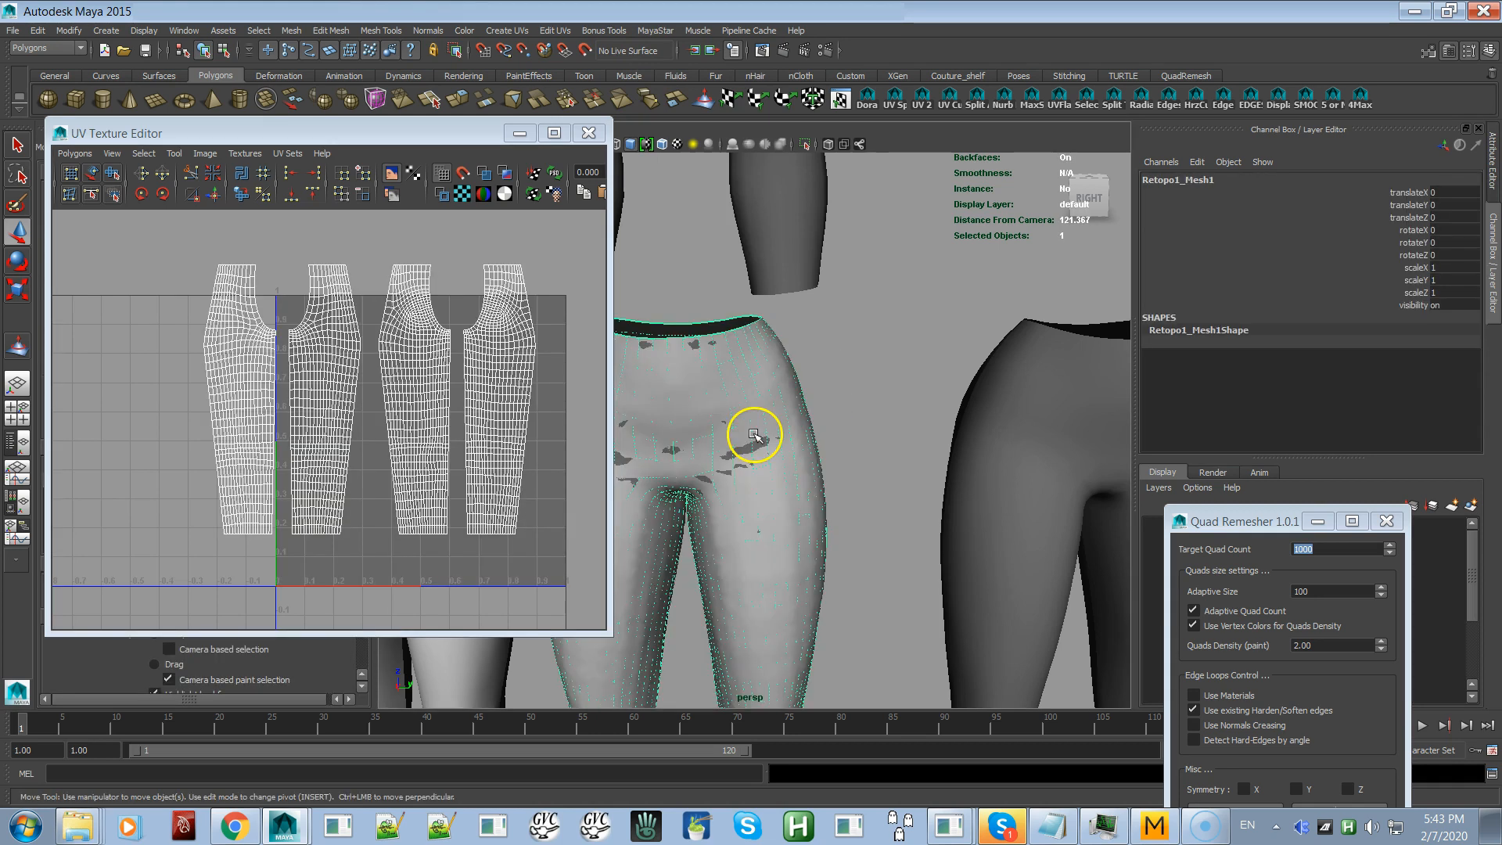
alt+right_drag(474, 403, 530, 536)
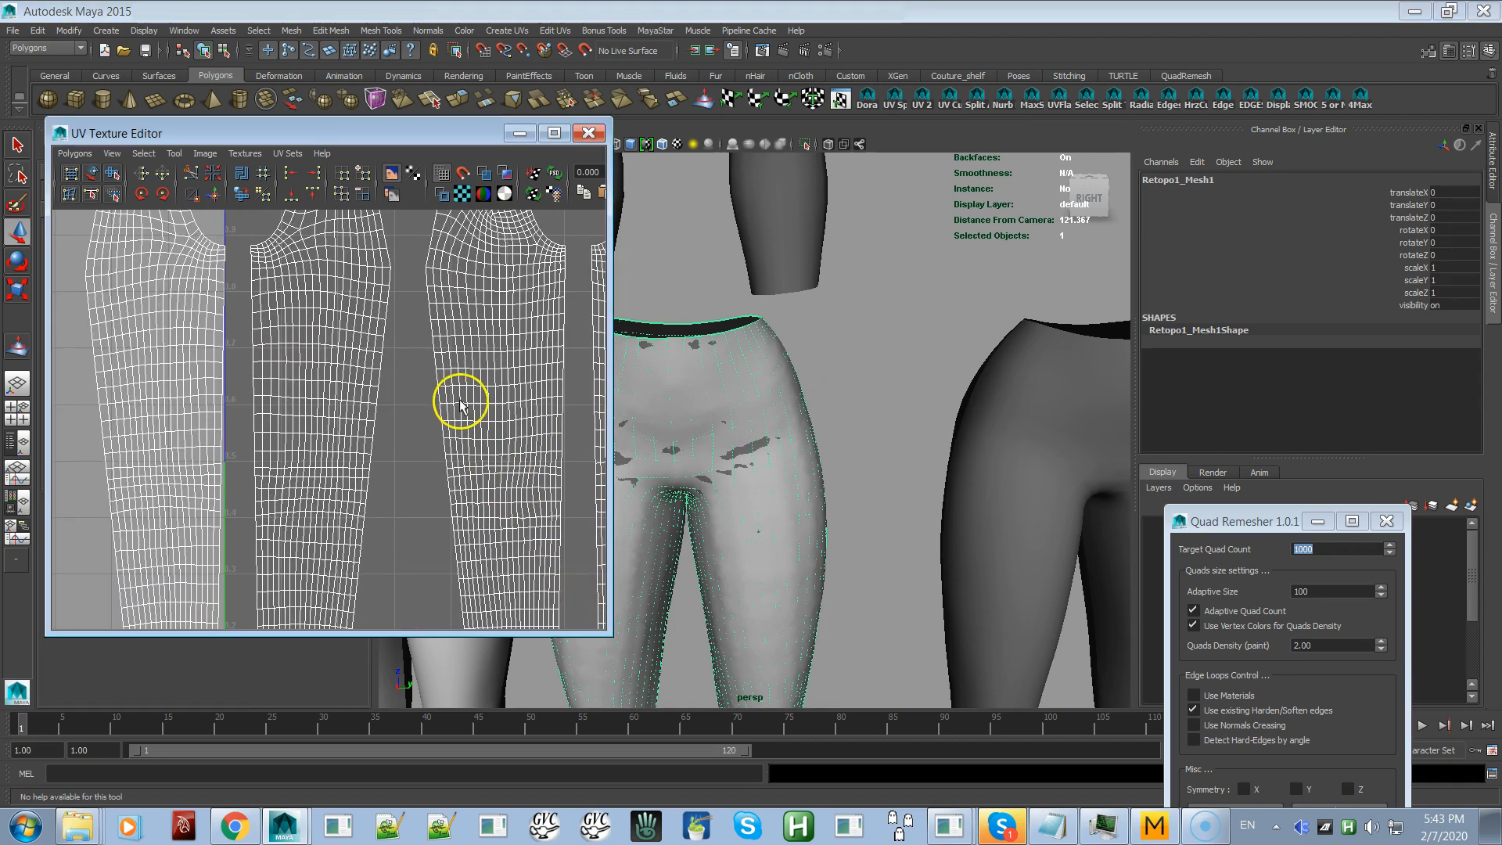
alt+right_drag(460, 405, 522, 329)
alt+right_drag(443, 429, 660, 480)
alt+right_drag(442, 462, 221, 463)
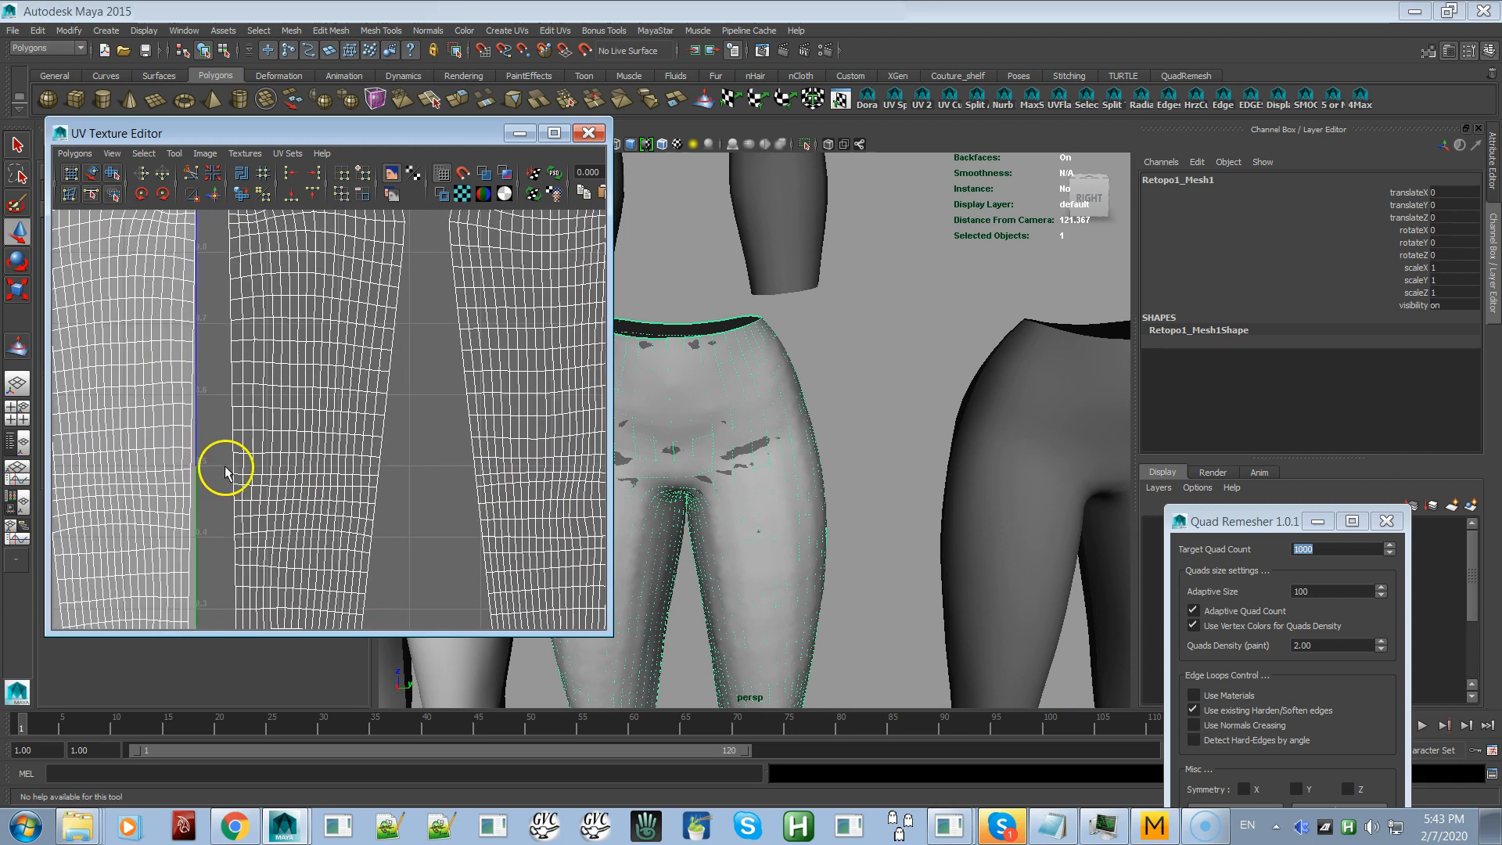
alt+right_drag(393, 496, 231, 335)
alt+right_drag(395, 416, 333, 349)
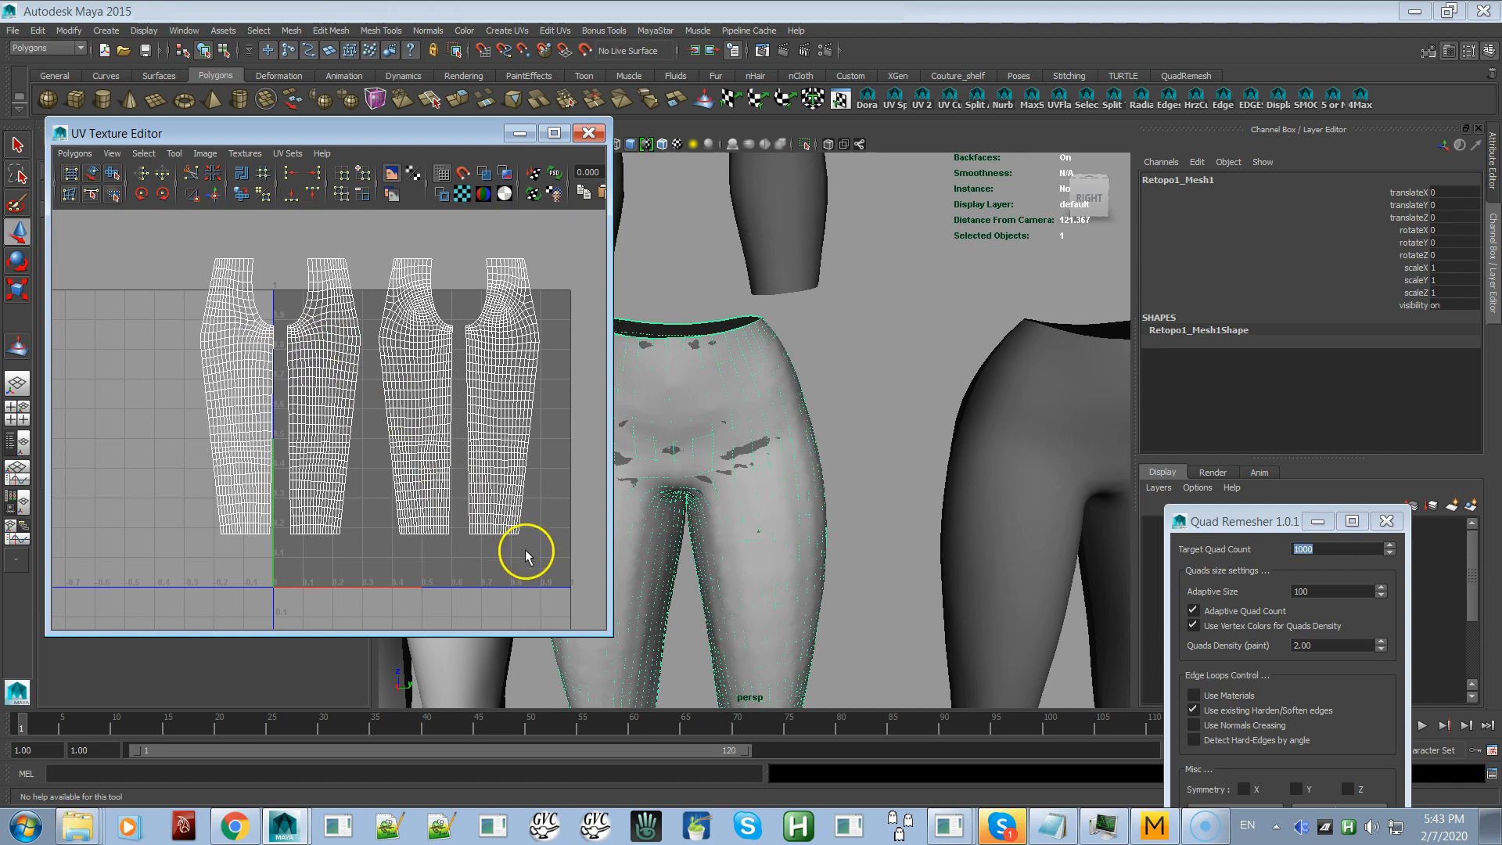
Step: Select the Retopo1 pants together with the red-kneed source pants and delete their history once more
alt+right_drag(782, 497, 661, 366)
key(w)
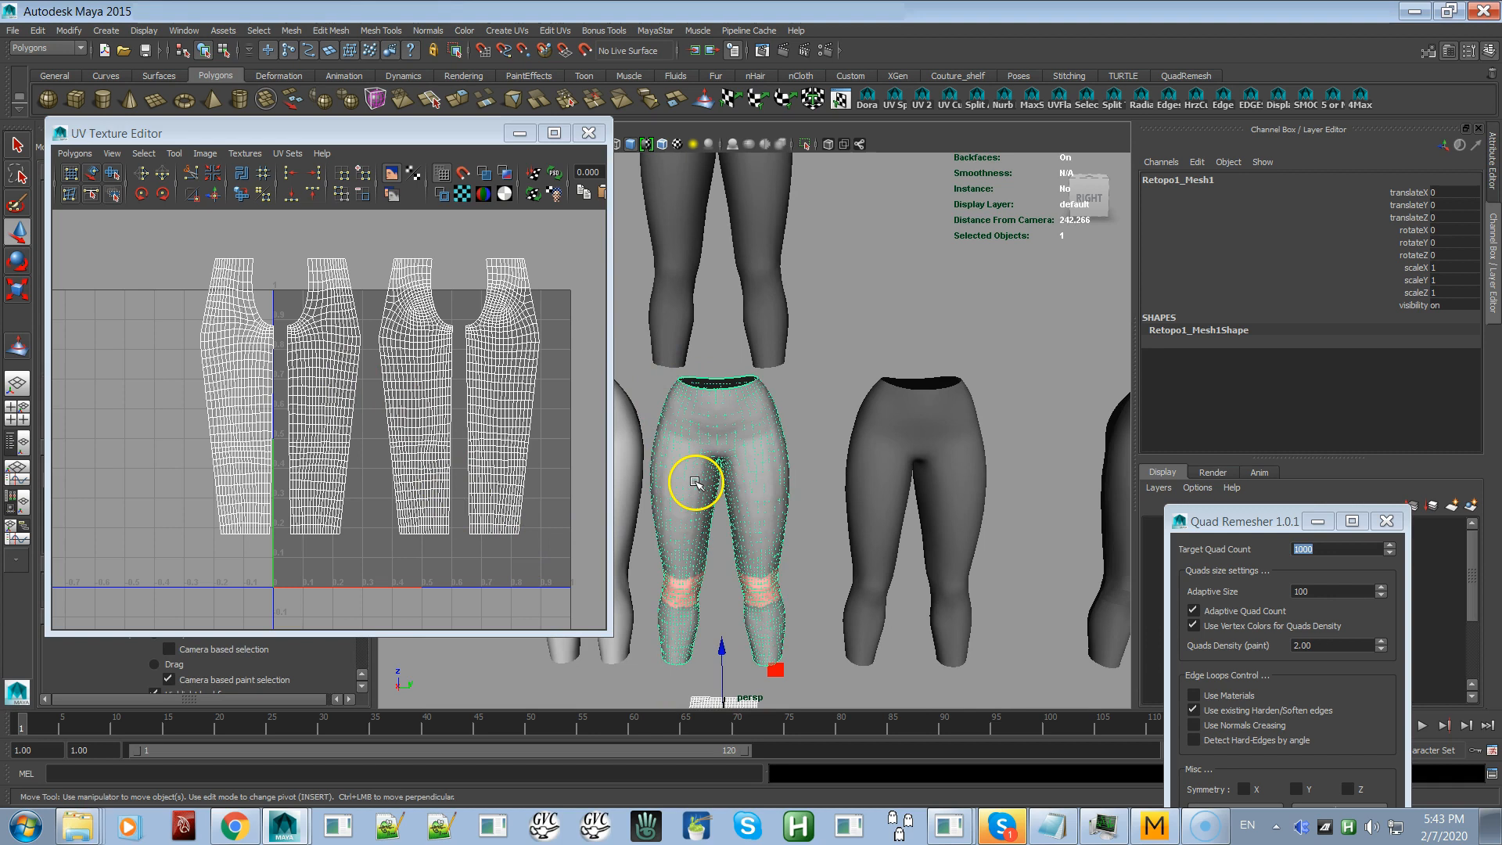
alt+right_drag(721, 546, 647, 493)
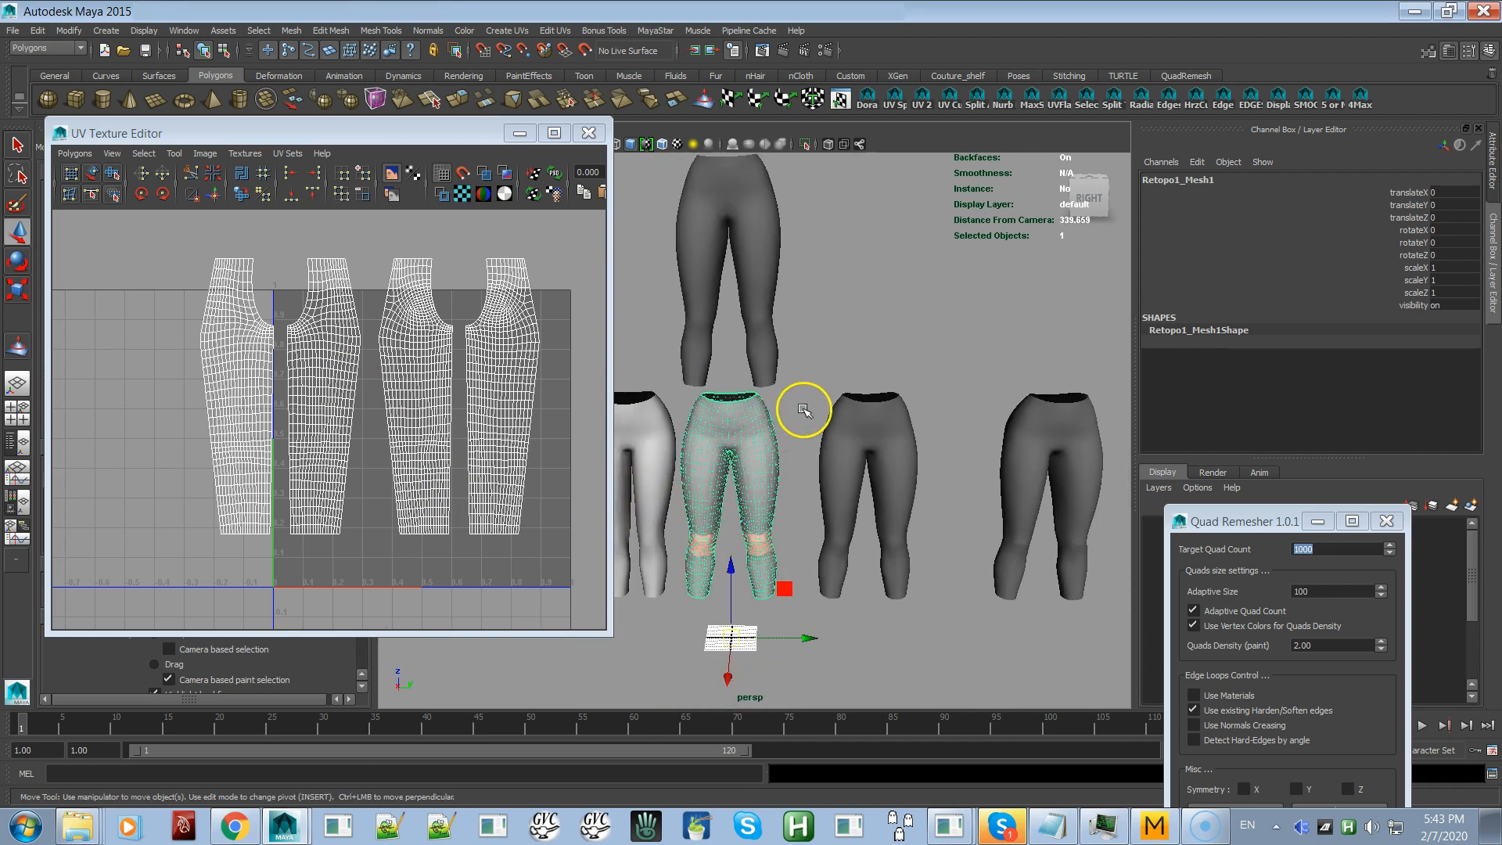
shift+click(743, 452)
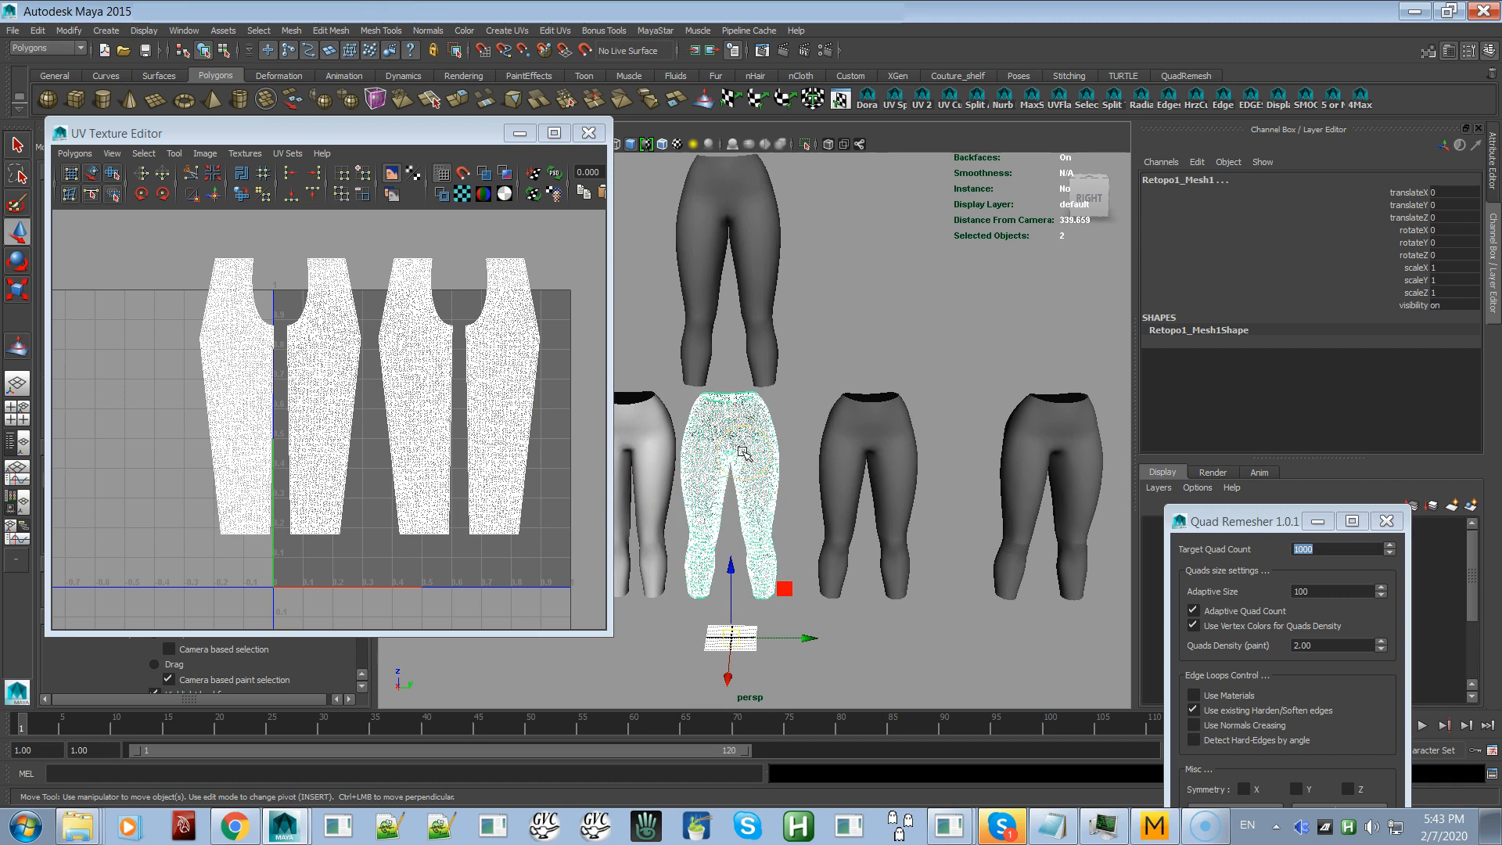
click(652, 31)
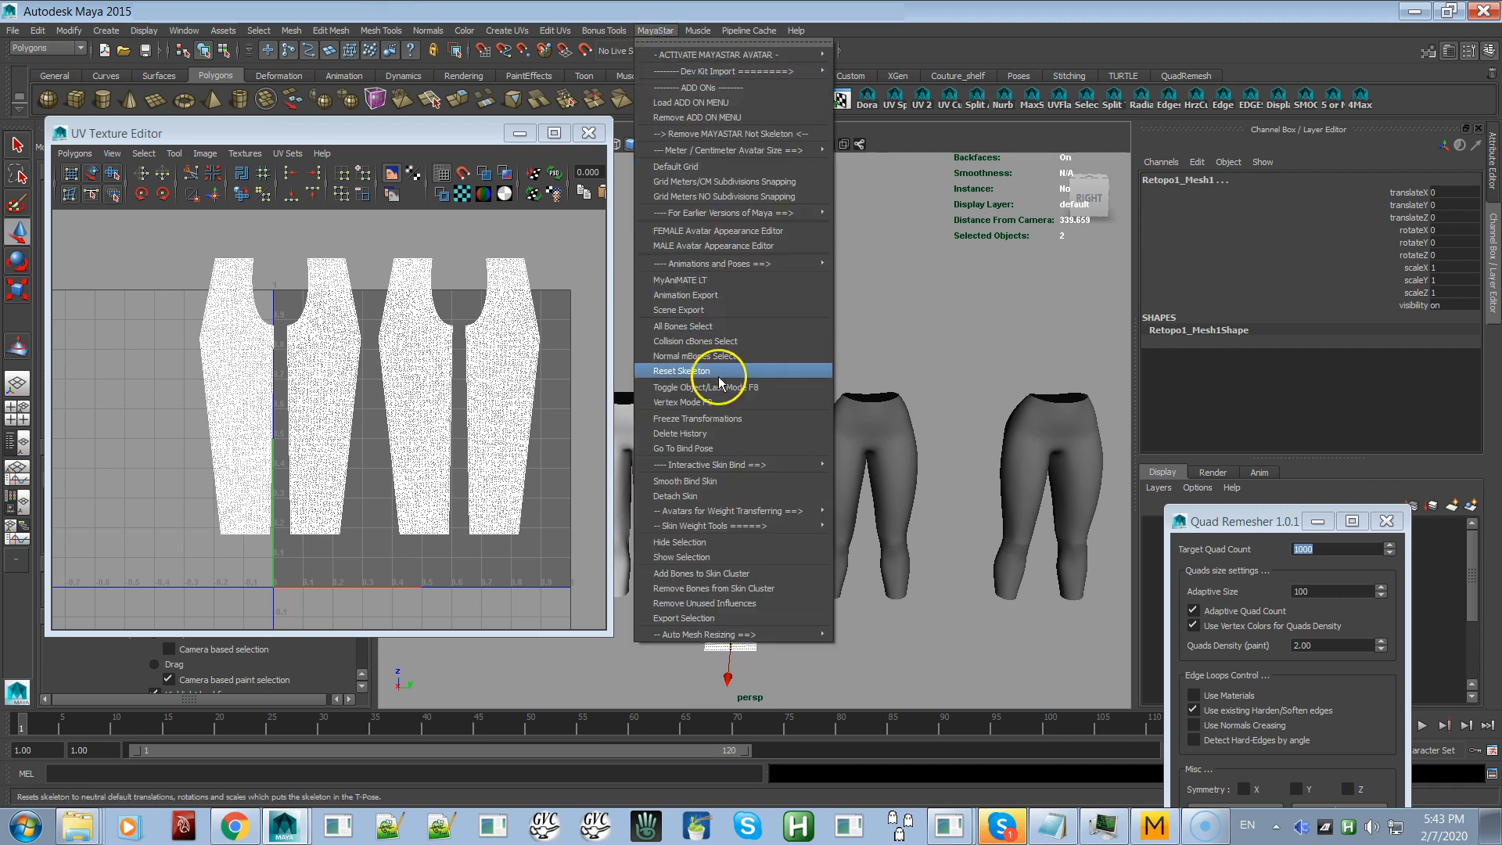
click(707, 436)
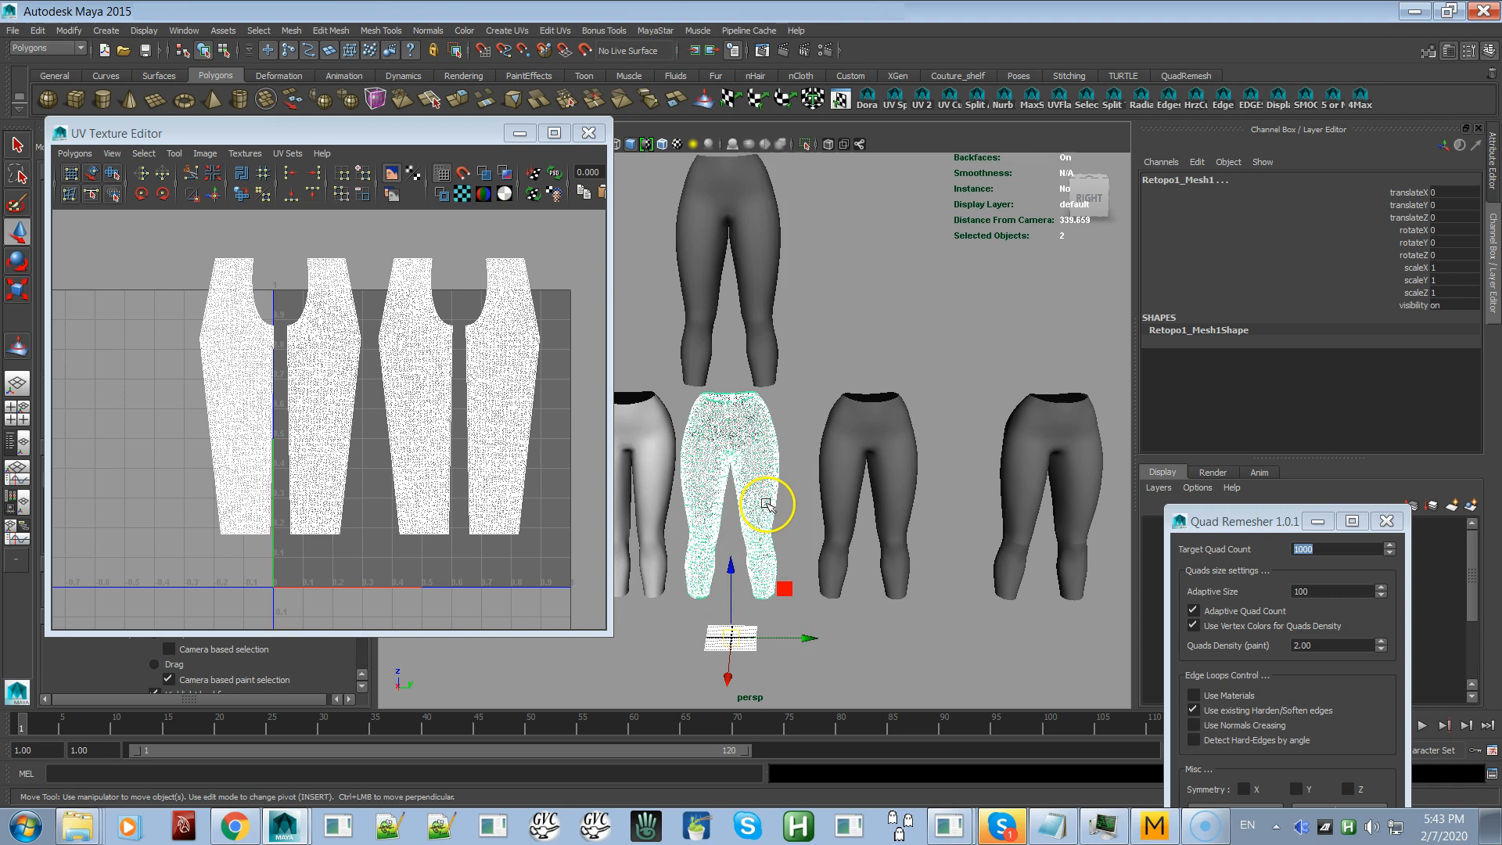
Step: Move the Retopo1 pants about 59 units along Y and 103 along Z, beside the raised imported pants
click(790, 493)
click(769, 485)
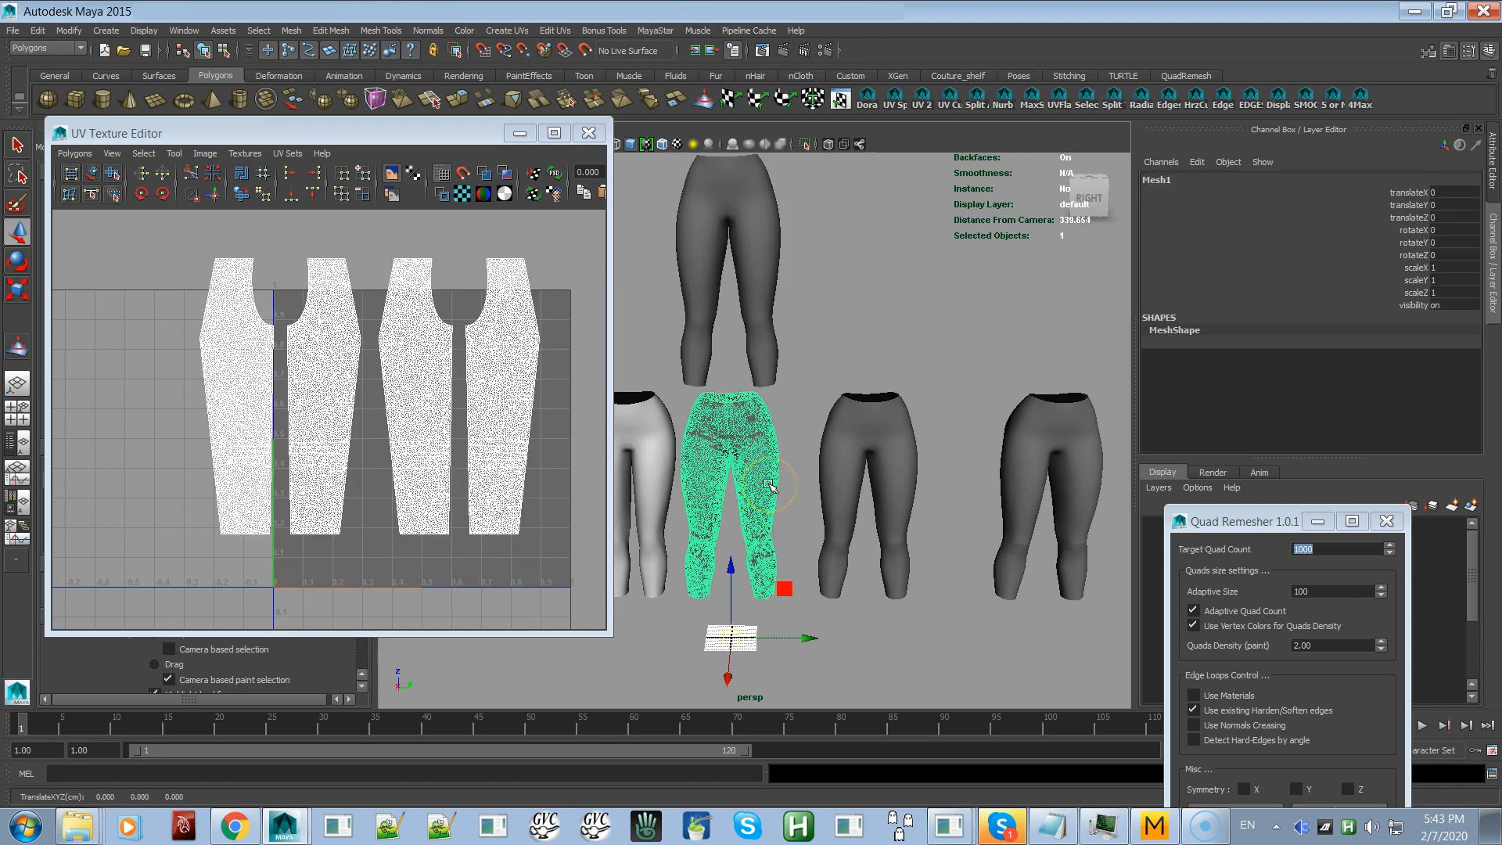
drag(818, 638, 935, 631)
drag(859, 569, 831, 346)
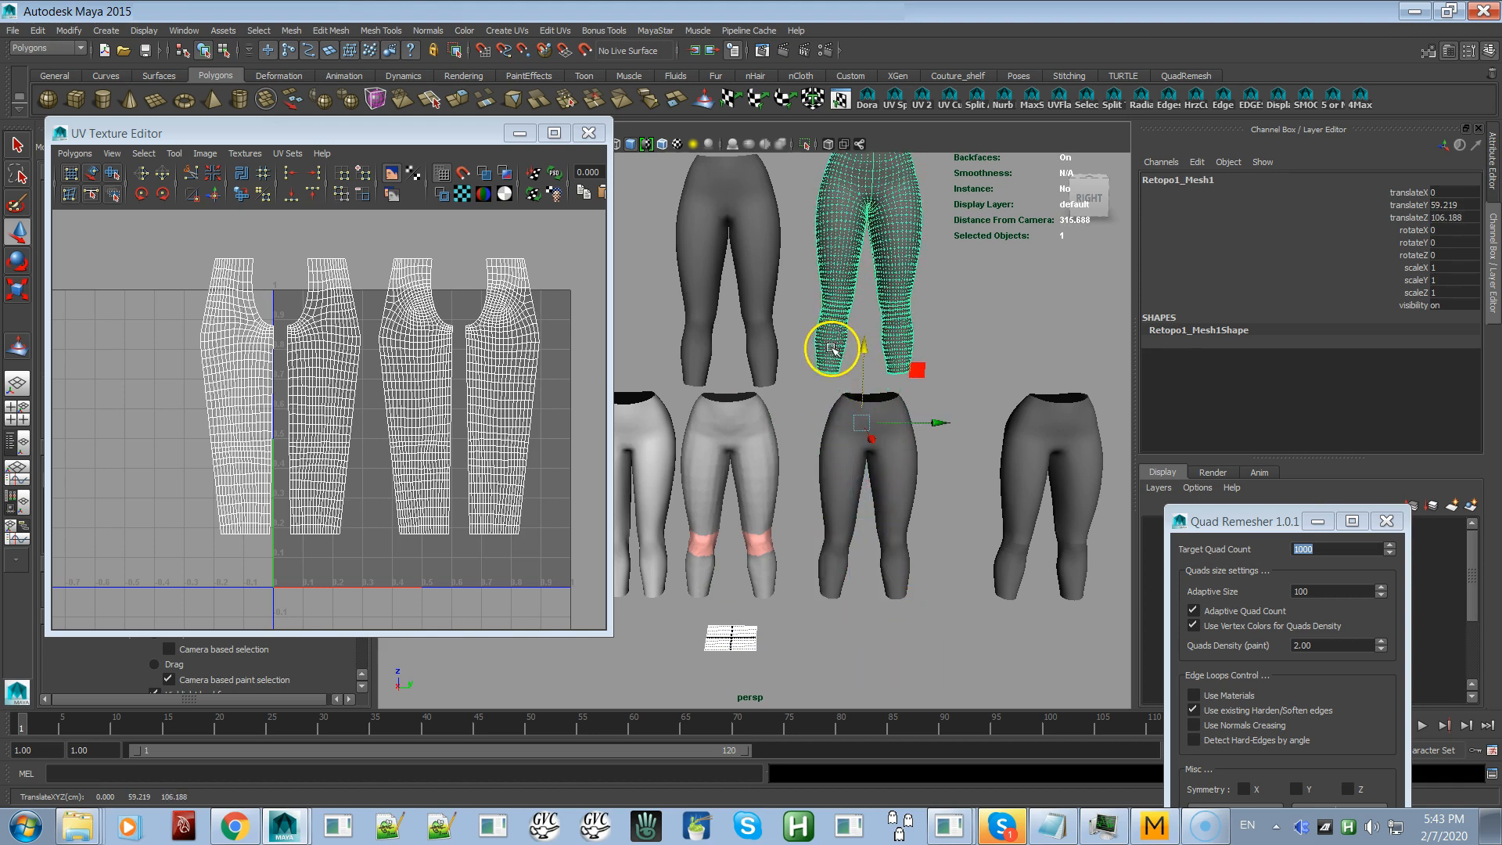
key(f)
alt+right_drag(823, 420, 872, 471)
alt+middle_drag(873, 471, 1057, 494)
alt+right_drag(979, 522, 842, 459)
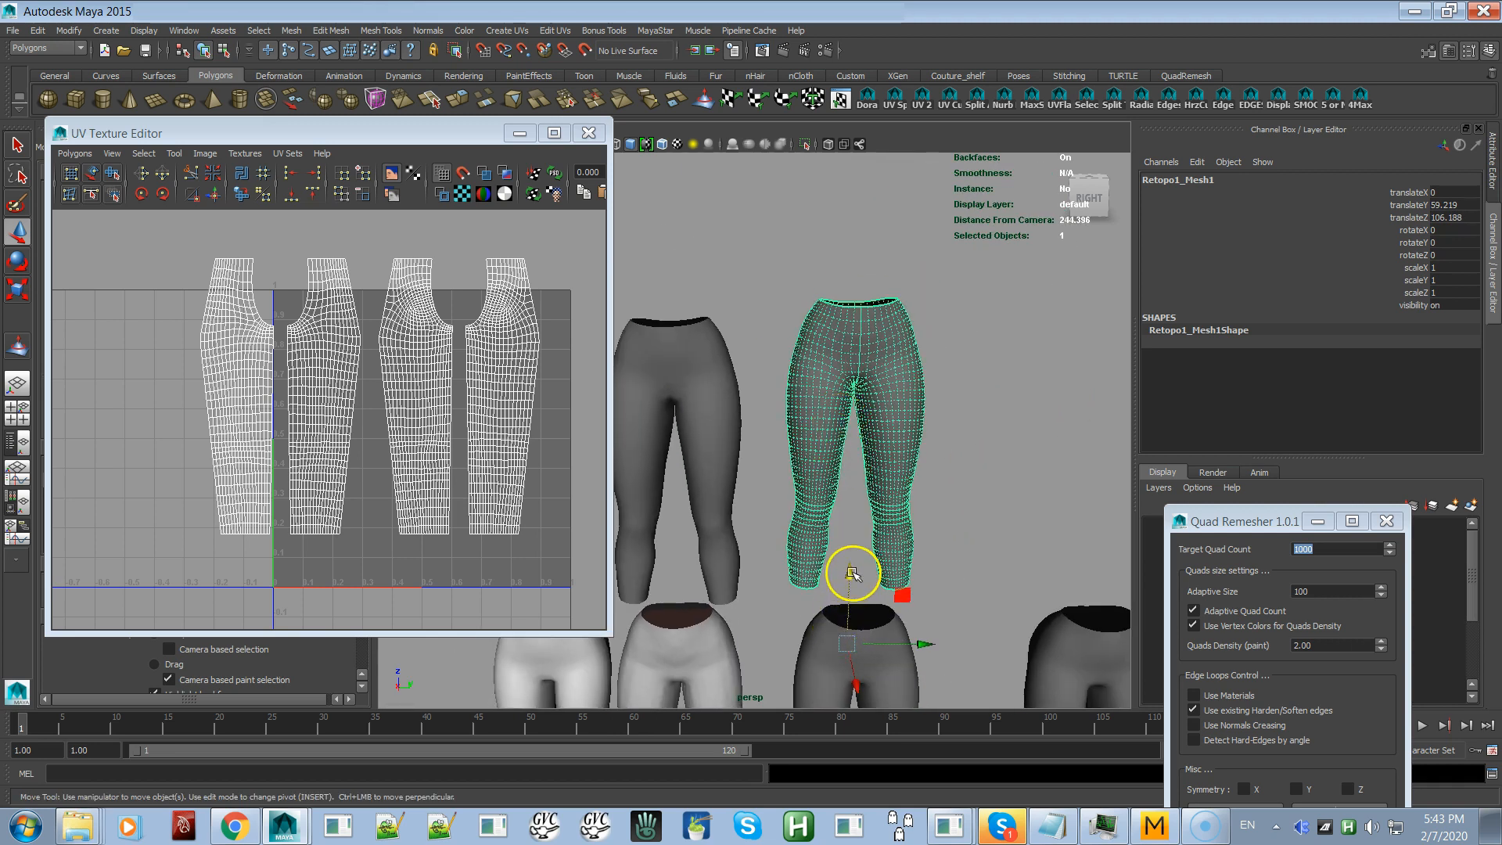
Step: Compare the wireframes and UV layouts of the raised imported pants and the Retopo1 pants, and clear the selection
click(711, 504)
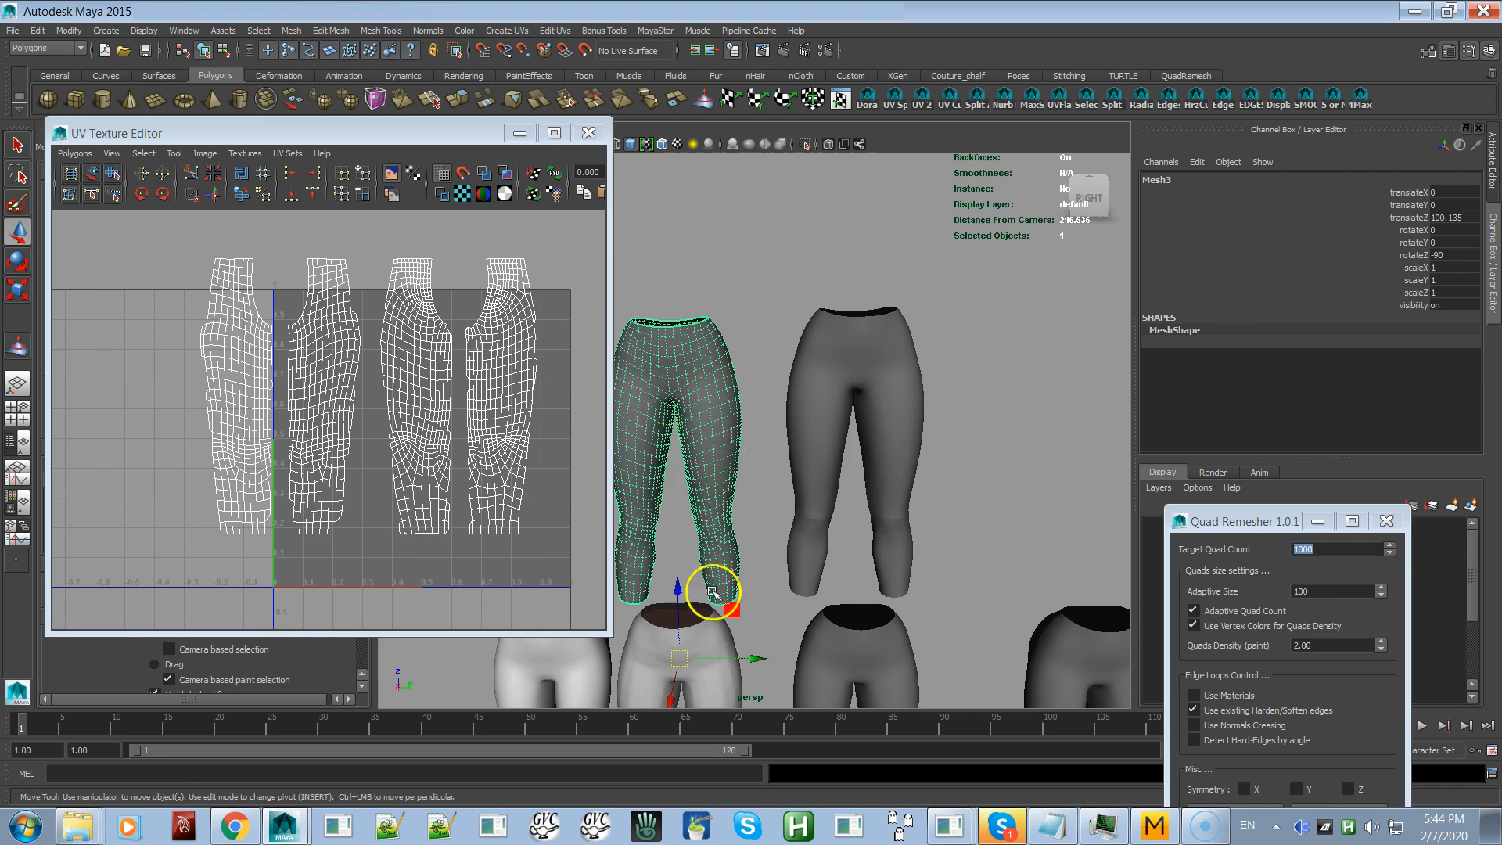
click(832, 424)
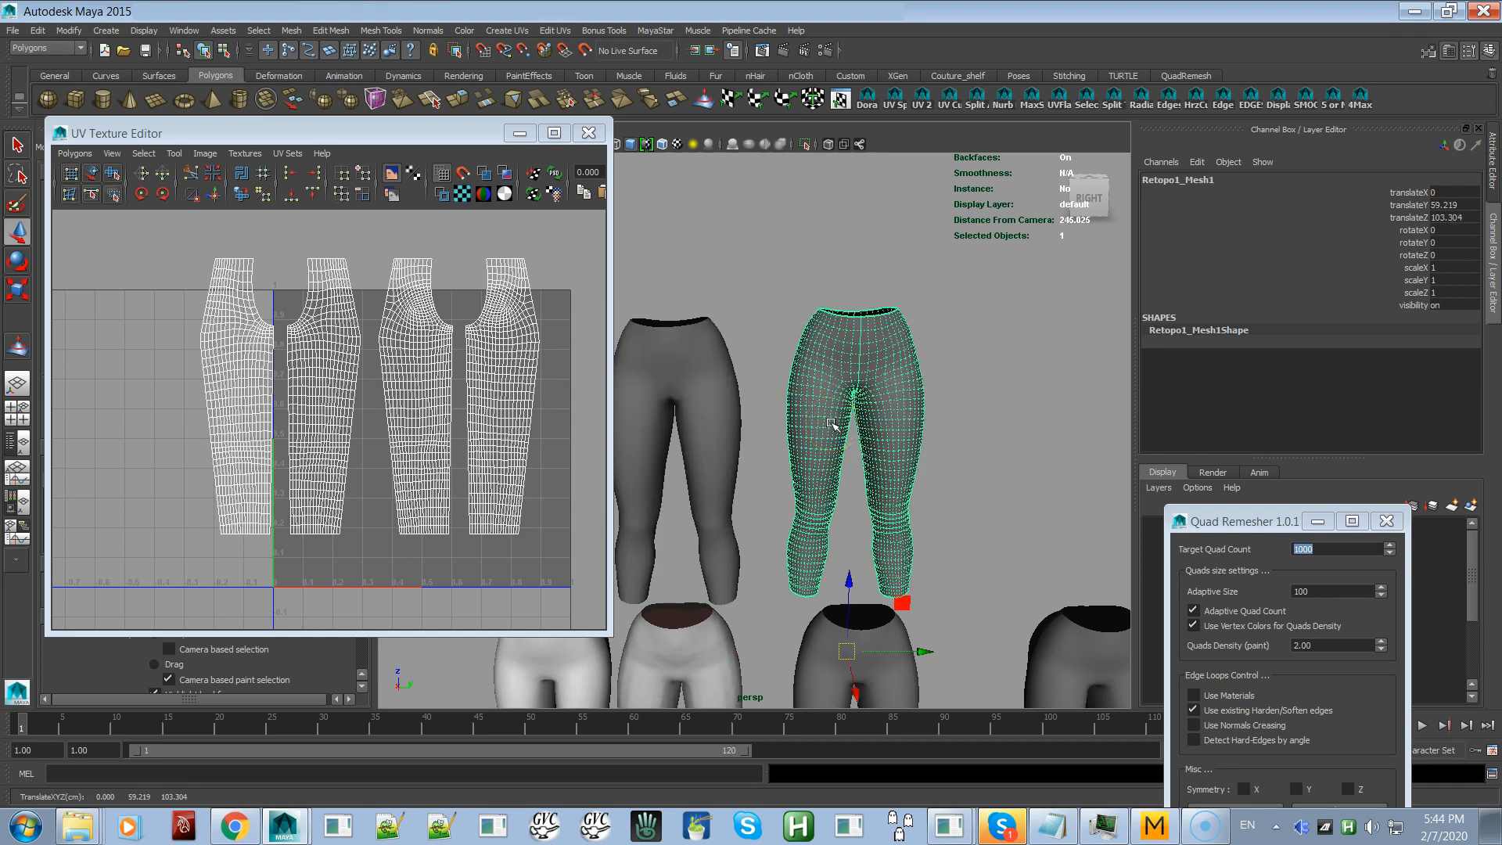
alt+drag(831, 424, 852, 462)
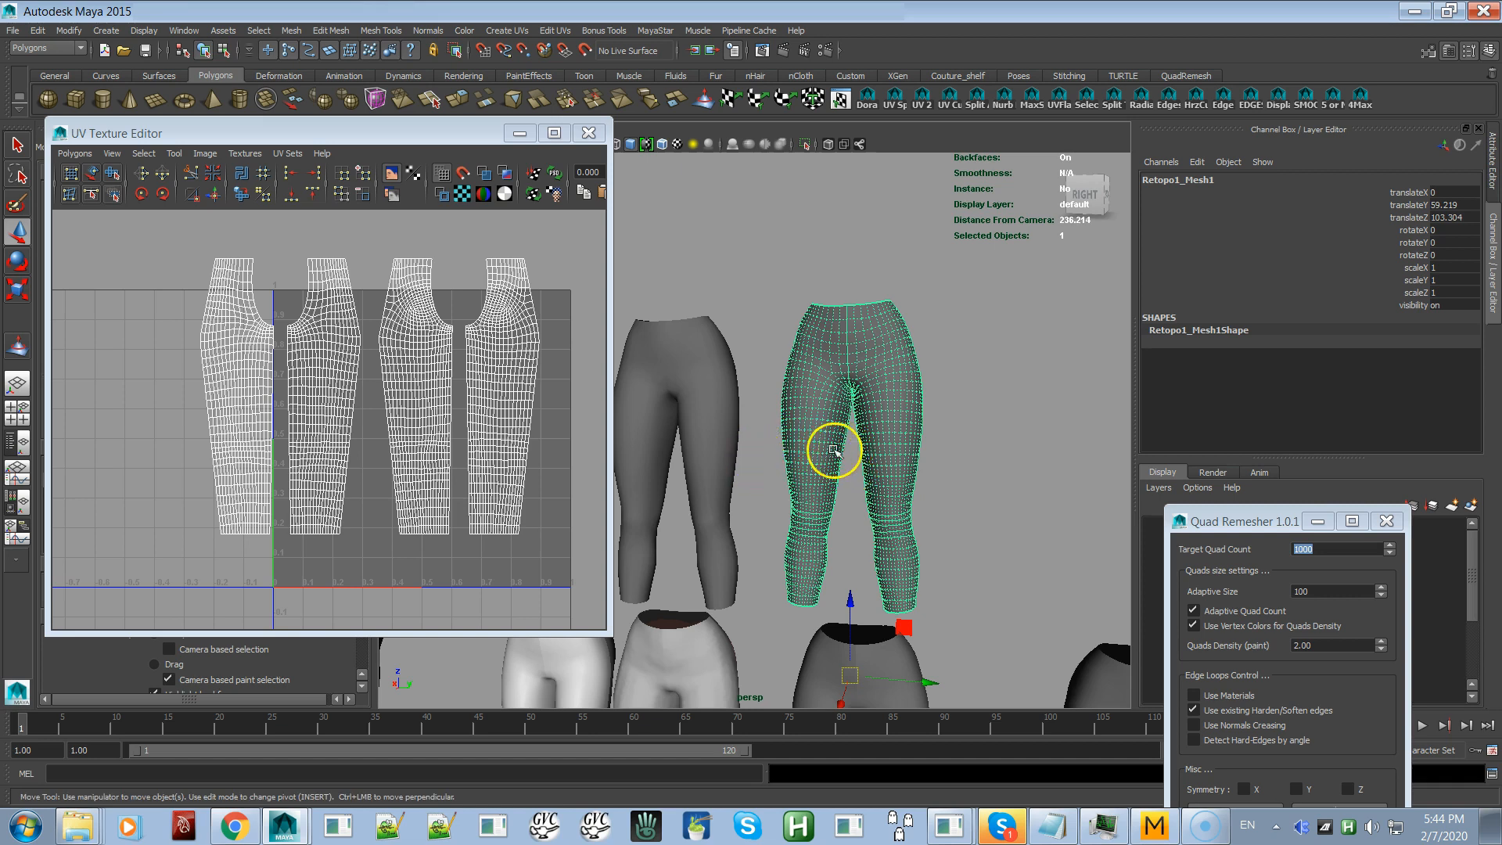
alt+right_drag(831, 442, 928, 594)
alt+drag(848, 406, 931, 429)
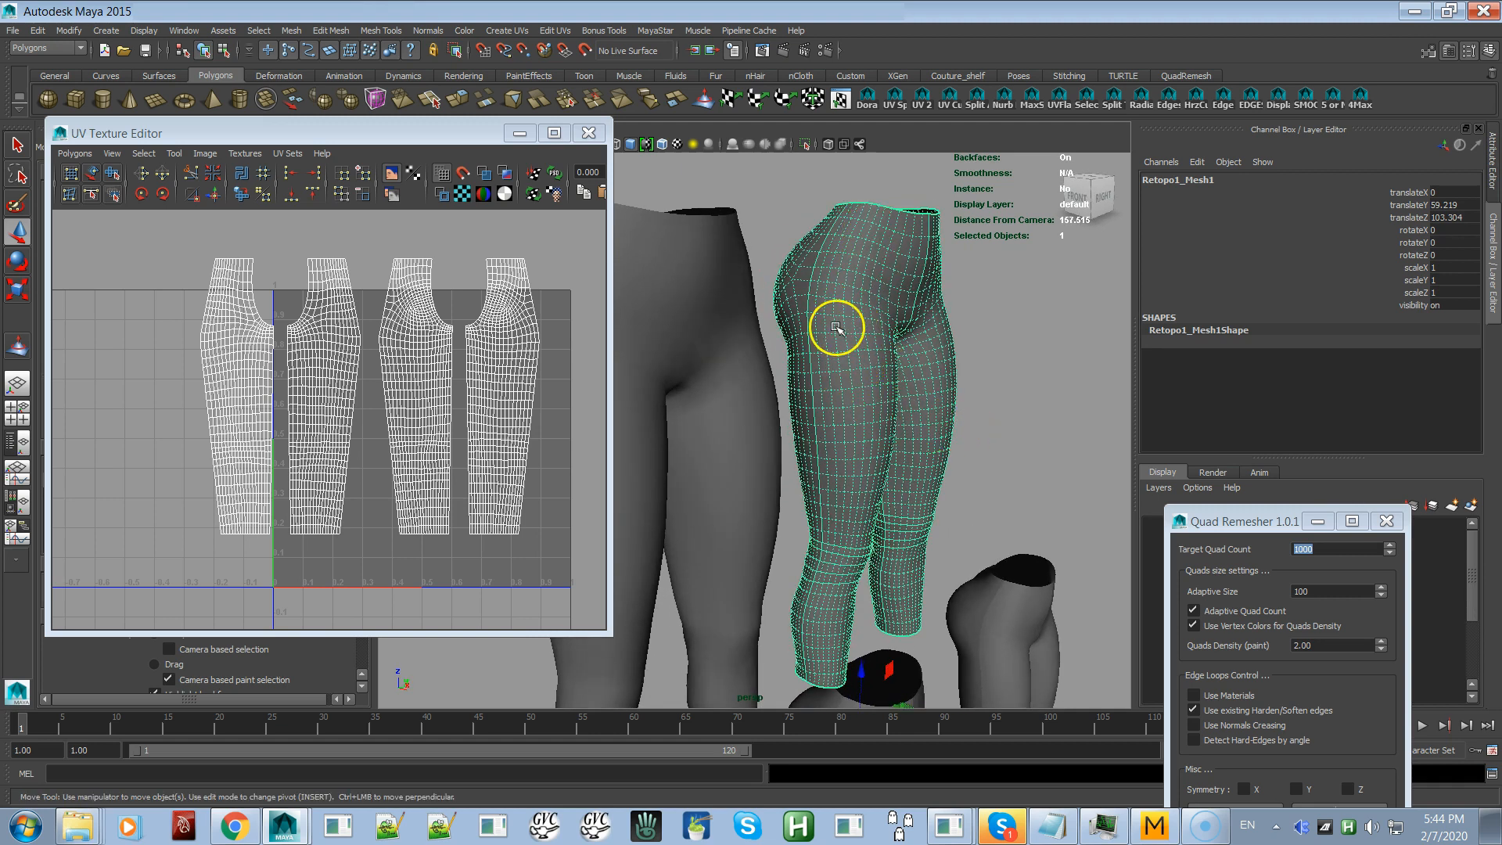
alt+drag(868, 388, 791, 372)
click(740, 356)
alt+right_drag(791, 372, 745, 286)
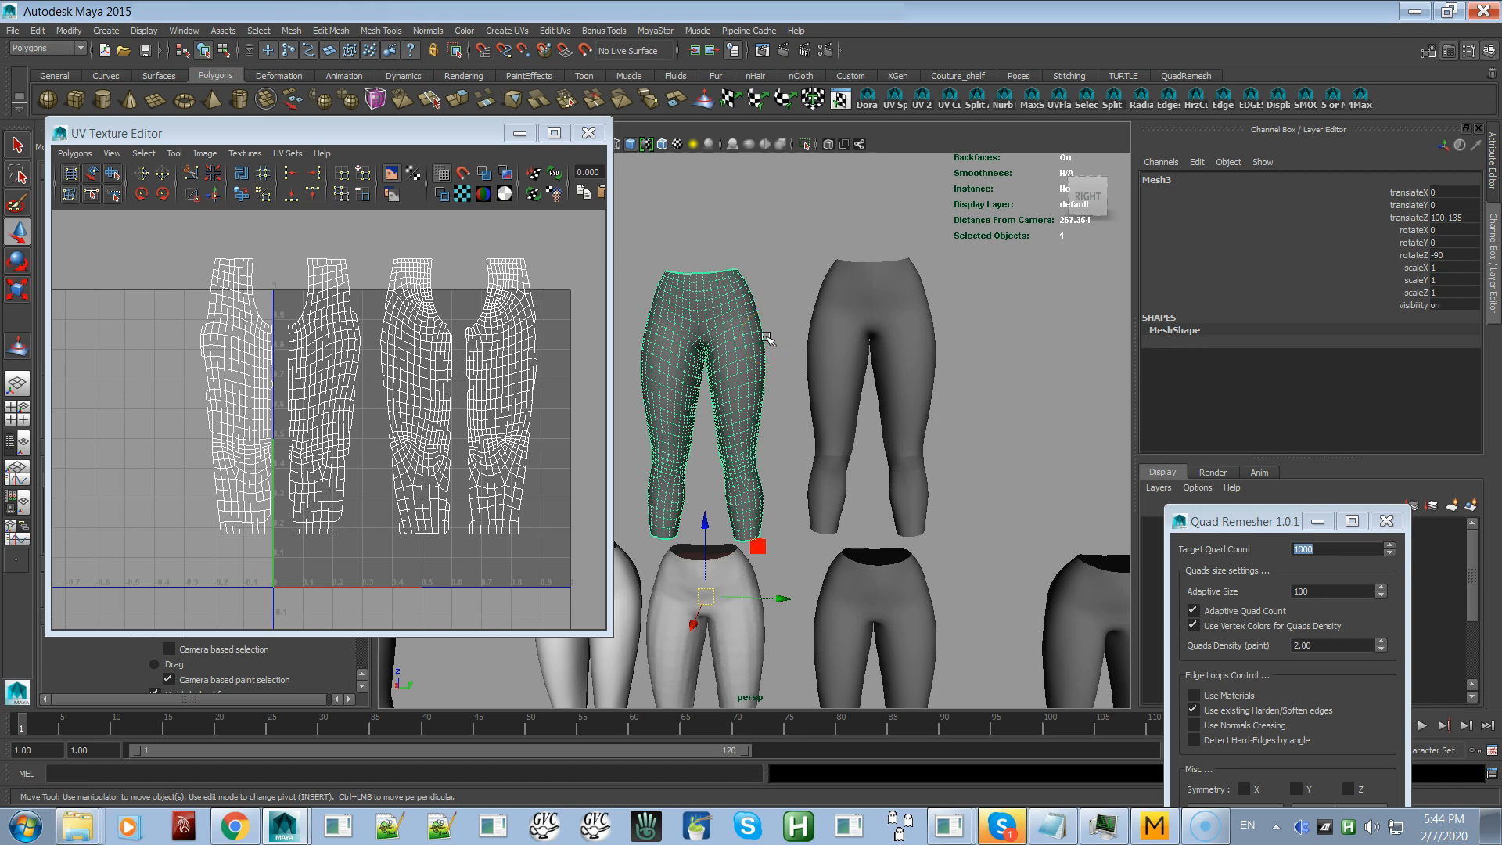
click(879, 309)
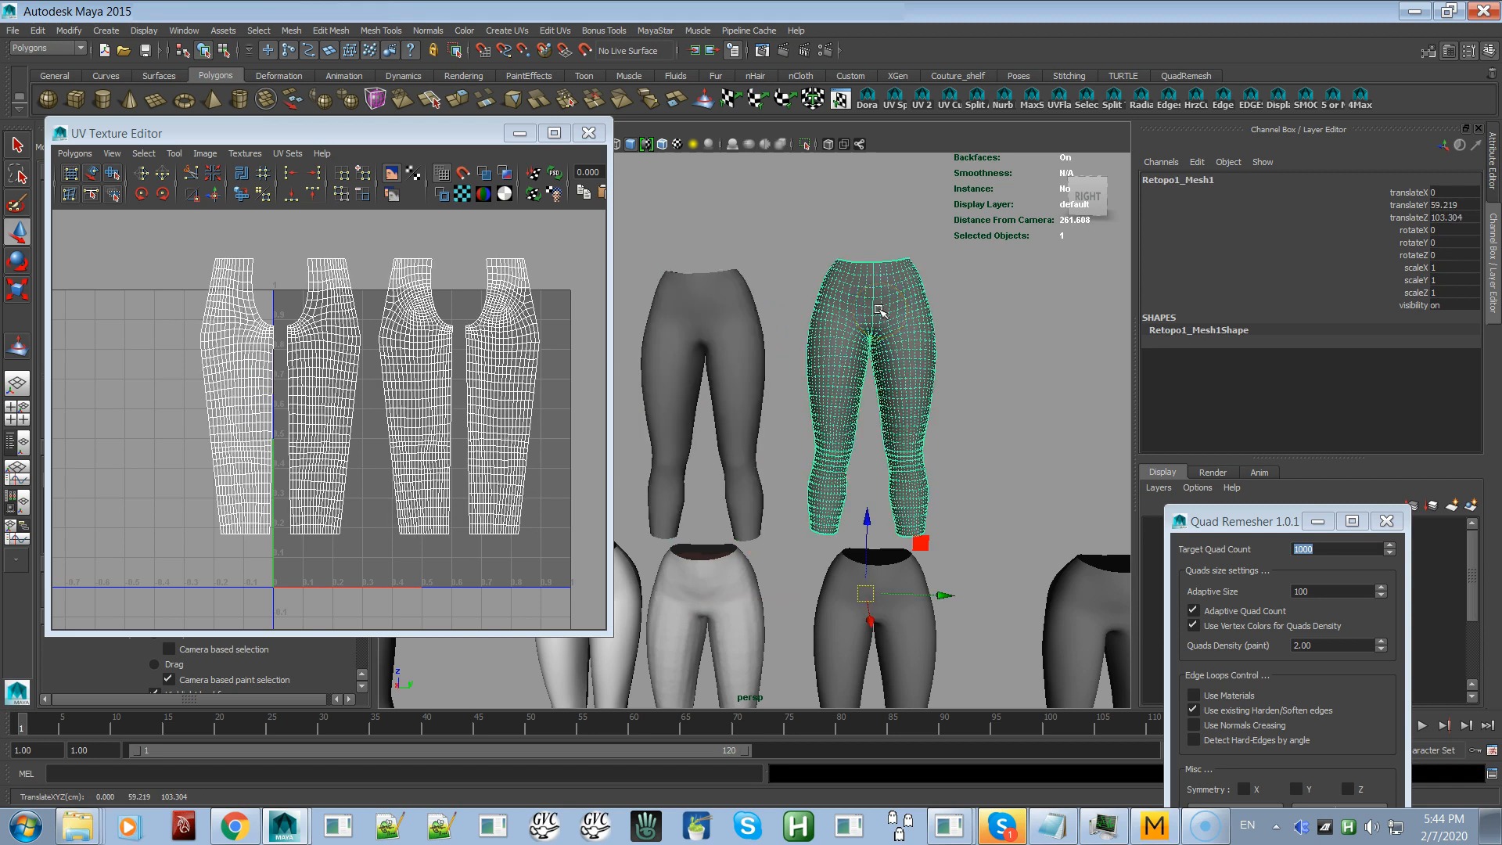
click(763, 431)
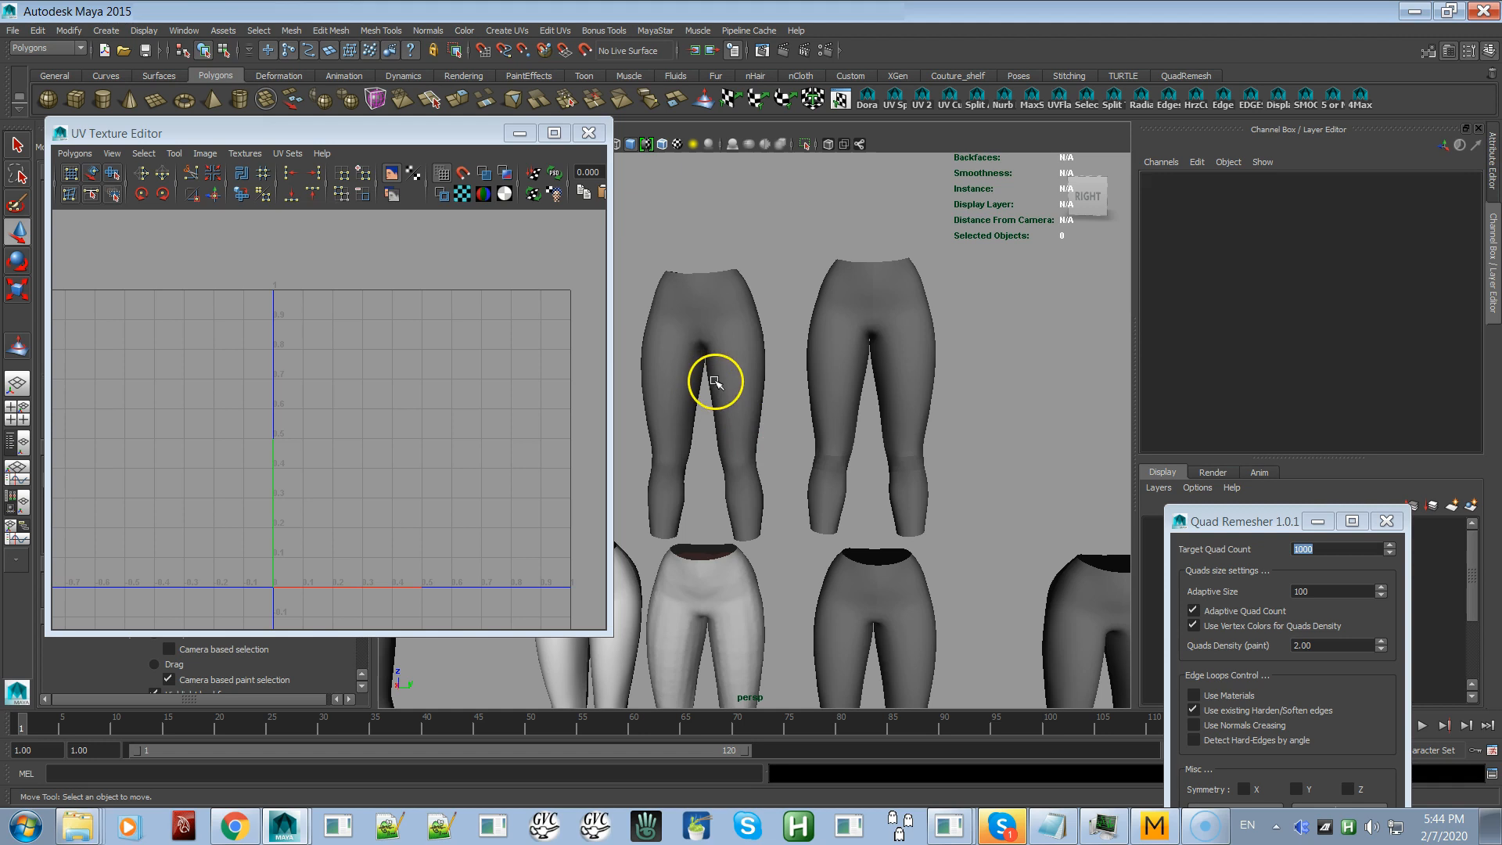
Step: Select the raised imported pants and review their wireframe and UVs against the surrounding pants
click(741, 406)
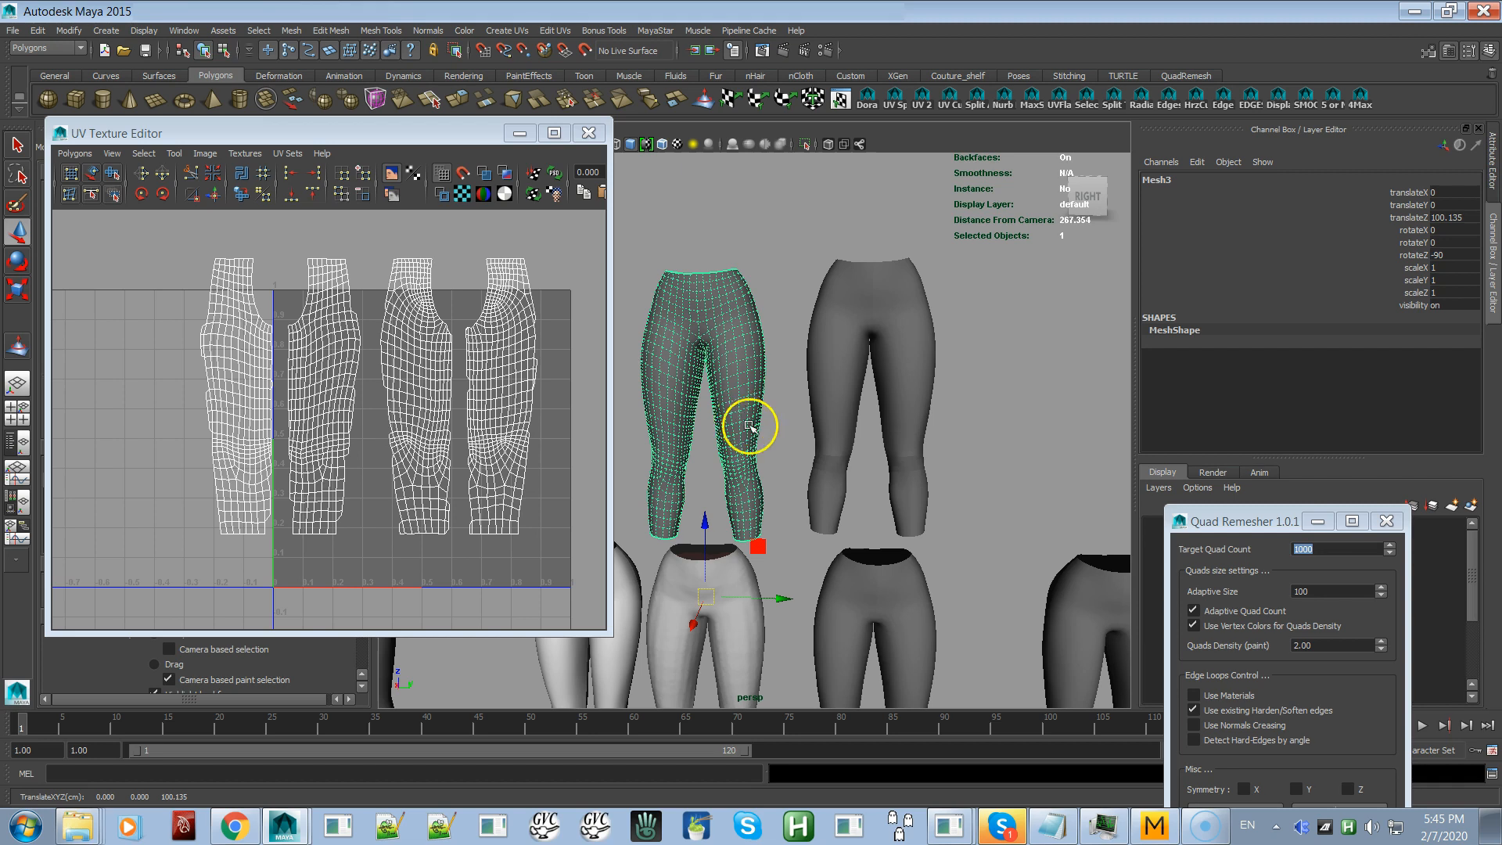
alt+middle_drag(757, 428, 825, 418)
alt+right_drag(781, 442, 713, 296)
alt+middle_drag(746, 475, 746, 444)
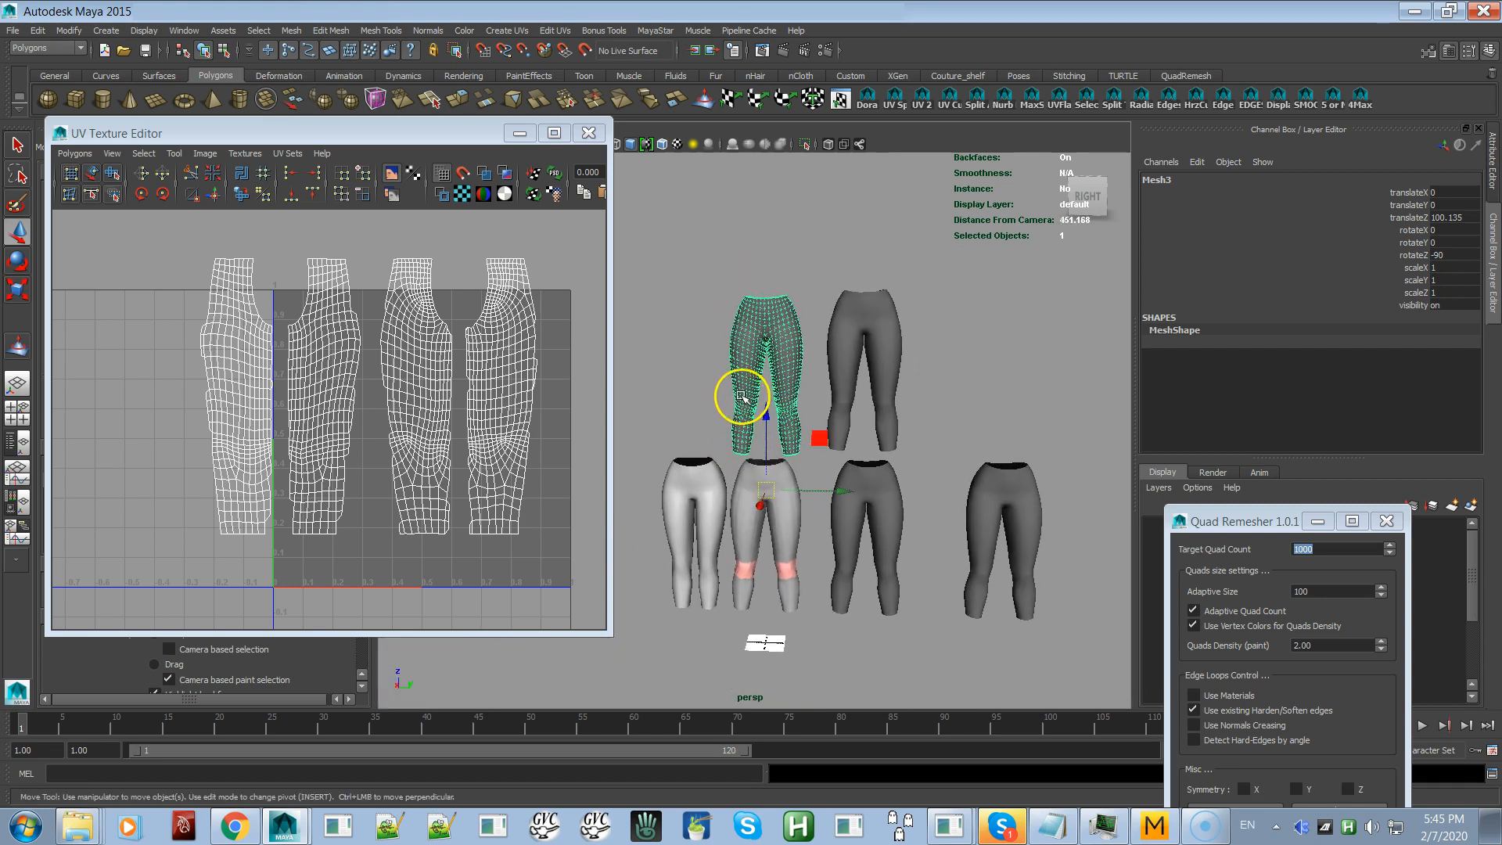
alt+right_drag(757, 420, 814, 520)
mouse_move(815, 519)
alt+mouse_down()
mouse_move(831, 518)
mouse_move(838, 461)
mouse_move(835, 516)
alt+mouse_up()
alt+right_drag(832, 510, 823, 459)
alt+drag(823, 459, 845, 509)
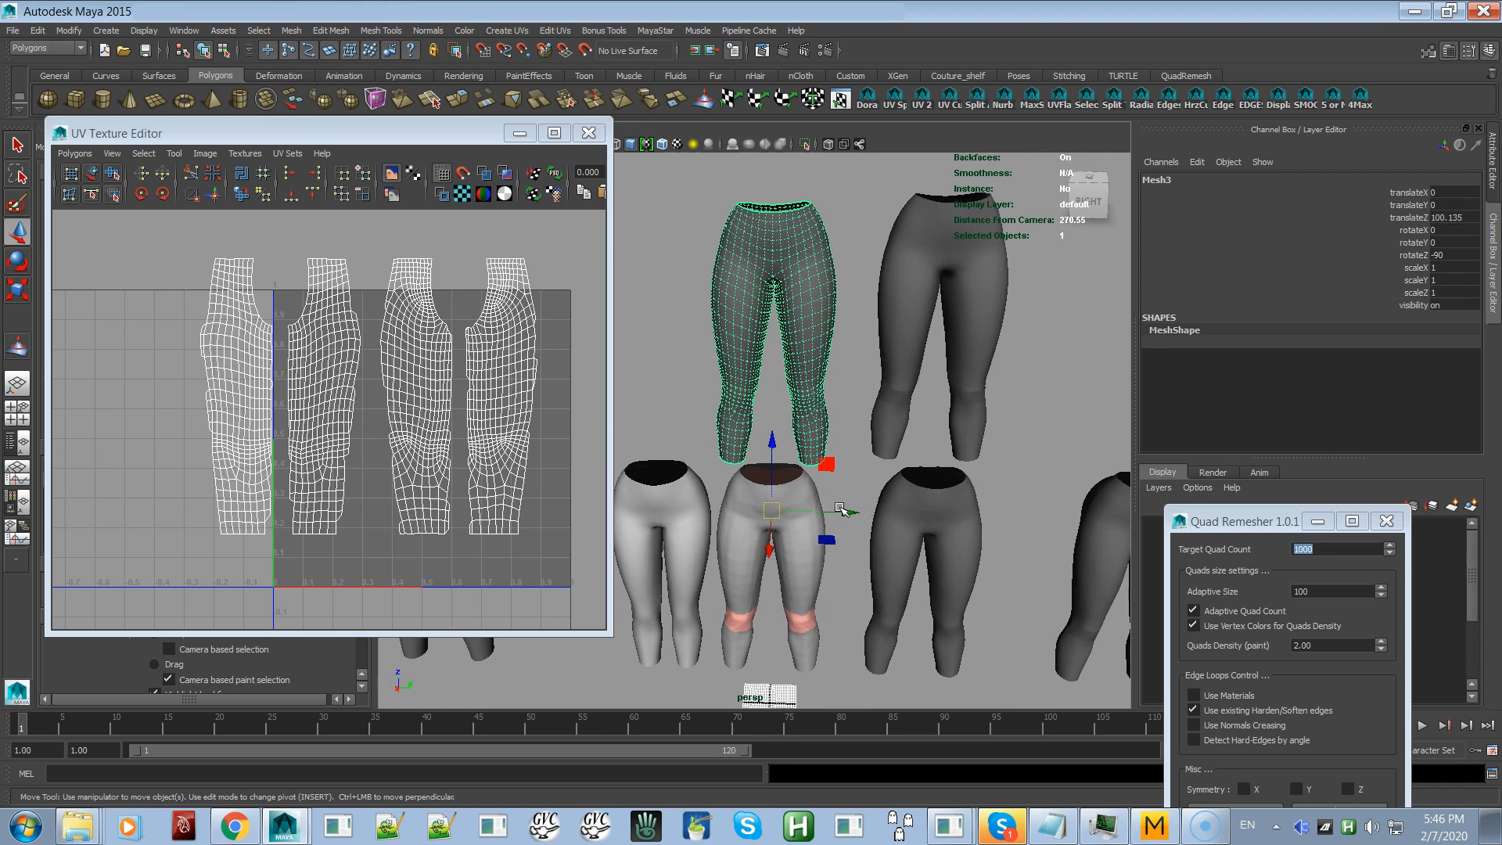